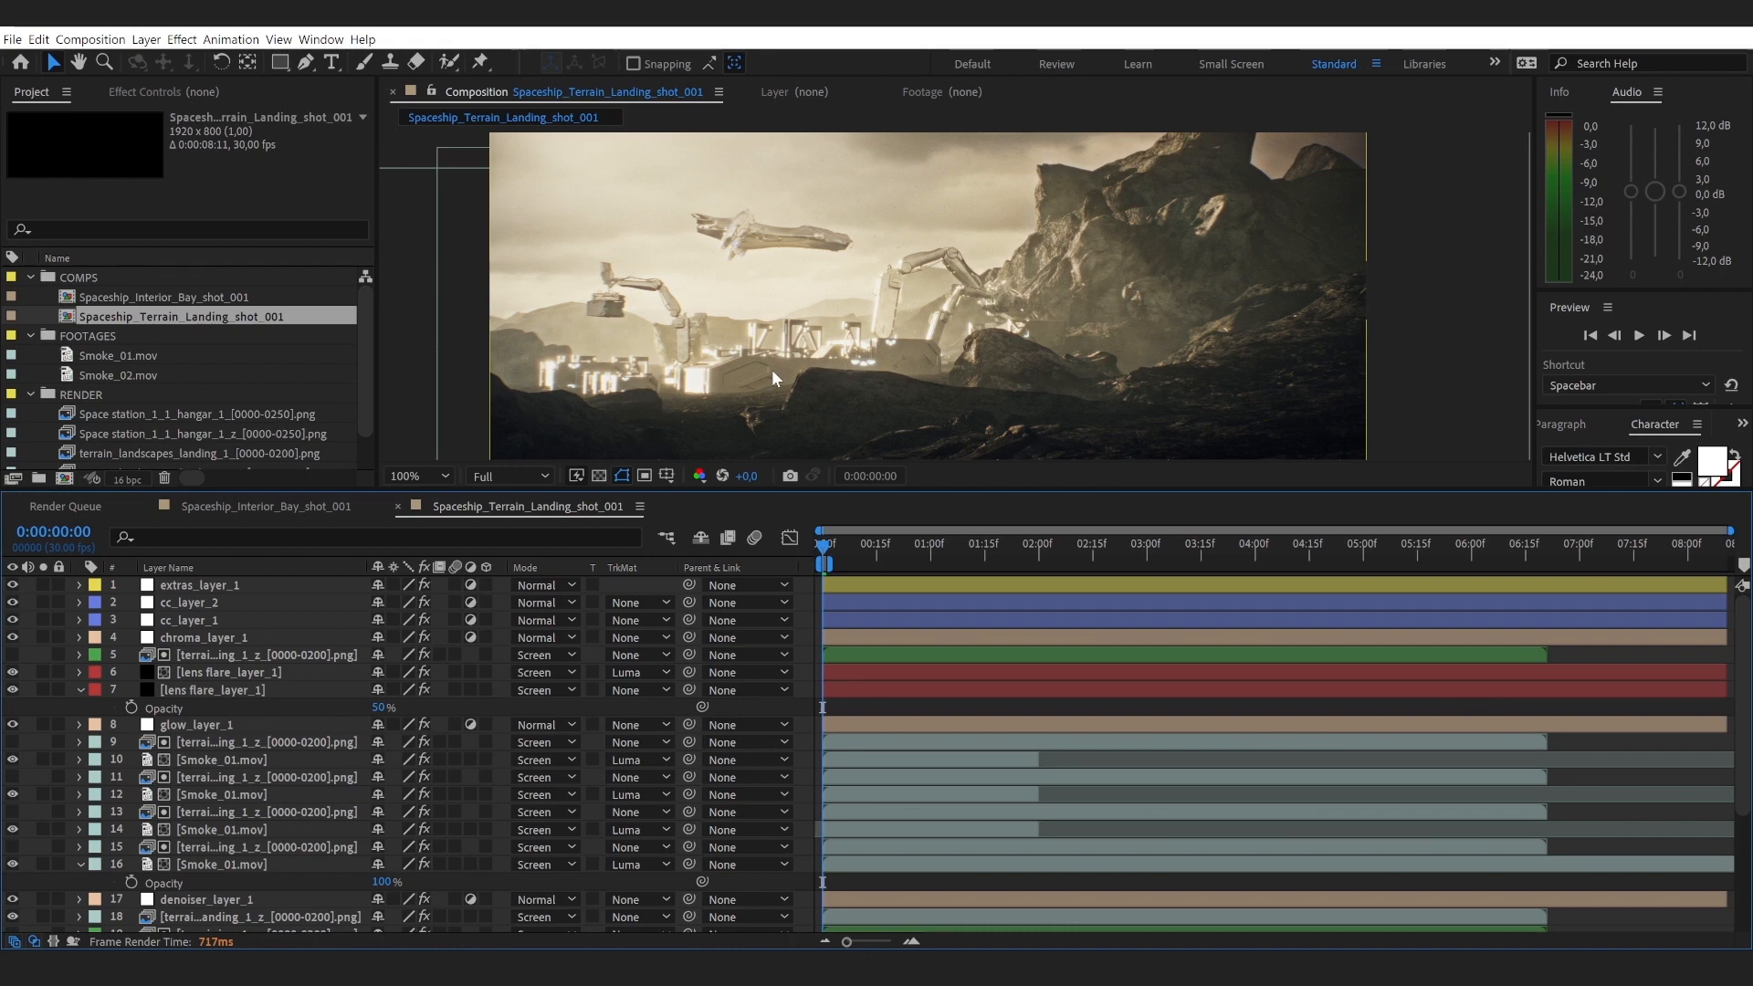
# Step: Examine the layer stack and the finished Spaceship_Terrain_Landing_shot_001 composite, enlarging the view around the flying ship and the sky
pyautogui.scroll(-5, 493, 700)
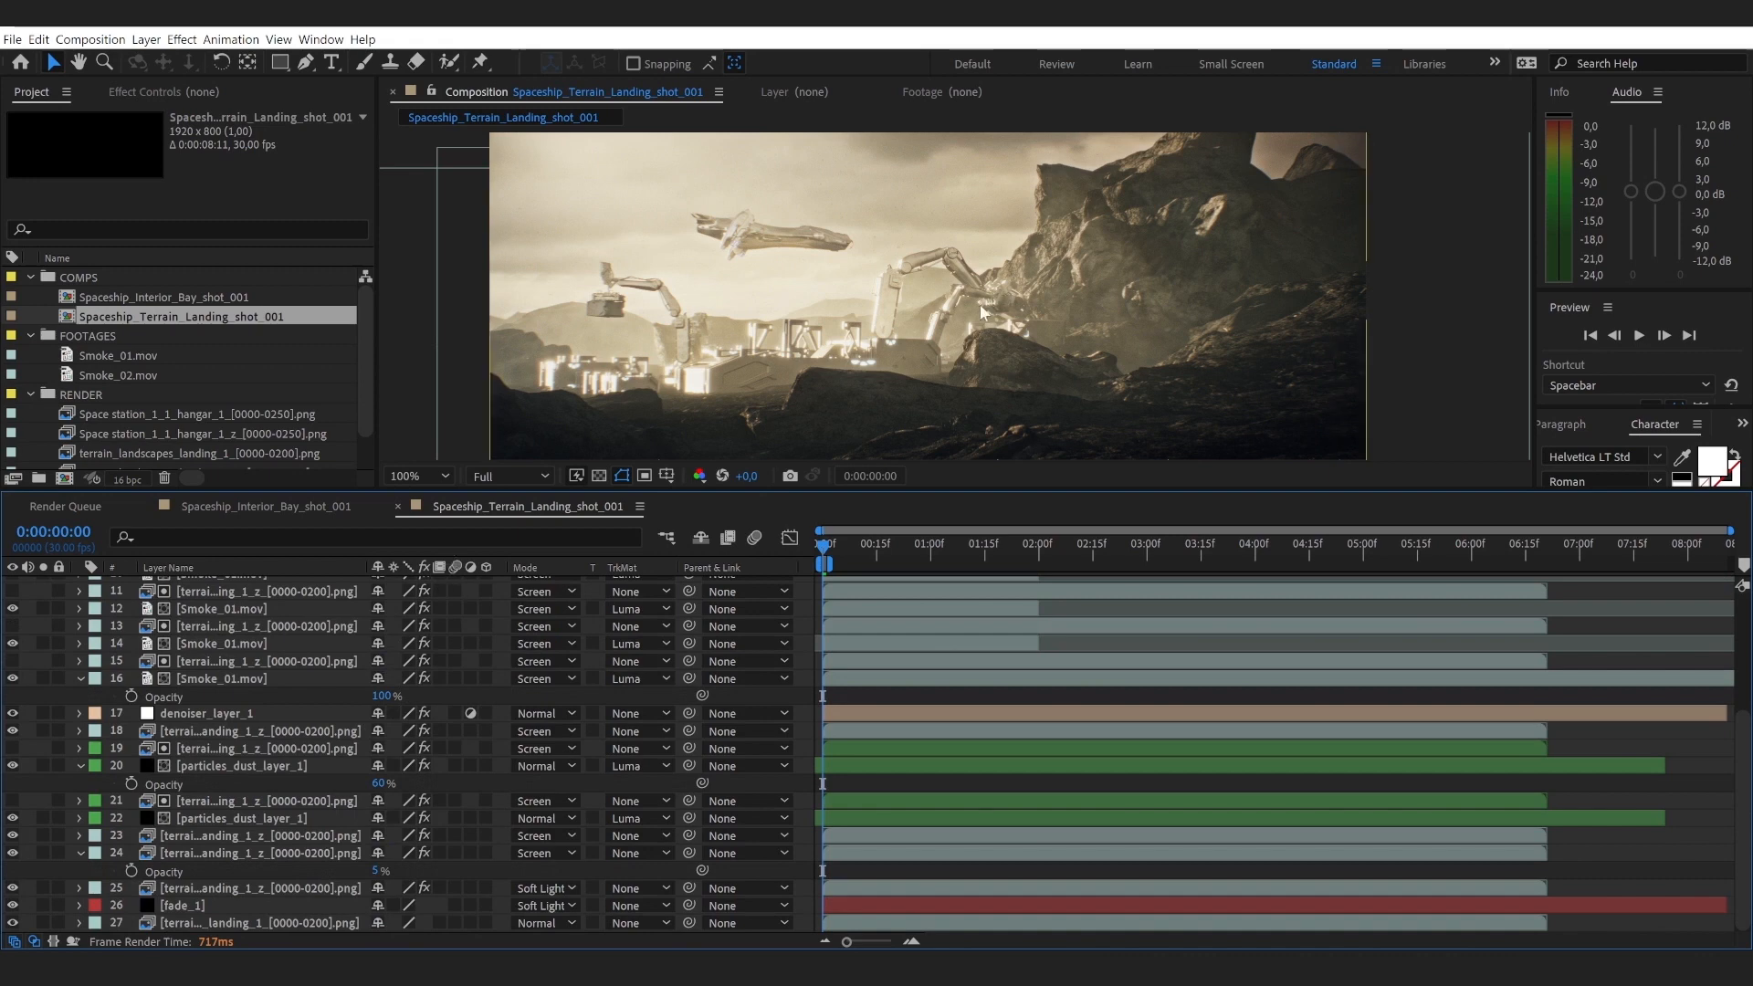
pyautogui.press('`')
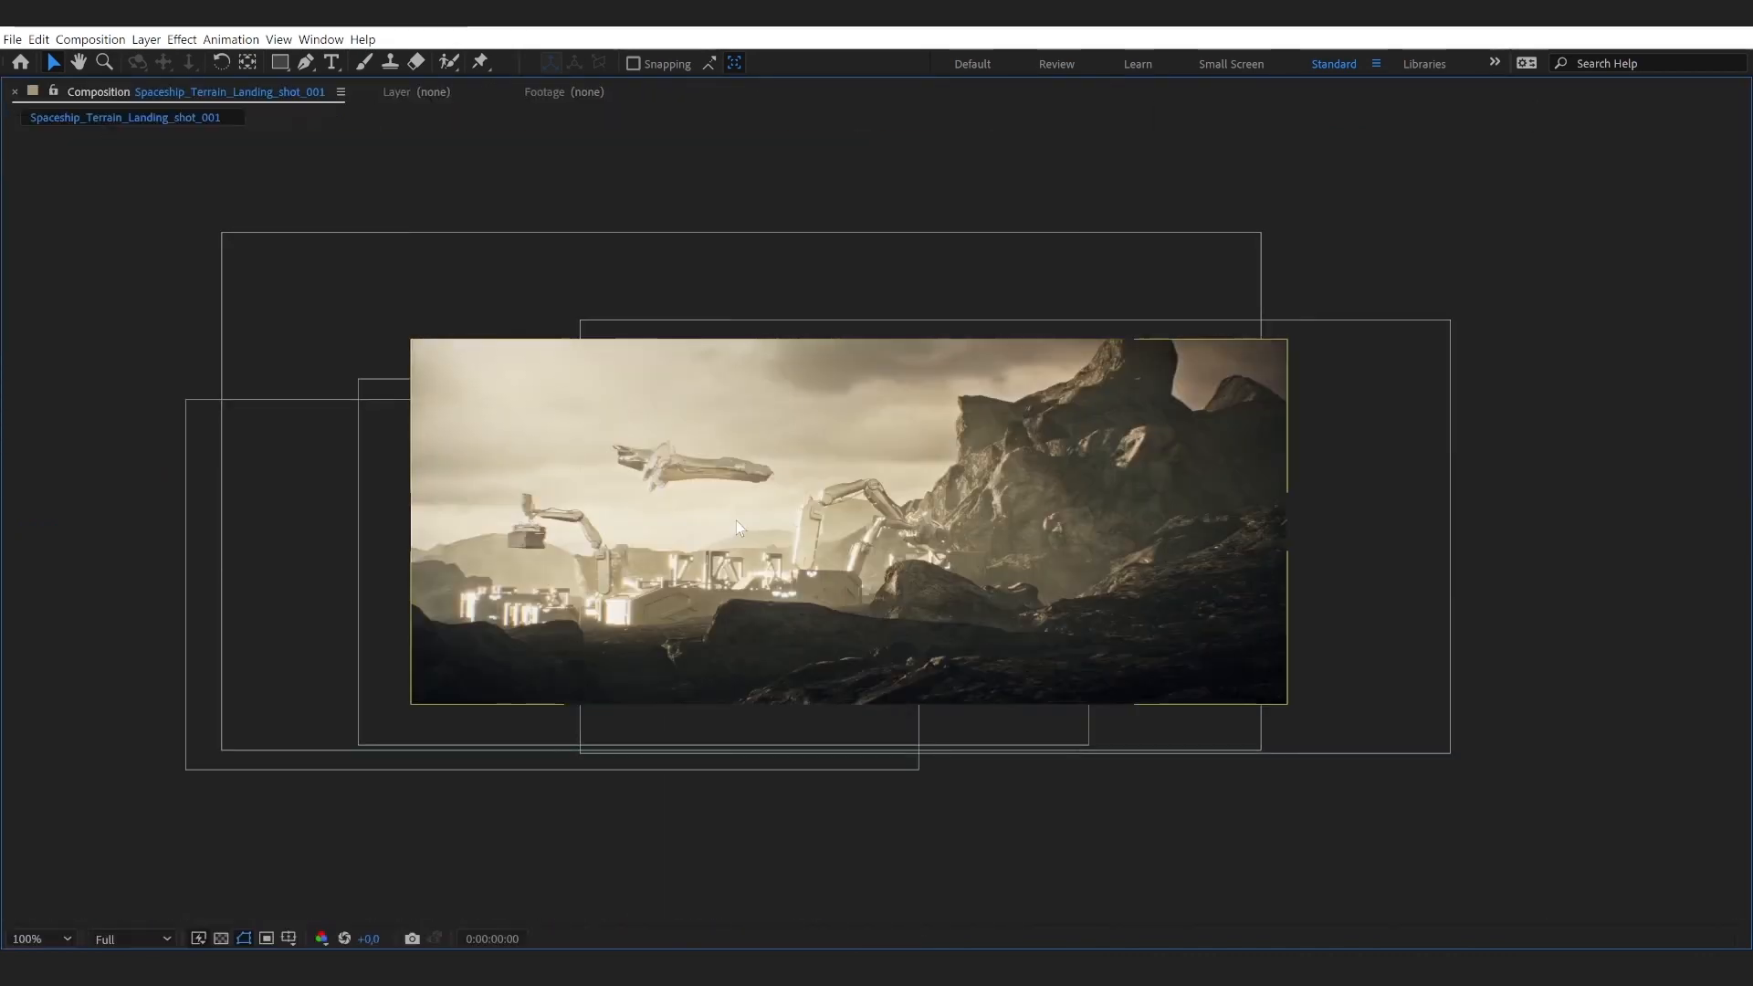
pyautogui.press('.')
pyautogui.press('h')
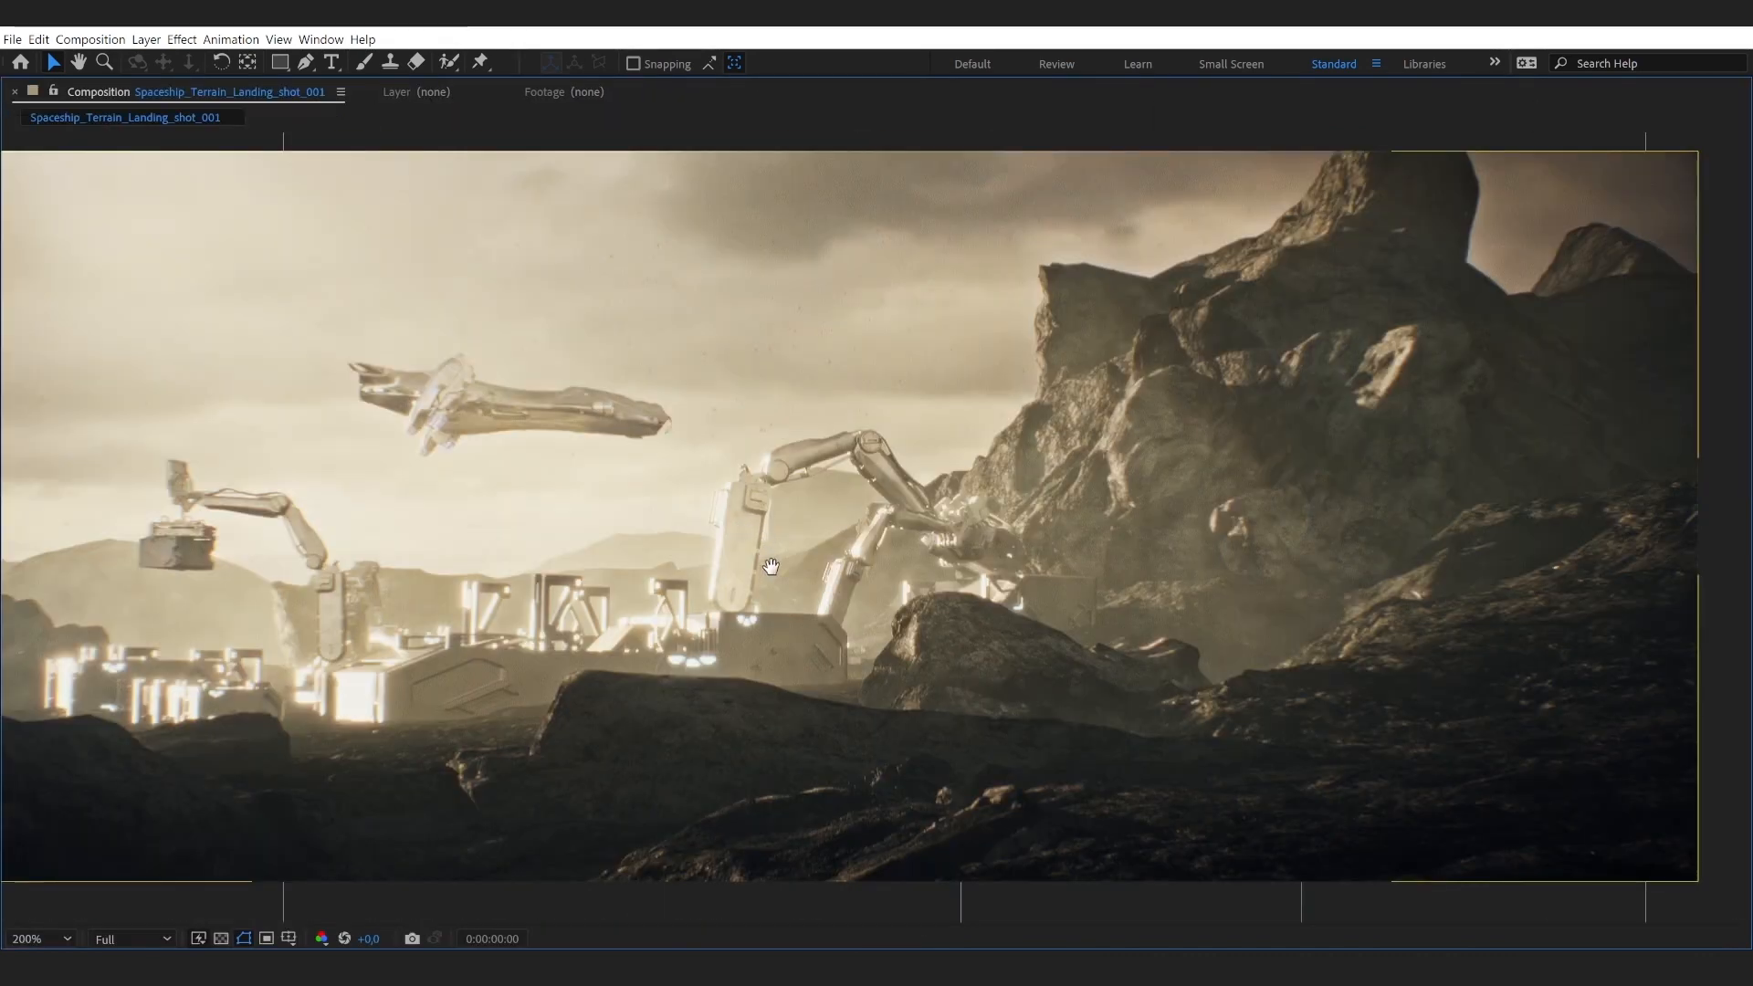
pyautogui.moveTo(772, 566); pyautogui.dragTo(833, 552)
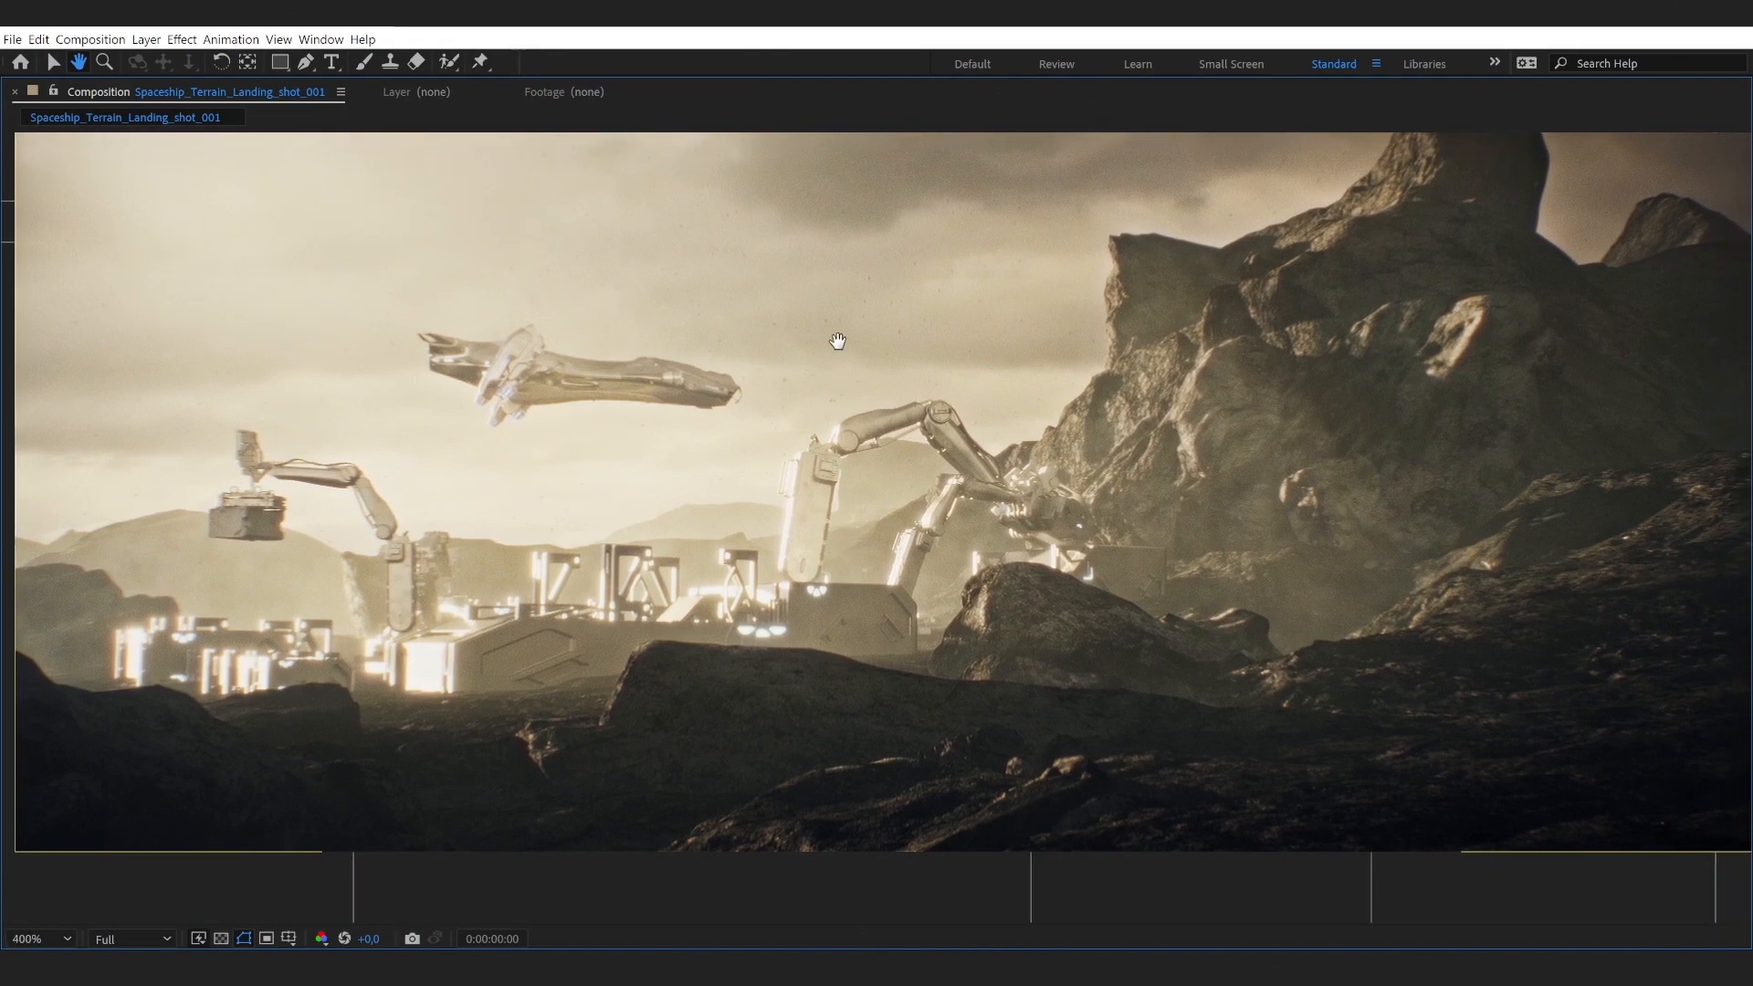
pyautogui.press('.')
pyautogui.scroll(5, 824, 557)
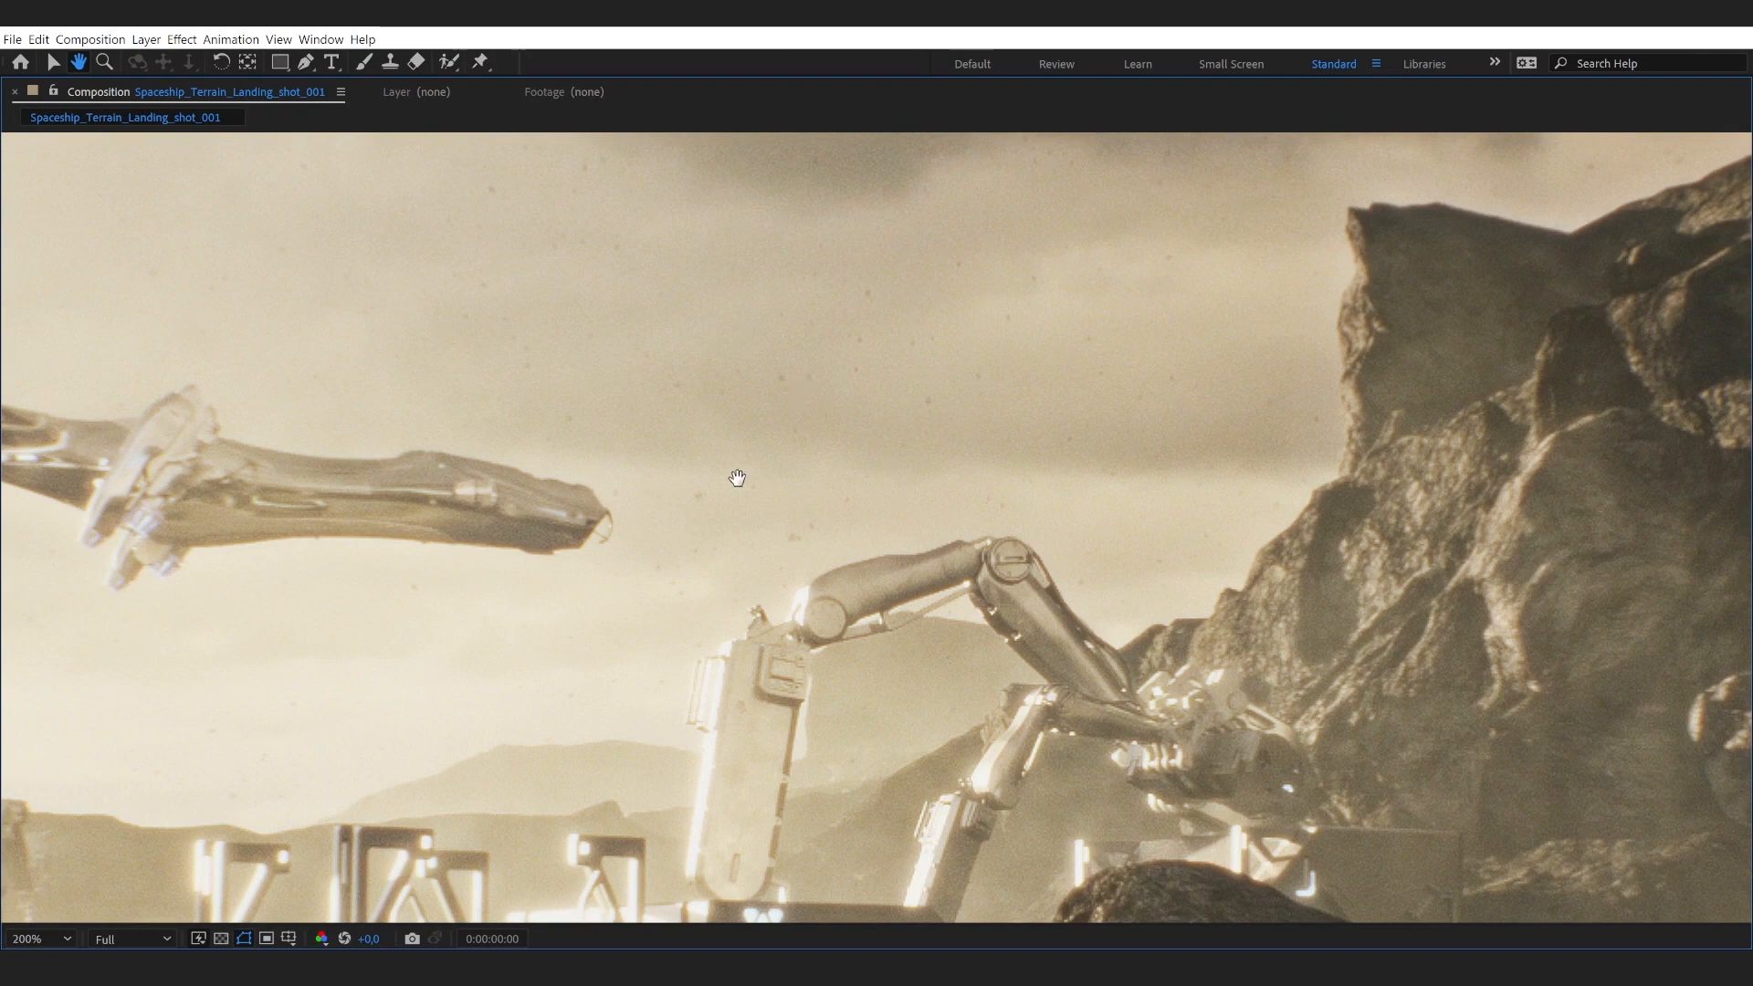
pyautogui.press(',')
pyautogui.scroll(-2, 935, 485)
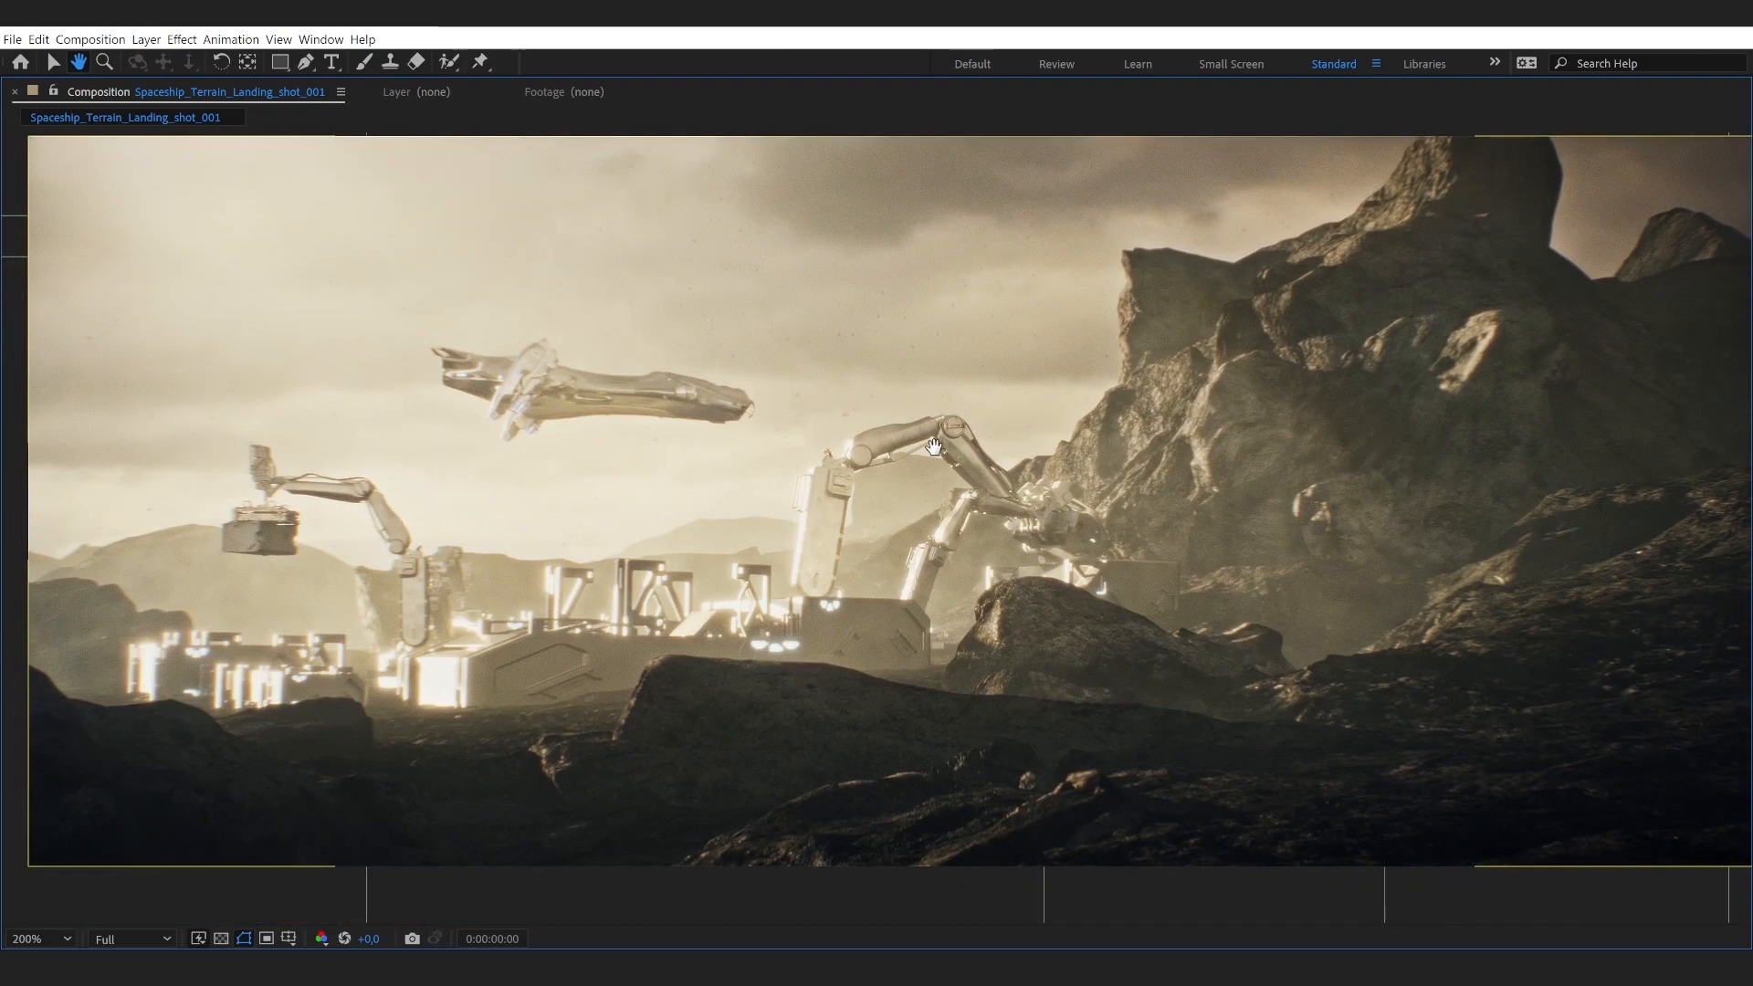
pyautogui.moveTo(935, 447); pyautogui.dragTo(926, 451)
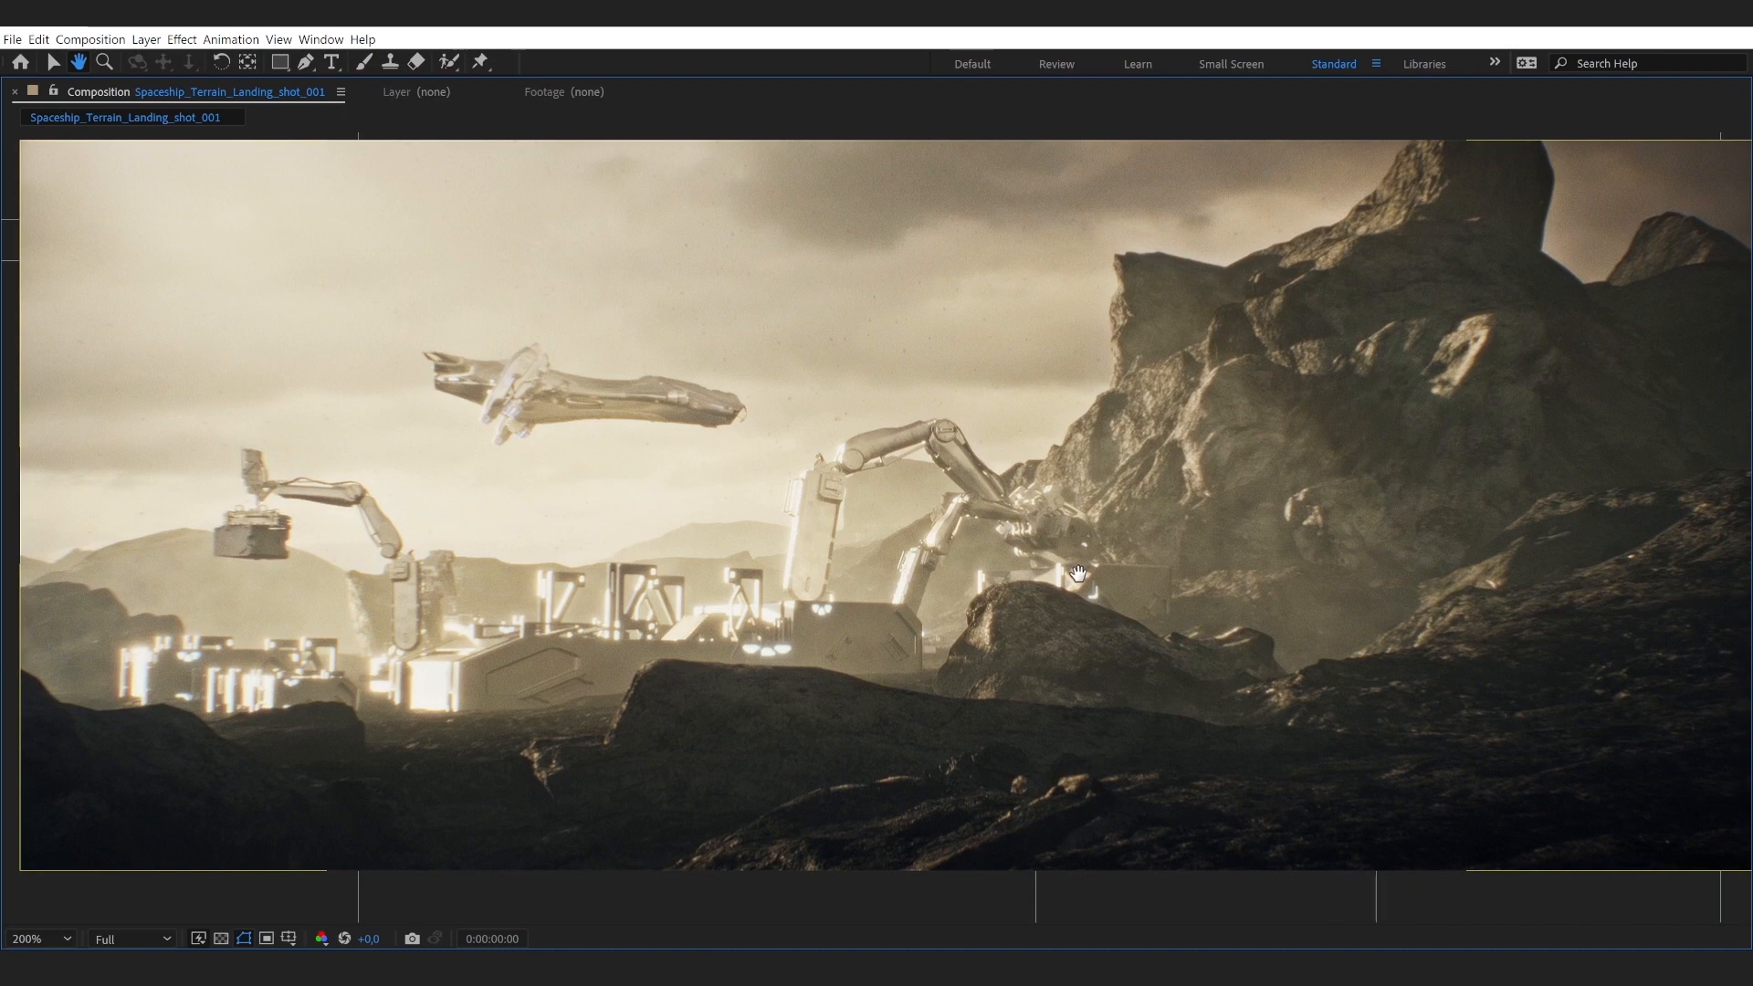
# Step: Inspect the crane arms, glowing base and foreground rocks of the finished composite in close-up
pyautogui.press('.')
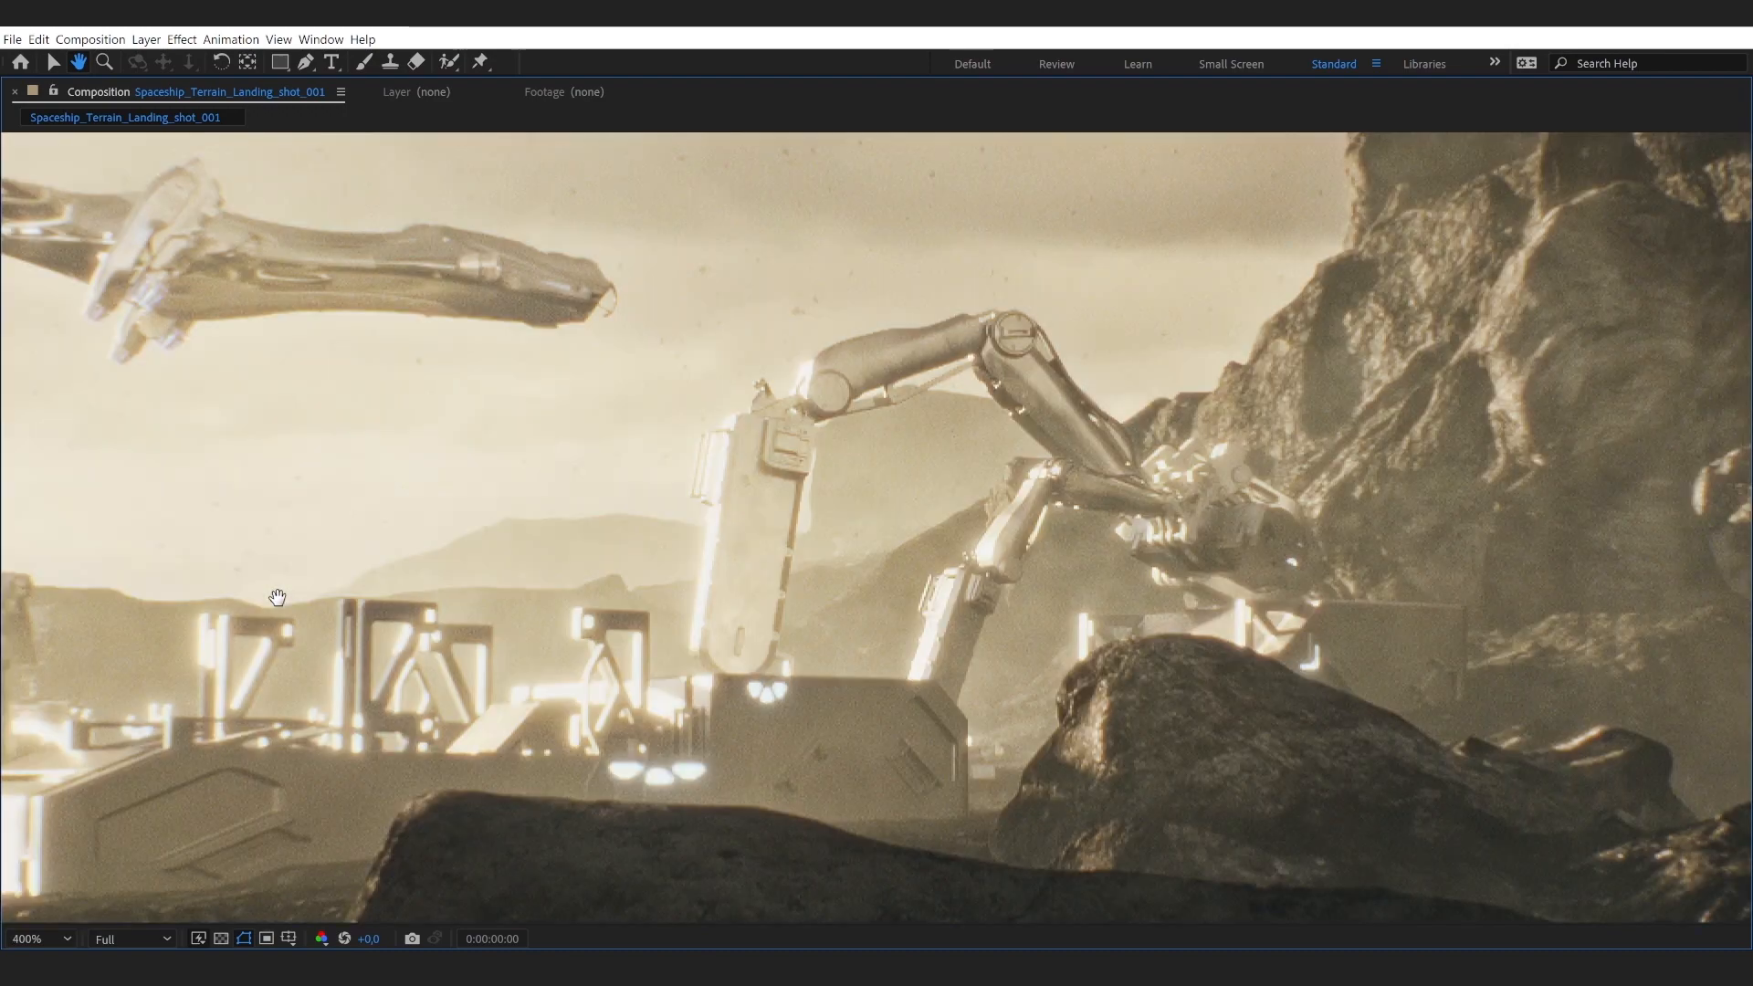
pyautogui.moveTo(273, 607); pyautogui.dragTo(1048, 594)
pyautogui.moveTo(525, 585); pyautogui.dragTo(768, 552)
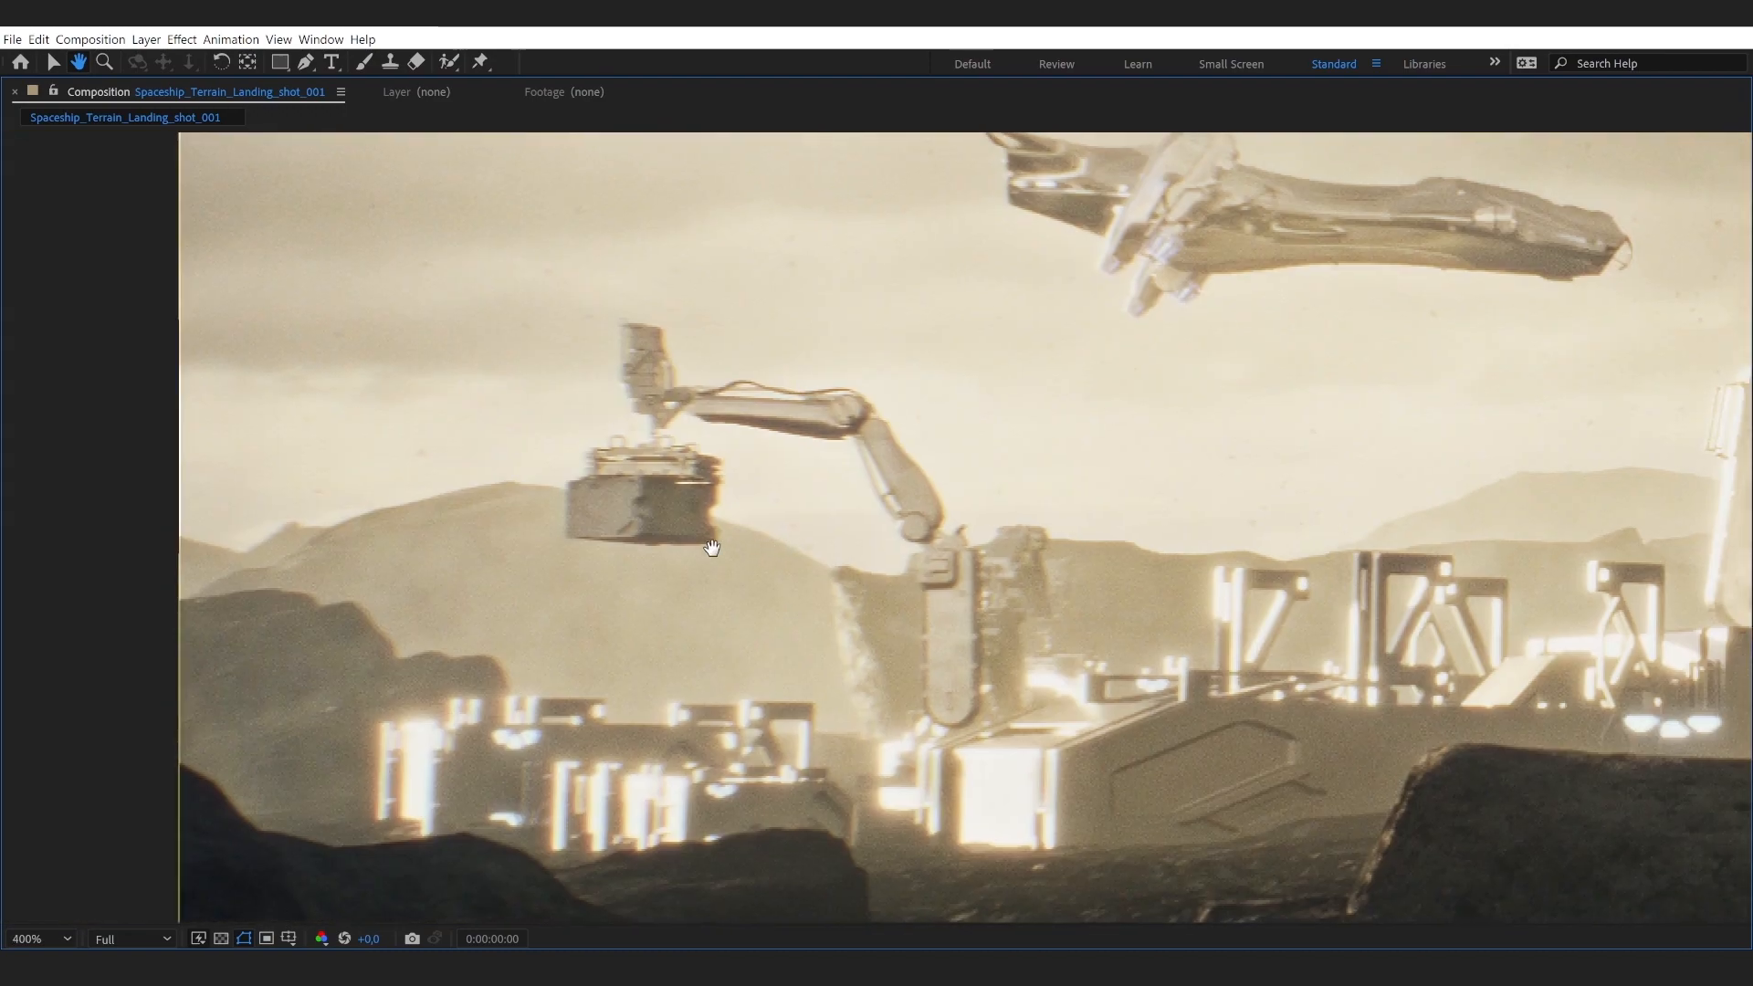
pyautogui.press('.')
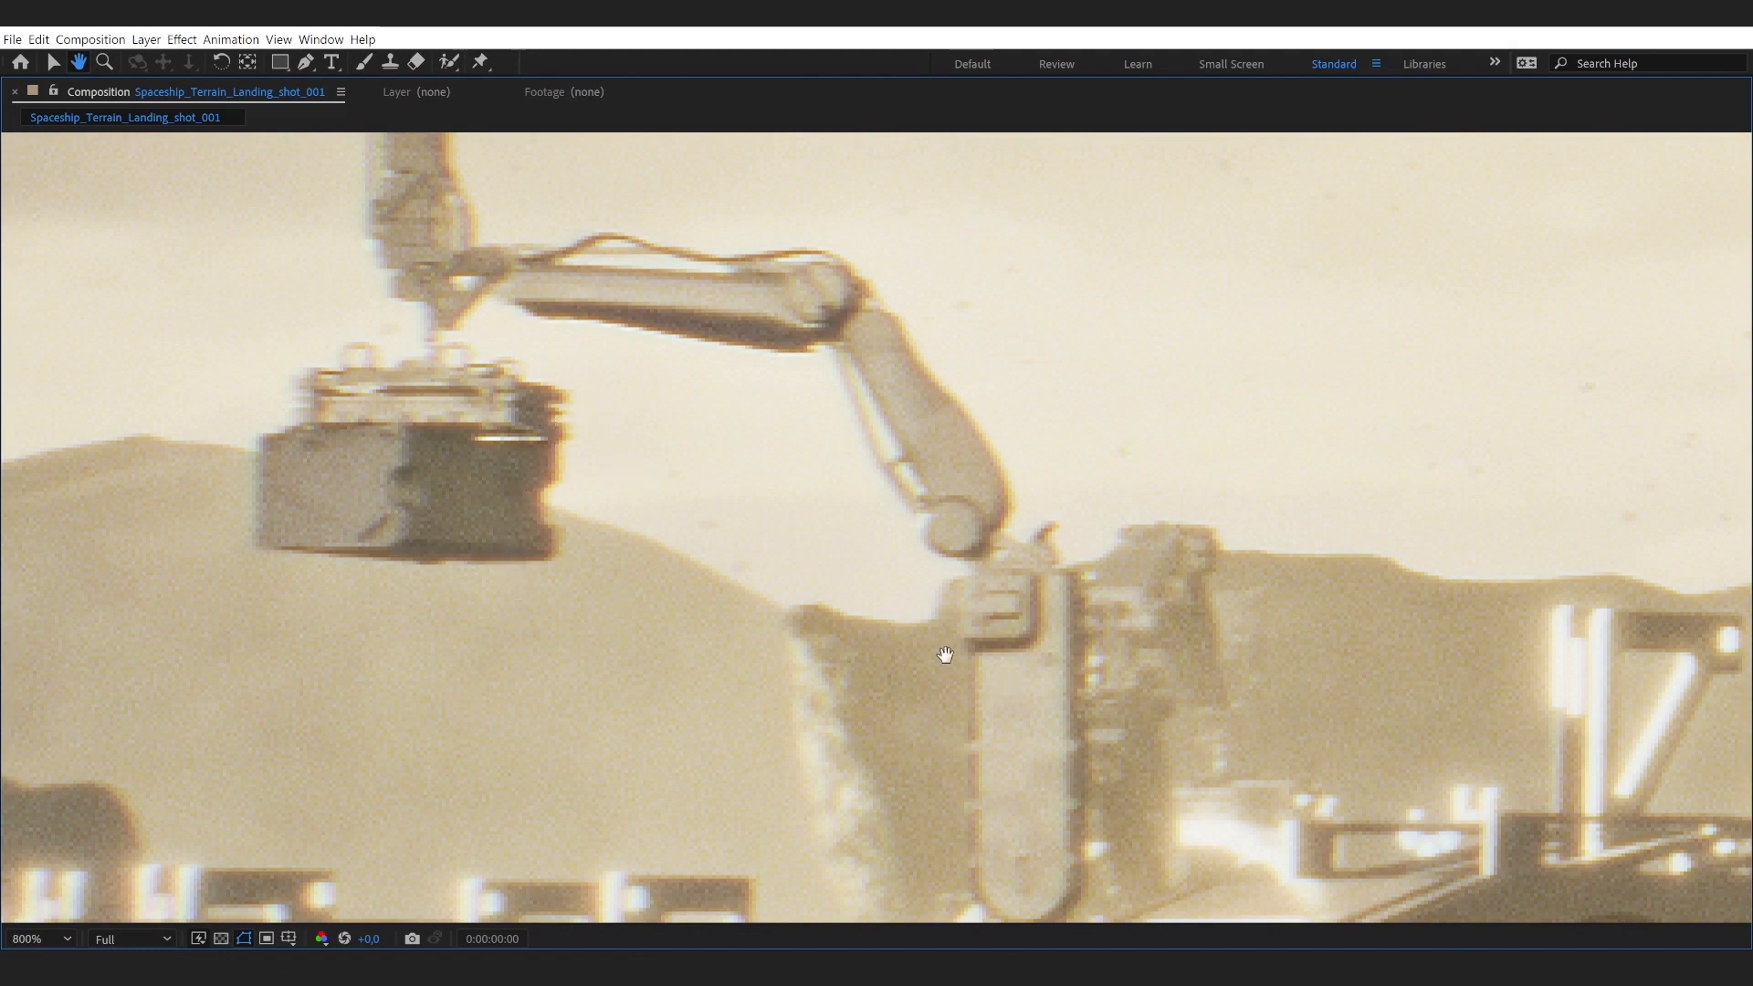
pyautogui.scroll(-1, 841, 614)
pyautogui.moveTo(1209, 678); pyautogui.dragTo(736, 508)
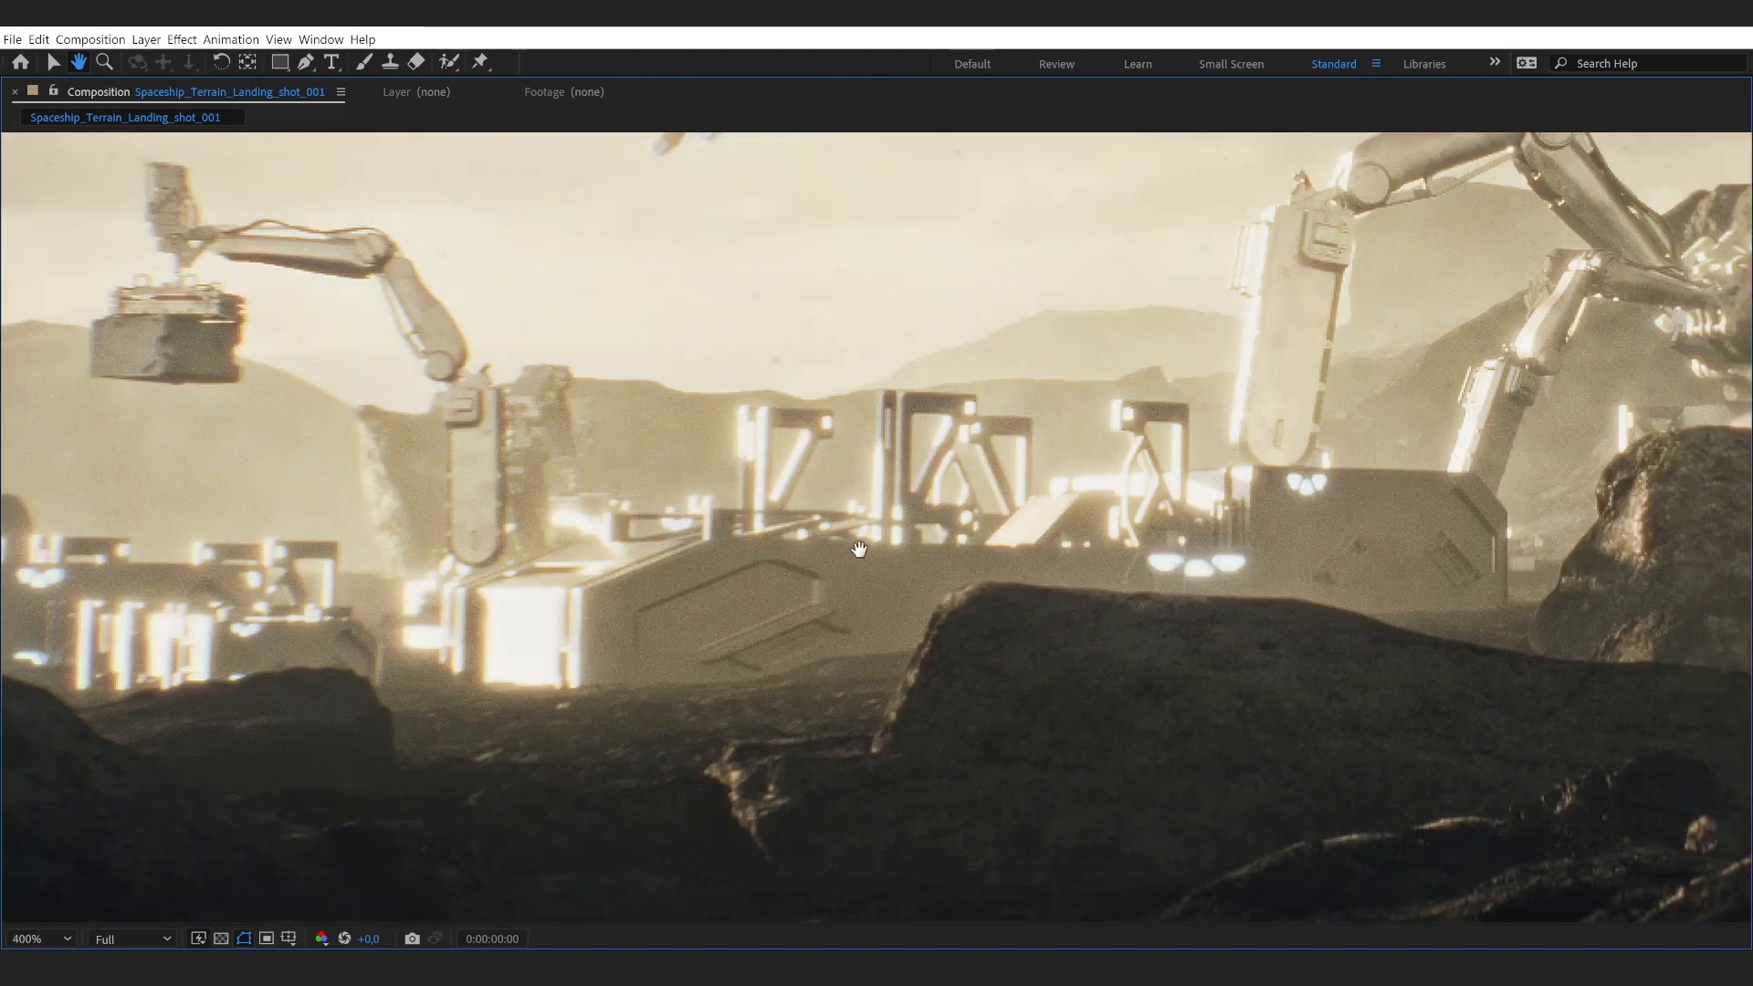
pyautogui.scroll(-1, 860, 549)
pyautogui.moveTo(1089, 536); pyautogui.dragTo(809, 639)
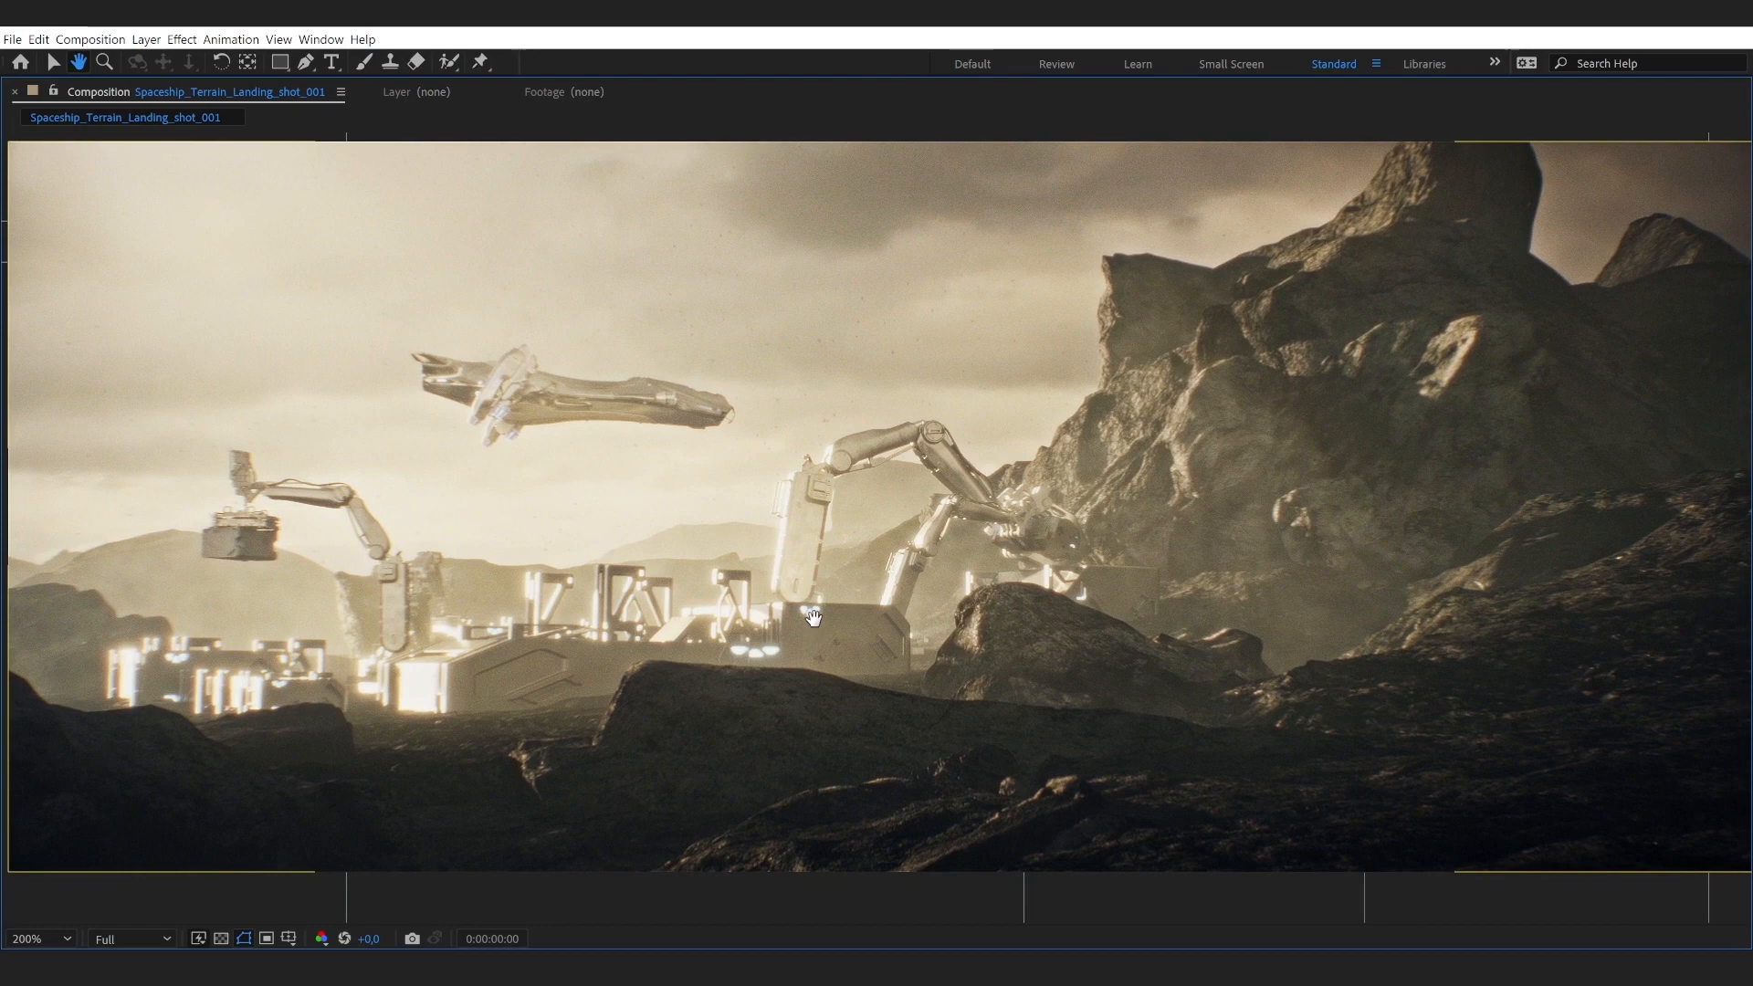
pyautogui.press('`')
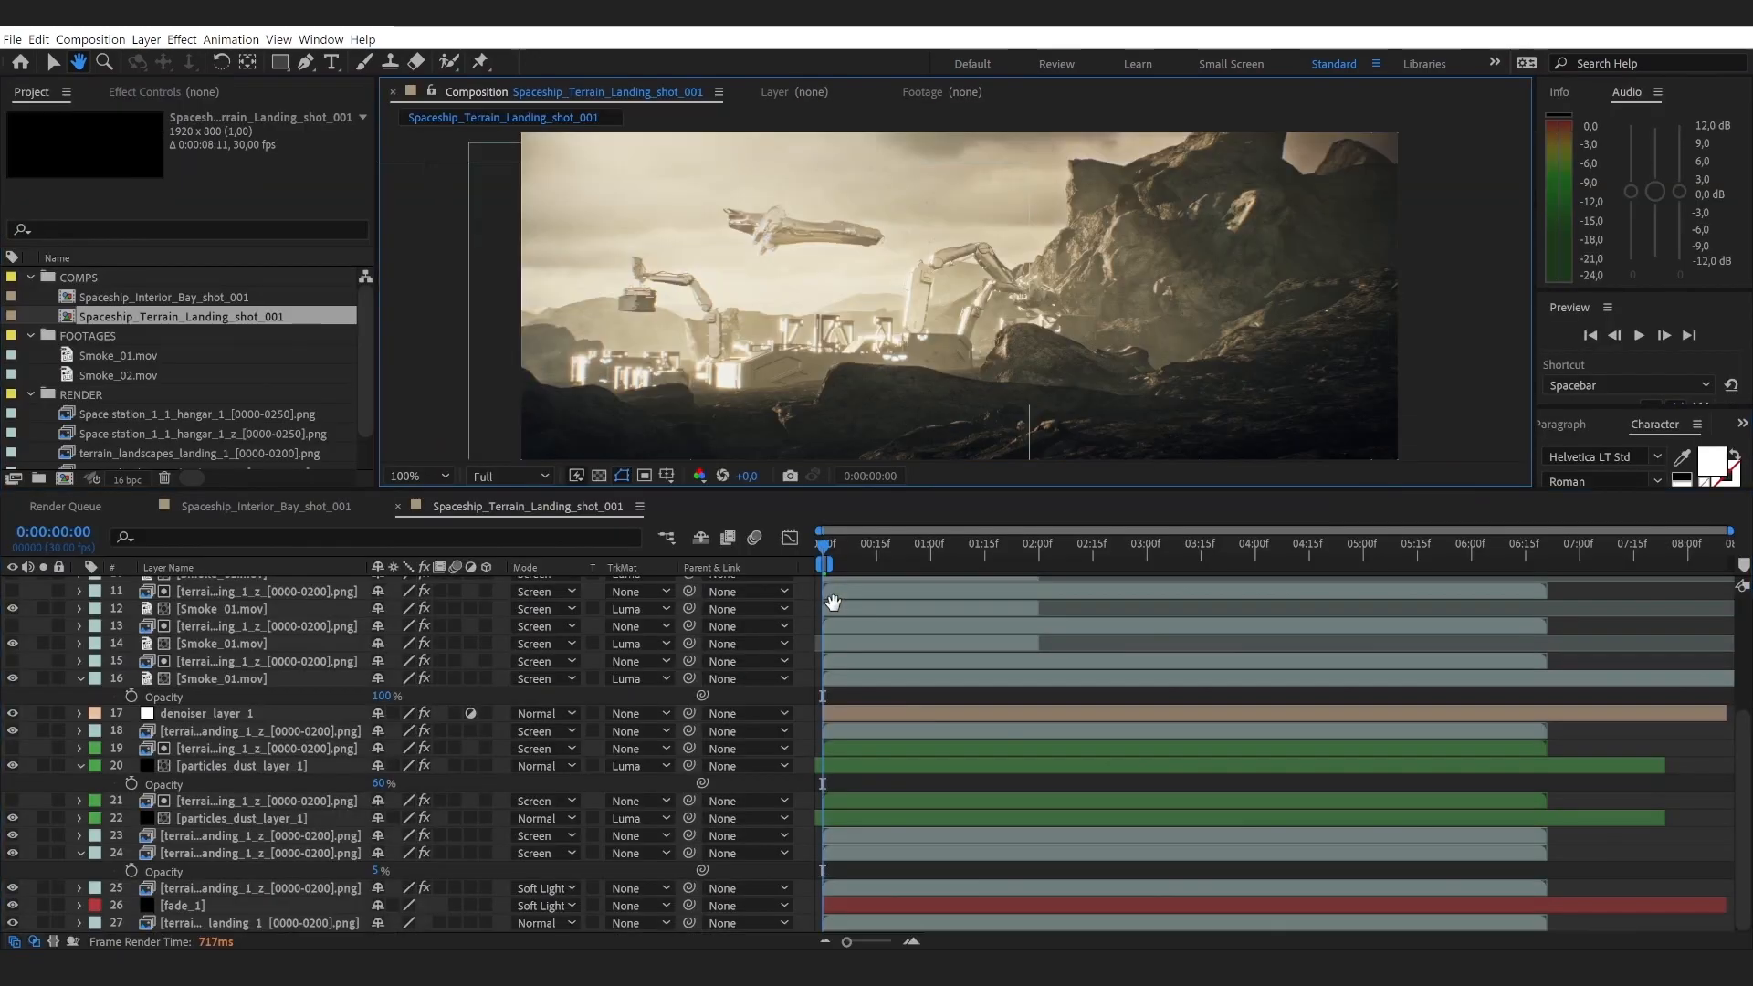
pyautogui.press('v')
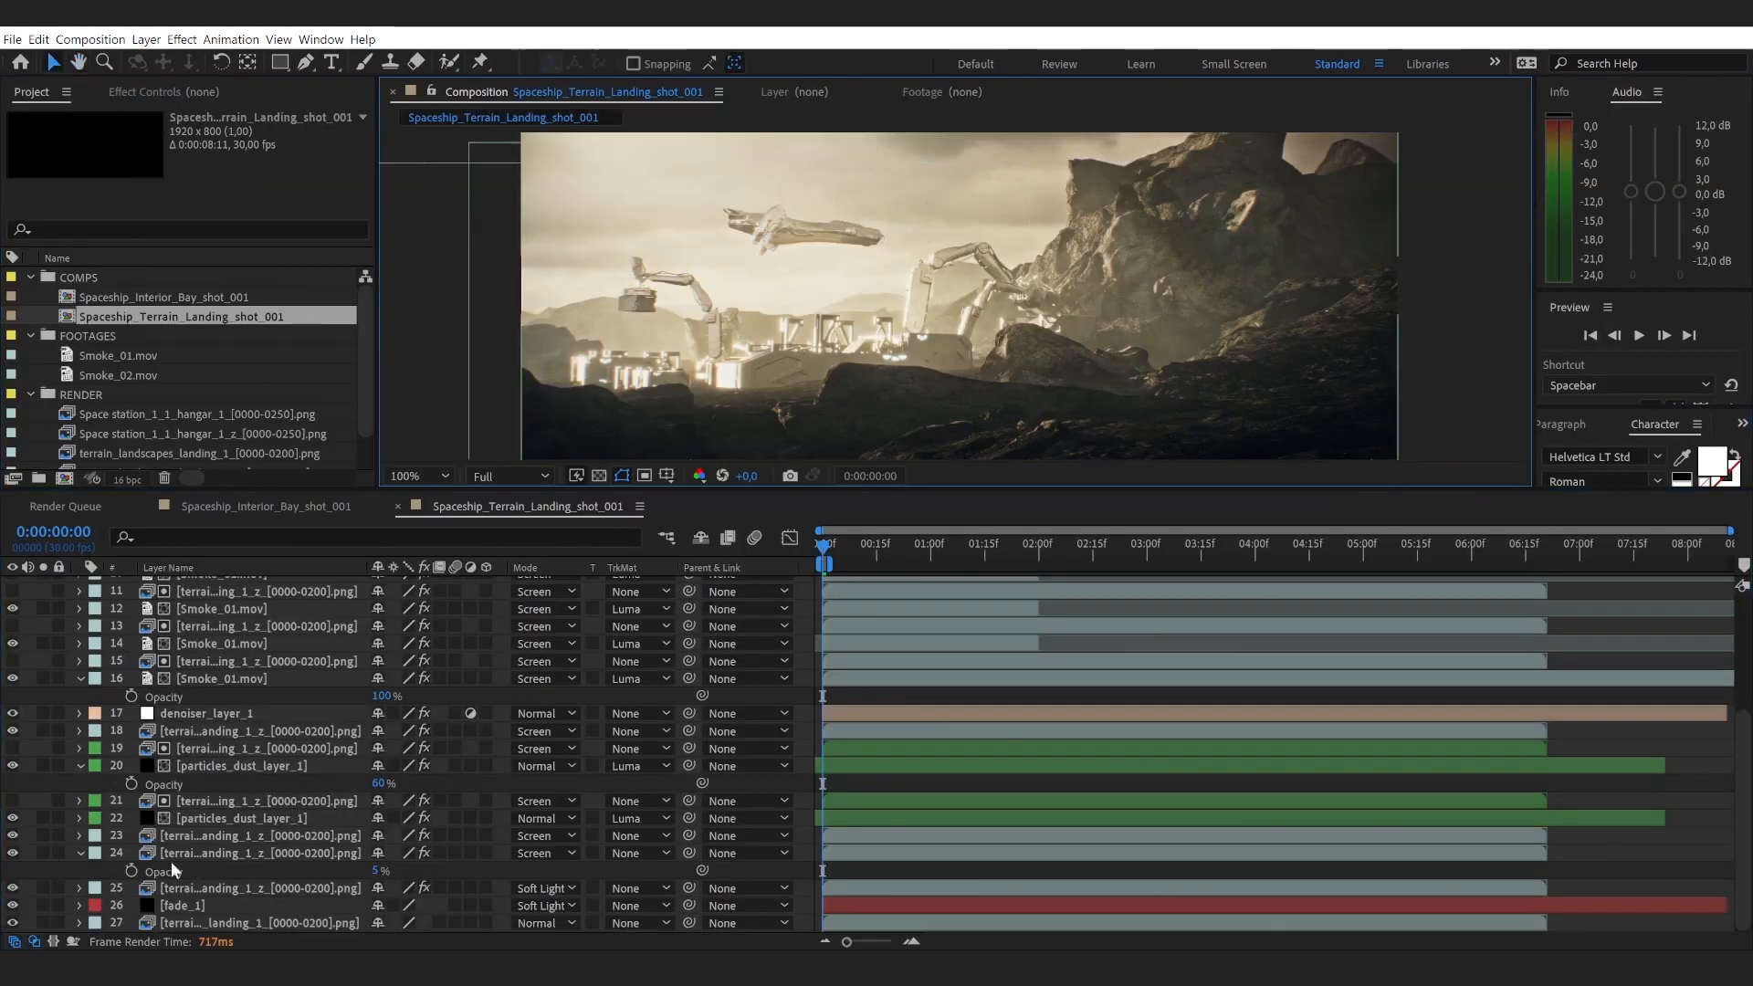
# Step: Solo the base terrain landing render at the bottom of the layer stack and view it enlarged
pyautogui.click(40, 923)
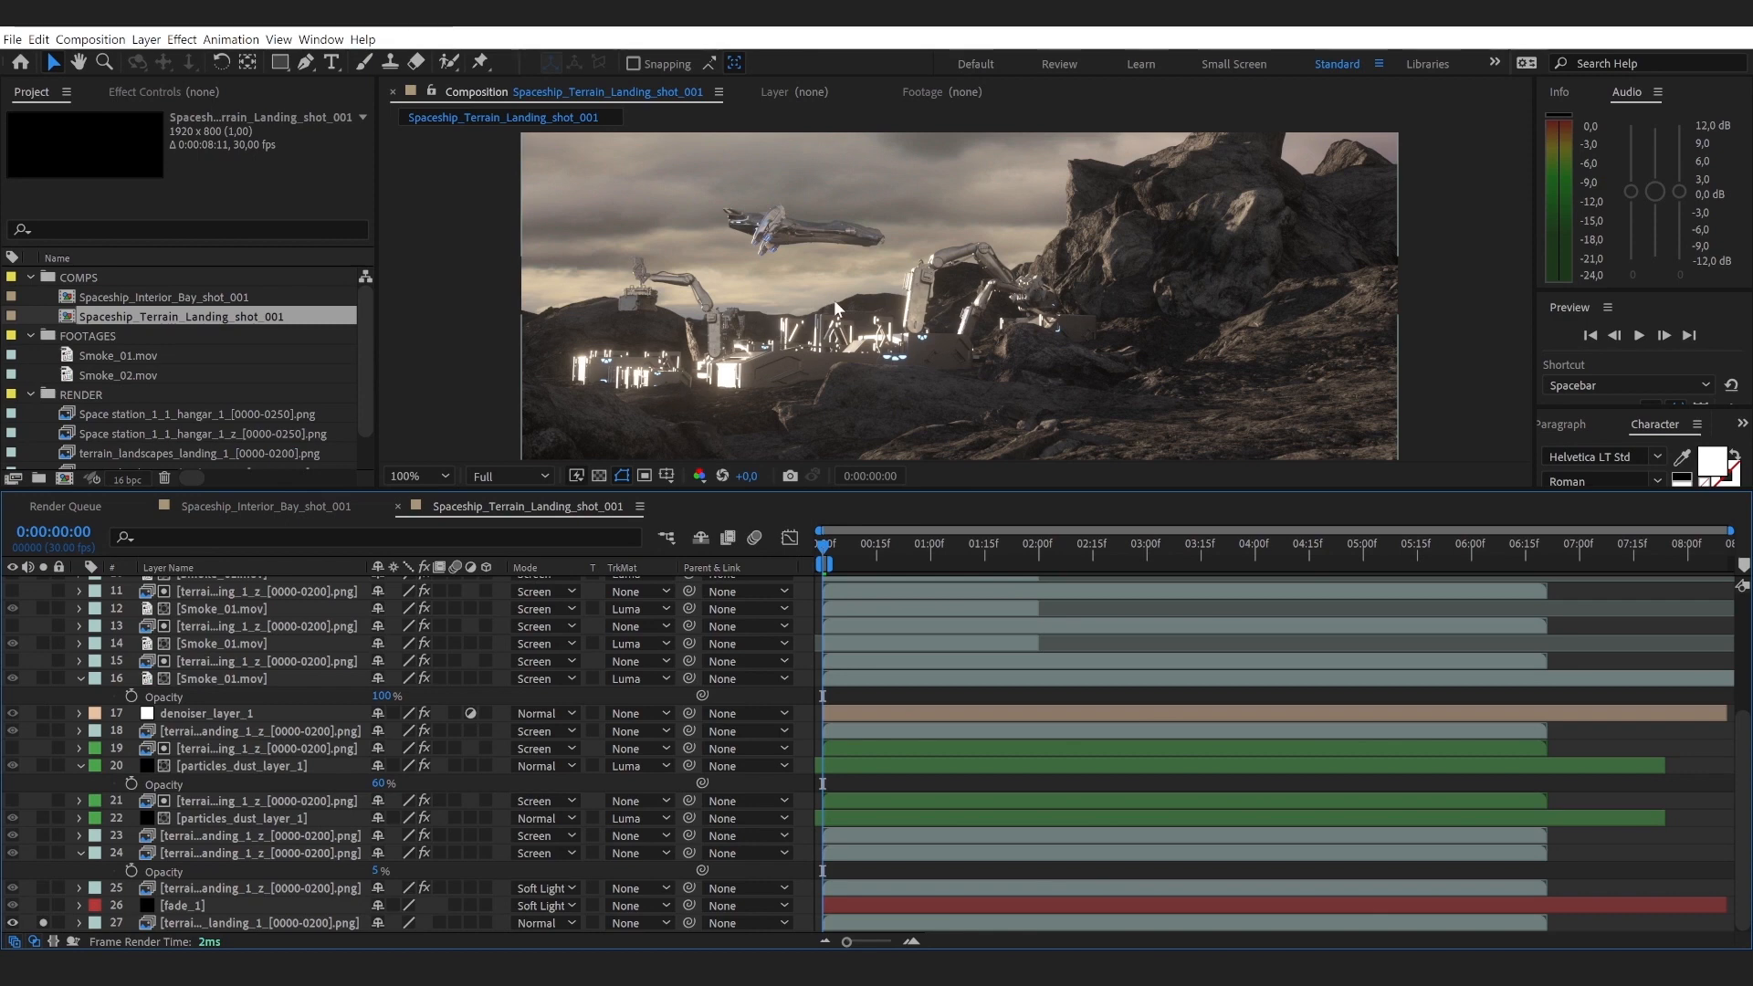
pyautogui.press('`')
pyautogui.press('.')
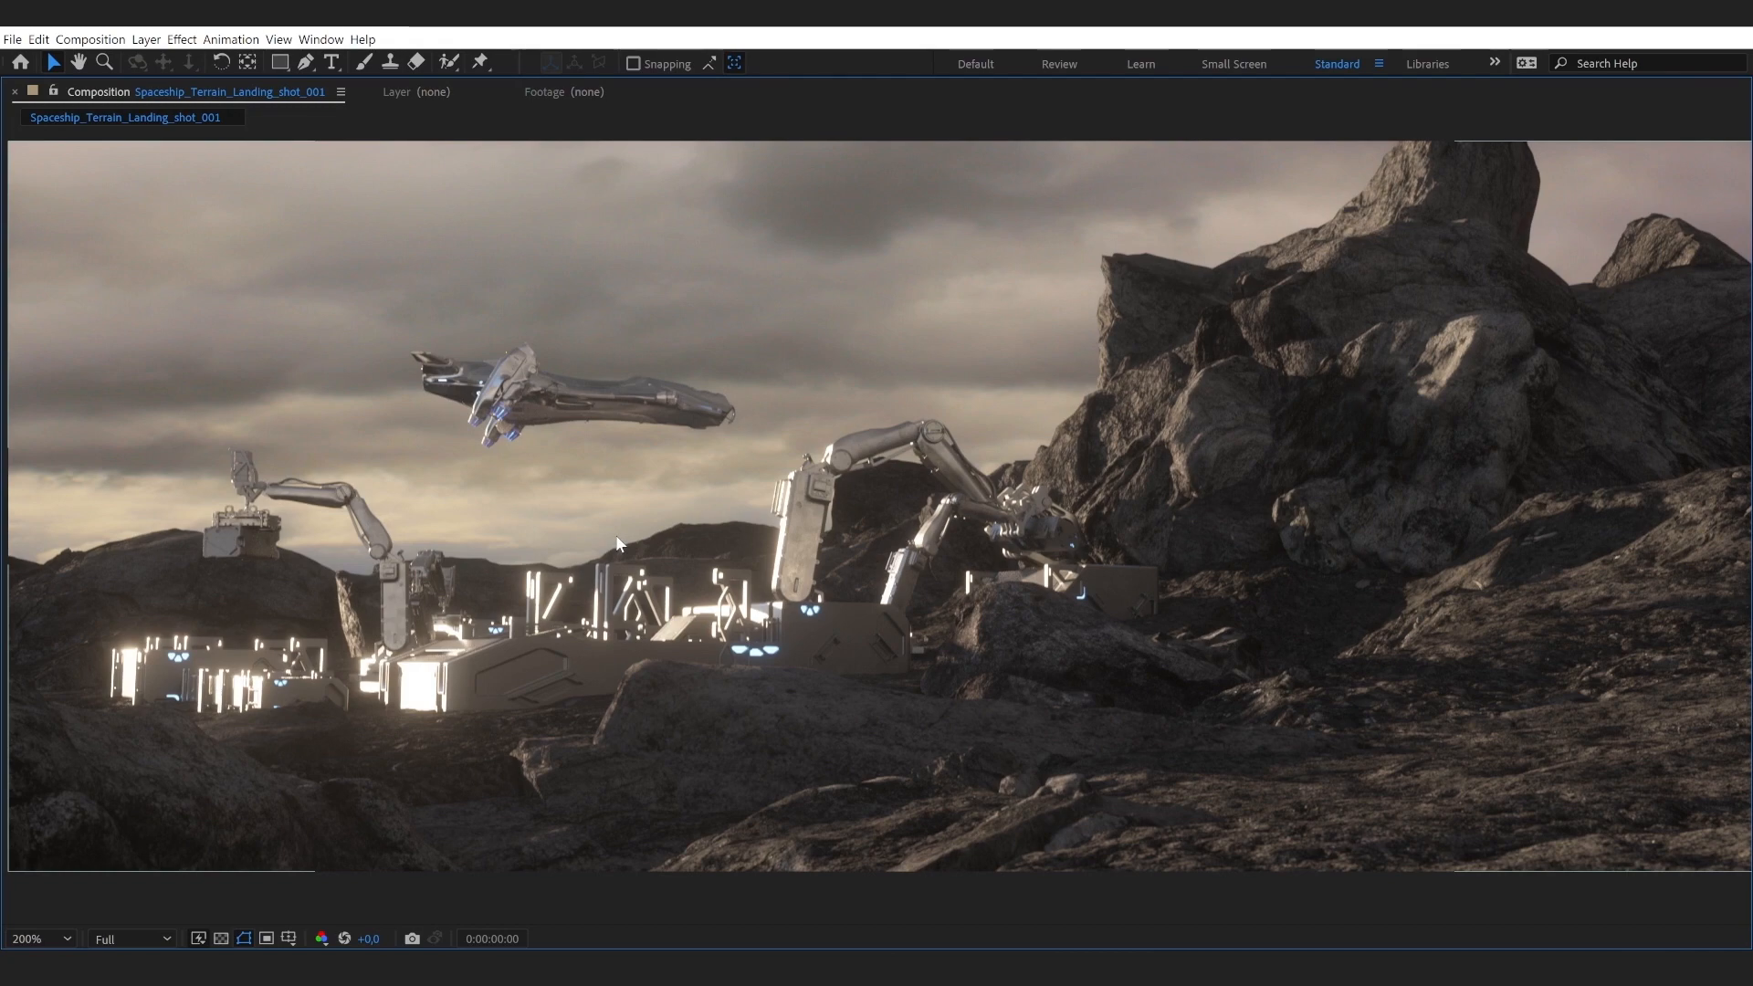
pyautogui.press('`')
pyautogui.press(',')
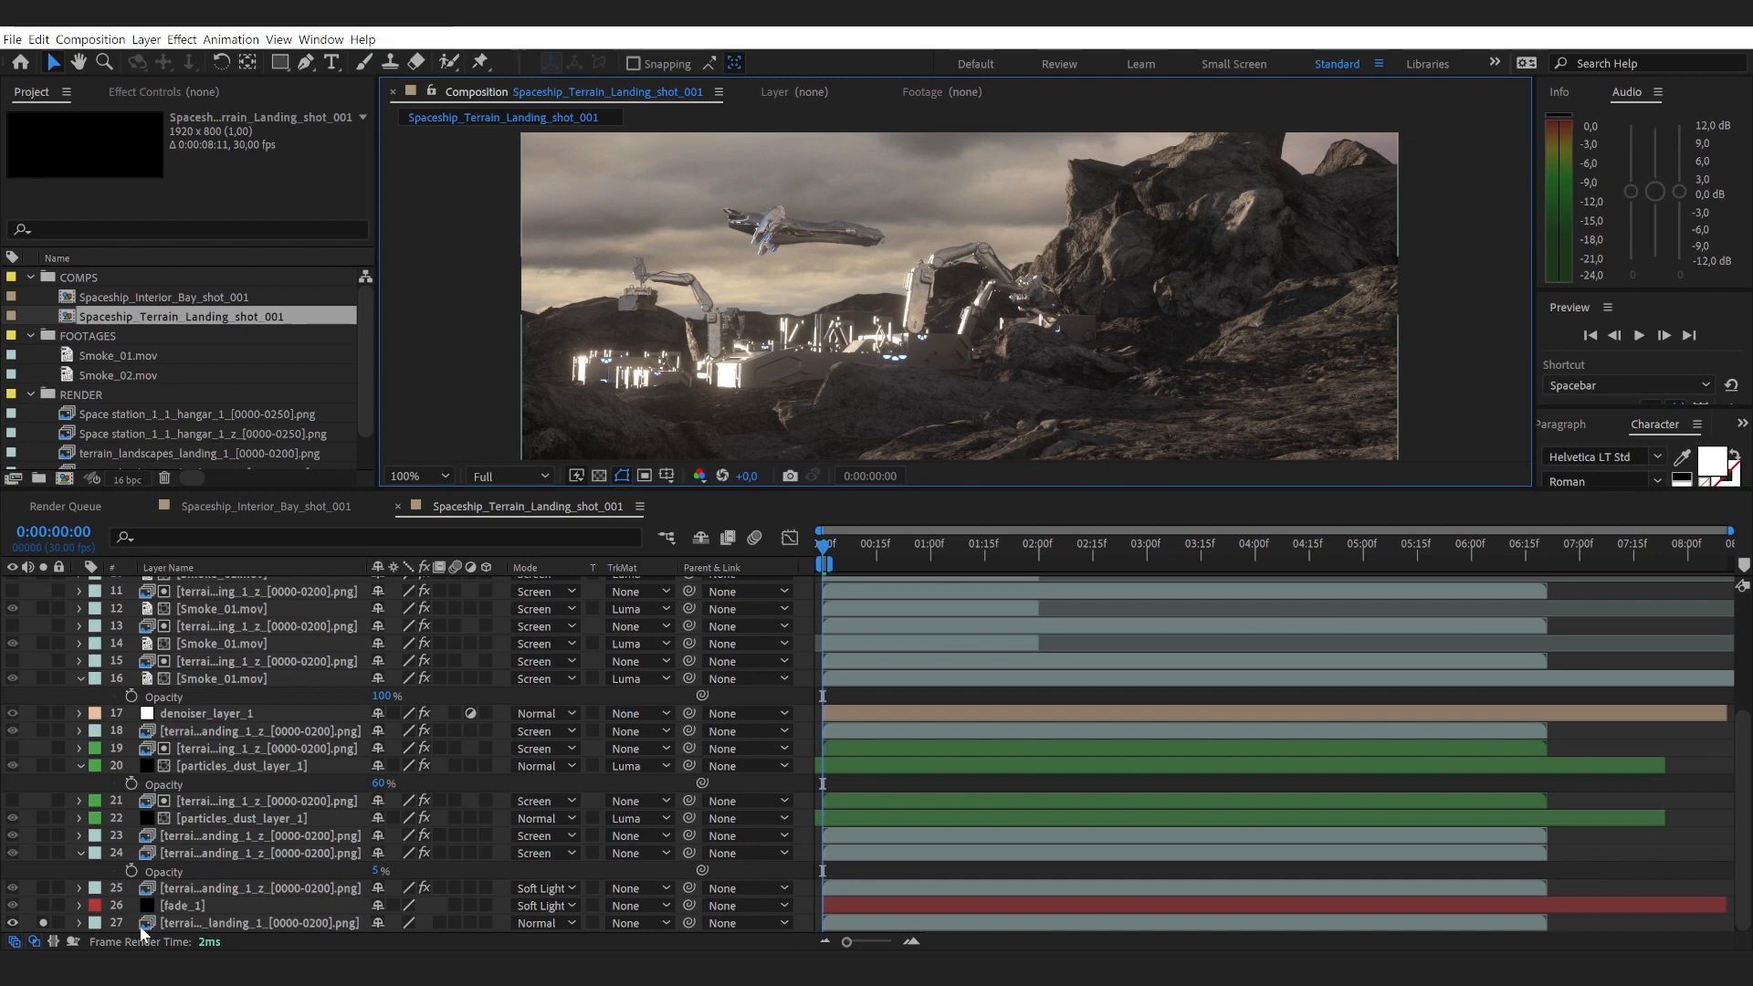
# Step: Solo the fade_1 layer together with the base render and examine its elliptical mask and edge darkening
pyautogui.click(106, 906)
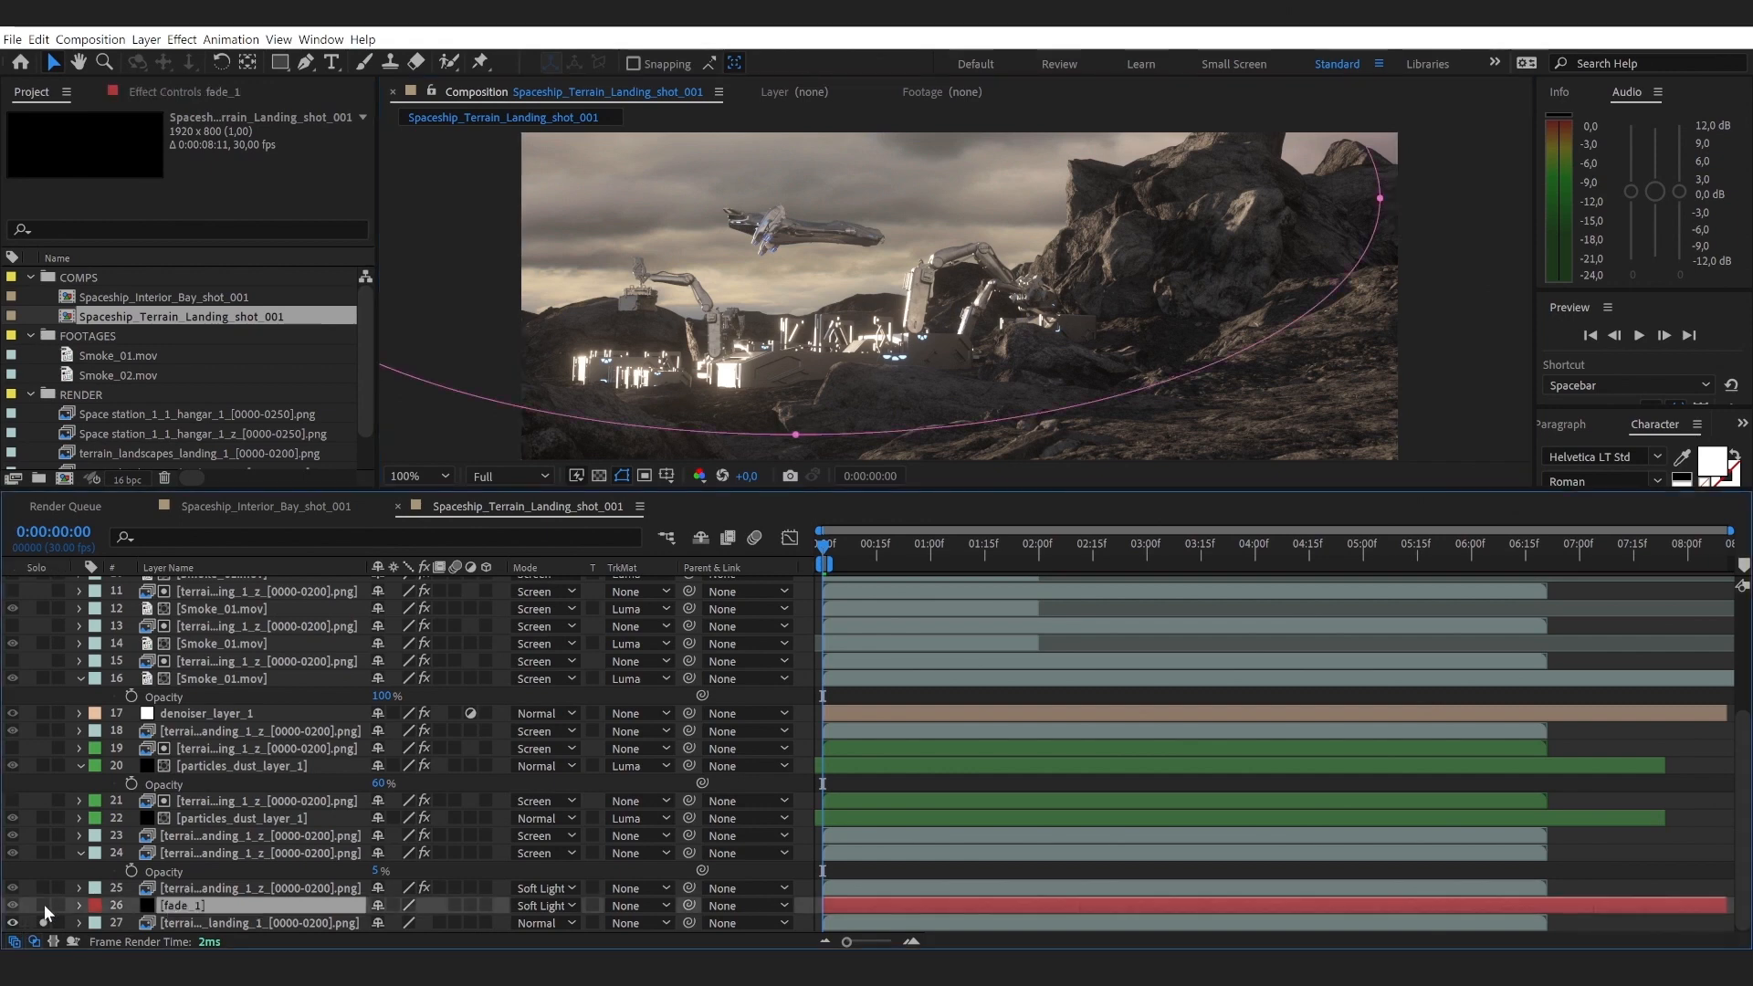
pyautogui.click(210, 888)
pyautogui.click(205, 910)
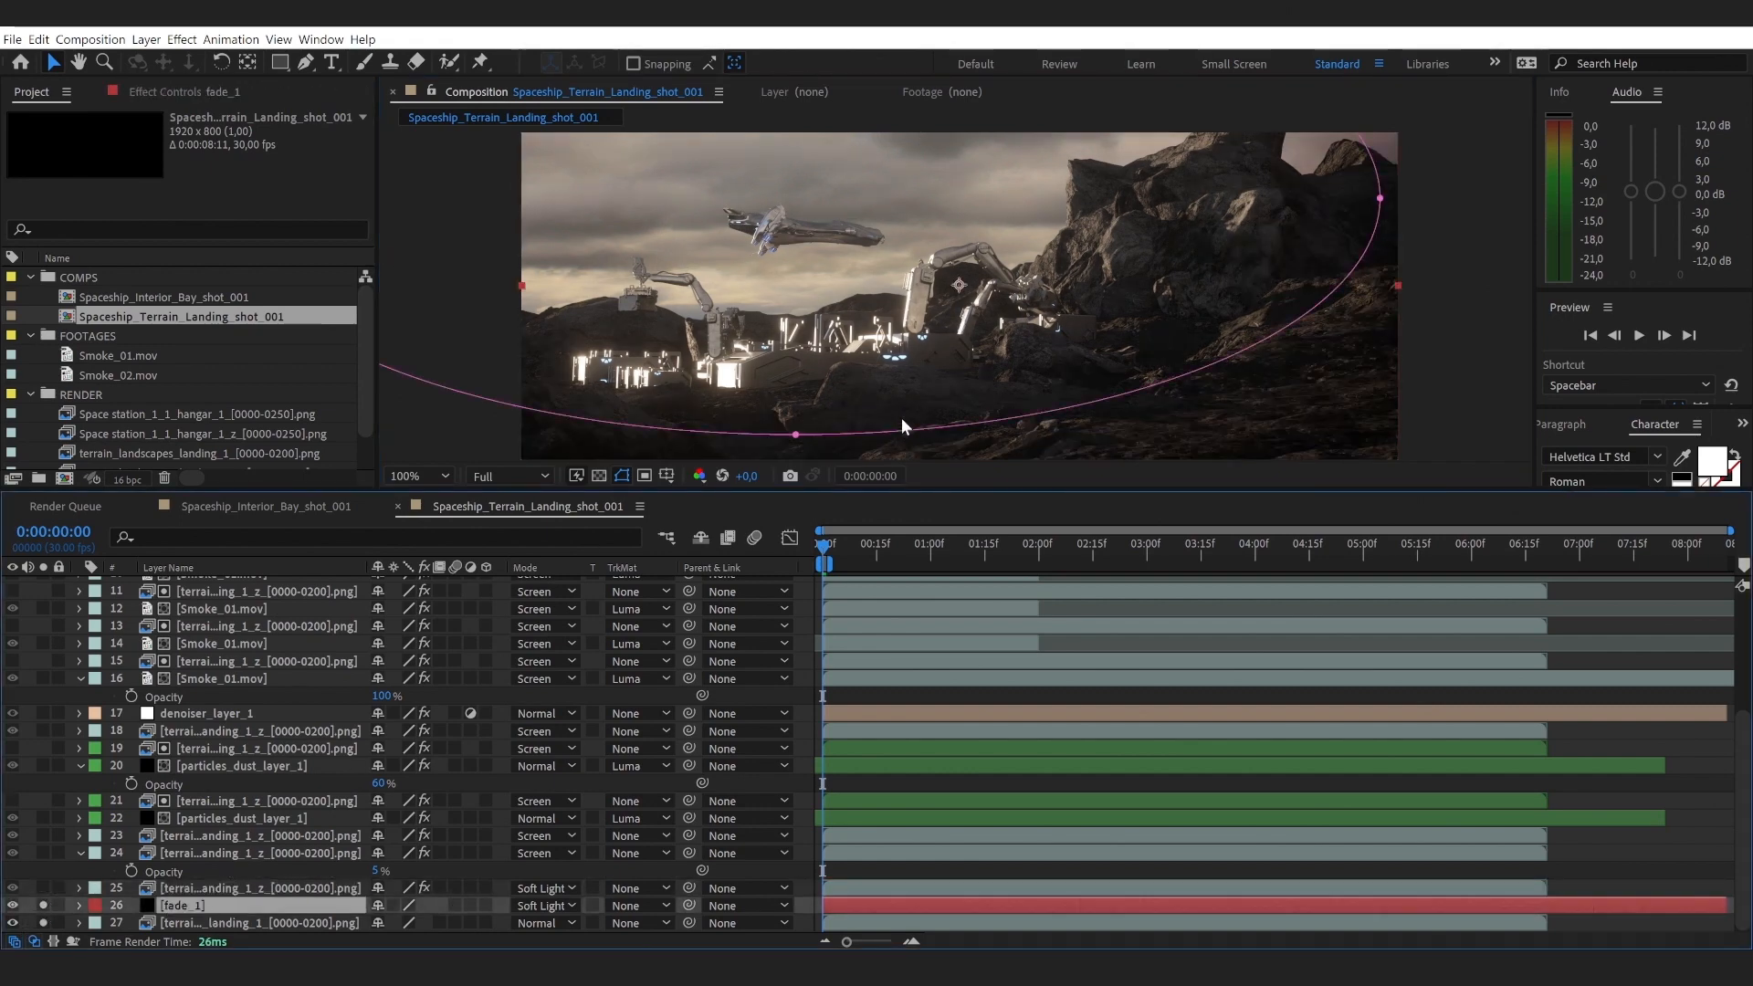
pyautogui.press('`')
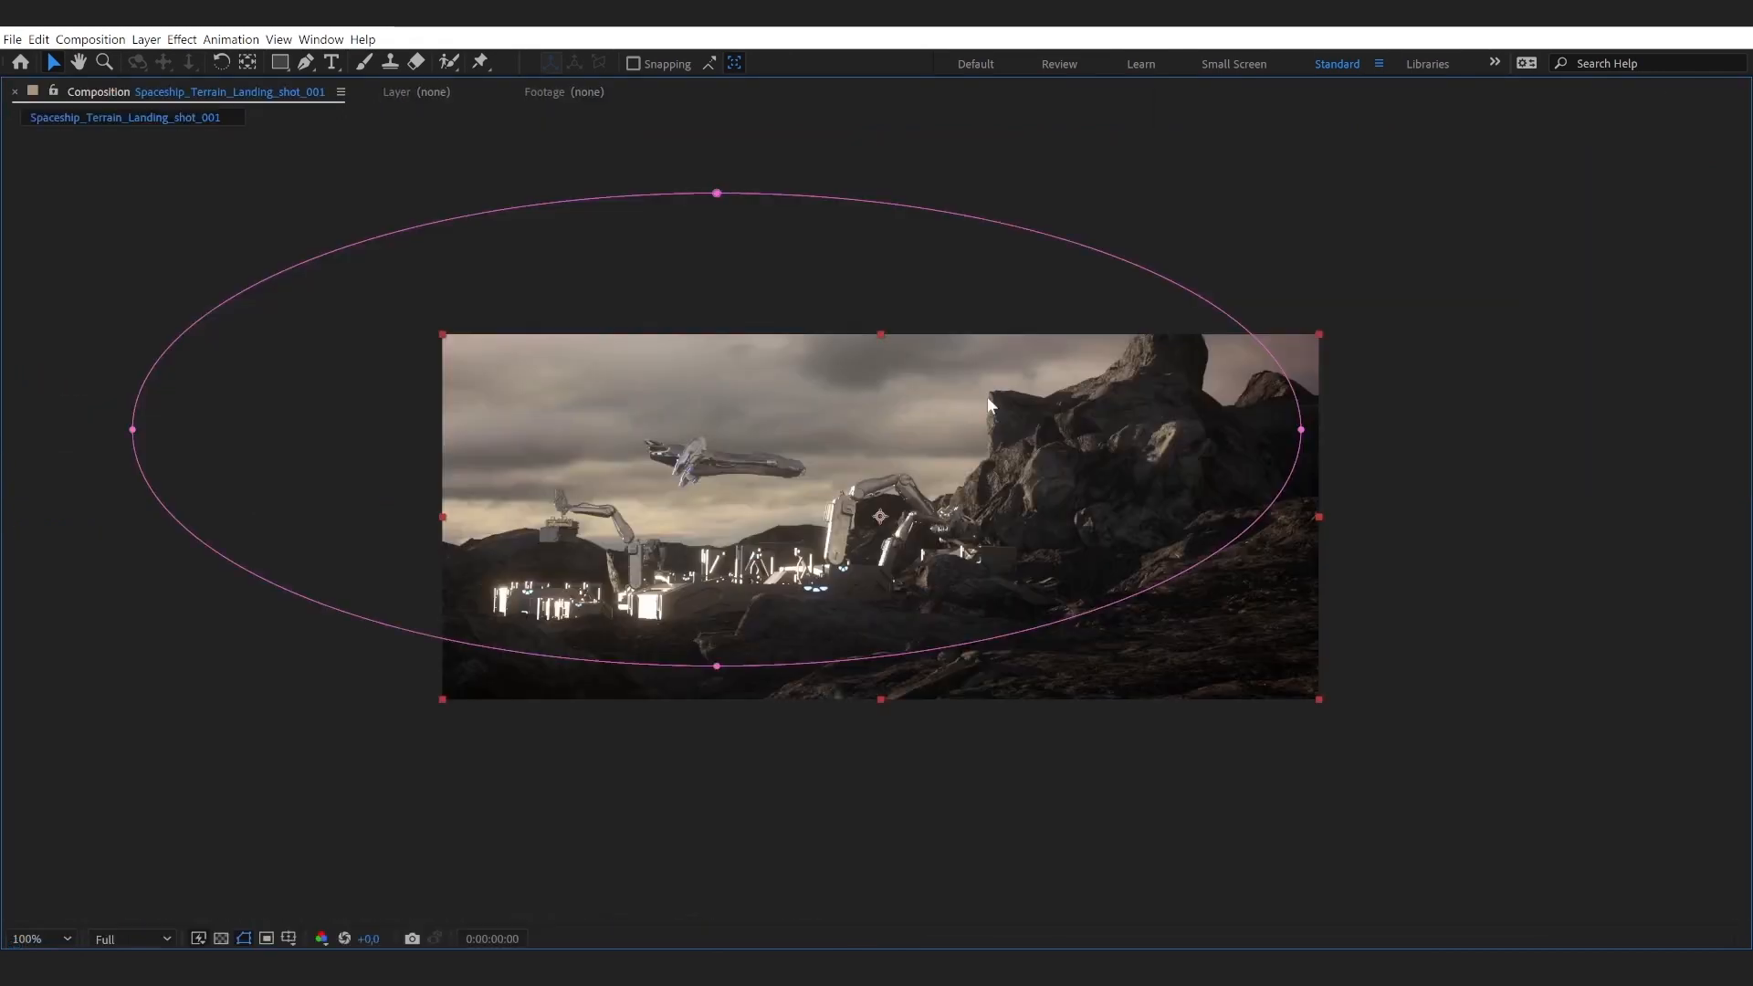
pyautogui.click(1534, 595)
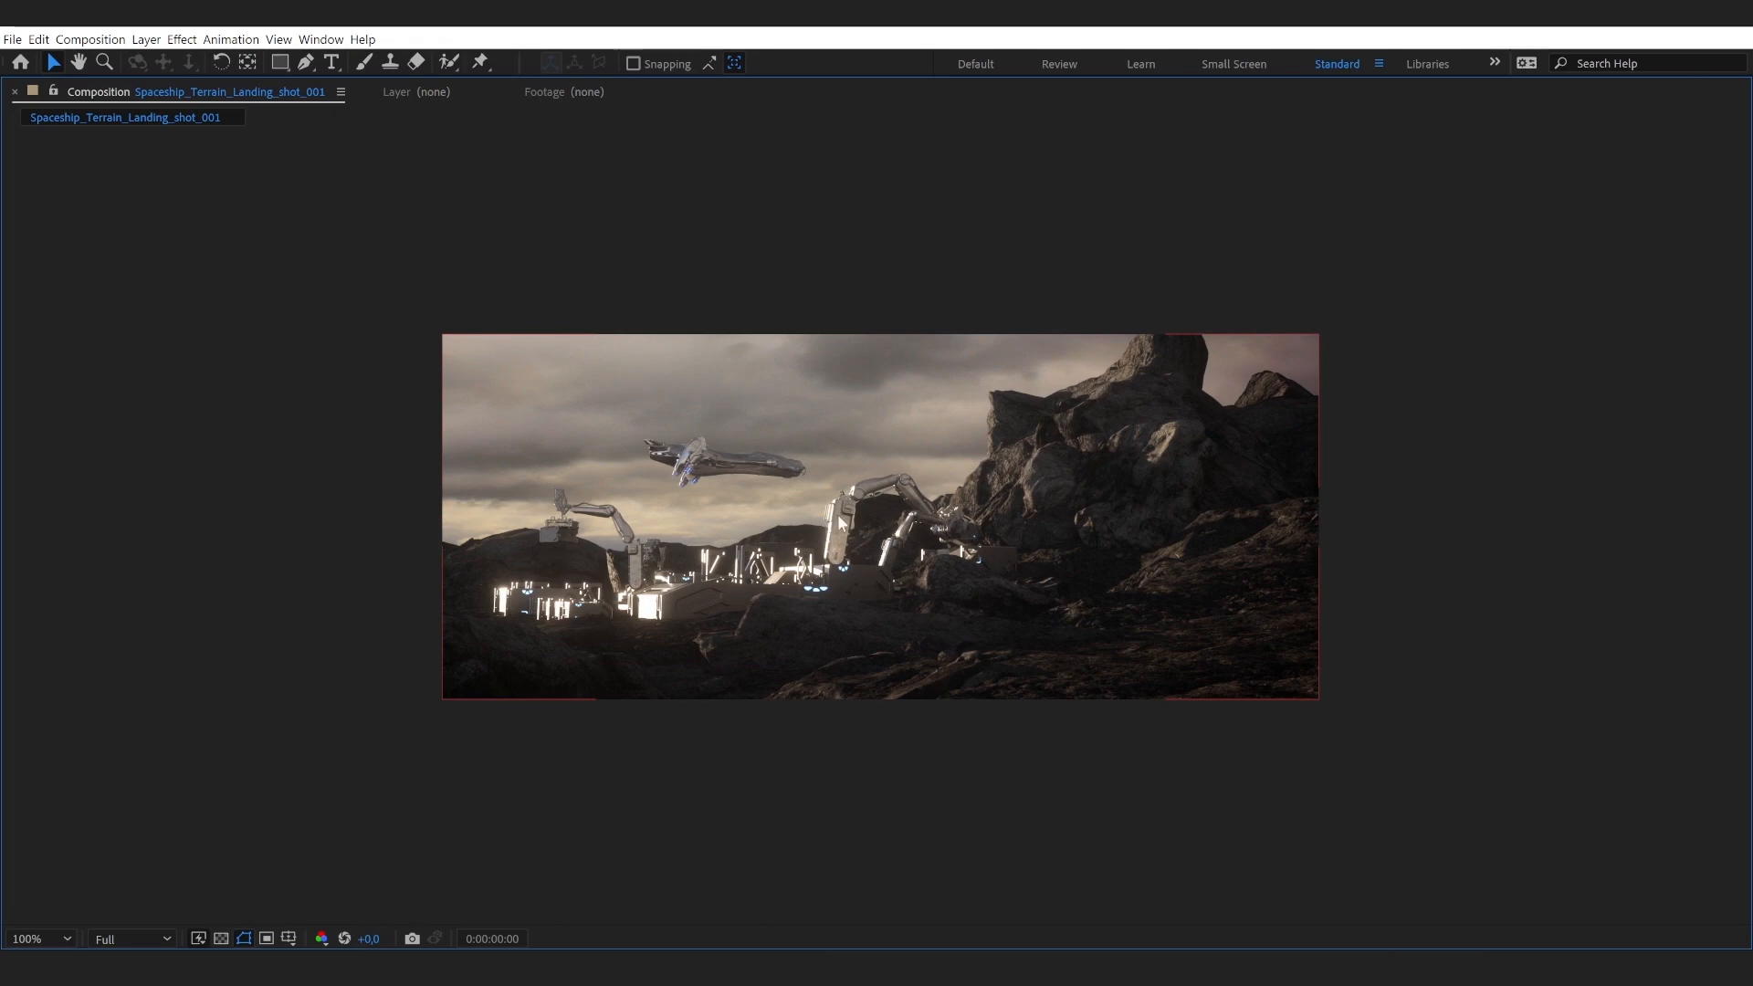
pyautogui.press('`')
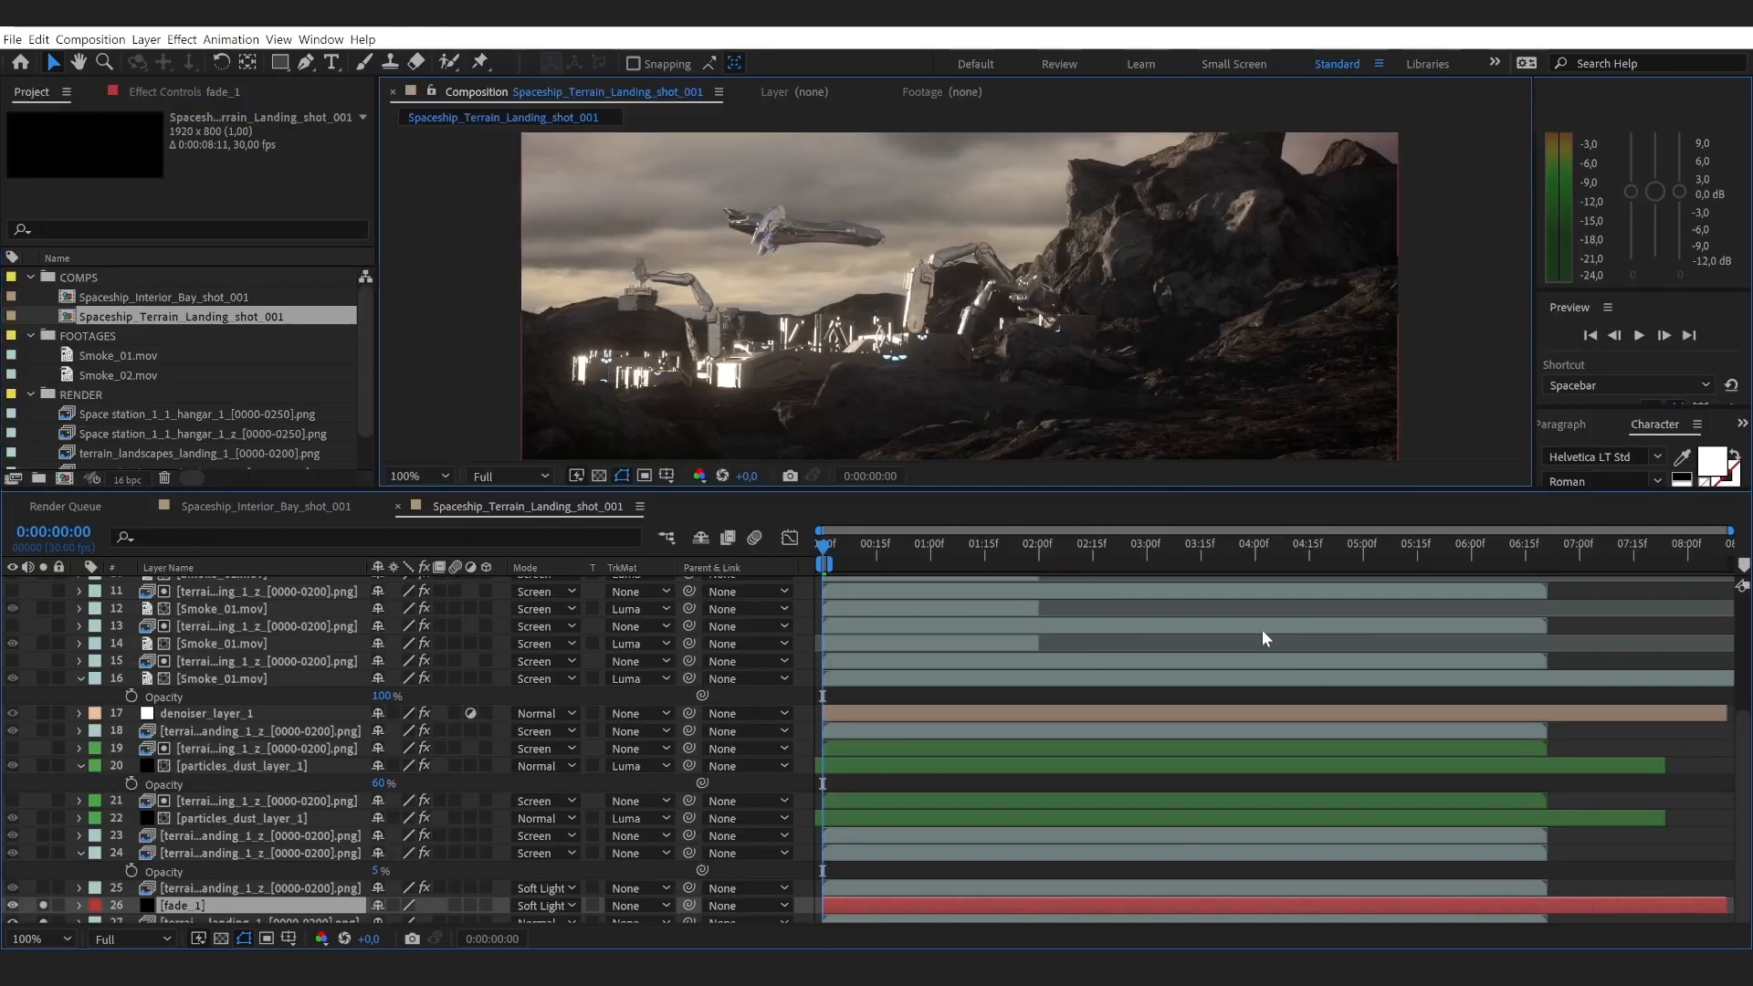
pyautogui.click(183, 902)
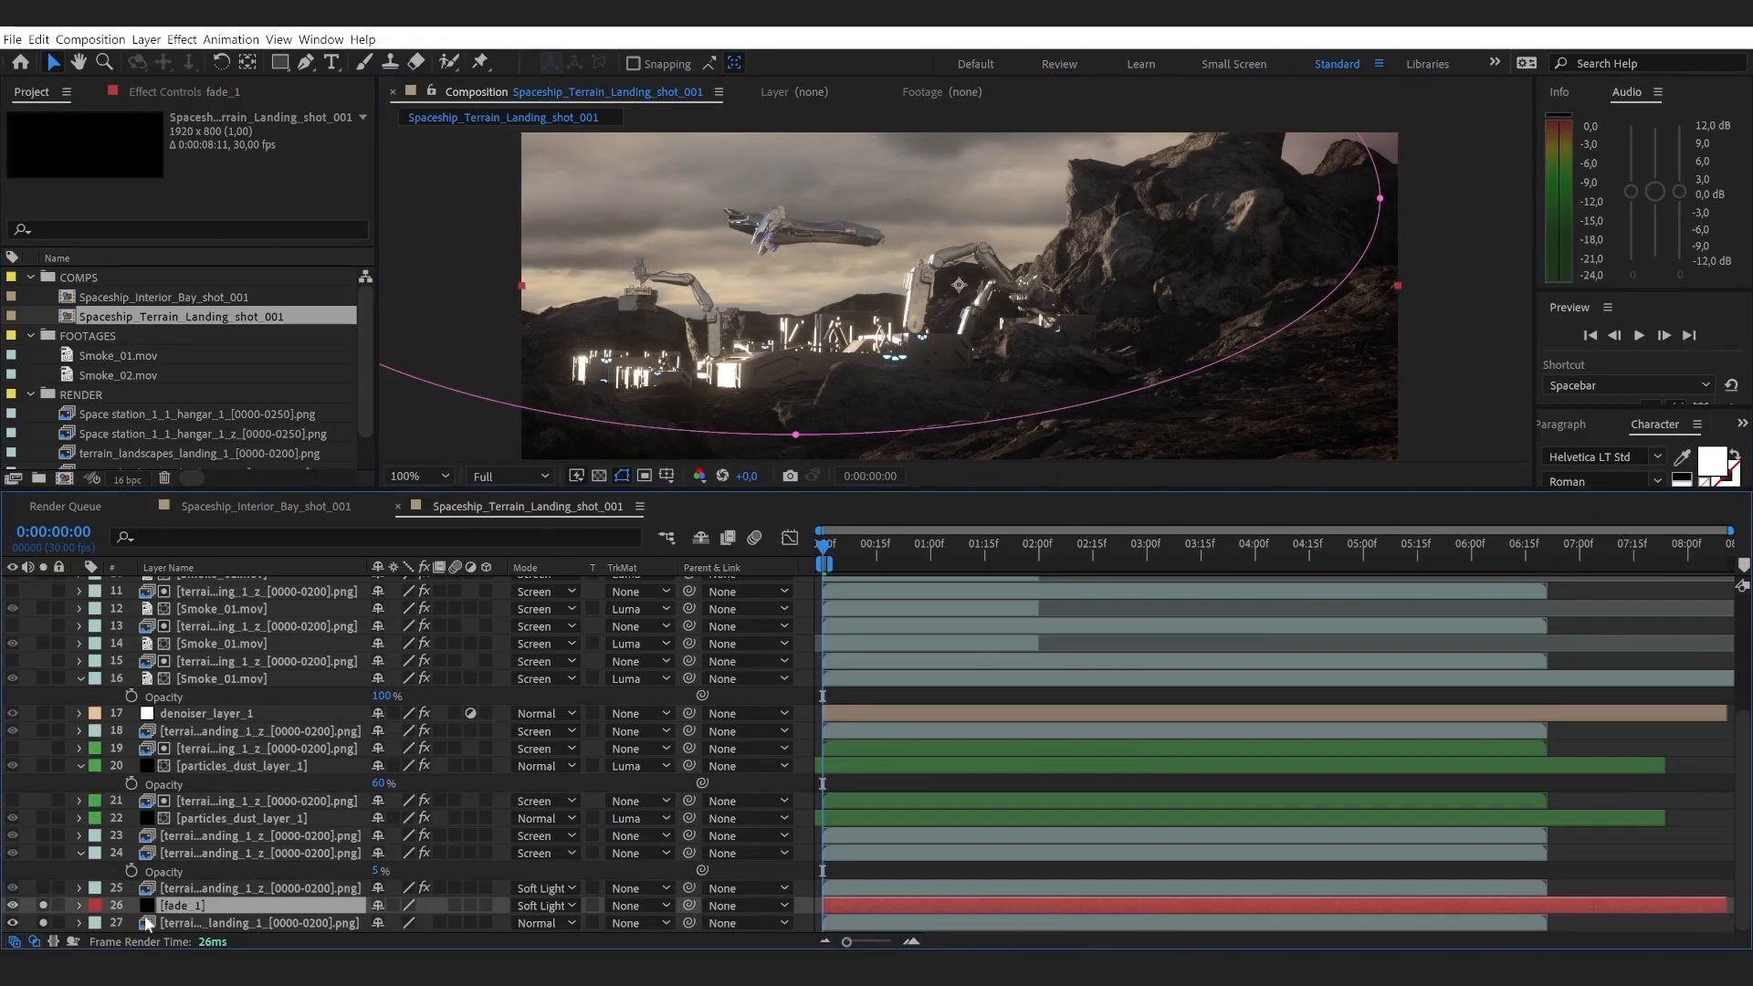
# Step: Create a black (000000) solid layer named fade_new above fade_1
pyautogui.click(147, 39)
pyautogui.moveTo(169, 59)
pyautogui.click(458, 78)
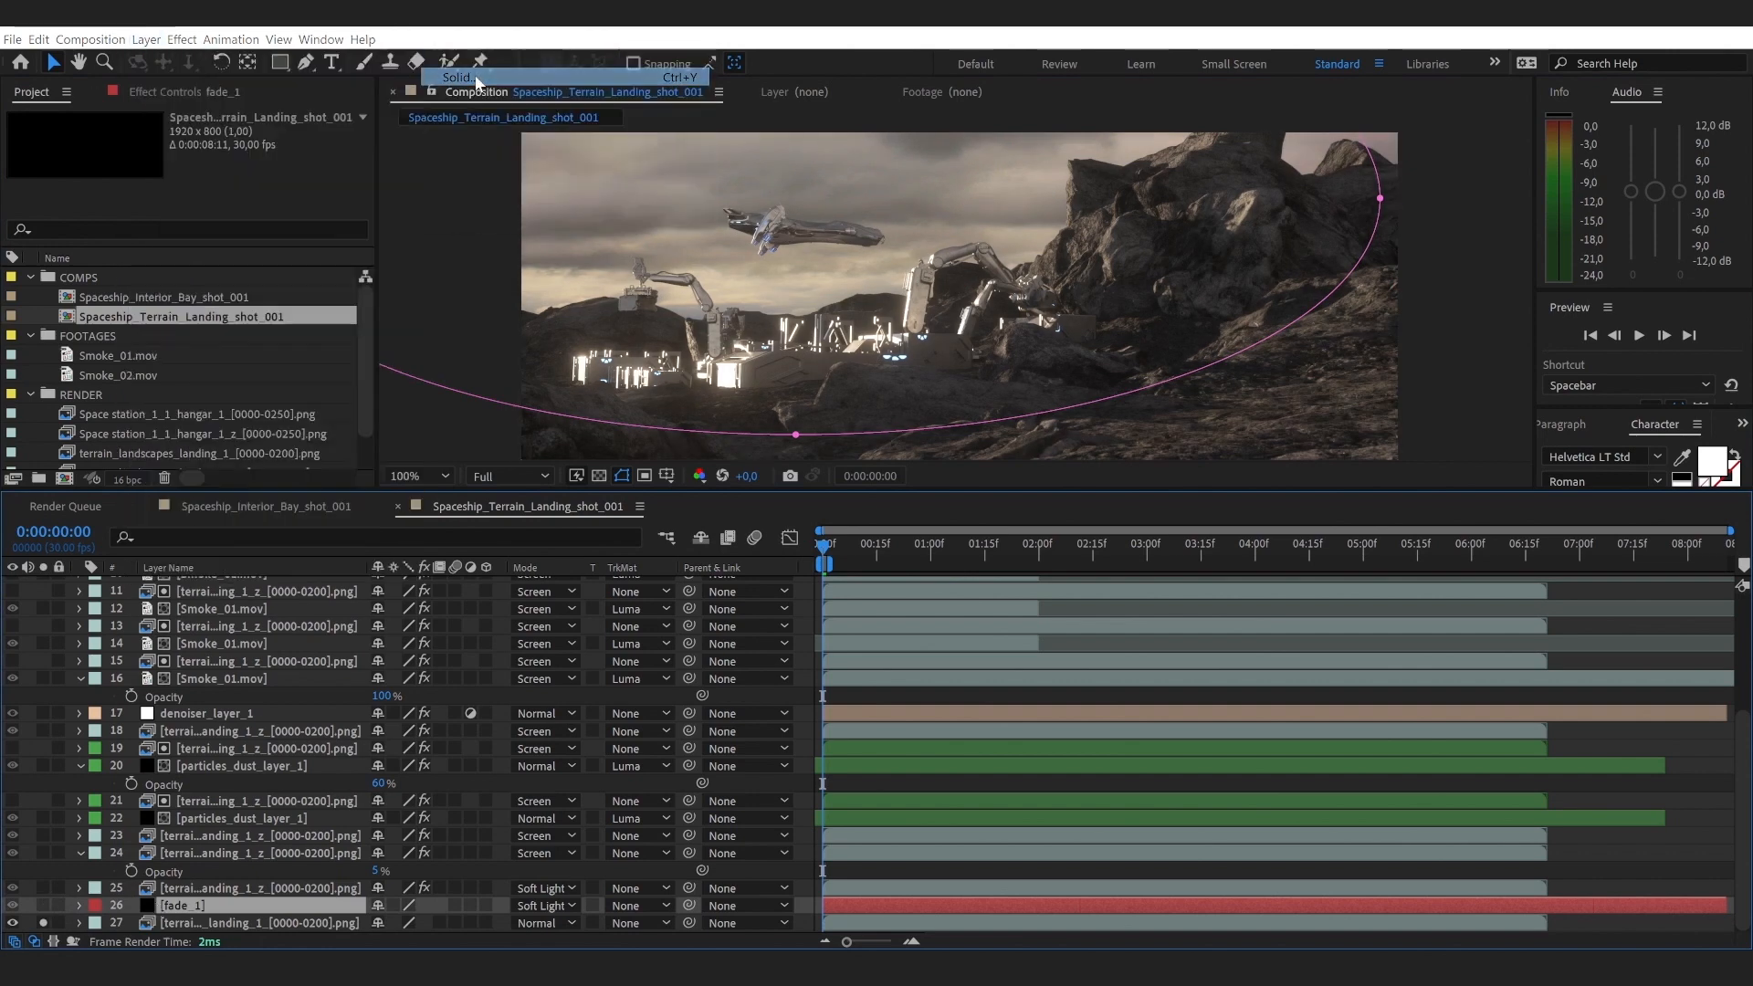
pyautogui.write('f')
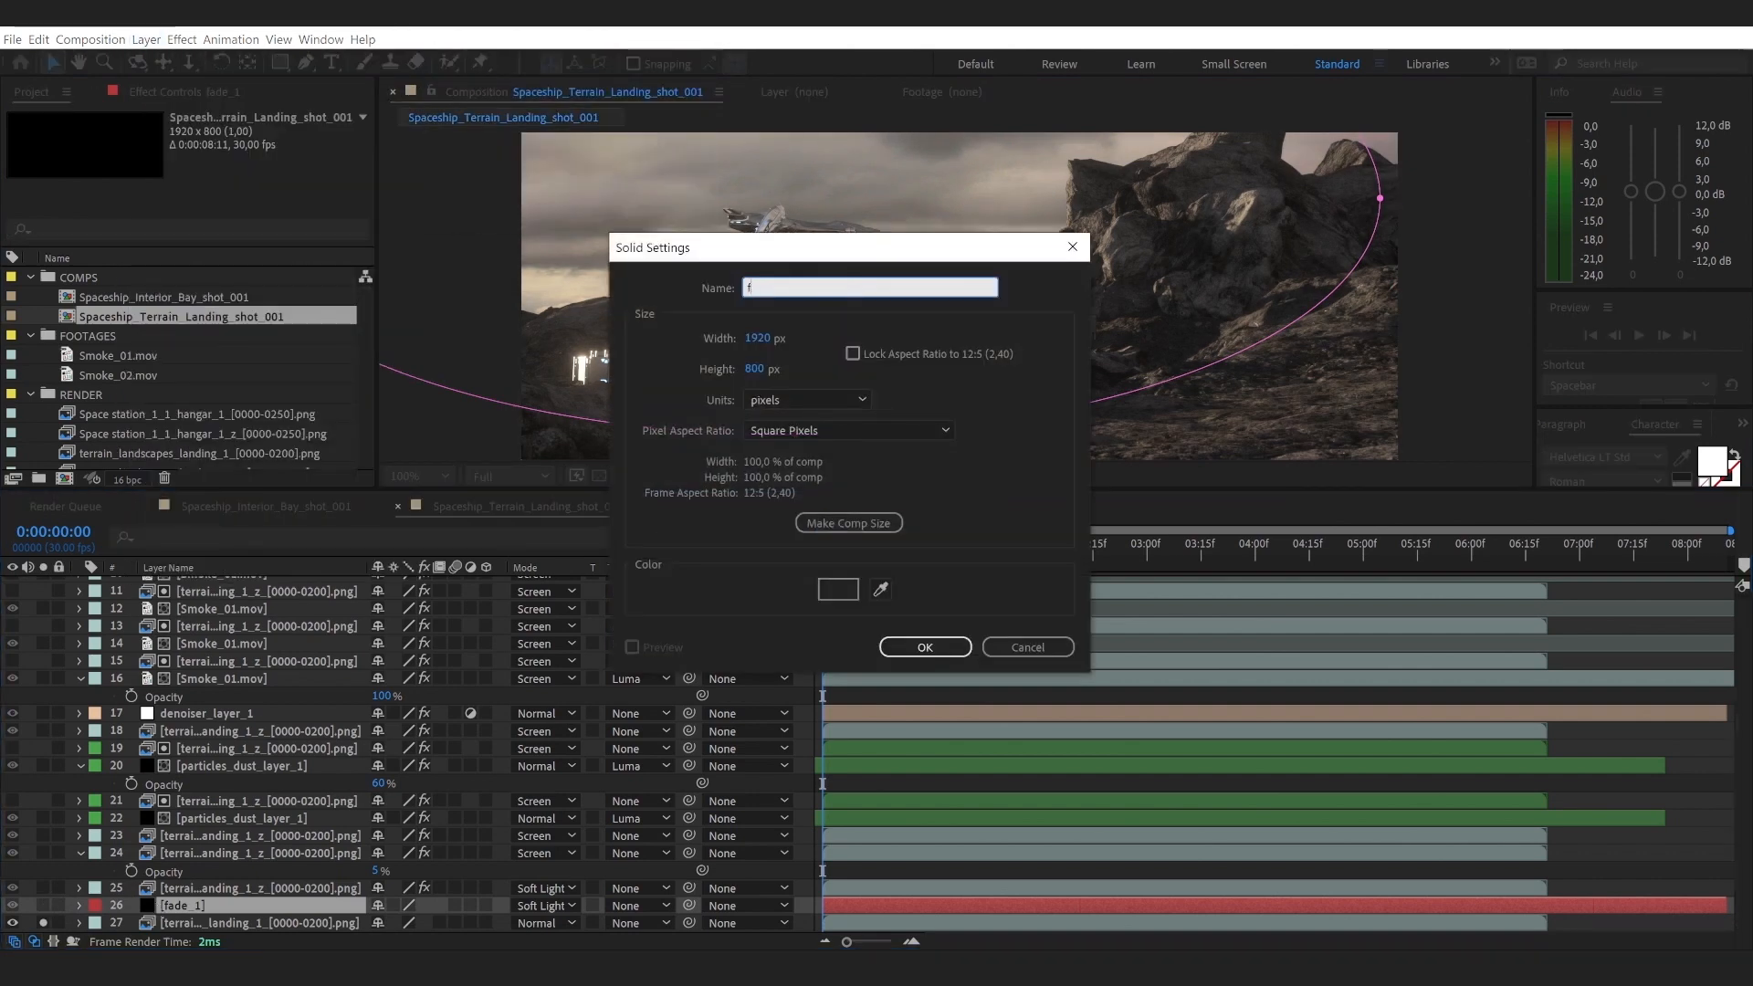
pyautogui.write('ade_new')
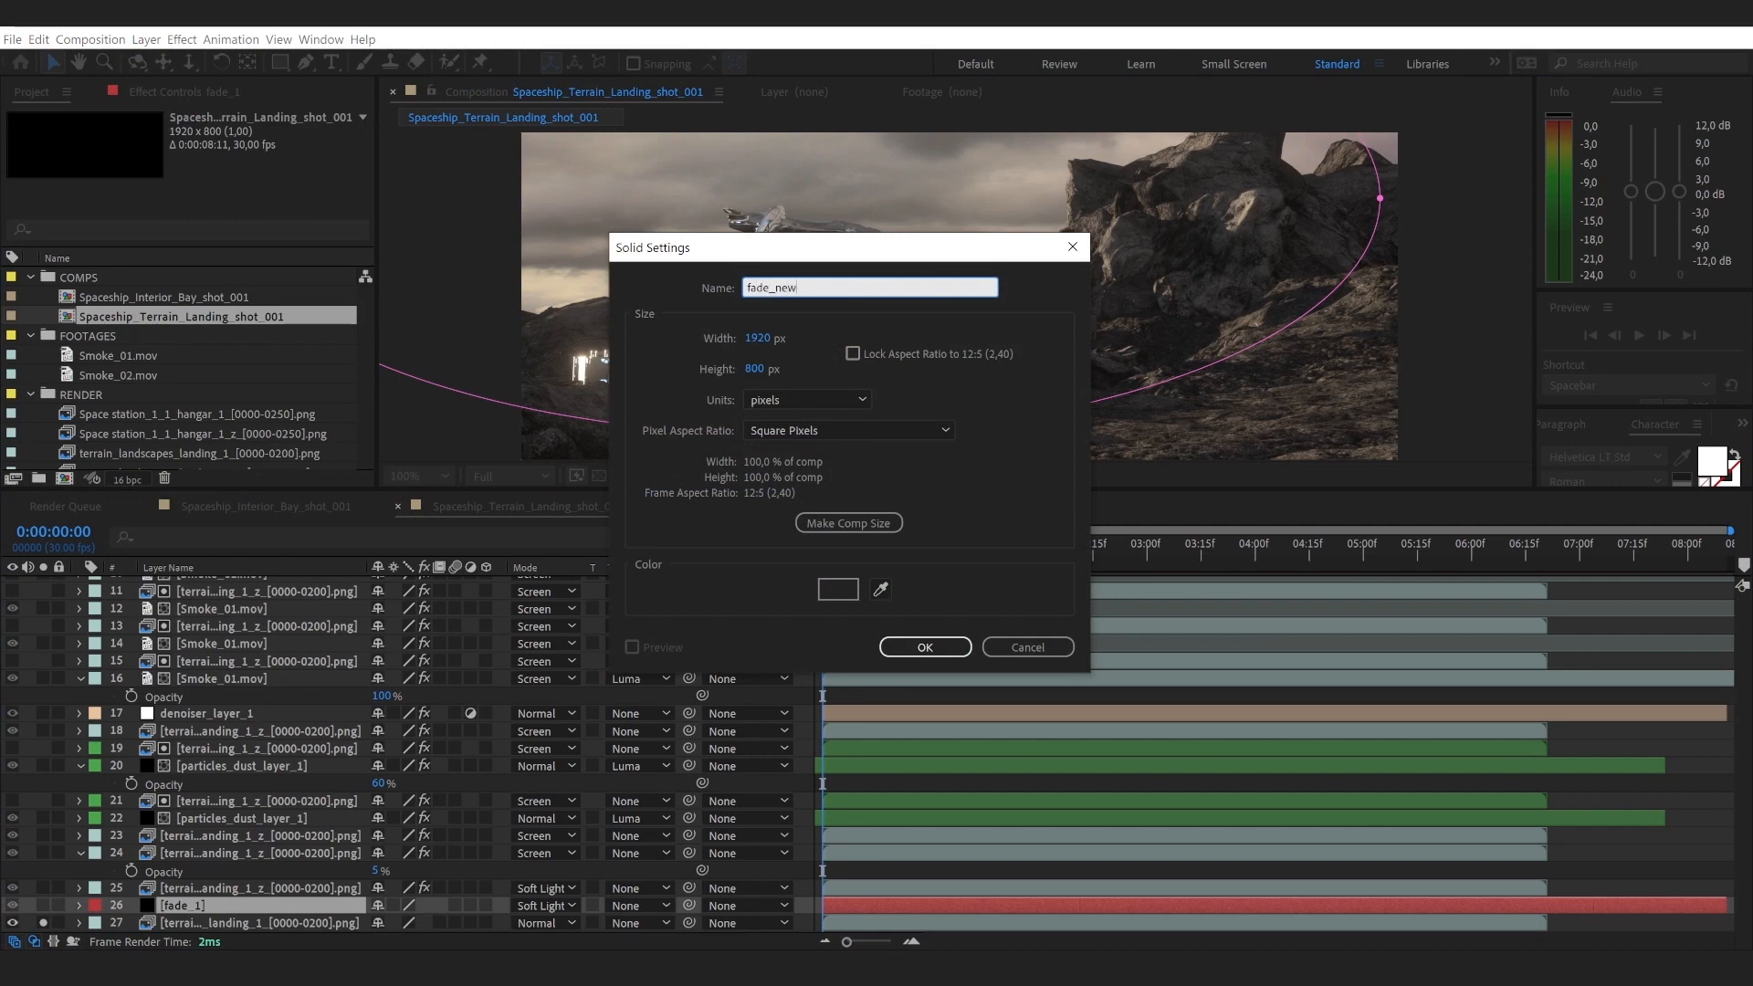
pyautogui.click(858, 590)
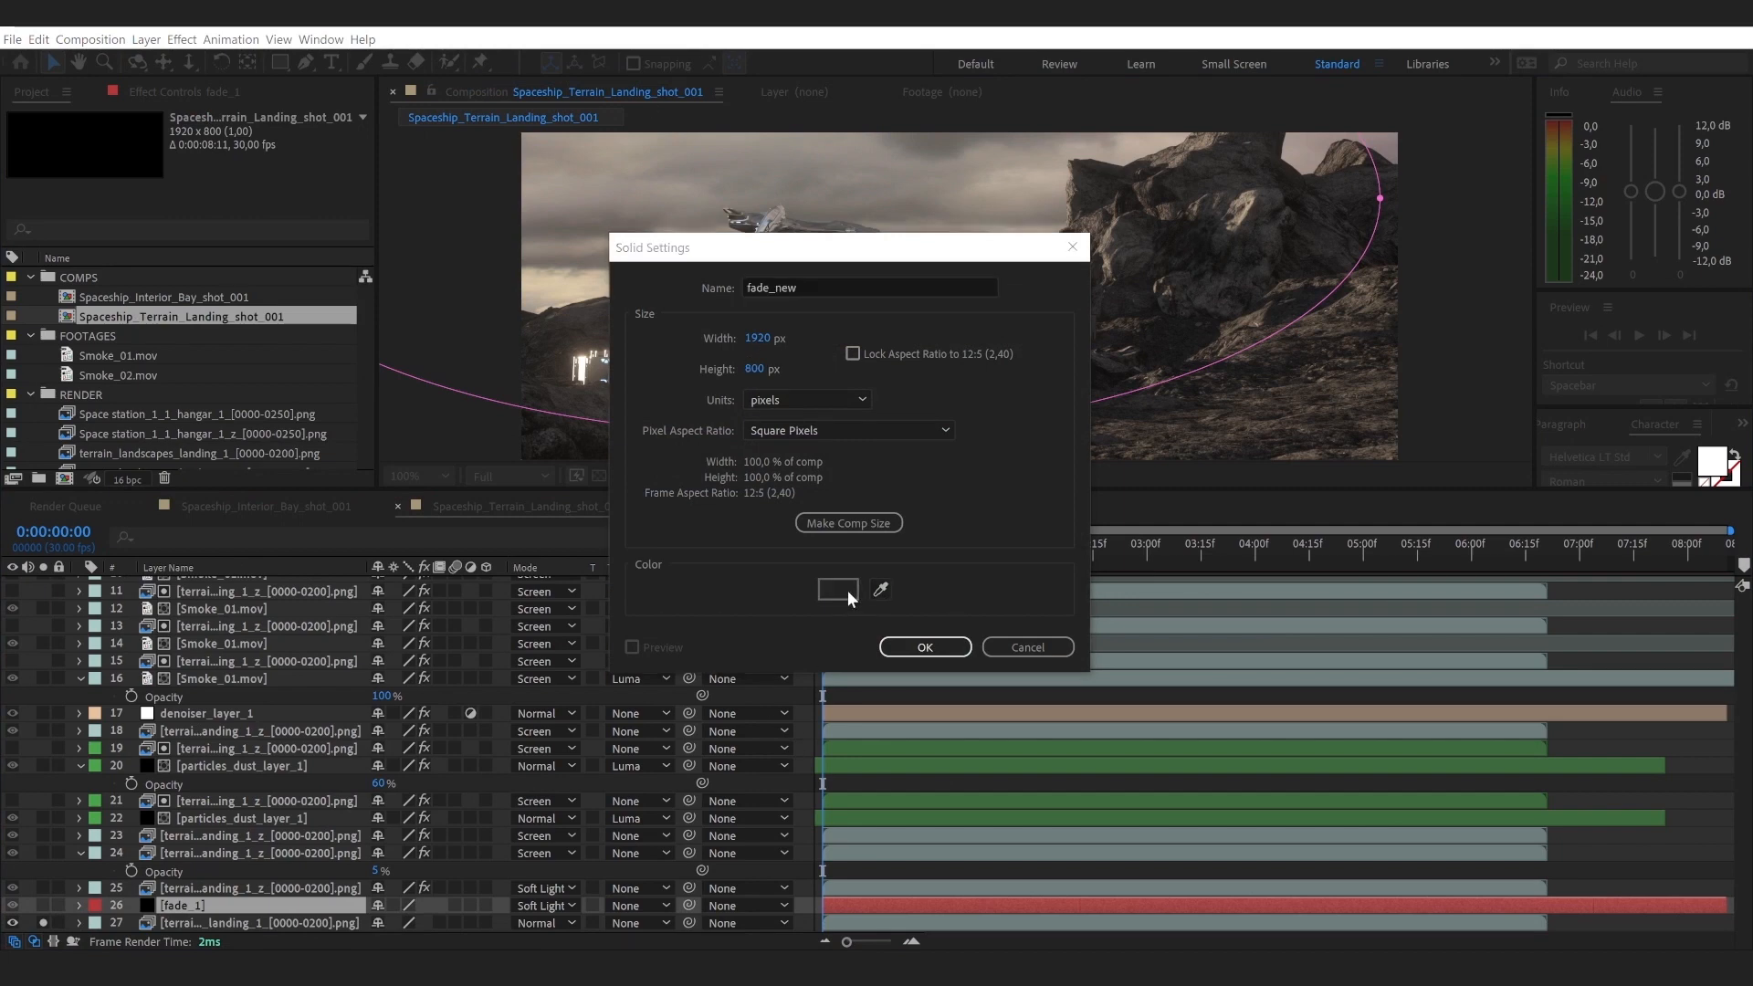
pyautogui.click(847, 589)
pyautogui.write('000000')
pyautogui.click(502, 273)
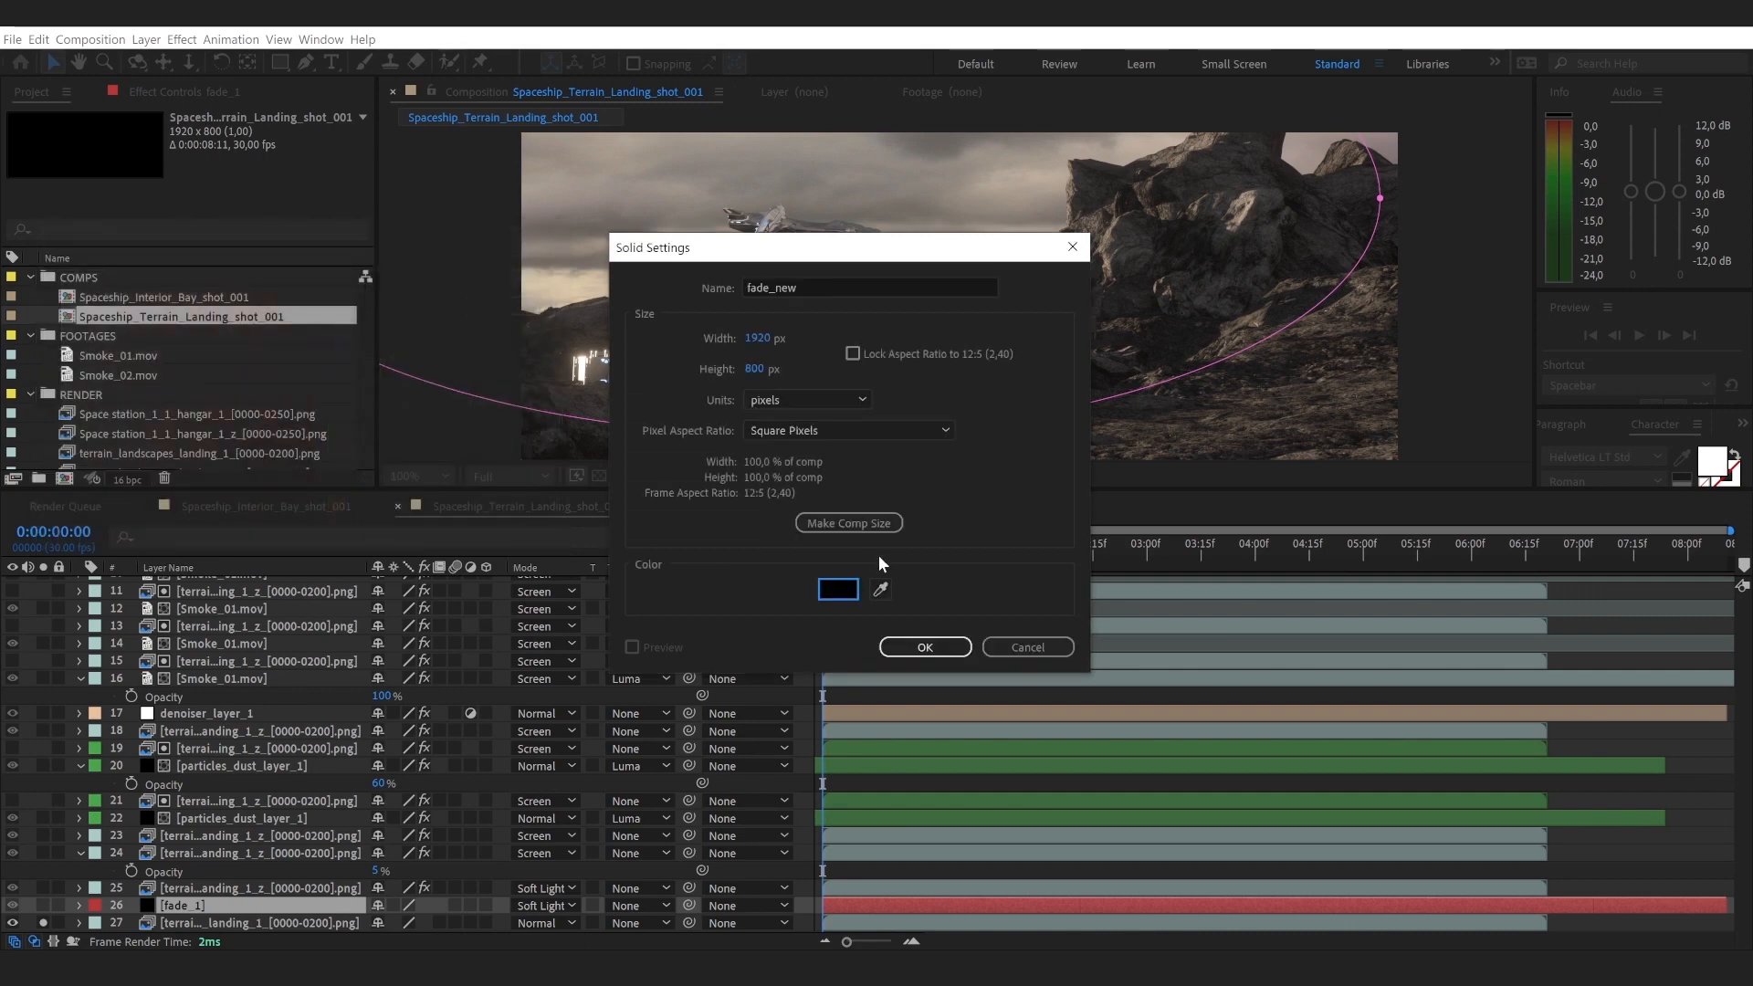
pyautogui.click(925, 647)
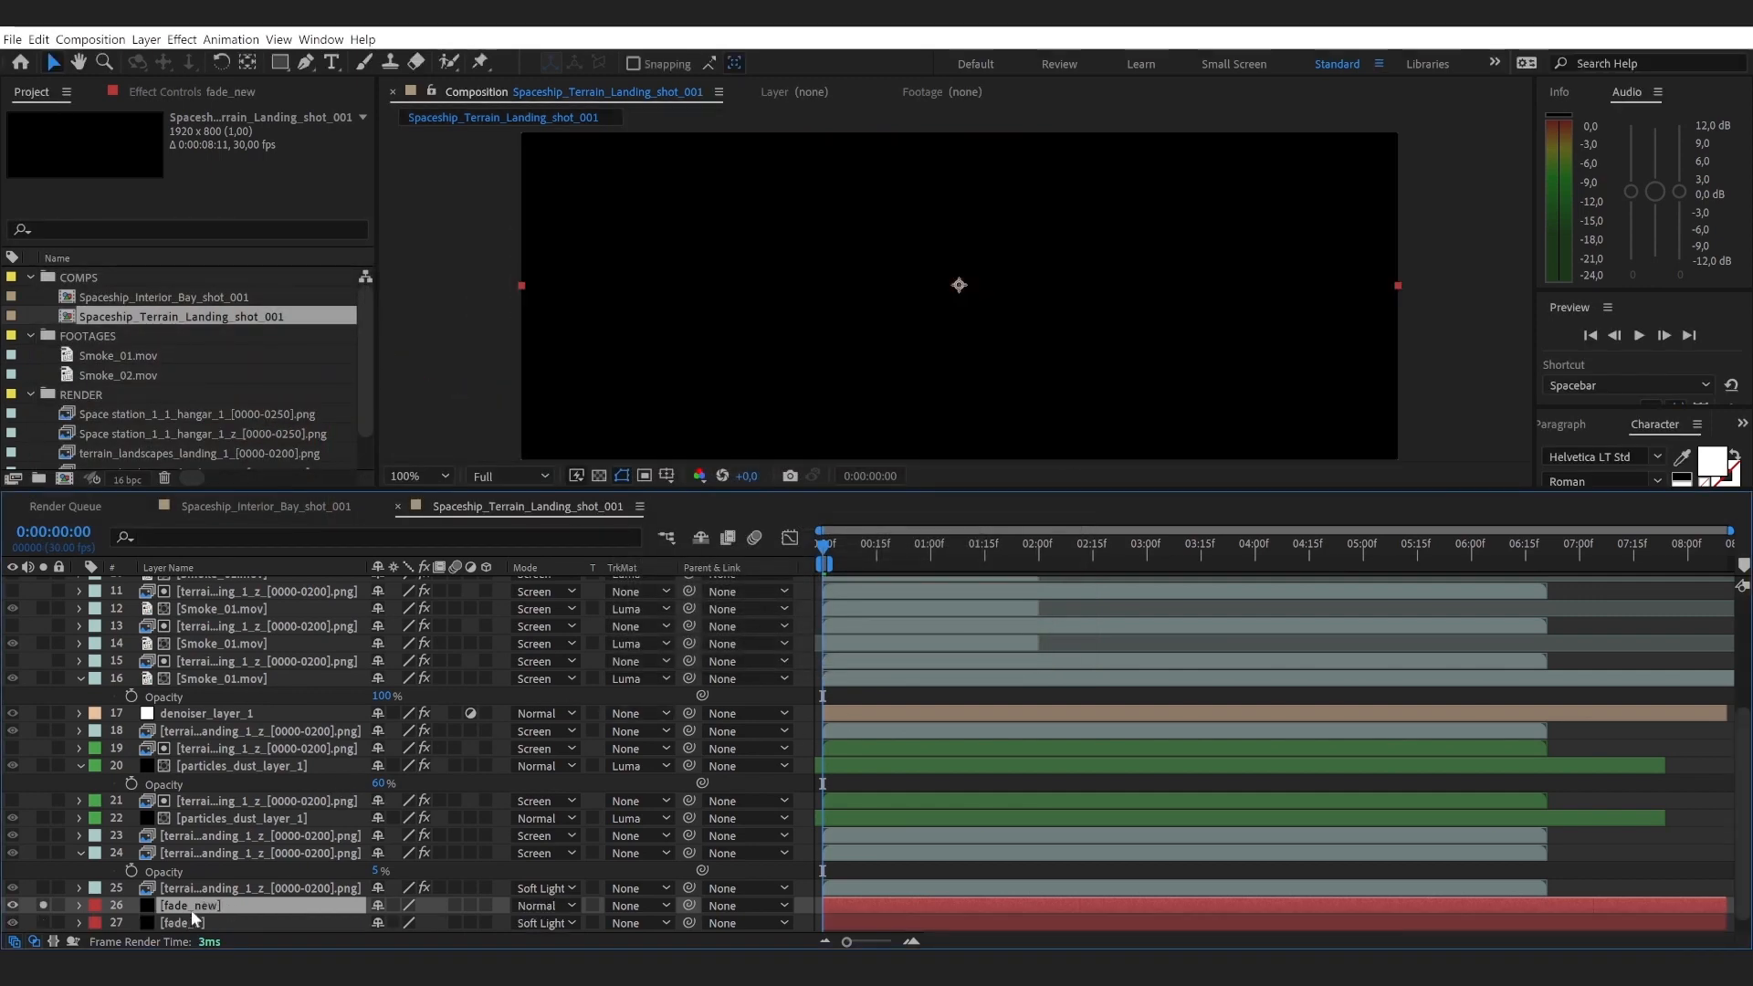
# Step: Draw a large elliptical mask on fade_new over most of the frame, extending past its upper and left edges and leaving the lower-right corner outside
pyautogui.scroll(-1, 190, 909)
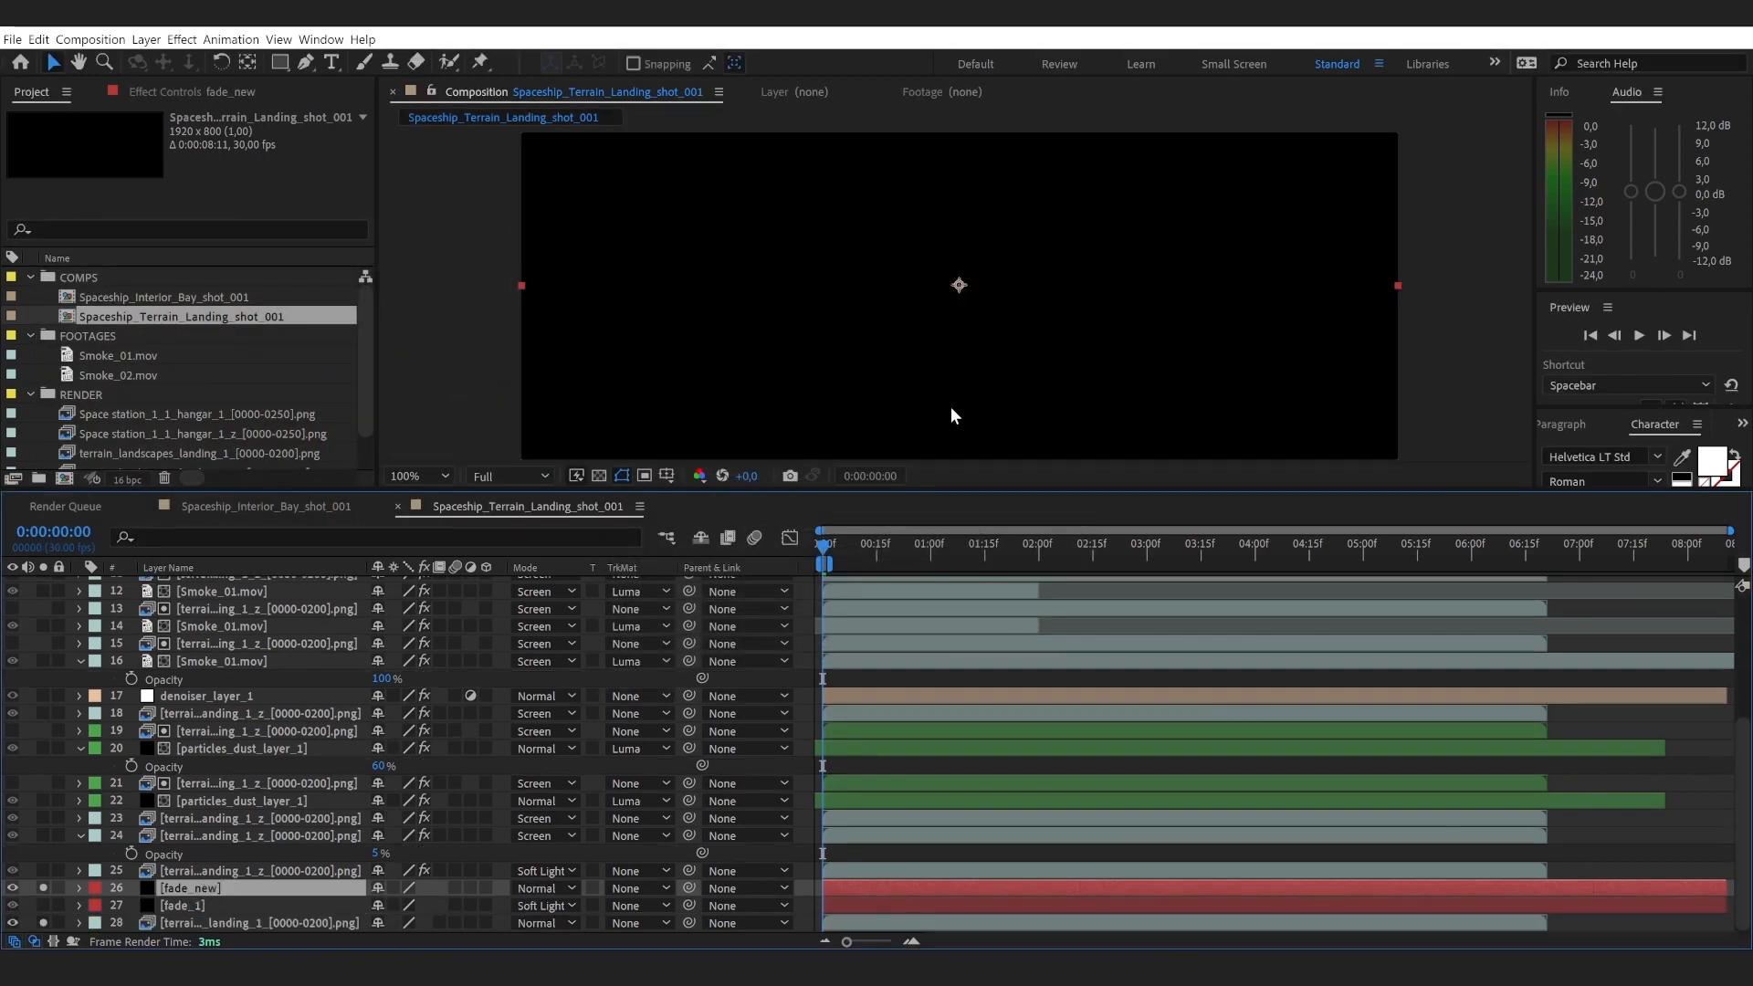
pyautogui.press('`')
pyautogui.moveTo(280, 62); pyautogui.dragTo(346, 108)
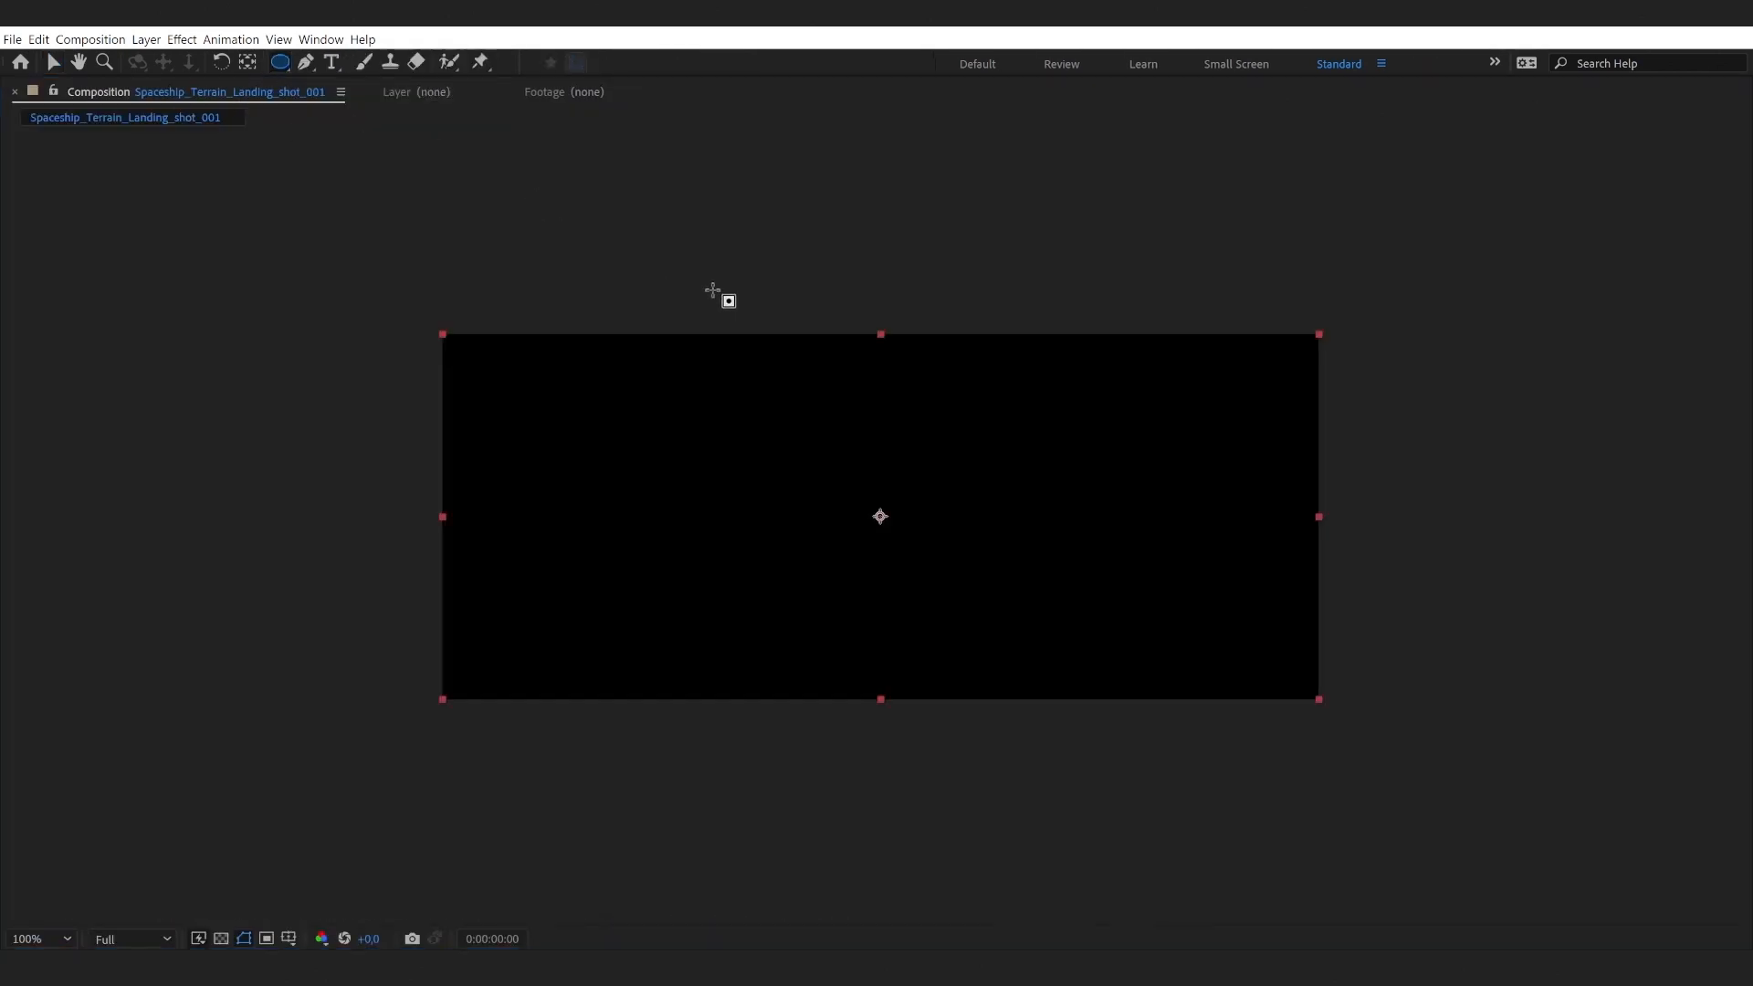
pyautogui.moveTo(245, 186)
pyautogui.mouseDown()
pyautogui.moveTo(648, 372)
pyautogui.moveTo(1272, 489)
pyautogui.moveTo(1234, 638)
pyautogui.mouseUp()
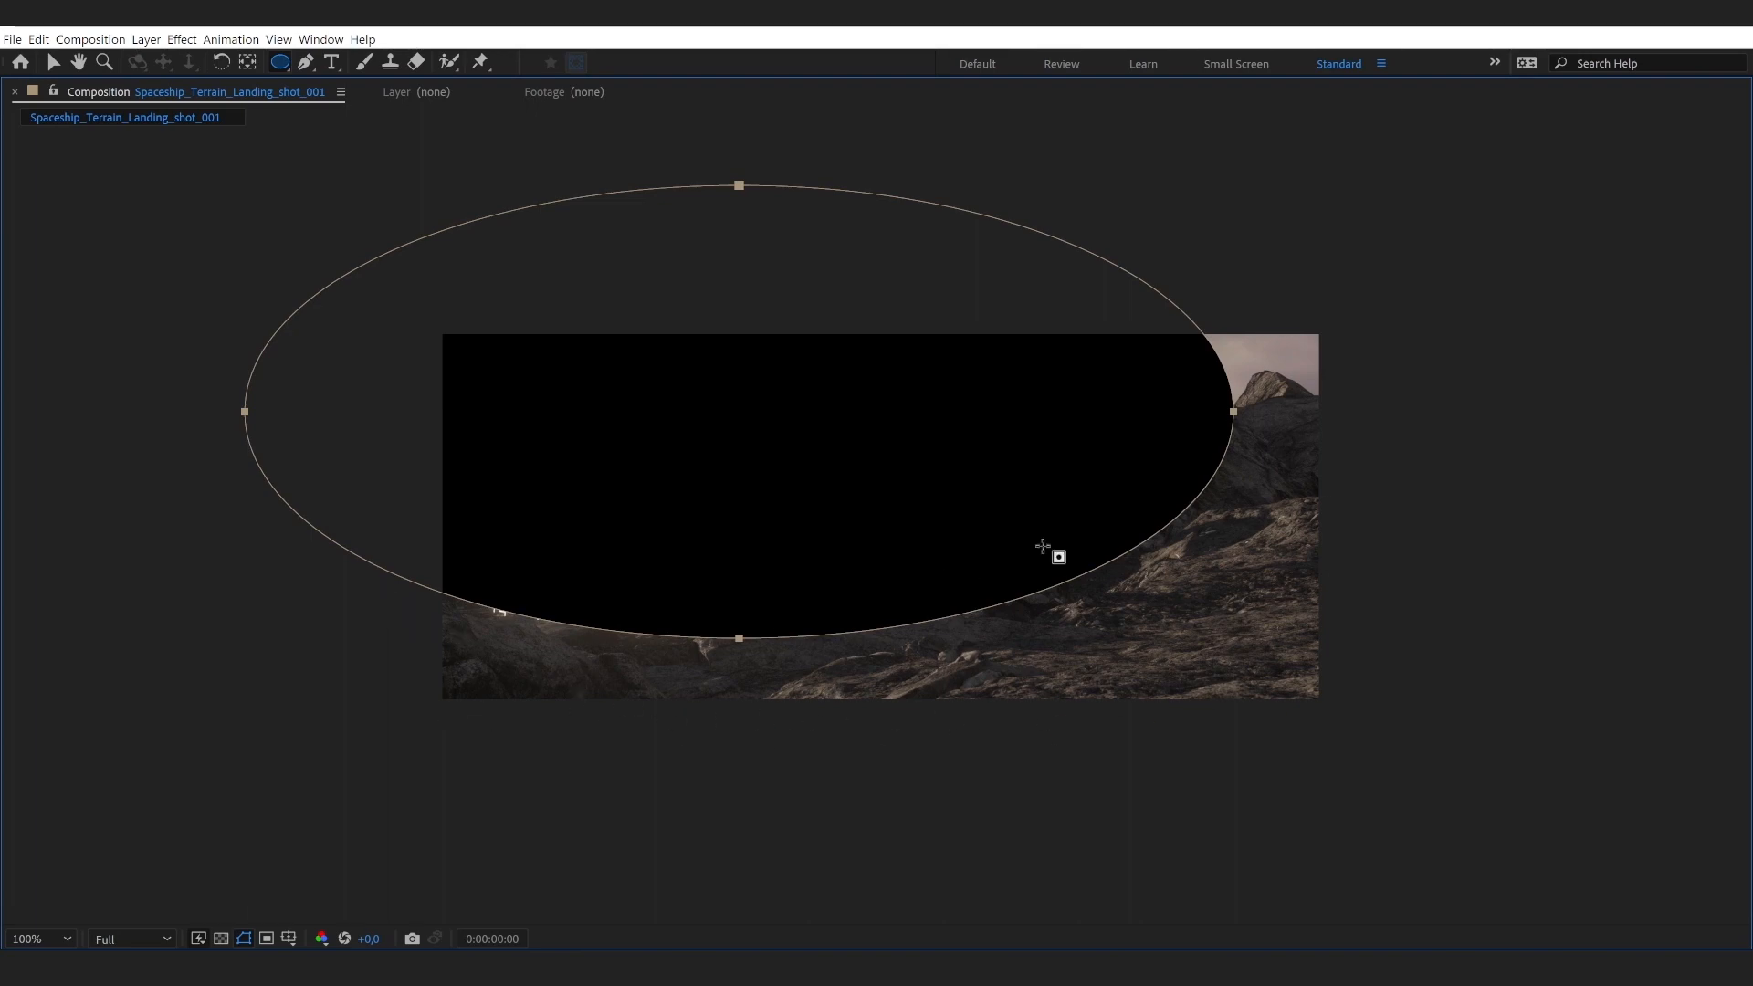
# Step: Set the mode of fade_new's elliptical mask to Subtract
pyautogui.press('`')
pyautogui.scroll(-1, 444, 838)
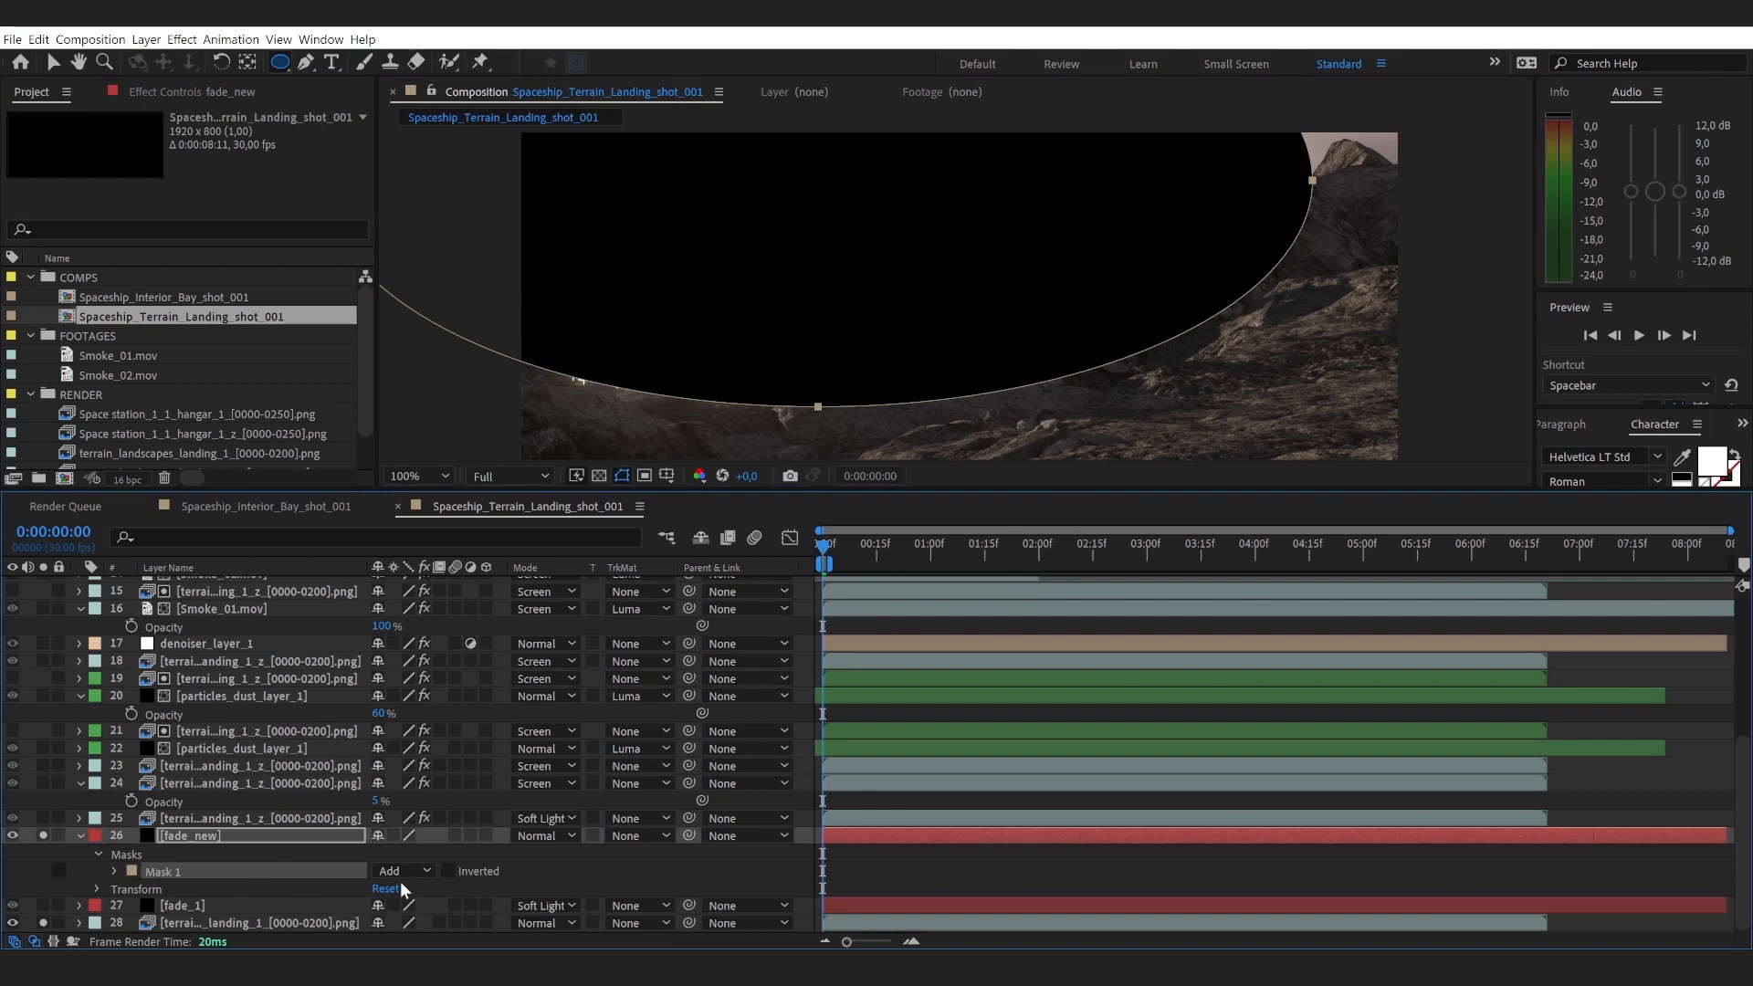
pyautogui.click(420, 869)
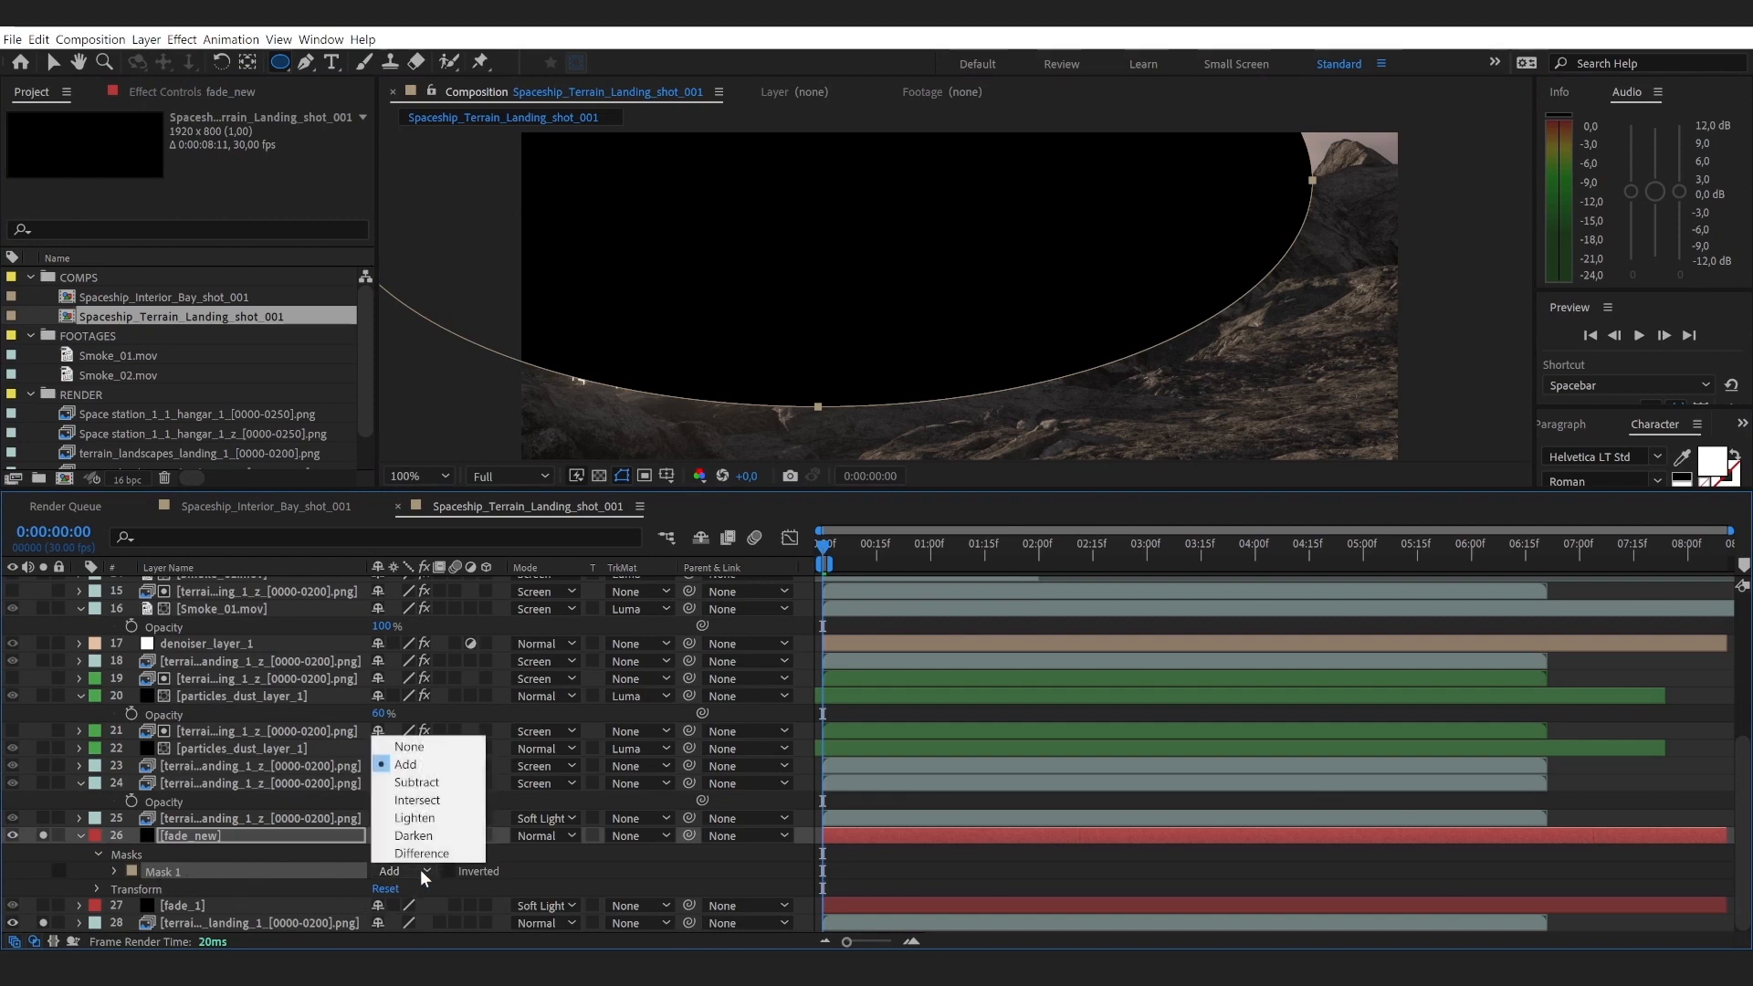
pyautogui.click(419, 782)
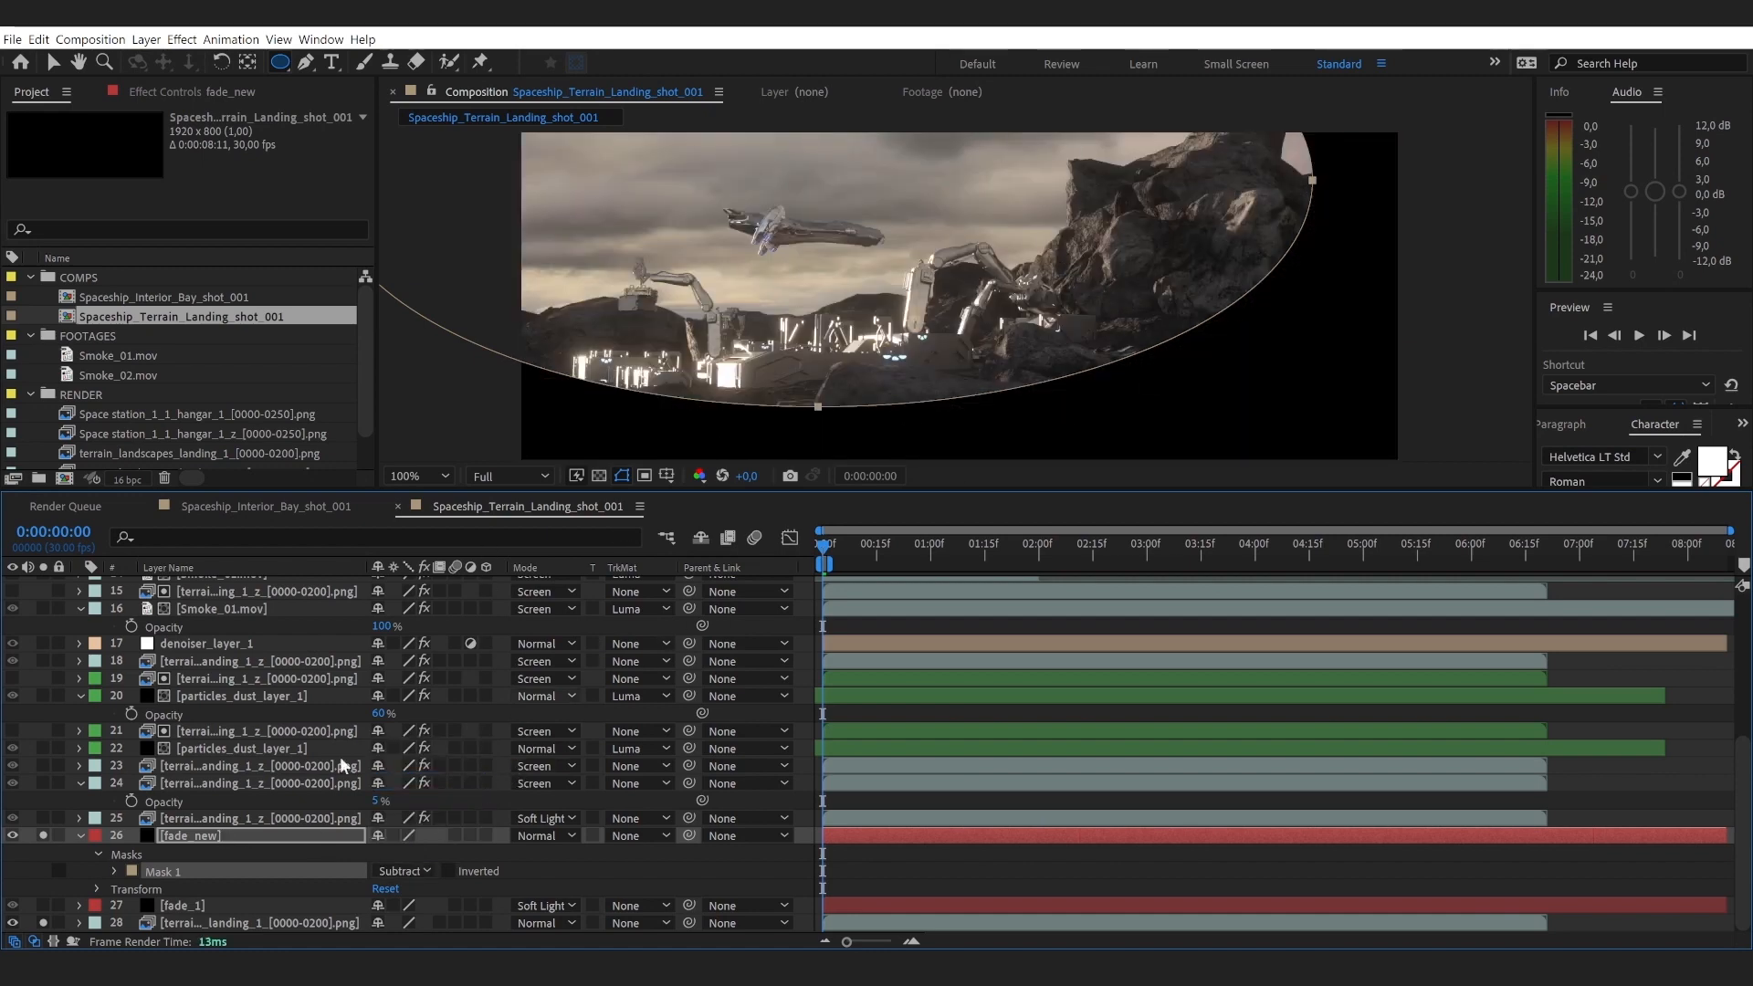
# Step: Set the feather of fade_new's elliptical mask to 648 pixels and check the softened darkening in the enlarged composition
pyautogui.click(115, 869)
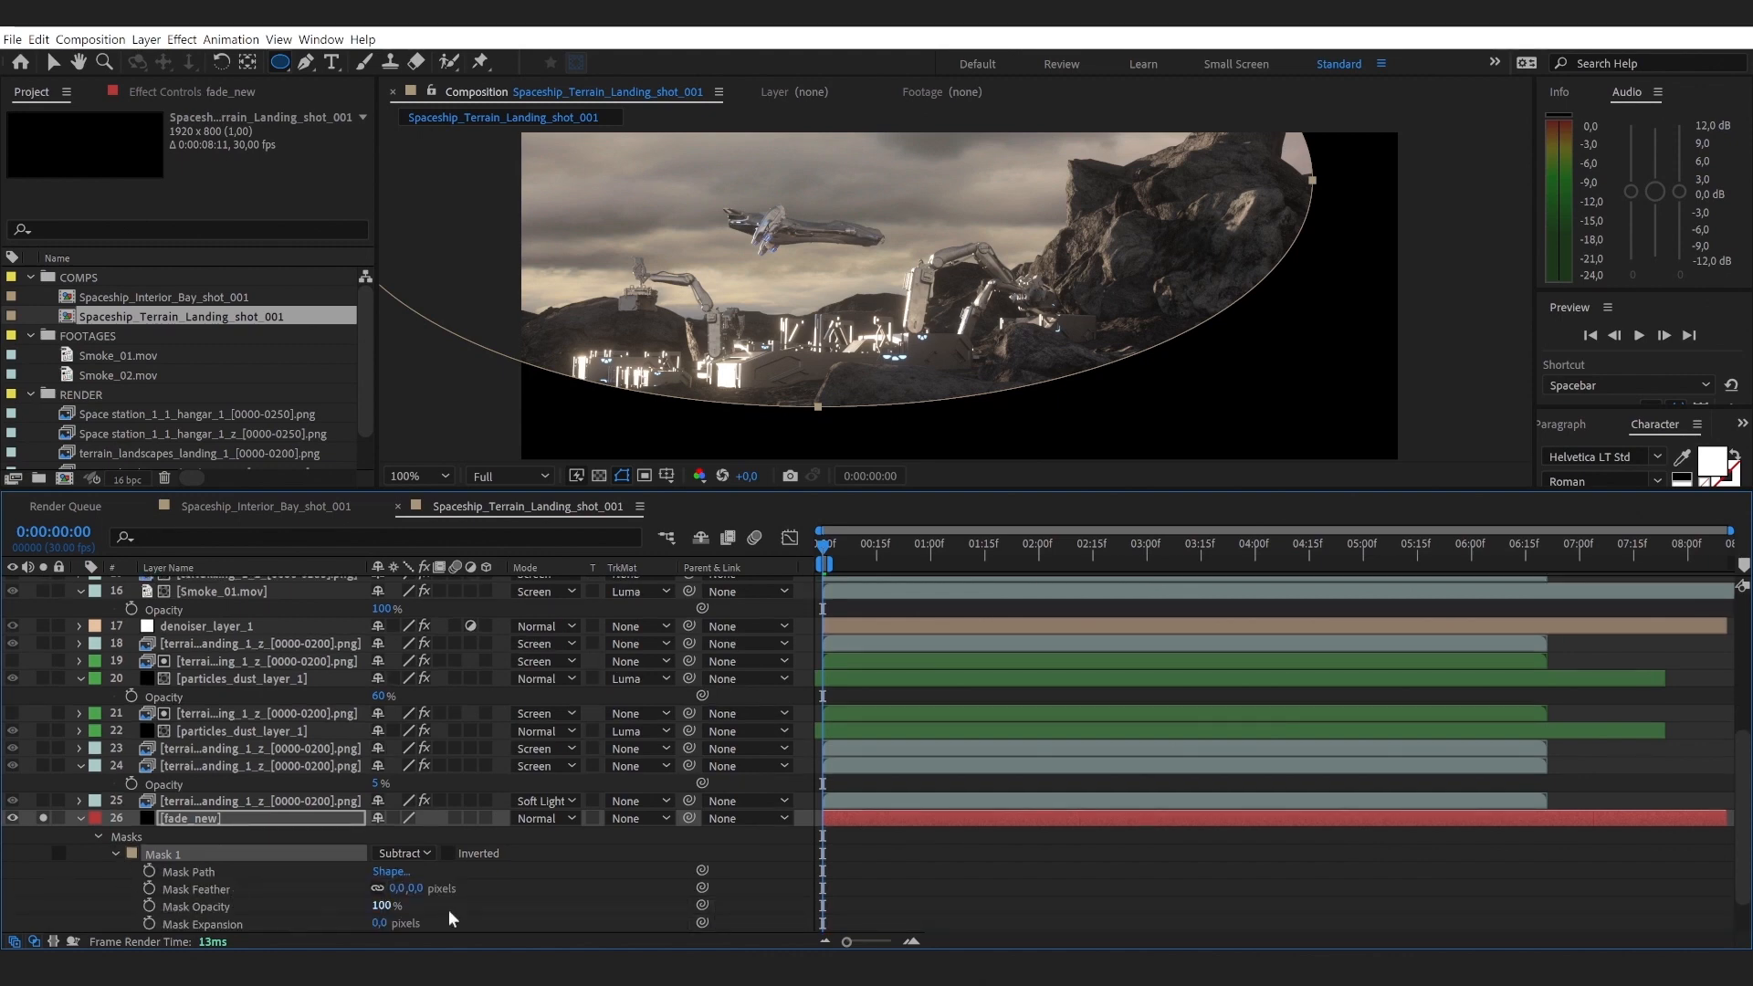
pyautogui.scroll(-2, 535, 884)
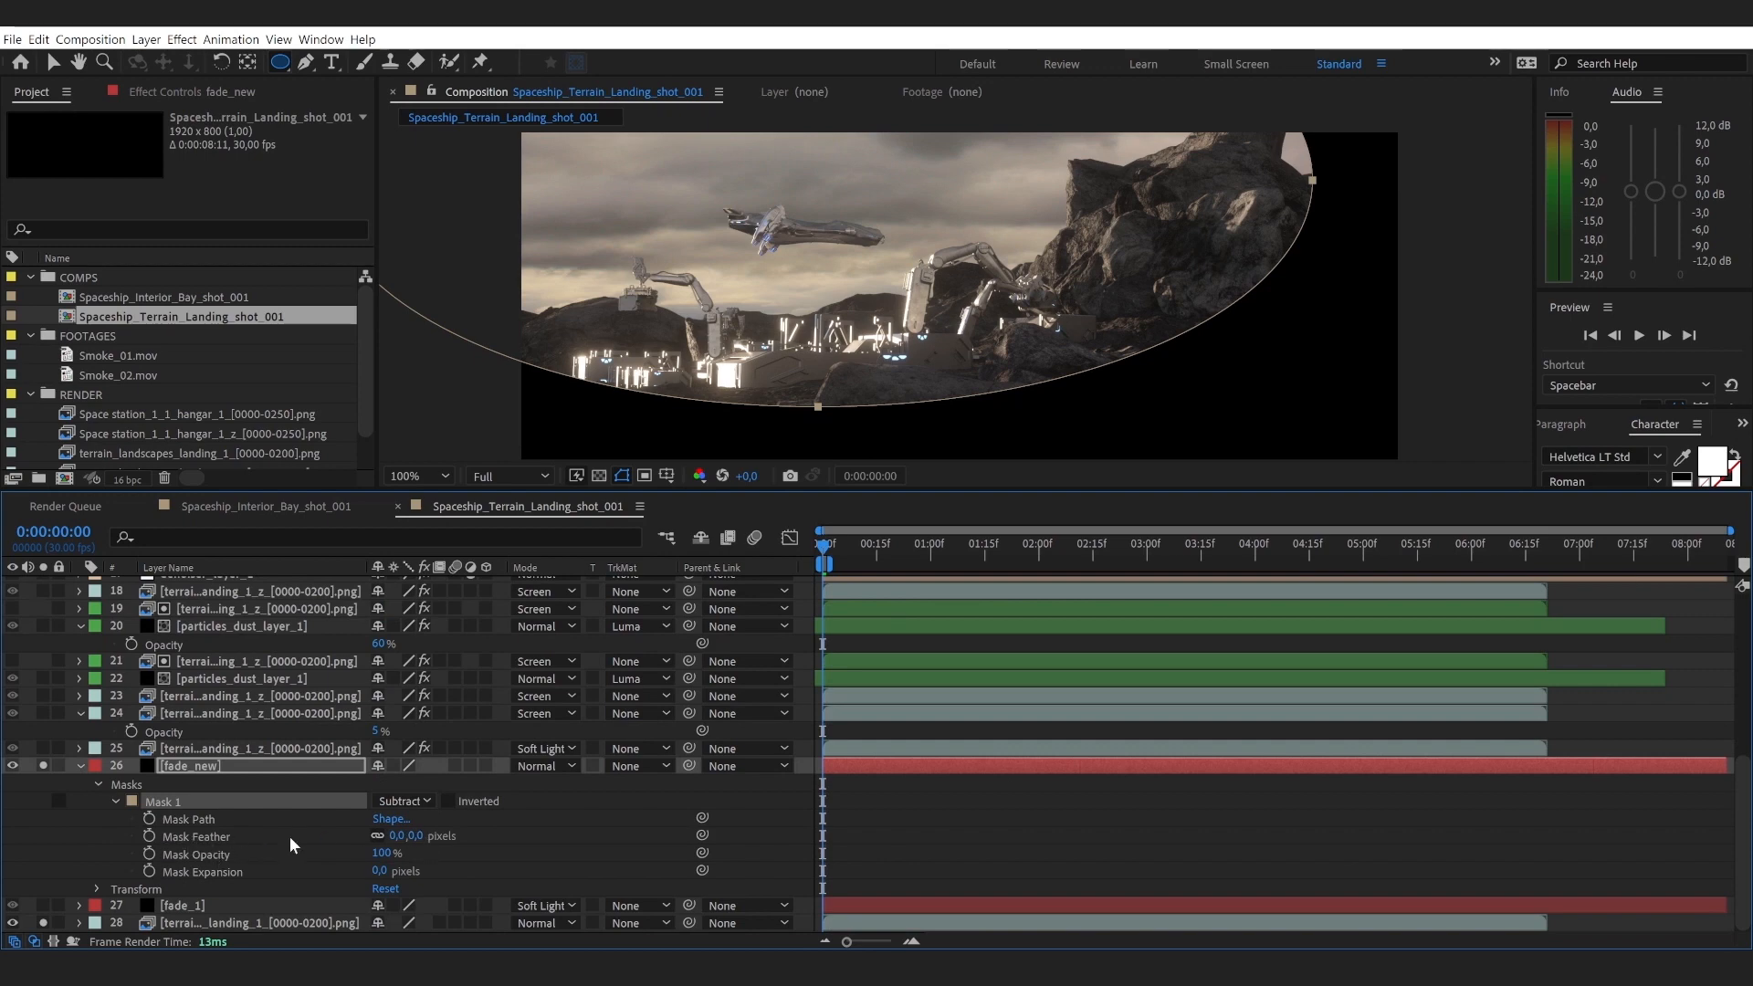
pyautogui.moveTo(411, 838); pyautogui.dragTo(978, 744)
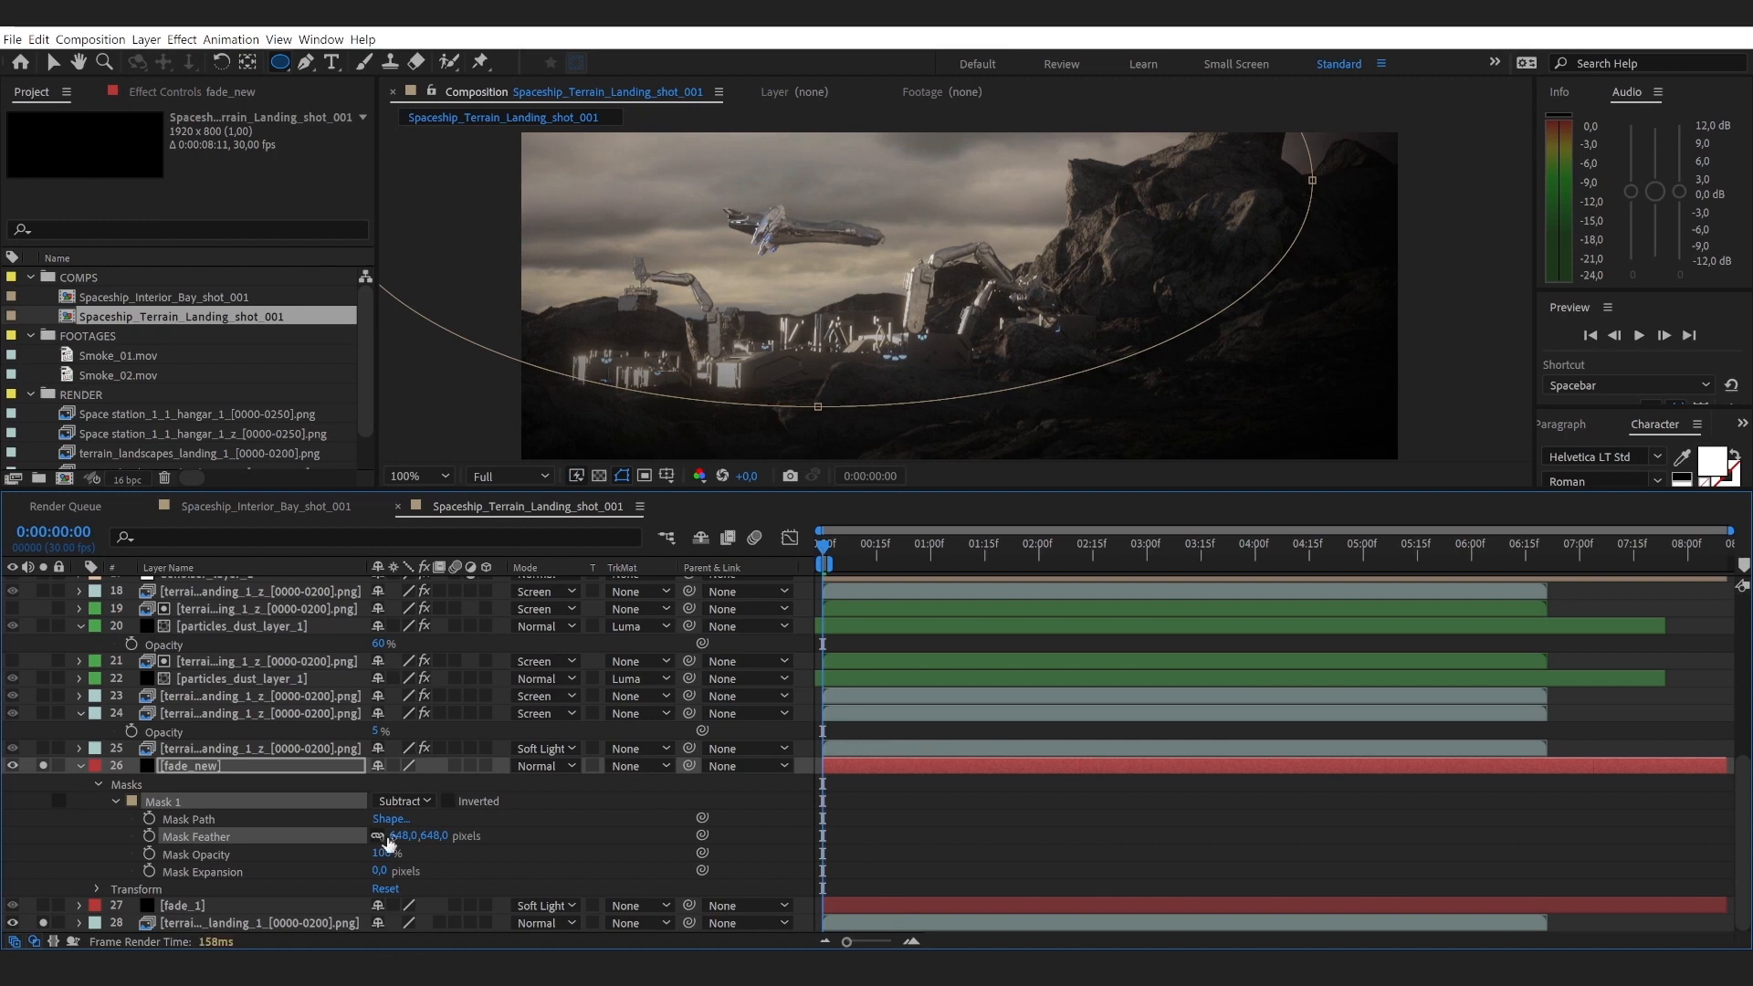
pyautogui.click(114, 768)
pyautogui.press('u')
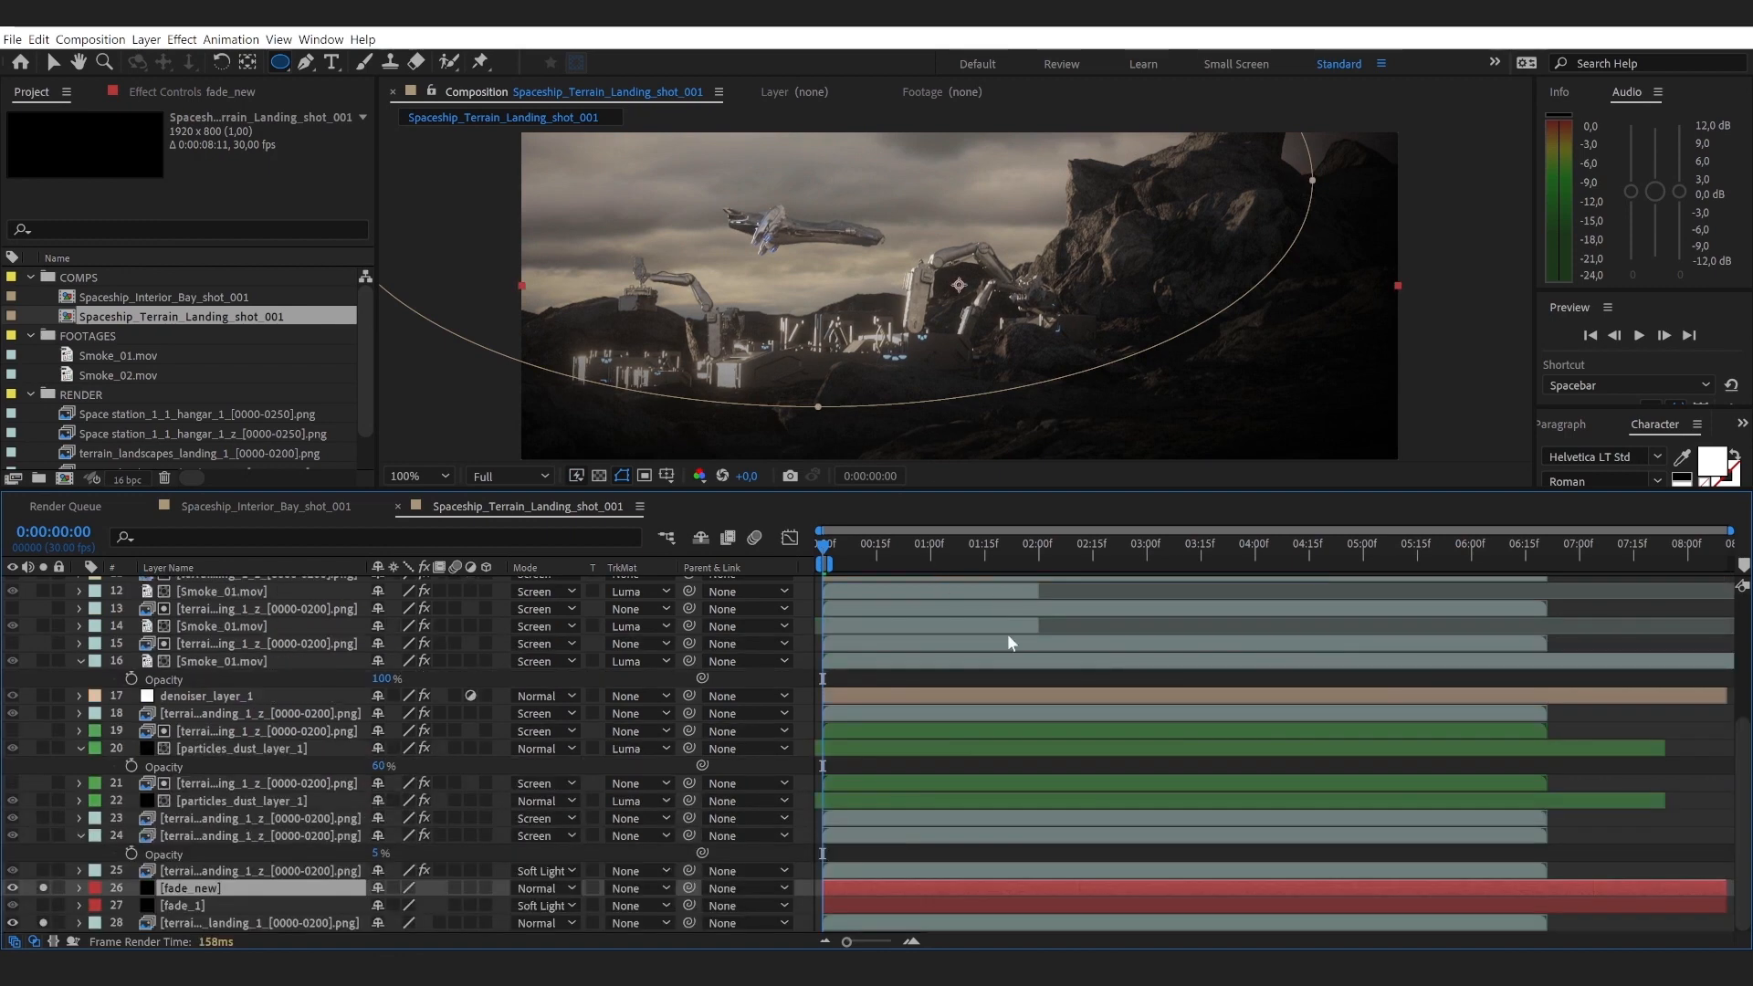
pyautogui.click(1042, 767)
pyautogui.press('`')
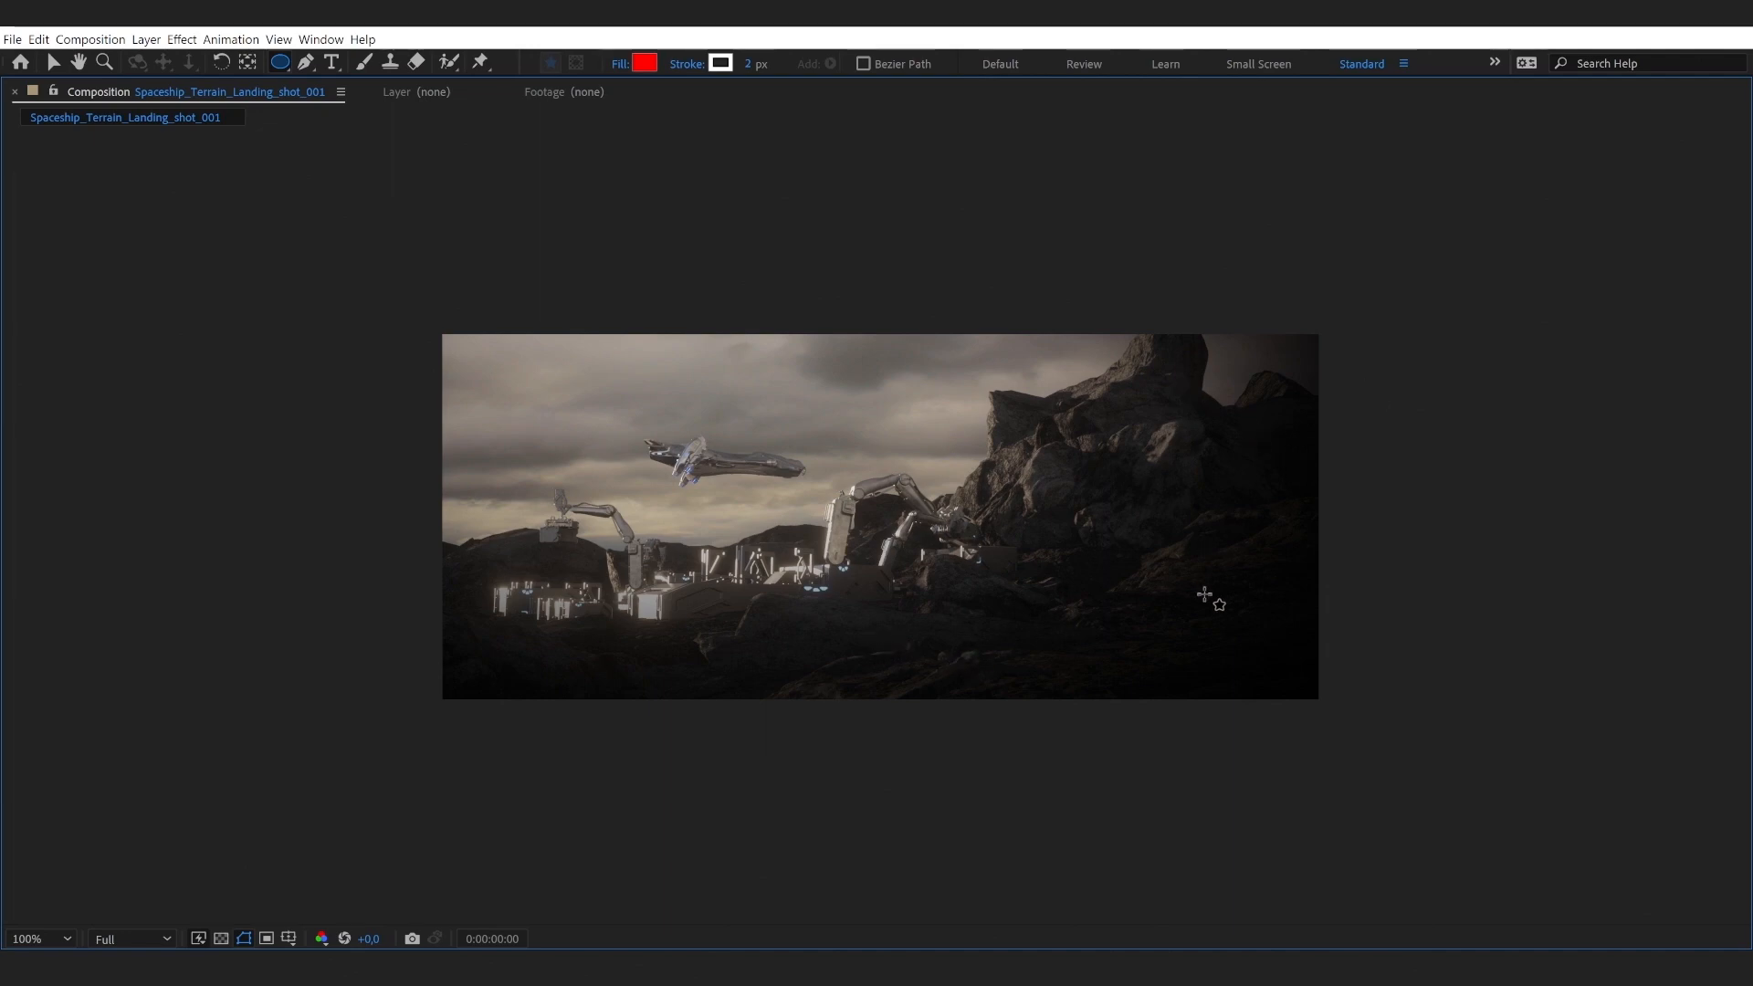
pyautogui.scroll(2, 1213, 594)
pyautogui.moveTo(1315, 587); pyautogui.dragTo(940, 547)
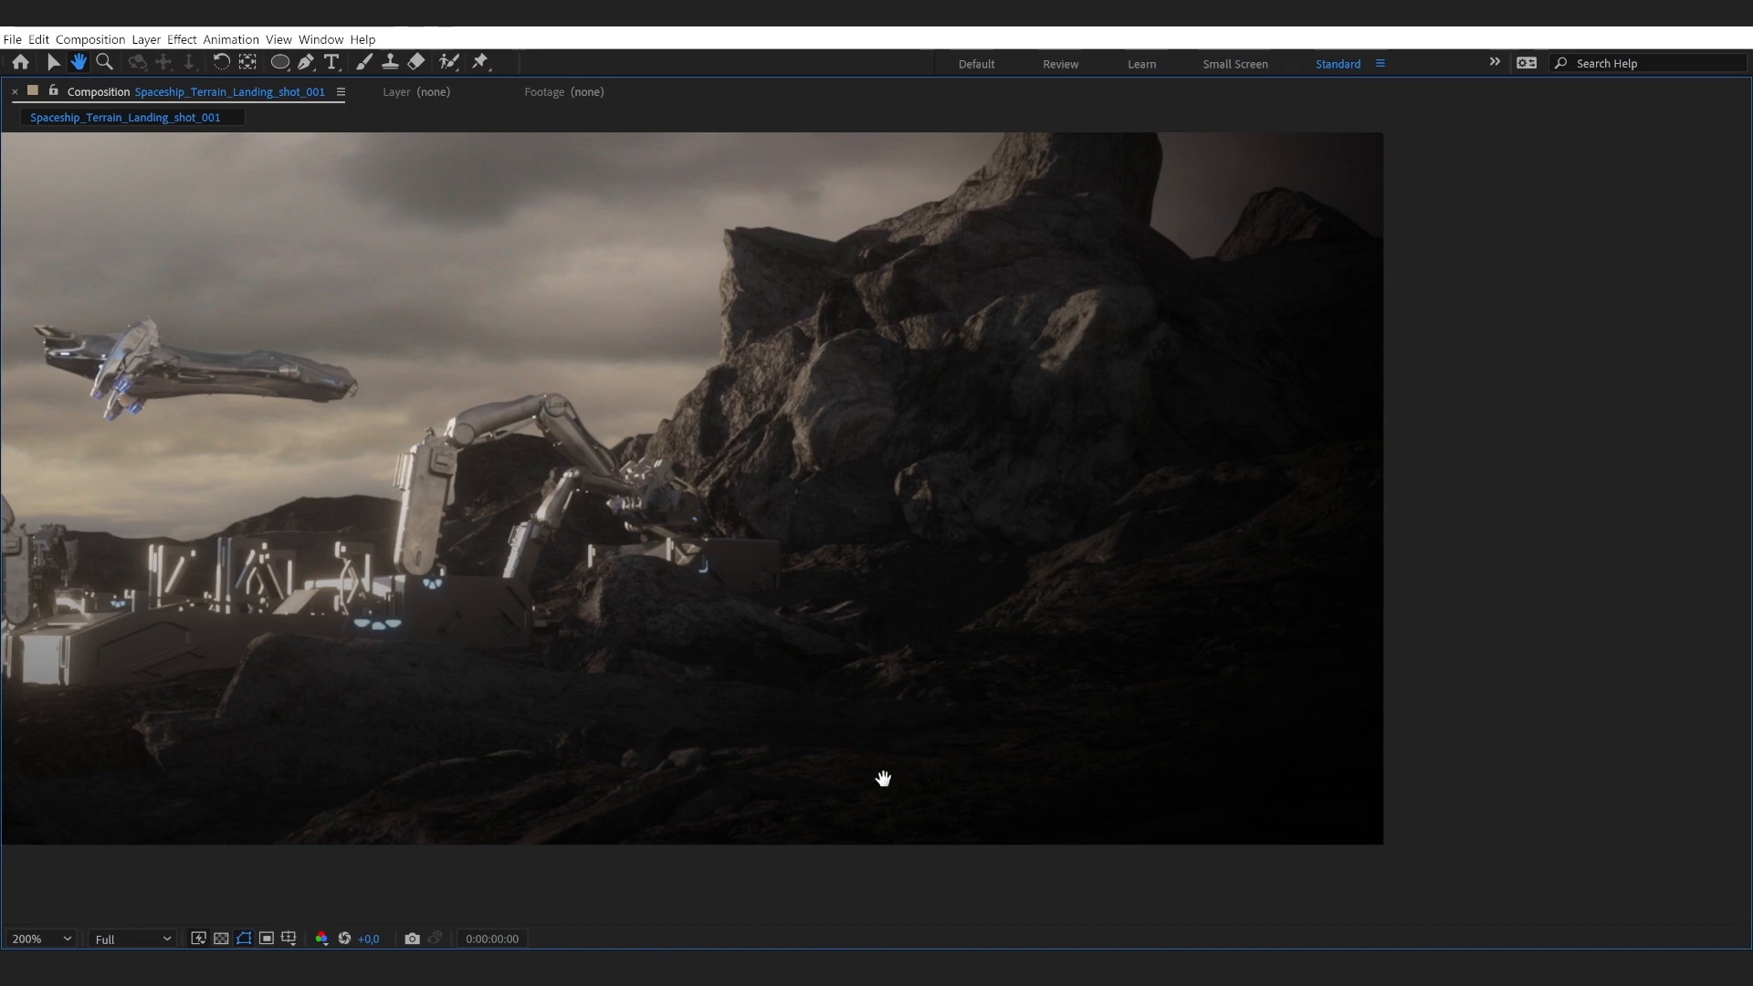
pyautogui.press('`')
pyautogui.press('q')
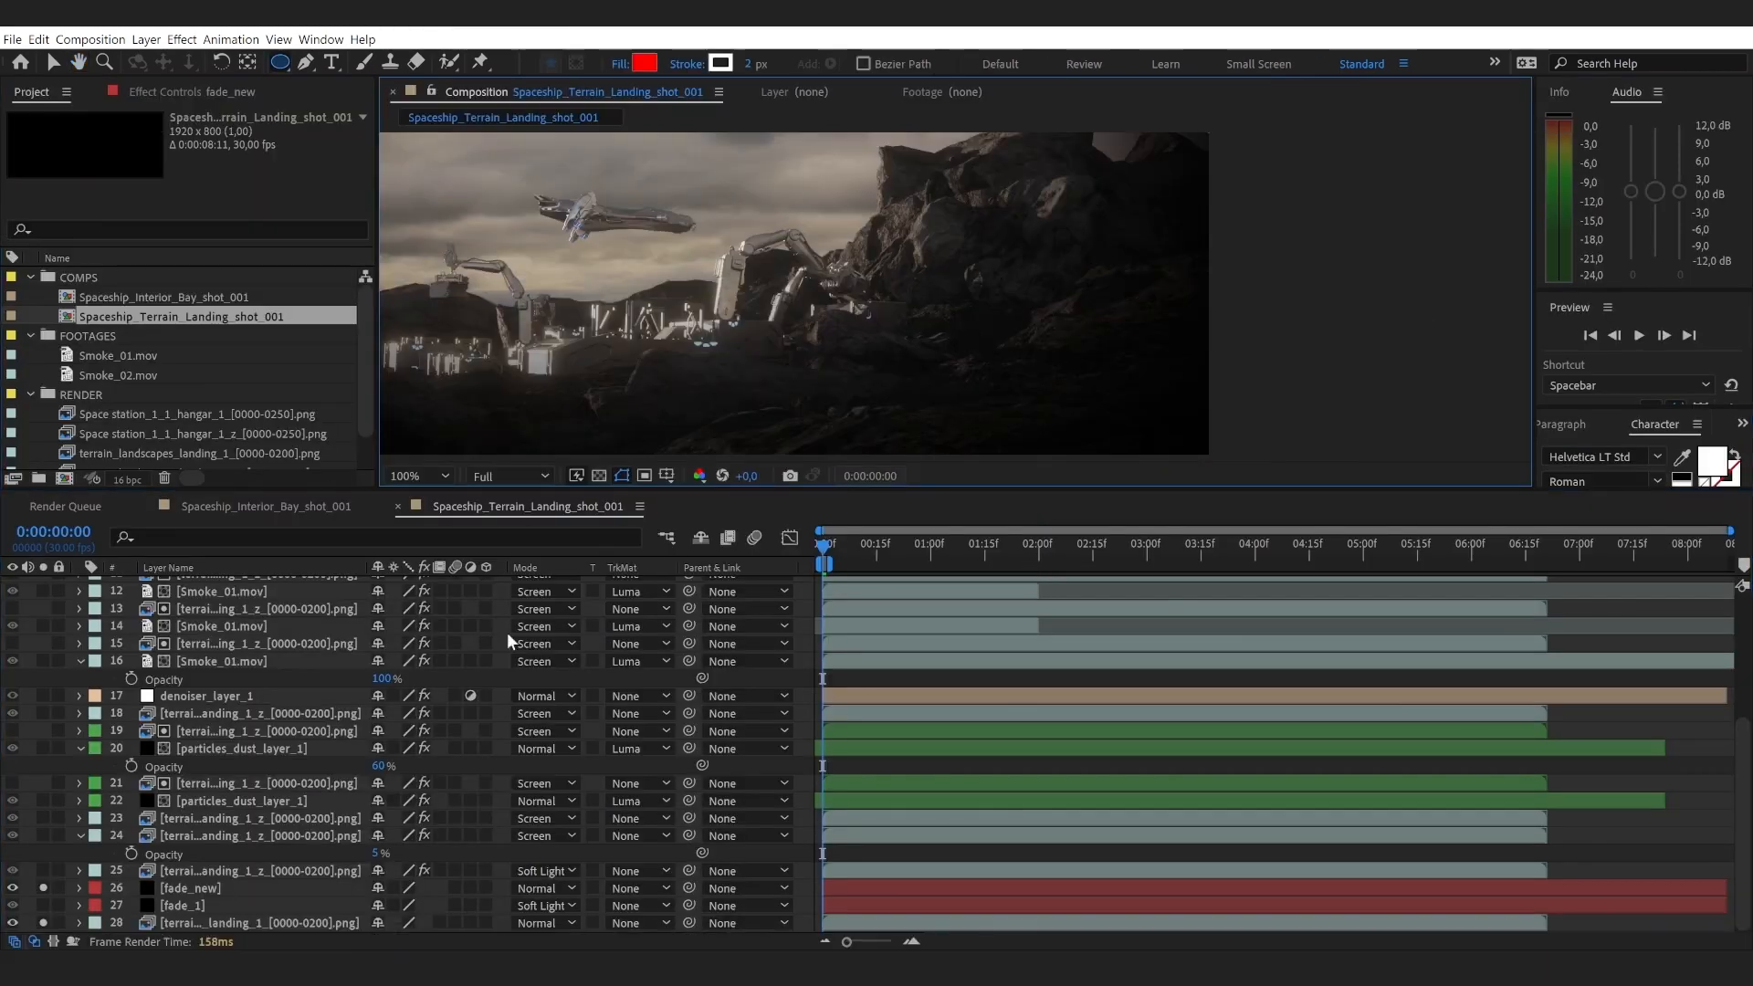
# Step: Set the fade_new layer's blending mode to Soft Light and check the result without the mask outline
pyautogui.click(187, 890)
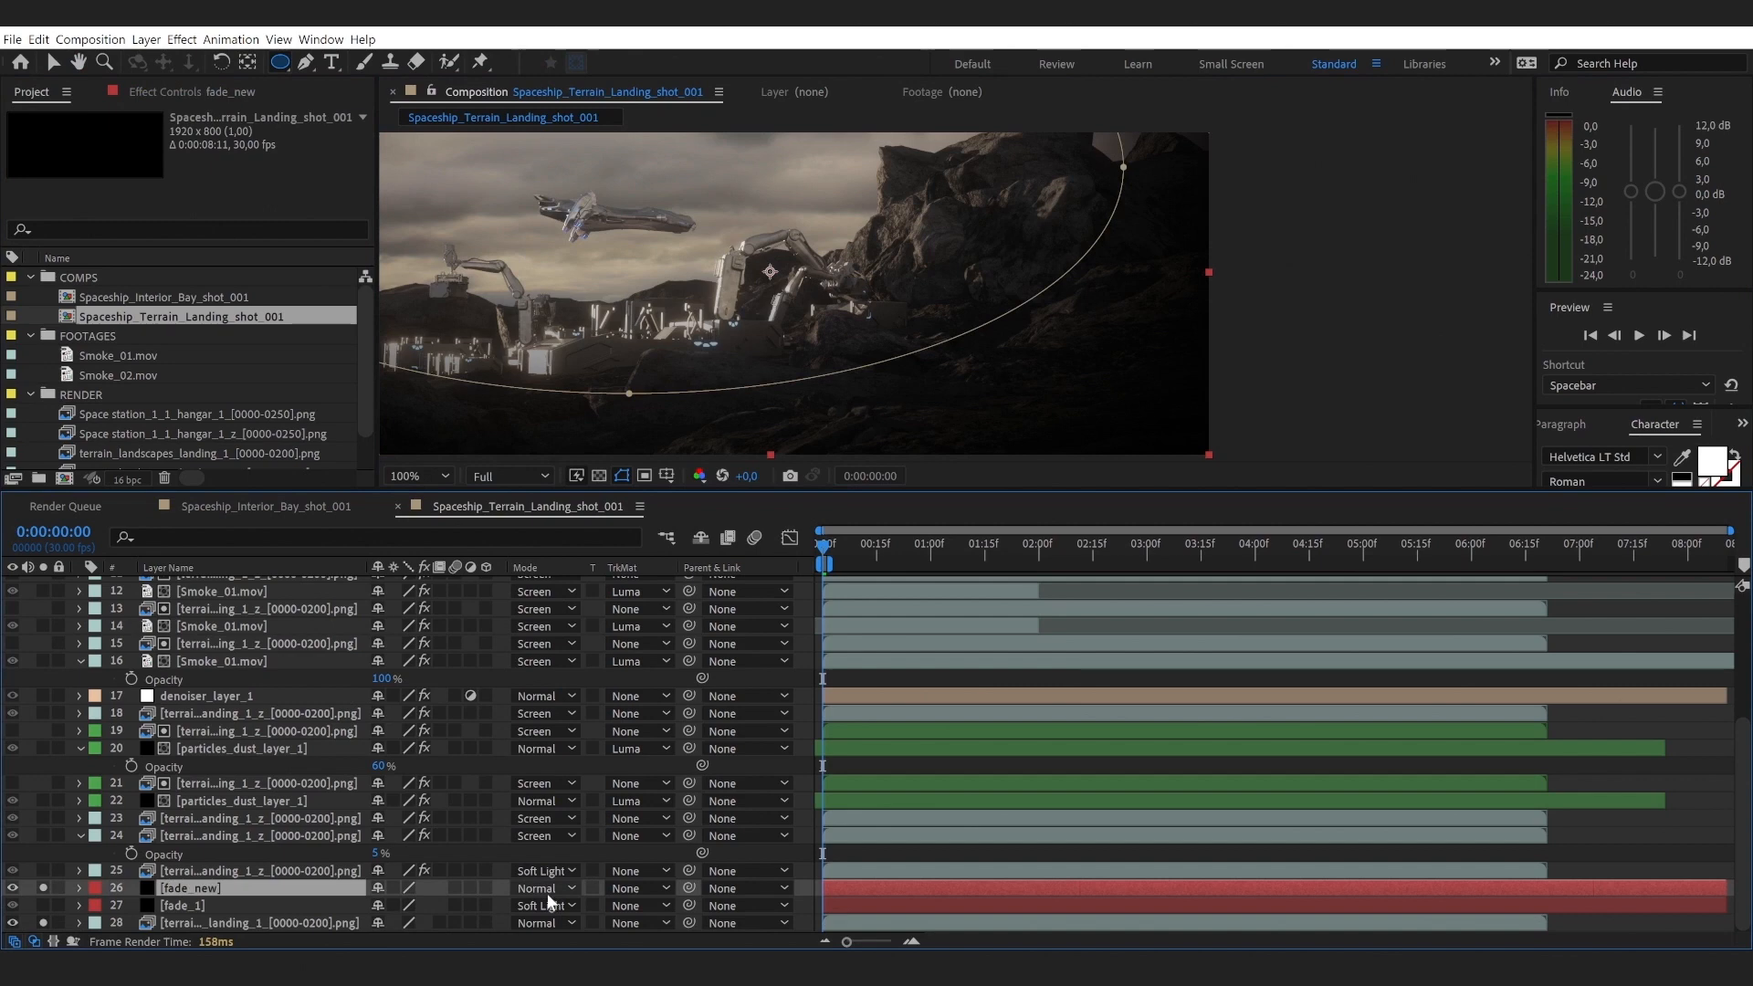
pyautogui.click(555, 892)
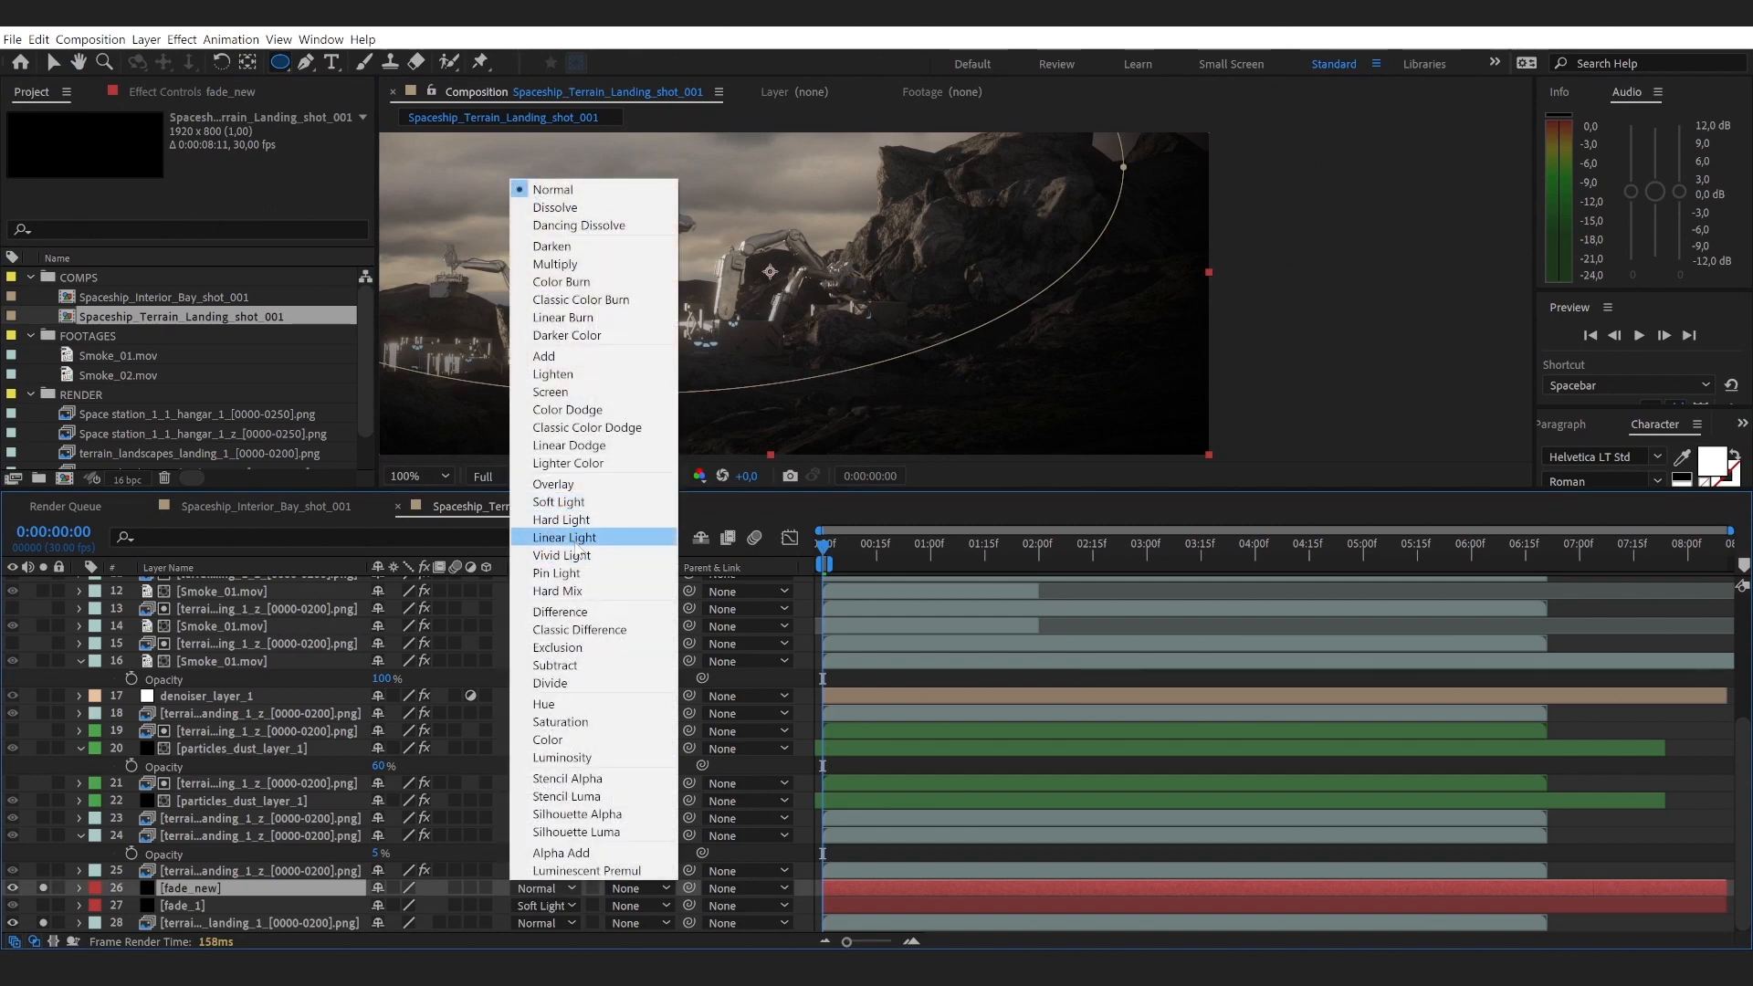
pyautogui.click(581, 505)
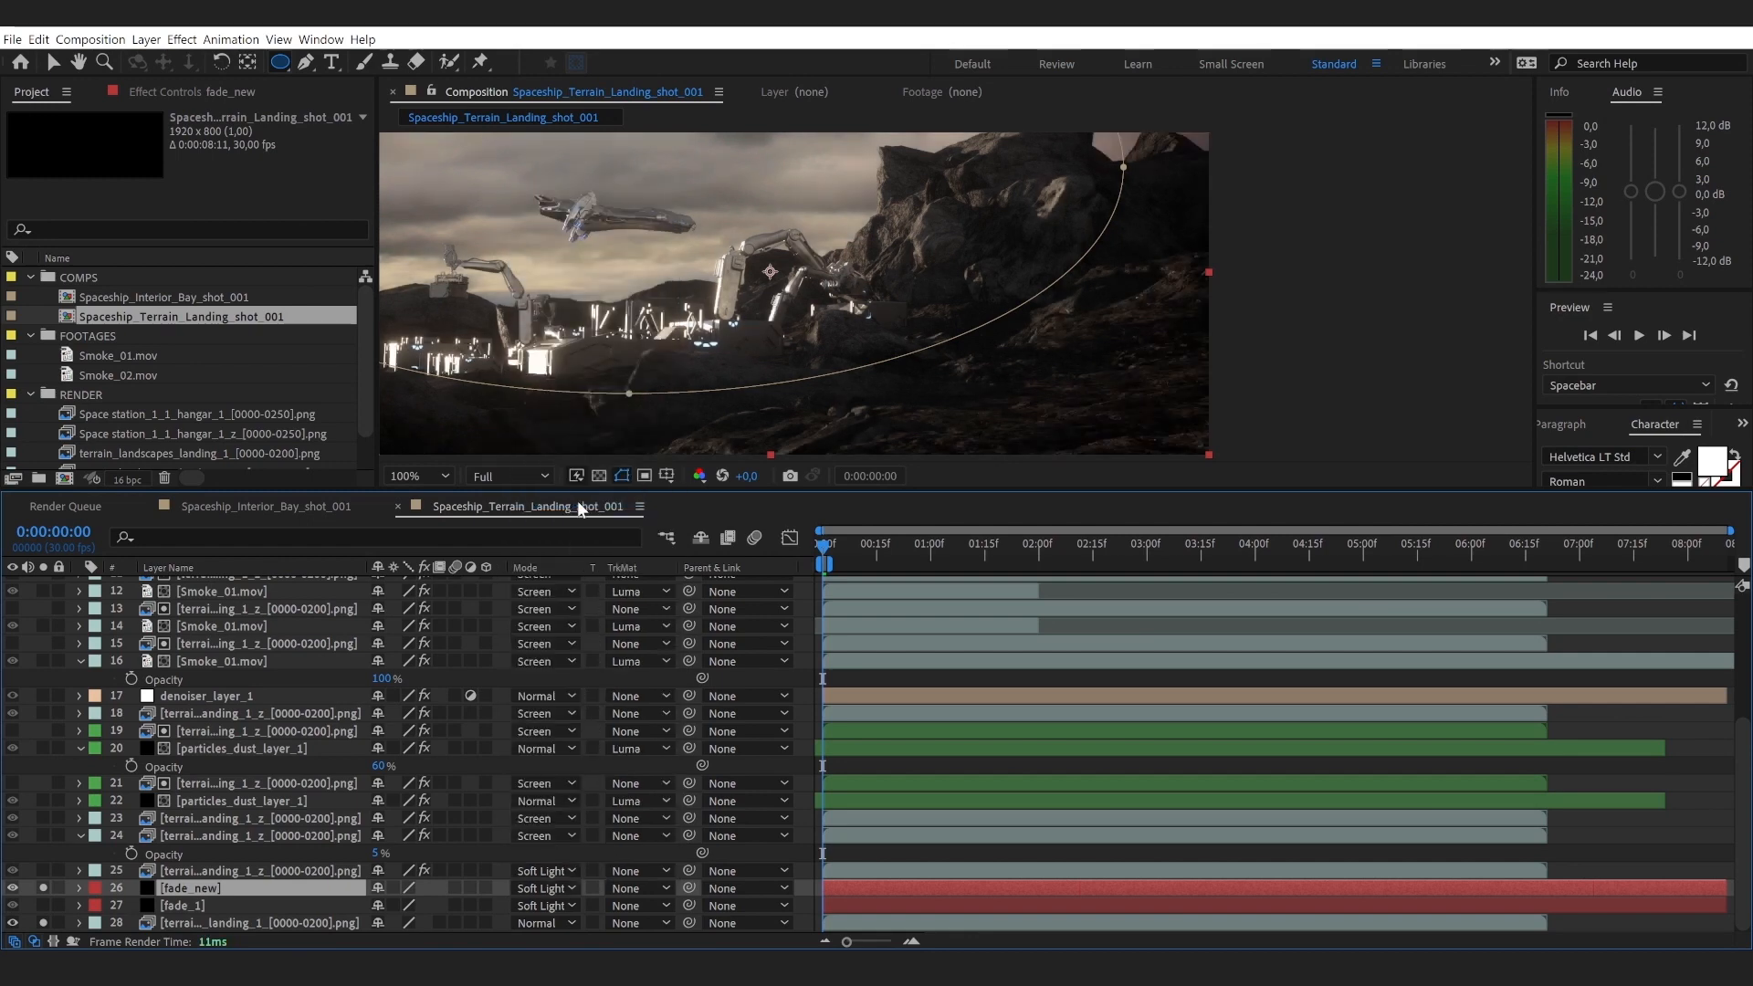
pyautogui.hotkey('ctrl', 'shift', 'a')
pyautogui.press('`')
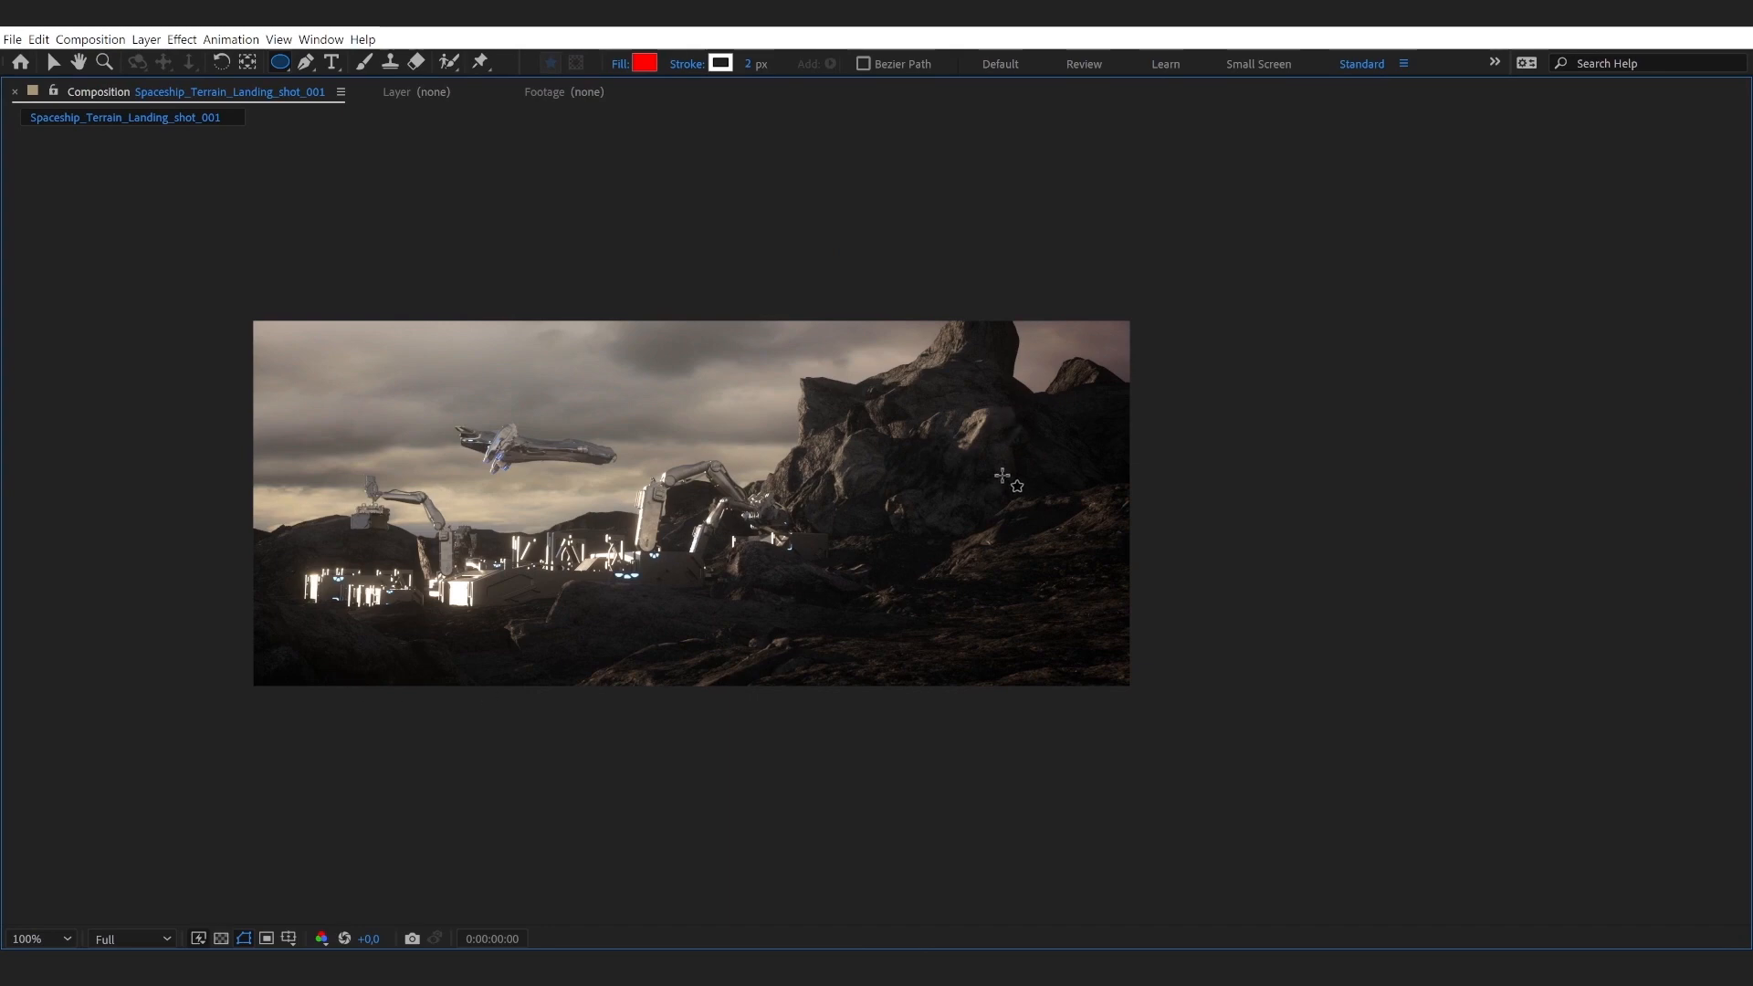
pyautogui.press('`')
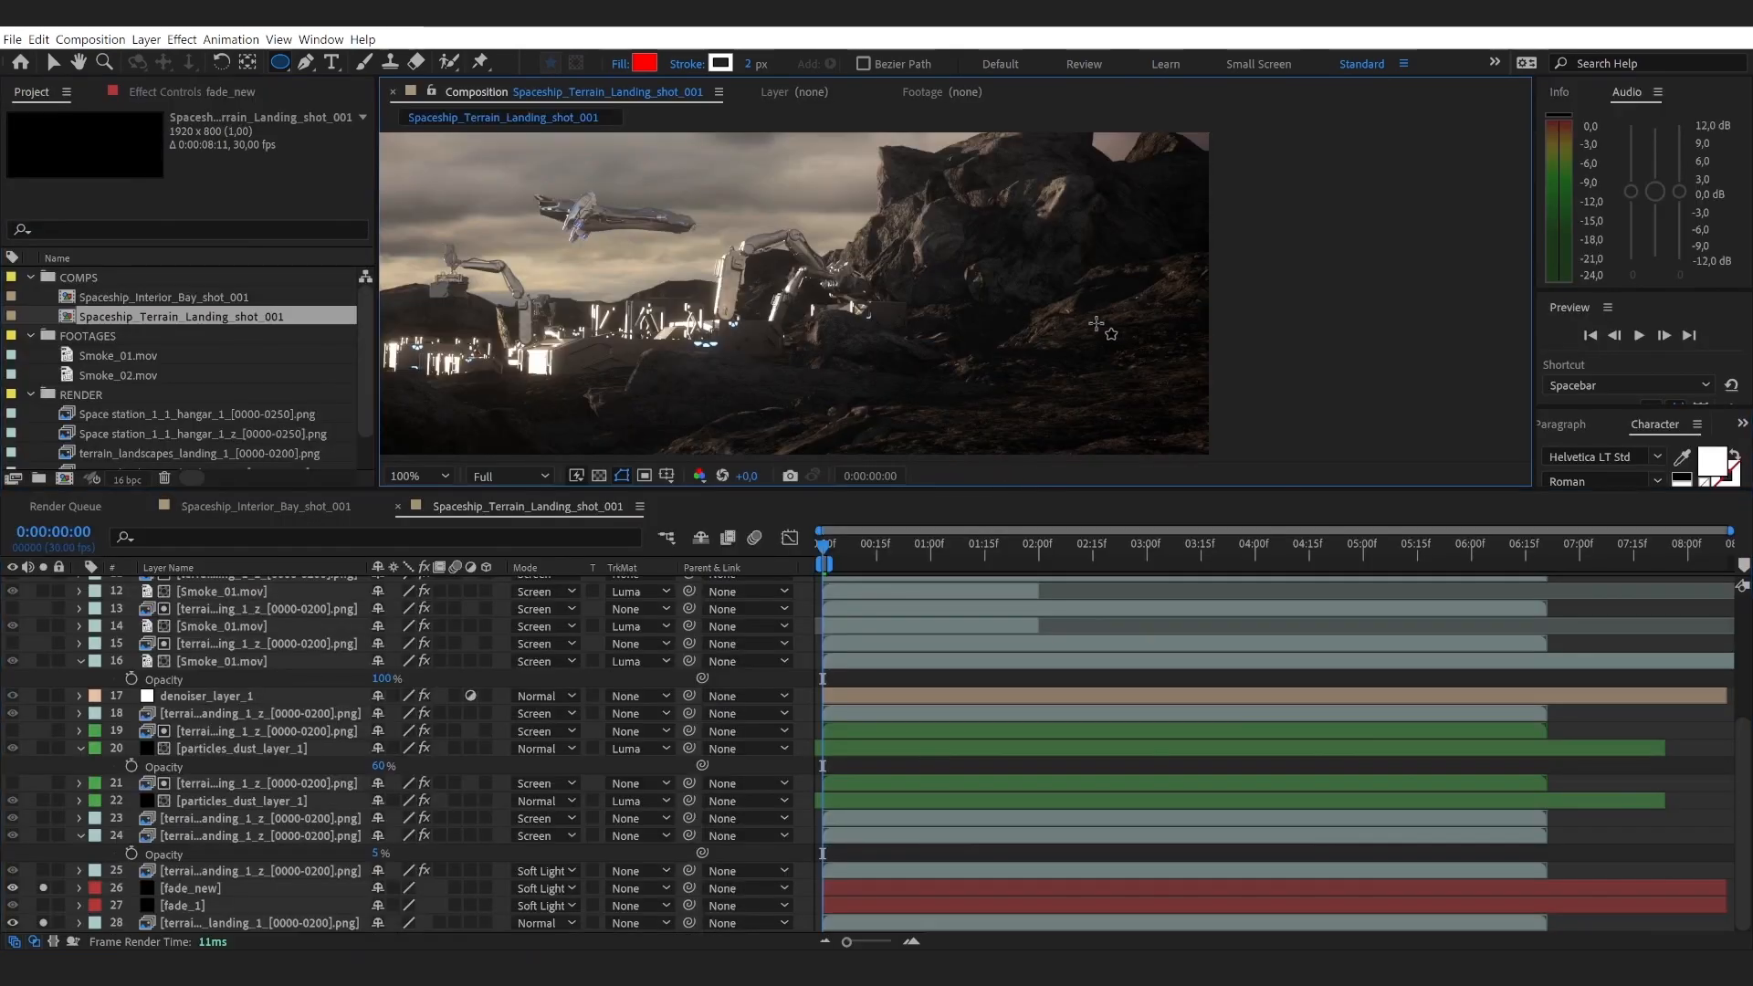
# Step: Set the opacity of the fade_new layer to 75%
pyautogui.click(183, 887)
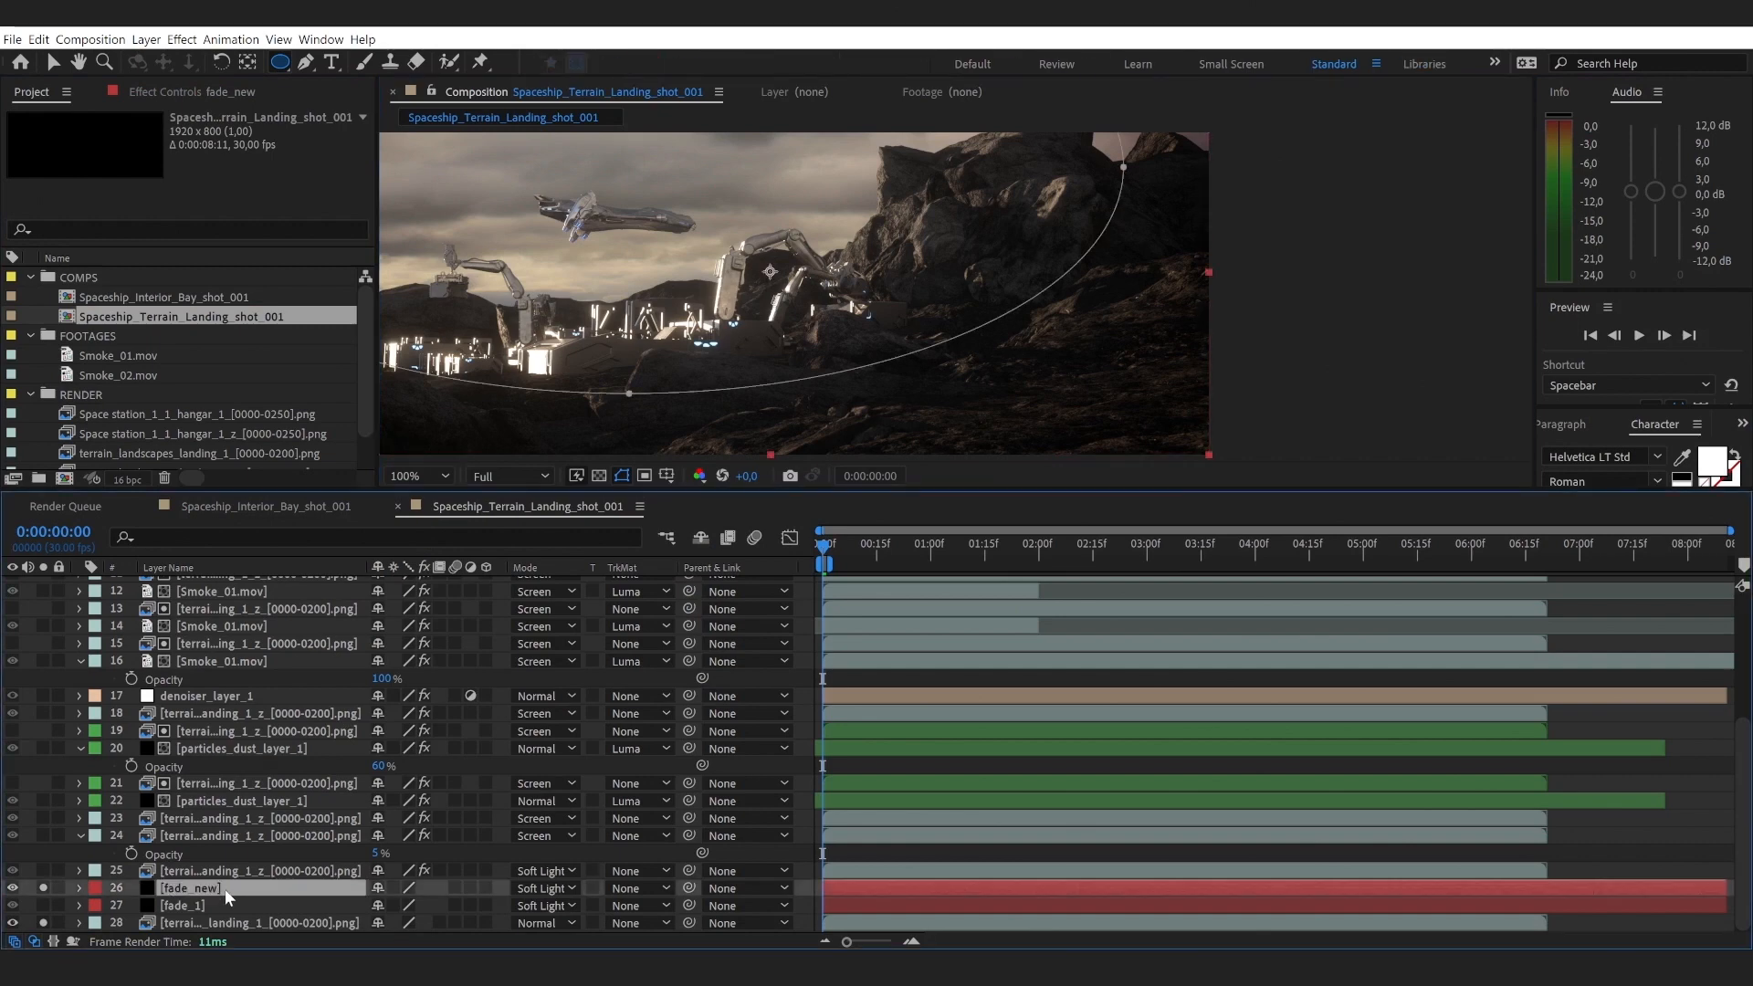
pyautogui.press('t')
pyautogui.moveTo(381, 905); pyautogui.dragTo(351, 905)
pyautogui.click(380, 905)
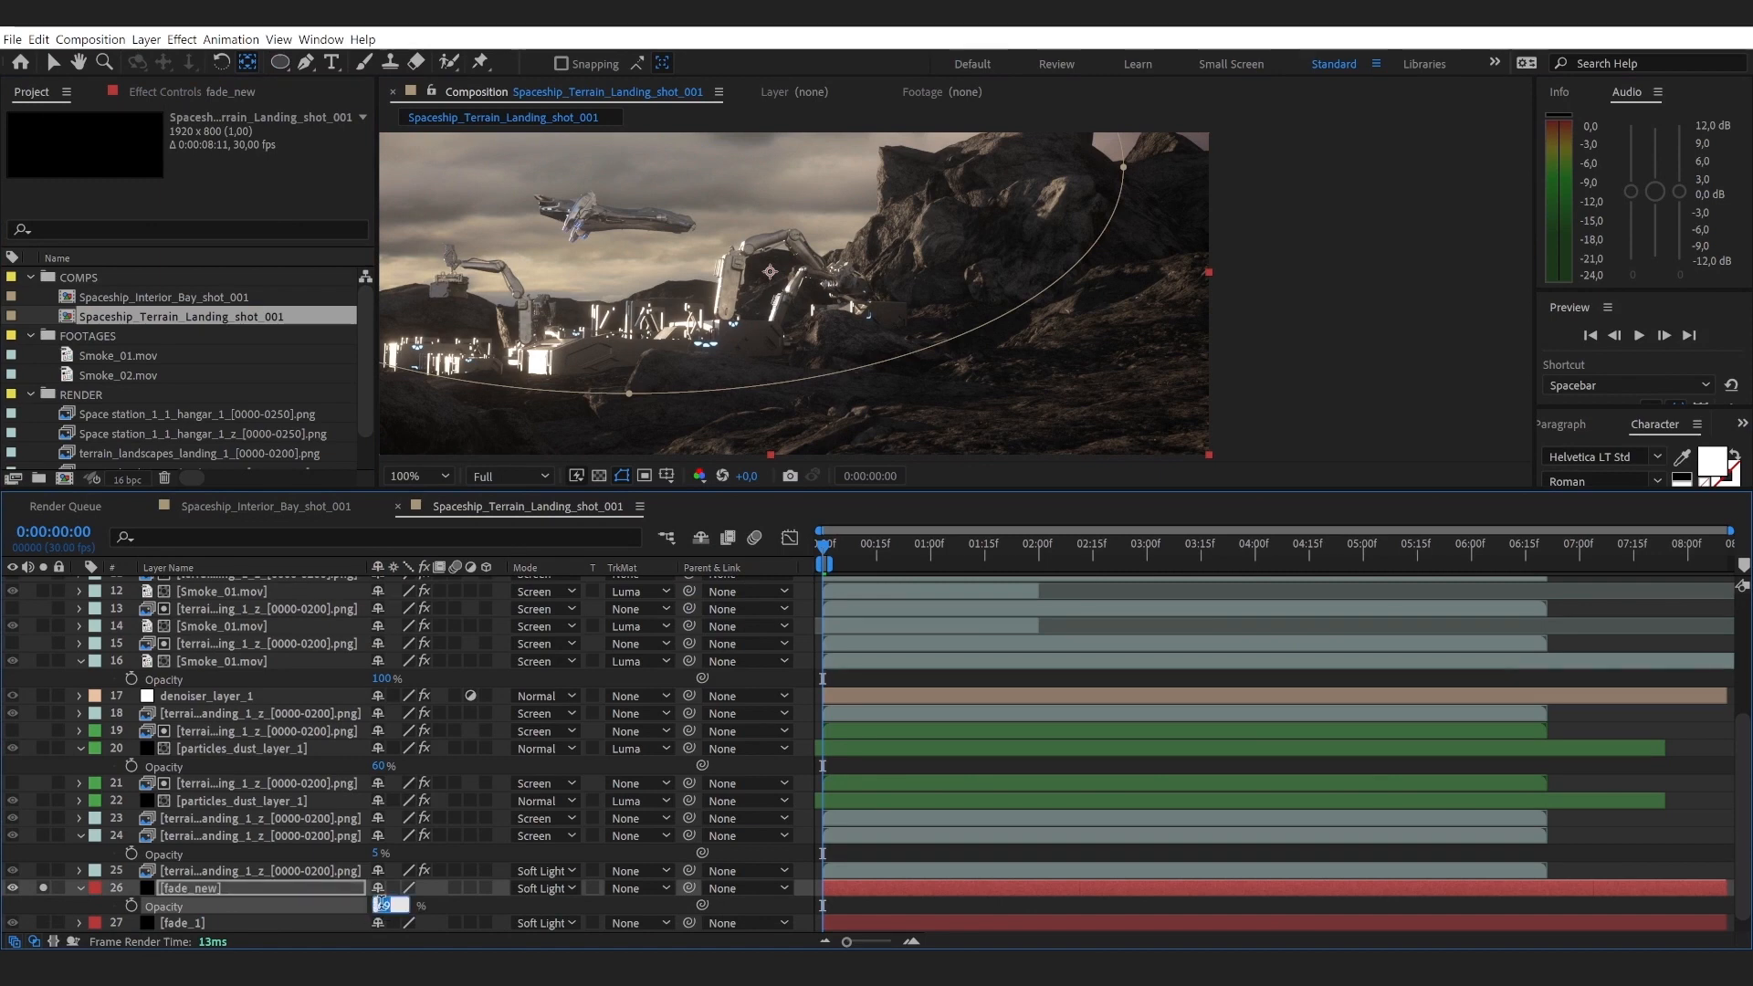
pyautogui.write('75')
pyautogui.click(447, 909)
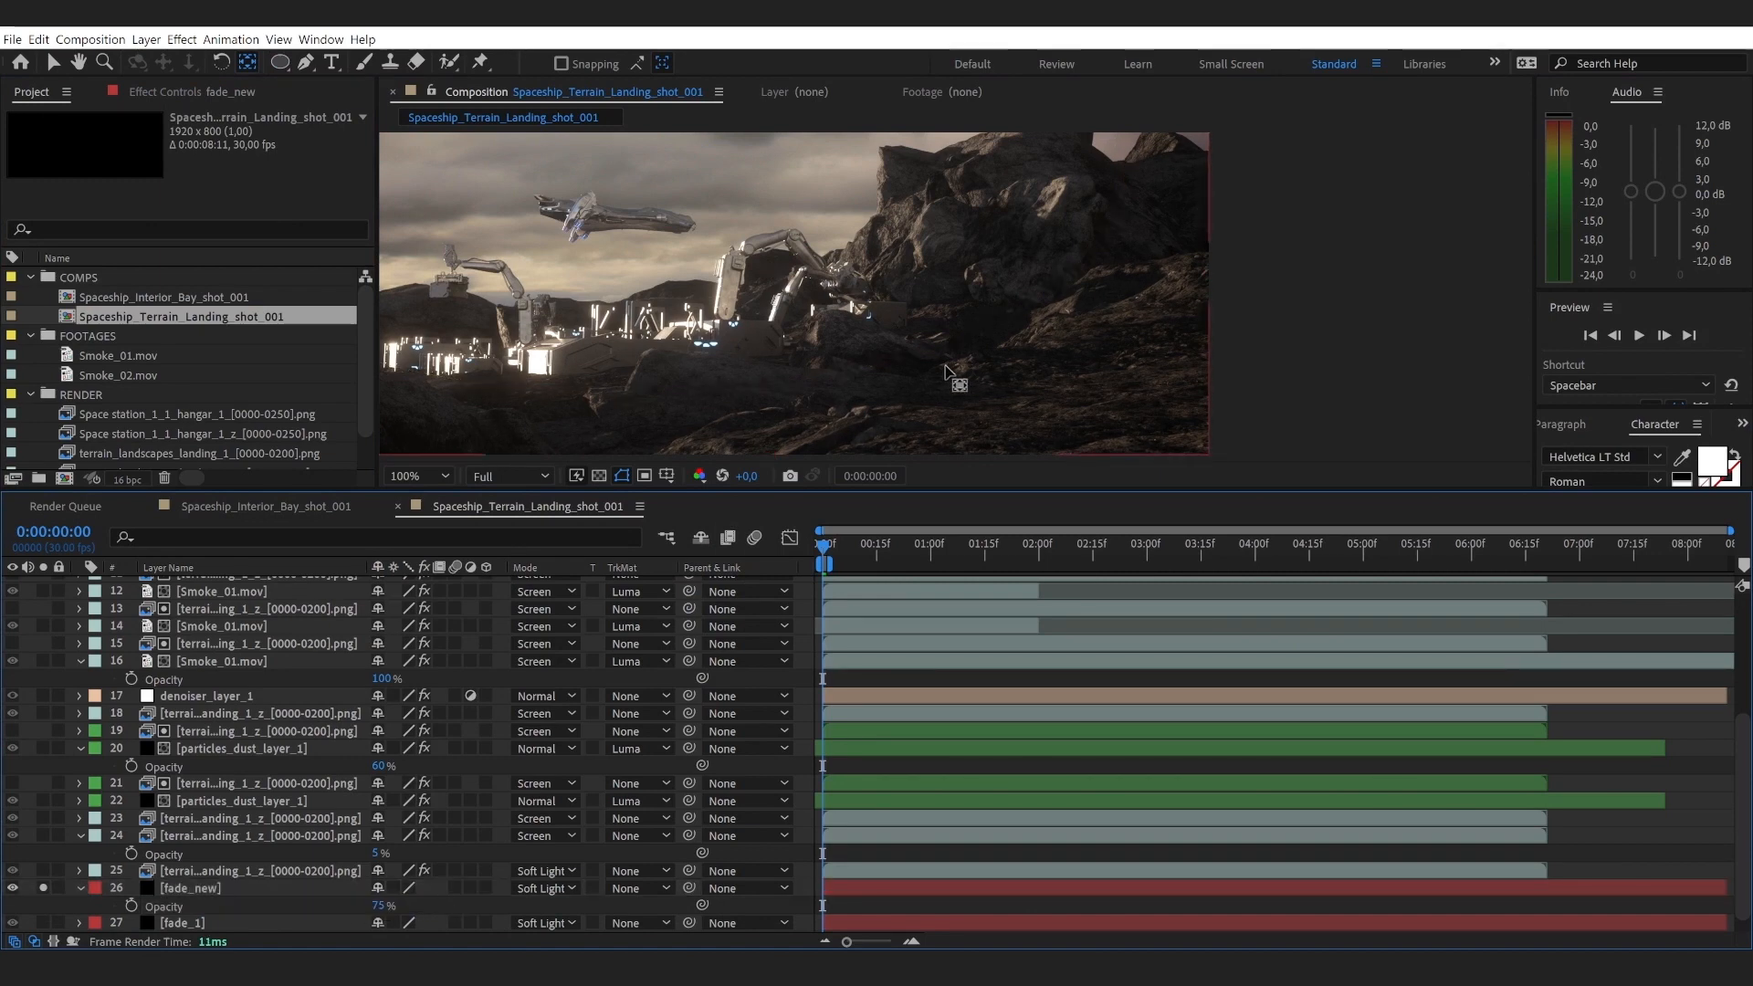
# Step: Compare the base render with and without fade_new by switching the layer's solo off and on
pyautogui.scroll(-2, 947, 370)
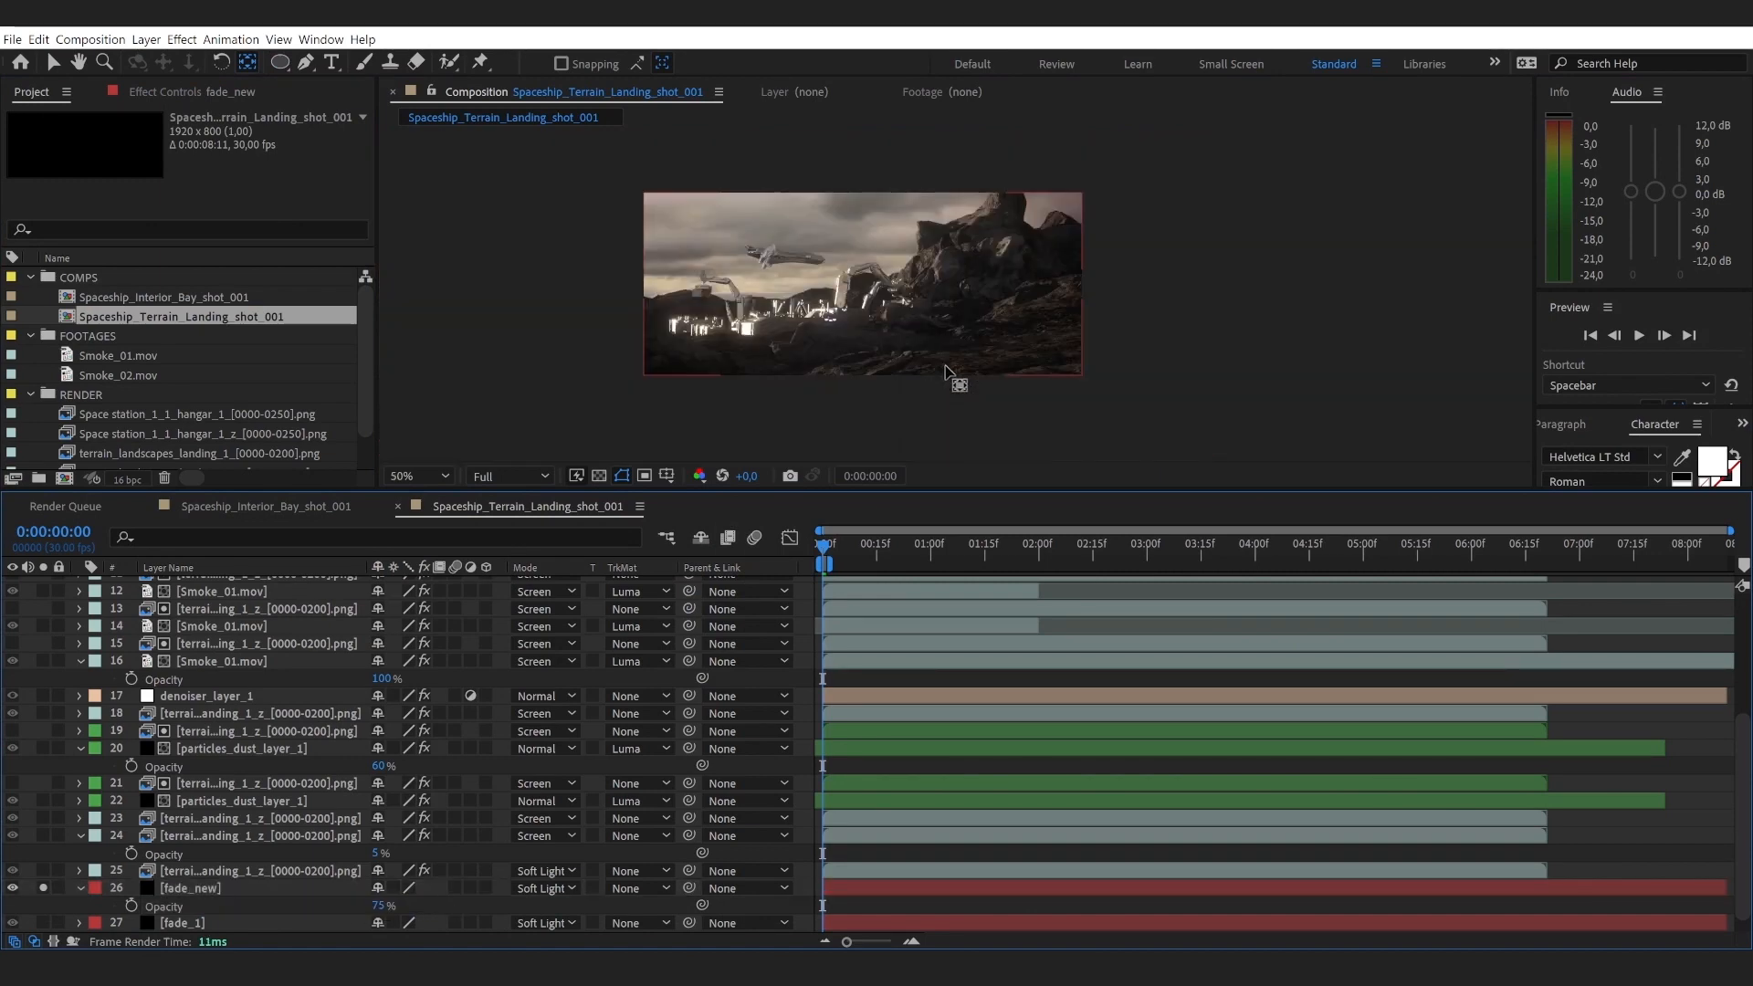
pyautogui.click(41, 886)
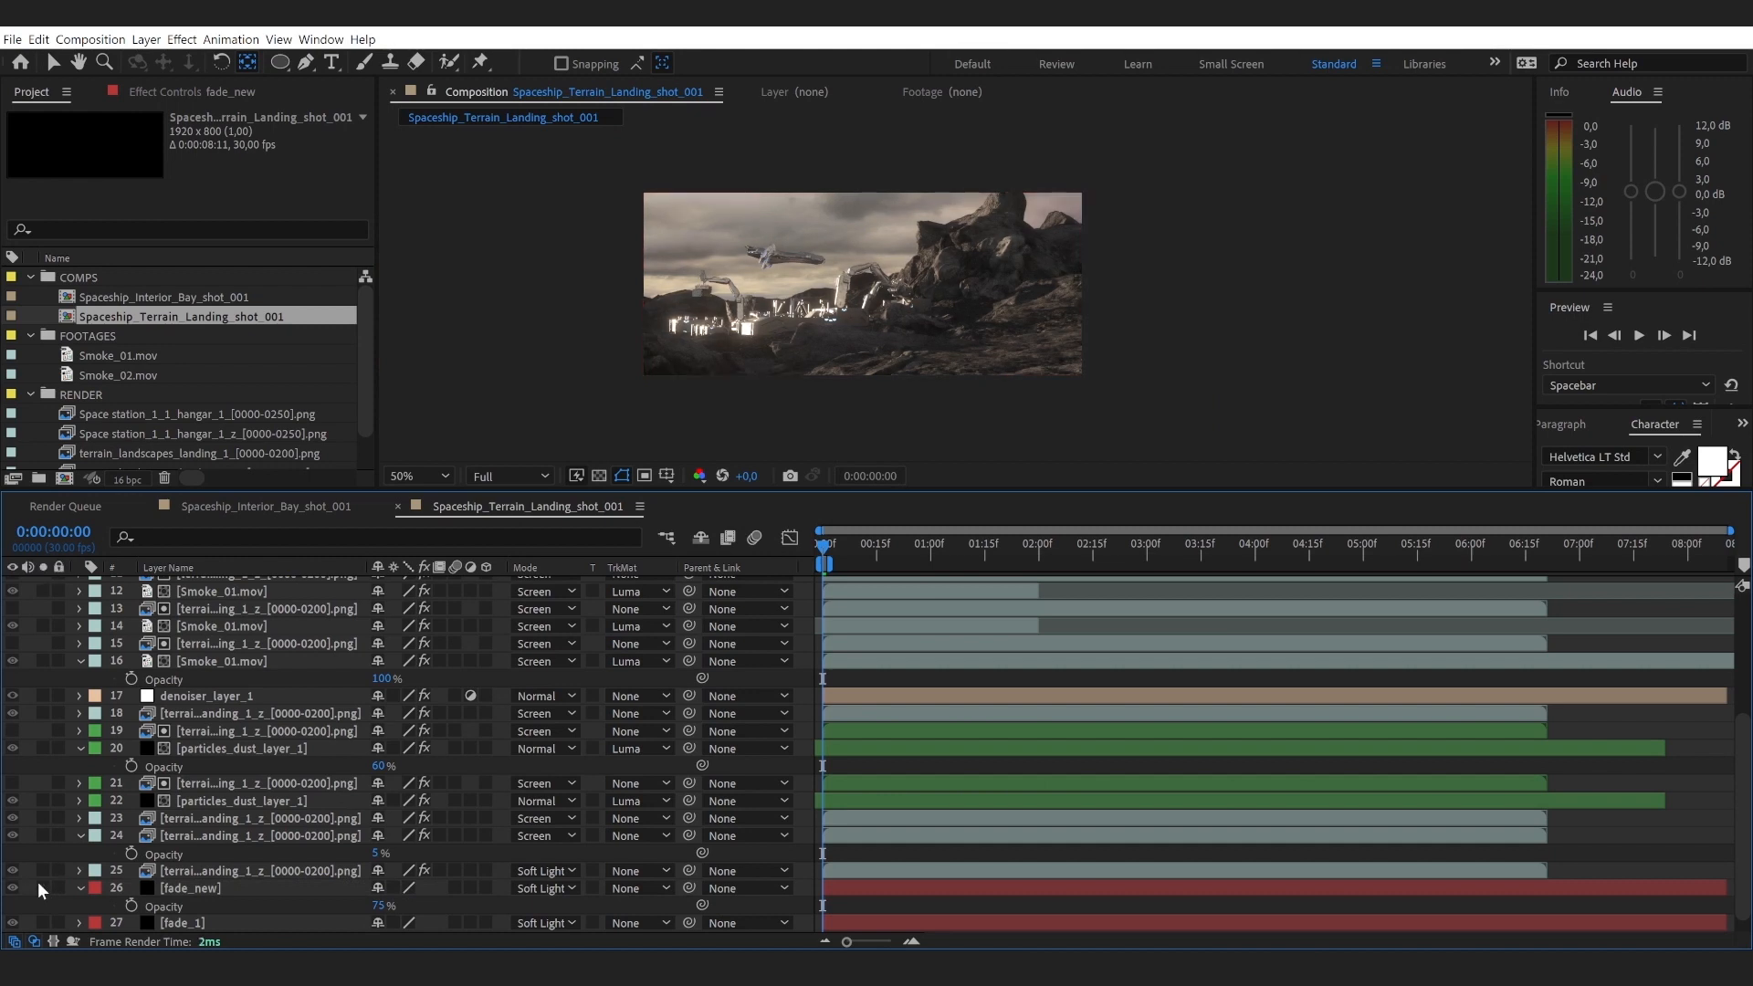
pyautogui.click(41, 888)
pyautogui.click(42, 889)
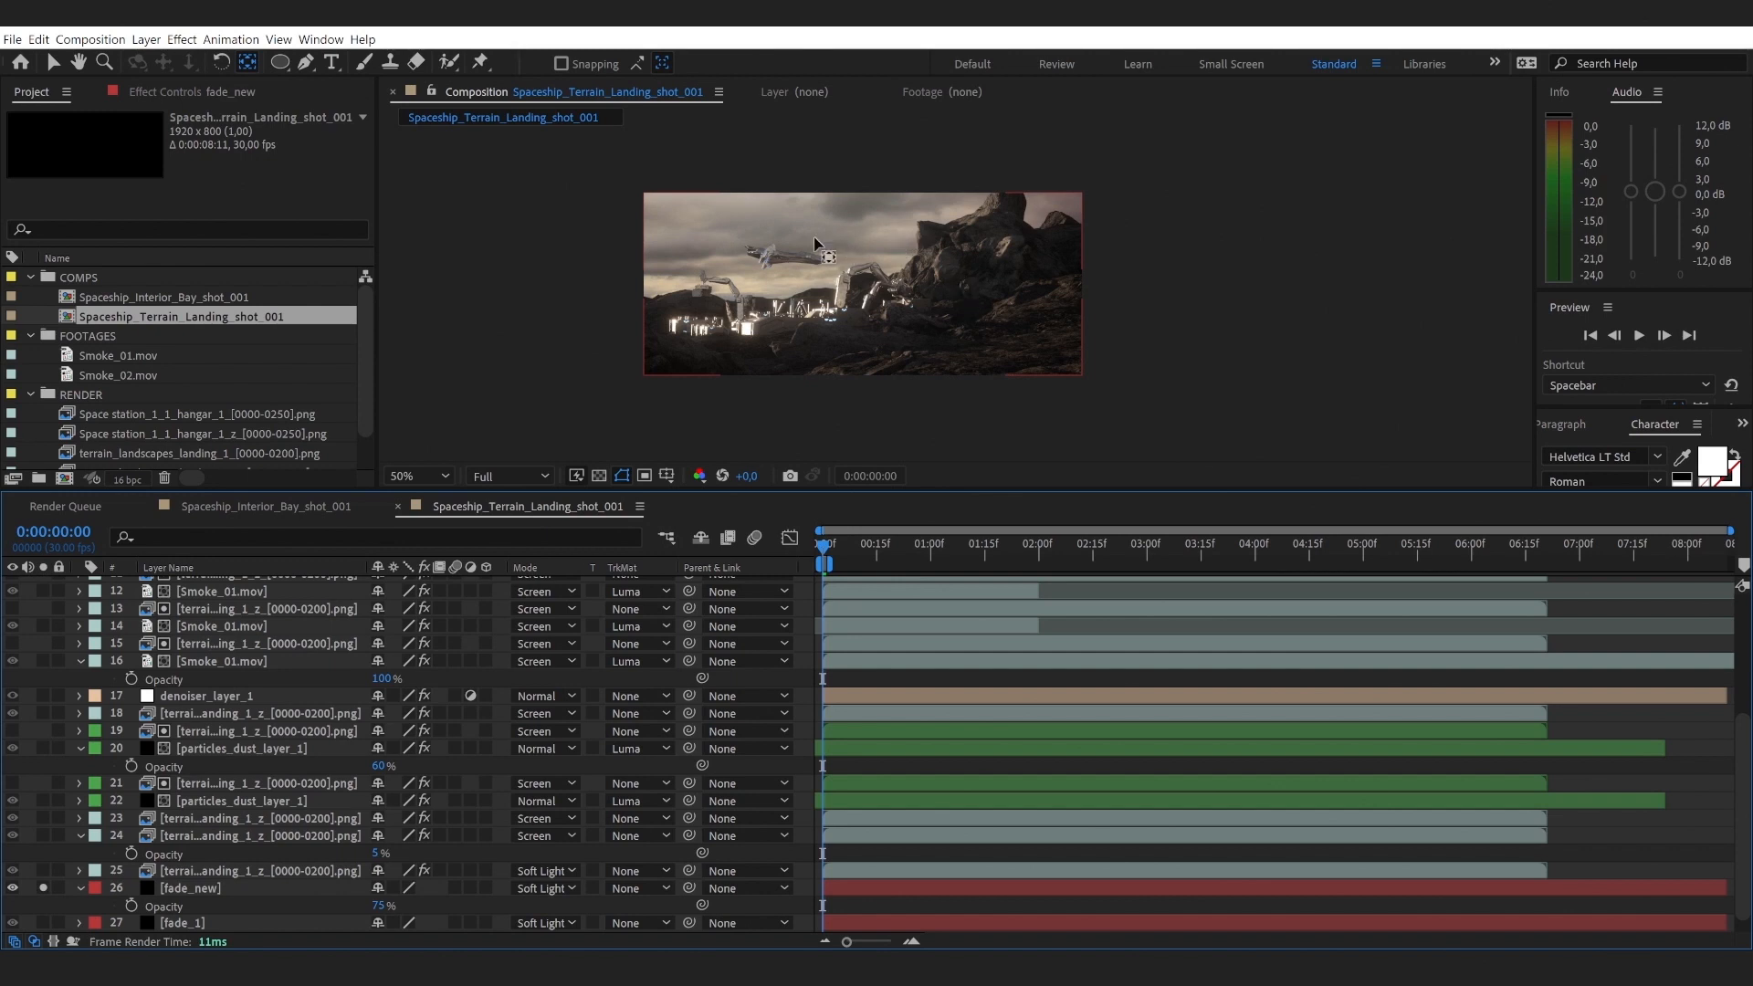
pyautogui.scroll(1, 739, 274)
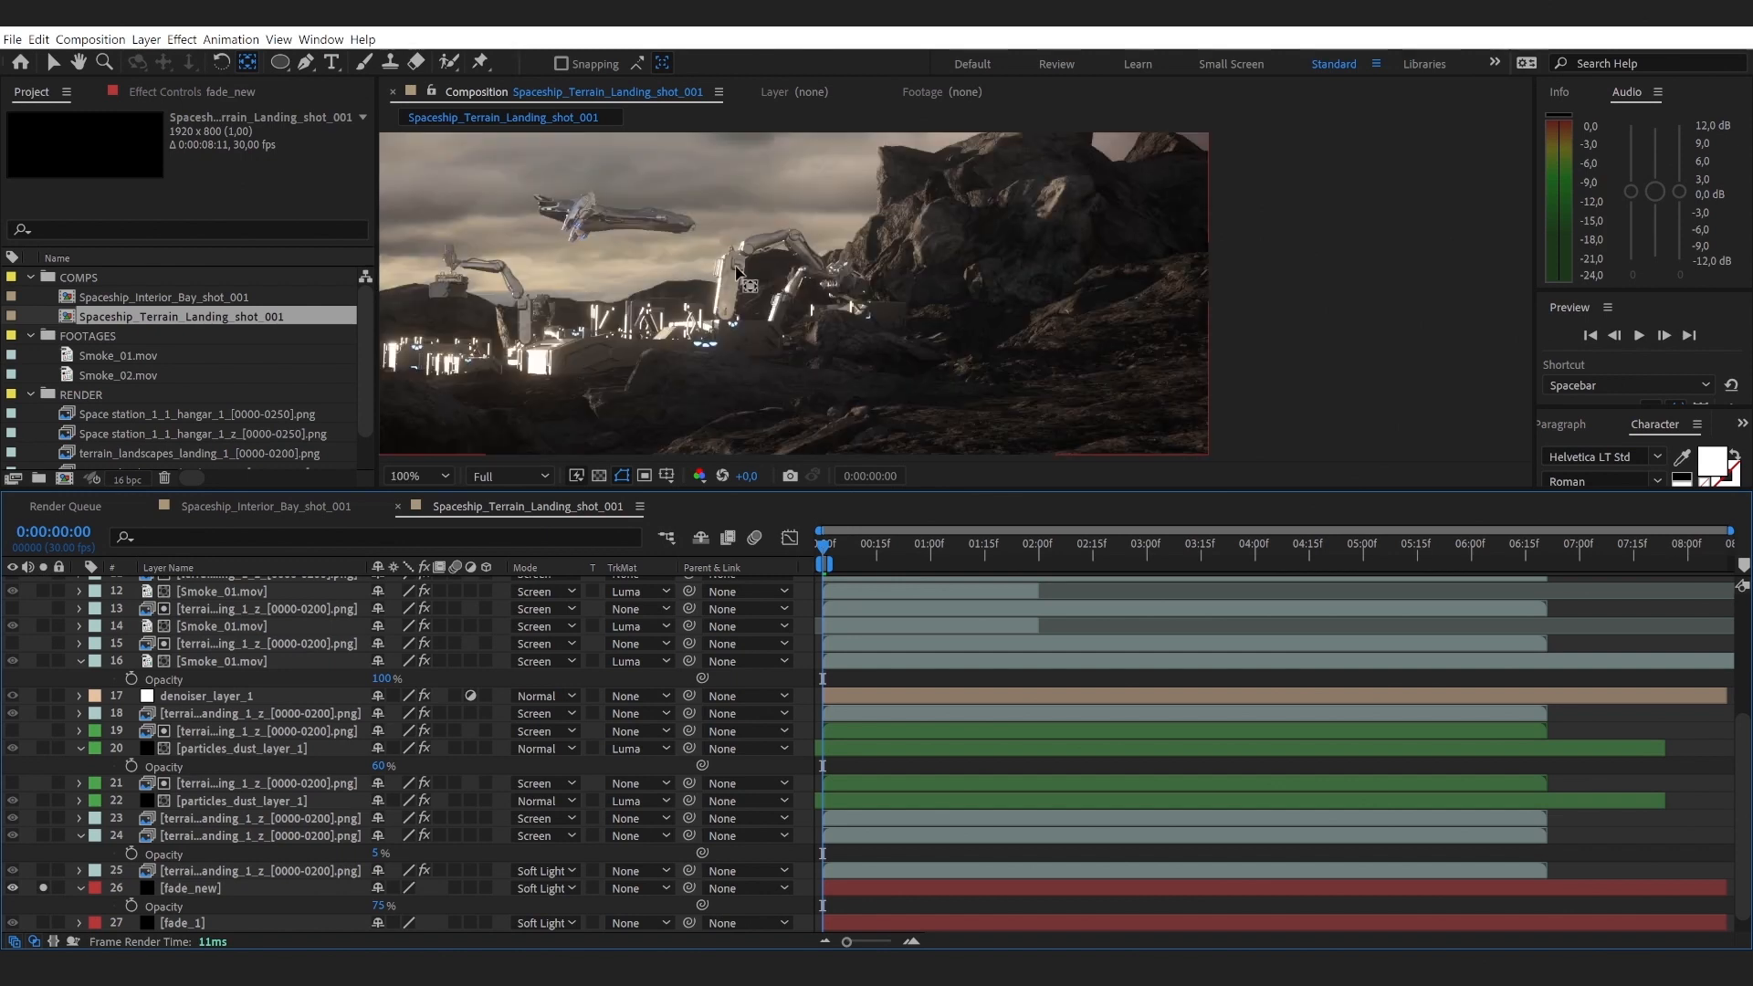
pyautogui.moveTo(691, 160); pyautogui.dragTo(824, 182)
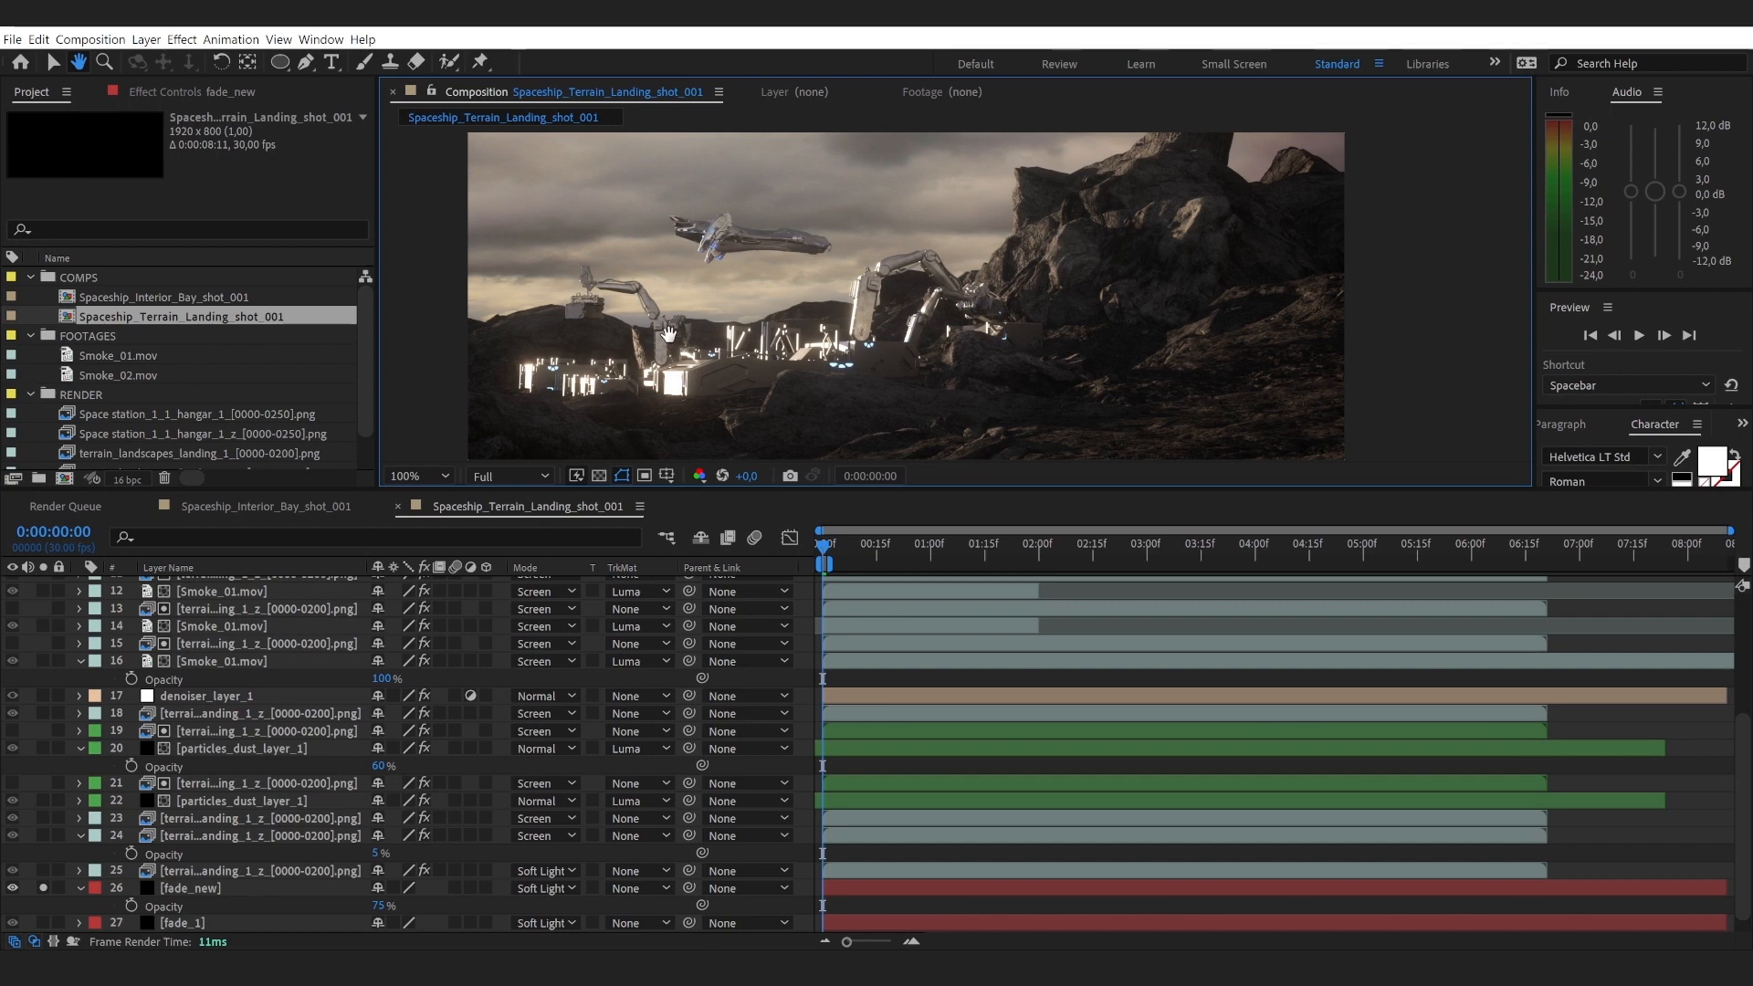
pyautogui.press('v')
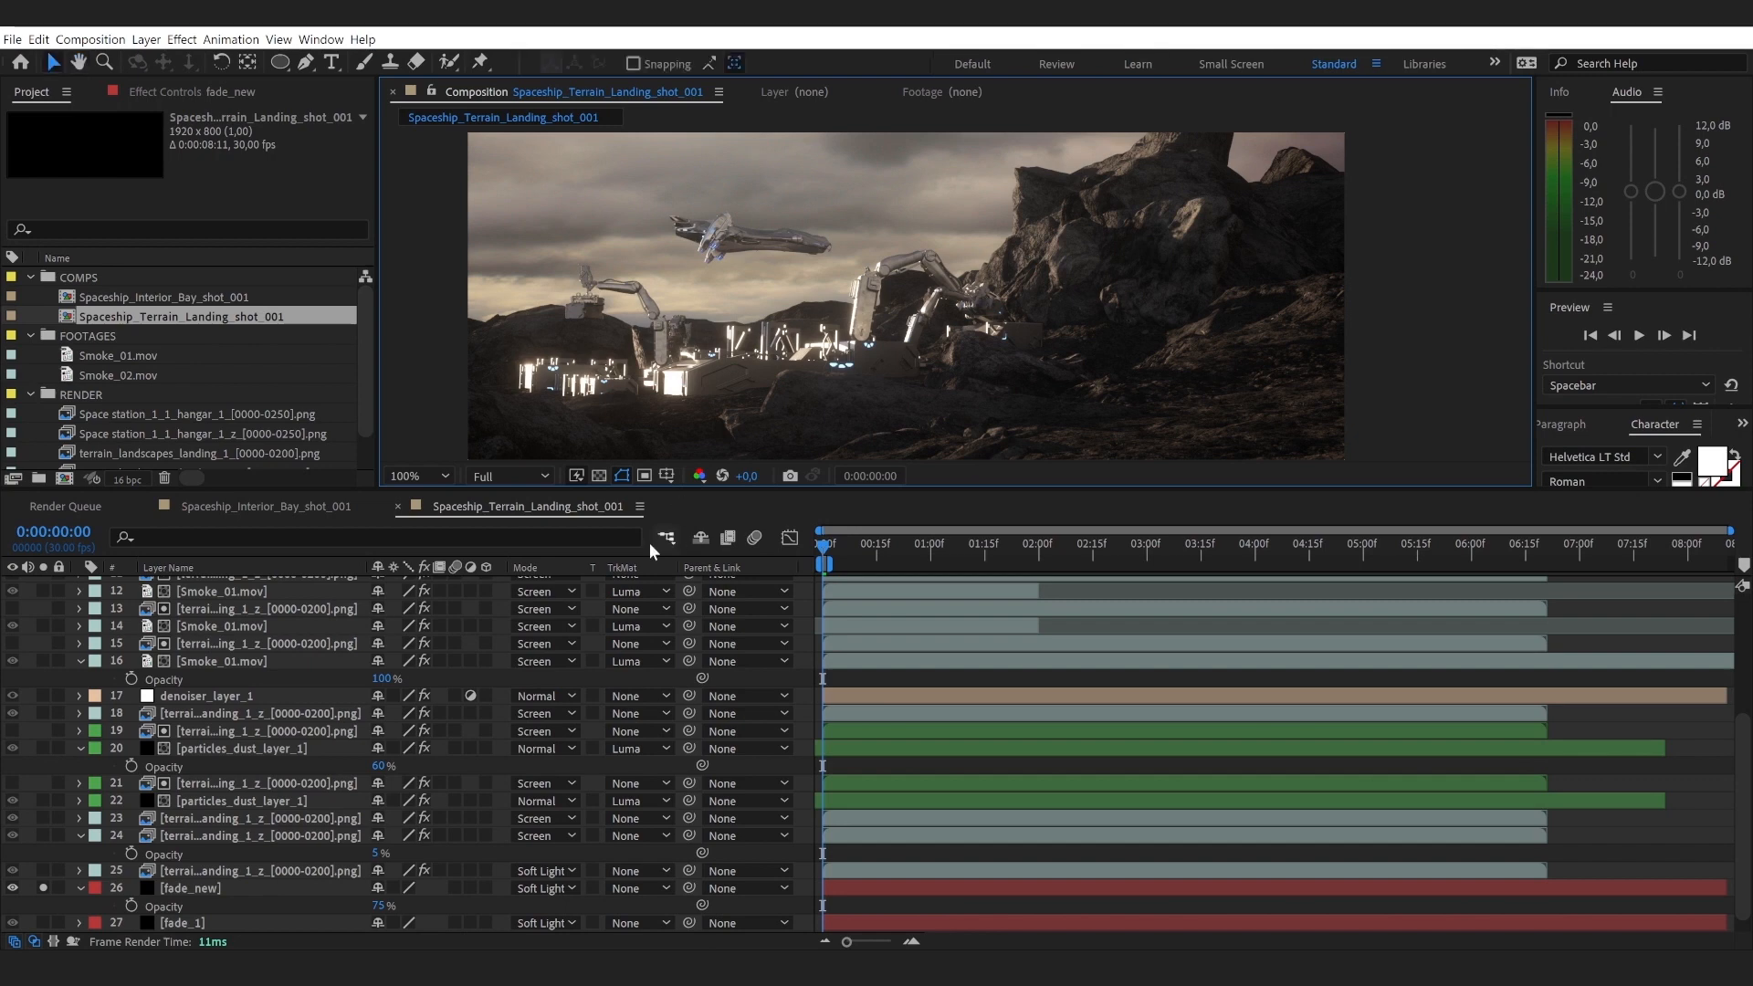
pyautogui.click(80, 889)
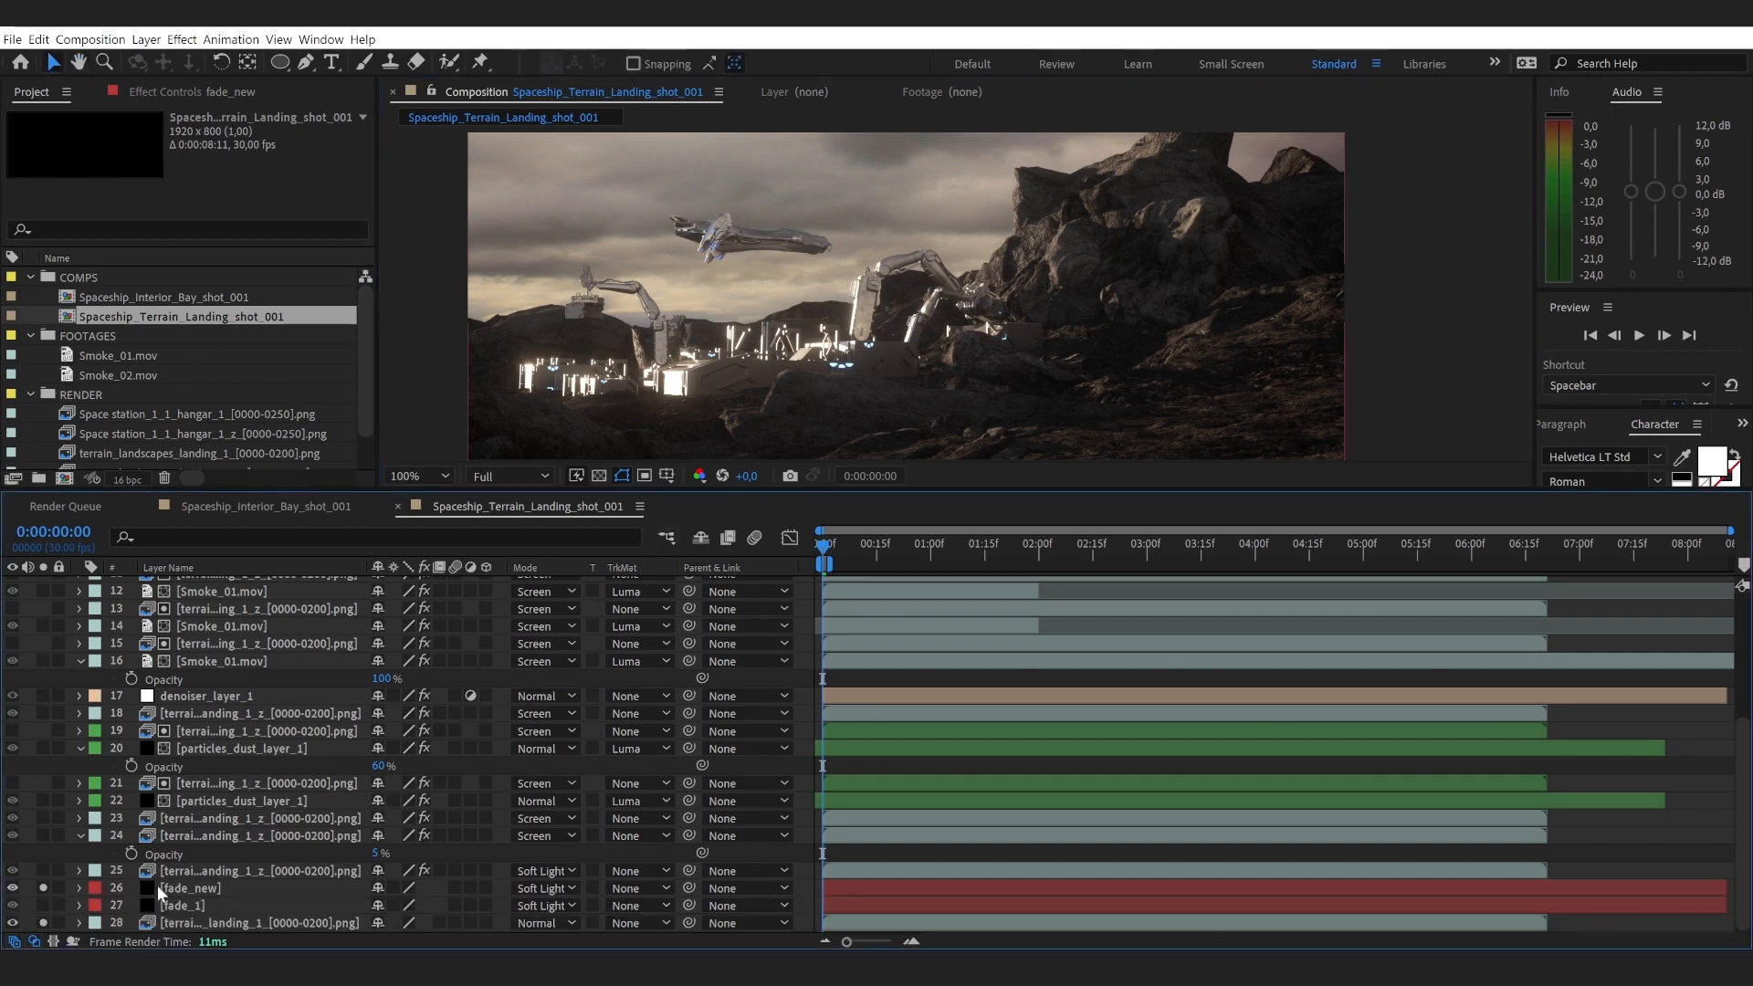
# Step: Solo the three z-pass layers 23 to 25 and unsolo fade_new and the base render to examine the depth passes alone
pyautogui.click(203, 875)
pyautogui.moveTo(44, 871); pyautogui.dragTo(44, 820)
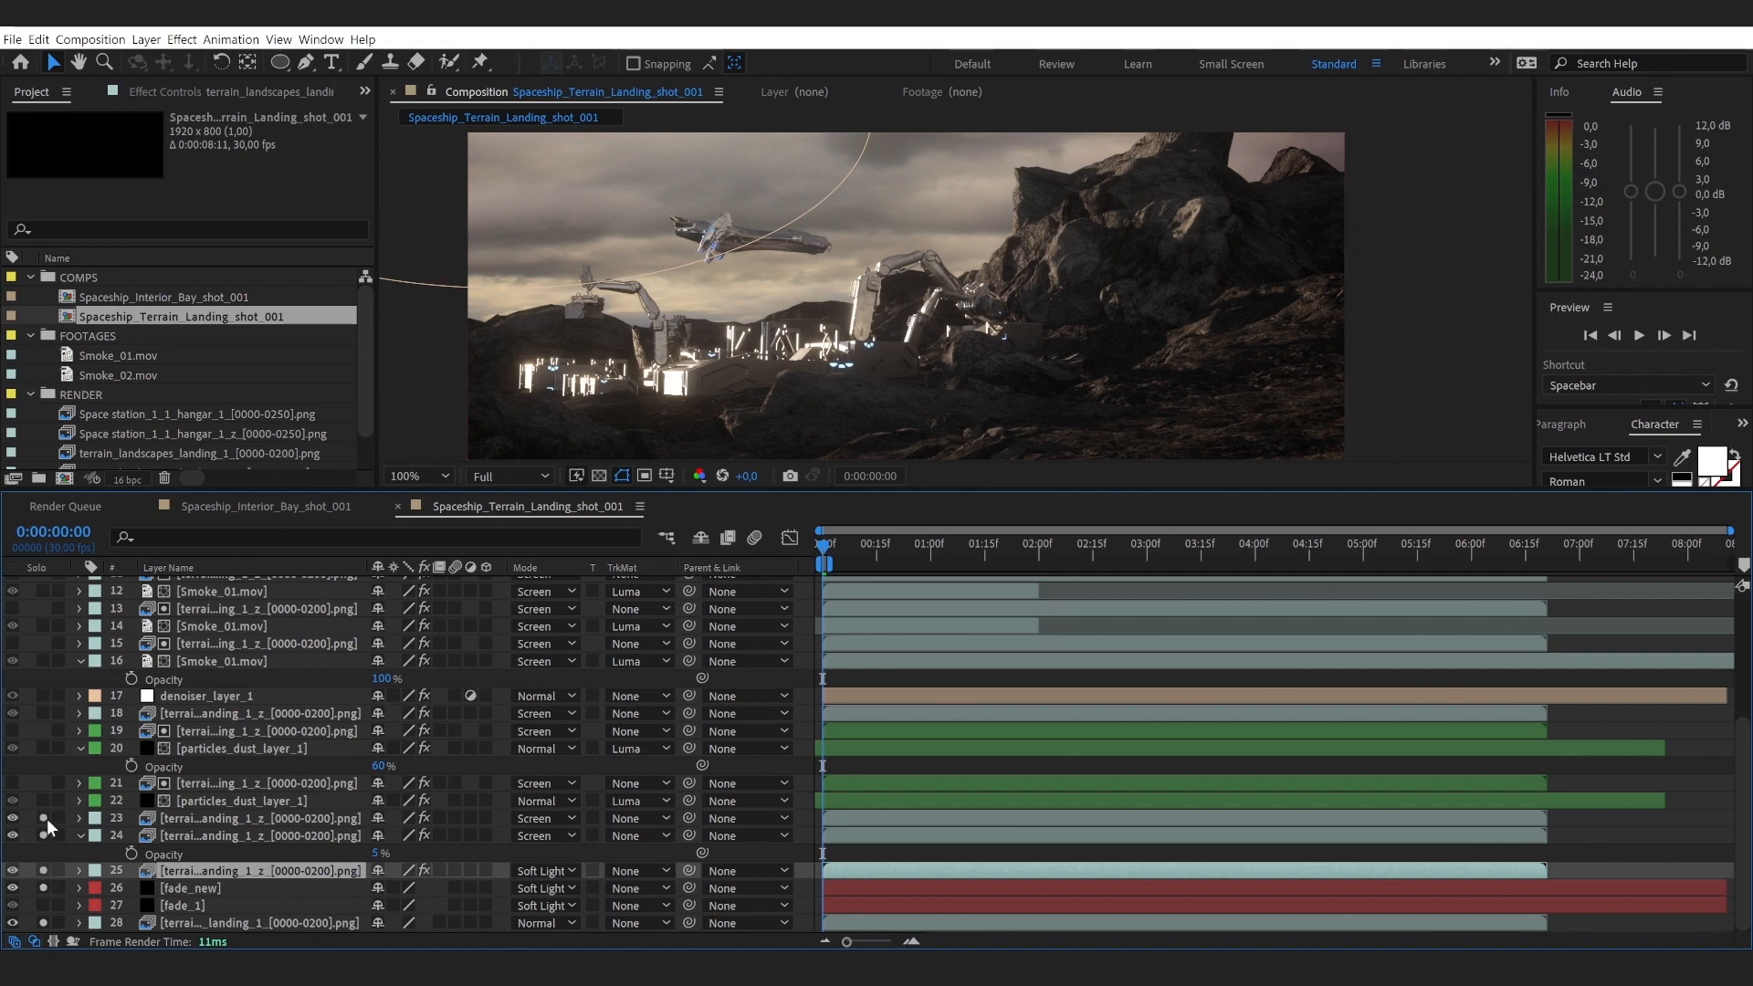
pyautogui.moveTo(43, 887); pyautogui.dragTo(44, 933)
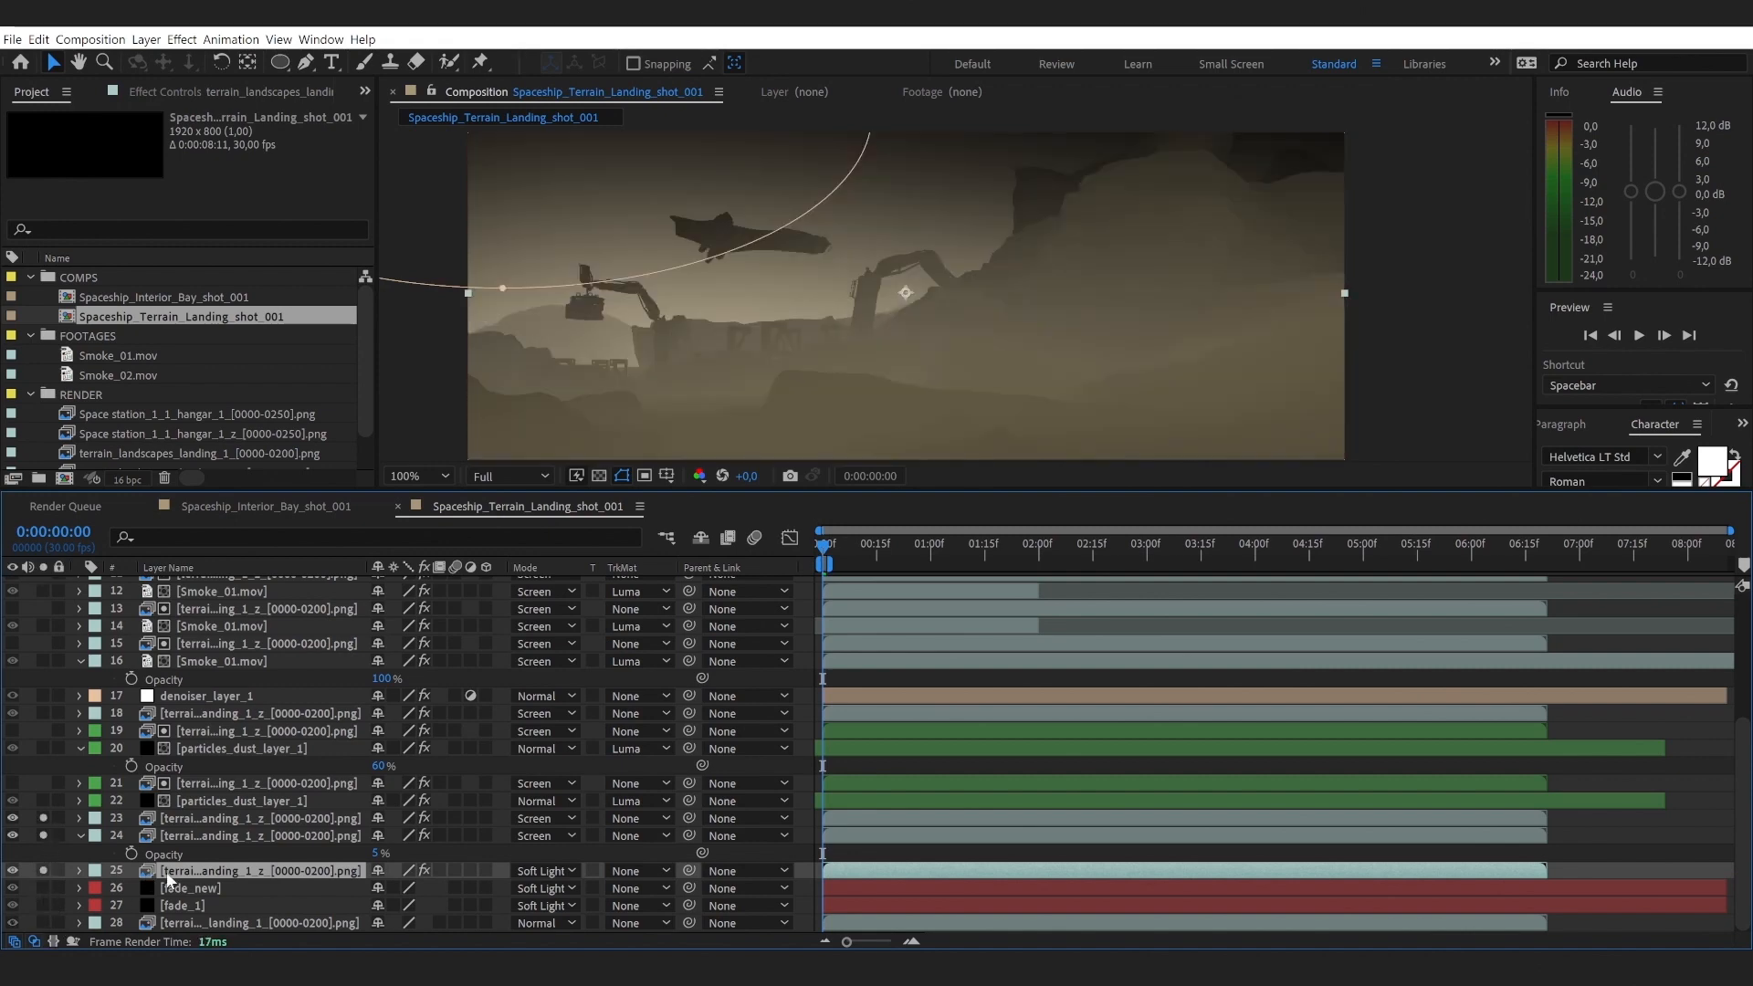
pyautogui.click(806, 654)
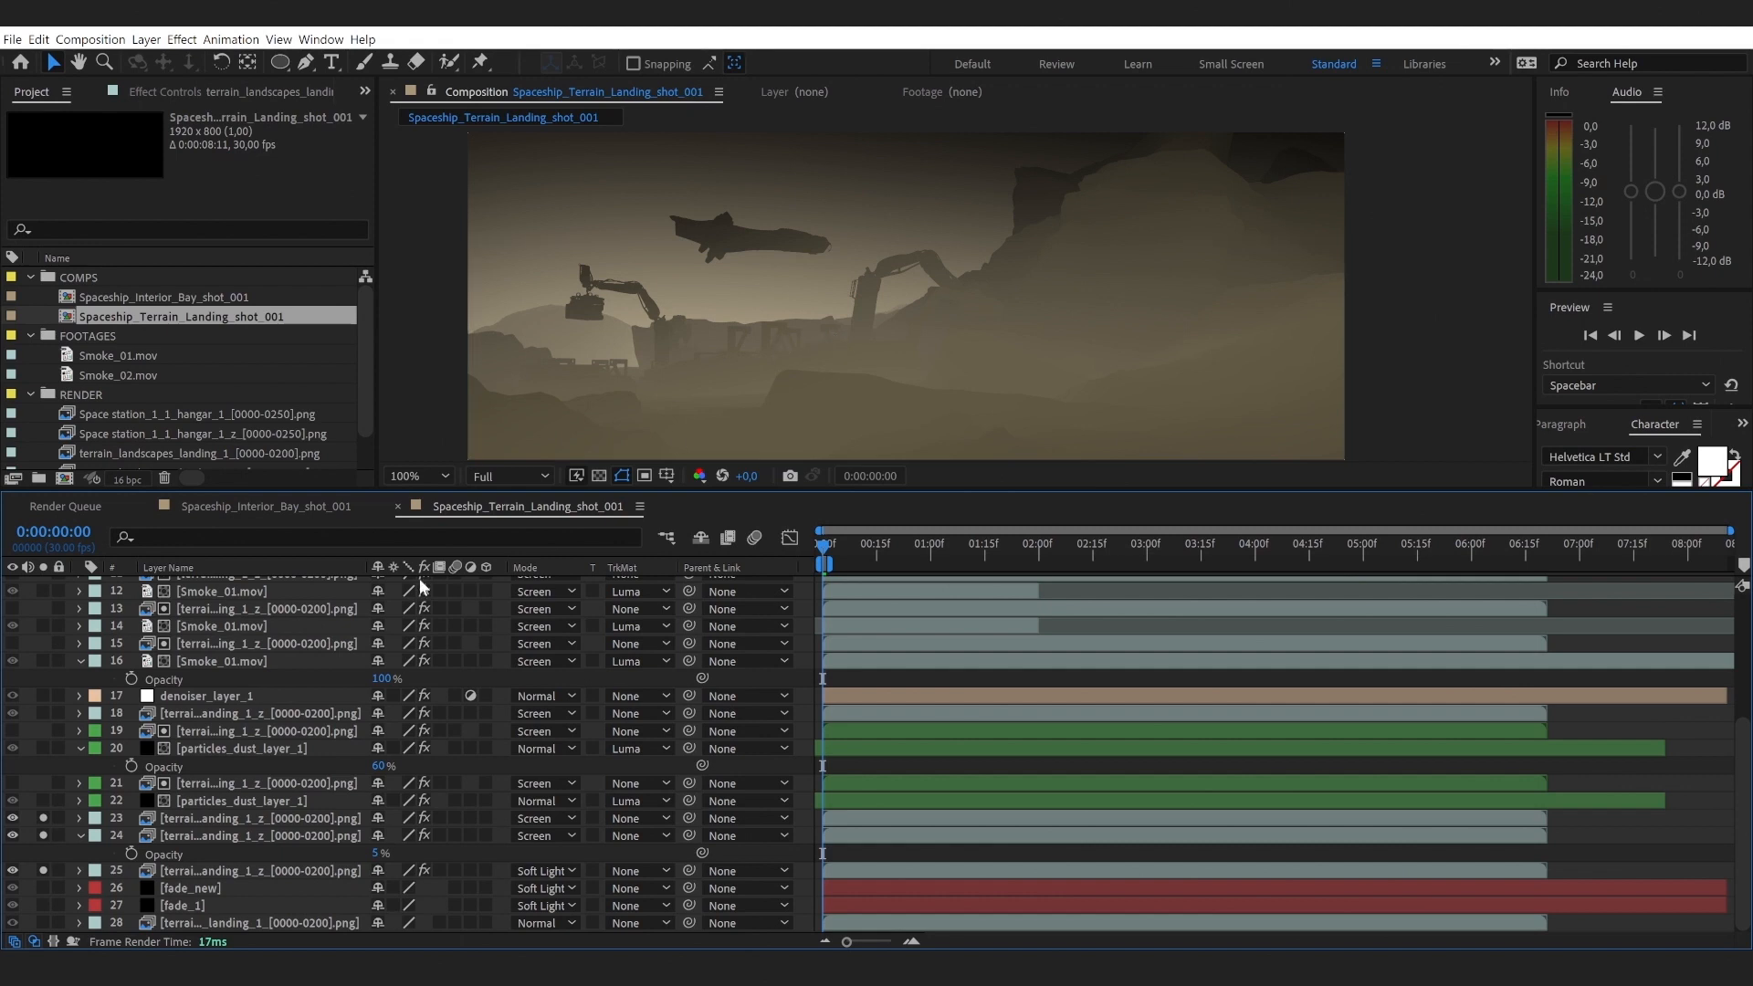
# Step: Unsolo layers 23 and 24, and set the mode of Mask 1 on z-pass layer 25 to None
pyautogui.moveTo(52, 819); pyautogui.dragTo(52, 837)
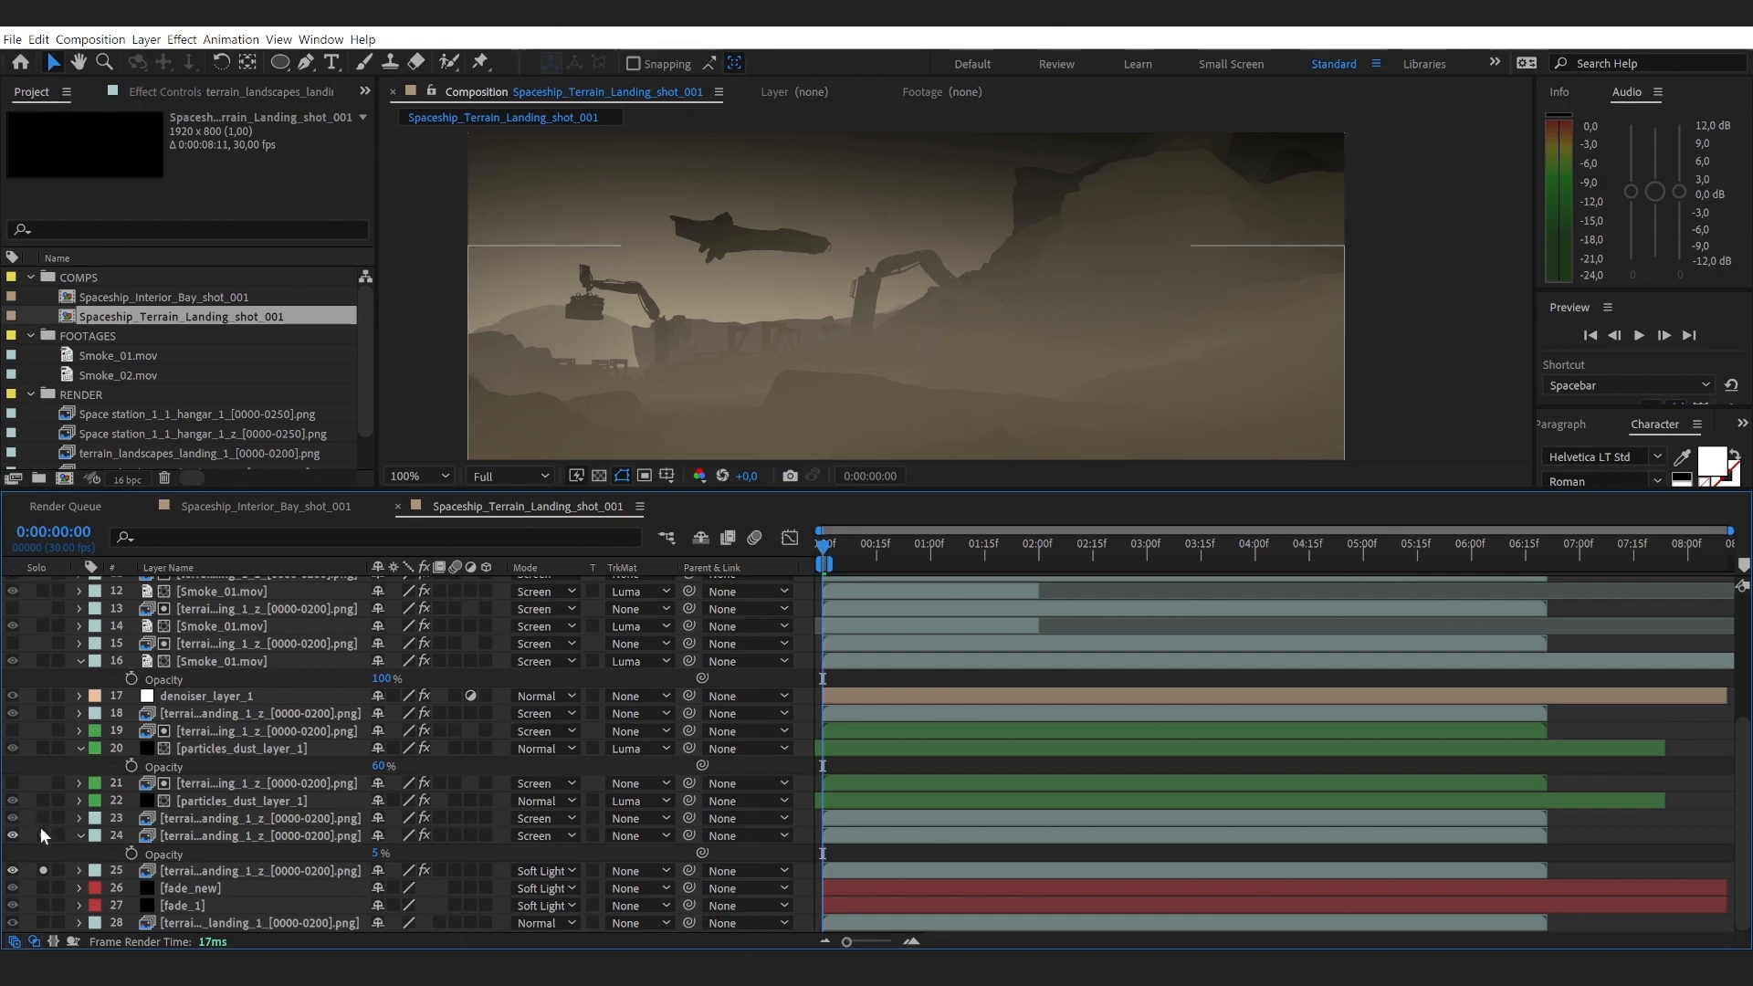
pyautogui.click(211, 872)
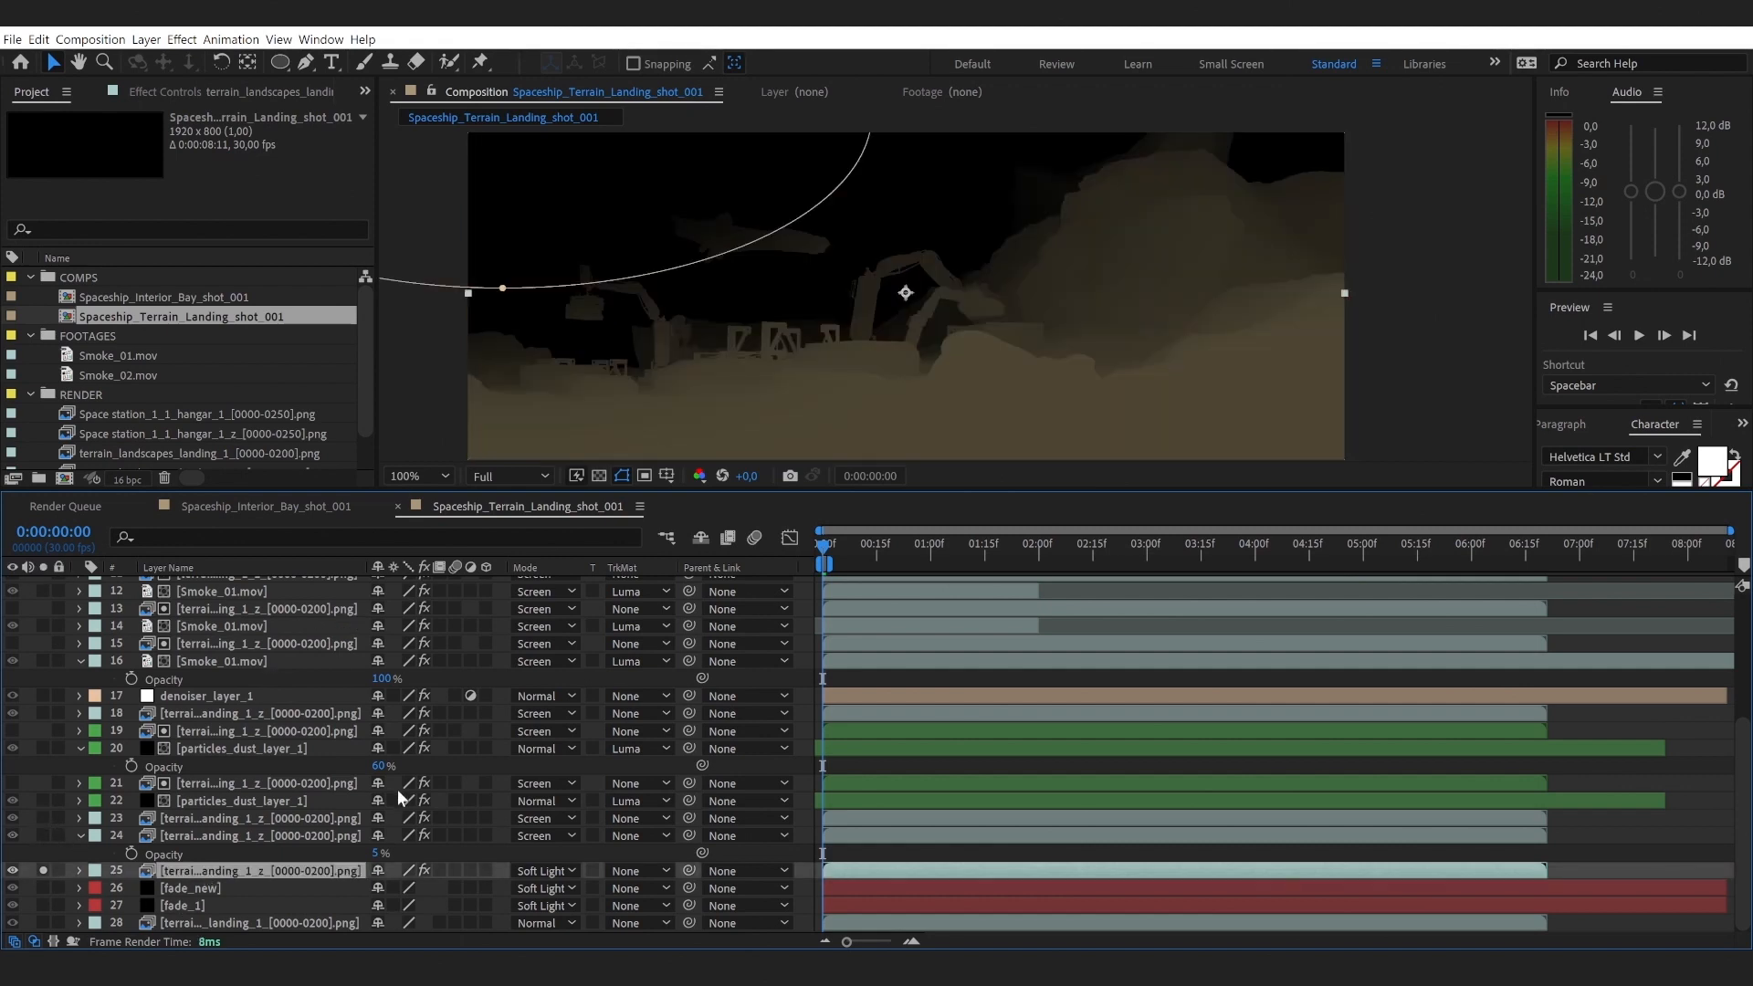
pyautogui.press('m')
pyautogui.click(420, 888)
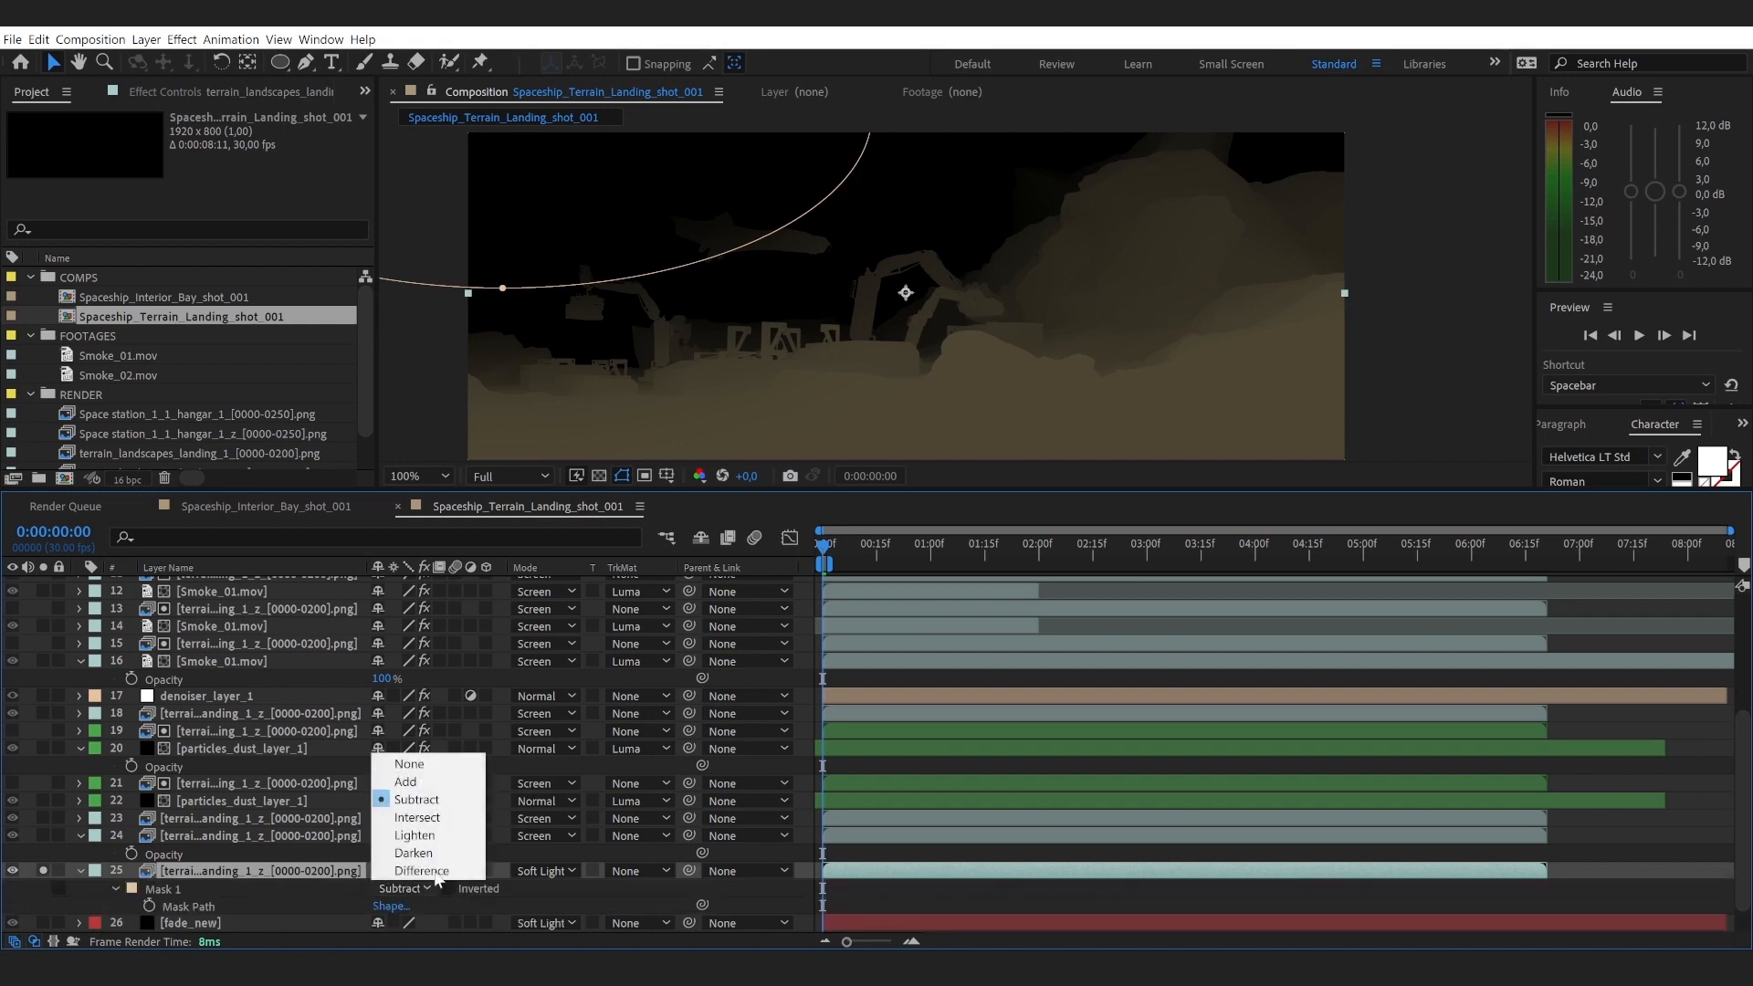
pyautogui.click(431, 766)
pyautogui.click(571, 897)
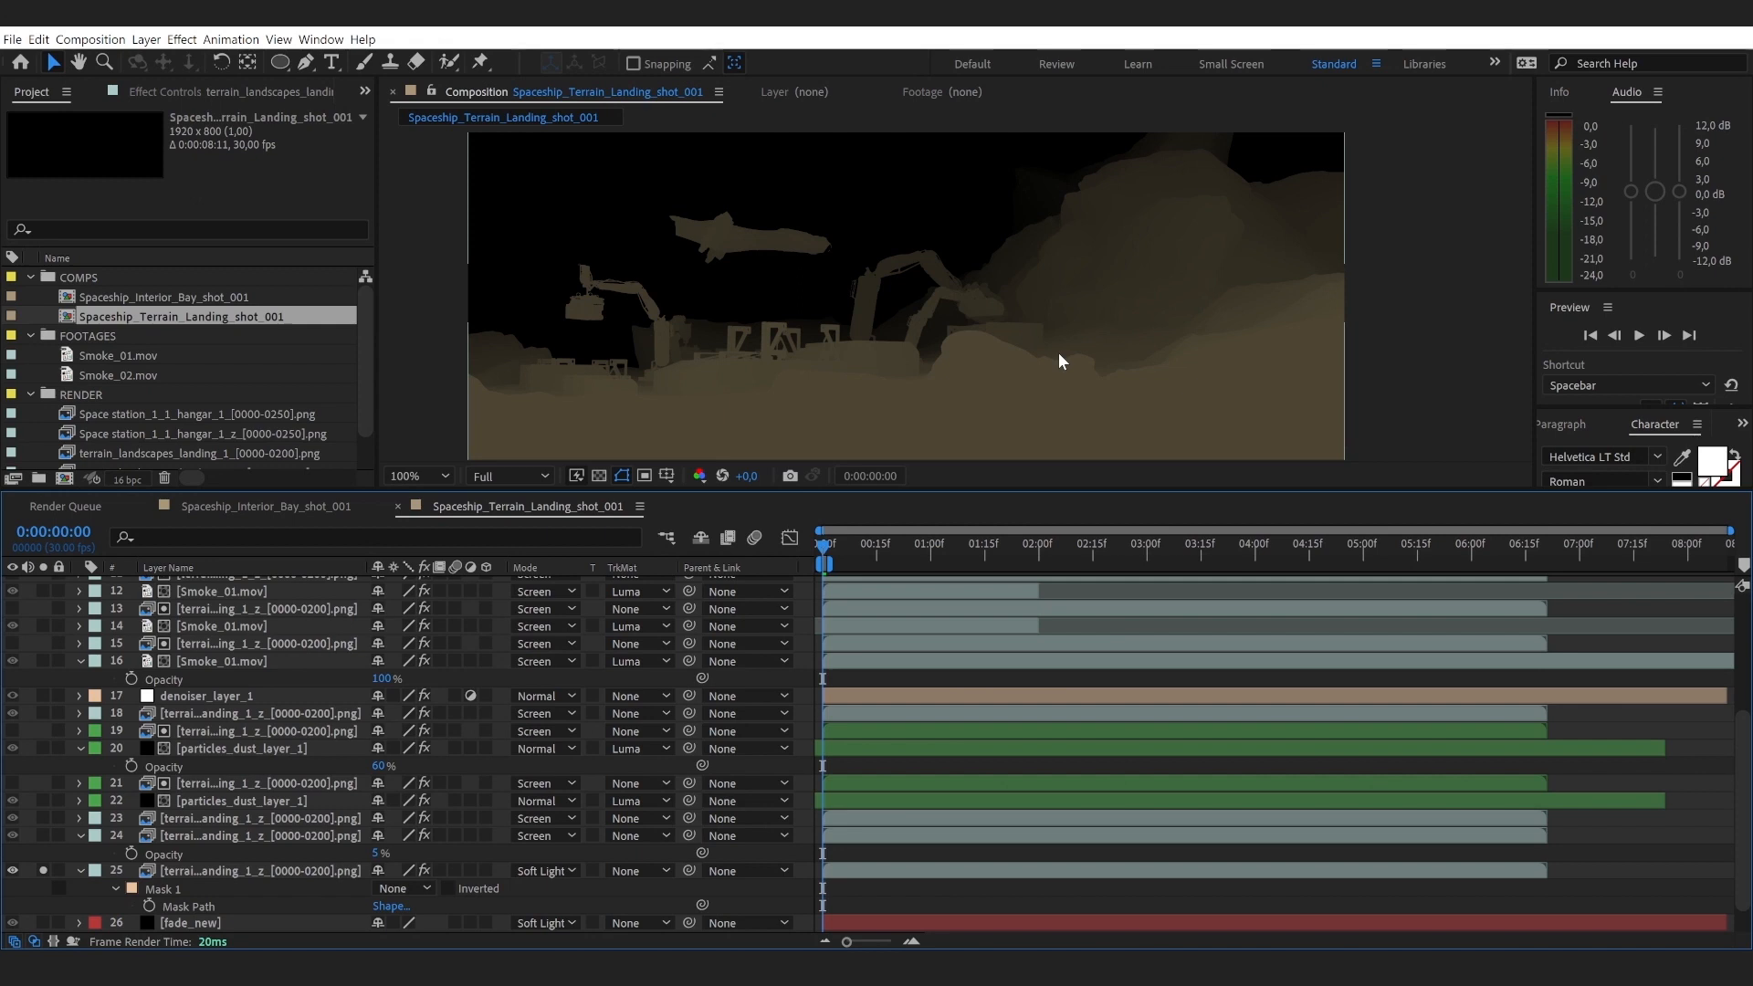
# Step: Solo the base render with z-pass layer 25 and toggle layer 25's solo to compare the image with and without it
pyautogui.scroll(-1, 292, 869)
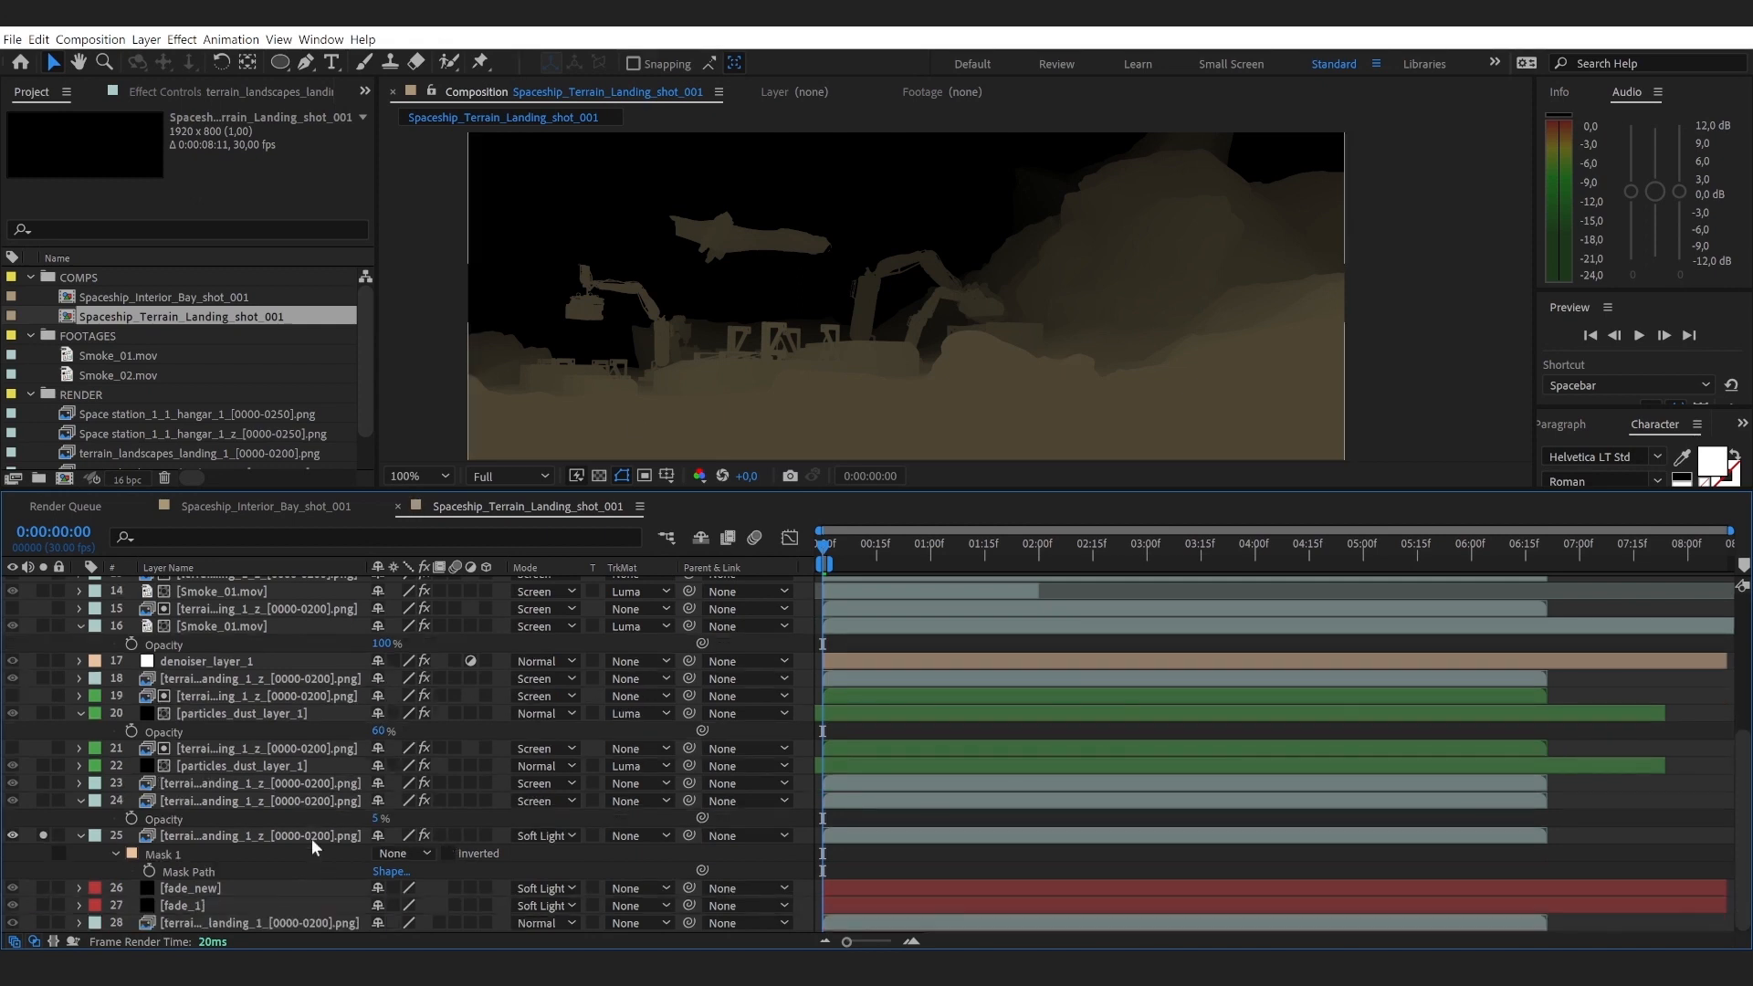
pyautogui.click(313, 836)
pyautogui.click(43, 923)
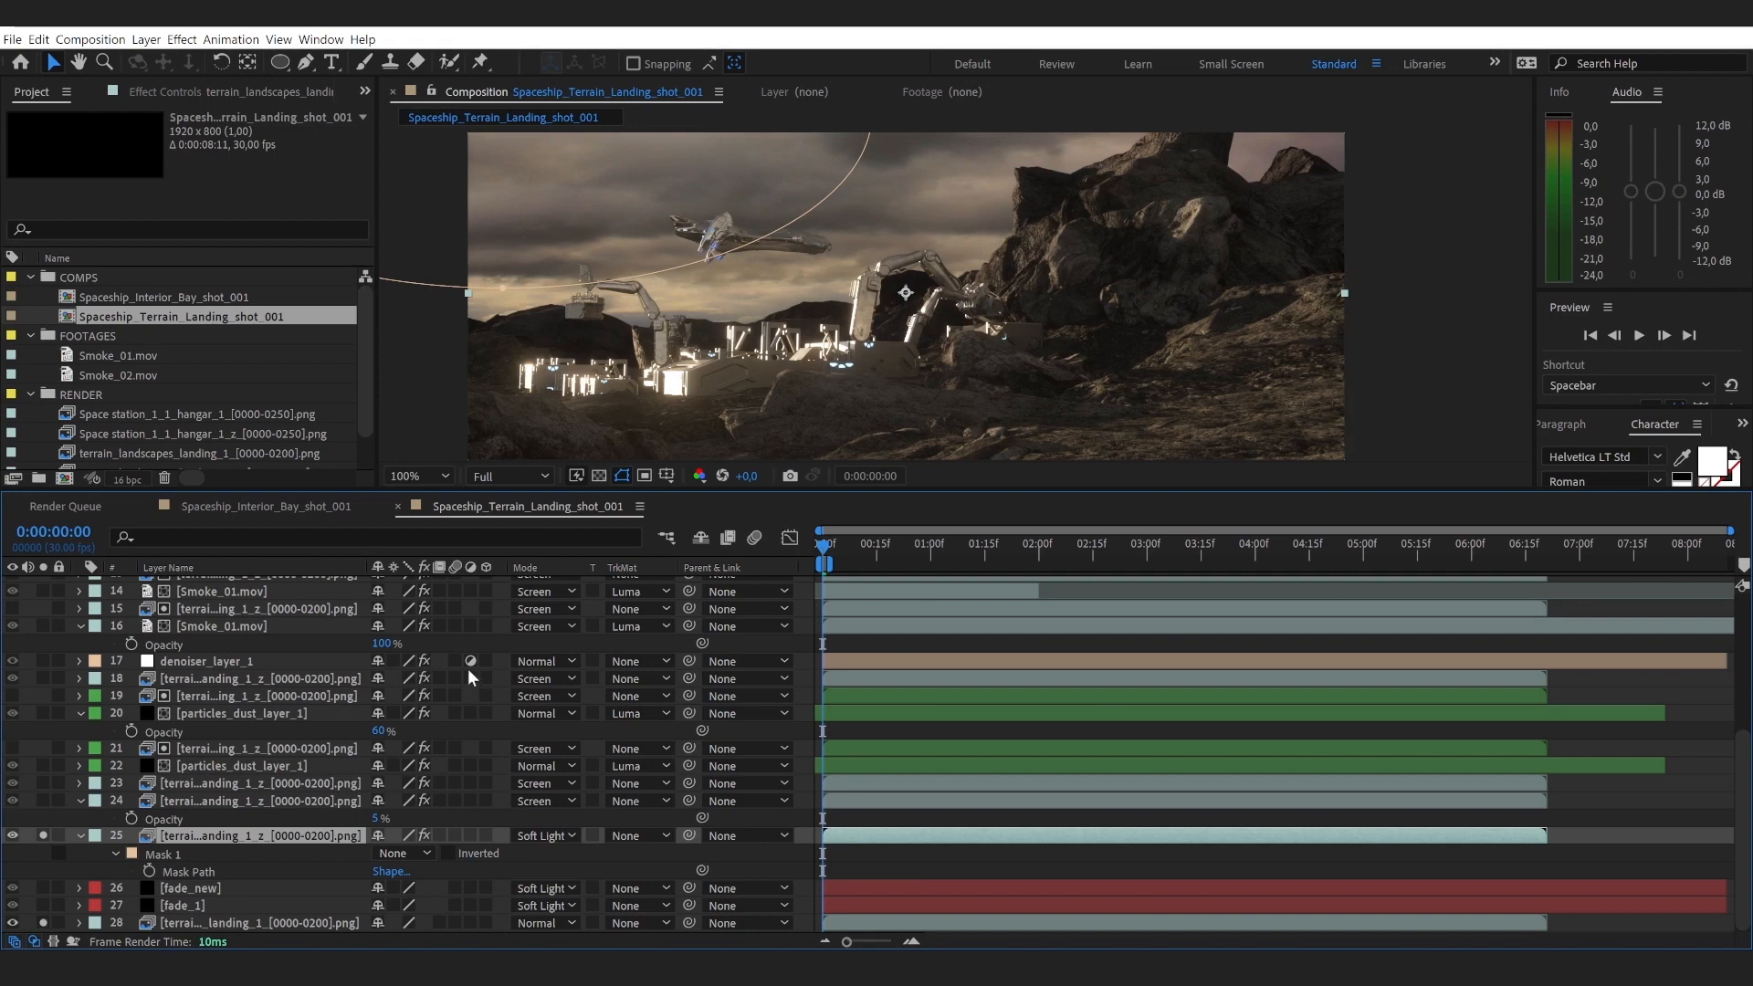
pyautogui.click(43, 836)
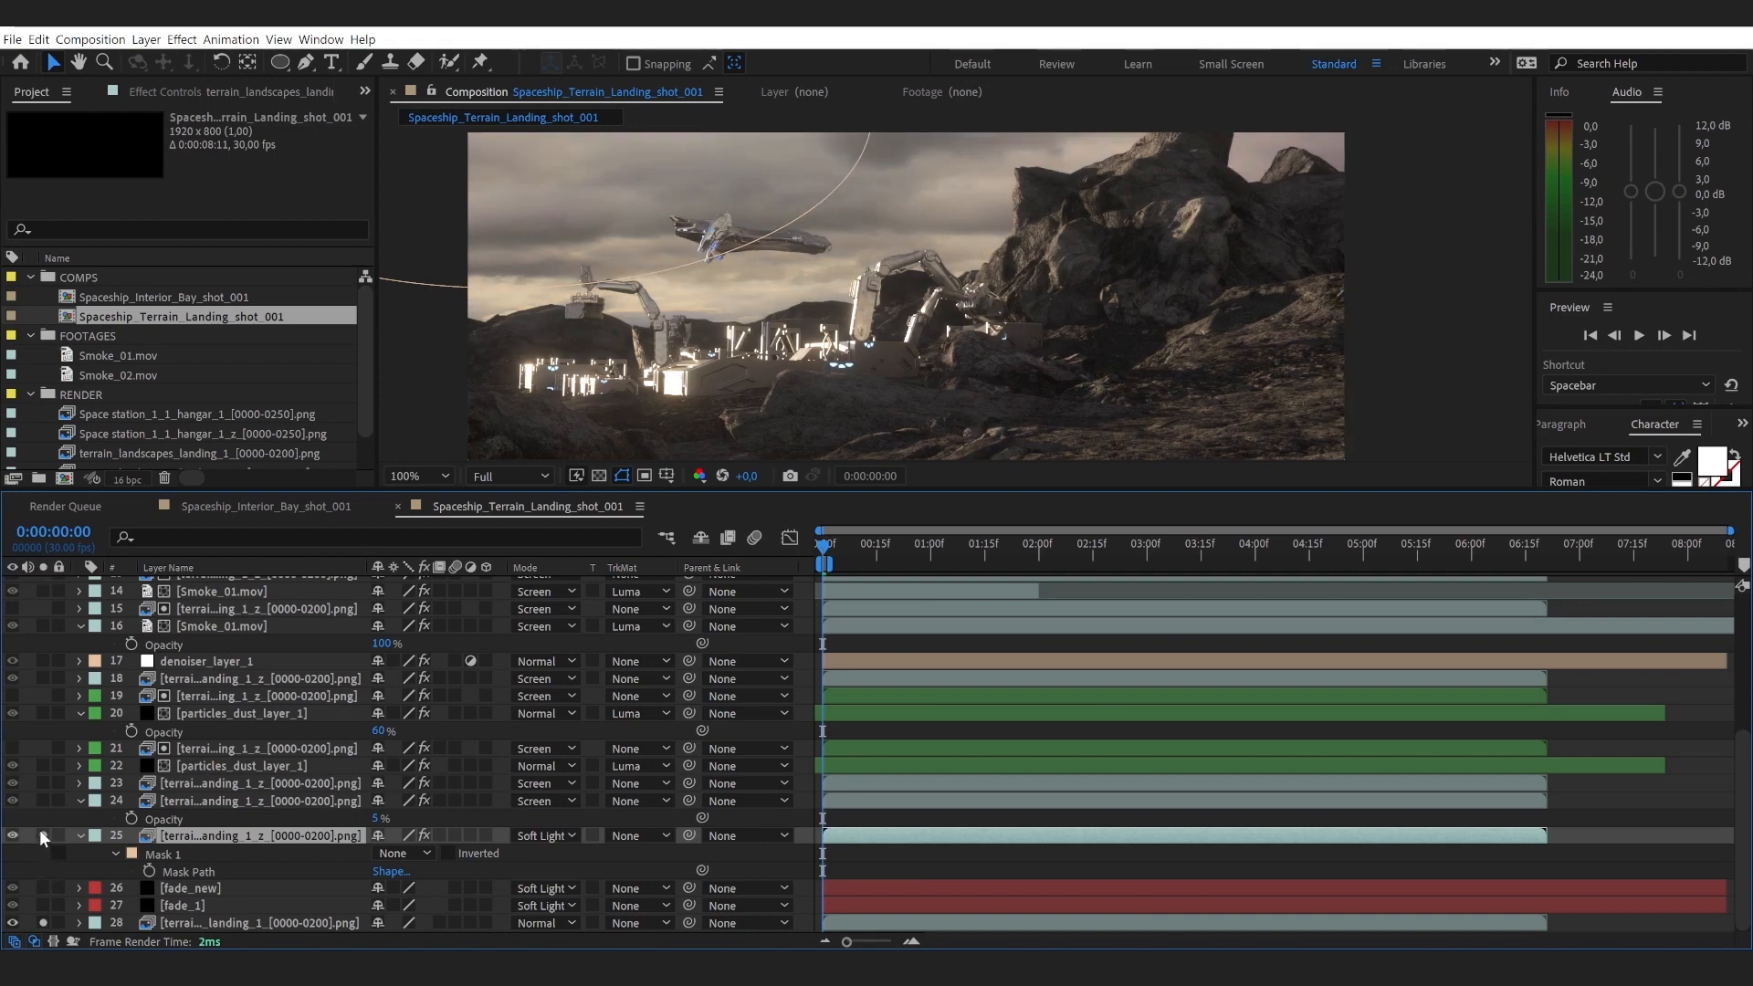
pyautogui.click(43, 835)
pyautogui.click(42, 835)
pyautogui.click(43, 836)
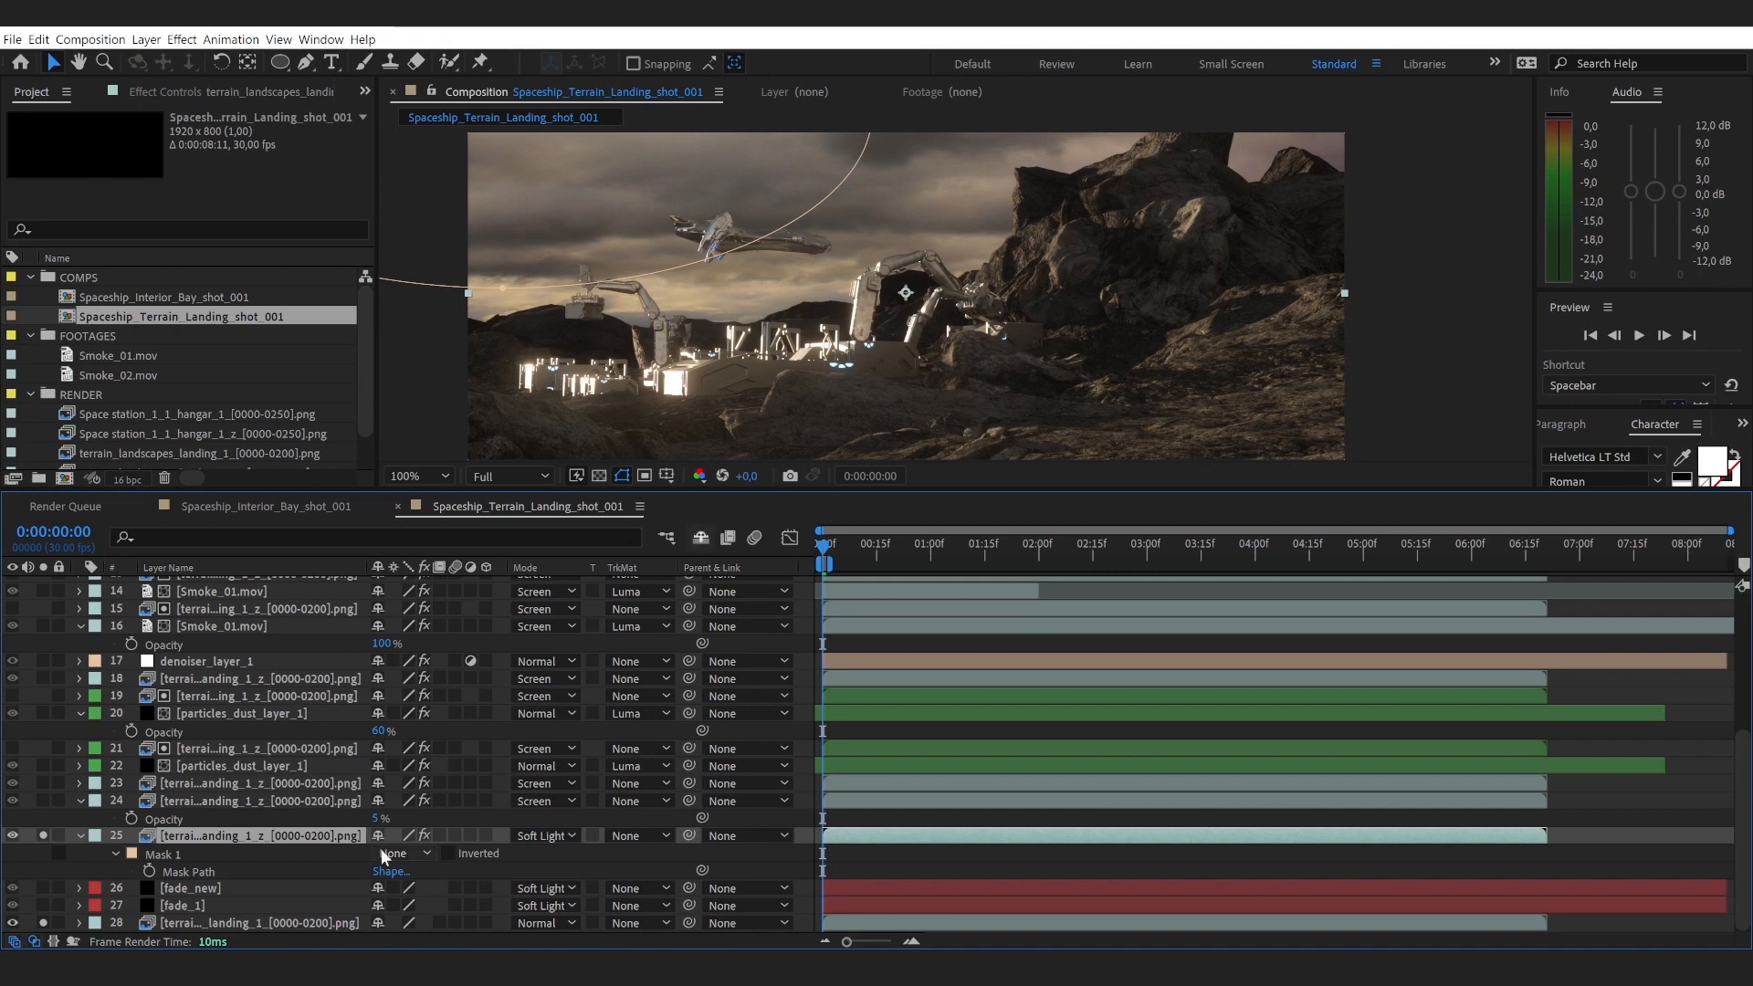
# Step: Focus the composition view on the robotic arms at 200% and solo z-pass layers 24 and 23 over the base render
pyautogui.click(336, 803)
pyautogui.press('.')
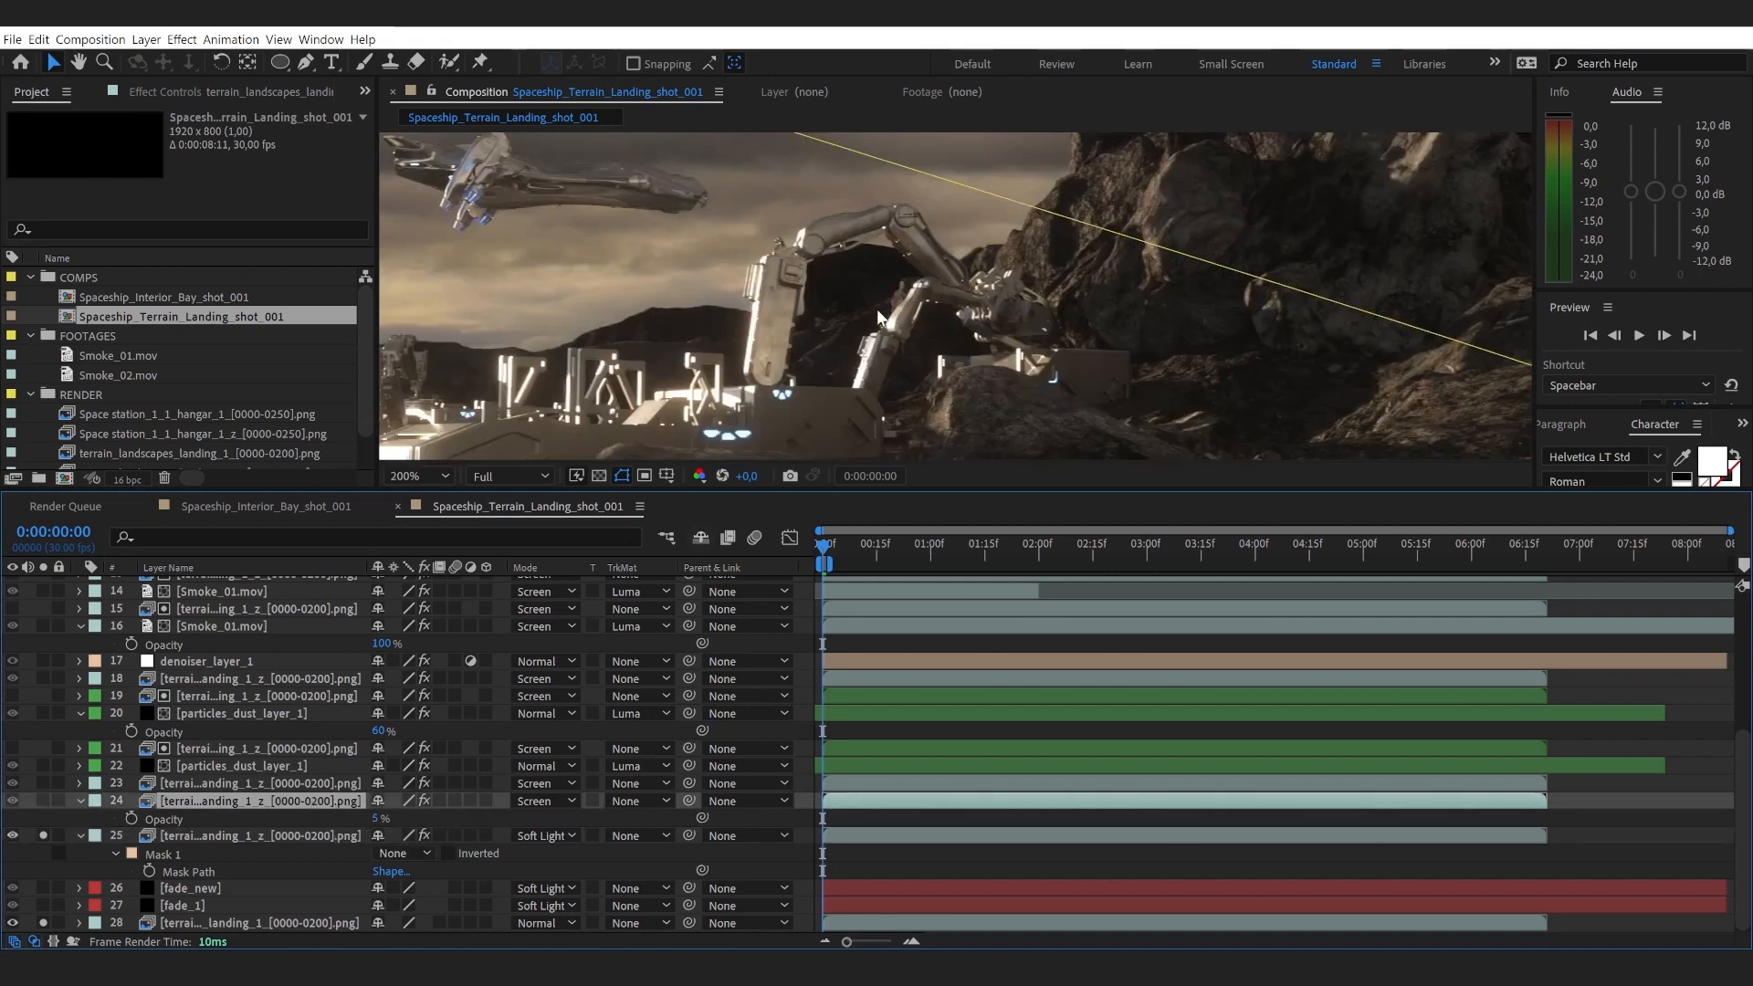
pyautogui.press('h')
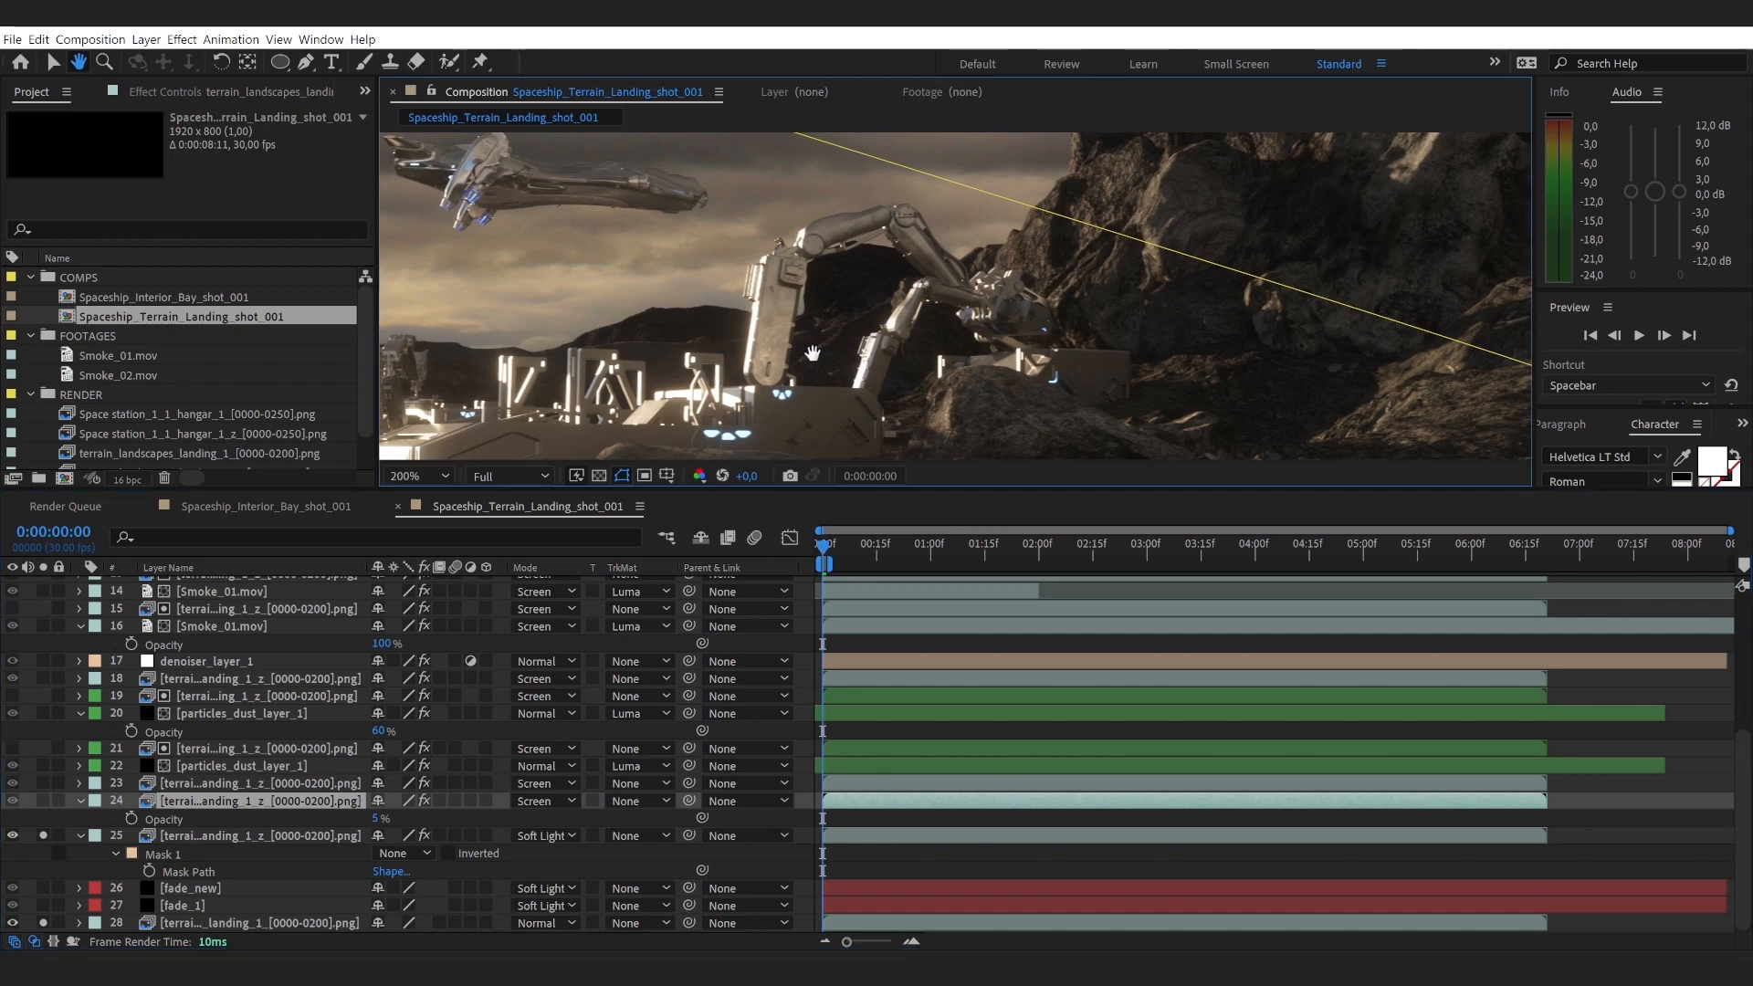
pyautogui.moveTo(422, 417); pyautogui.dragTo(842, 384)
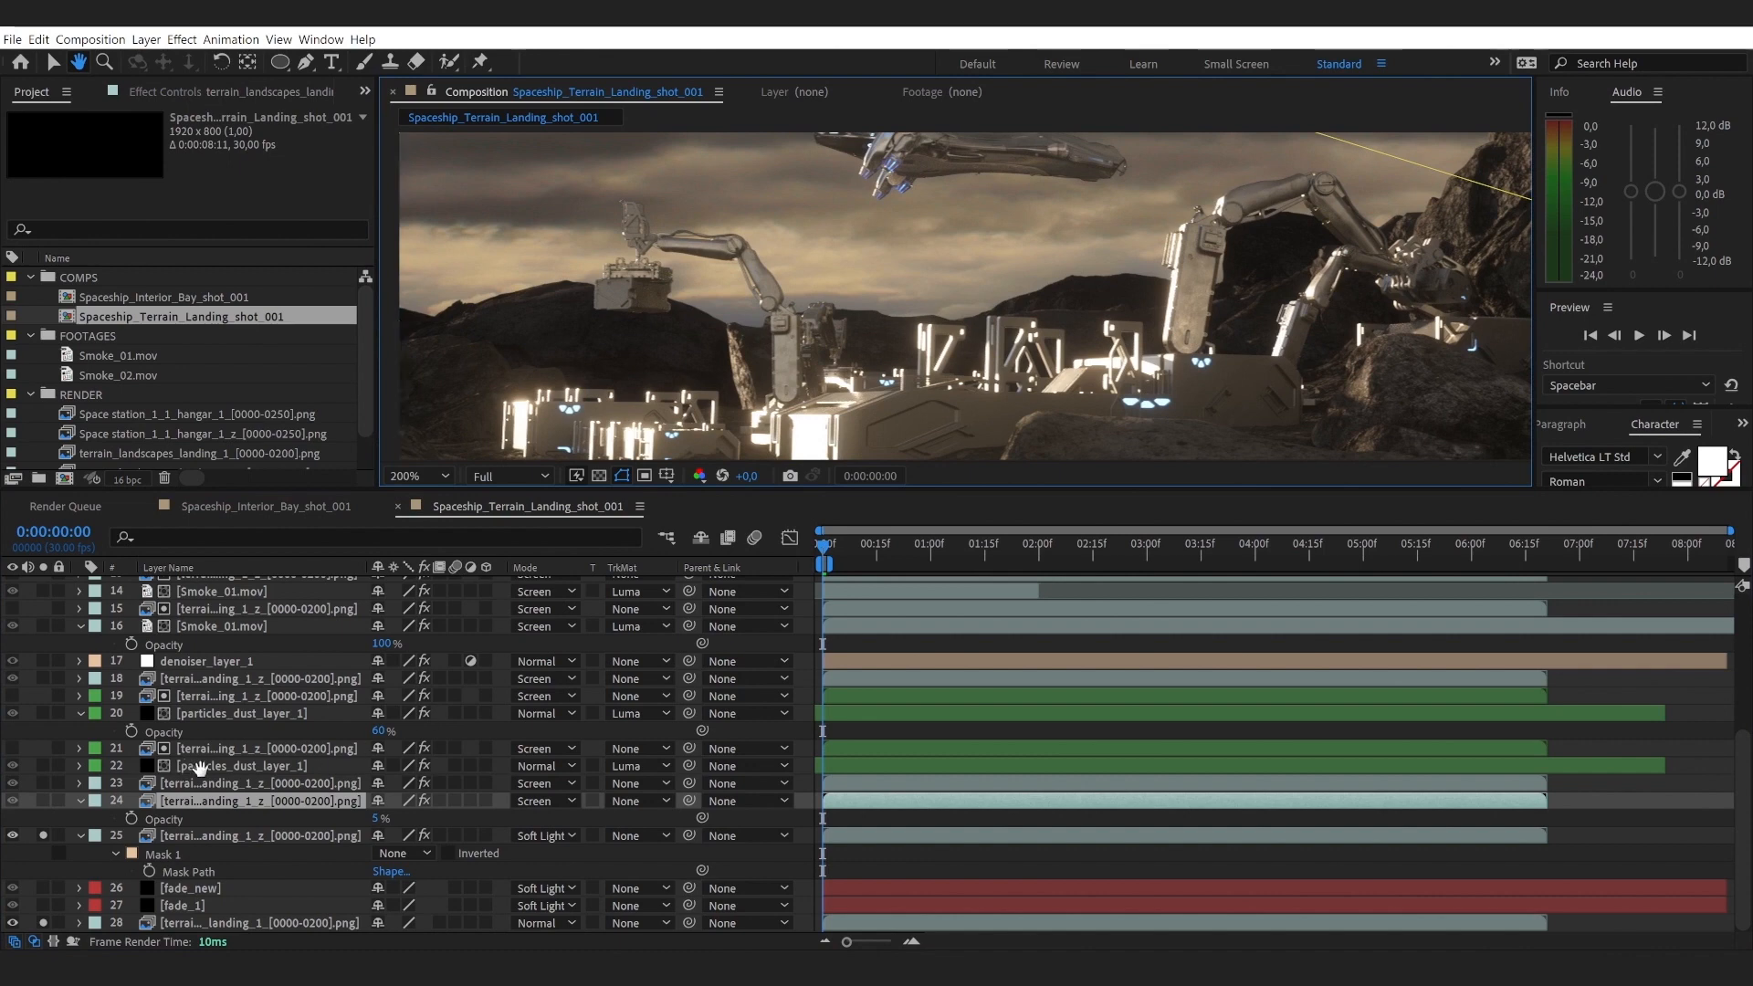
pyautogui.press('v')
pyautogui.click(43, 801)
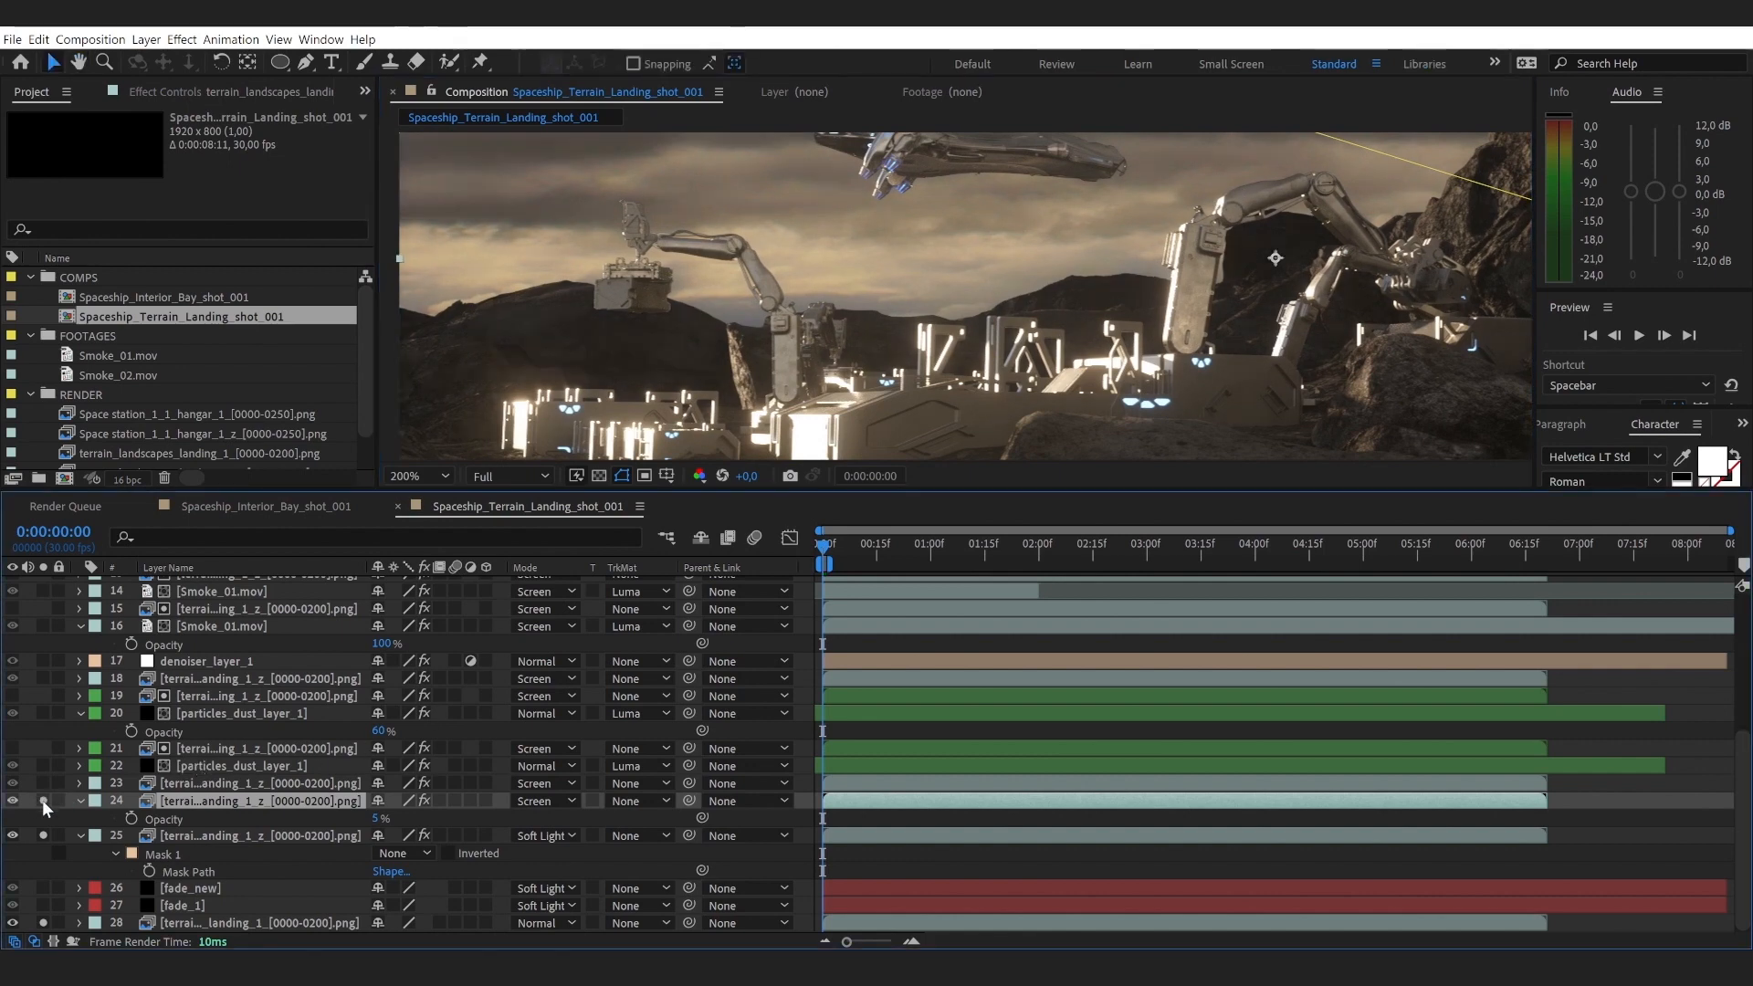
pyautogui.click(43, 783)
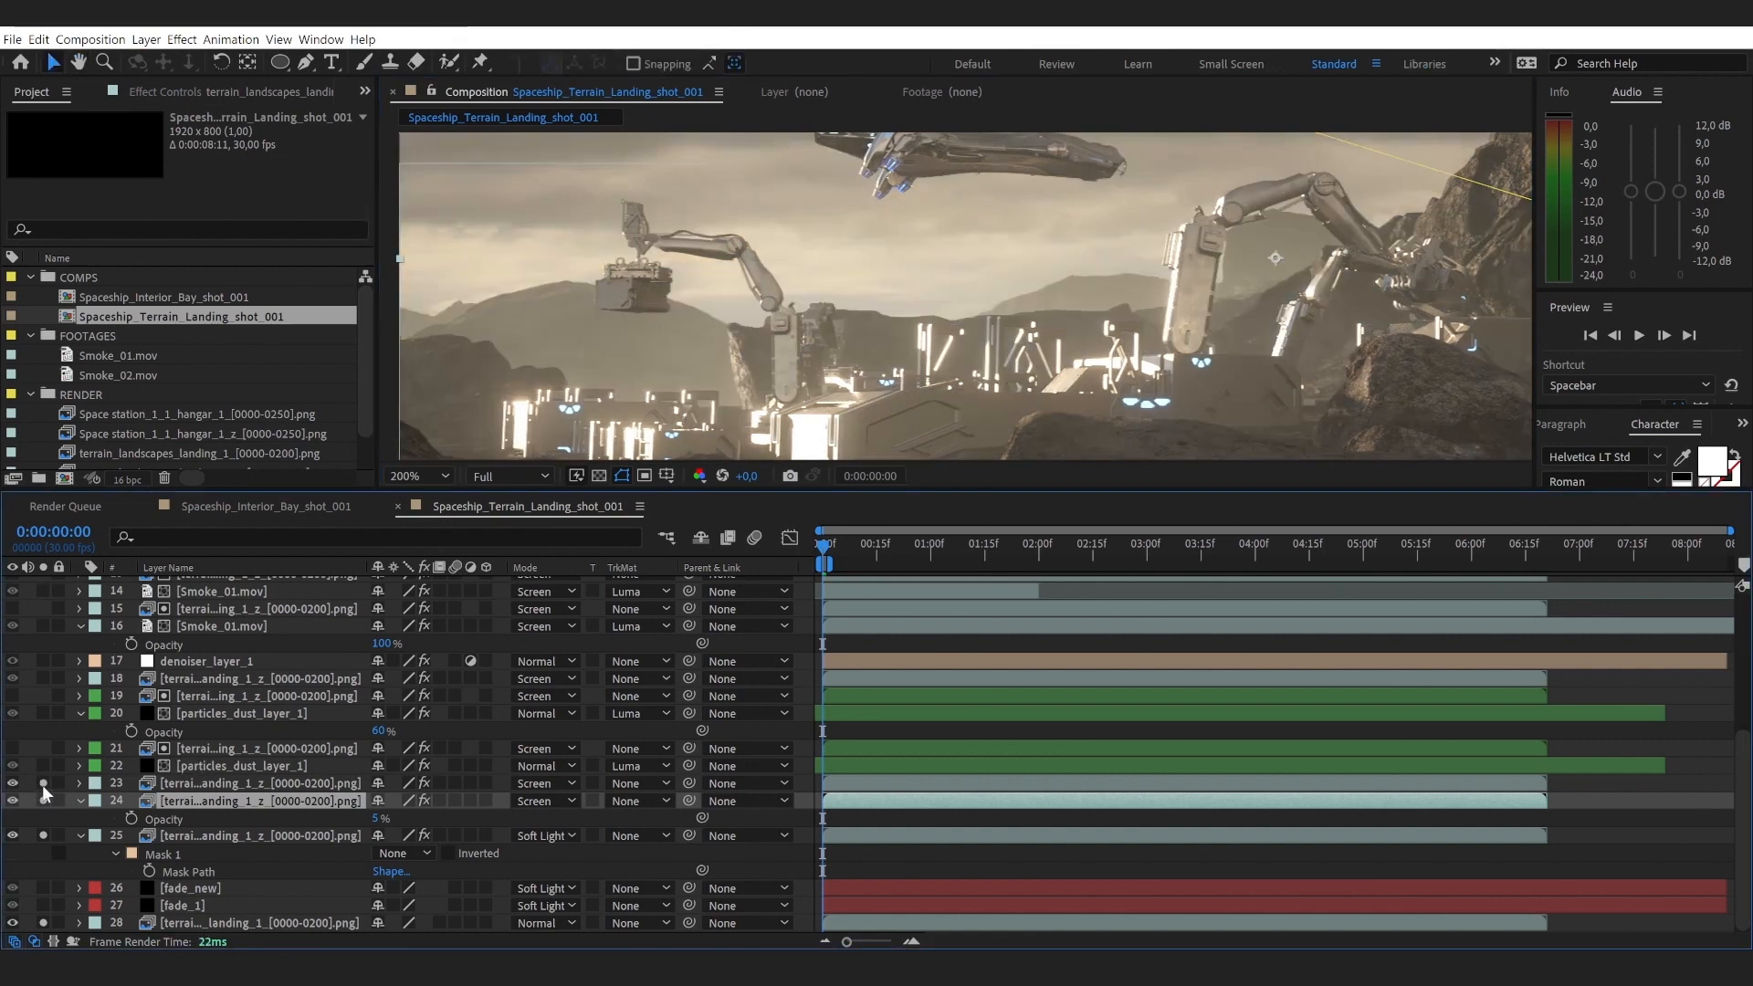
# Step: Select z-pass layer 23 and examine the haze around the robotic arms in the enlarged composition view
pyautogui.click(197, 787)
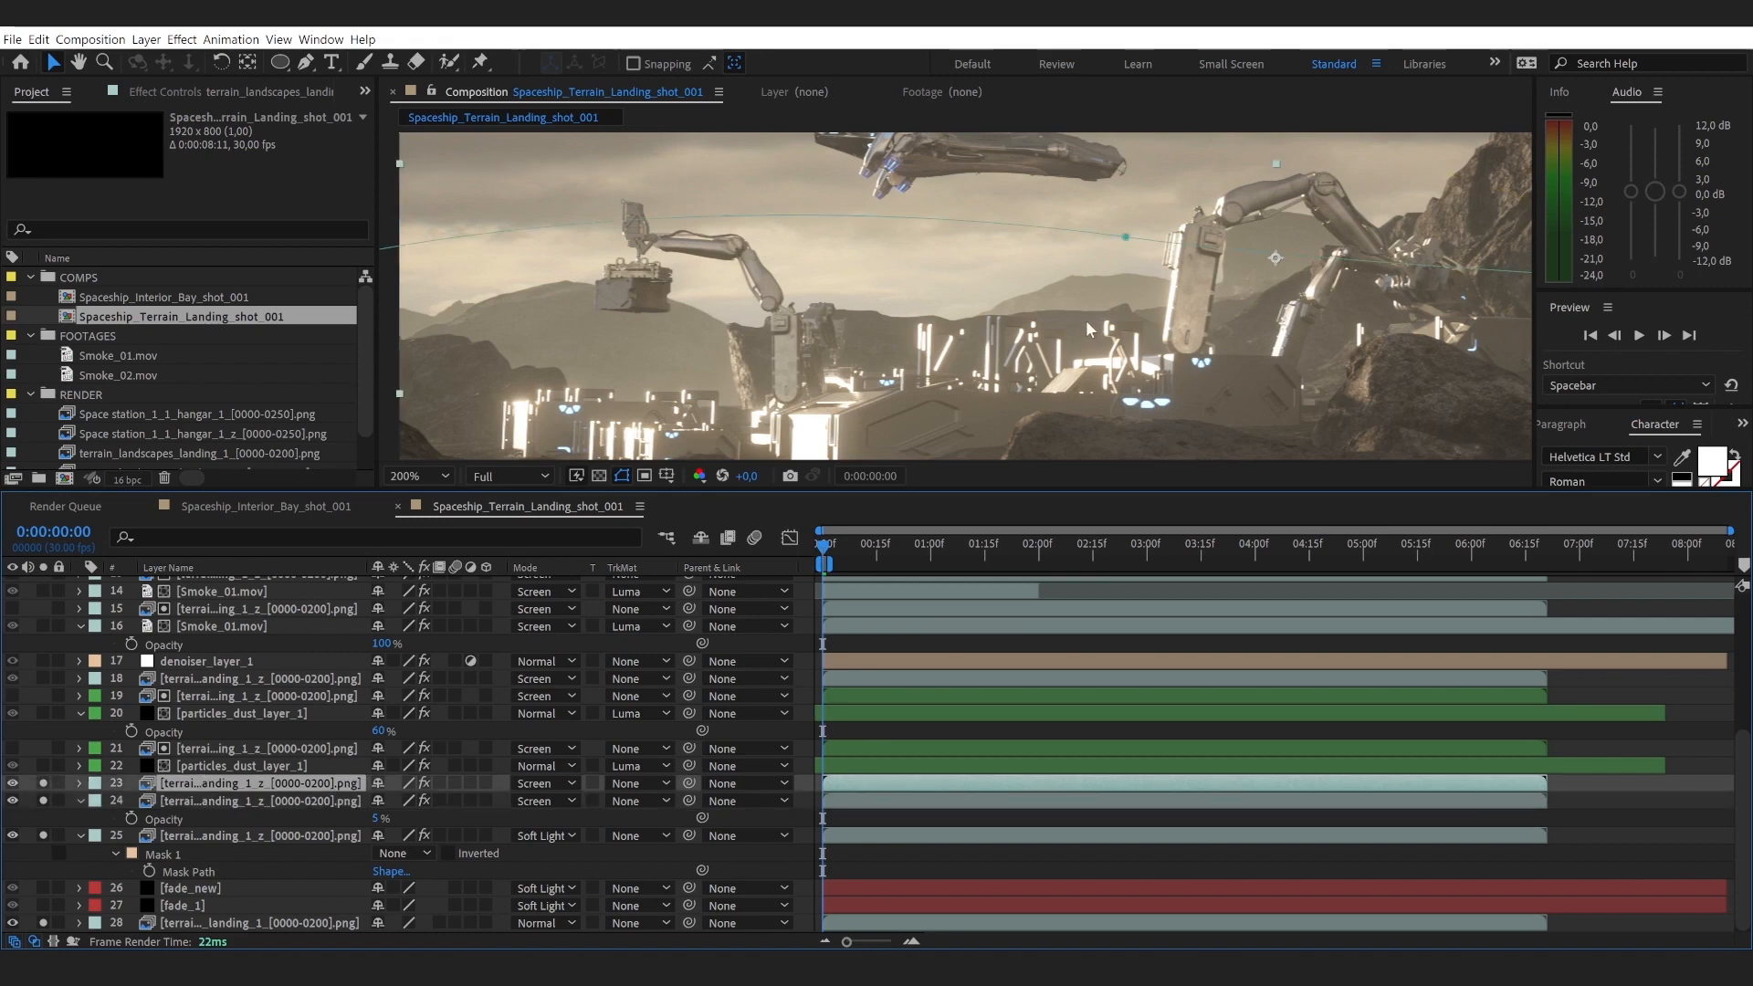
pyautogui.press('`')
pyautogui.press('h')
pyautogui.moveTo(1049, 561); pyautogui.dragTo(791, 556)
pyautogui.press('v')
pyautogui.press('`')
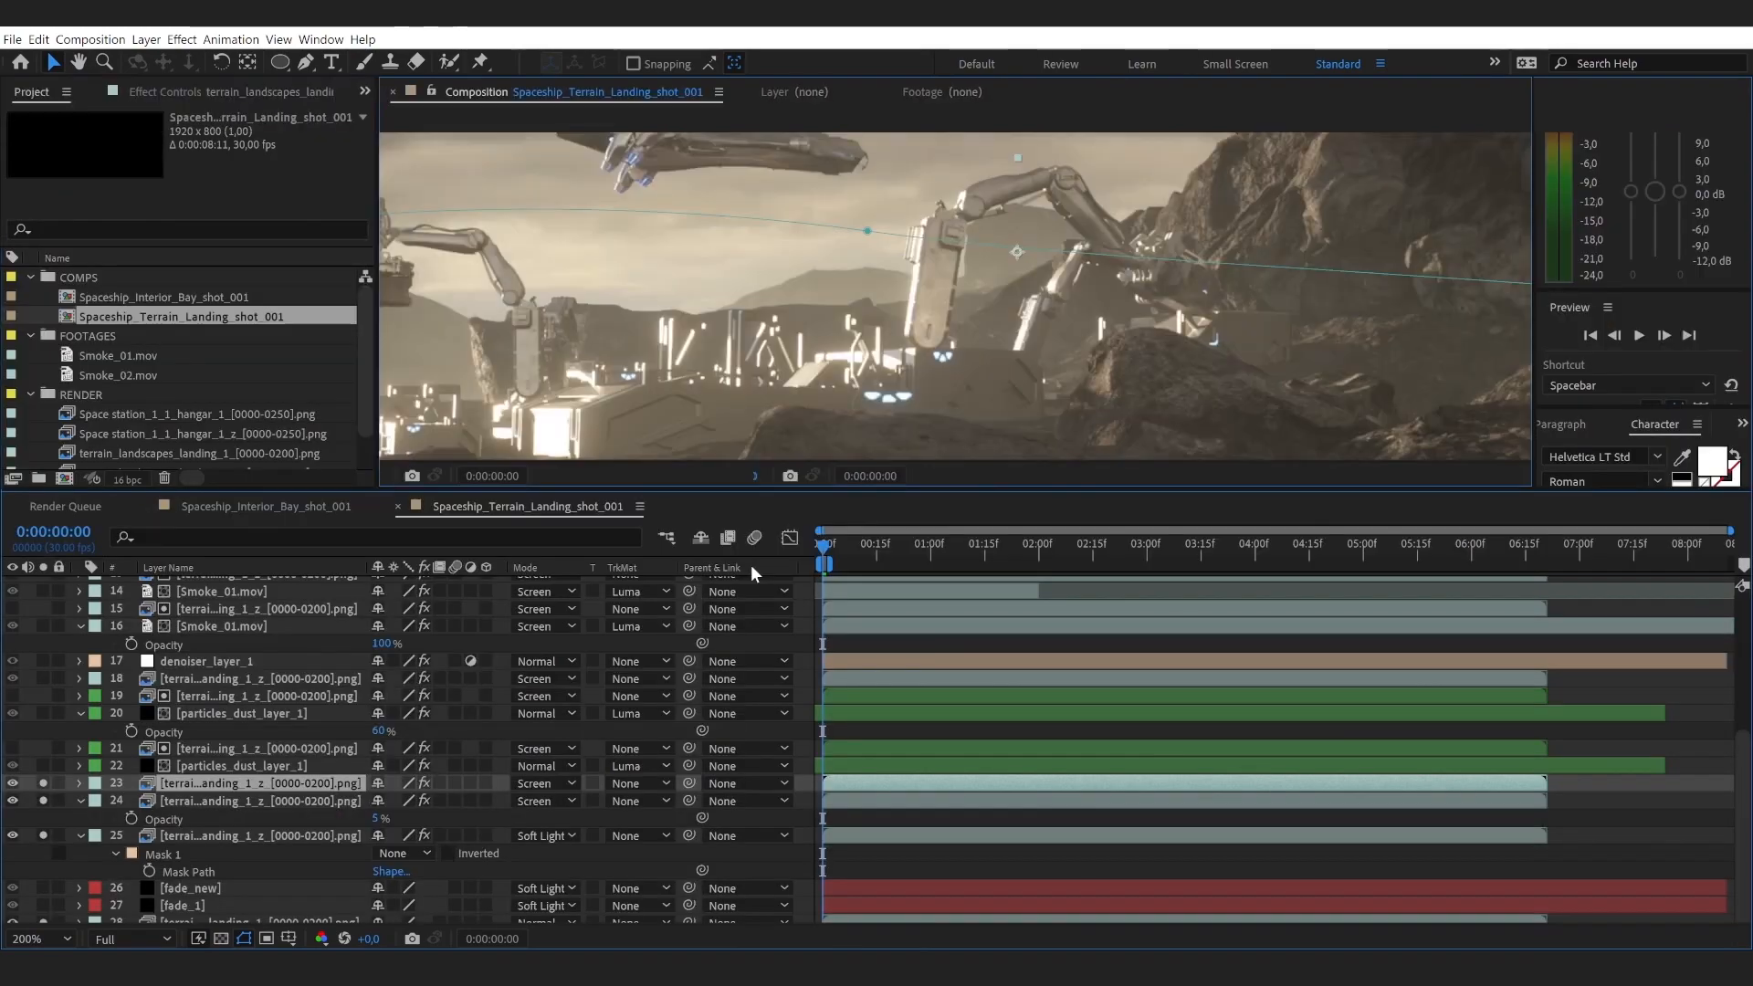
# Step: Unsolo z-pass layers 24 and 25 and the base render to view layer 23 alone with its whole mask outline
pyautogui.moveTo(43, 801); pyautogui.dragTo(42, 848)
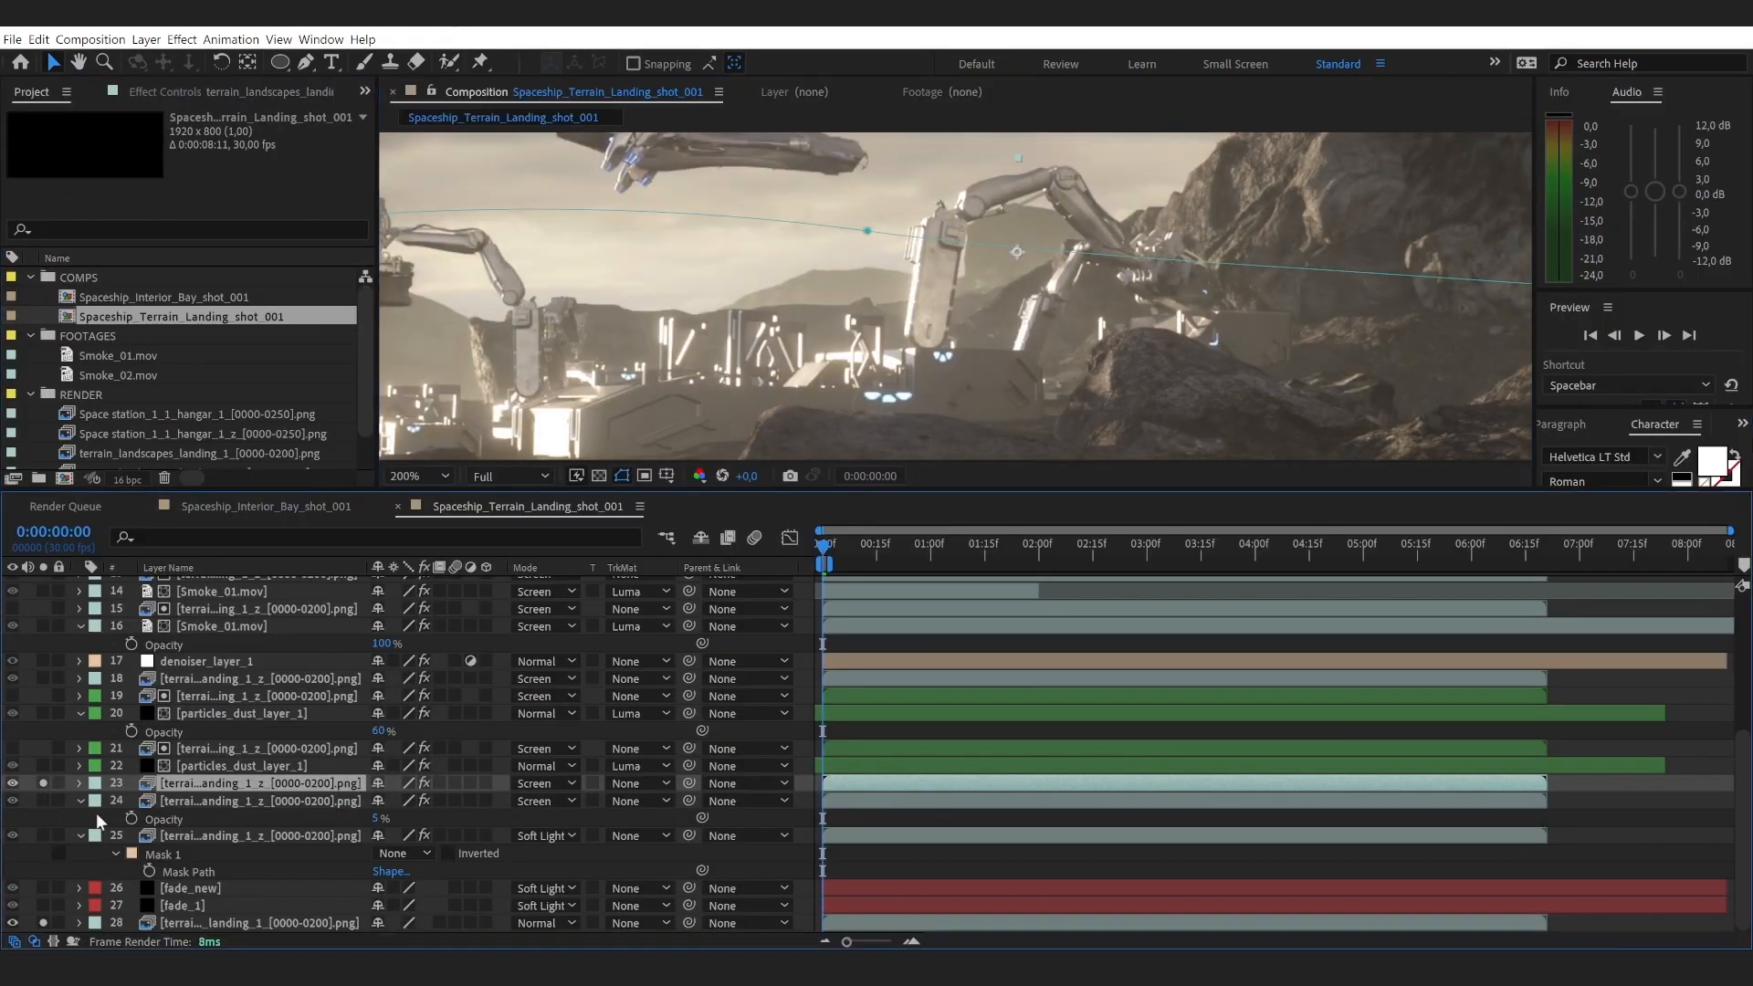
pyautogui.click(43, 922)
pyautogui.press('`')
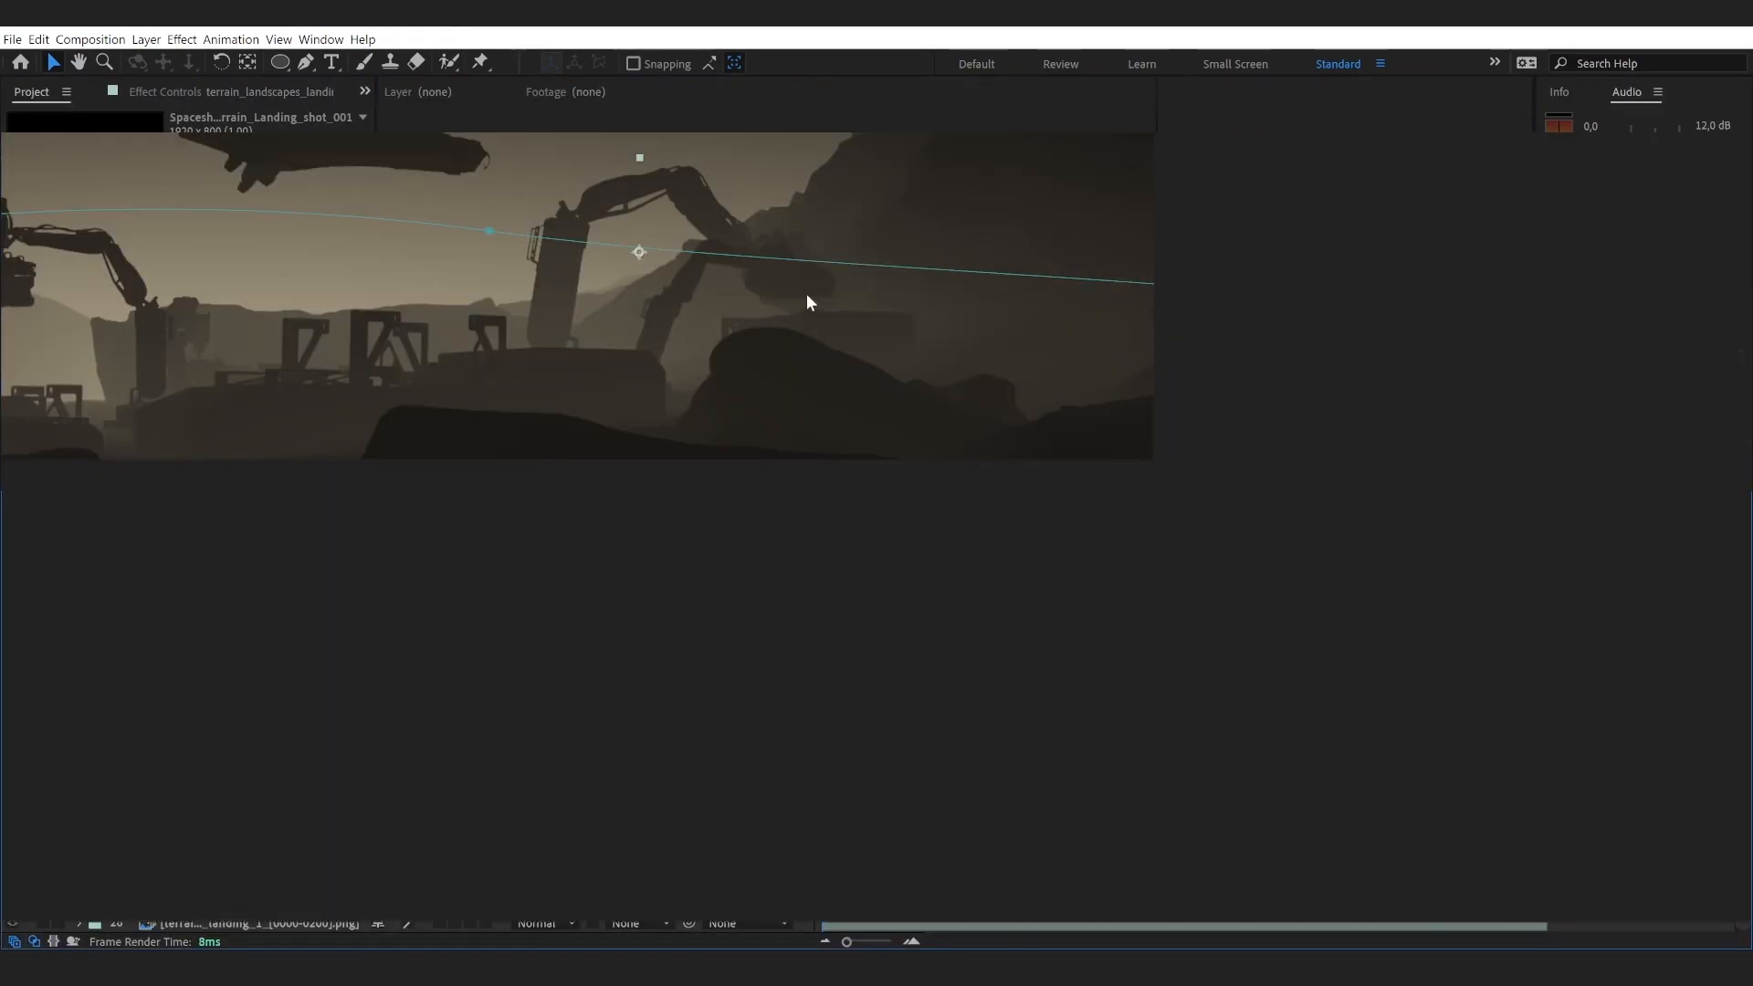
pyautogui.scroll(-1, 835, 408)
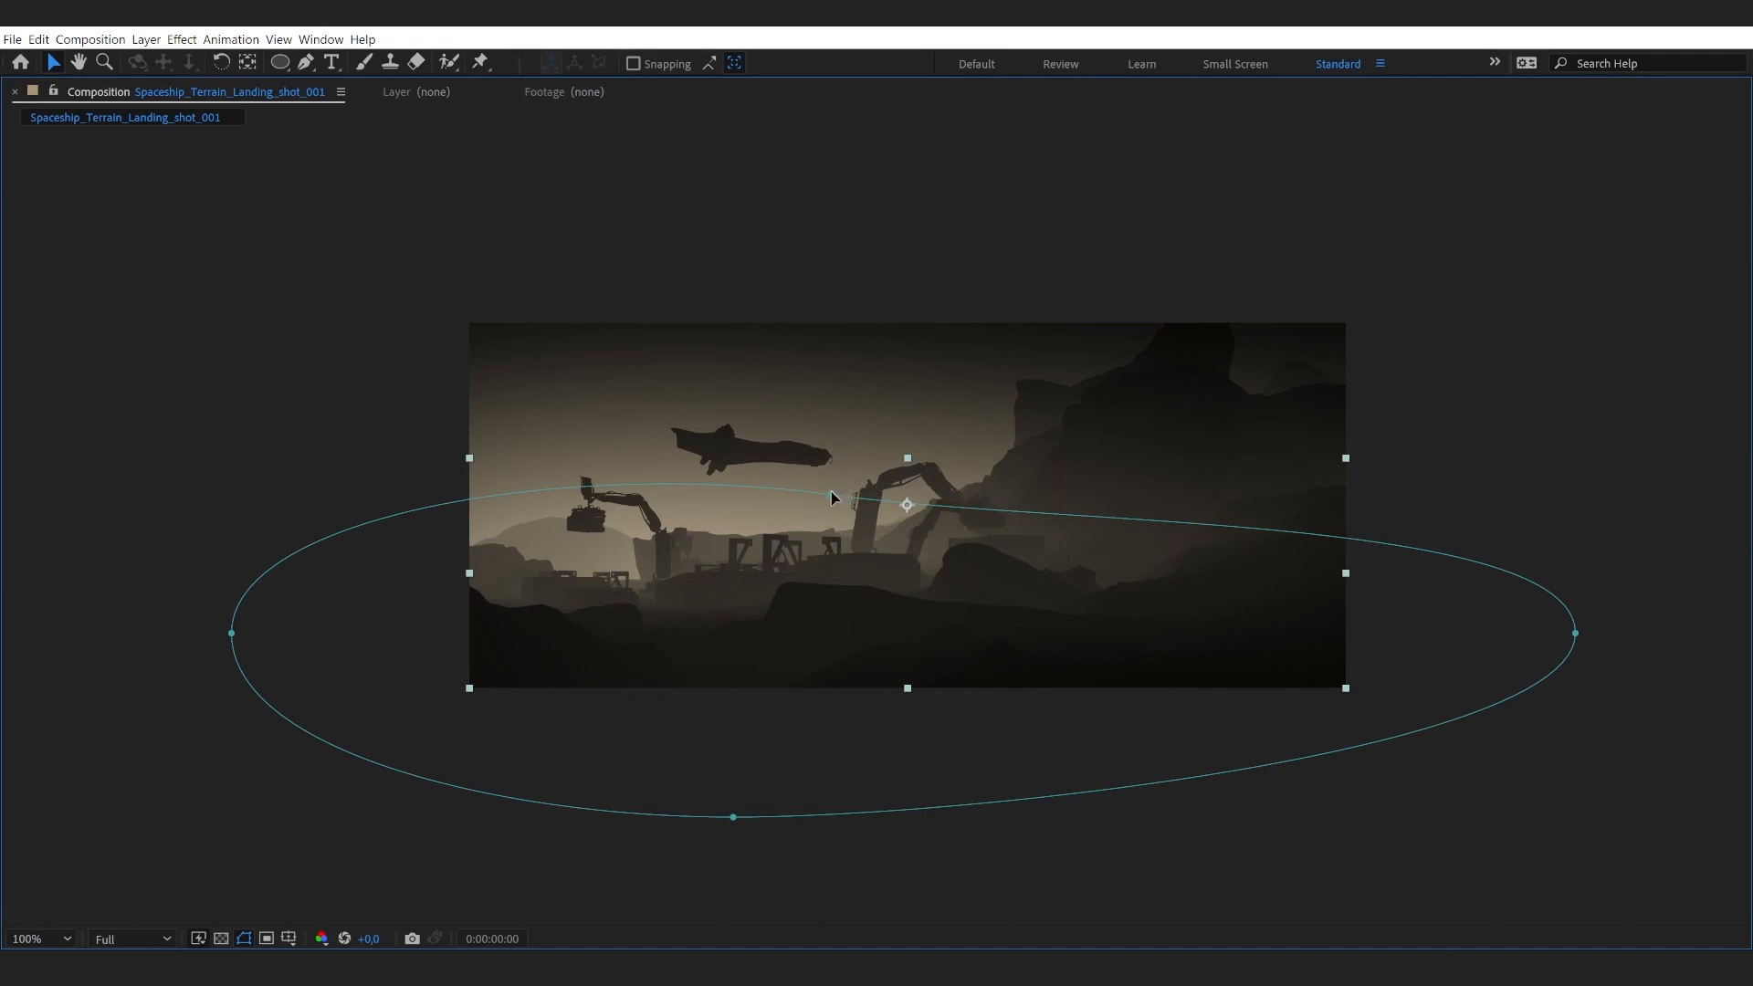
# Step: Stretch the top point of layer 23's mask far above the frame and bring it back down to the horizon
pyautogui.moveTo(831, 497); pyautogui.dragTo(860, 73)
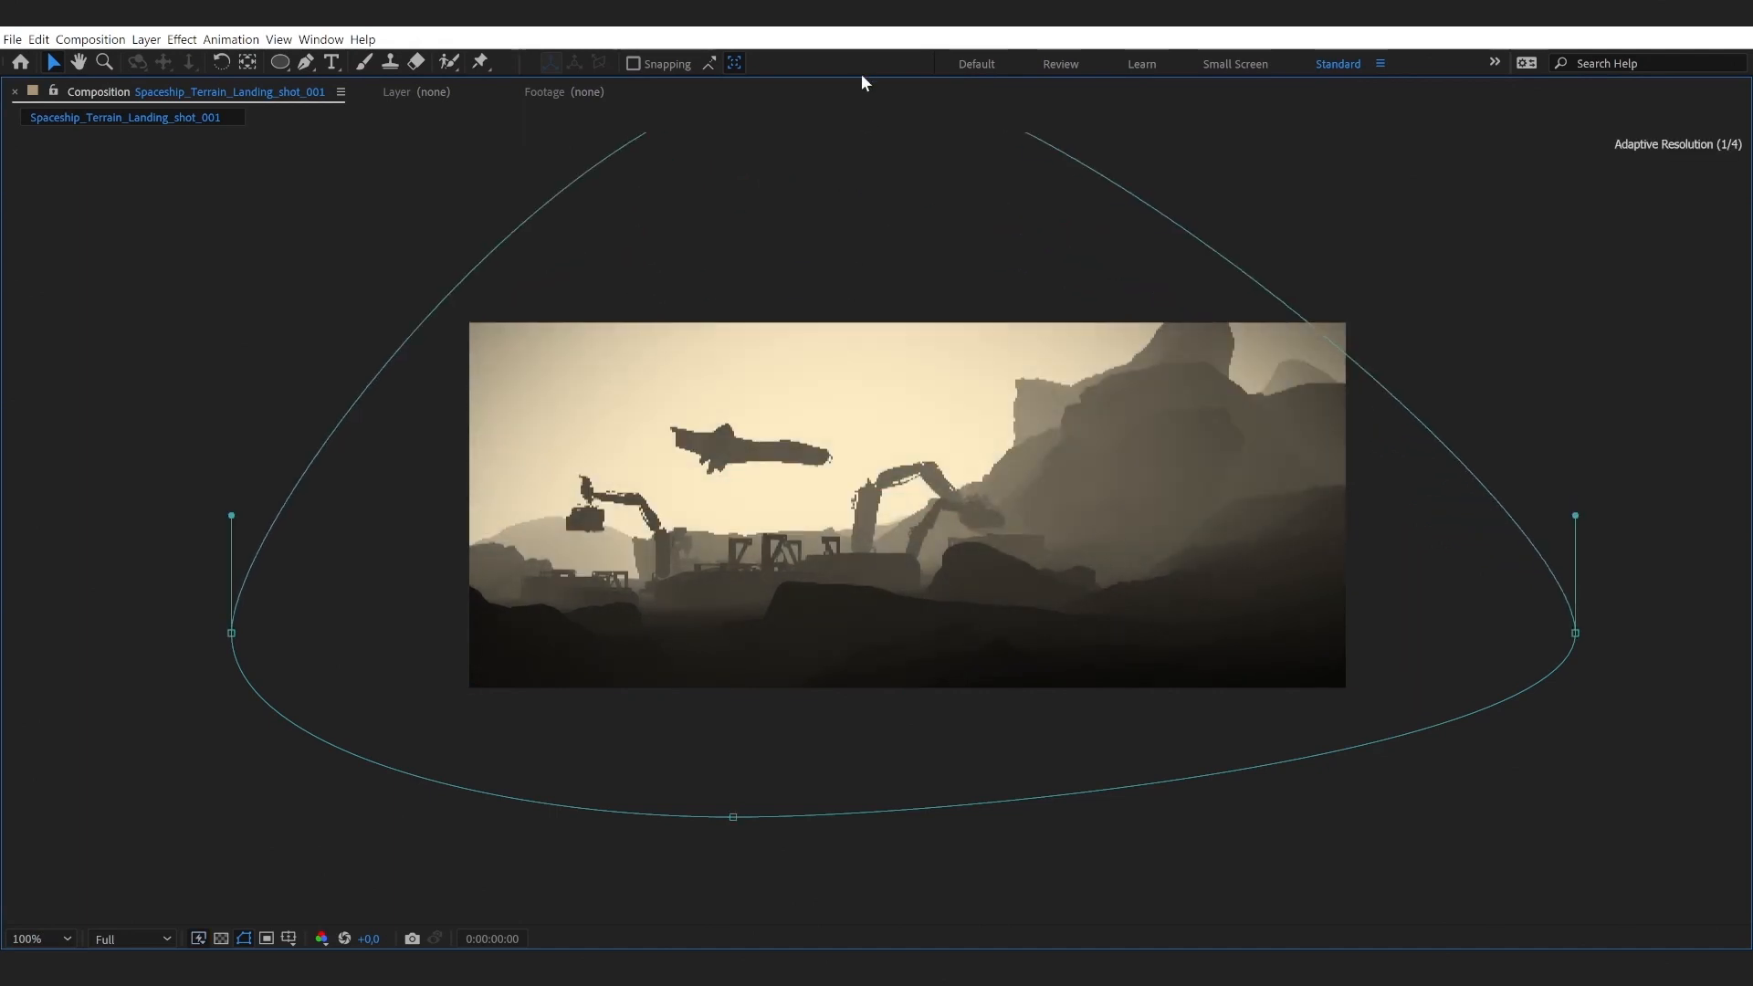
pyautogui.press(',')
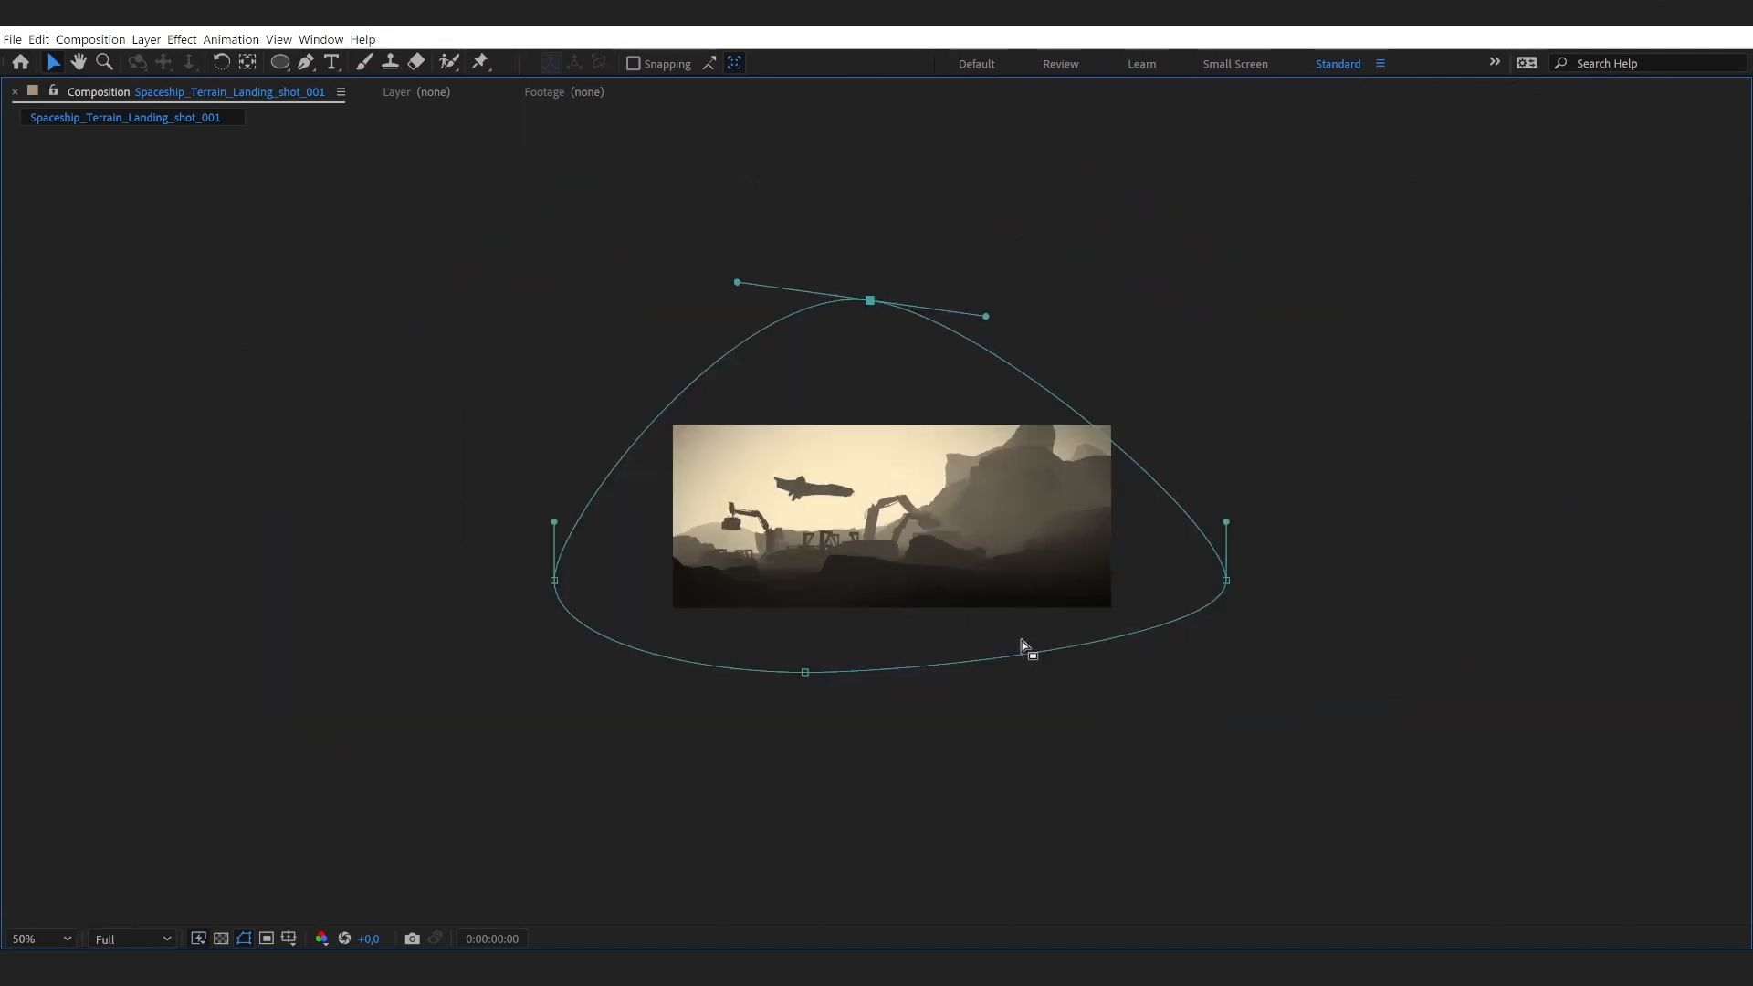
pyautogui.moveTo(872, 301); pyautogui.dragTo(845, 511)
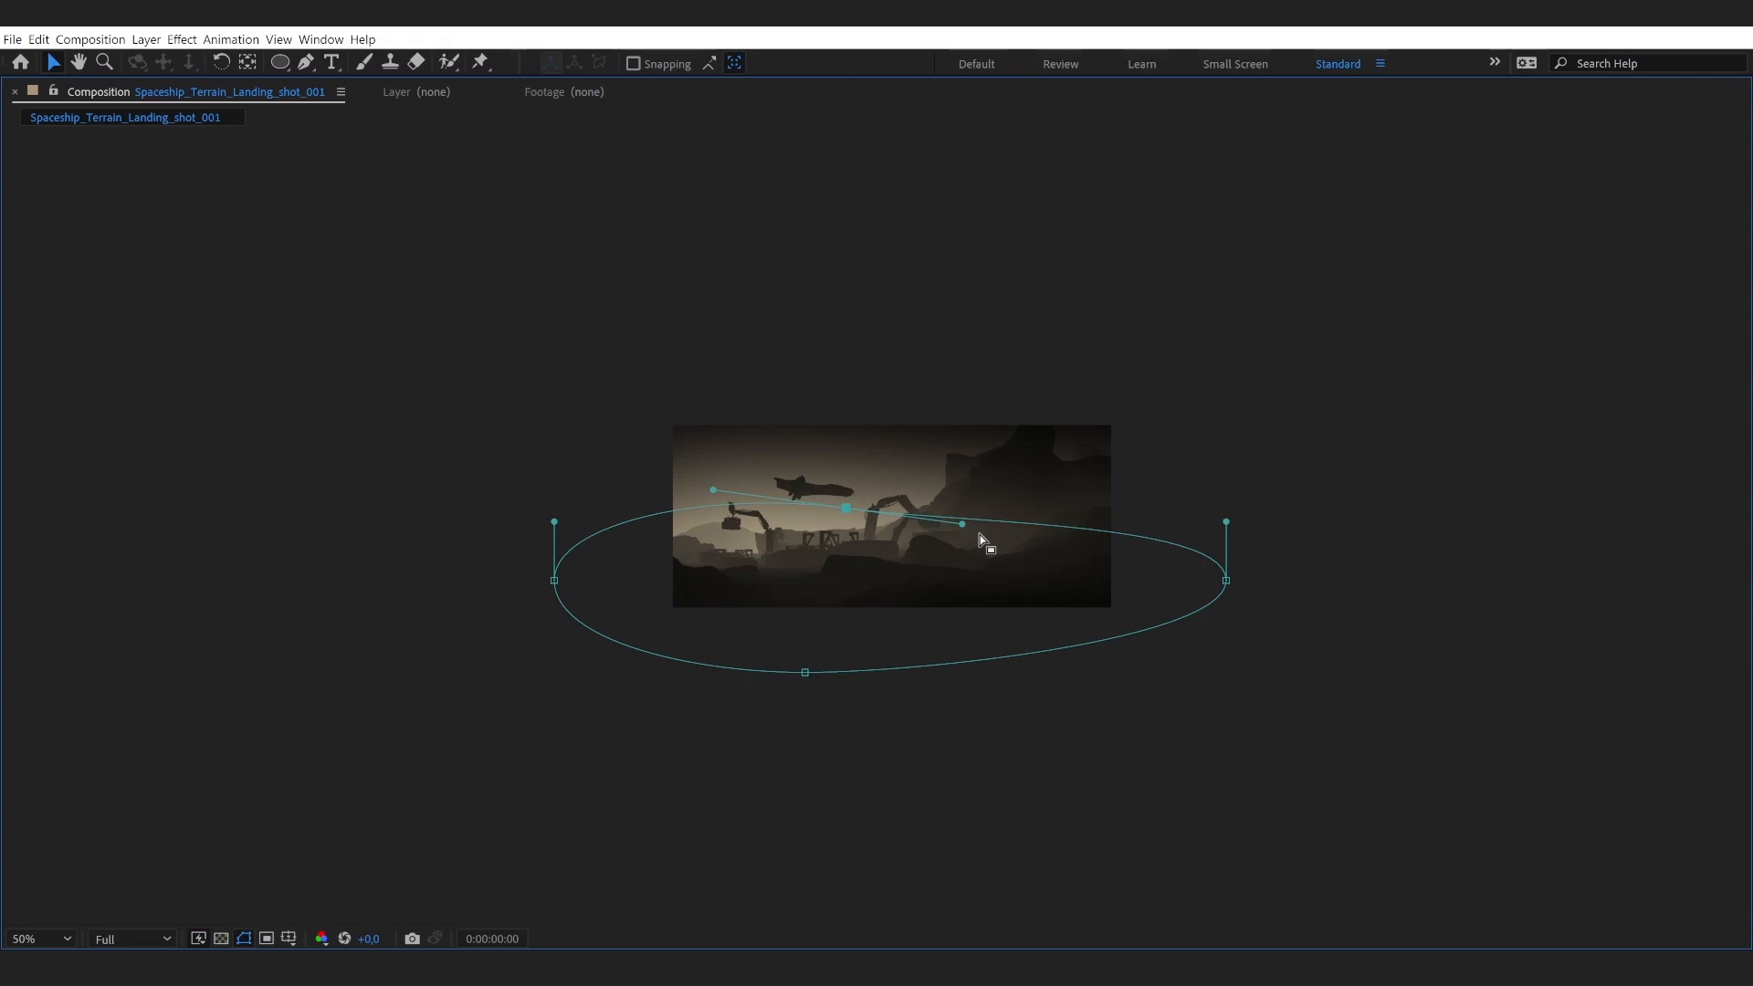
pyautogui.press('`')
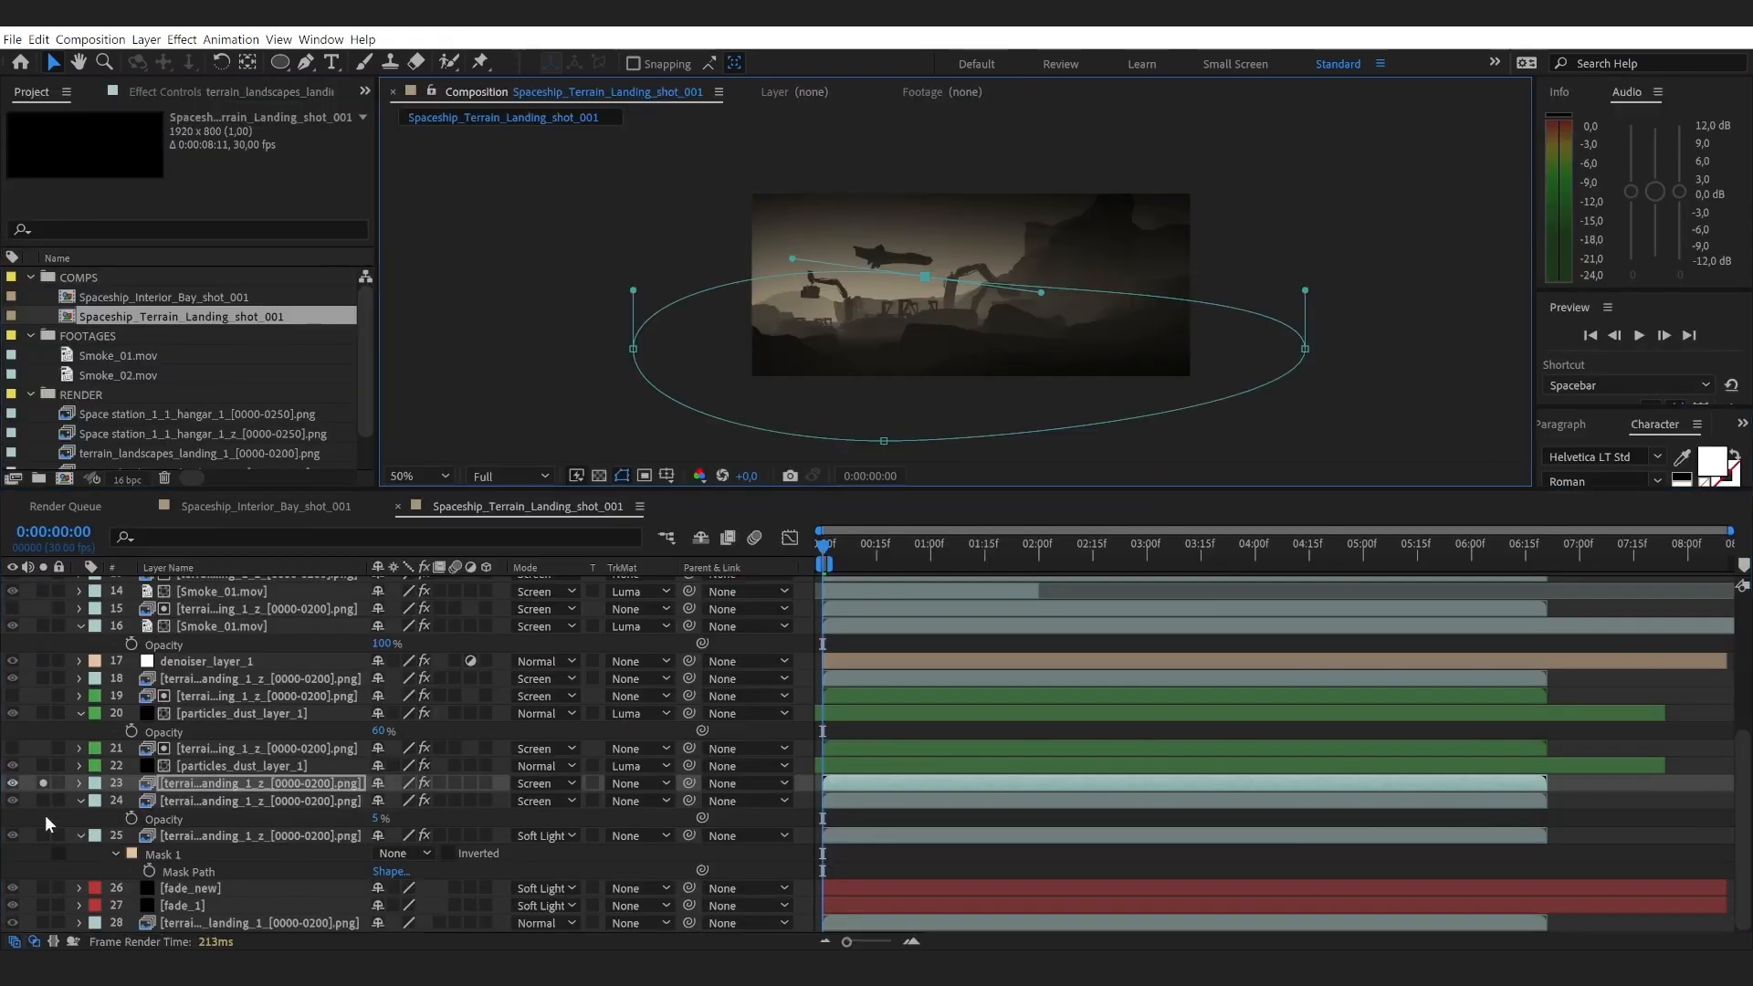
# Step: Solo the base render again, test a higher top mask point on layer 23, and settle it near the horizon with a flatter curve
pyautogui.click(43, 923)
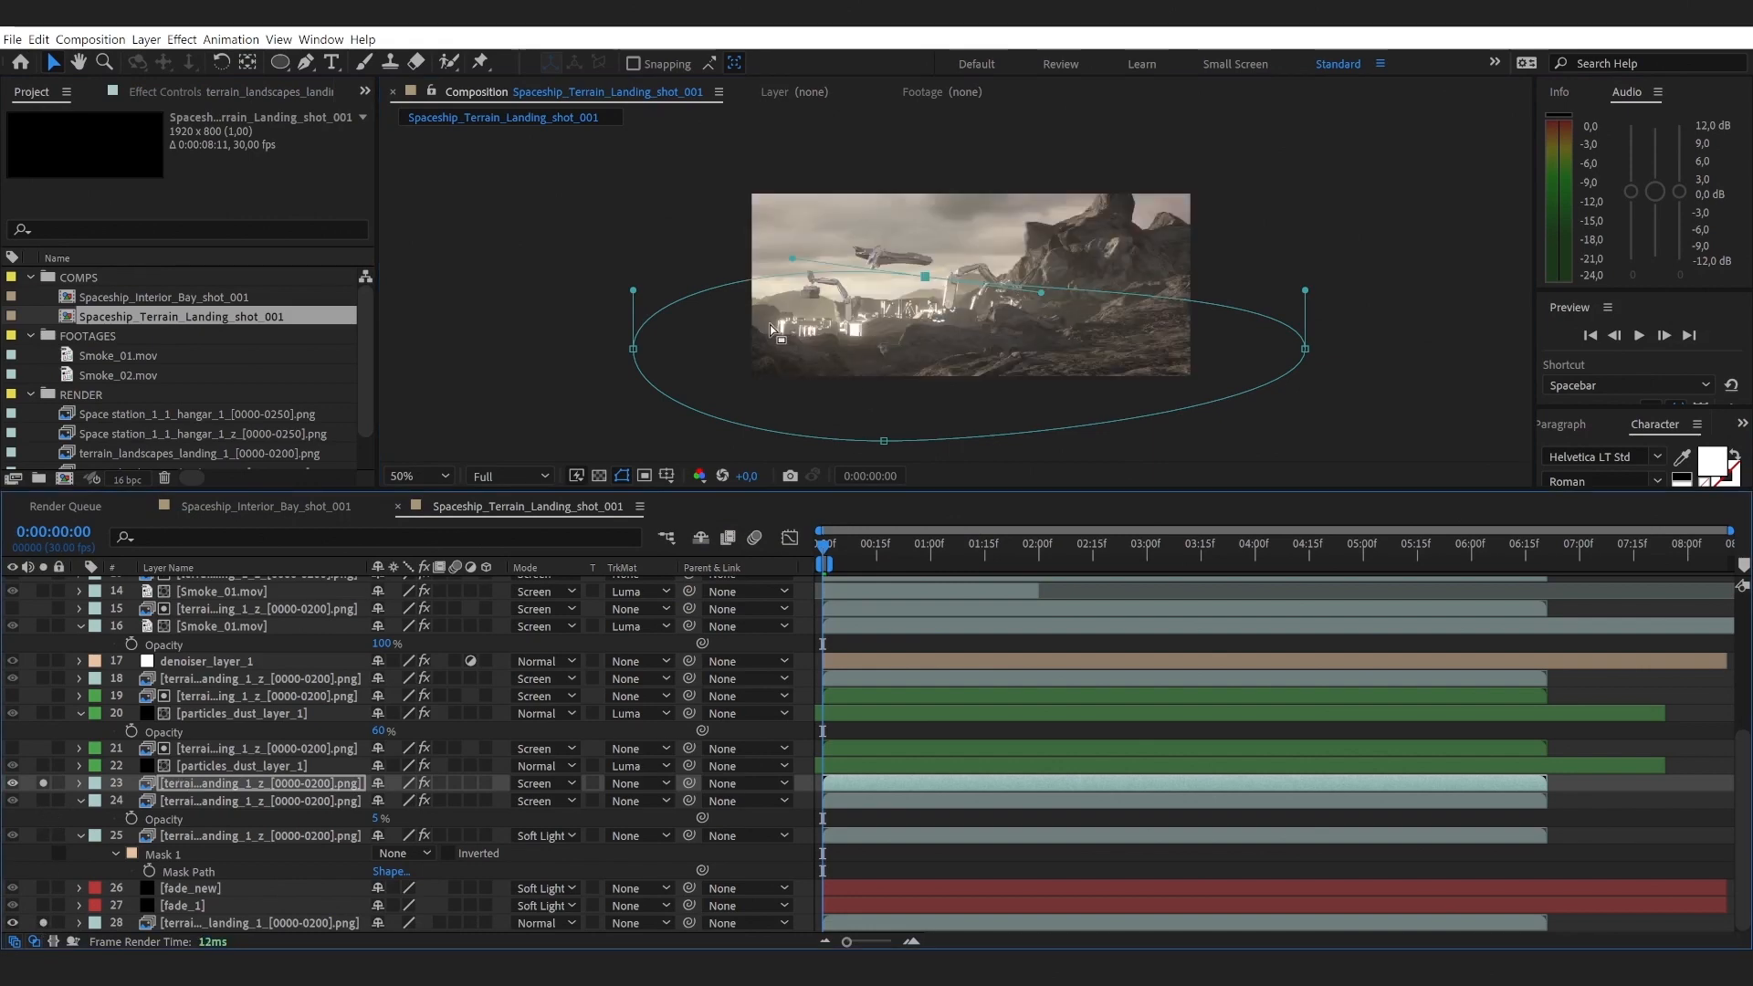
pyautogui.press('.')
pyautogui.press('`')
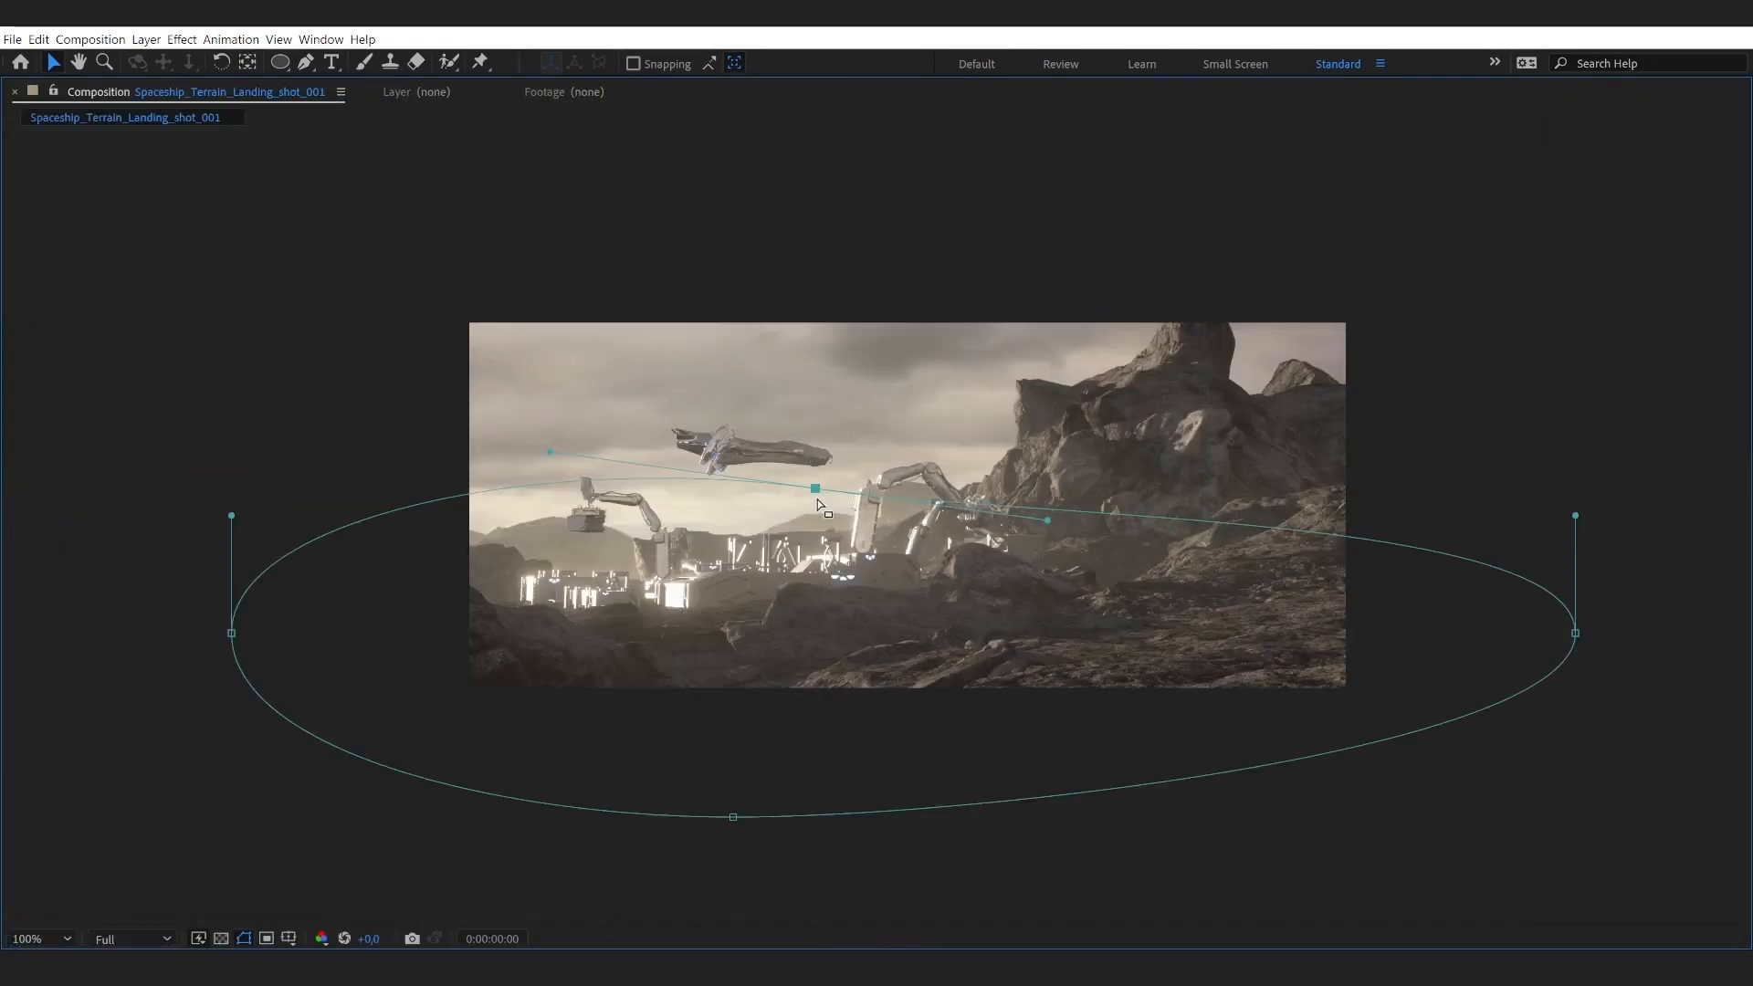
pyautogui.moveTo(816, 490); pyautogui.dragTo(853, 203)
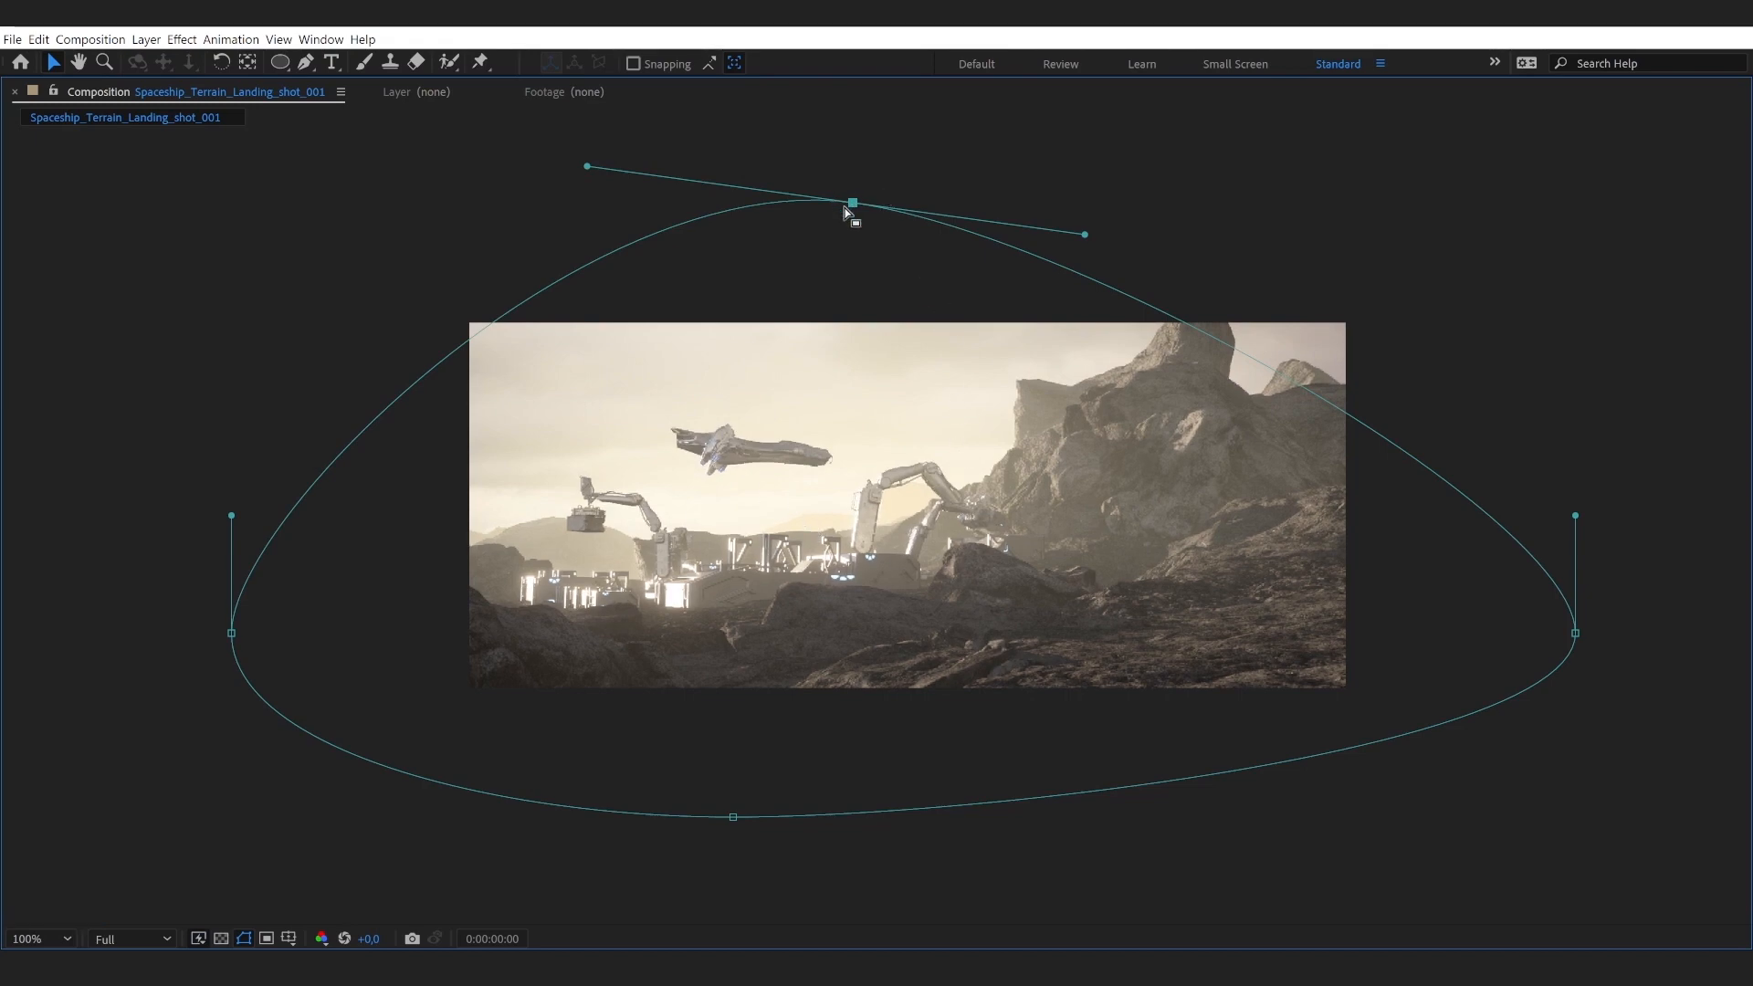
pyautogui.moveTo(846, 210); pyautogui.dragTo(794, 491)
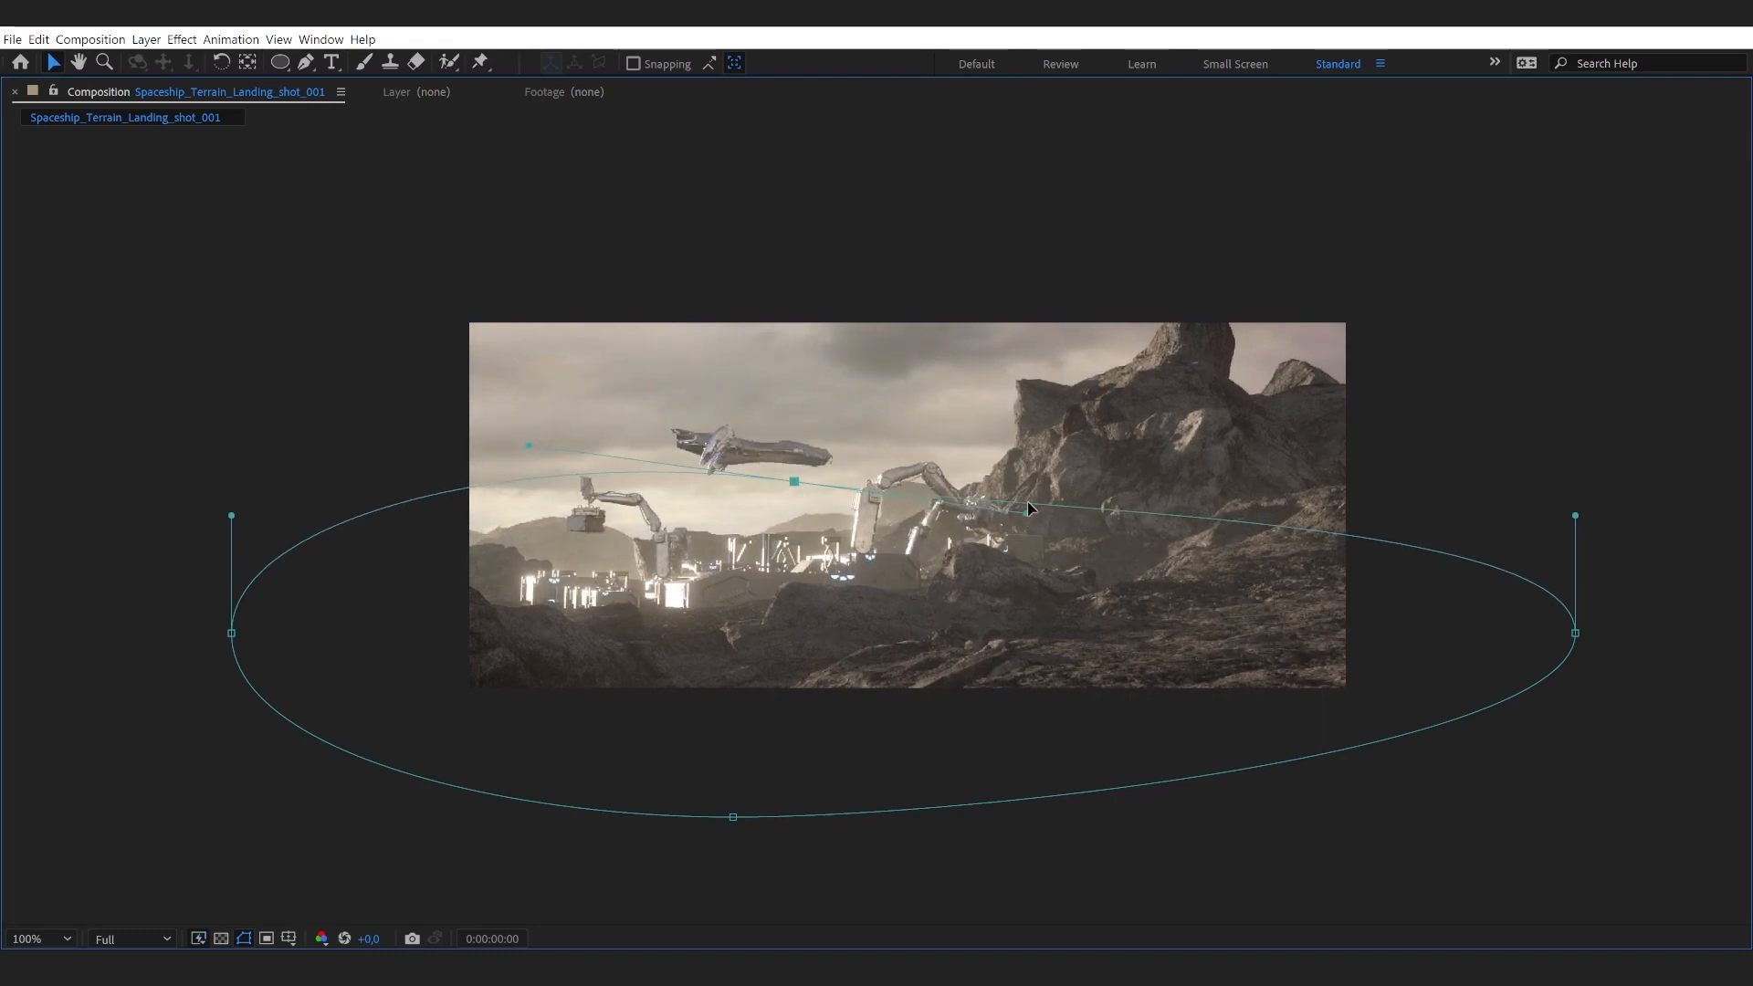
pyautogui.moveTo(1028, 508)
pyautogui.mouseDown()
pyautogui.moveTo(1010, 446)
pyautogui.moveTo(1009, 543)
pyautogui.moveTo(1003, 433)
pyautogui.moveTo(1003, 498)
pyautogui.mouseUp()
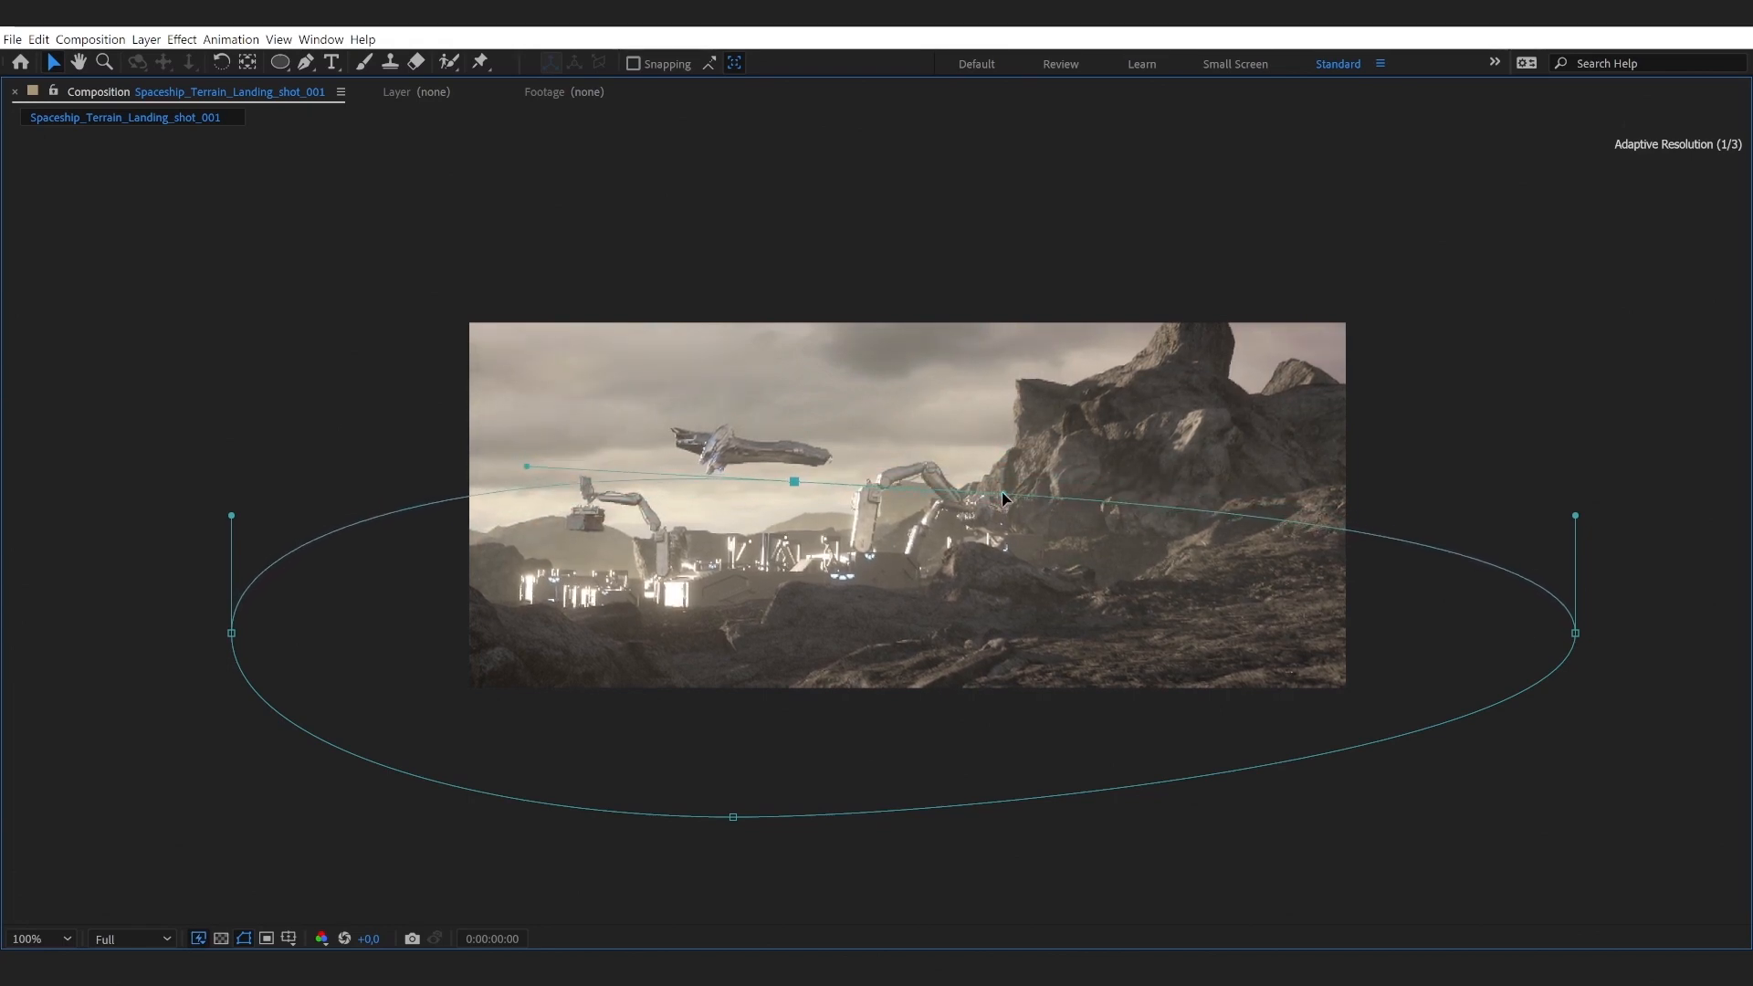
pyautogui.press('`')
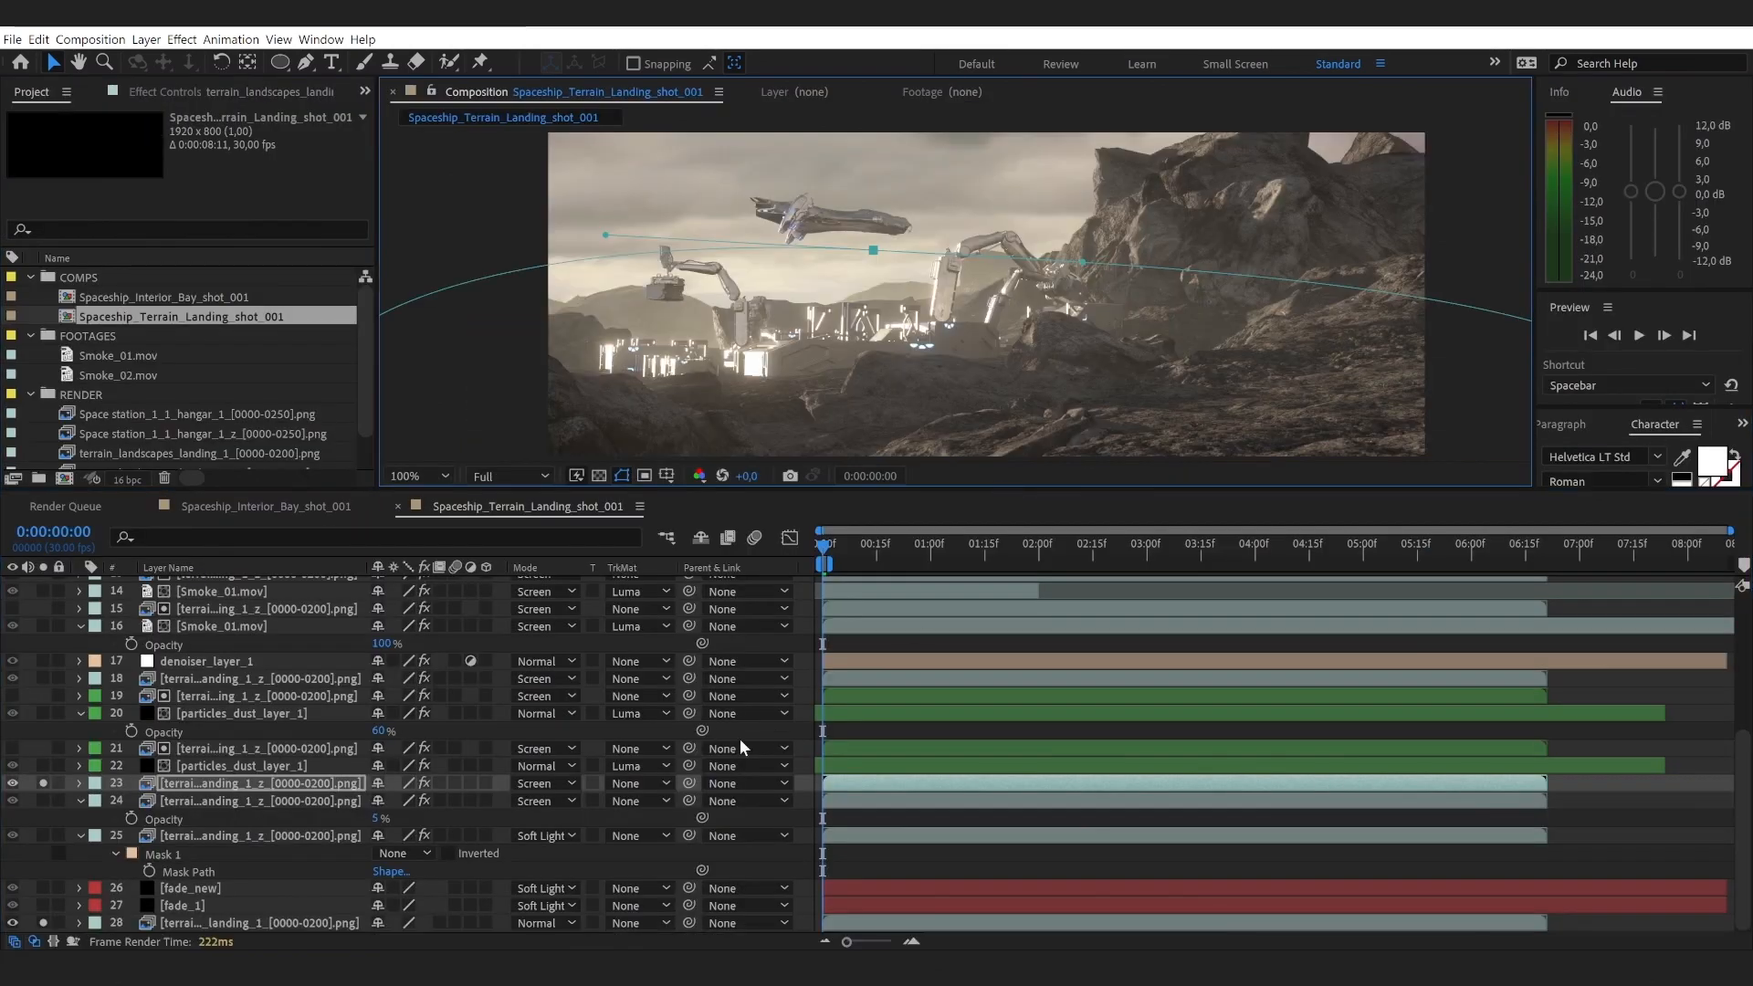
# Step: Deselect the mask and solo z-pass layers 24 and 25 and fade_new together with layer 23 and the base render
pyautogui.click(289, 855)
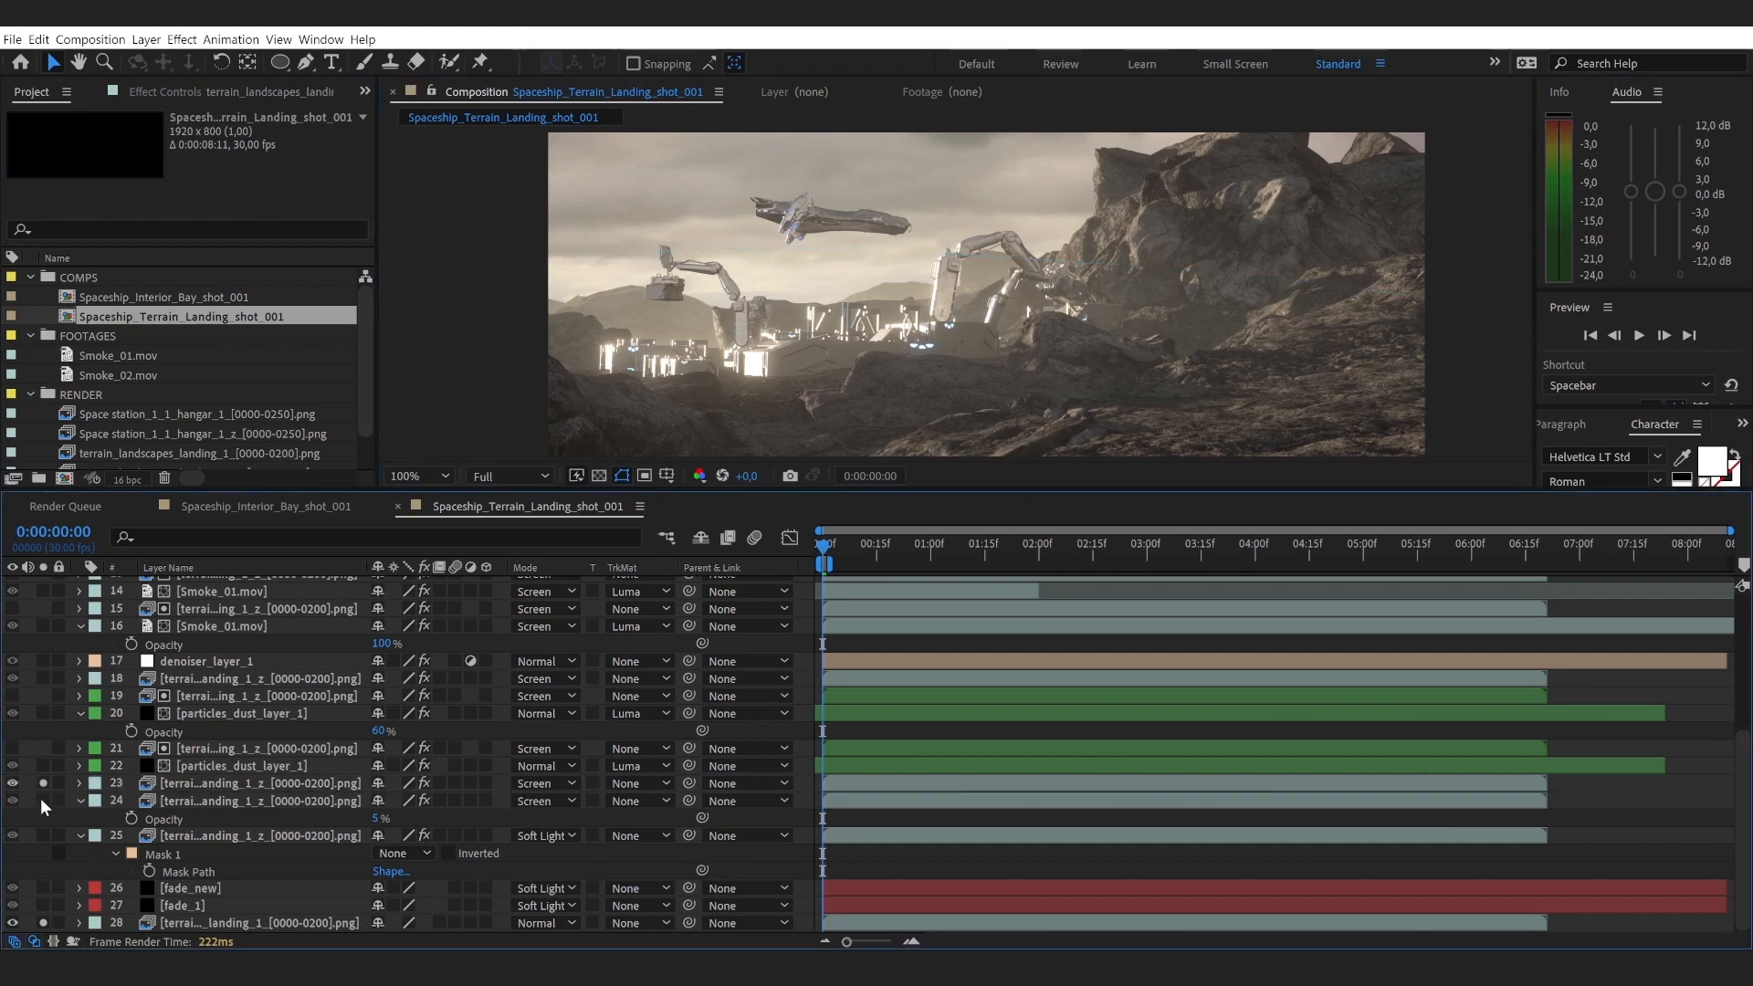
pyautogui.moveTo(43, 801); pyautogui.dragTo(46, 889)
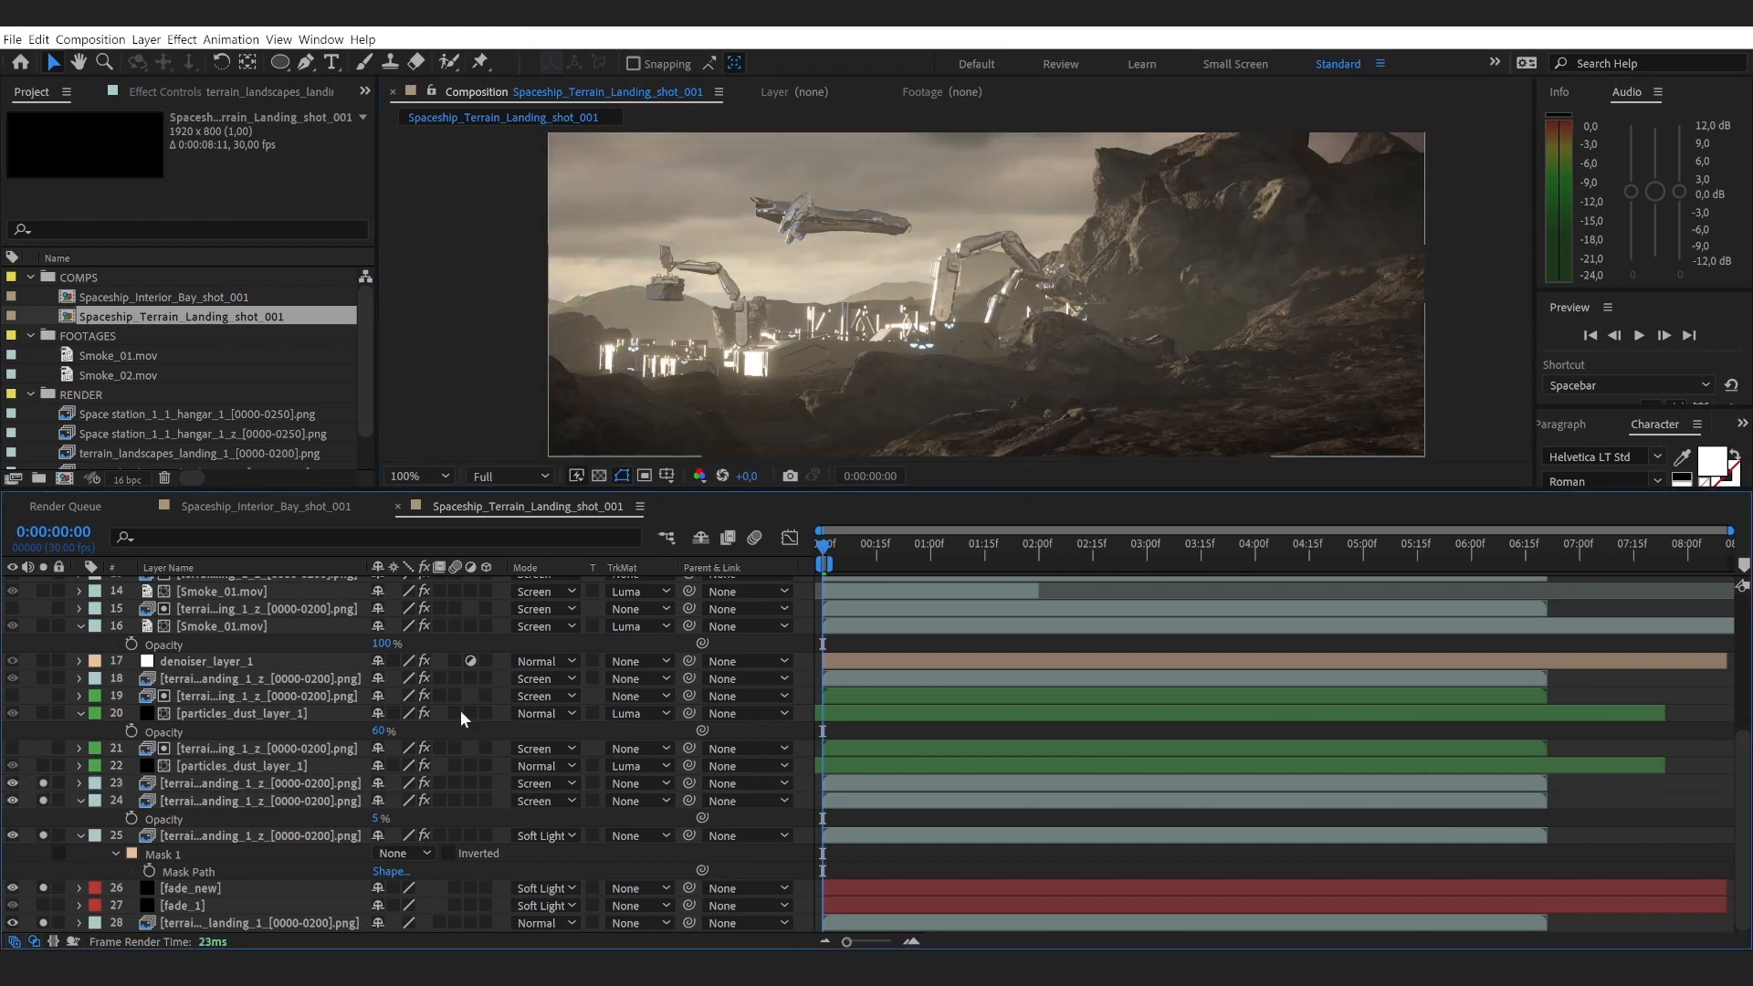
pyautogui.press('`')
pyautogui.press('`')
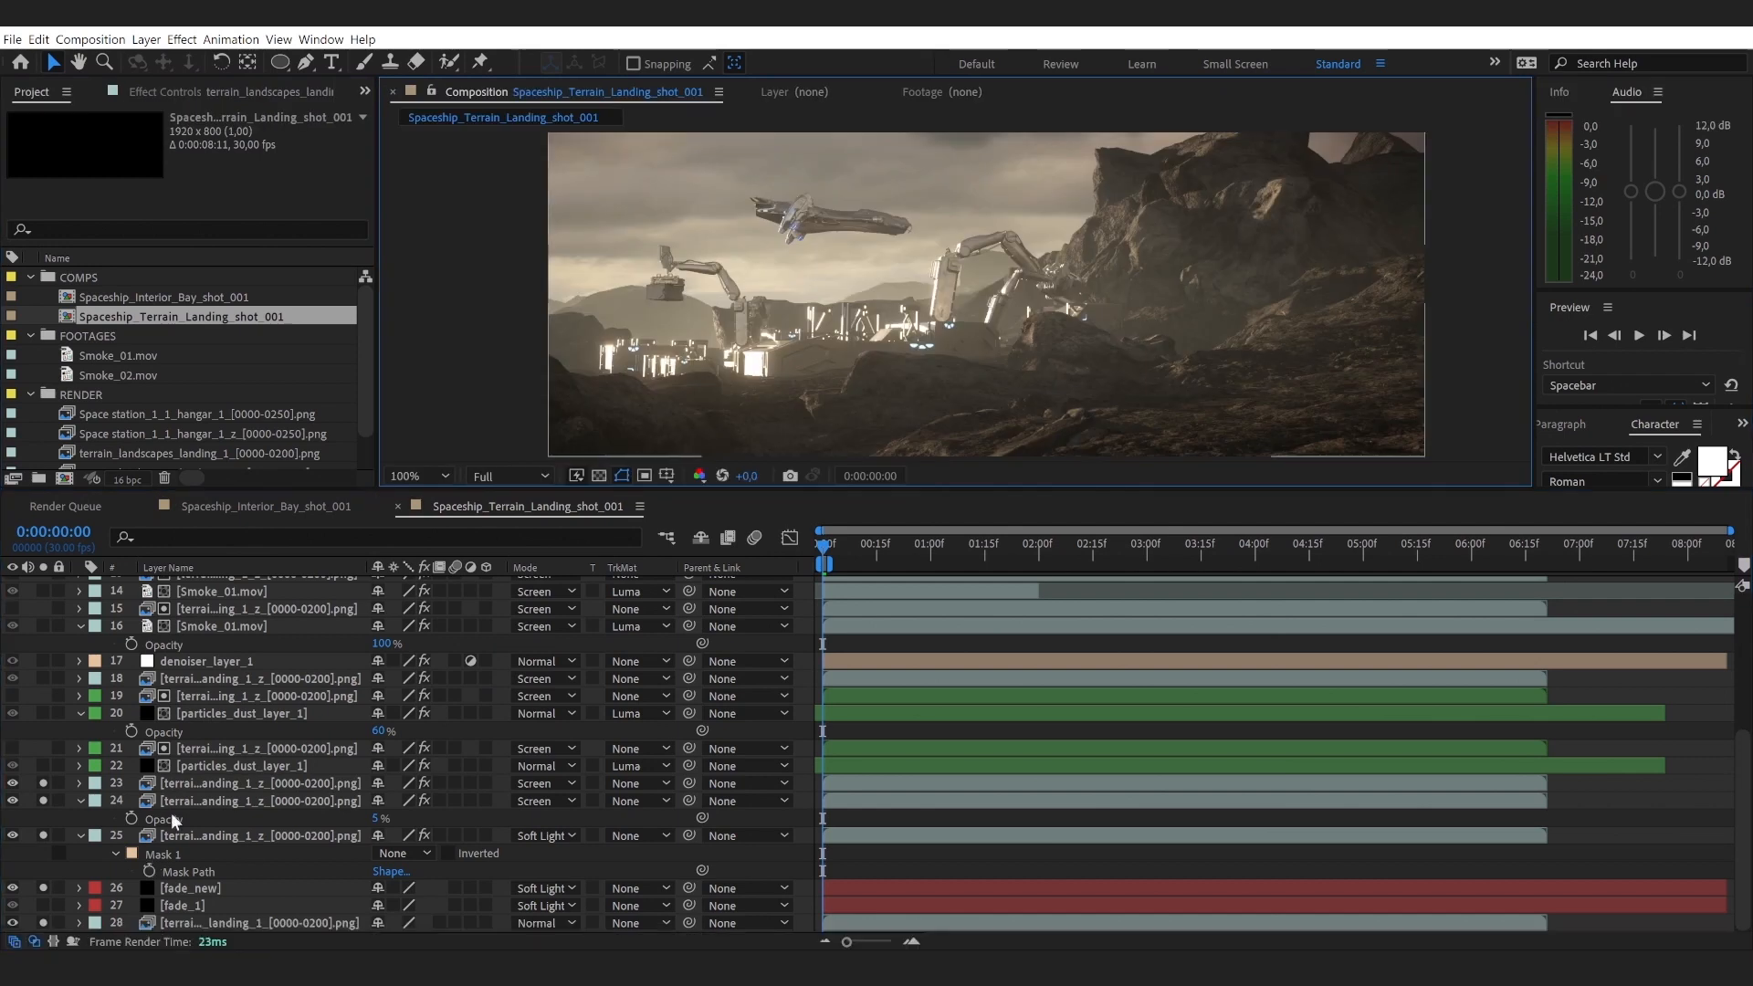
# Step: Solo both particles_dust_layer_1 layers, 22 and 20, and leave all layers deselected
pyautogui.click(201, 765)
pyautogui.click(43, 765)
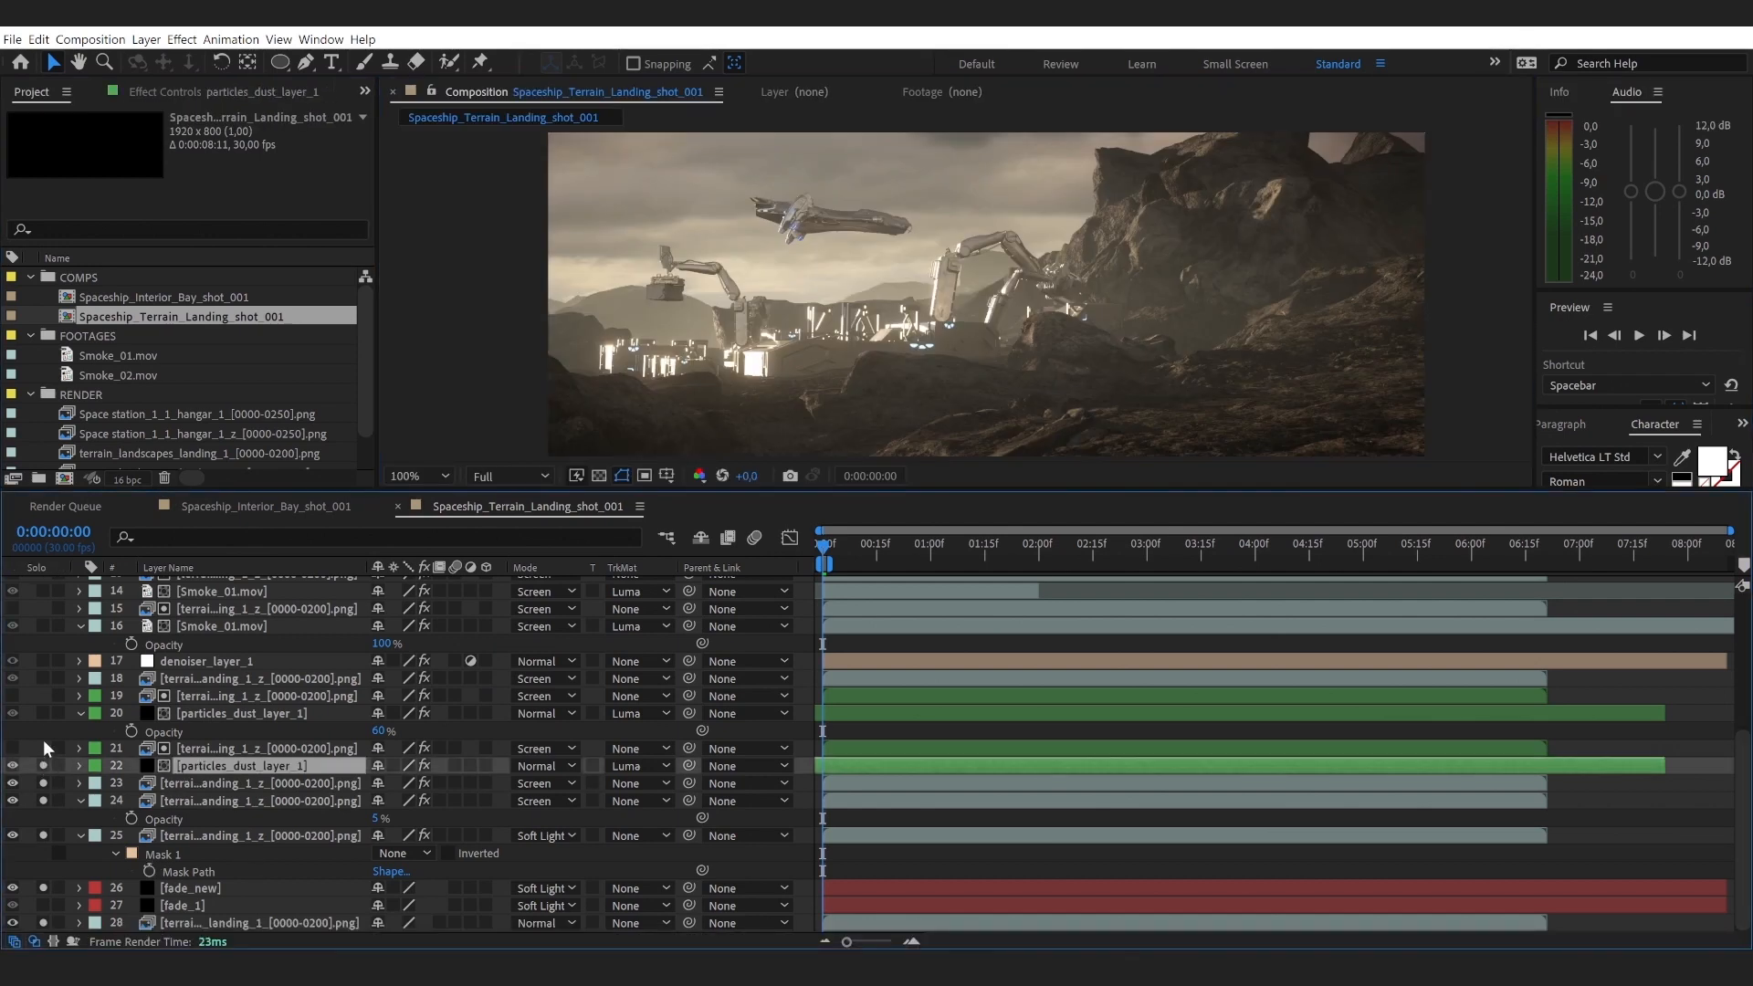
pyautogui.click(43, 713)
pyautogui.click(270, 715)
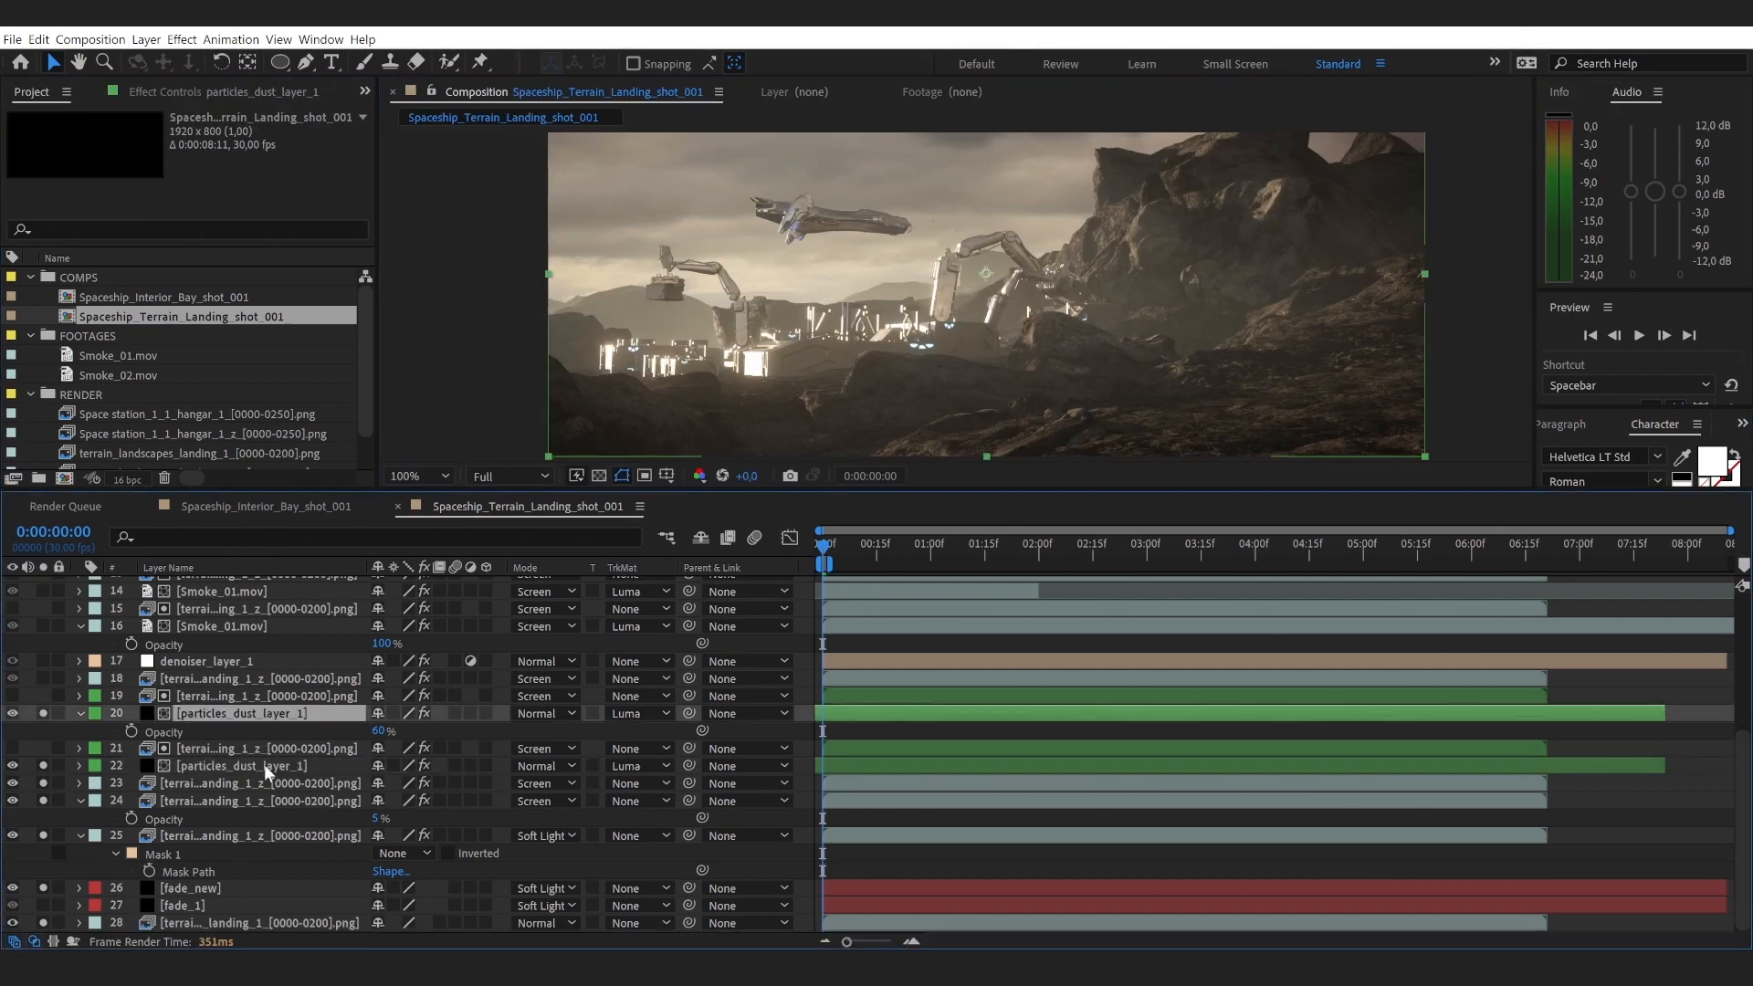
pyautogui.click(265, 767)
pyautogui.click(780, 730)
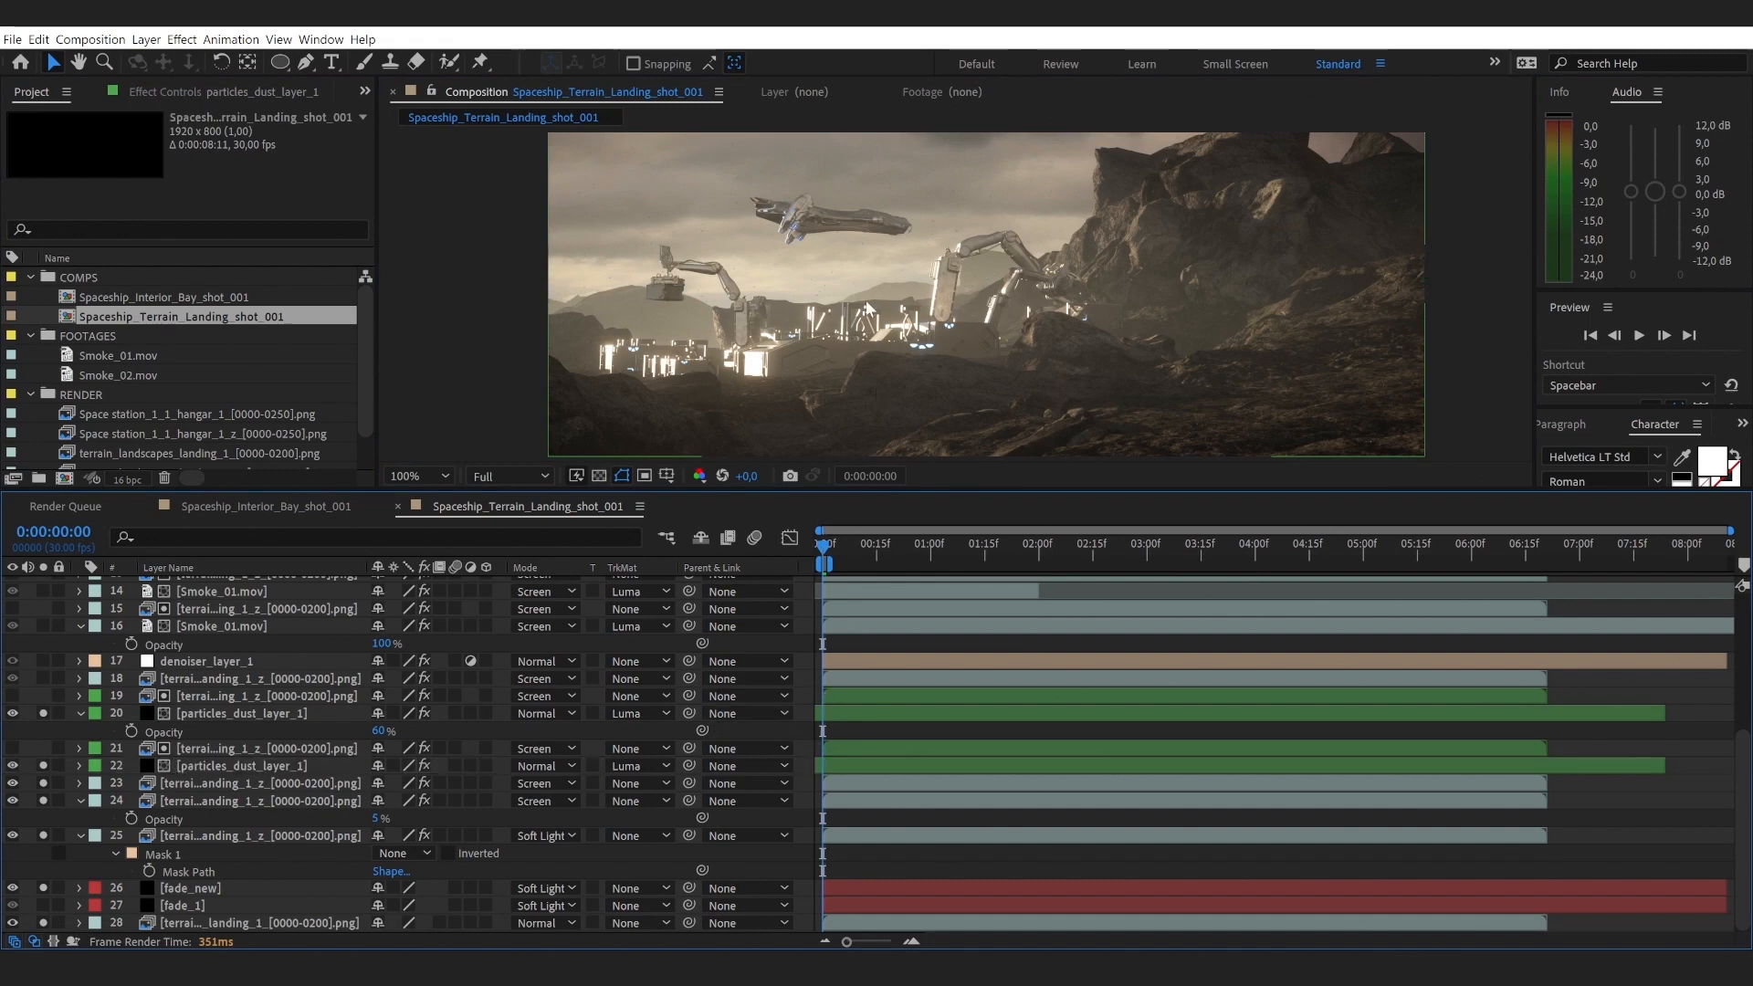
# Step: Inspect the dust particles in the sky above the spaceship and robotic arm at 400% magnification
pyautogui.scroll(4, 991, 223)
pyautogui.press('h')
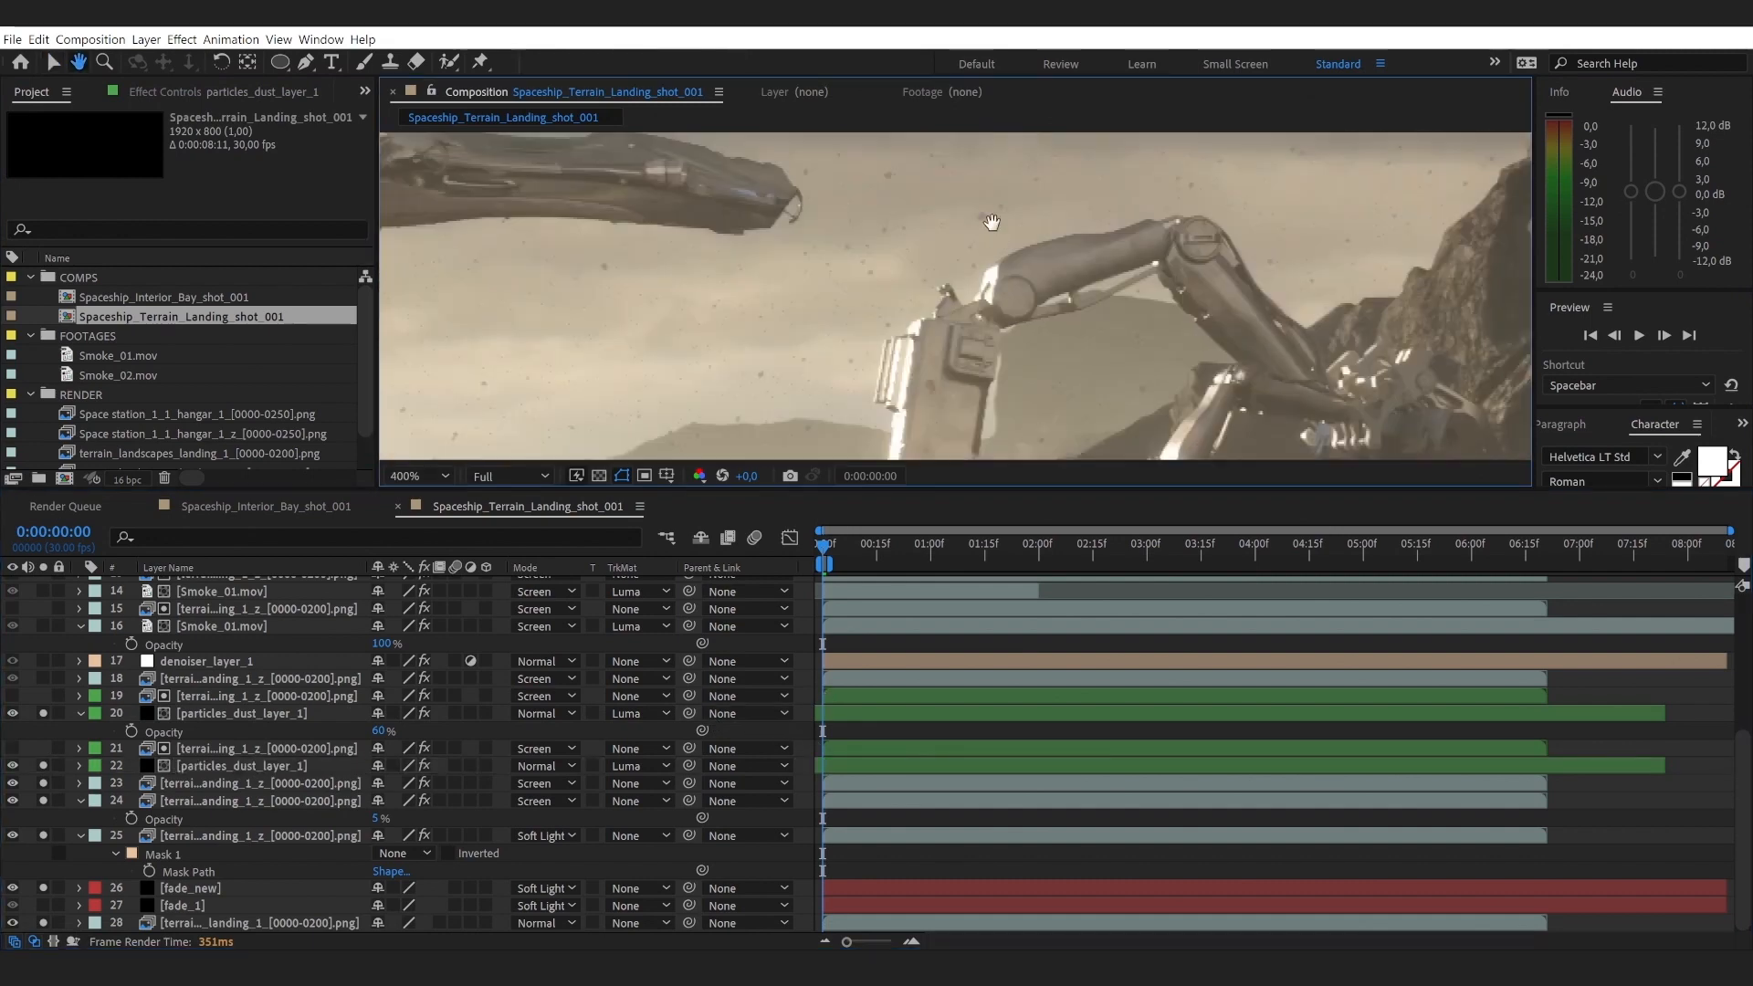
pyautogui.moveTo(991, 222); pyautogui.dragTo(994, 282)
pyautogui.press('v')
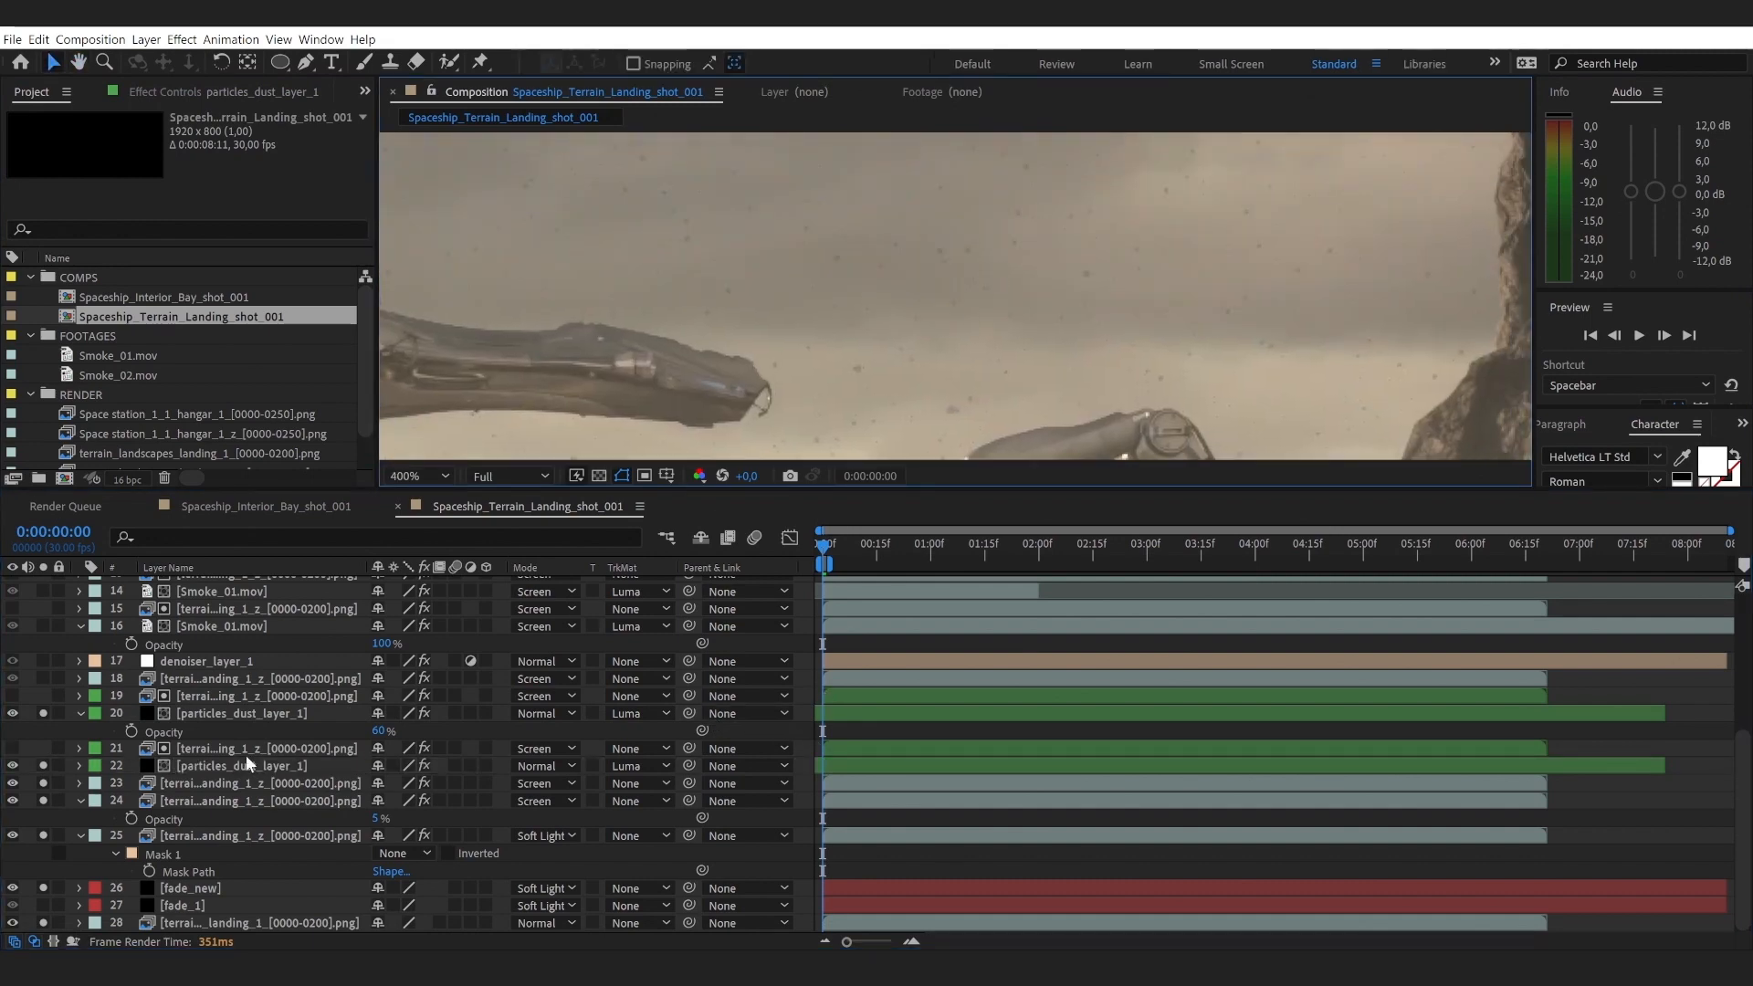
# Step: Open the Form effect settings of particles_dust_layer_1 on layer 20 and review the available Base Form types
pyautogui.click(236, 716)
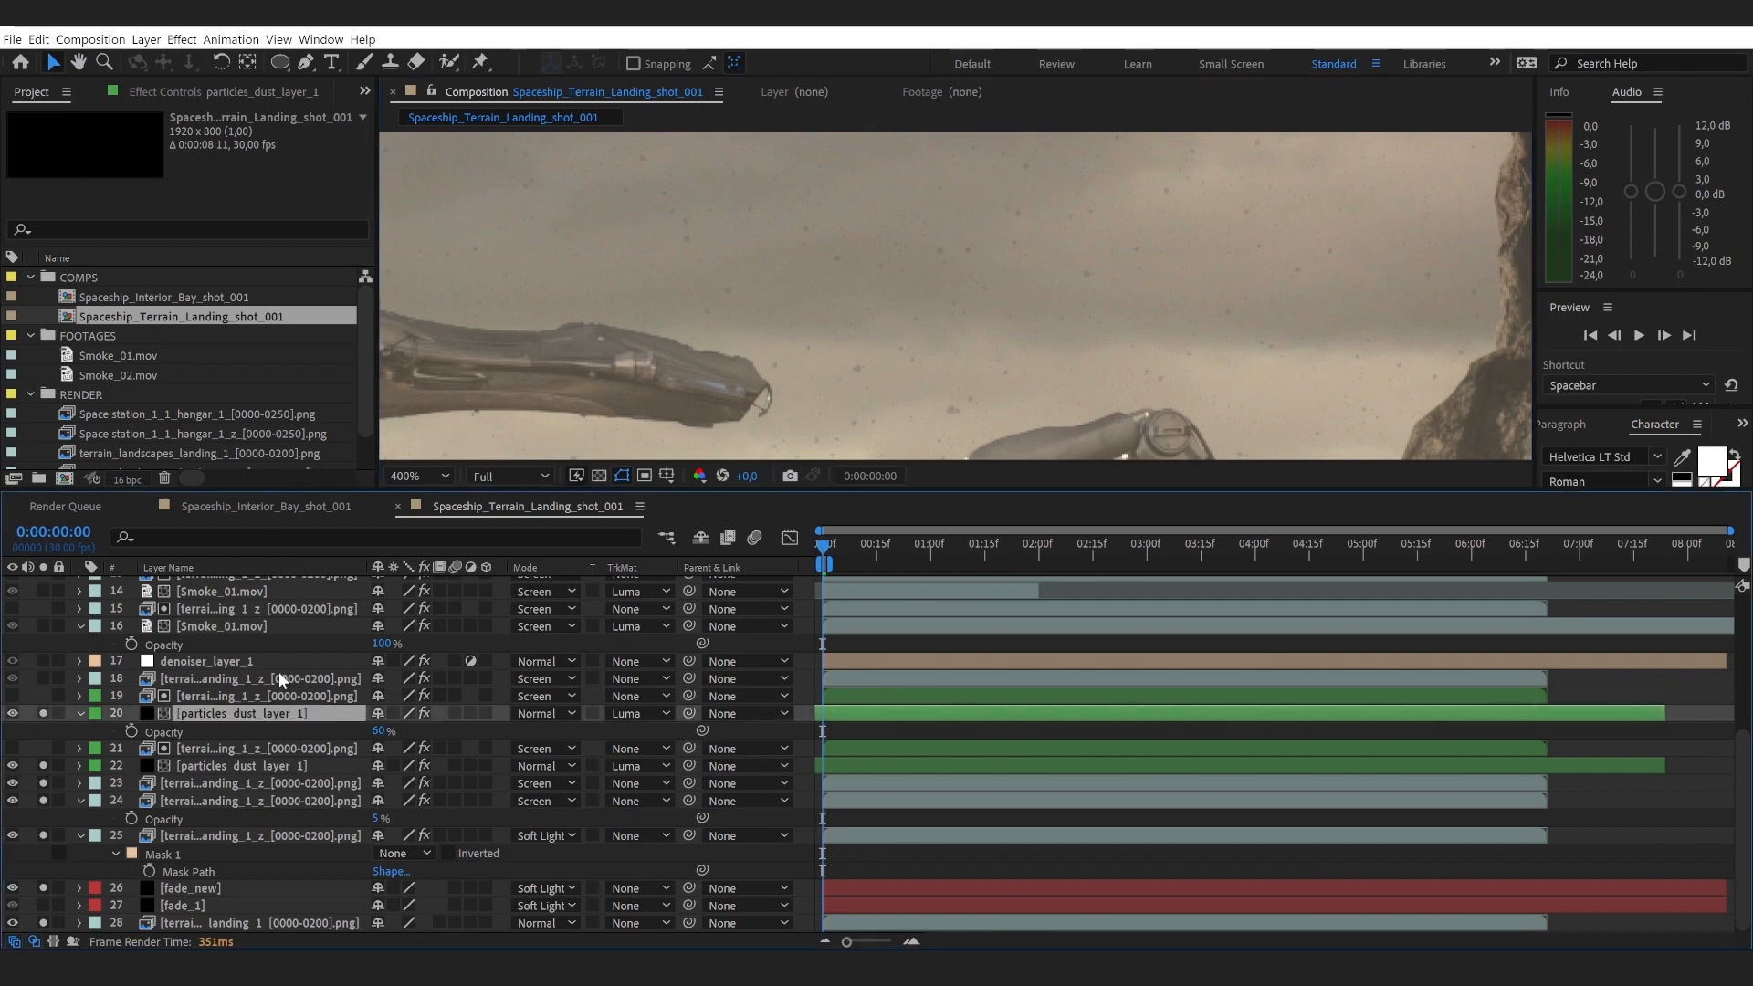
pyautogui.click(197, 92)
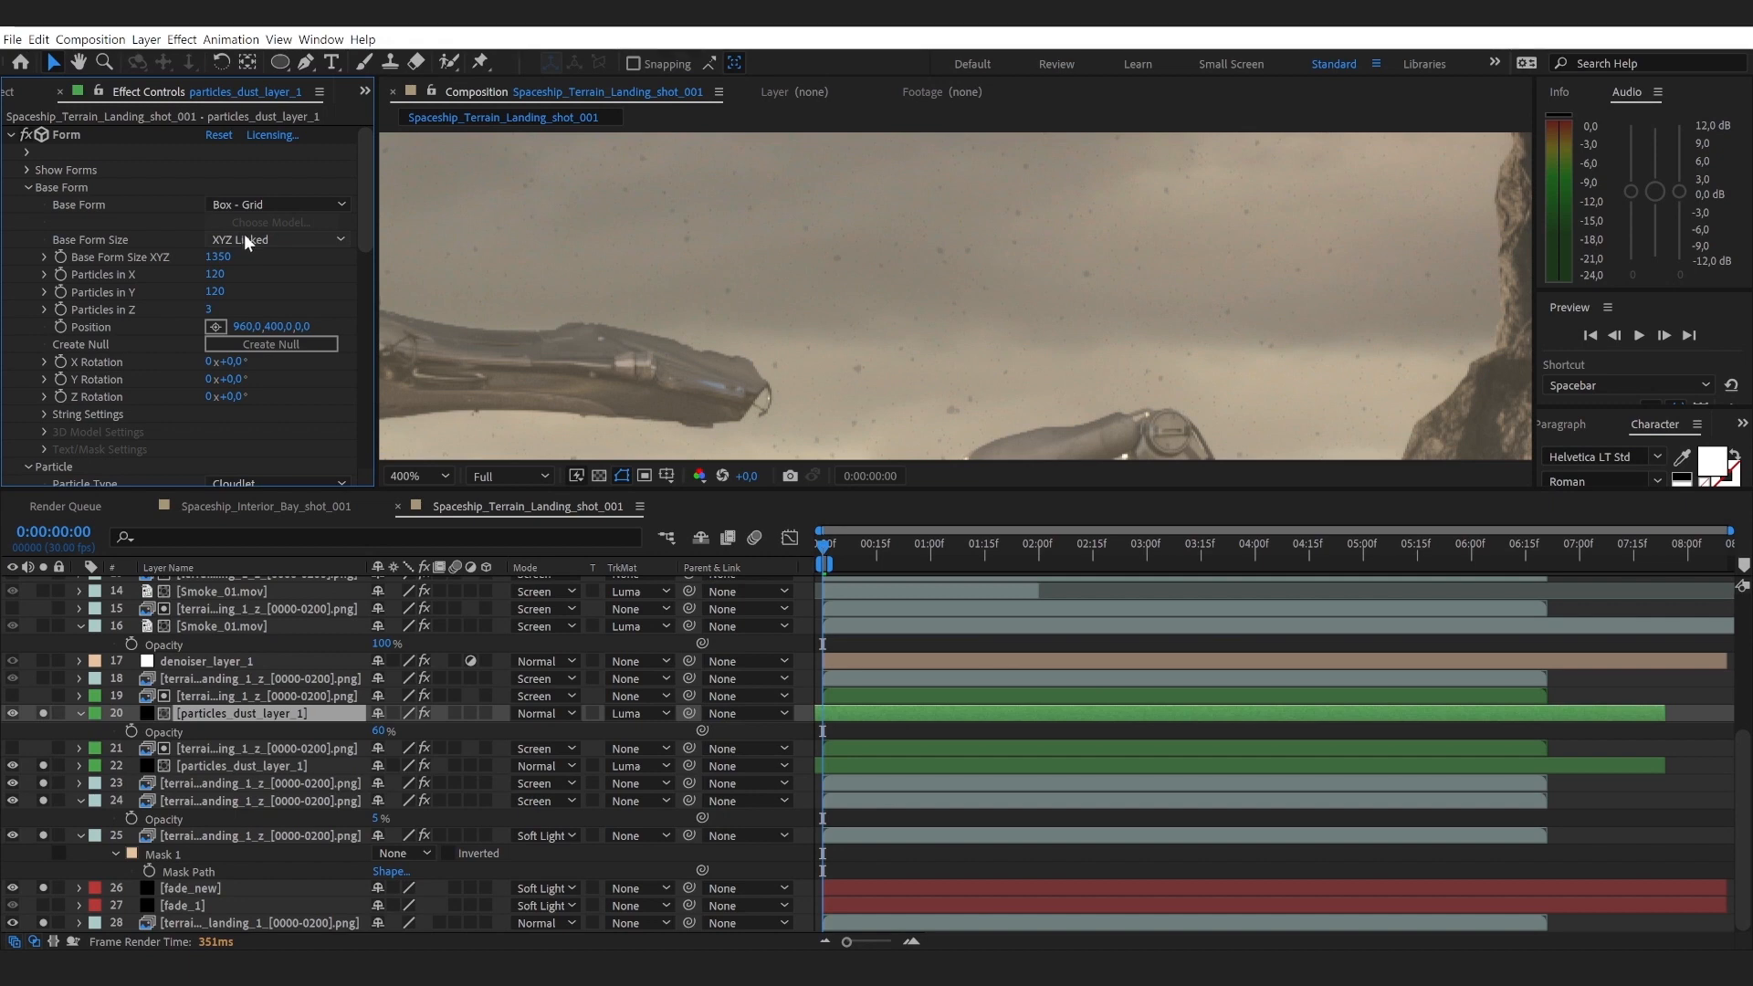
pyautogui.click(266, 201)
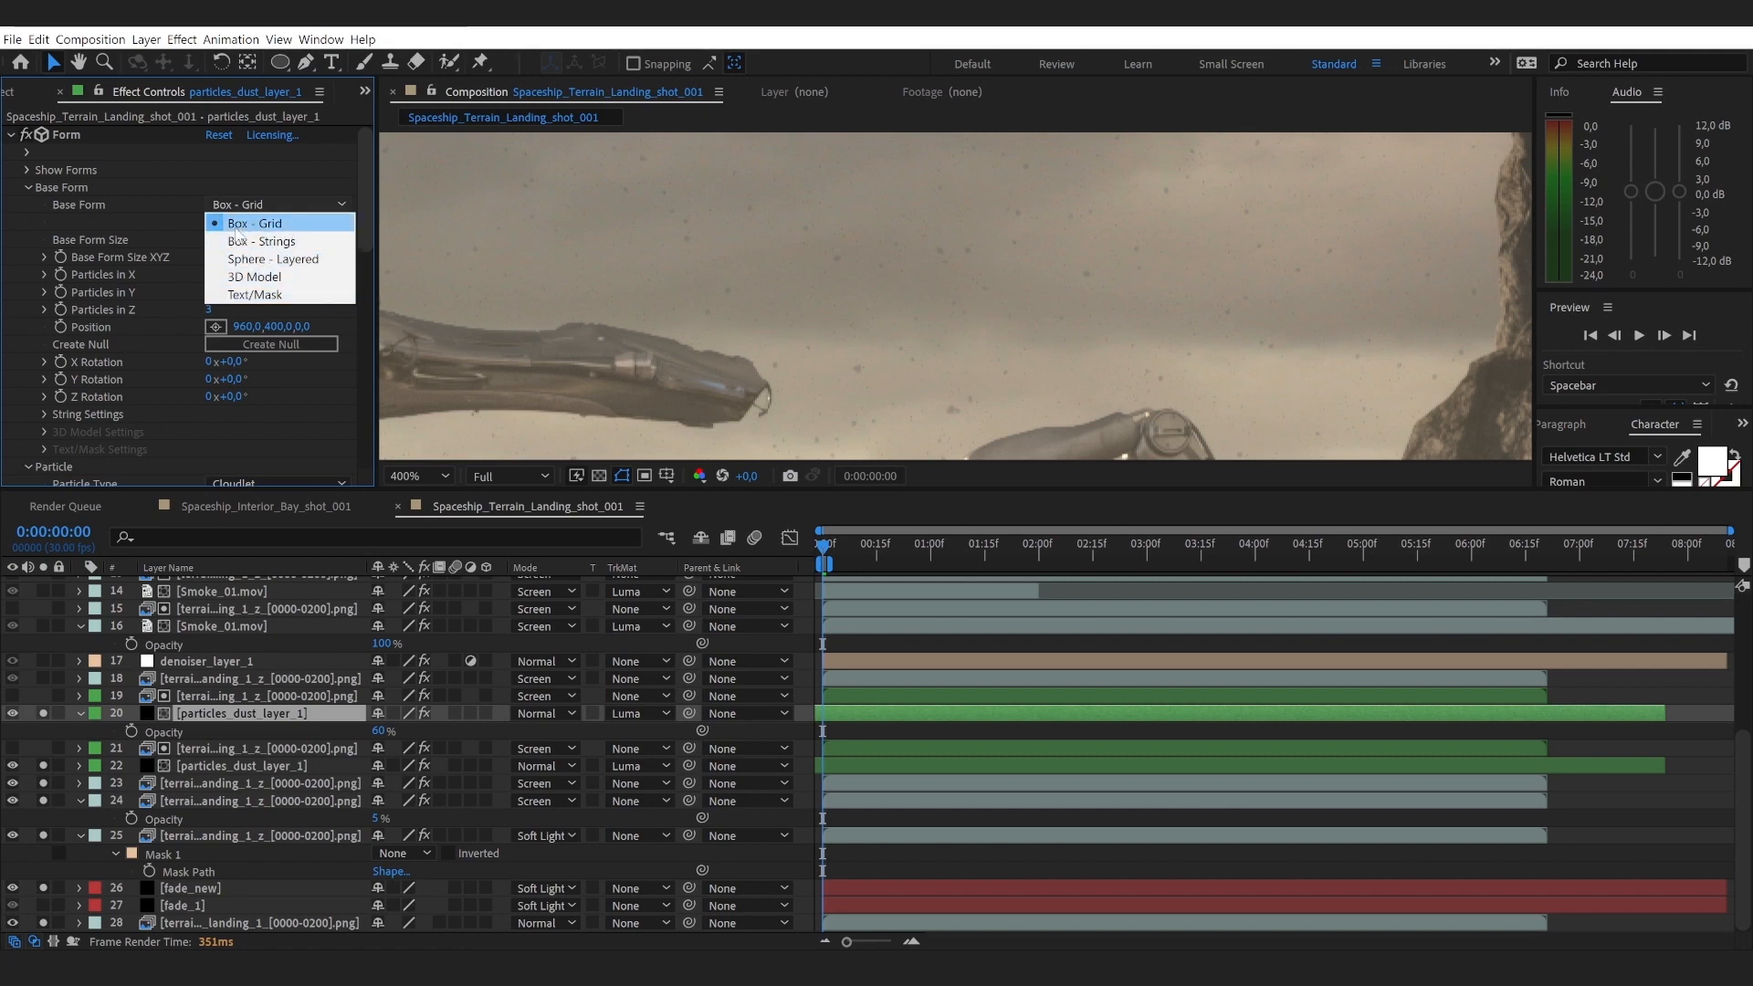
pyautogui.click(293, 178)
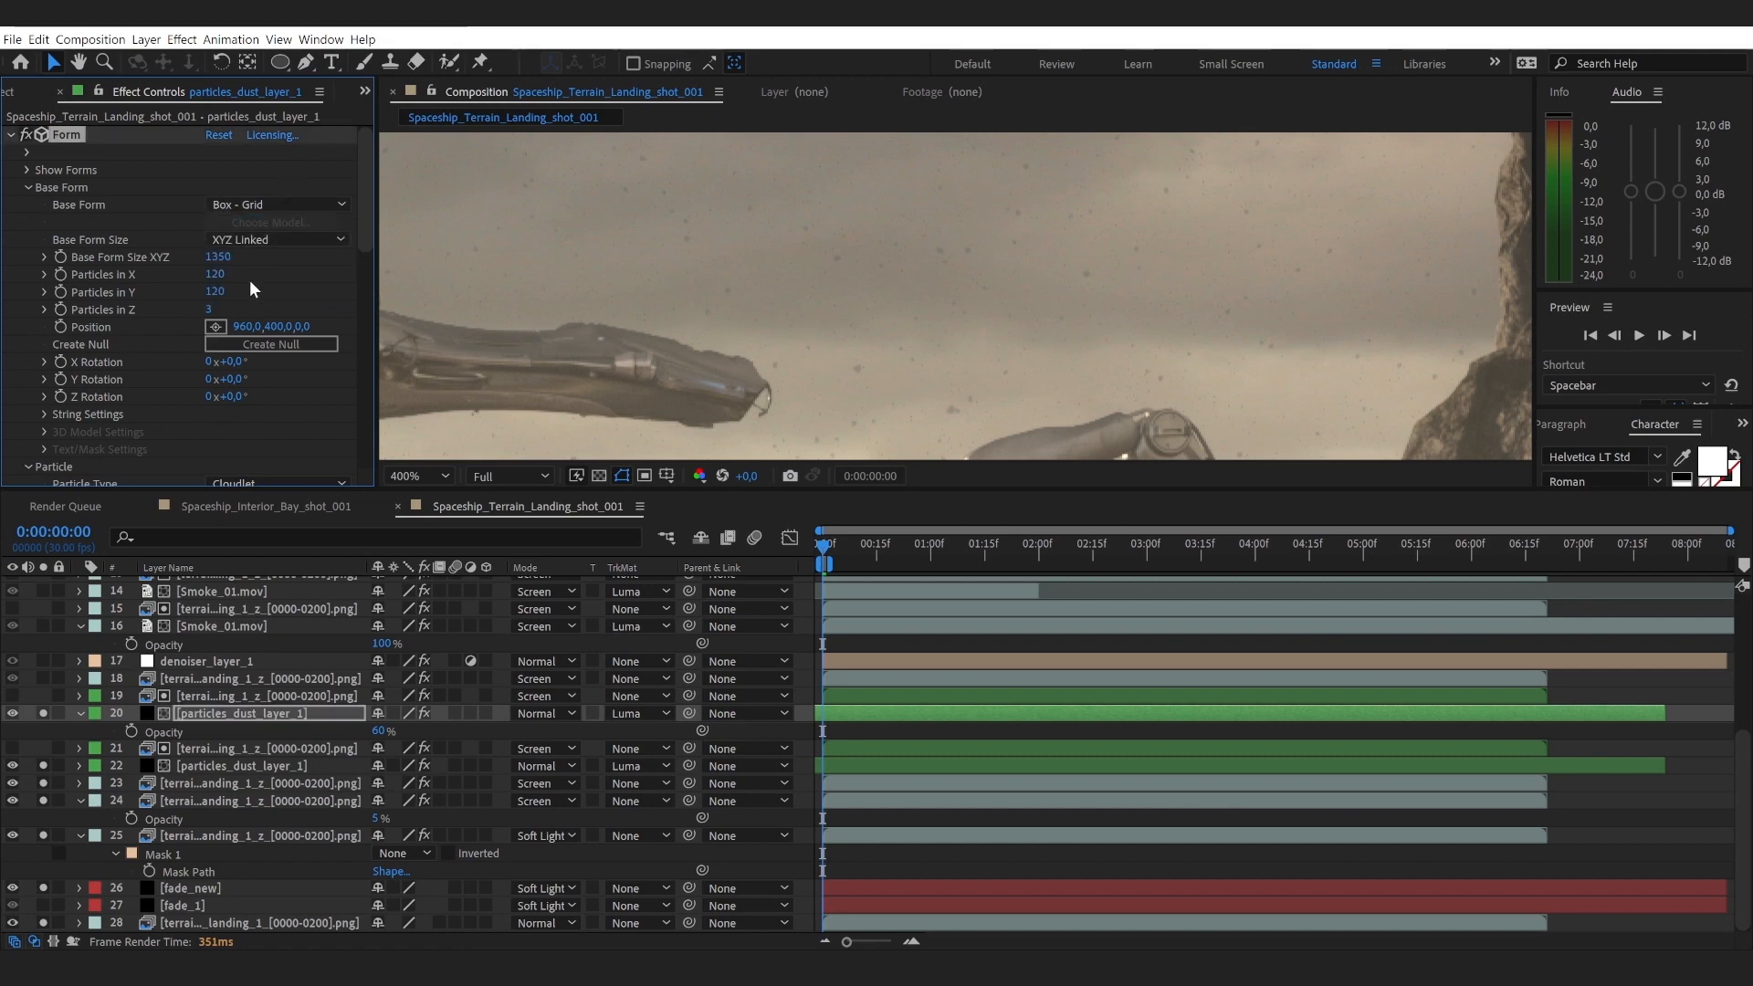
# Step: Try 50 for Form's Particles in X on layer 20, and settle on 150
pyautogui.click(218, 274)
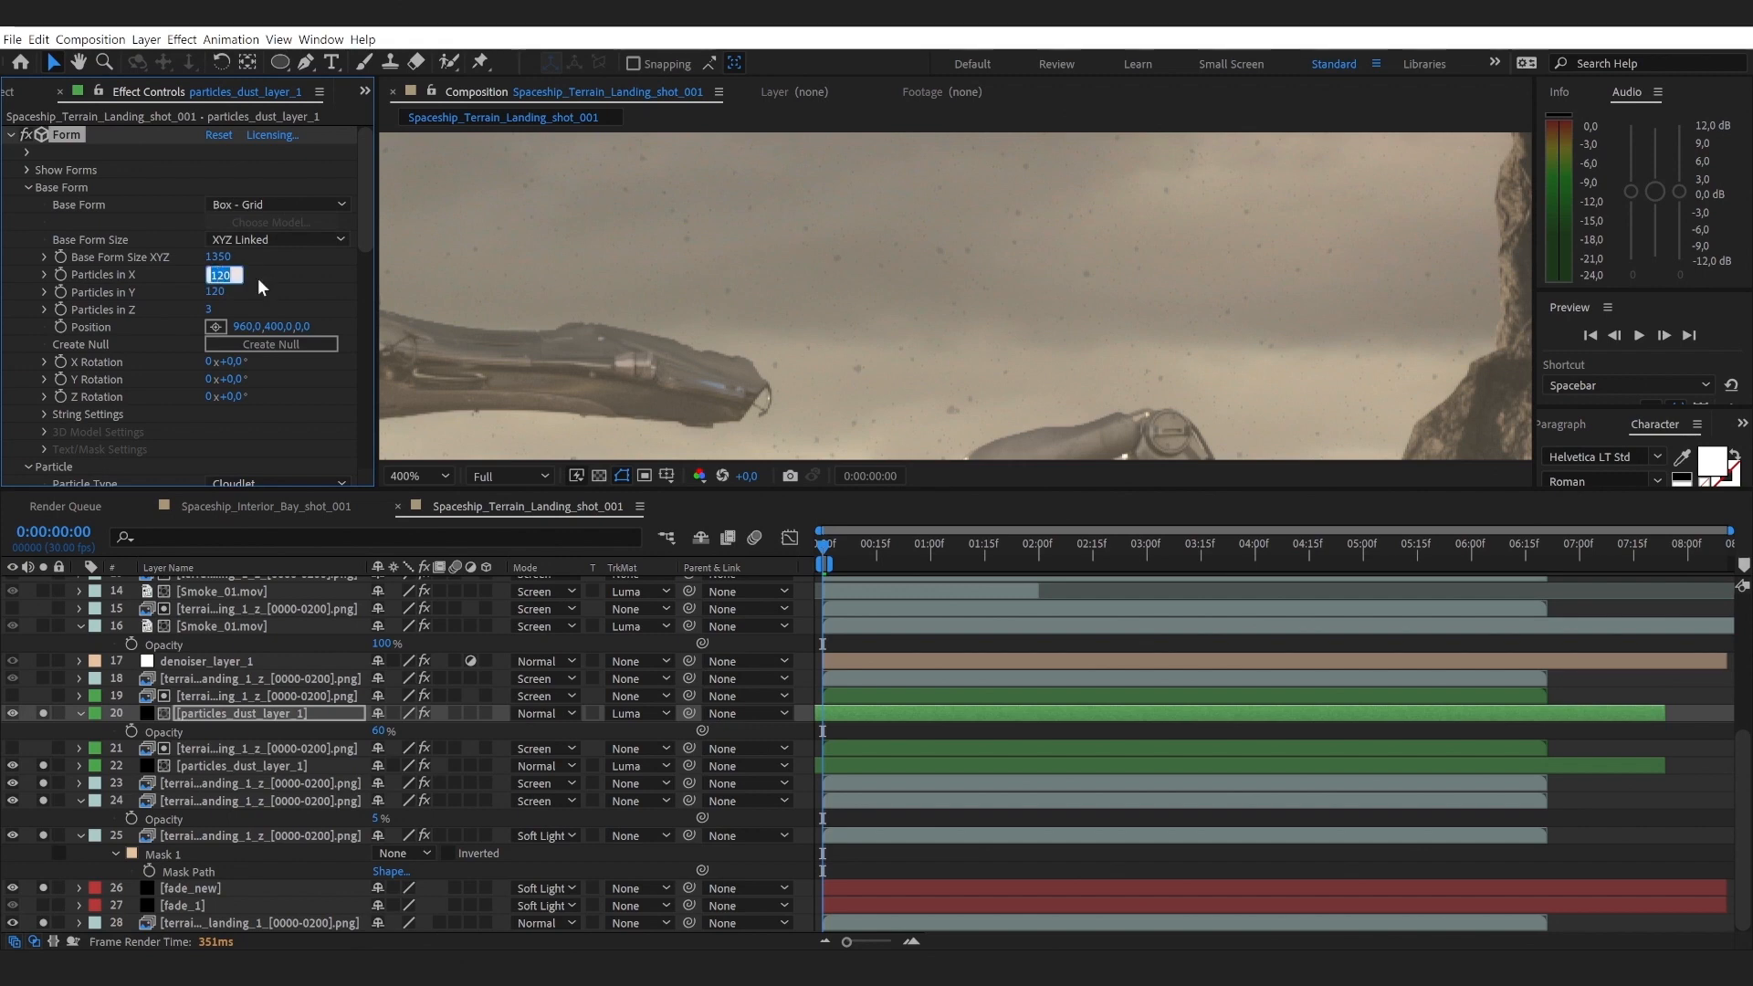
pyautogui.write('50')
pyautogui.click(274, 275)
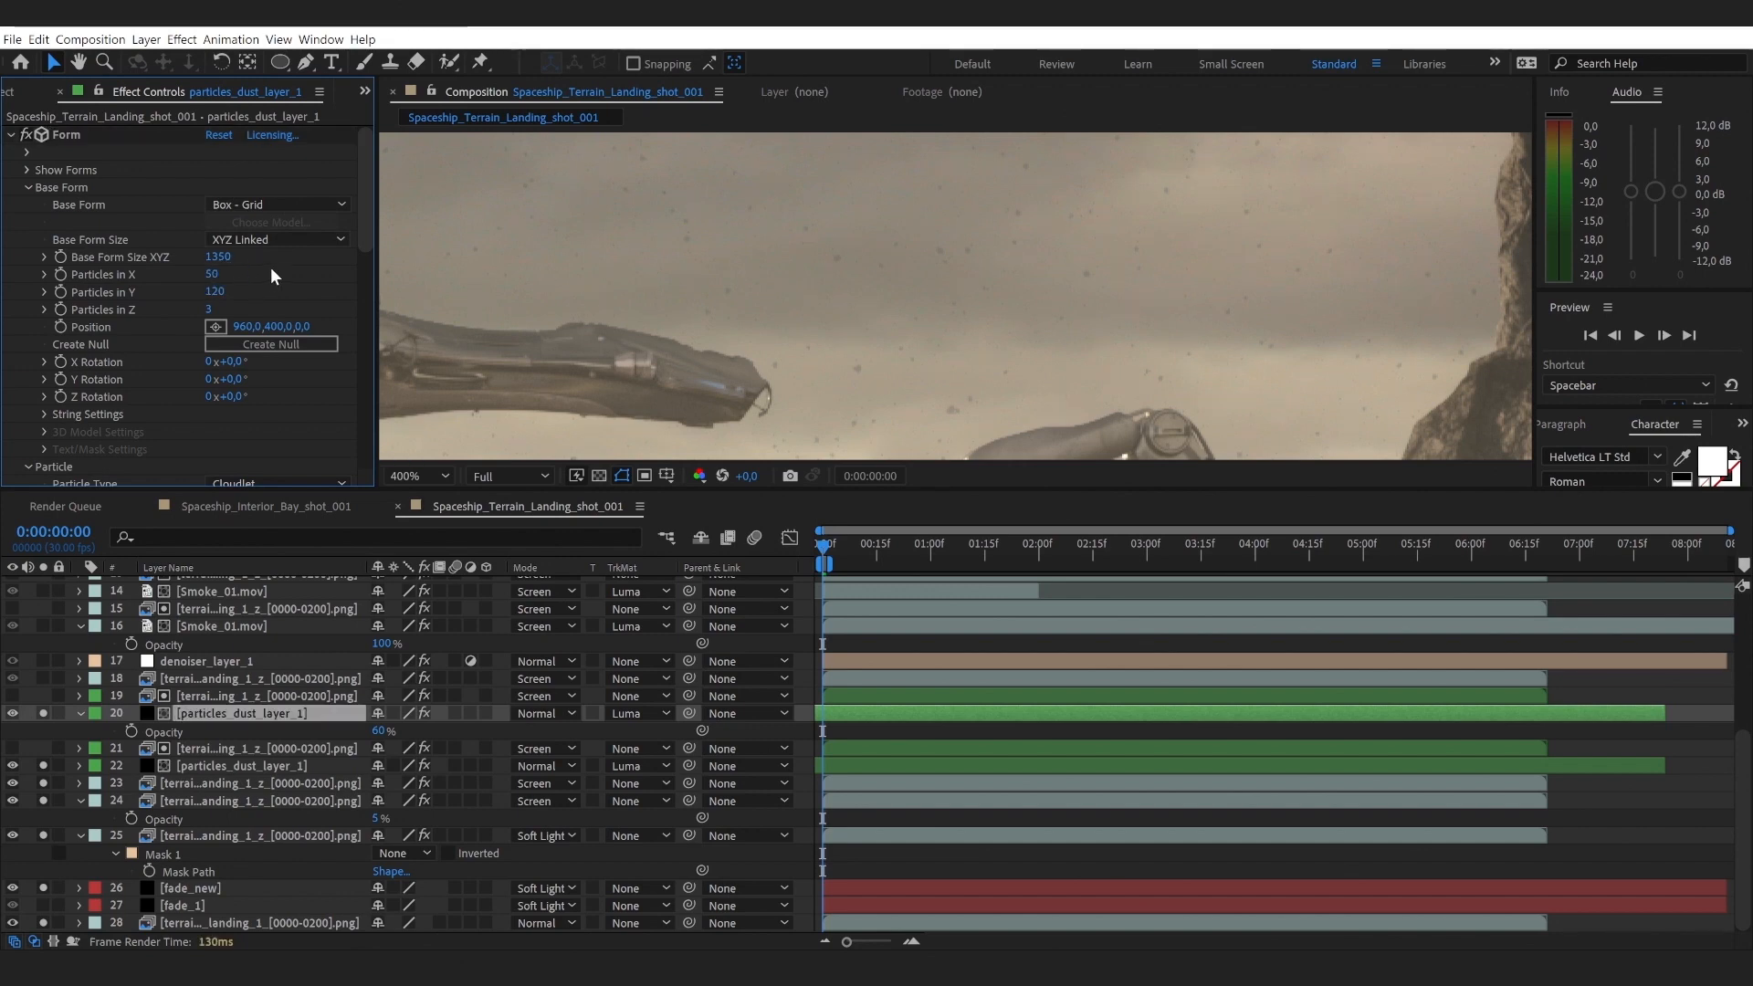
pyautogui.click(210, 275)
pyautogui.write('150')
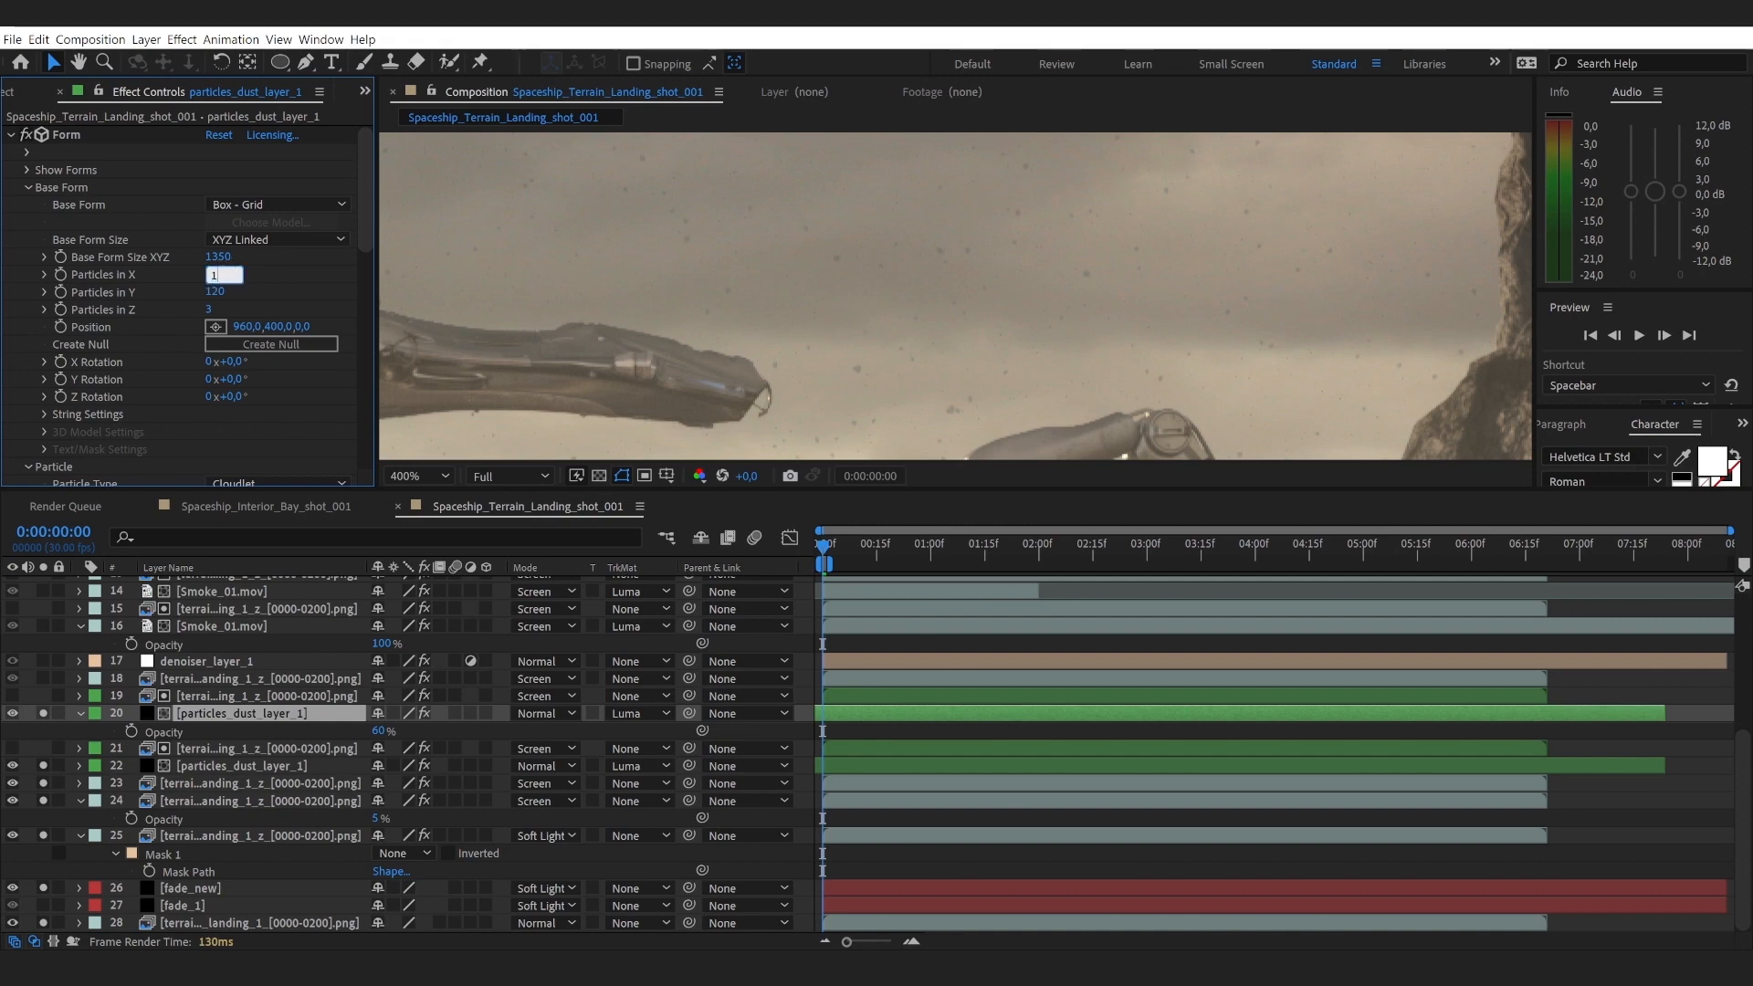
pyautogui.click(292, 285)
# Step: Unsolo the z-pass, fade and base render layers and inspect the two dust particle layers alone at 800% magnification
pyautogui.moveTo(43, 782); pyautogui.dragTo(43, 922)
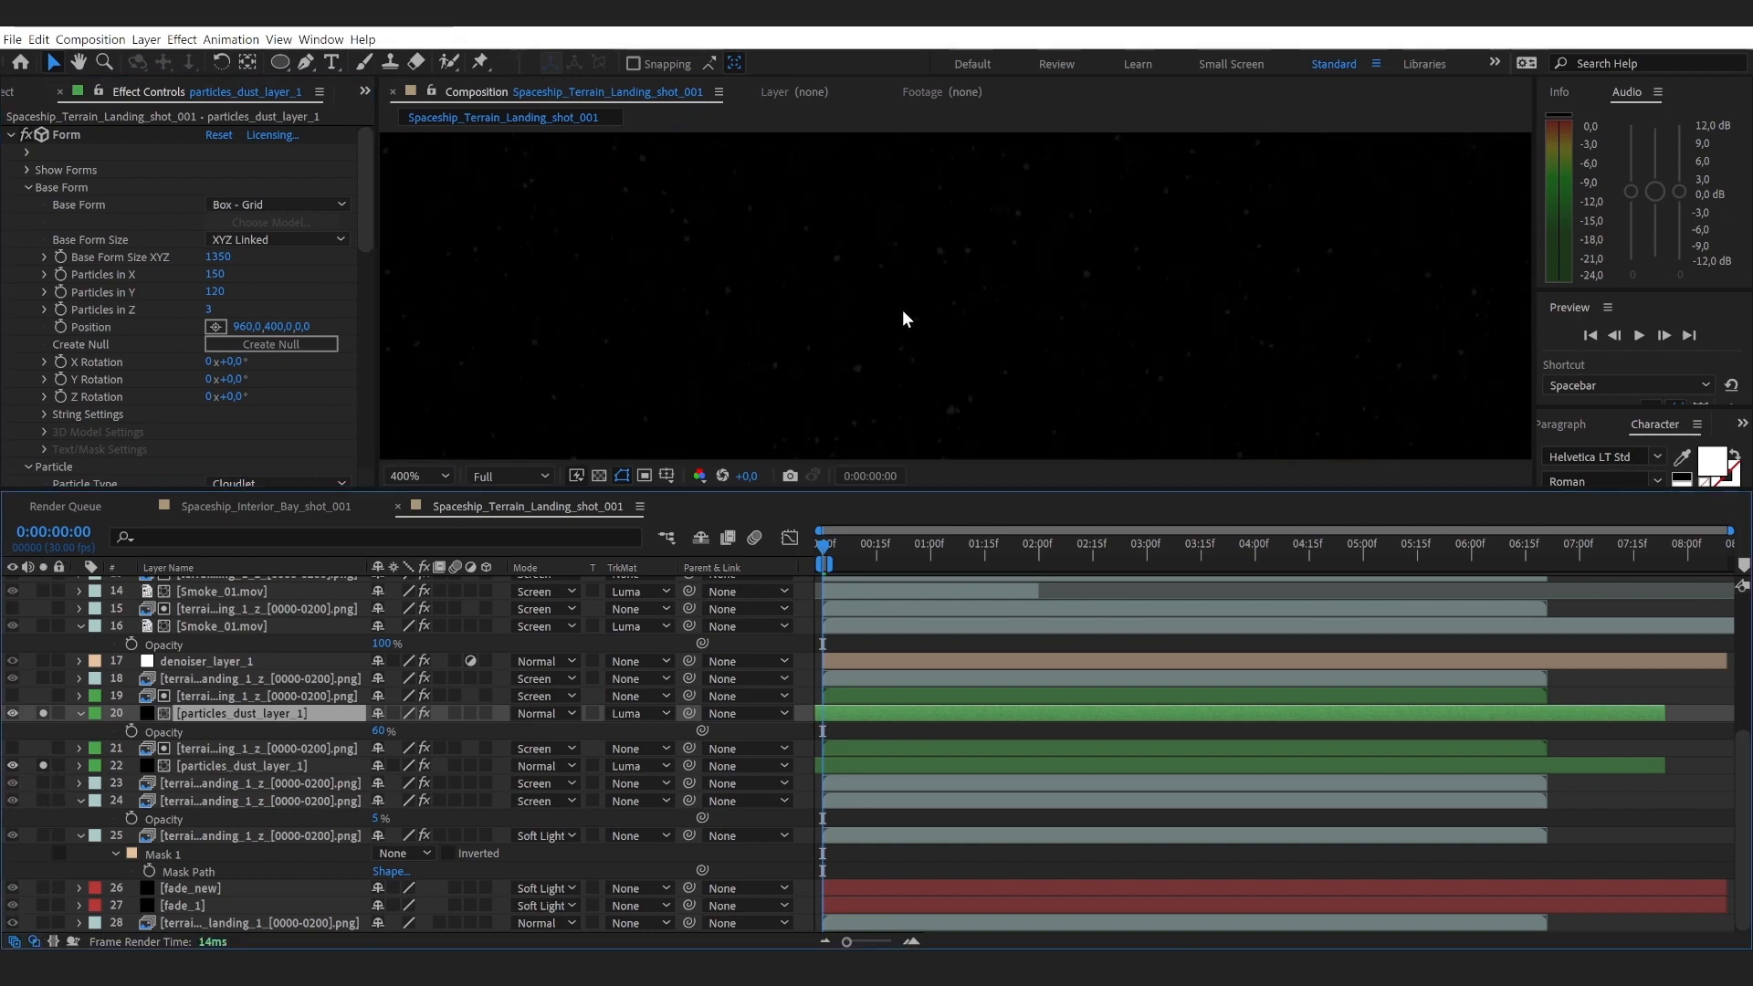
pyautogui.scroll(1, 902, 311)
pyautogui.moveTo(1030, 329); pyautogui.dragTo(1303, 428)
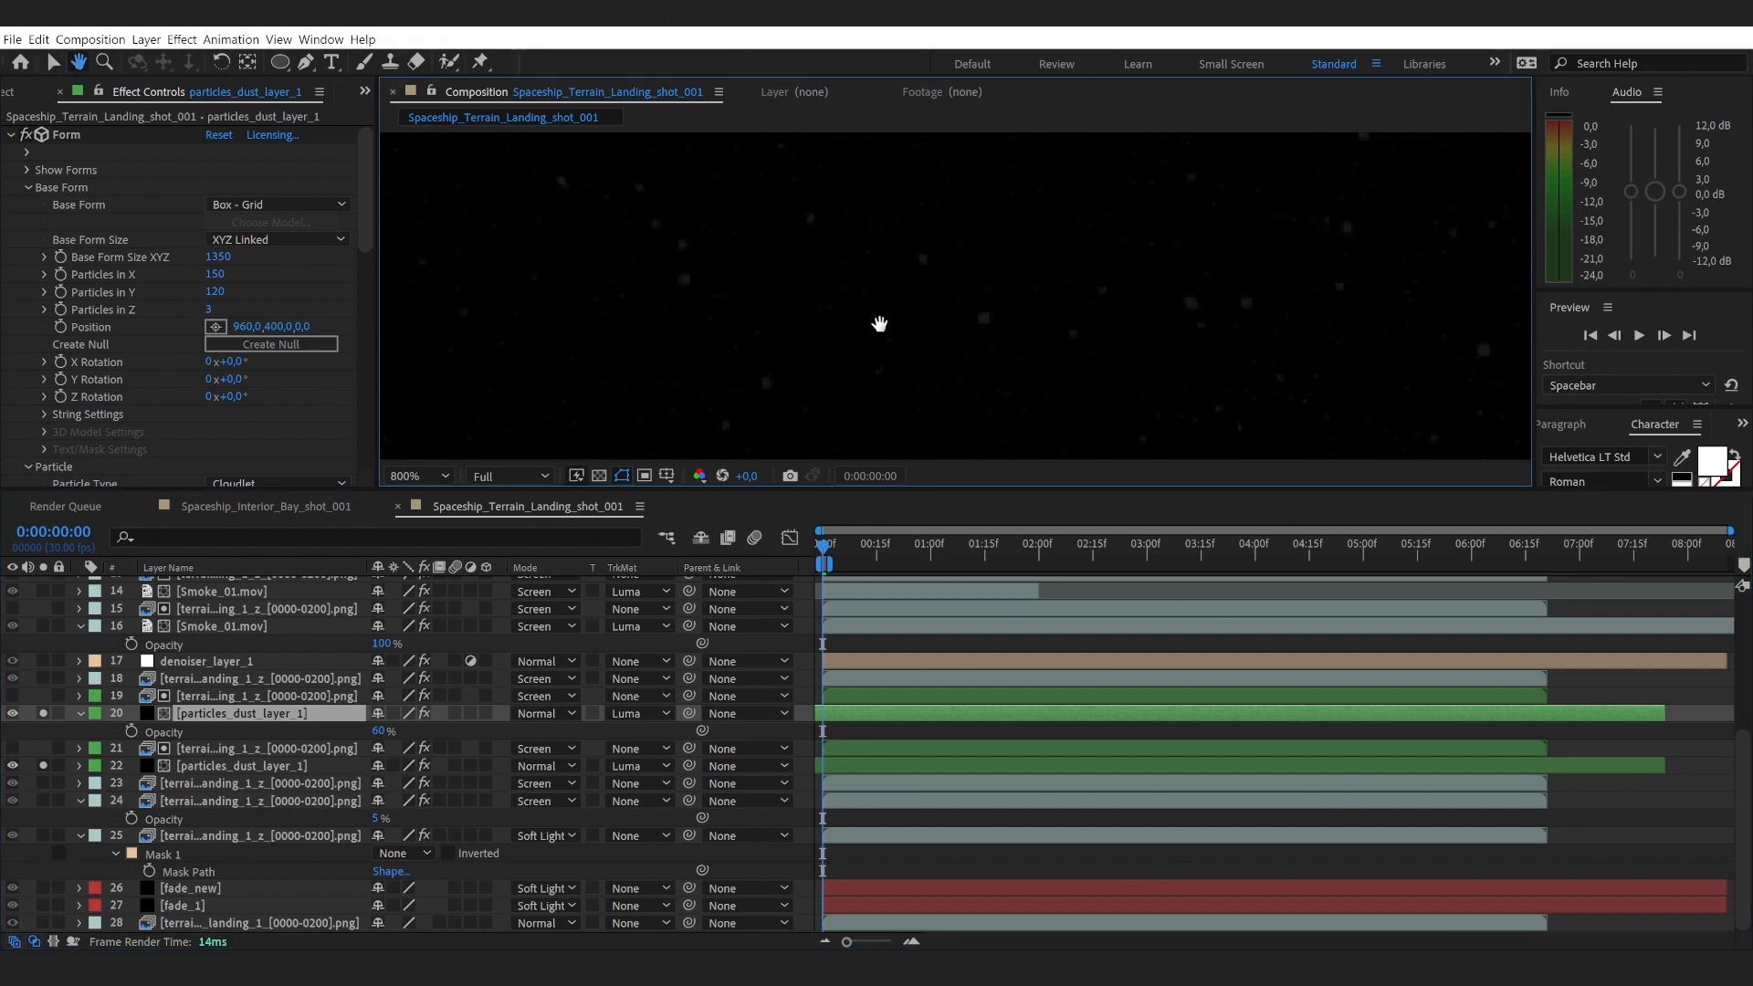
pyautogui.moveTo(880, 325); pyautogui.dragTo(855, 329)
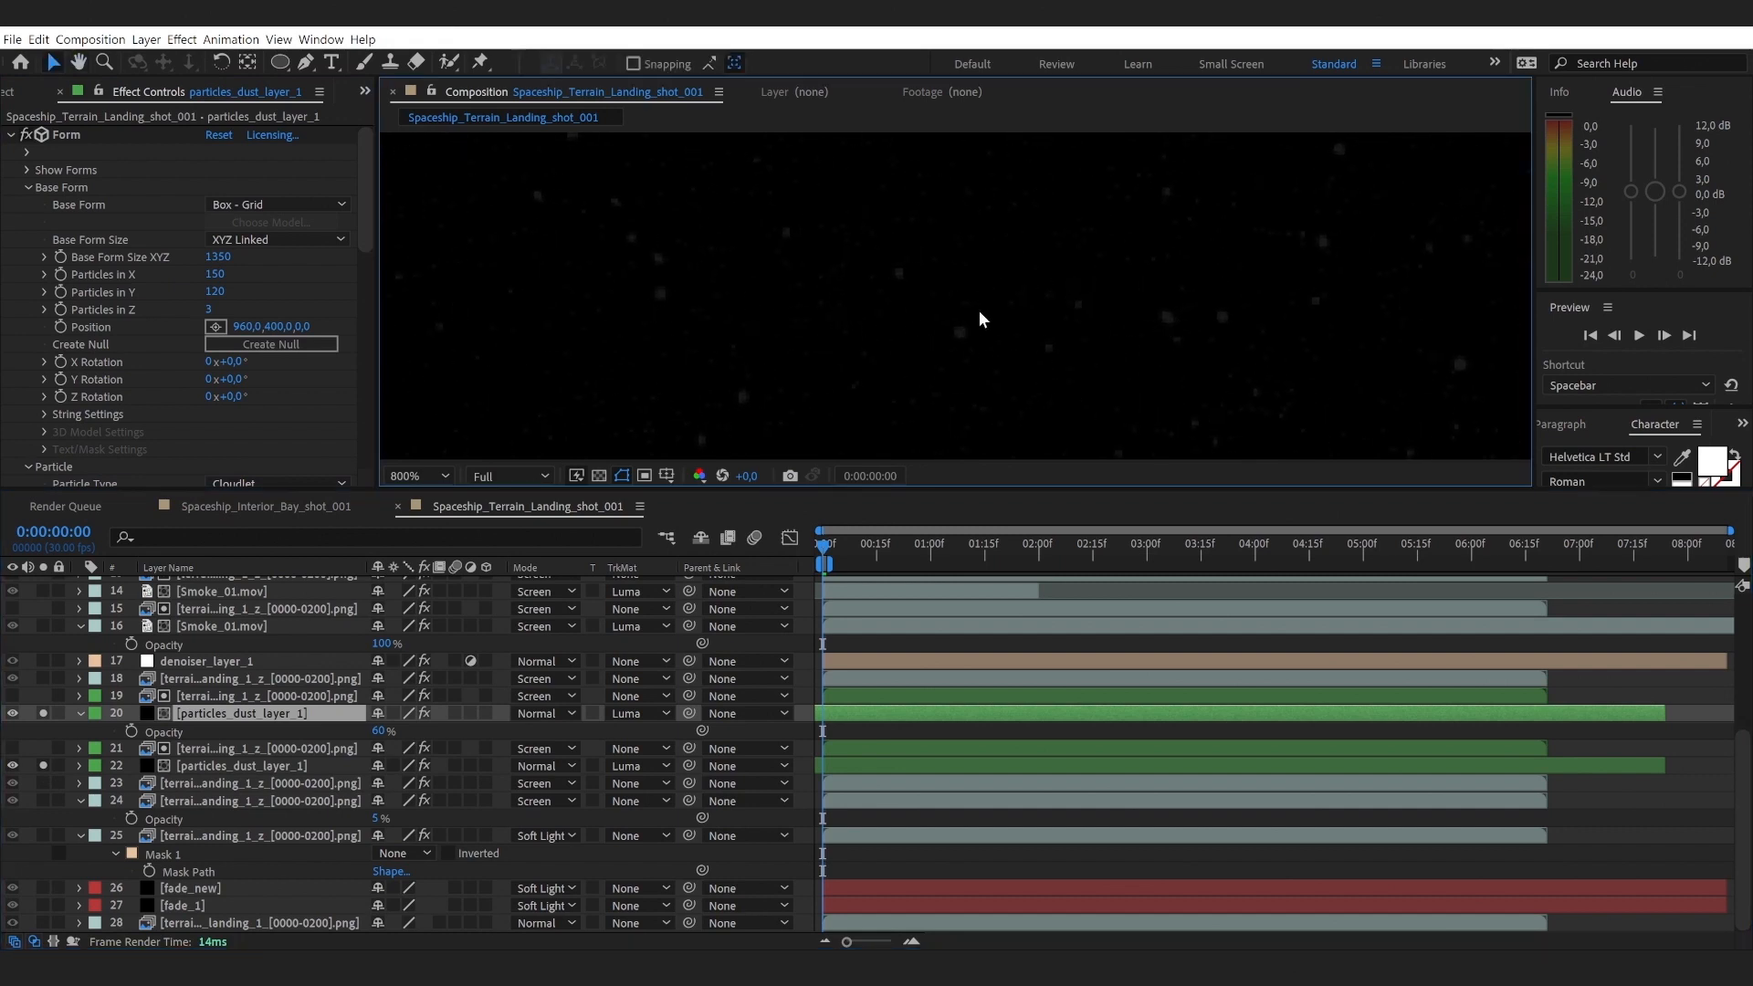
# Step: Try the Sphere particle type on the Form effect of dust layer 20
pyautogui.scroll(-5, 274, 196)
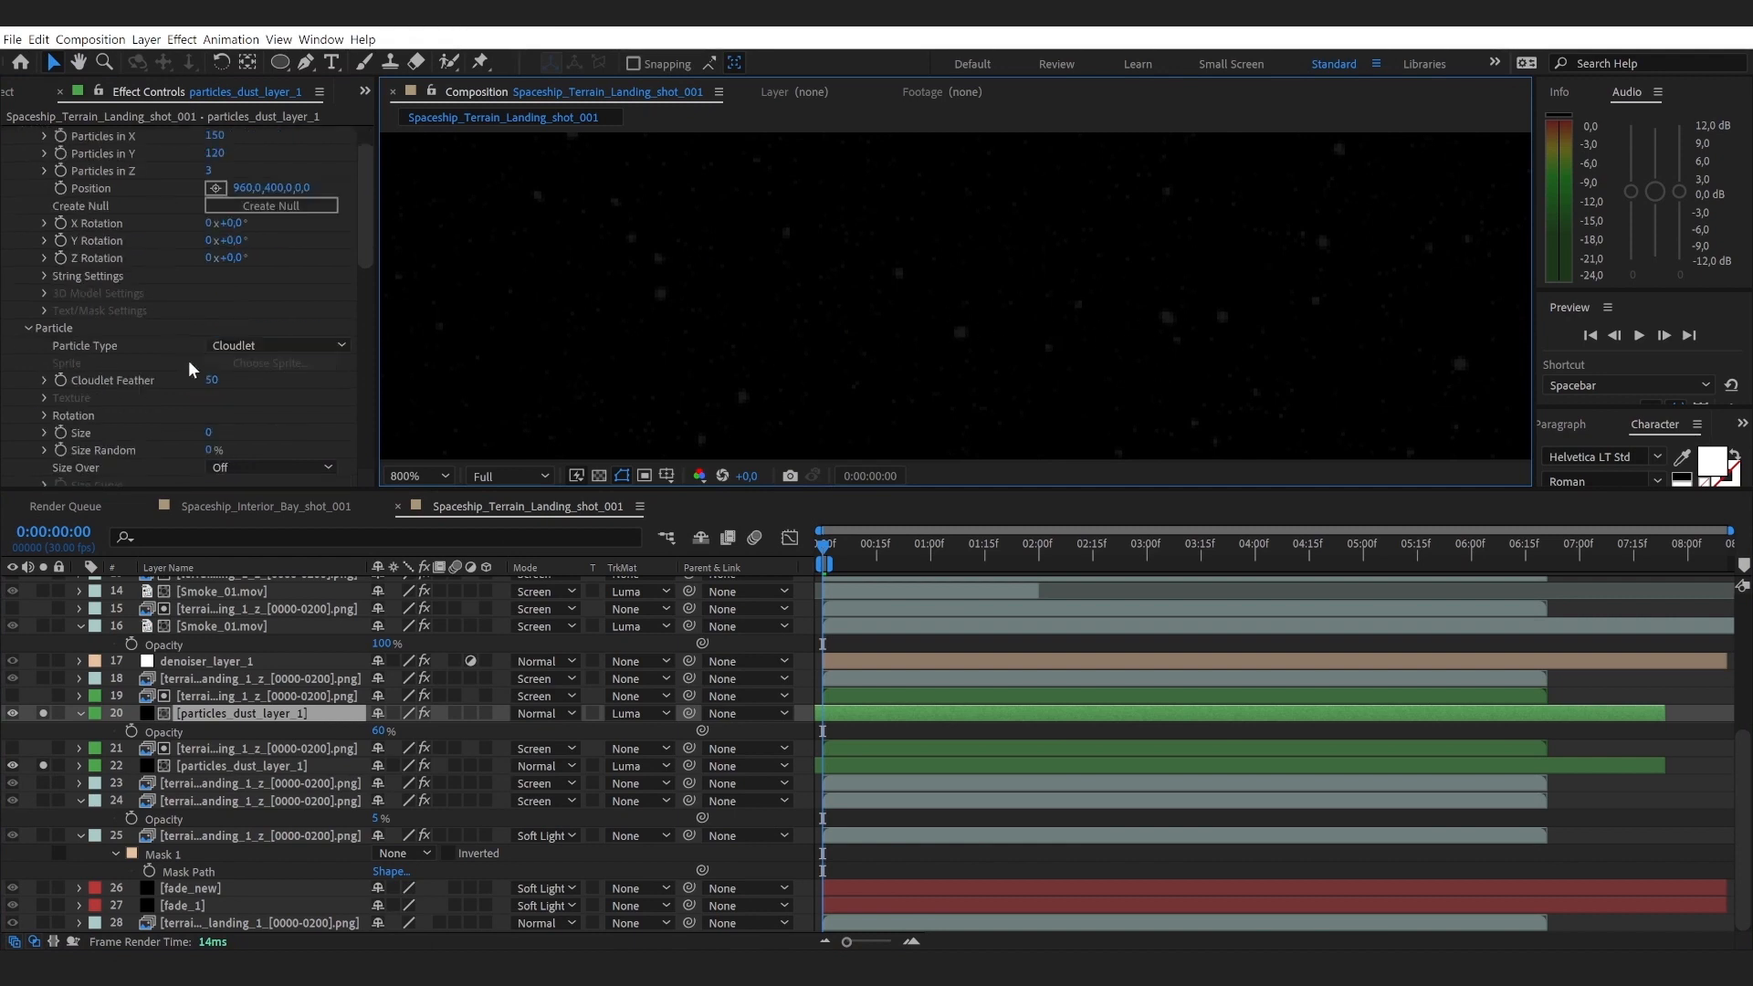
pyautogui.scroll(1, 139, 328)
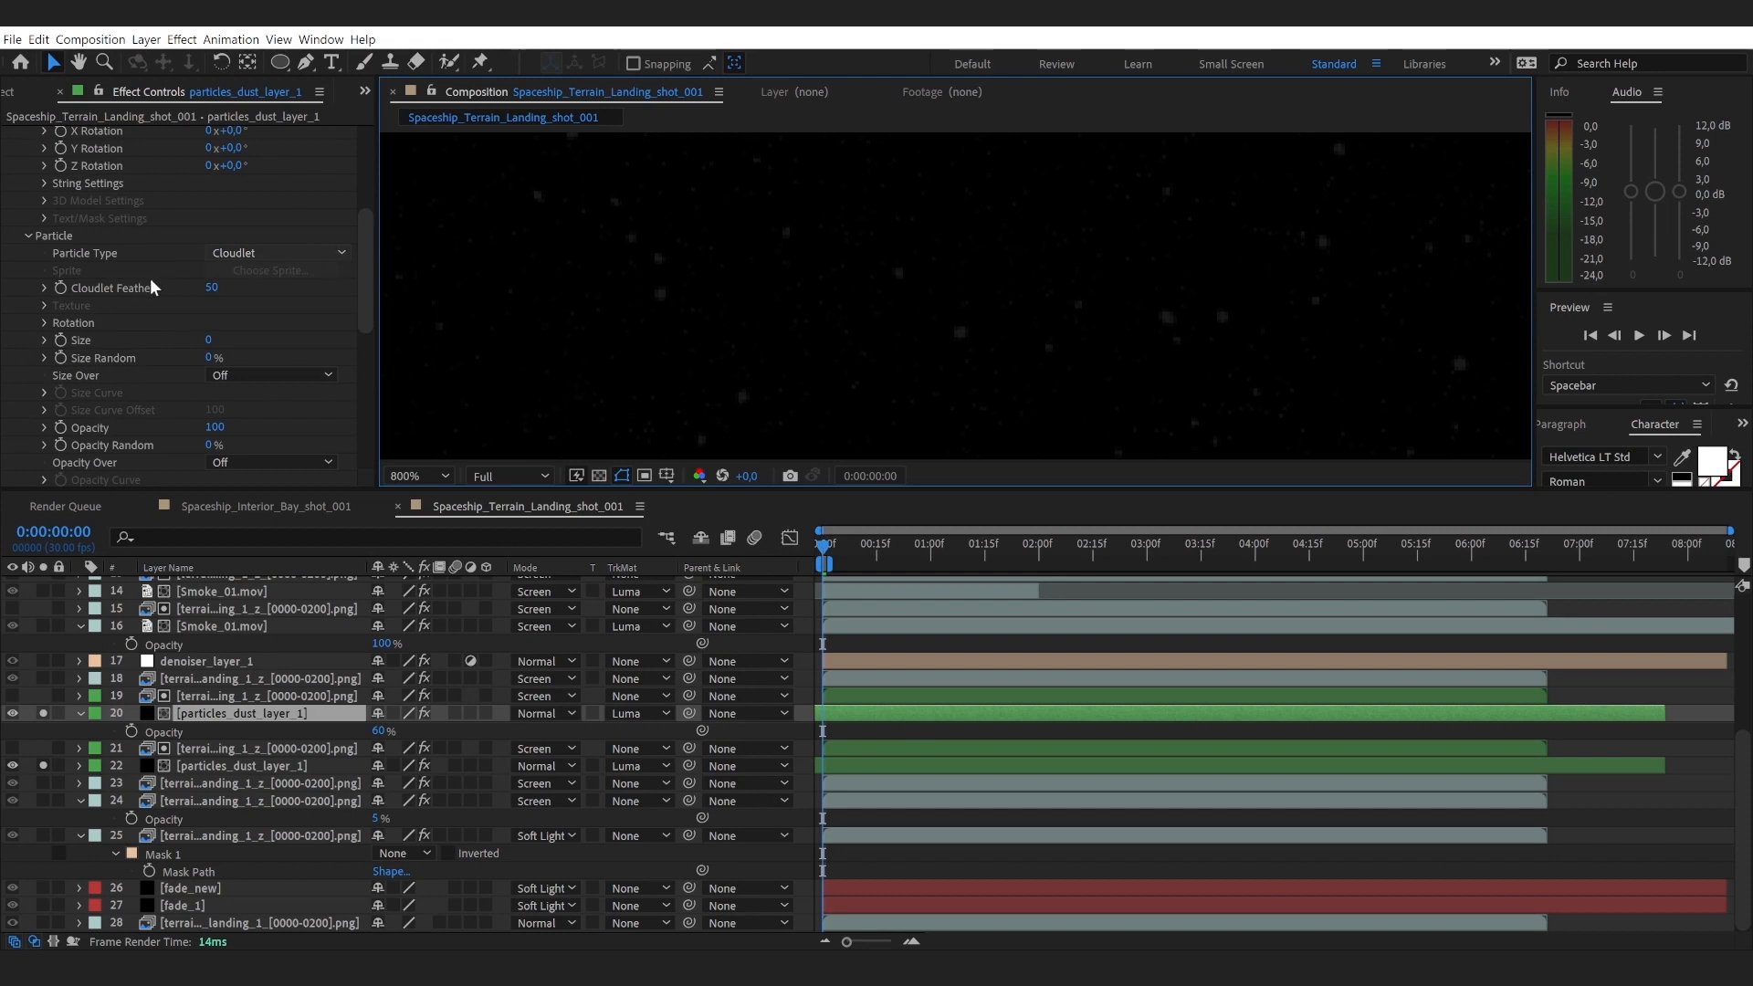
pyautogui.scroll(2, 255, 344)
pyautogui.click(255, 345)
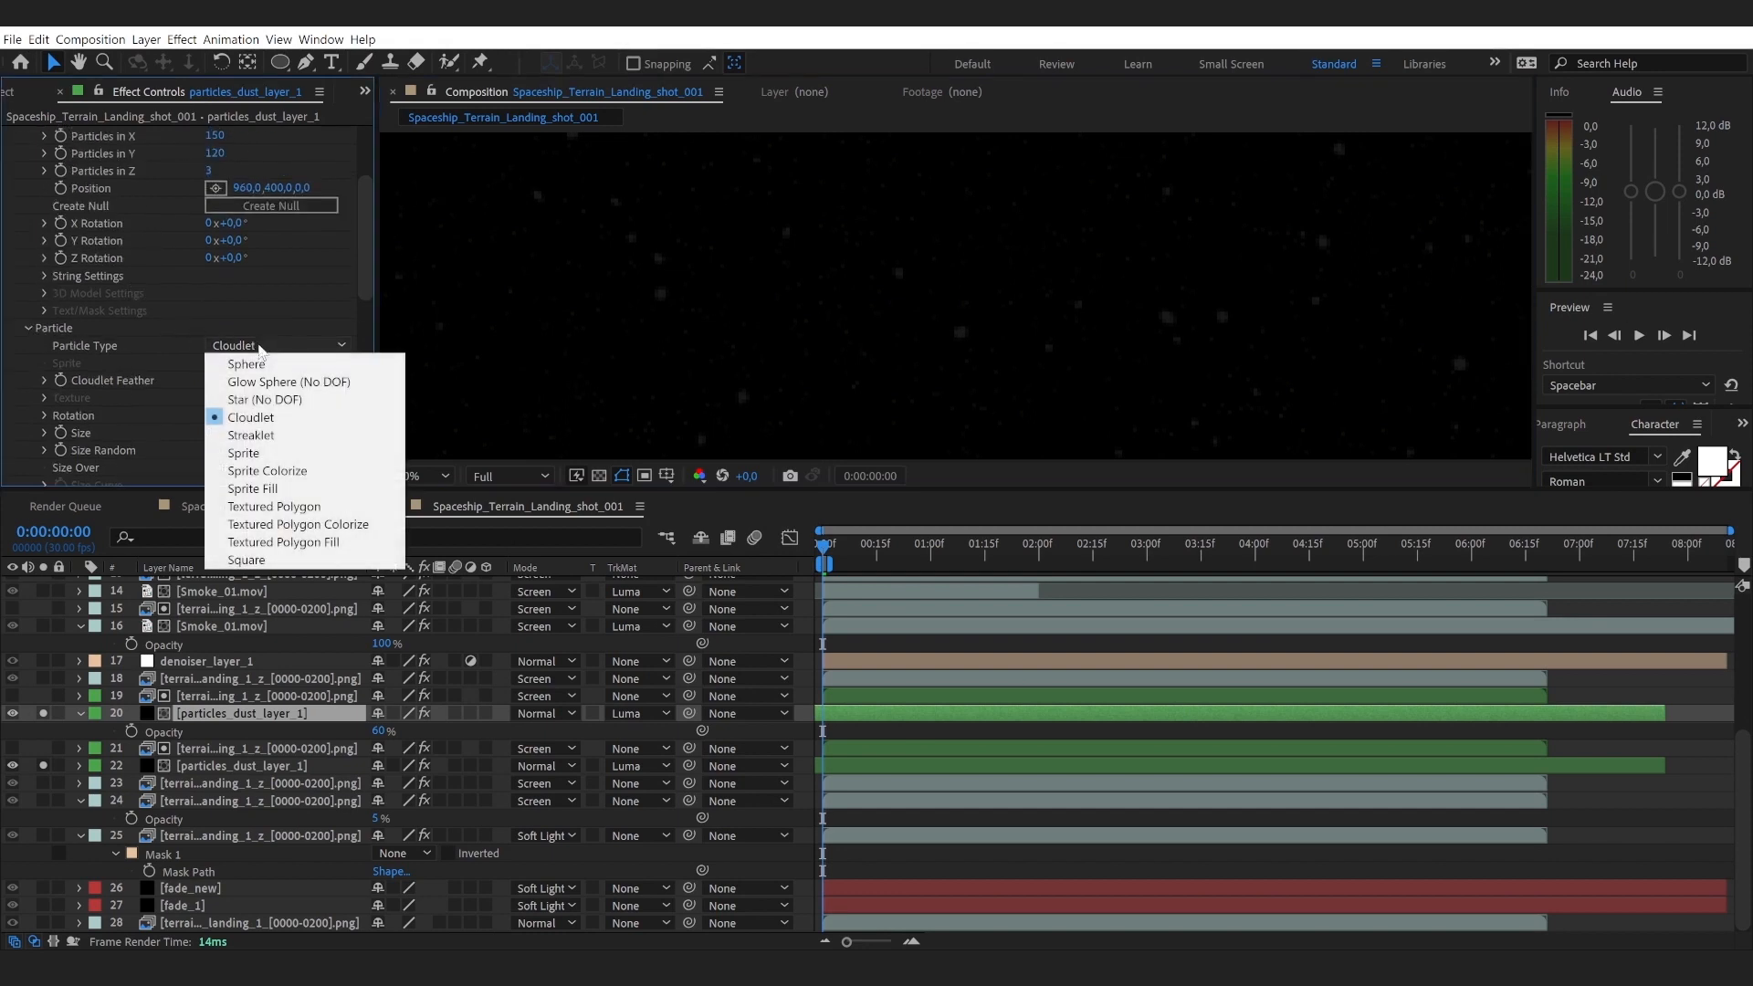
pyautogui.click(256, 417)
pyautogui.click(256, 345)
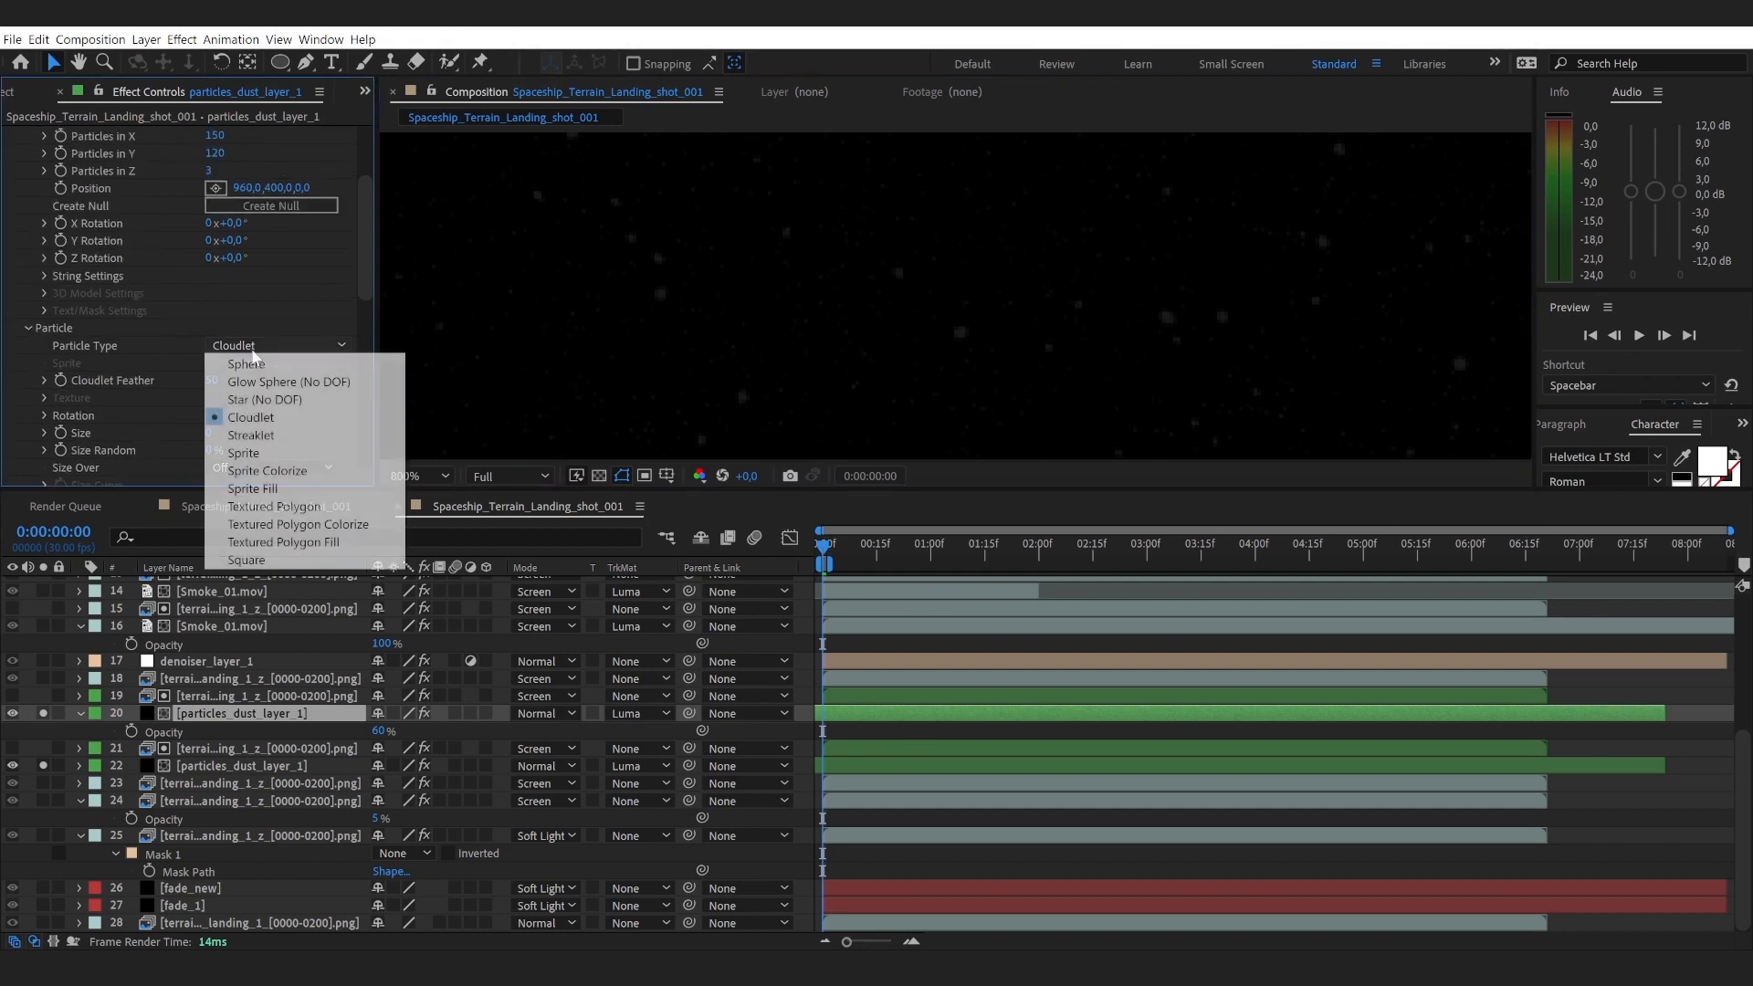
pyautogui.click(255, 358)
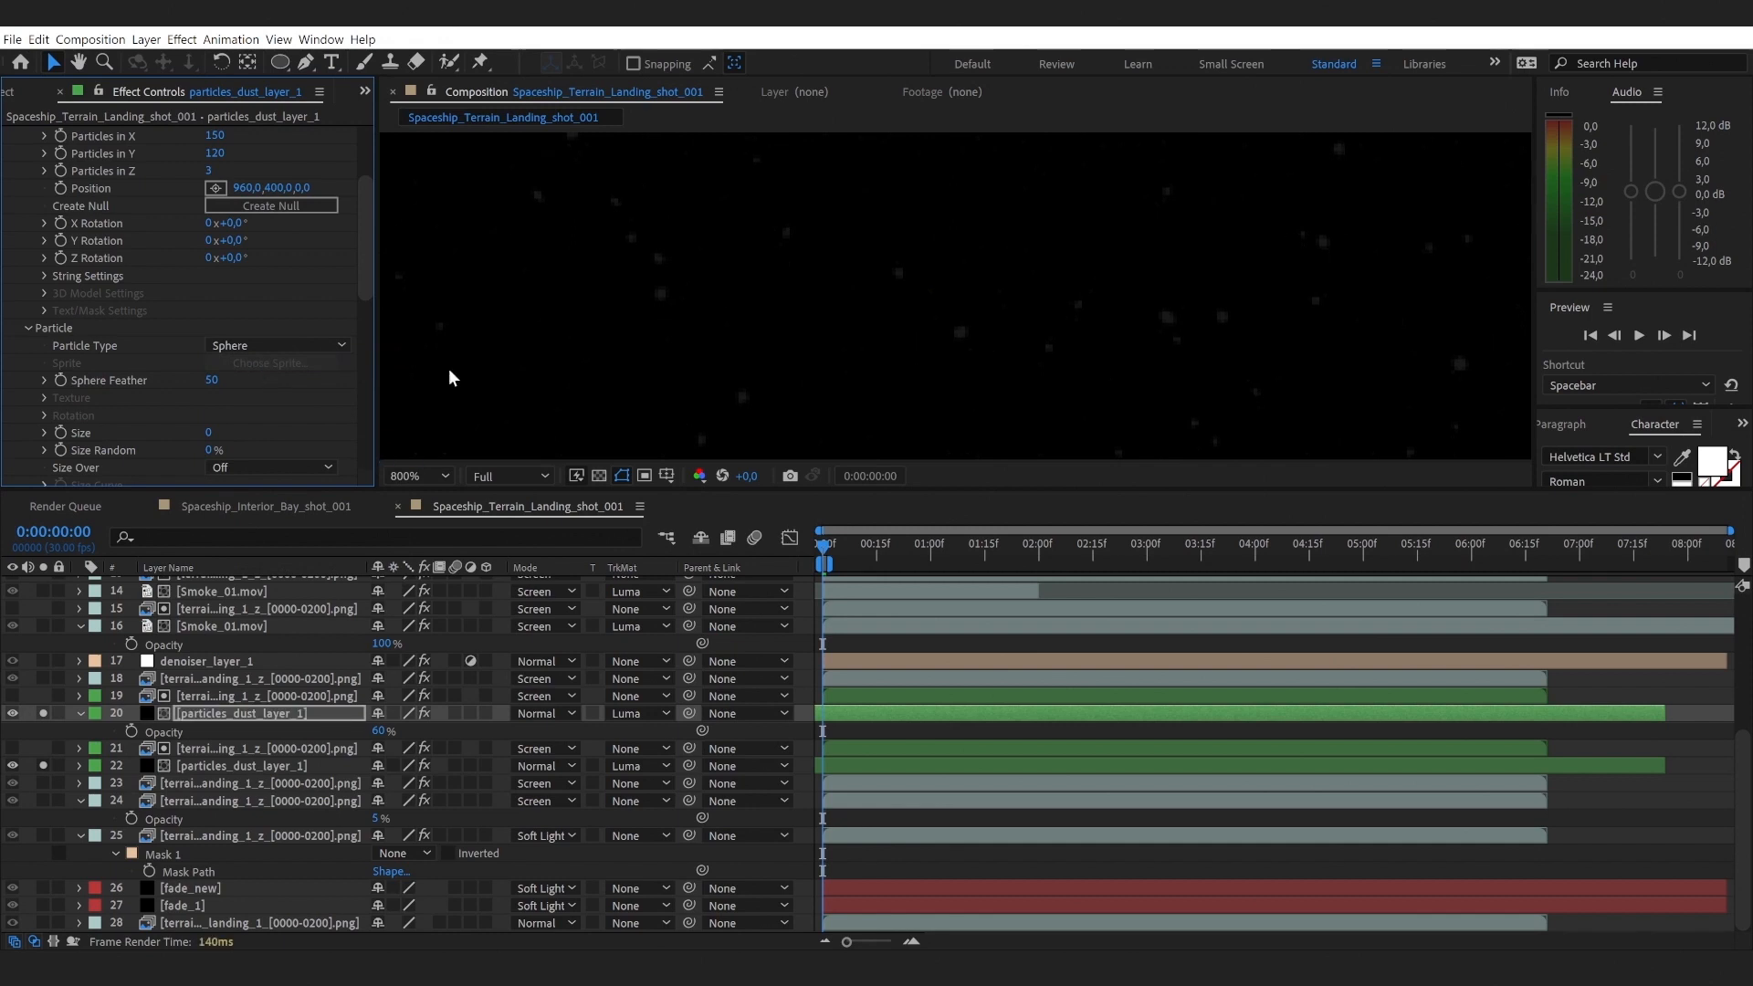
# Step: Try the Sphere particle type on dust layer 22 and return it to Cloudlet
pyautogui.click(279, 772)
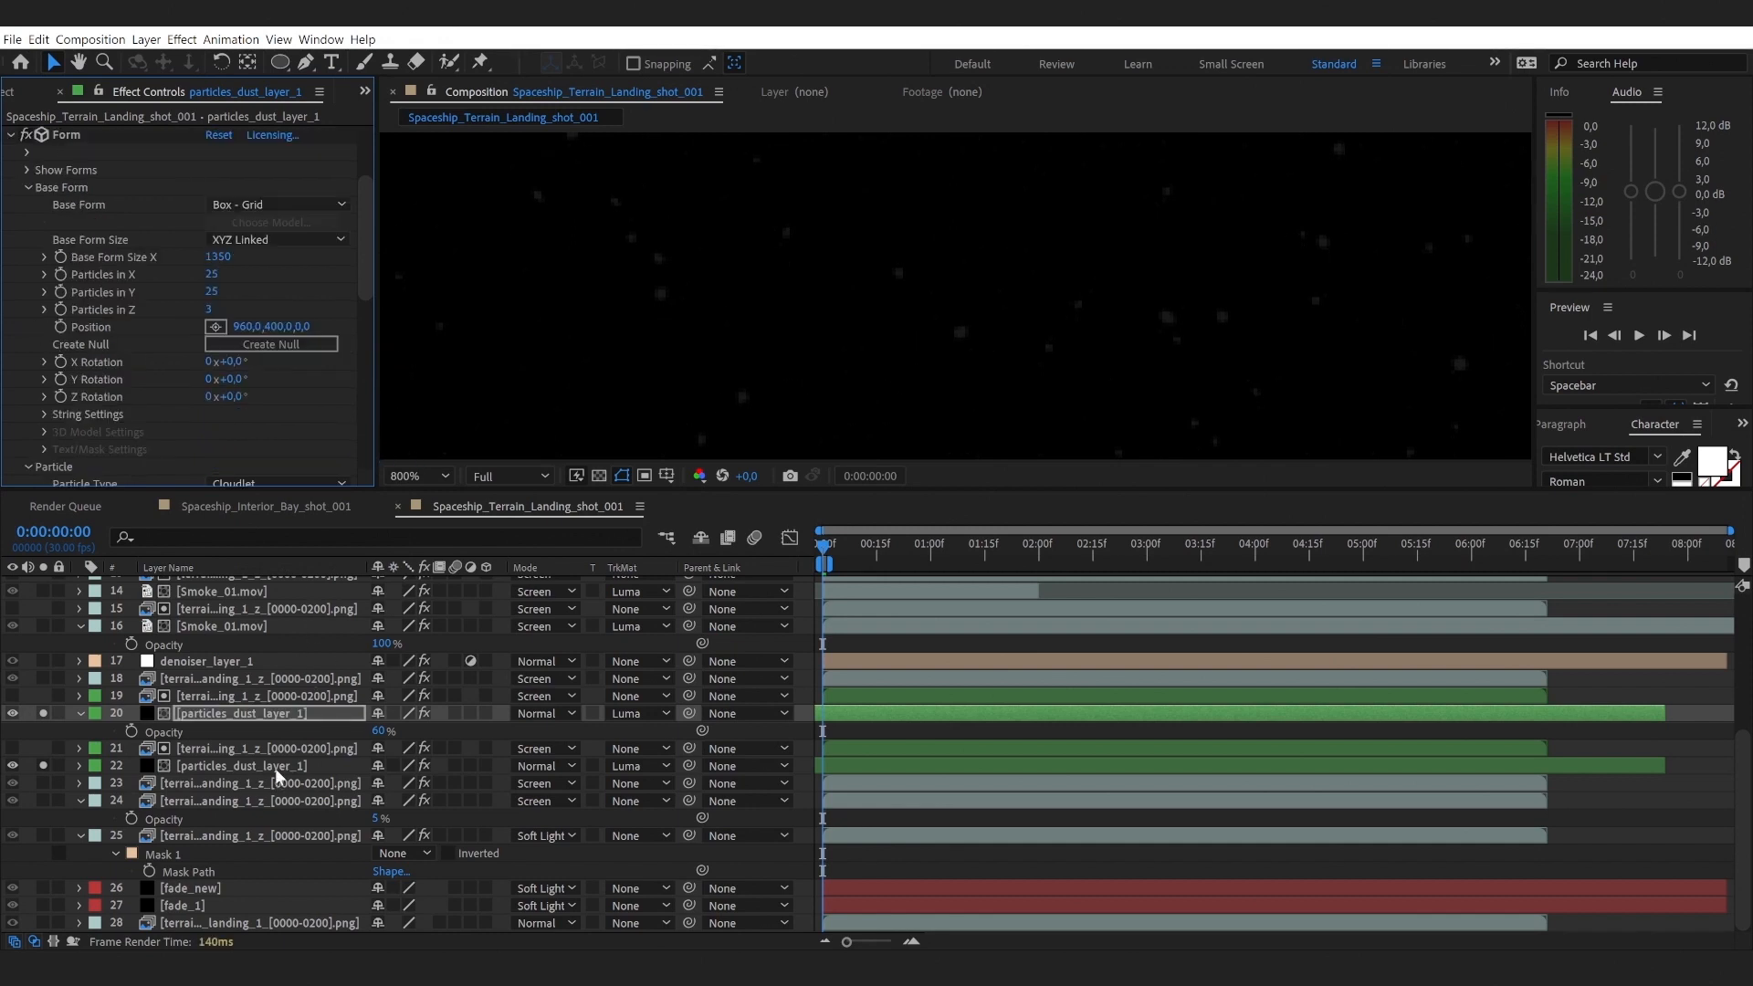
pyautogui.scroll(-5, 219, 411)
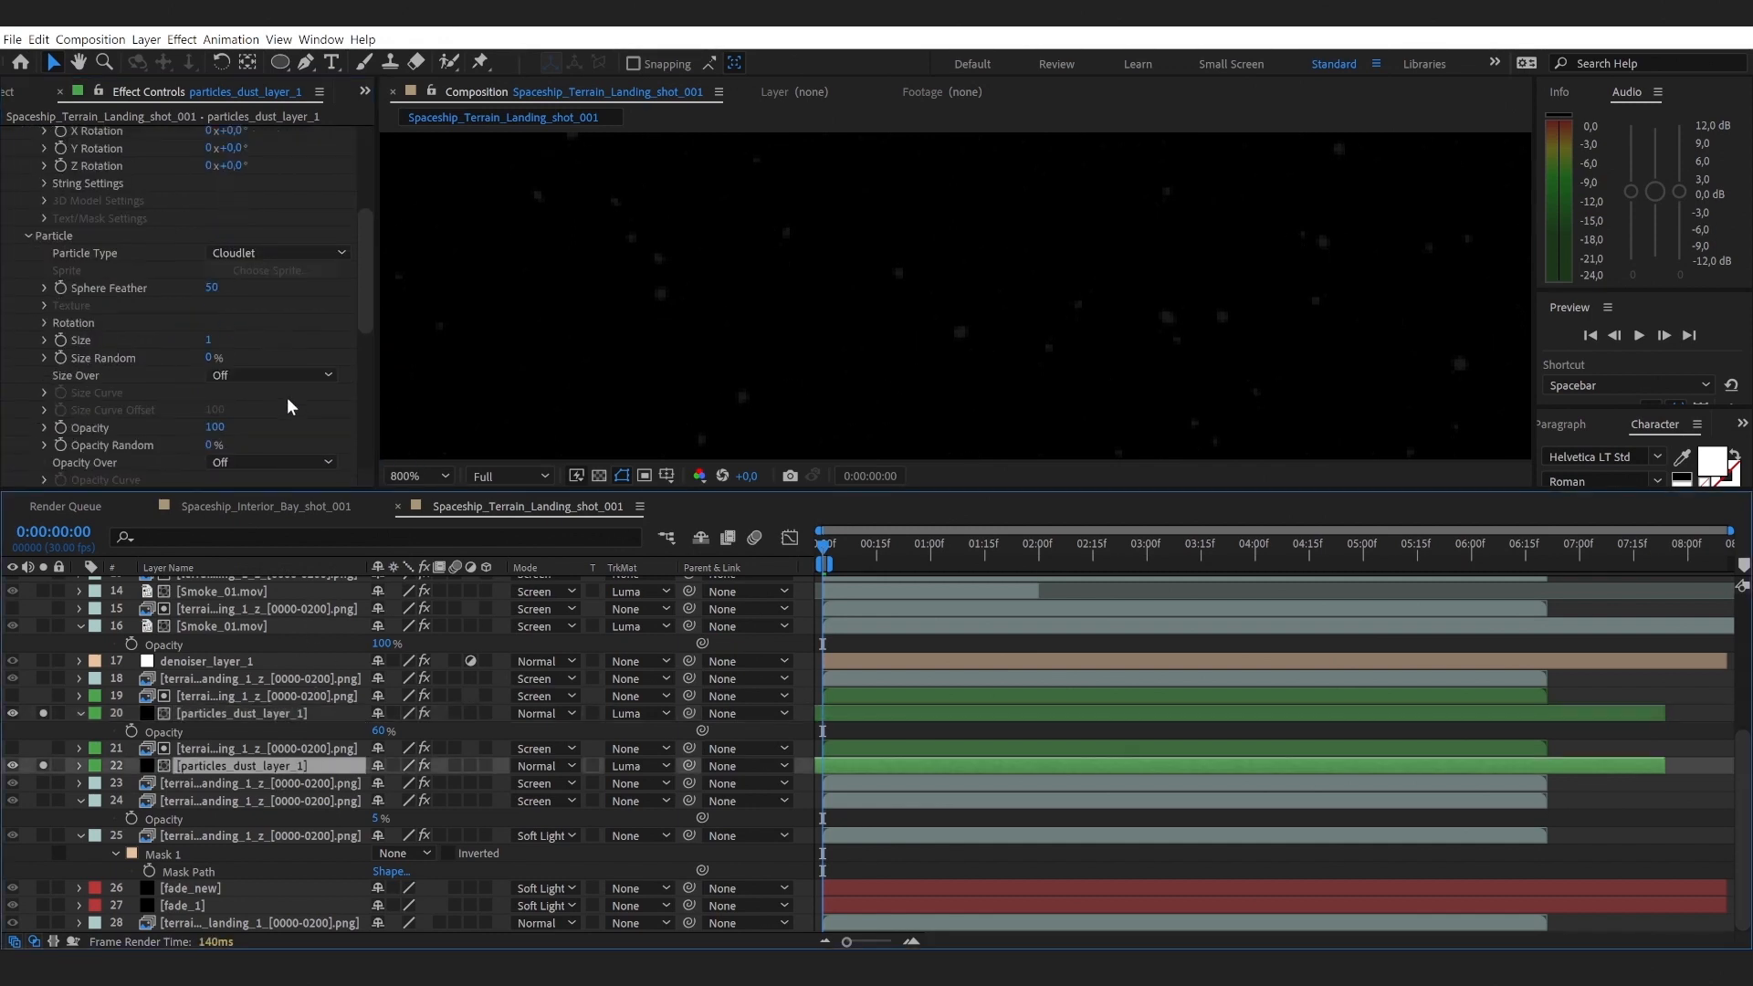
pyautogui.click(297, 260)
pyautogui.click(292, 274)
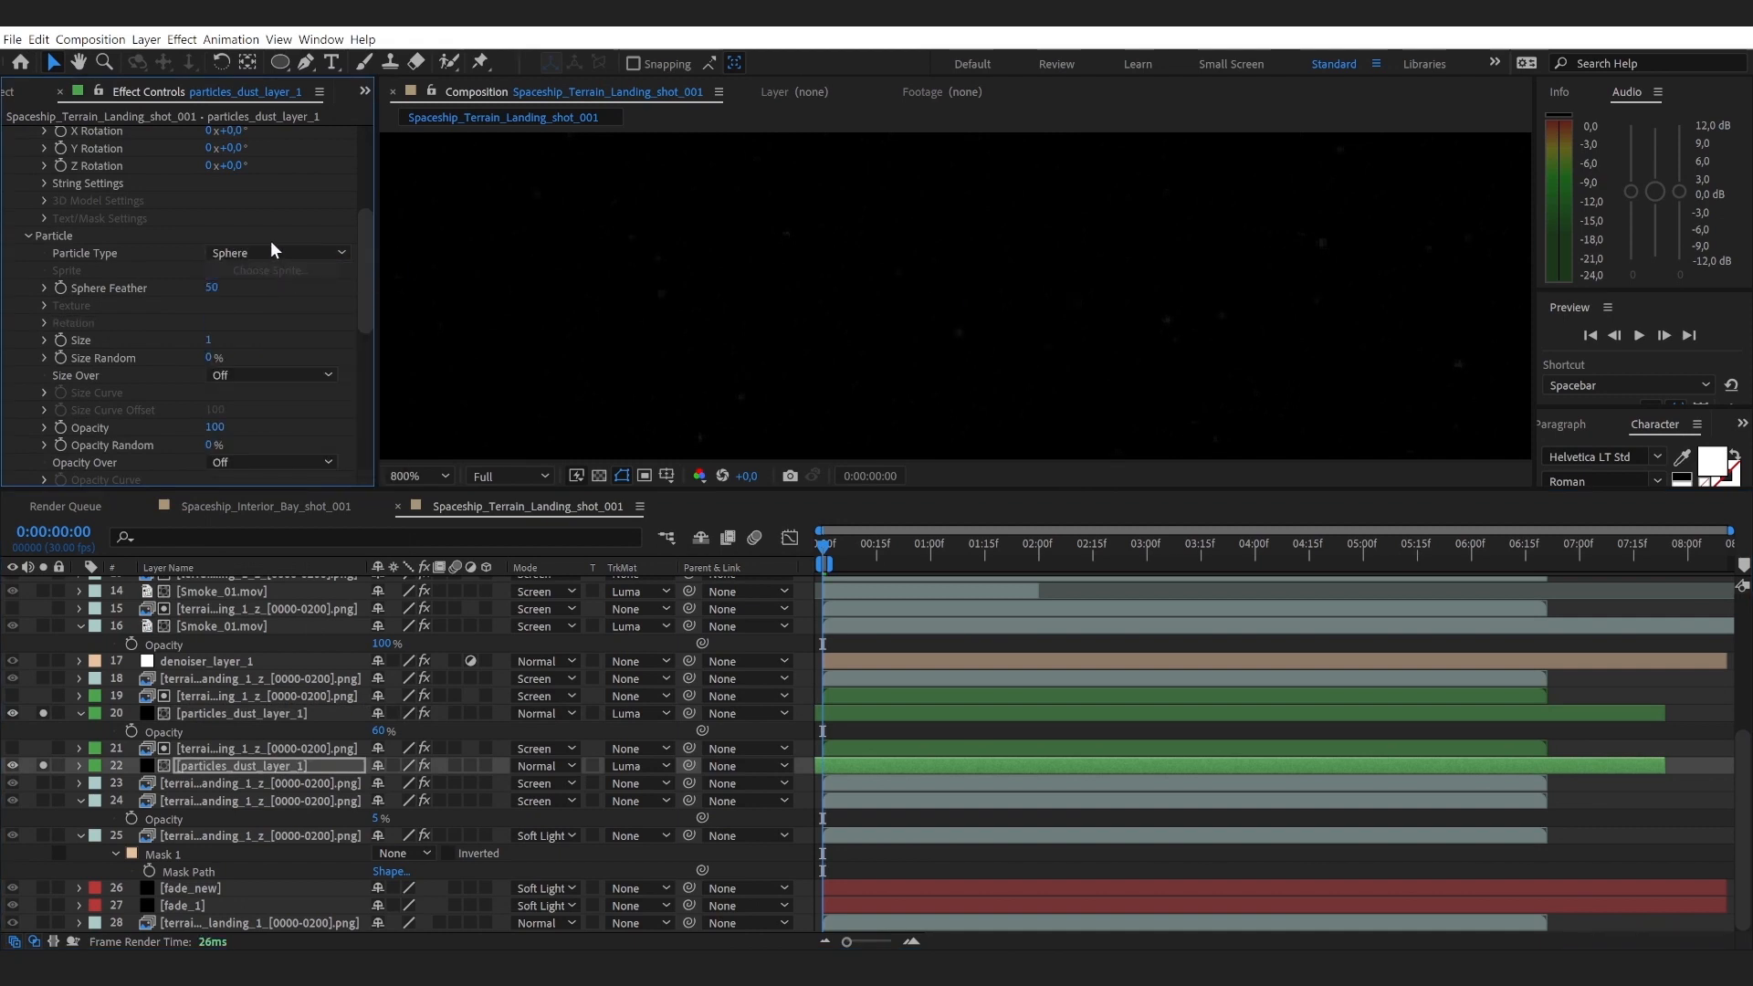
pyautogui.click(271, 251)
pyautogui.click(271, 327)
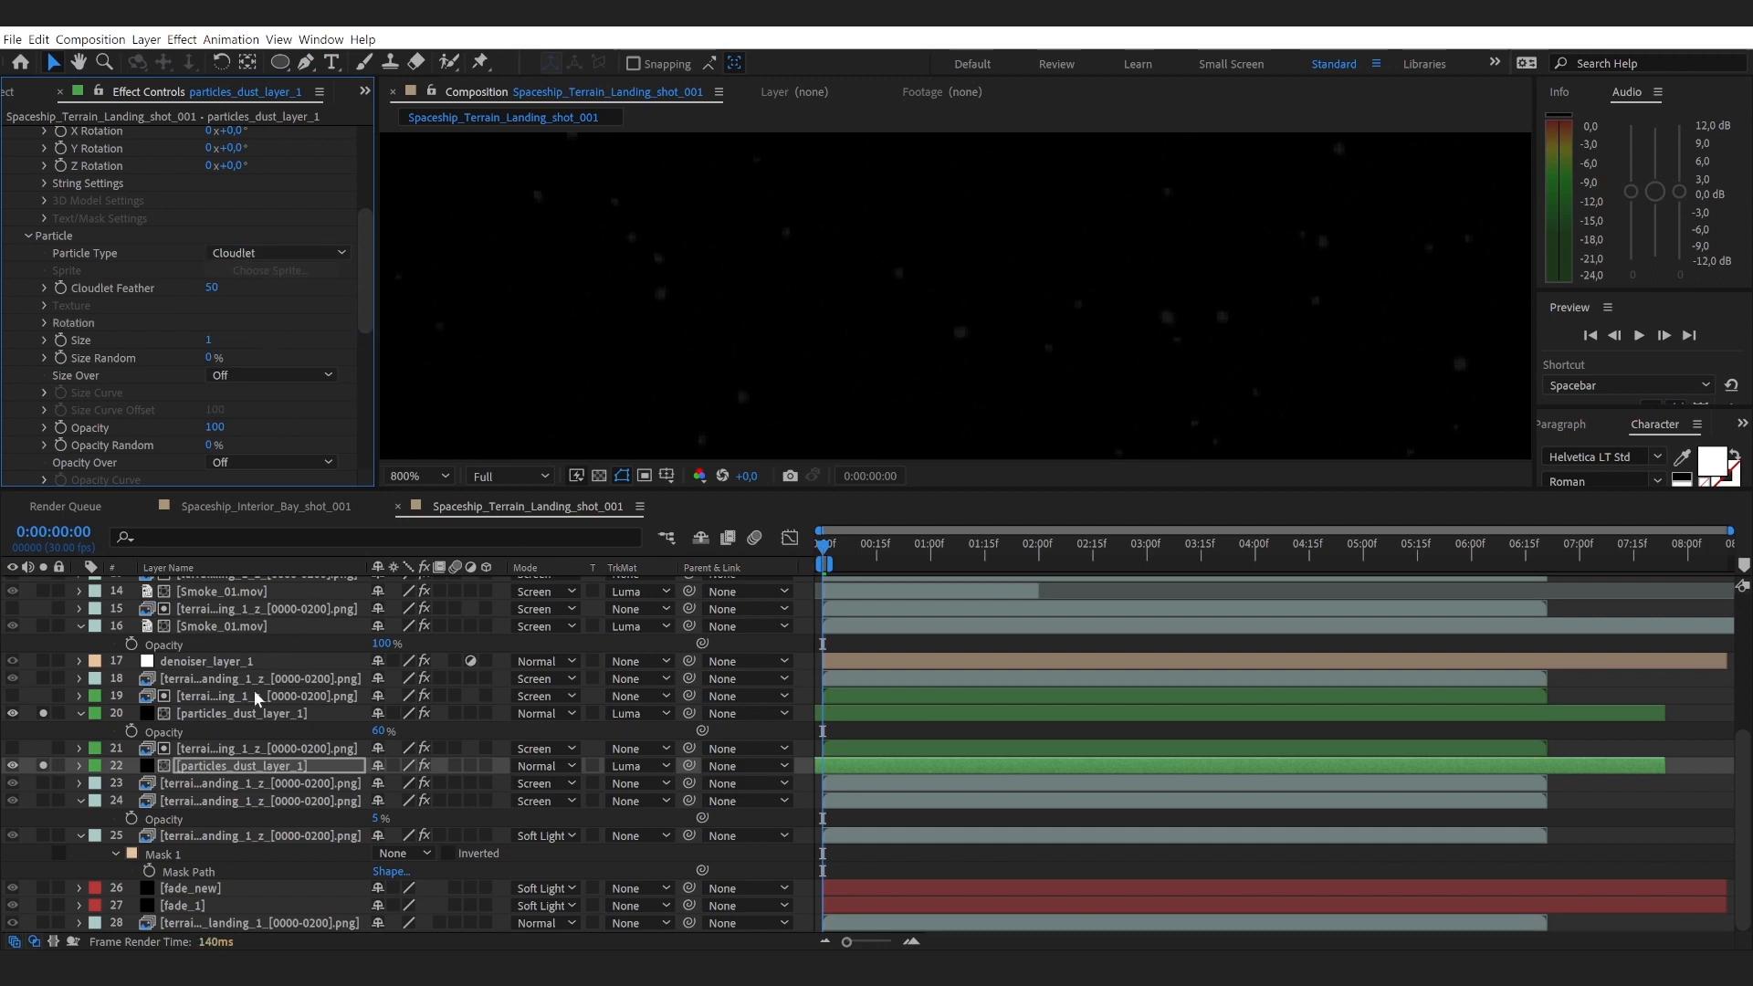
# Step: Set the Form particle type of dust layer 20 back to Cloudlet
pyautogui.click(256, 713)
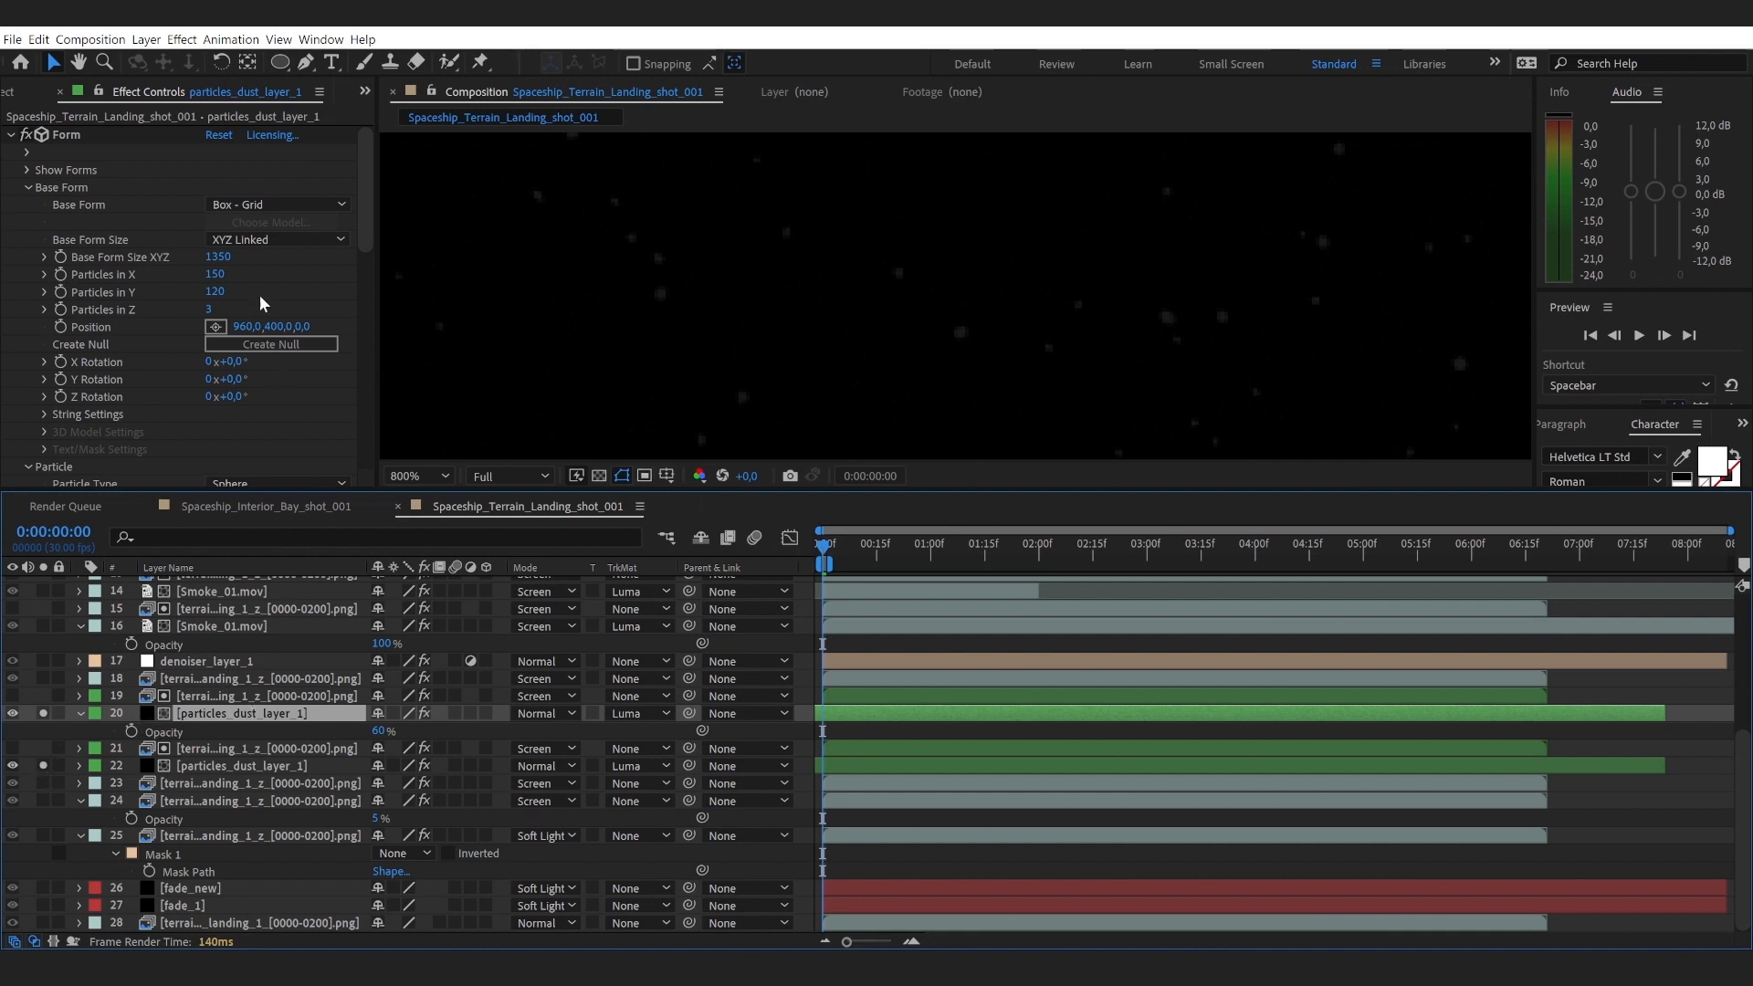
pyautogui.scroll(-5, 263, 304)
pyautogui.click(274, 253)
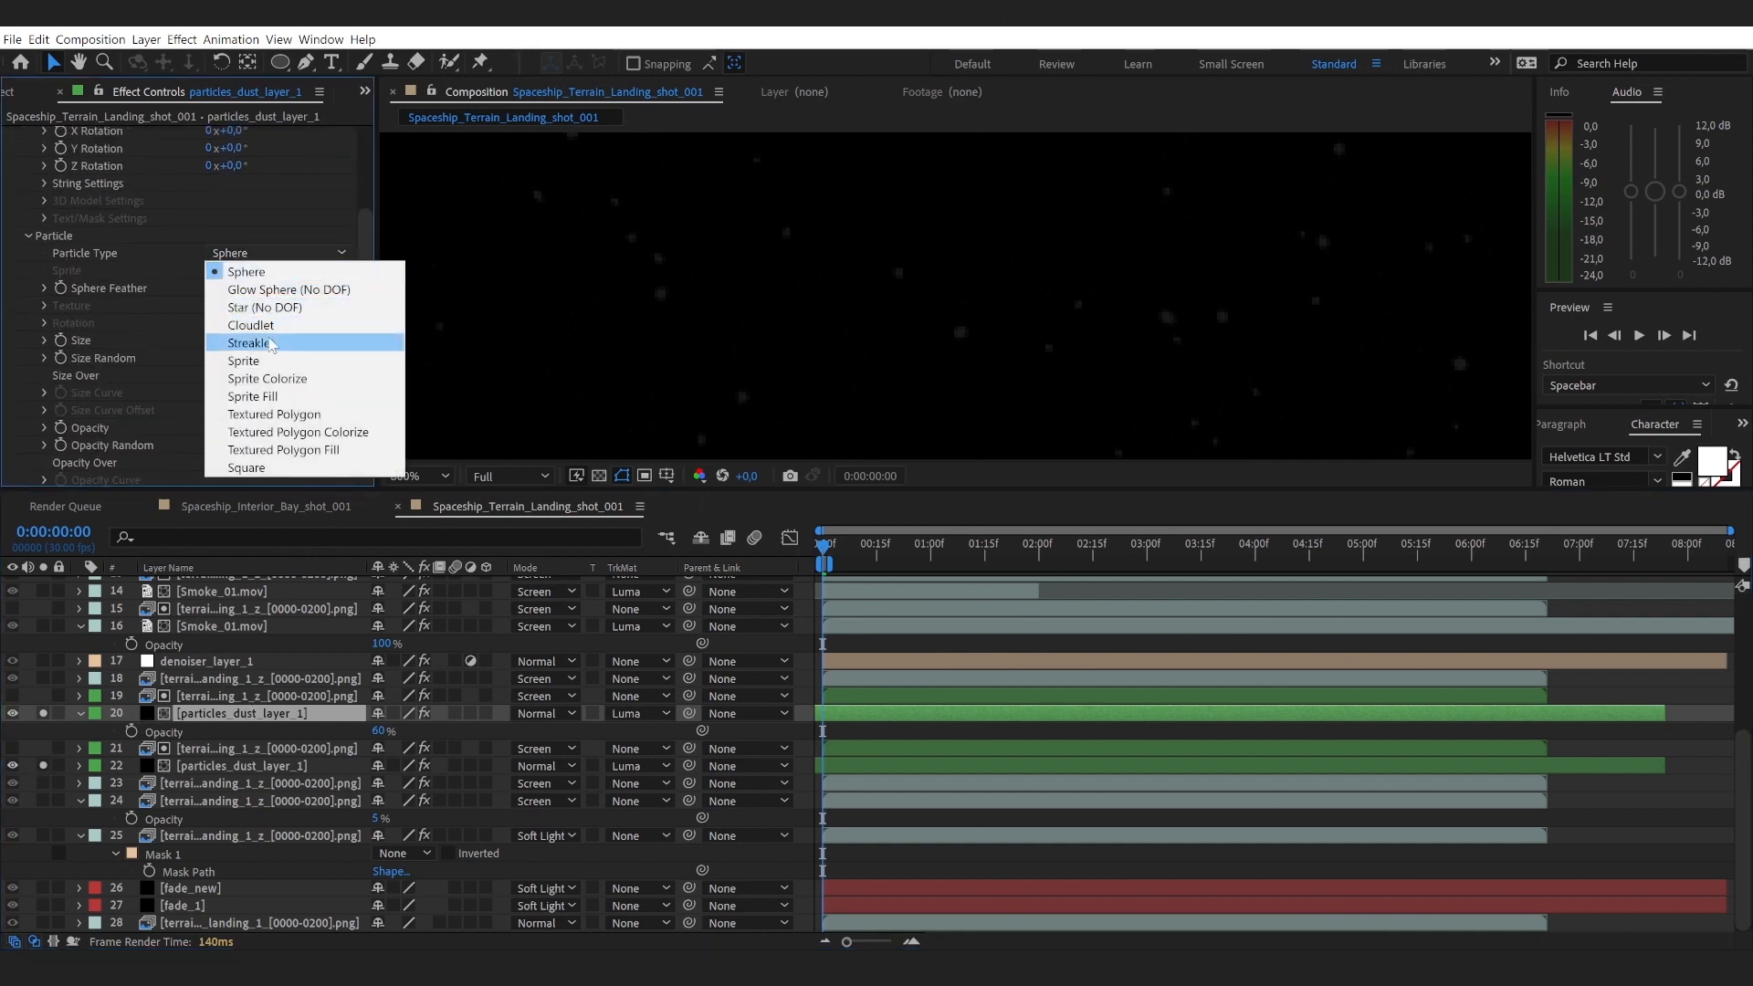
pyautogui.click(274, 325)
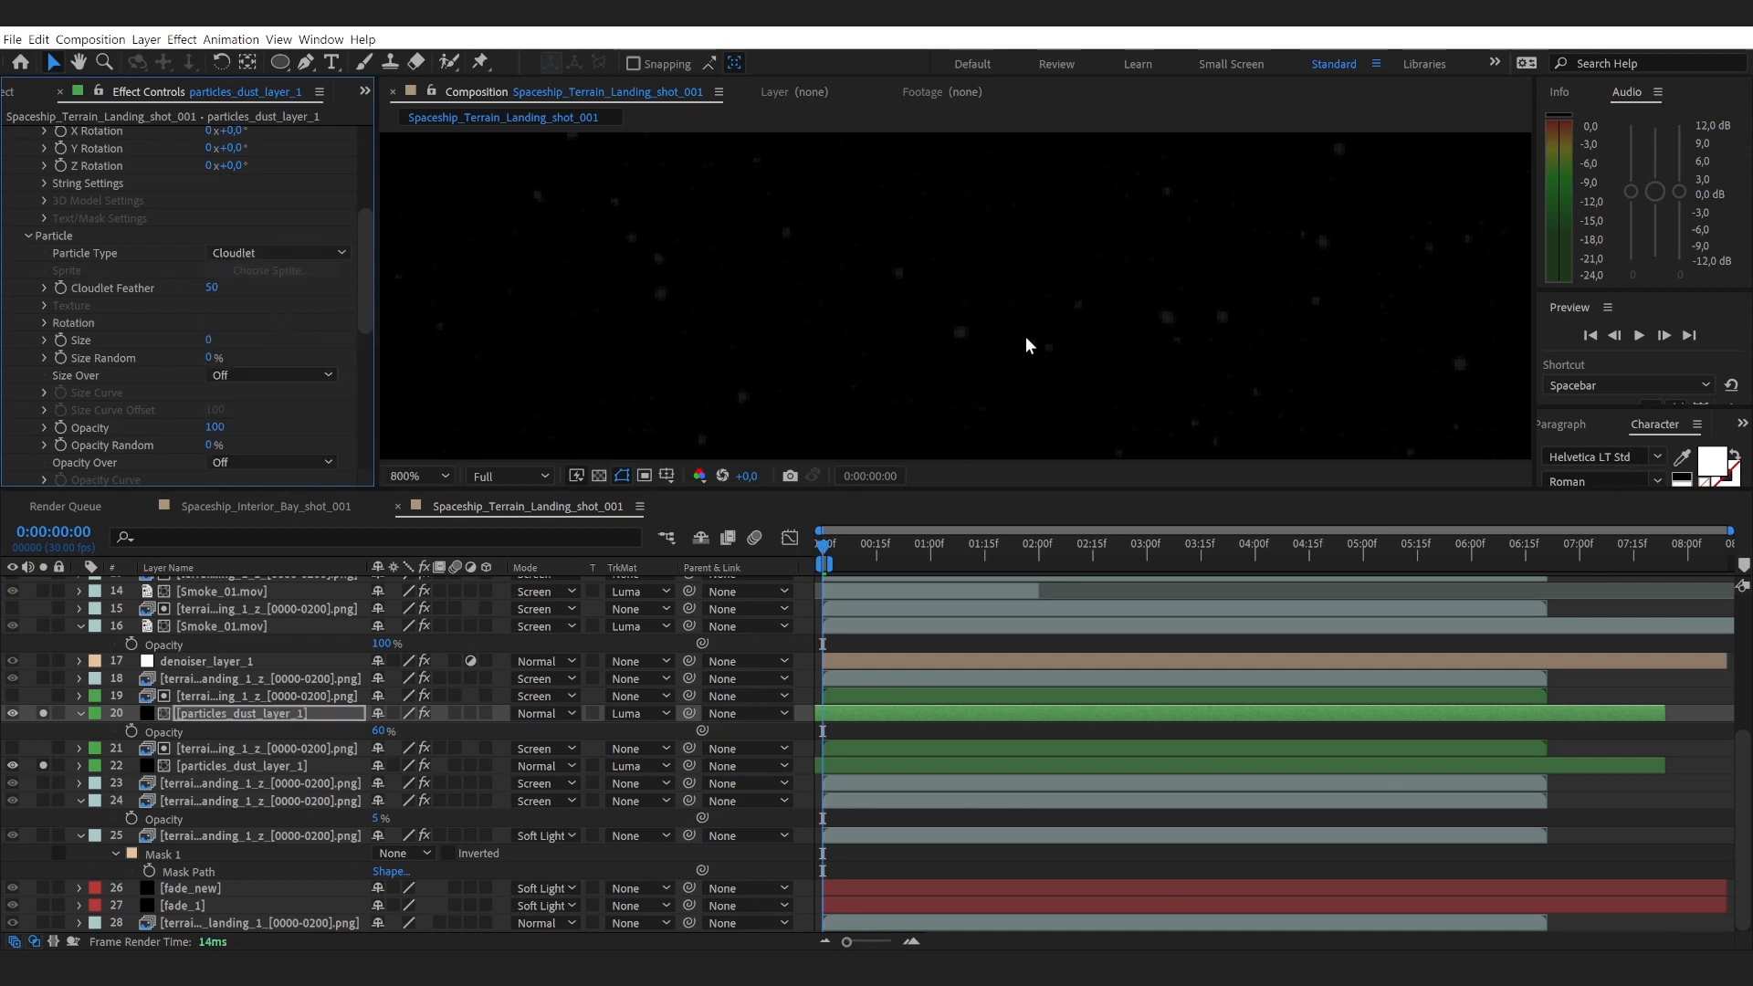
# Step: Inspect the shape of the Cloudlet dust particles at 1600% magnification
pyautogui.scroll(1, 847, 356)
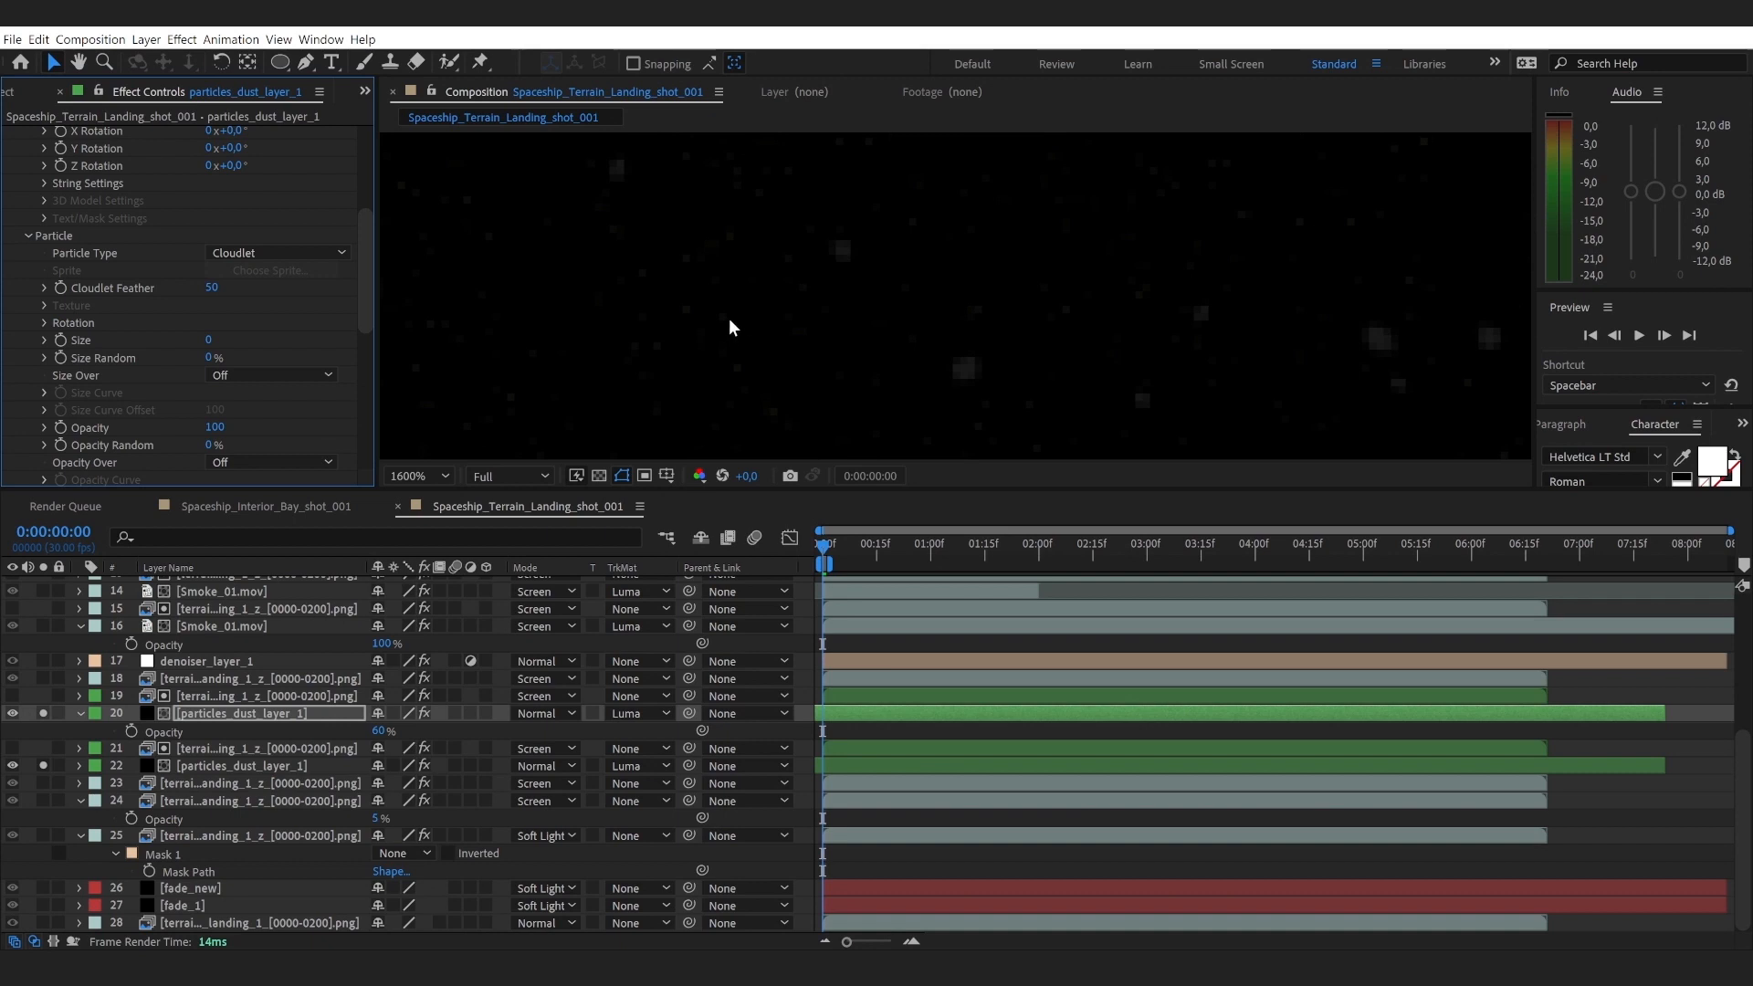
pyautogui.moveTo(732, 328); pyautogui.dragTo(818, 356)
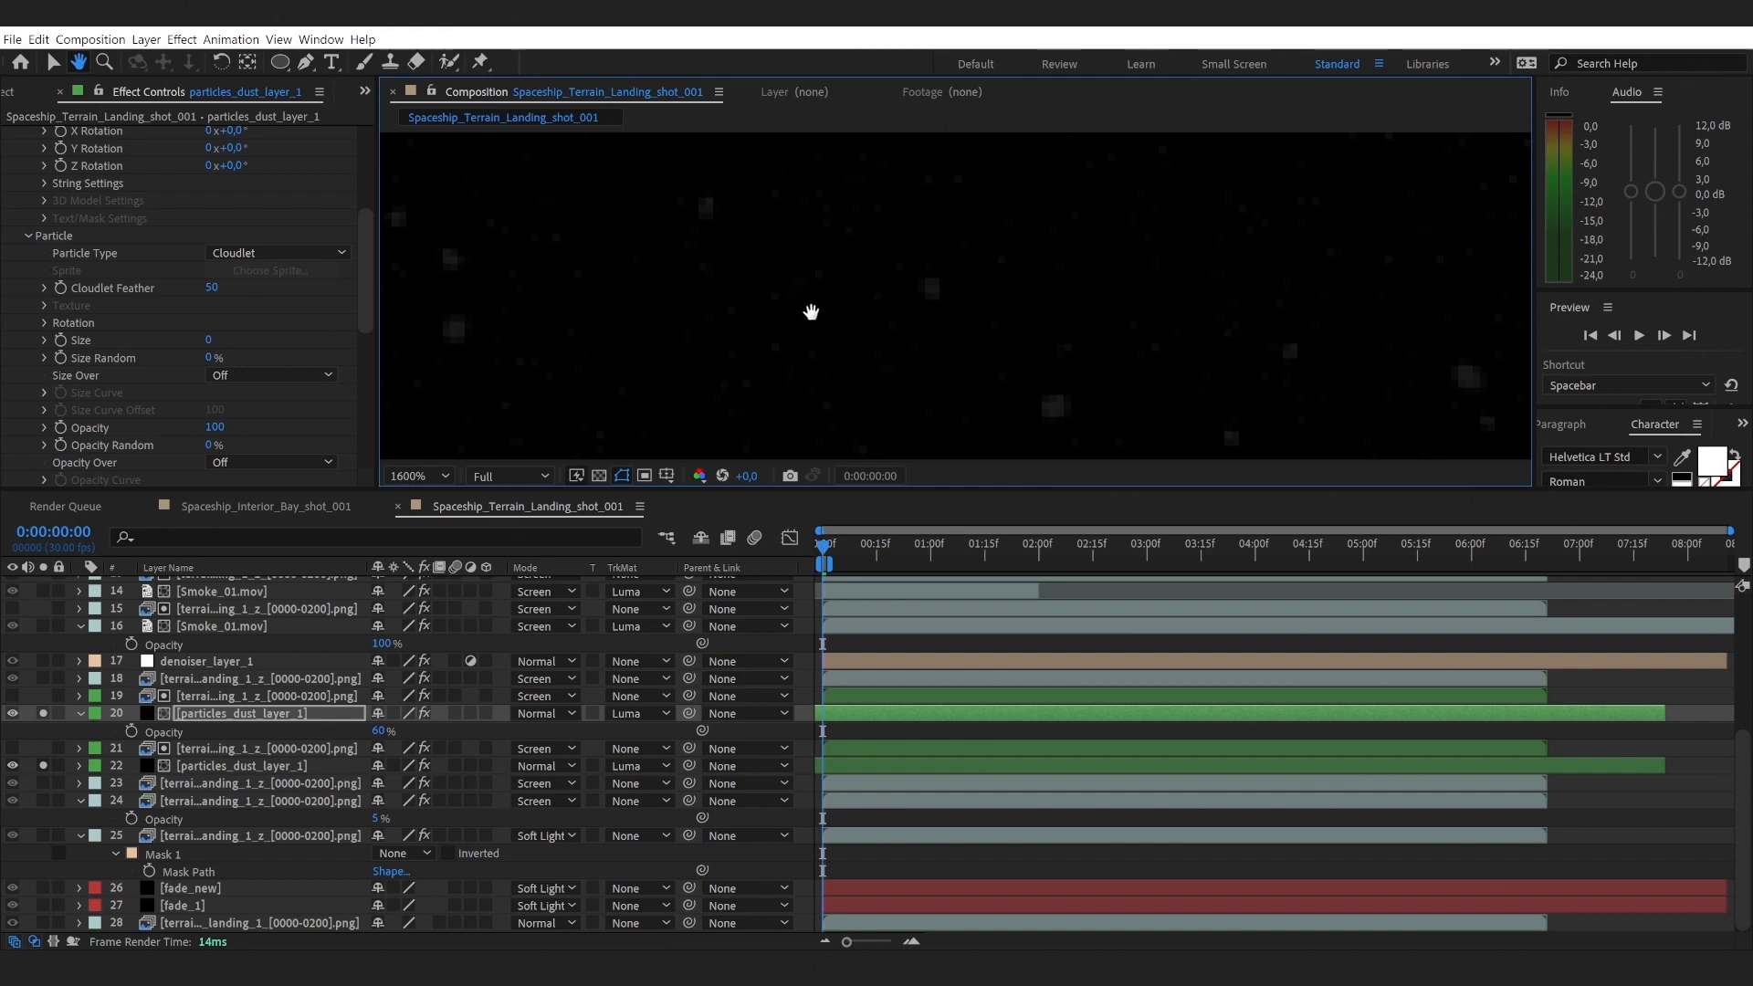
pyautogui.press('v')
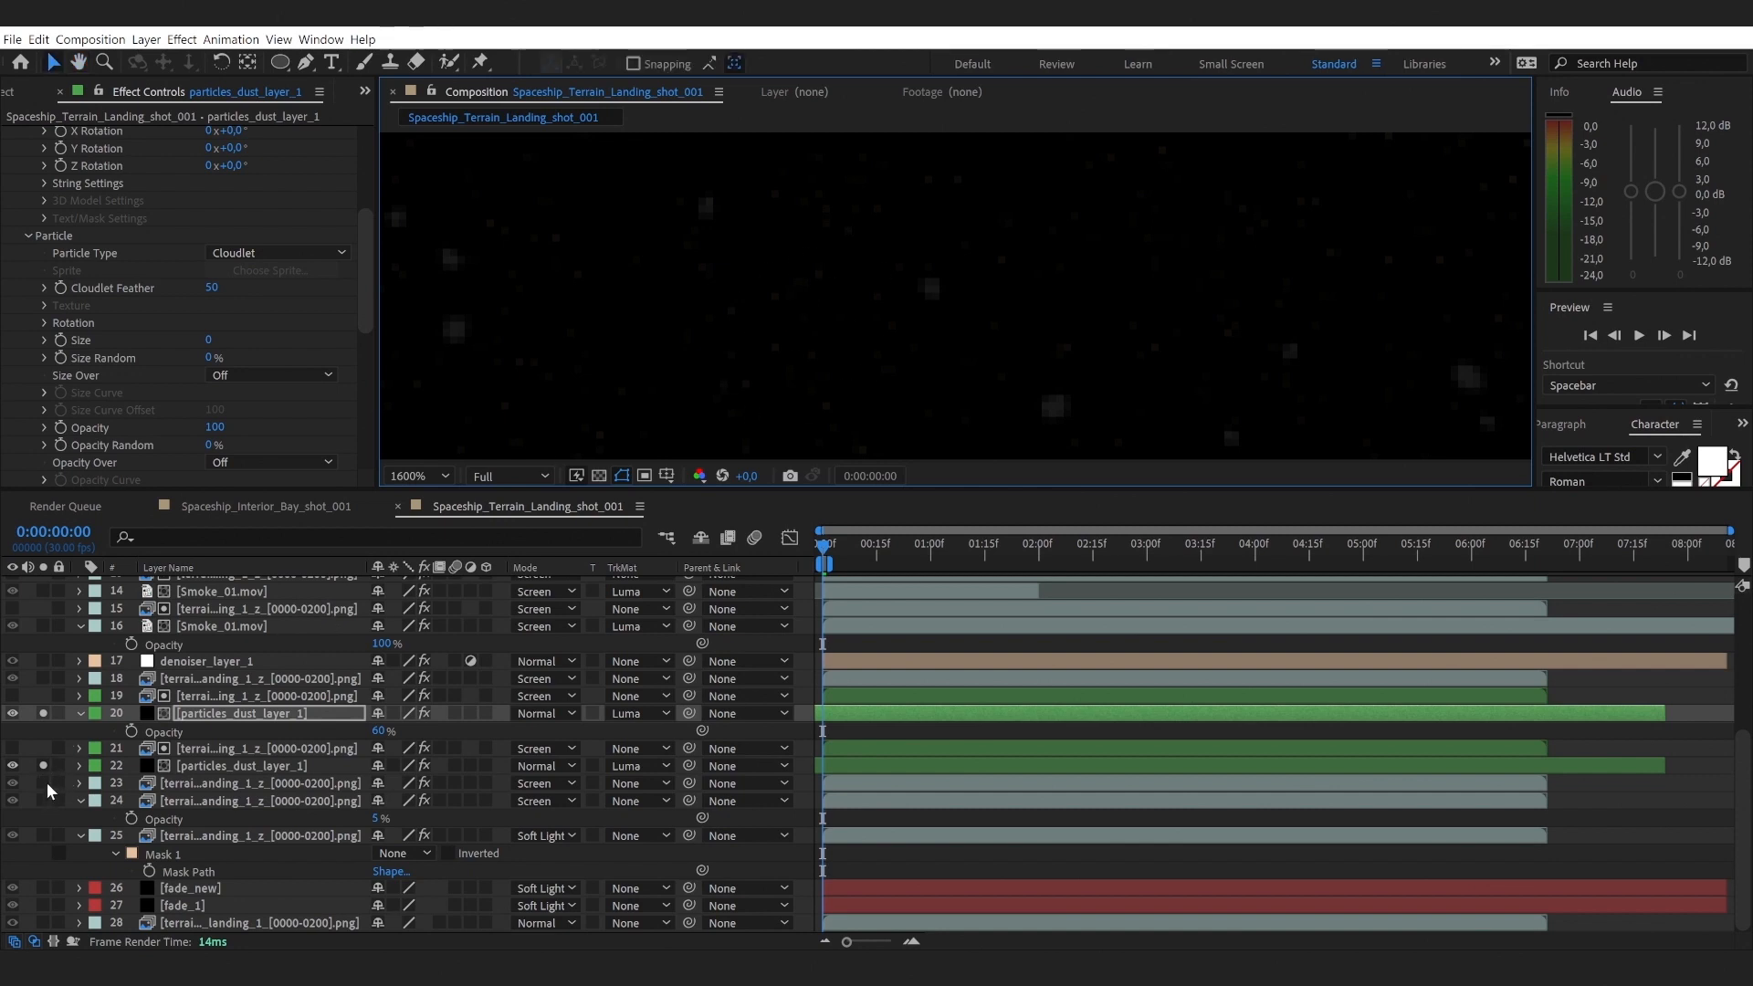
# Step: Solo z-pass layers 23 to 25, fade_new and the base render again, keep fade_1 unsoloed, and leave all layers deselected
pyautogui.moveTo(48, 929); pyautogui.dragTo(49, 778)
pyautogui.click(46, 835)
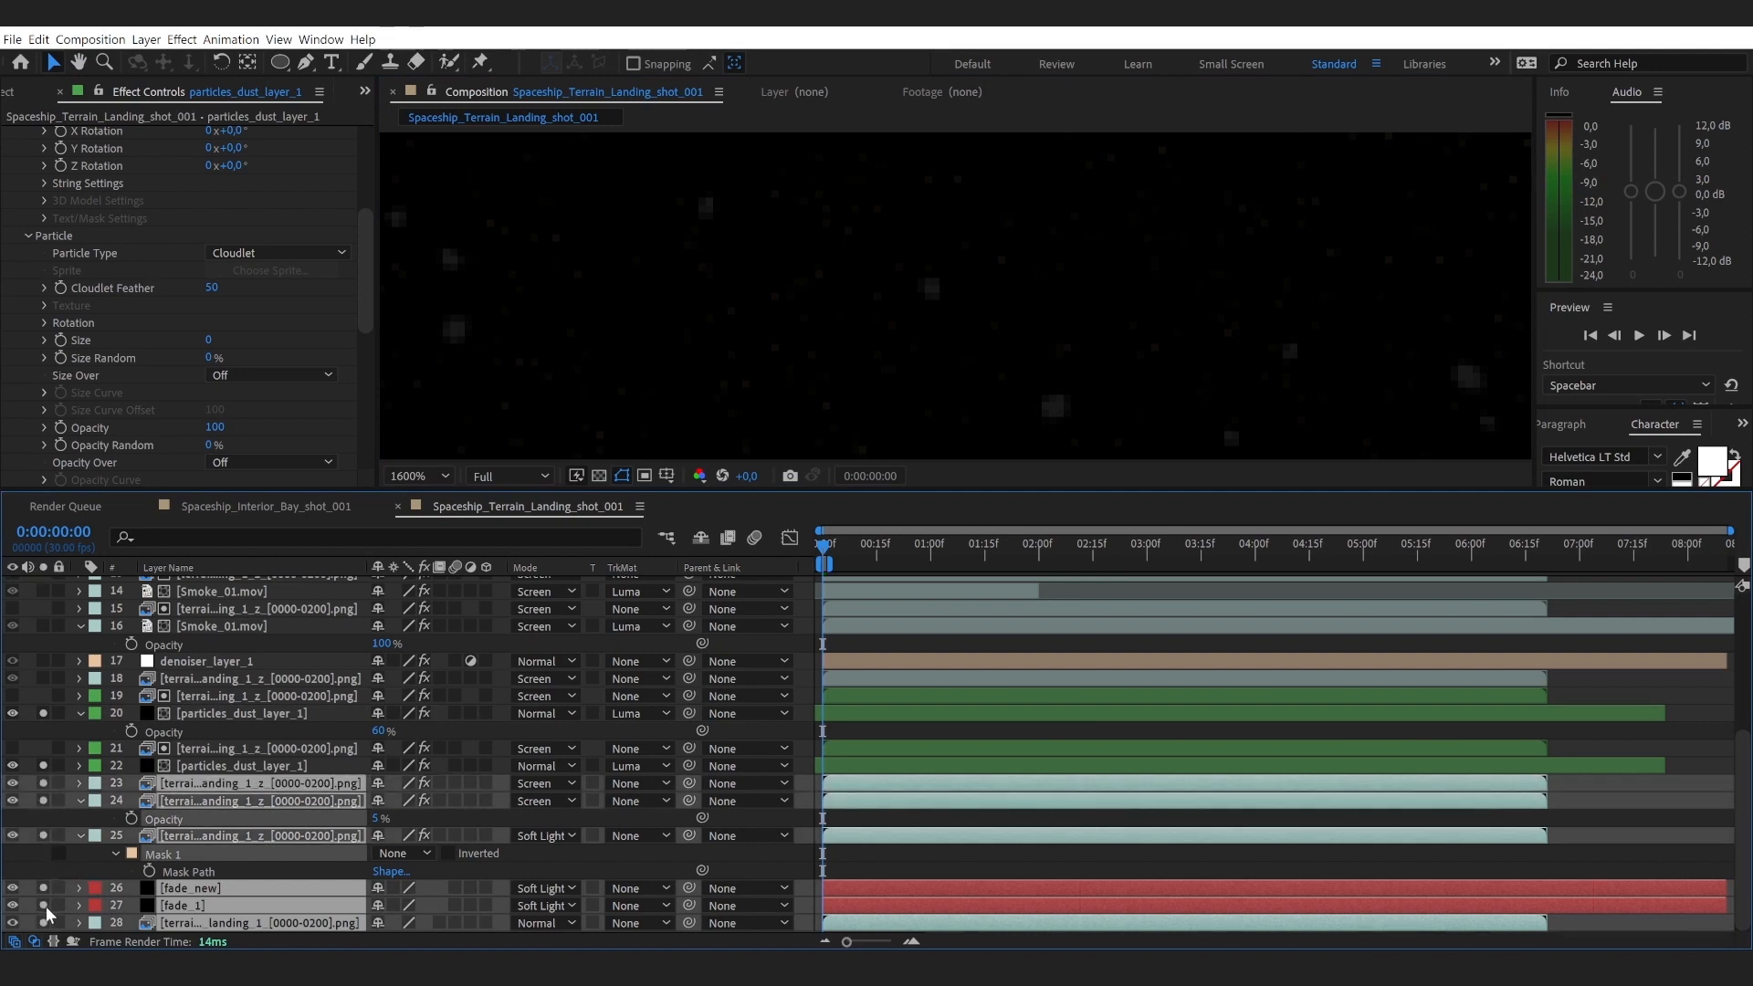
pyautogui.click(320, 874)
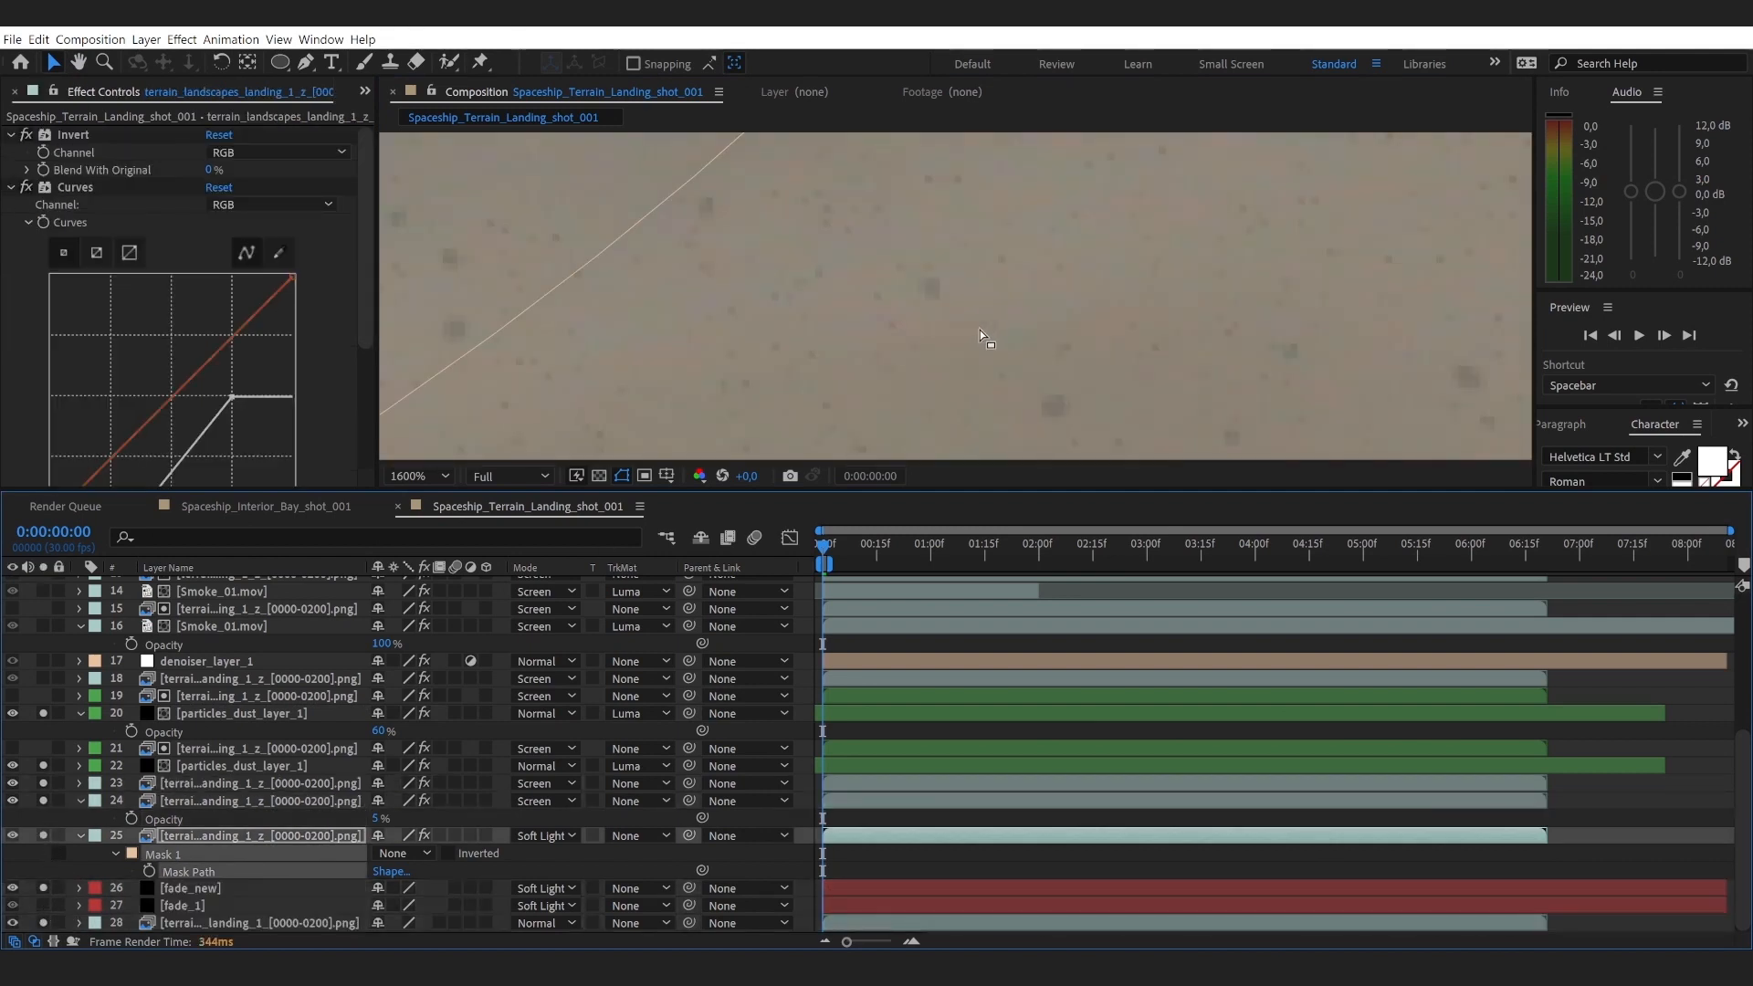
pyautogui.scroll(-1, 870, 358)
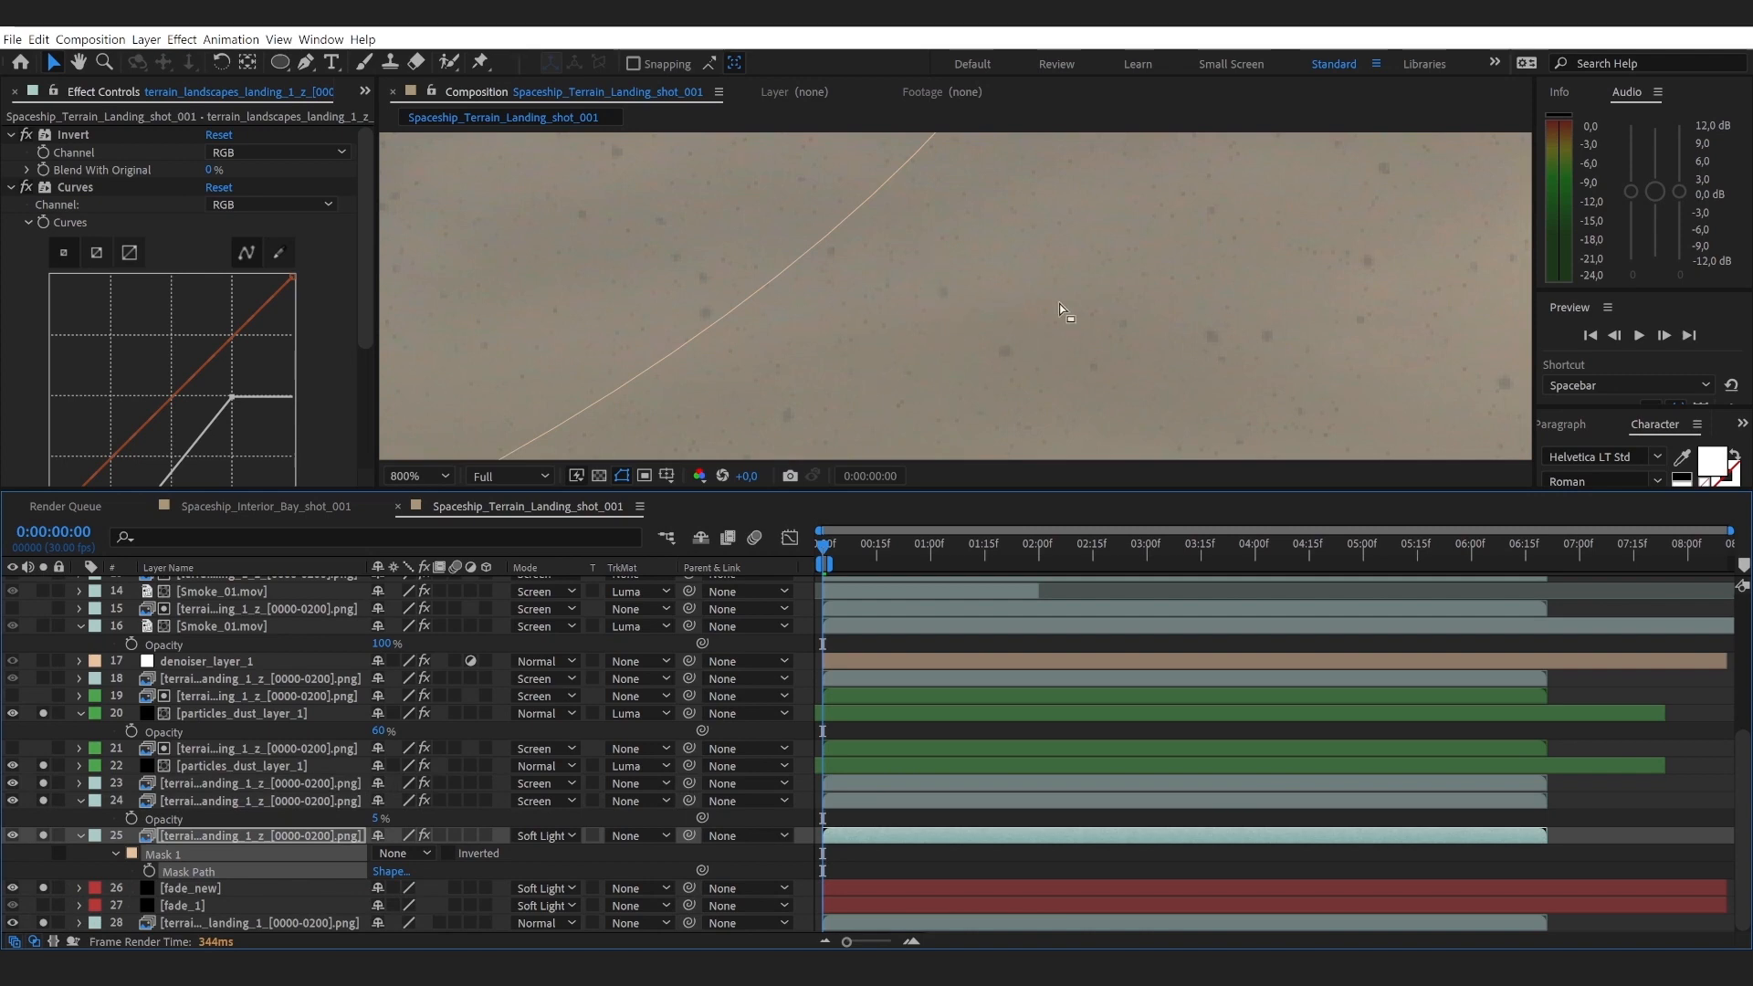
pyautogui.scroll(-2, 1023, 283)
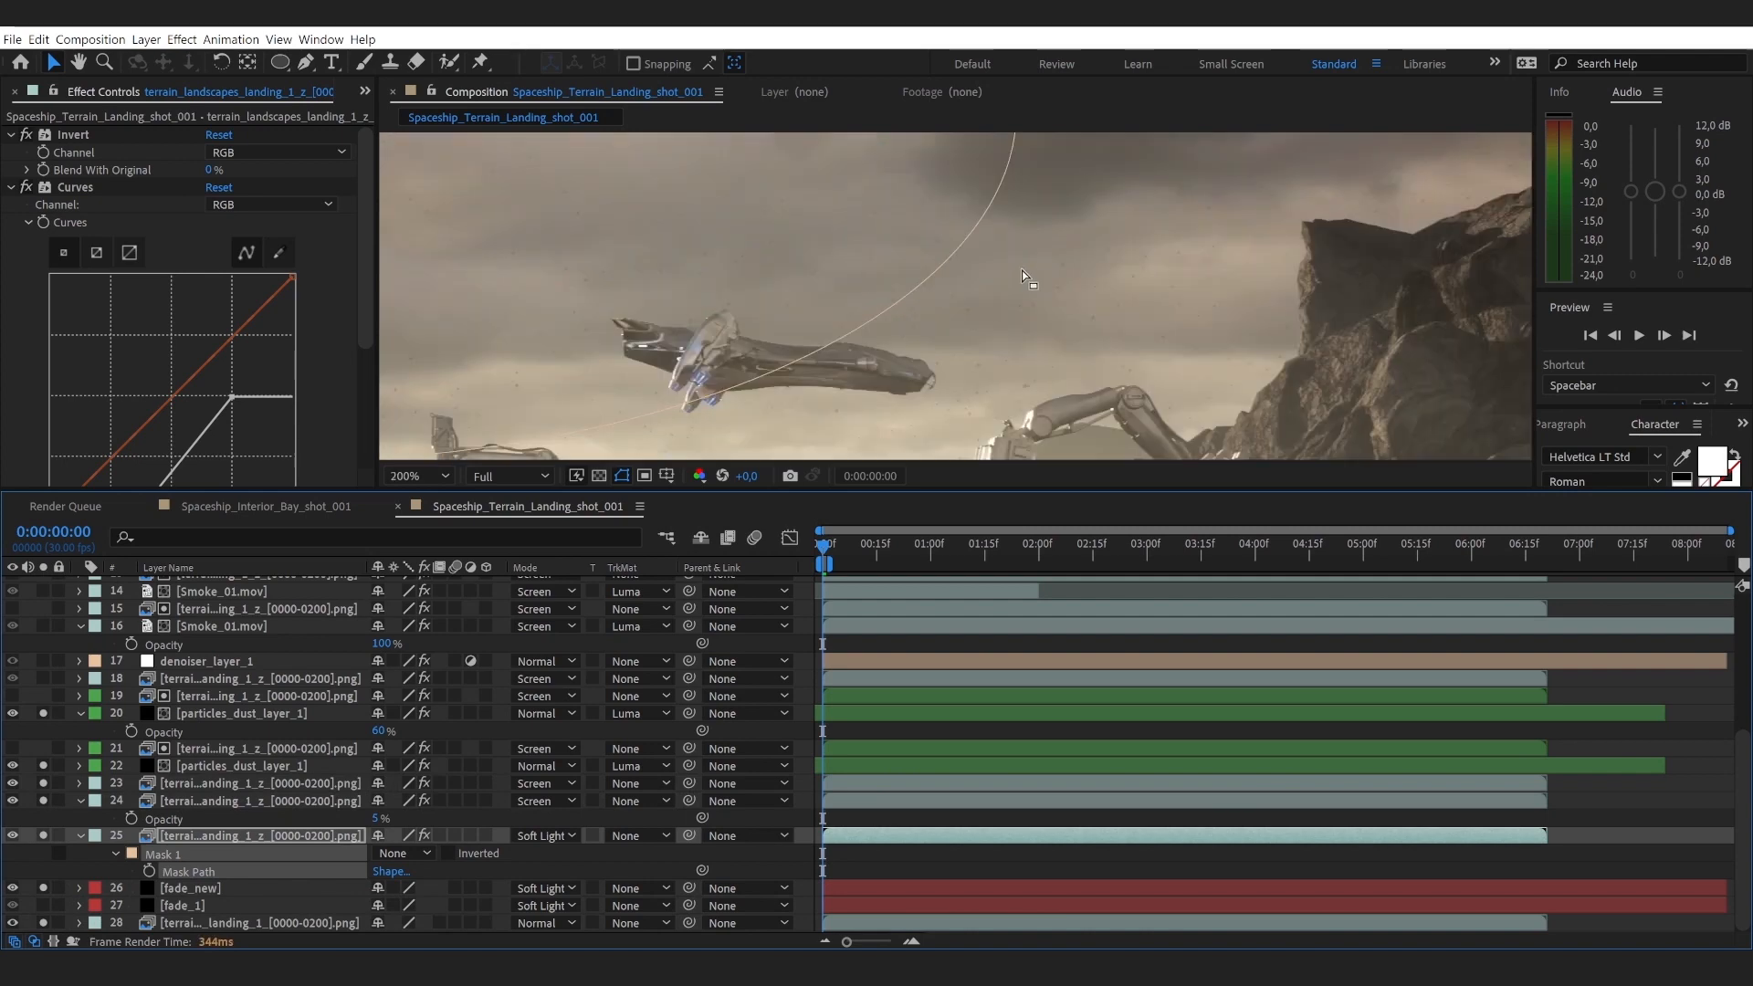
pyautogui.scroll(-1, 1023, 284)
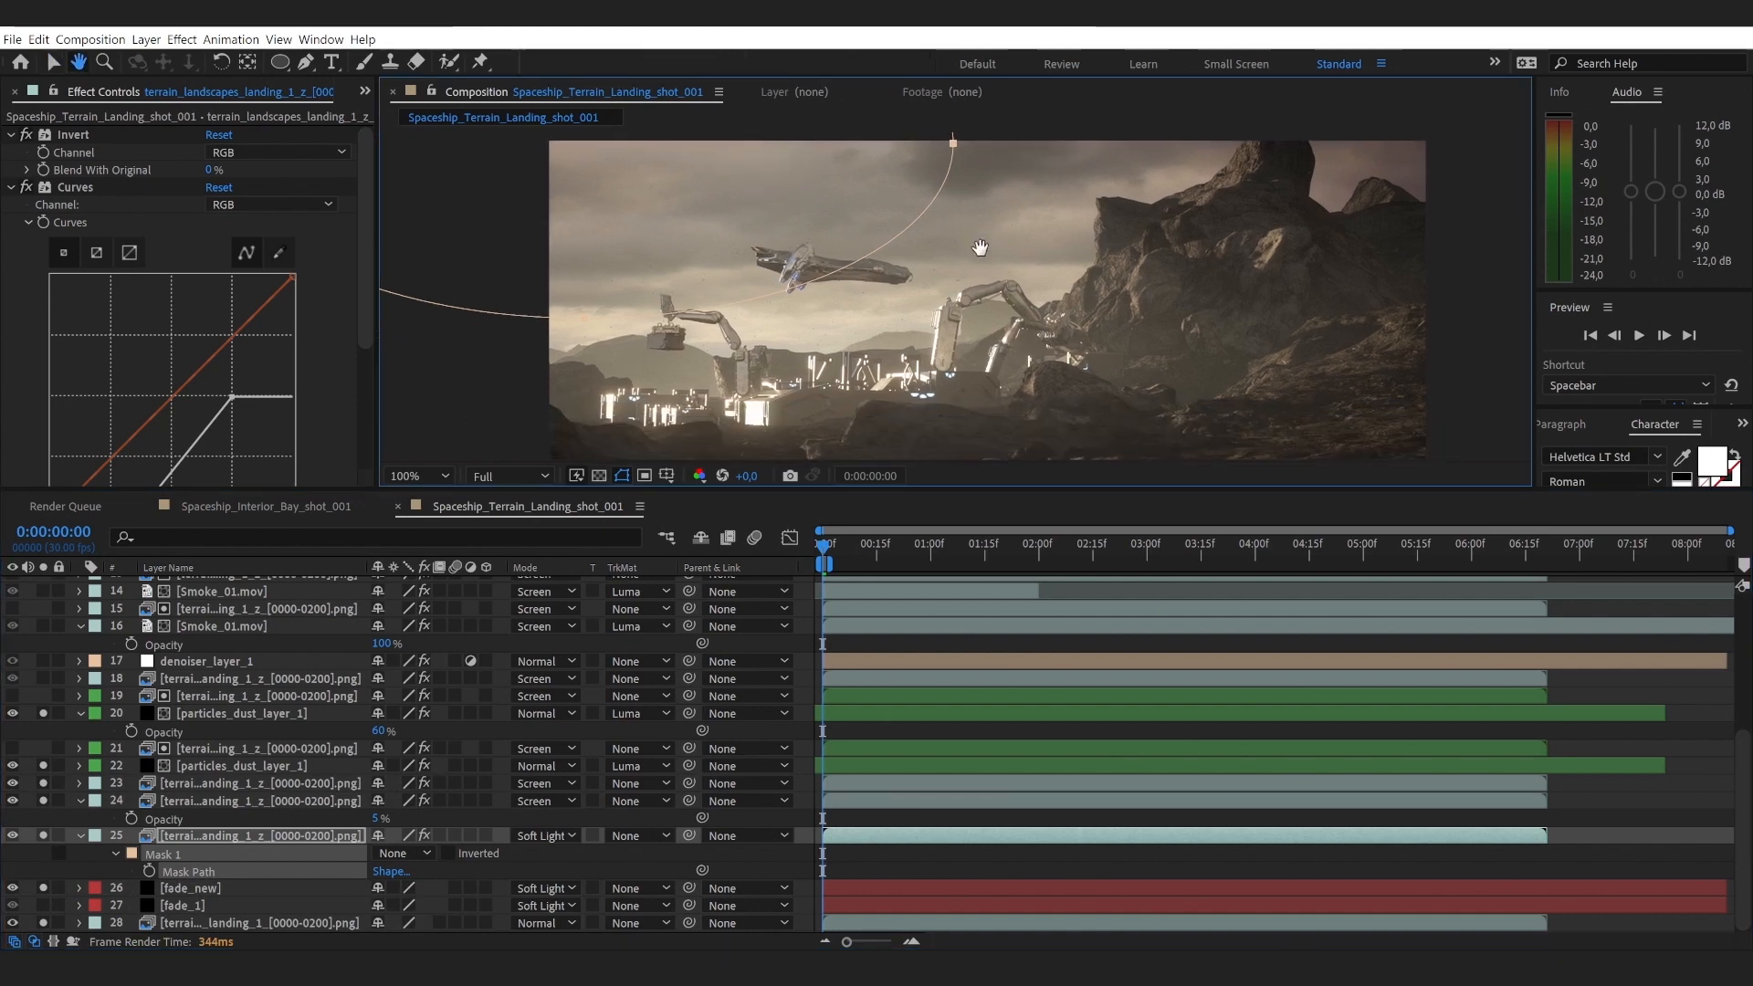
pyautogui.press('v')
pyautogui.click(804, 674)
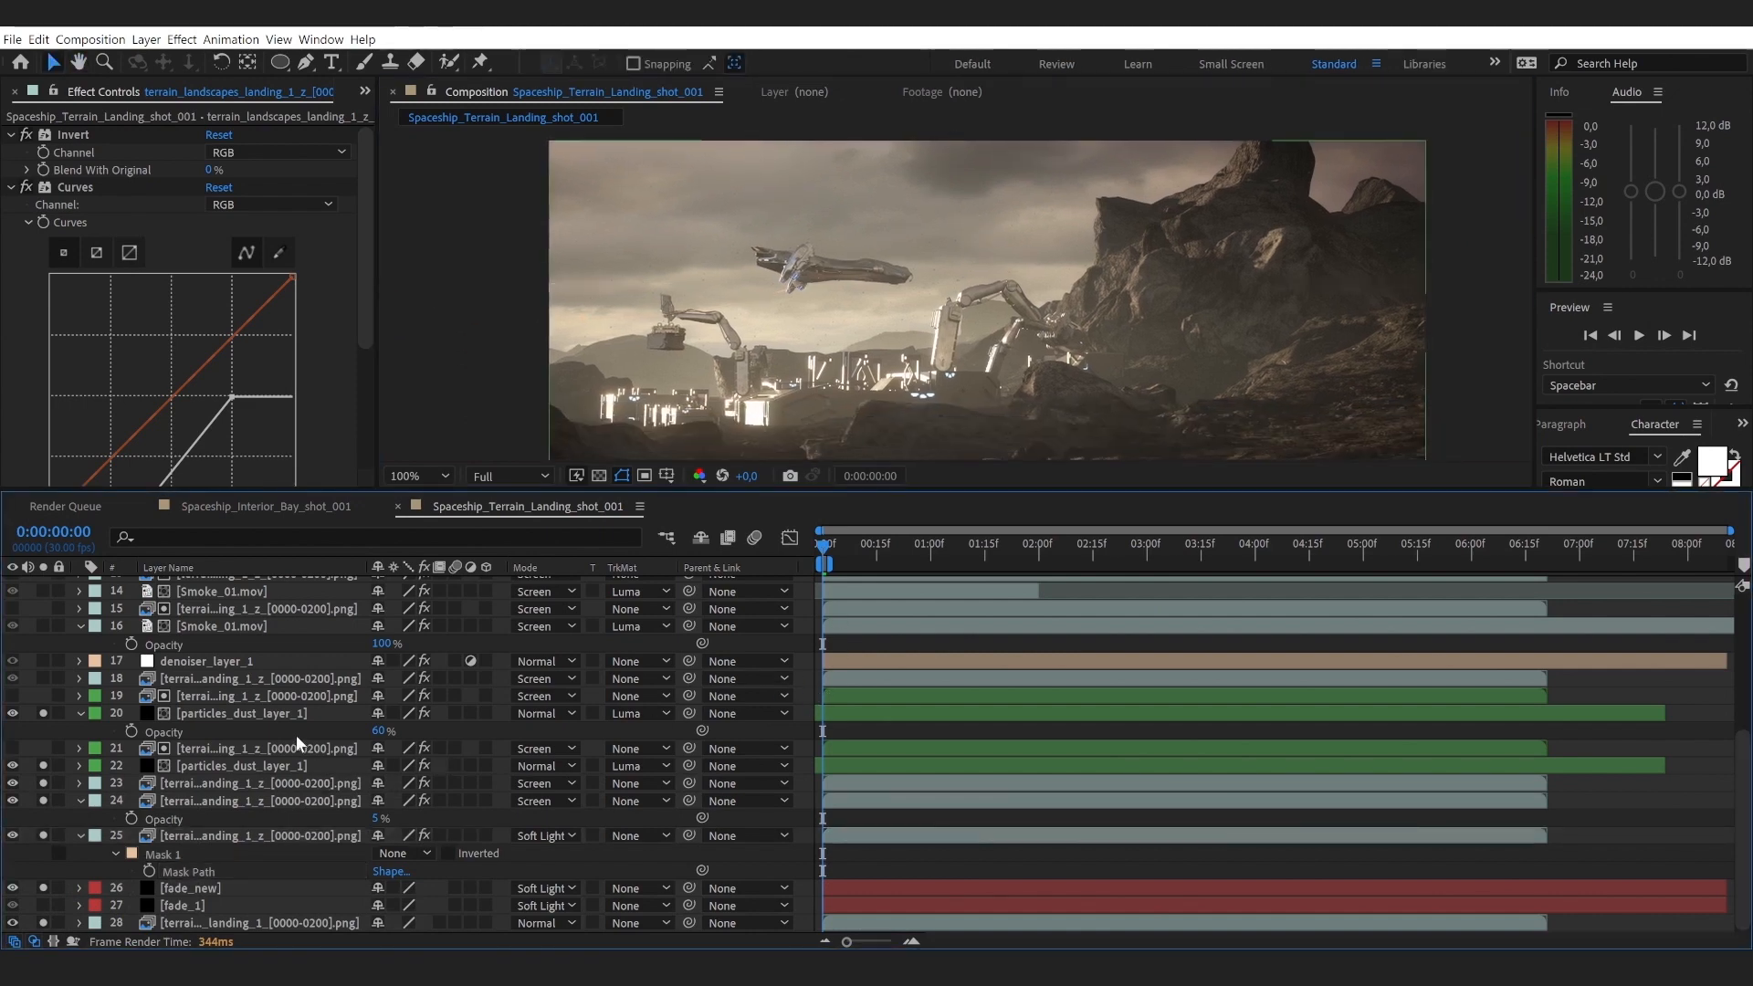
# Step: Solo z-pass layer 18 above the two dust particle layers
pyautogui.click(285, 717)
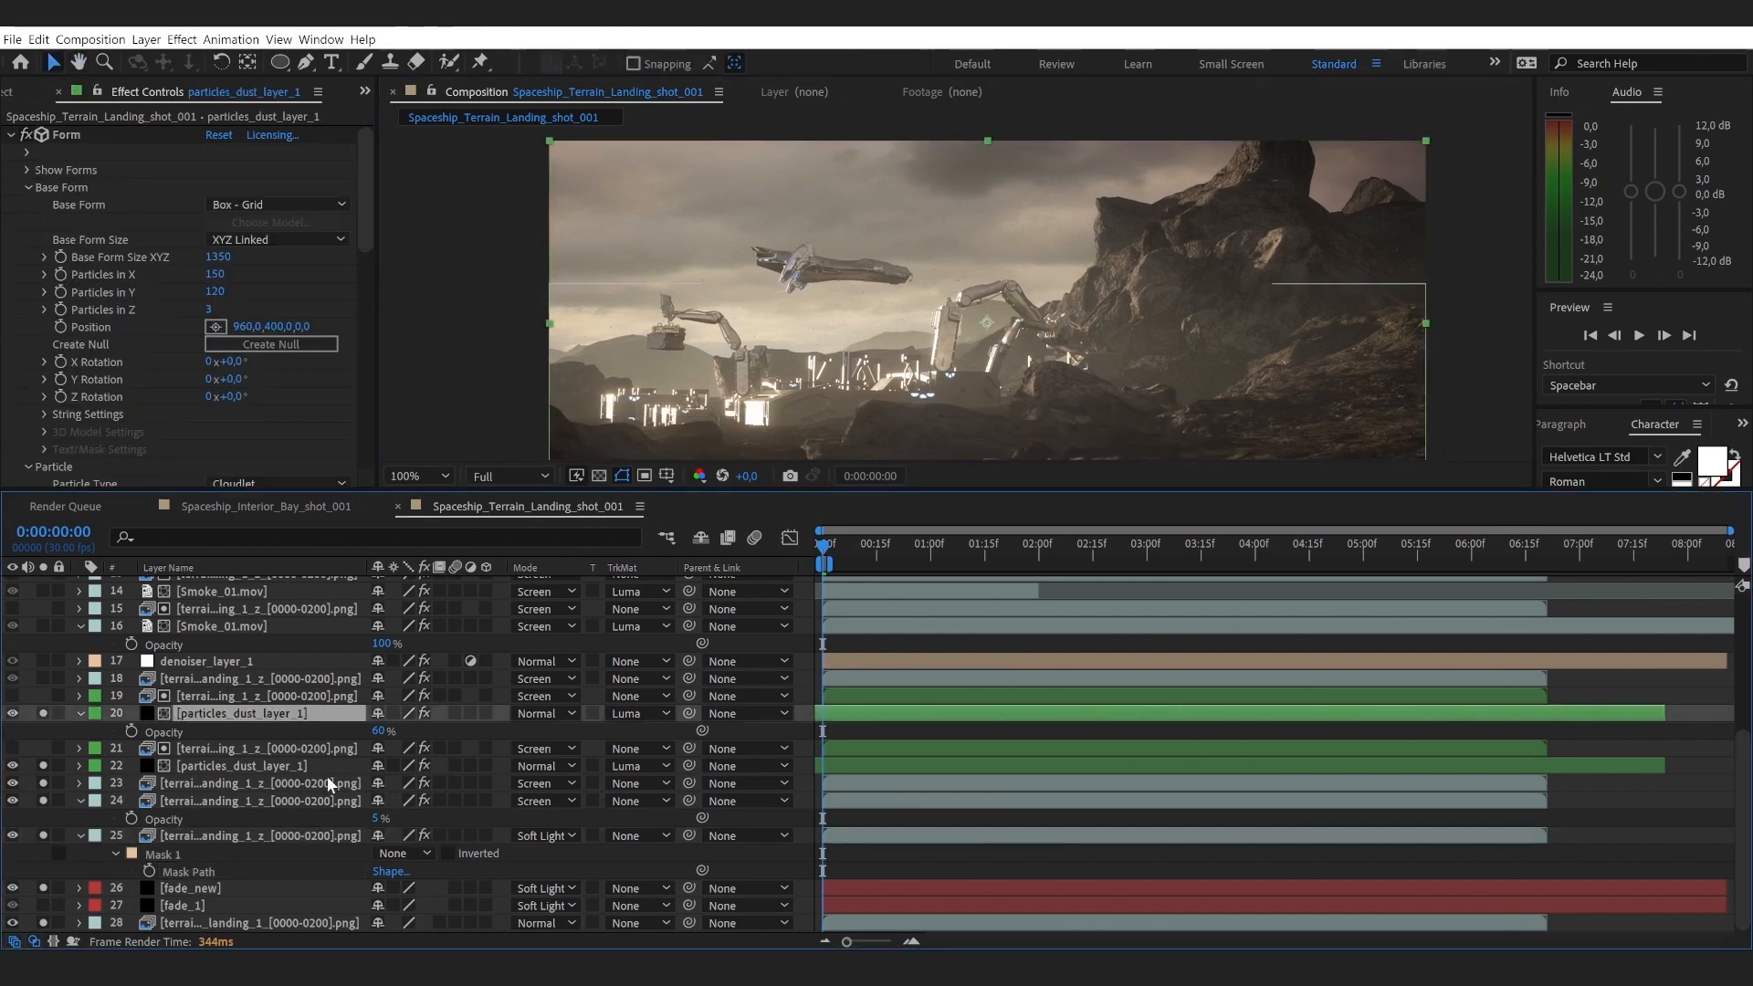
pyautogui.scroll(1, 261, 777)
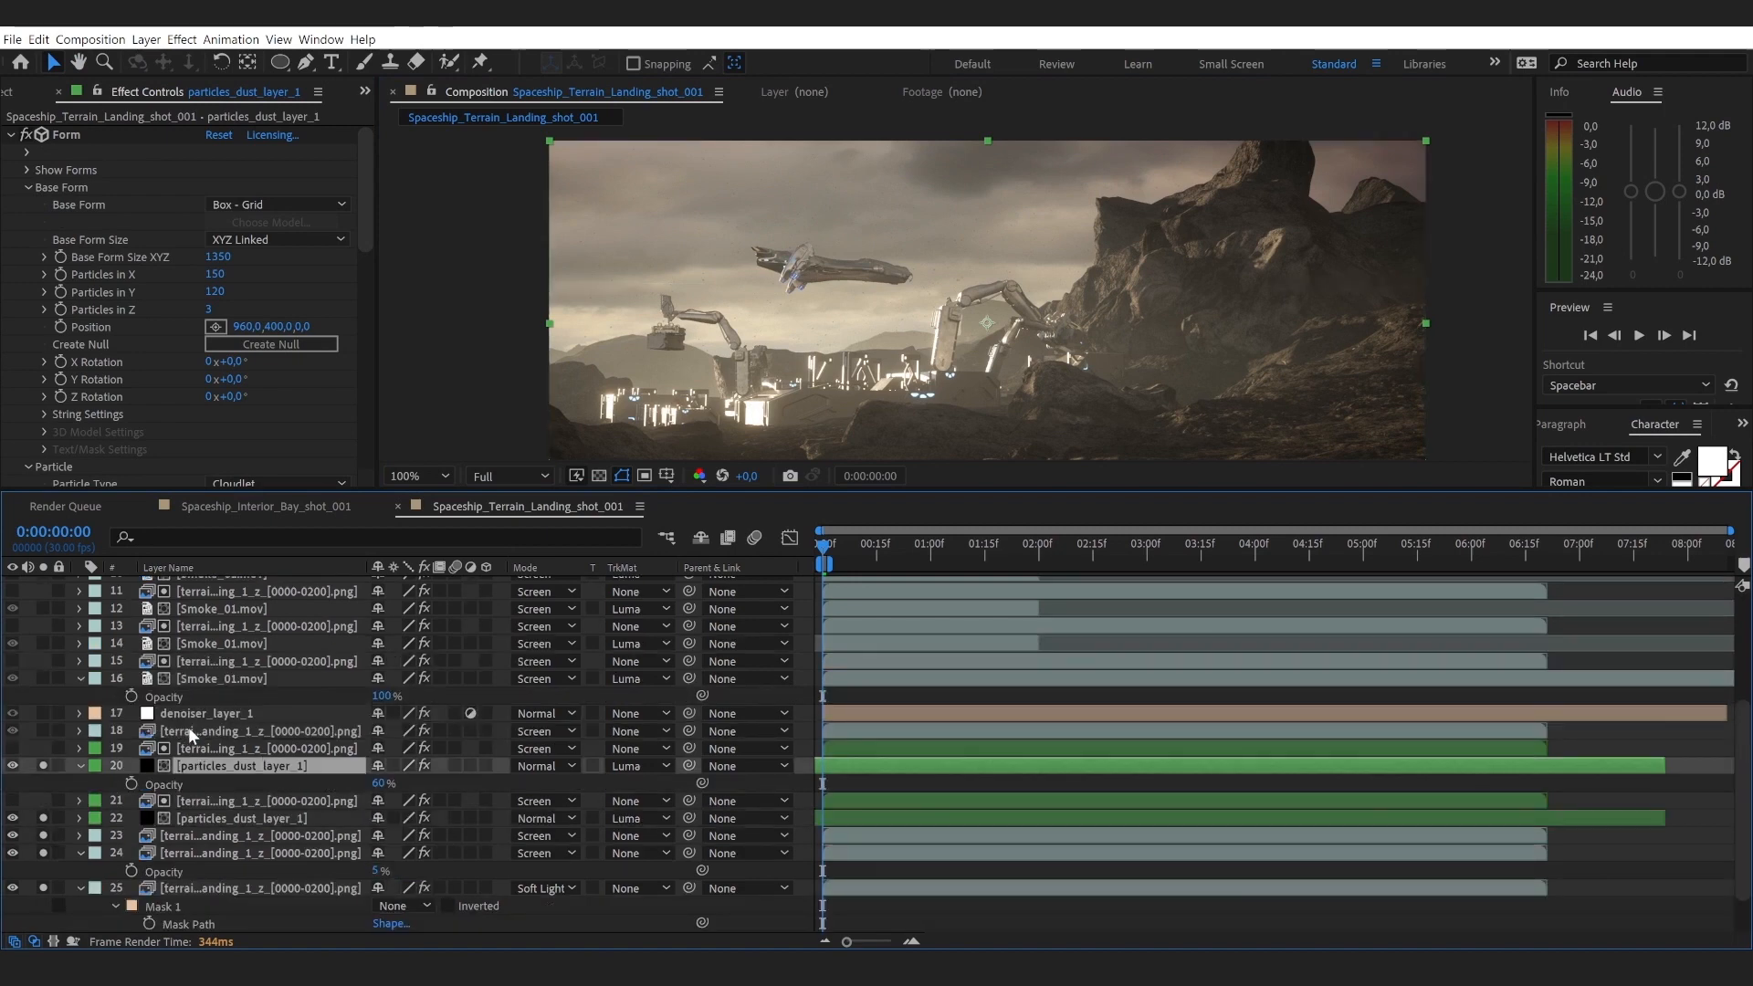
pyautogui.click(199, 728)
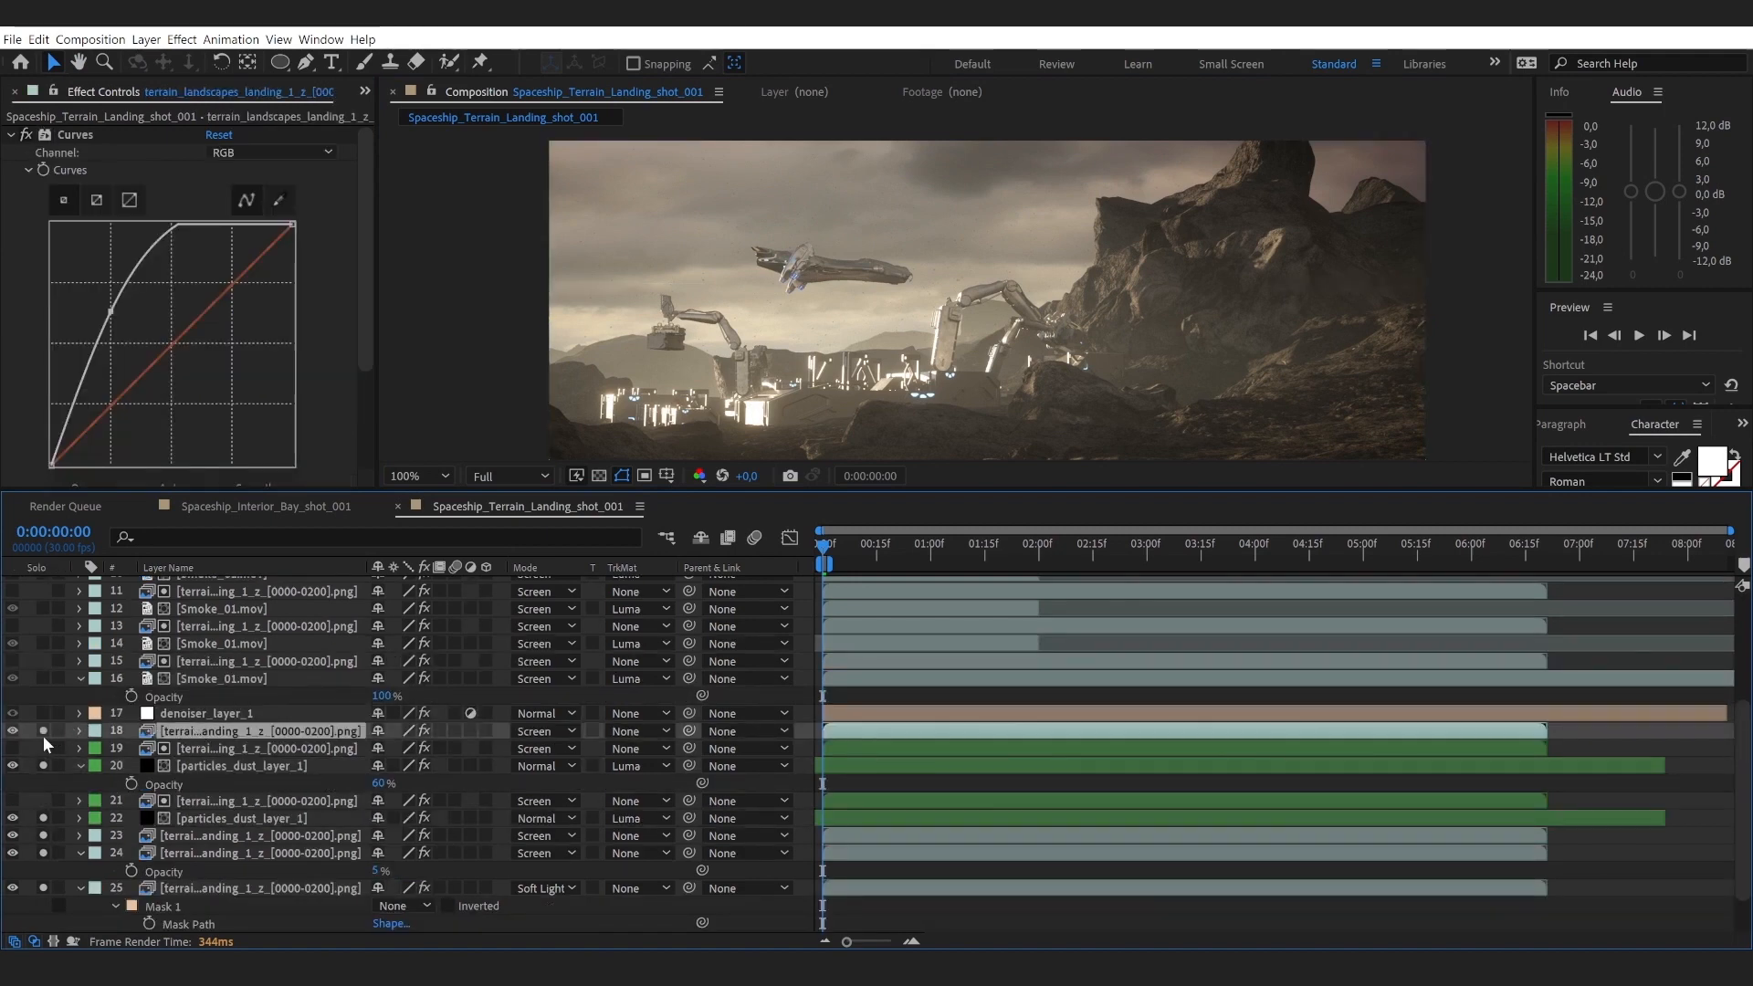
pyautogui.click(43, 730)
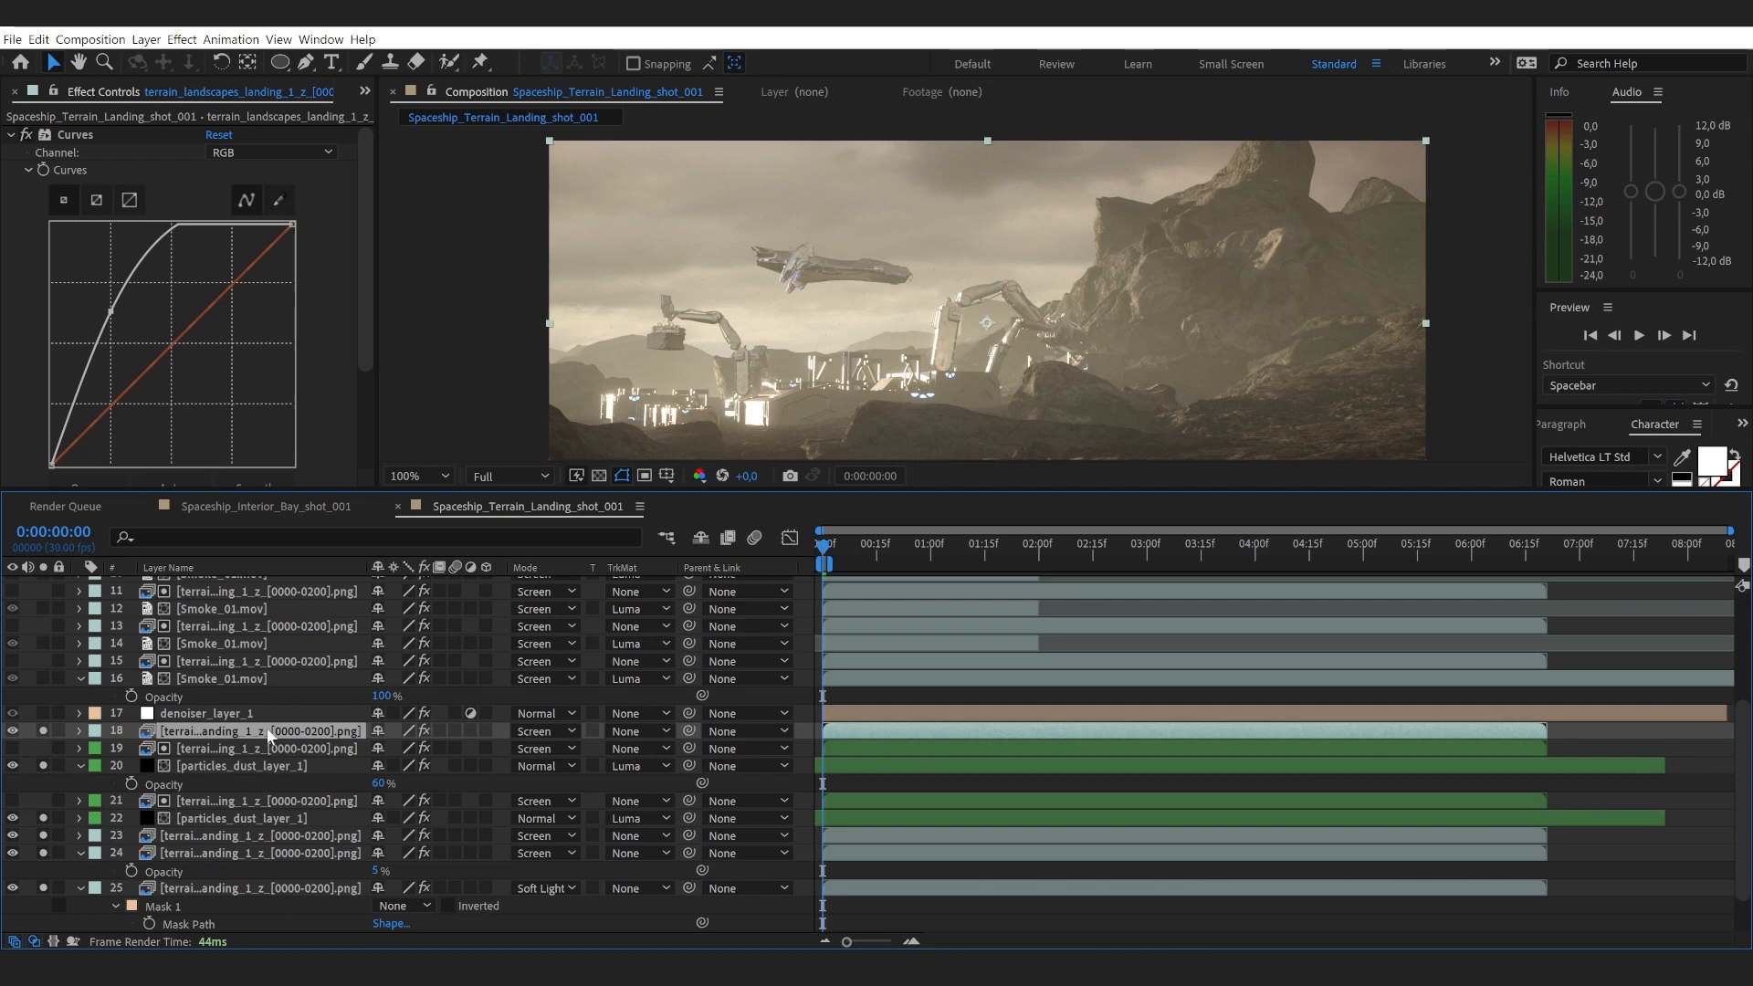
# Step: Reveal the opacity of z-pass layer 18 and set it to 10%
pyautogui.press('t')
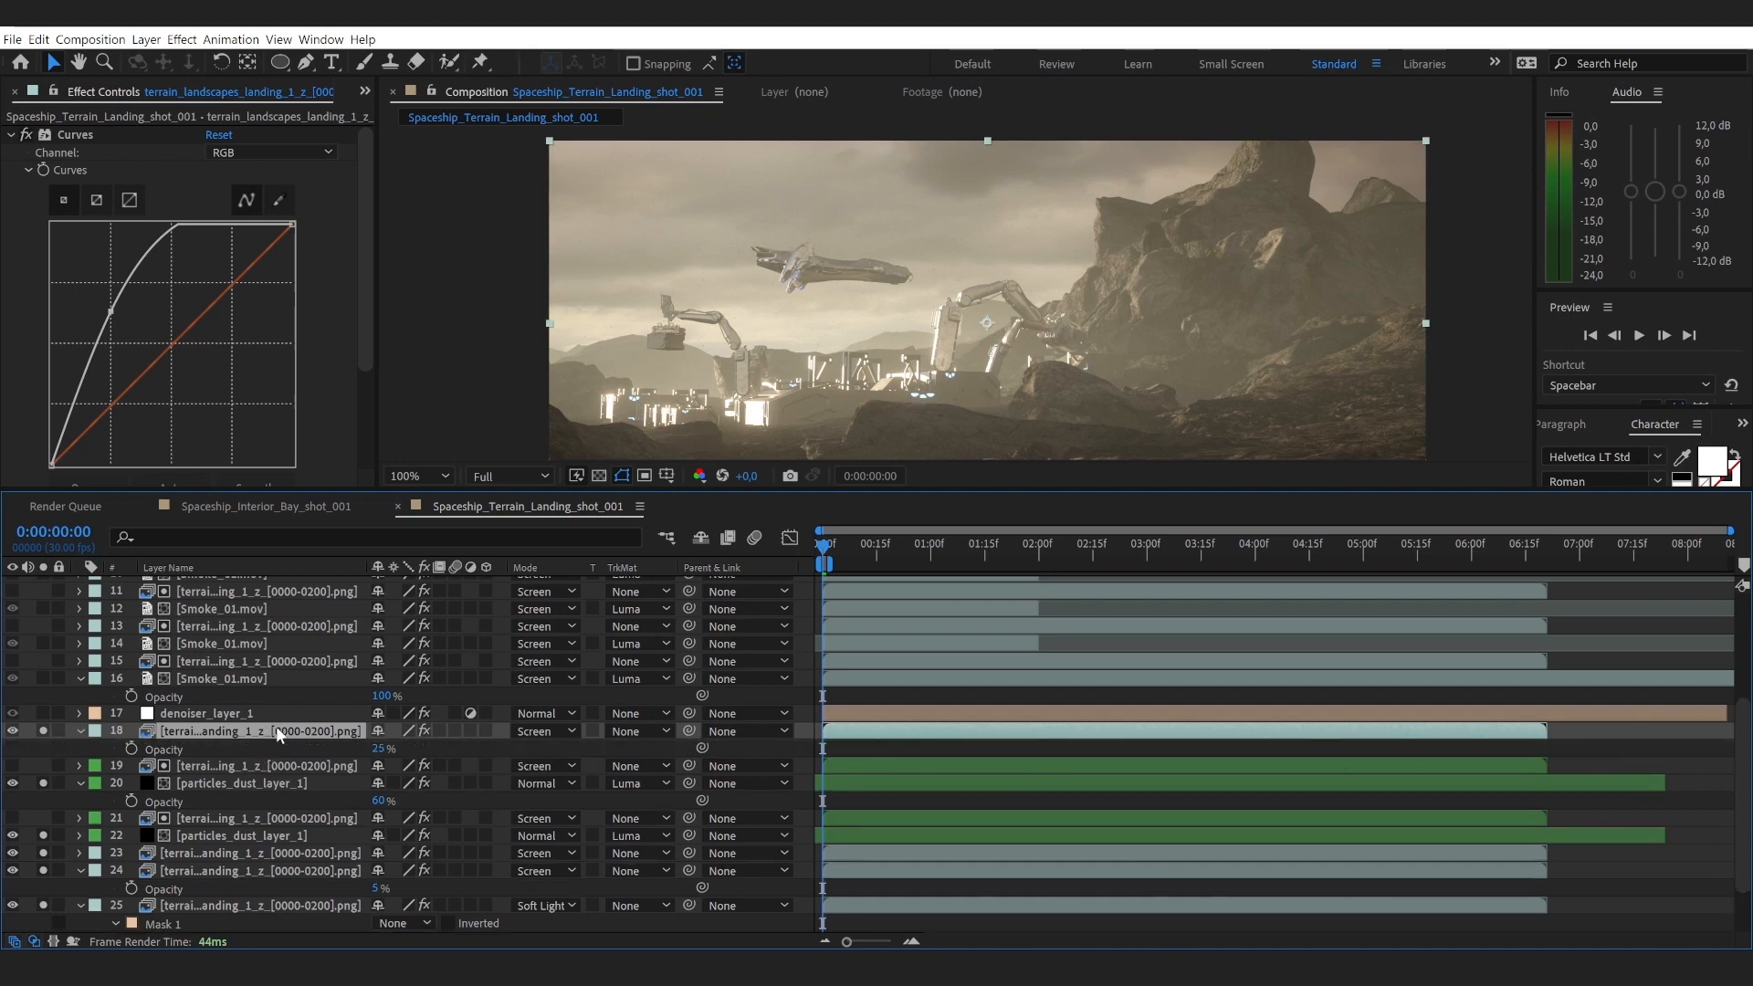
pyautogui.click(378, 749)
pyautogui.write('1')
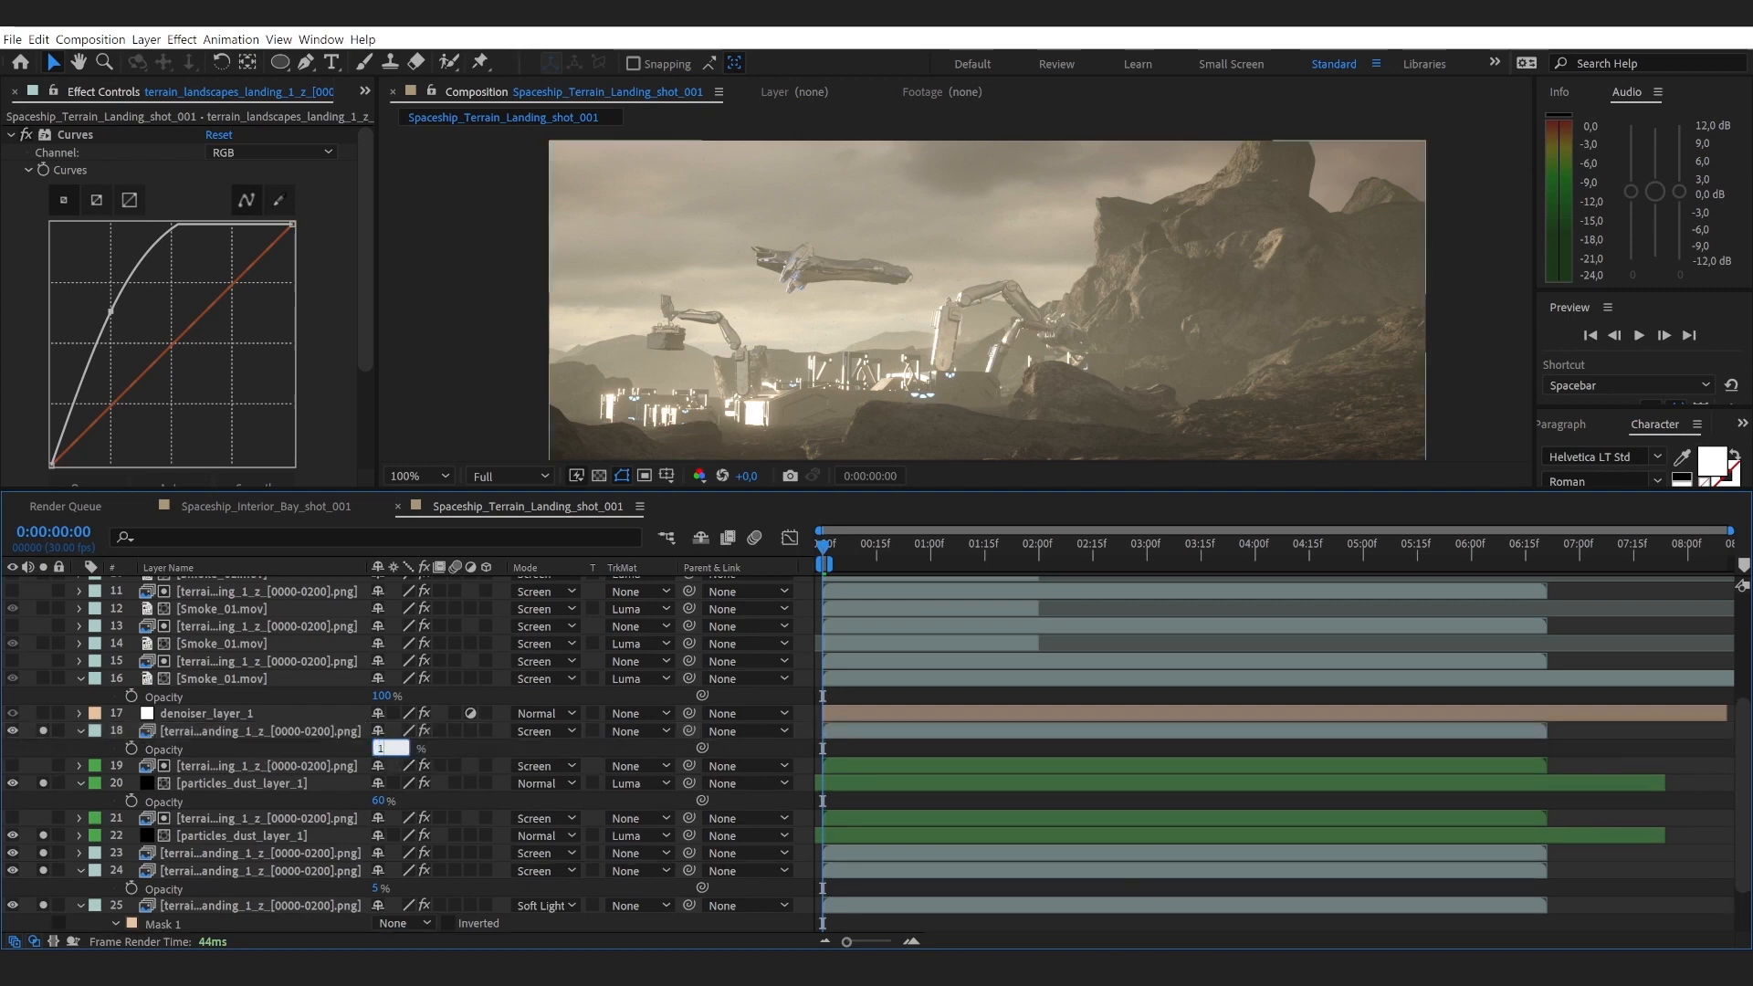
pyautogui.write('0')
pyautogui.press('Return')
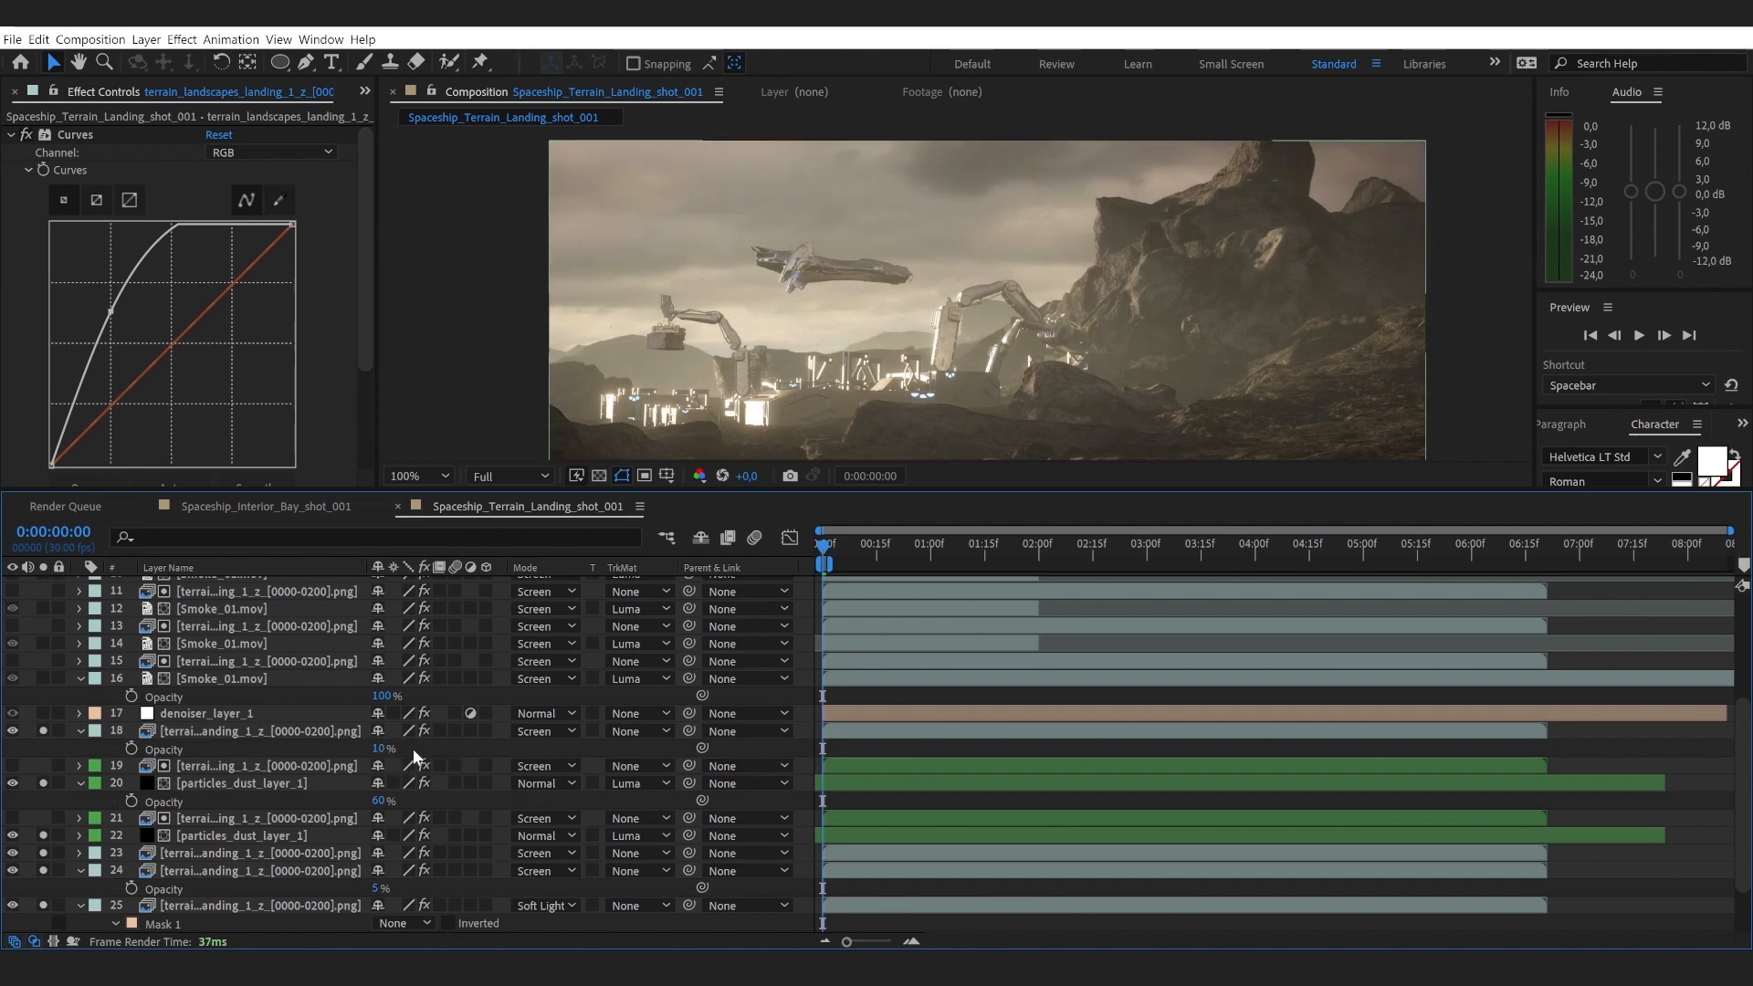
pyautogui.moveTo(383, 749); pyautogui.dragTo(376, 747)
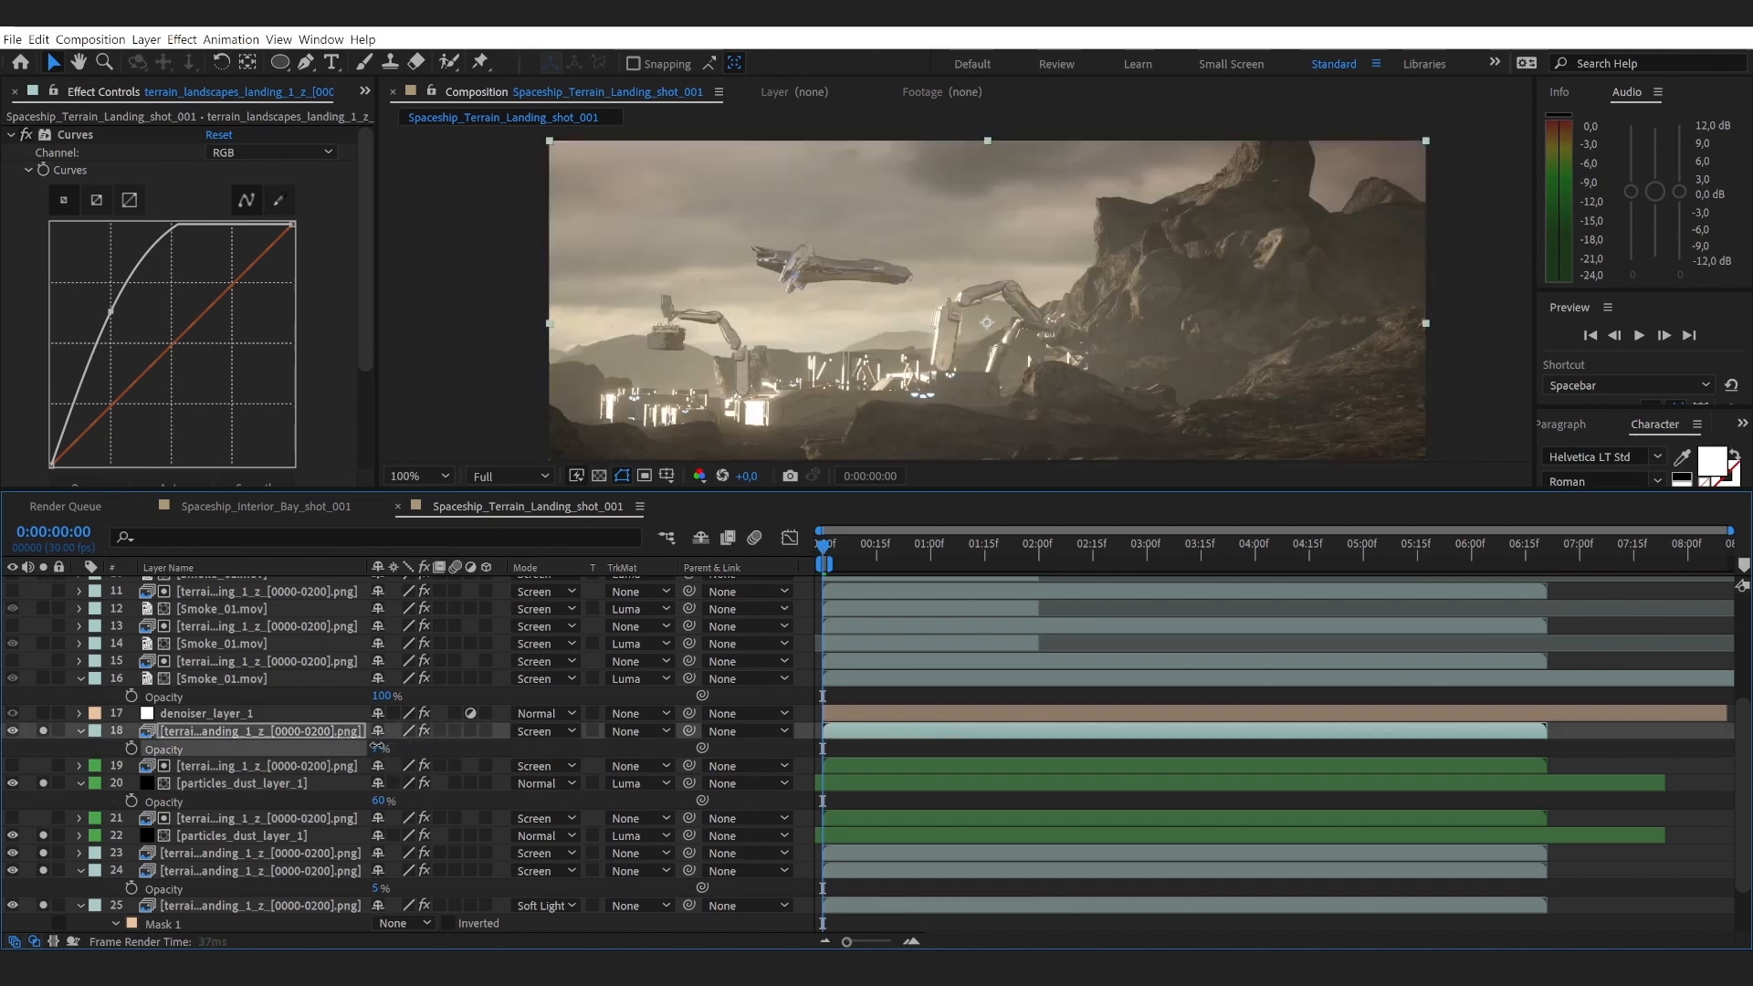
pyautogui.click(379, 748)
pyautogui.write('10')
pyautogui.click(467, 749)
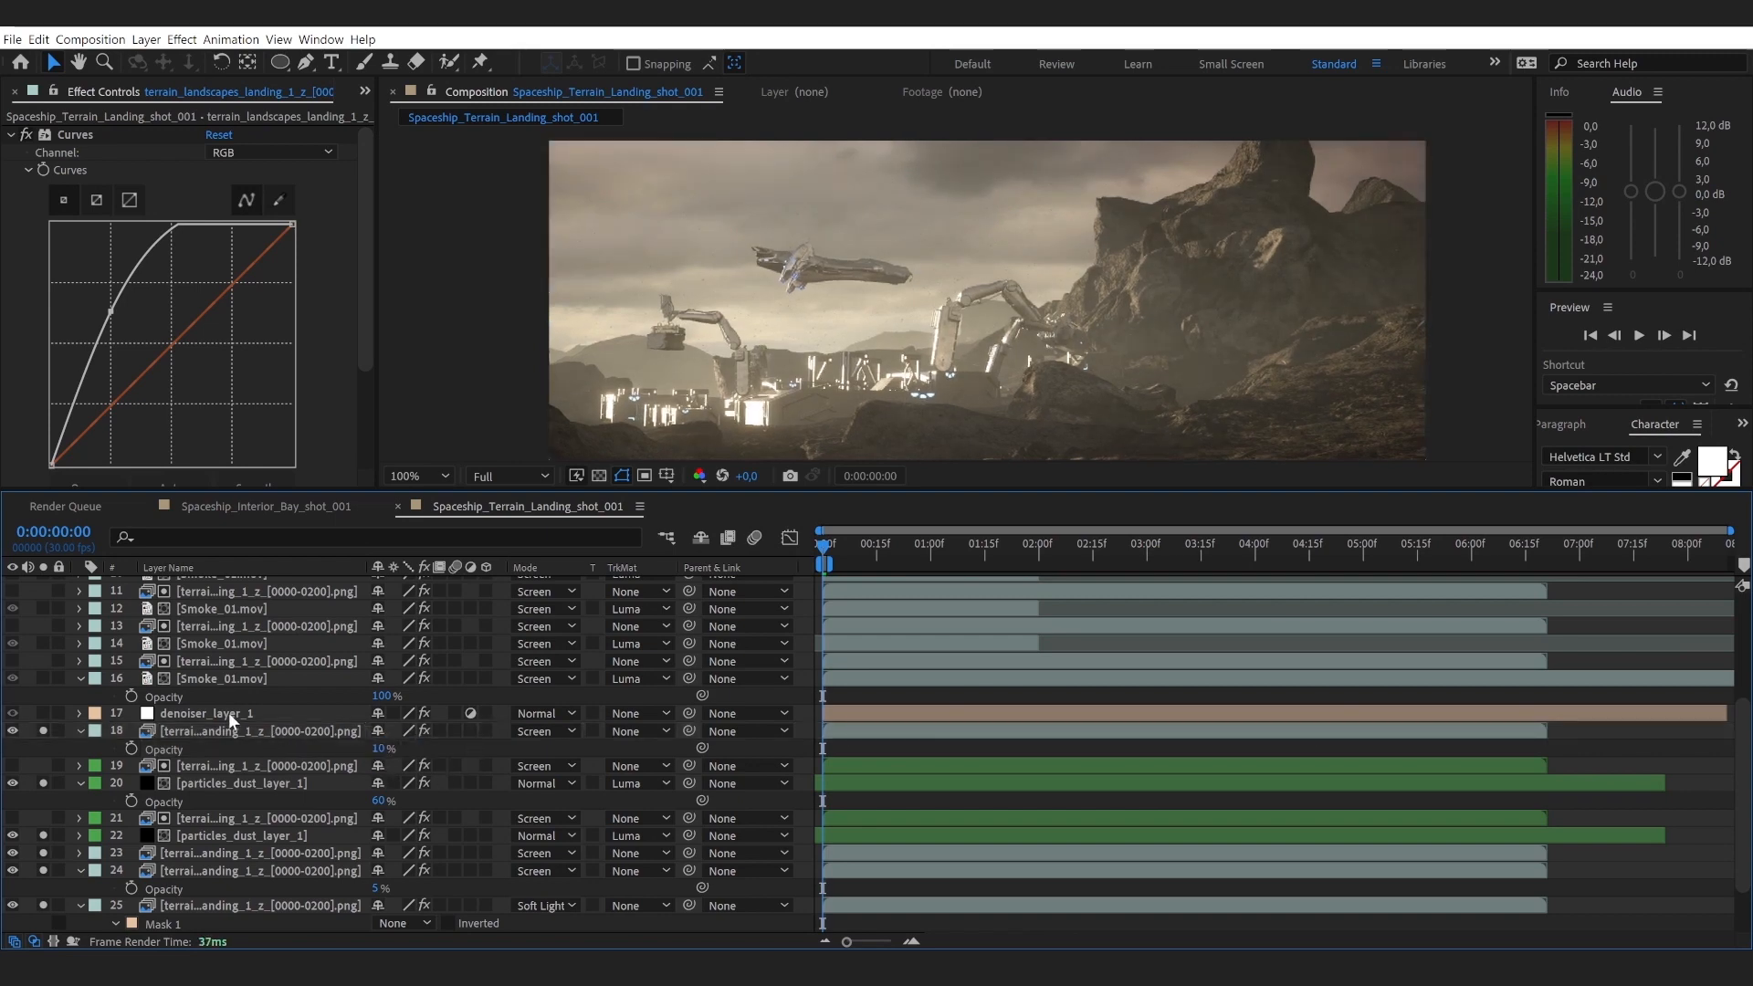
# Step: Select and solo denoiser_layer_1, and in Spaceship_Interior_Bay_shot_001 solo the denoiser and the base render layer 24 as well
pyautogui.click(228, 713)
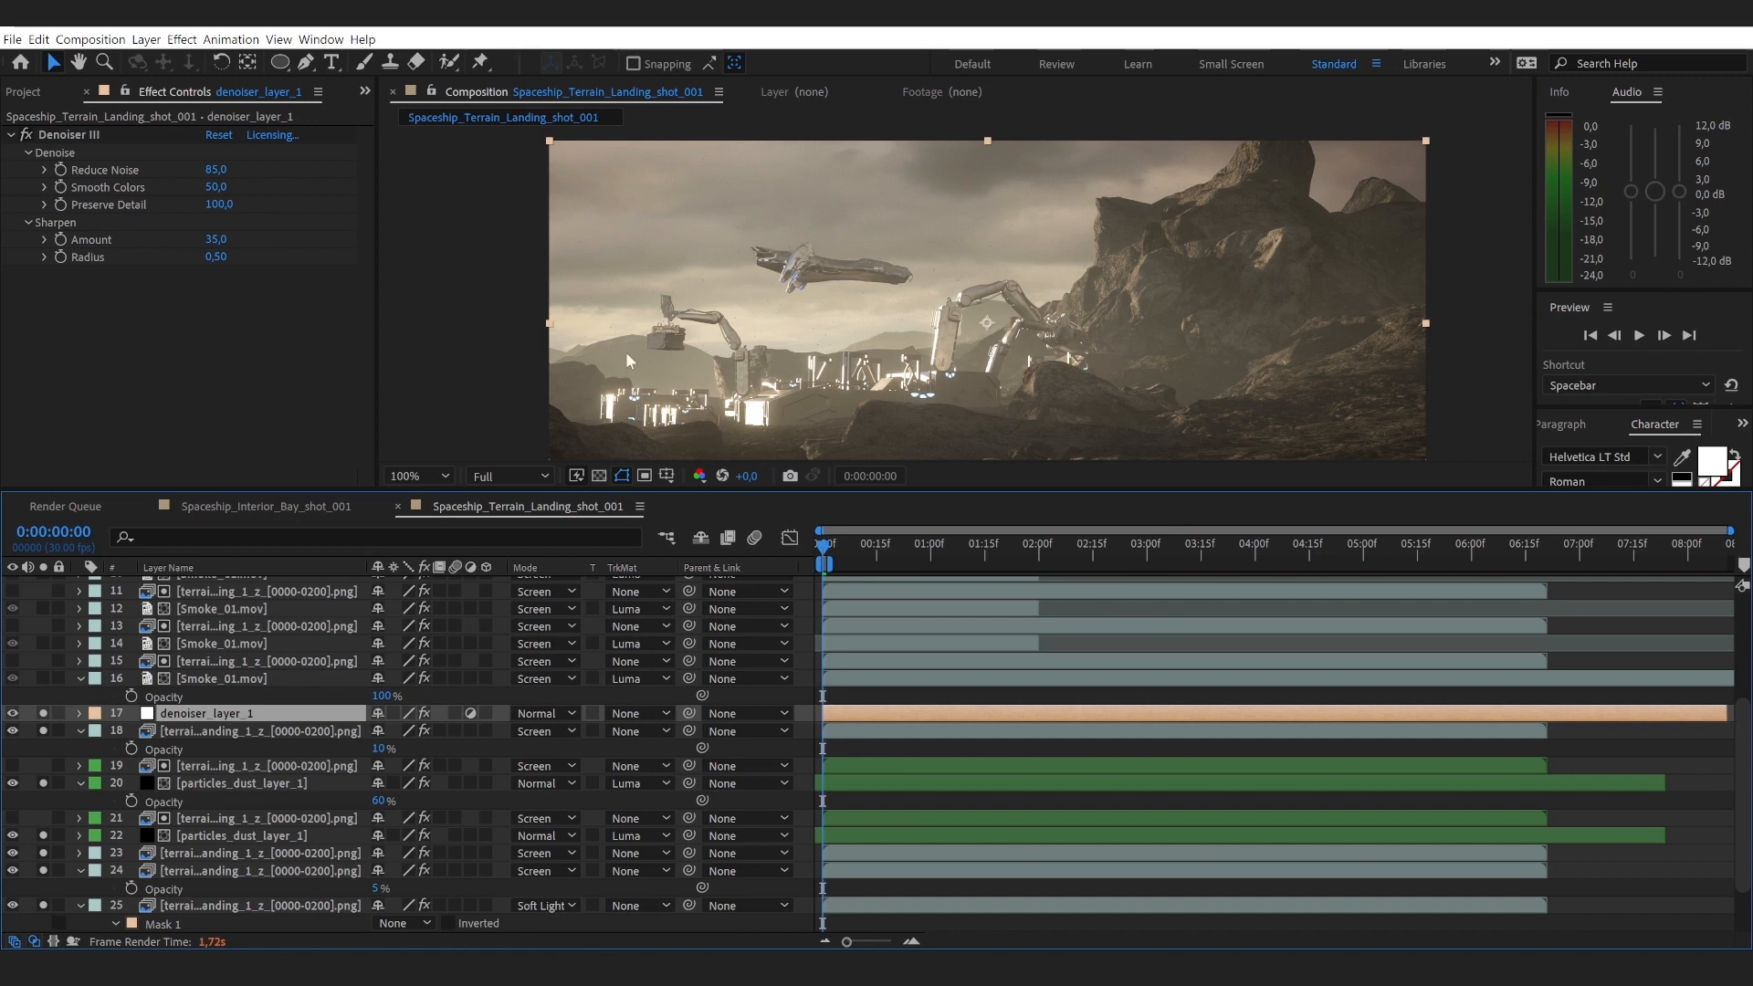
pyautogui.click(267, 508)
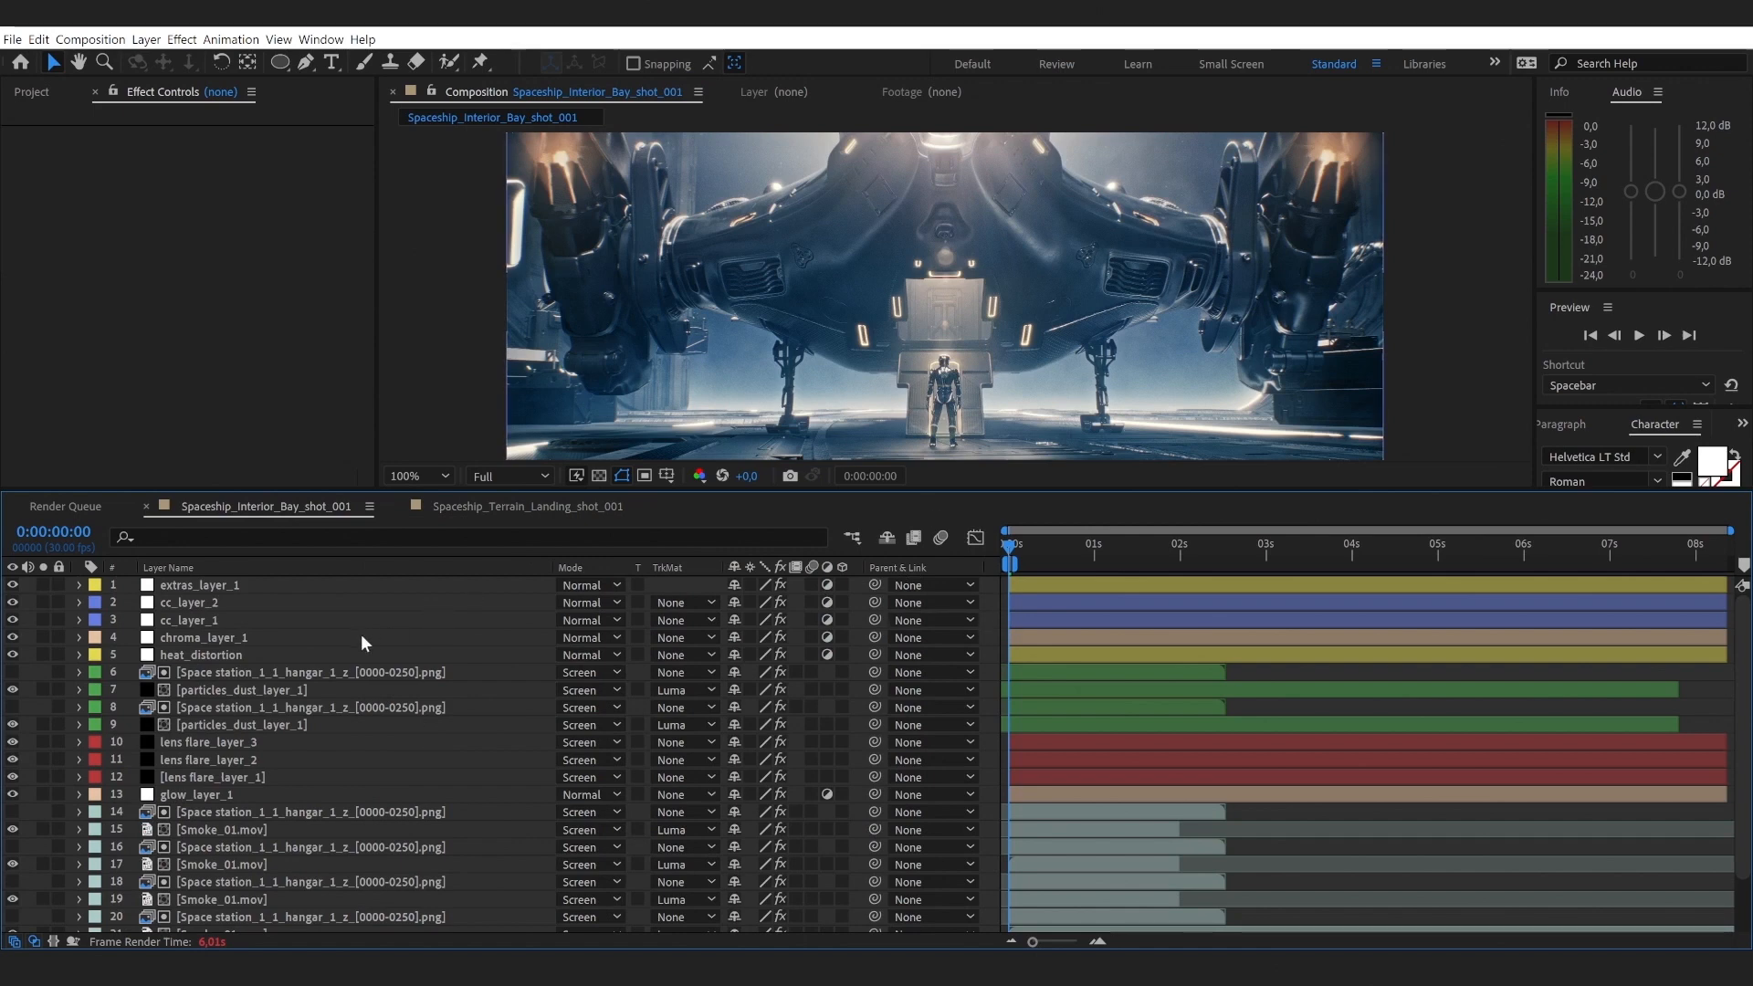
pyautogui.scroll(-2, 323, 736)
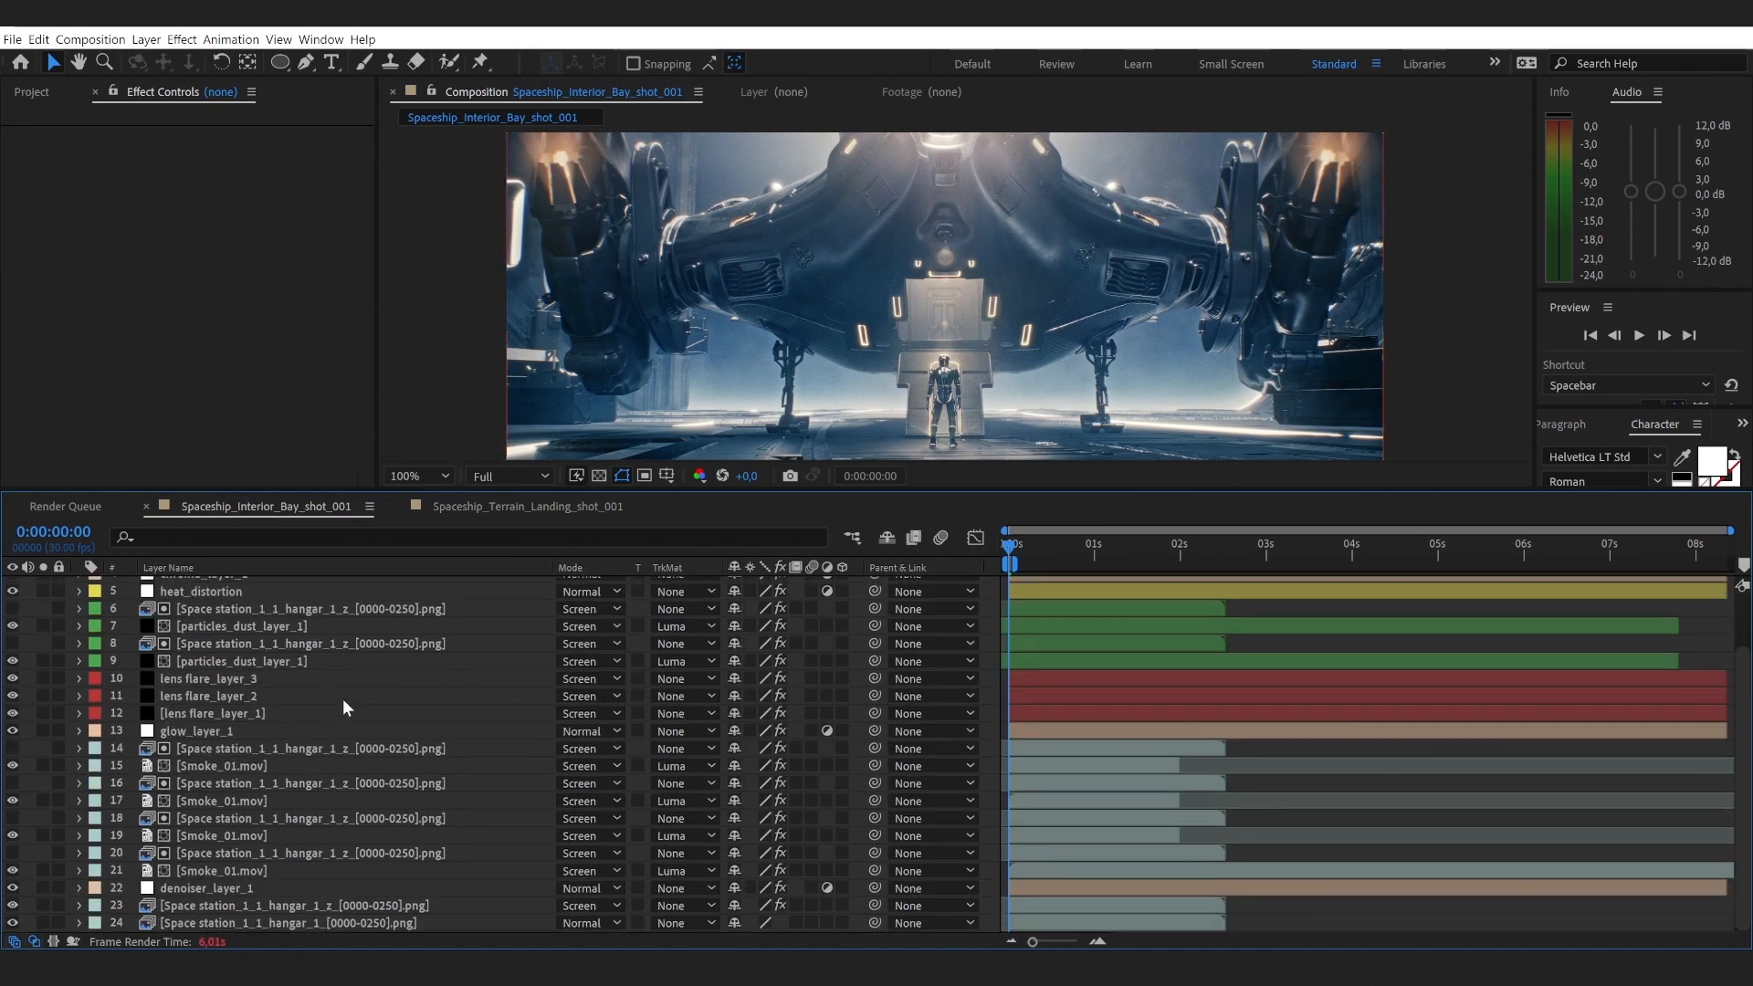
pyautogui.click(42, 923)
pyautogui.click(42, 888)
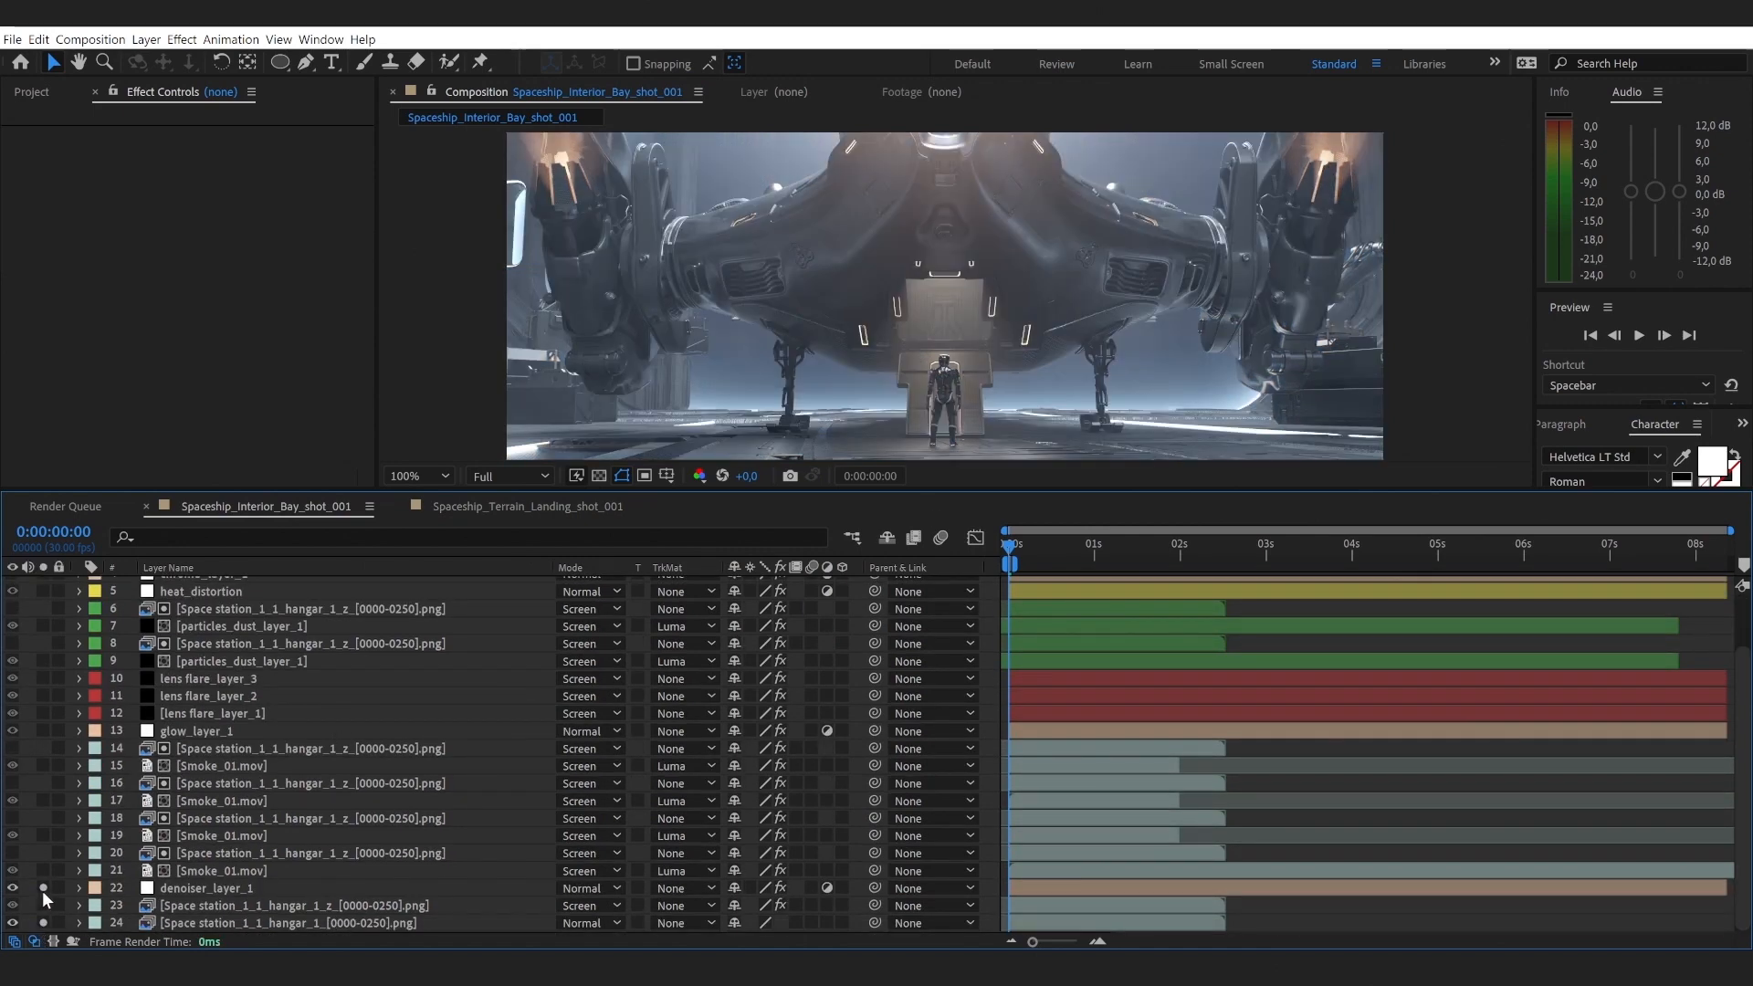
# Step: Examine the denoised spaceship hull around the wing lights at 400% magnification
pyautogui.scroll(4, 803, 292)
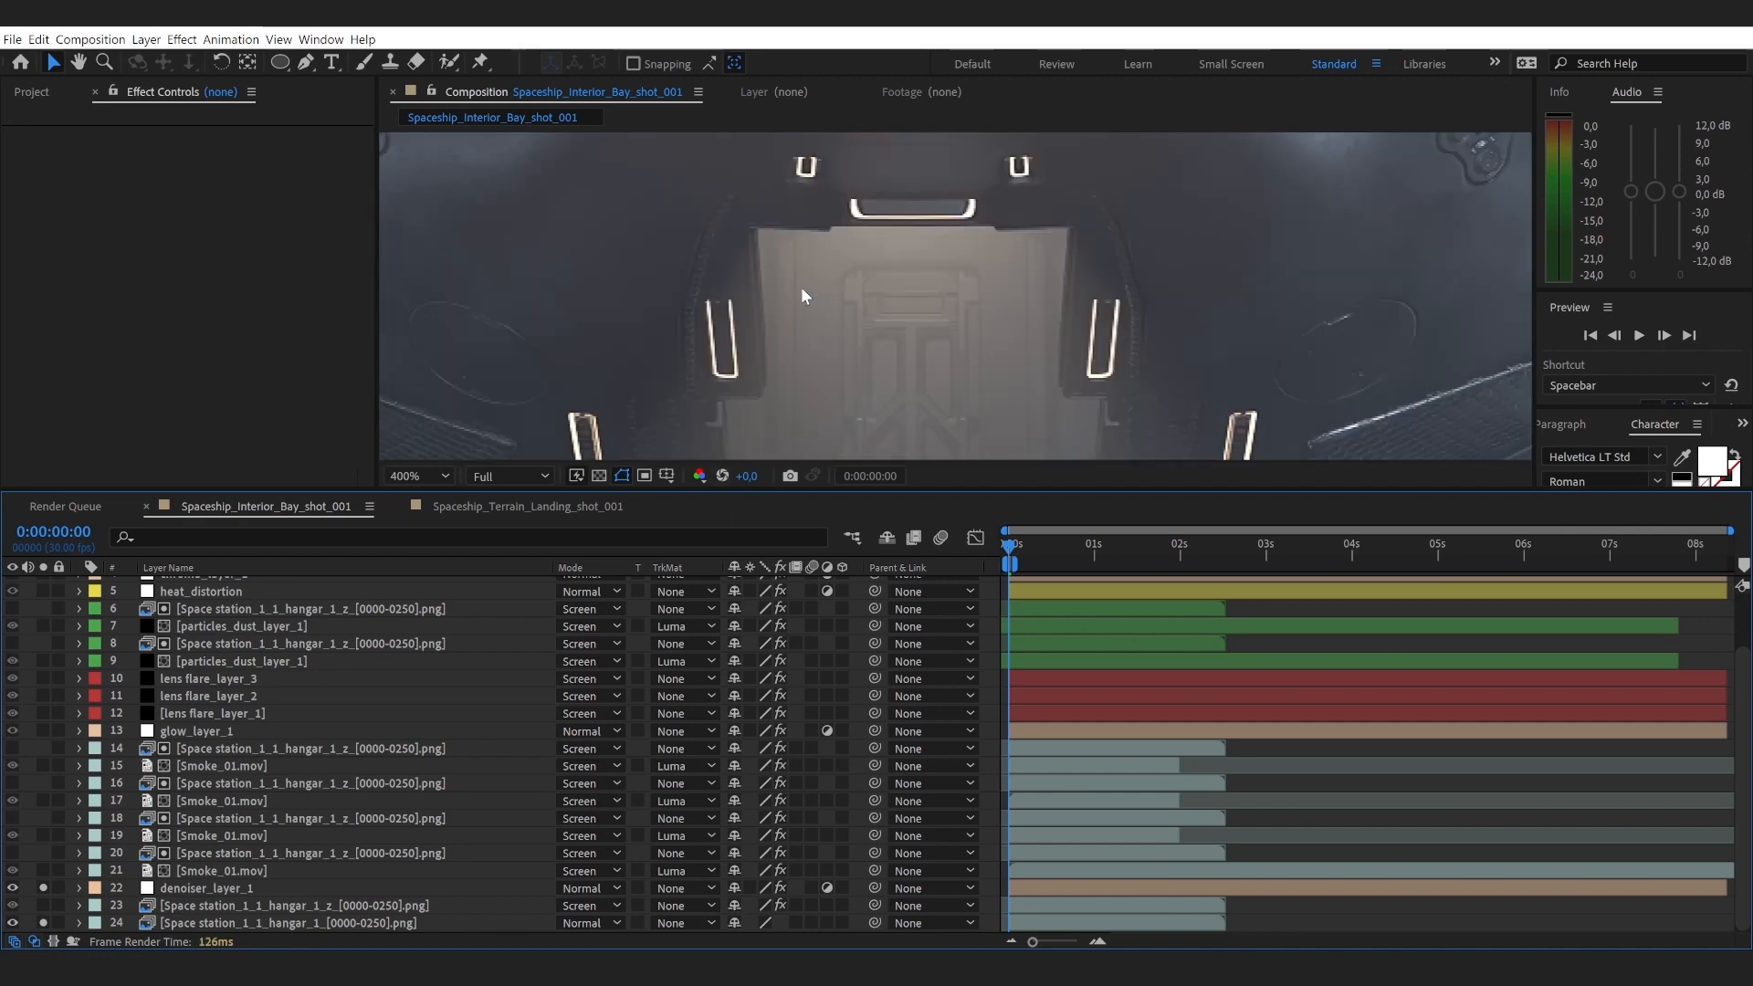
pyautogui.press('space')
pyautogui.moveTo(682, 261); pyautogui.dragTo(955, 438)
pyautogui.moveTo(794, 327); pyautogui.dragTo(1053, 449)
pyautogui.moveTo(830, 270); pyautogui.dragTo(943, 261)
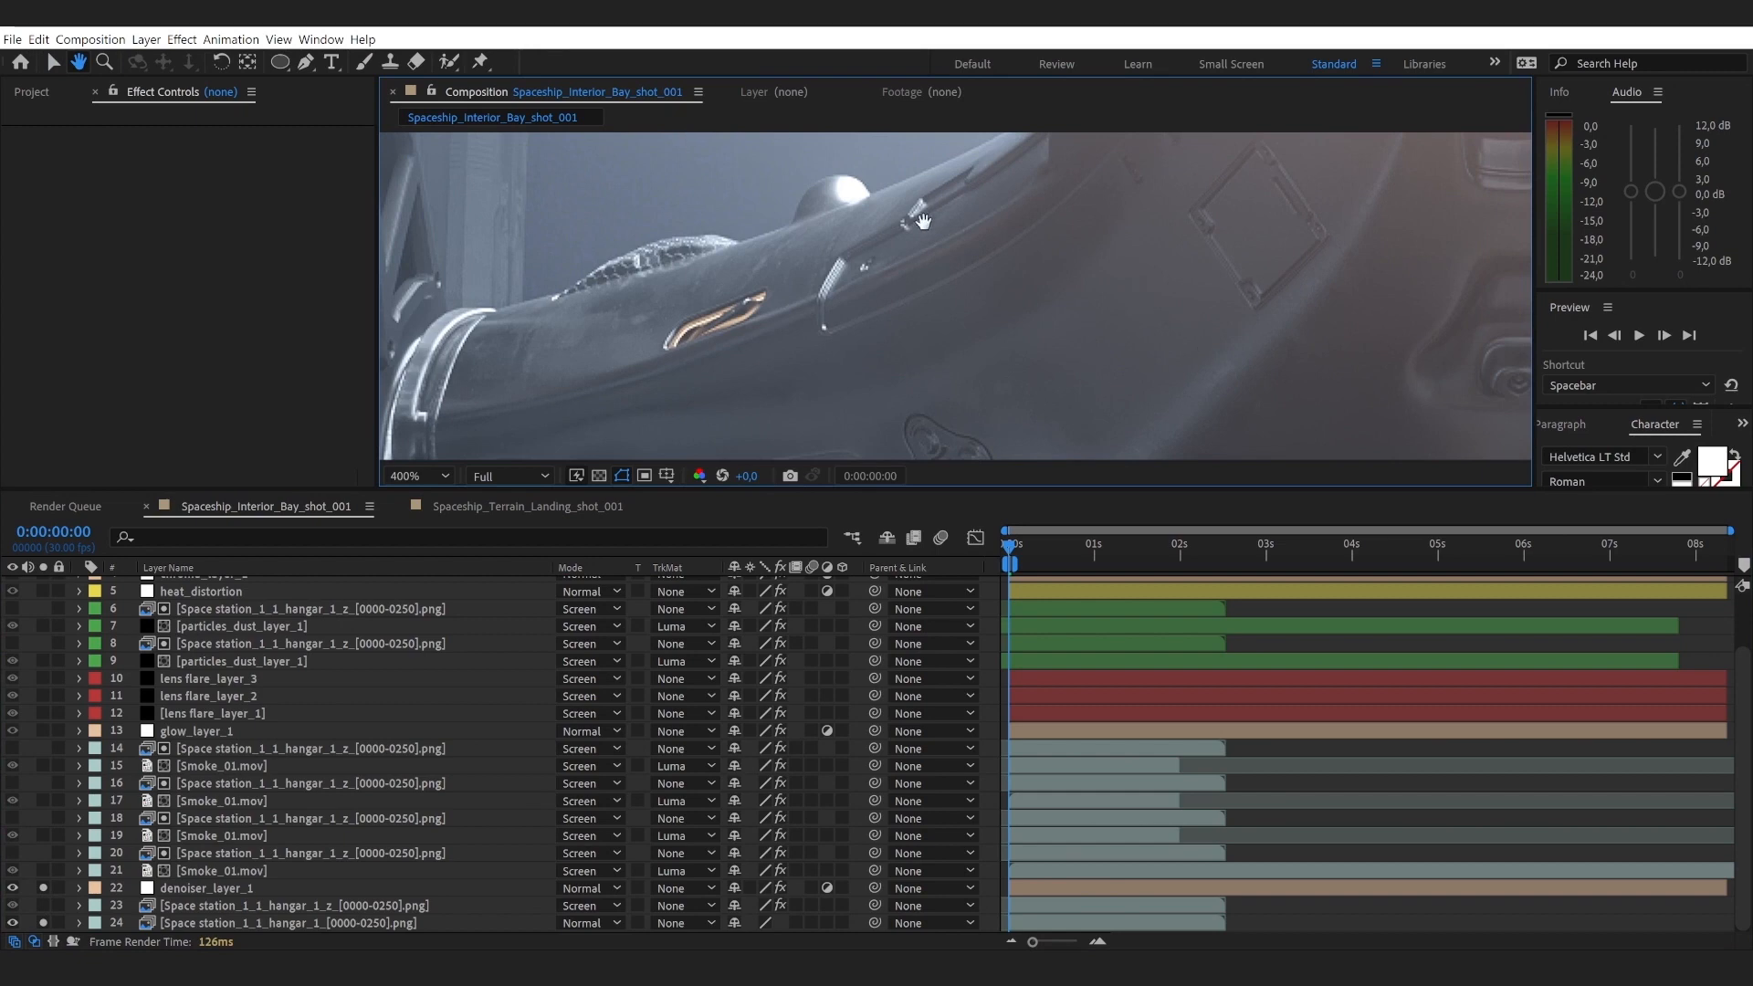
pyautogui.scroll(-6, 1135, 384)
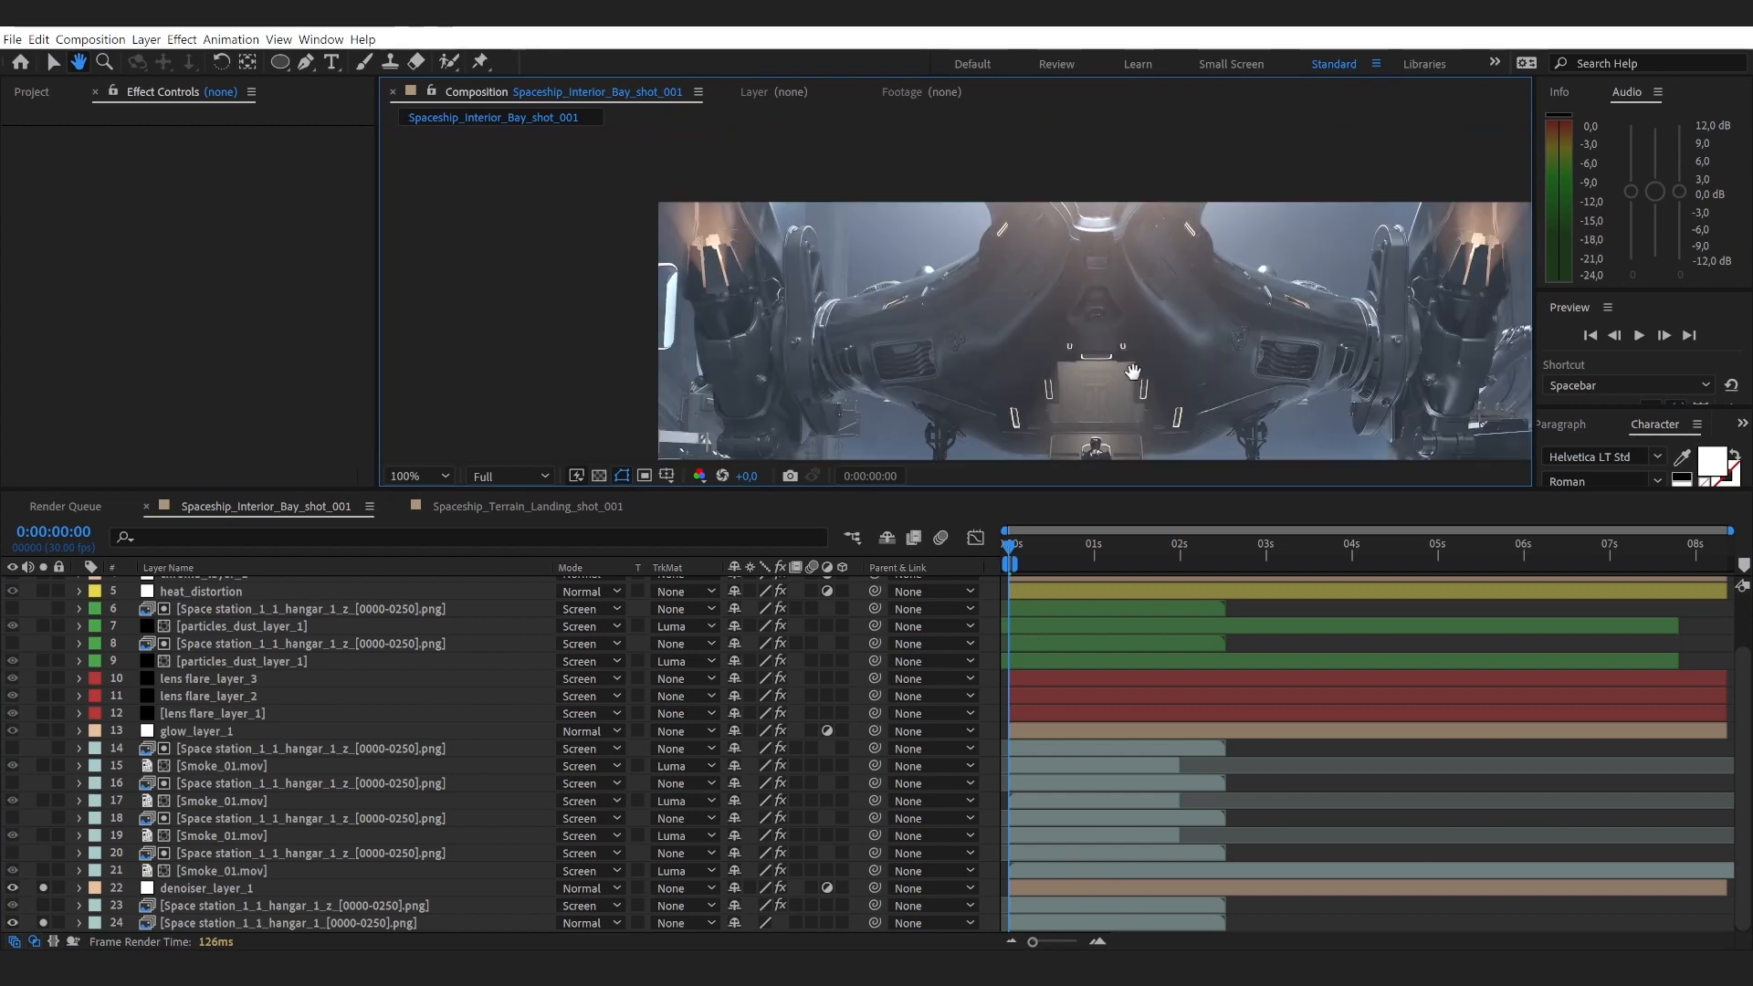
pyautogui.scroll(6, 989, 303)
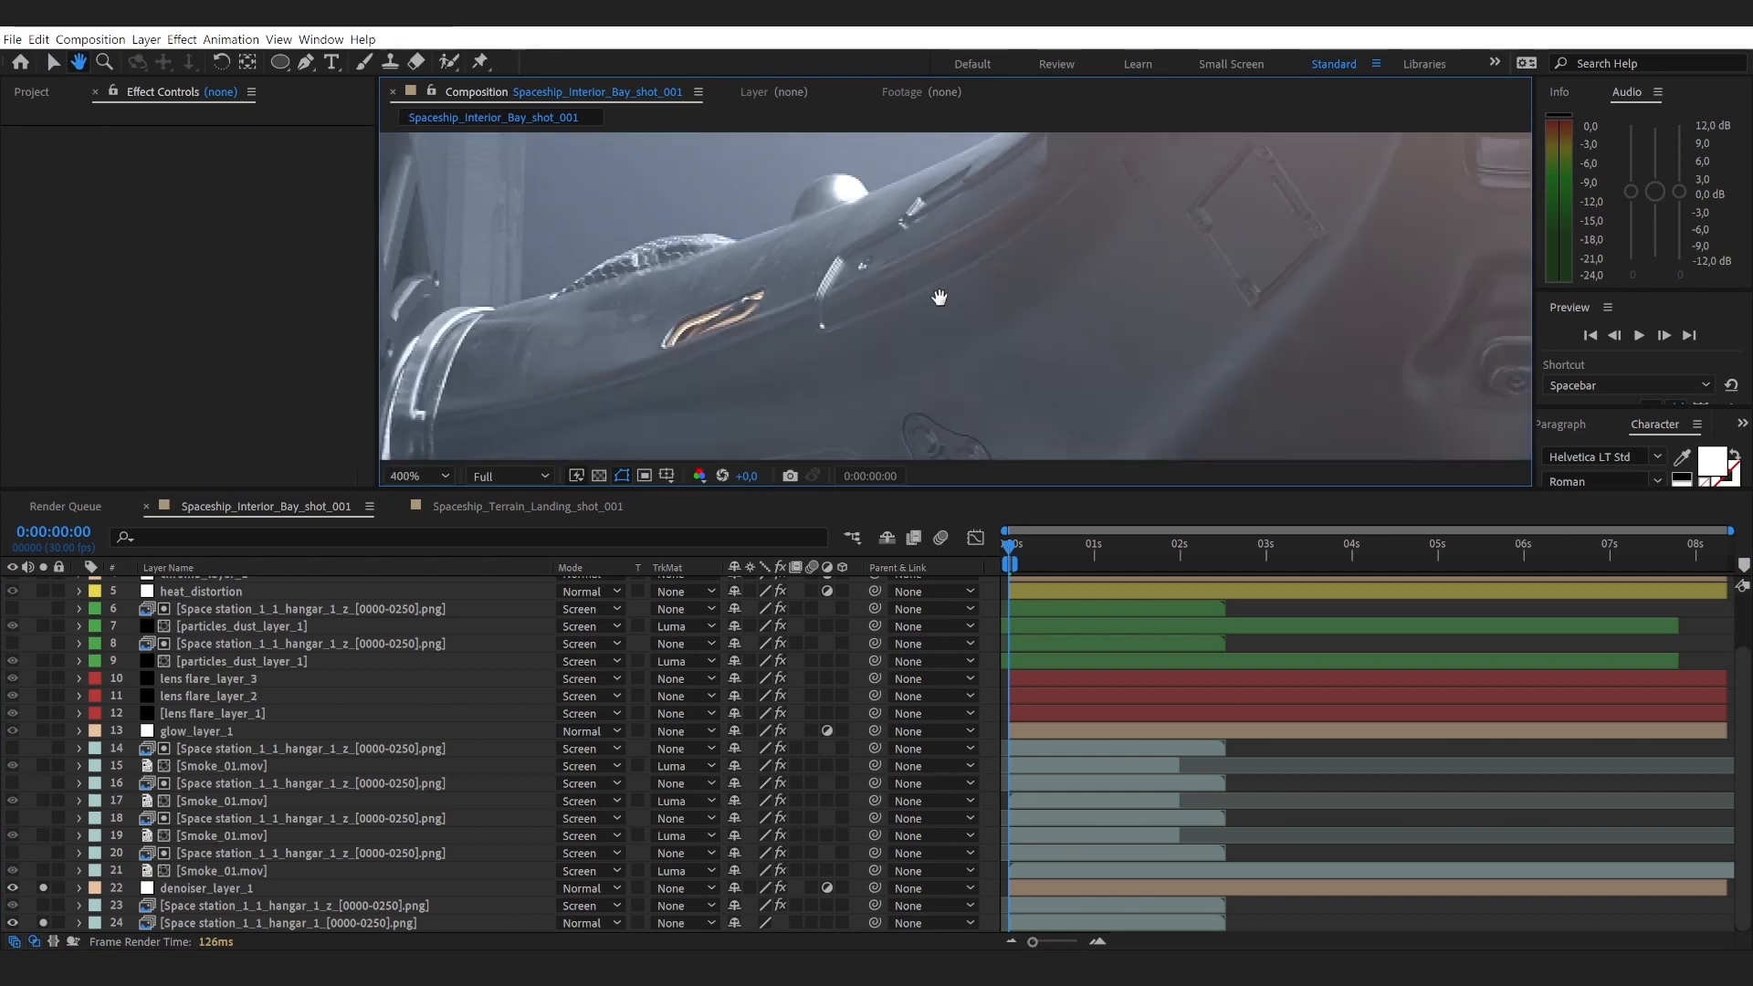
pyautogui.press('v')
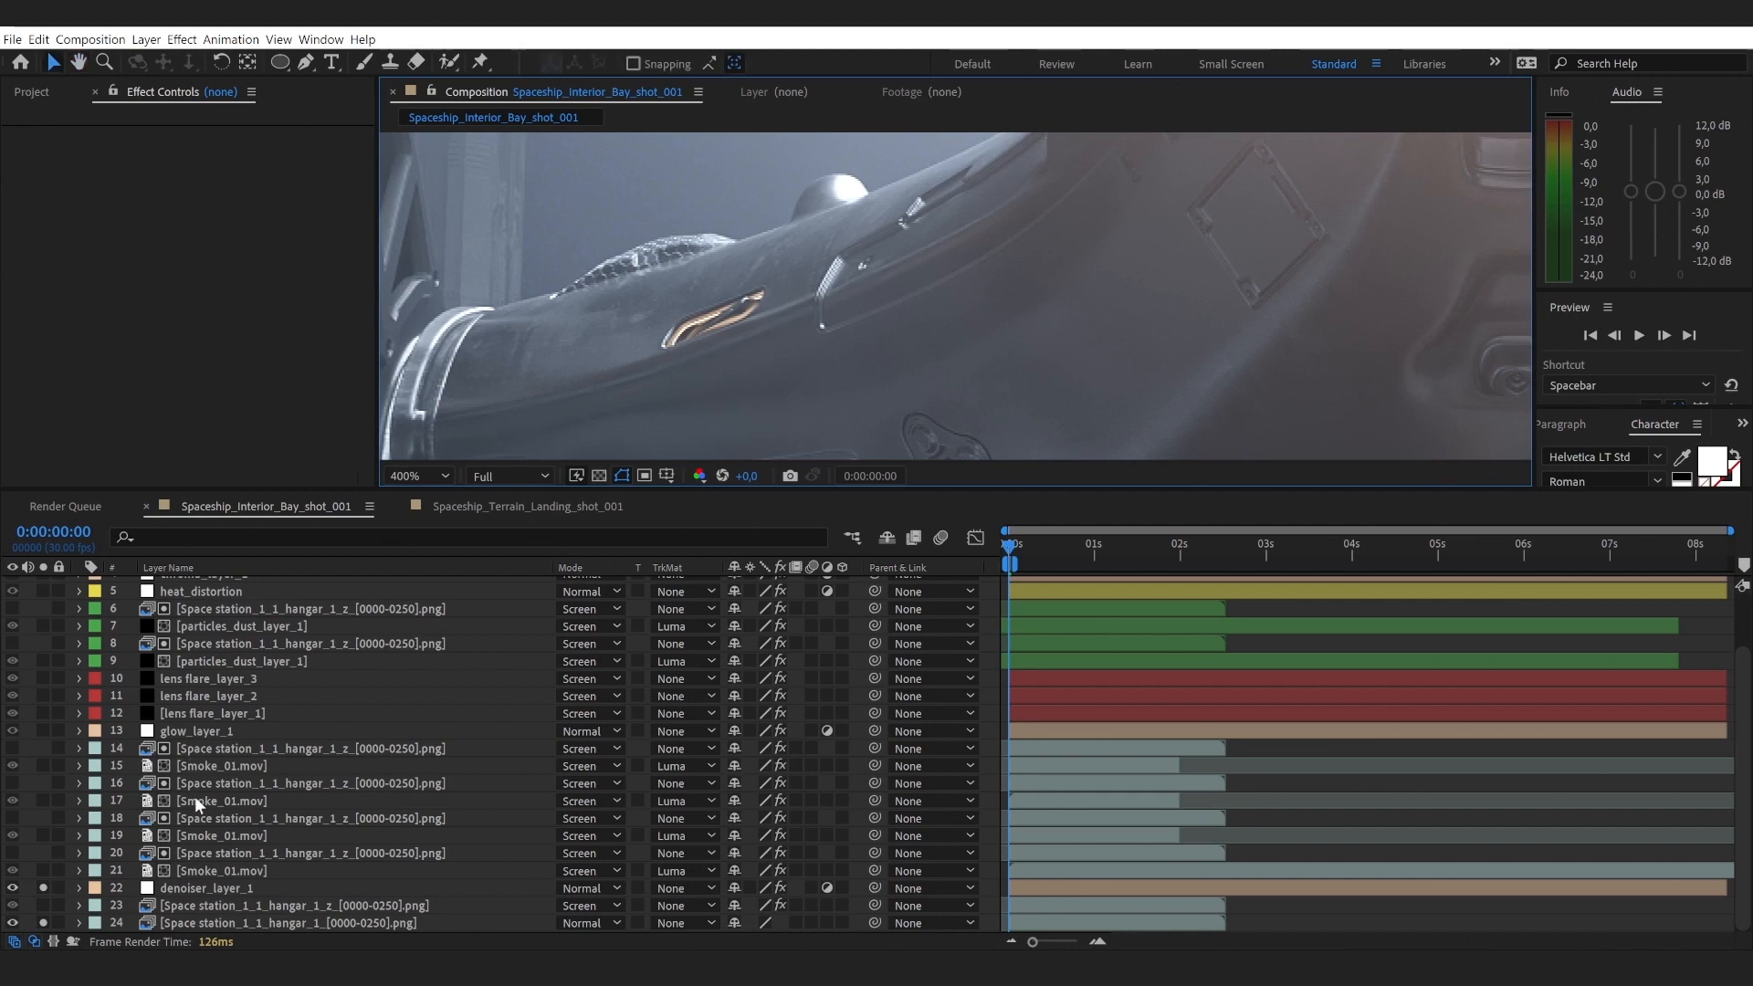
# Step: Compare the noise on the hull with denoiser_layer_1 unsoloed and soloed, at 400% and 800% magnification
pyautogui.click(42, 887)
pyautogui.scroll(1, 974, 297)
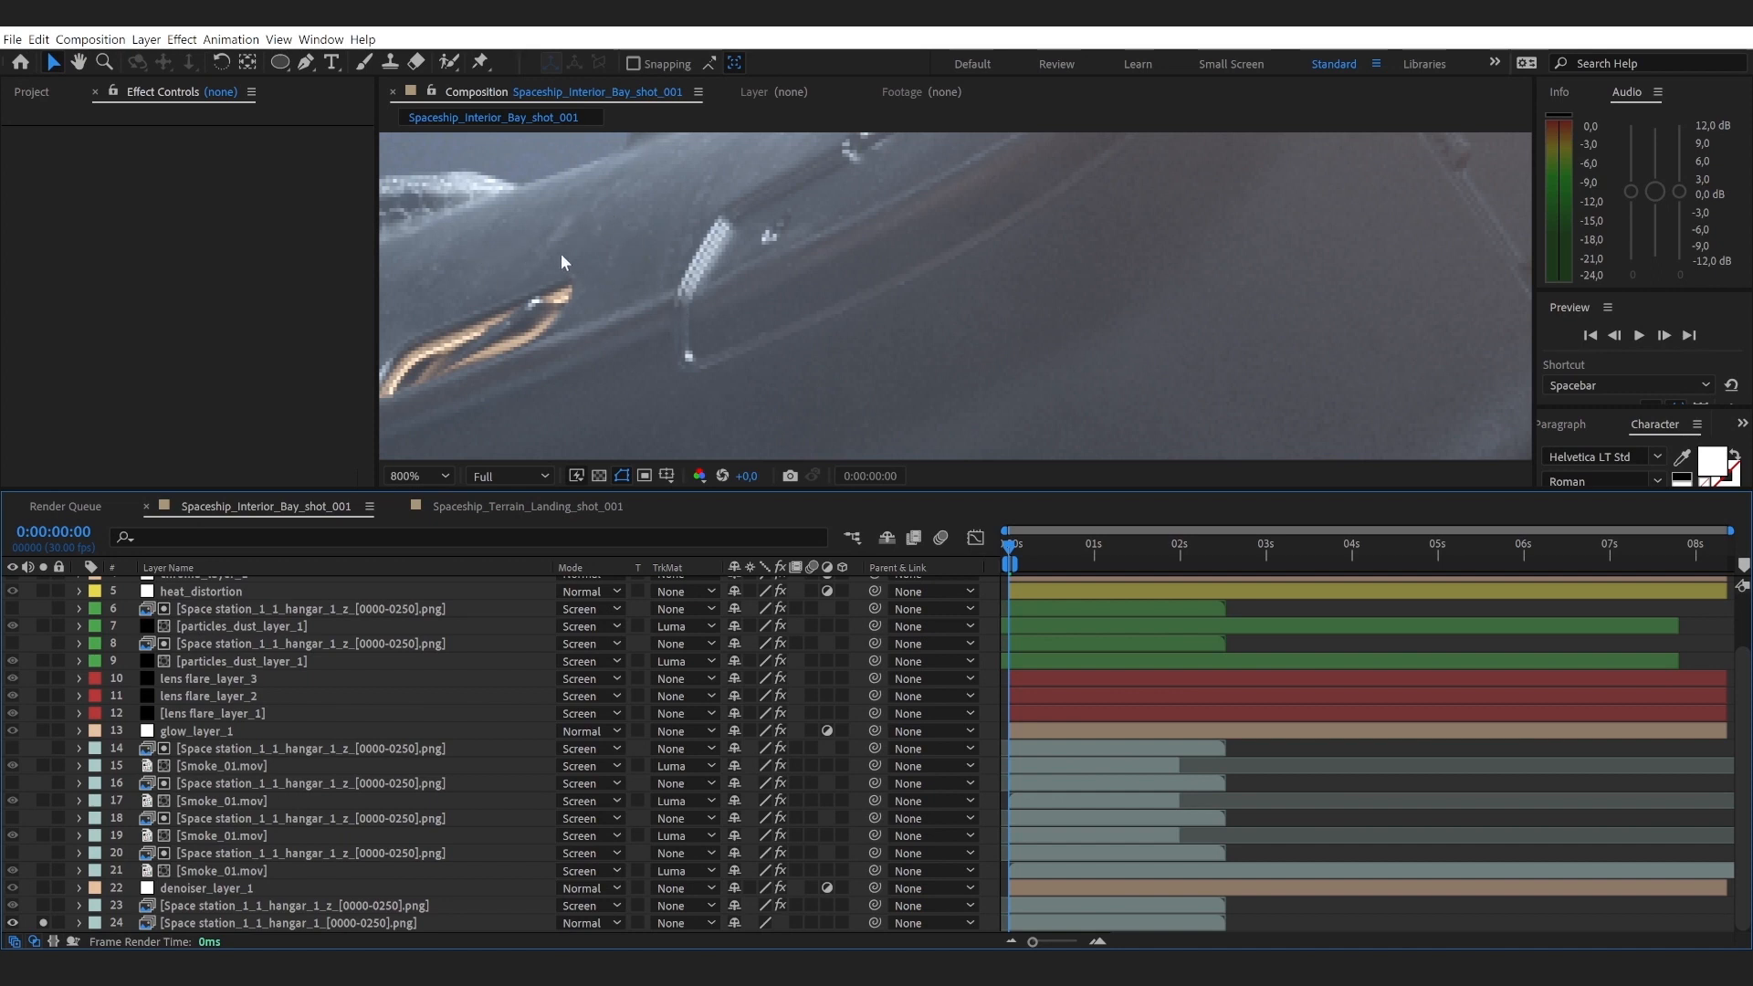
pyautogui.scroll(-1, 696, 257)
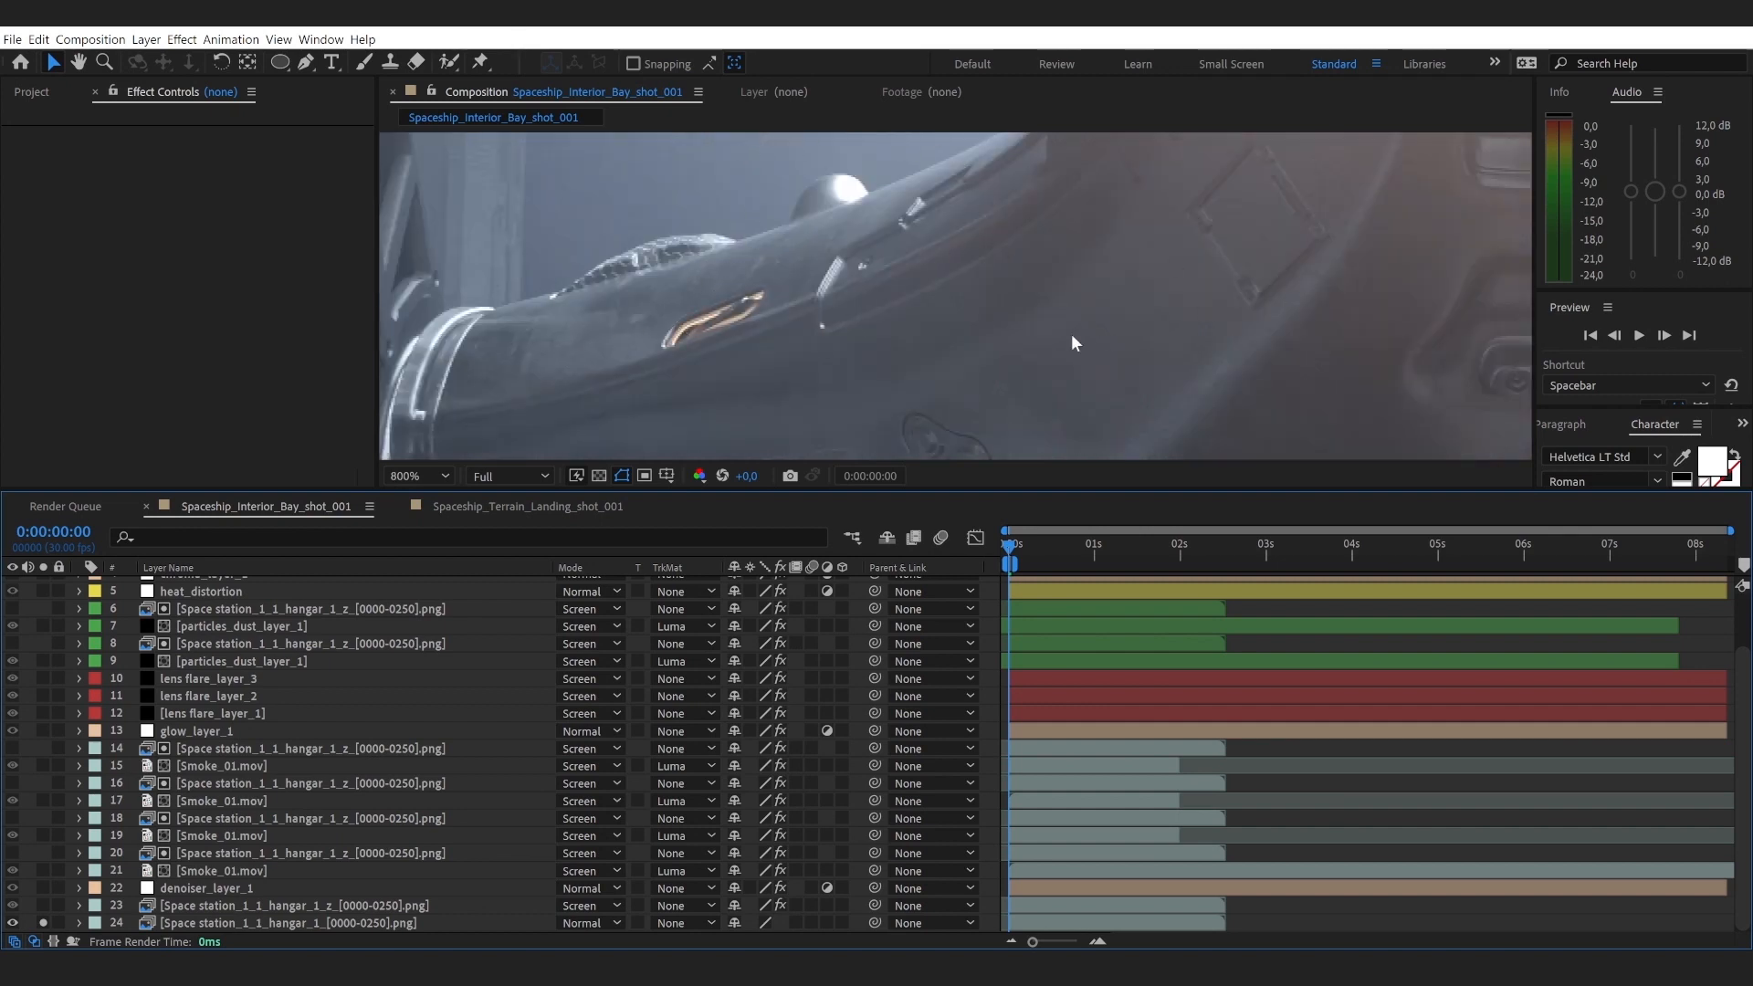
pyautogui.scroll(1, 1017, 291)
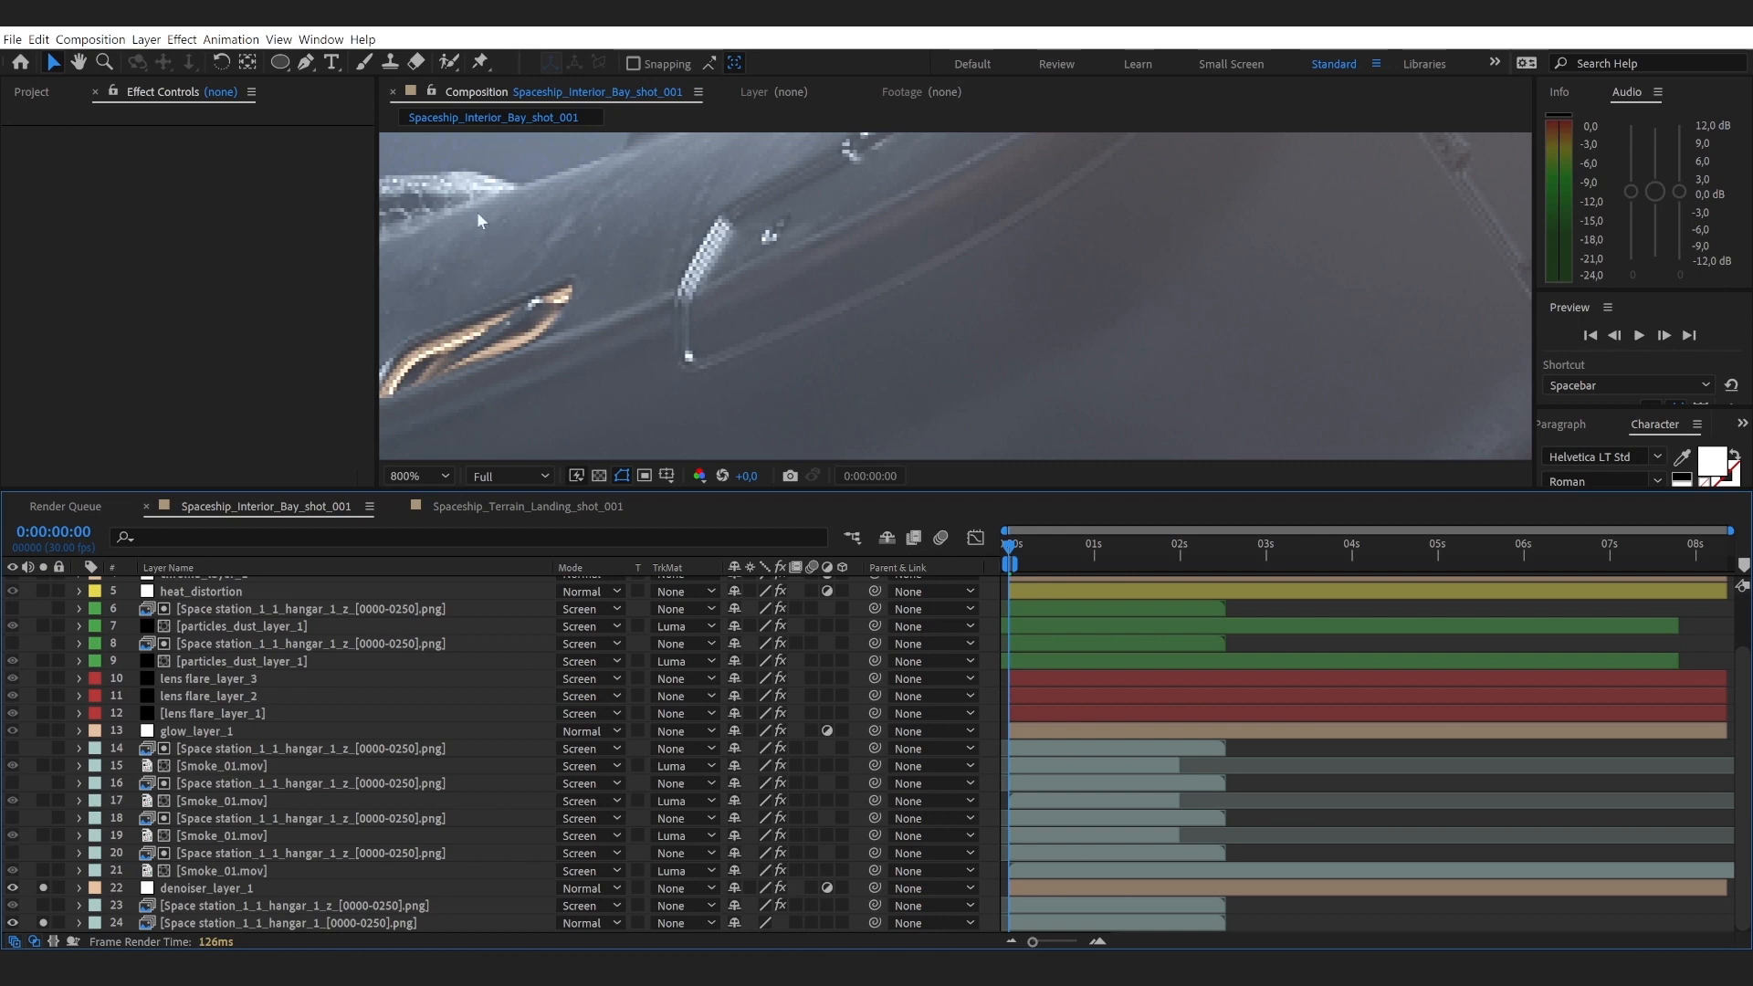
pyautogui.scroll(-2, 571, 239)
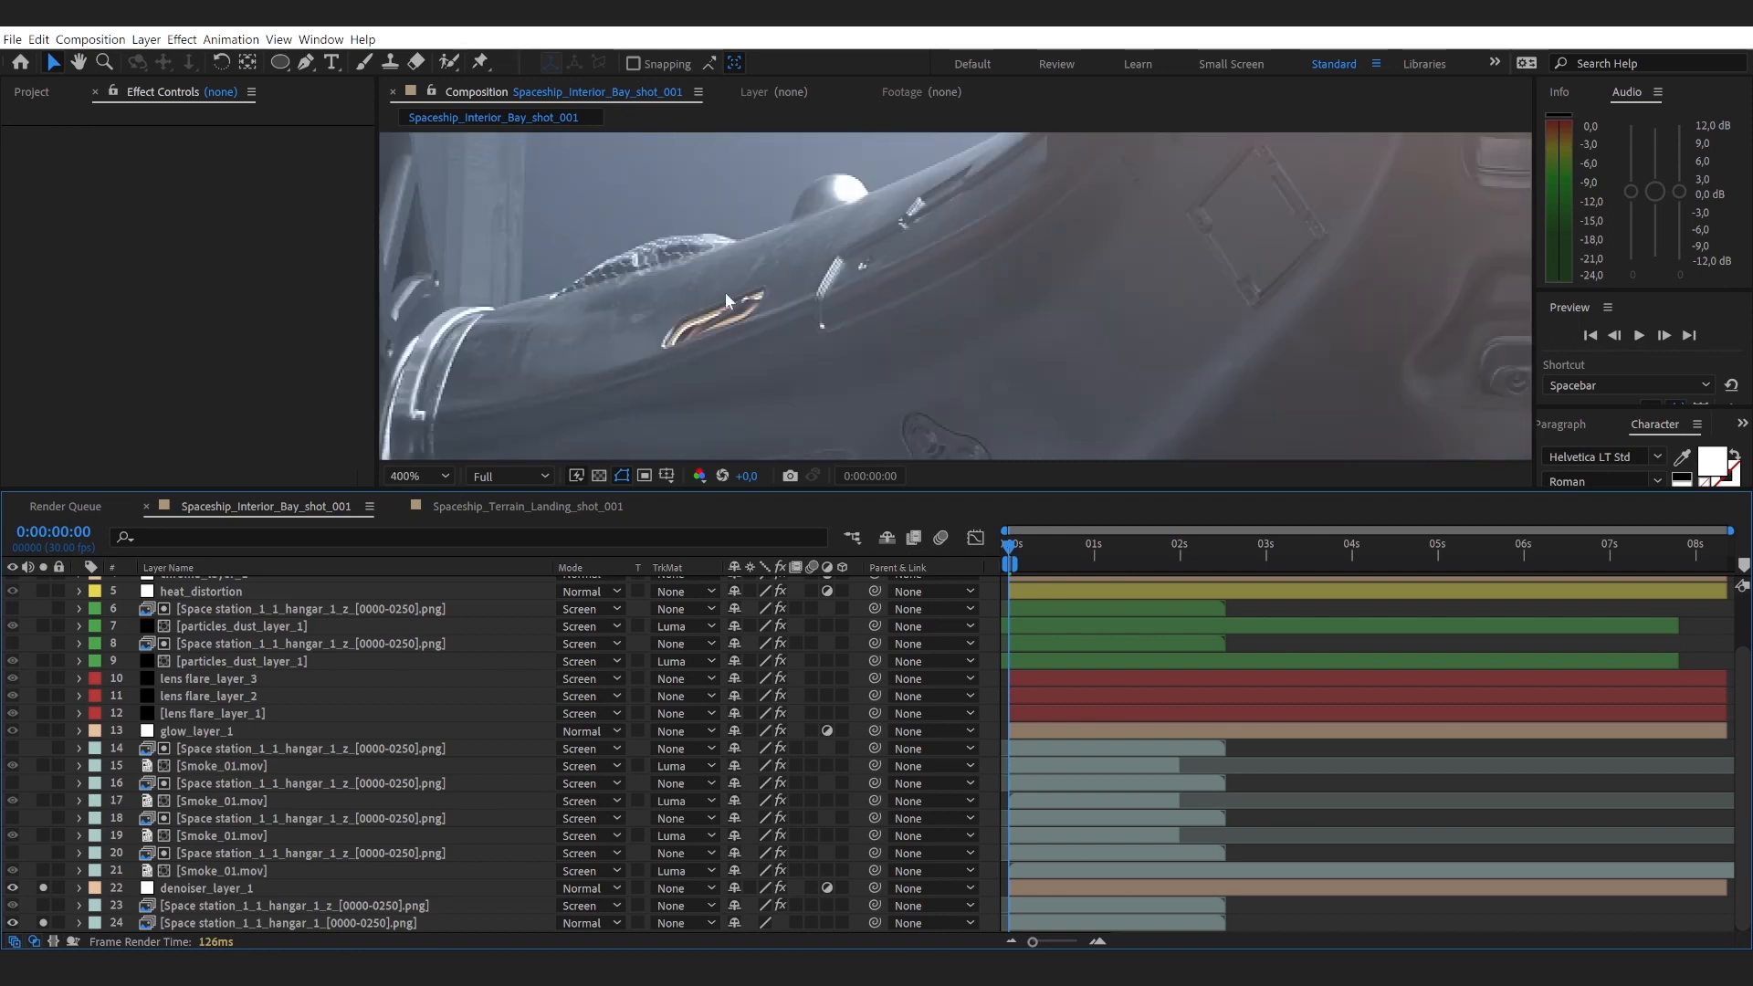
pyautogui.scroll(-1, 725, 293)
# Step: Try a Denoiser III Sharpen Amount of 0 on denoiser_layer_1, and set it back to 35
pyautogui.click(223, 885)
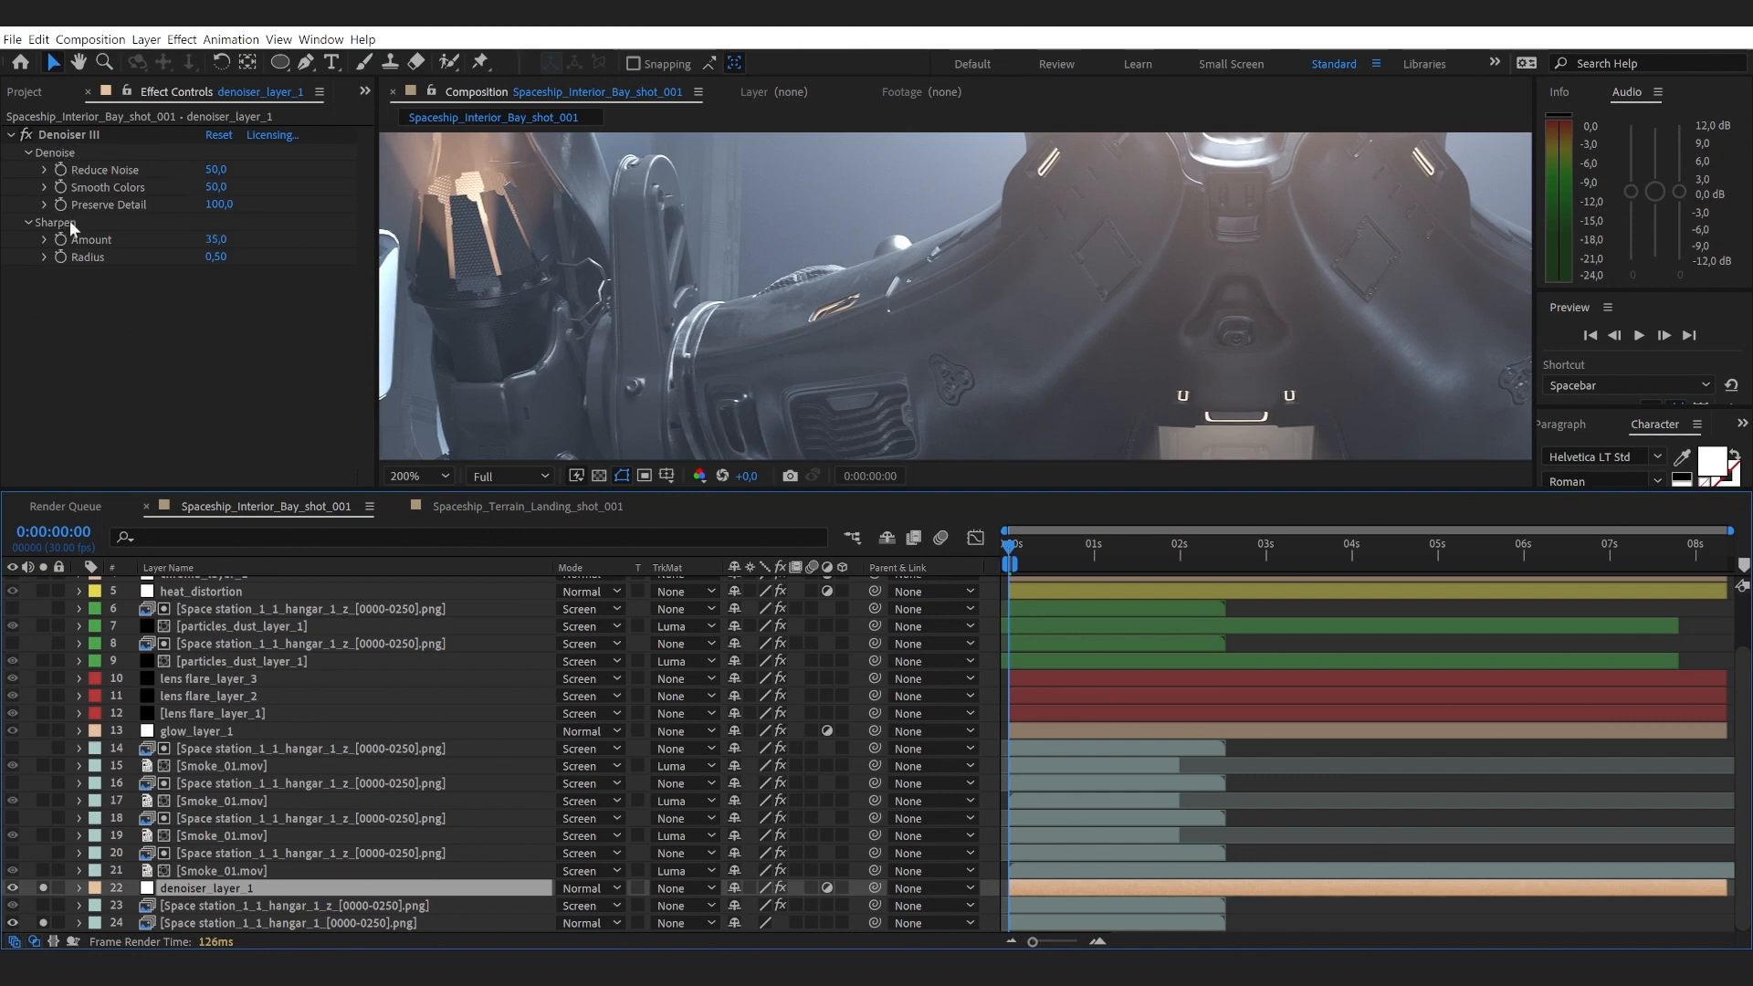
pyautogui.scroll(2, 800, 259)
pyautogui.click(222, 240)
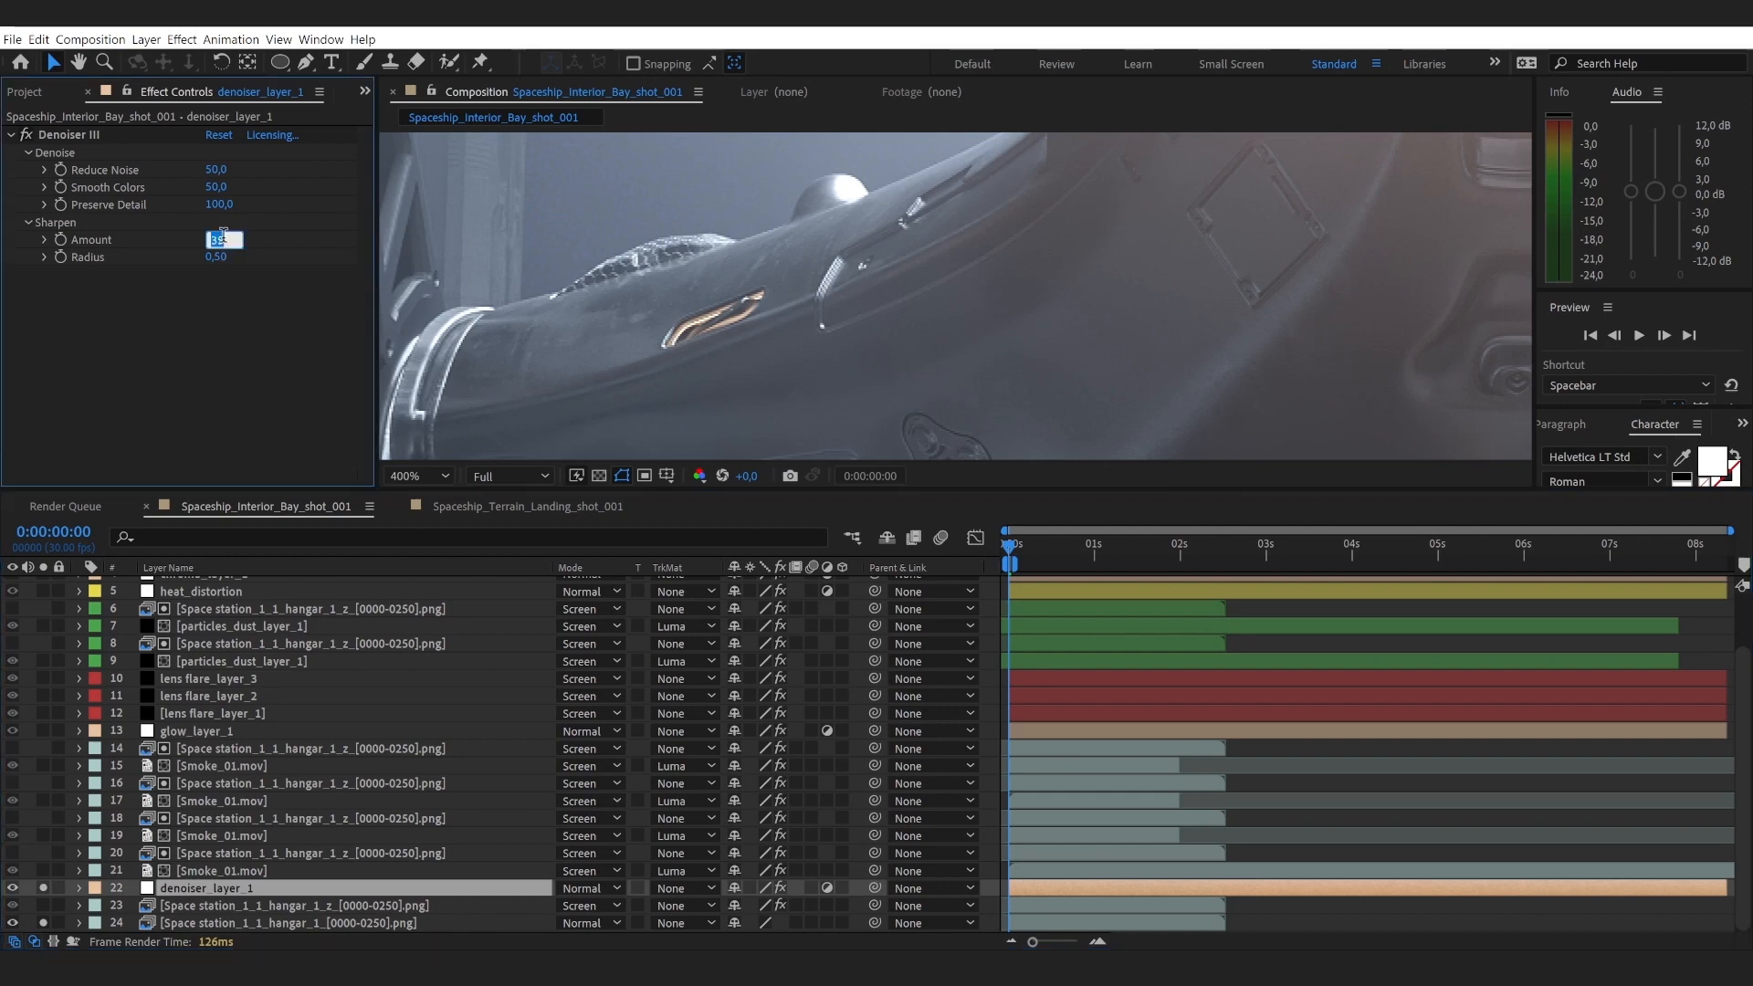
pyautogui.write('0')
pyautogui.press('Return')
pyautogui.click(211, 239)
pyautogui.write('35')
pyautogui.press('Return')
# Step: Test a Sharpen Amount of 60 in the maximized composition view, and settle on 50
pyautogui.click(216, 239)
pyautogui.write('60')
pyautogui.press('Return')
pyautogui.press('`')
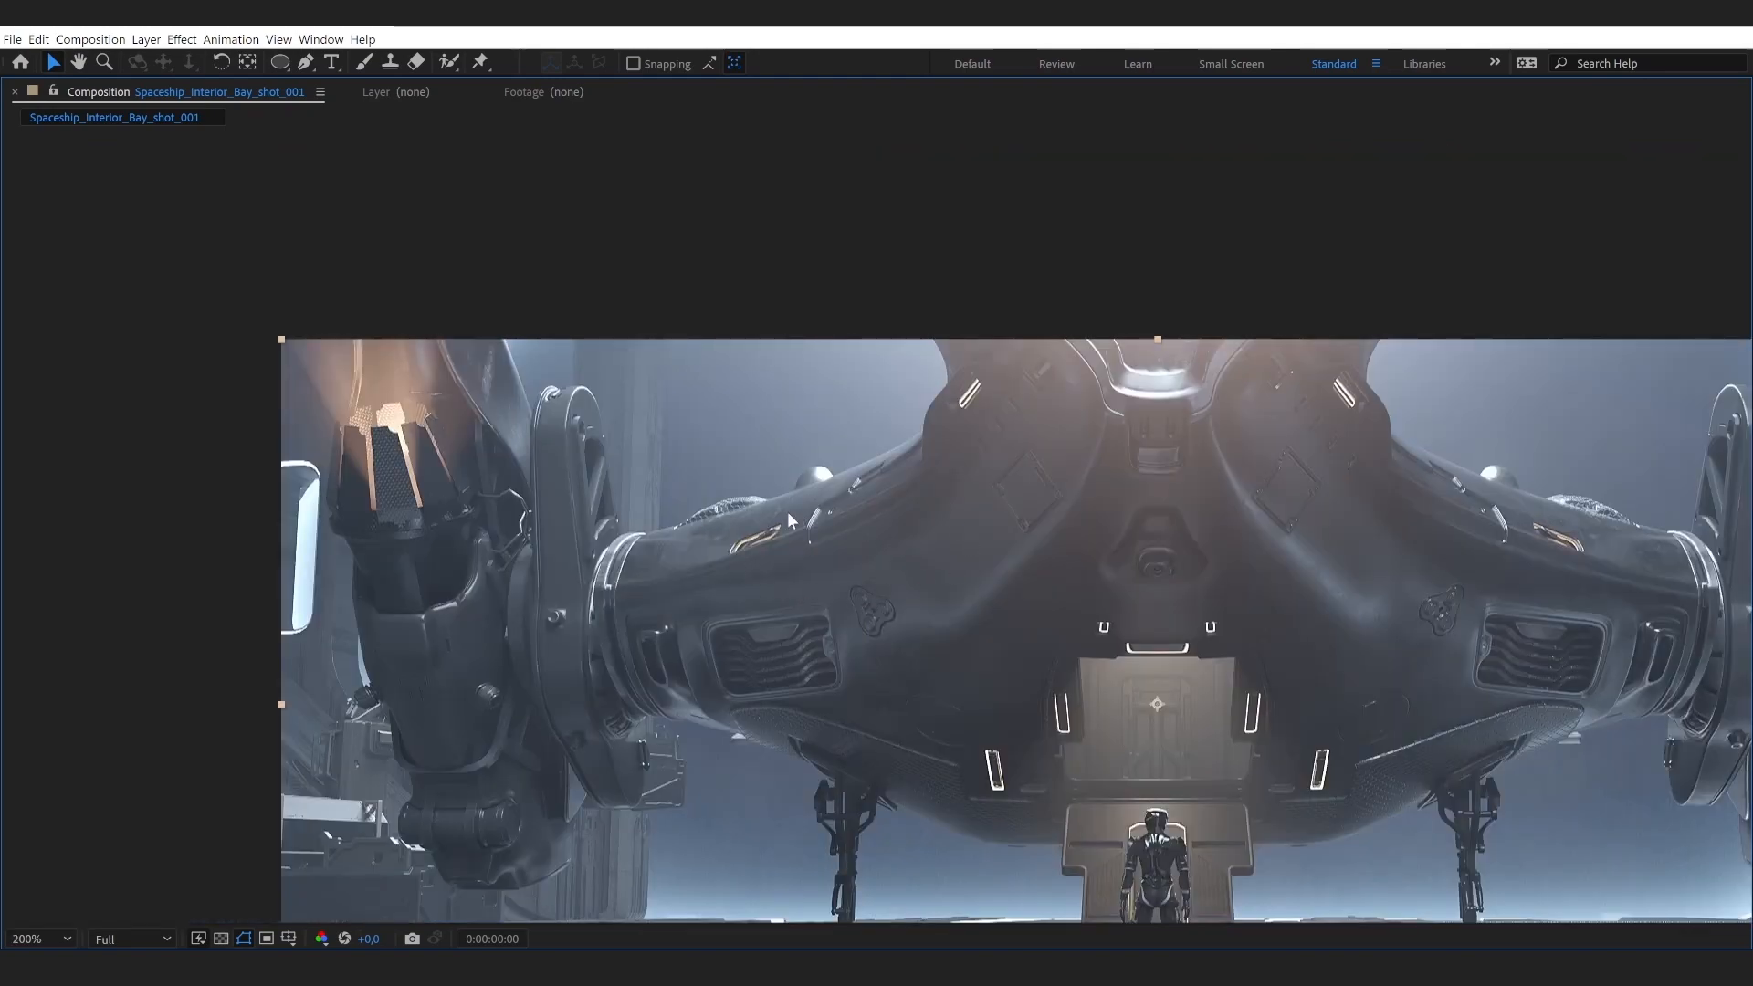
pyautogui.press('`')
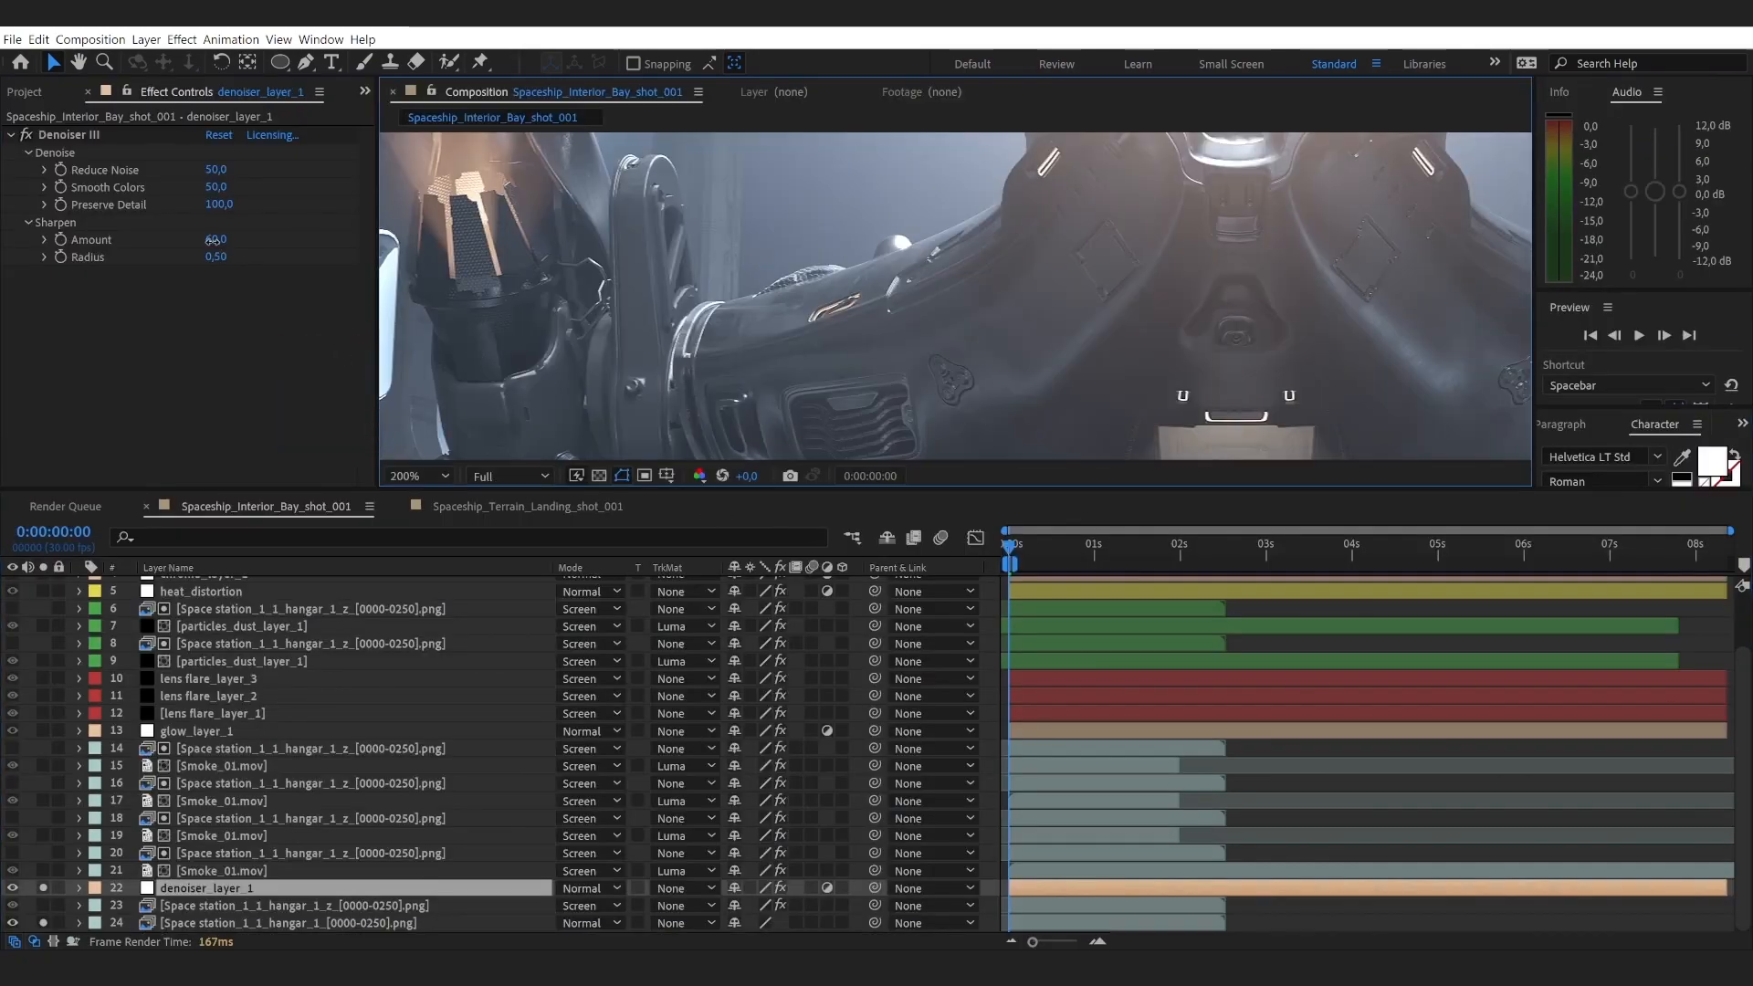
pyautogui.write('50')
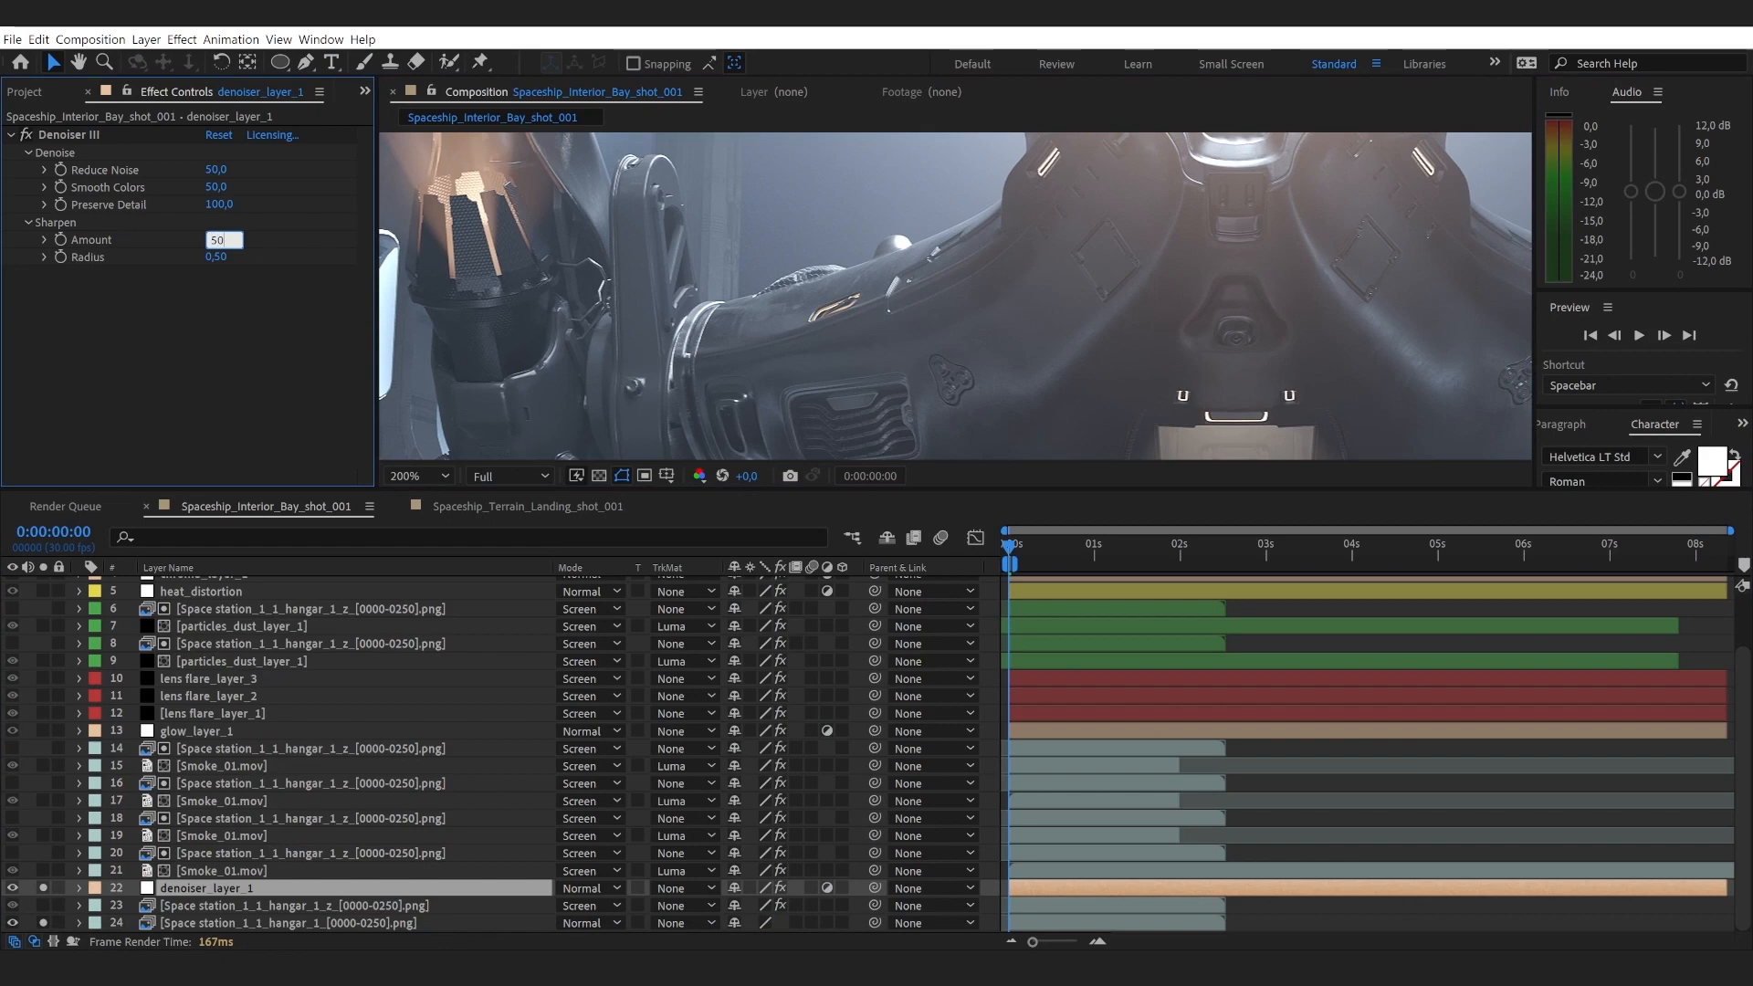
pyautogui.press('Return')
# Step: Try a Reduce Noise value of 25, check the hull at 800% magnification, and set it back to 50
pyautogui.scroll(2, 880, 309)
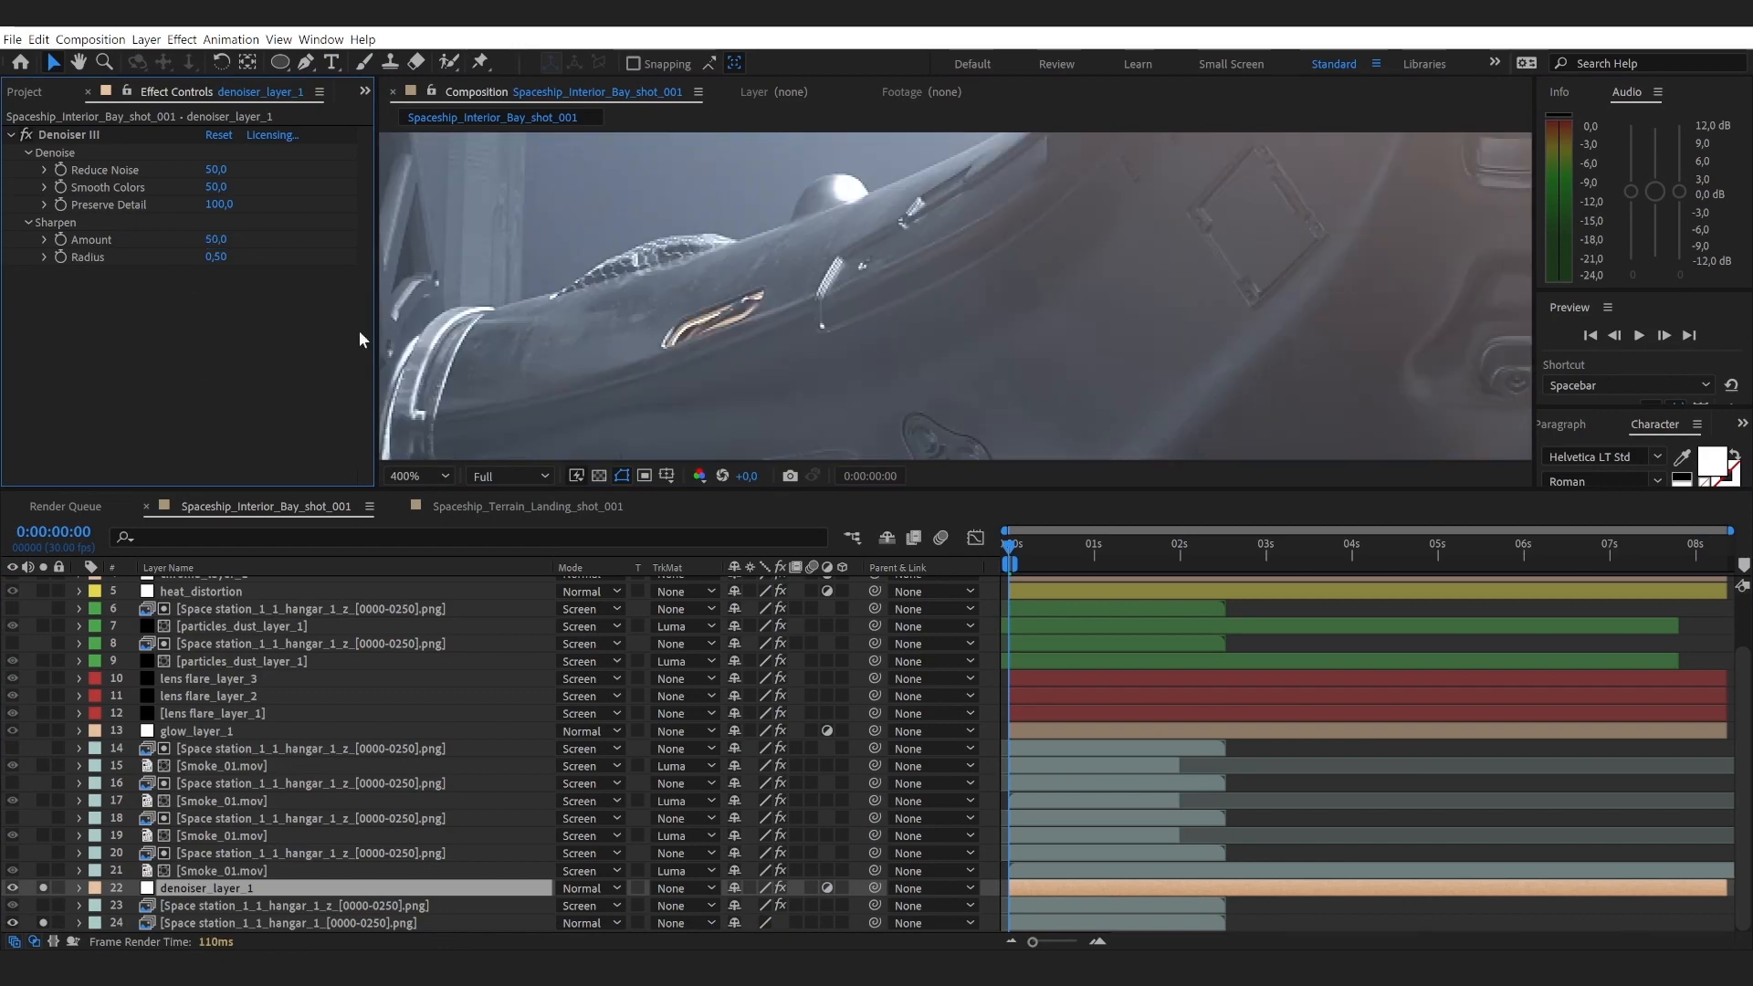
pyautogui.click(215, 173)
pyautogui.write('25')
pyautogui.press('Return')
pyautogui.press('.')
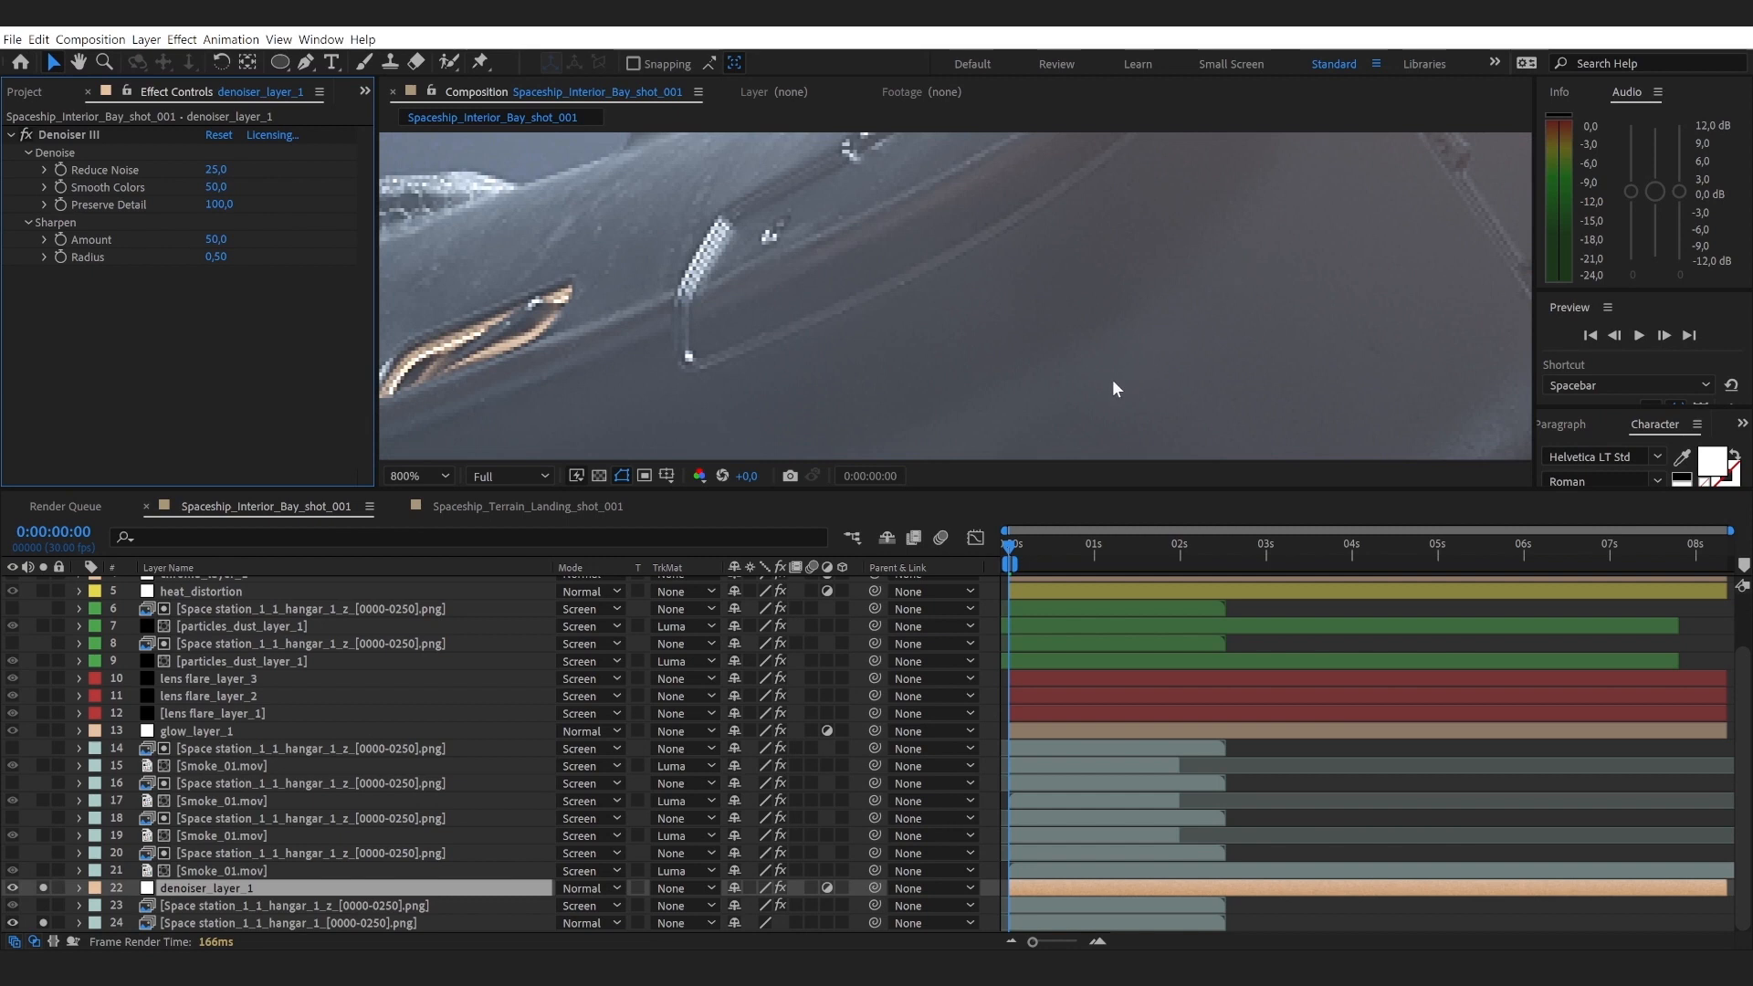
pyautogui.click(216, 170)
pyautogui.write('50')
pyautogui.click(293, 408)
# Step: Try raising Reduce Noise to 100, and return it to 50
pyautogui.moveTo(215, 170); pyautogui.dragTo(966, 213)
pyautogui.scroll(-1, 747, 370)
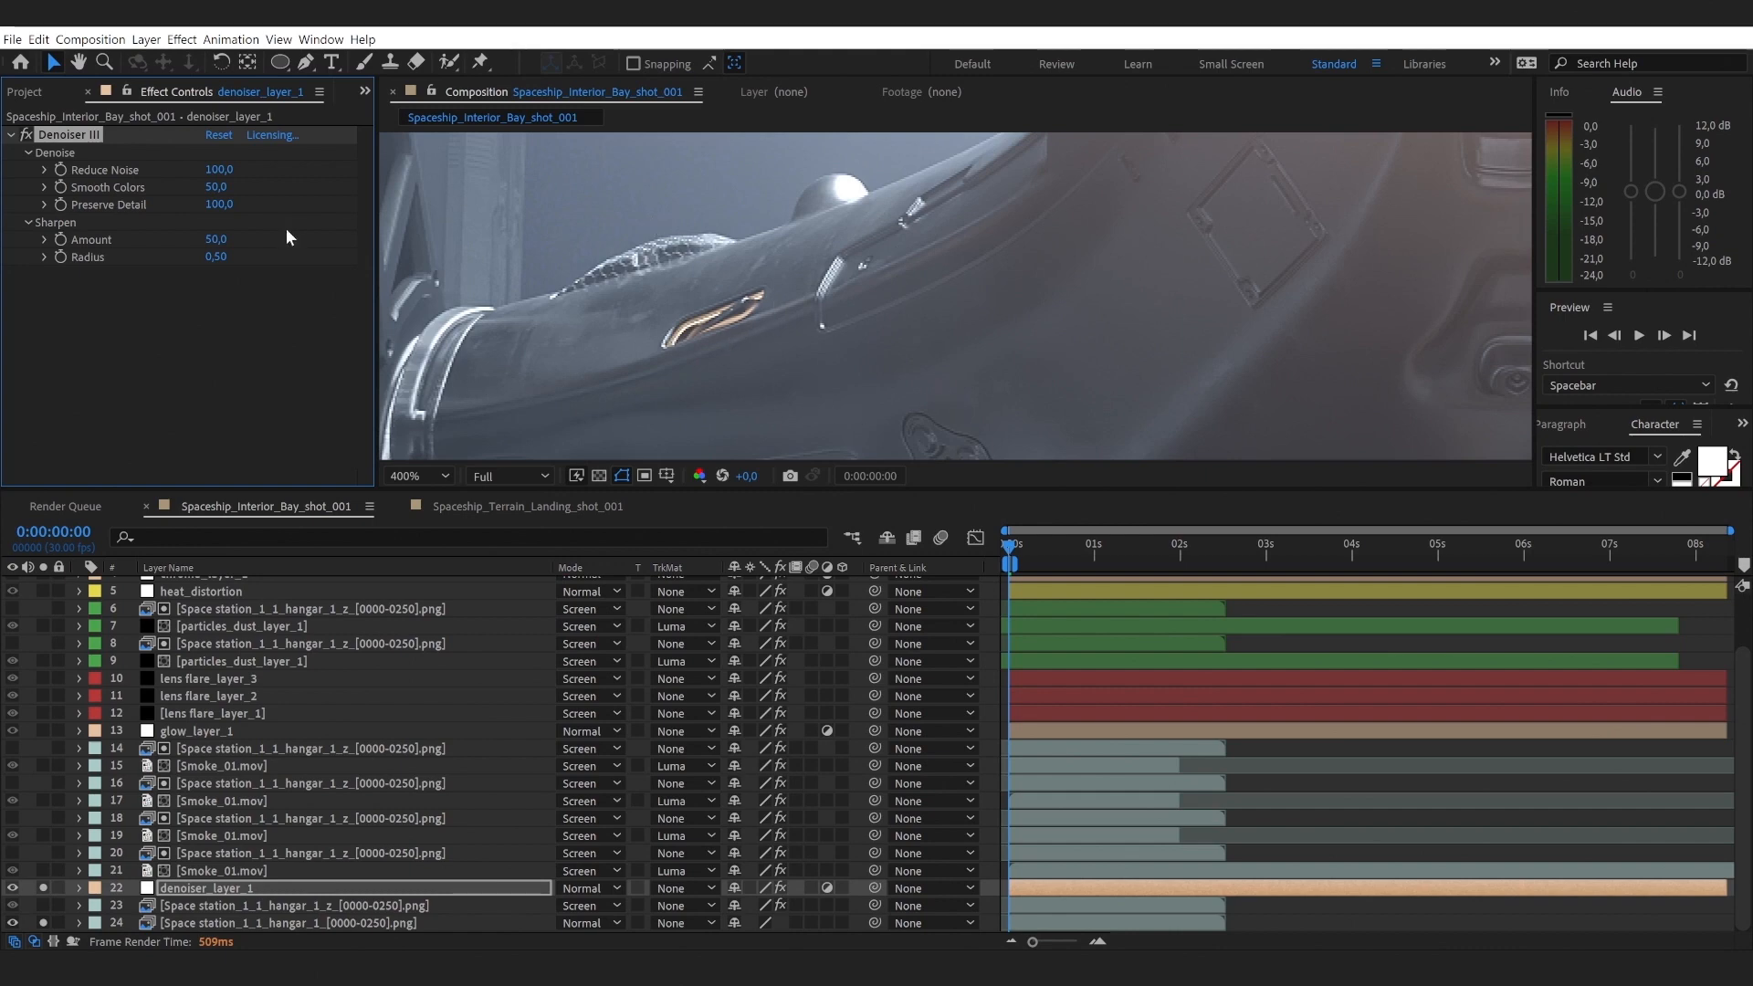
pyautogui.click(219, 170)
pyautogui.write('50')
pyautogui.click(268, 309)
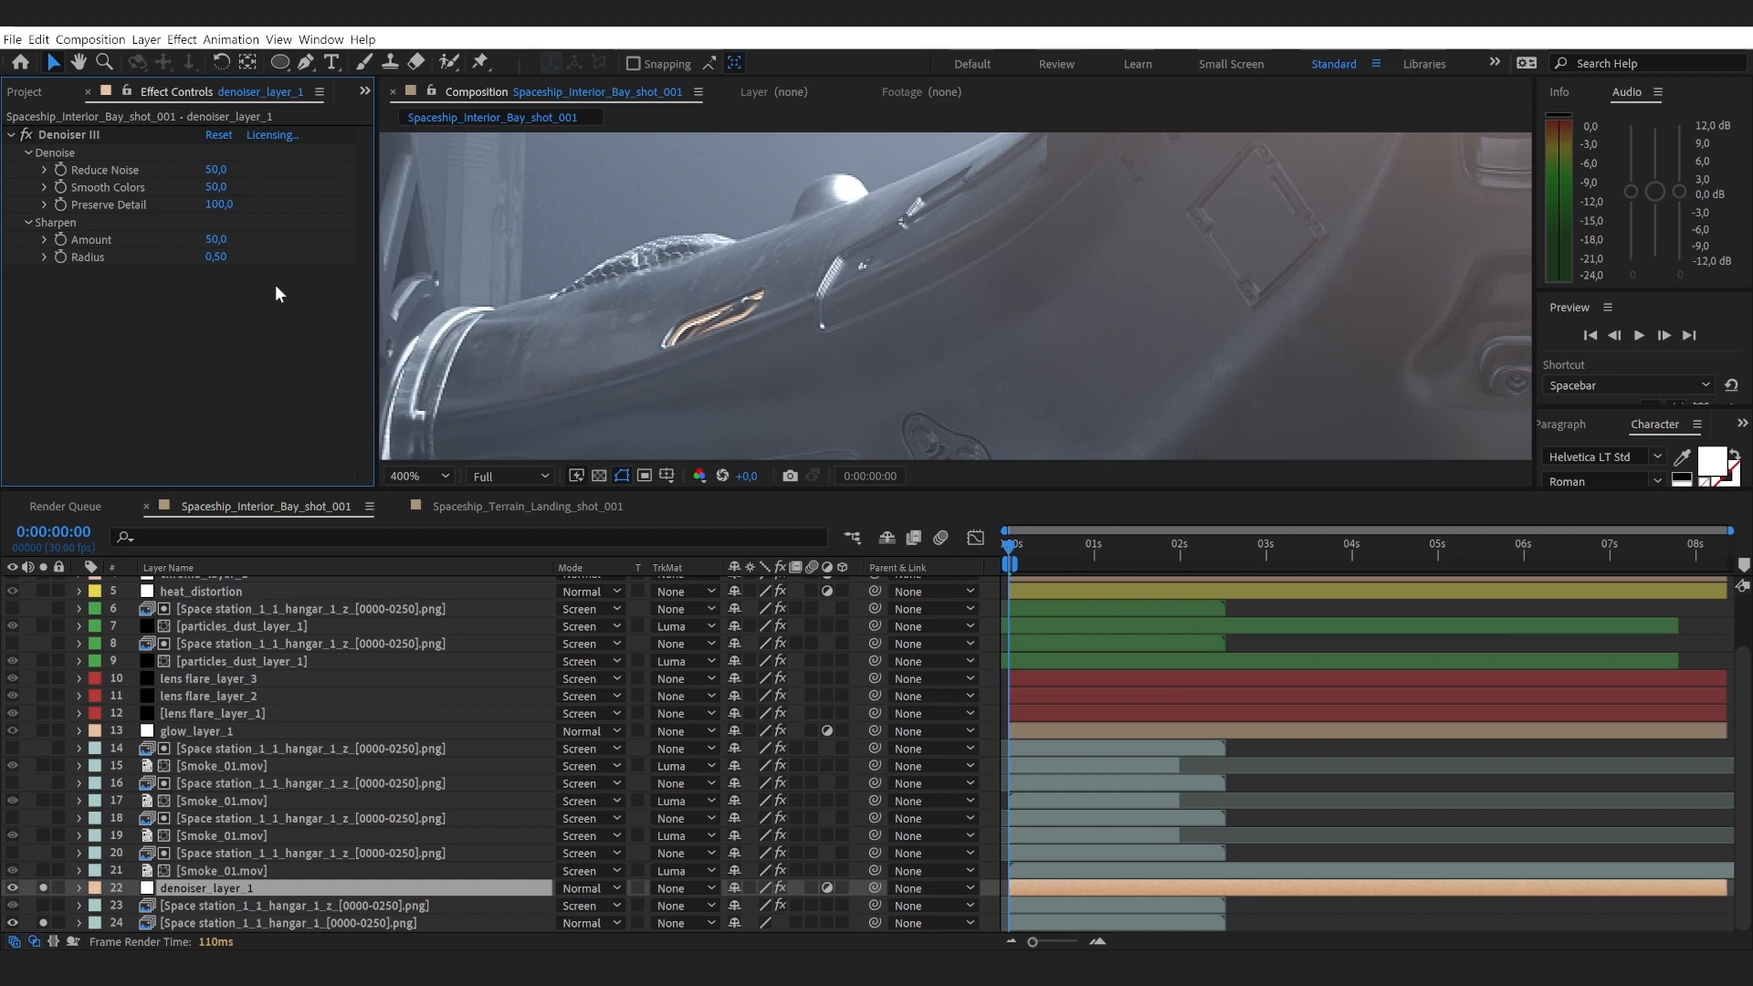
# Step: Compare the full hangar frame at 100% magnification with Denoiser III switched off and on
pyautogui.scroll(-1, 1328, 234)
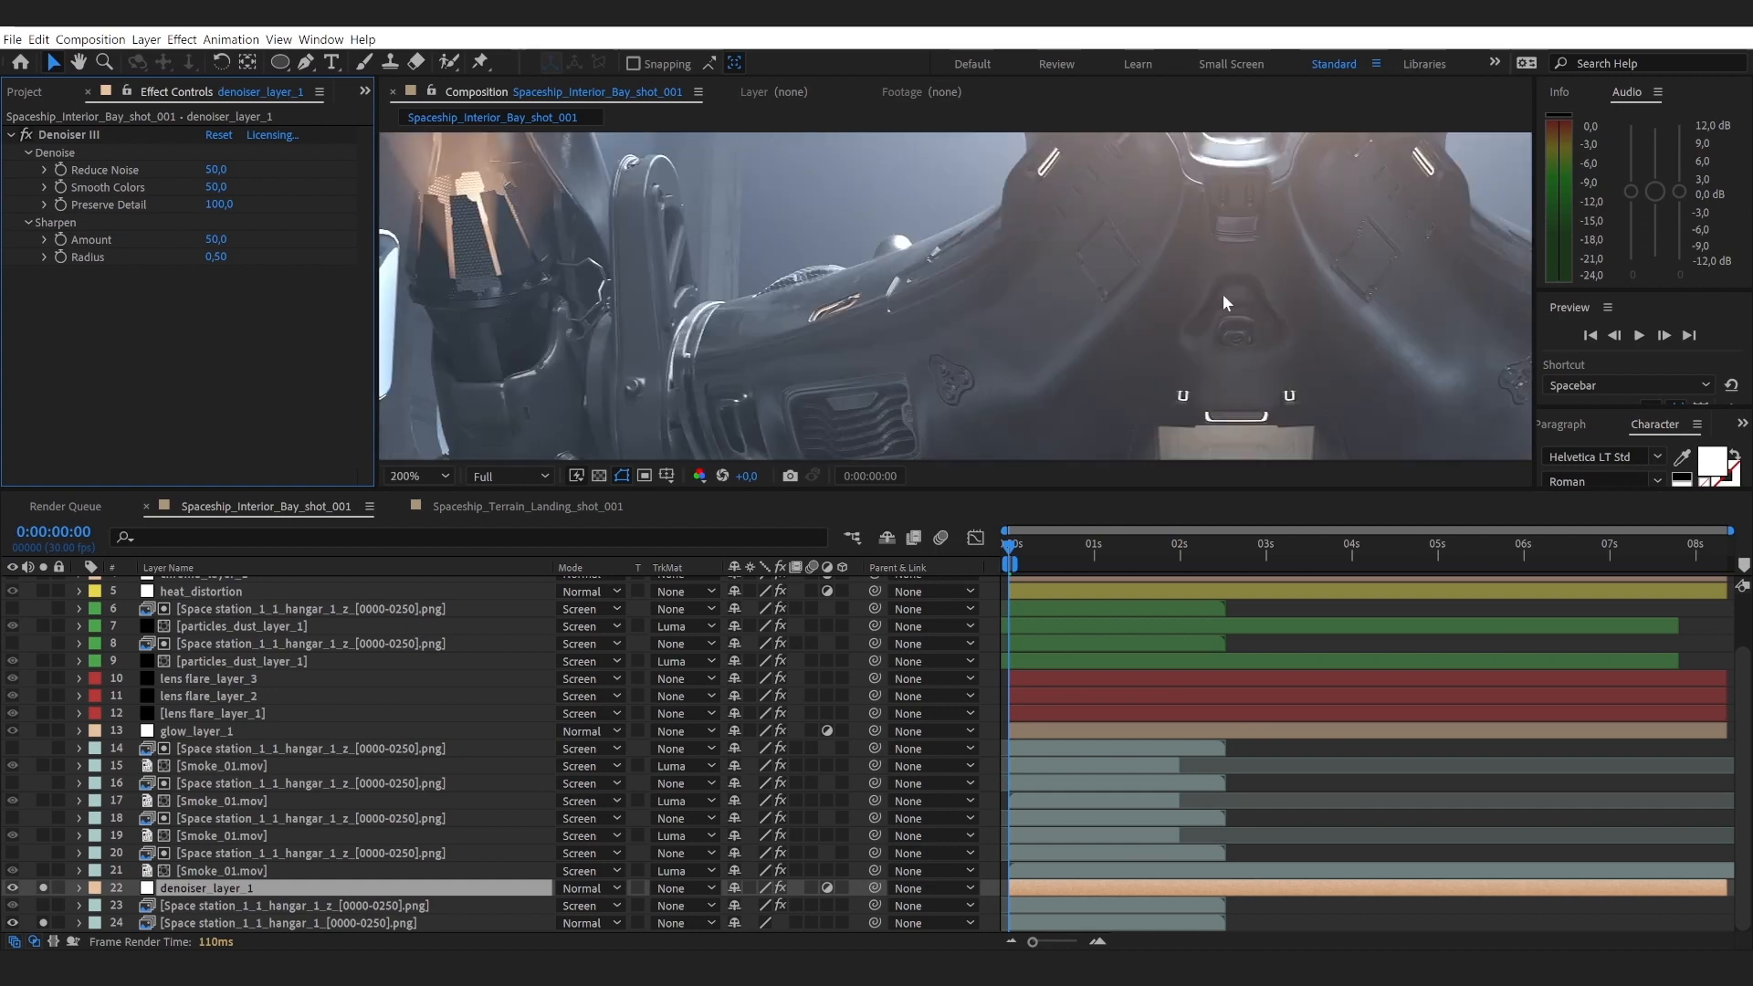
pyautogui.scroll(-1, 1224, 294)
pyautogui.moveTo(1200, 369); pyautogui.dragTo(1066, 274)
pyautogui.press('v')
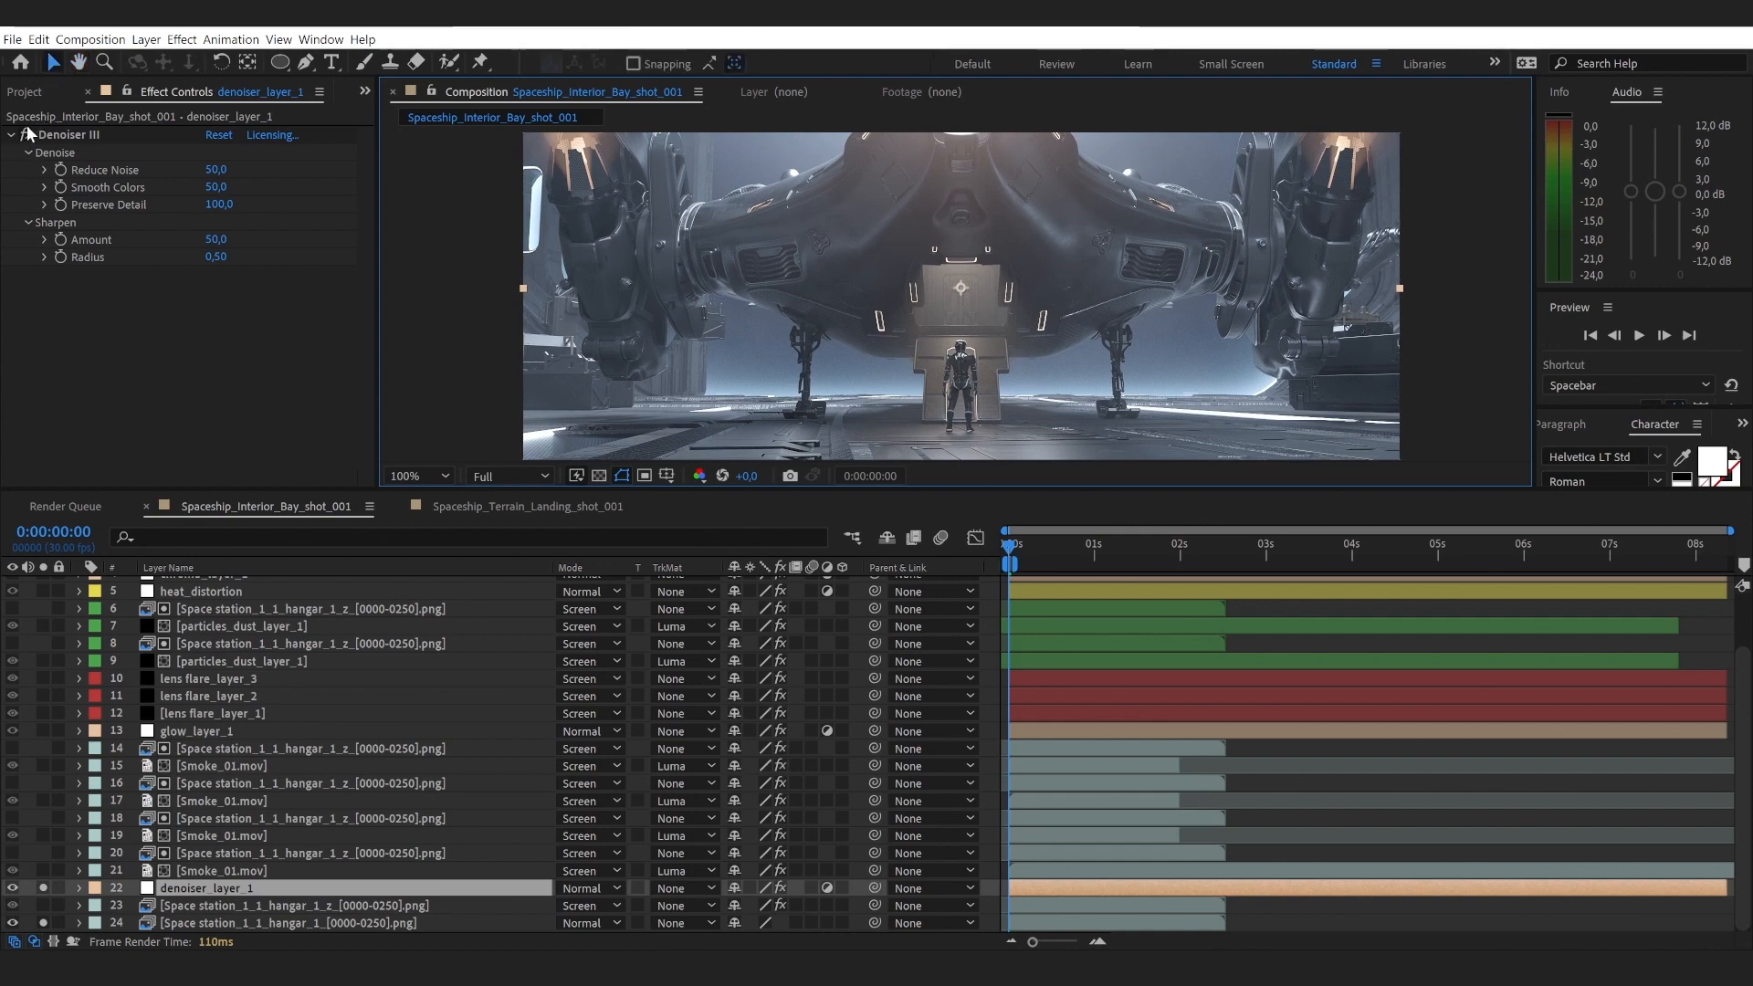
pyautogui.click(24, 133)
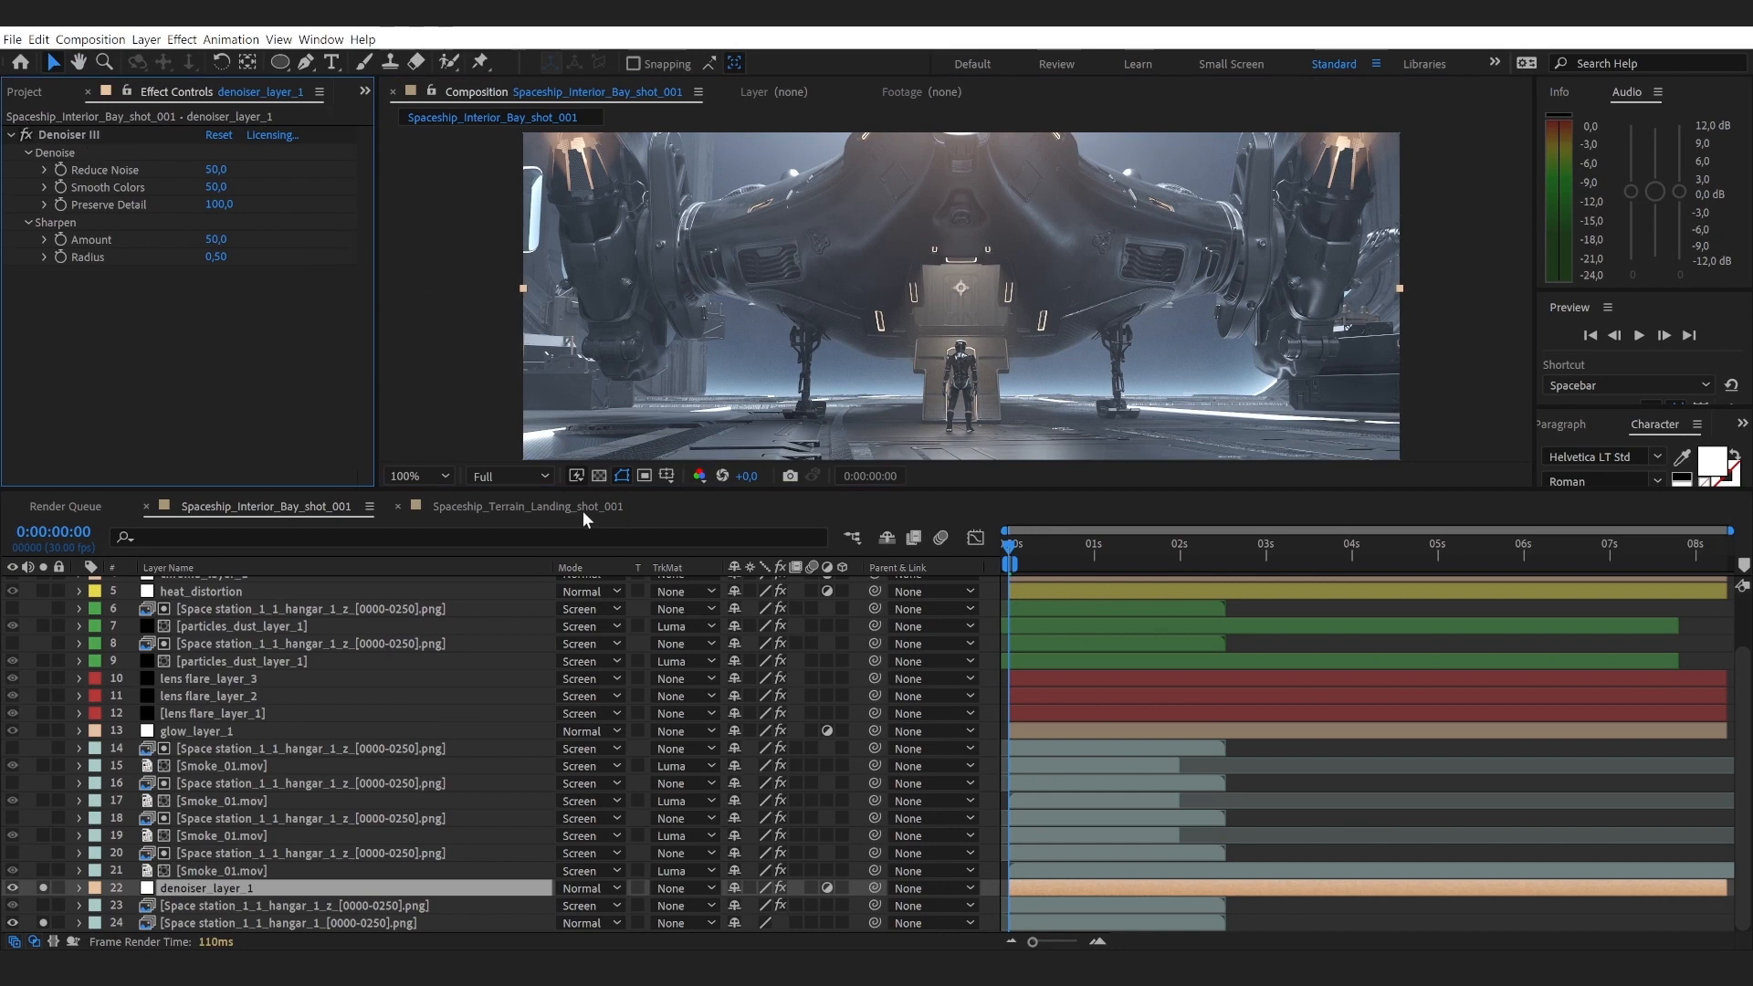
# Step: Return to Spaceship_Terrain_Landing_shot_001 and solo the Smoke_01.mov layer 16 above the denoiser
pyautogui.click(517, 507)
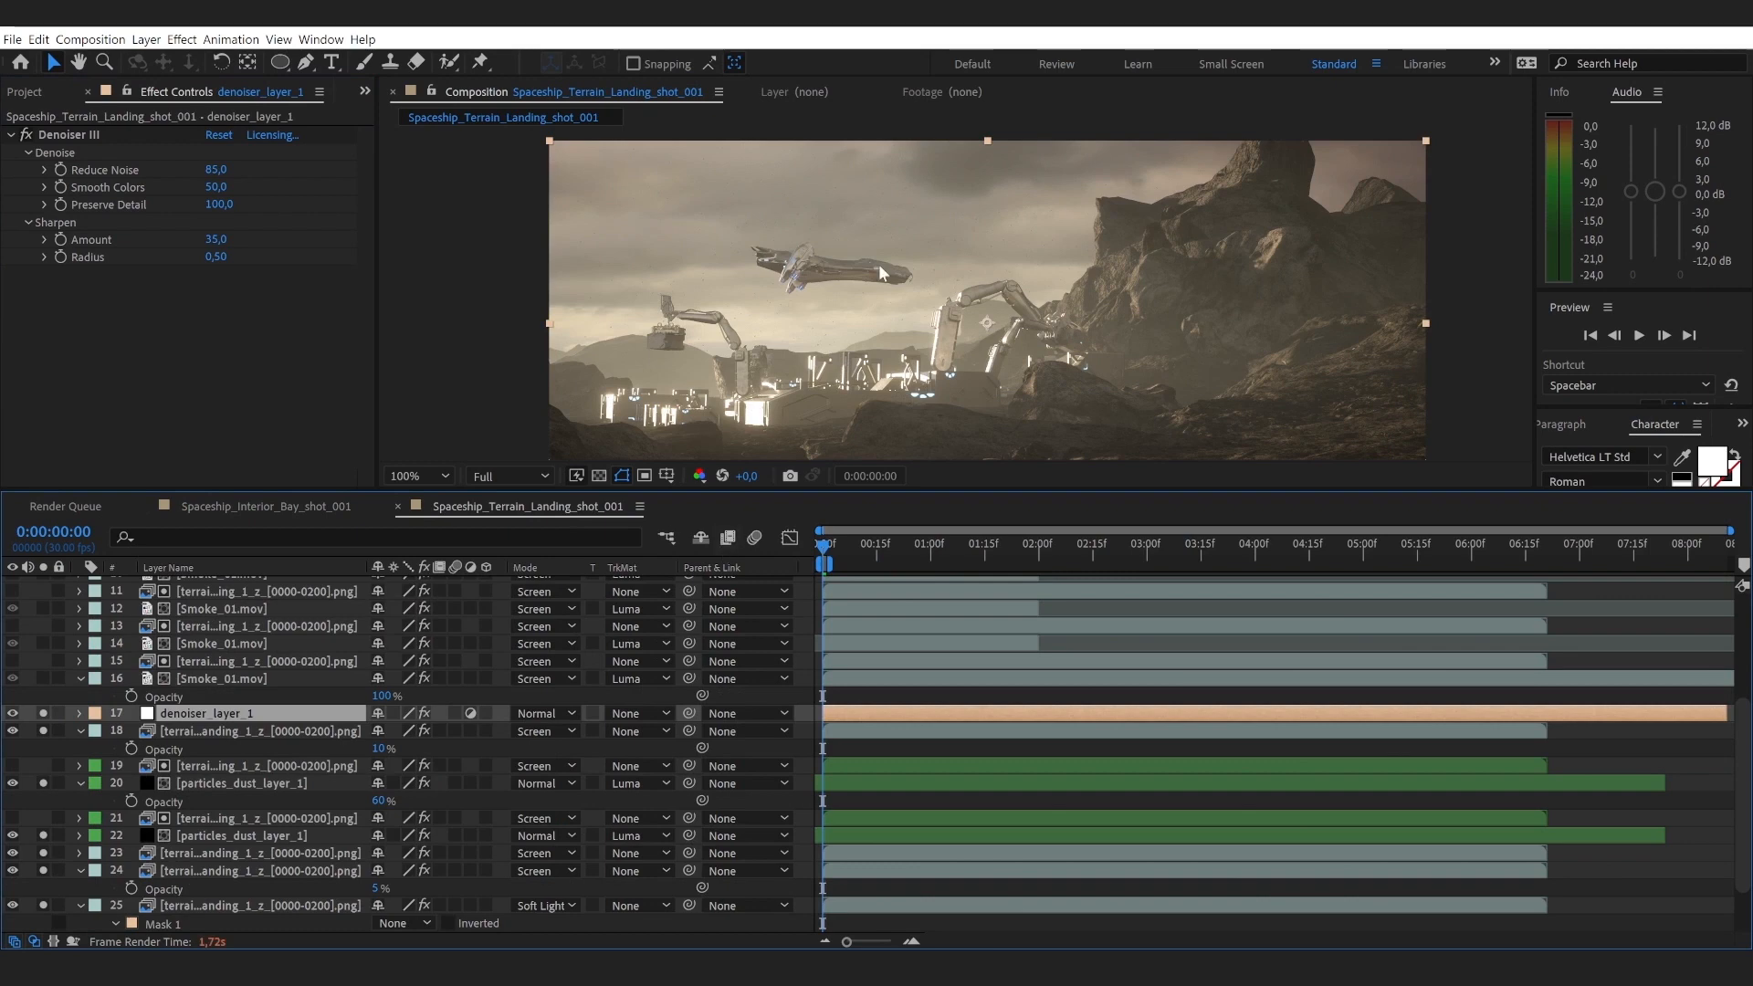
pyautogui.press('space')
pyautogui.moveTo(1041, 332); pyautogui.dragTo(1019, 282)
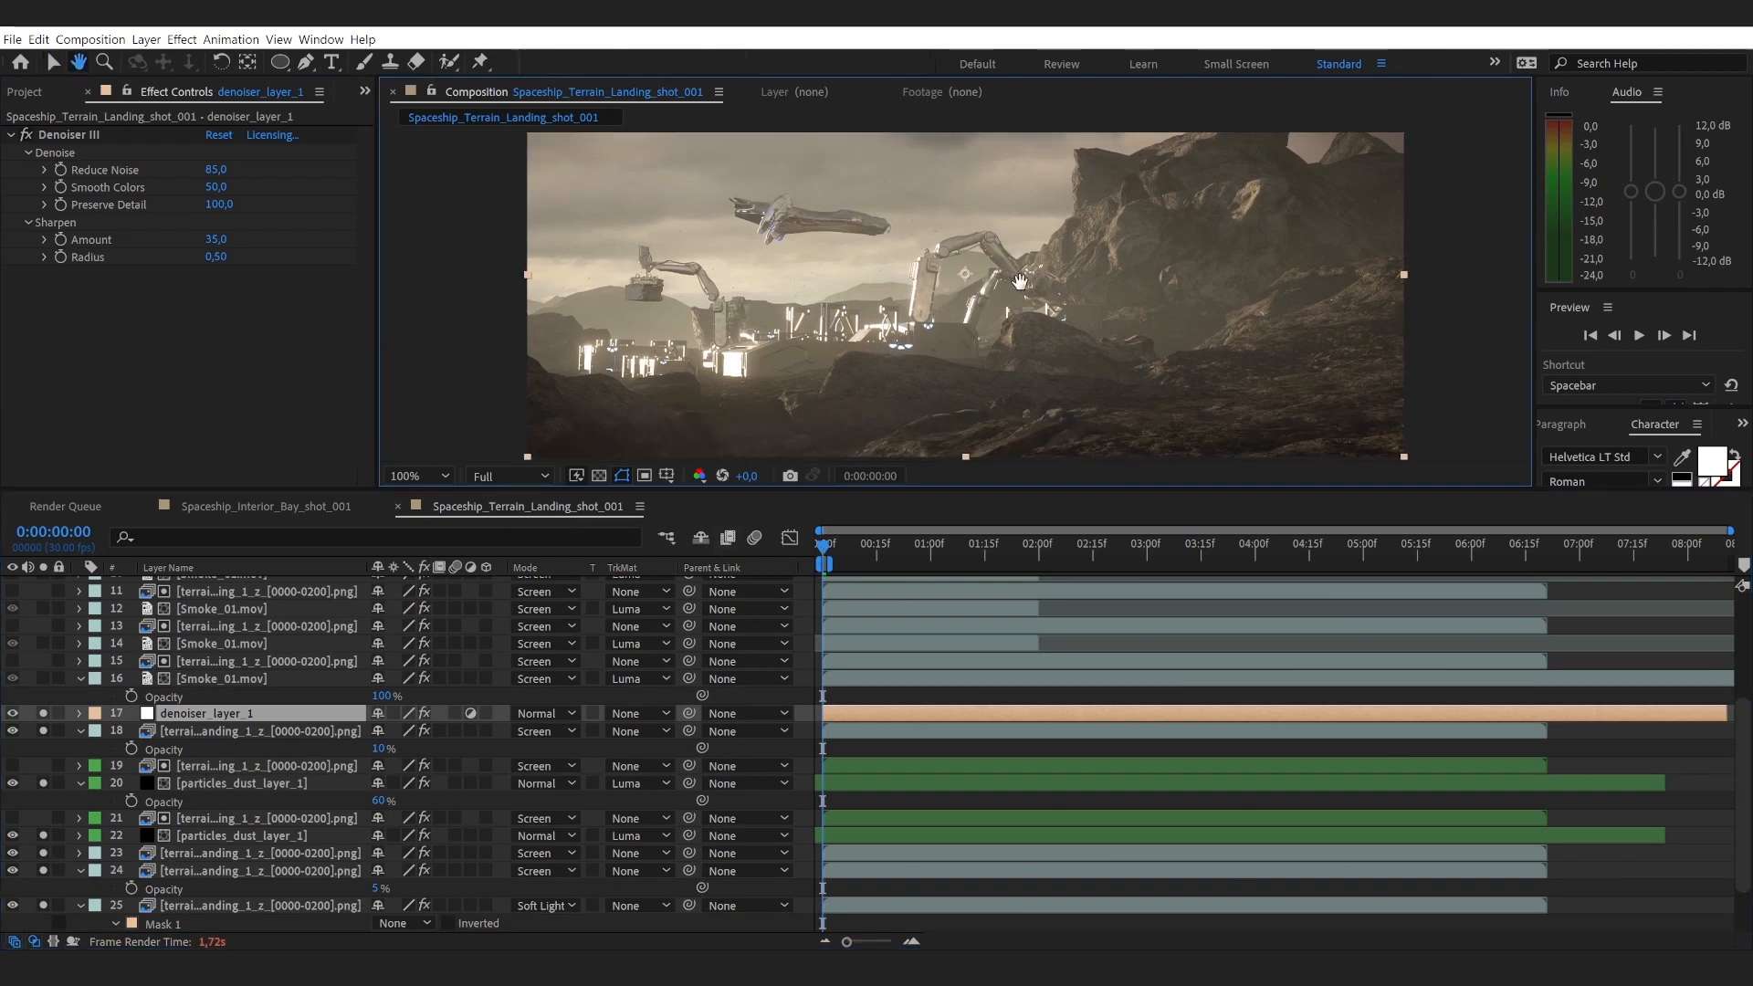
pyautogui.scroll(1, 233, 720)
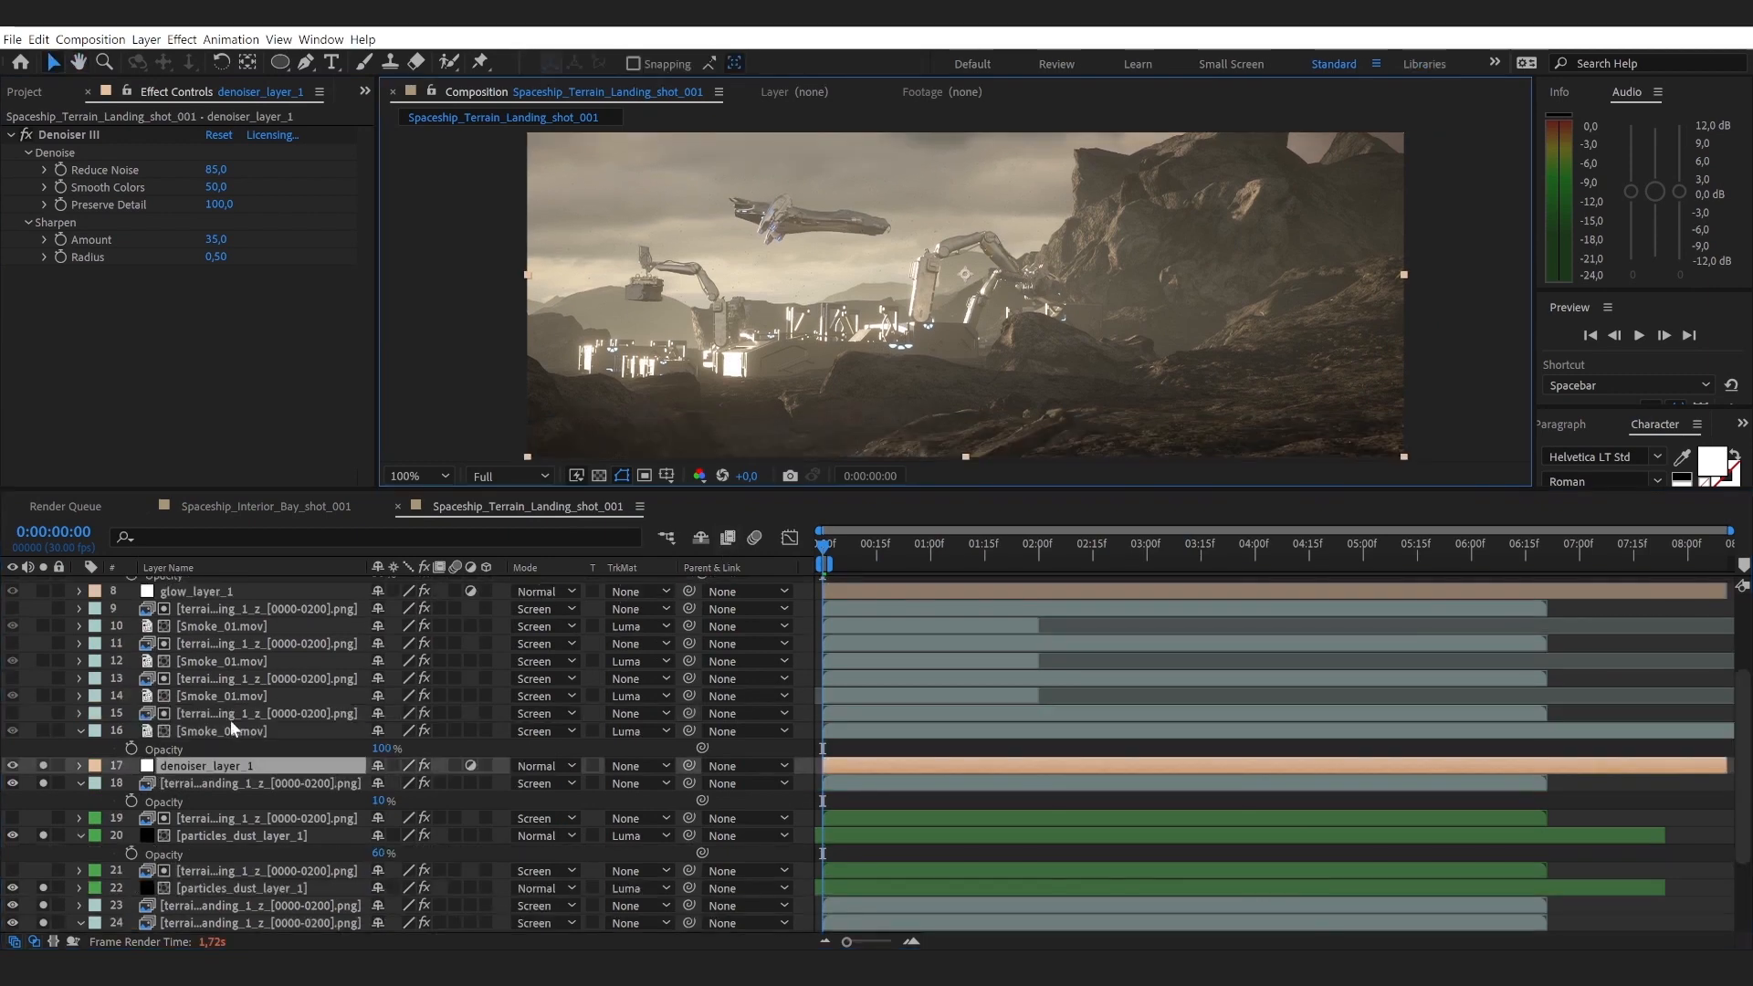
pyautogui.scroll(1, 206, 752)
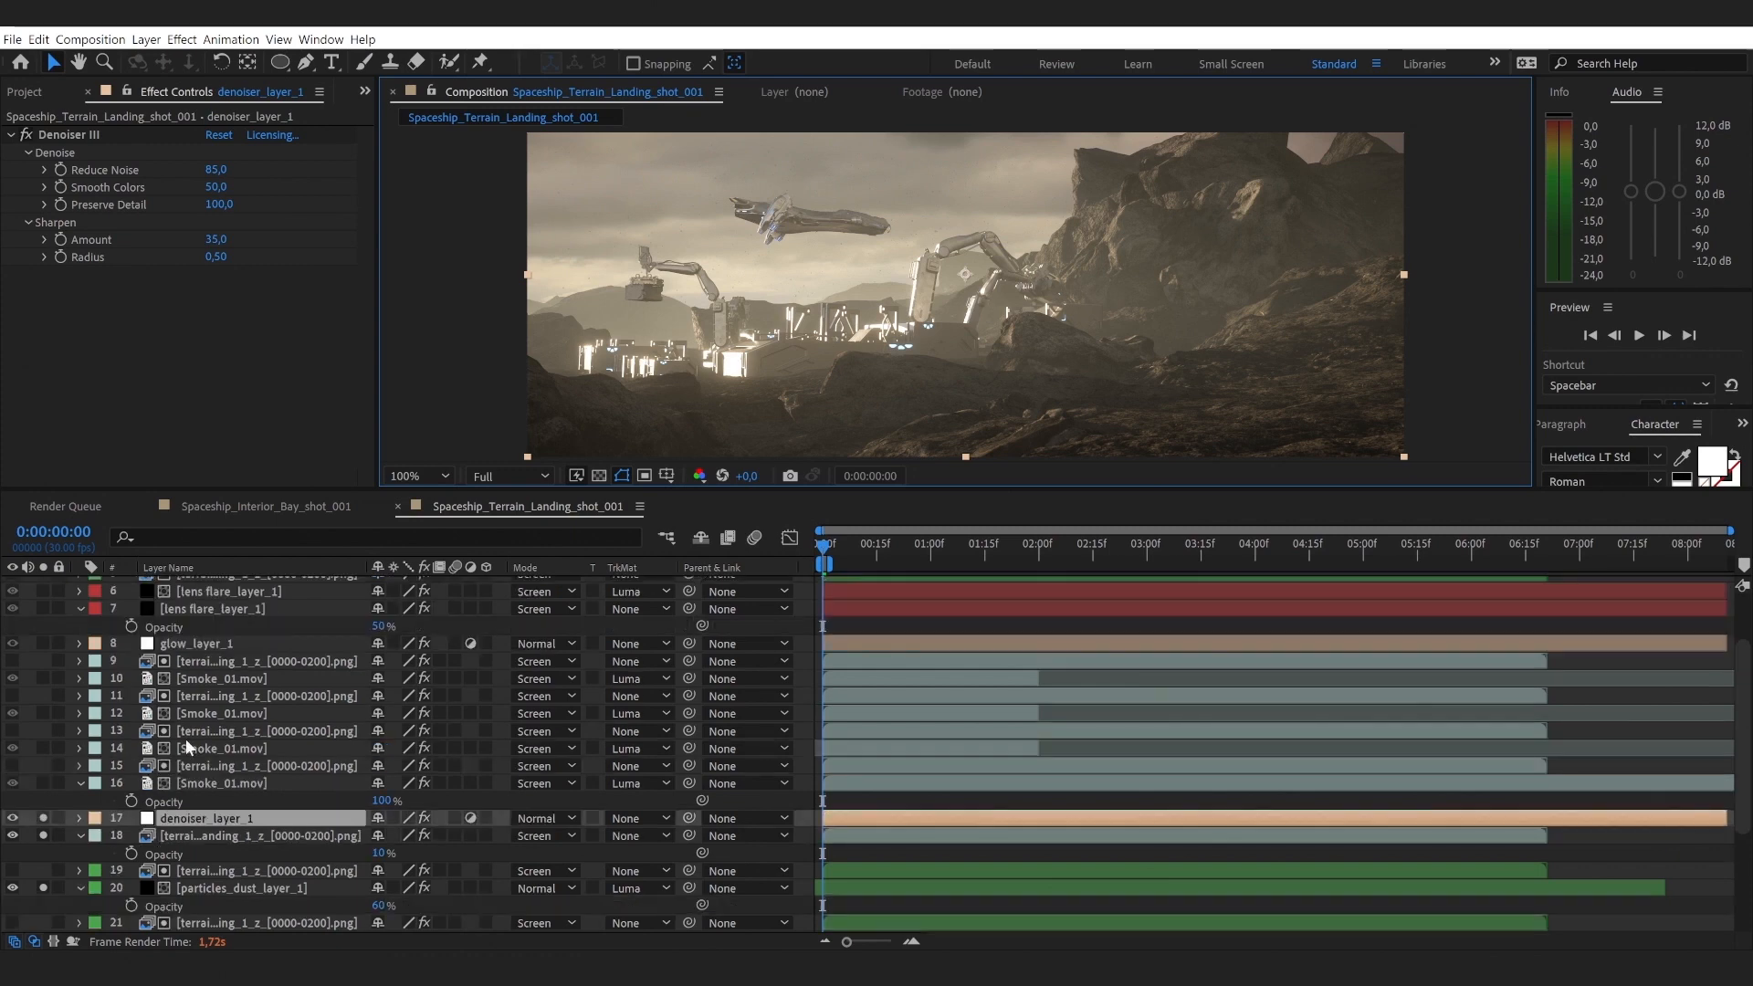
pyautogui.click(46, 783)
pyautogui.scroll(-3, 238, 778)
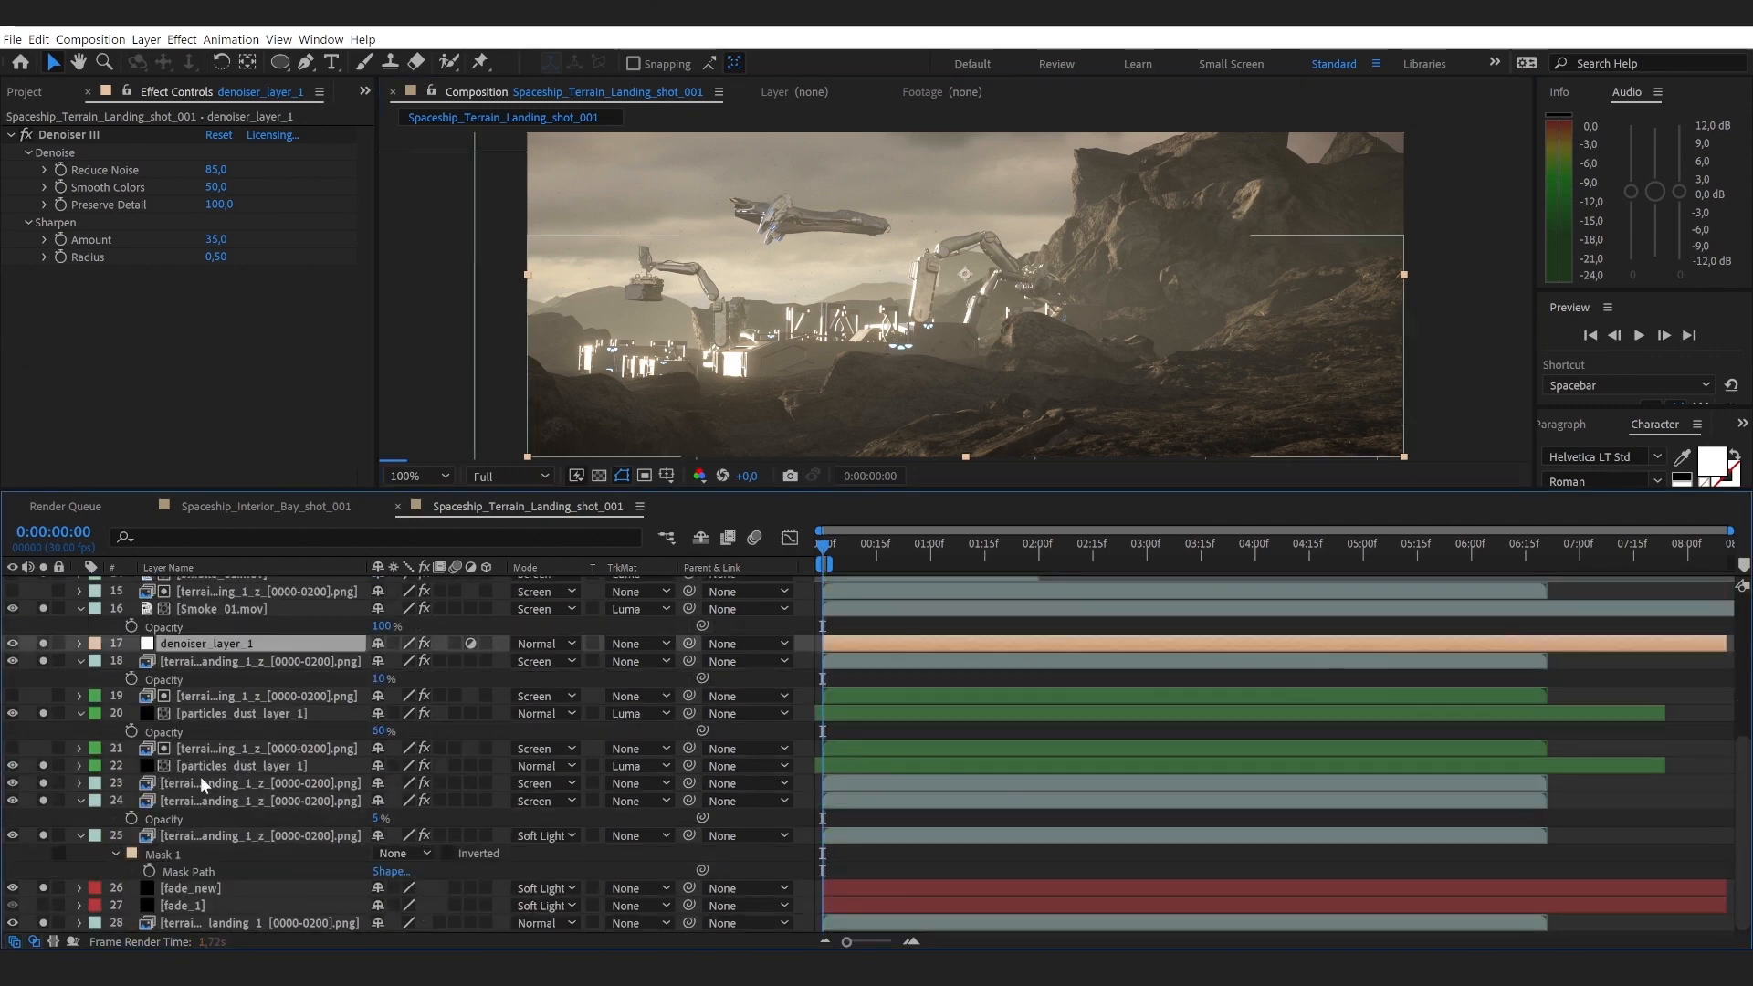
# Step: Unsolo layers 17 to 28, leaving only the Smoke_01.mov layers, and examine the smoke across the frame
pyautogui.moveTo(43, 643); pyautogui.dragTo(40, 943)
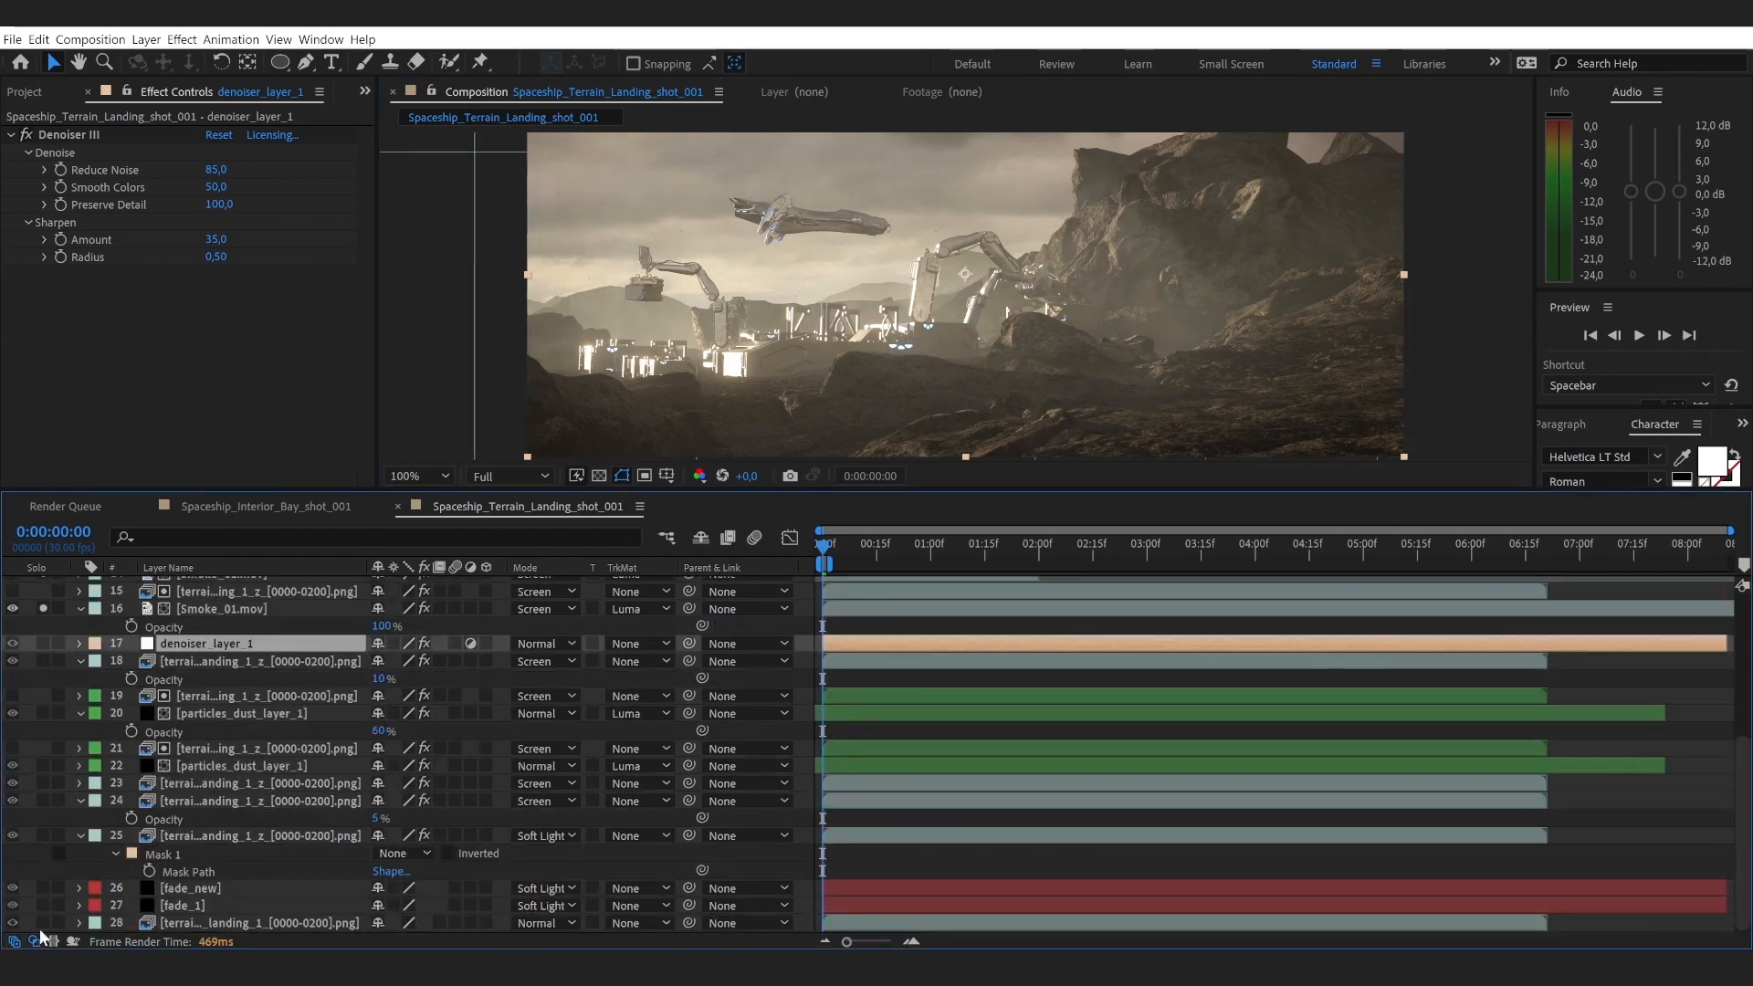
pyautogui.scroll(1, 911, 309)
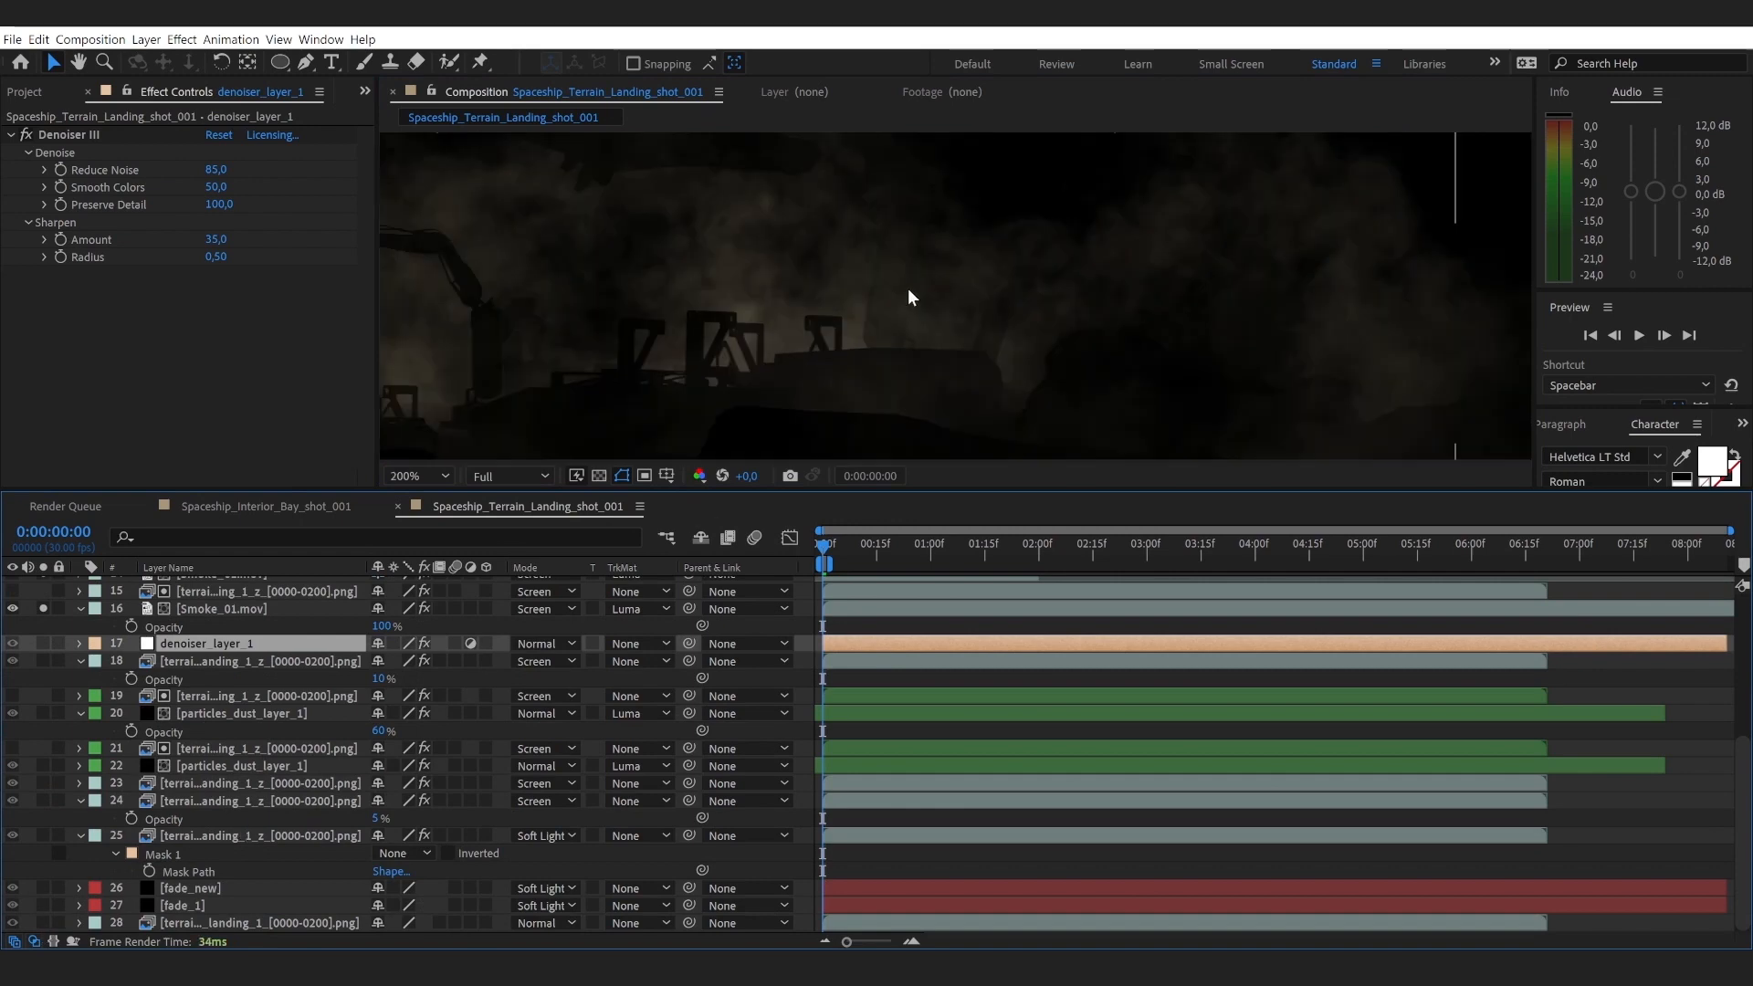
pyautogui.press('space')
pyautogui.moveTo(908, 289); pyautogui.dragTo(1095, 300)
pyautogui.scroll(-1, 1095, 300)
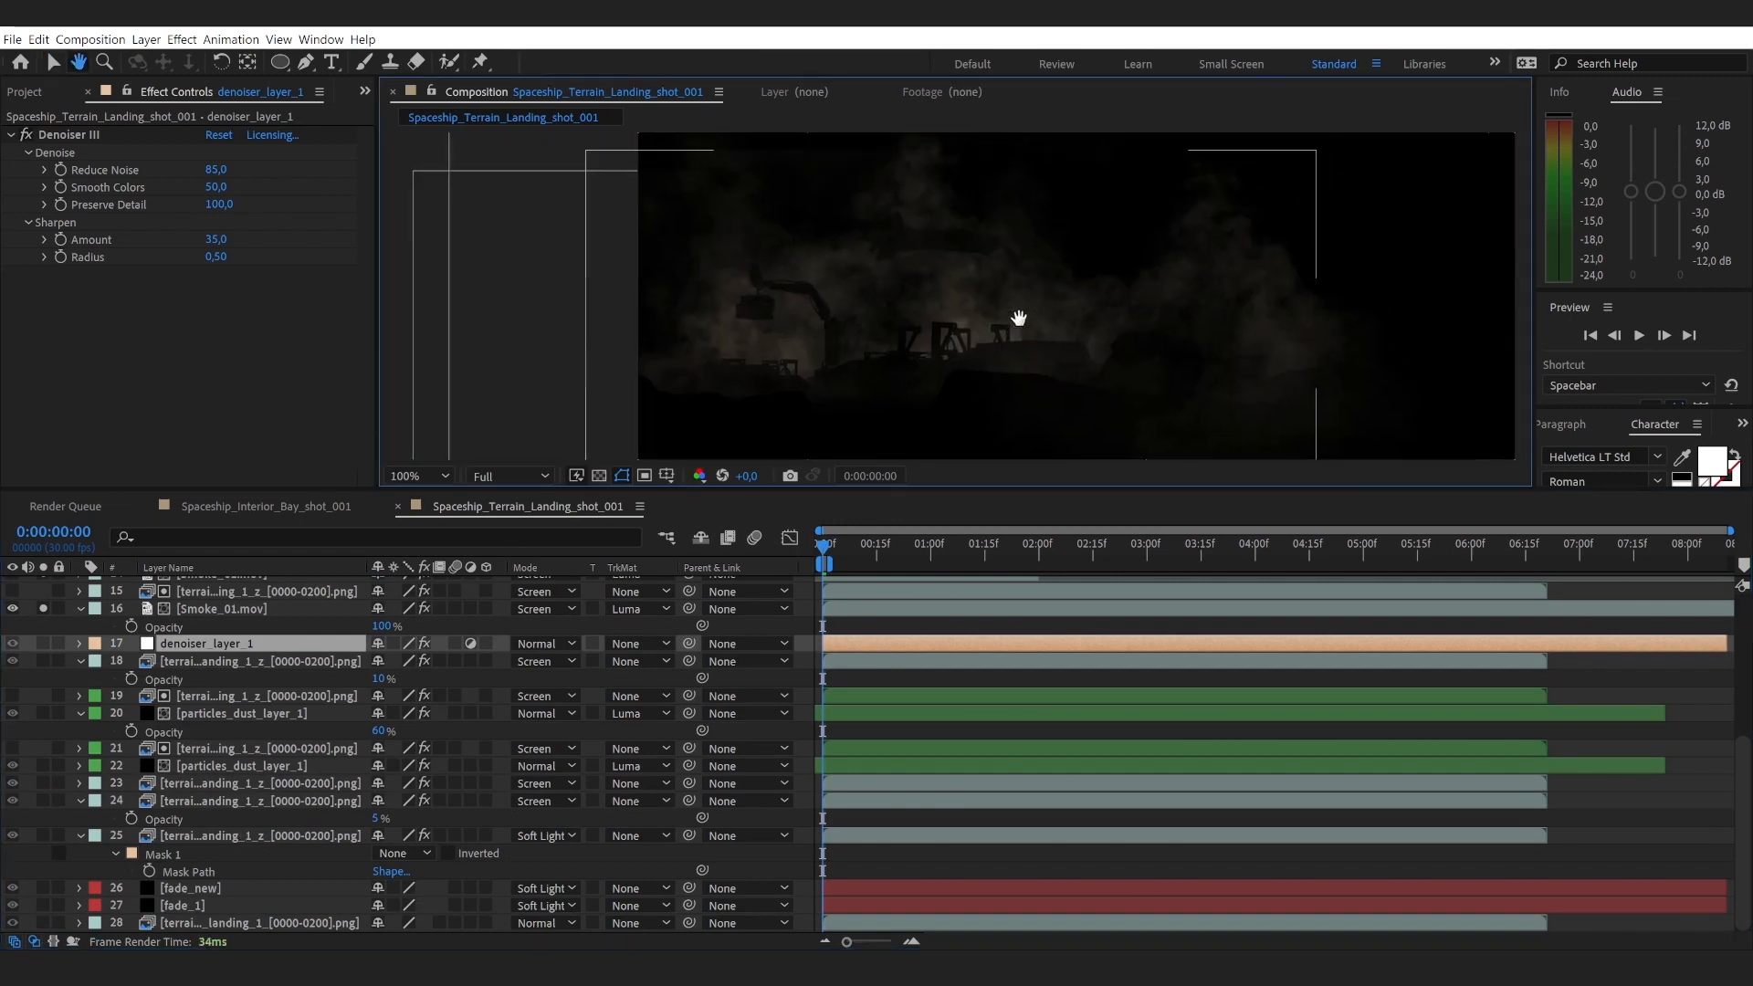
pyautogui.scroll(4, 266, 741)
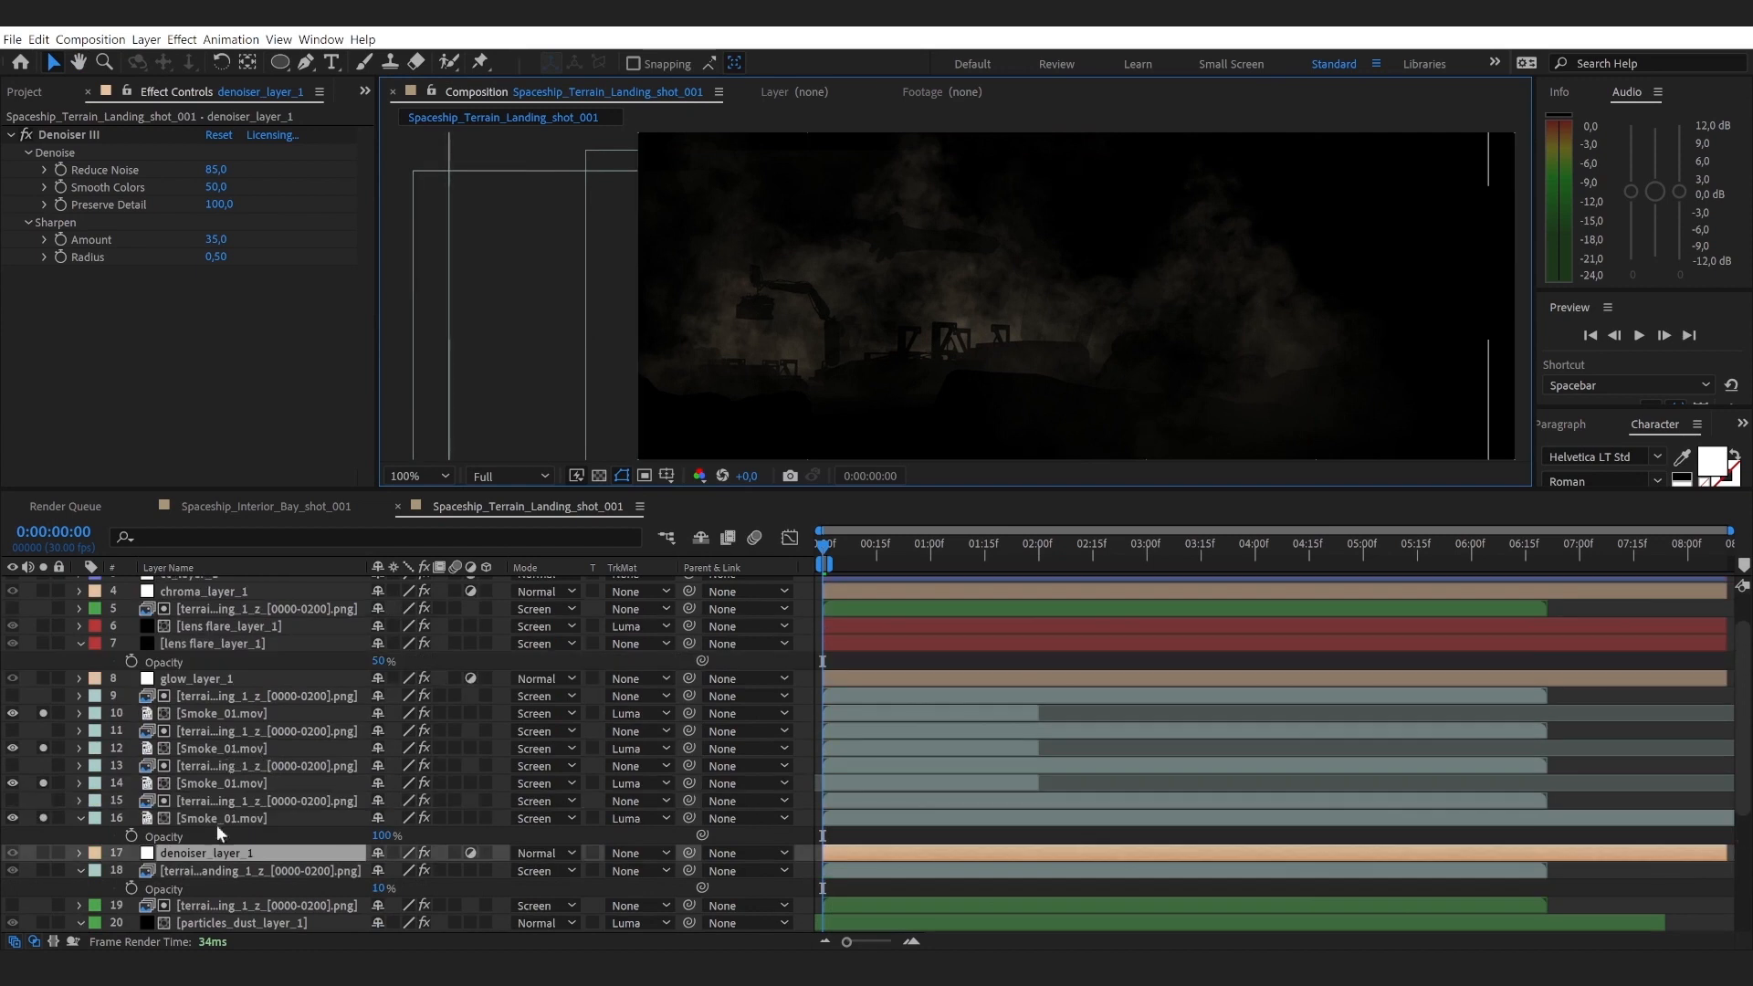
# Step: Isolate Smoke_01.mov layer 16, briefly view its z-pass matte on layer 15, and hide the matte again
pyautogui.click(214, 820)
pyautogui.moveTo(43, 783); pyautogui.dragTo(51, 714)
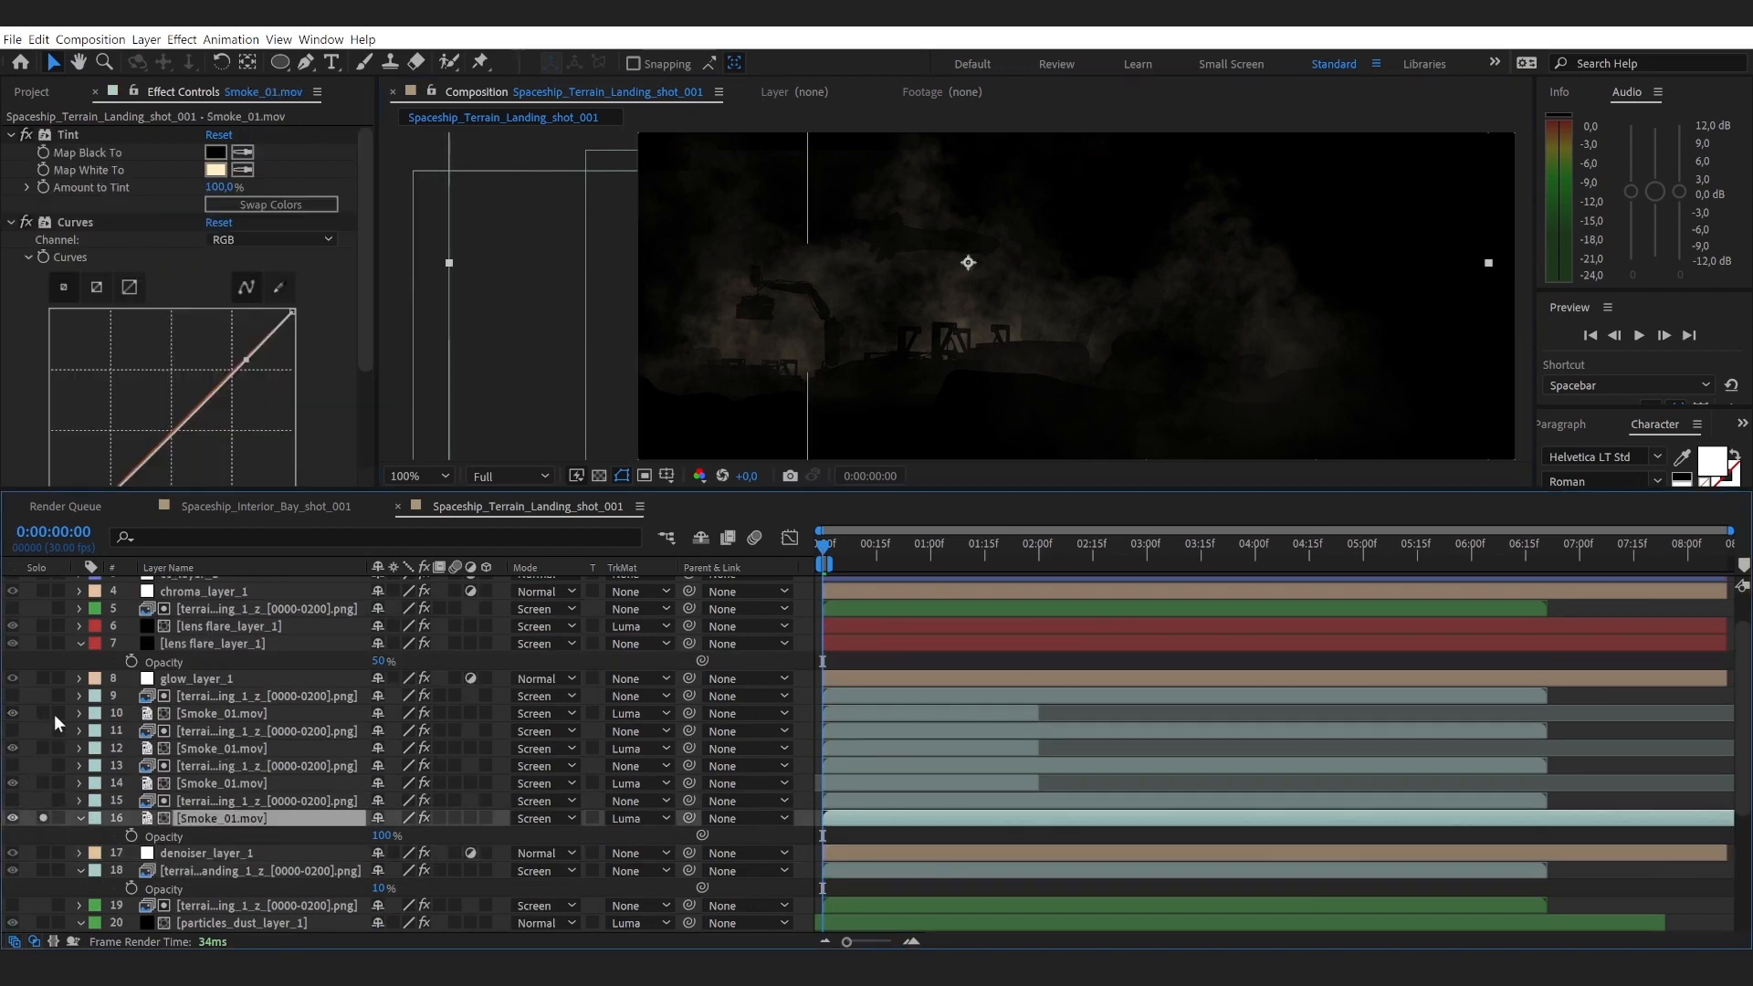
pyautogui.click(43, 800)
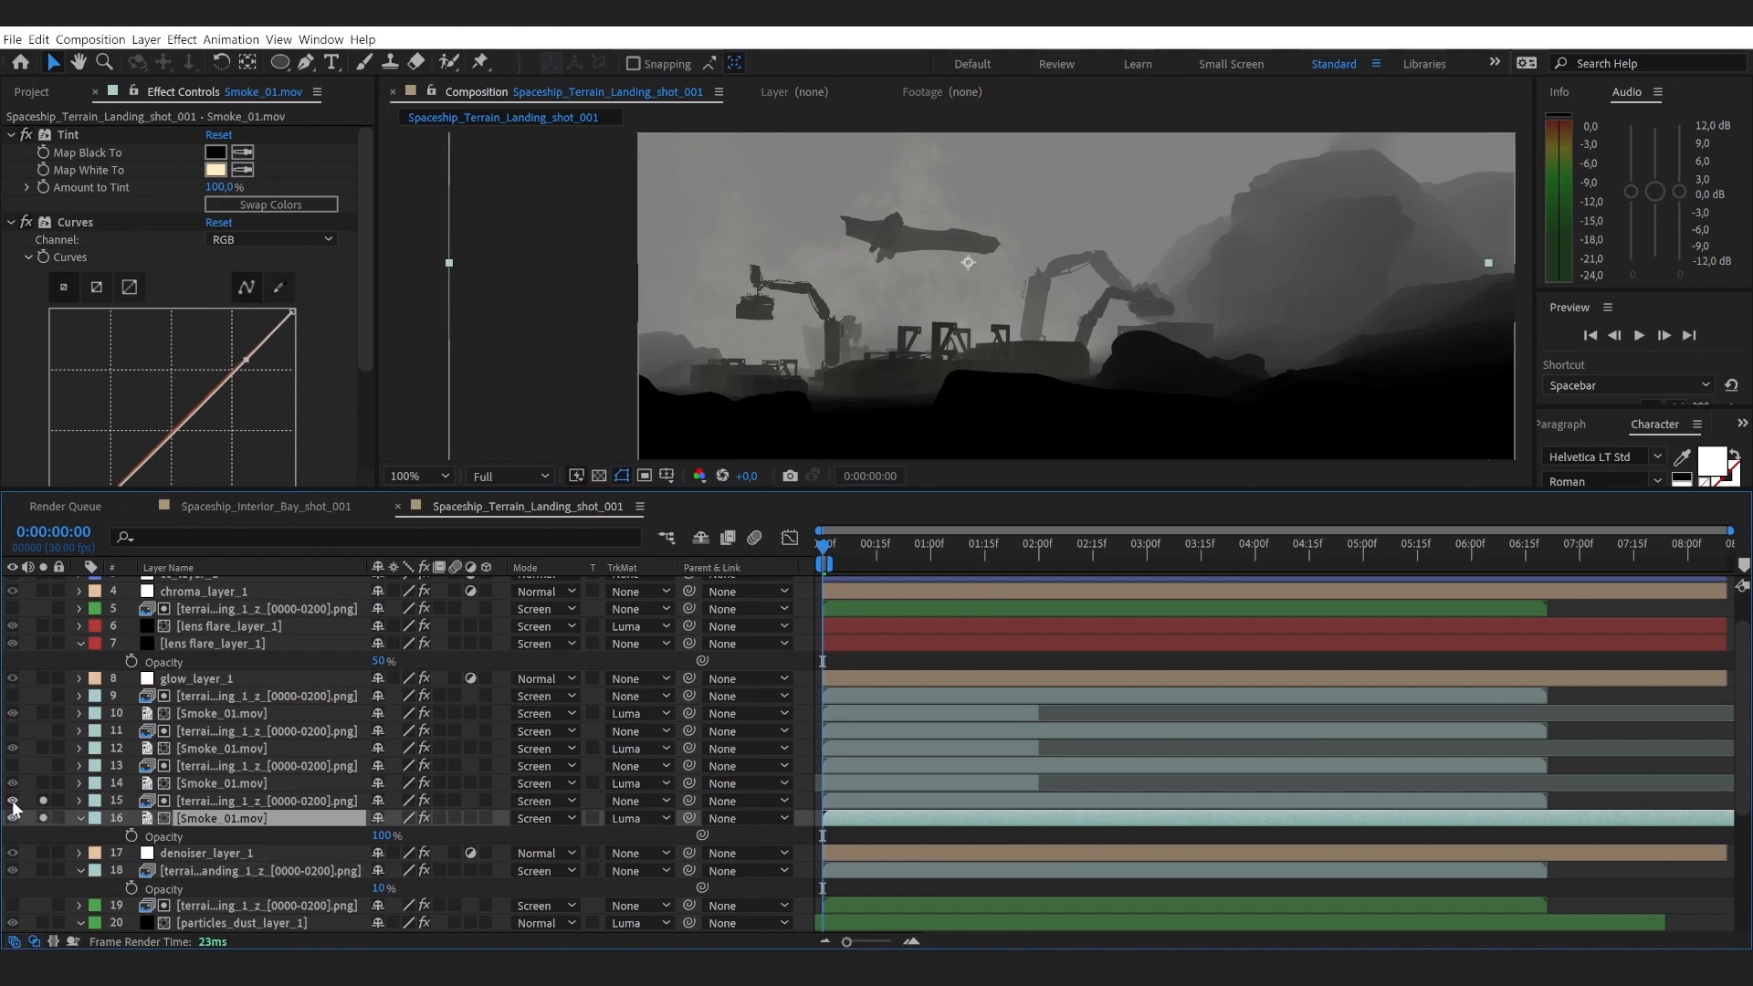
pyautogui.click(13, 800)
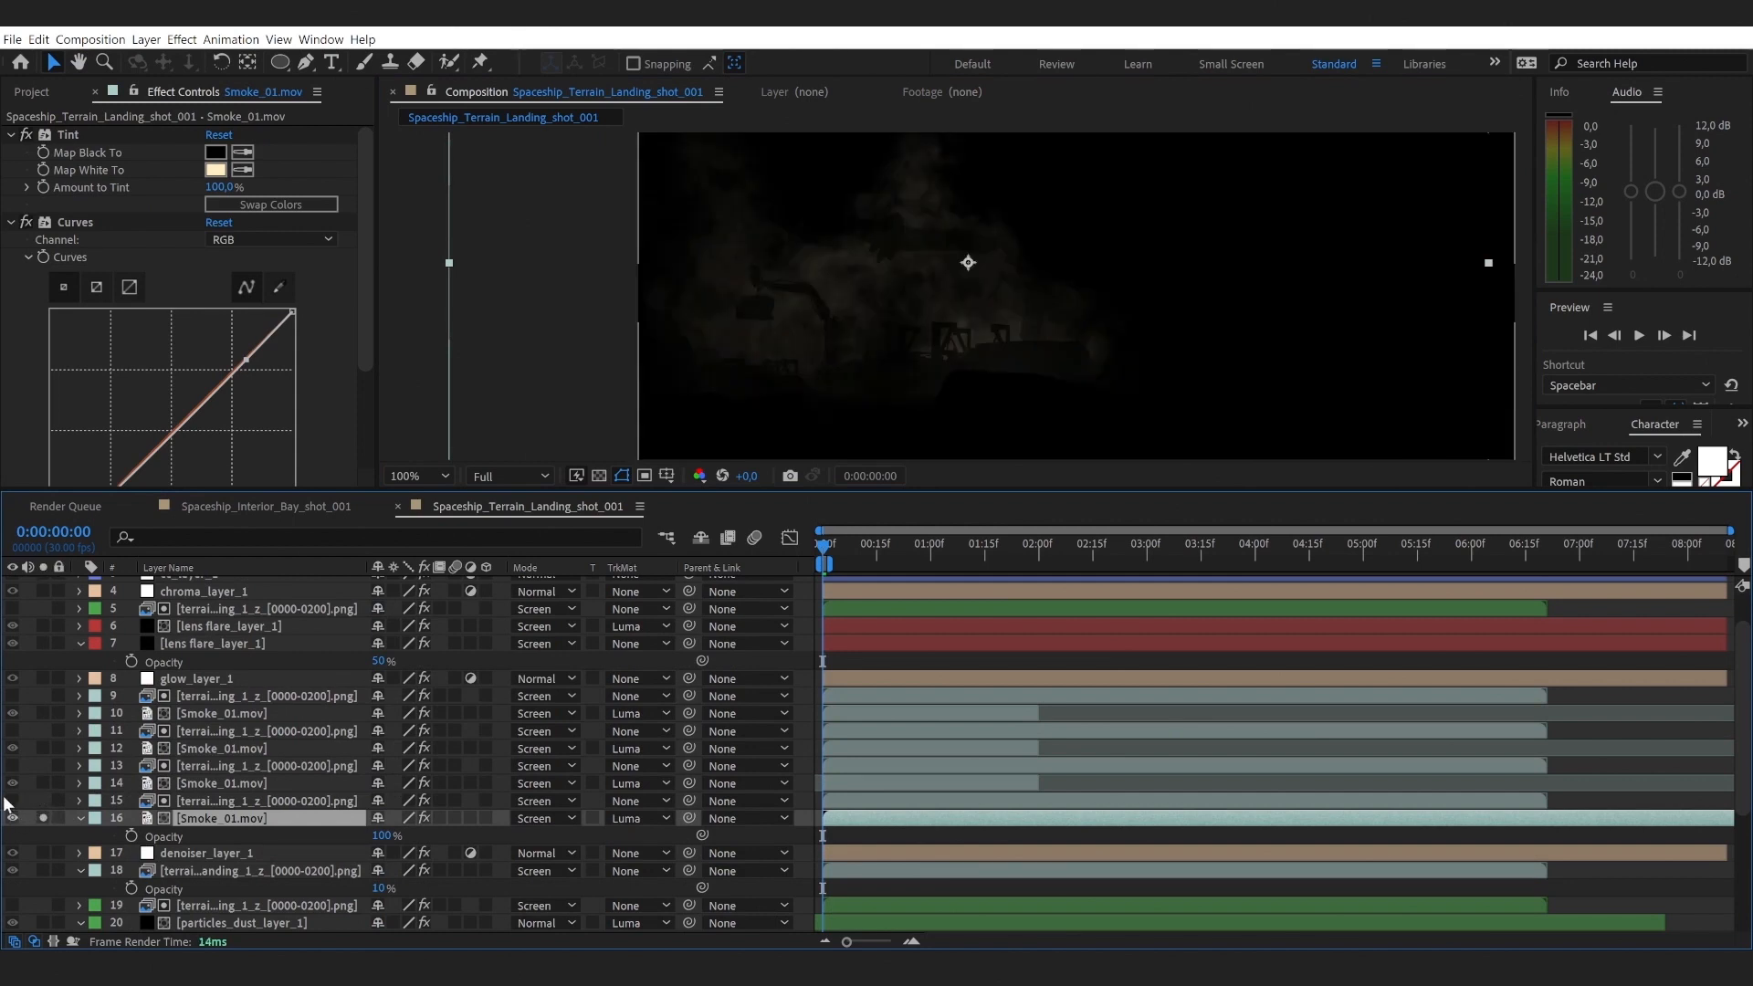
# Step: Adjust the lower and upper Curves points of z-pass matte layer 15 to fine-tune how depth masks the smoke
pyautogui.click(182, 801)
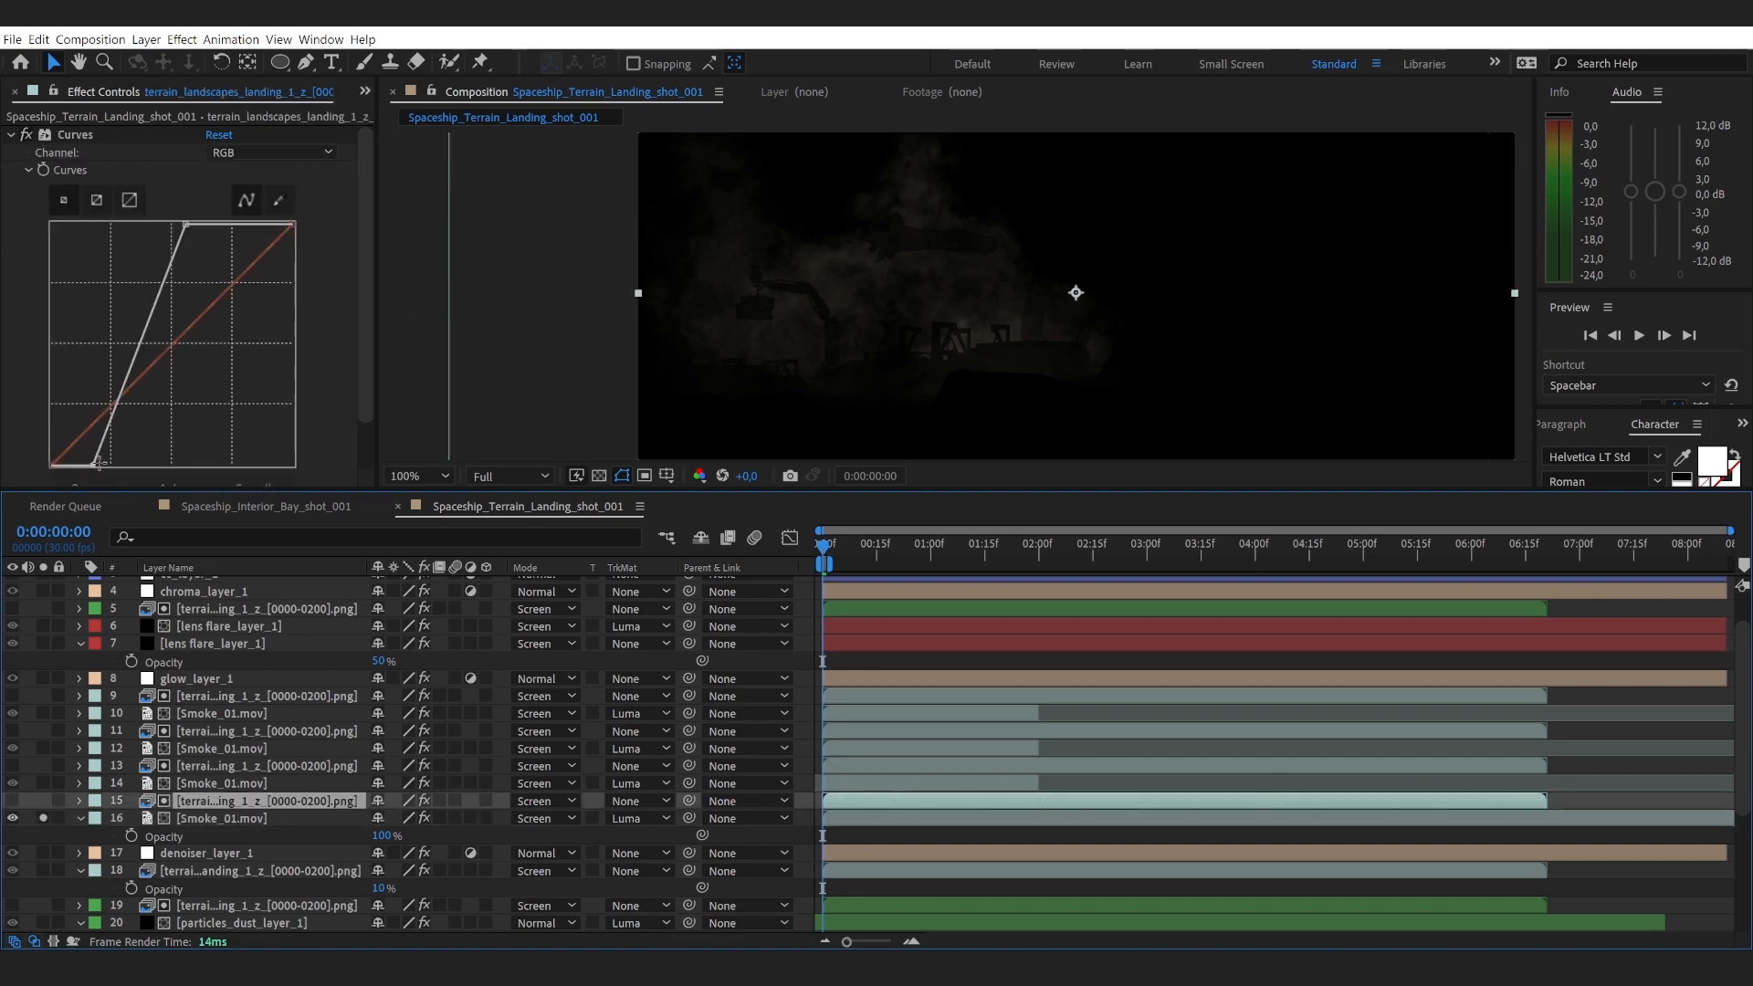
pyautogui.moveTo(94, 465)
pyautogui.mouseDown()
pyautogui.moveTo(142, 470)
pyautogui.moveTo(67, 482)
pyautogui.mouseUp()
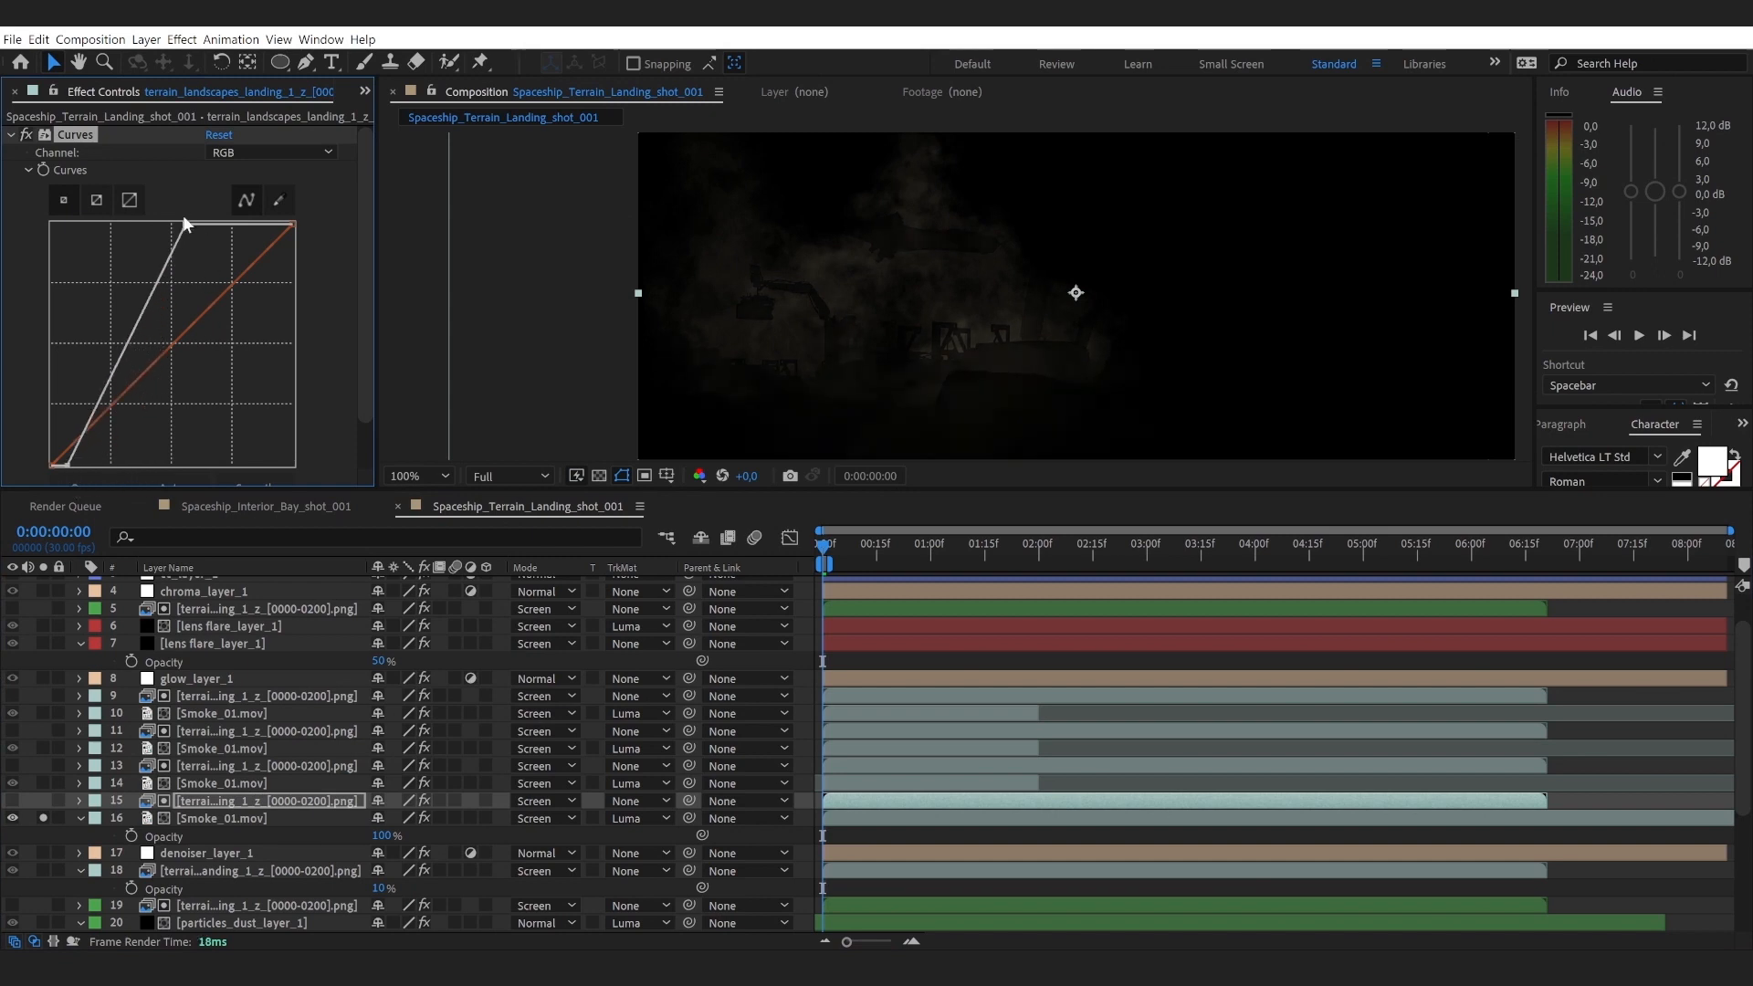
pyautogui.moveTo(186, 224); pyautogui.dragTo(158, 187)
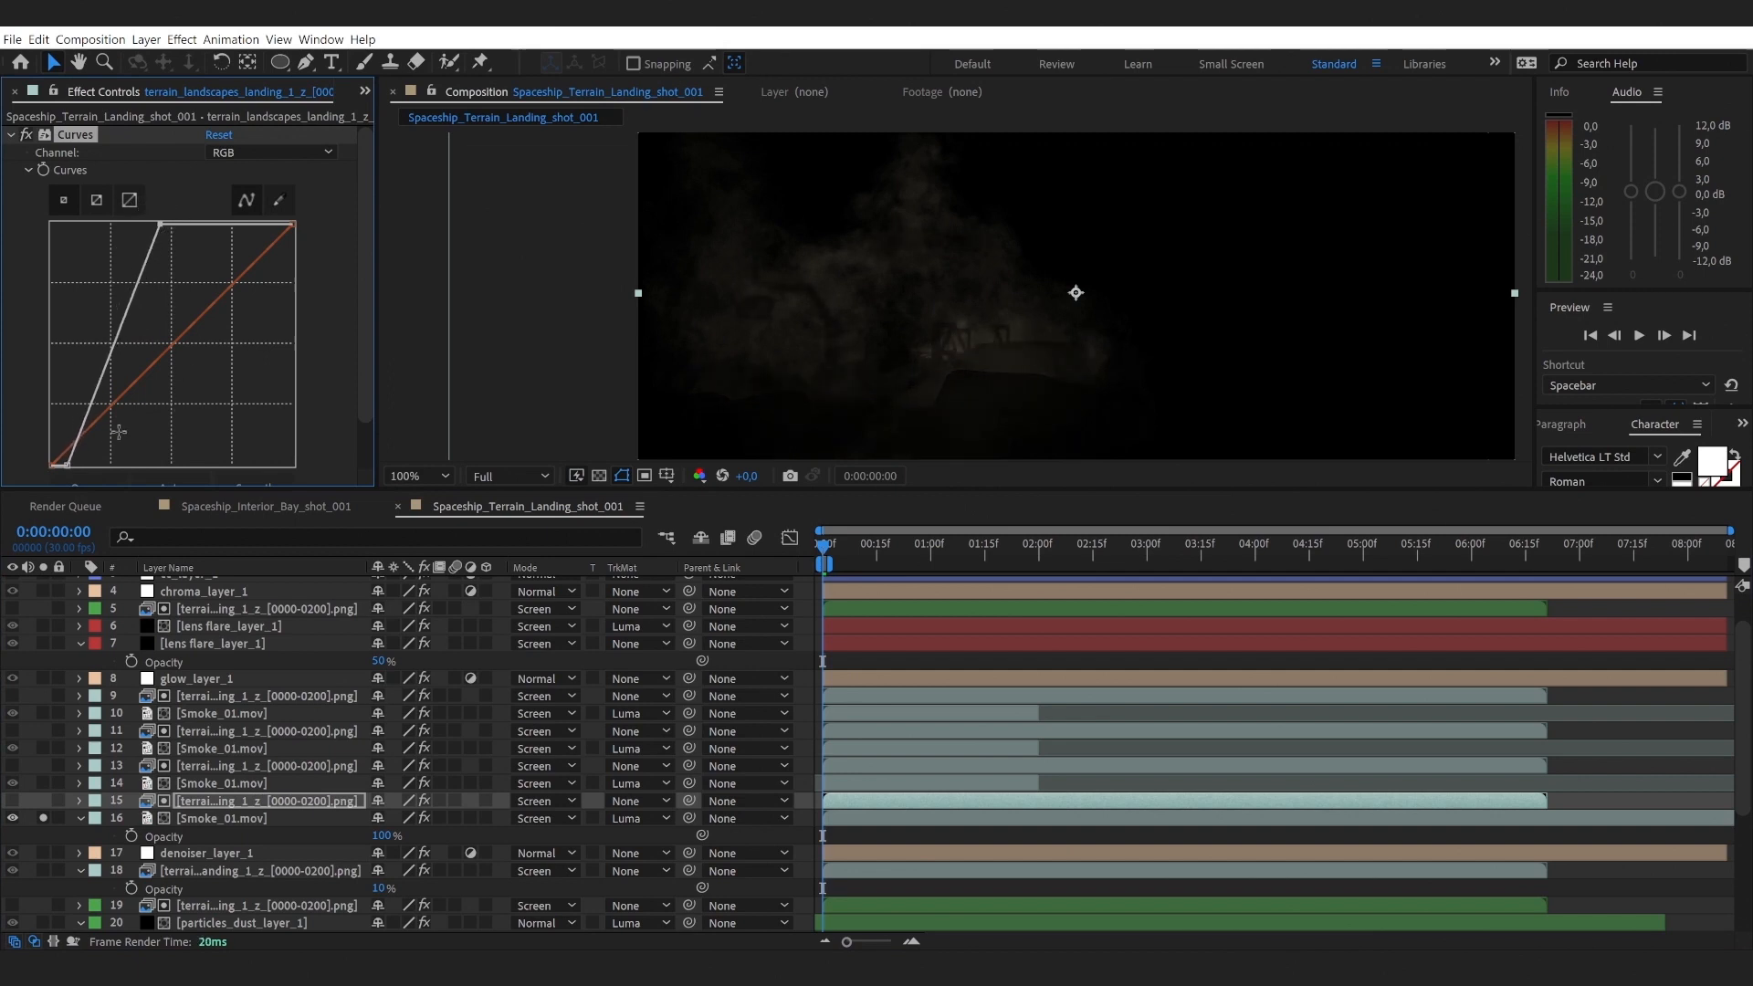
pyautogui.moveTo(66, 466); pyautogui.dragTo(102, 476)
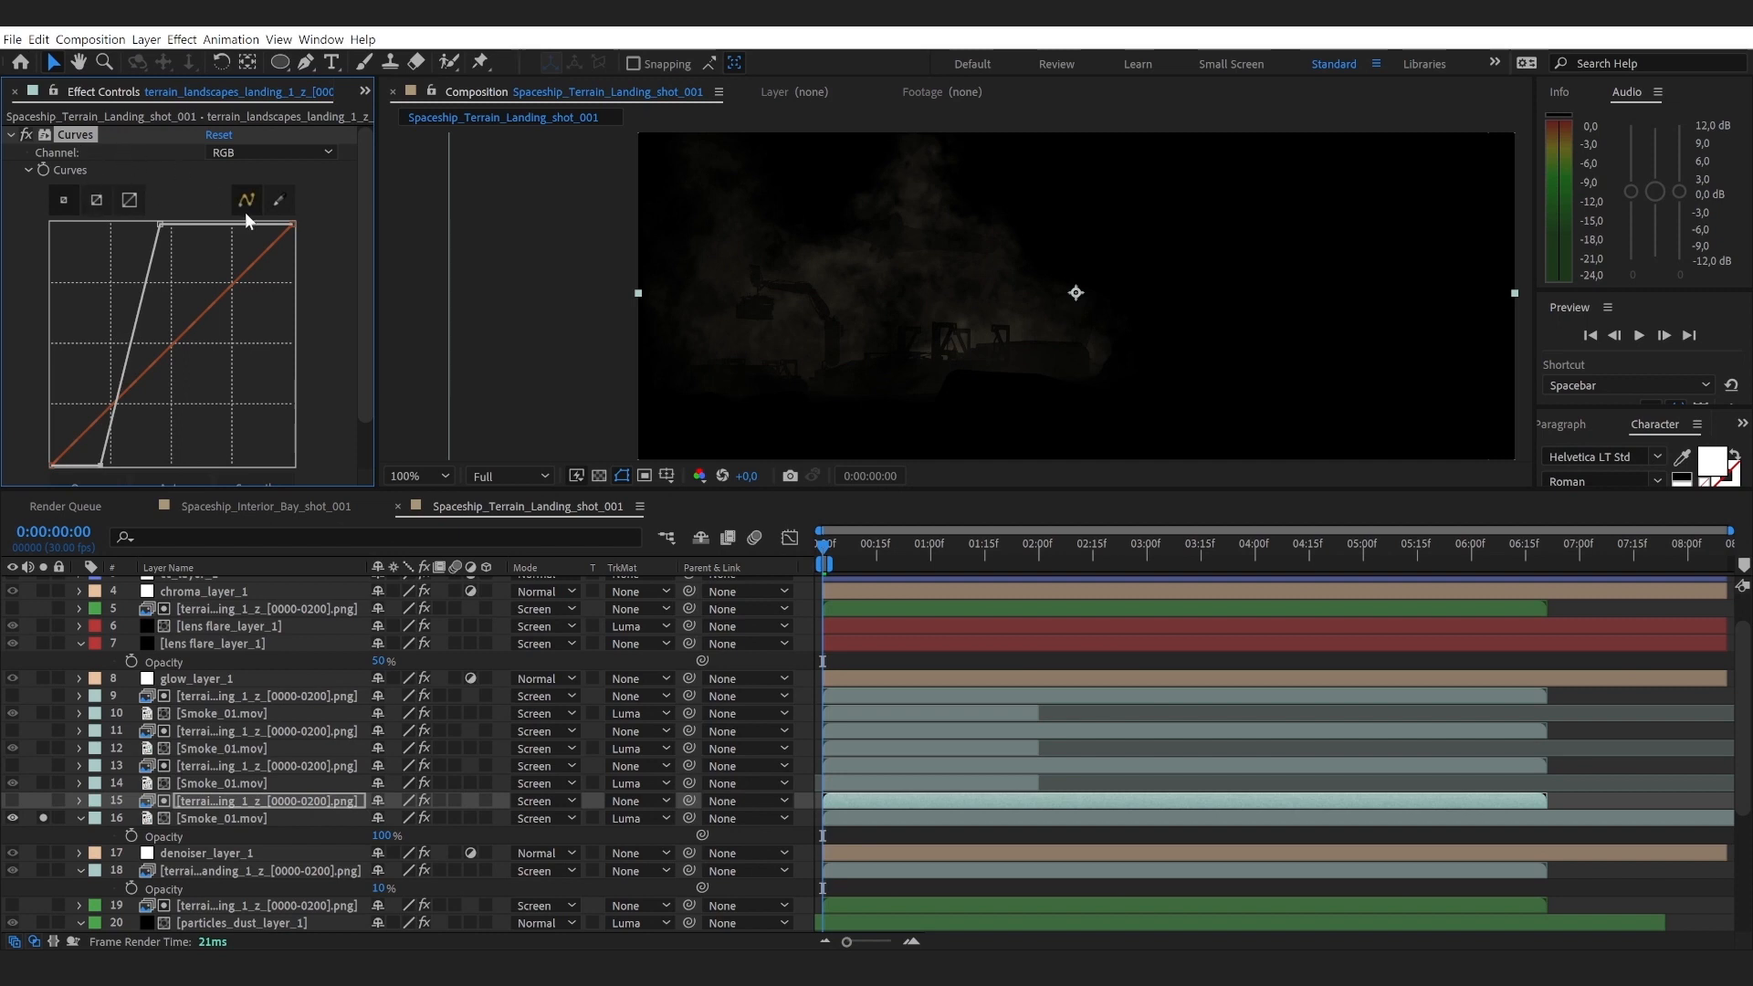
pyautogui.moveTo(365, 226); pyautogui.dragTo(370, 192)
pyautogui.moveTo(96, 466); pyautogui.dragTo(90, 466)
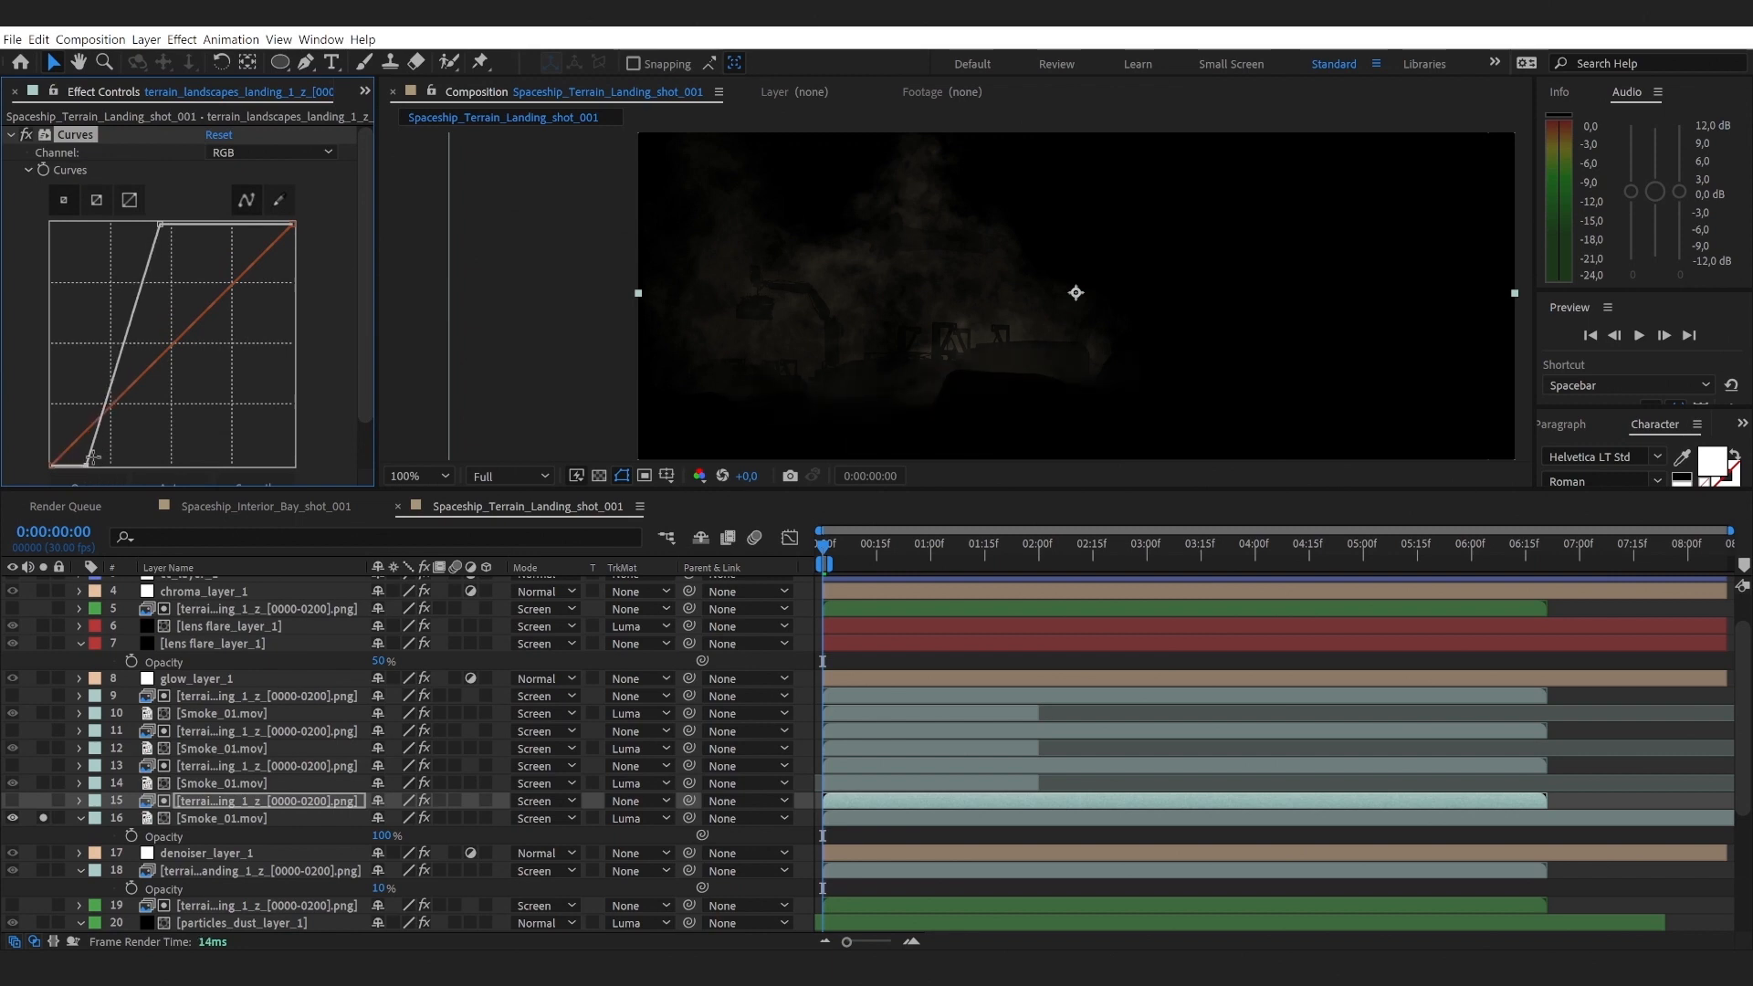
pyautogui.moveTo(84, 466); pyautogui.dragTo(90, 466)
pyautogui.moveTo(160, 226)
pyautogui.mouseDown()
pyautogui.moveTo(129, 226)
pyautogui.moveTo(169, 212)
pyautogui.moveTo(161, 224)
pyautogui.mouseUp()
pyautogui.moveTo(89, 466); pyautogui.dragTo(92, 464)
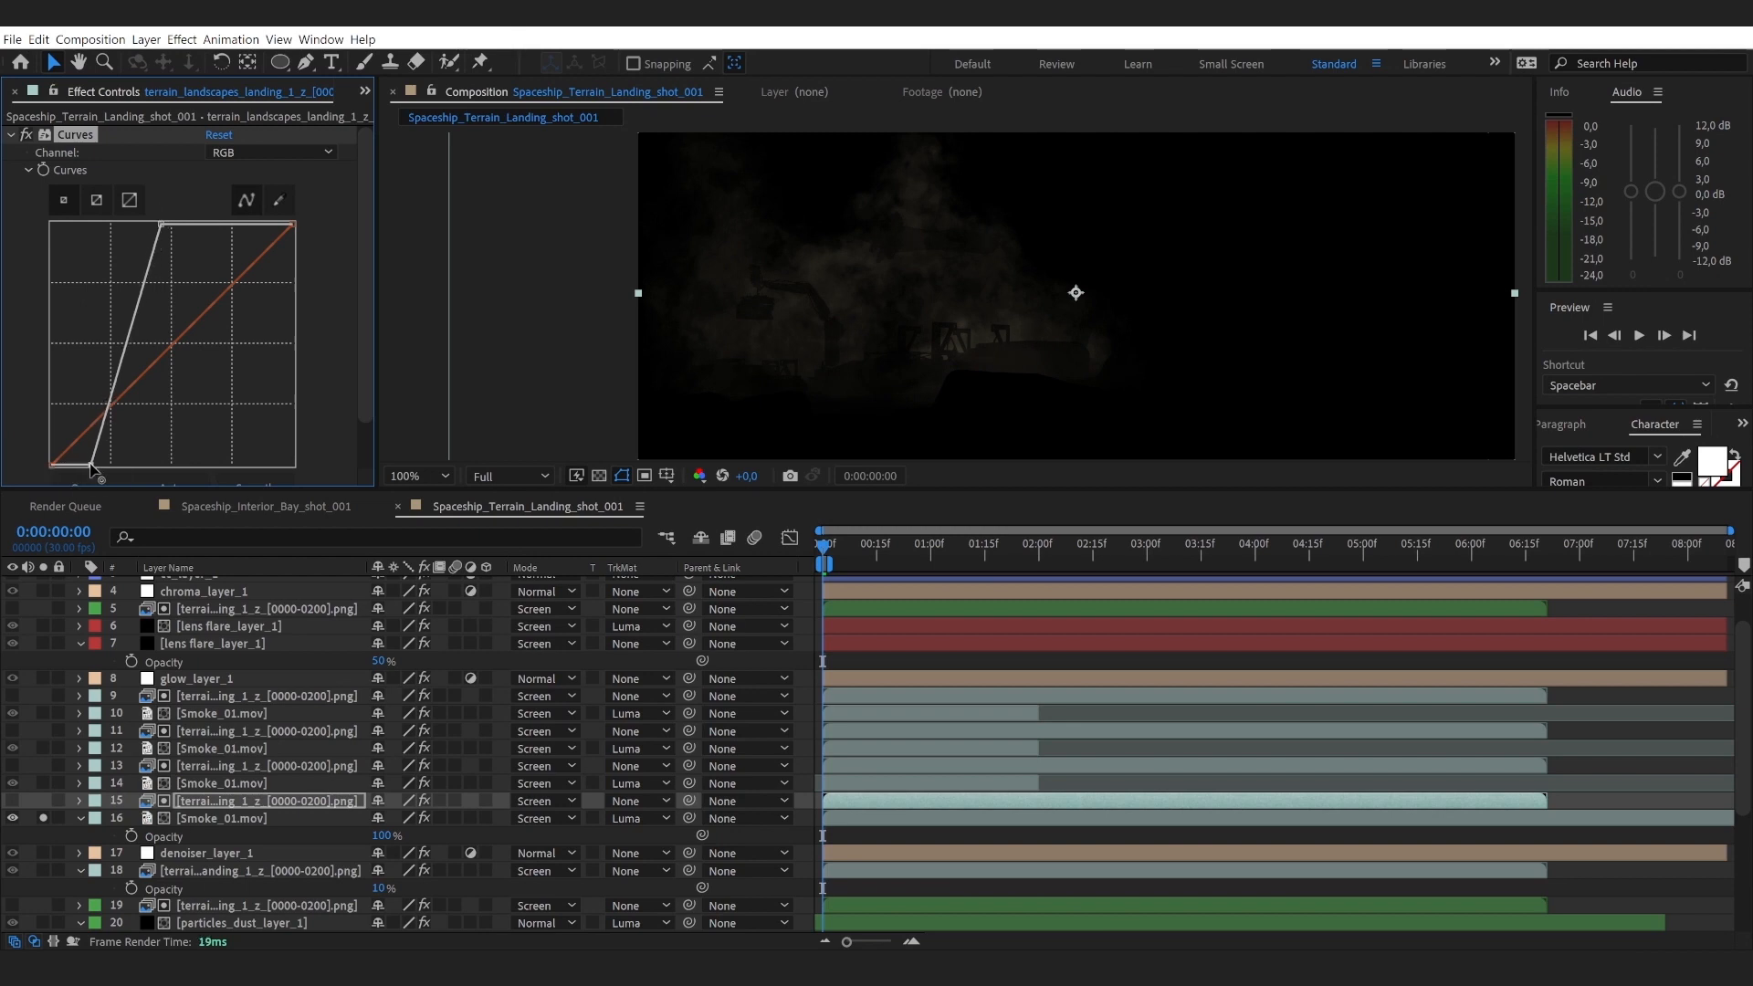
# Step: Solo Smoke_01.mov layers 14, 12 and 10 alongside layer 16, and review the added smoke layers
pyautogui.click(40, 784)
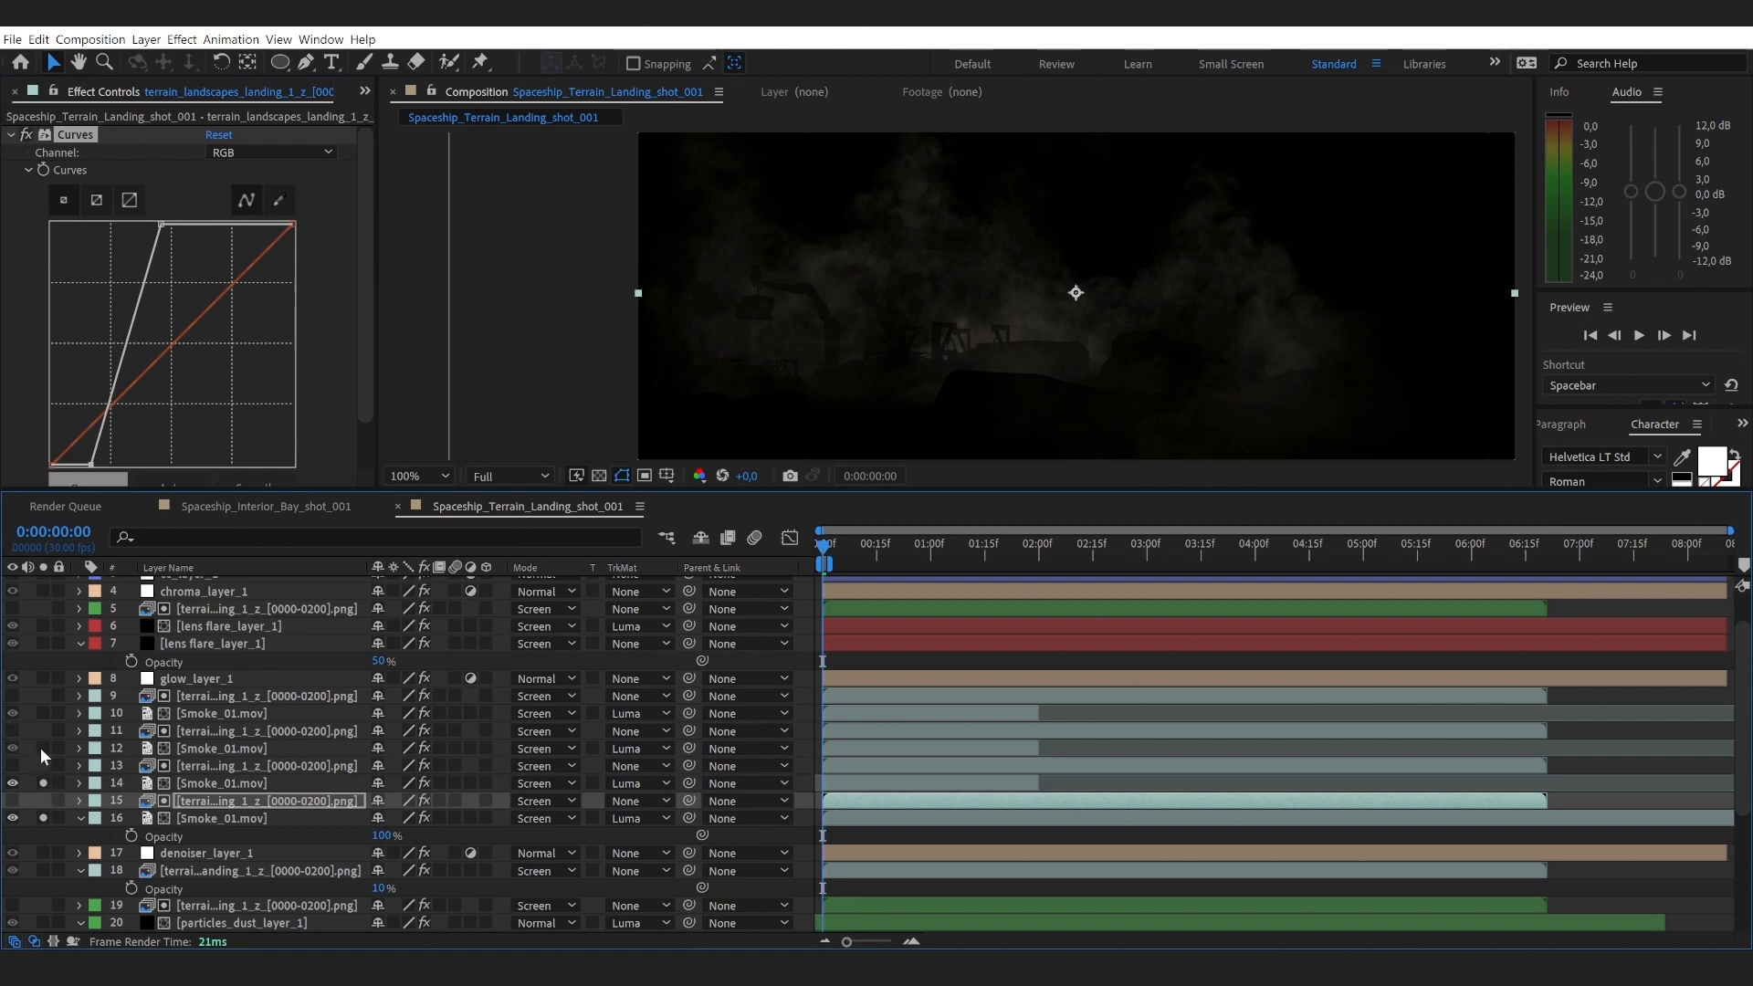
pyautogui.click(42, 748)
pyautogui.click(43, 713)
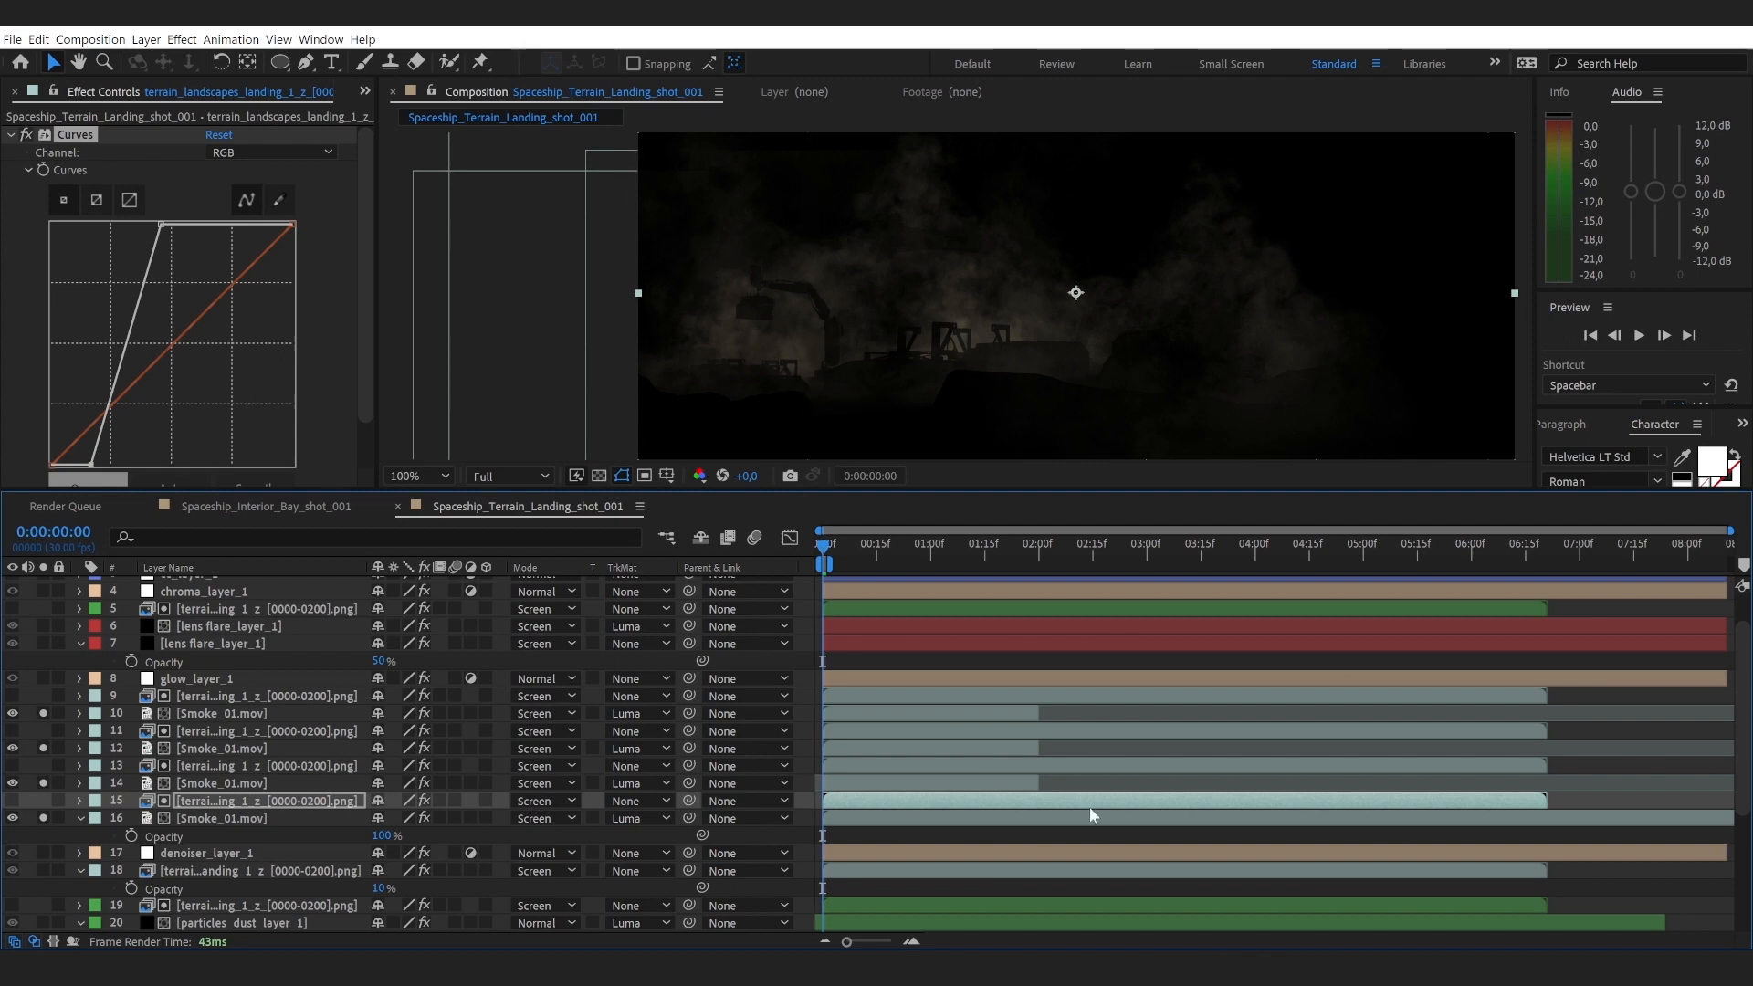
pyautogui.click(202, 785)
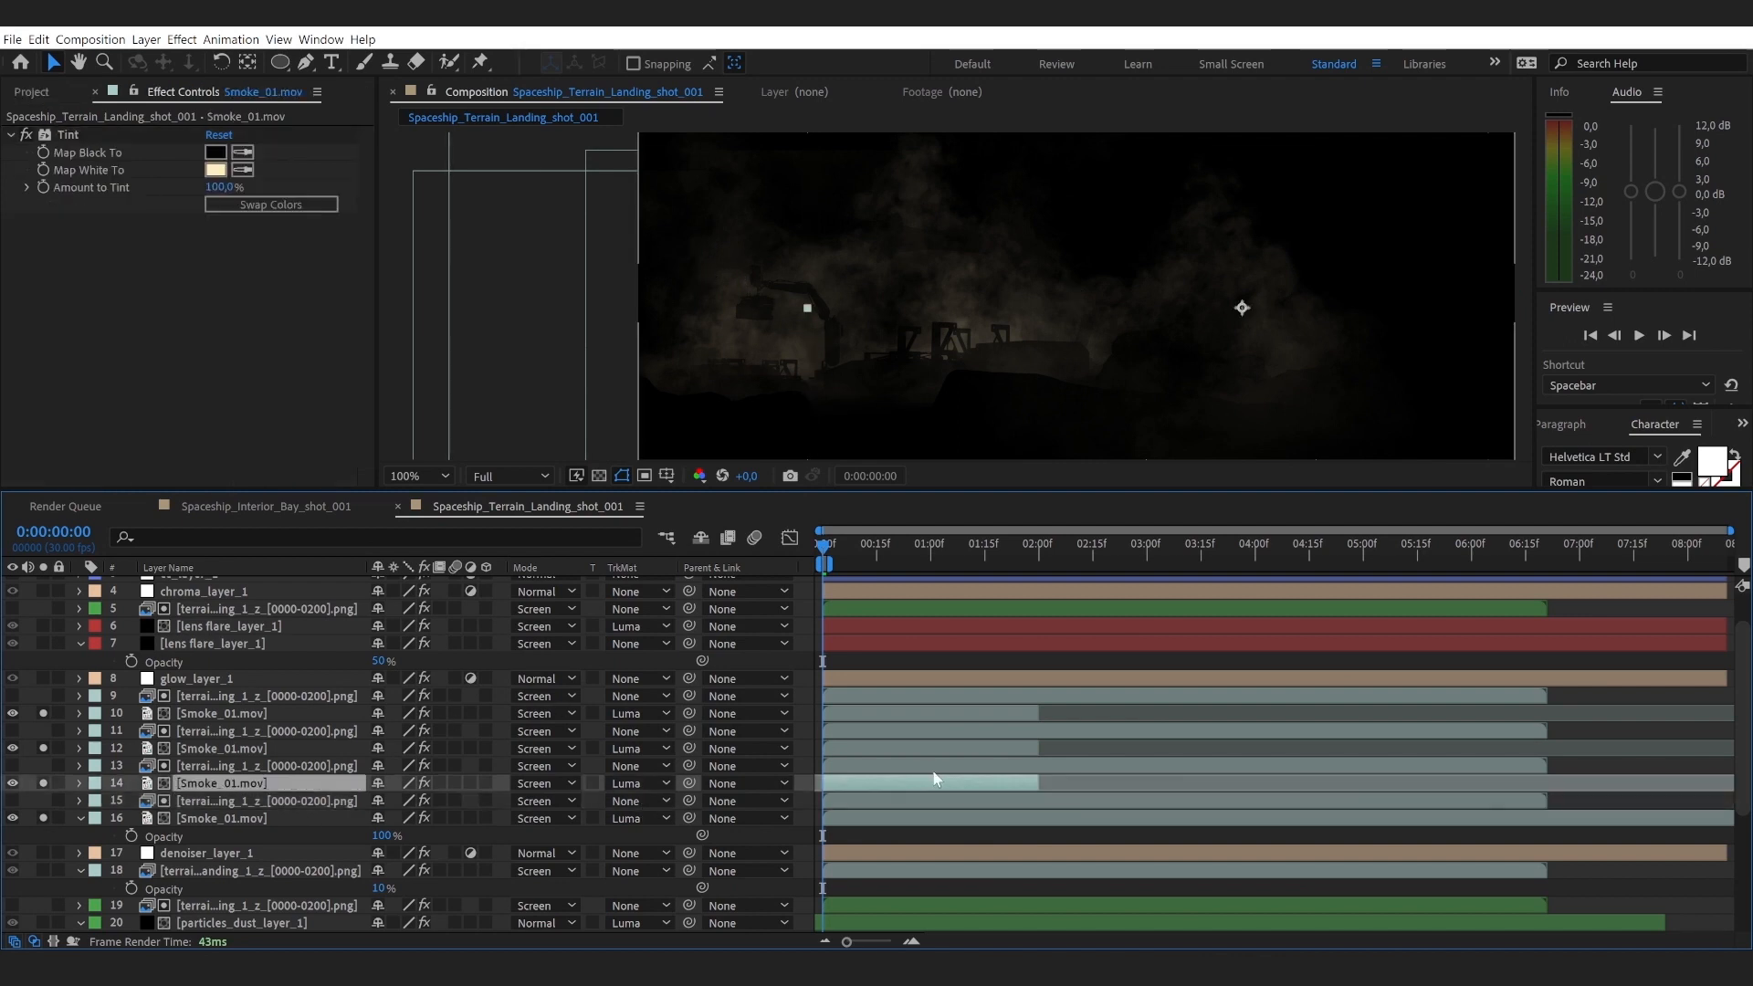
pyautogui.moveTo(1071, 782); pyautogui.dragTo(1066, 706)
pyautogui.click(1079, 748)
pyautogui.click(1126, 713)
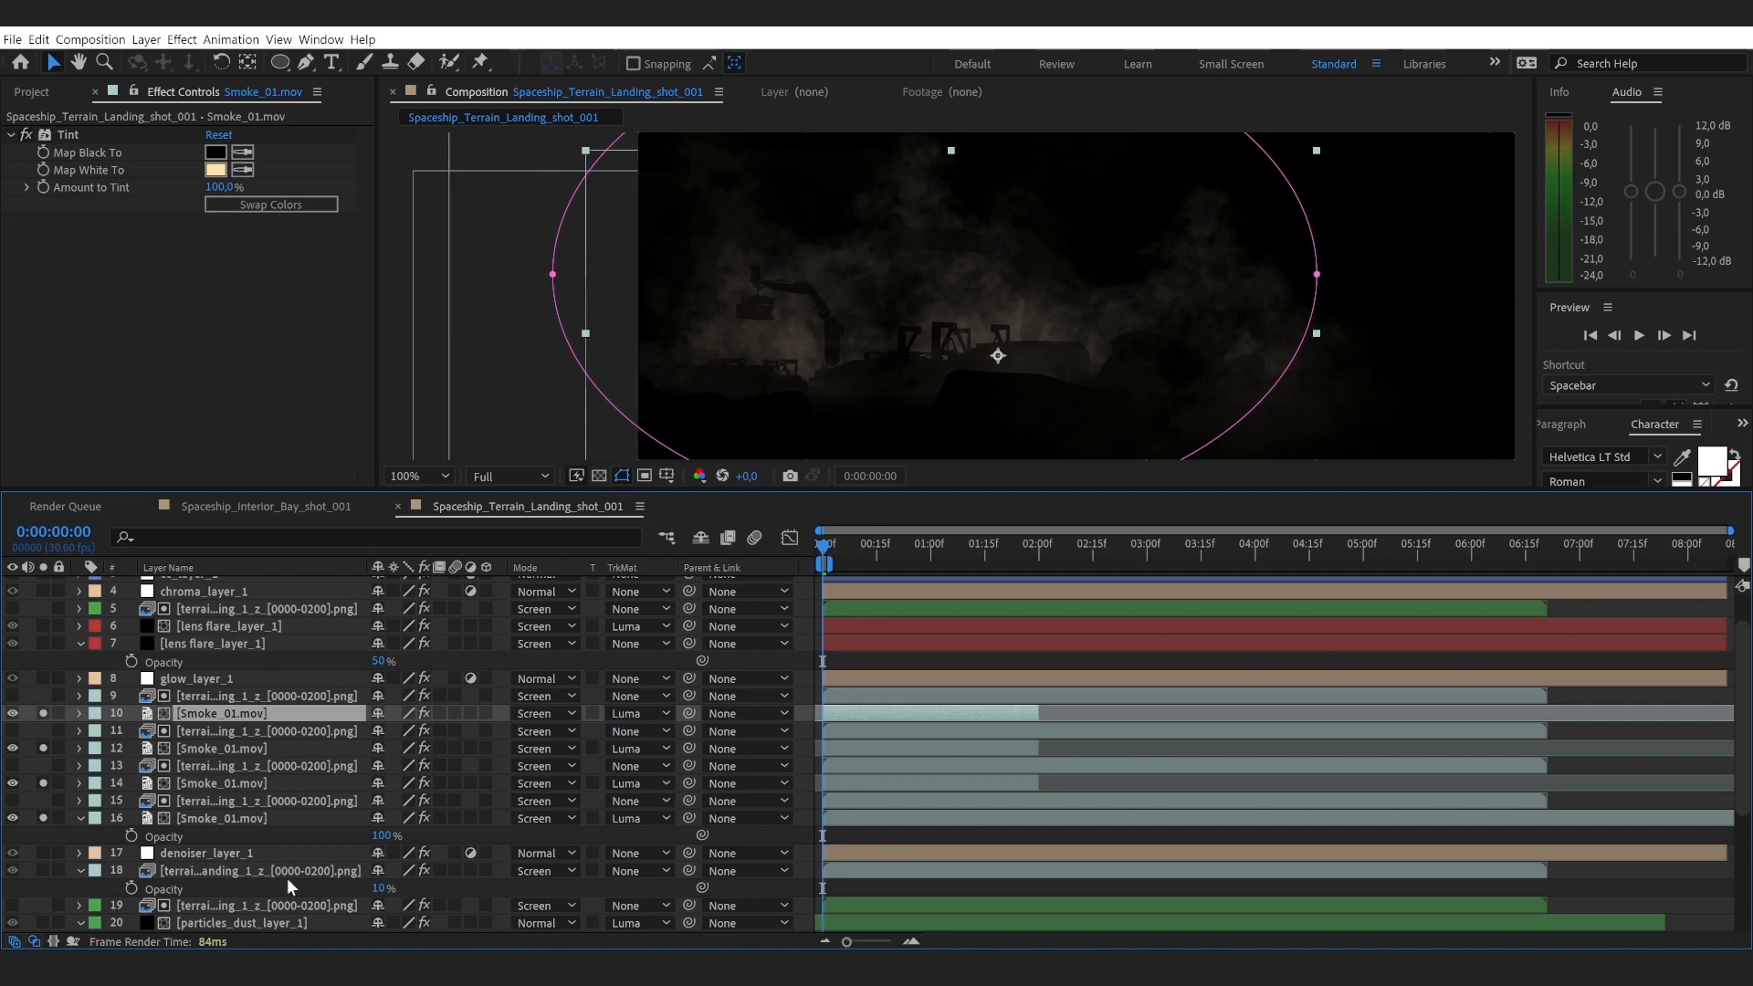
# Step: Solo the visible layers beneath the smoke again, from denoiser_layer_1 down to base render layer 28
pyautogui.scroll(-4, 288, 879)
pyautogui.moveTo(43, 643); pyautogui.dragTo(43, 925)
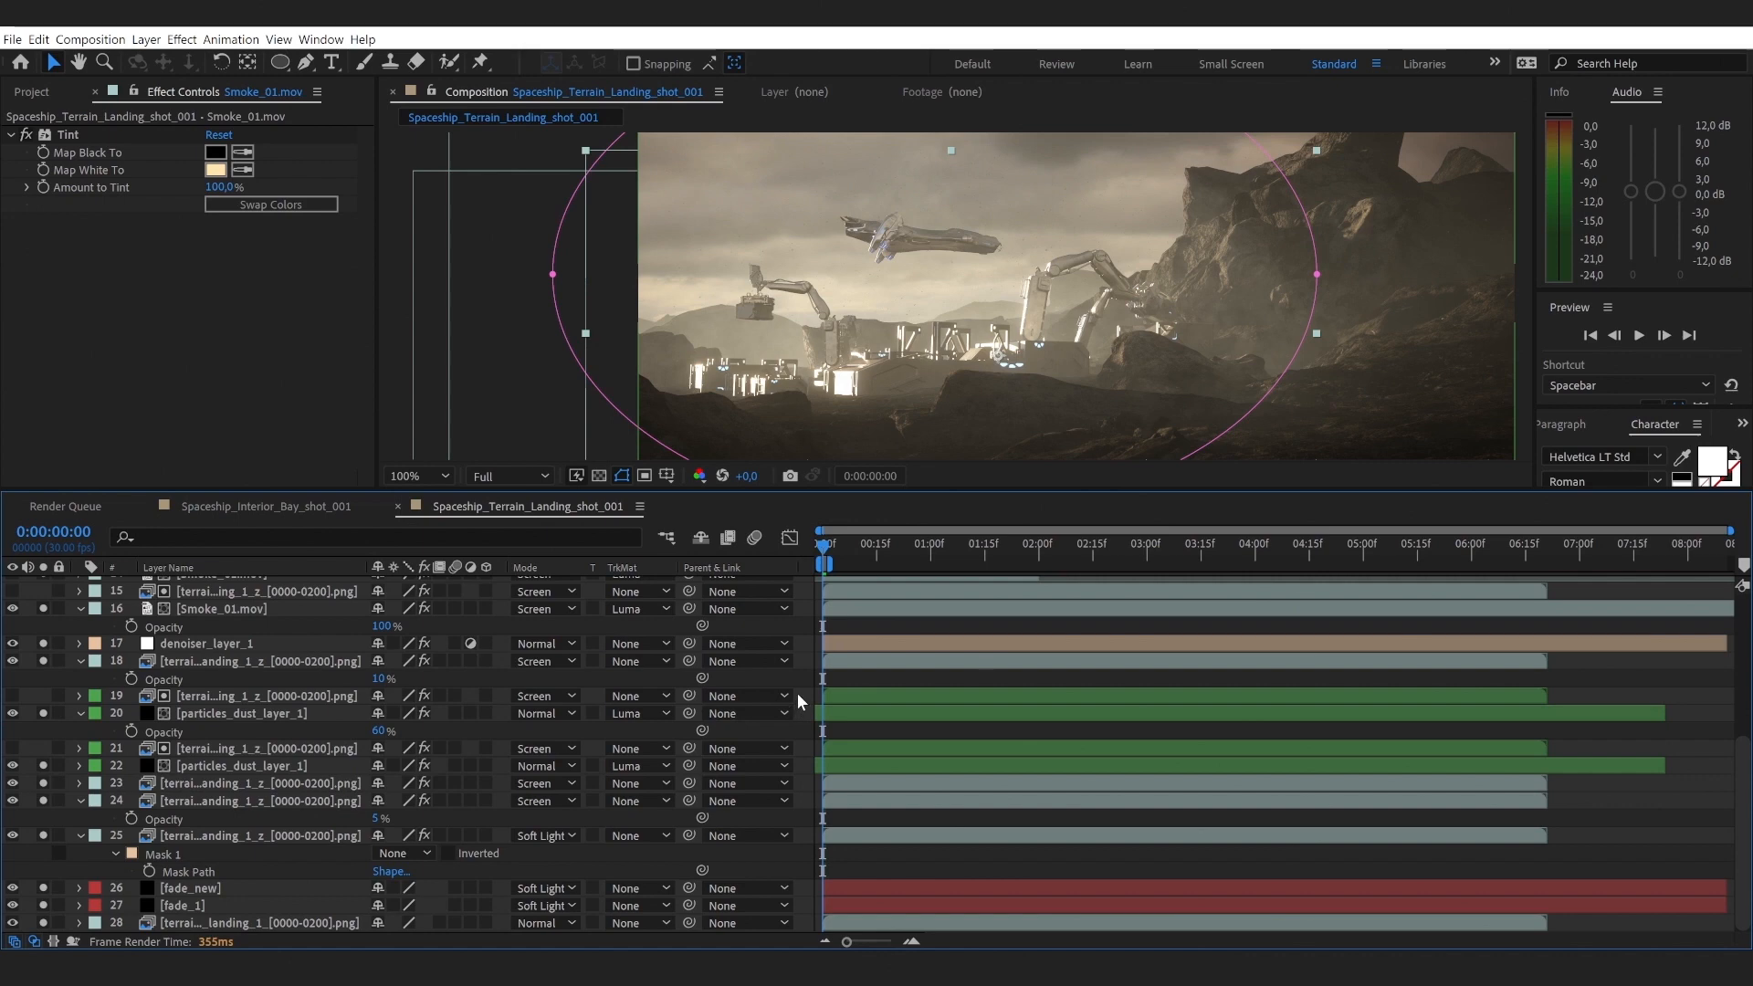
pyautogui.scroll(5, 797, 694)
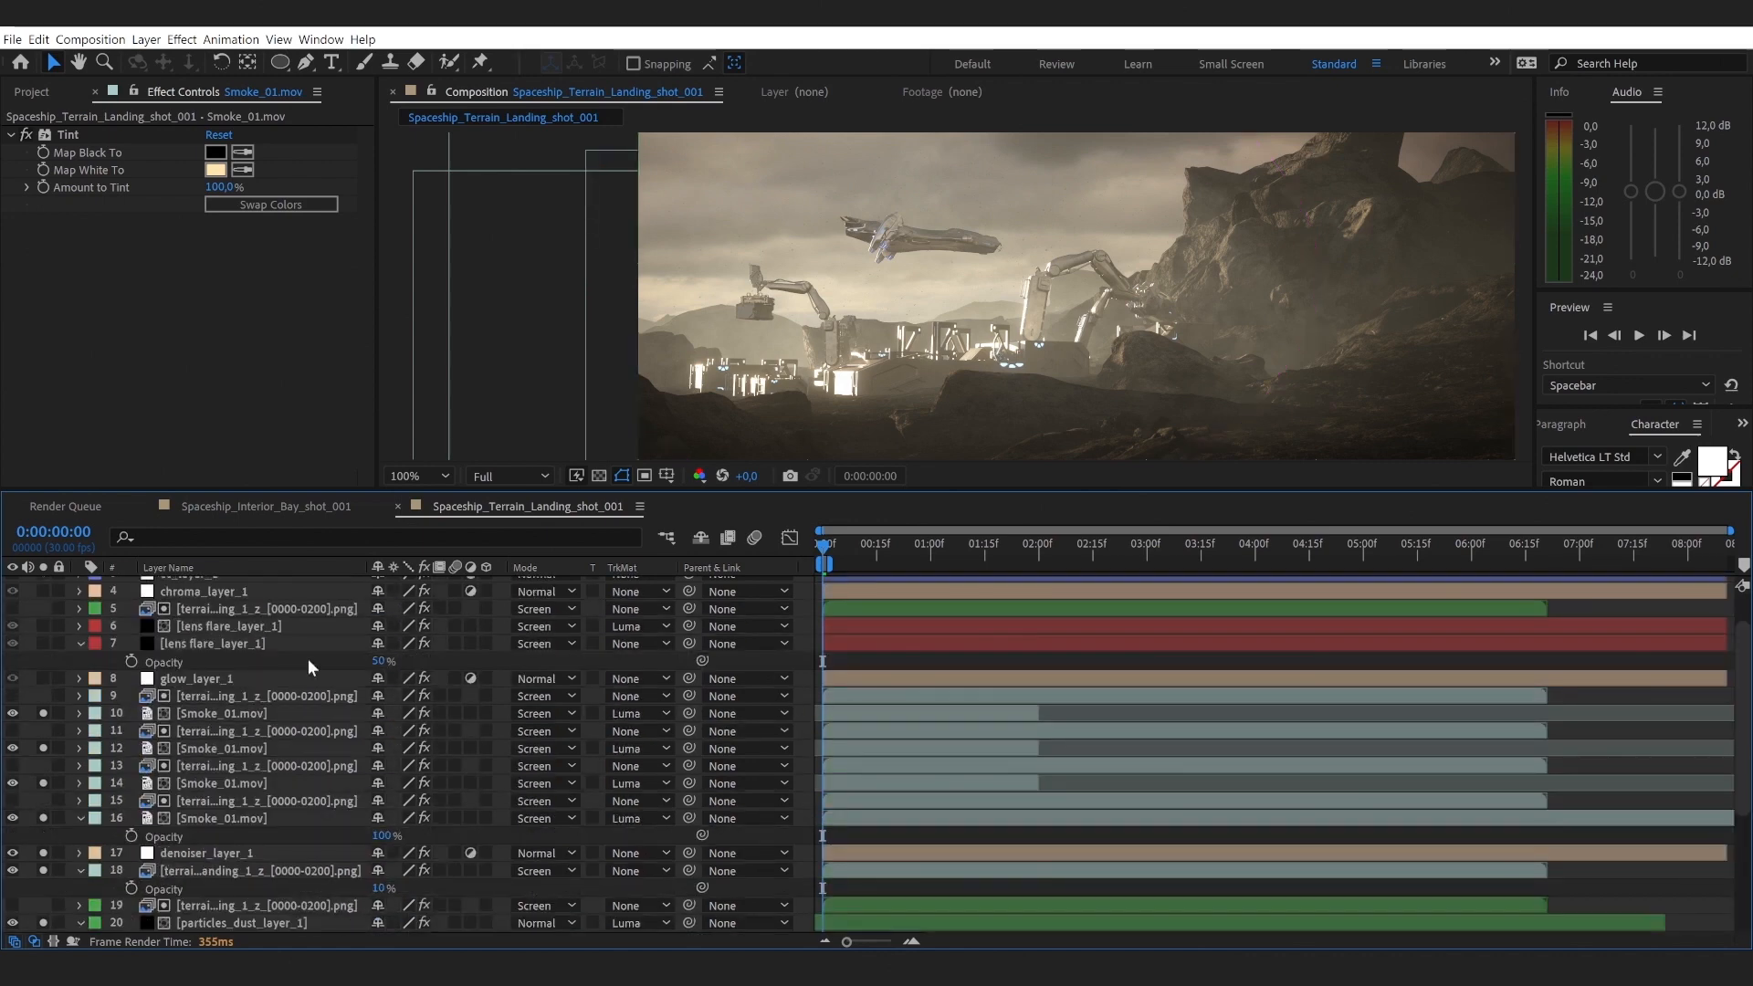
# Step: Solo glow_layer_1, select it, and examine the blue lights and bright structures at 800% magnification
pyautogui.click(201, 682)
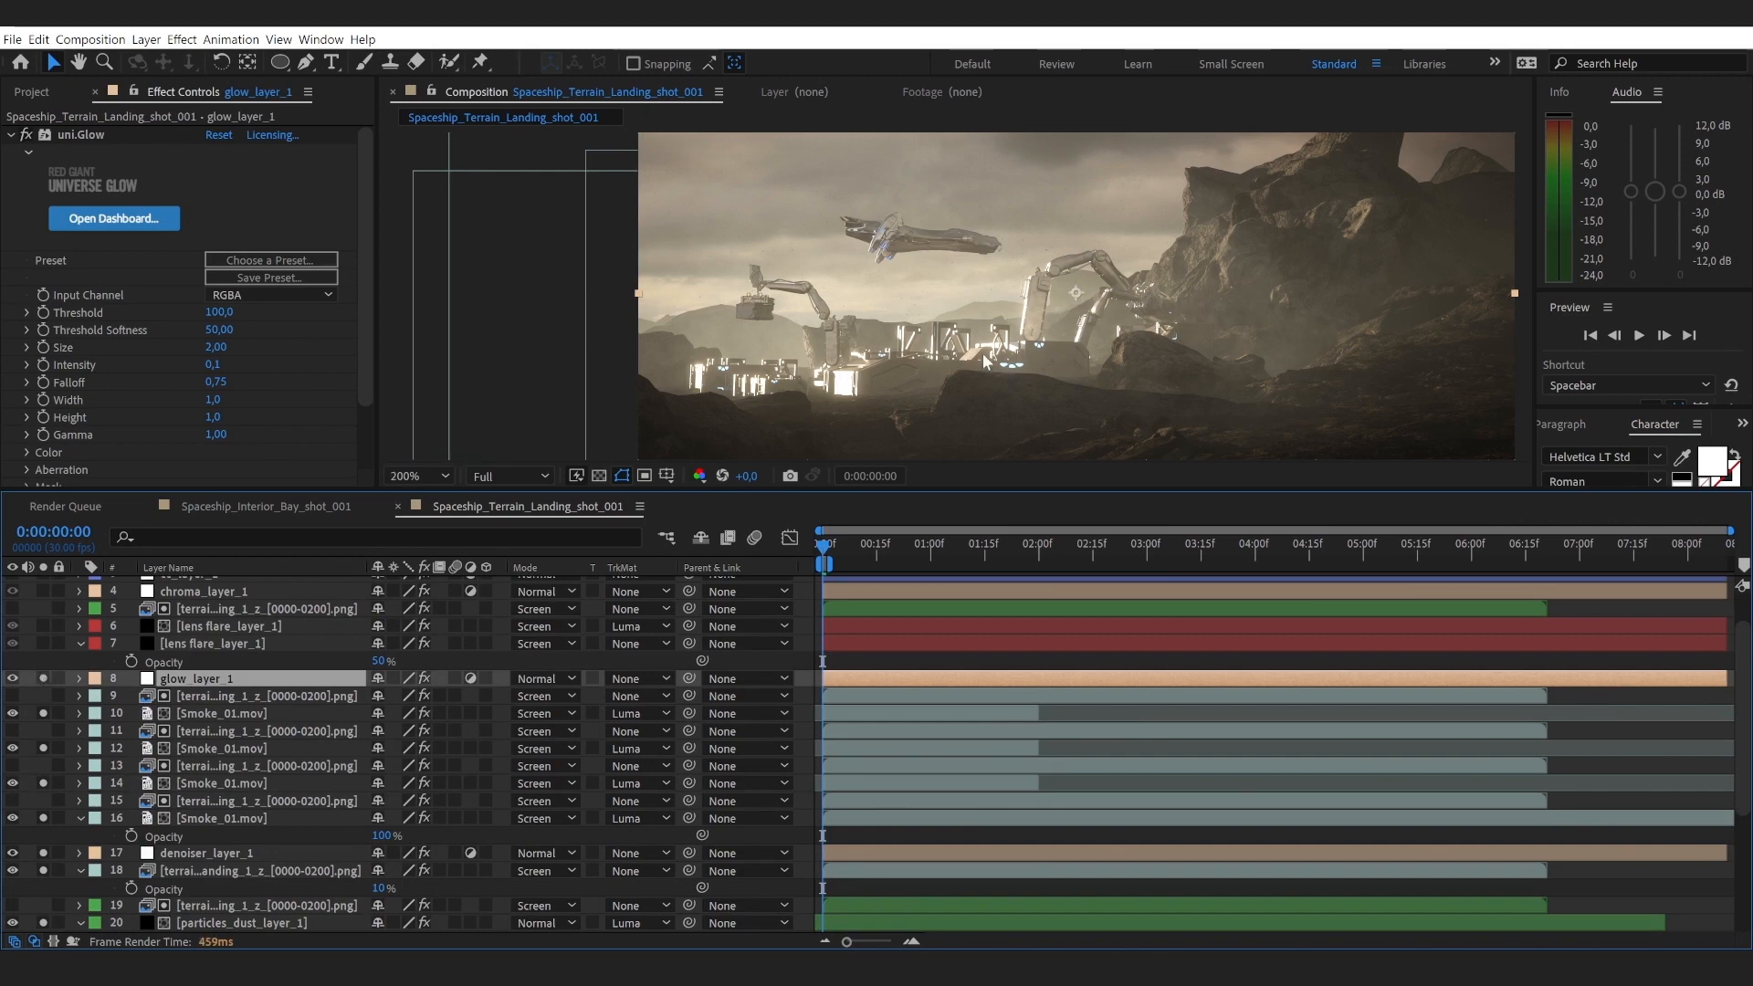
pyautogui.scroll(3, 982, 353)
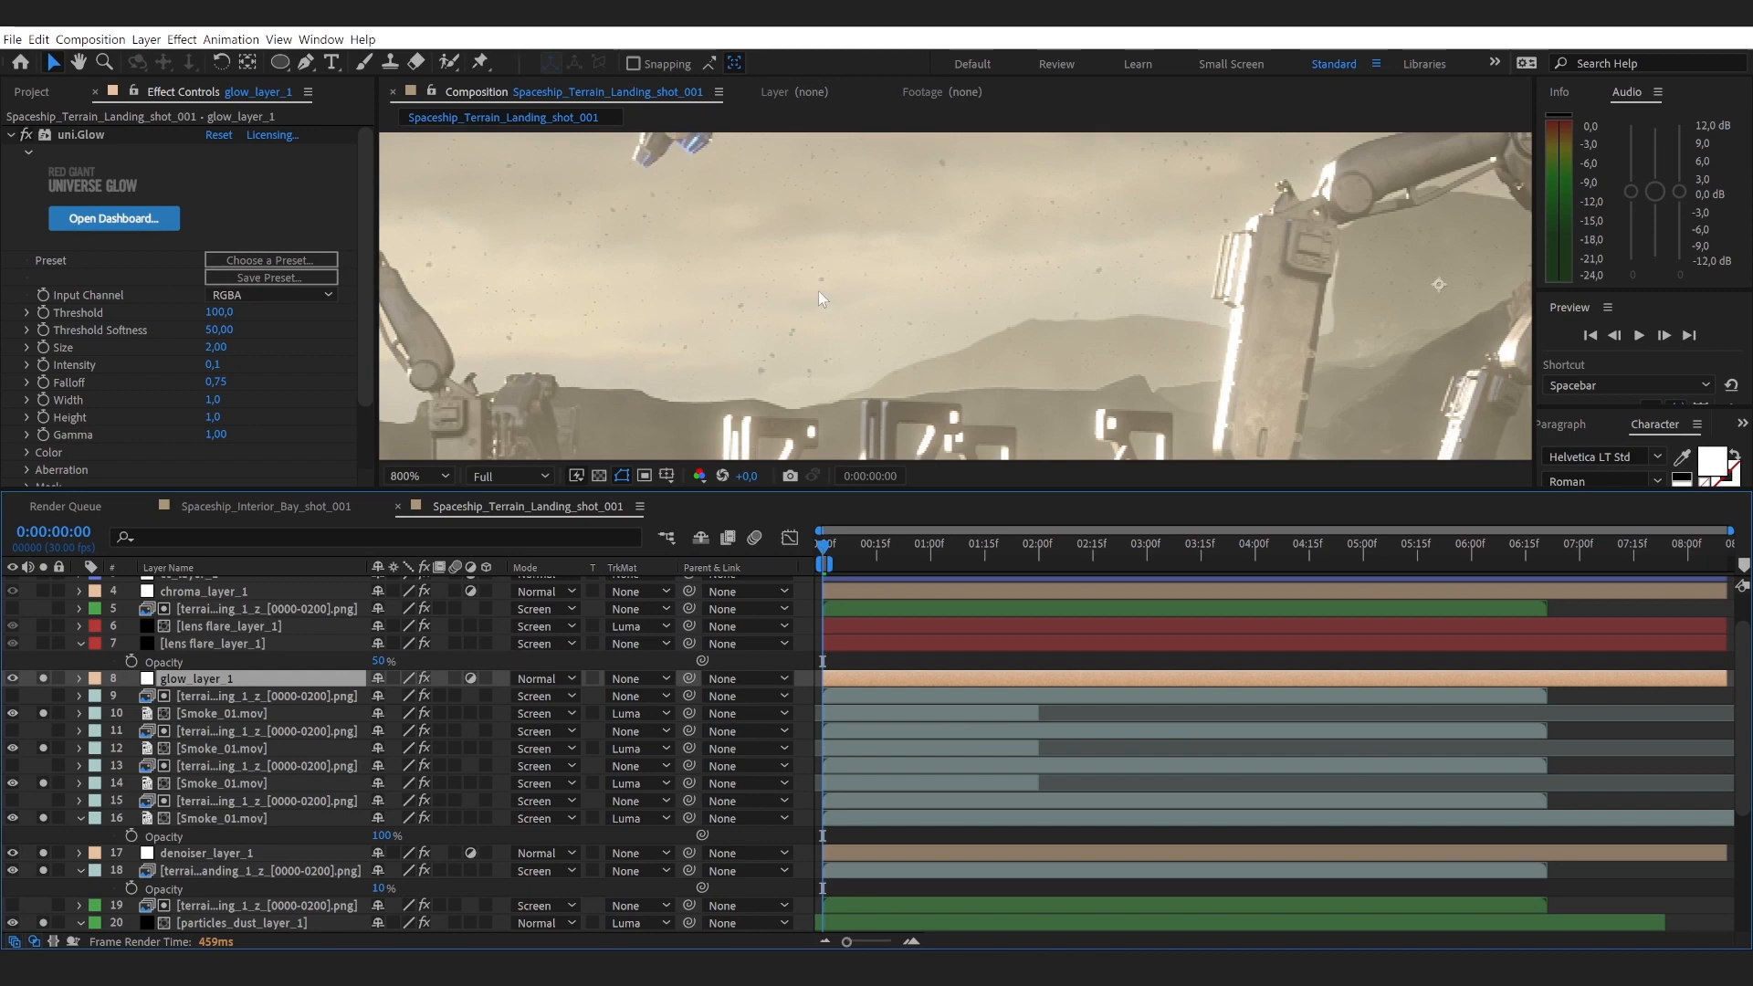
pyautogui.scroll(1, 818, 290)
pyautogui.moveTo(976, 315); pyautogui.dragTo(576, 2)
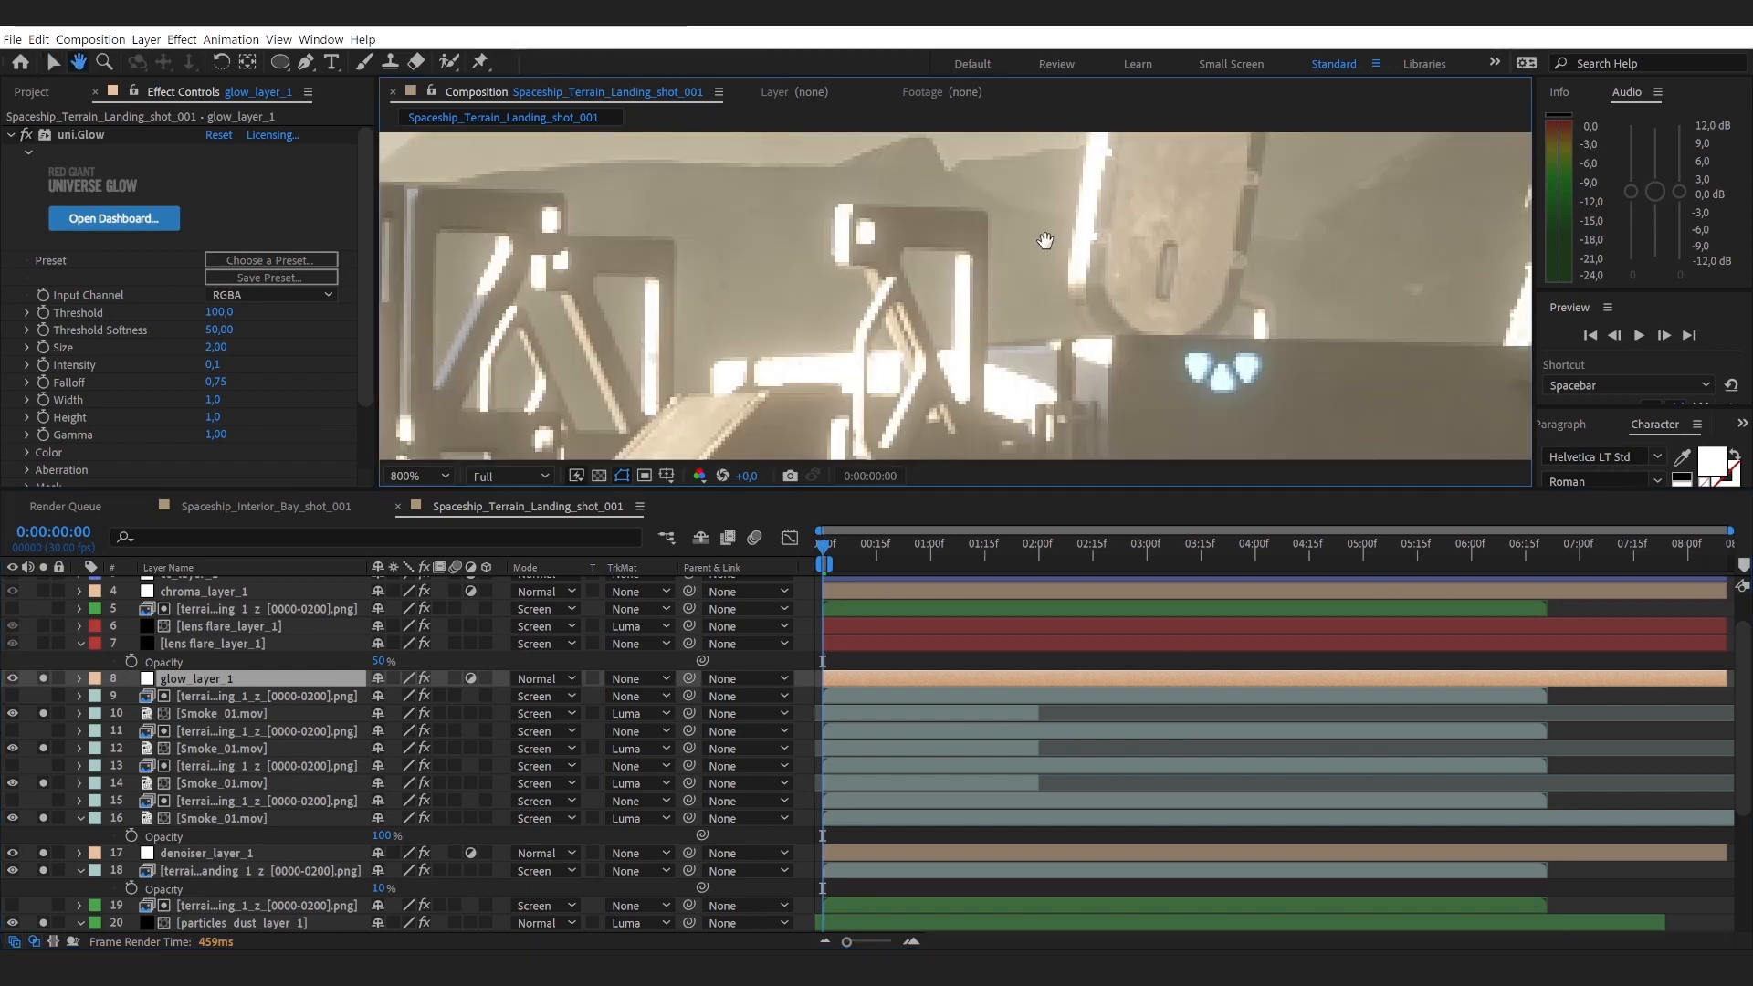
pyautogui.moveTo(990, 305); pyautogui.dragTo(1035, 232)
pyautogui.moveTo(999, 161); pyautogui.dragTo(954, 84)
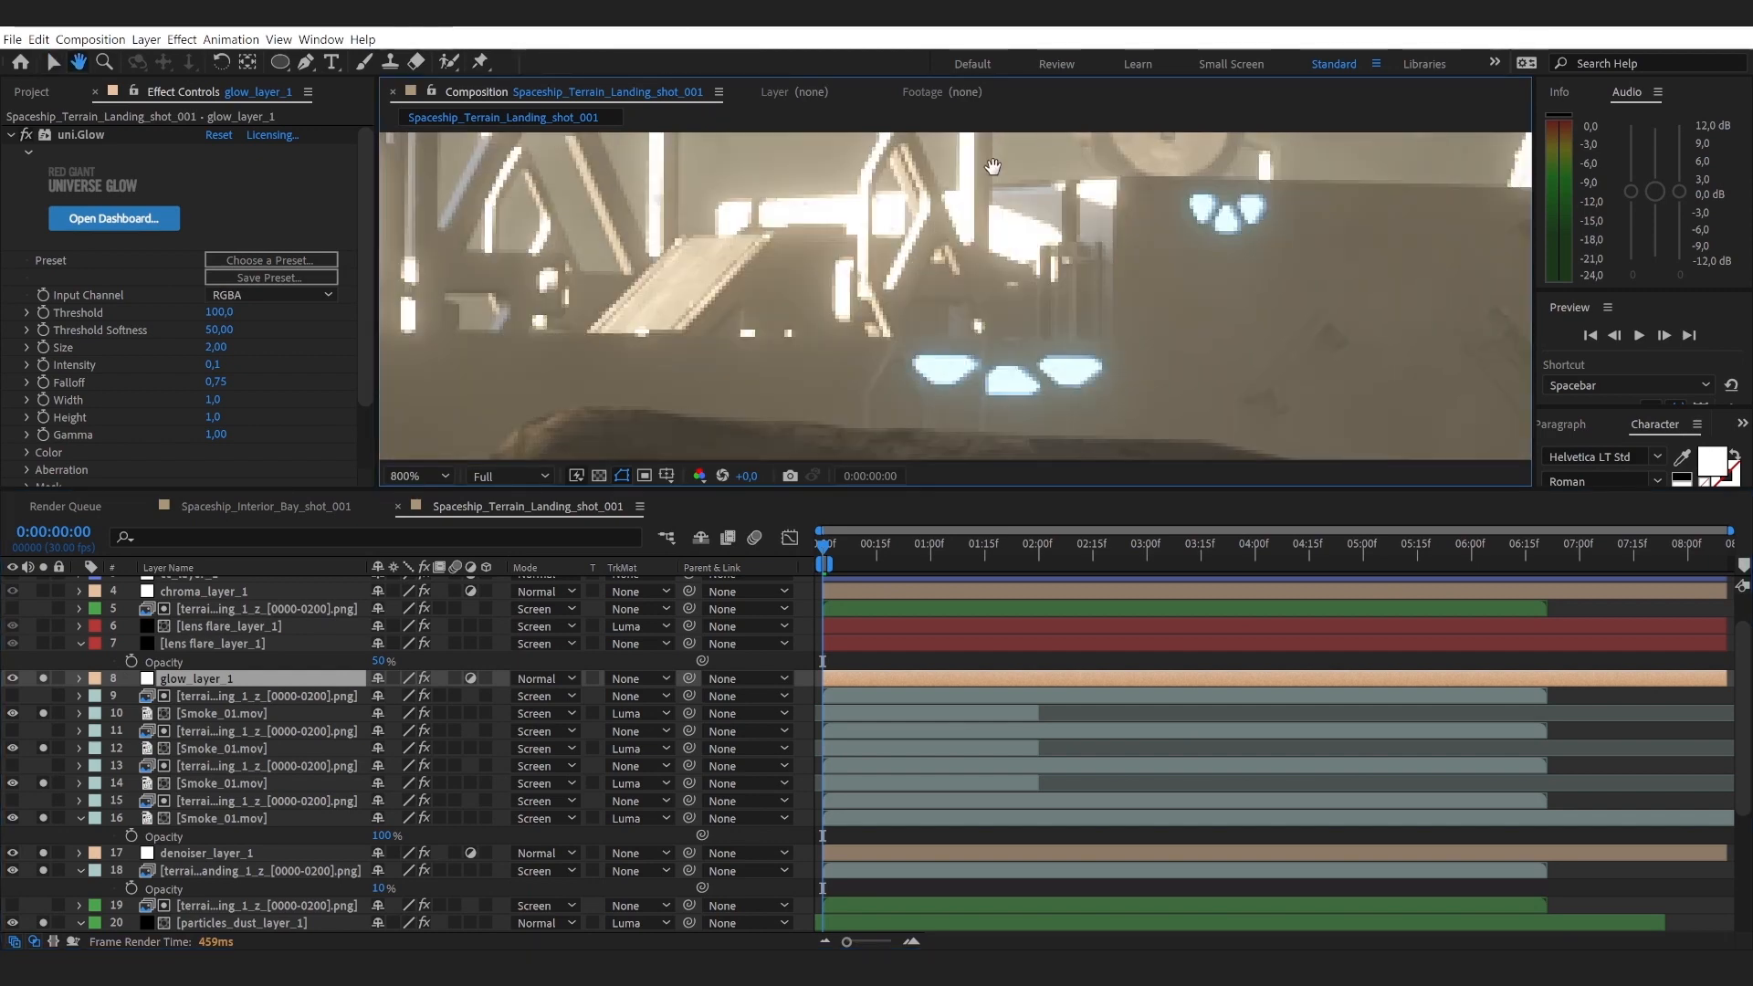
# Step: Set the uni.Glow Size on glow_layer_1 to 5
pyautogui.scroll(-2, 166, 294)
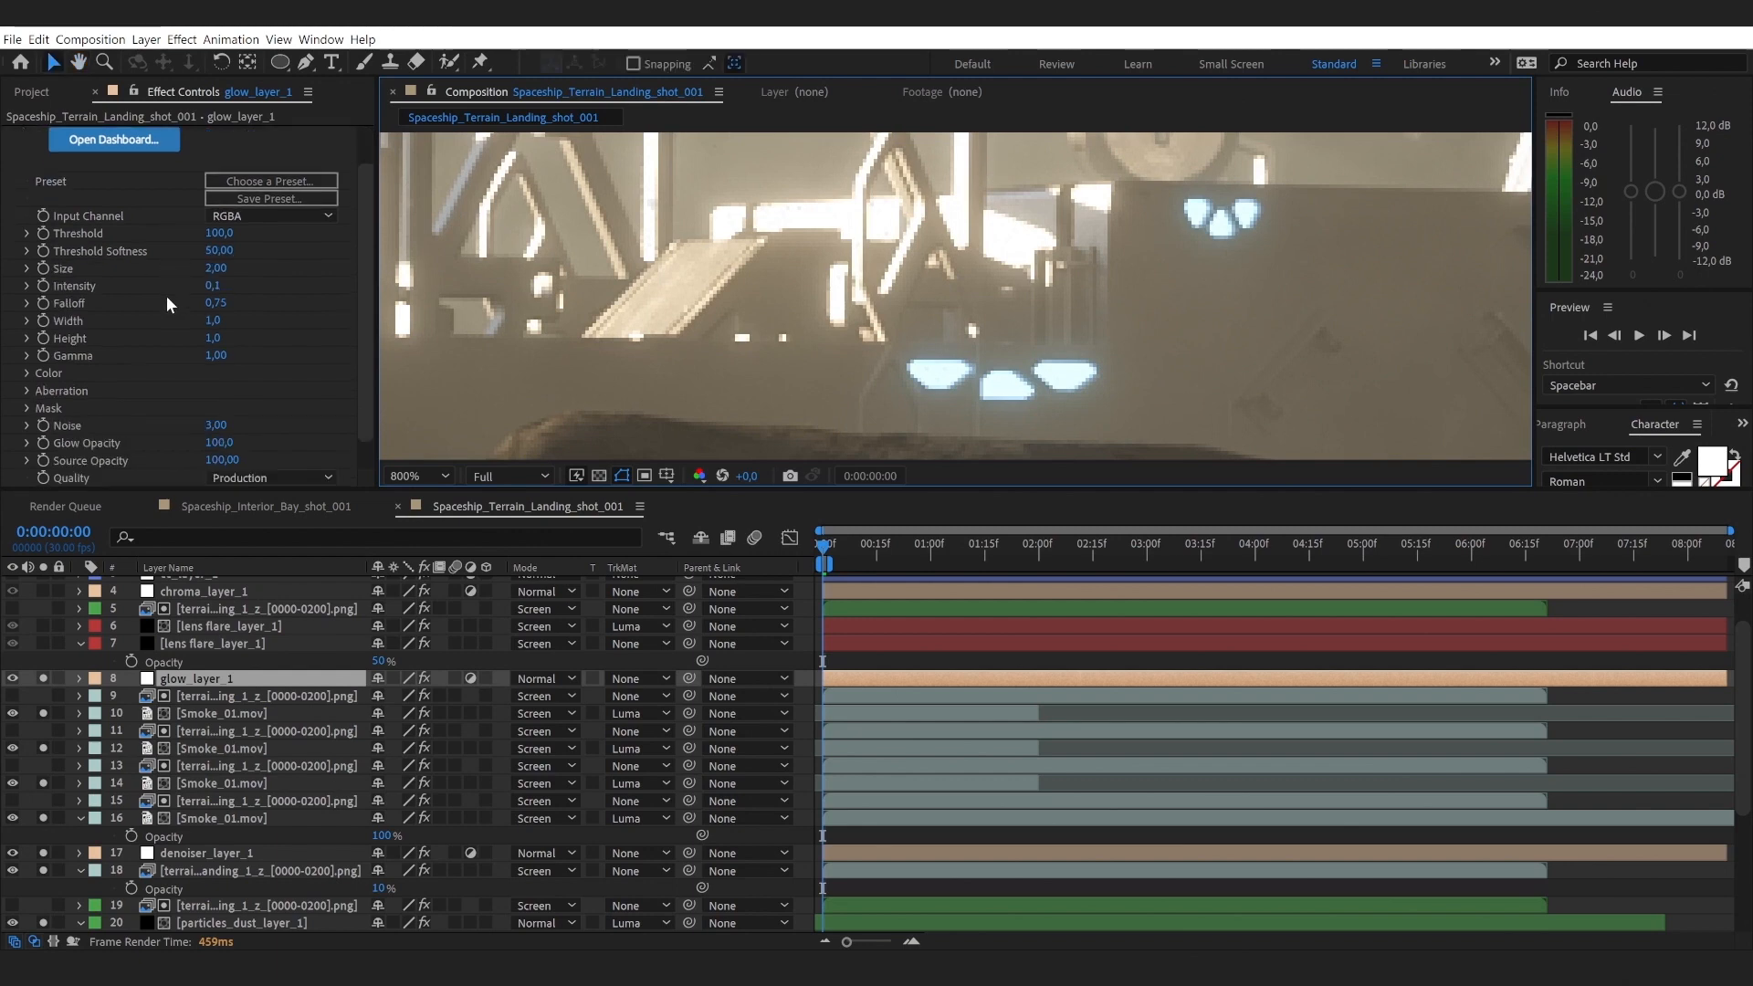
pyautogui.press('v')
pyautogui.click(29, 263)
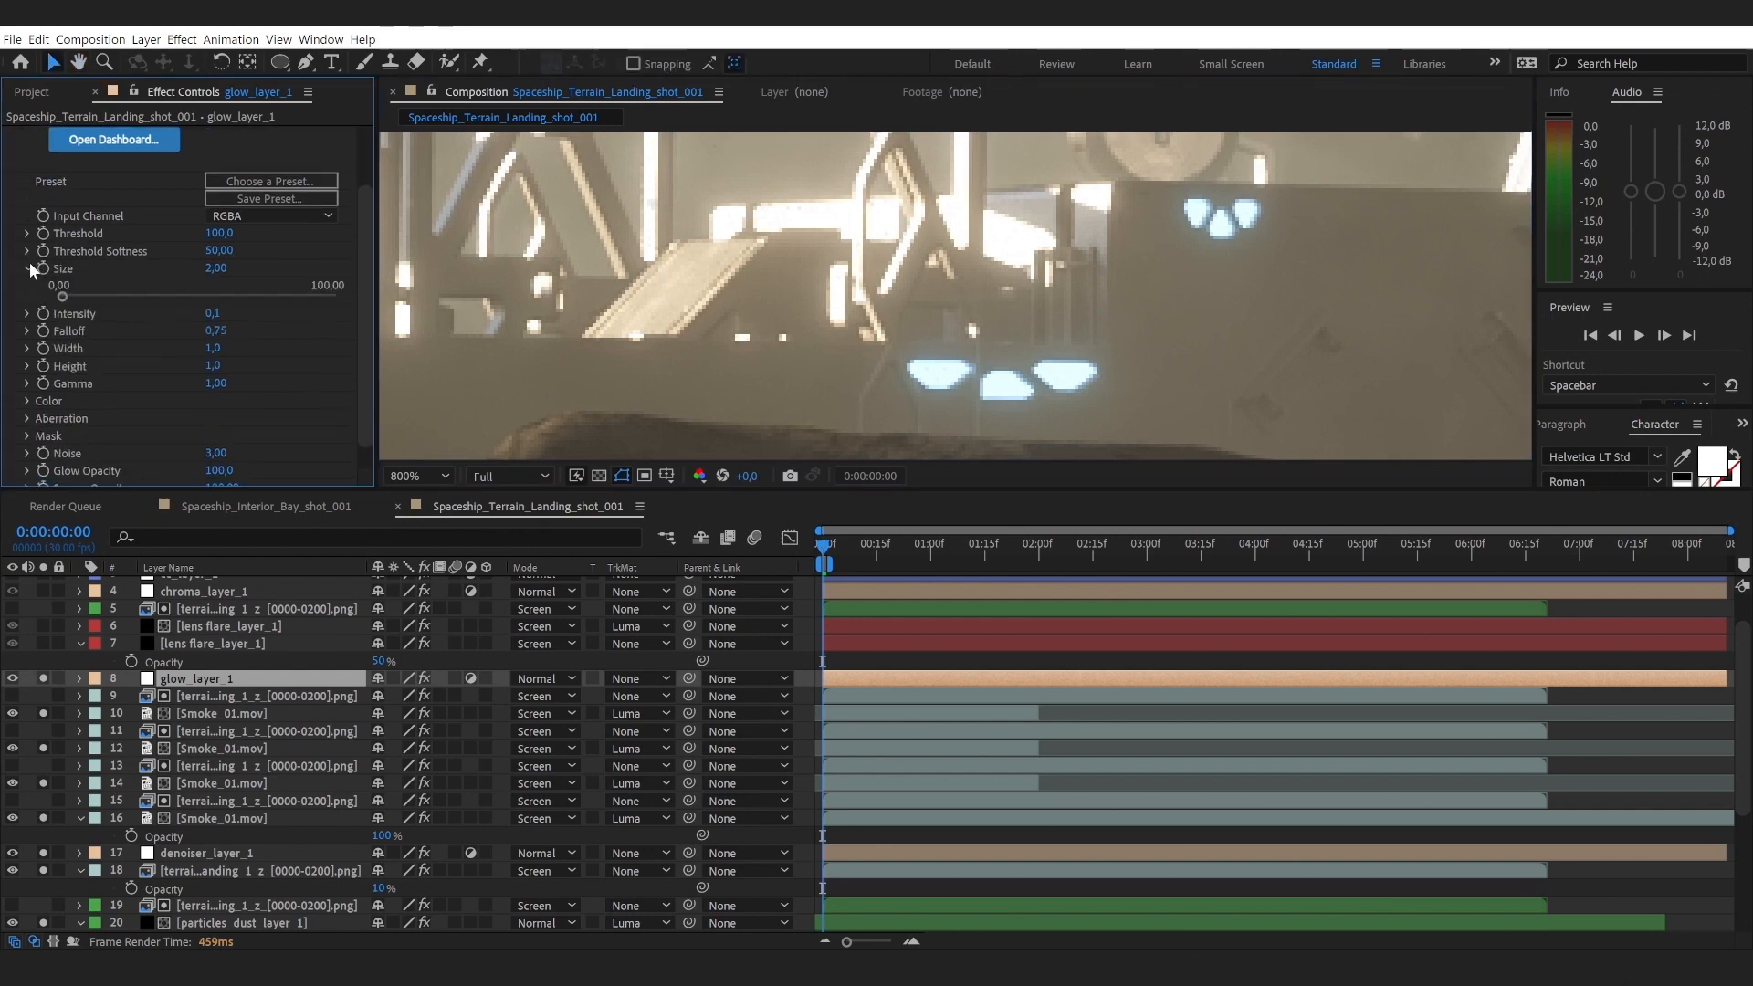
pyautogui.click(26, 266)
pyautogui.moveTo(271, 265)
pyautogui.mouseDown()
pyautogui.moveTo(343, 266)
pyautogui.moveTo(159, 272)
pyautogui.moveTo(236, 266)
pyautogui.mouseUp()
pyautogui.click(216, 272)
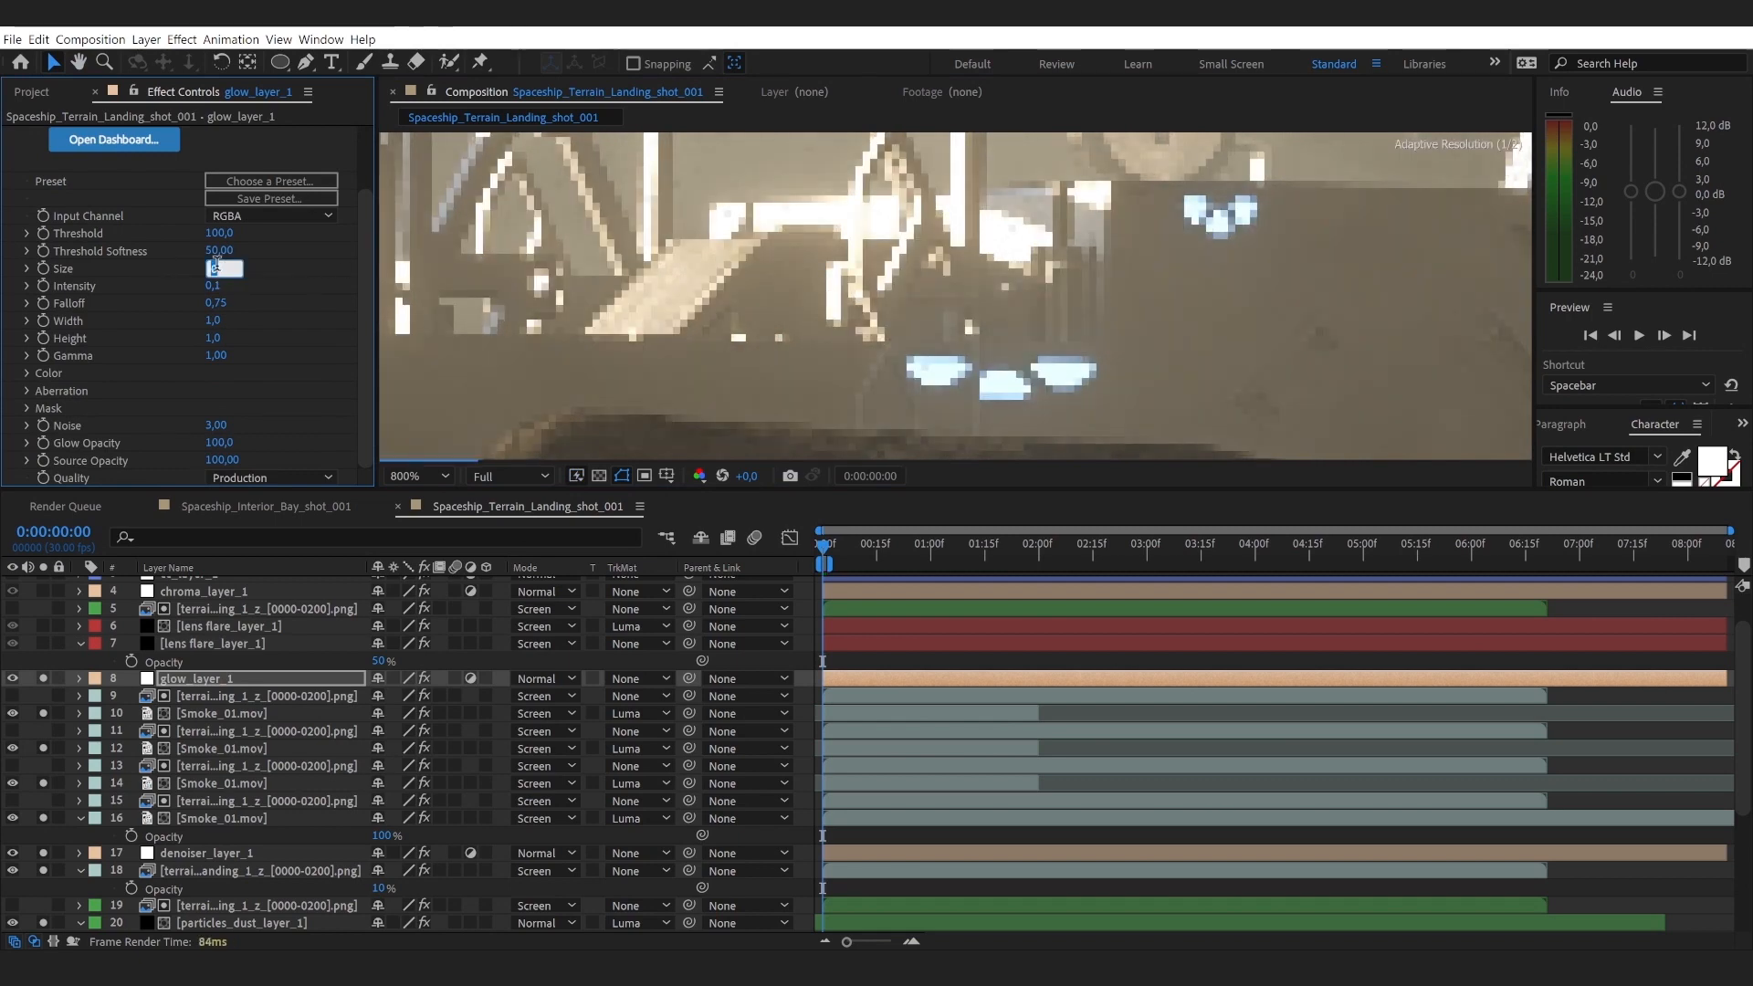
pyautogui.write('5')
pyautogui.click(286, 262)
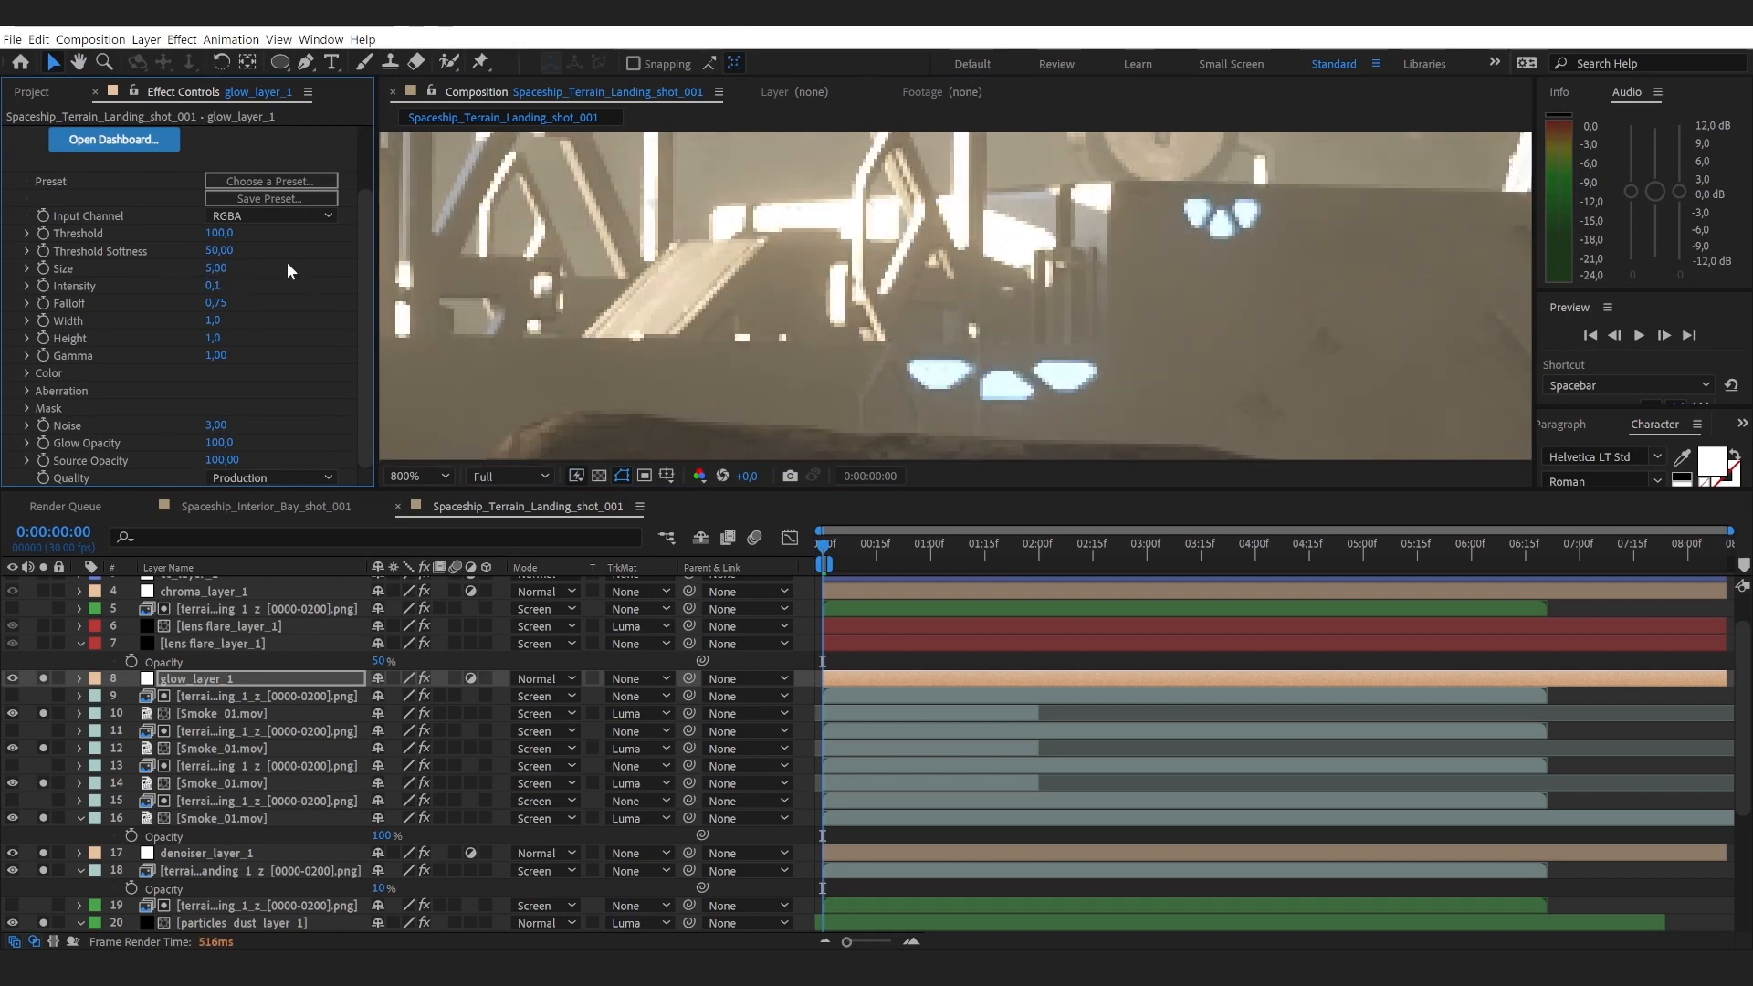
# Step: Try a uni.Glow Threshold of 60 with the Intensity at 0.1
pyautogui.click(217, 234)
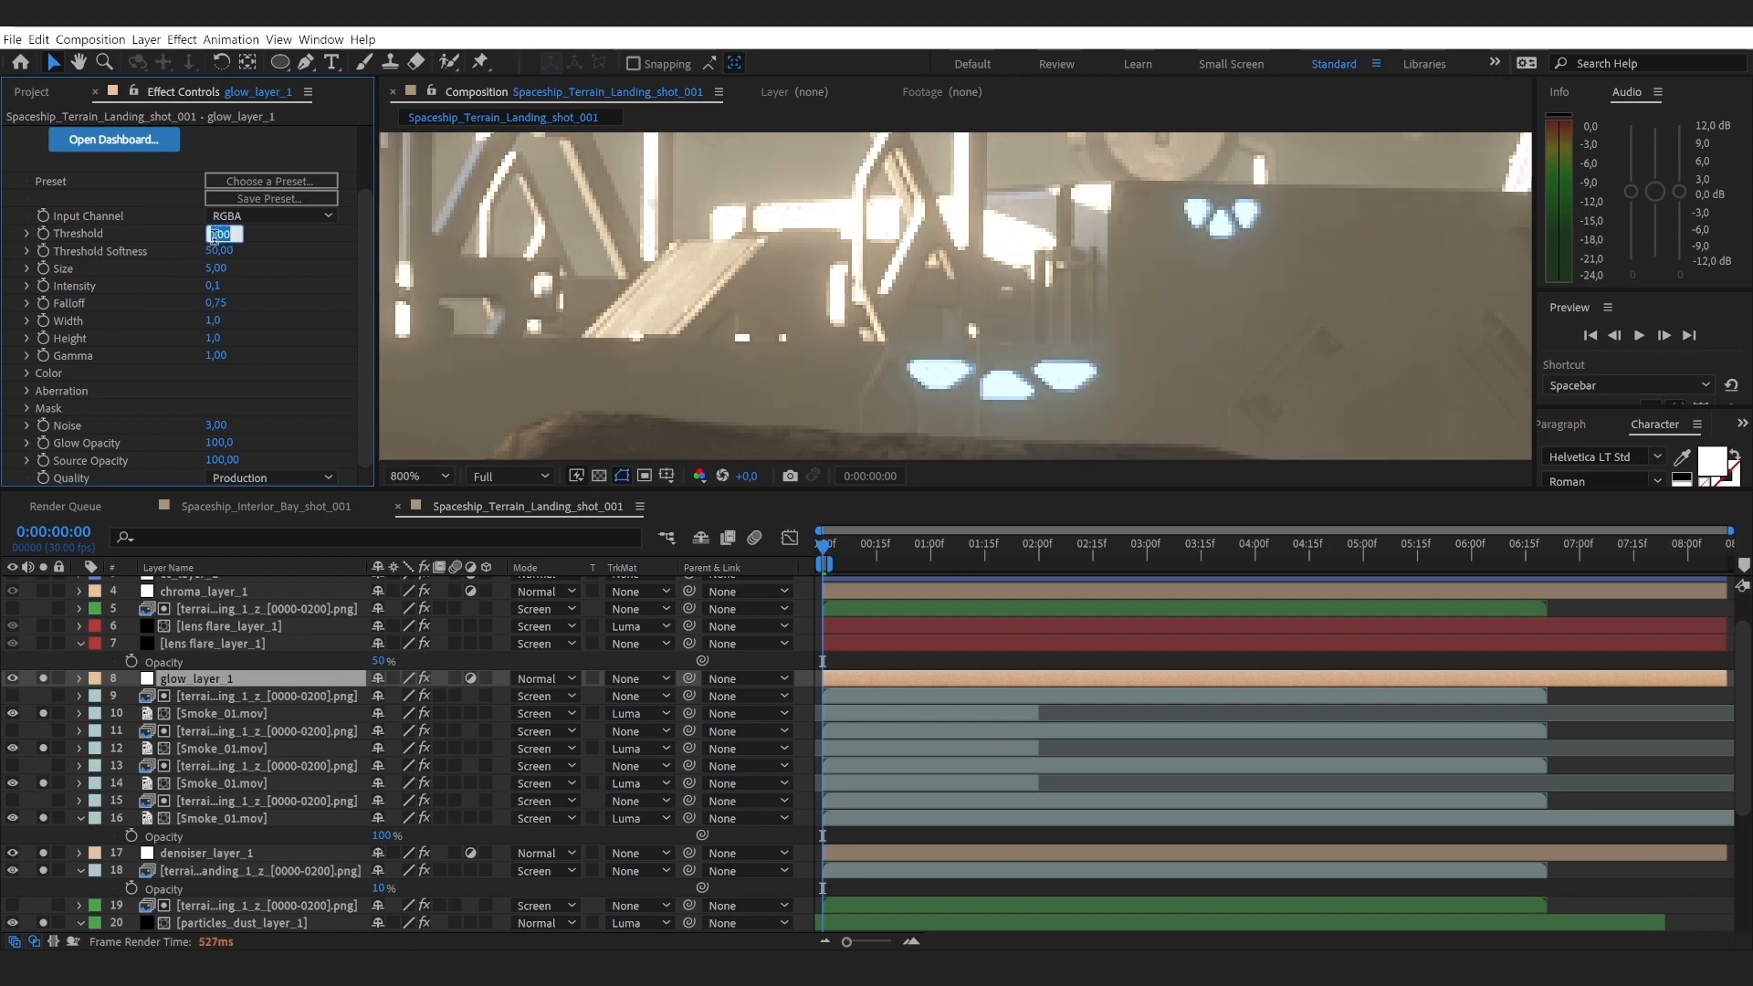
pyautogui.write('60')
pyautogui.press('Return')
pyautogui.click(216, 286)
pyautogui.write('1')
pyautogui.press('Return')
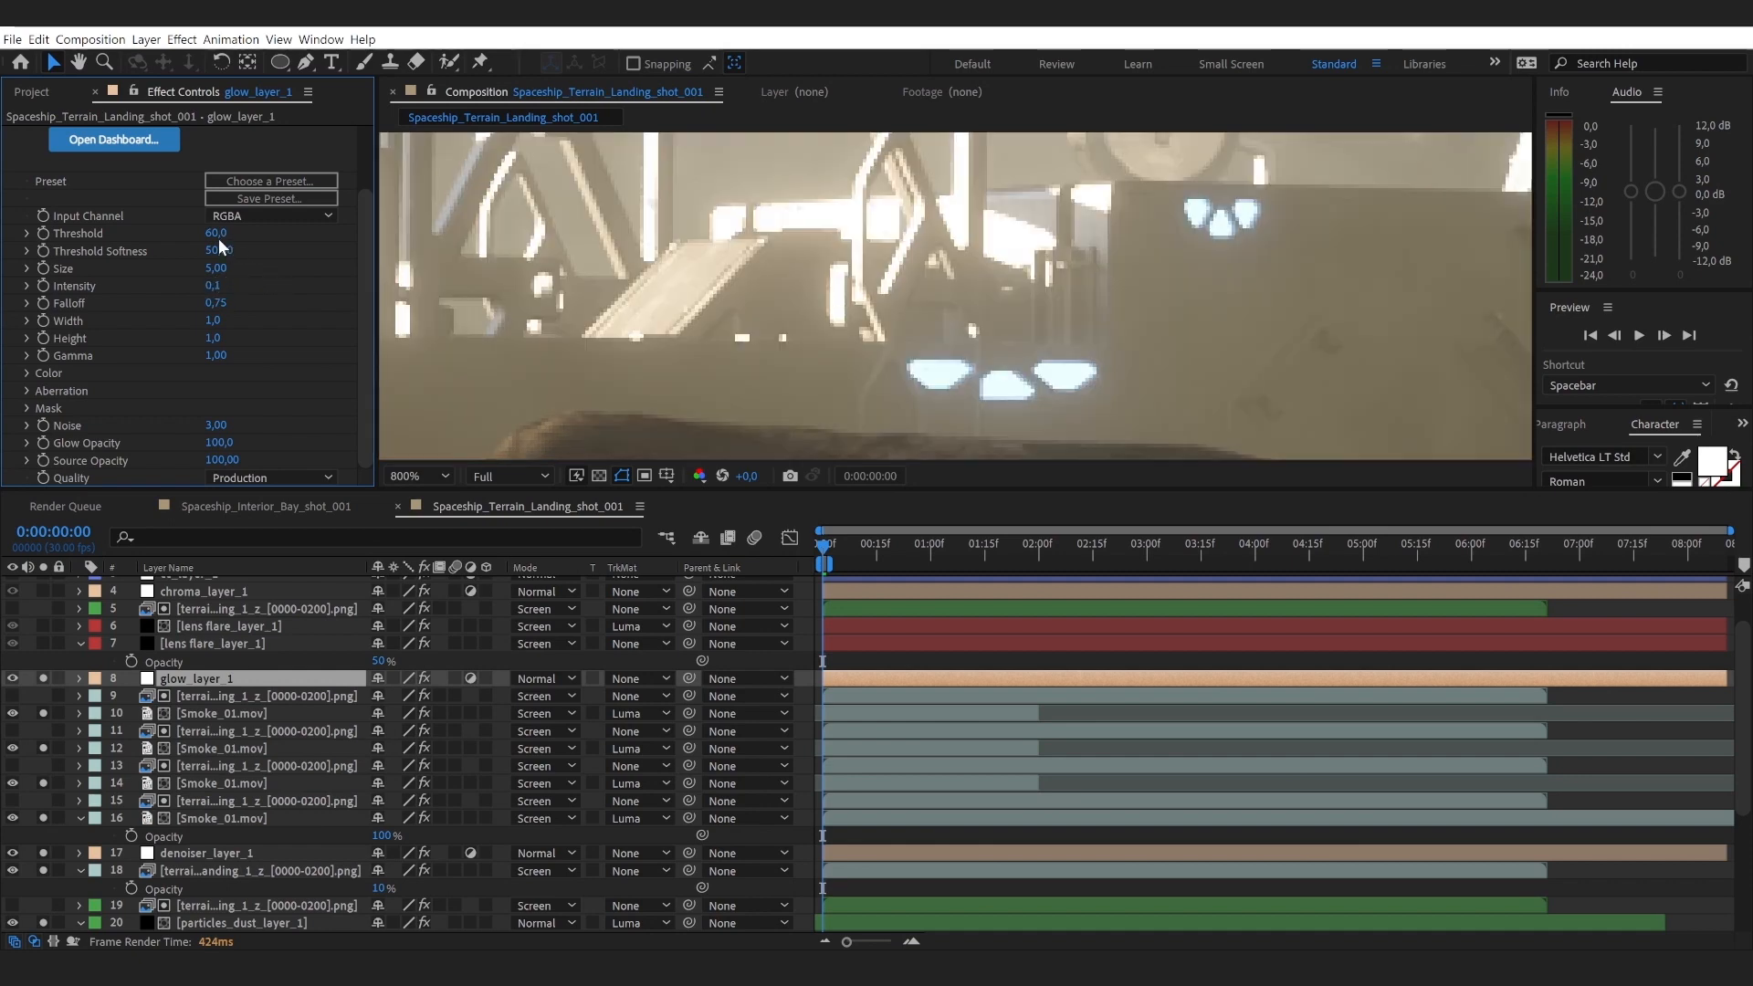
# Step: Try a uni.Glow Threshold of 75, and check the glow across the base at several magnifications
pyautogui.click(217, 234)
pyautogui.write('75')
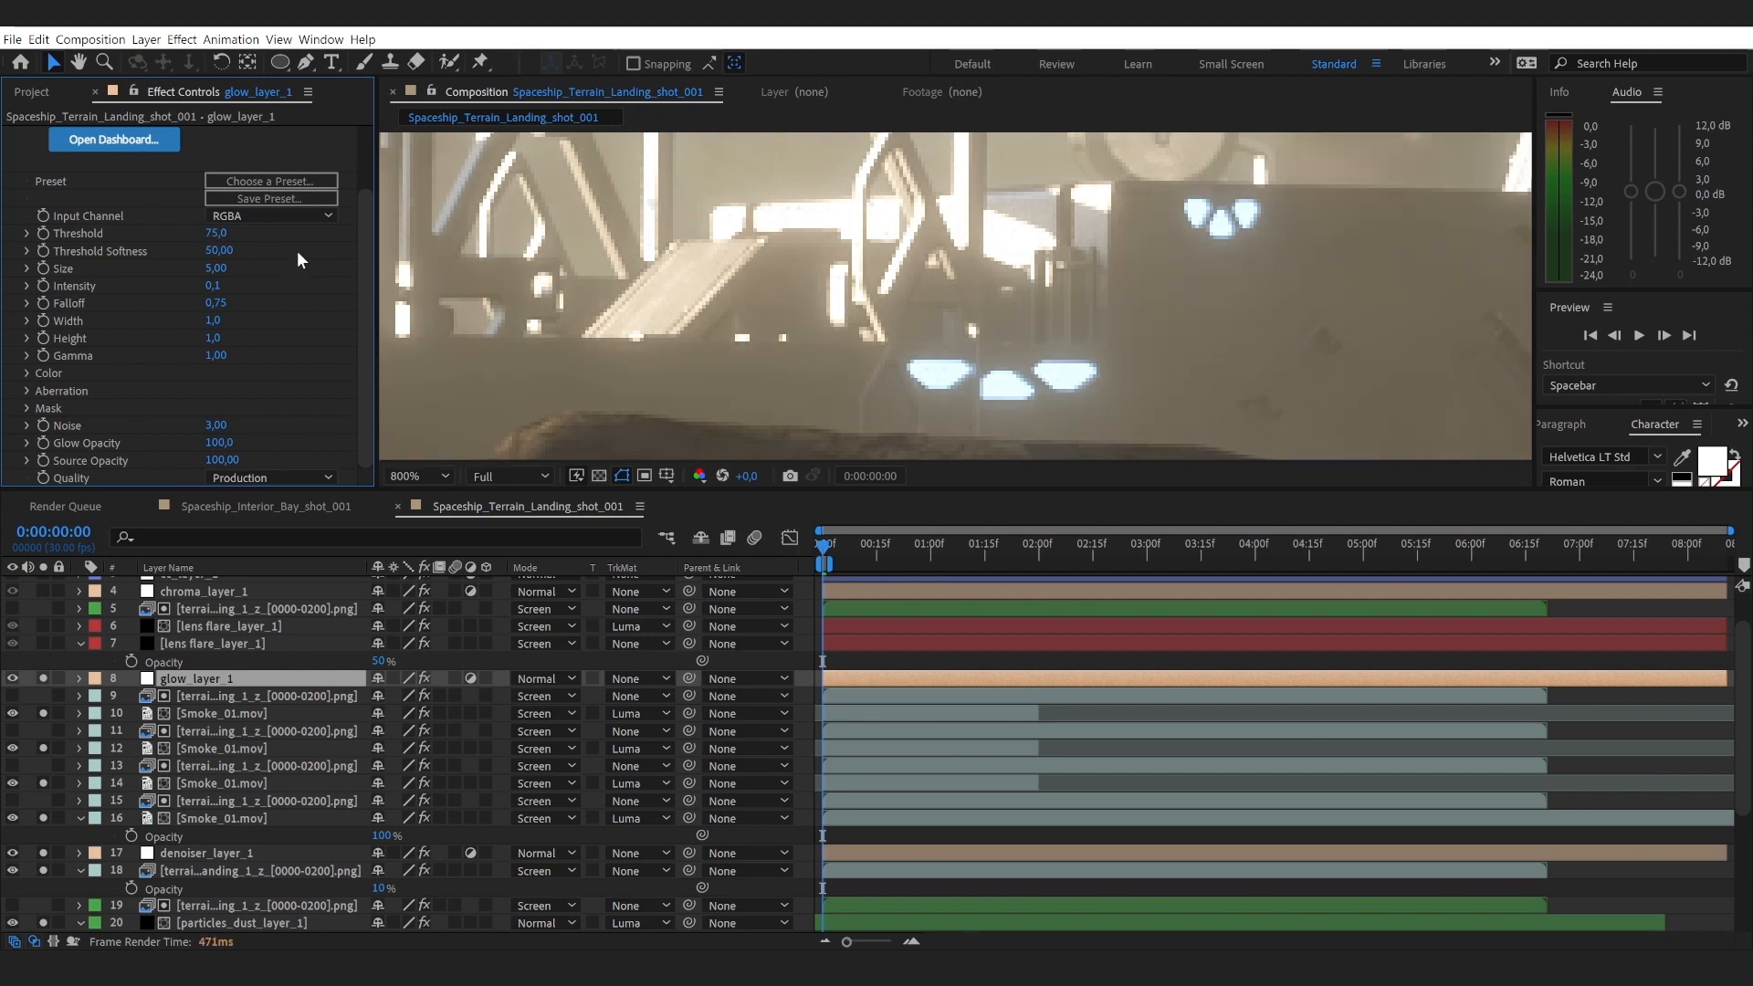
pyautogui.scroll(-3, 933, 290)
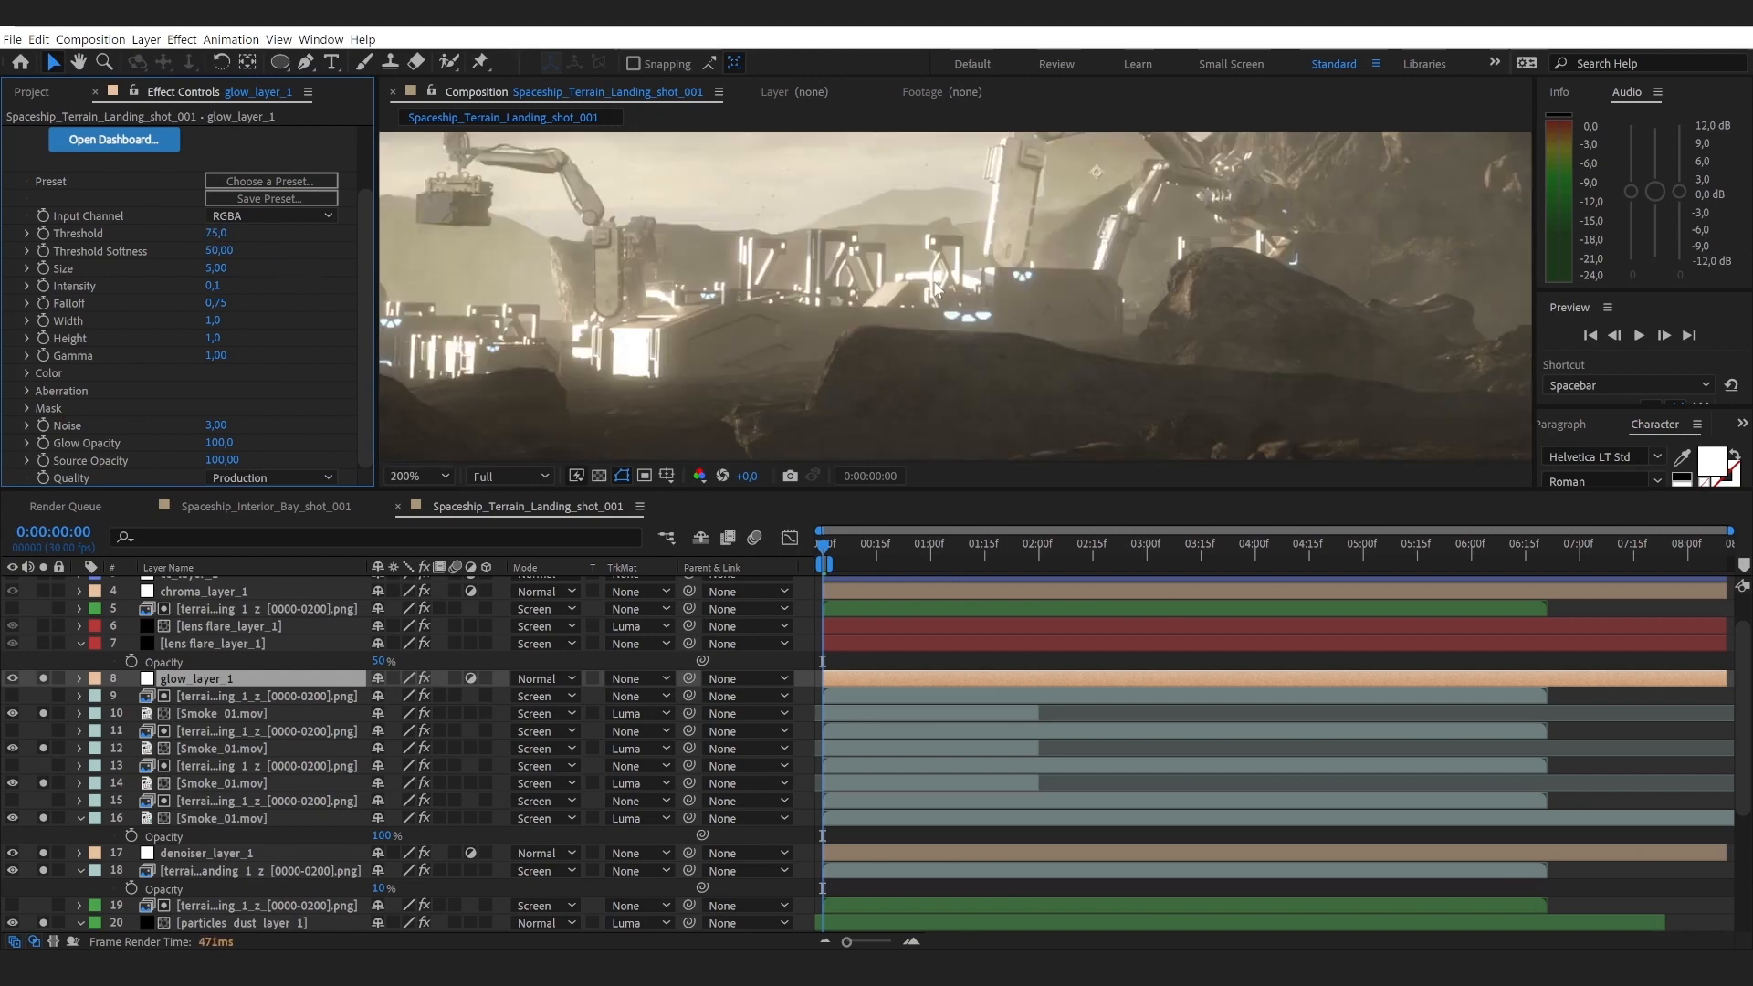
pyautogui.scroll(-2, 935, 289)
pyautogui.scroll(2, 830, 301)
pyautogui.scroll(2, 782, 311)
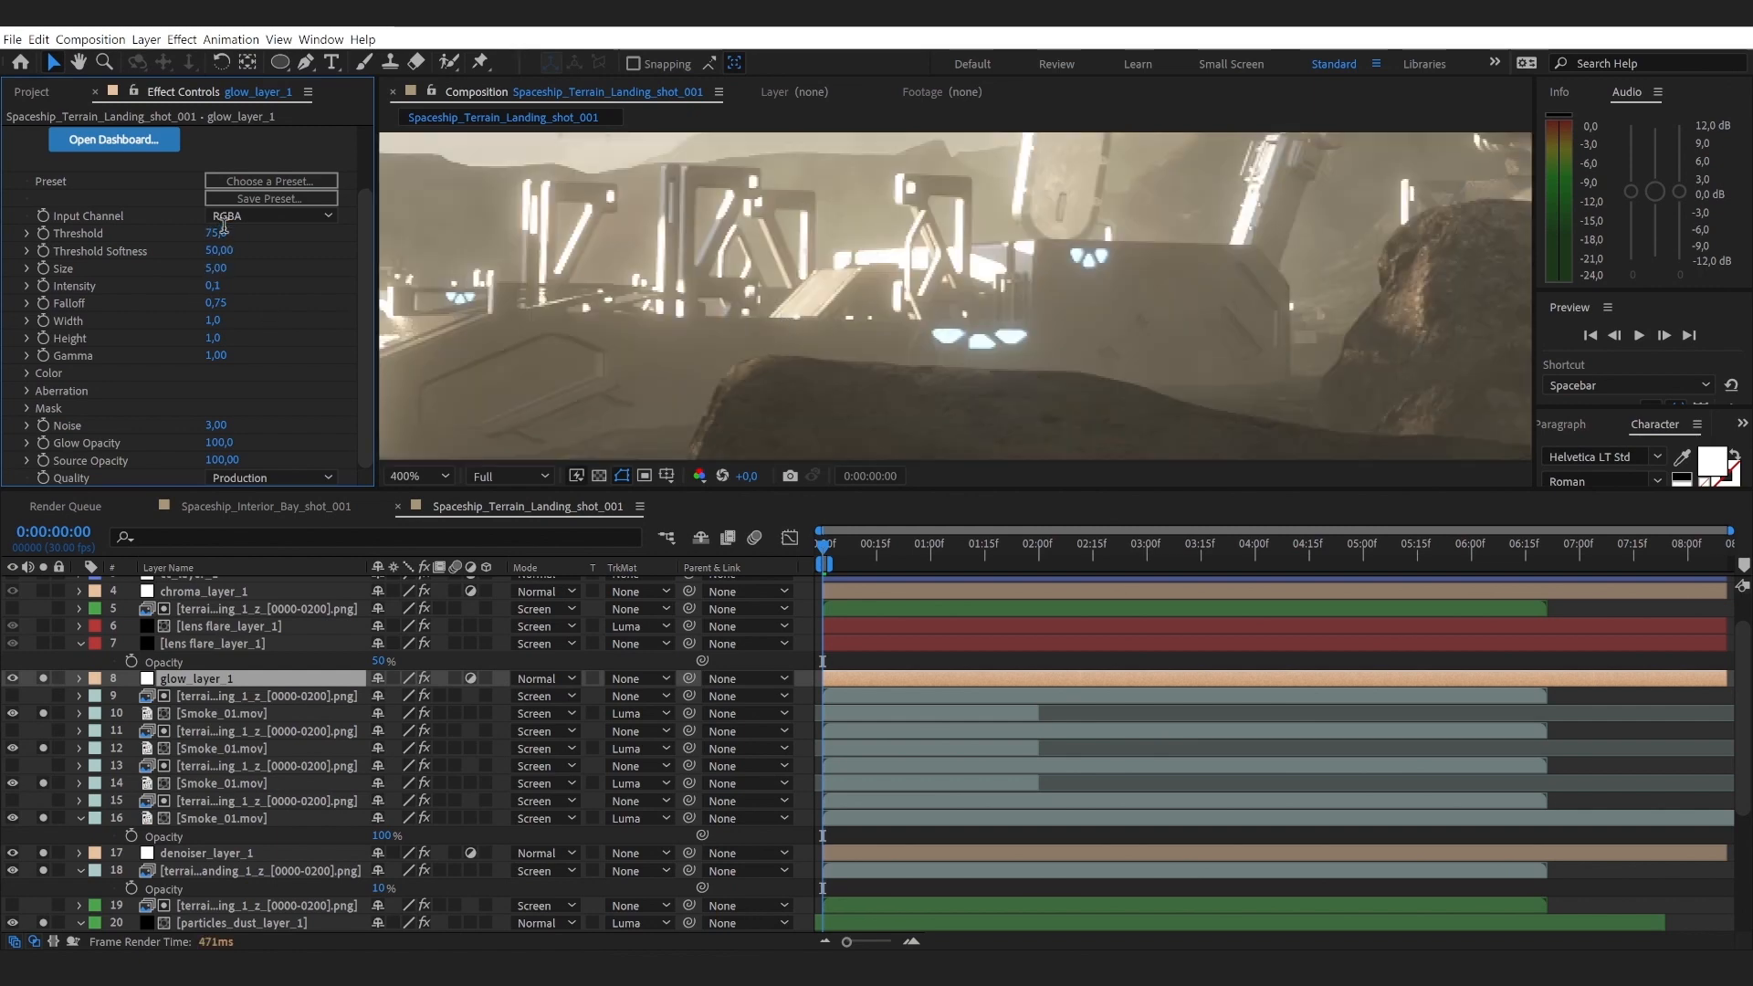
# Step: Set the uni.Glow Threshold to 85, and check the glow in an enlarged viewer and at 100% magnification
pyautogui.click(219, 234)
pyautogui.write('85')
pyautogui.press('Return')
pyautogui.press('`')
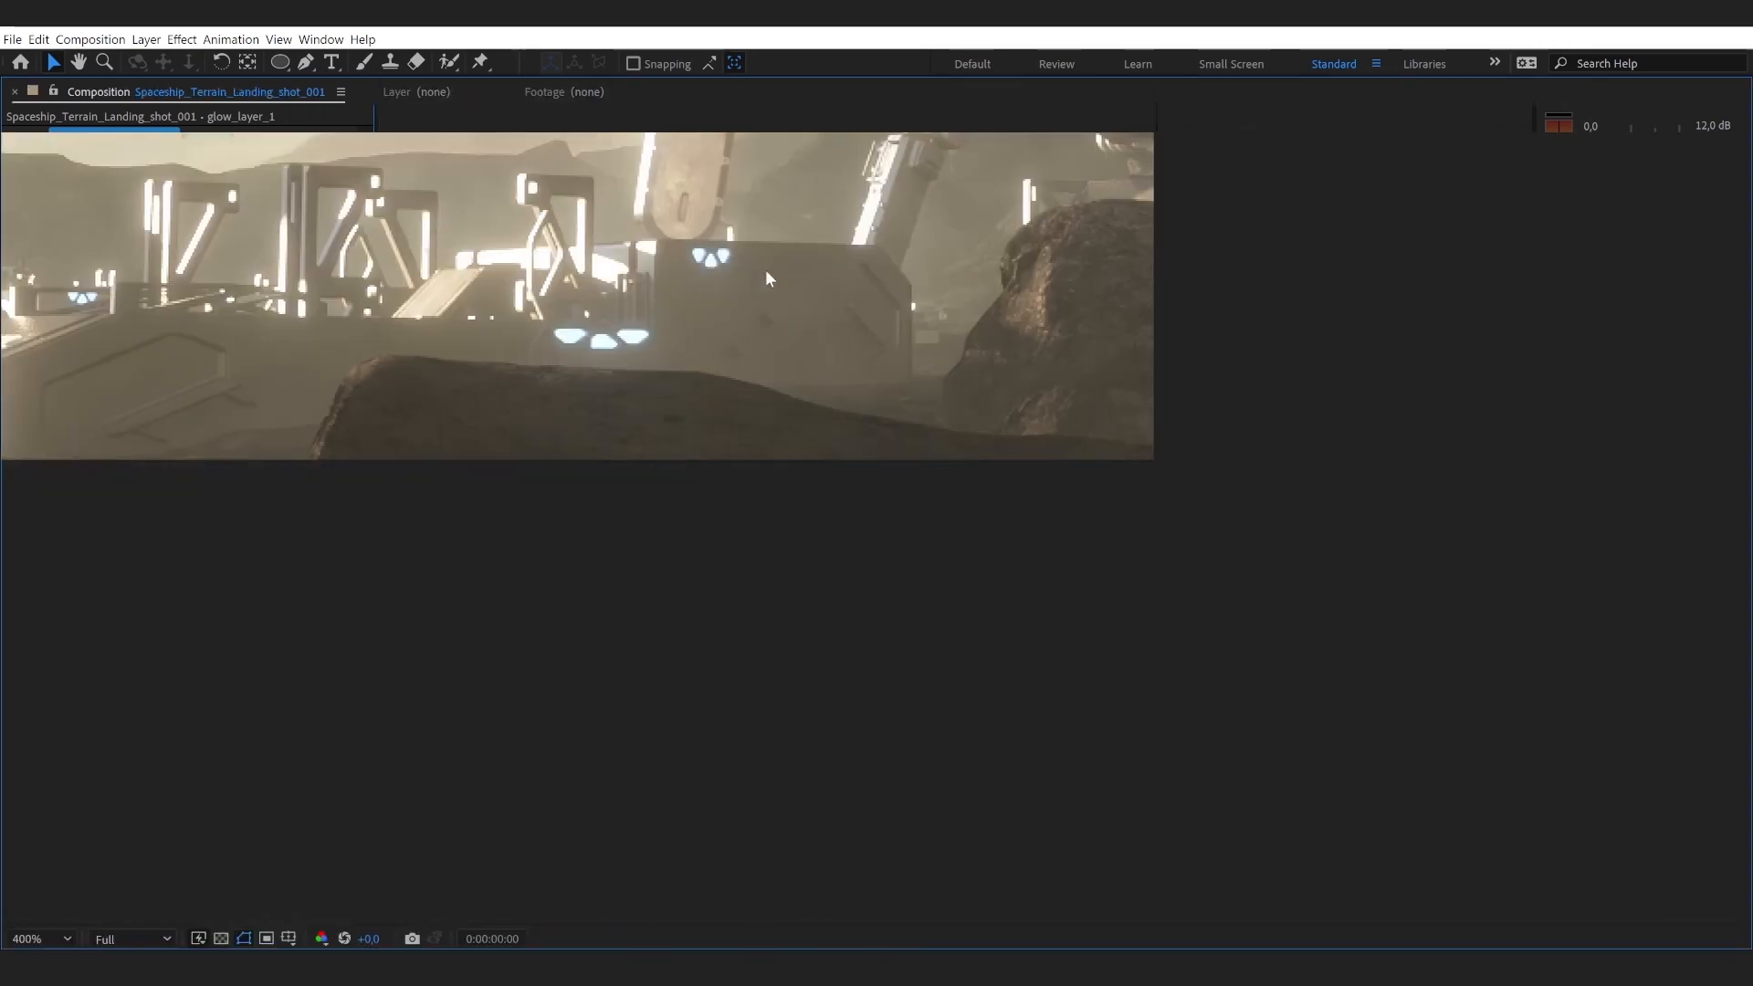
pyautogui.scroll(-2, 895, 406)
pyautogui.press('`')
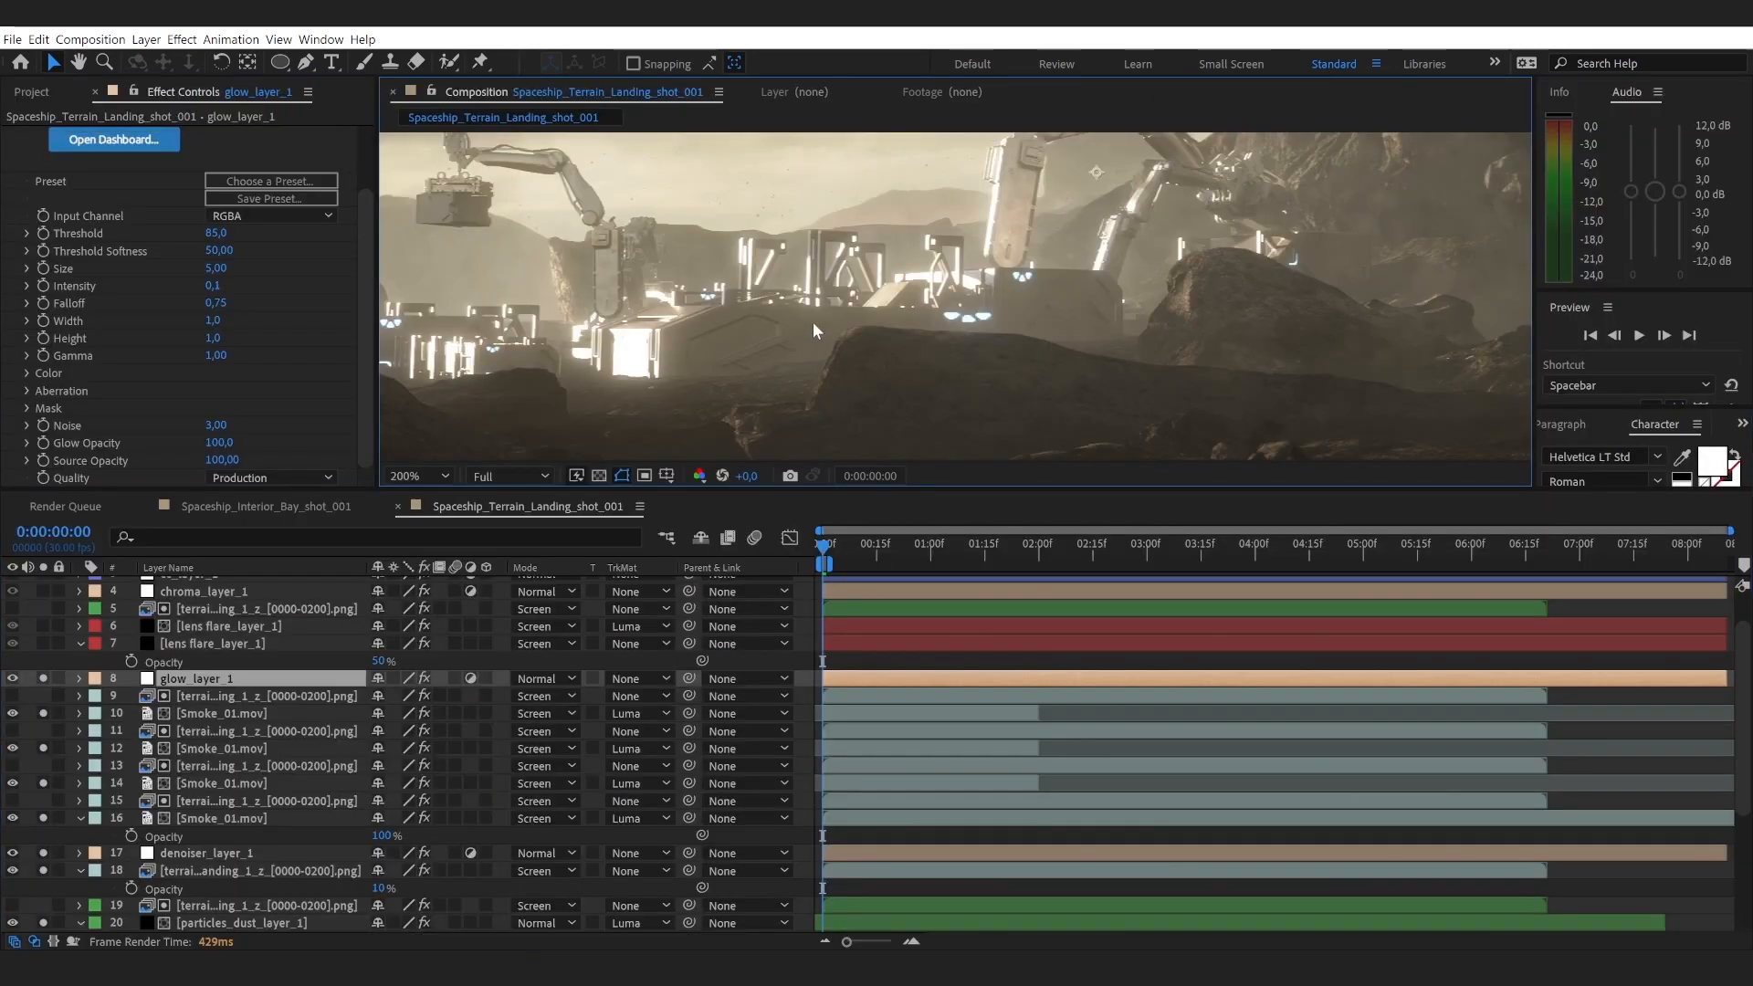
pyautogui.scroll(-1, 813, 321)
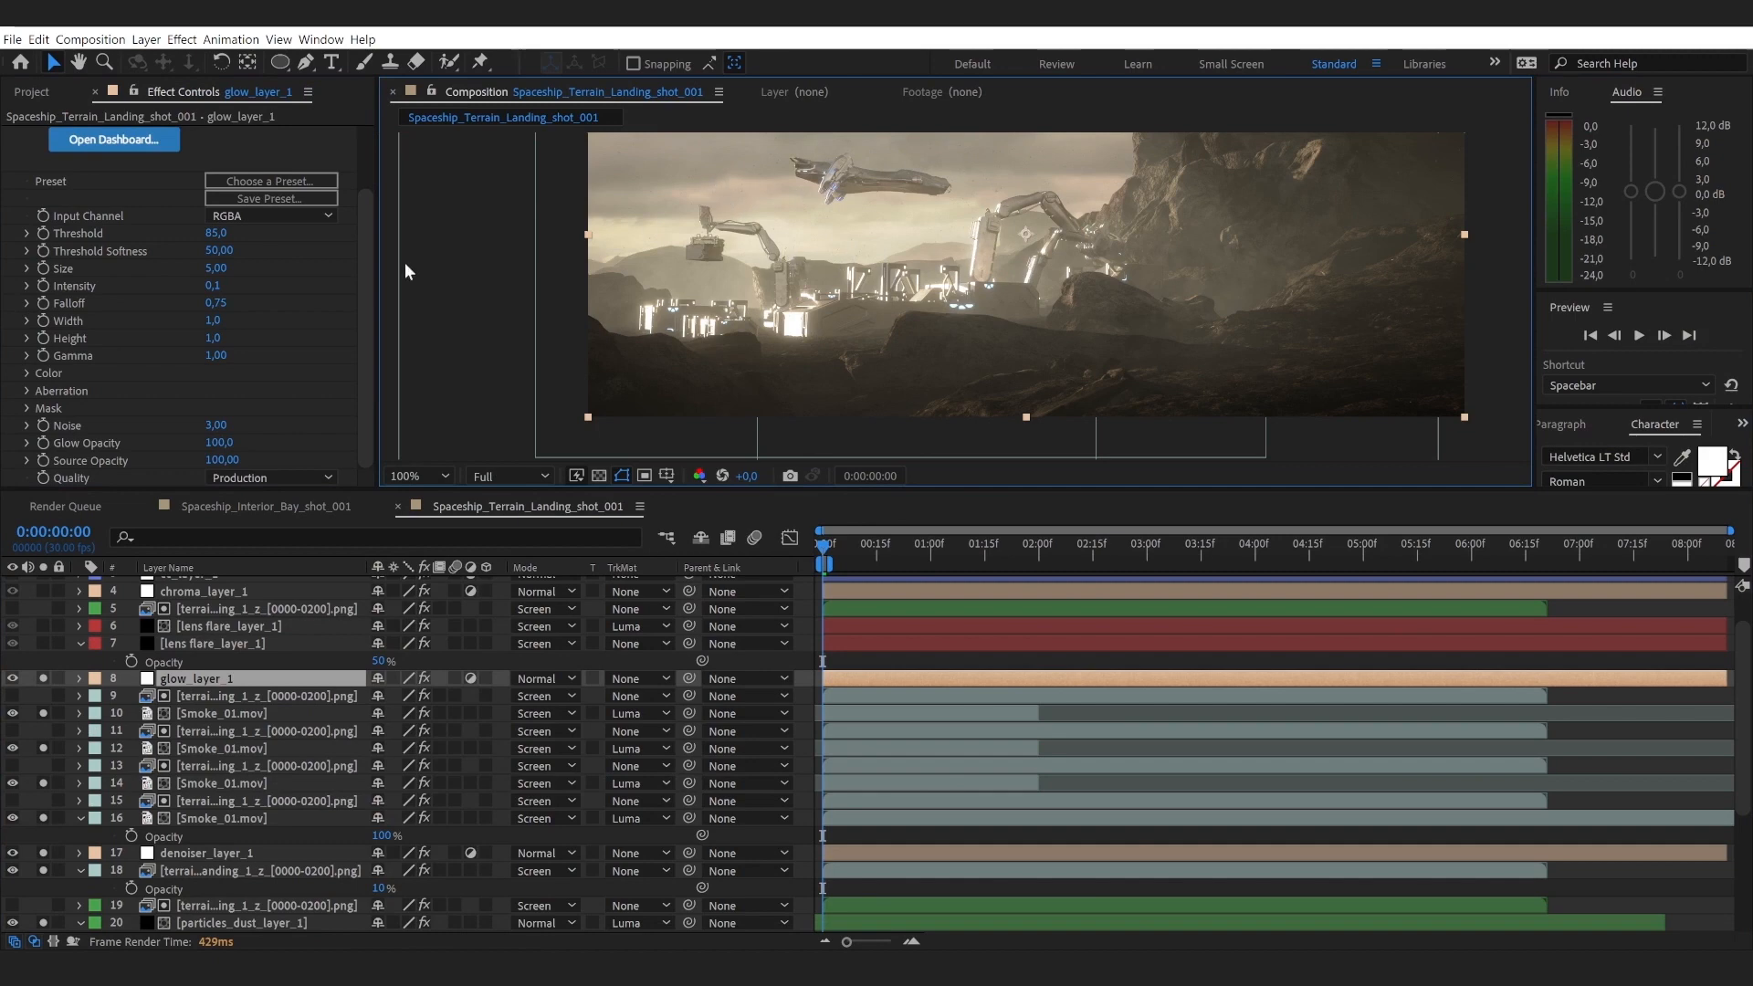
# Step: Raise the uni.Glow Threshold on glow_layer_1 to 100
pyautogui.click(220, 234)
pyautogui.write('1')
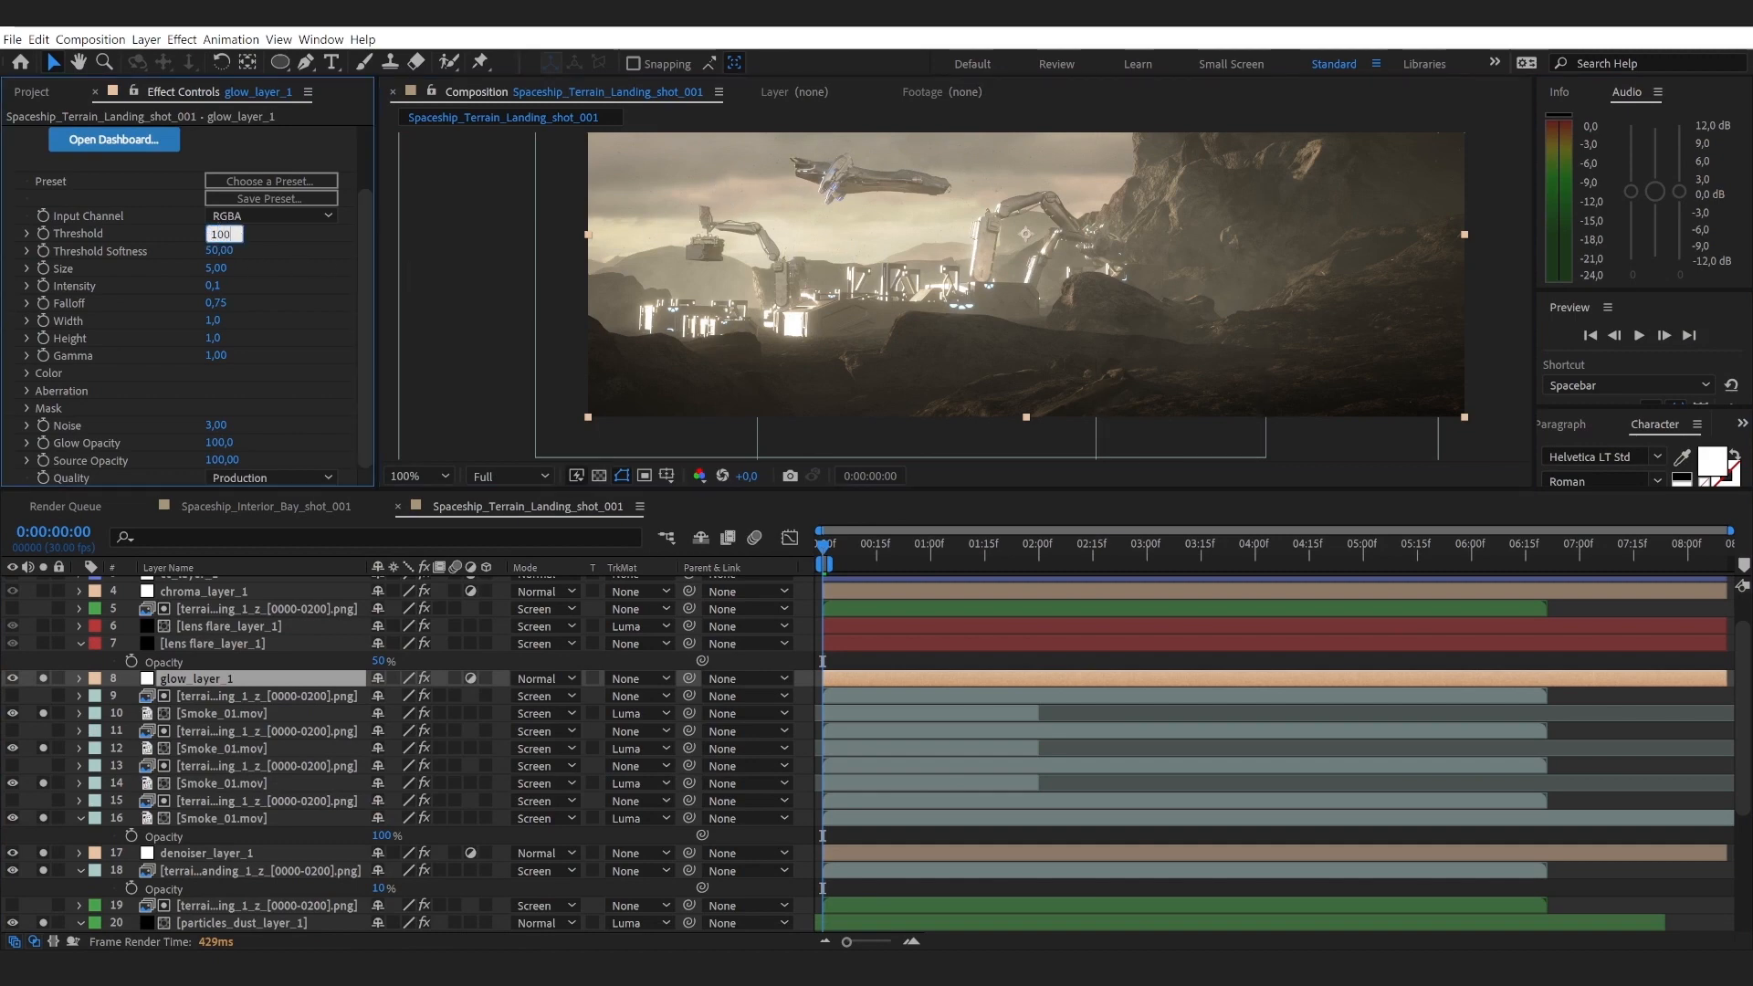
pyautogui.write('00')
pyautogui.press('Return')
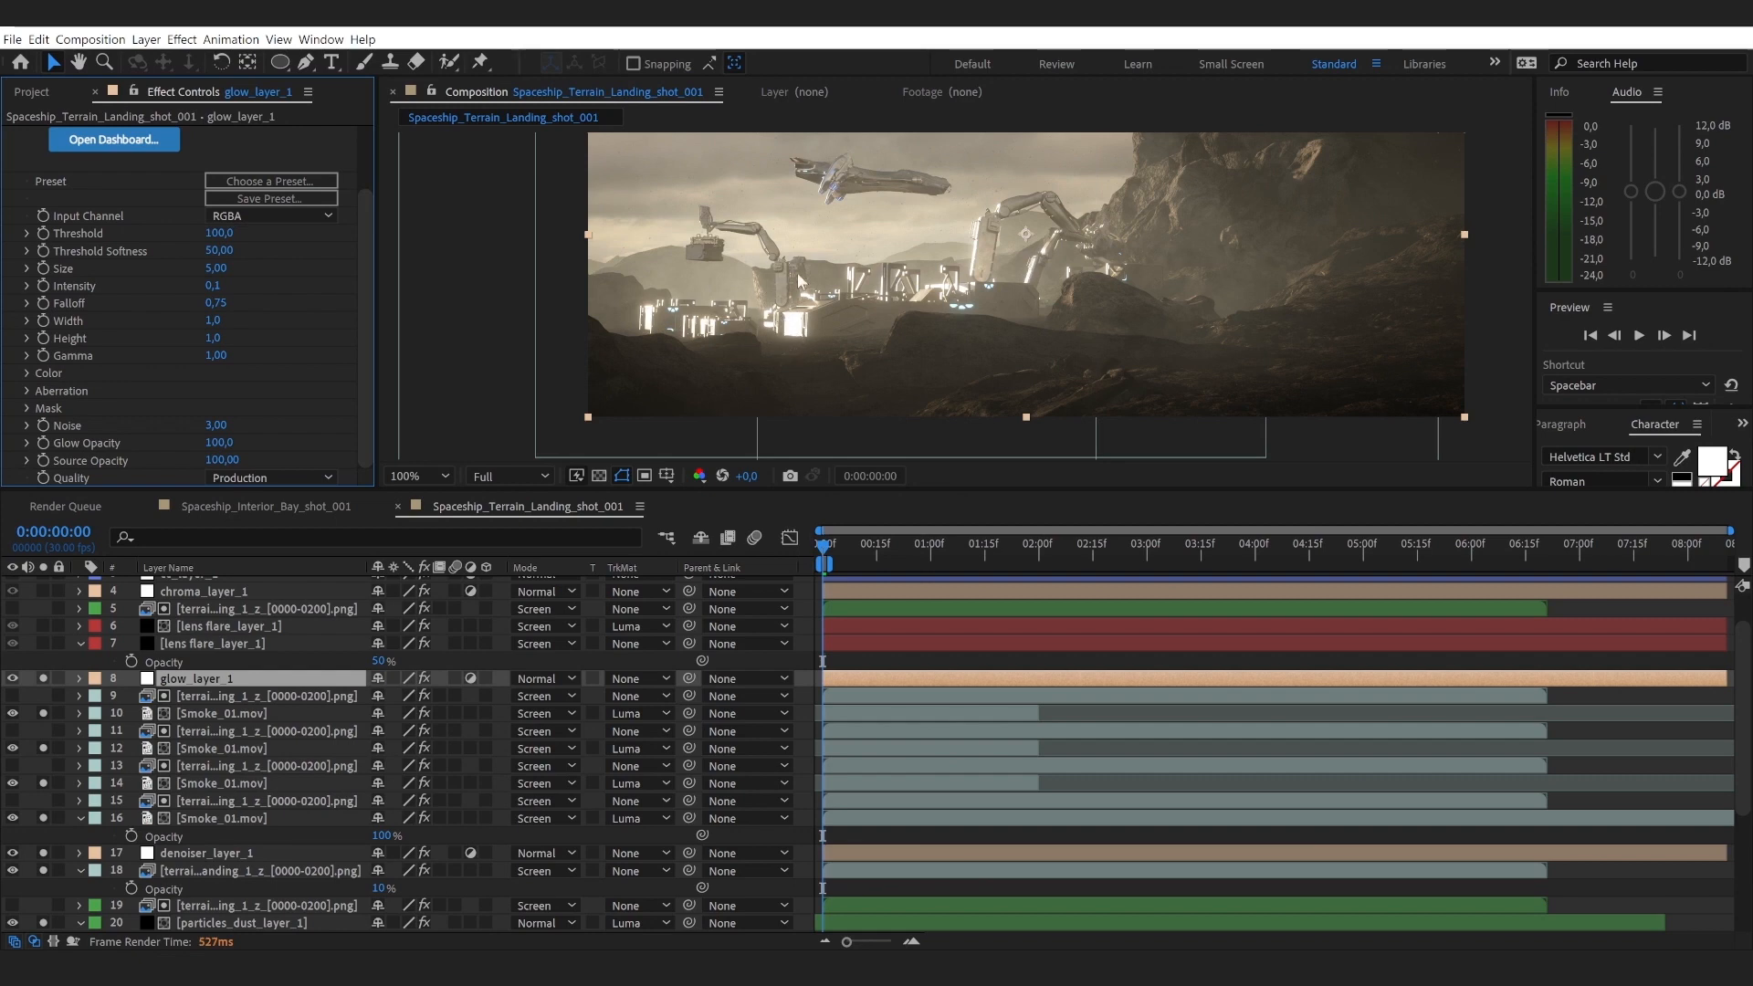
# Step: Solo both lens flare layers above the glow layer alongside the other soloed layers, and inspect the flare across the landing shot
pyautogui.scroll(1, 225, 674)
pyautogui.click(211, 690)
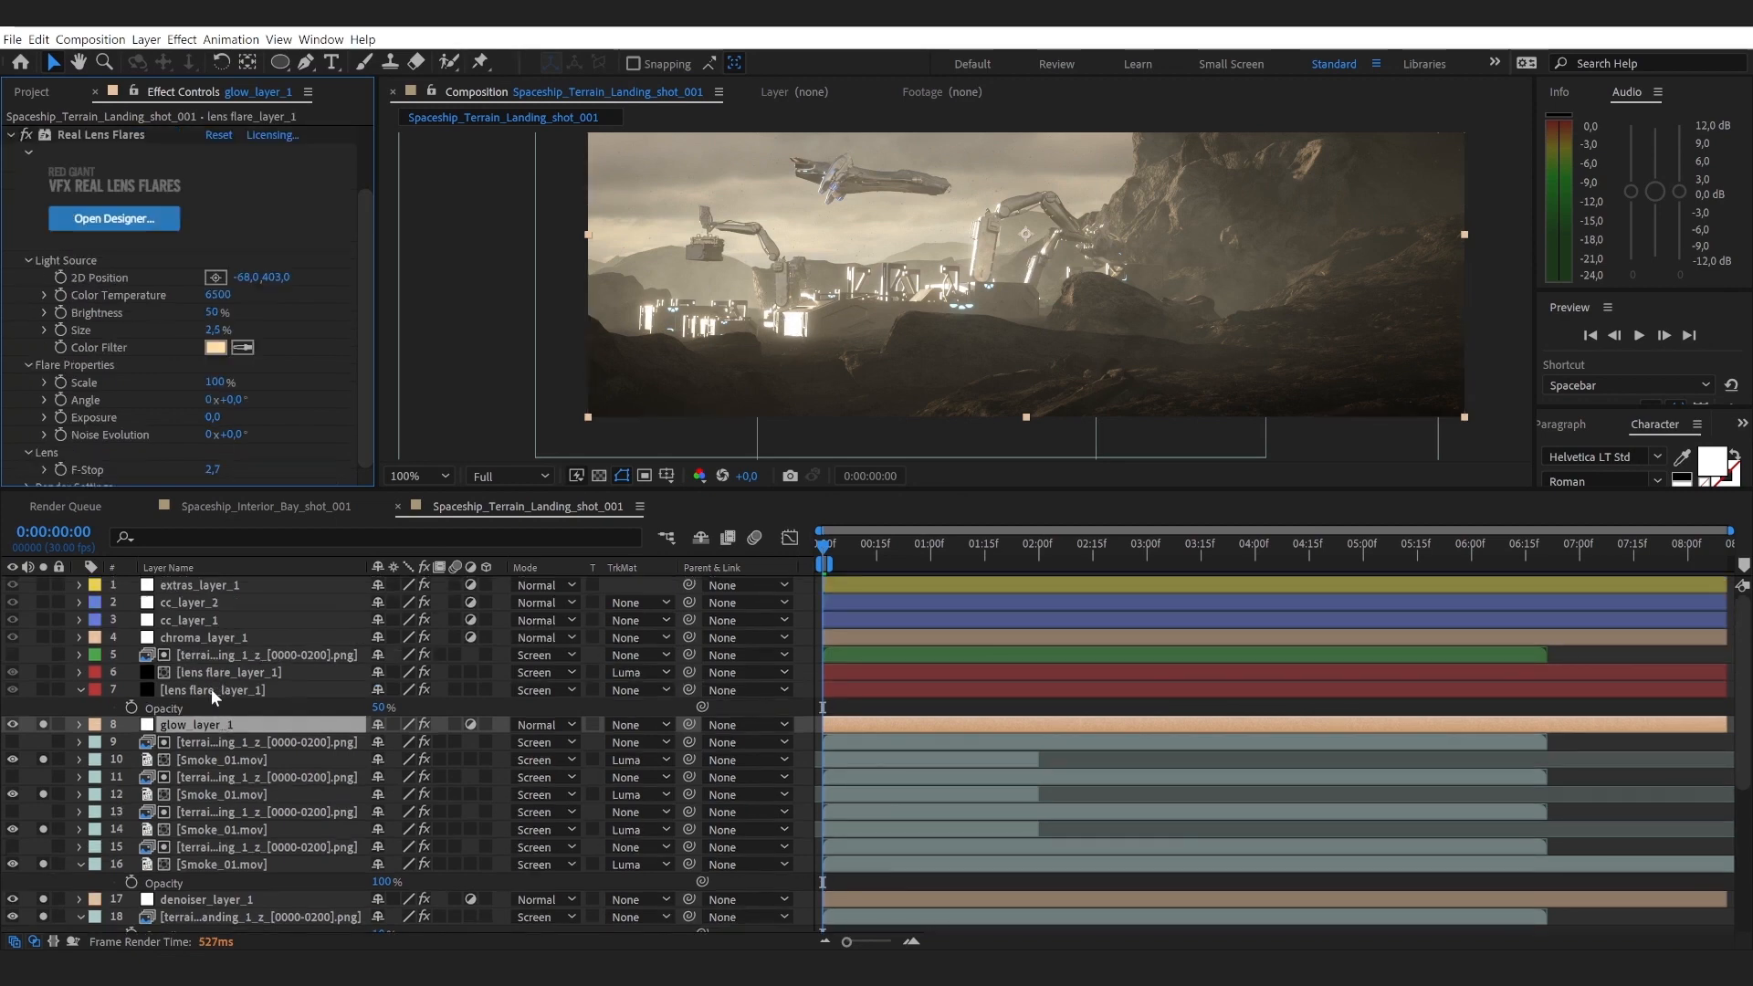
pyautogui.moveTo(46, 688); pyautogui.dragTo(50, 677)
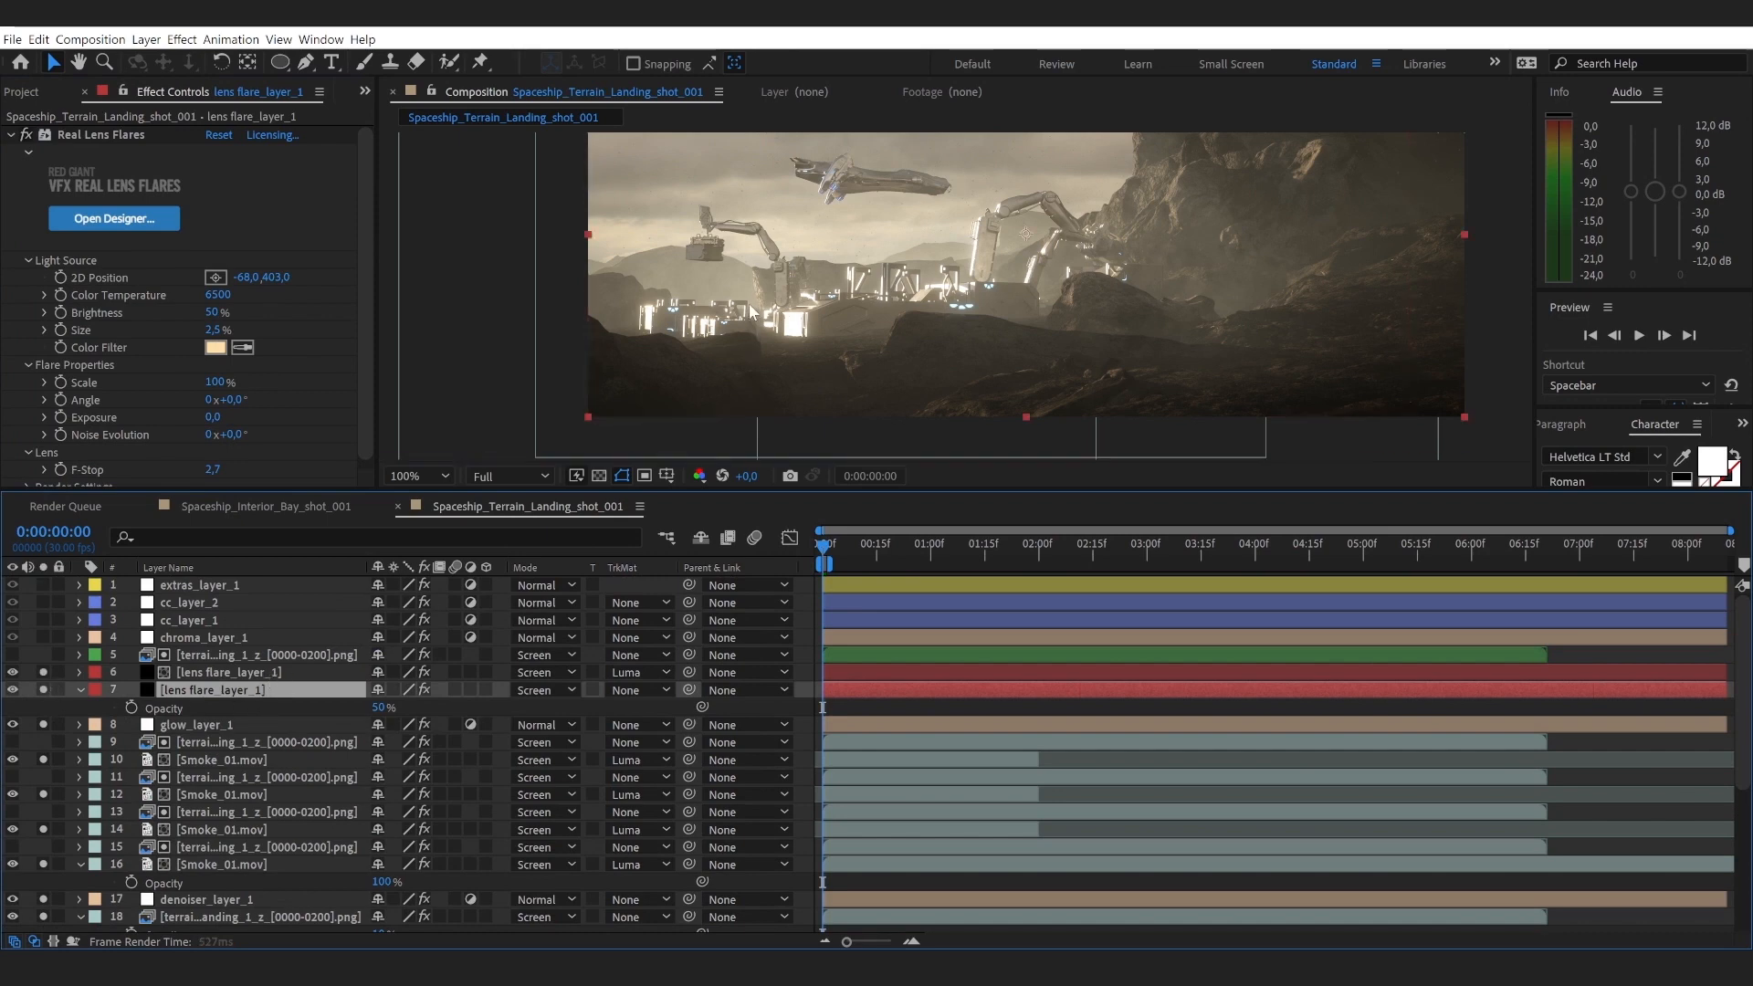
pyautogui.press('h')
pyautogui.moveTo(765, 279); pyautogui.dragTo(751, 382)
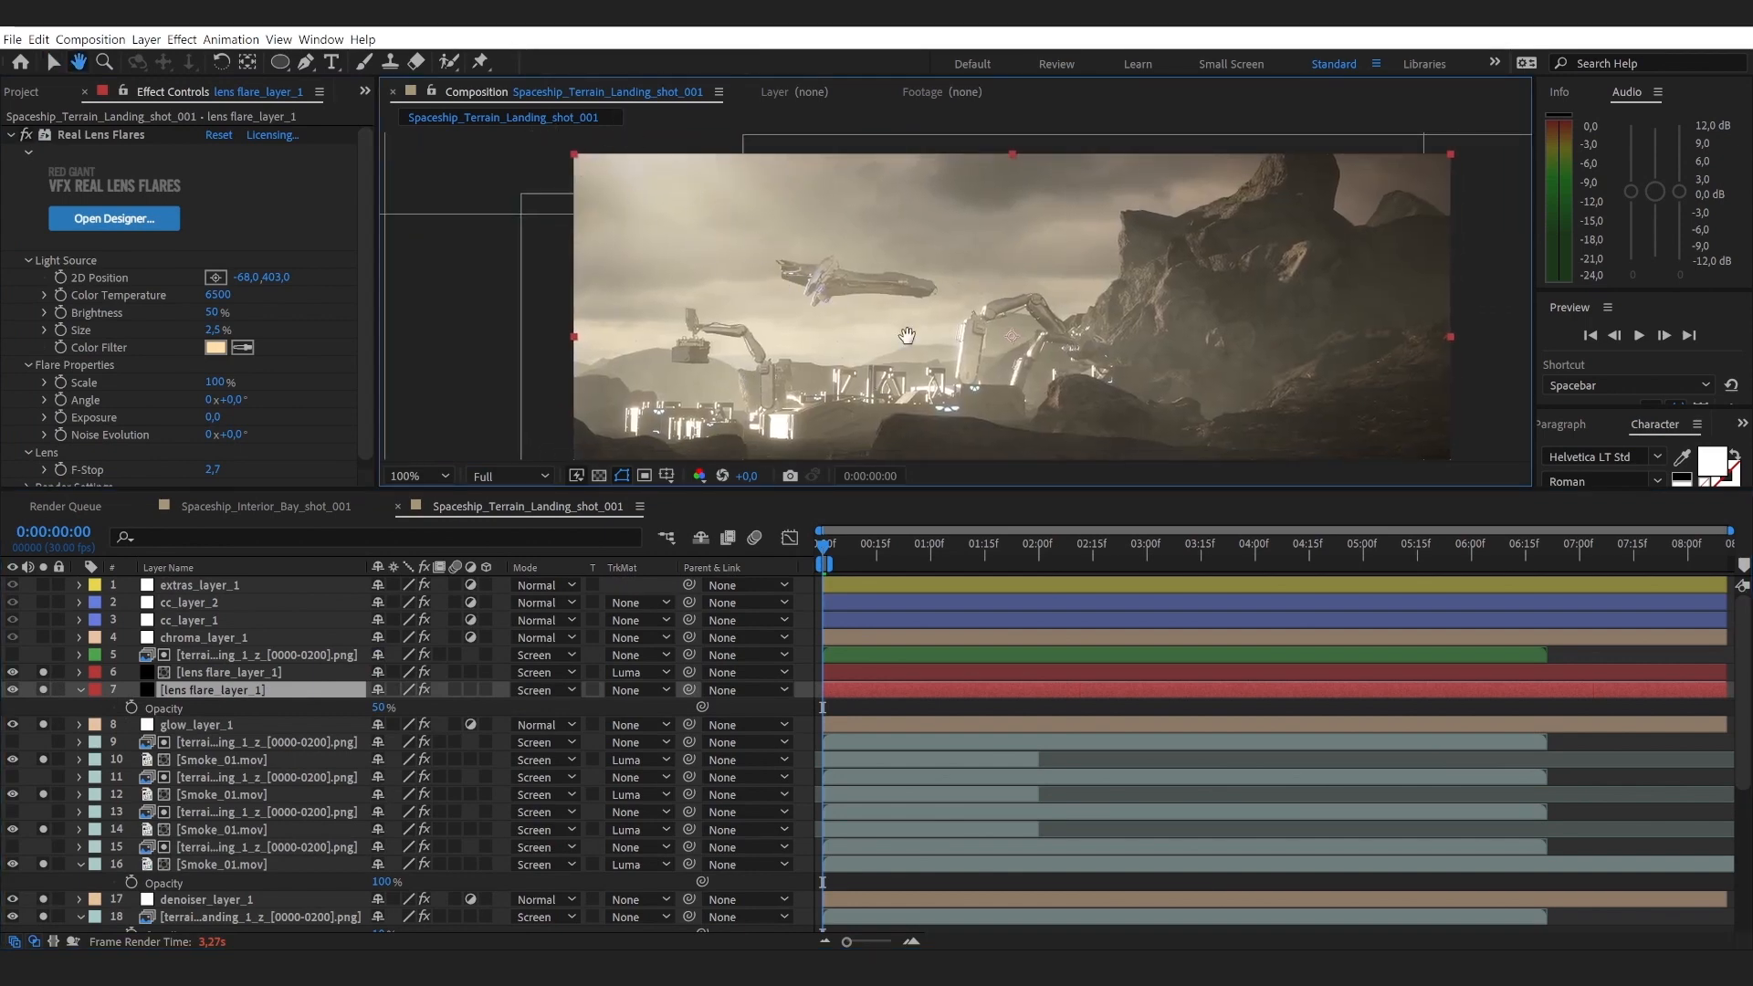
pyautogui.press('v')
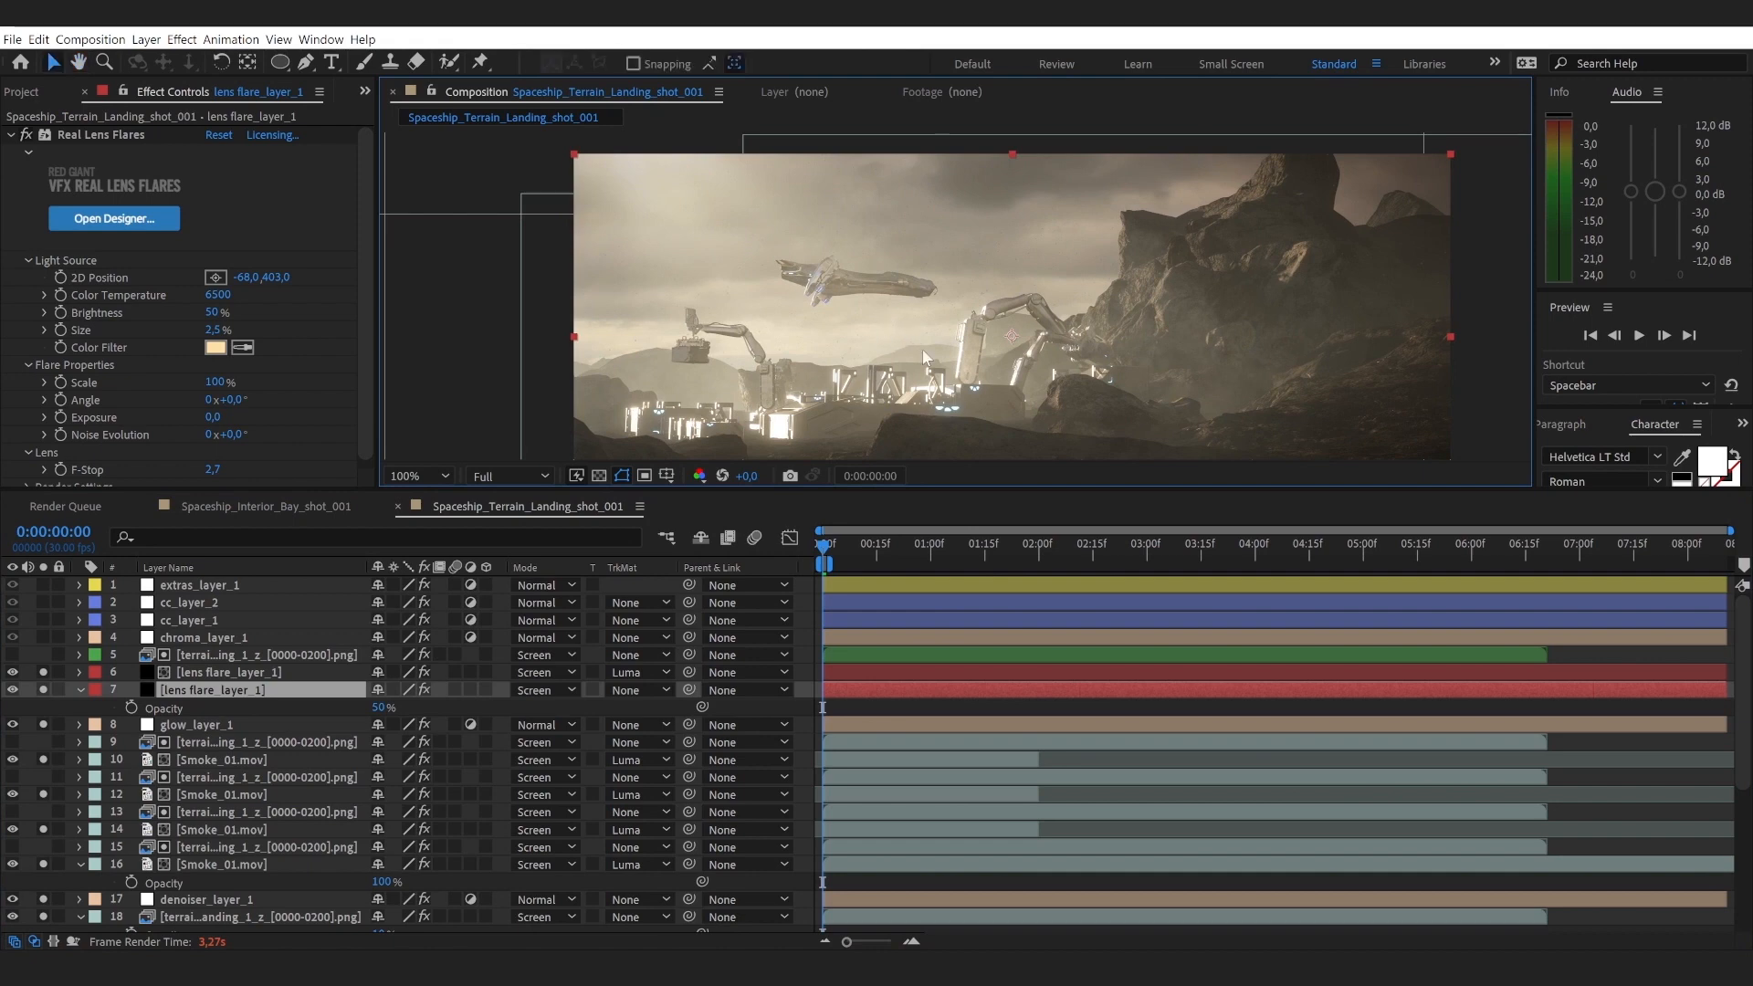
pyautogui.press('h')
pyautogui.moveTo(961, 319); pyautogui.dragTo(851, 271)
pyautogui.press('v')
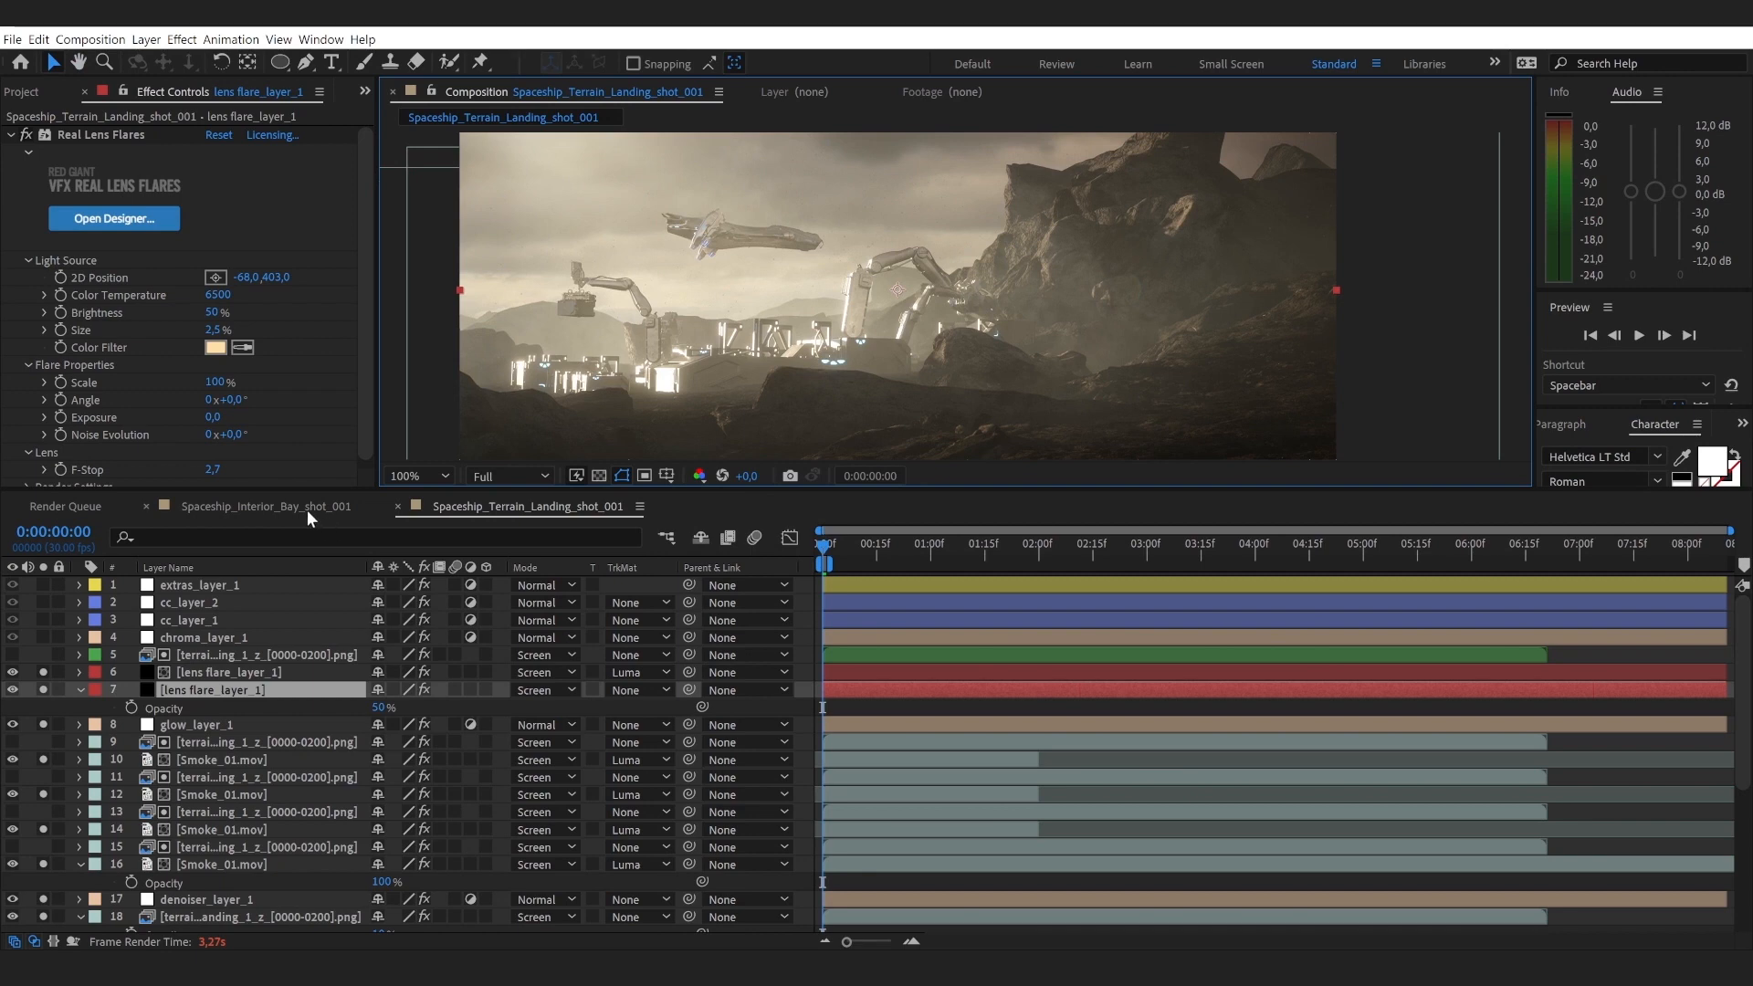
# Step: Switch to the Spaceship_Interior_Bay_shot_001 composition and solo lens flare layers 1, 2 and 3, checking the full frame at 50% magnification
pyautogui.click(305, 508)
pyautogui.scroll(3, 309, 725)
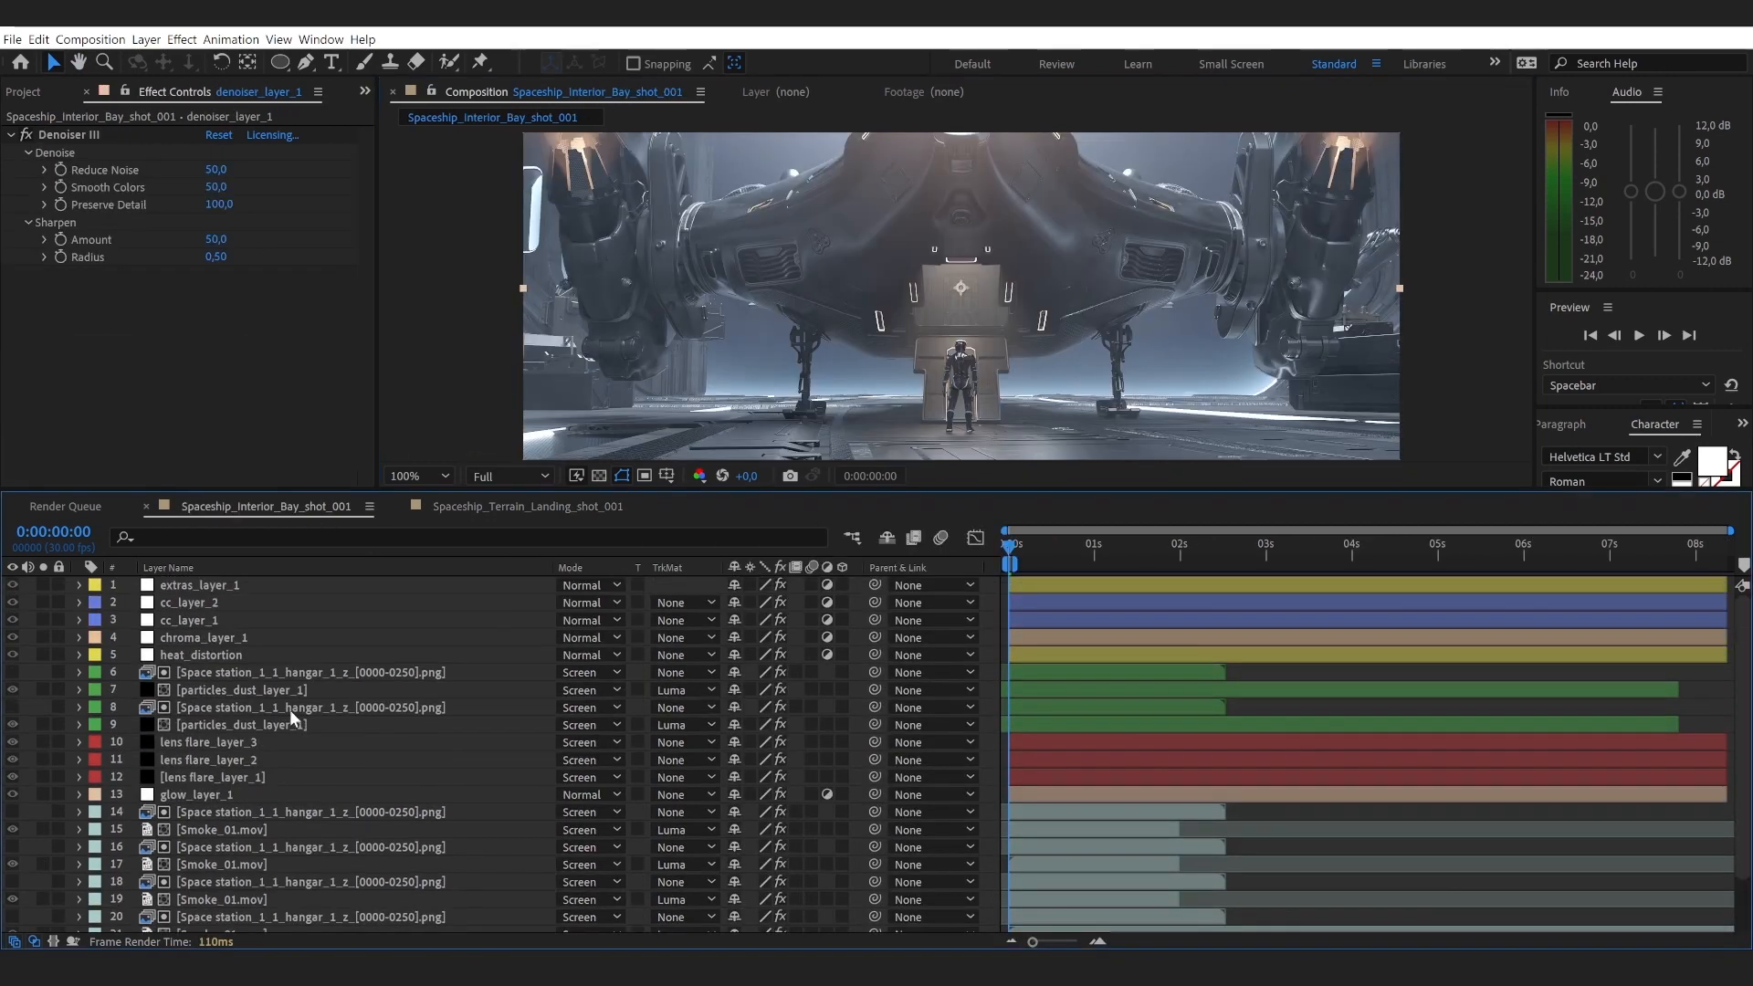
pyautogui.click(214, 729)
pyautogui.click(44, 739)
pyautogui.click(46, 758)
pyautogui.click(45, 772)
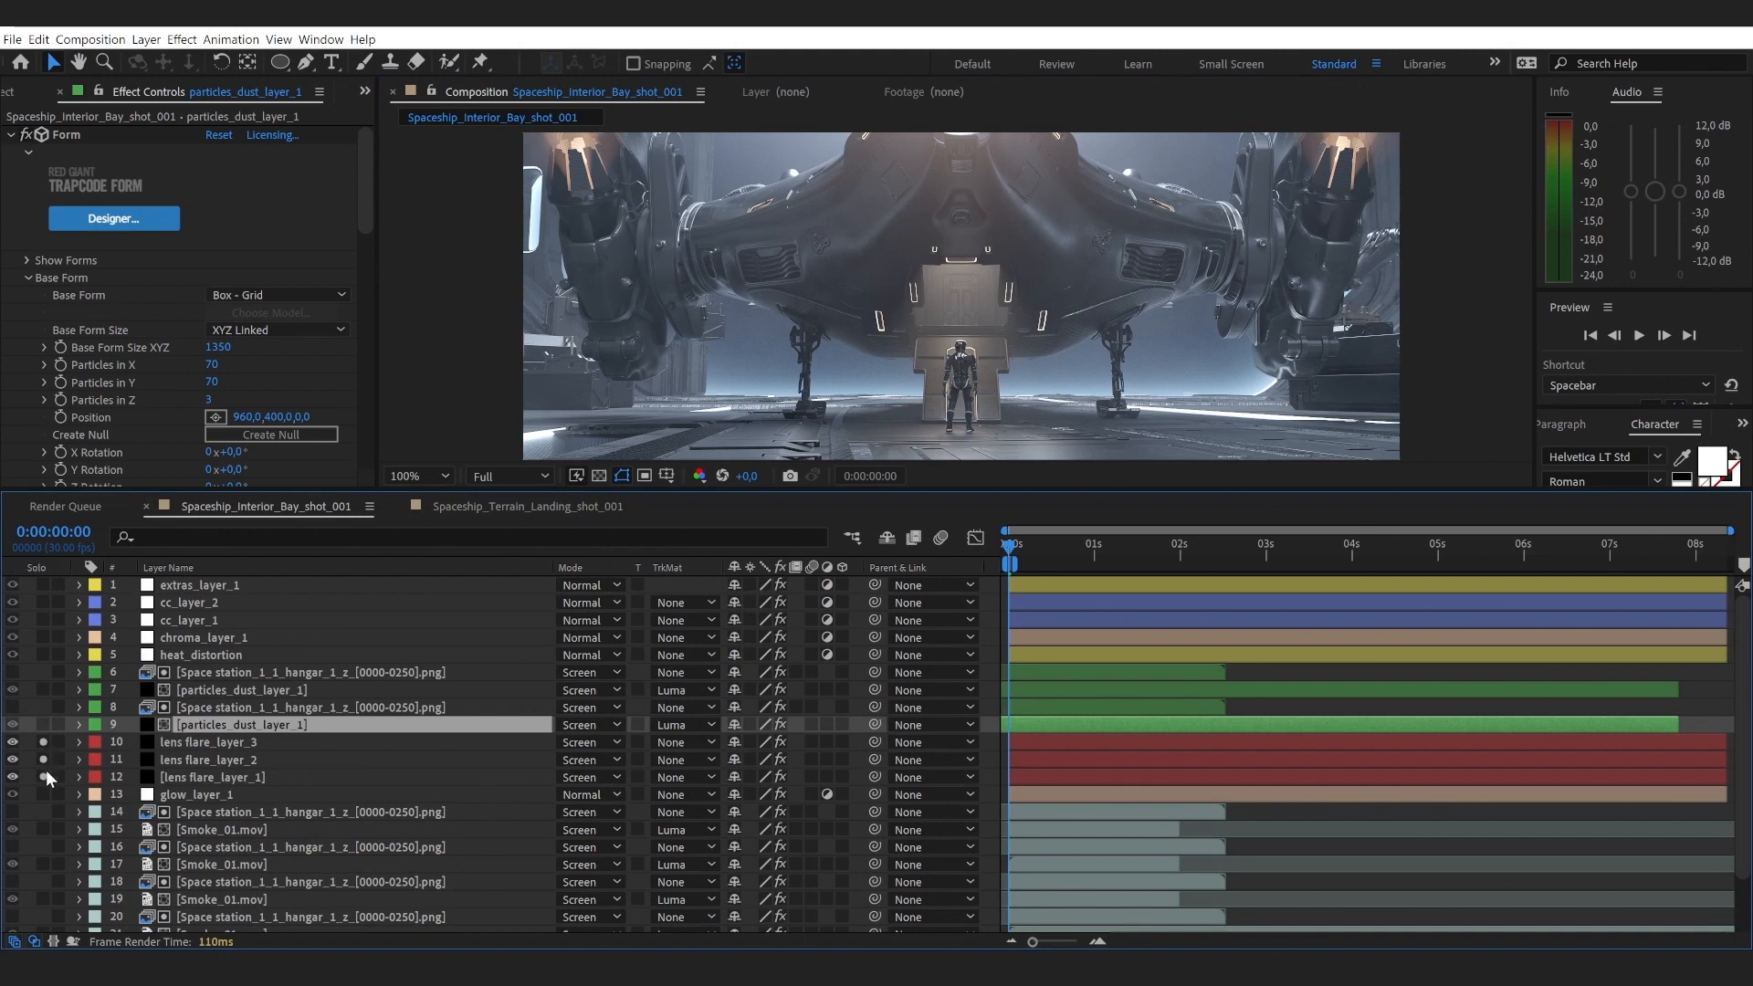
pyautogui.scroll(-2, 42, 782)
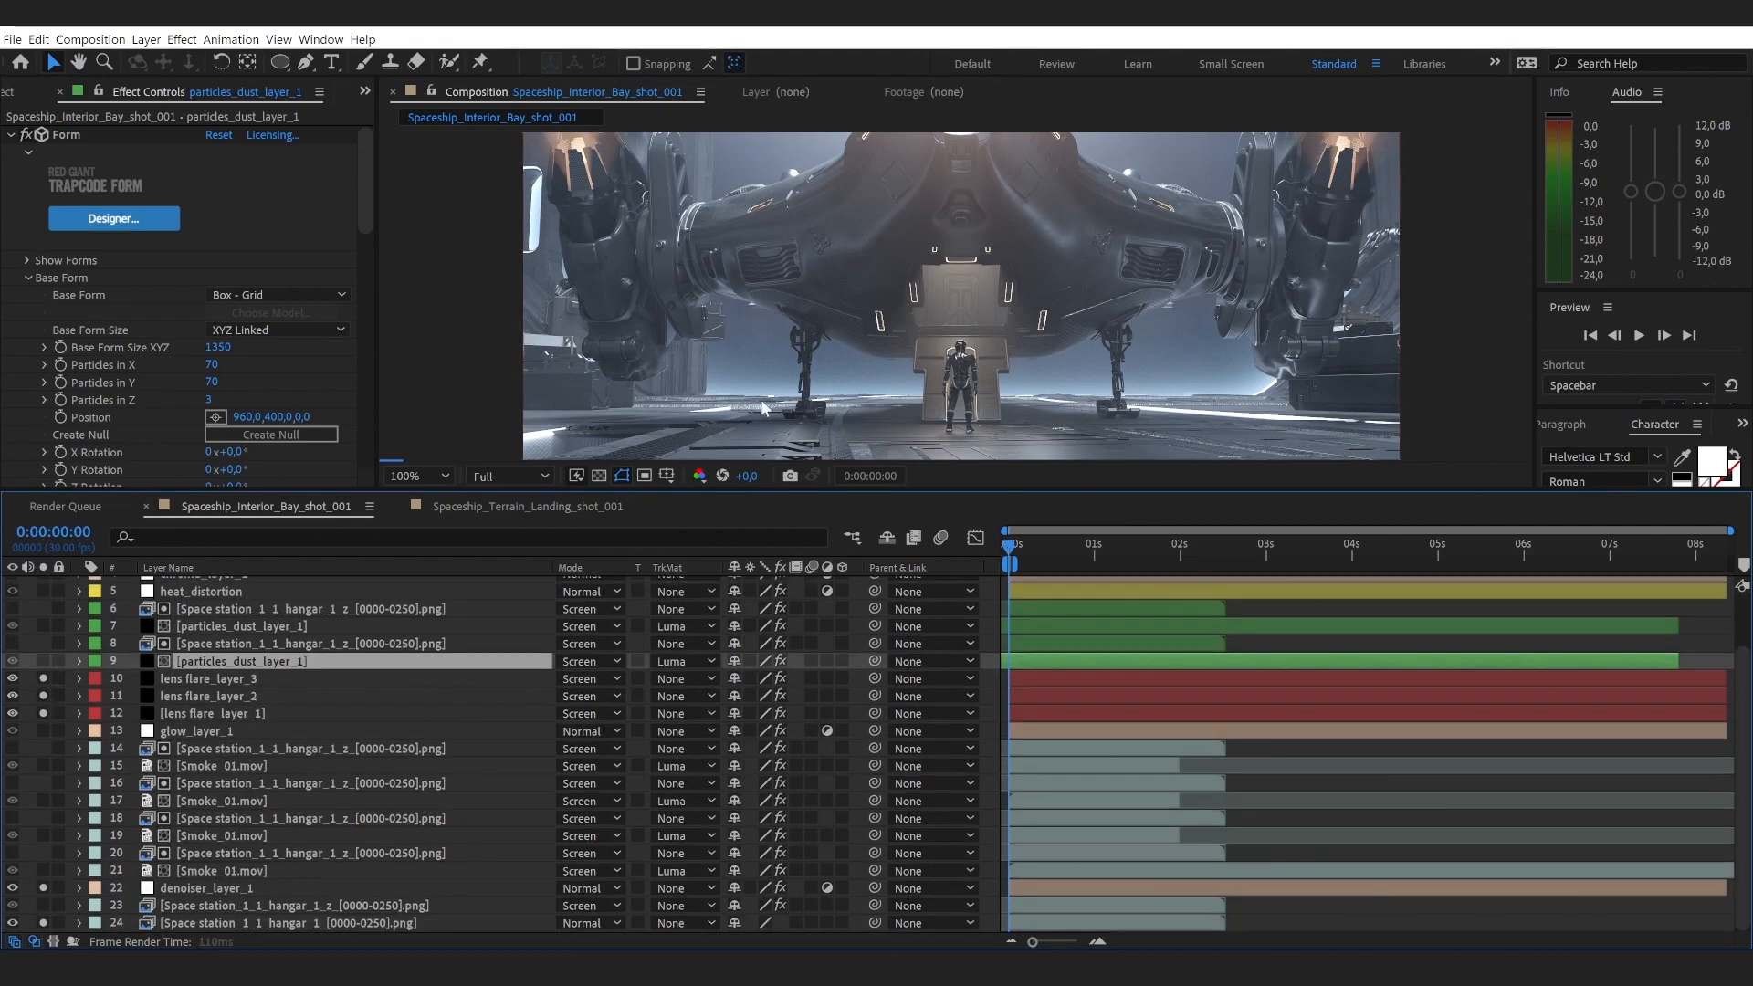
pyautogui.press(',')
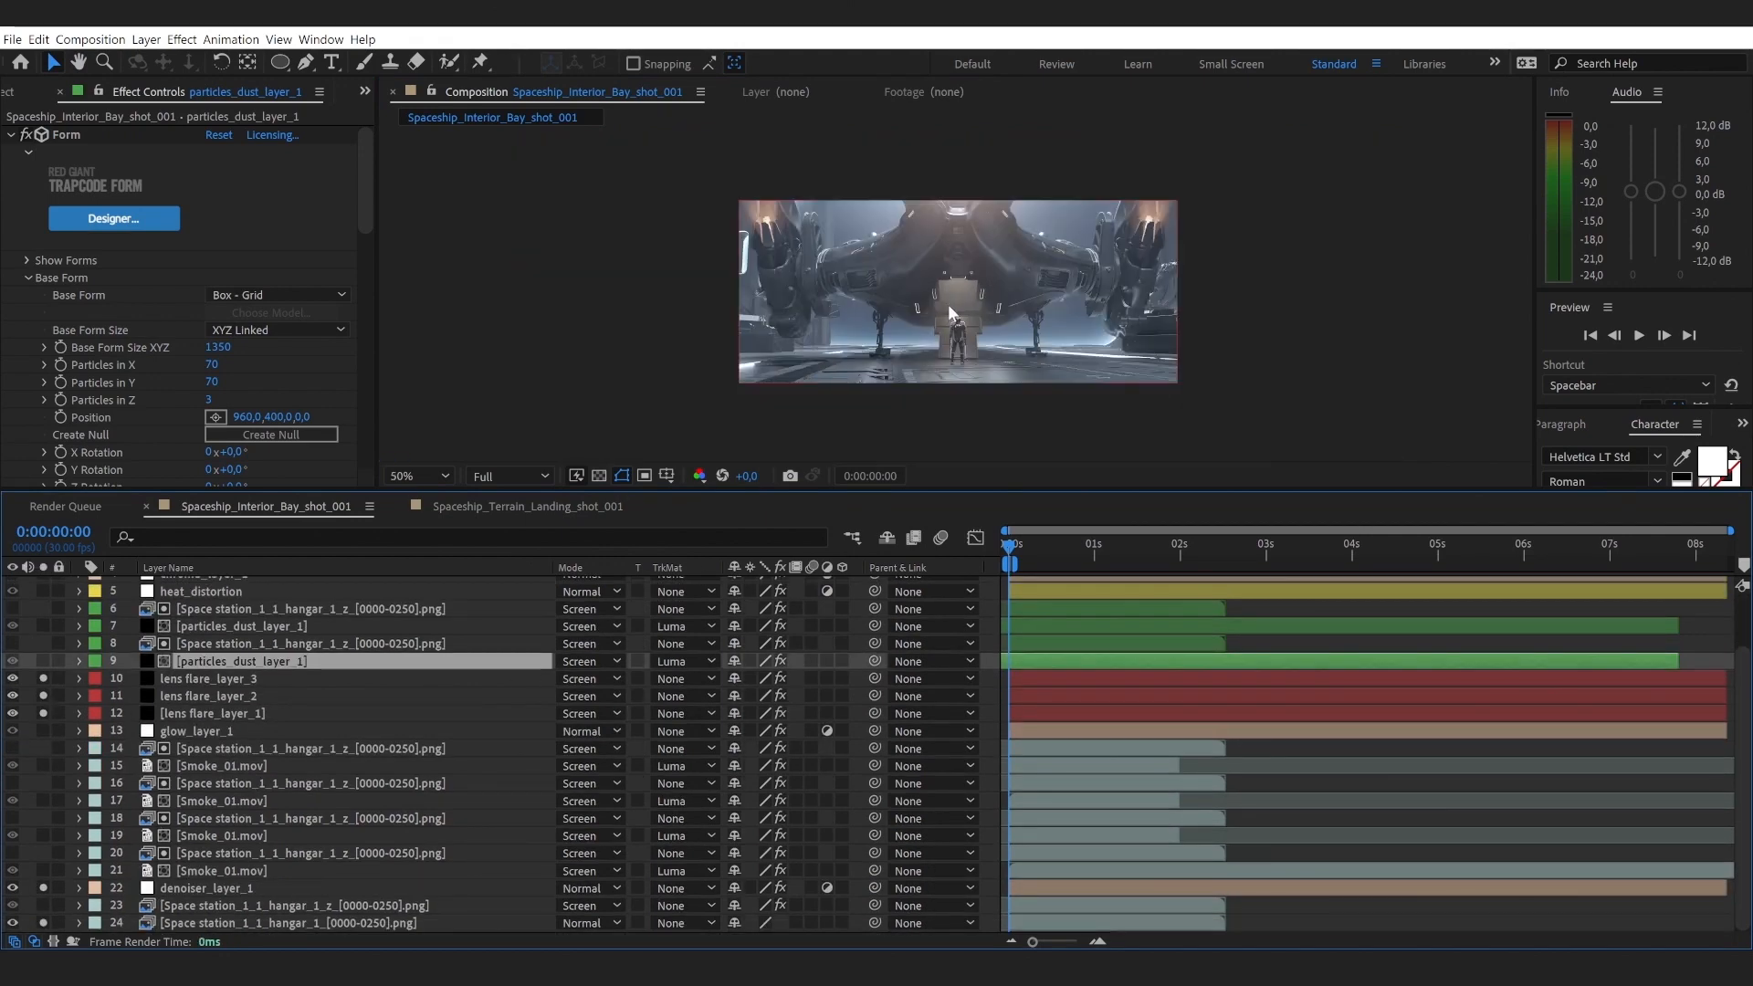
# Step: Examine the ship and hangar close up in the Spaceship_Interior_Bay_shot_001 composition view
pyautogui.press('h')
pyautogui.moveTo(1002, 274); pyautogui.dragTo(992, 288)
pyautogui.press('v')
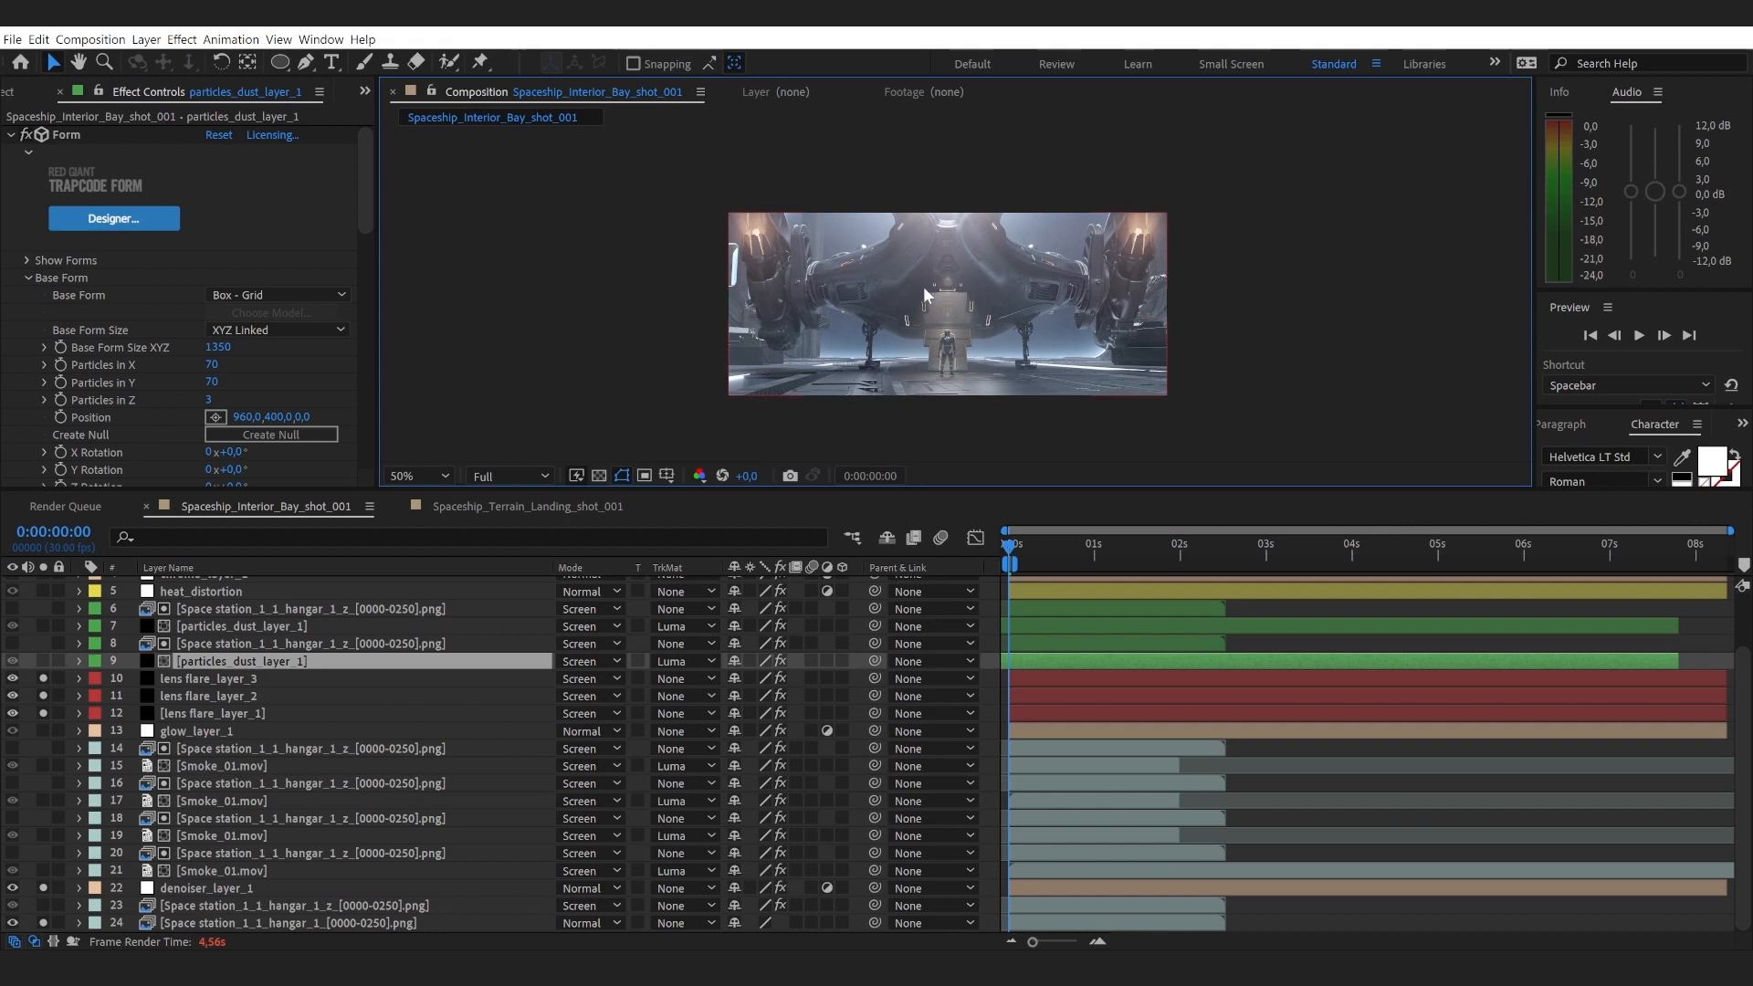
pyautogui.scroll(1, 923, 286)
pyautogui.press('h')
pyautogui.moveTo(930, 239); pyautogui.dragTo(928, 241)
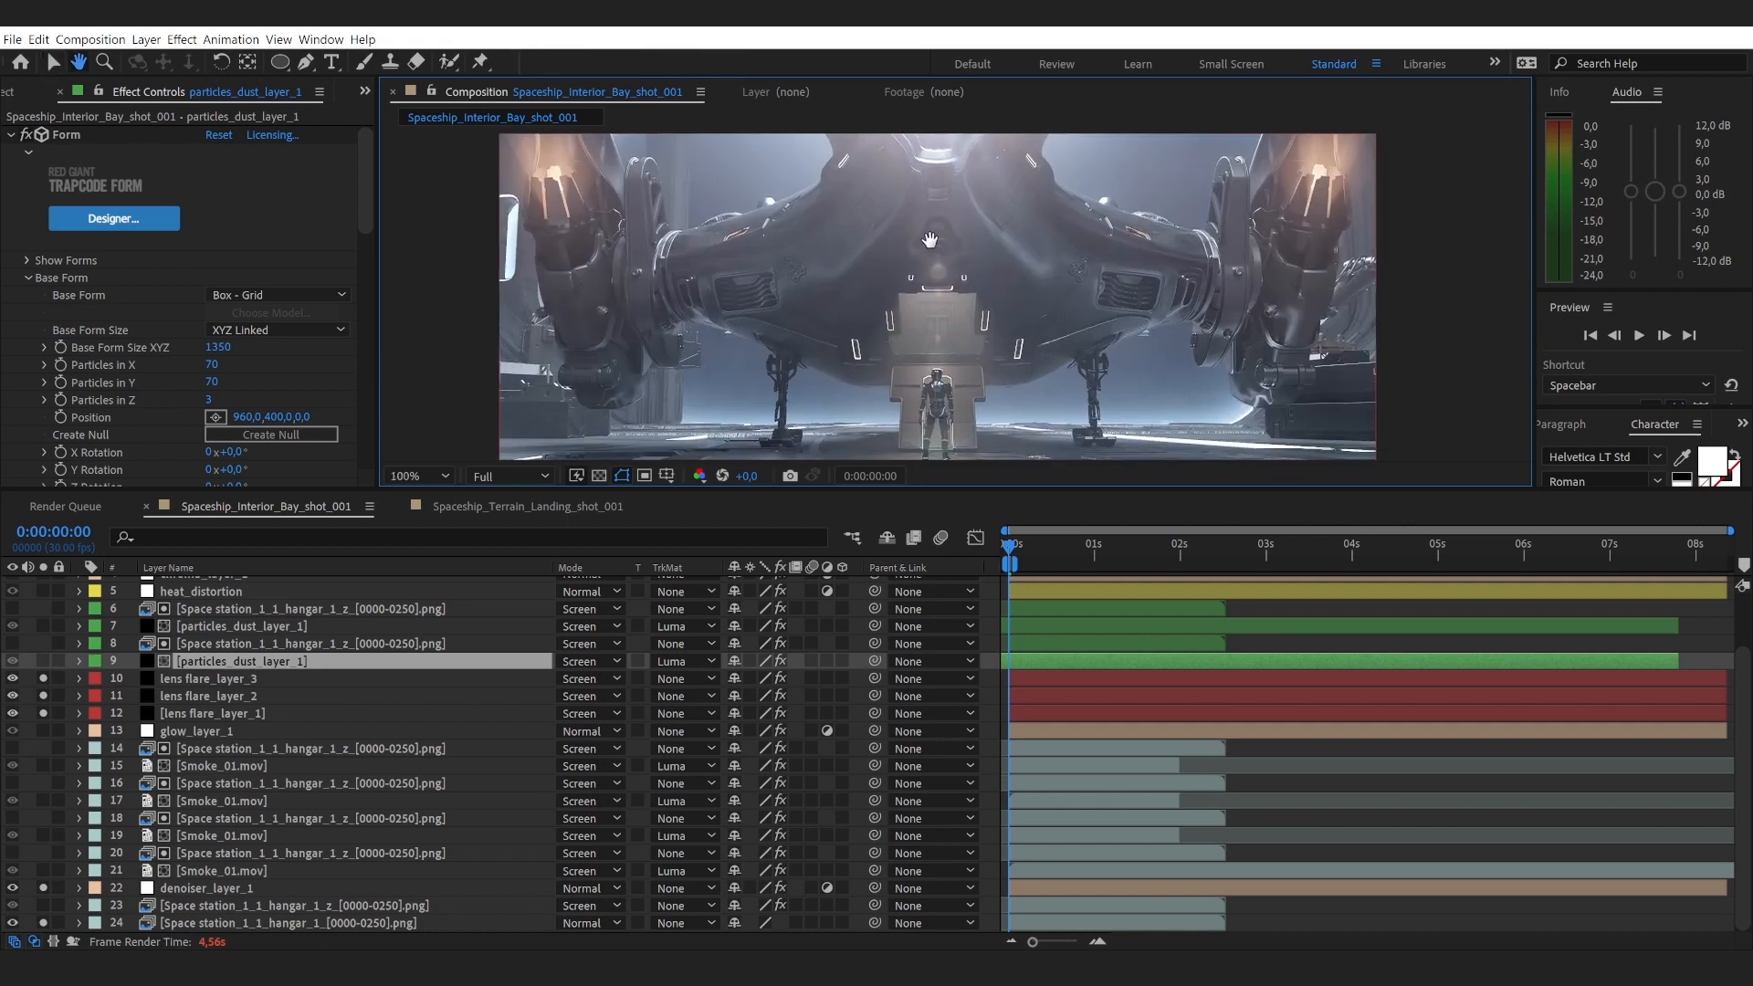
pyautogui.press('v')
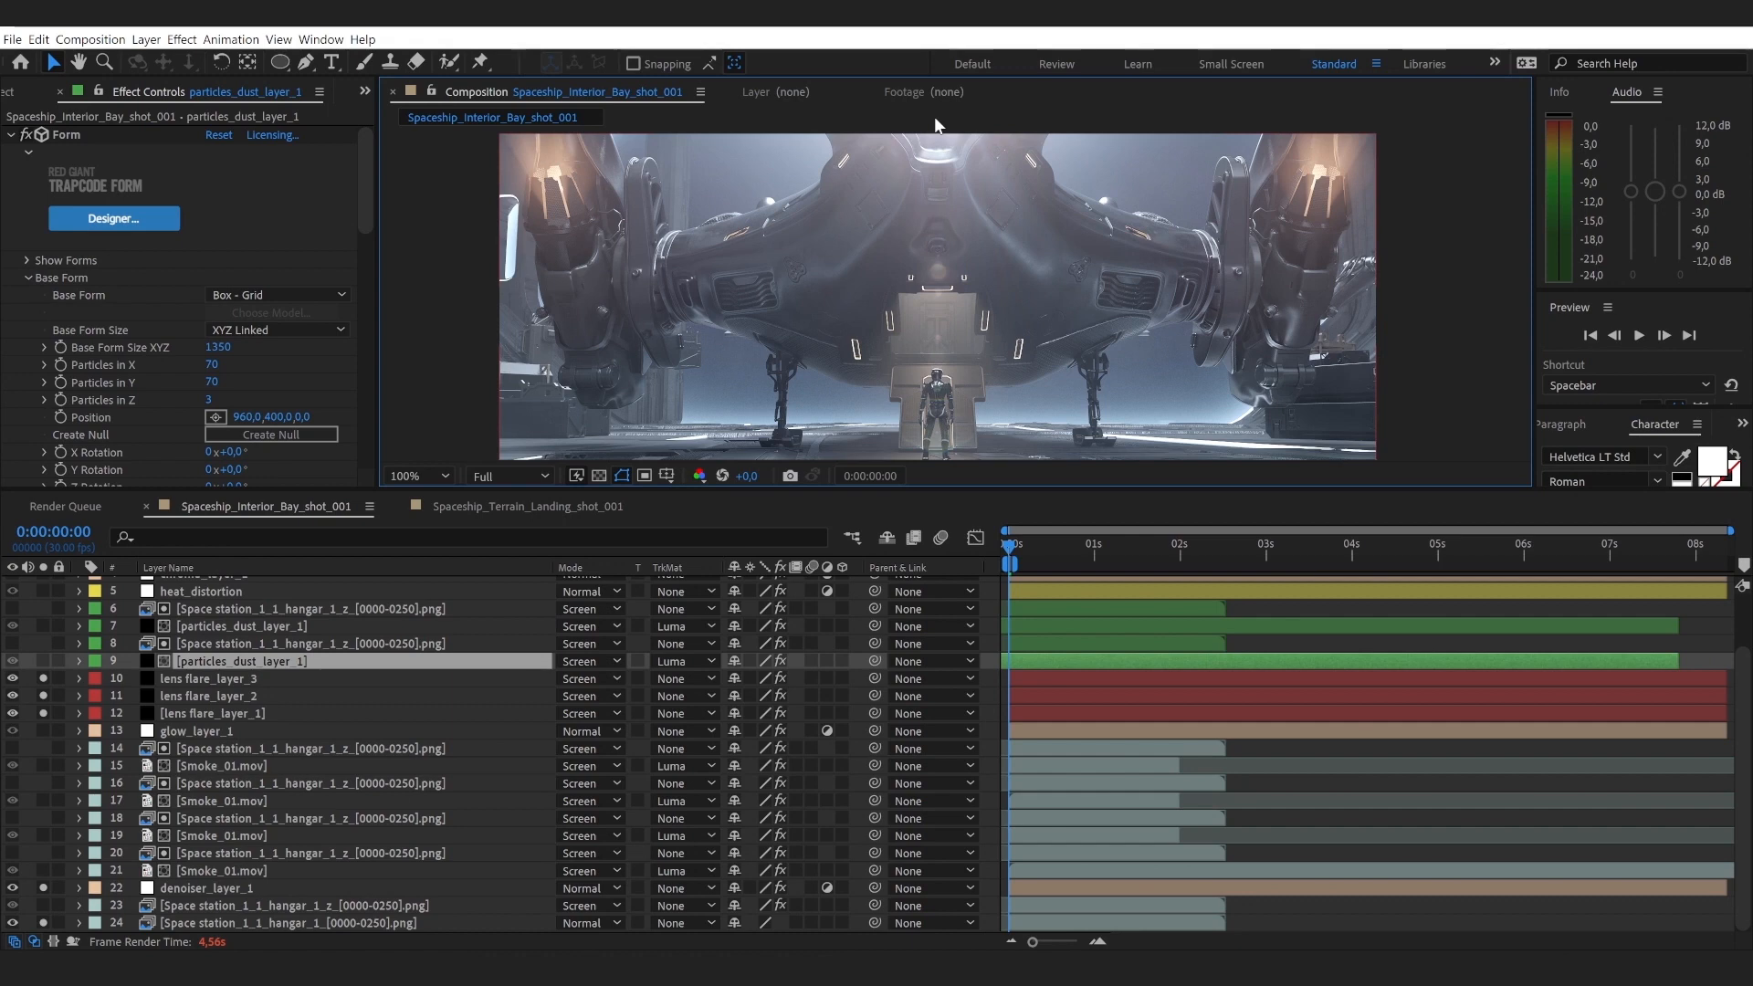
pyautogui.click(984, 684)
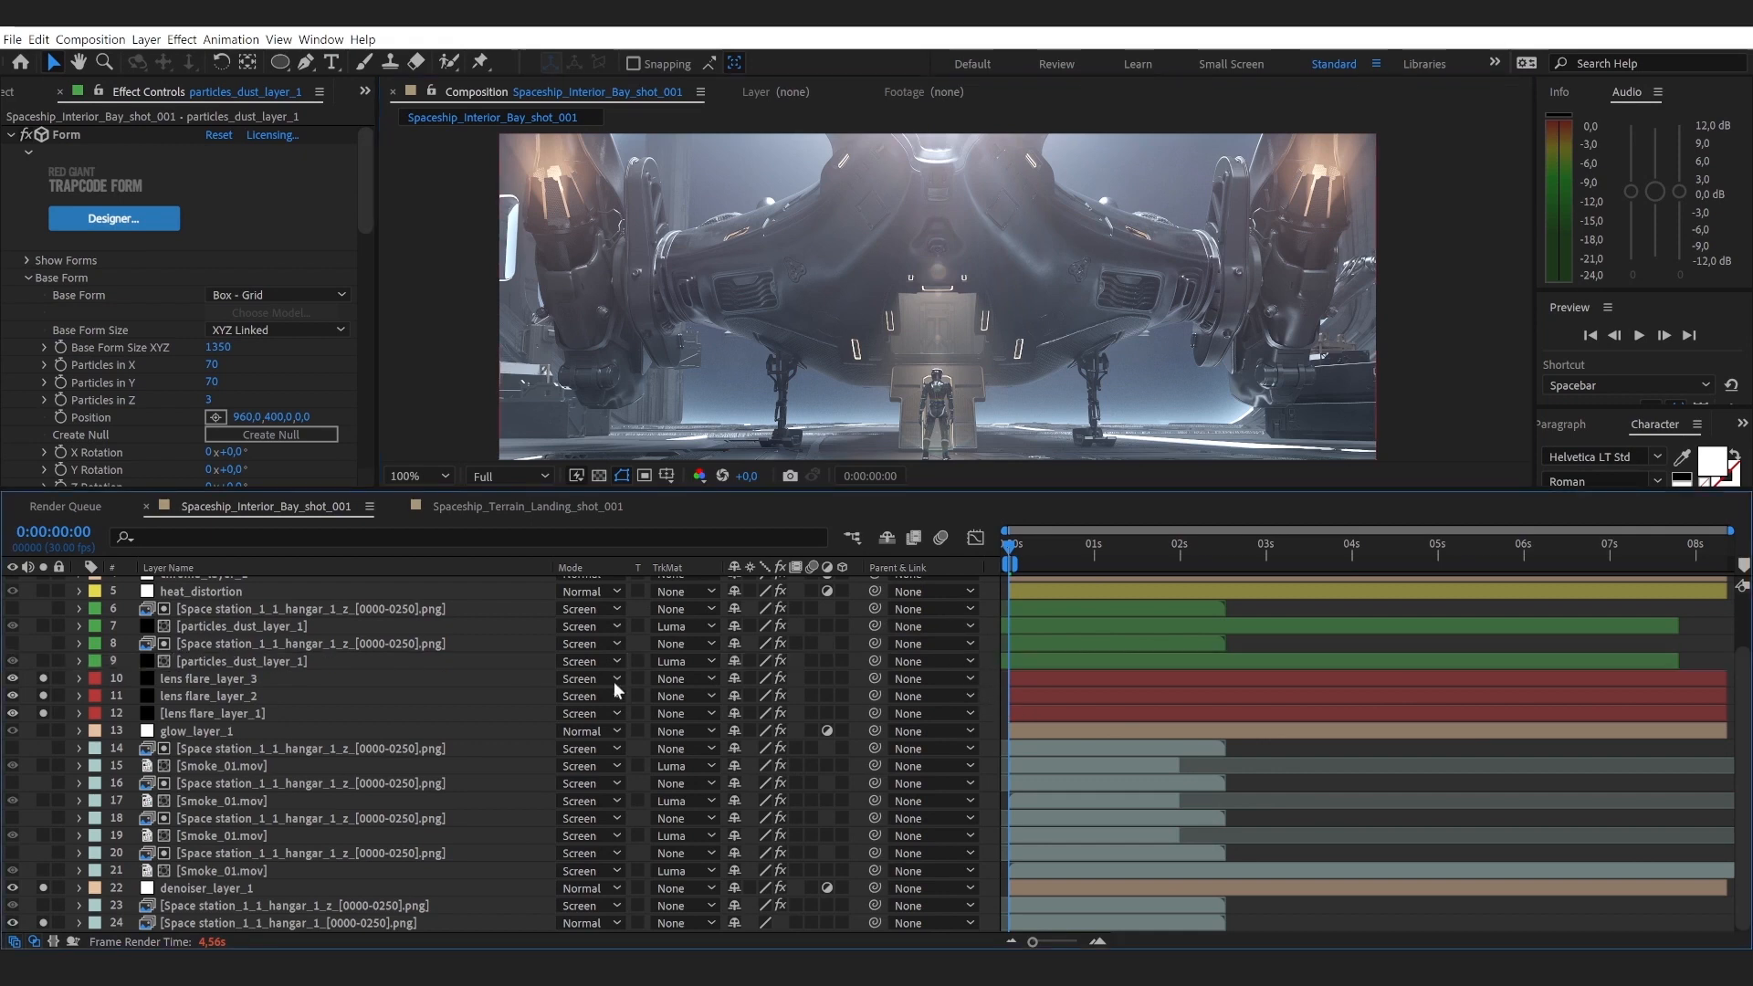
# Step: Compare the shot with and without lens flare_layer_1, inspecting the ship's underside in detail
pyautogui.click(43, 711)
pyautogui.click(42, 711)
pyautogui.click(42, 711)
pyautogui.scroll(1, 963, 298)
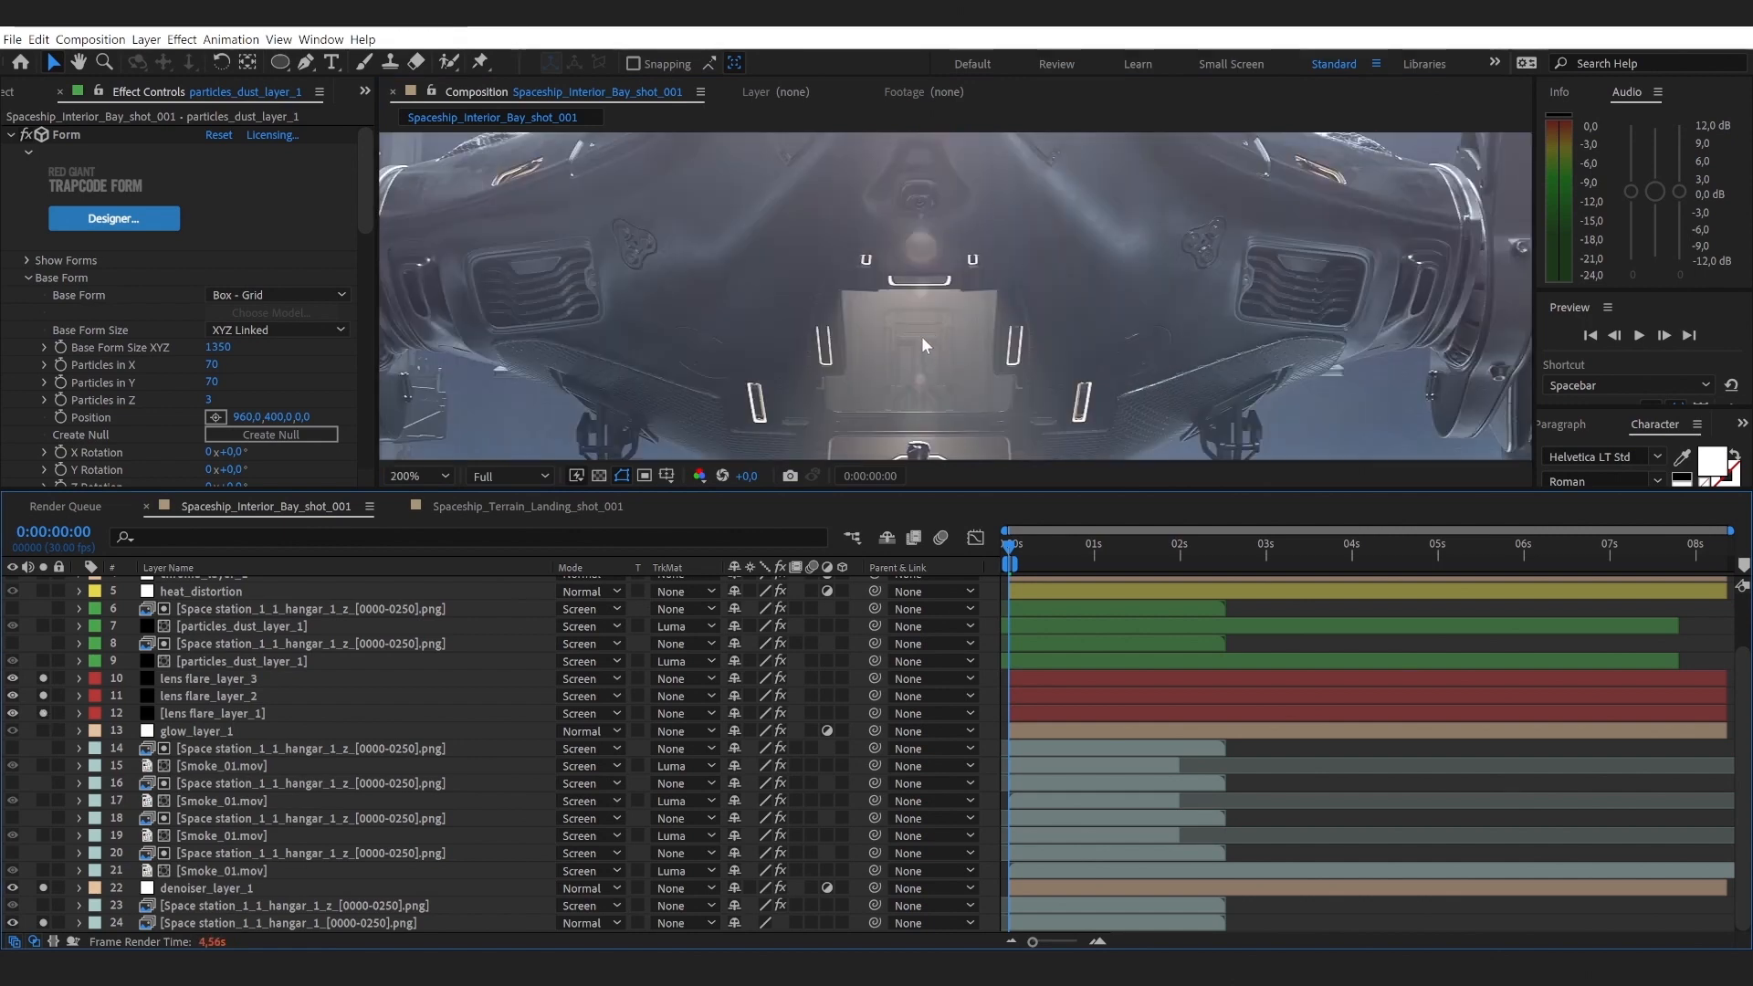
pyautogui.press('`')
pyautogui.press('`')
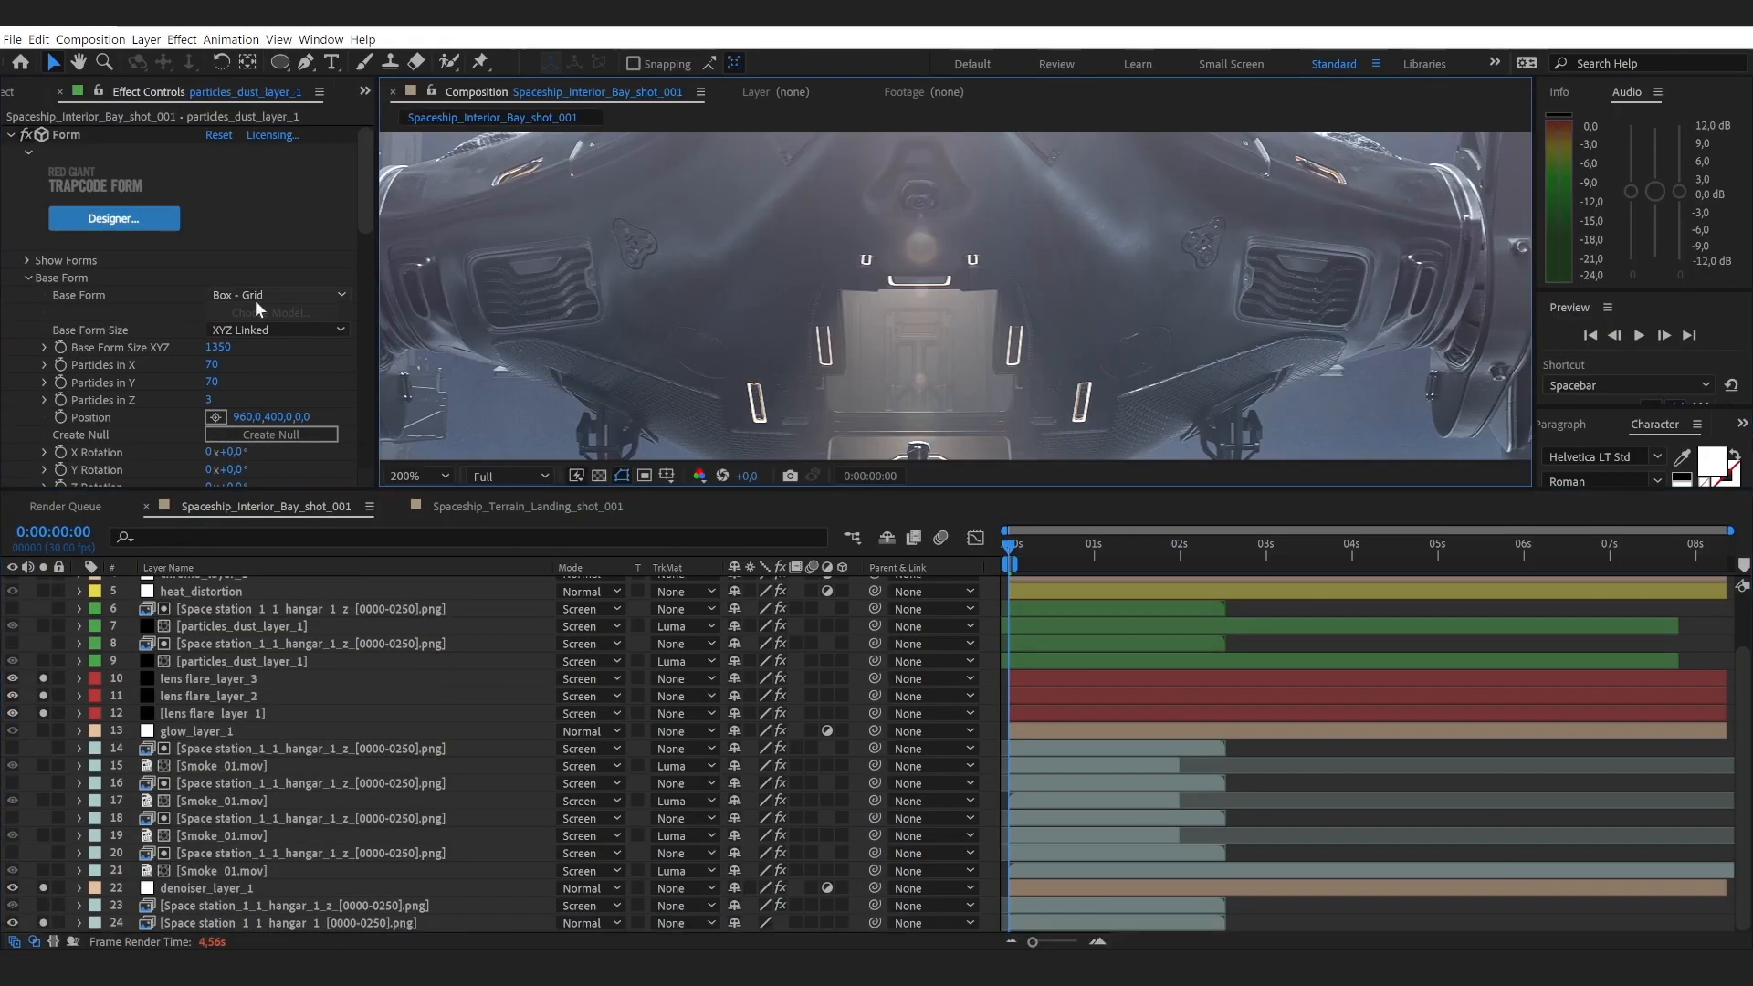
# Step: Open the Real Lens Flares designer for lens flare_layer_1 and show its flare preset library
pyautogui.click(246, 713)
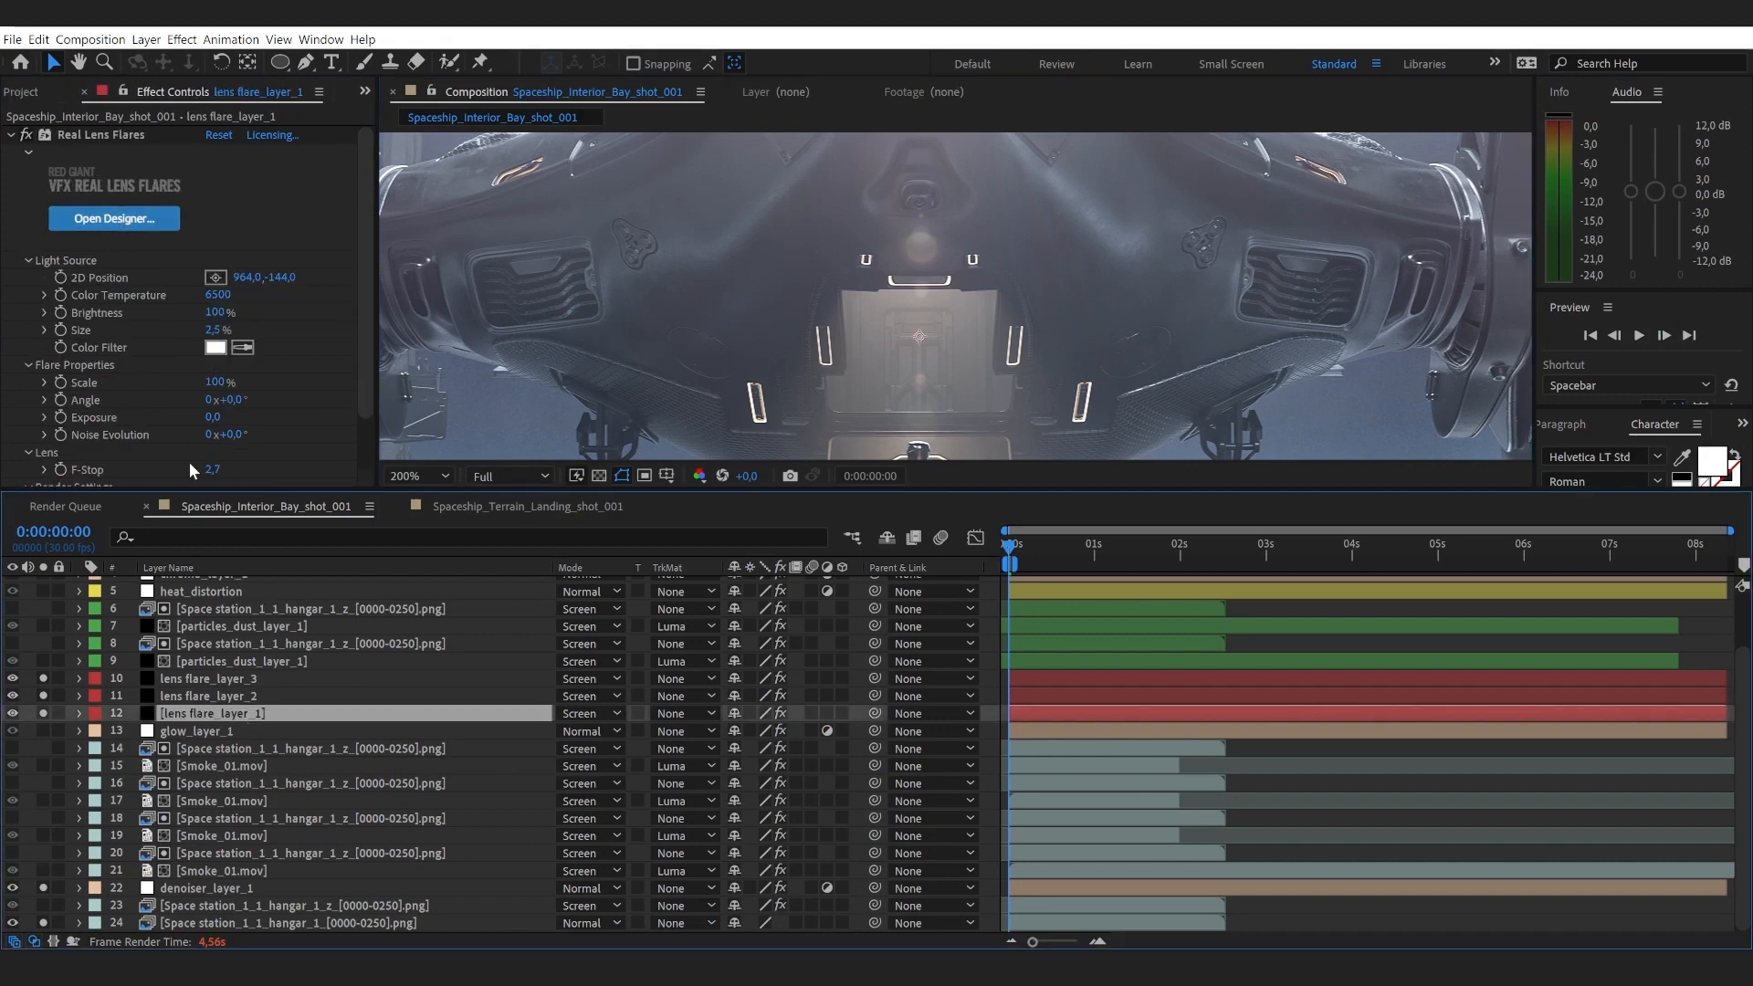
pyautogui.click(95, 222)
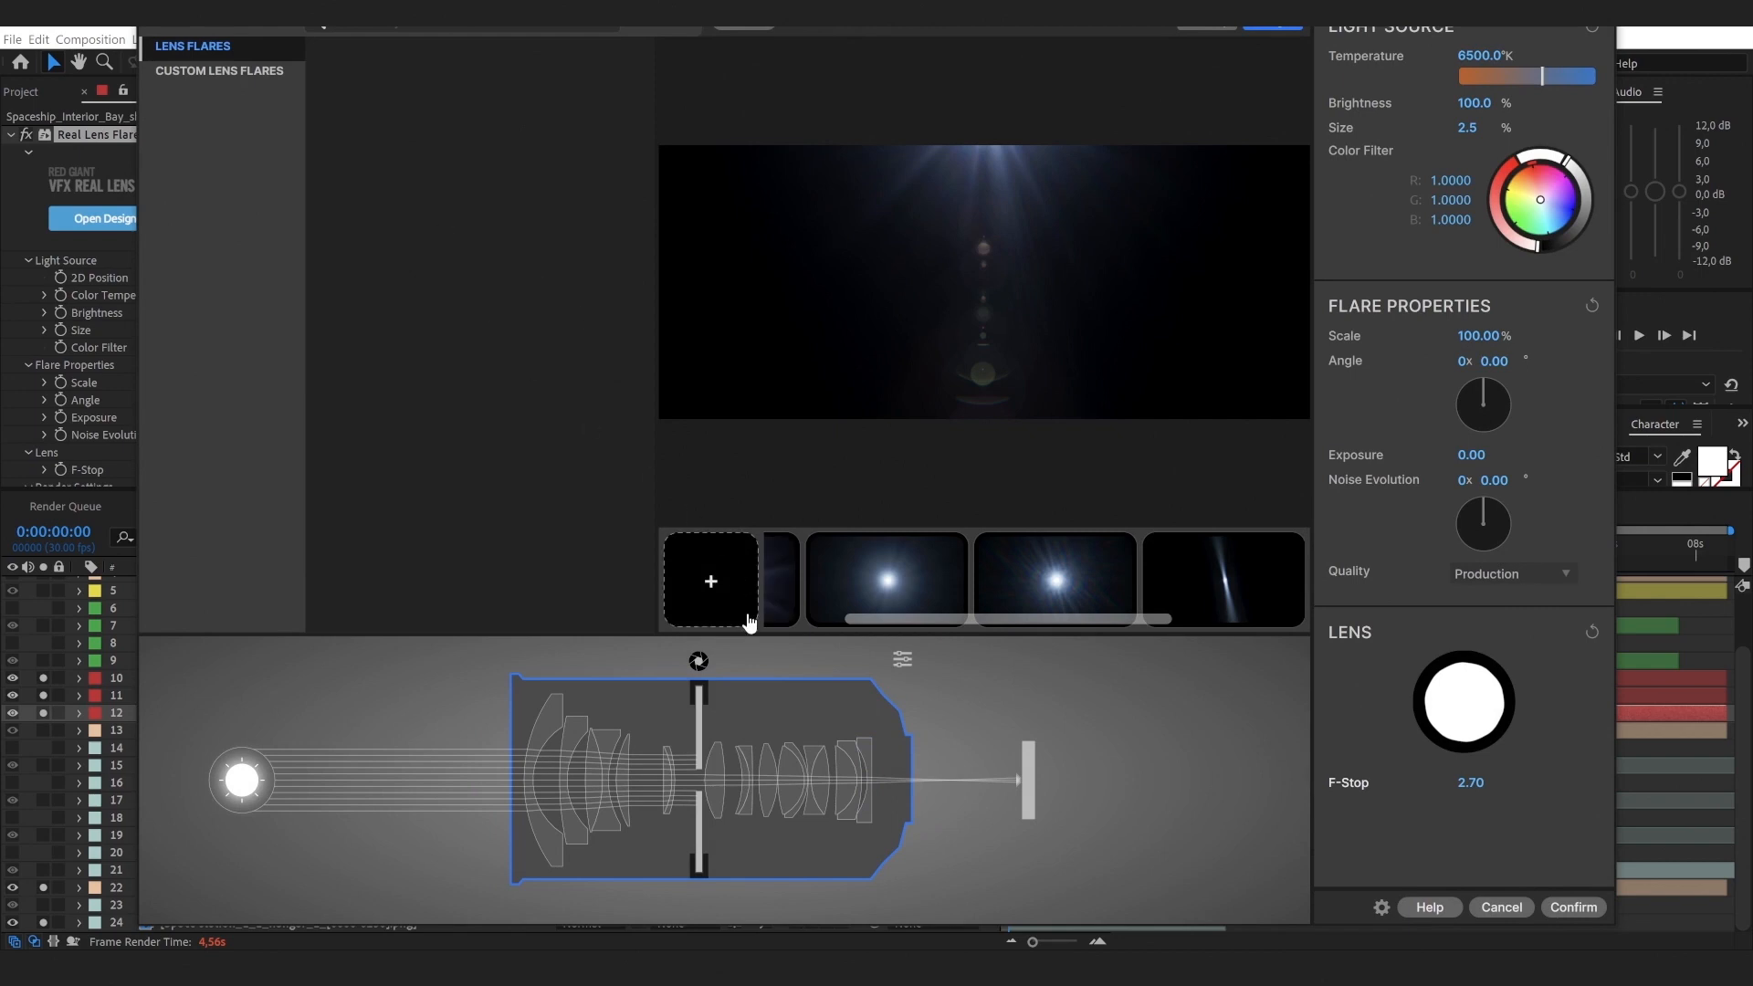
pyautogui.click(705, 578)
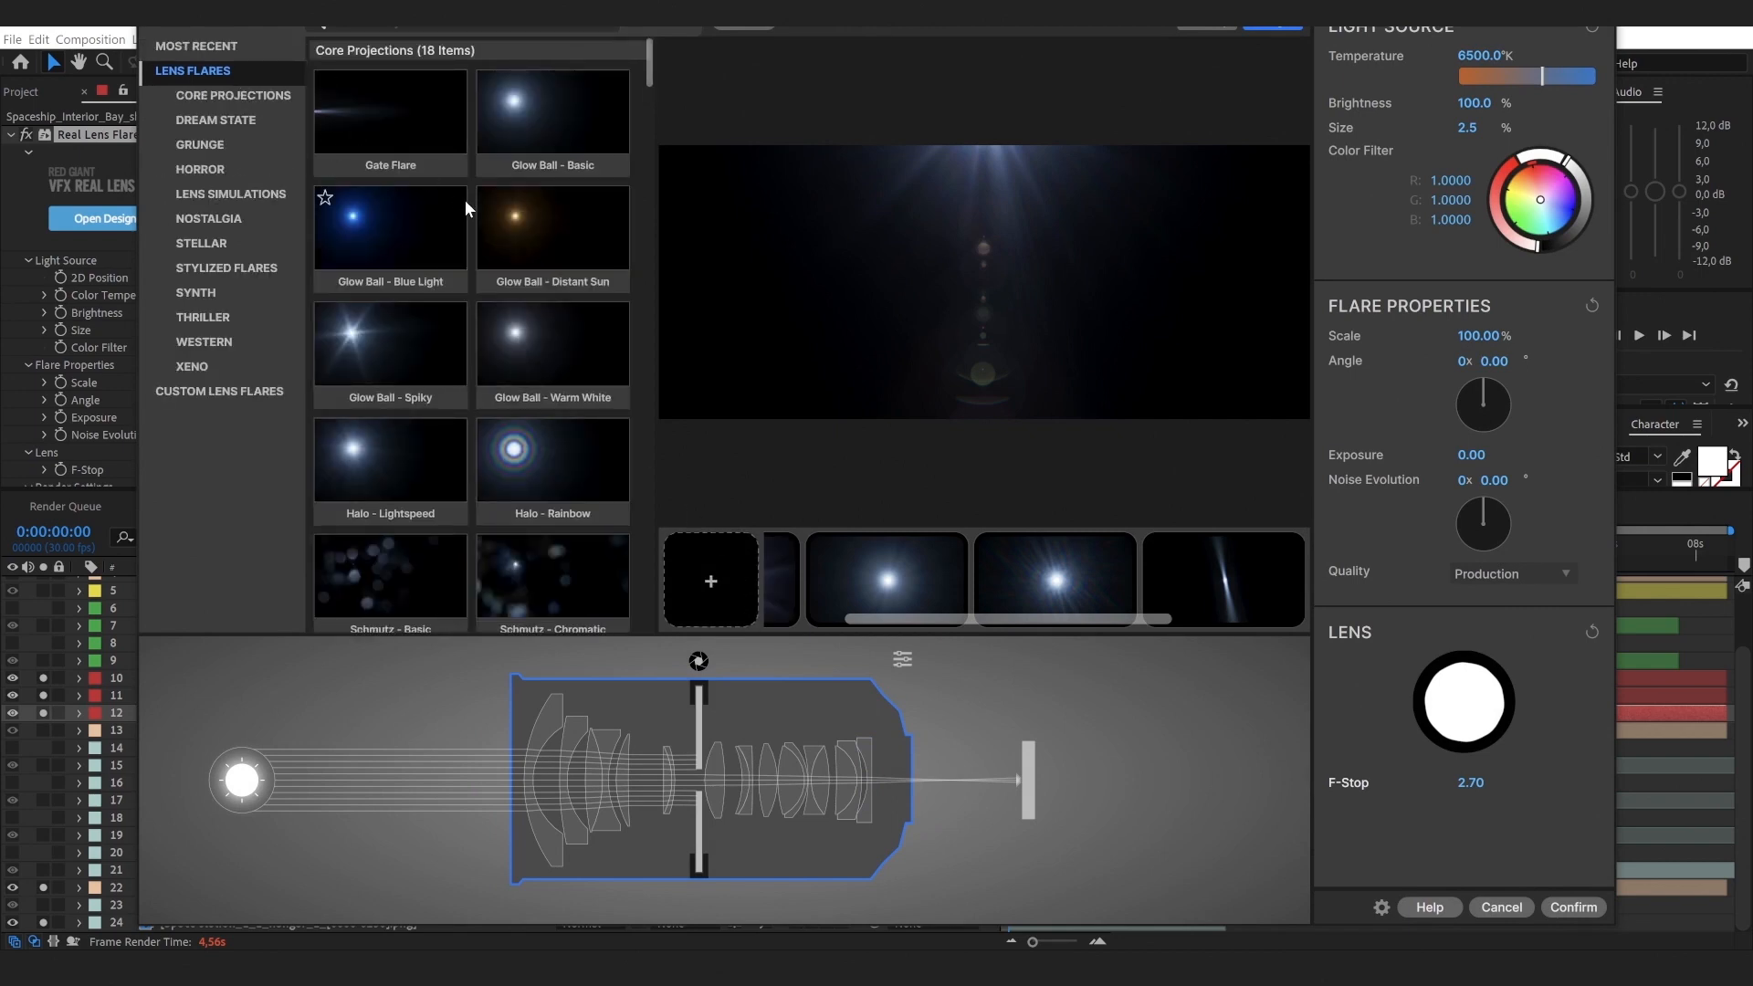
# Step: Browse the flare preset categories from Horror through Thriller, ending on the Stellar presets
pyautogui.click(204, 171)
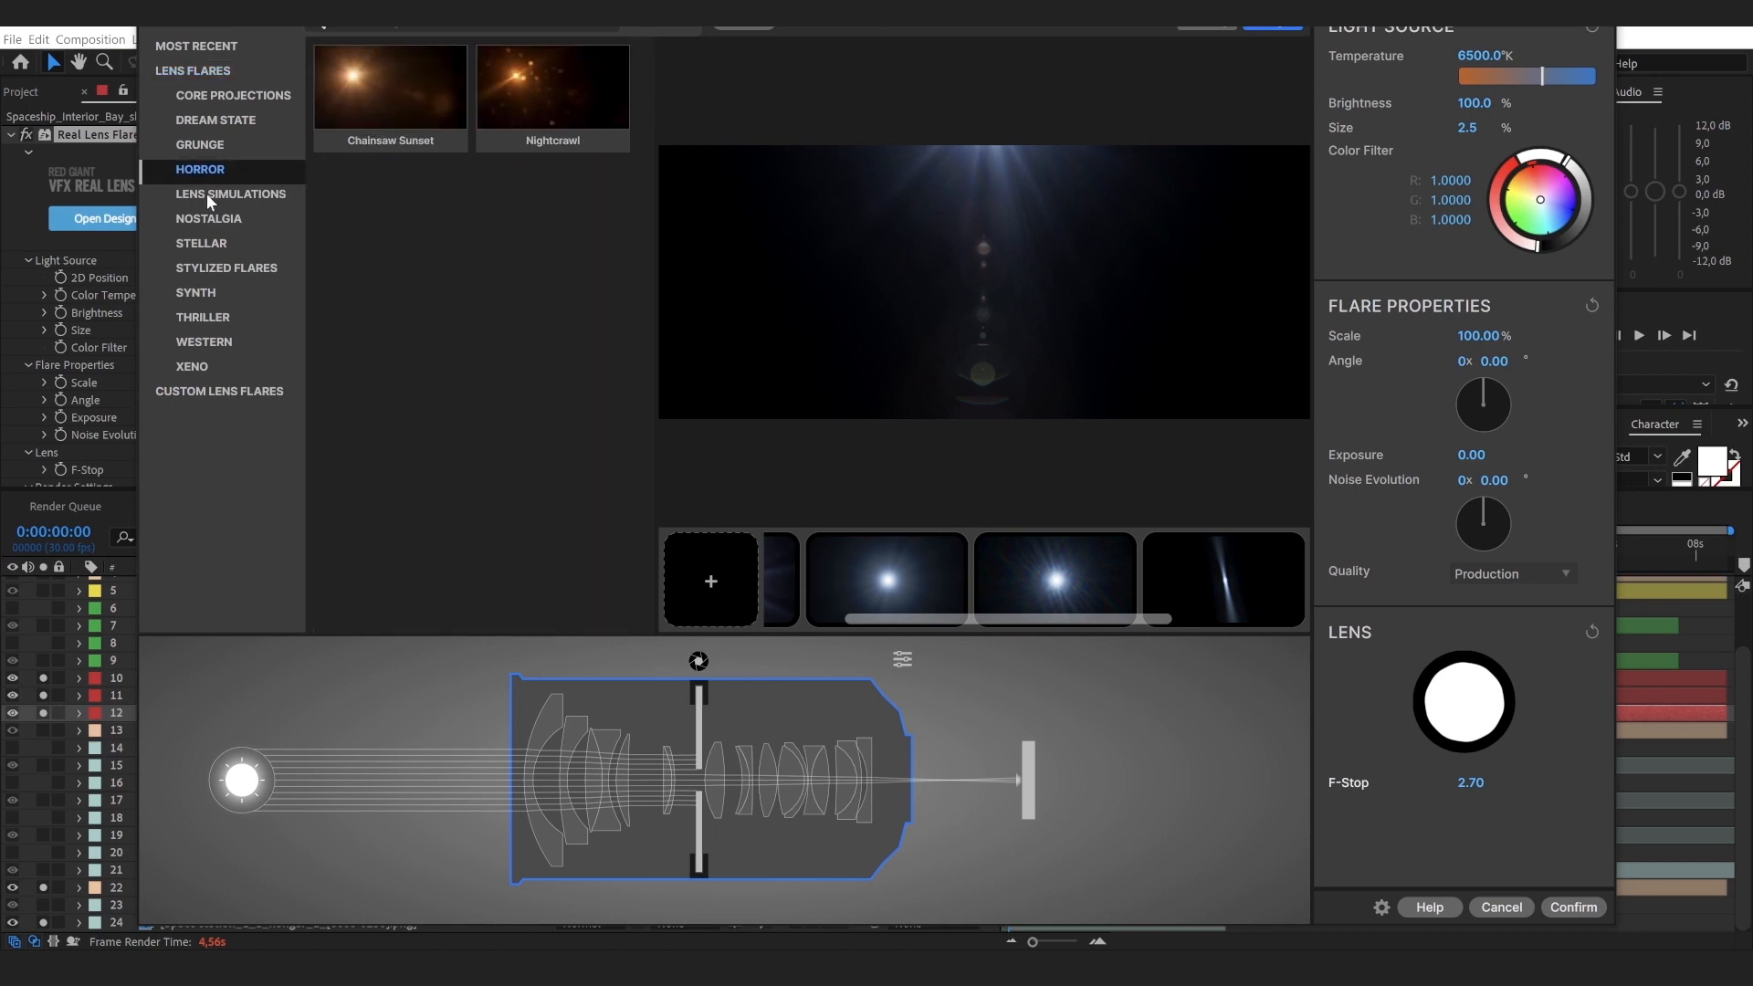
pyautogui.click(206, 194)
pyautogui.click(206, 219)
pyautogui.click(210, 242)
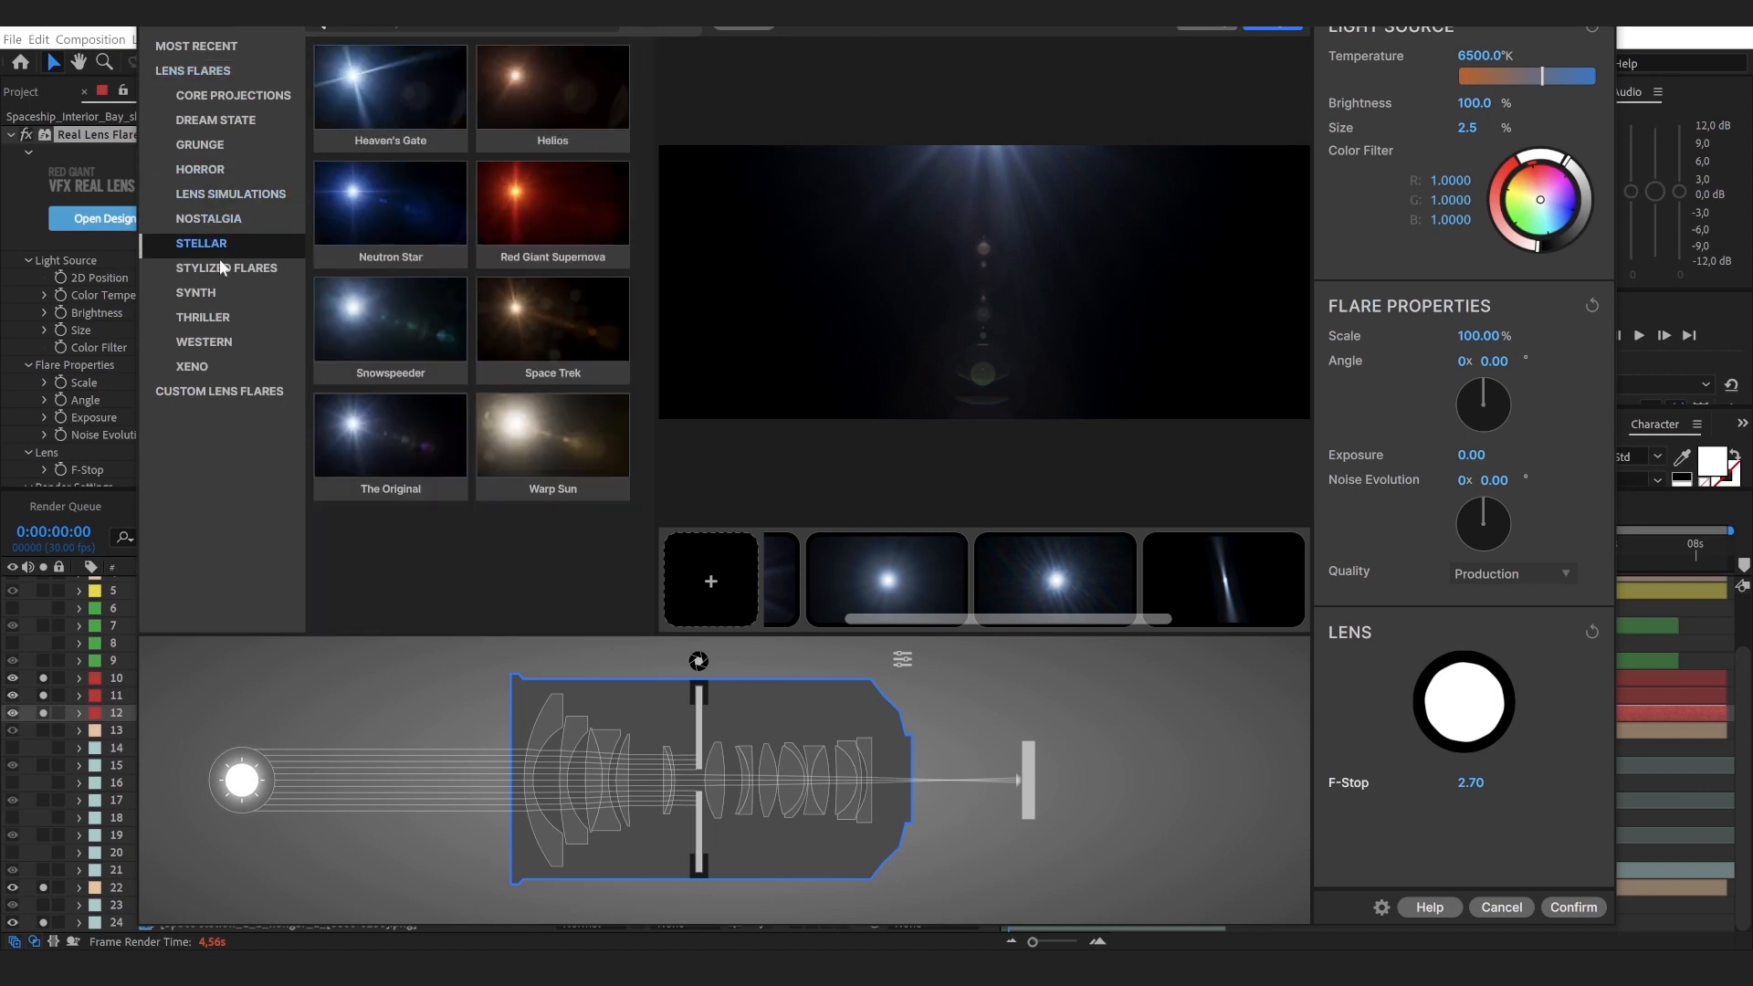
pyautogui.click(221, 271)
pyautogui.click(224, 292)
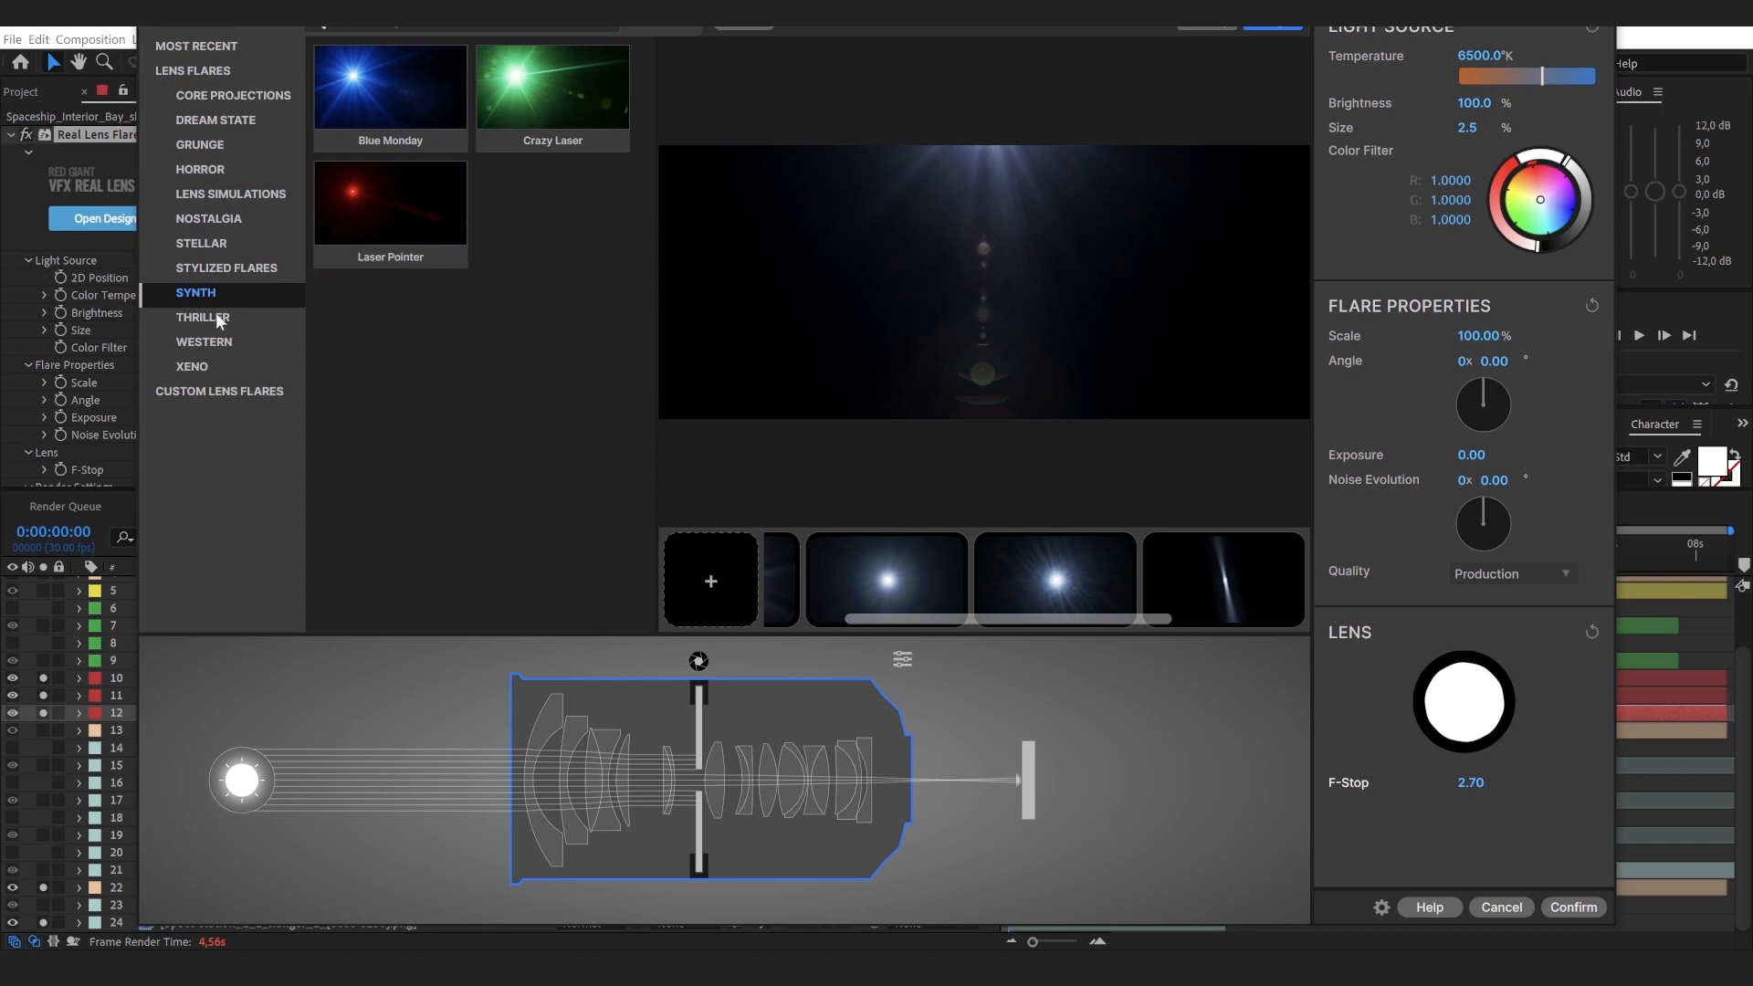
pyautogui.click(215, 312)
pyautogui.click(215, 252)
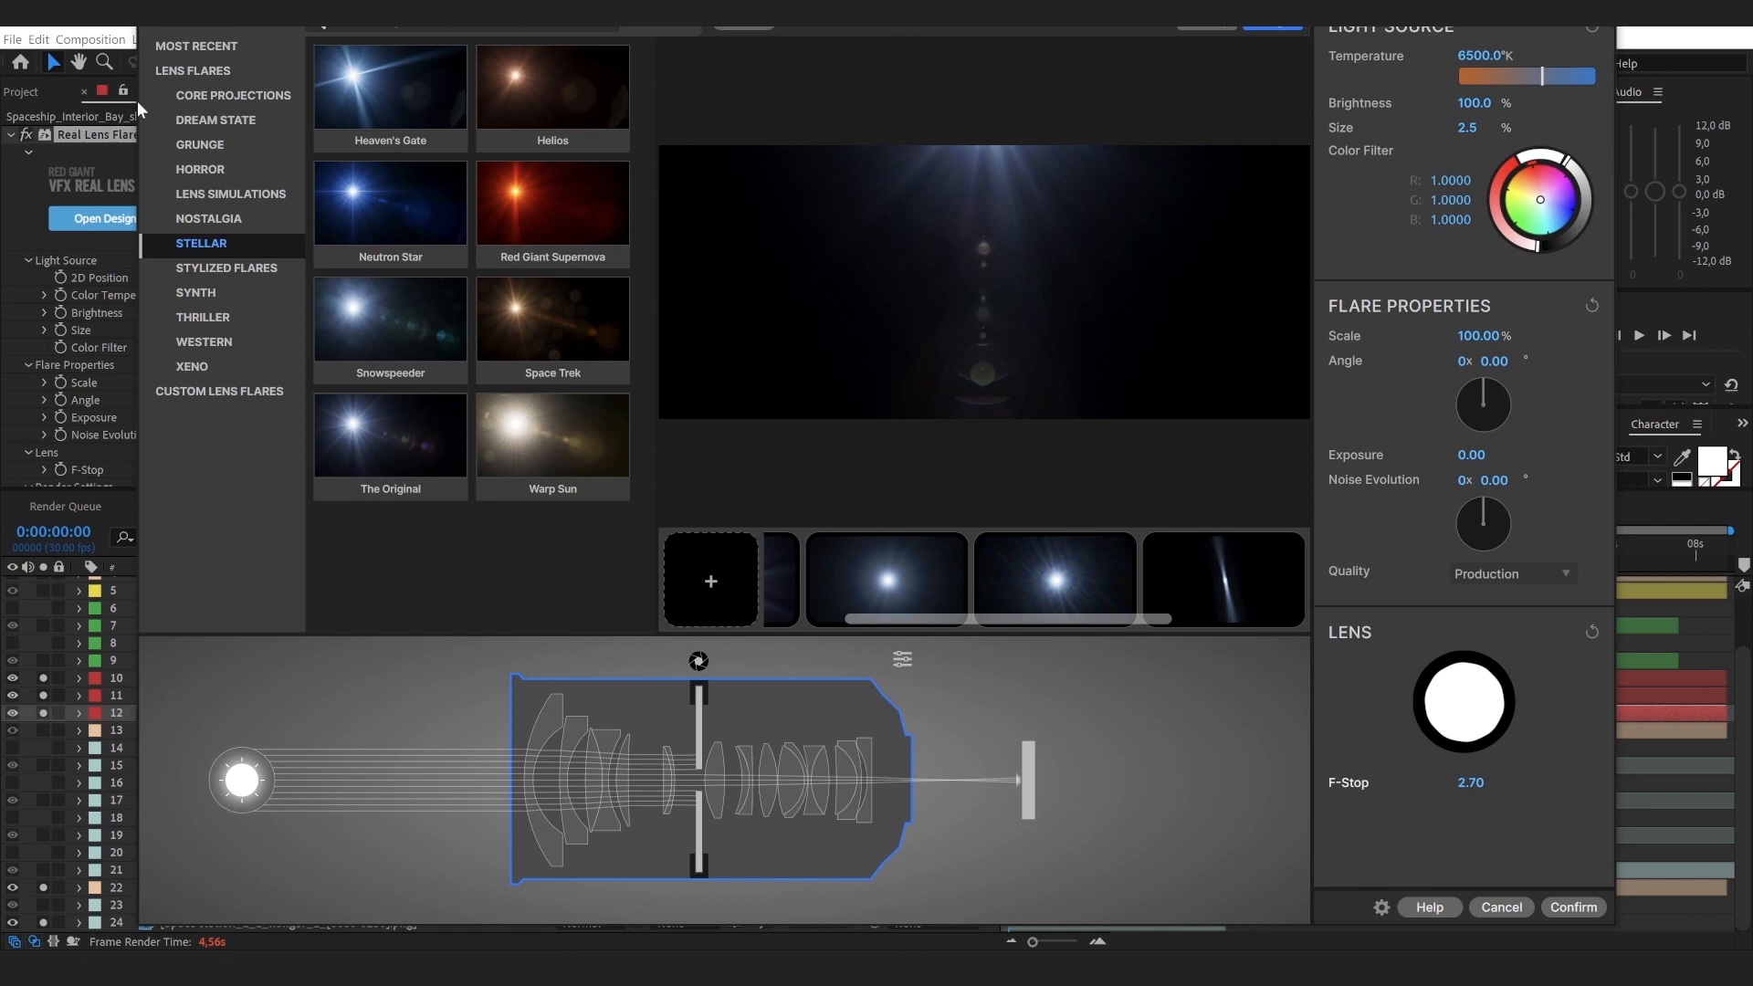
pyautogui.moveTo(412, 427)
# Step: Review the settings of the flare's elements, including Glowball, Single Spike and Reflections
pyautogui.moveTo(1017, 620); pyautogui.dragTo(911, 621)
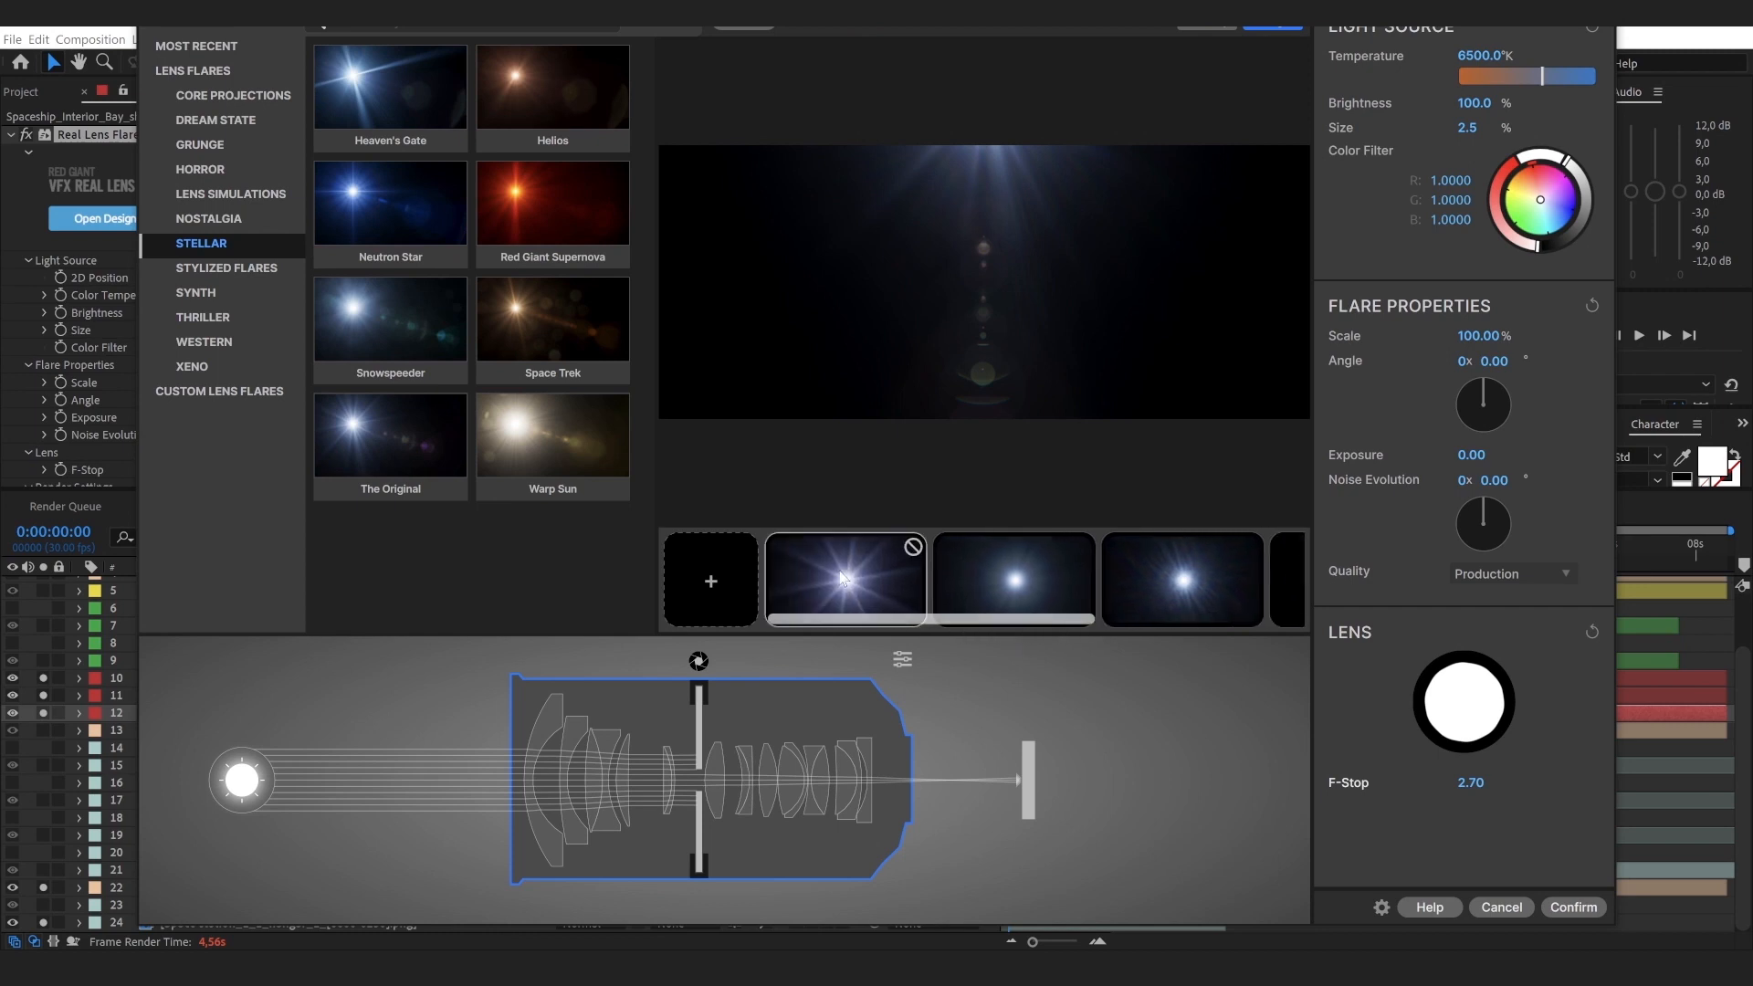
pyautogui.click(842, 577)
pyautogui.click(978, 588)
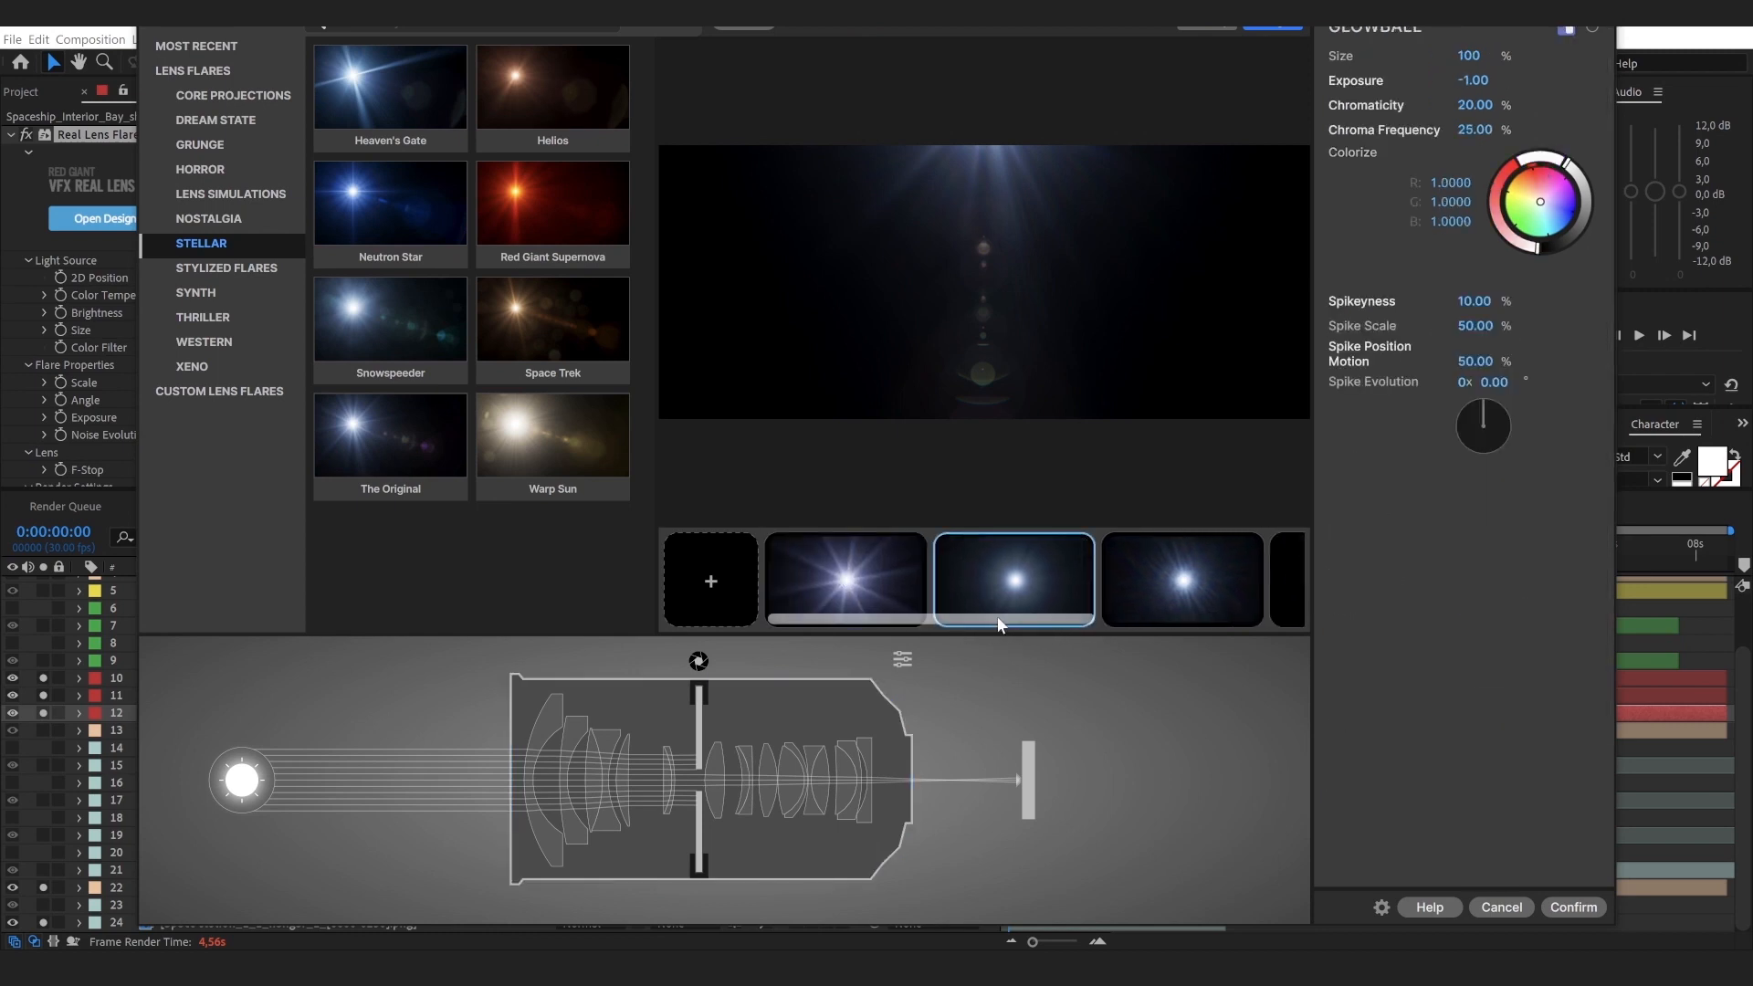
pyautogui.hscroll(3, 1001, 624)
pyautogui.click(1137, 589)
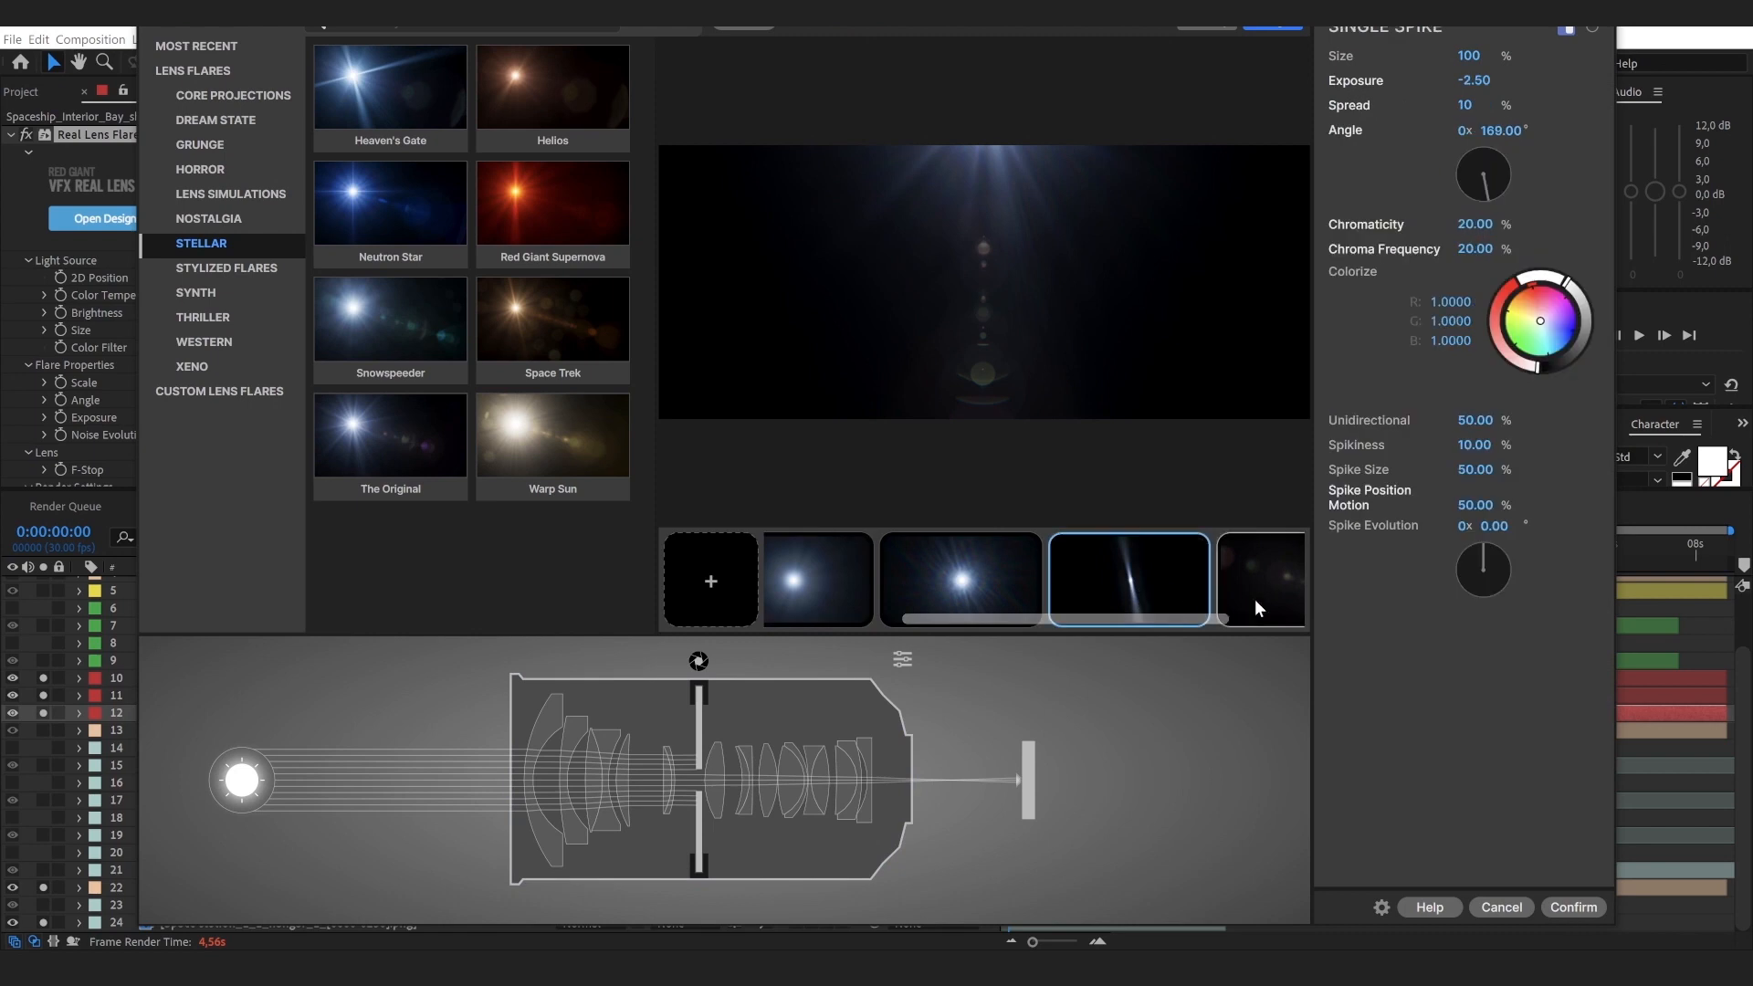
pyautogui.click(1255, 599)
pyautogui.hscroll(2, 1279, 625)
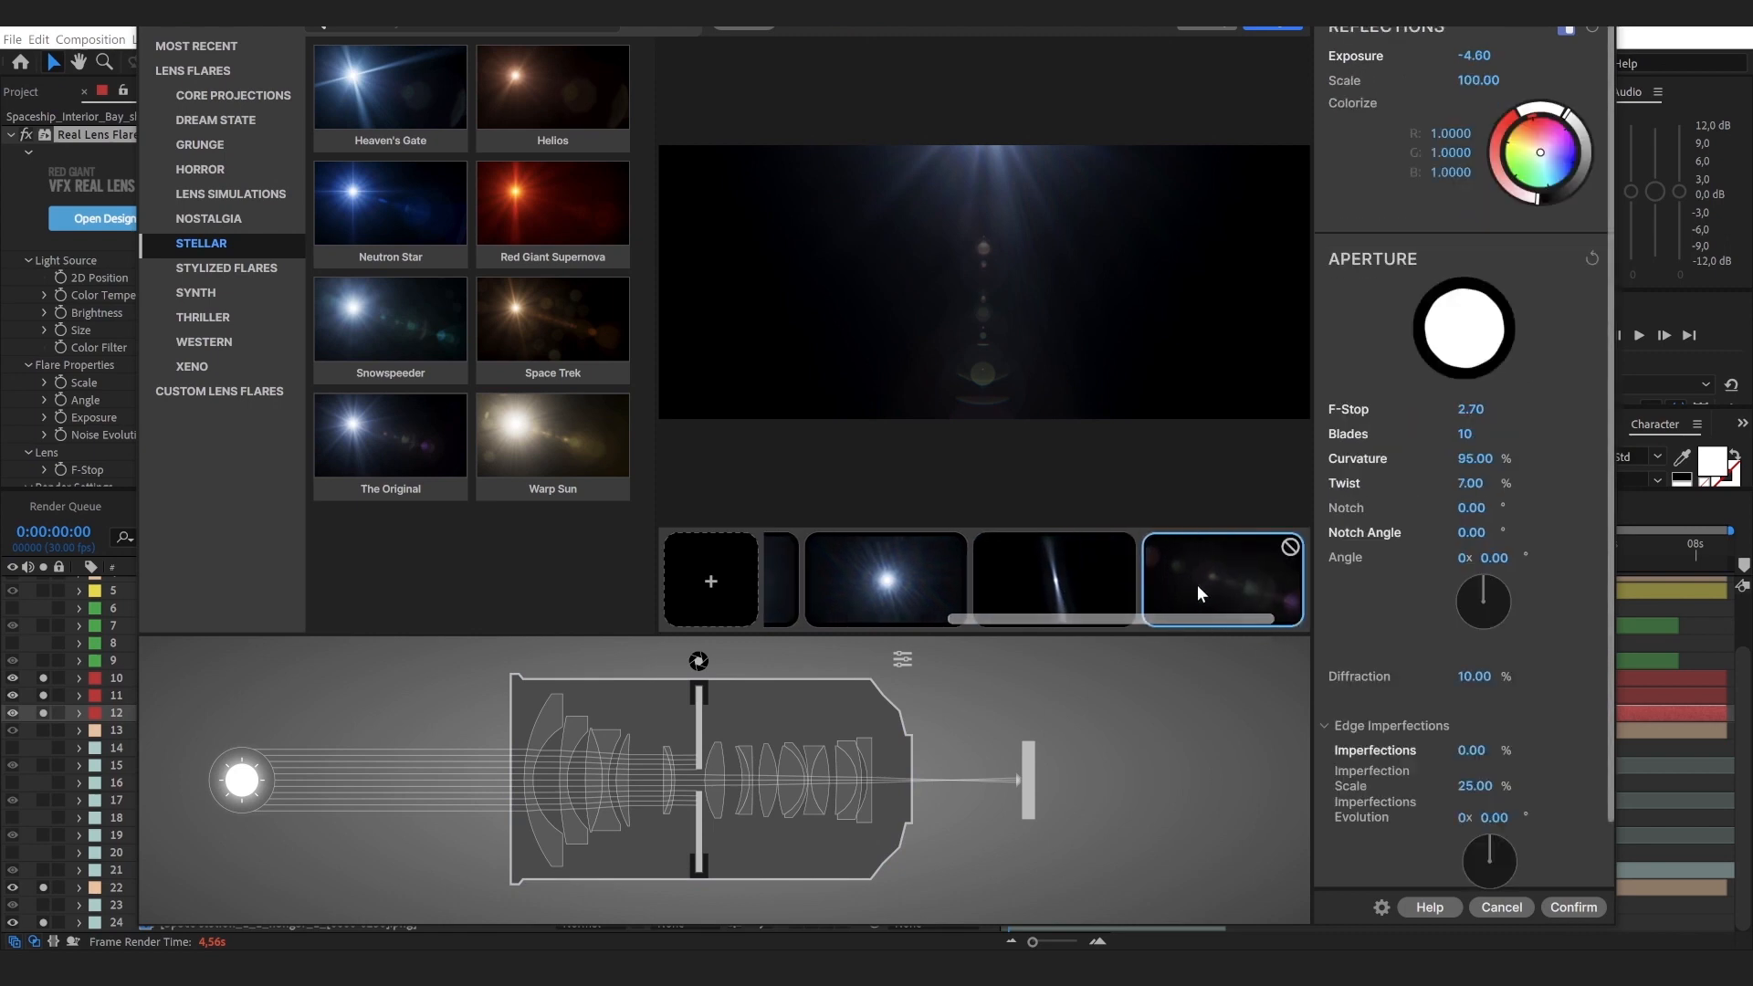
pyautogui.hscroll(-1, 998, 623)
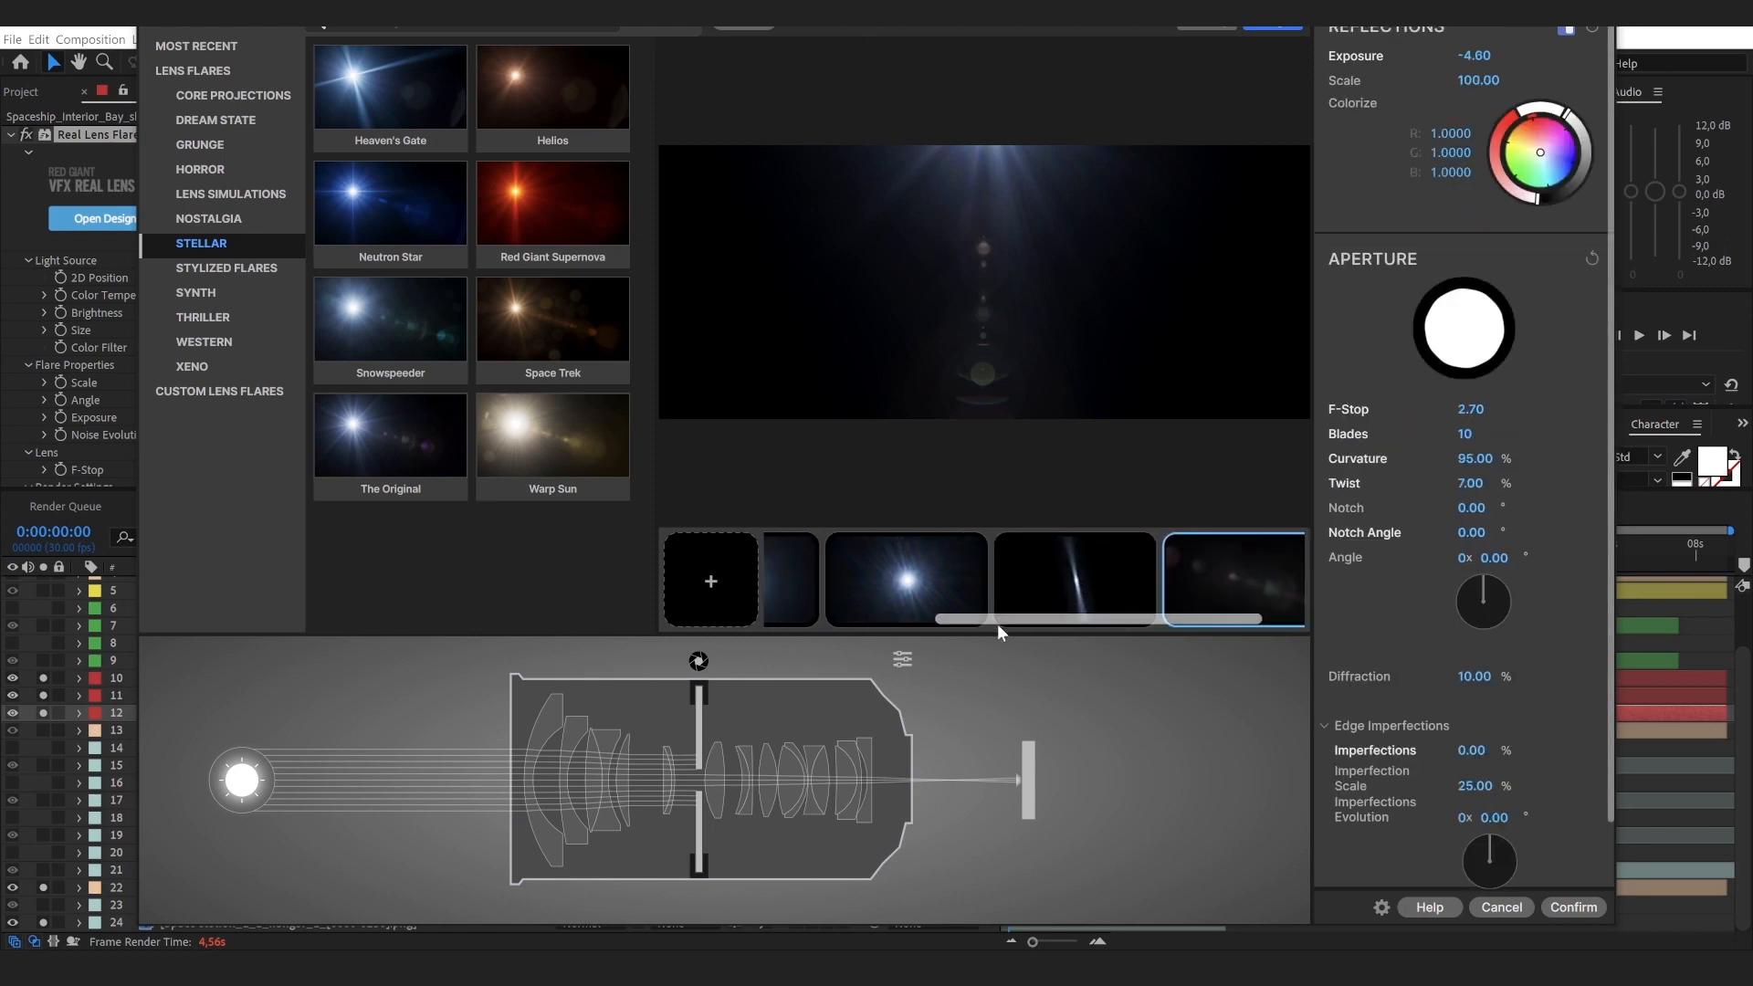
pyautogui.hscroll(-2, 997, 622)
# Step: Compare the flare with its Halo element disabled and enabled
pyautogui.click(955, 562)
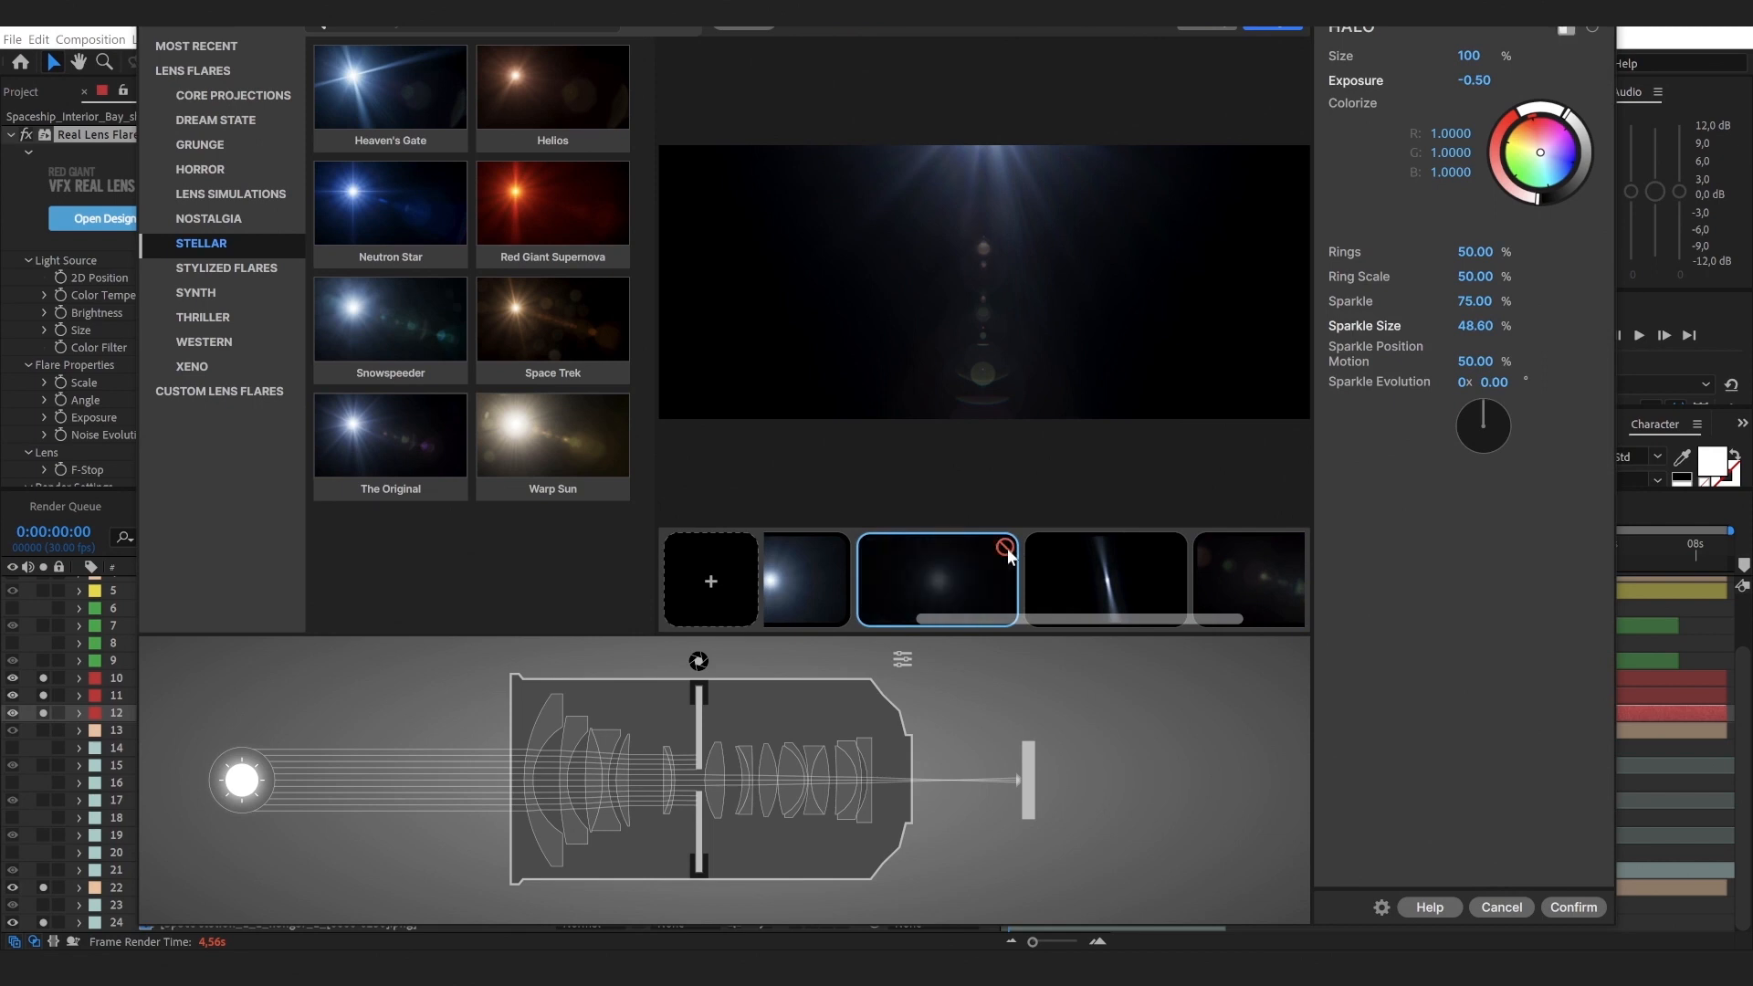
pyautogui.click(1006, 548)
pyautogui.click(1006, 549)
pyautogui.click(1006, 549)
# Step: Colorize the flare's Starburst element light blue, with R 0.8595, G 0.8764 and B 1.0000
pyautogui.hscroll(-3, 904, 622)
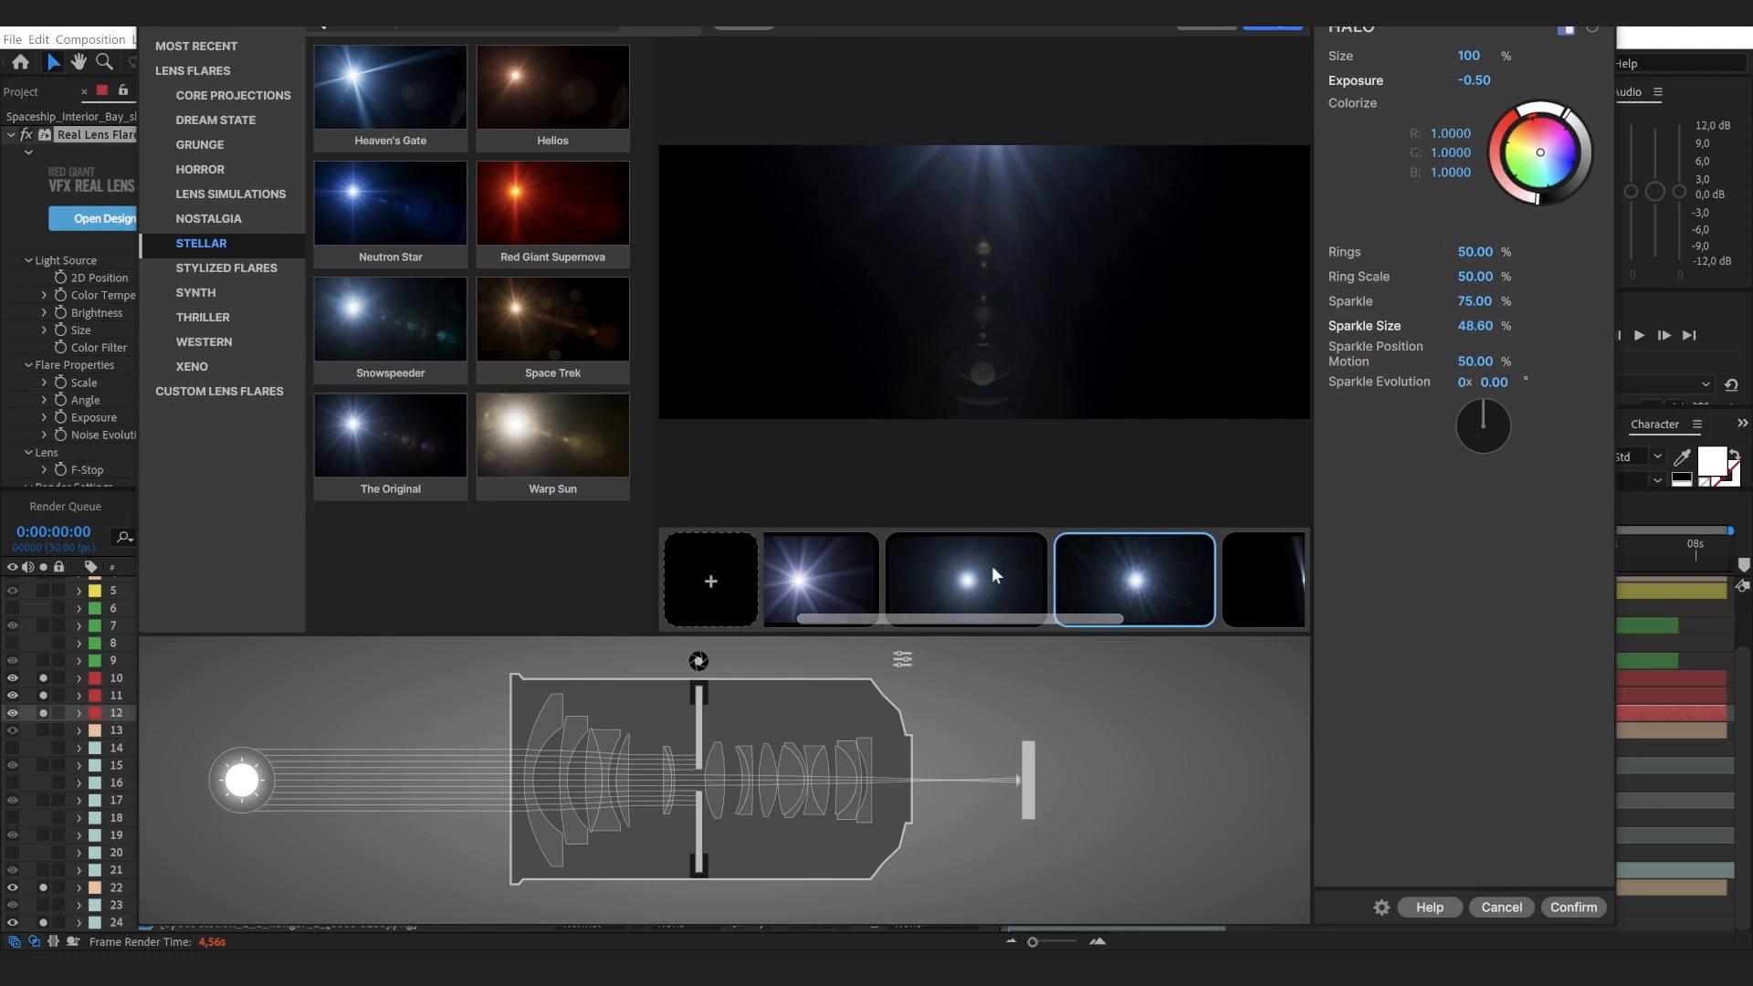
pyautogui.click(824, 578)
pyautogui.click(1541, 186)
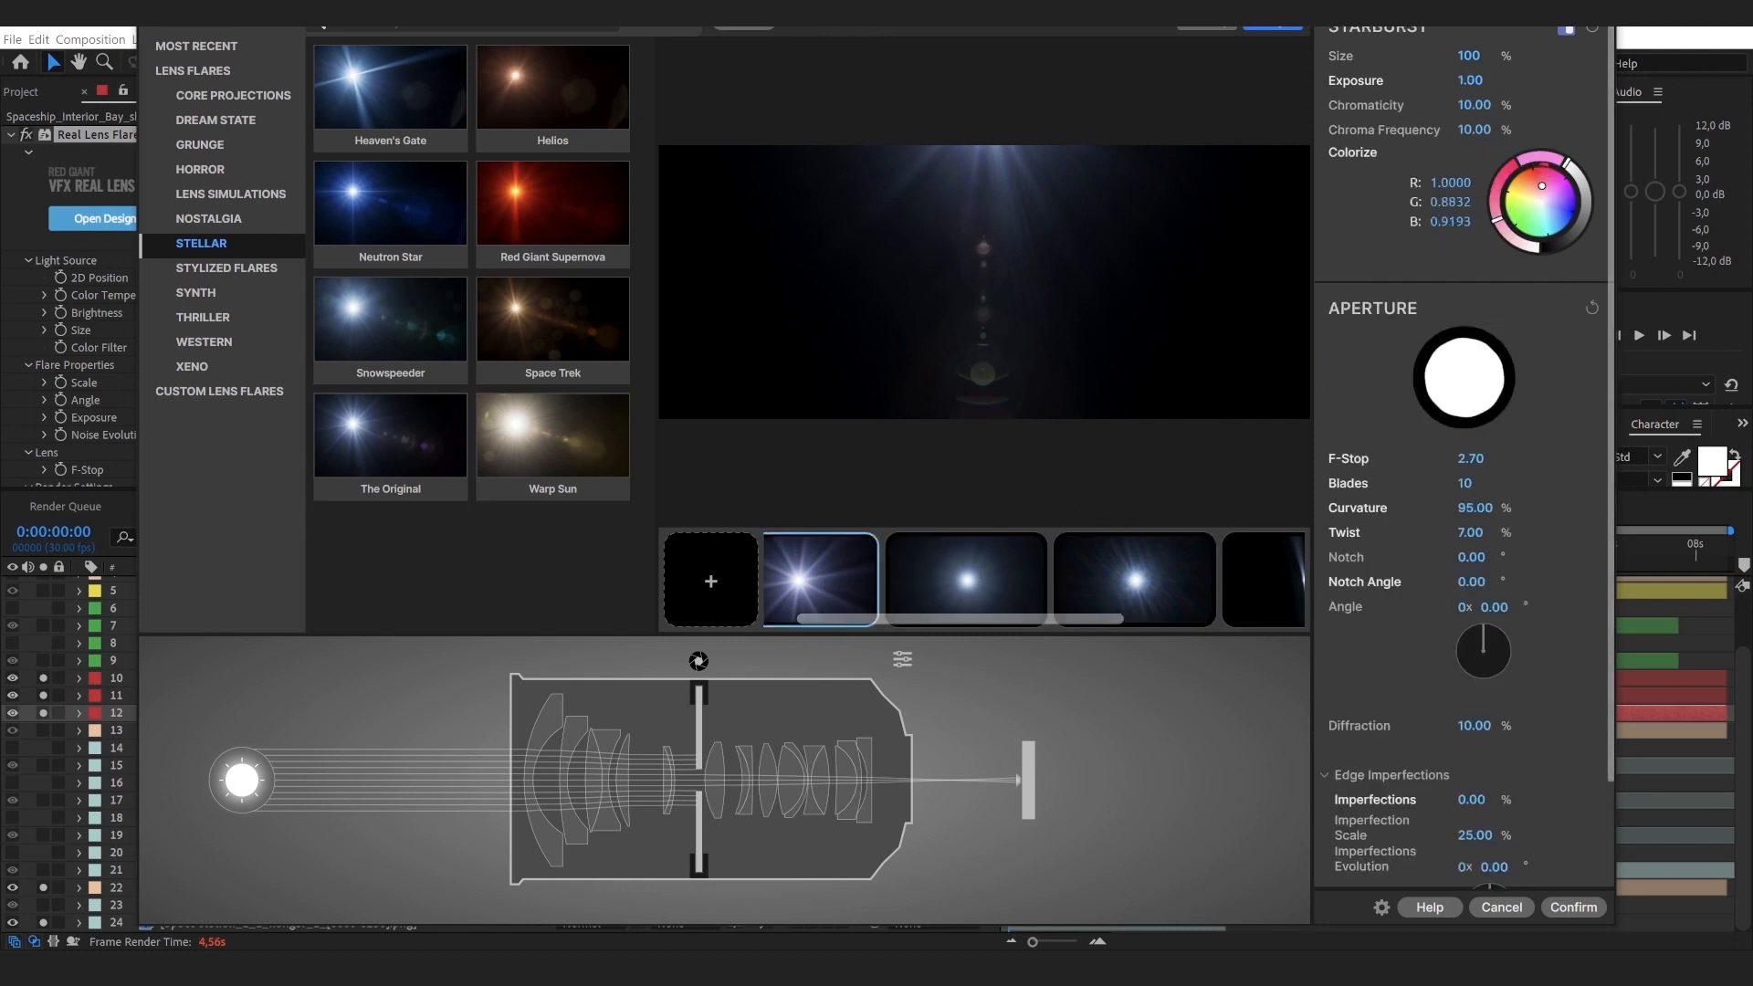
pyautogui.moveTo(1545, 187)
pyautogui.mouseDown()
pyautogui.moveTo(1574, 193)
pyautogui.moveTo(1540, 165)
pyautogui.moveTo(1505, 183)
pyautogui.moveTo(1556, 208)
pyautogui.mouseUp()
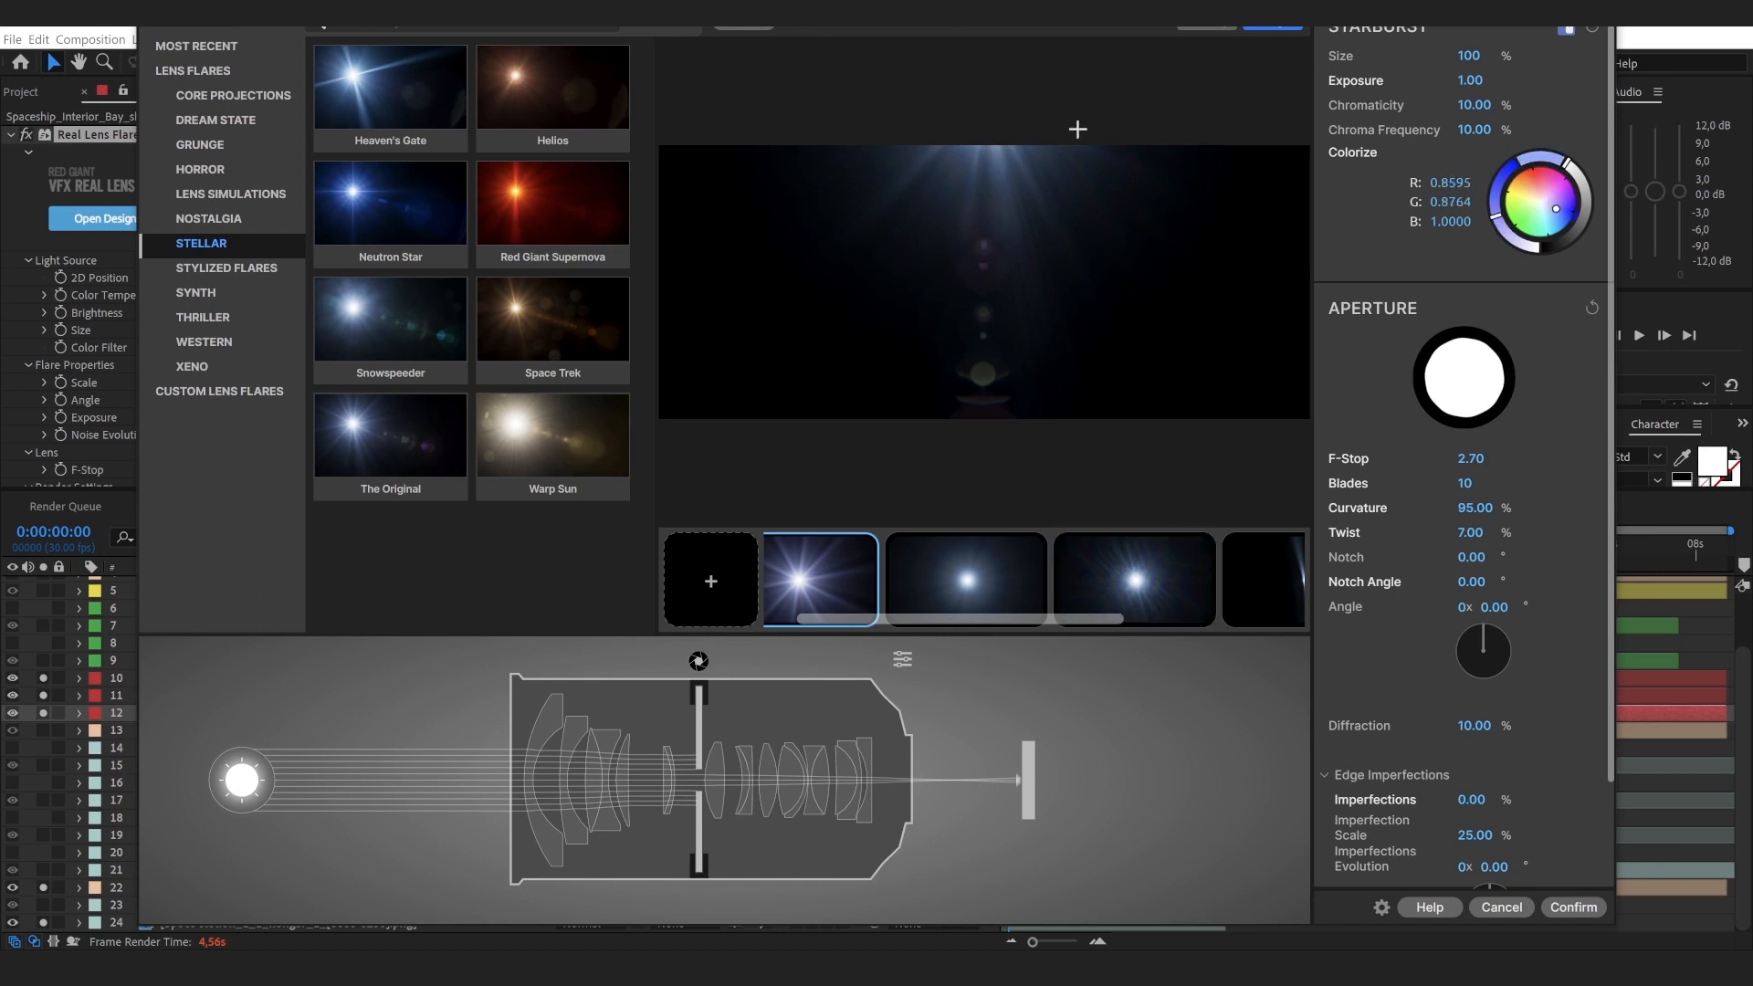
# Step: Tint the Glowball element pale blue with R 0.9632, G 0.9725 and B 1.0000, and apply the flare design to the layer
pyautogui.click(1028, 548)
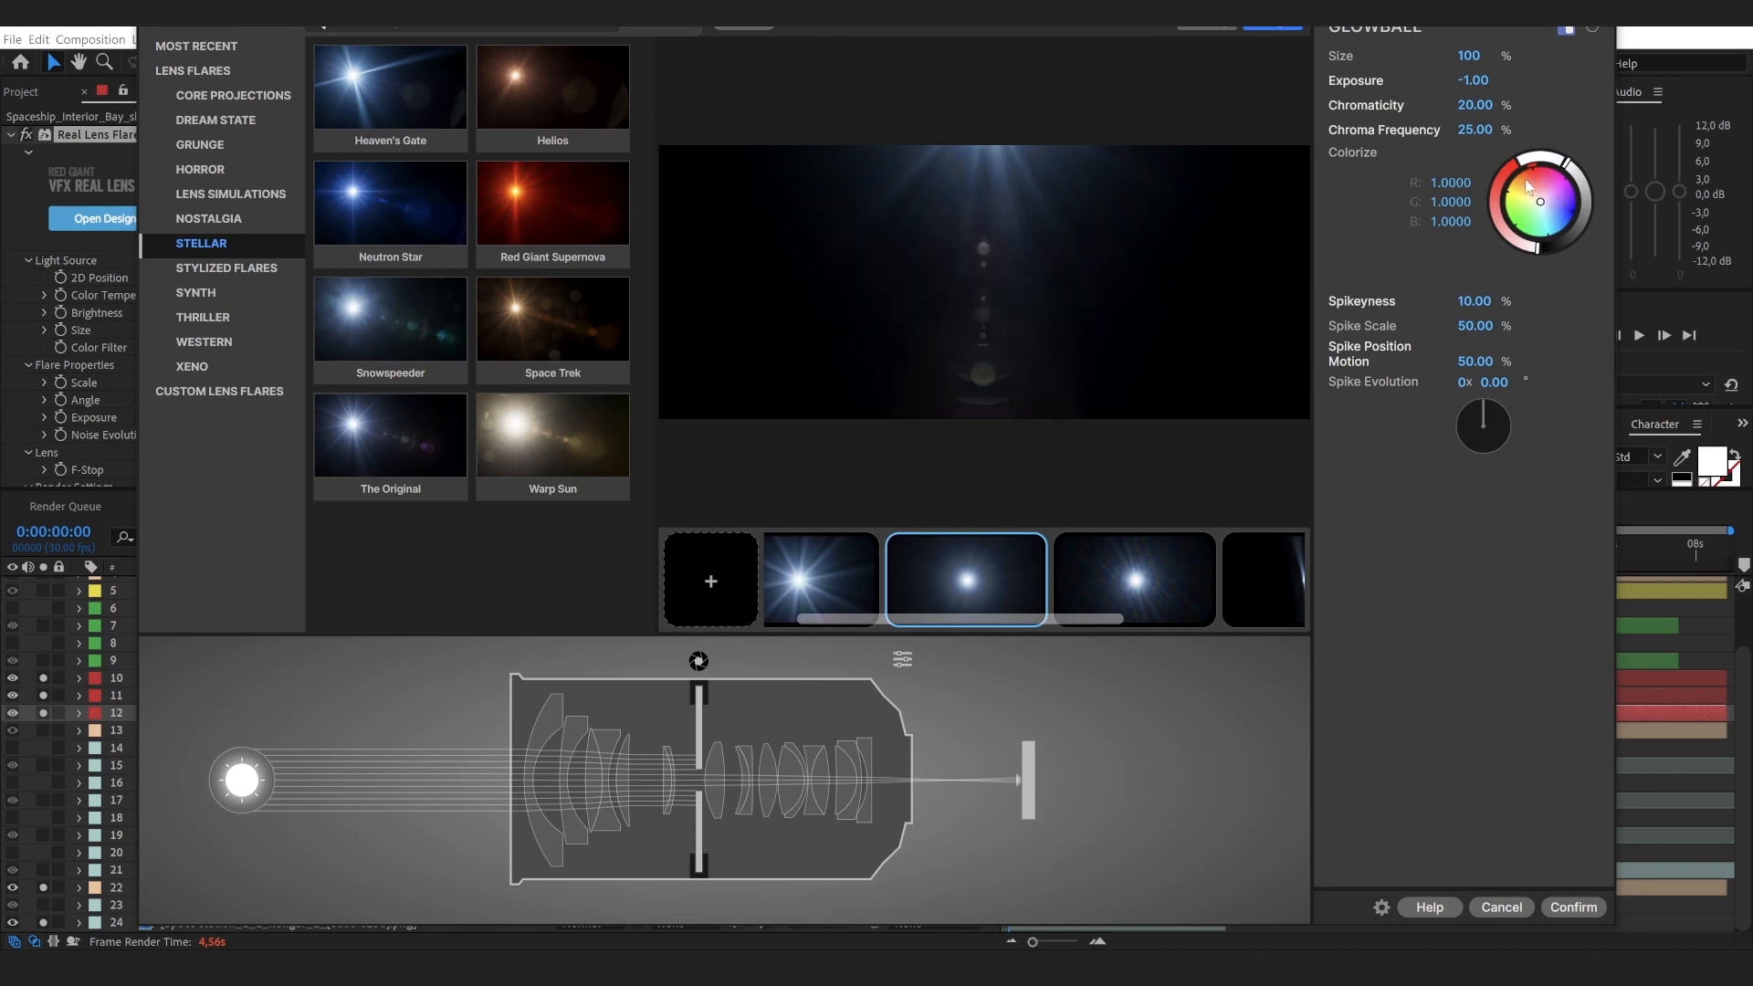
pyautogui.moveTo(1541, 202); pyautogui.dragTo(1549, 207)
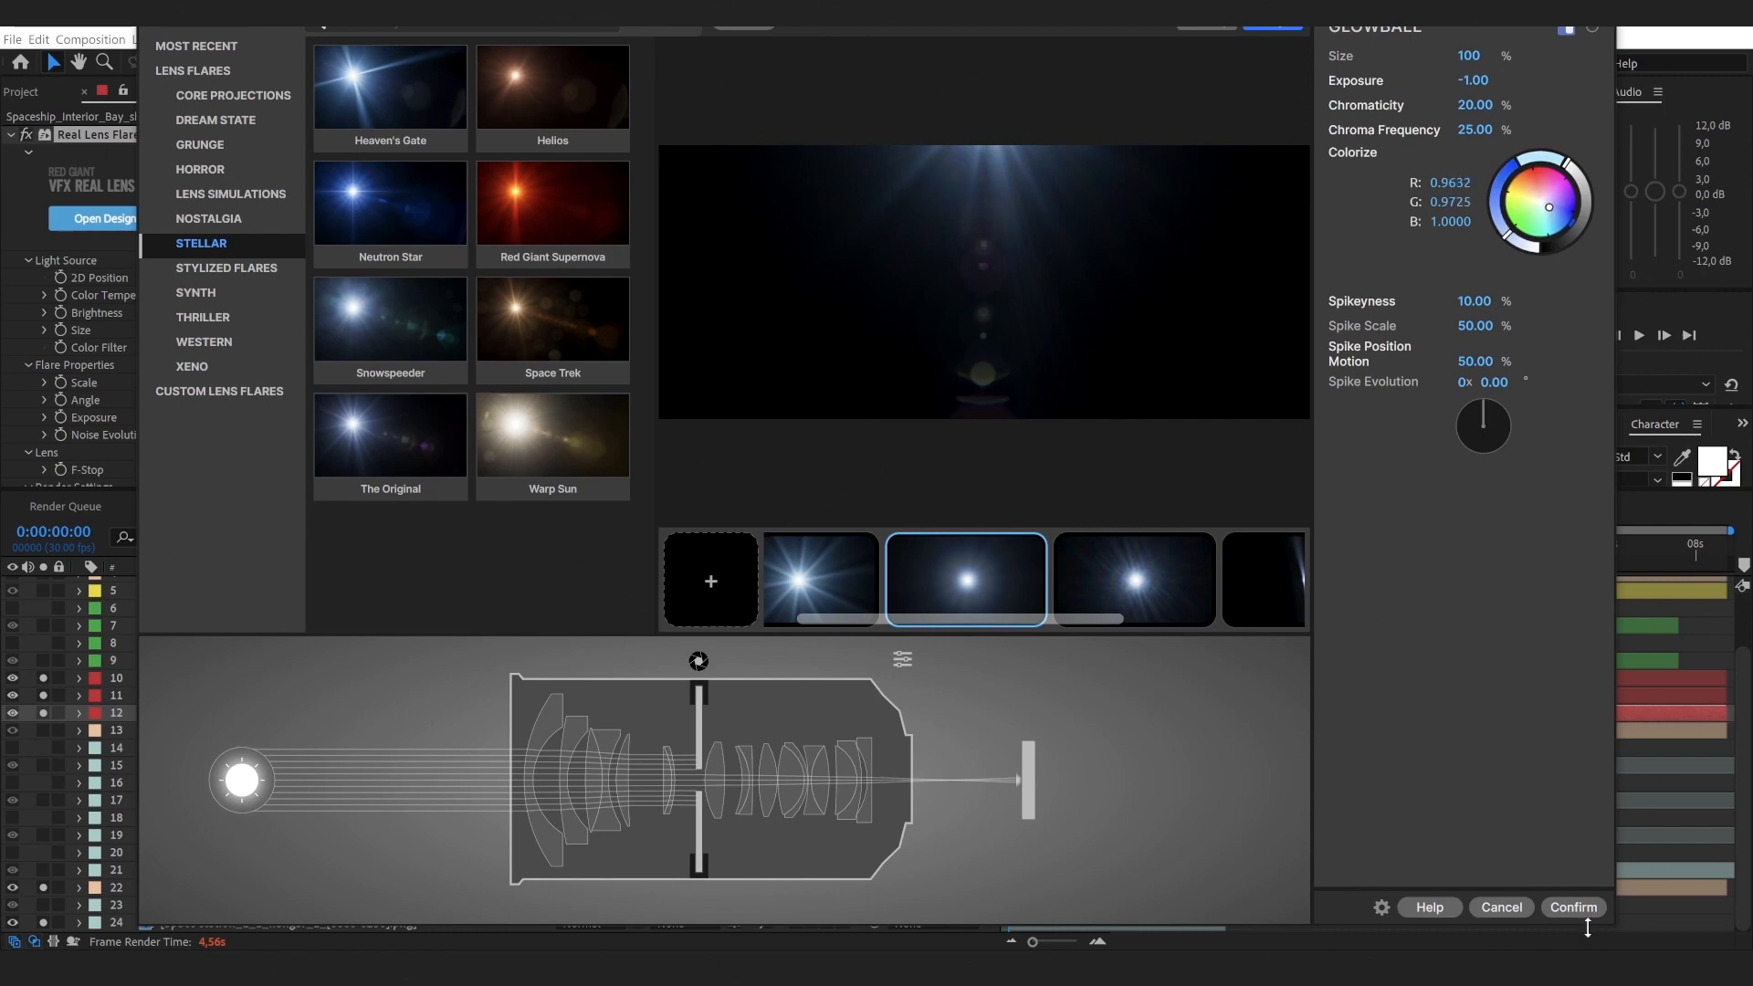
pyautogui.click(1563, 908)
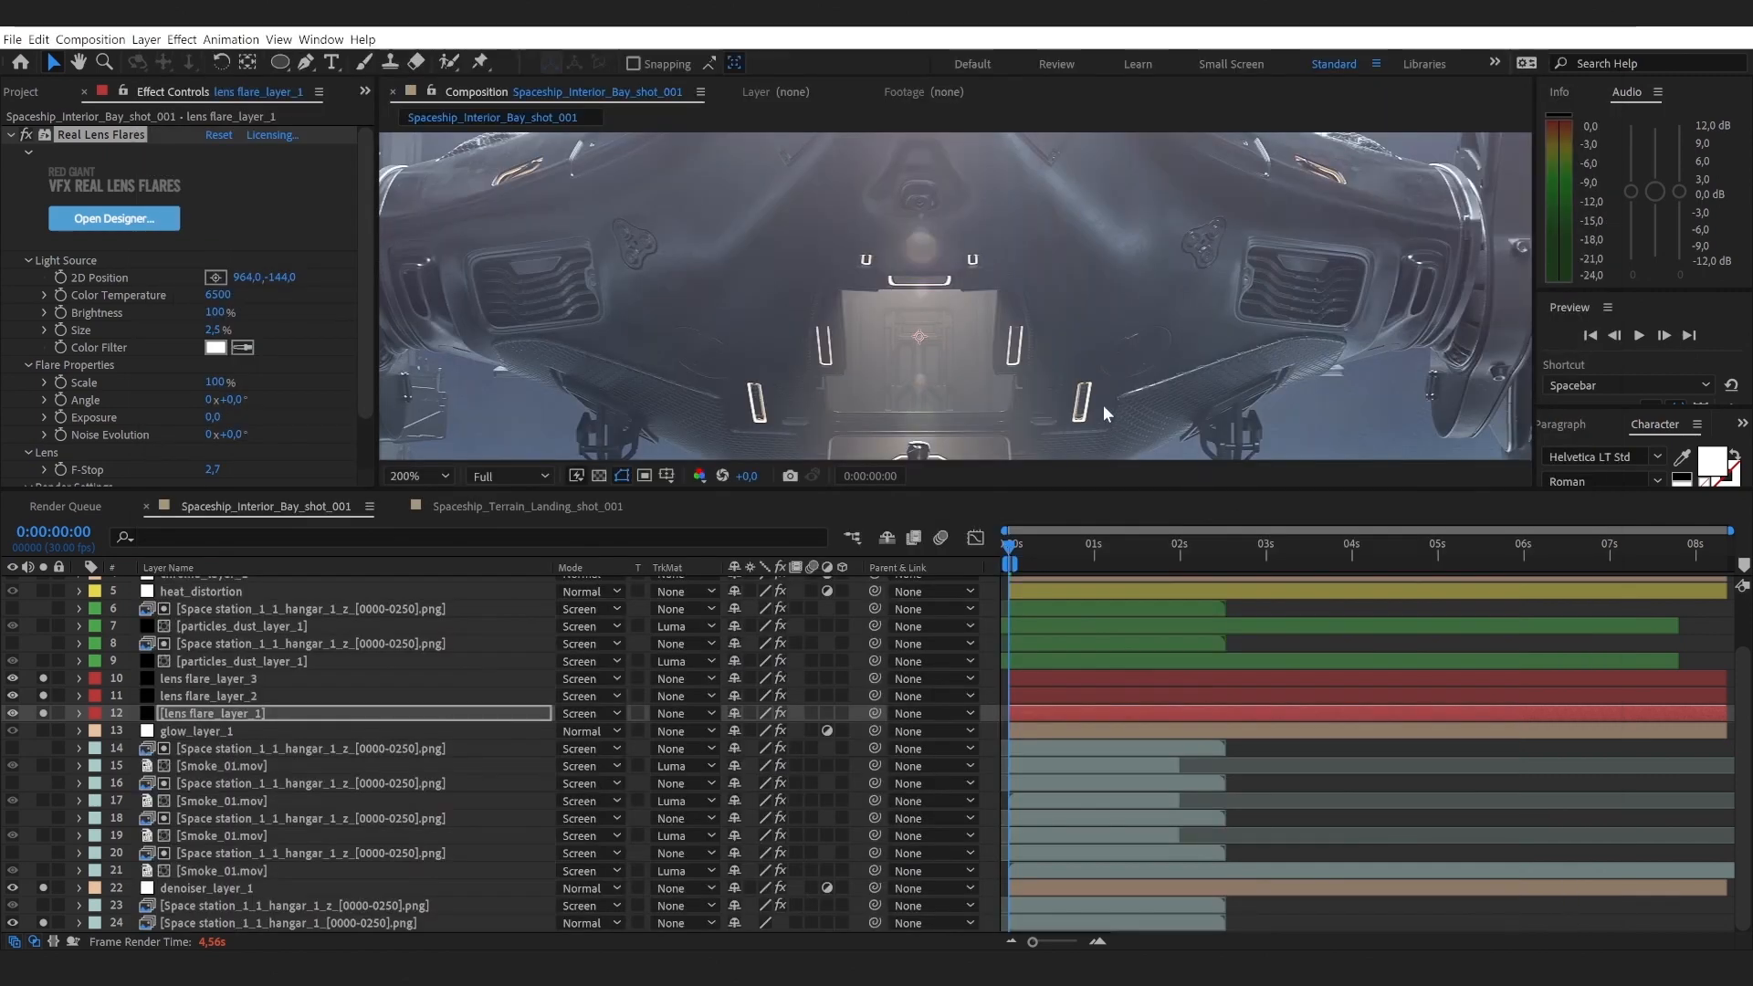
# Step: Check the recoloured lens flare_layer_1 against the full shot
pyautogui.scroll(-1, 1103, 404)
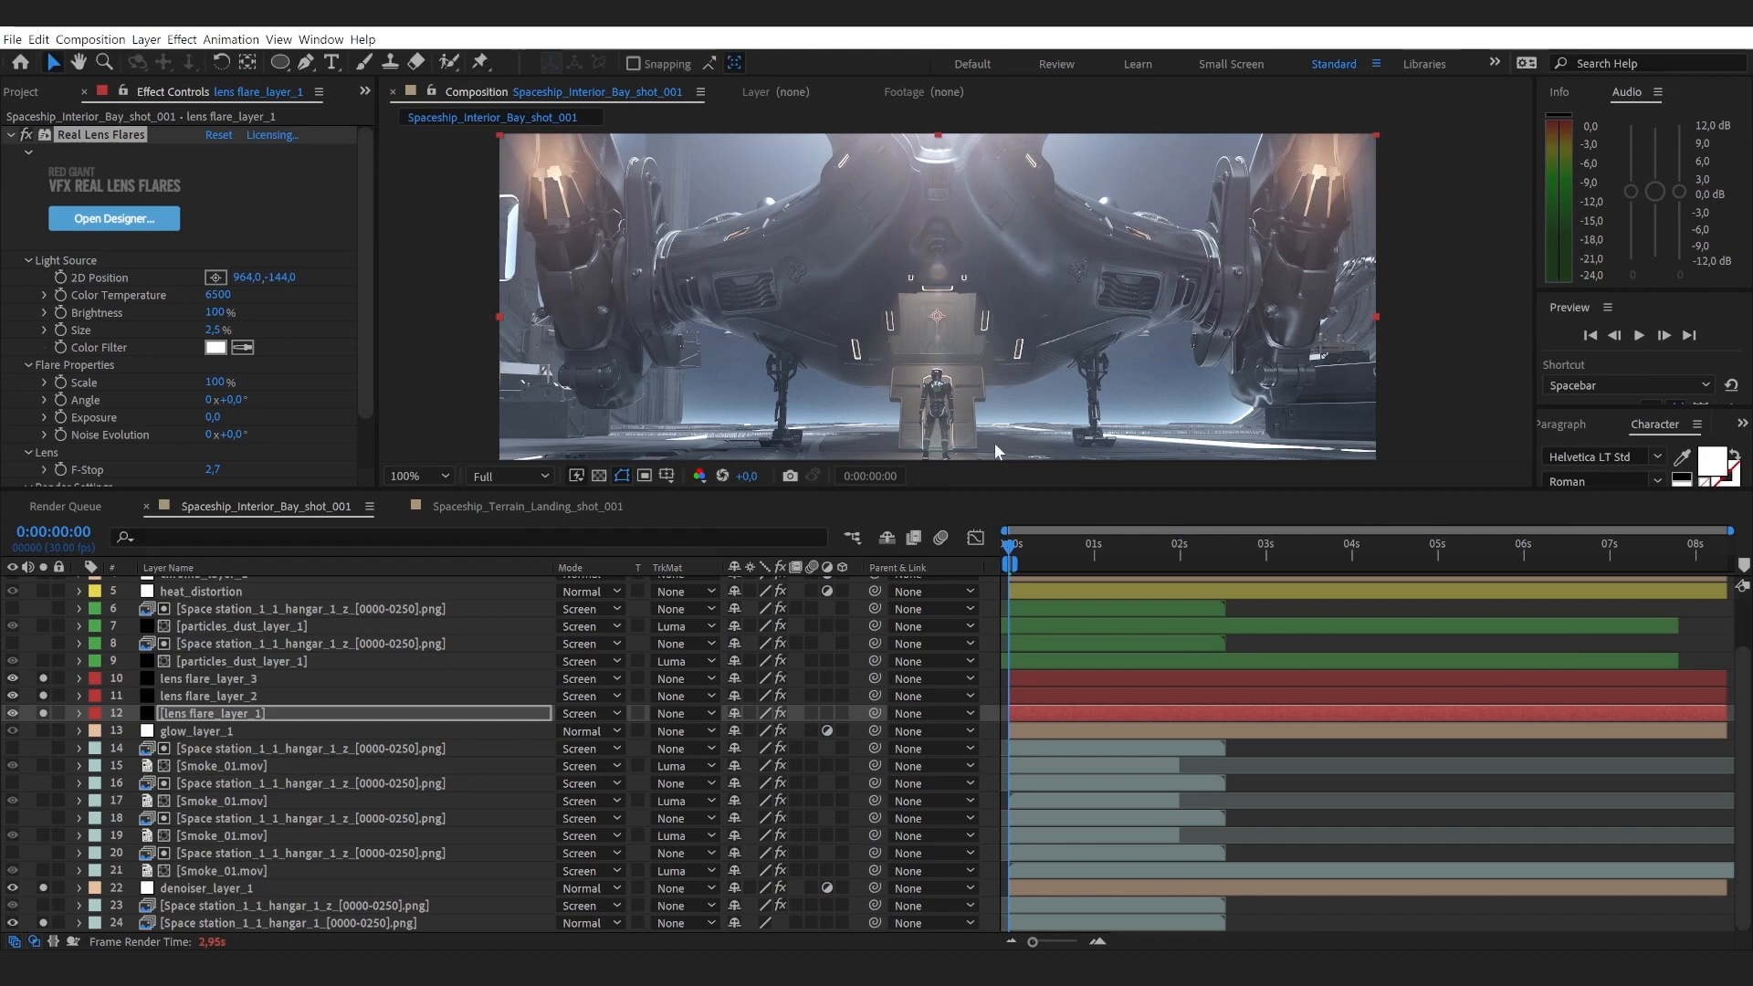
pyautogui.click(989, 604)
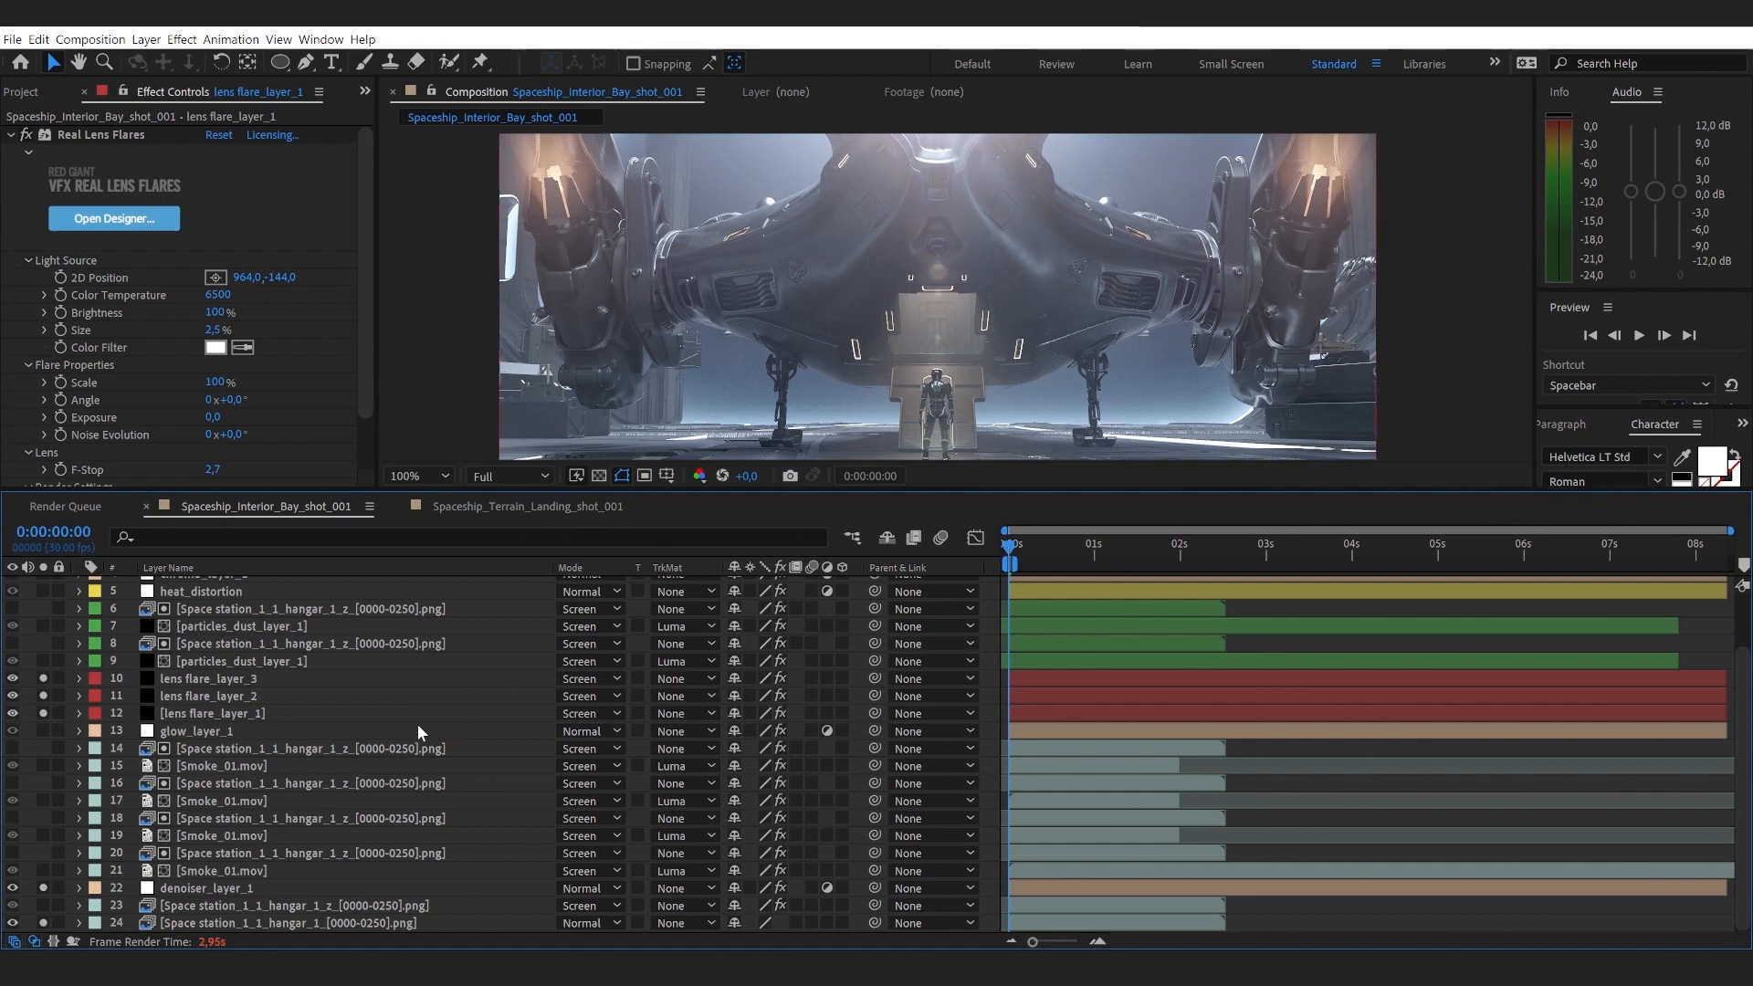
pyautogui.click(57, 713)
pyautogui.click(57, 713)
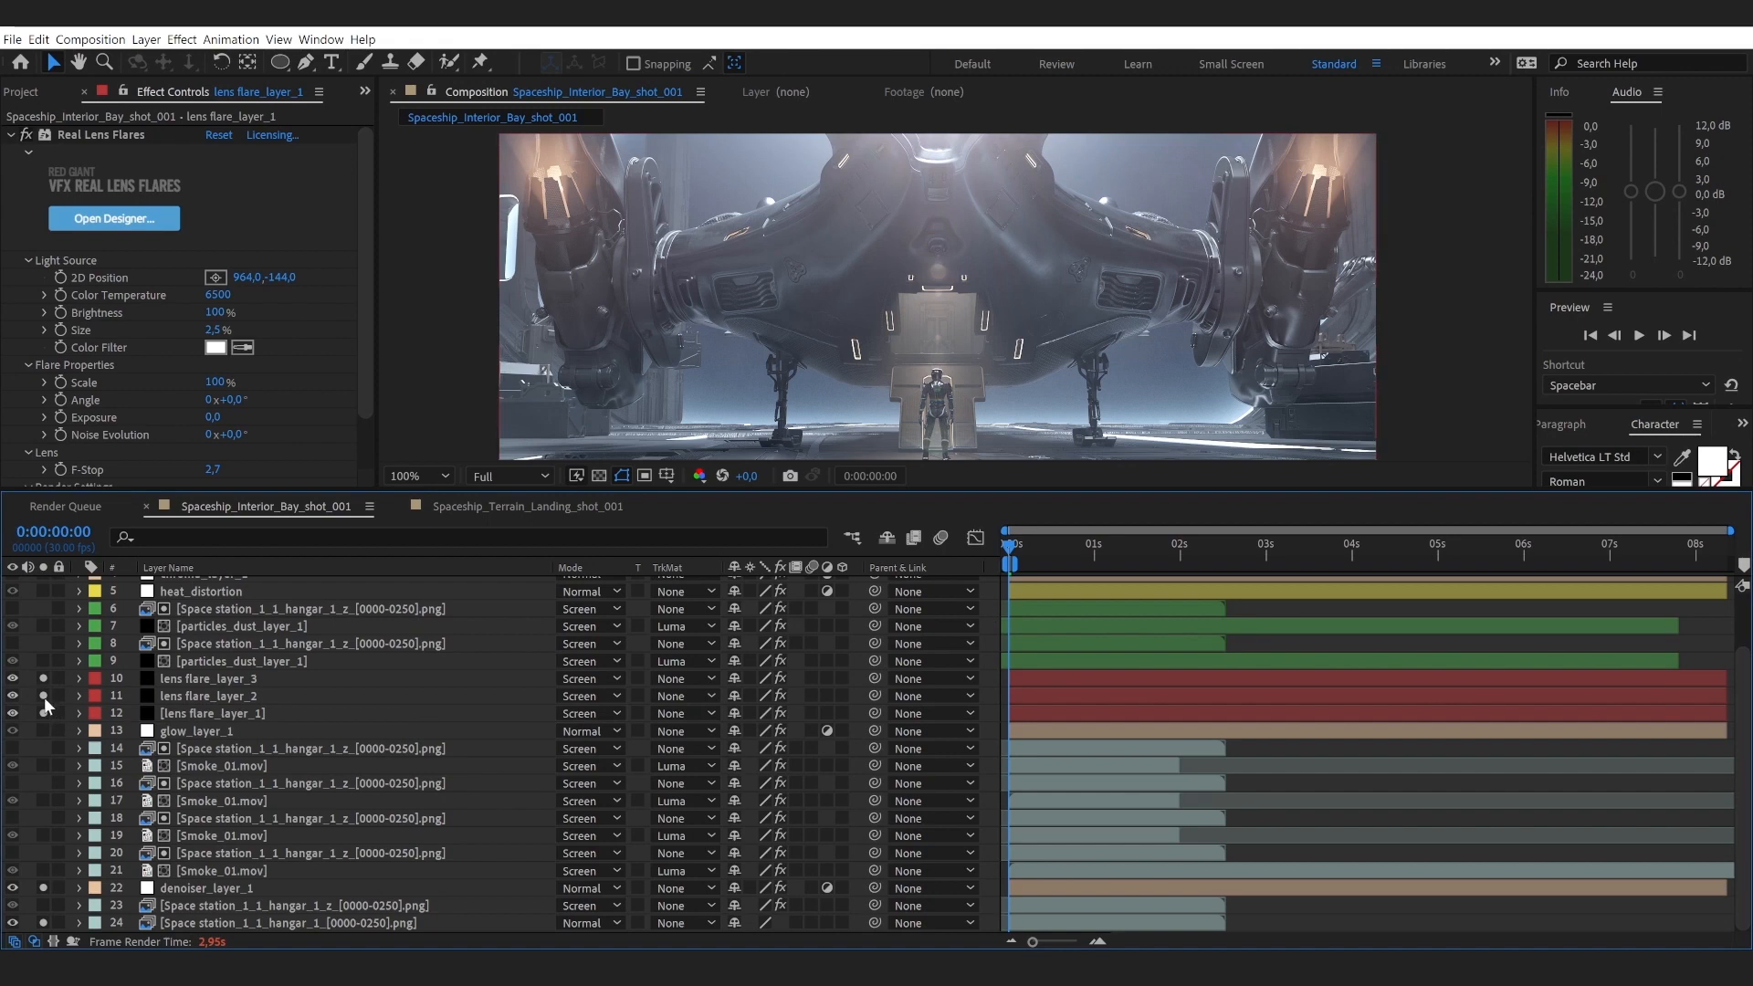
# Step: Compare the ship's glowing left engine close up with and without lens flare_layer_2
pyautogui.click(42, 698)
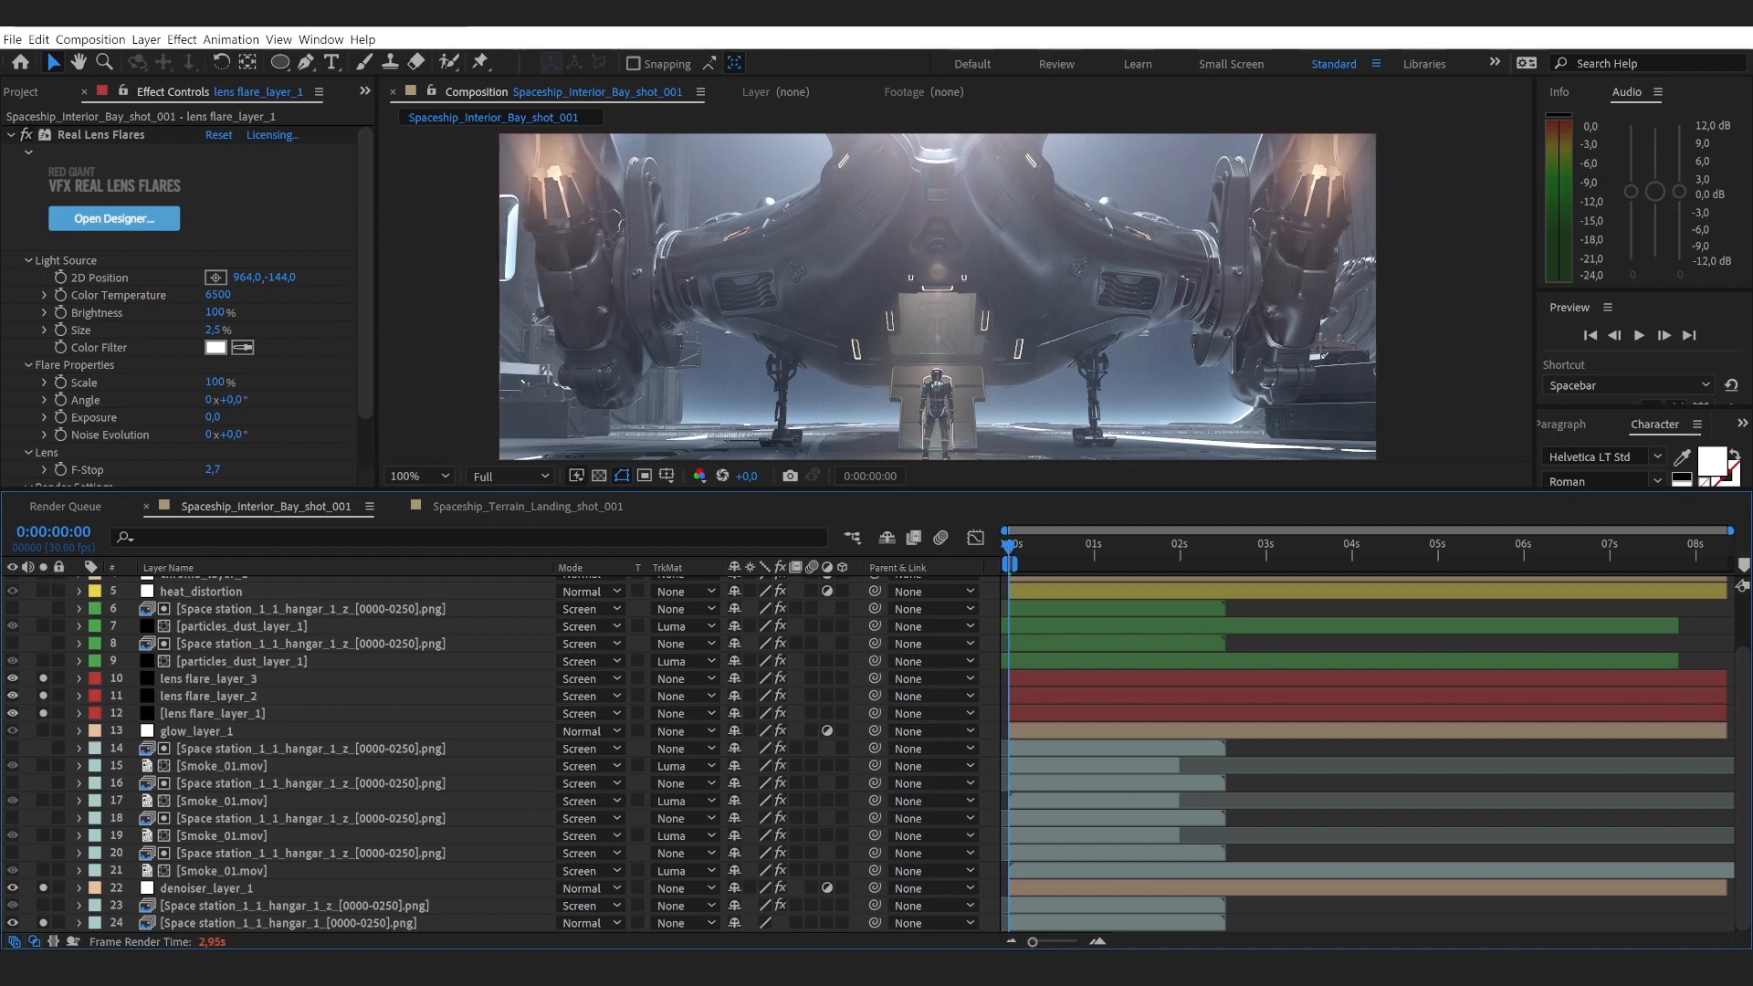
pyautogui.press('.')
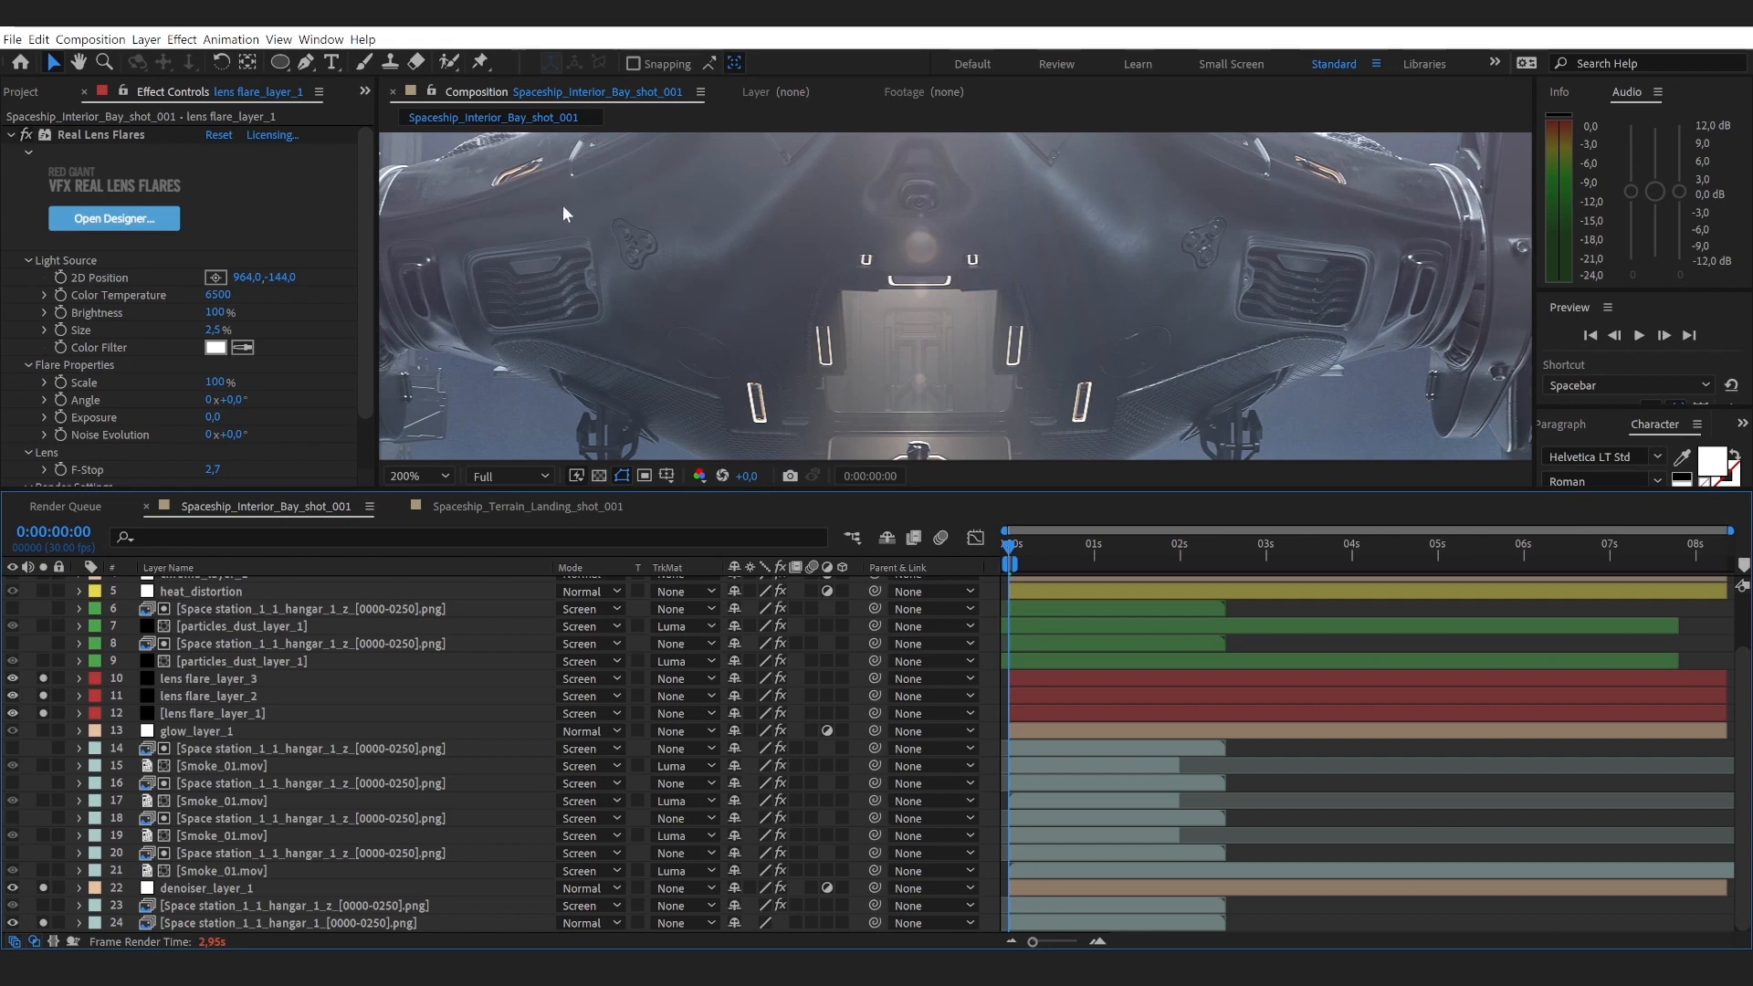
pyautogui.press('space')
pyautogui.moveTo(562, 205); pyautogui.dragTo(1034, 390)
pyautogui.scroll(2, 592, 240)
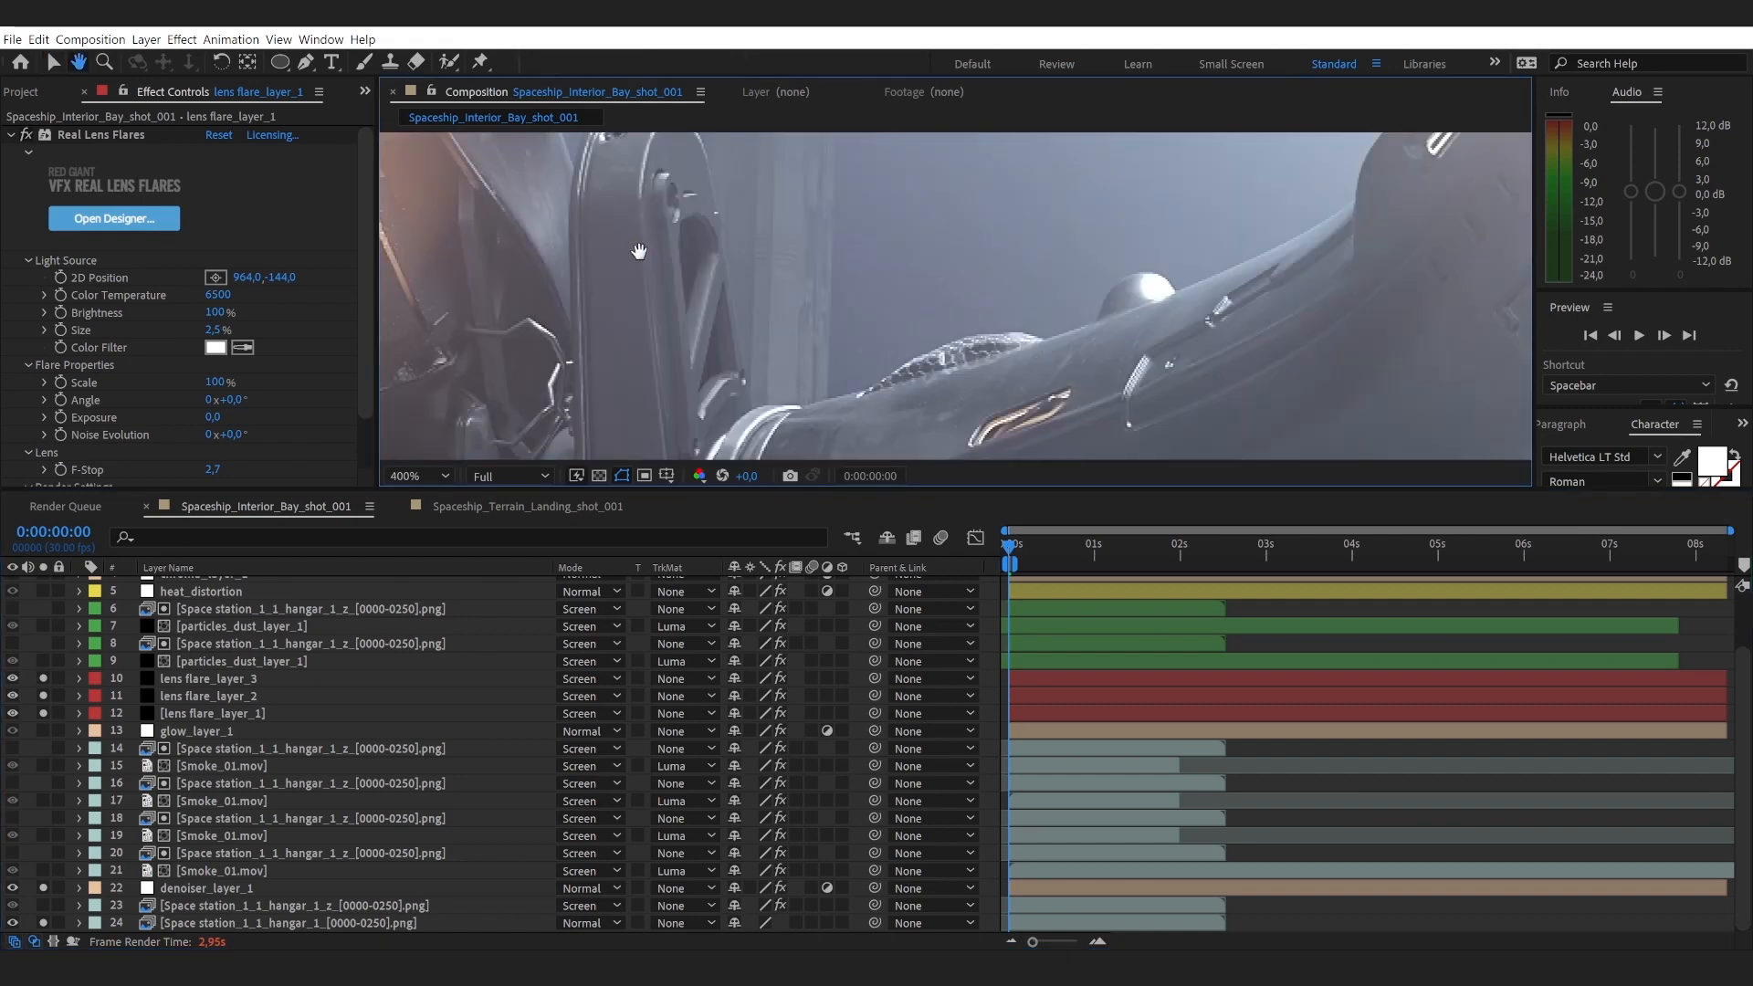
pyautogui.press('v')
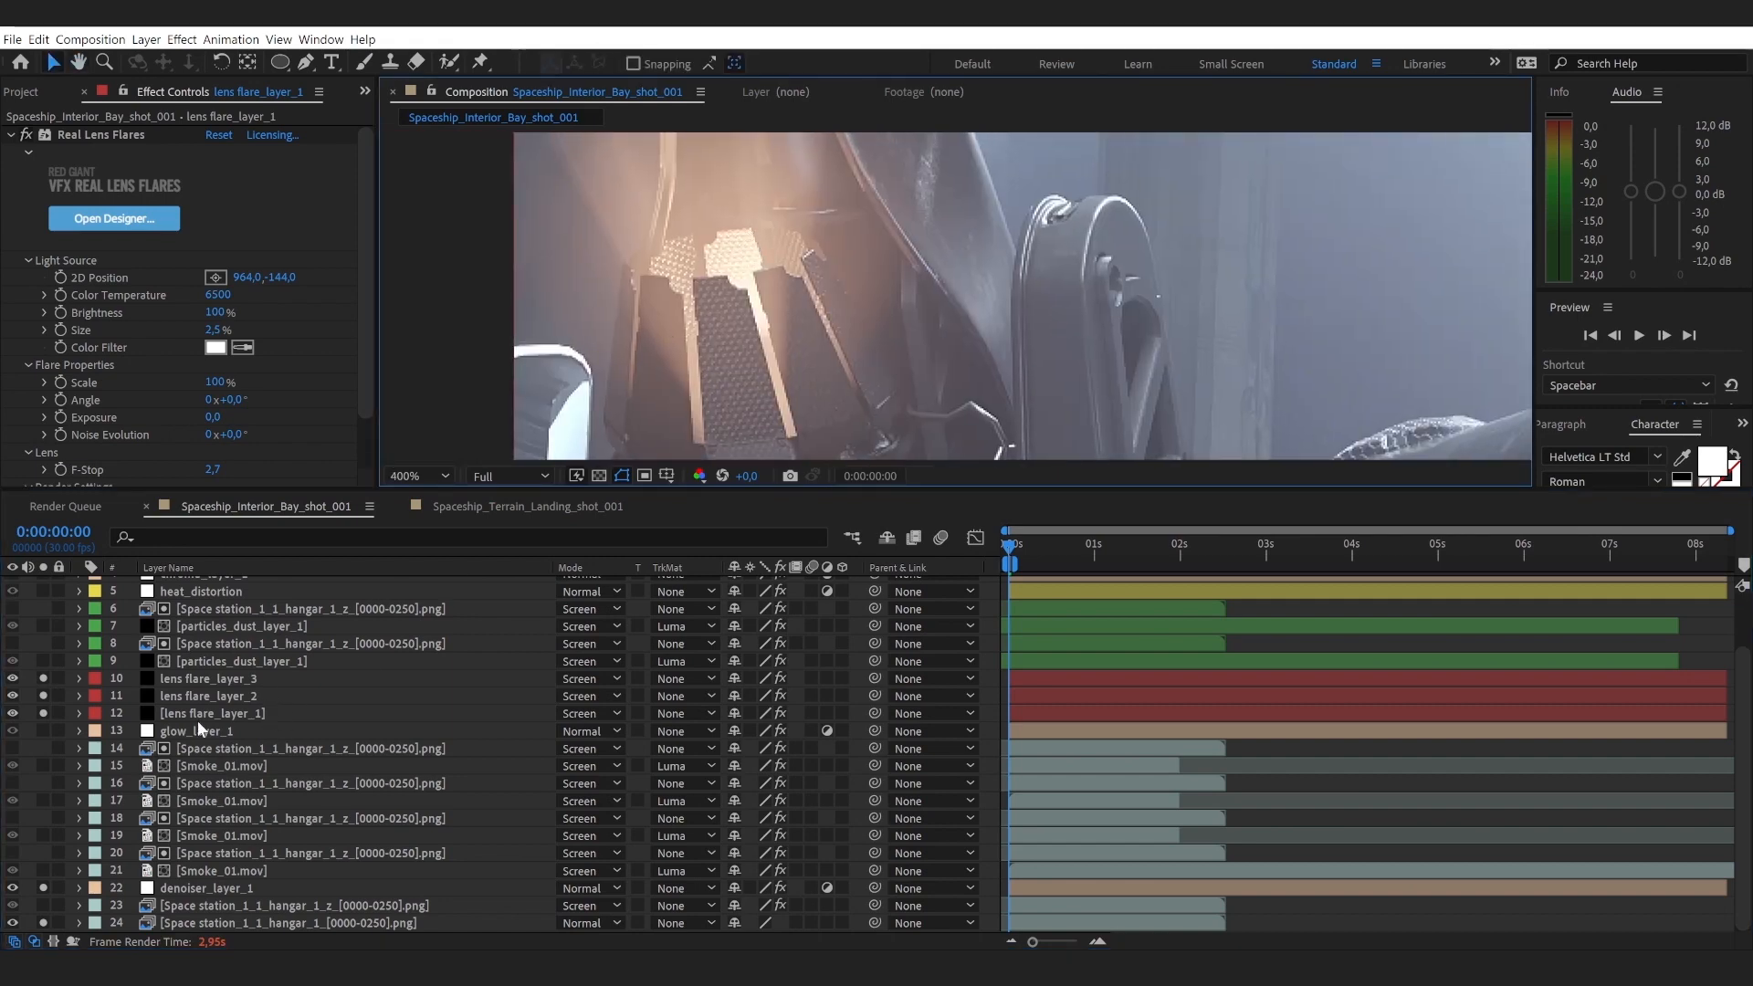
pyautogui.click(46, 696)
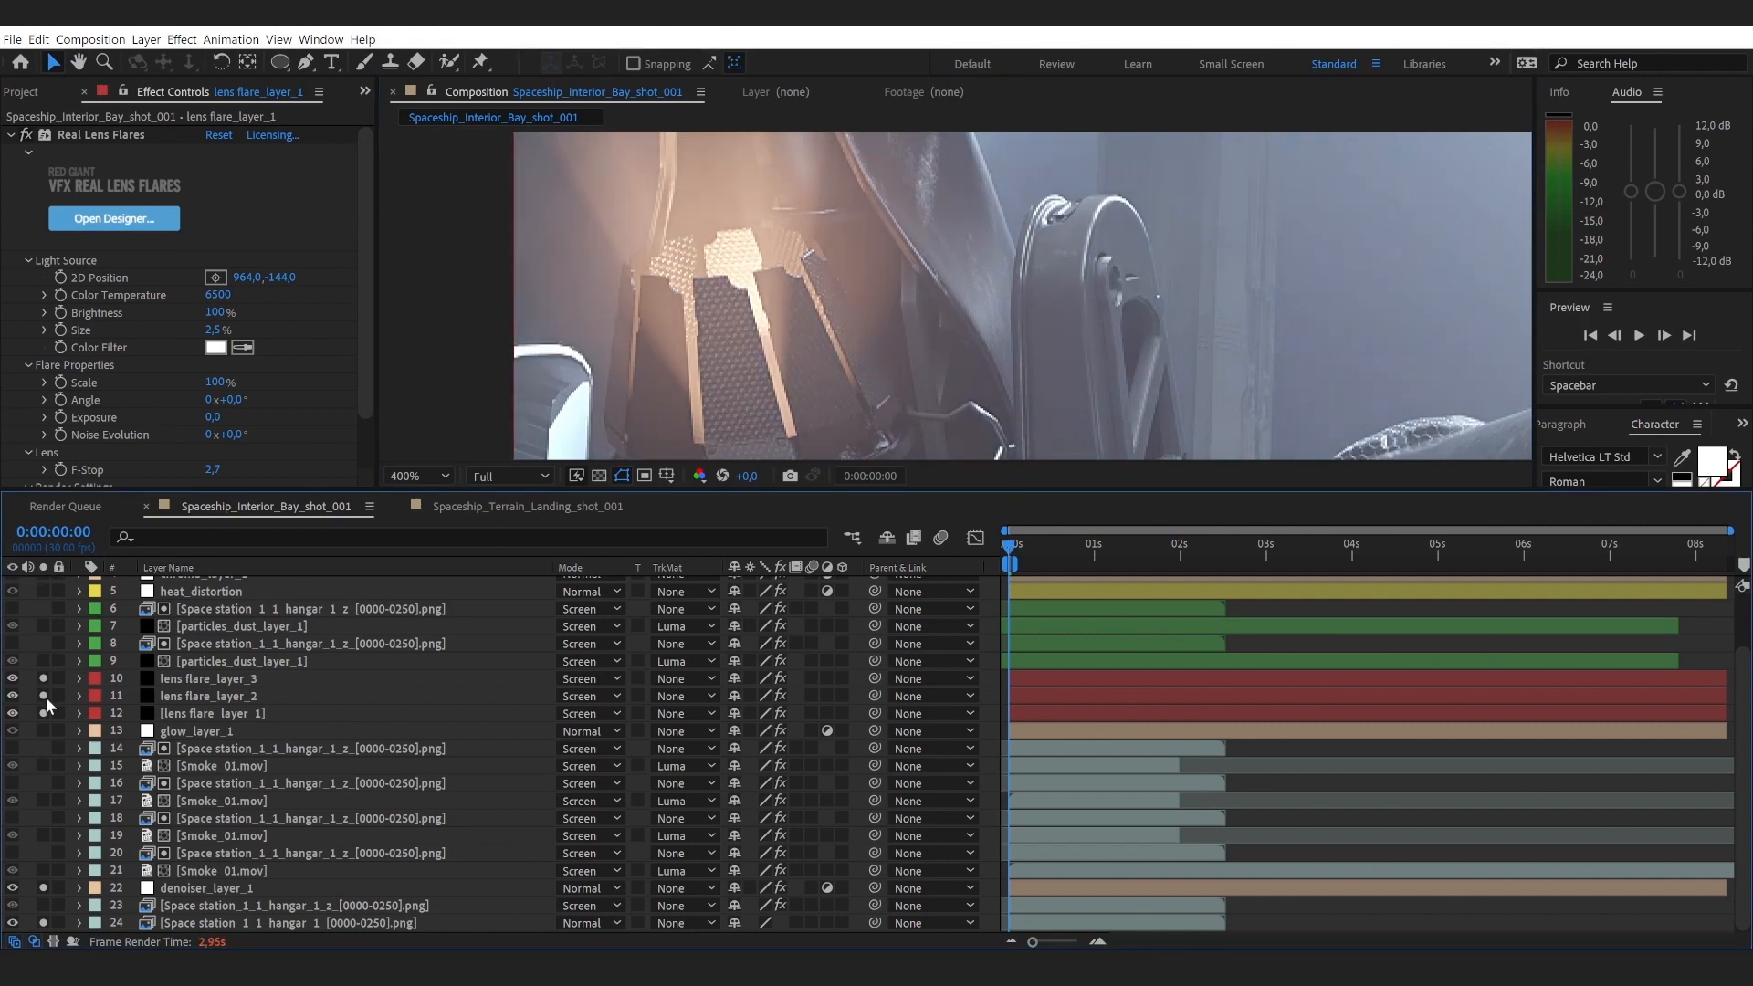
# Step: Open the Real Lens Flares designer for lens flare_layer_2
pyautogui.click(194, 697)
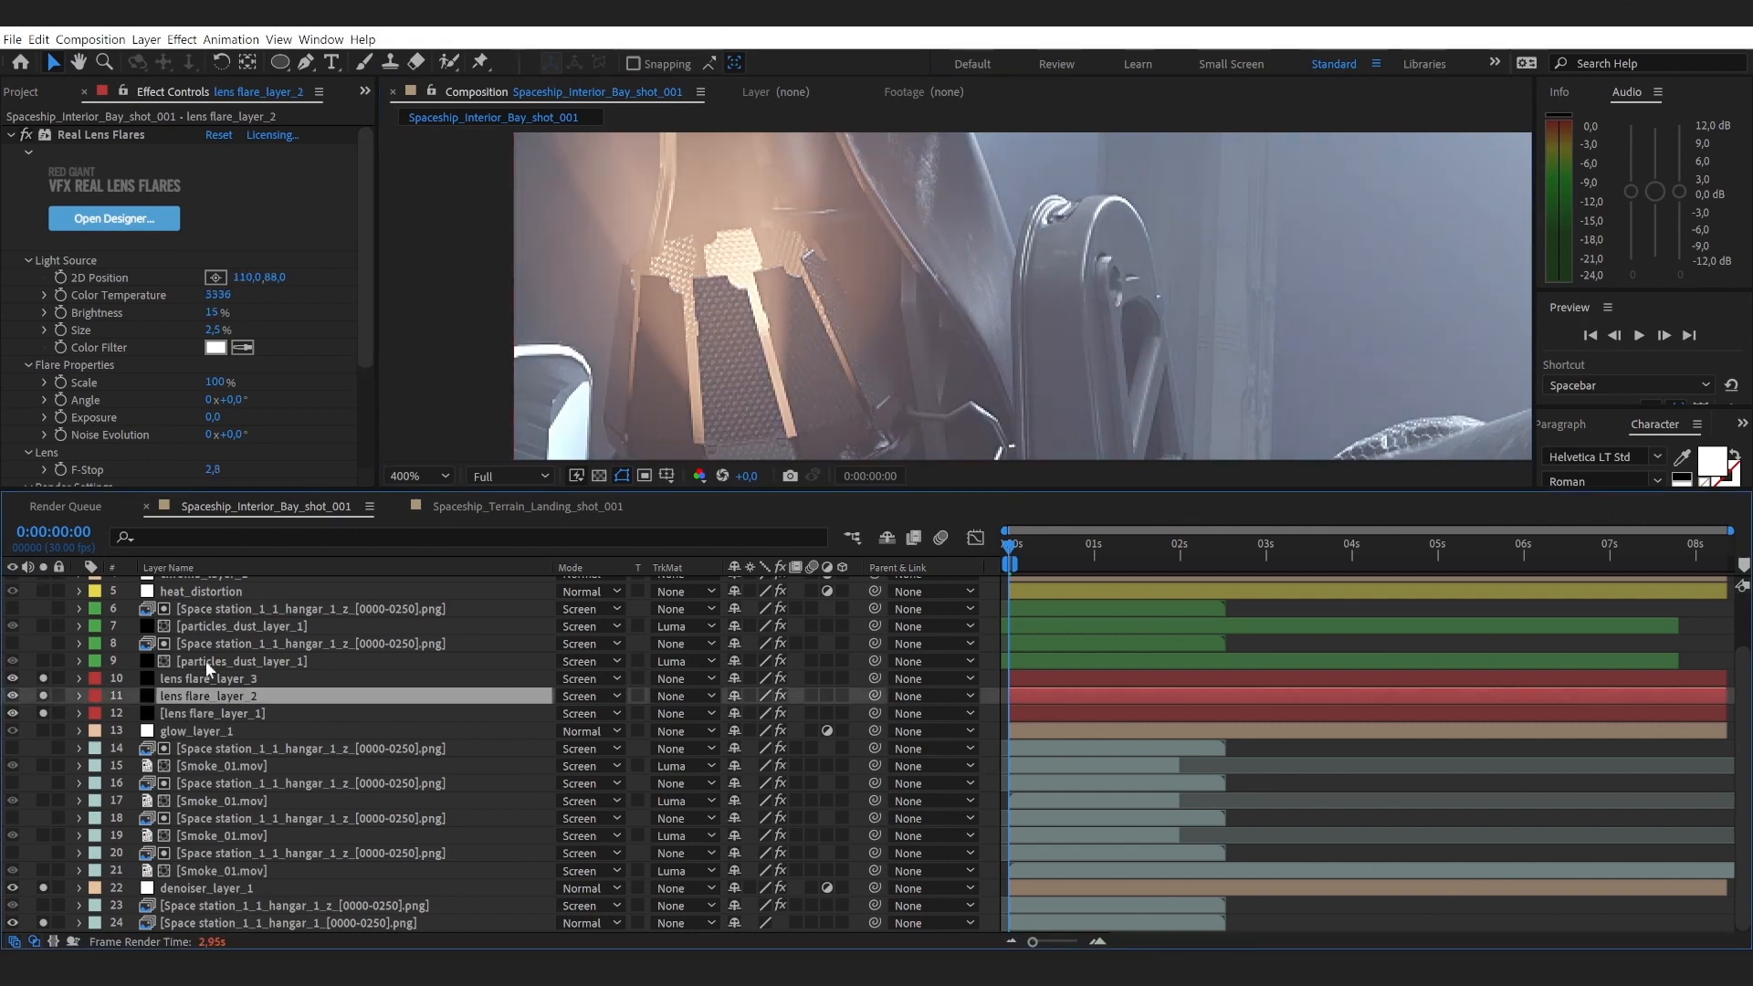
pyautogui.click(111, 219)
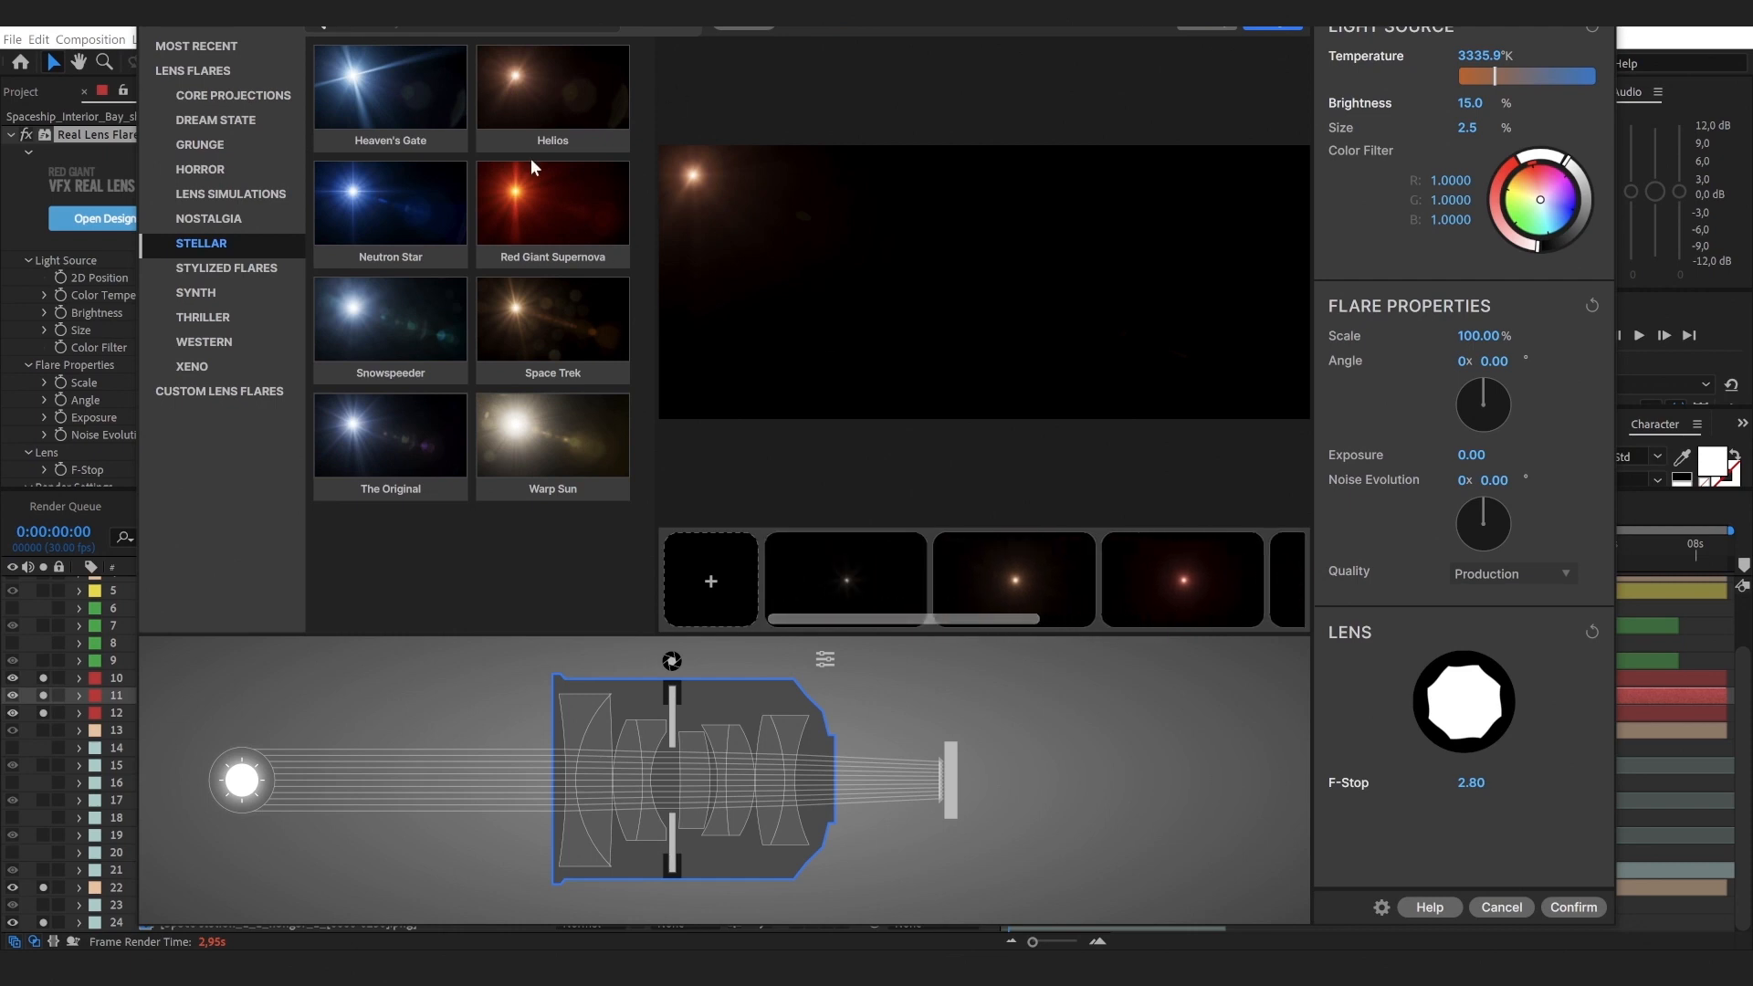
# Step: Browse the flare elements of lens flare_layer_2, inspect the red Glowball element's settings, and confirm the designer unchanged
pyautogui.moveTo(868, 616); pyautogui.dragTo(1201, 643)
pyautogui.moveTo(1046, 624); pyautogui.dragTo(813, 621)
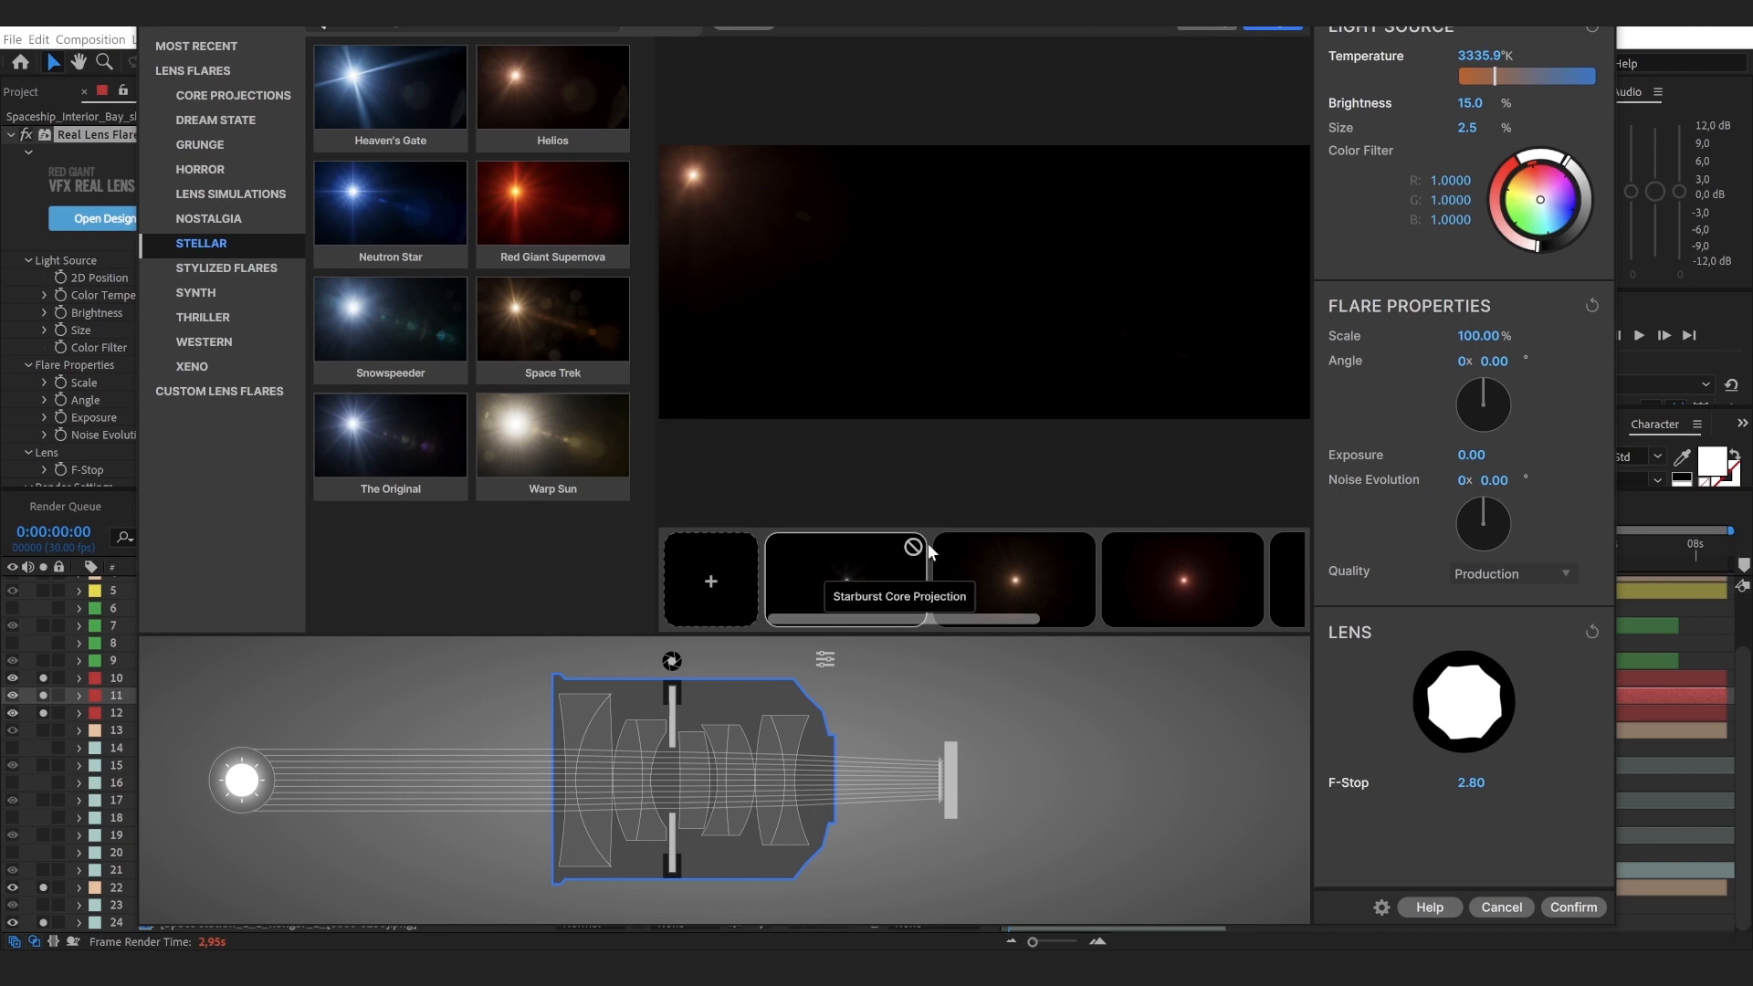
pyautogui.moveTo(986, 624); pyautogui.dragTo(1043, 590)
pyautogui.click(1041, 588)
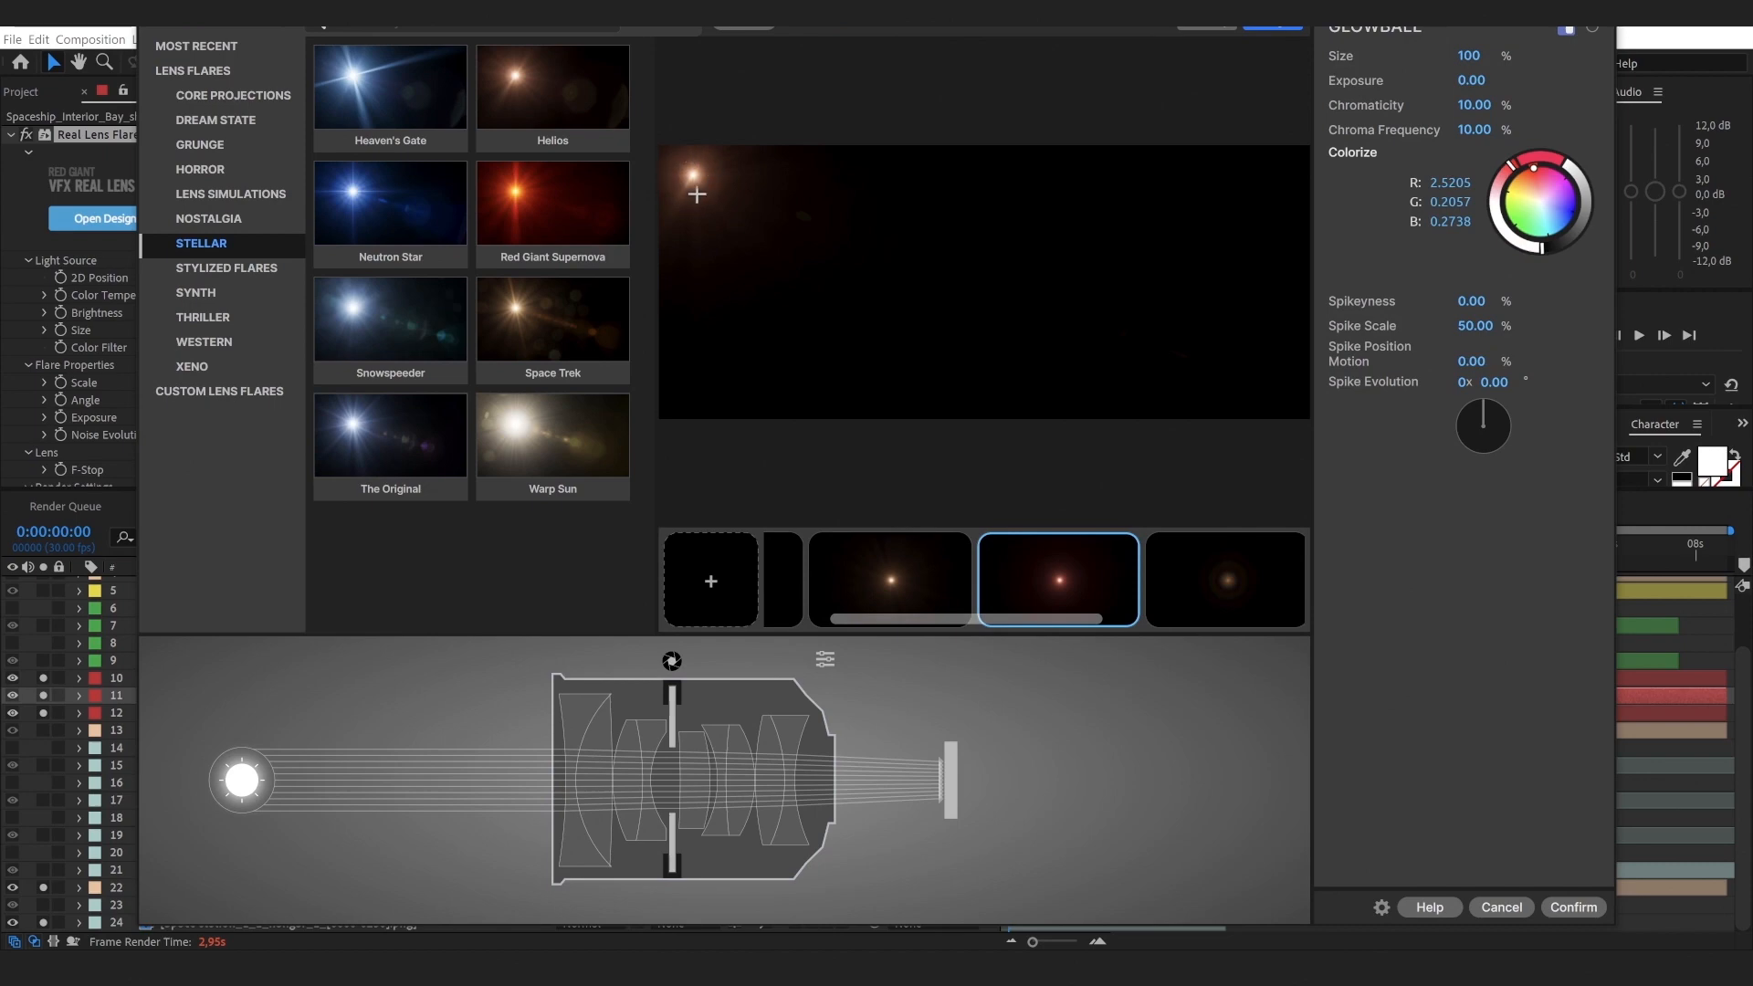
pyautogui.click(1591, 907)
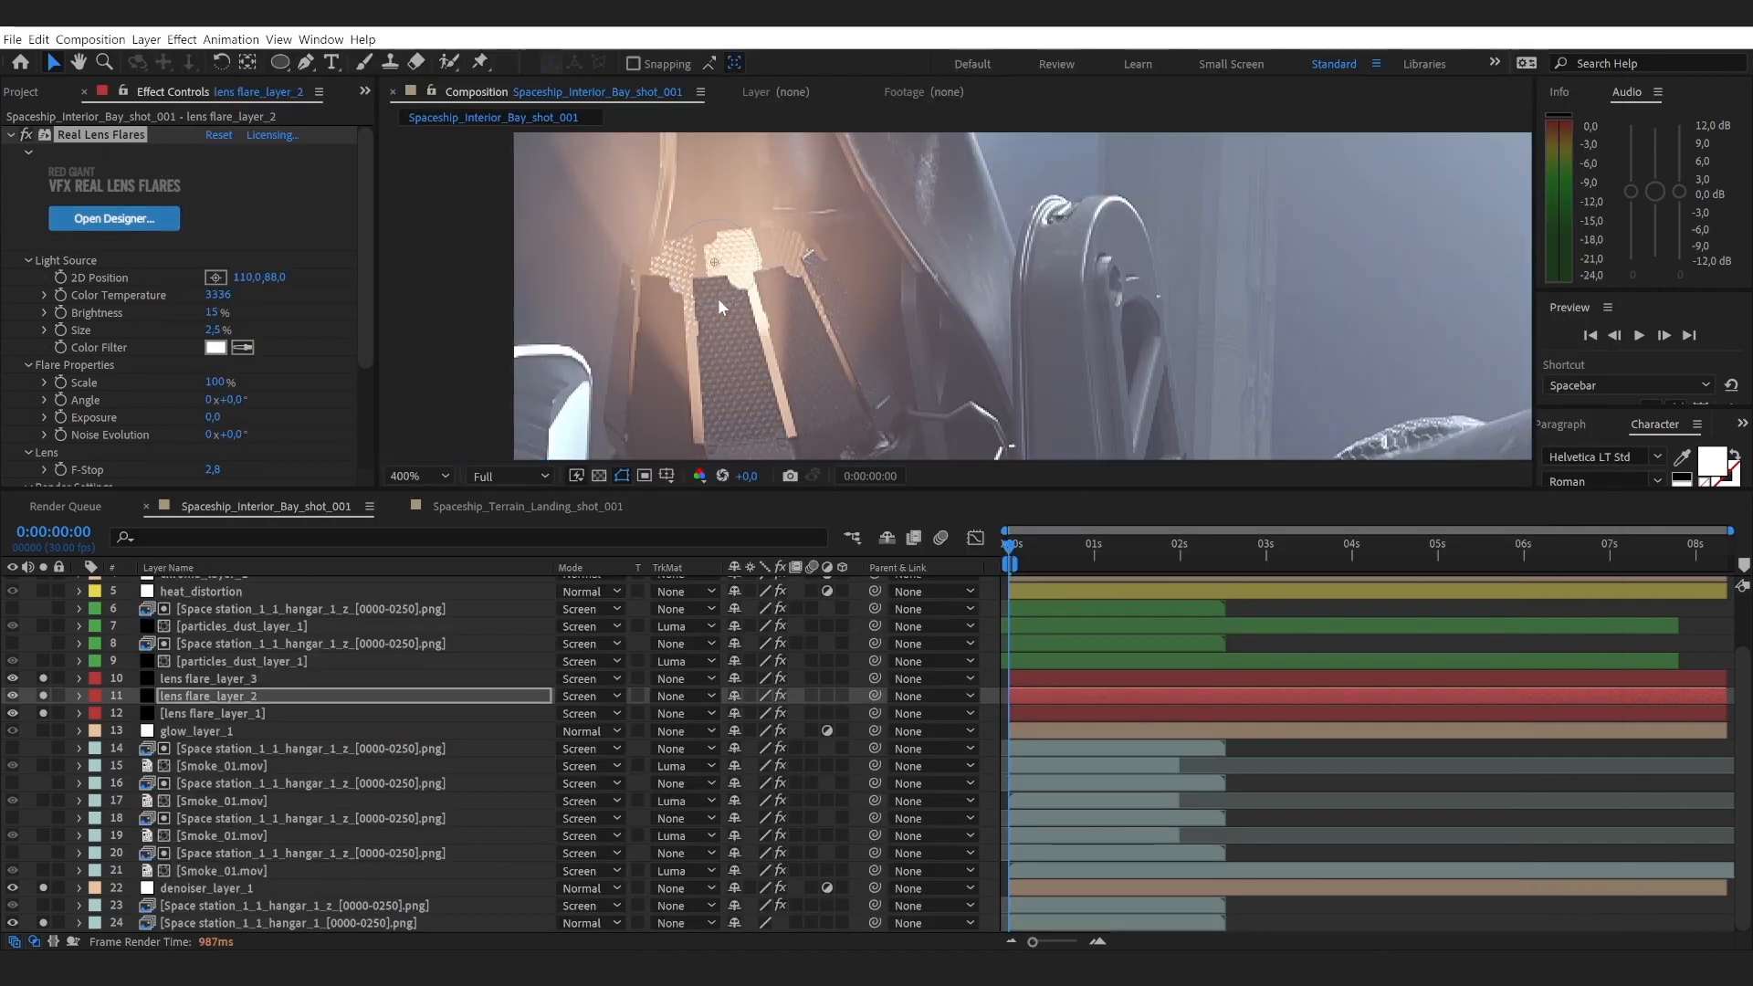
# Step: Compare the wider hangar shot with and without lens flare_layer_3
pyautogui.press(',')
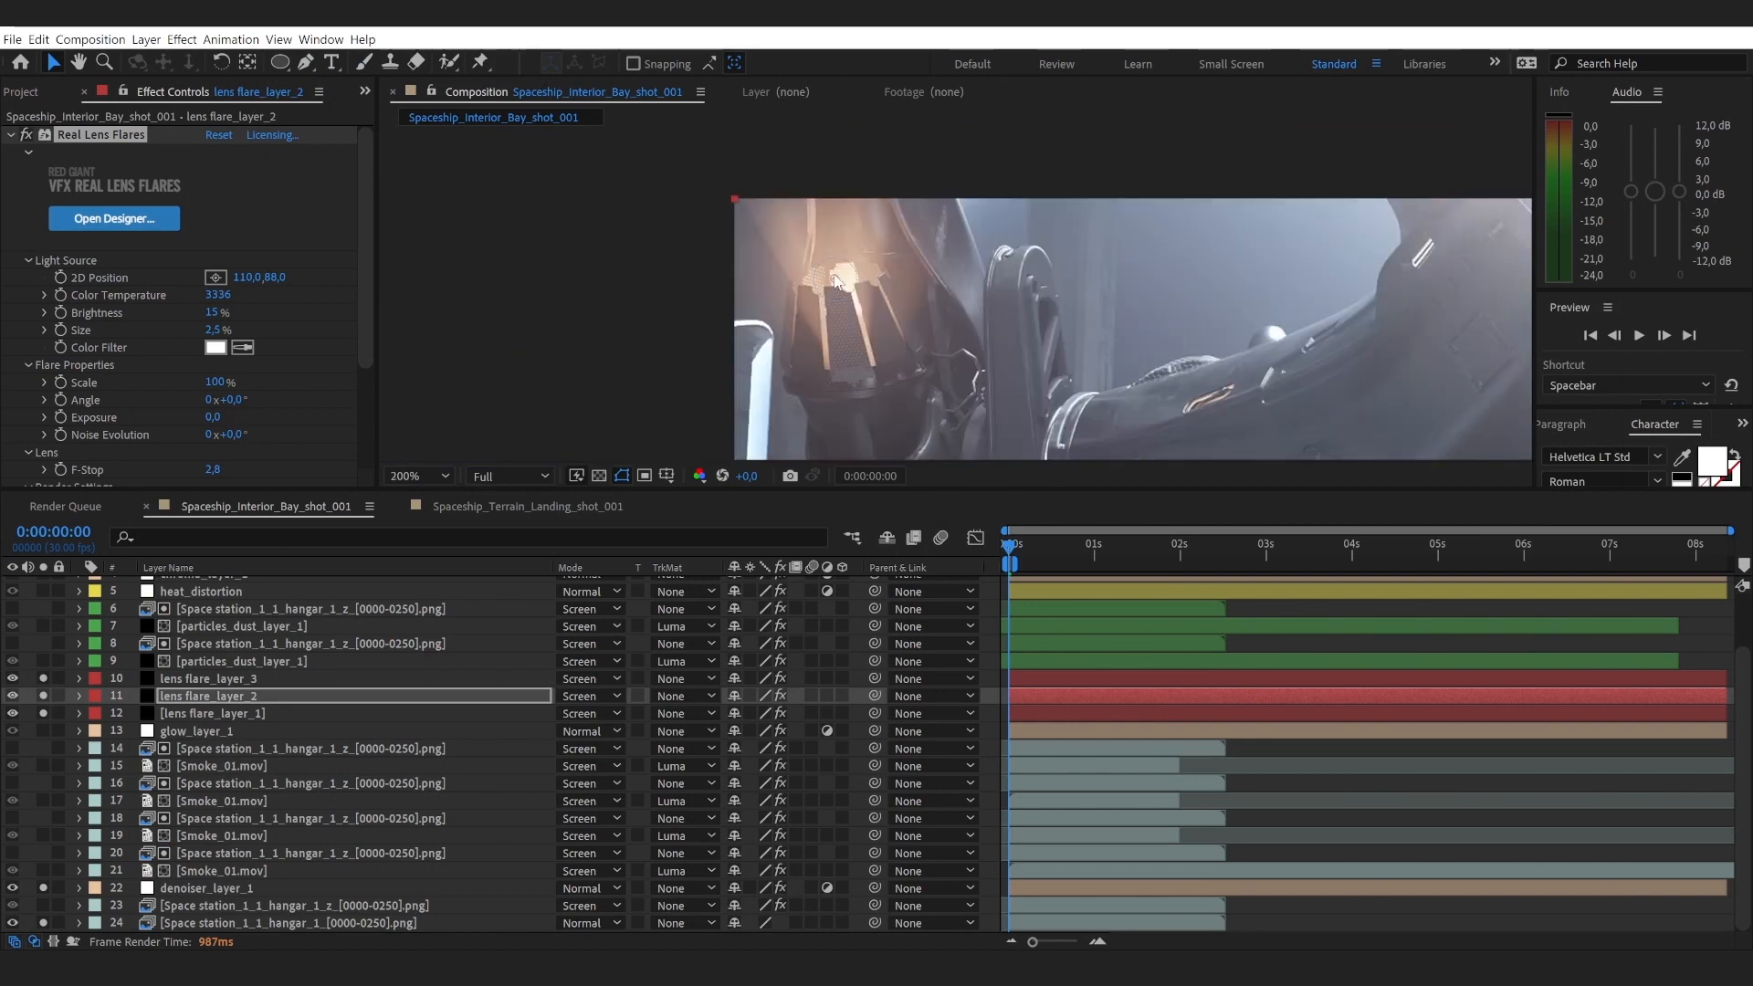
pyautogui.press('h')
pyautogui.moveTo(1186, 347); pyautogui.dragTo(774, 285)
pyautogui.press(',')
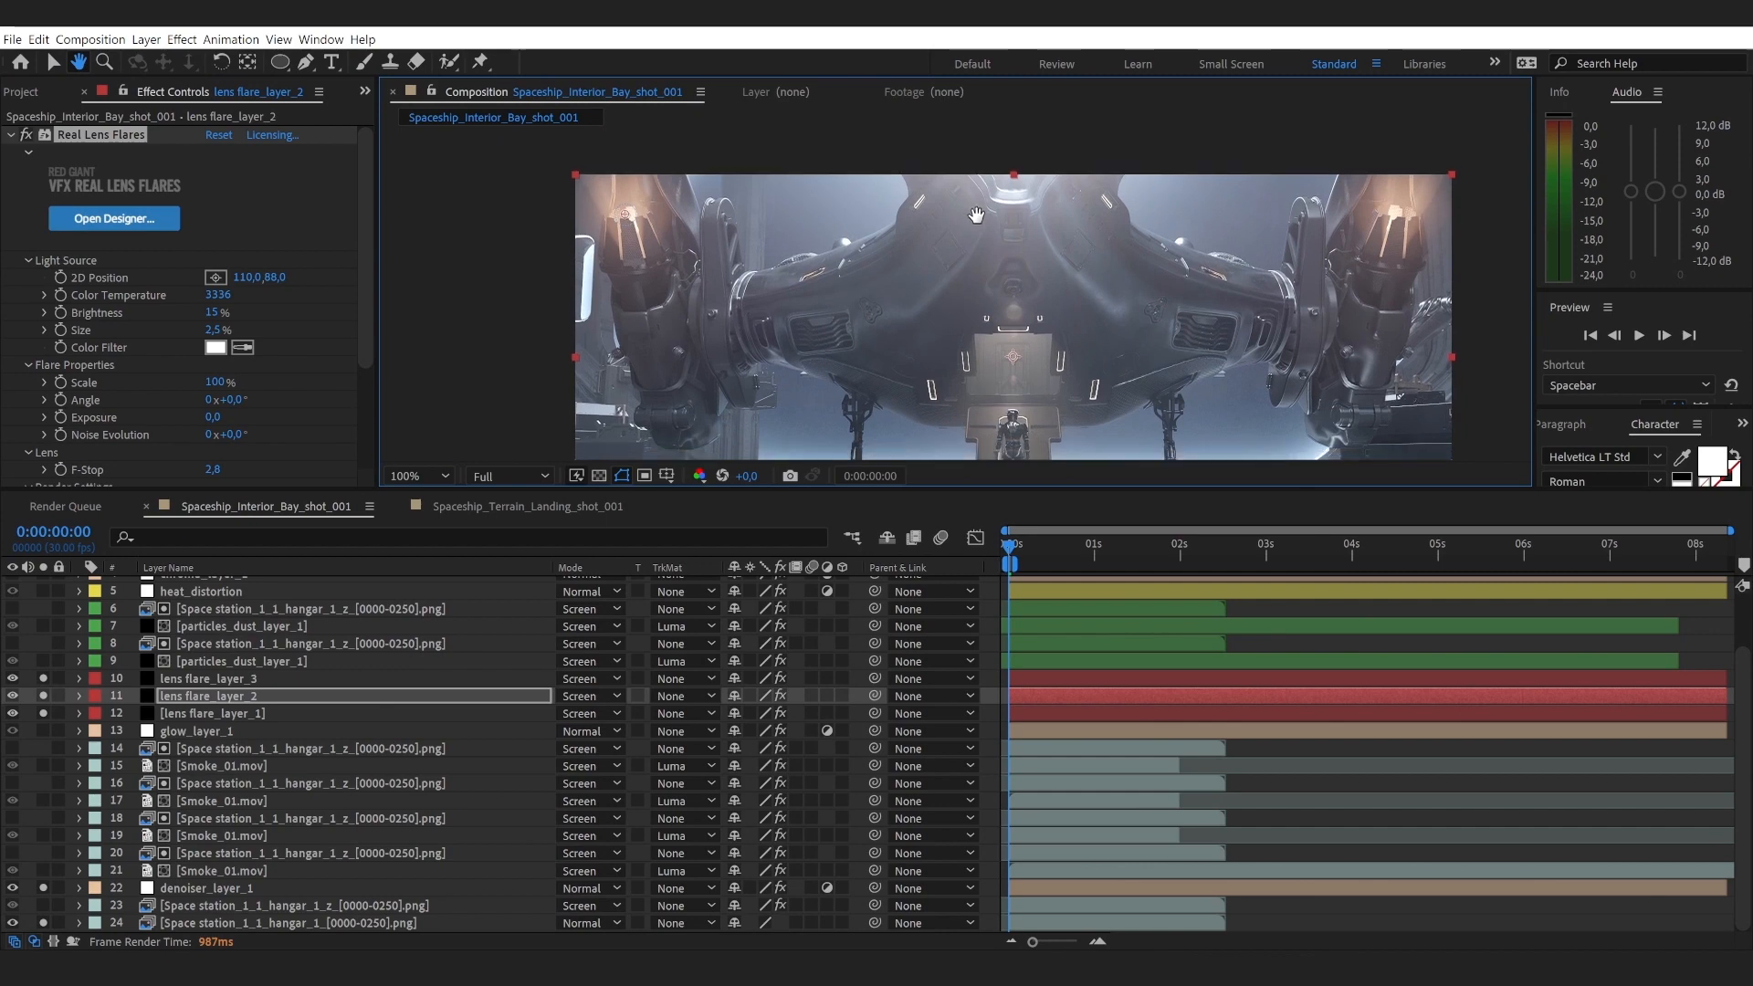
pyautogui.press('v')
pyautogui.click(43, 678)
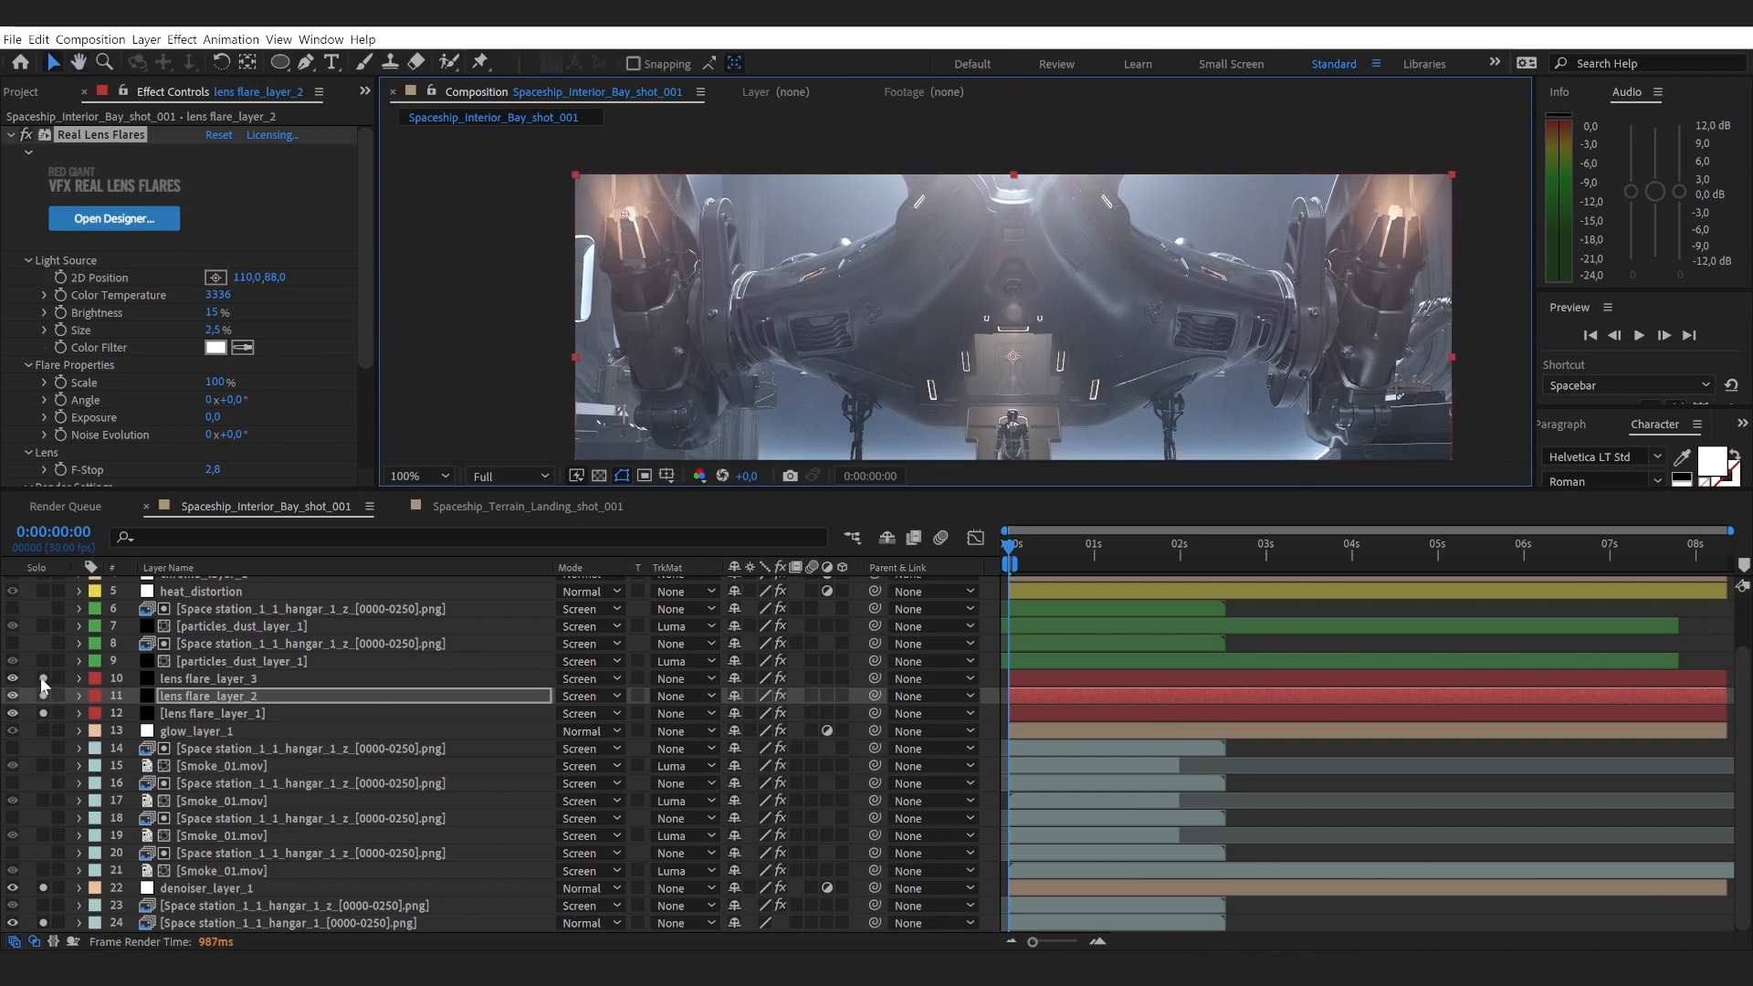
pyautogui.click(43, 679)
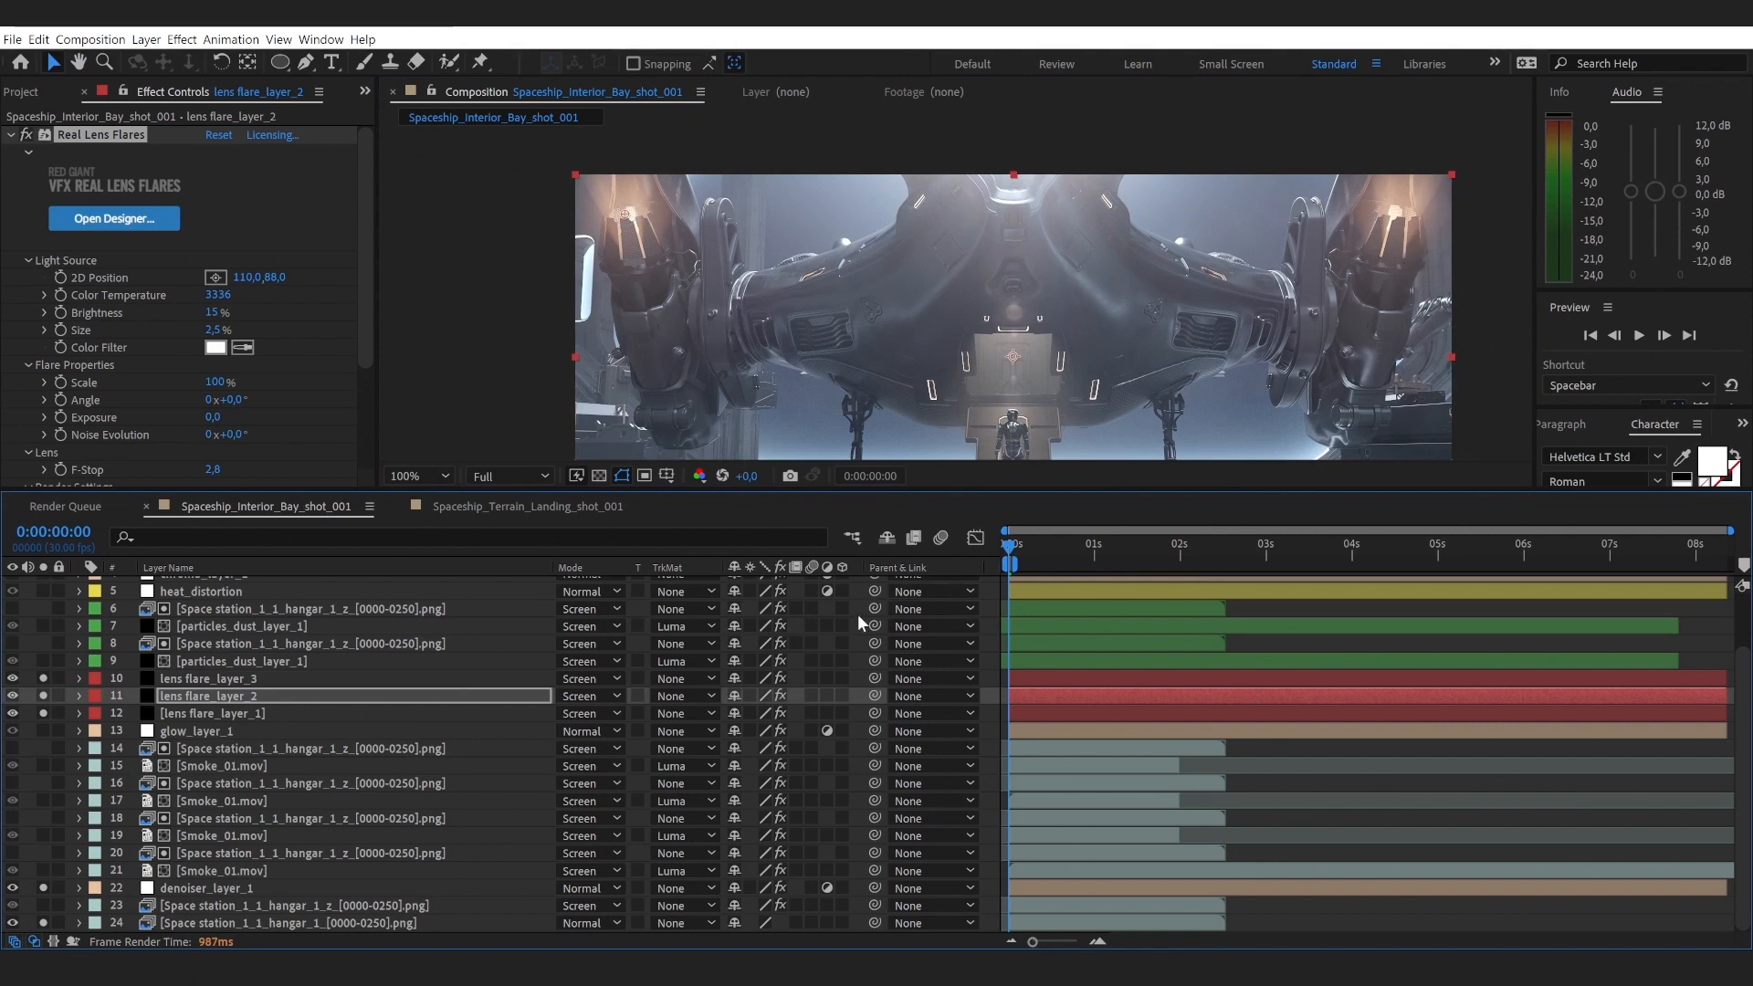
# Step: Solo both particles_dust_layer_1 layers in the hangar composition
pyautogui.scroll(3, 307, 705)
pyautogui.click(43, 724)
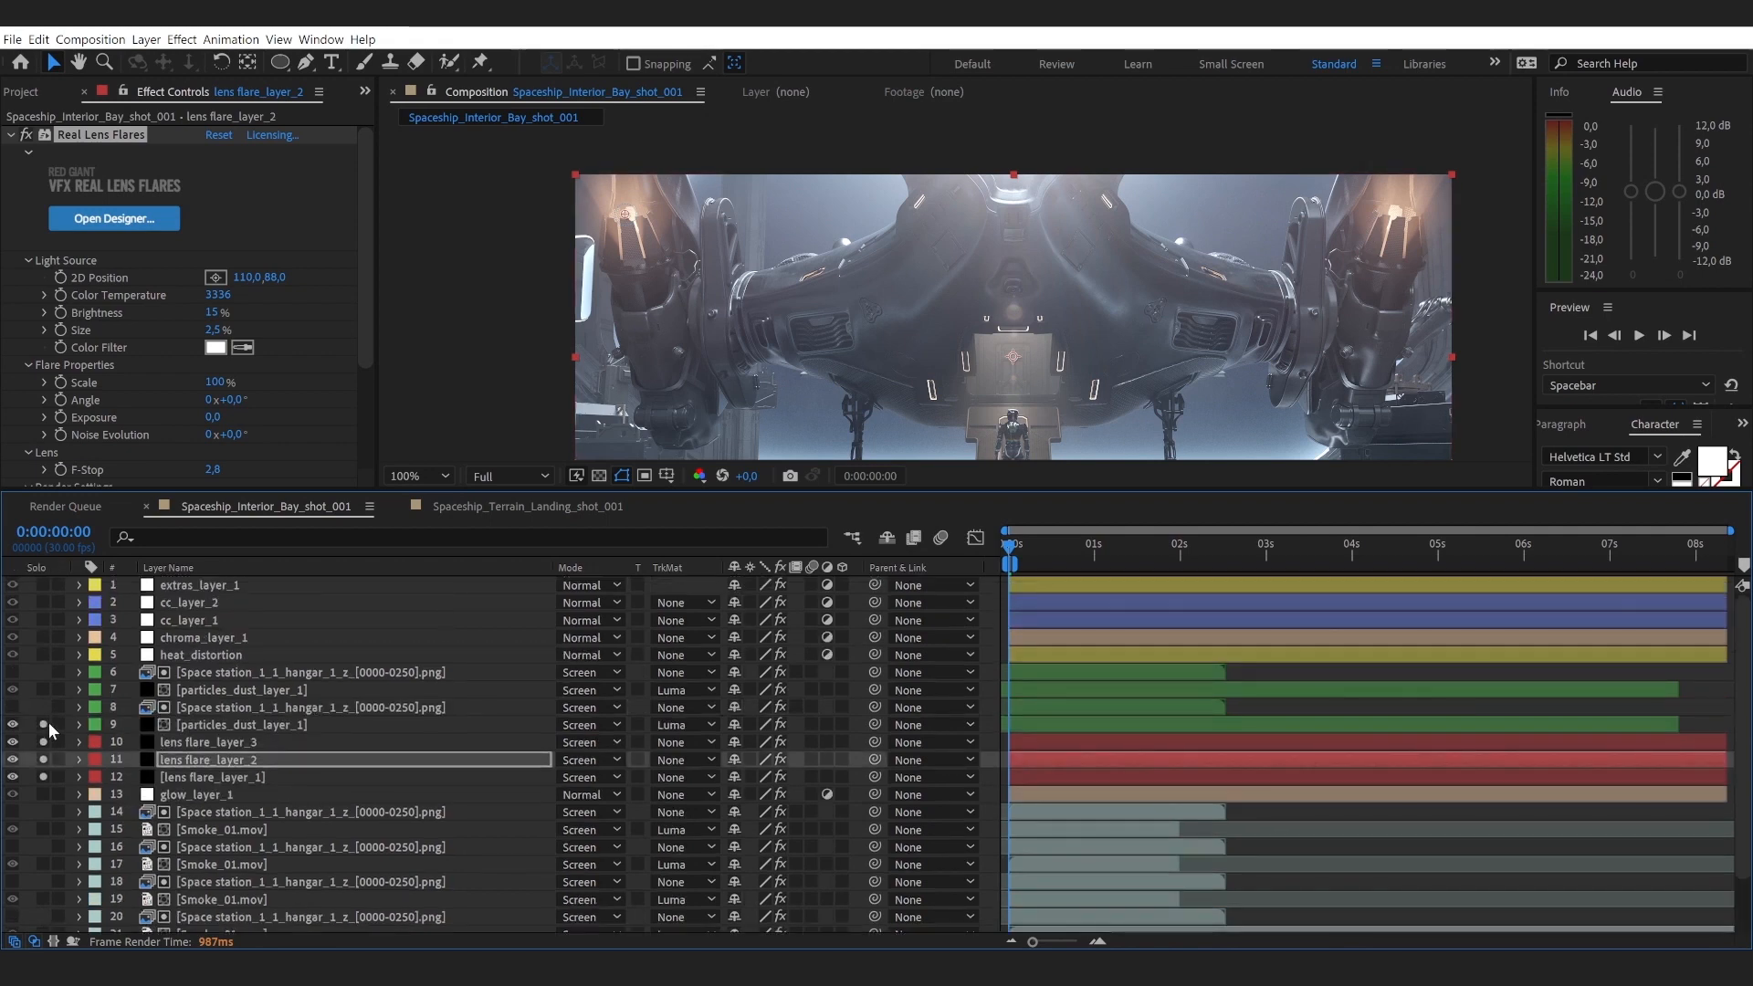
pyautogui.click(43, 690)
# Step: Switch to the Spaceship_Terrain_Landing_shot_001 composition and solo its chroma_layer_1 adjustment layer
pyautogui.click(497, 505)
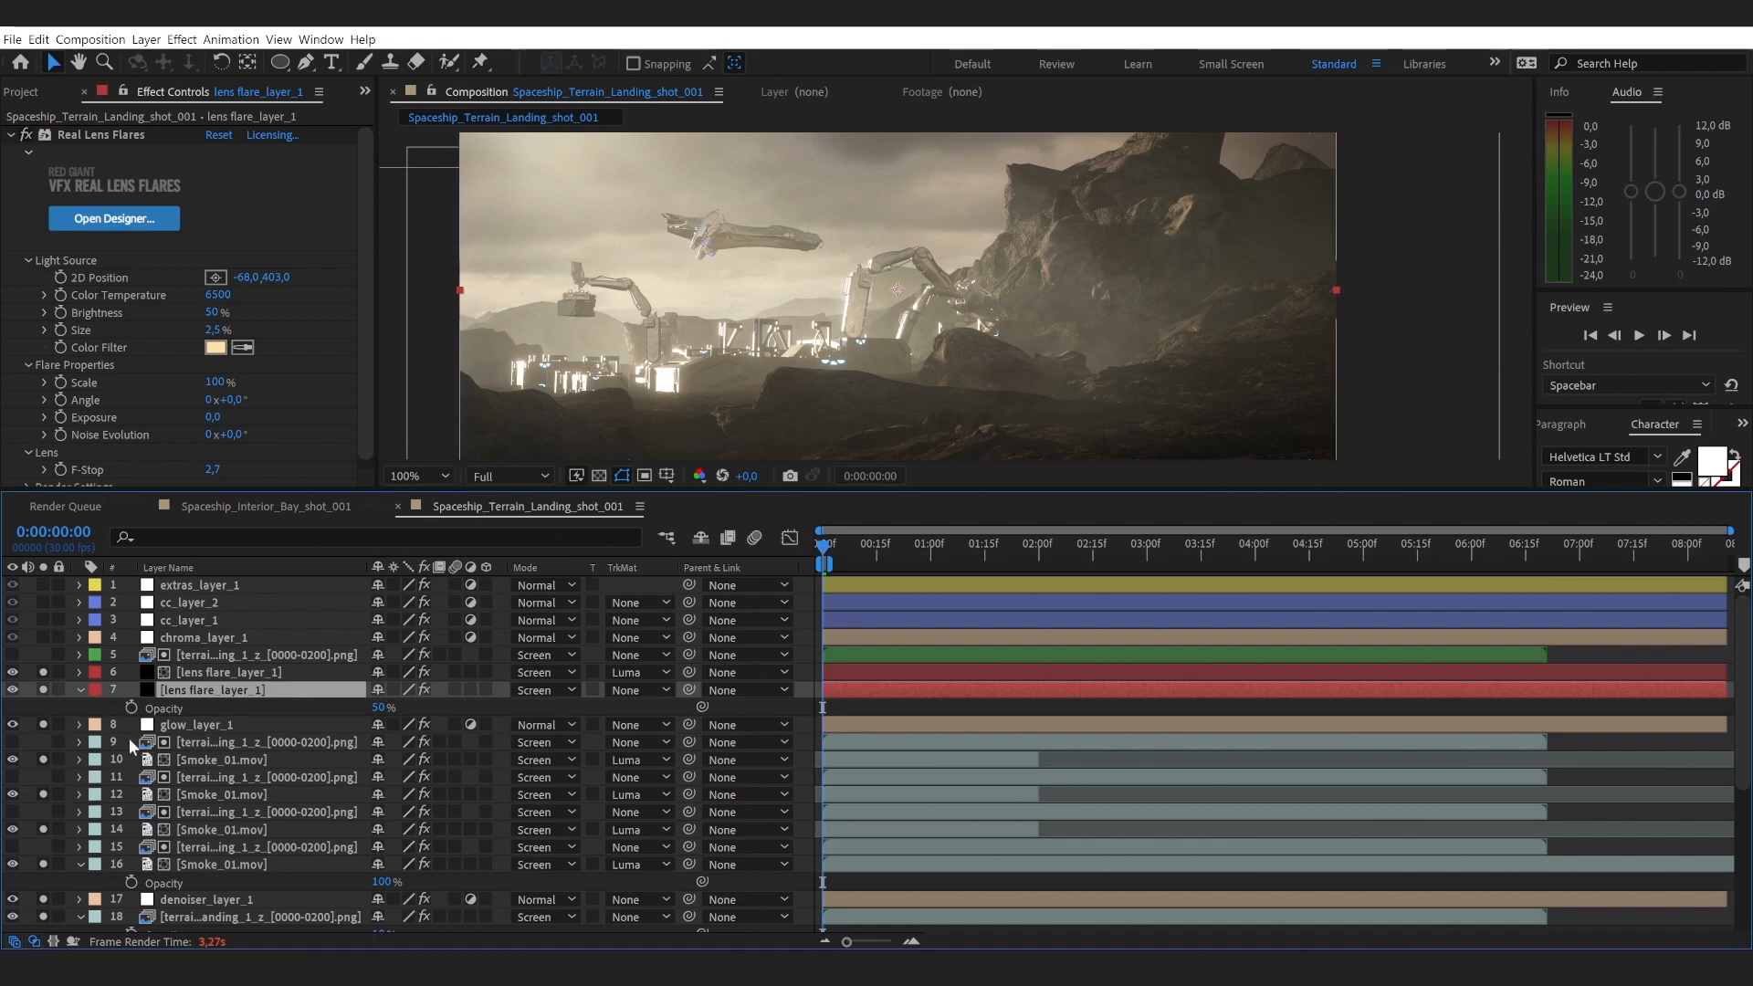
pyautogui.click(195, 637)
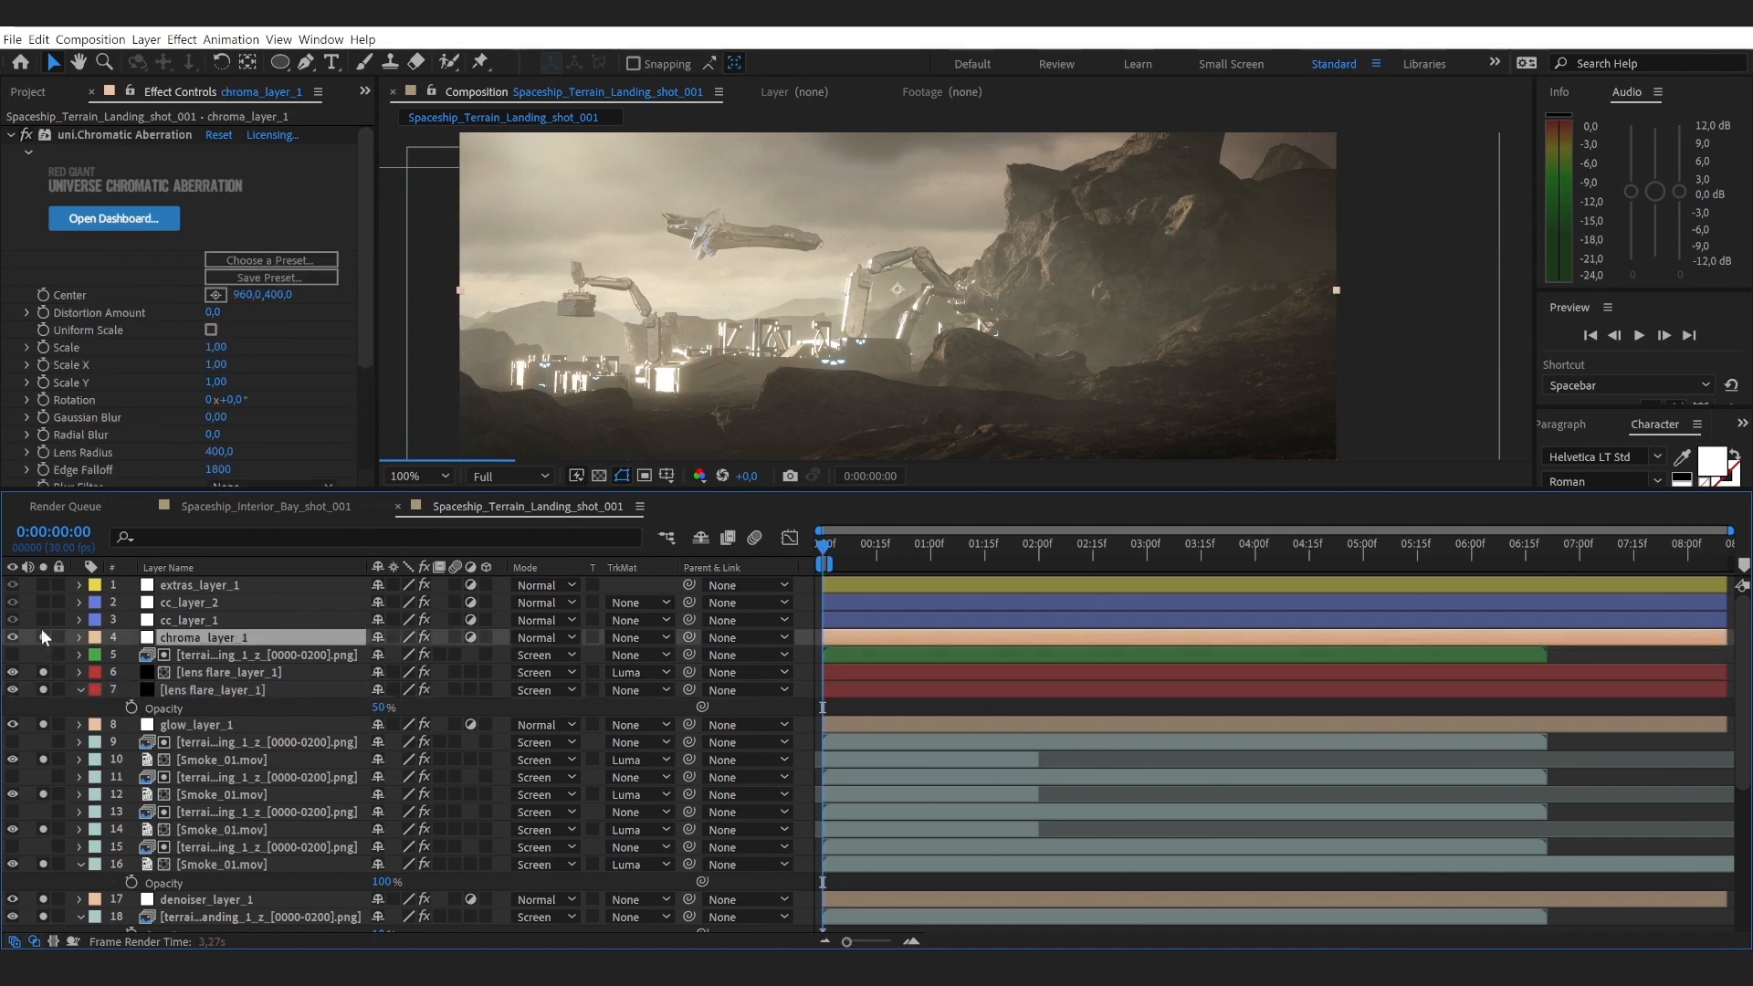
# Step: Compare the glowing base buildings close up with and without chroma_layer_1
pyautogui.scroll(1, 566, 375)
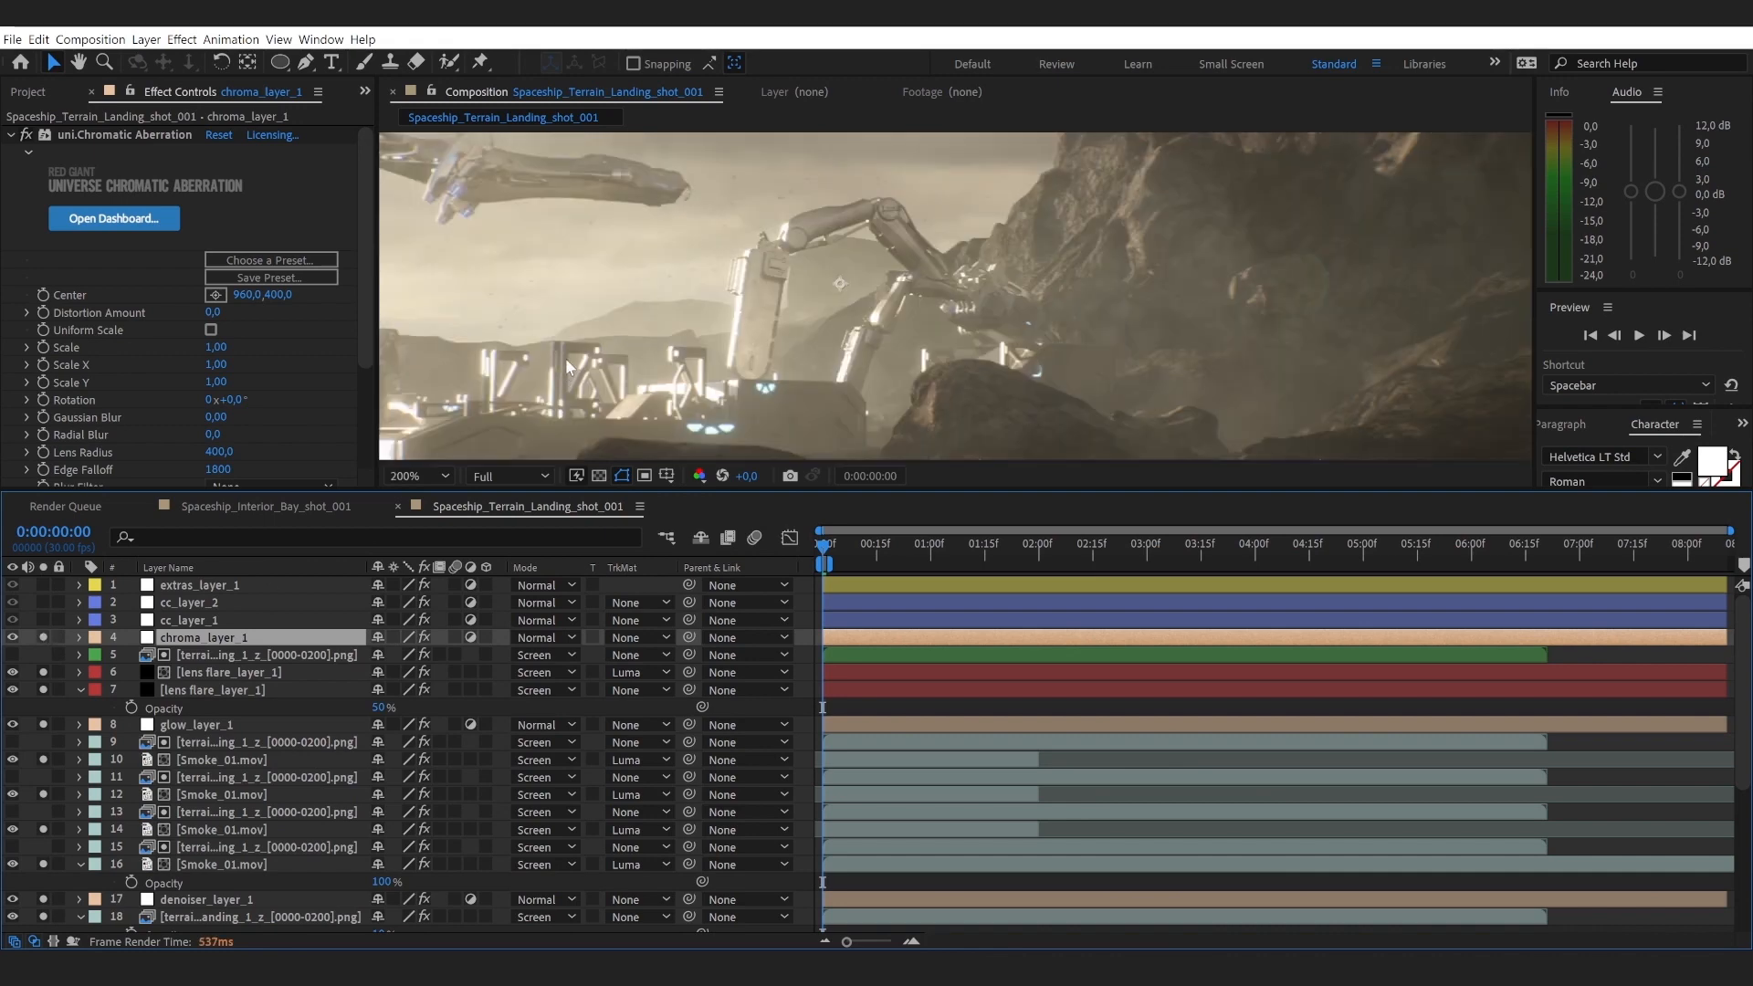
pyautogui.press('h')
pyautogui.moveTo(563, 375); pyautogui.dragTo(949, 358)
pyautogui.scroll(1, 744, 380)
pyautogui.moveTo(744, 380); pyautogui.dragTo(1106, 255)
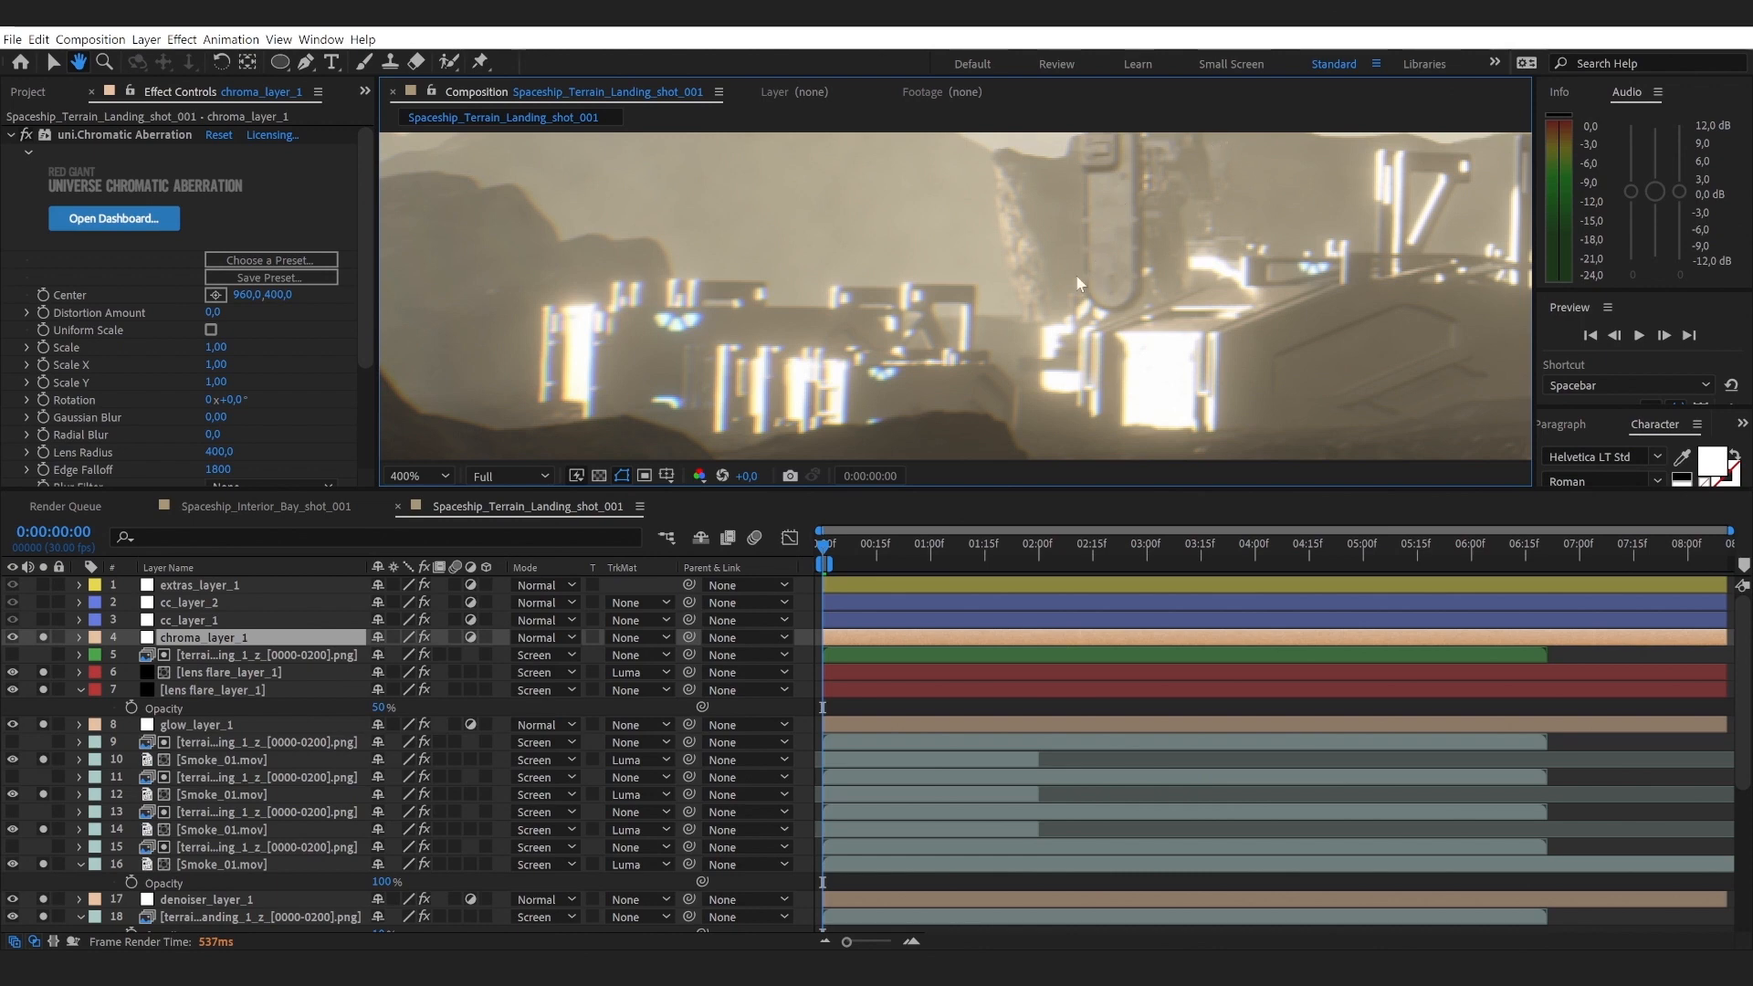
pyautogui.press('v')
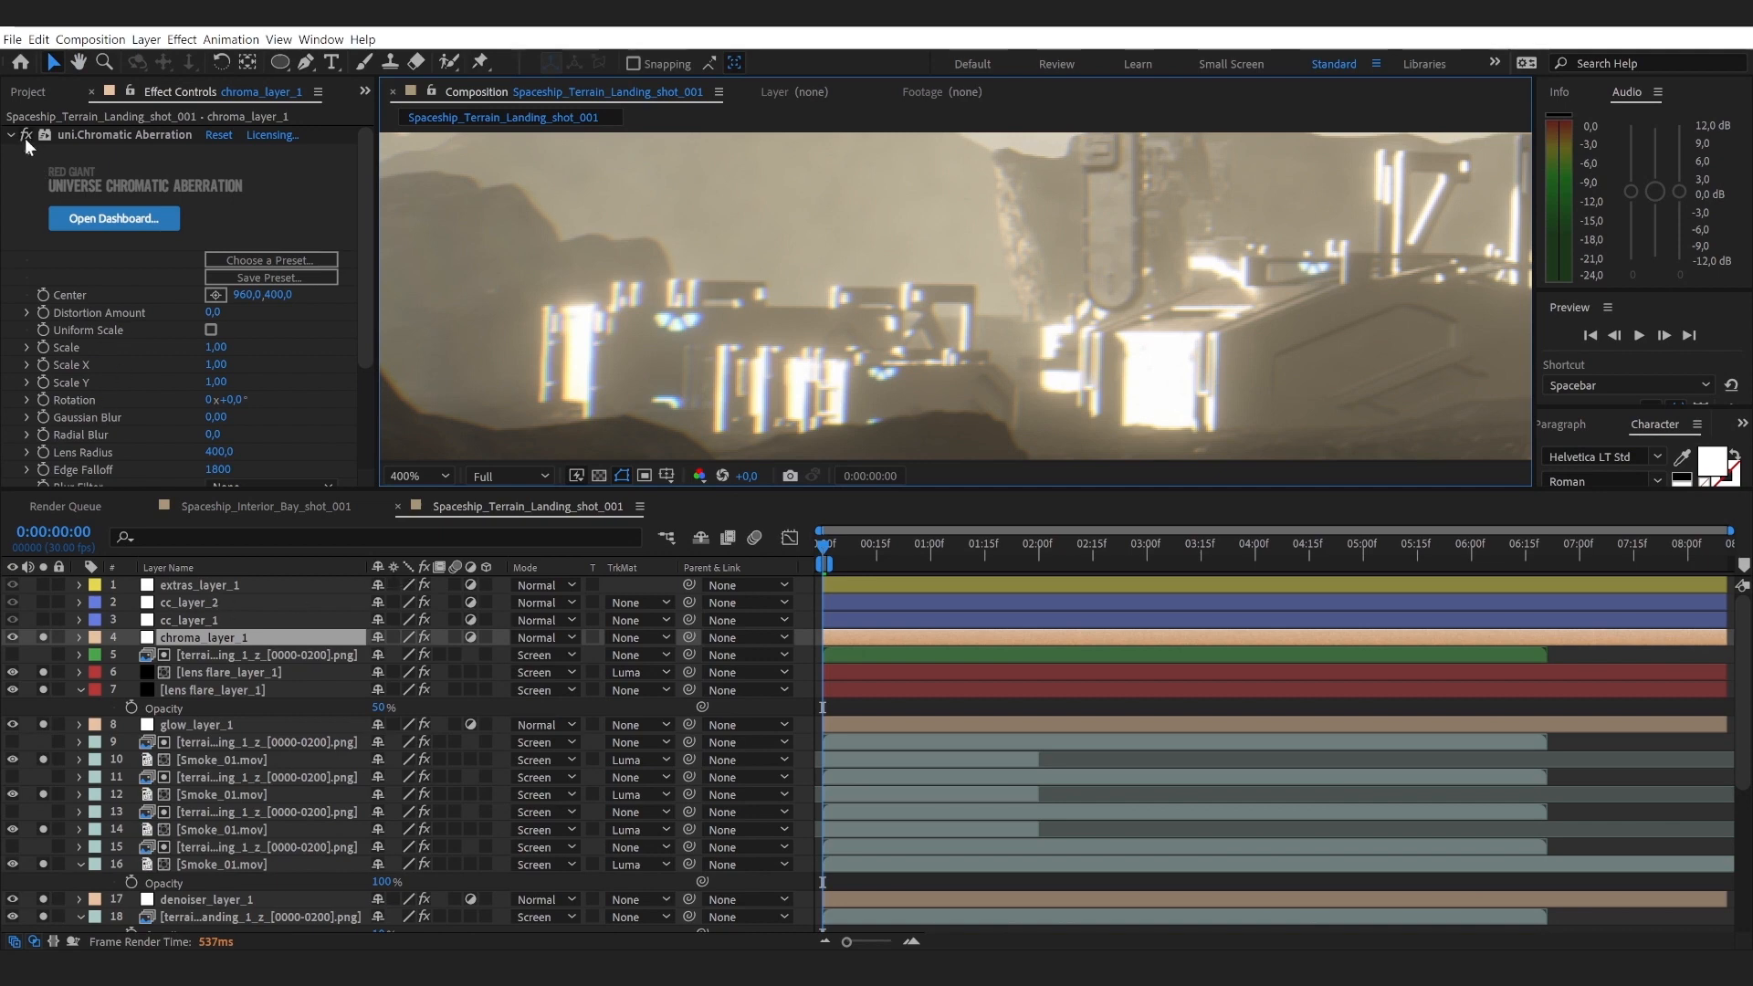
pyautogui.click(42, 638)
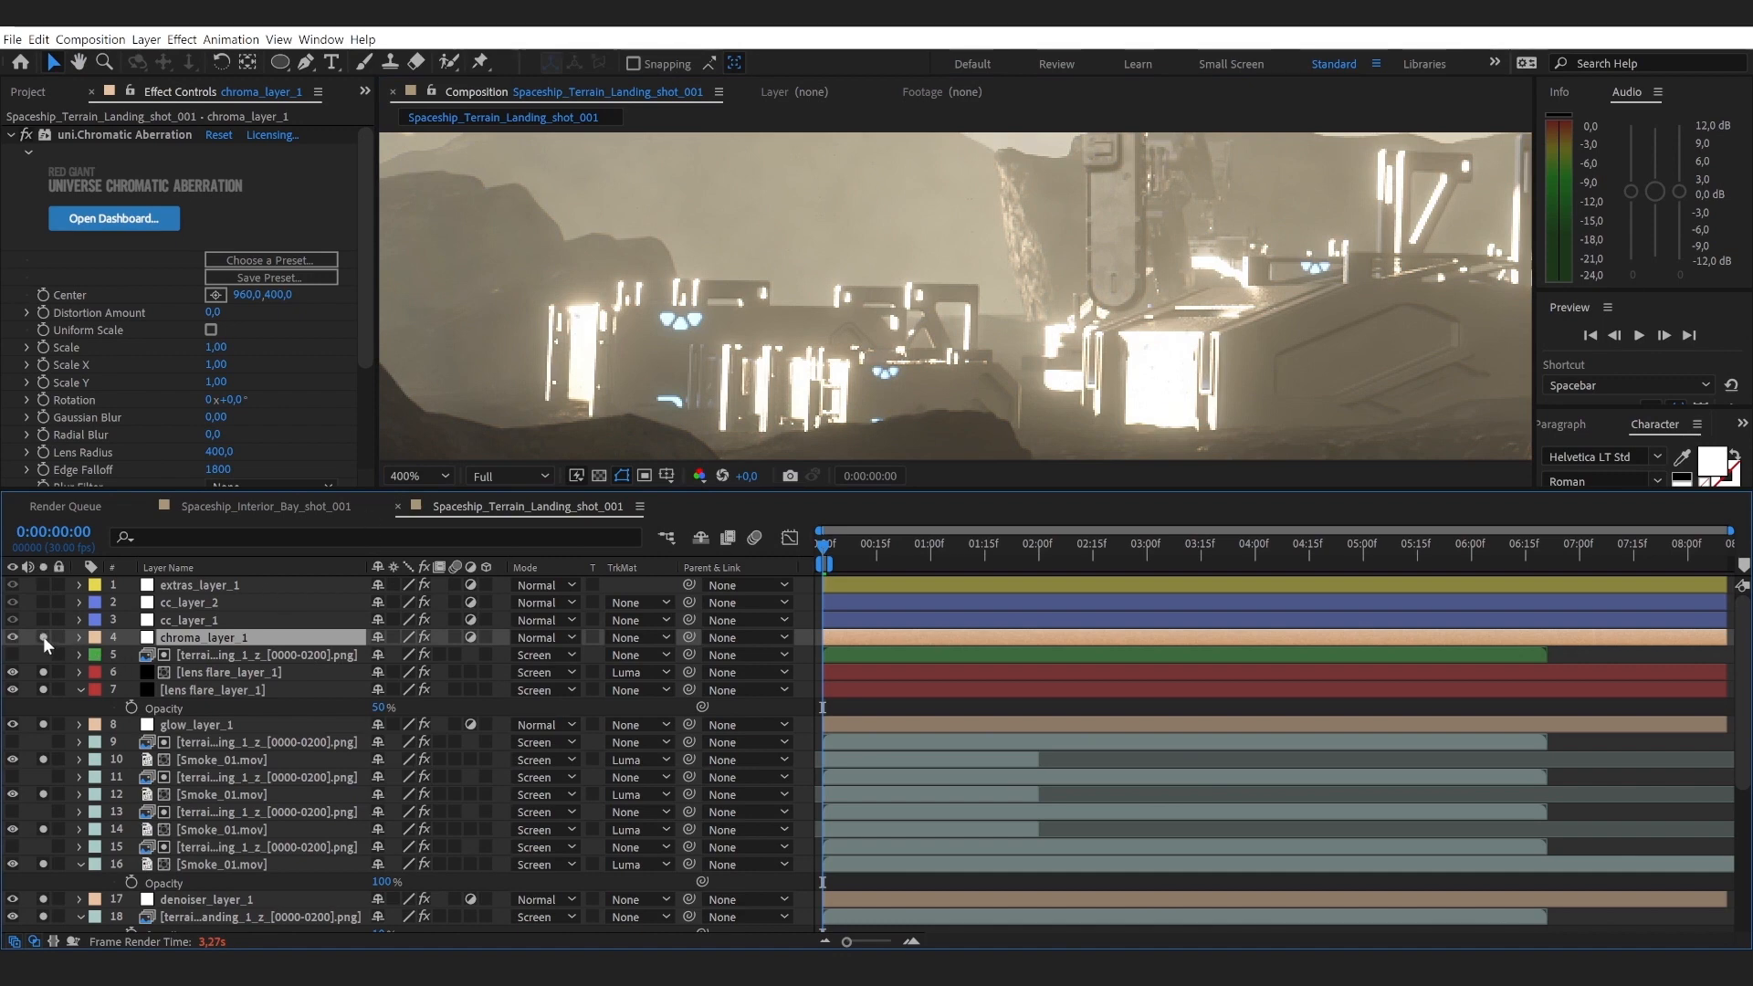
pyautogui.click(42, 637)
pyautogui.scroll(-1, 521, 342)
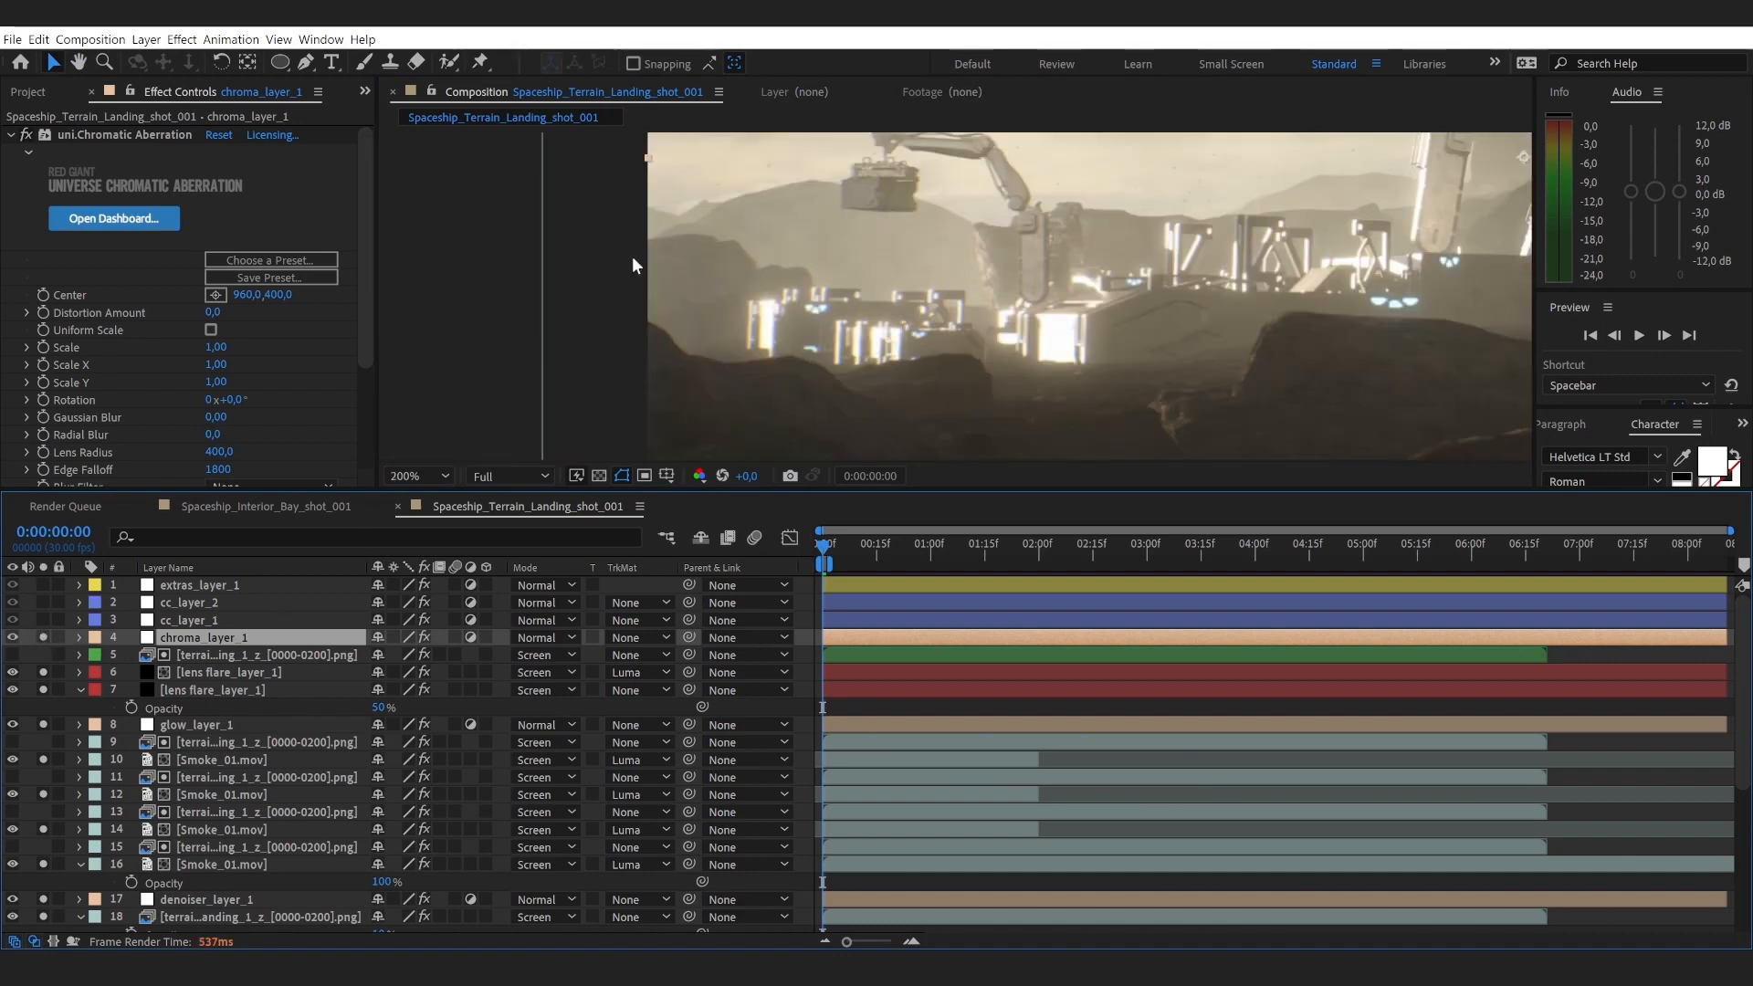
pyautogui.scroll(1, 731, 336)
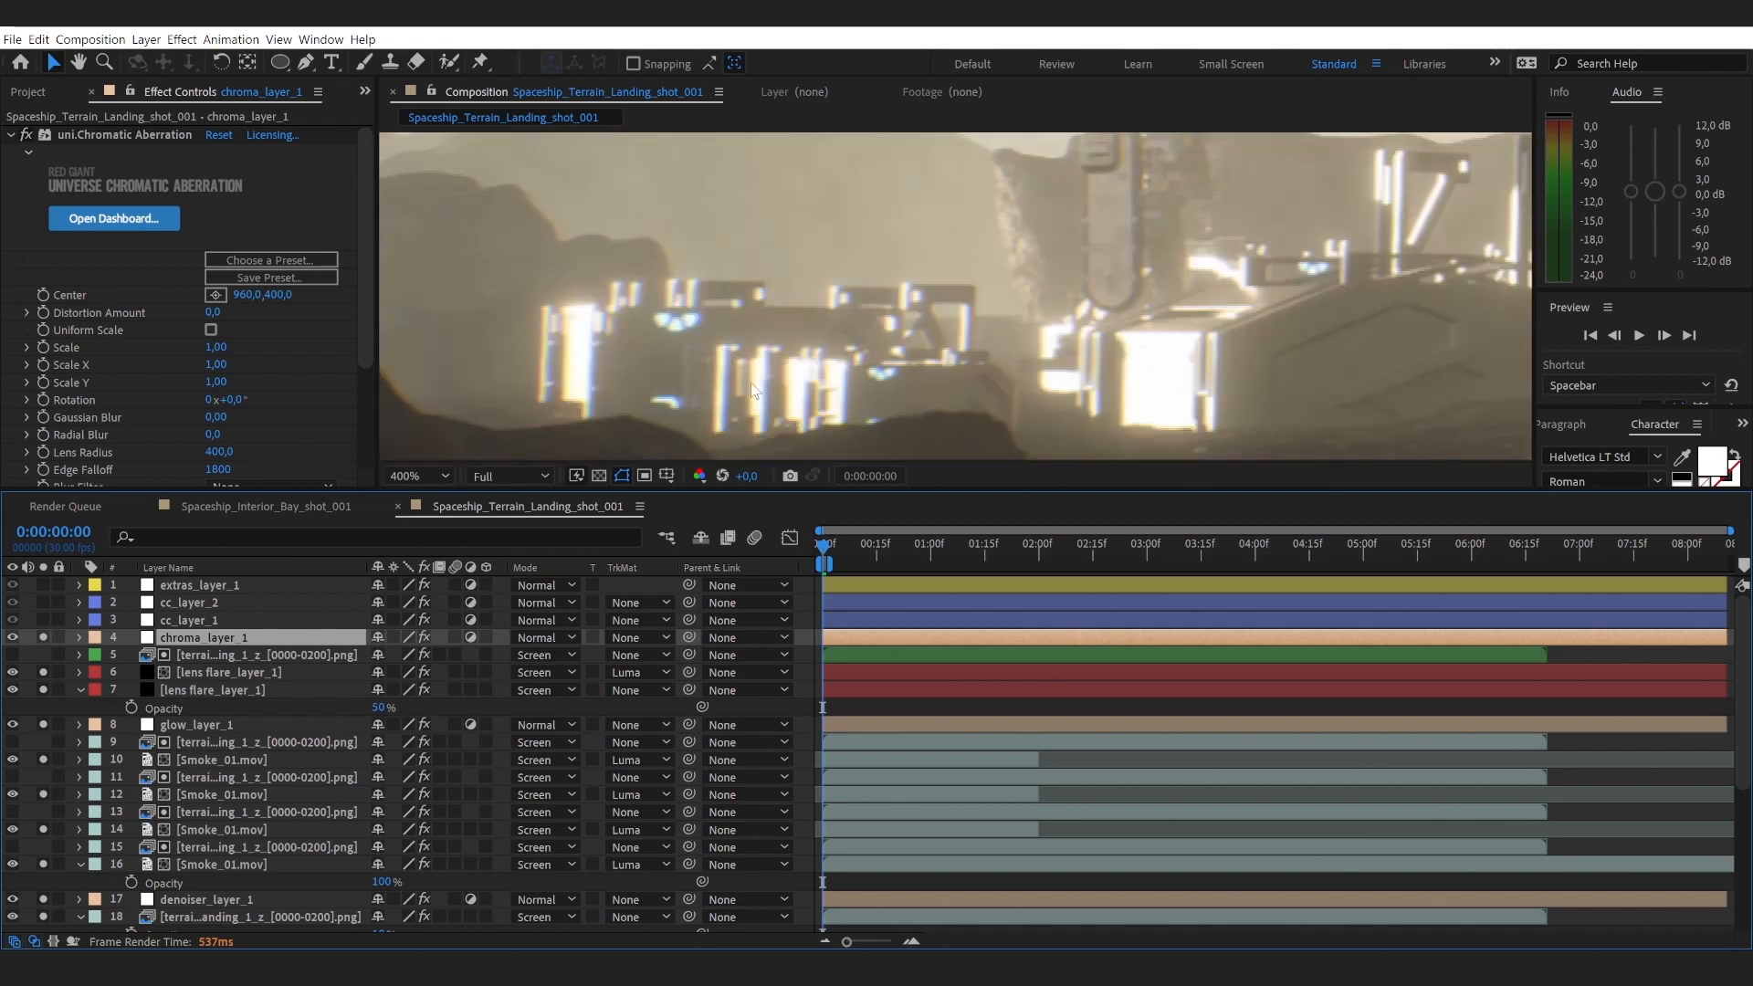
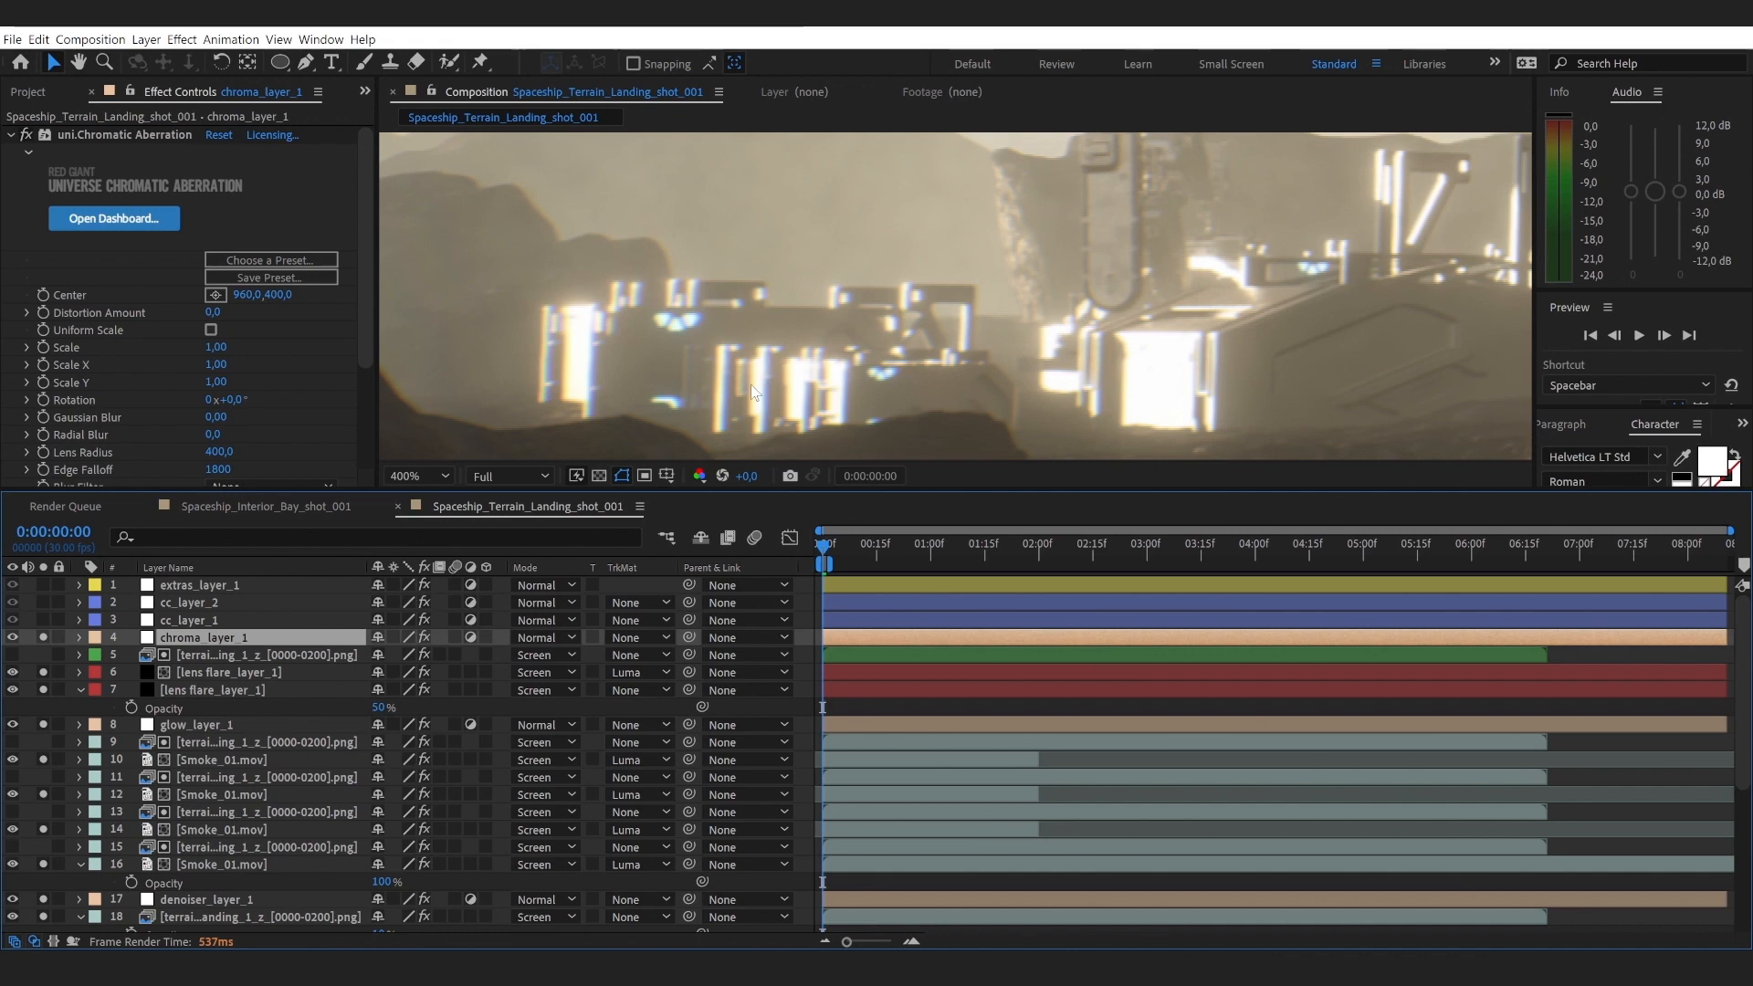
# Step: Set the Chromatic Tint of chroma_layer_1's Chromatic Aberration effect to -50
pyautogui.scroll(-3, 309, 387)
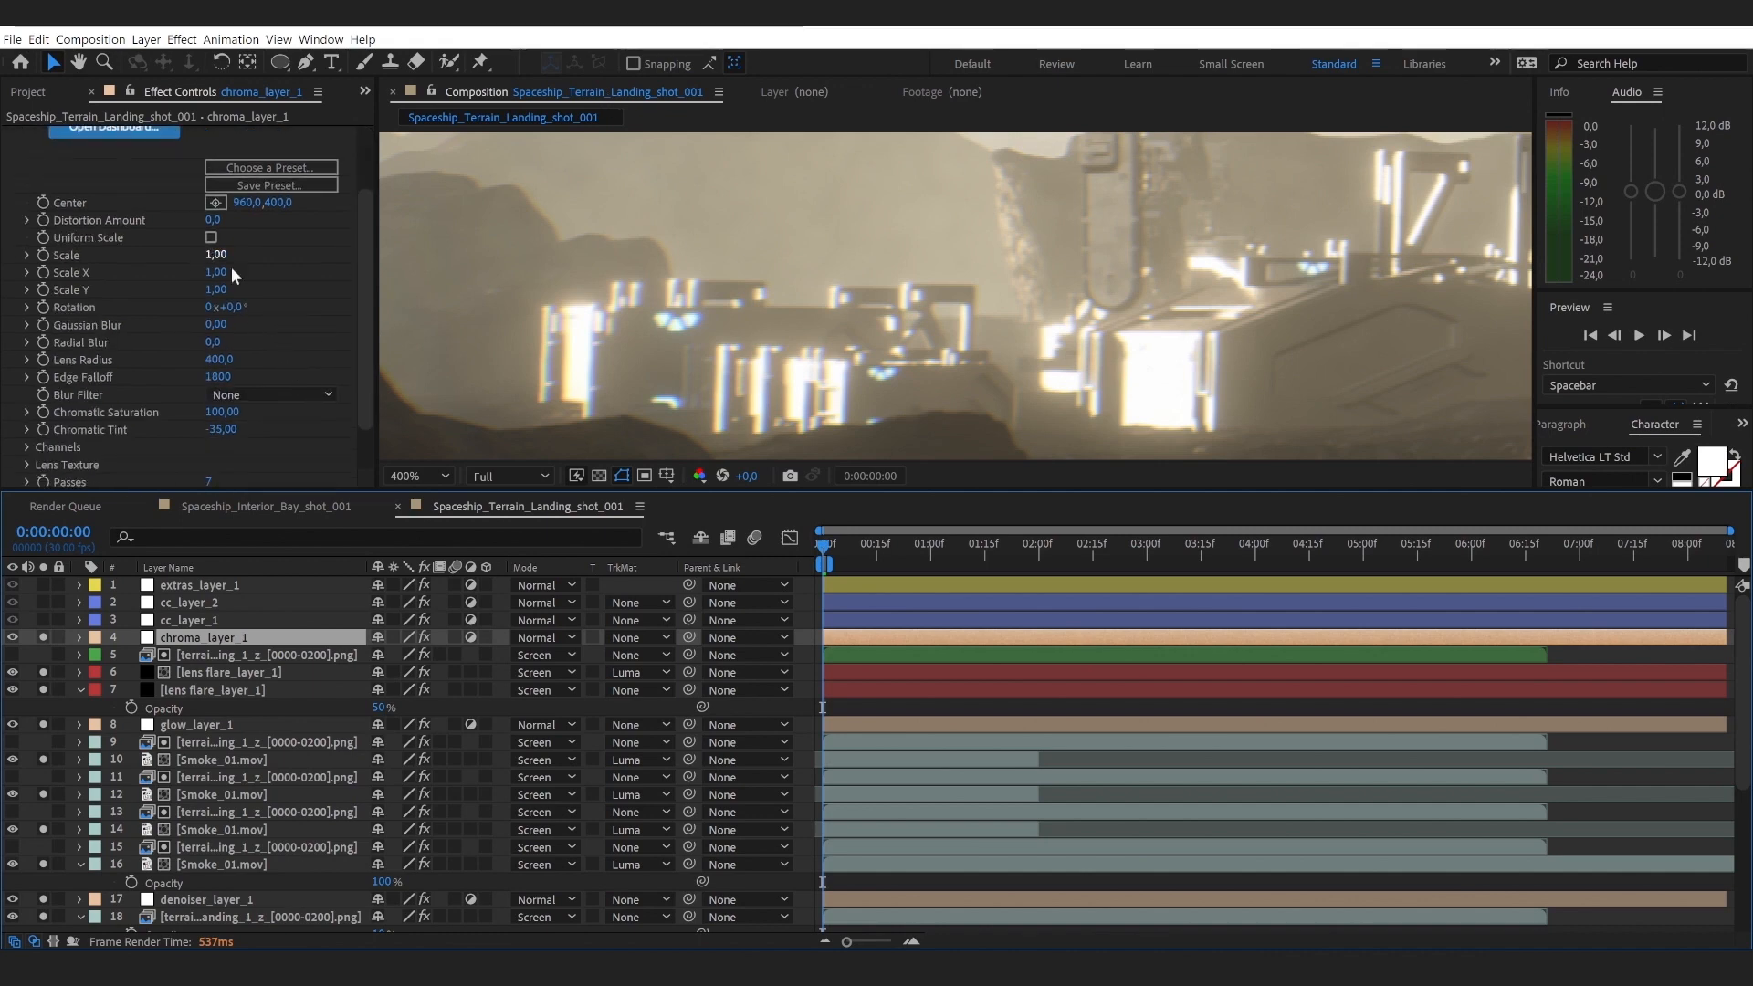
pyautogui.click(213, 343)
pyautogui.click(266, 353)
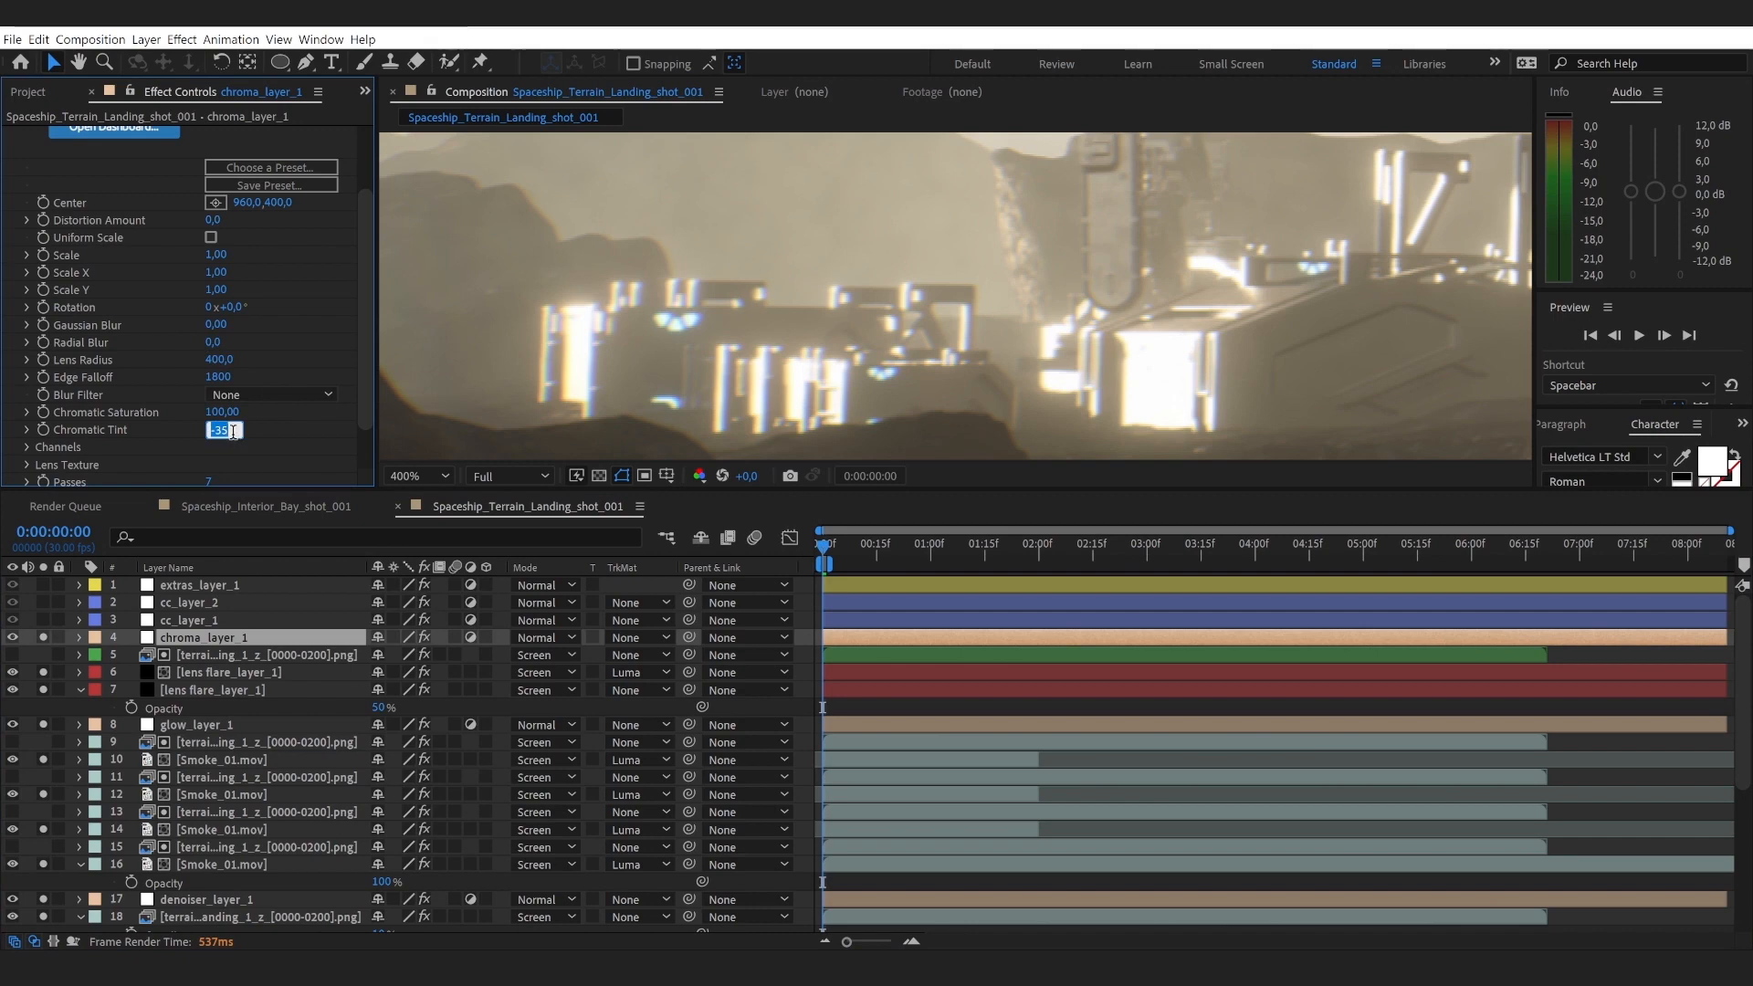
pyautogui.moveTo(222, 437); pyautogui.dragTo(216, 437)
pyautogui.write('50')
pyautogui.press('Return')
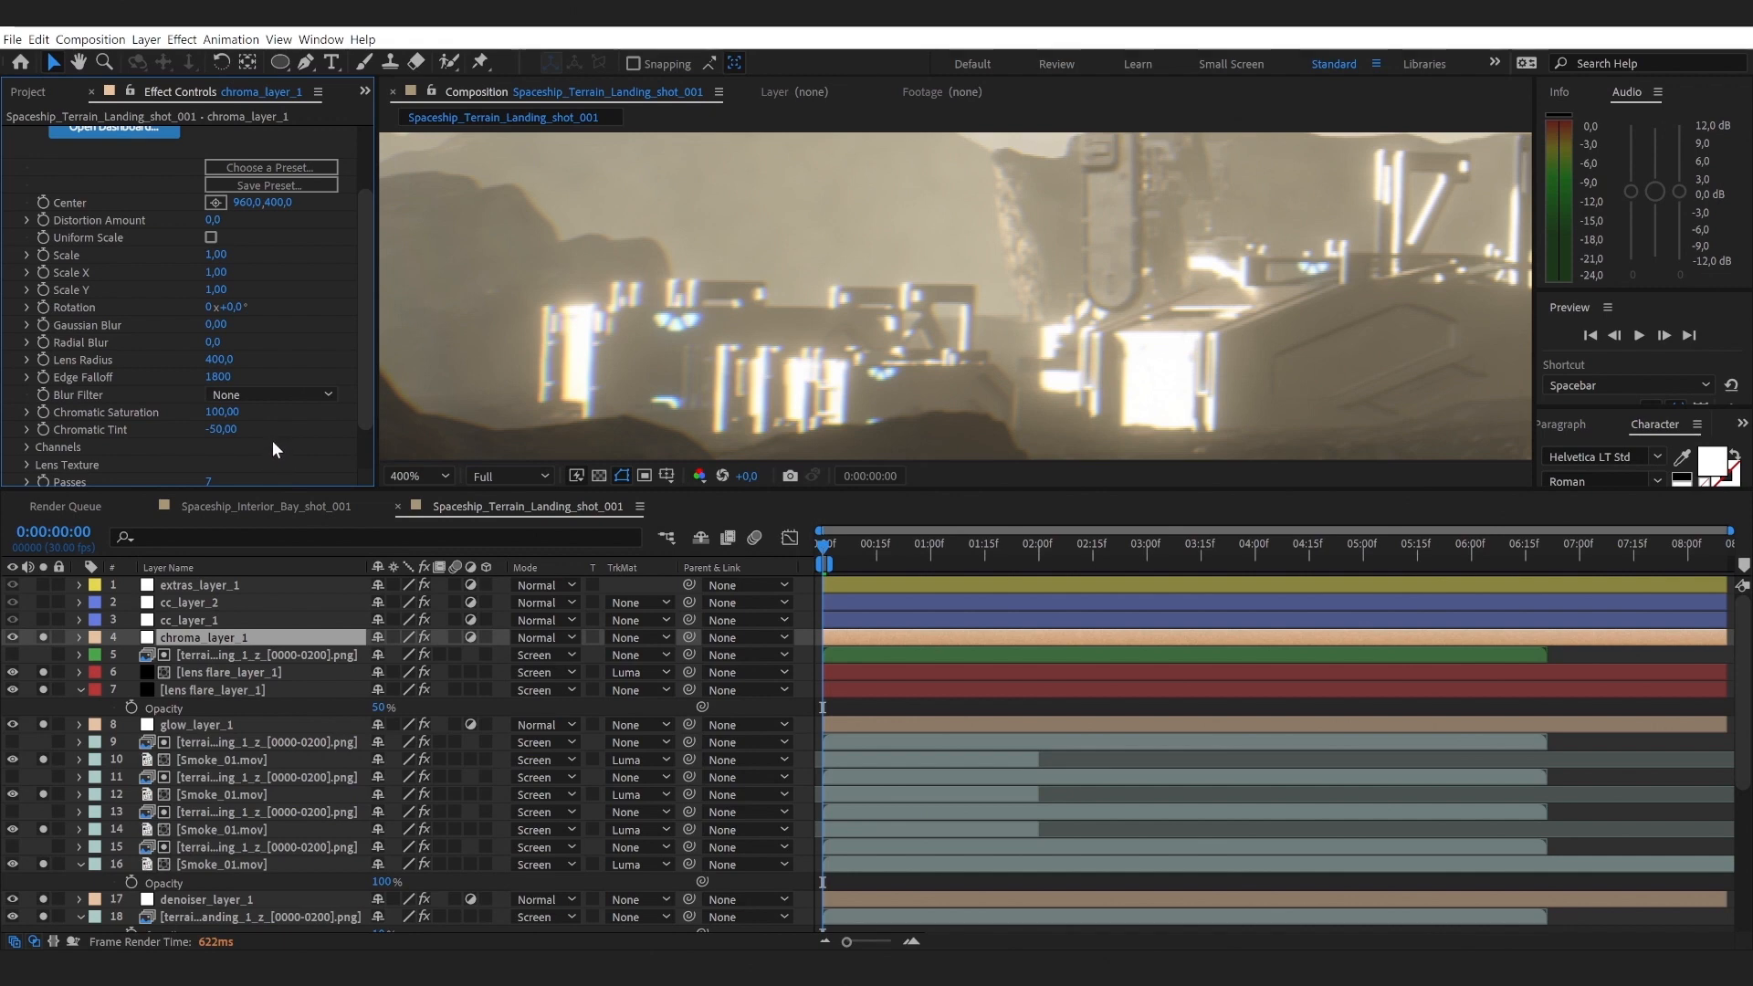
# Step: Try 3 passes in the Chromatic Aberration effect, and set Passes to 6
pyautogui.scroll(-1, 266, 271)
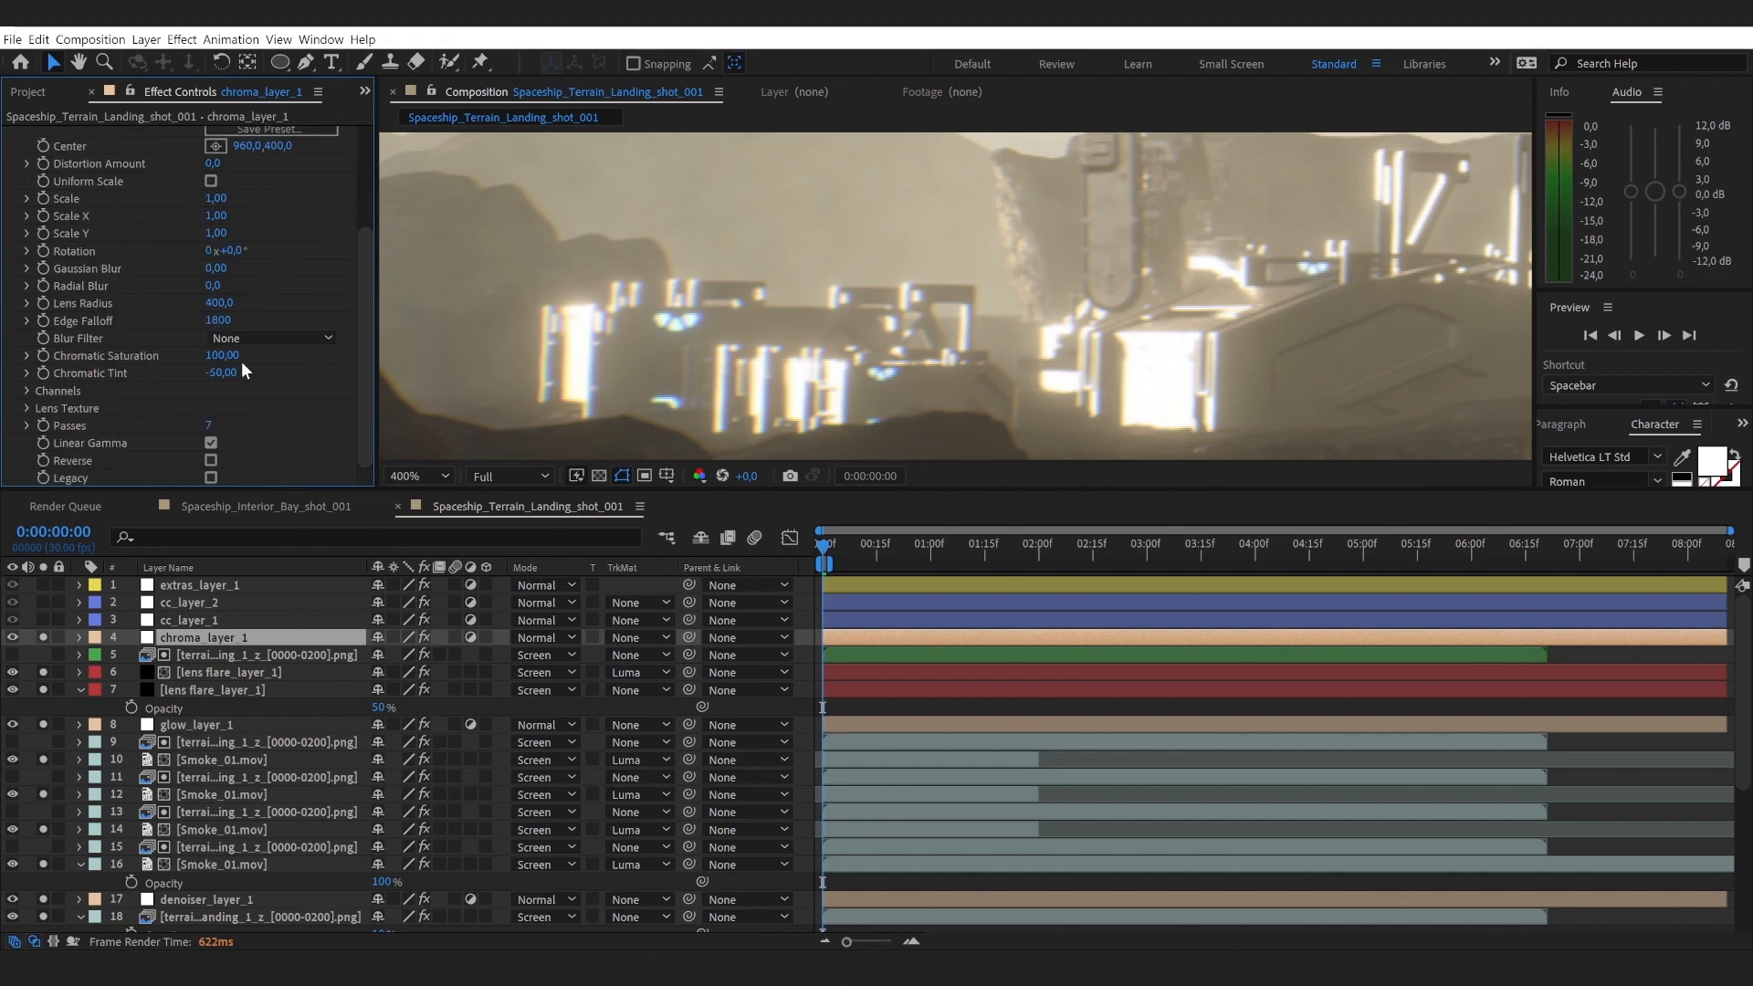
pyautogui.click(221, 372)
pyautogui.press('Return')
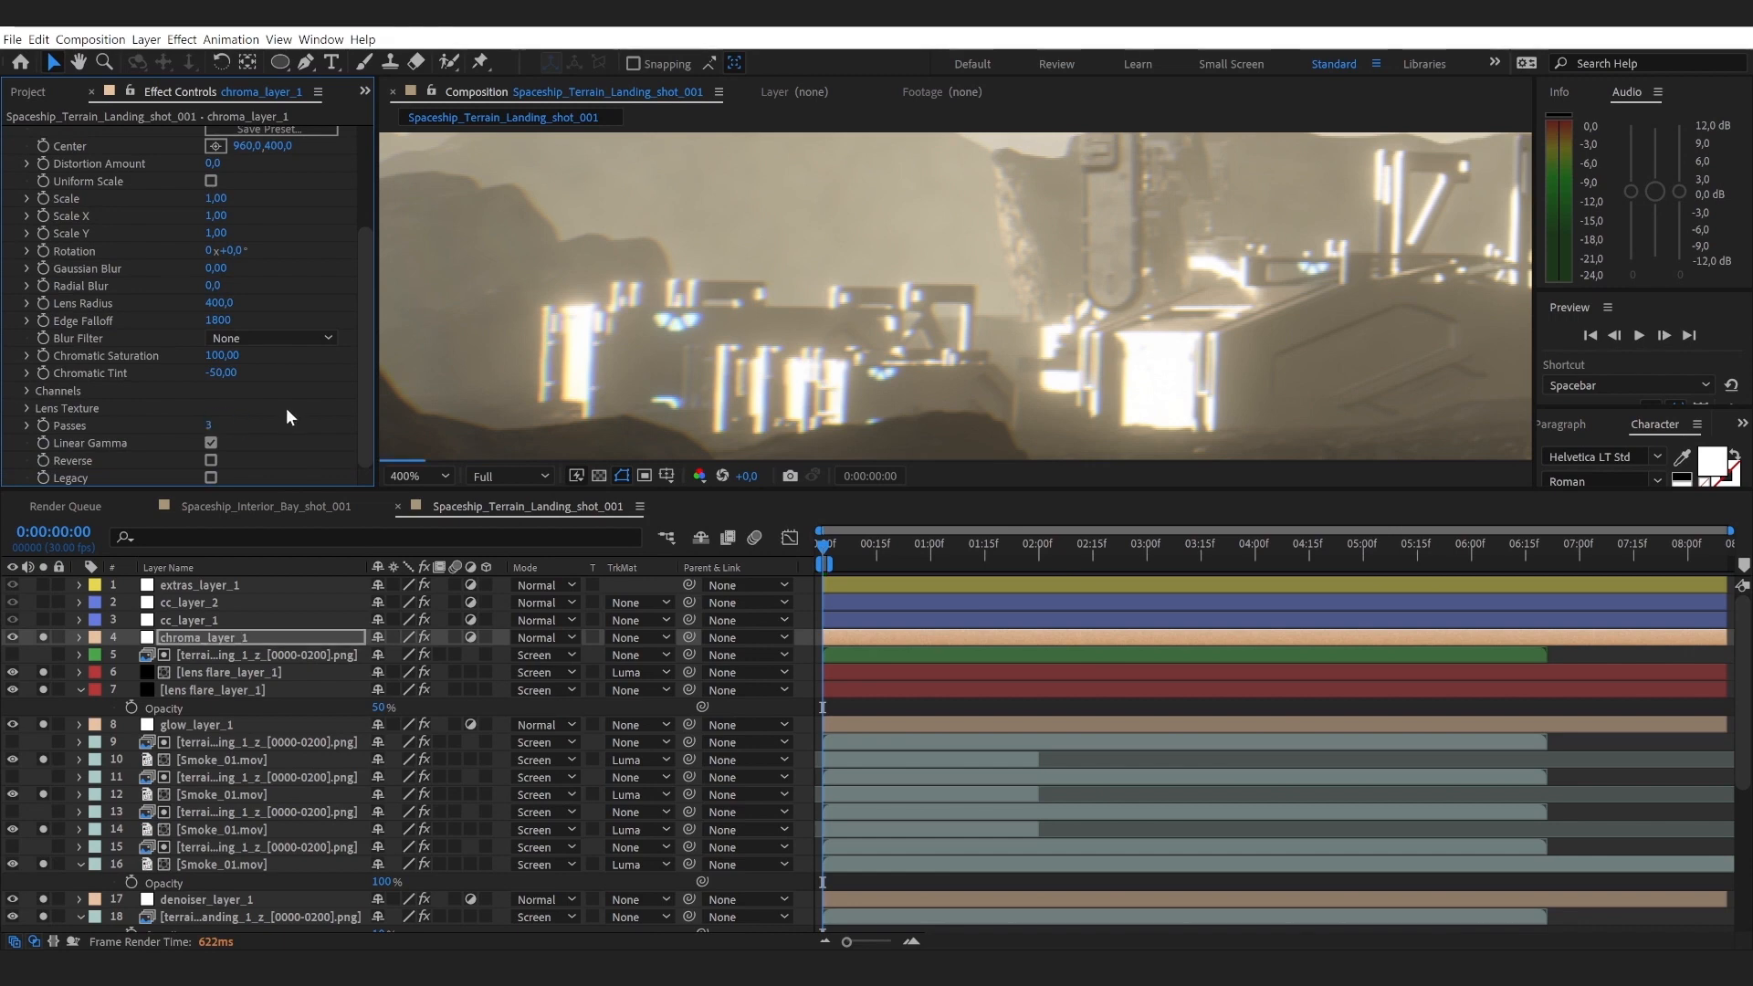
pyautogui.click(210, 426)
pyautogui.write('6')
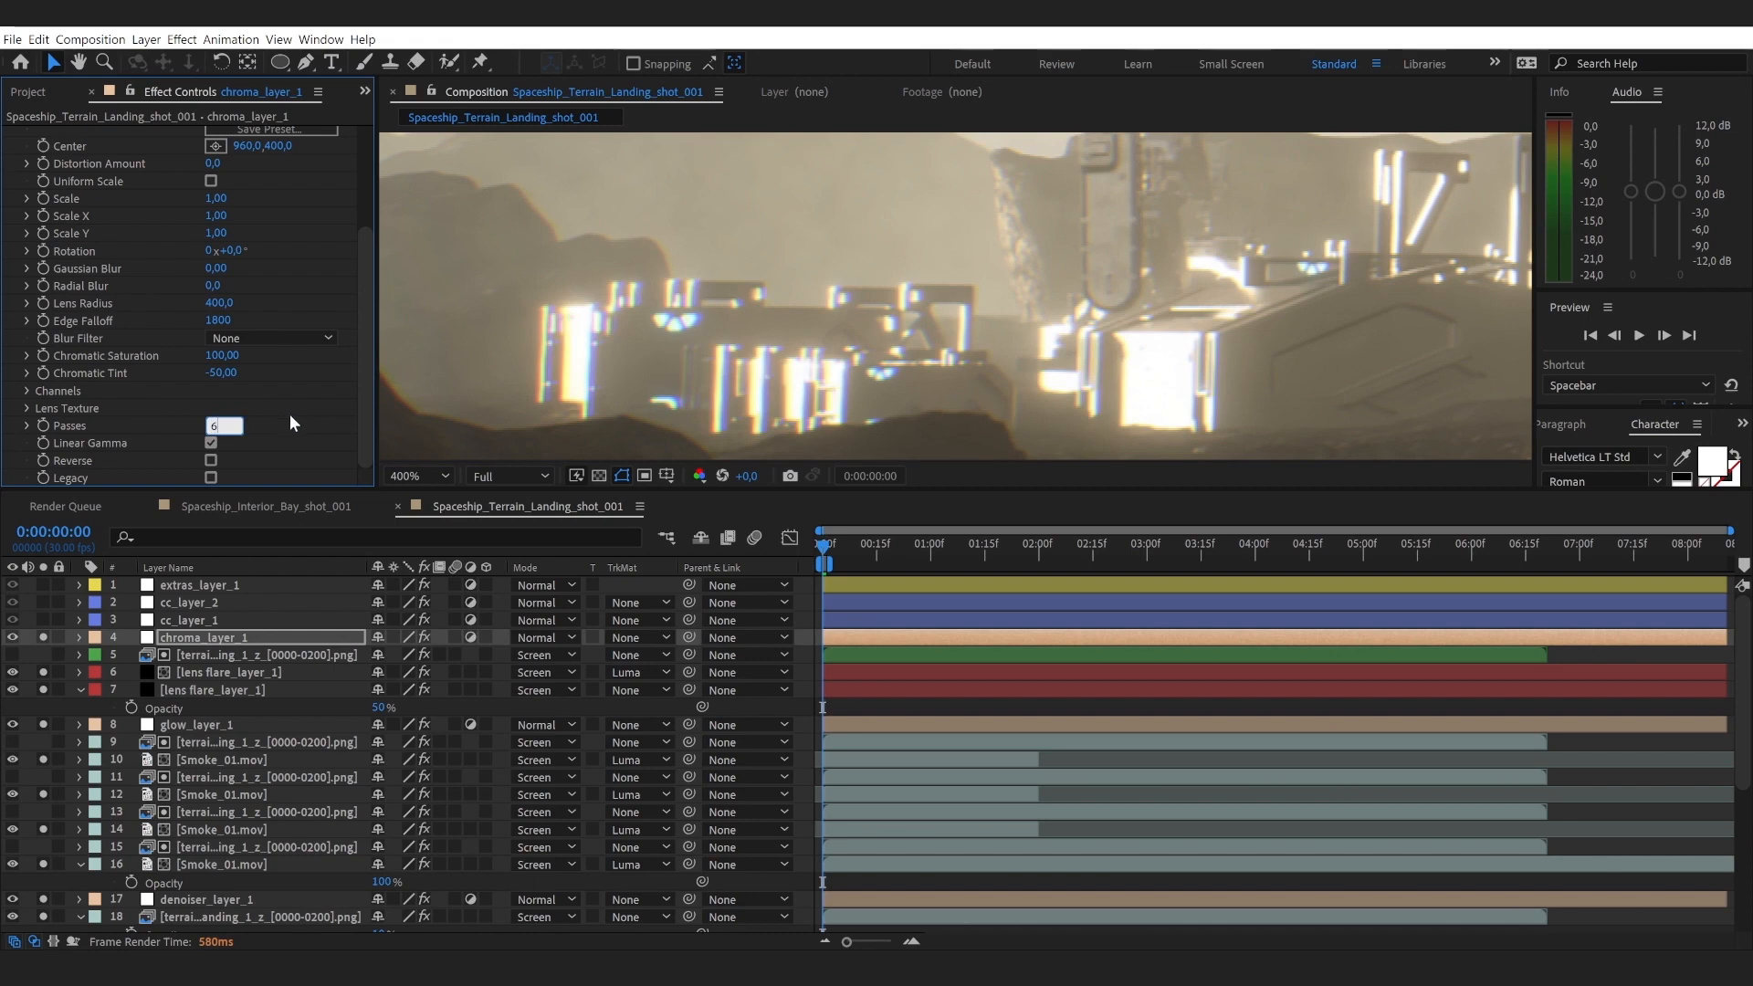
pyautogui.press('Return')
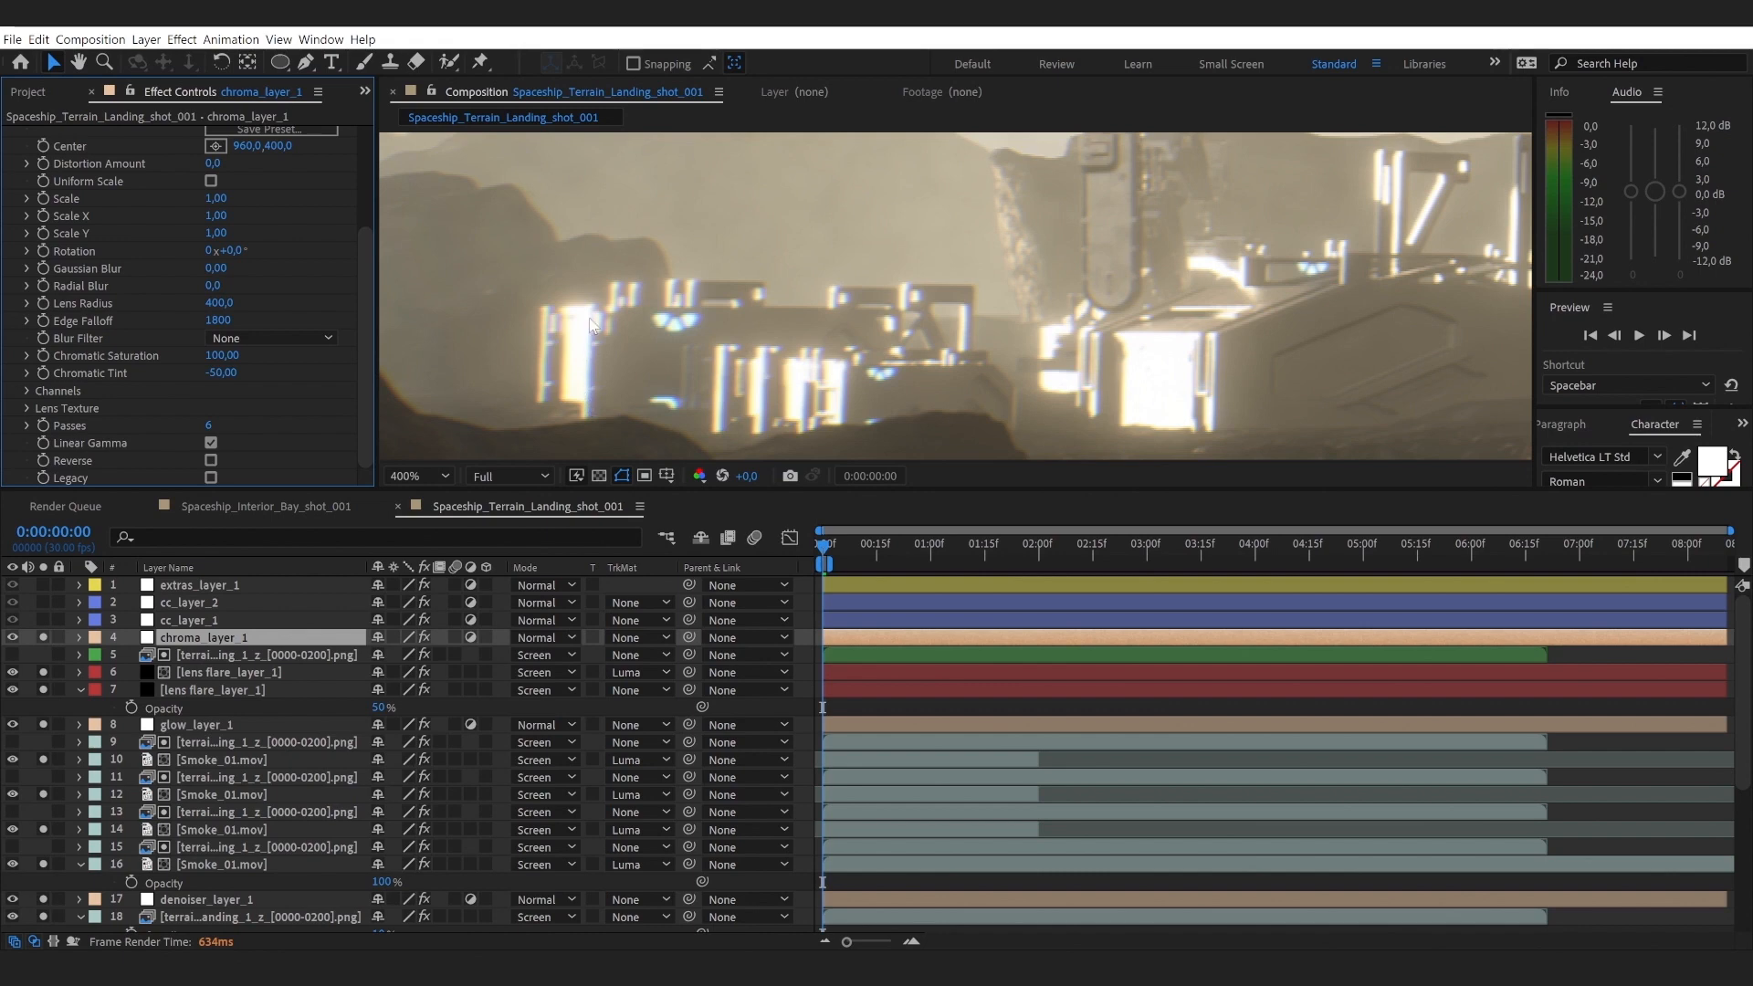
# Step: Review the Chromatic Aberration settings and check the adjusted effect against the full terrain shot
pyautogui.scroll(2, 262, 318)
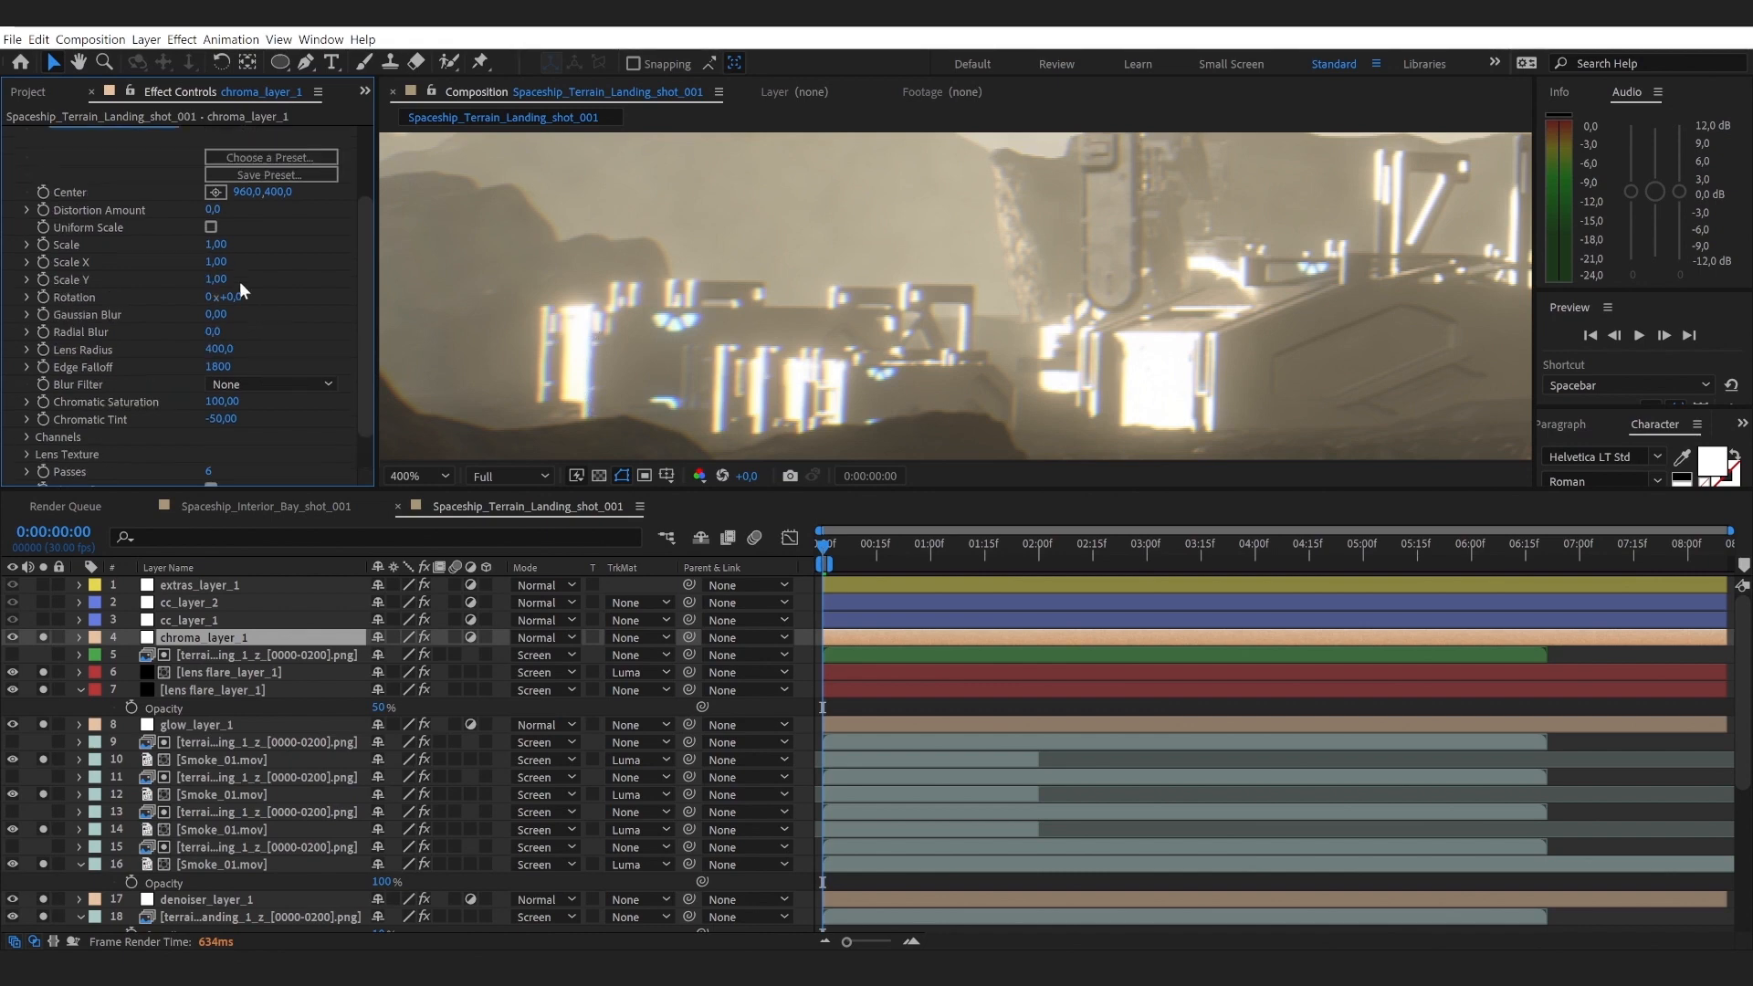
pyautogui.scroll(-2, 1141, 295)
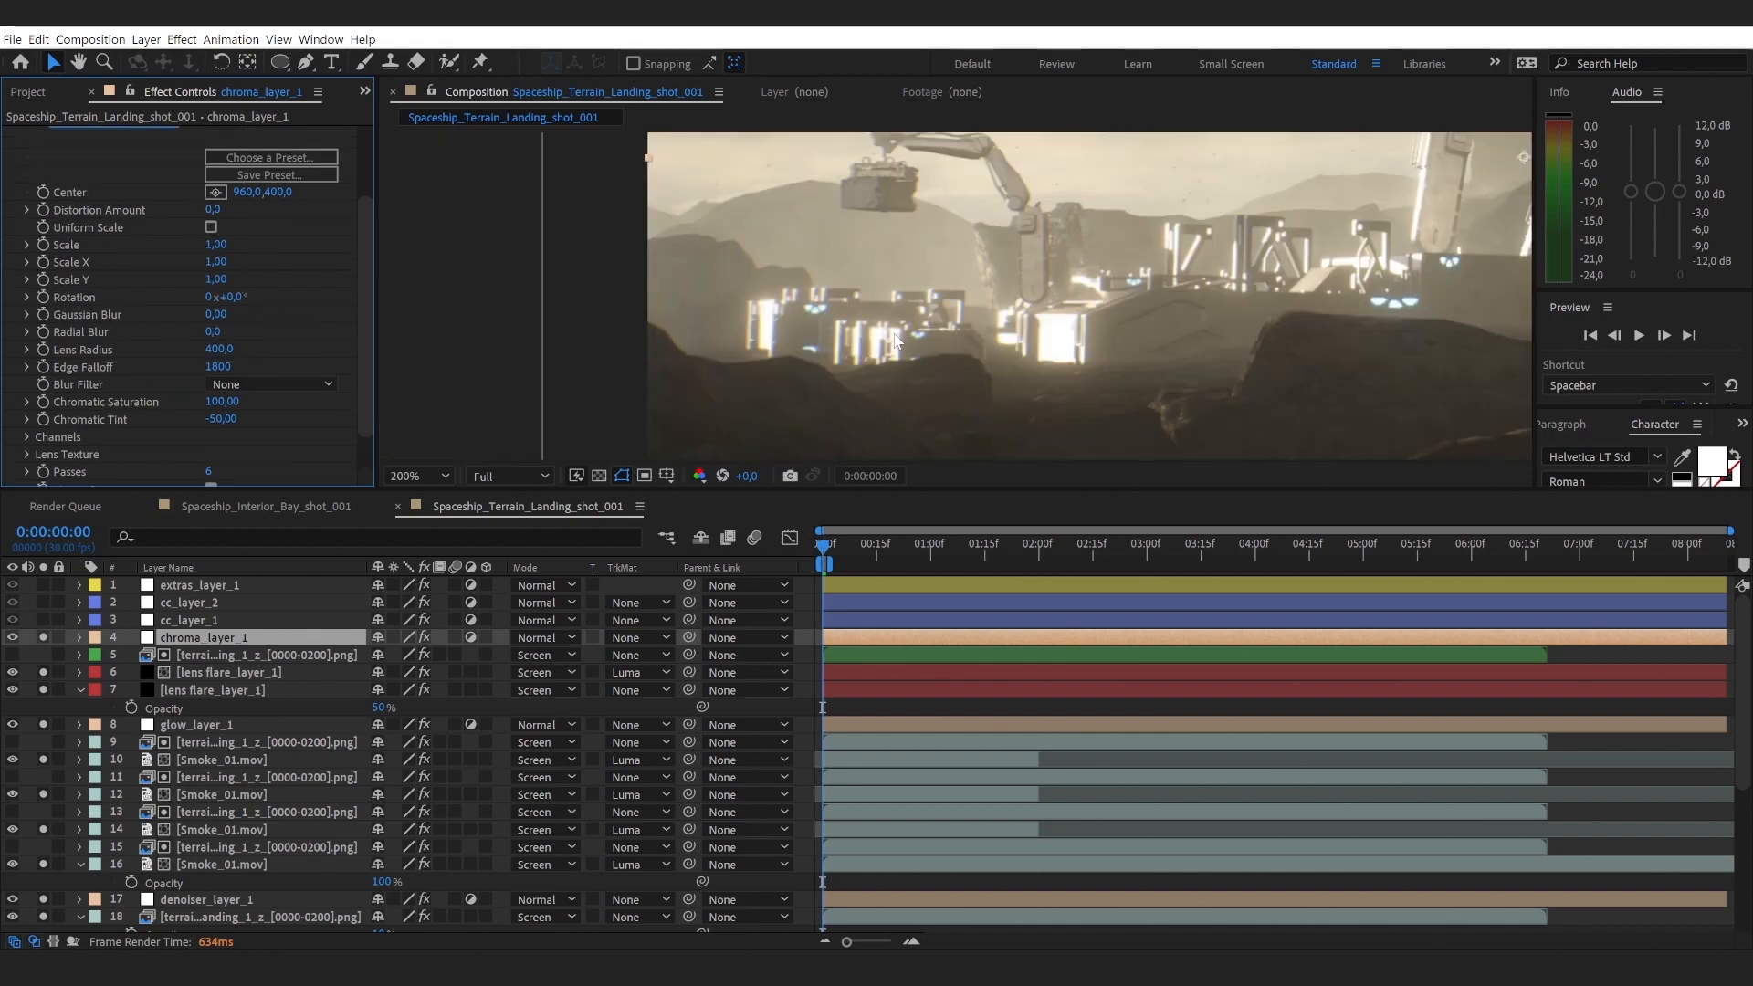
pyautogui.moveTo(1140, 295); pyautogui.dragTo(872, 363)
pyautogui.scroll(-1, 994, 343)
pyautogui.moveTo(993, 343); pyautogui.dragTo(942, 372)
pyautogui.press('v')
pyautogui.scroll(2, 83, 228)
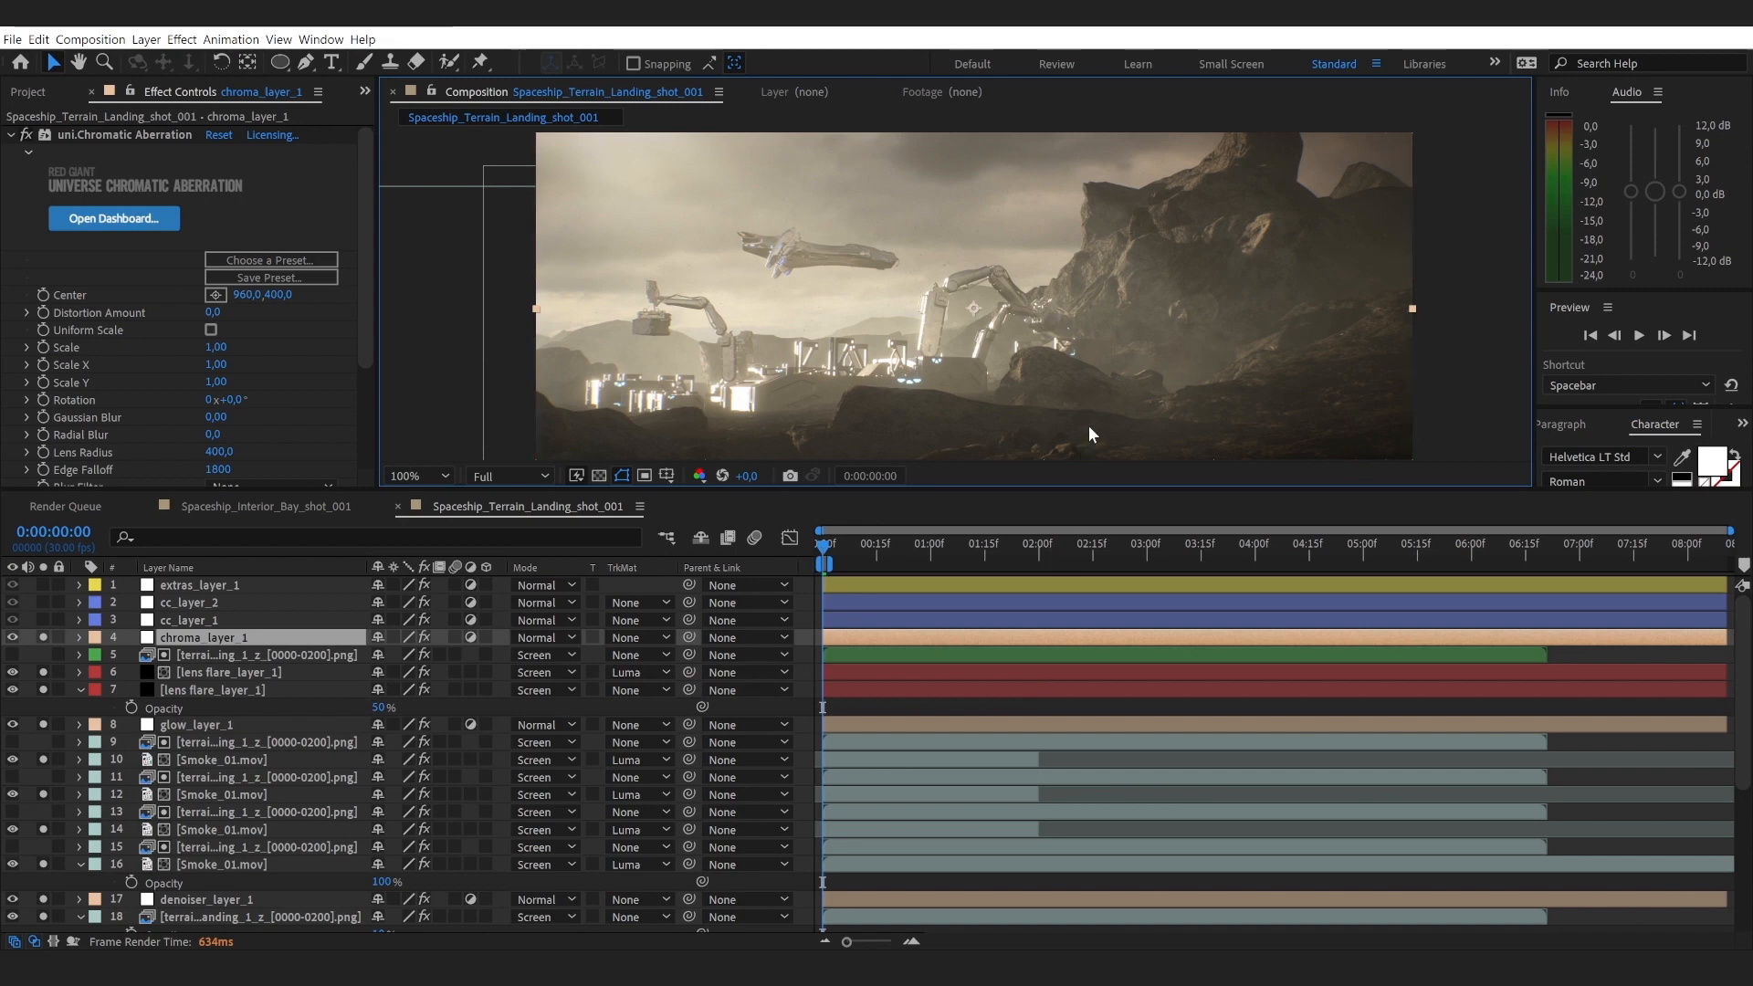
# Step: Compare the dark rocks near the frame's lower-right corner close up with and without chroma_layer_1
pyautogui.press('.')
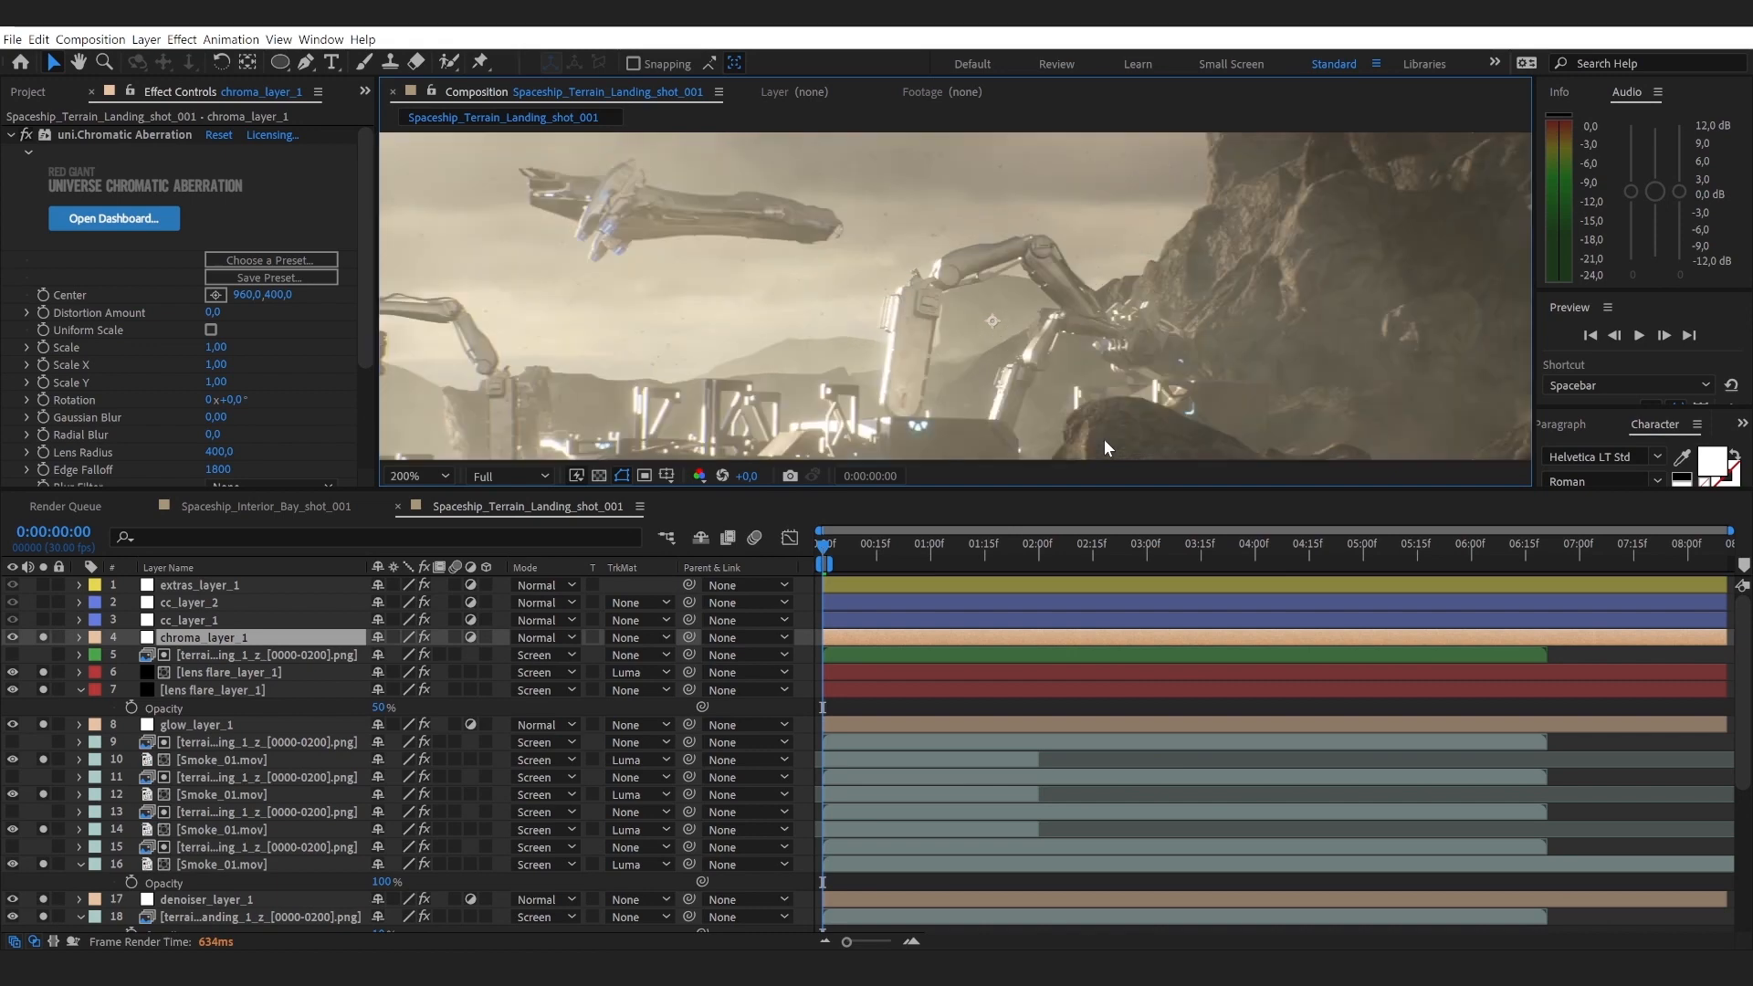
pyautogui.press('h')
pyautogui.moveTo(1104, 440); pyautogui.dragTo(676, 188)
pyautogui.moveTo(1334, 169); pyautogui.dragTo(1161, 213)
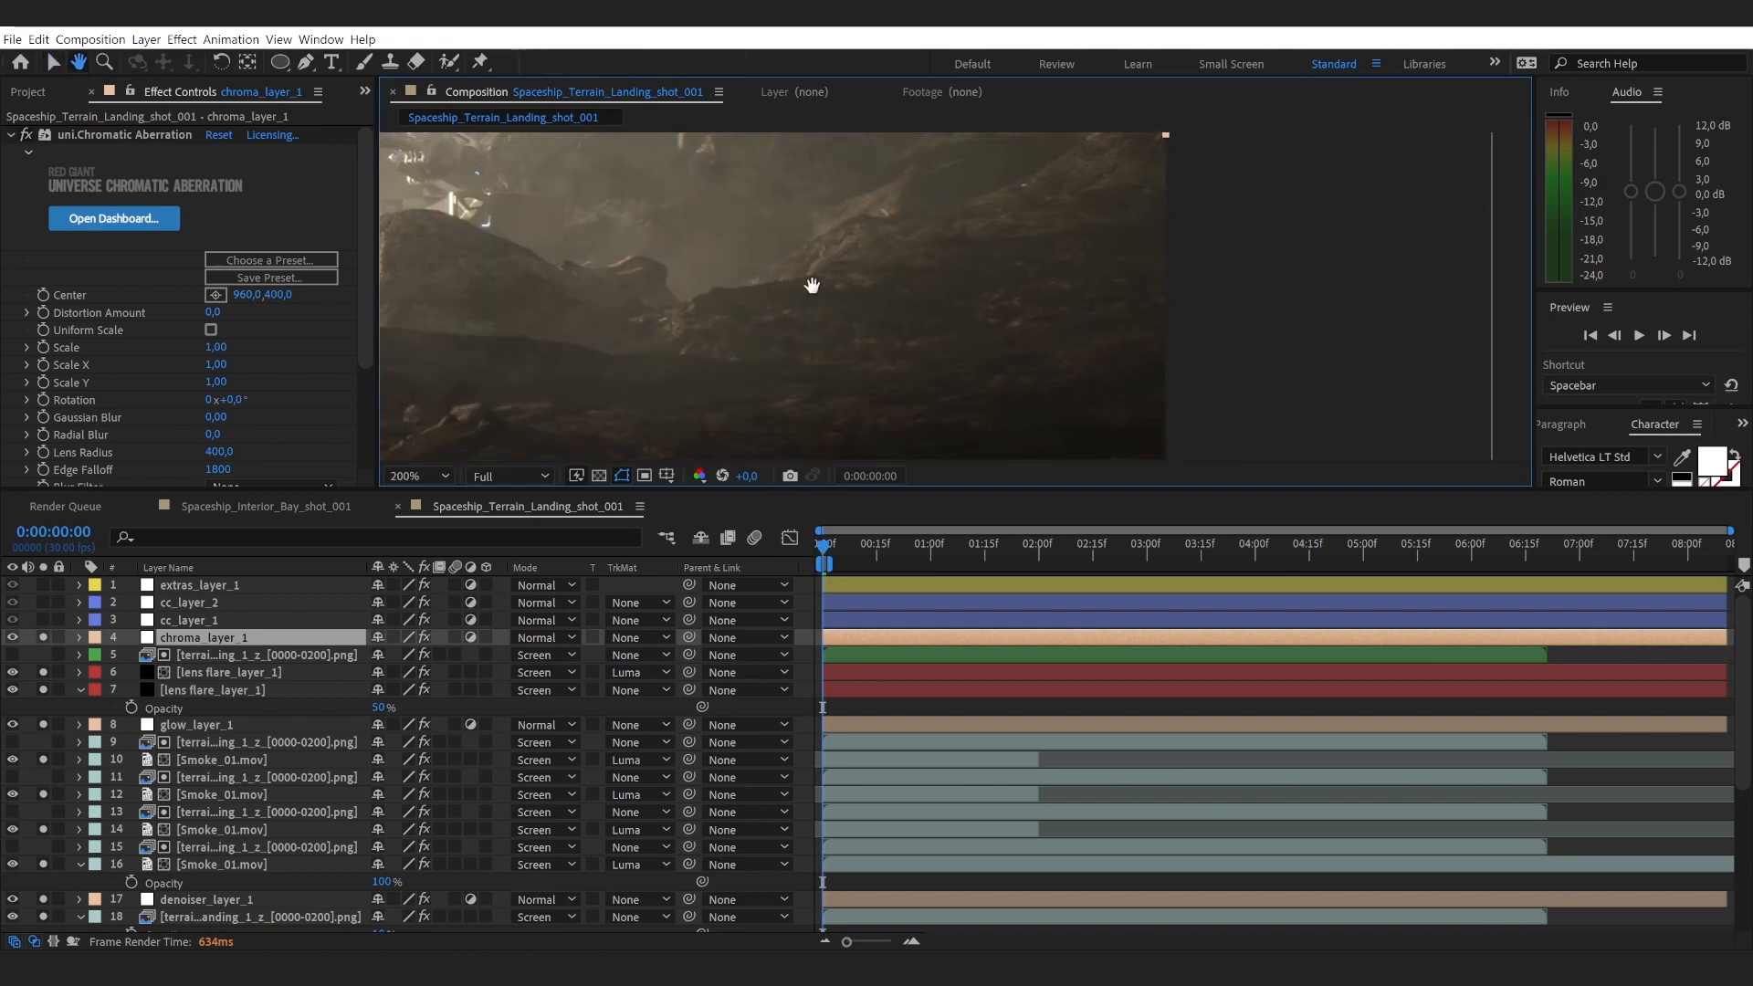
pyautogui.scroll(1, 966, 357)
pyautogui.moveTo(990, 333); pyautogui.dragTo(931, 364)
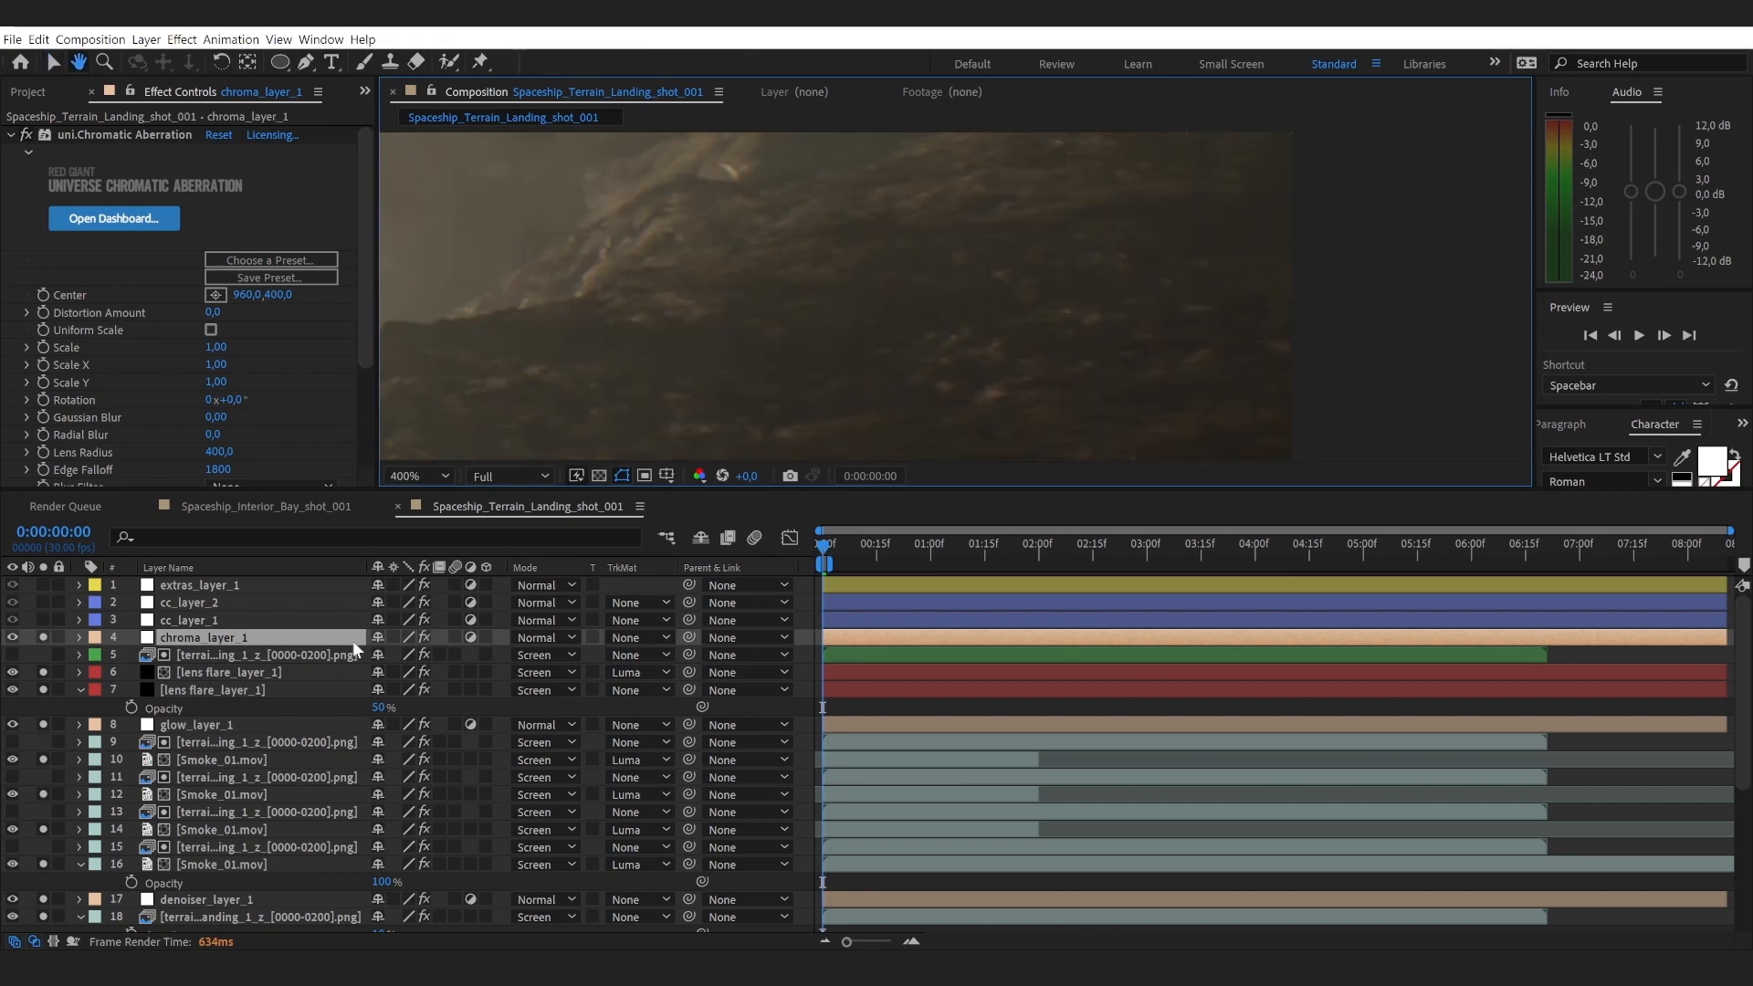
pyautogui.press('v')
pyautogui.click(44, 638)
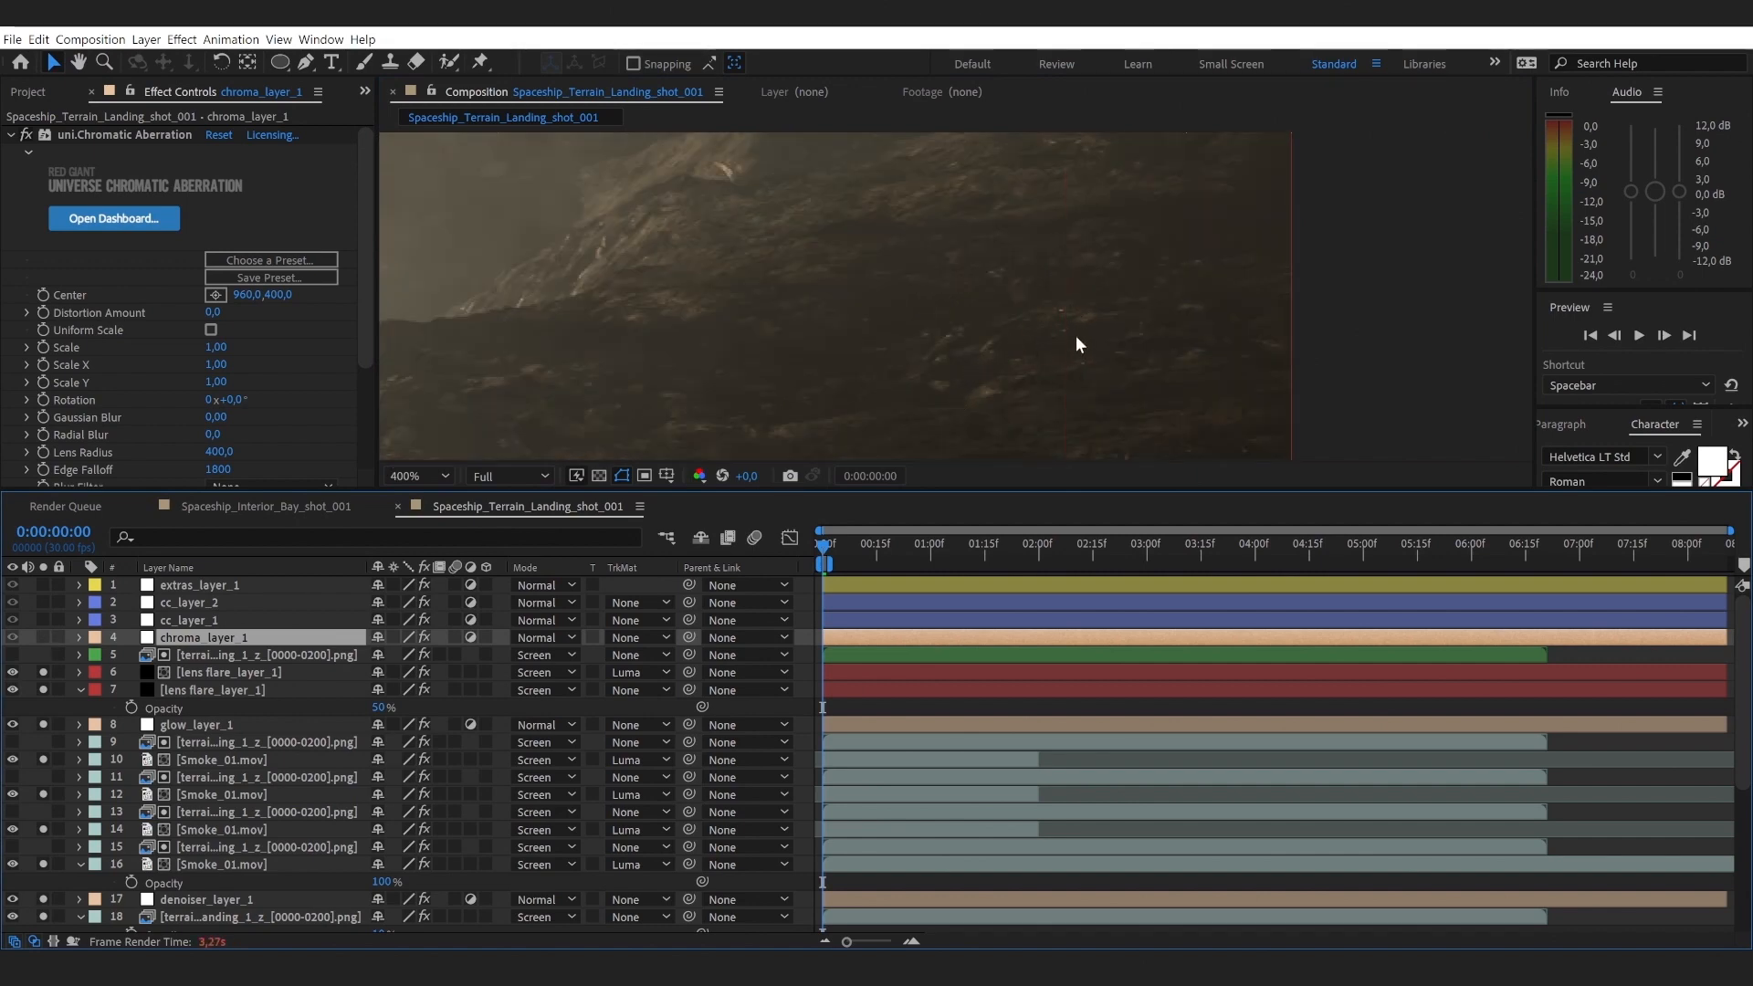
pyautogui.press(',')
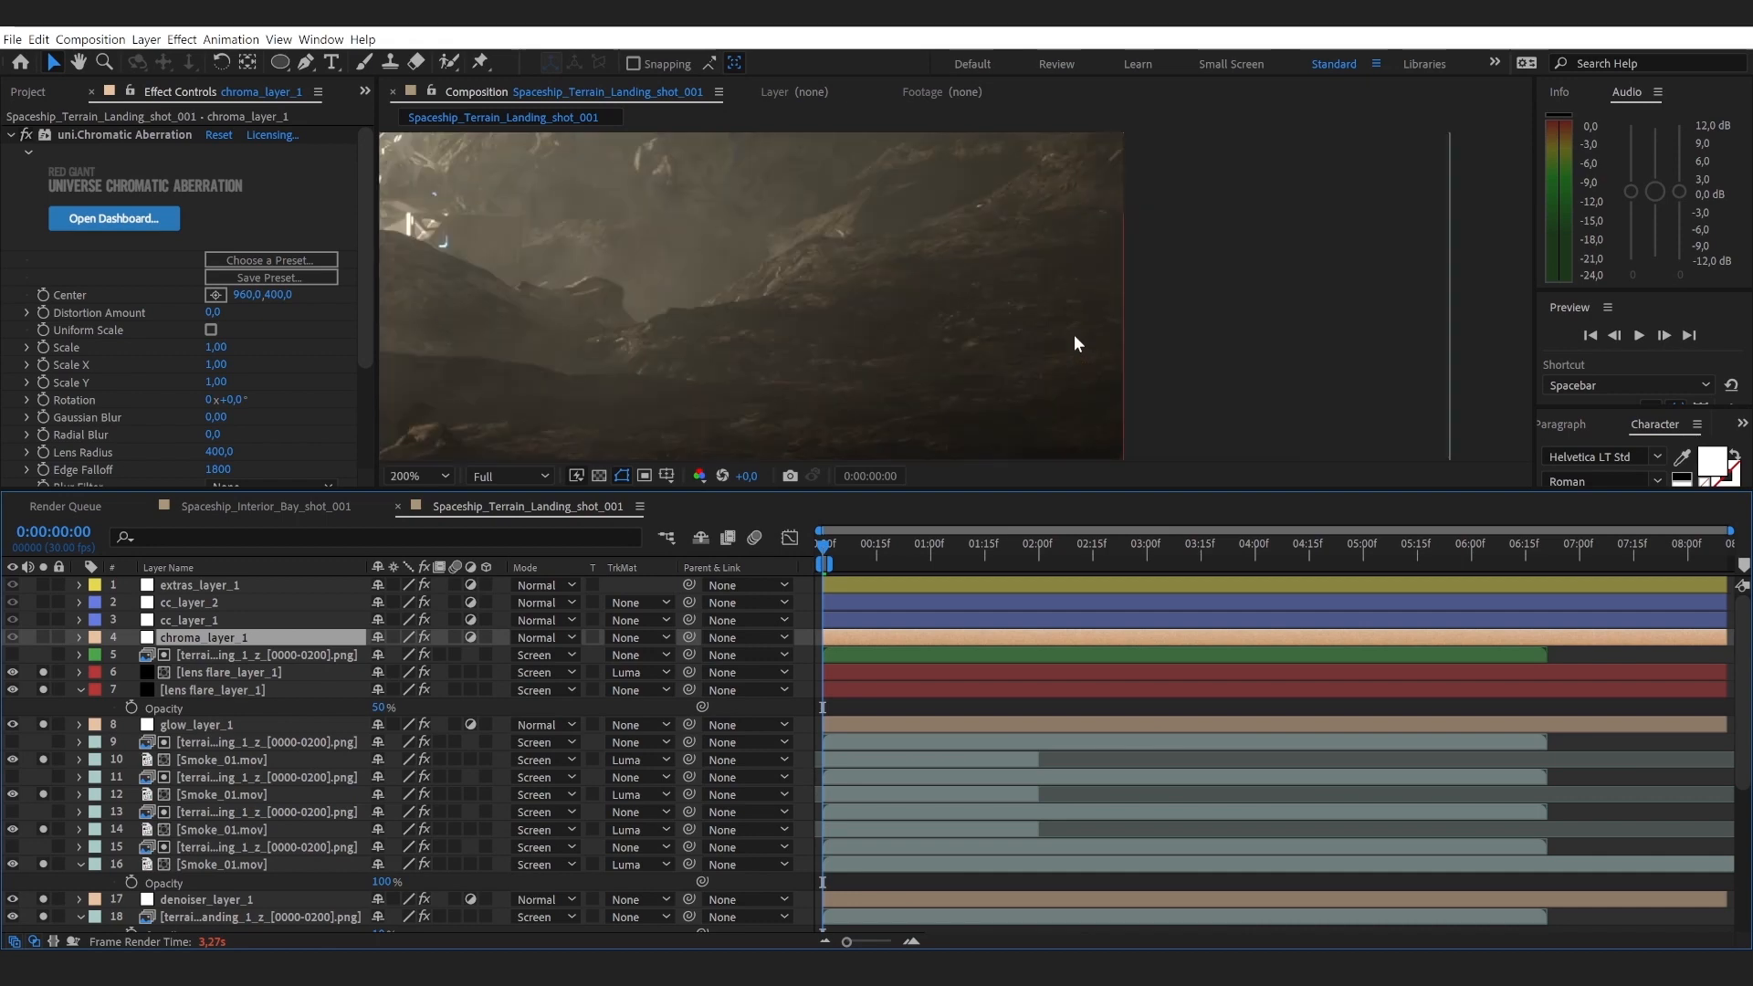
pyautogui.click(43, 636)
# Step: Examine the colour fringing along the rocky cliff's edges and across the full terrain shot
pyautogui.press('space')
pyautogui.moveTo(916, 219); pyautogui.dragTo(974, 365)
pyautogui.moveTo(953, 285); pyautogui.dragTo(978, 342)
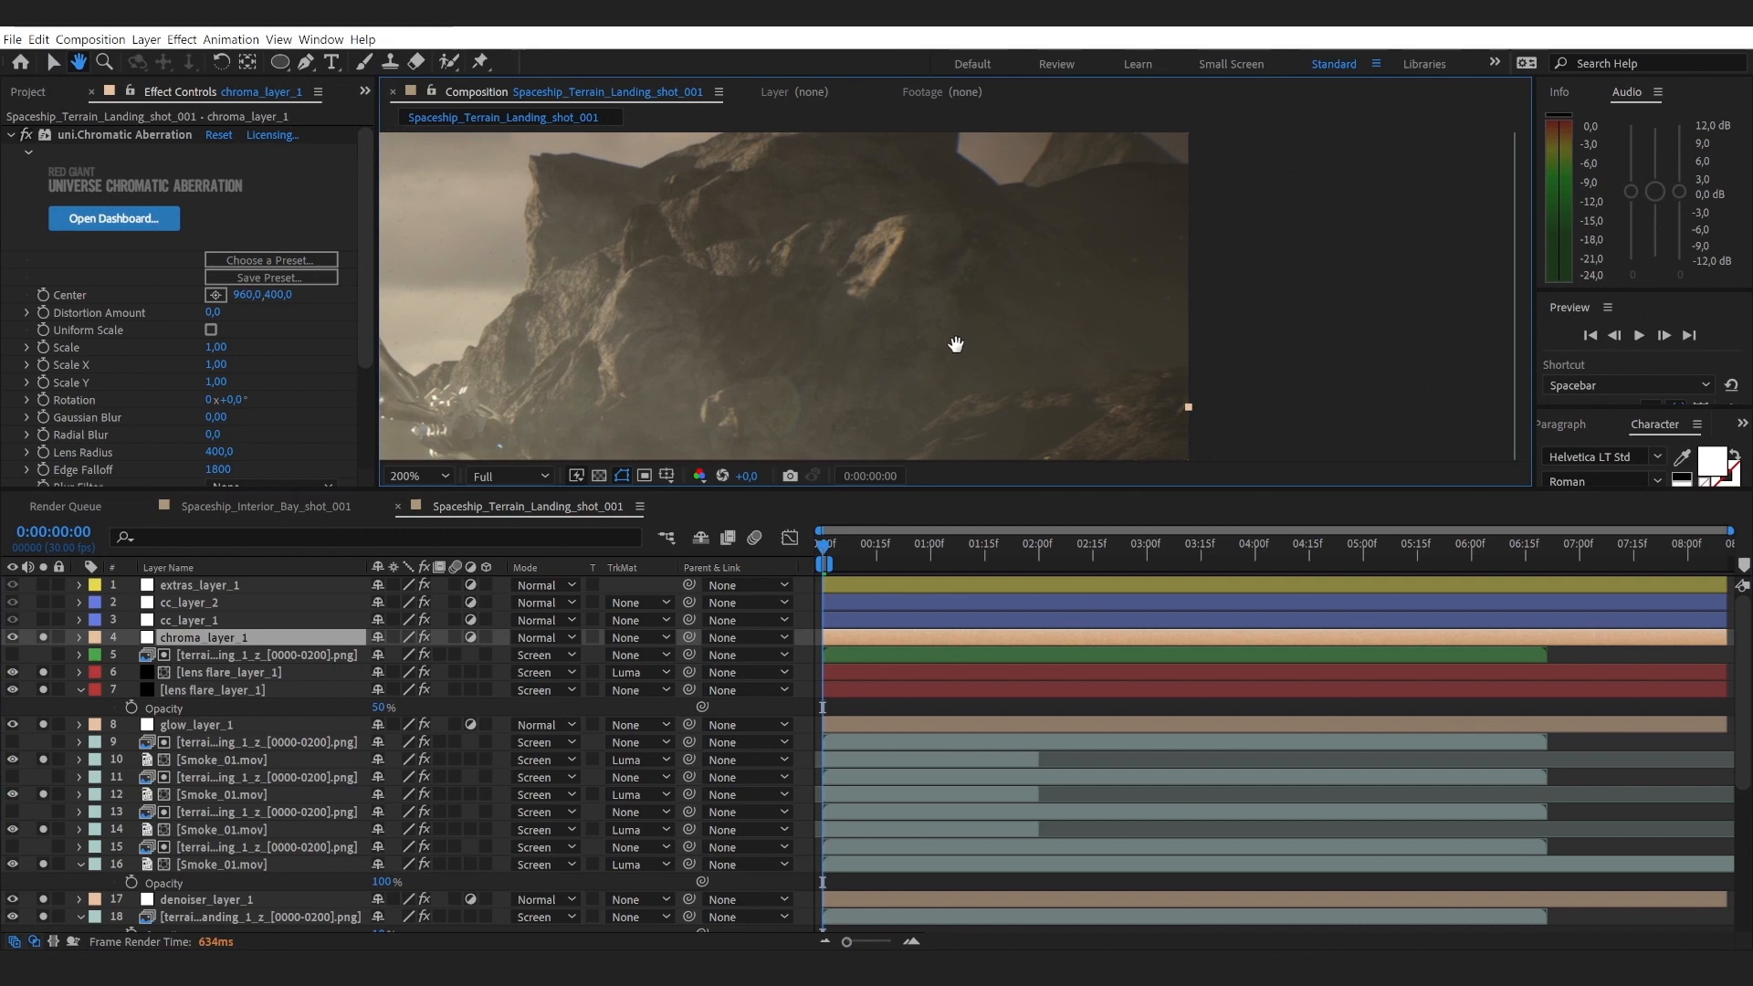
pyautogui.scroll(-3, 1022, 341)
pyautogui.moveTo(1216, 324)
pyautogui.mouseDown()
pyautogui.moveTo(1233, 297)
pyautogui.moveTo(1225, 321)
pyautogui.mouseUp()
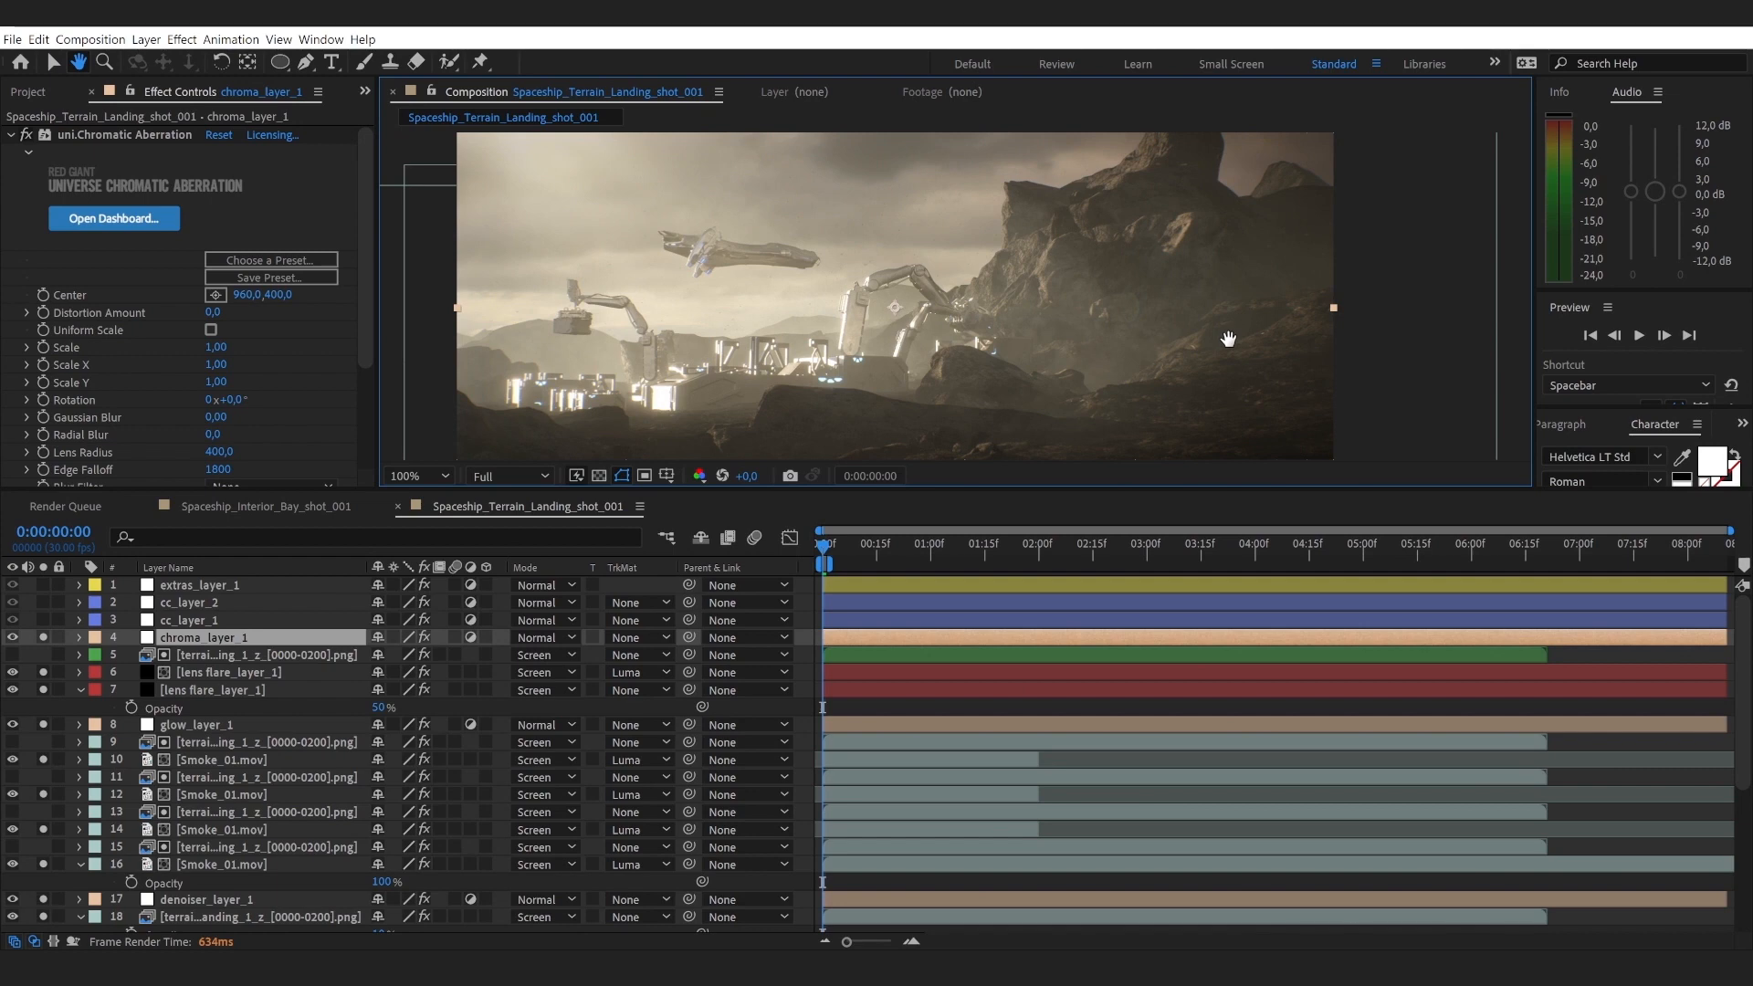
pyautogui.press('v')
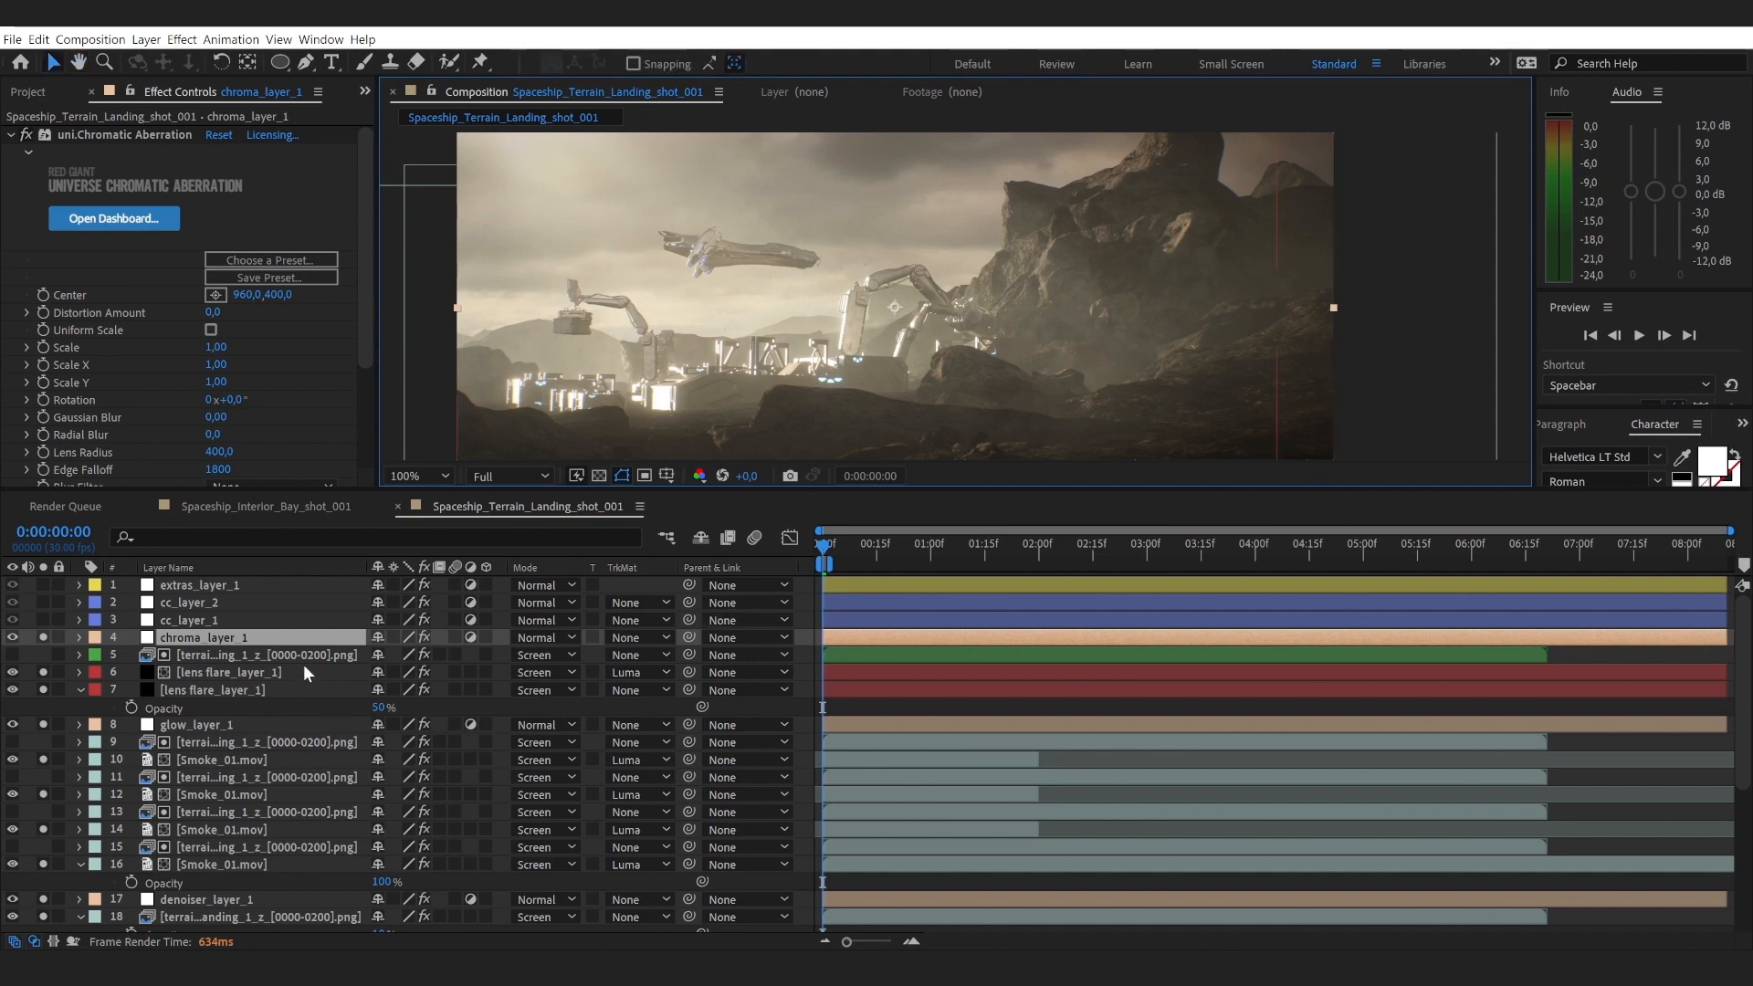
# Step: Solo cc_layer_1 and cc_layer_2 along with the other active layers, and show the Looks effect on cc_layer_2
pyautogui.click(67, 621)
pyautogui.click(42, 619)
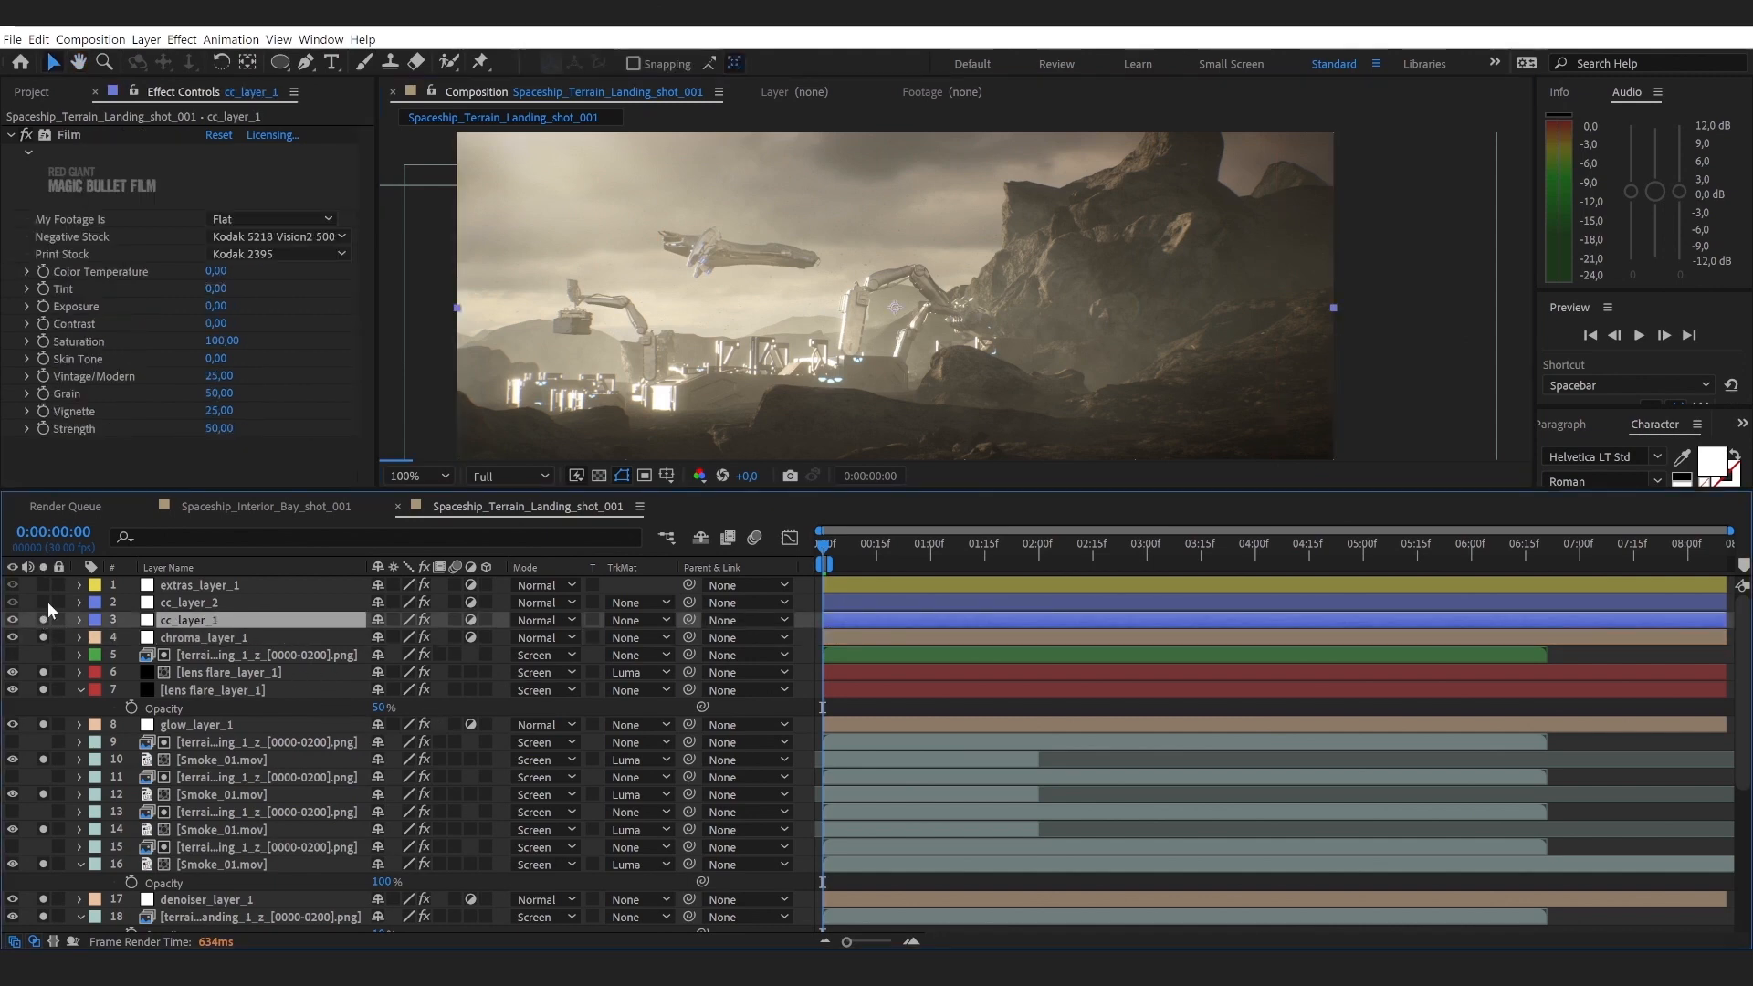
pyautogui.click(43, 603)
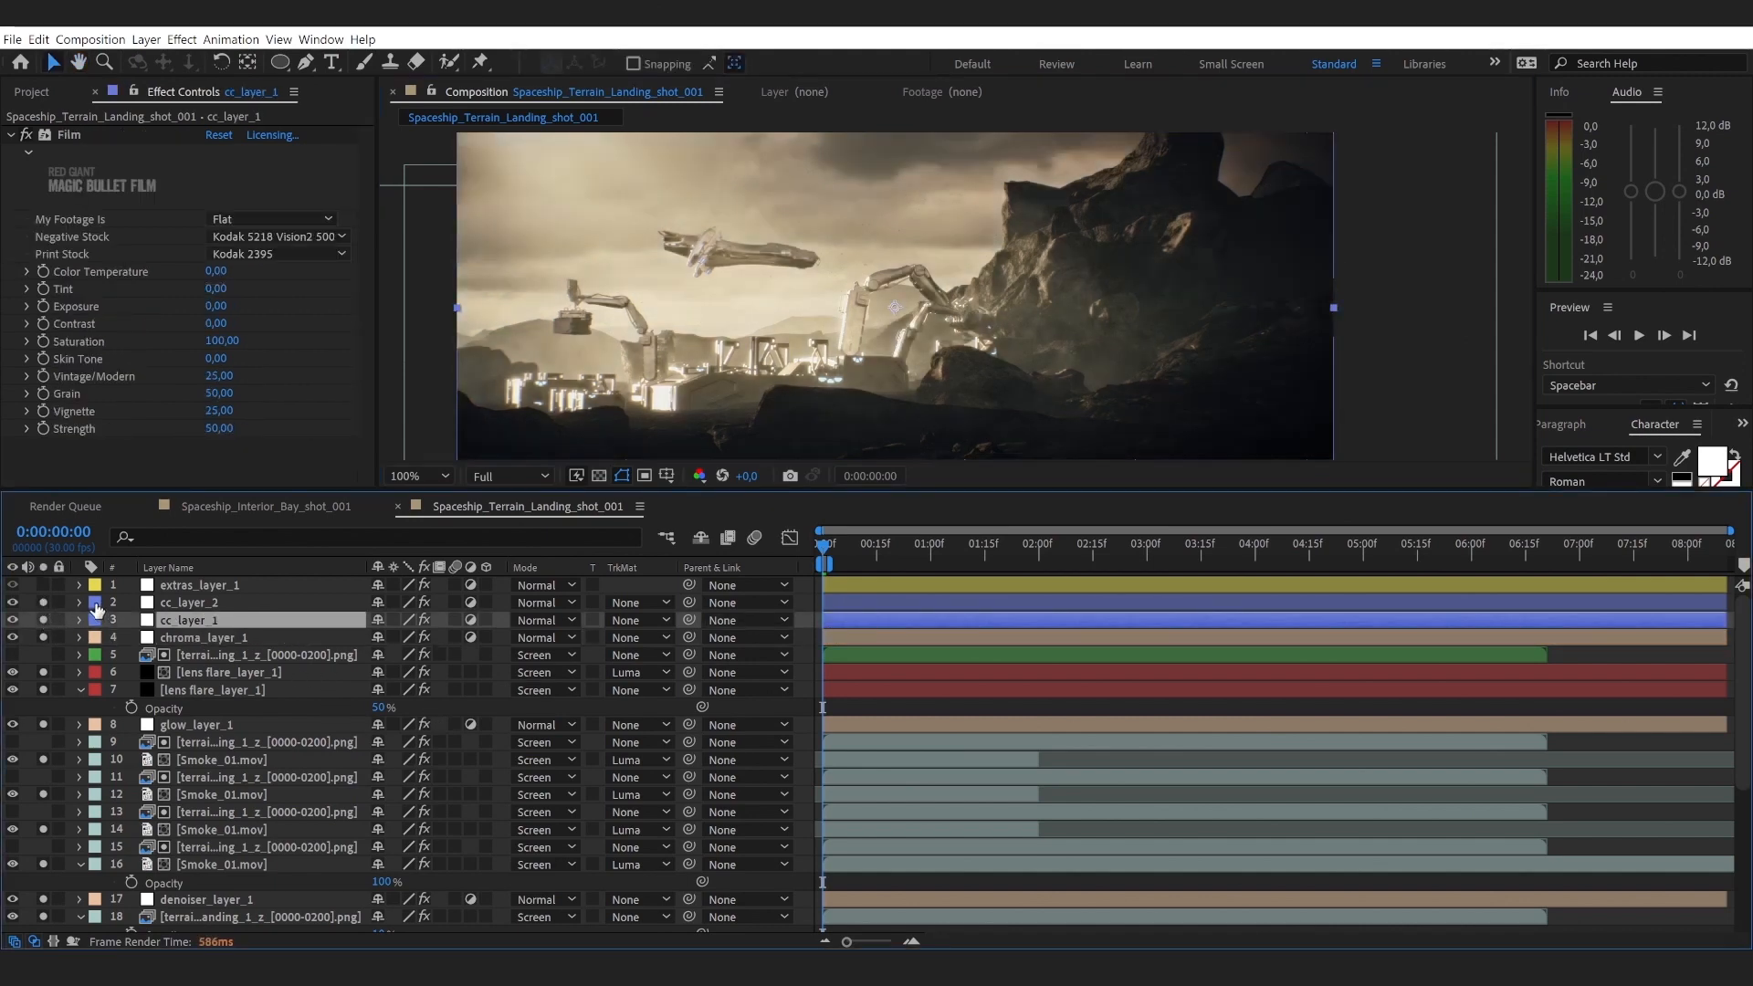
pyautogui.click(197, 603)
pyautogui.press(',')
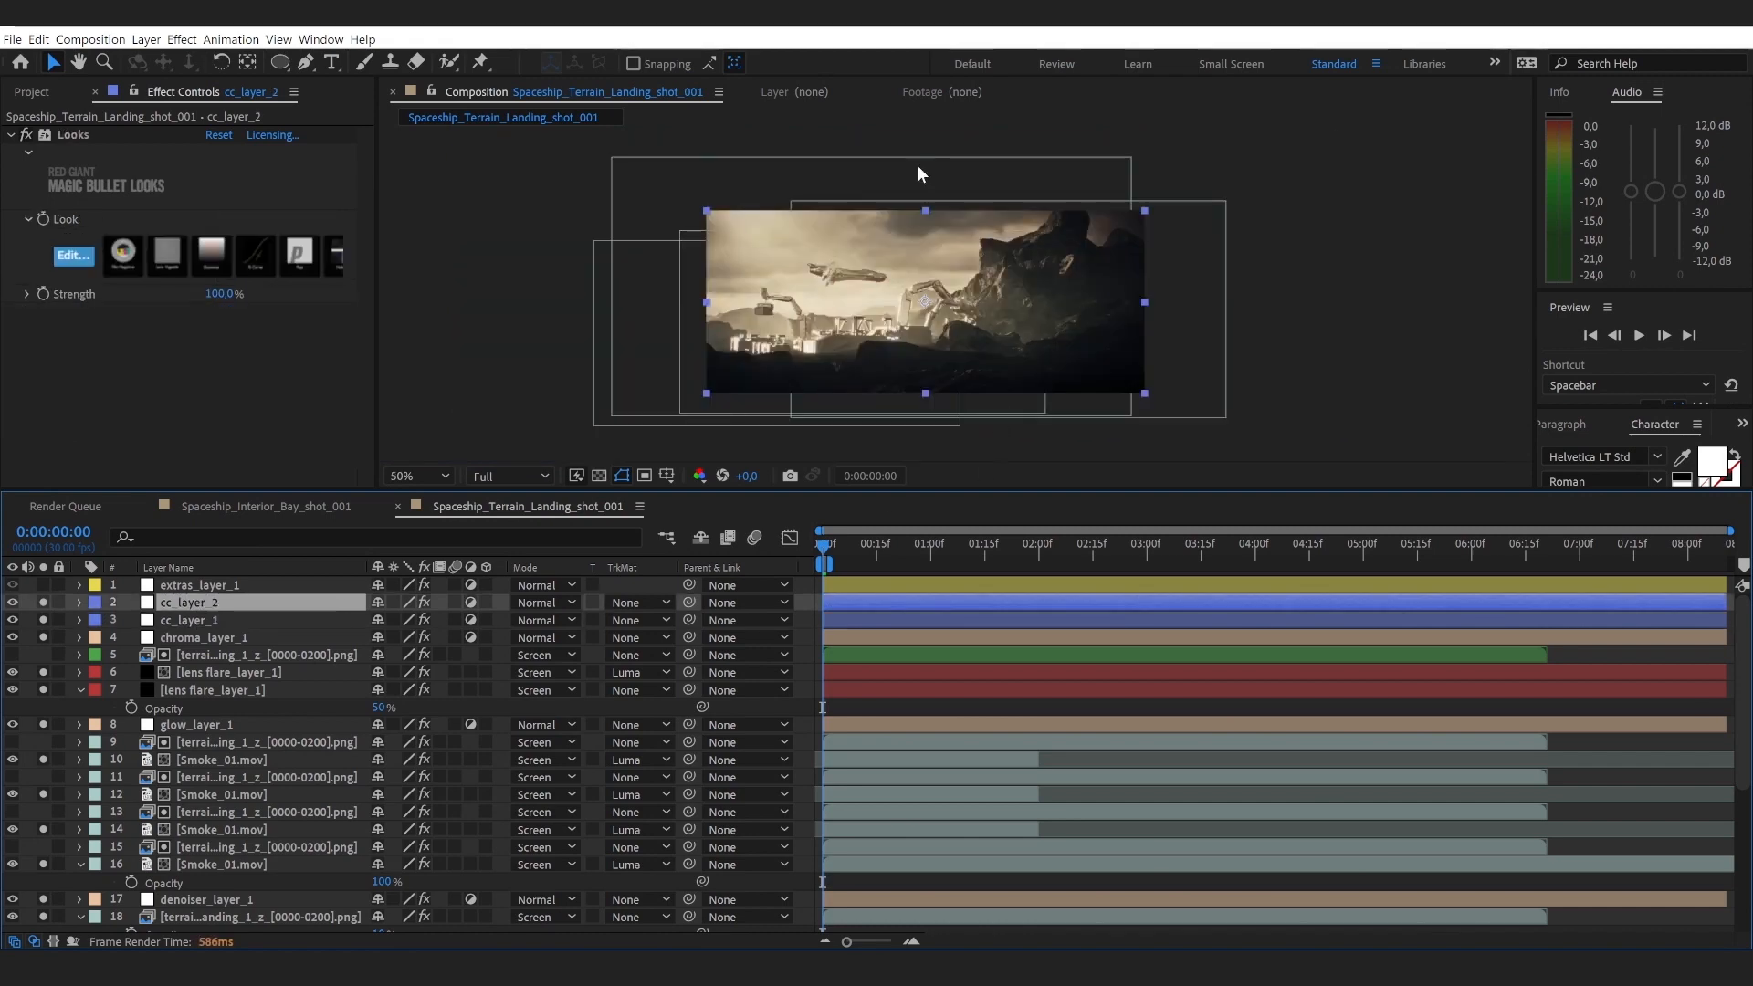
# Step: Compare the shot without cc_layer_1, restore that layer with cc_layer_2 unsoloed, and show the Film effect on cc_layer_1
pyautogui.click(41, 619)
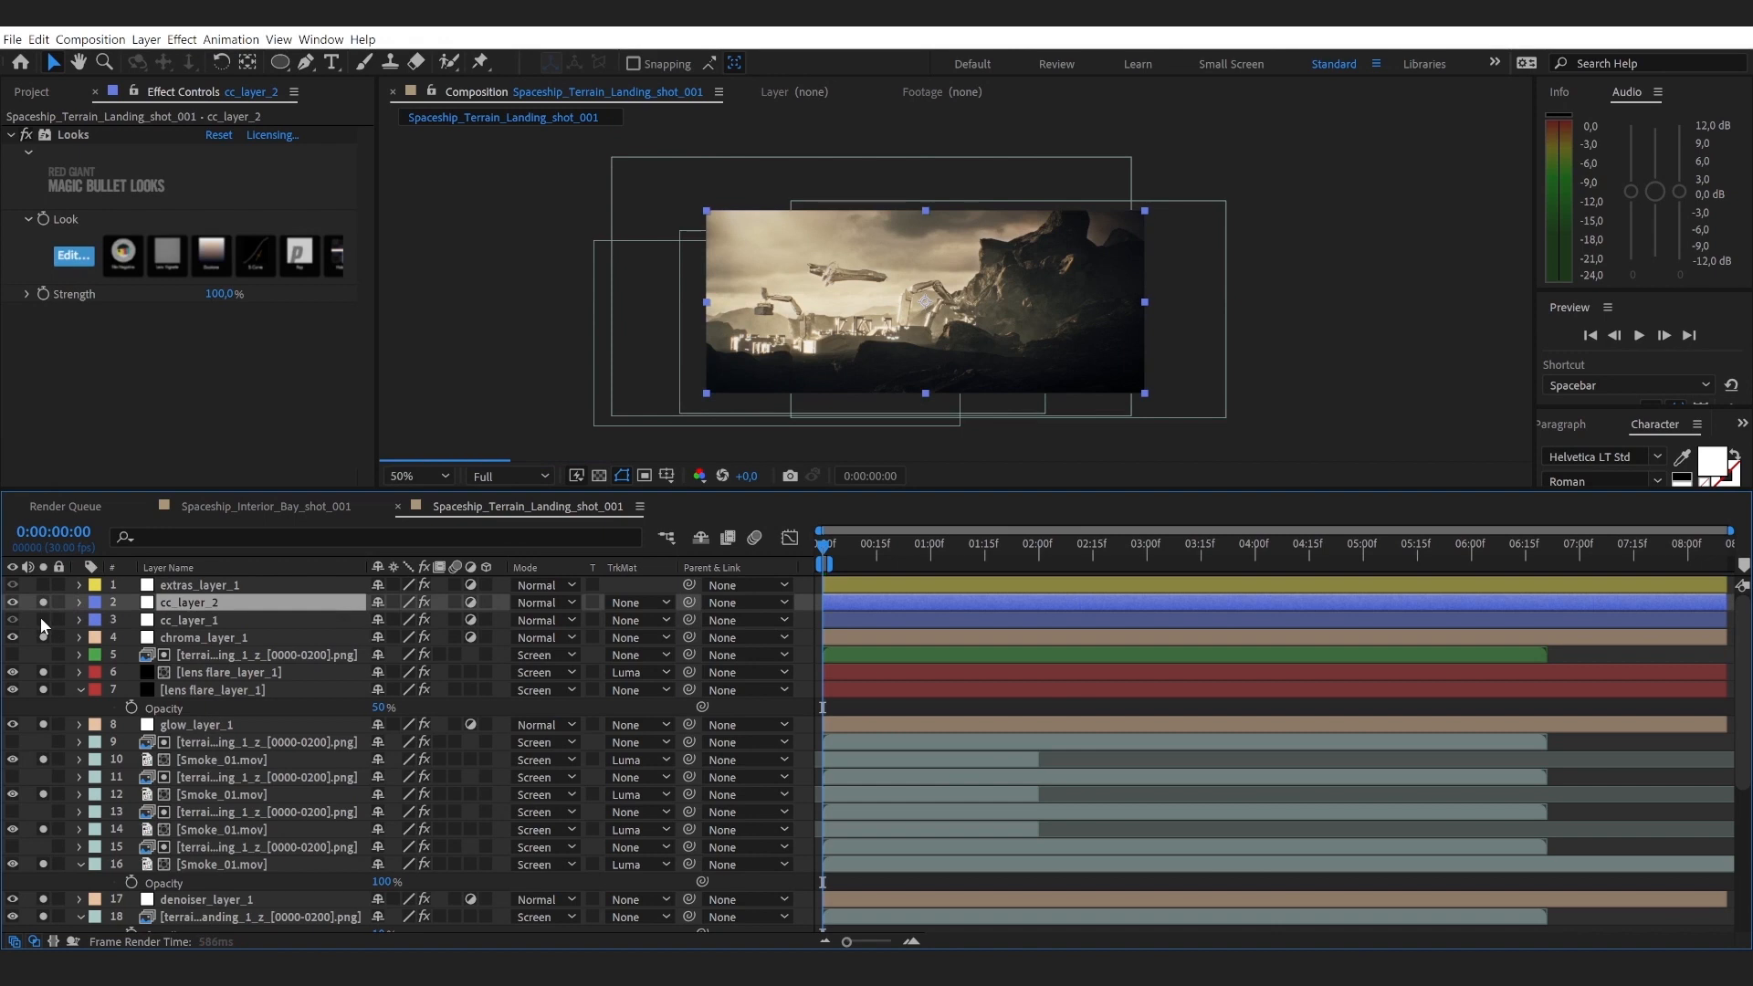
pyautogui.click(218, 621)
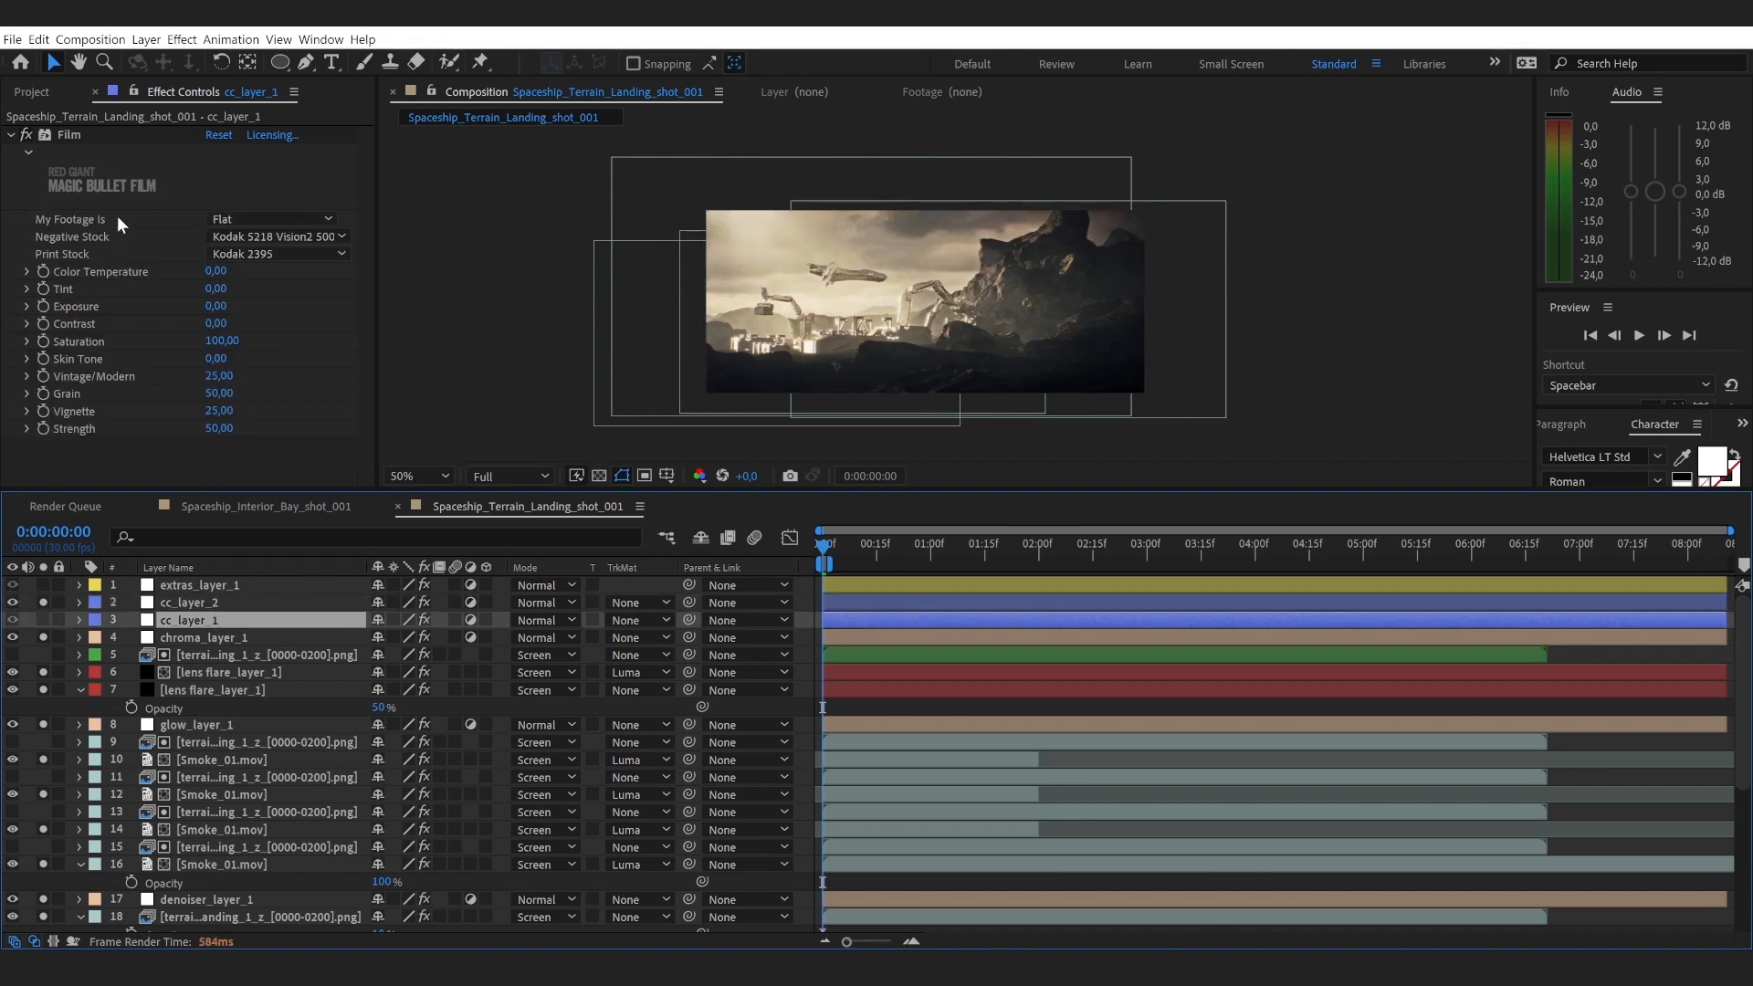
pyautogui.click(43, 620)
pyautogui.click(44, 603)
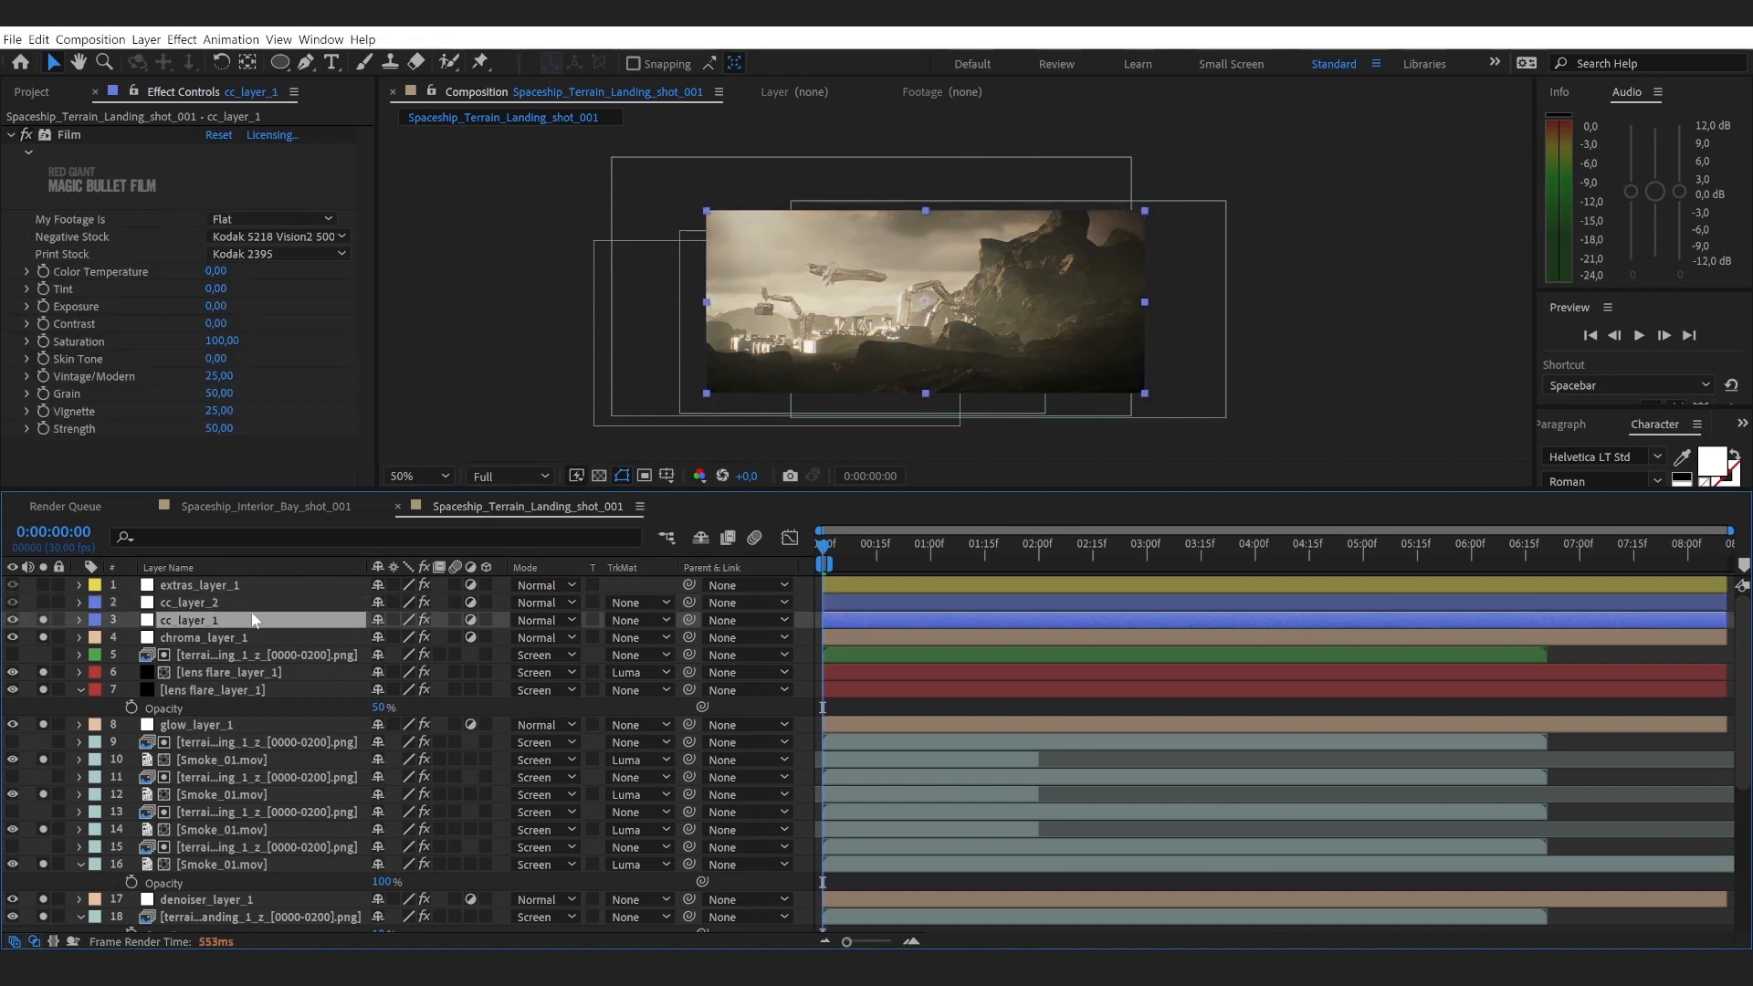
pyautogui.press('/')
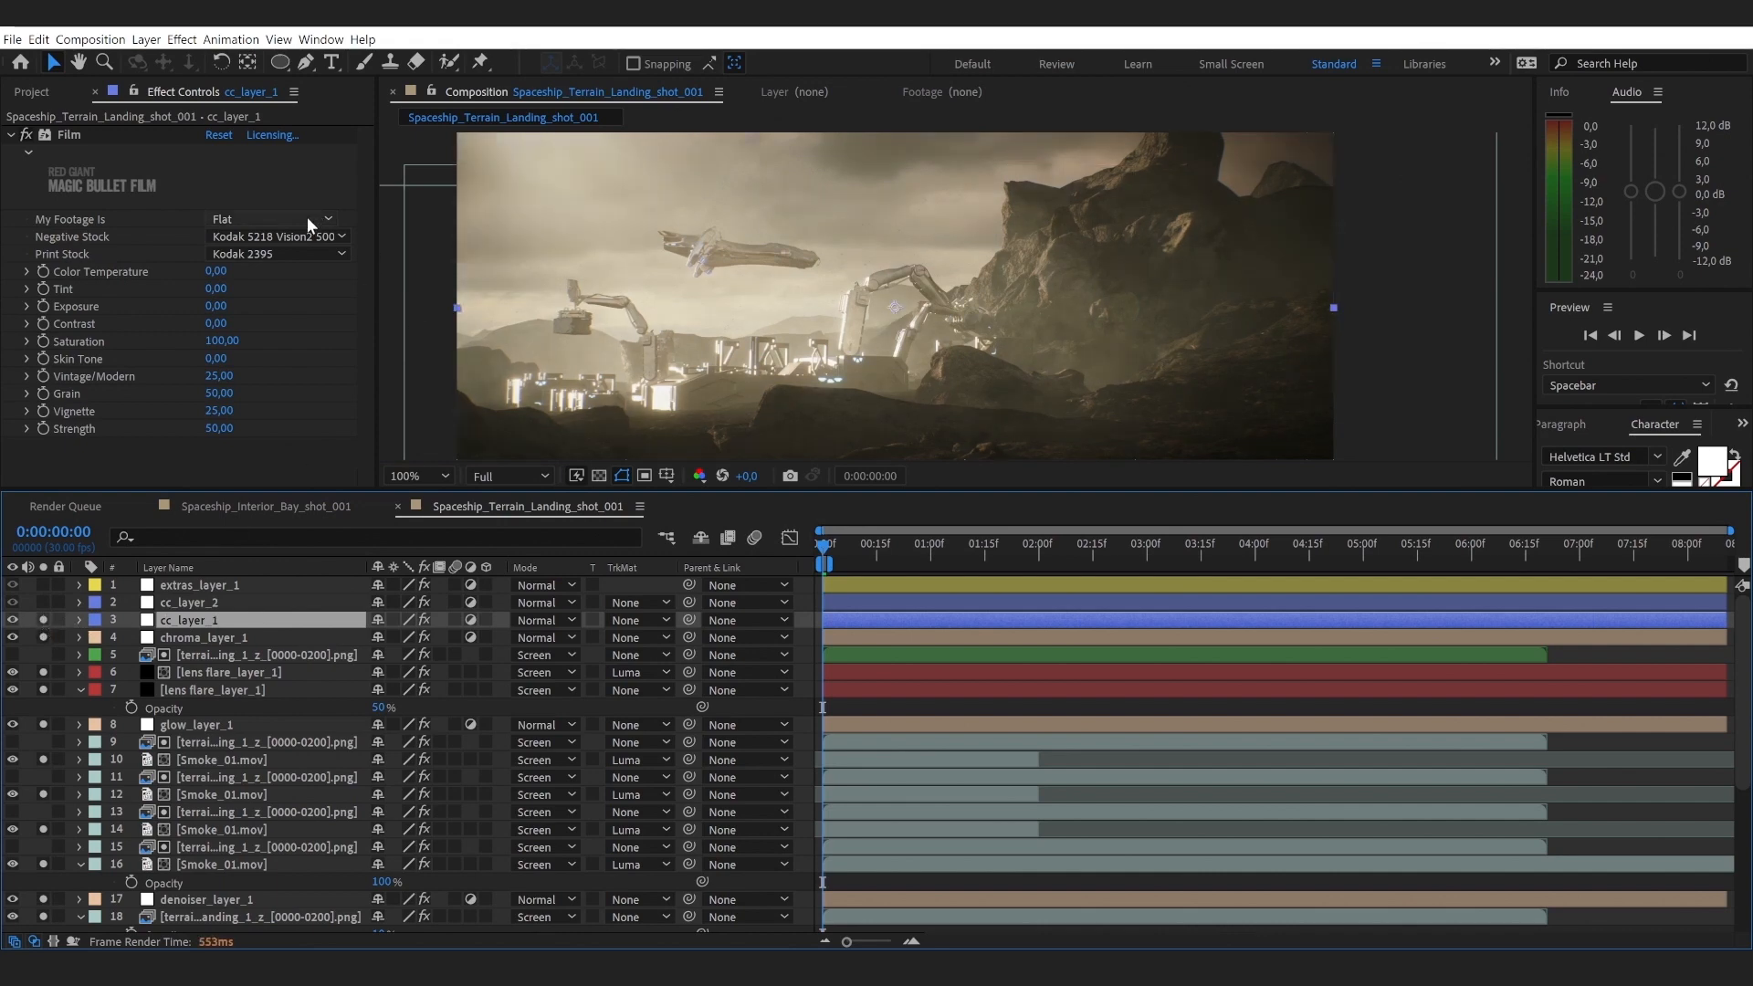
pyautogui.click(68, 133)
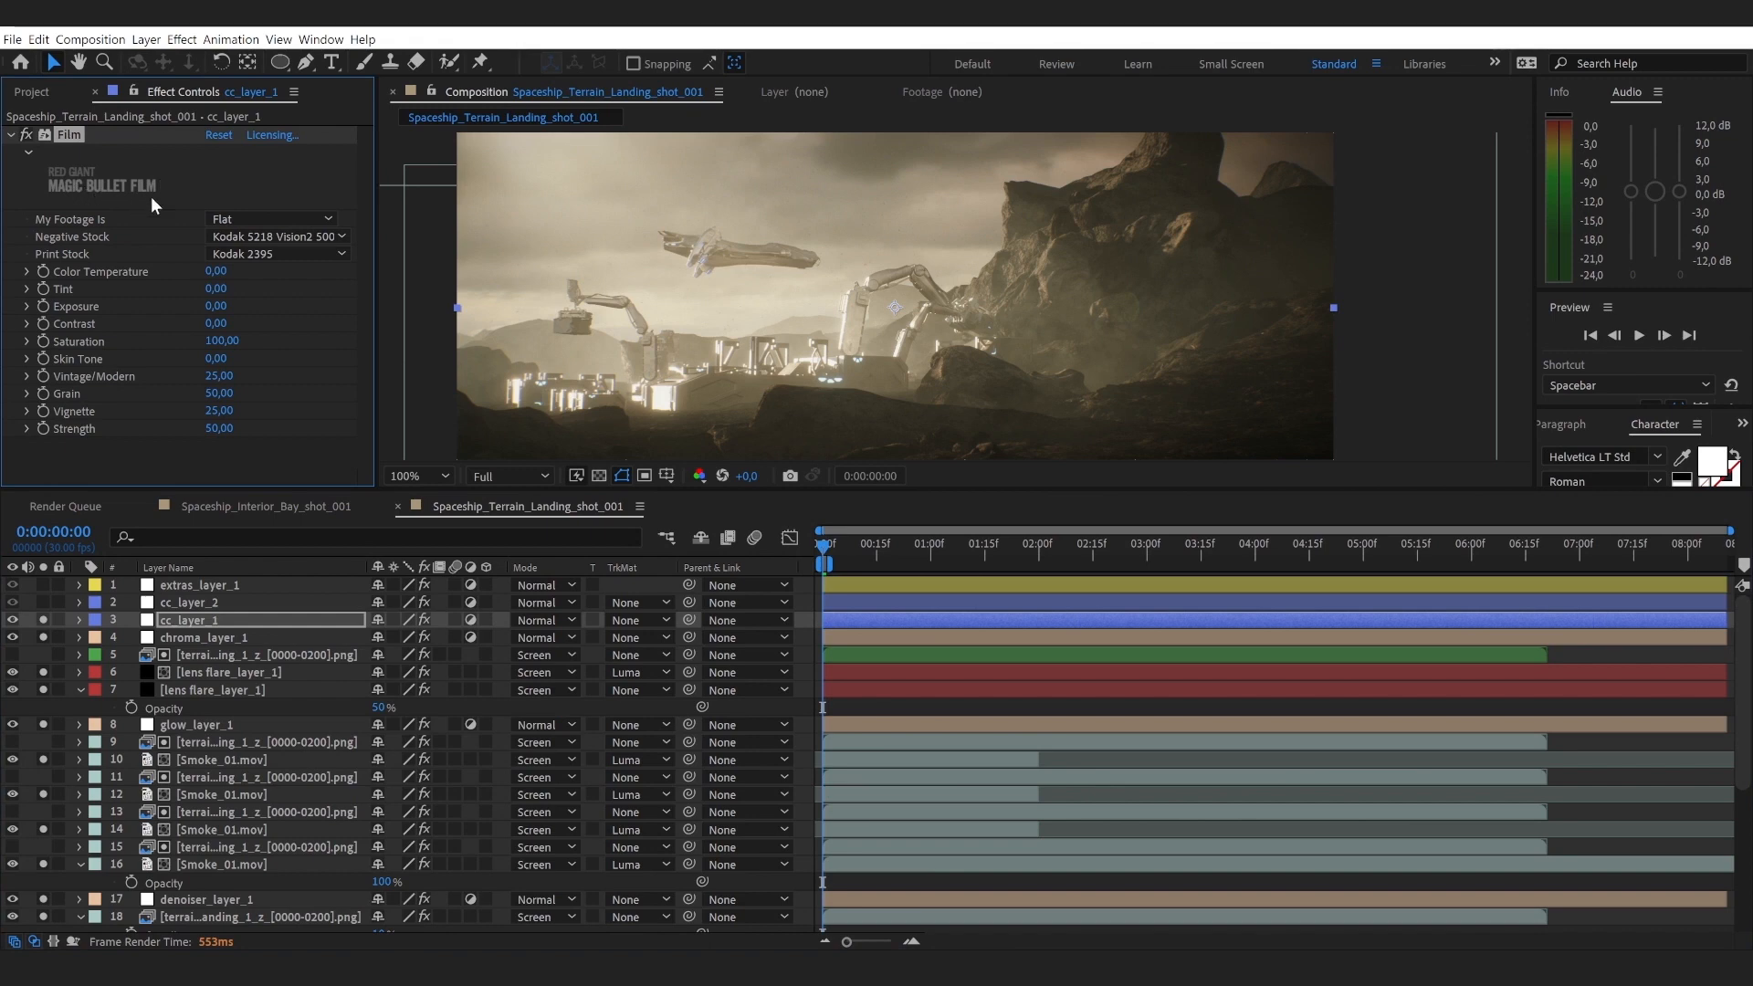
# Step: Try Fujifilm F64D, Prolochrome P4300 and Kodak 5229 Vision2 500T as the Film negative stock, and return to Kodak 5218 Vision2 500T
pyautogui.click(301, 234)
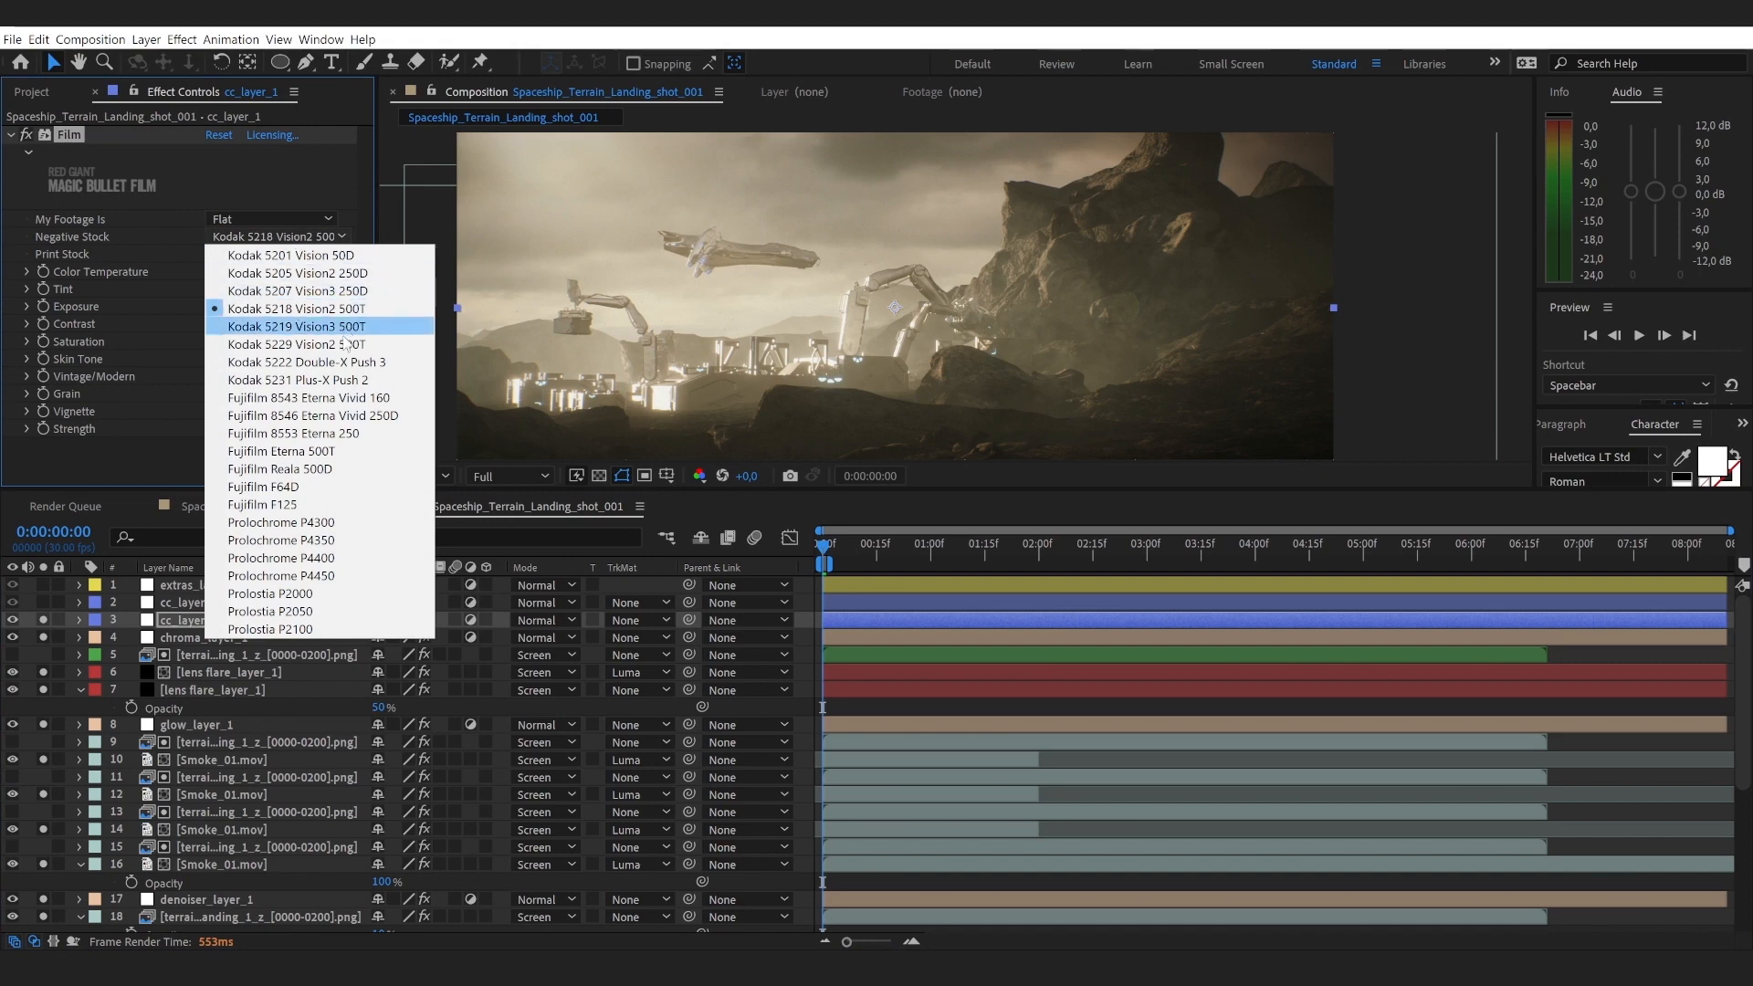
pyautogui.click(292, 487)
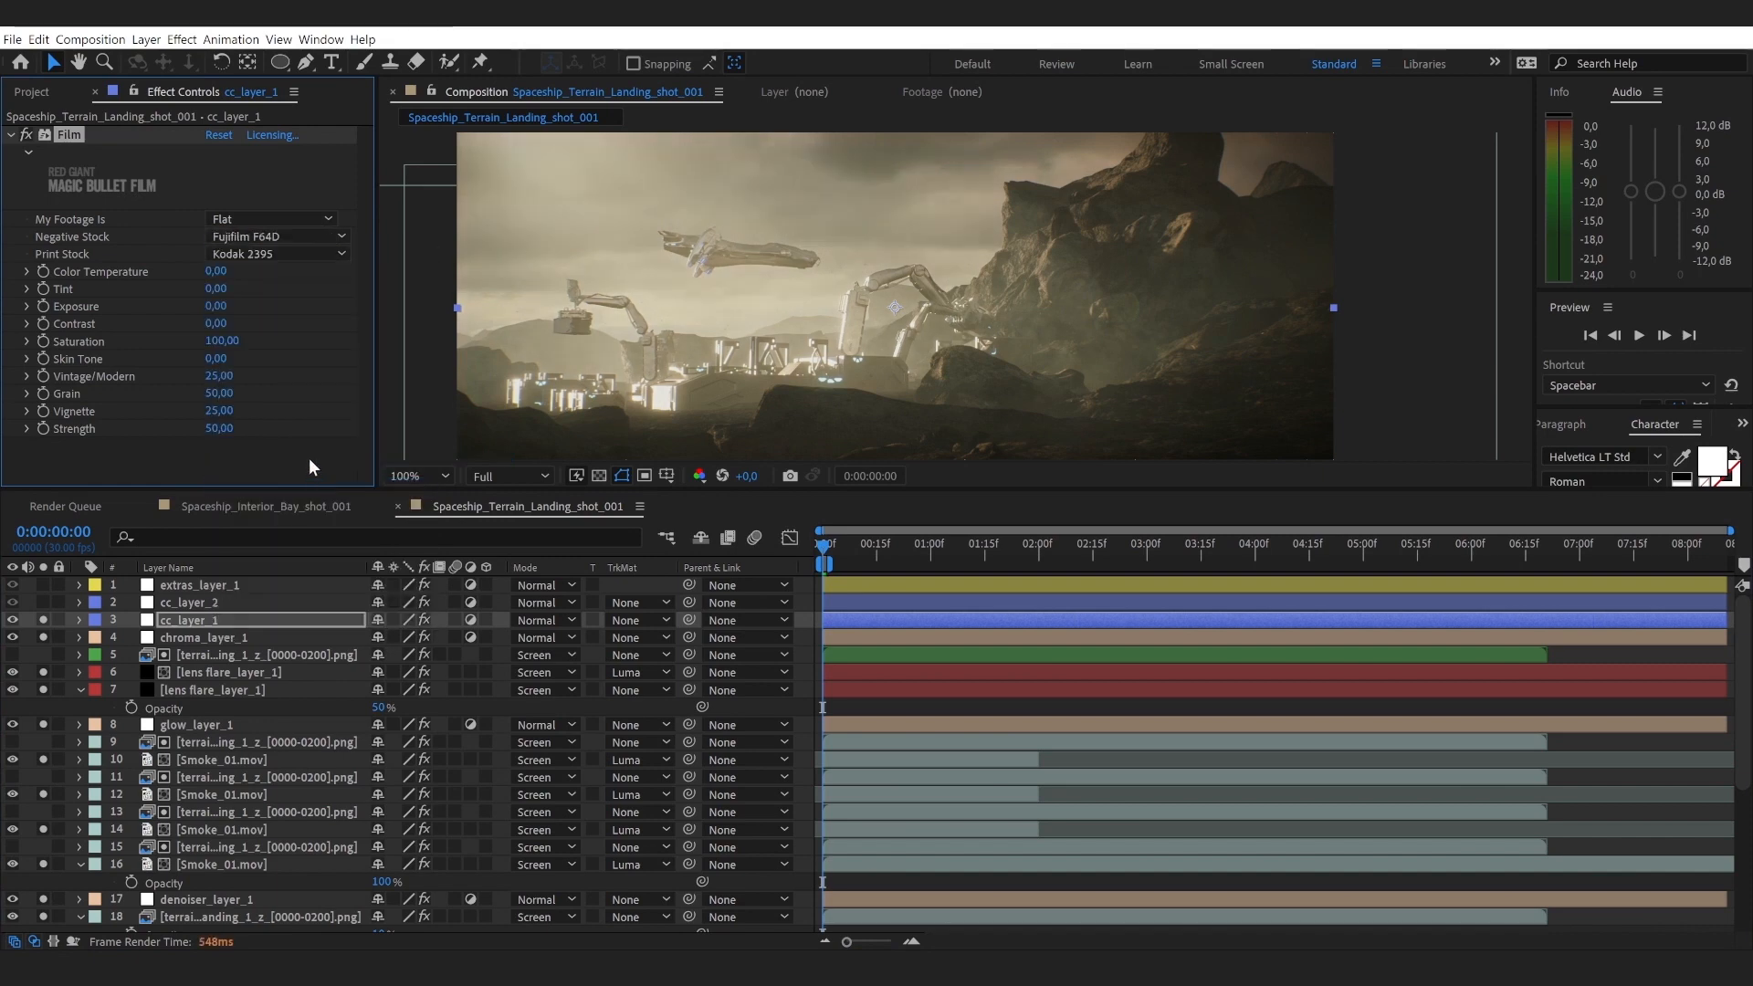
pyautogui.click(283, 235)
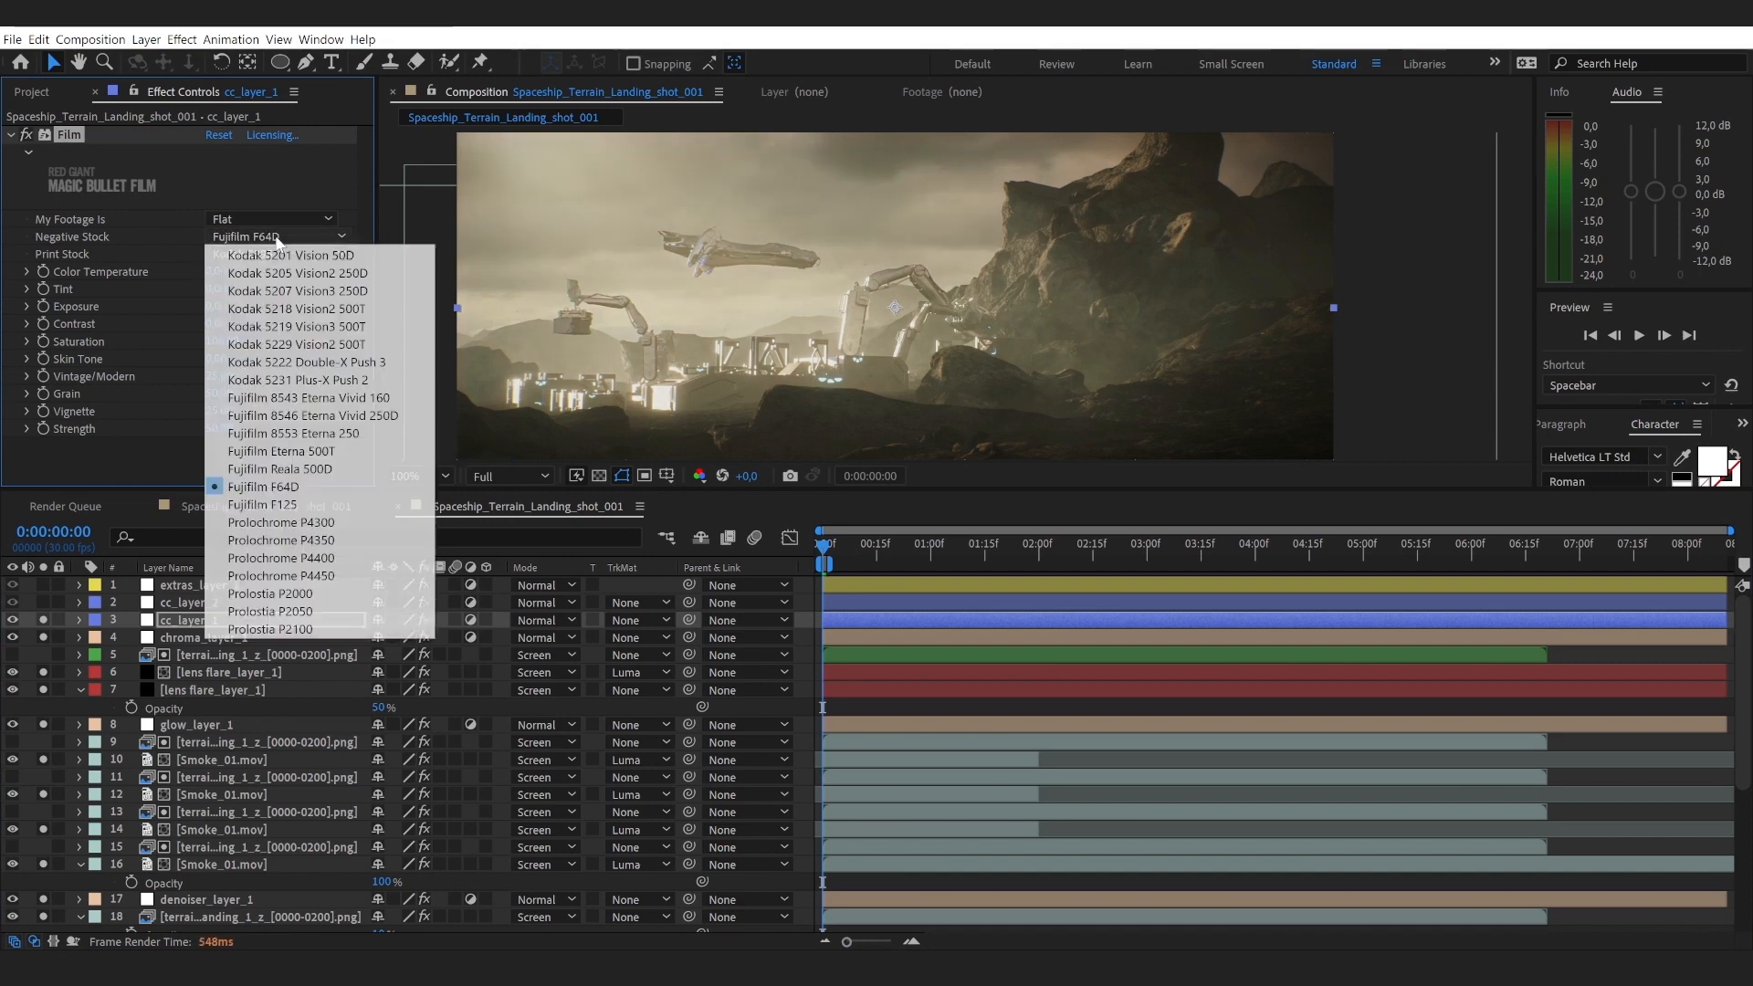
pyautogui.click(270, 524)
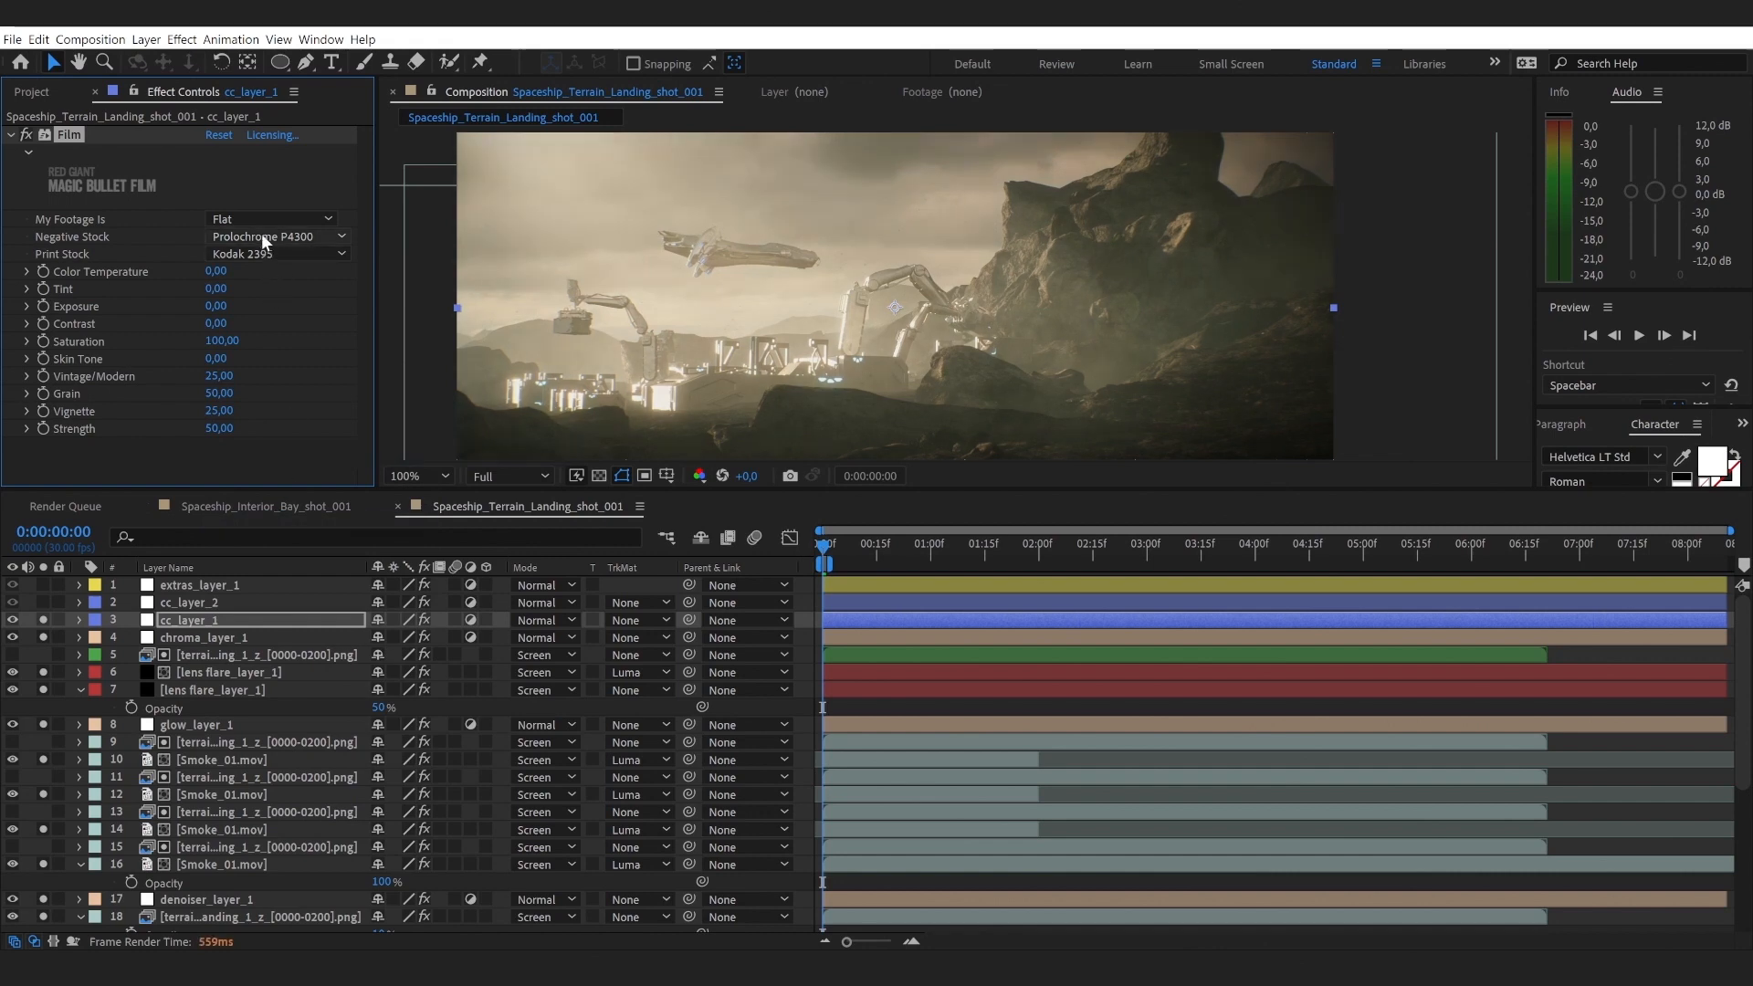
pyautogui.click(262, 235)
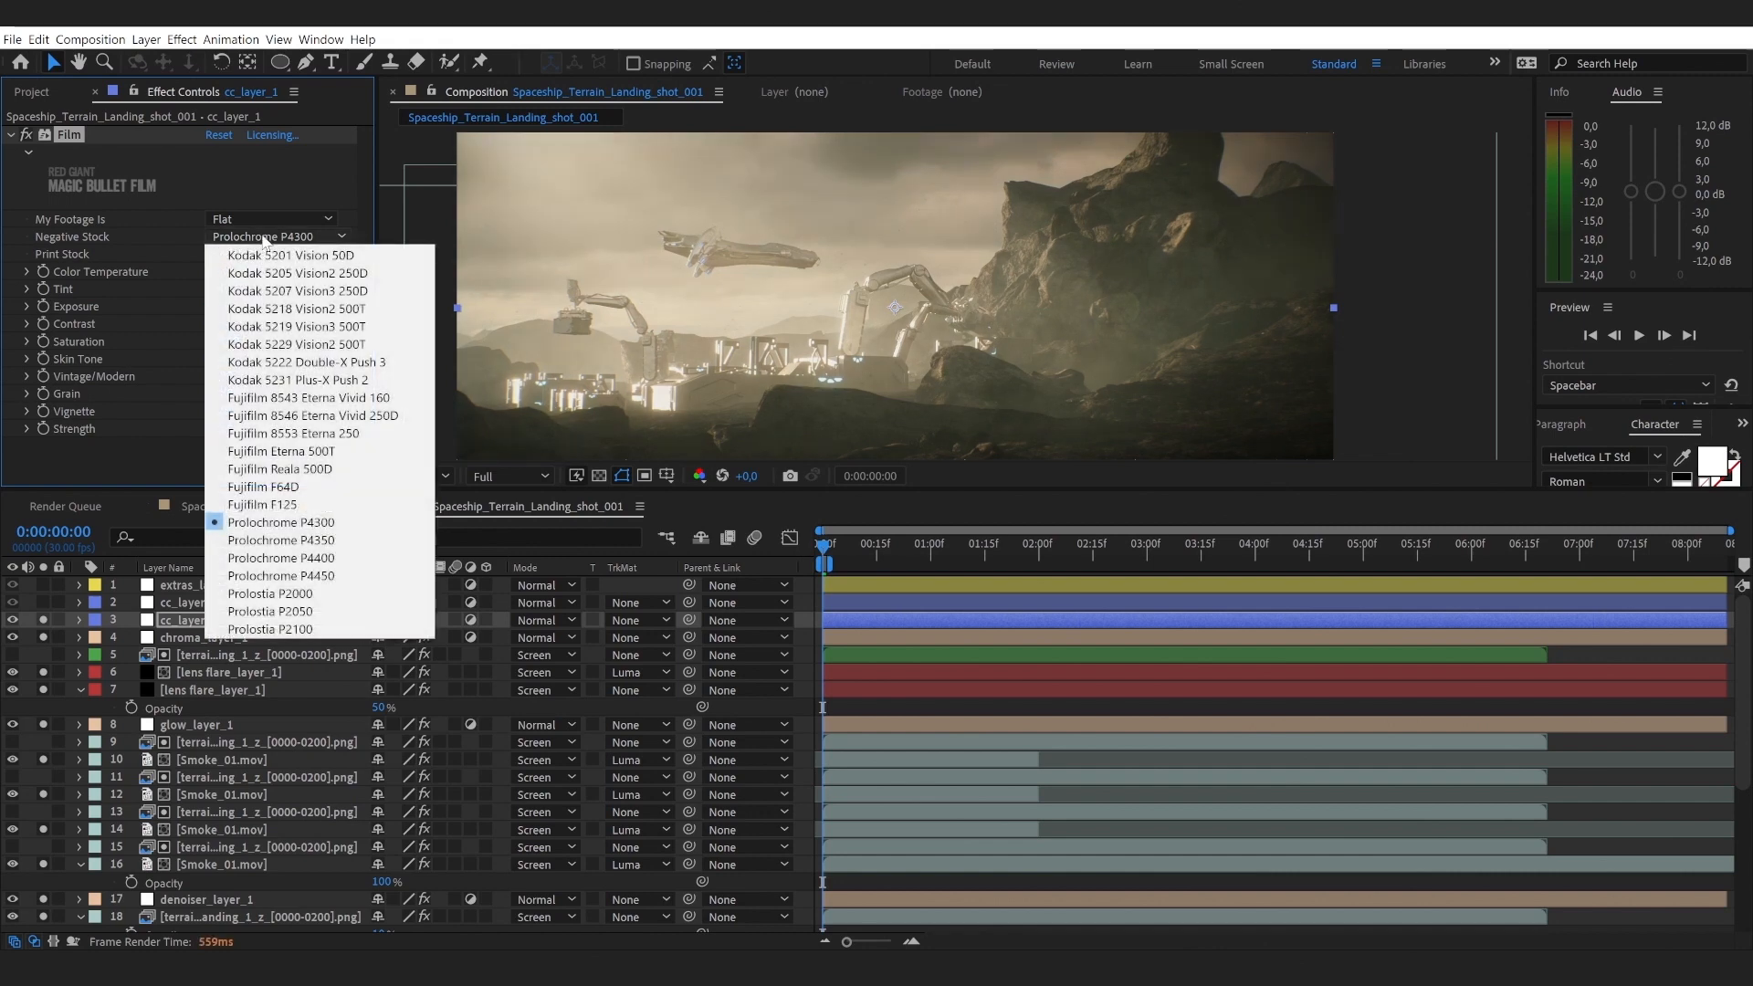
pyautogui.click(338, 347)
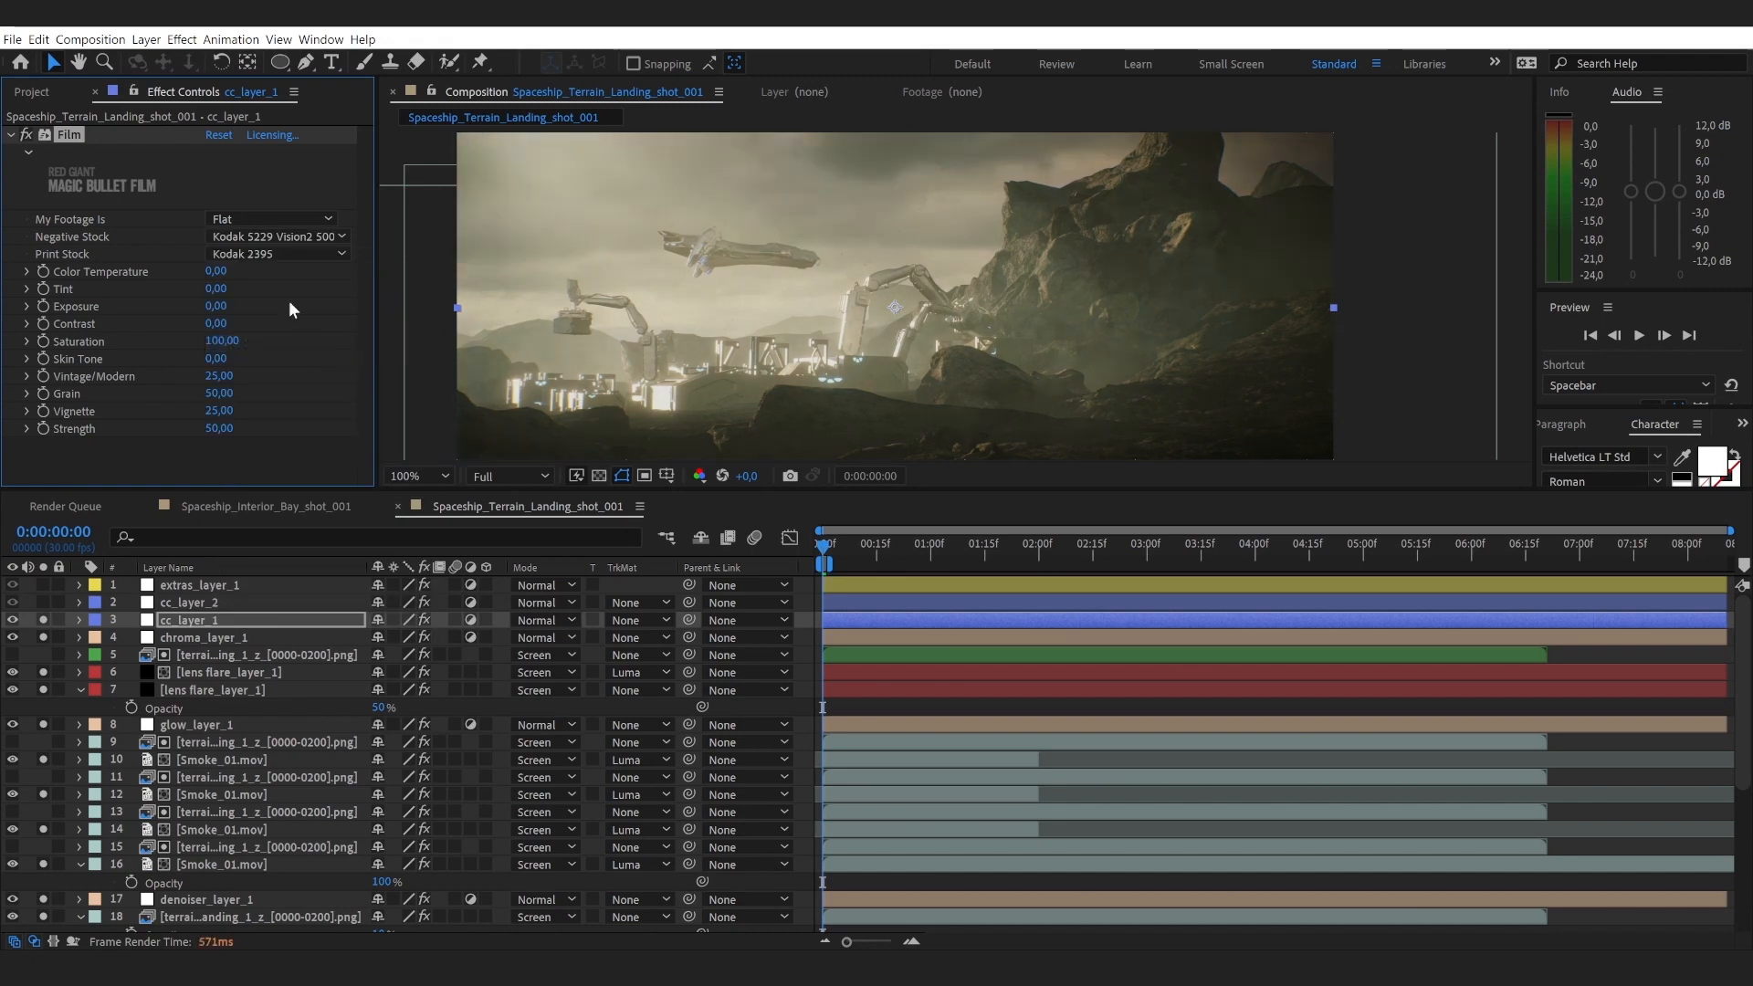
pyautogui.click(274, 239)
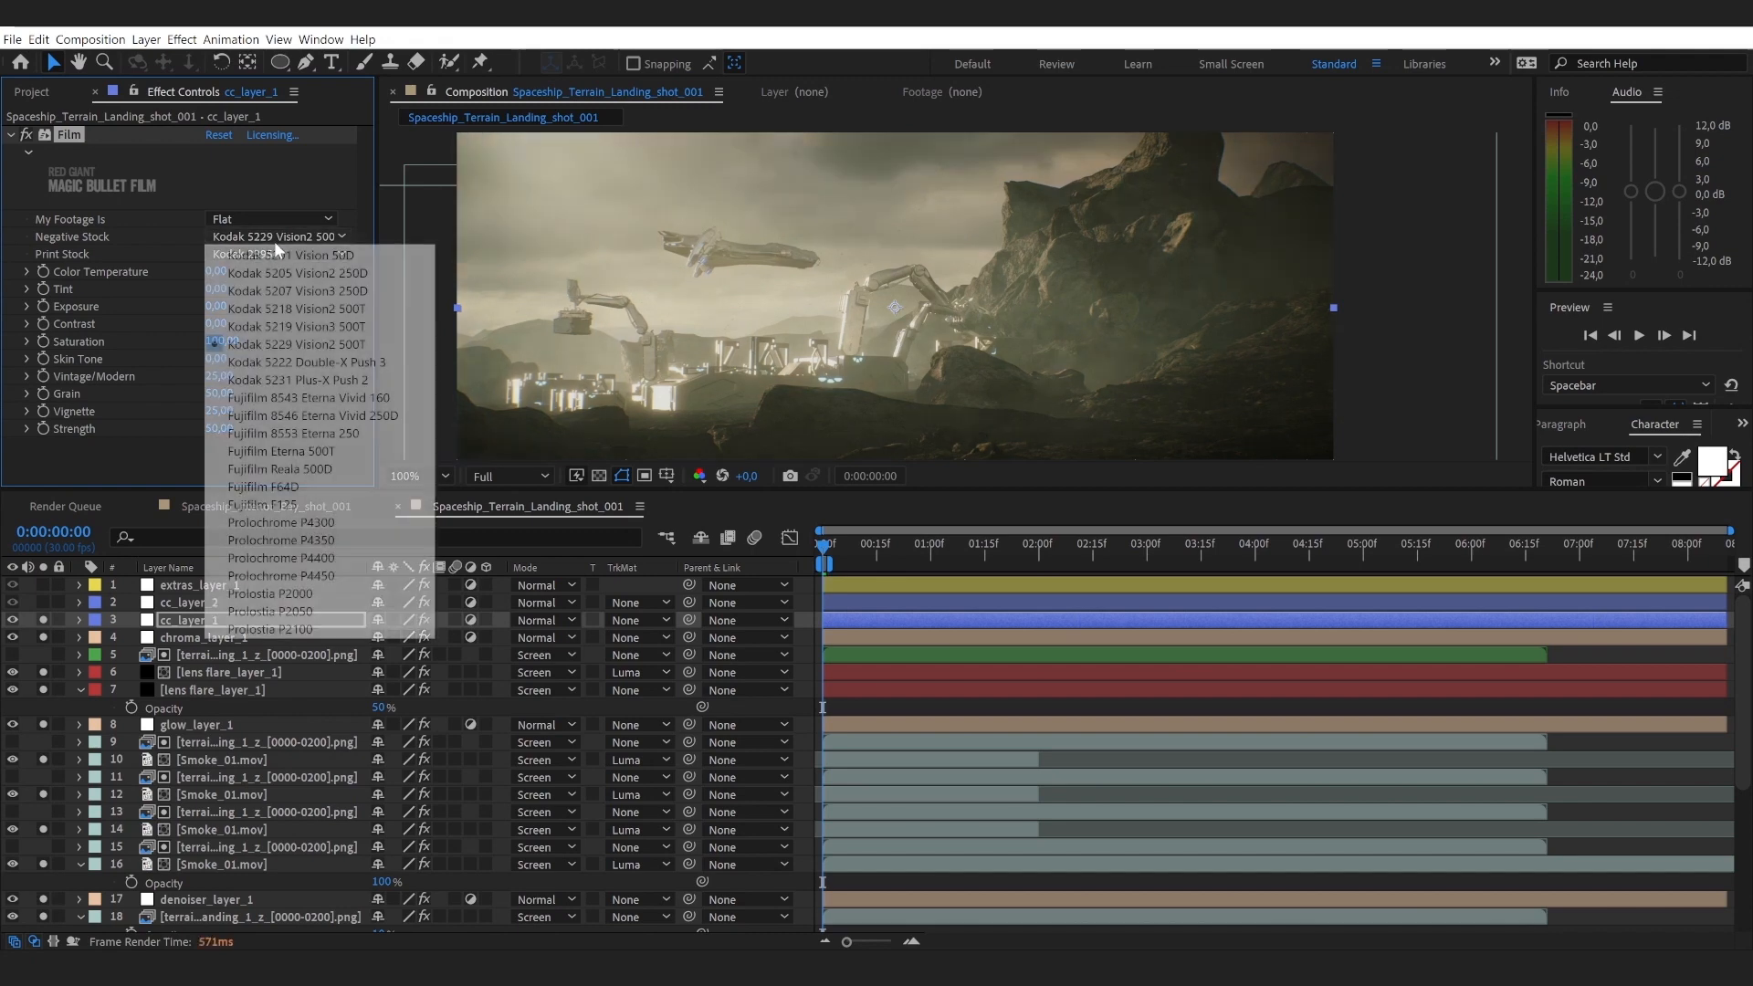
pyautogui.click(305, 309)
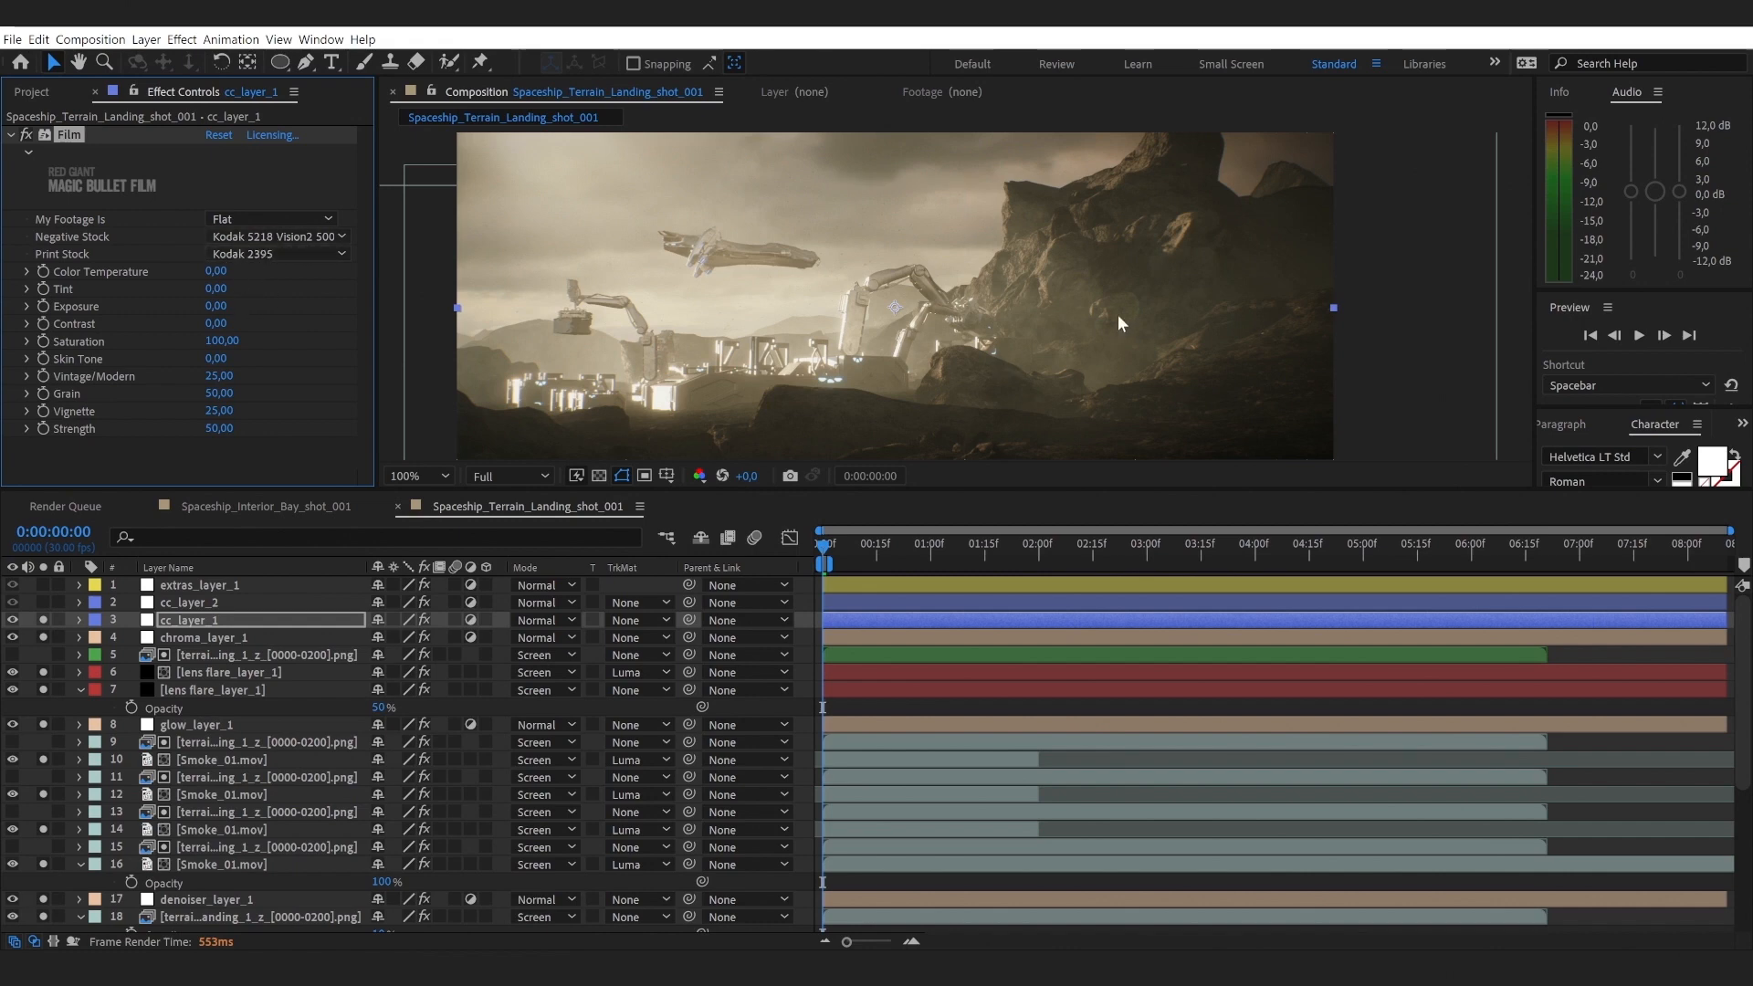
# Step: Set the Color Temperature of the Film effect on cc_layer_1 to 10
pyautogui.scroll(-2, 975, 357)
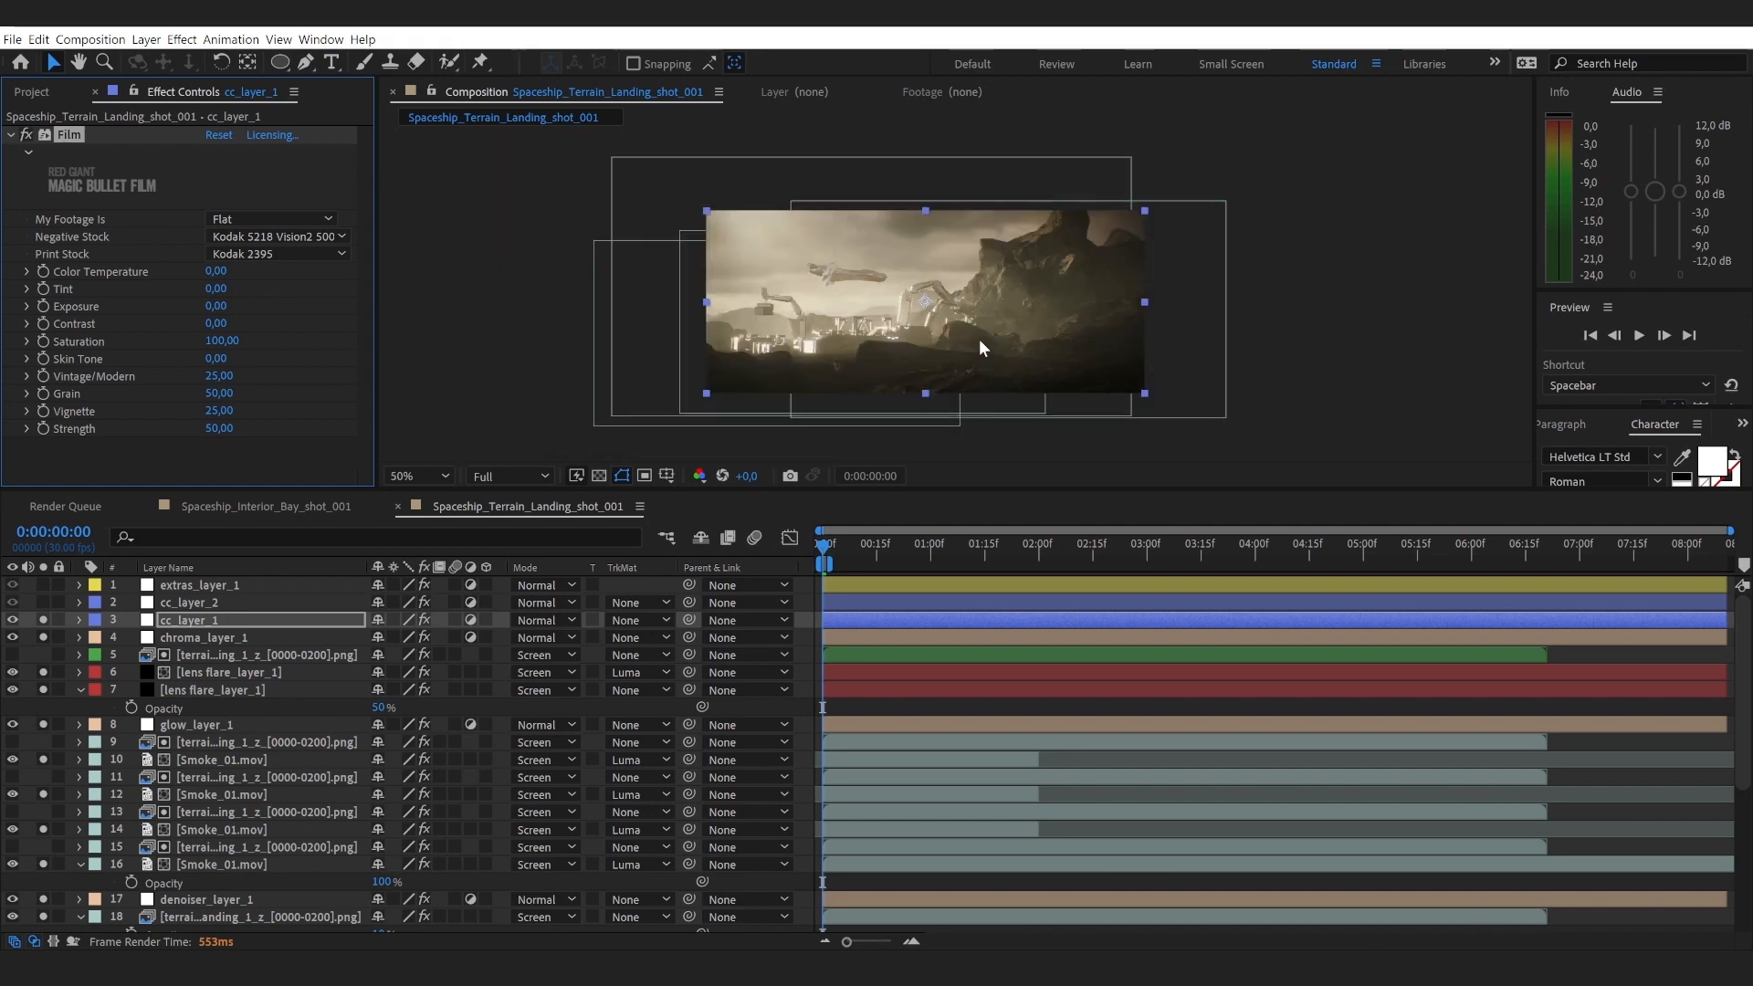
pyautogui.scroll(2, 638, 306)
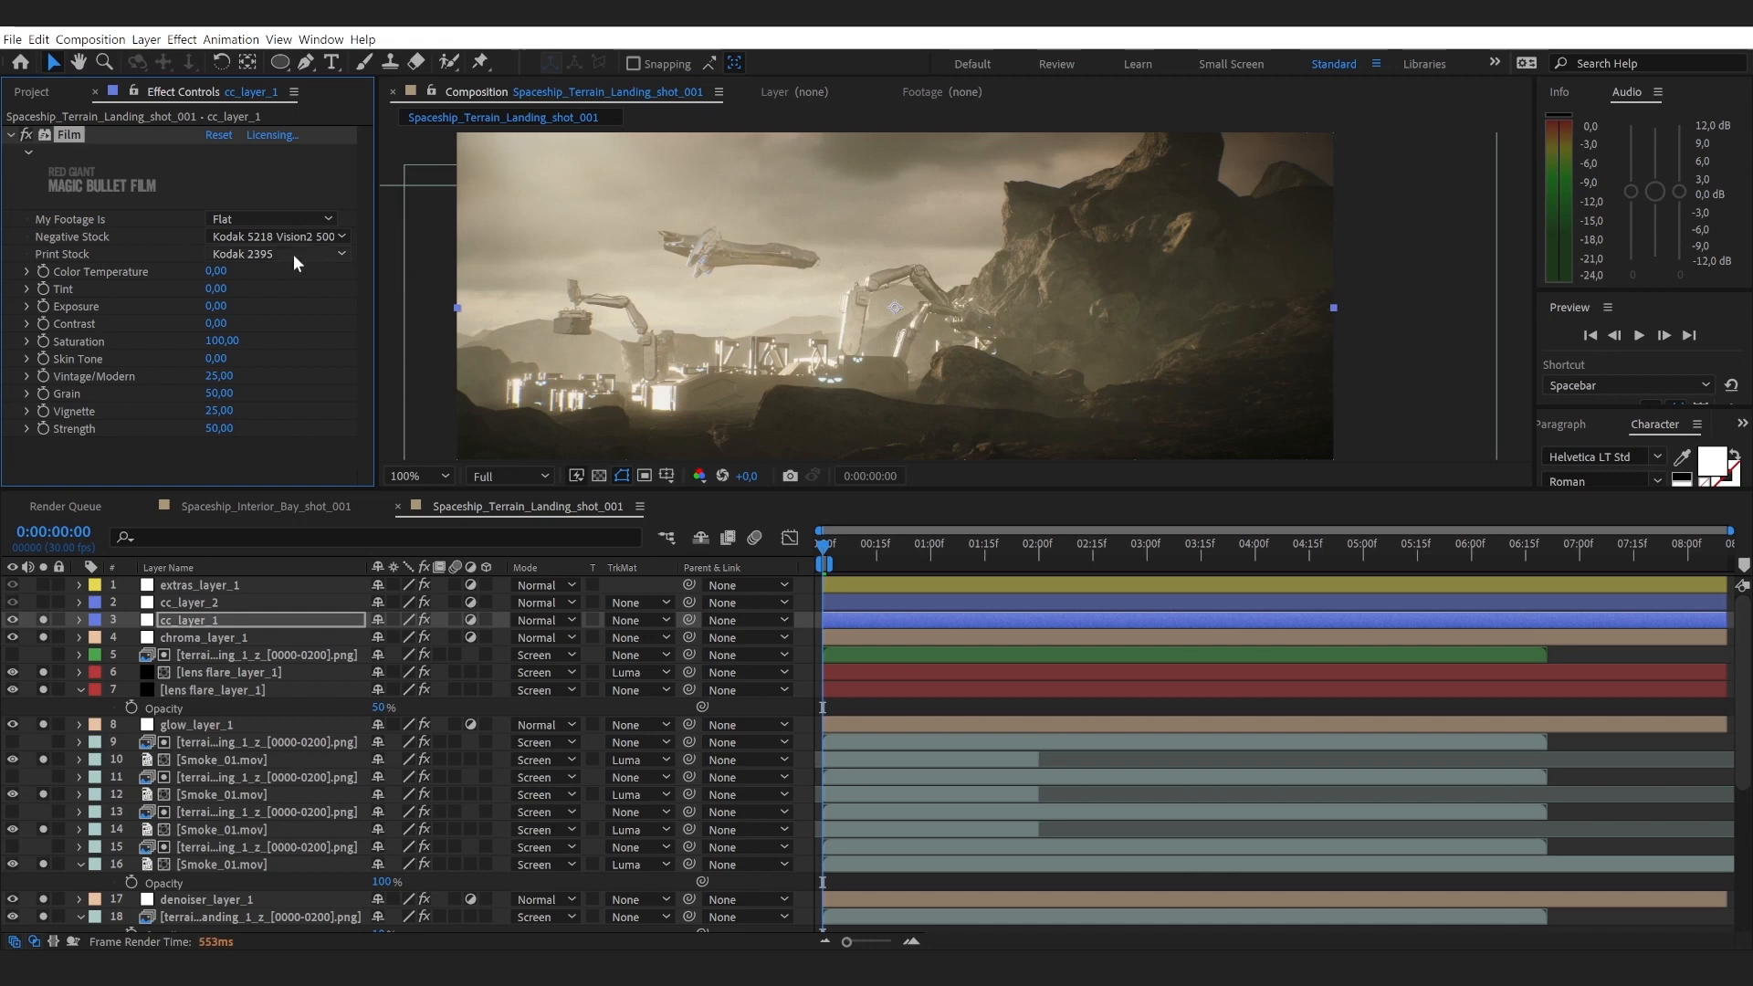
pyautogui.moveTo(251, 270); pyautogui.dragTo(334, 286)
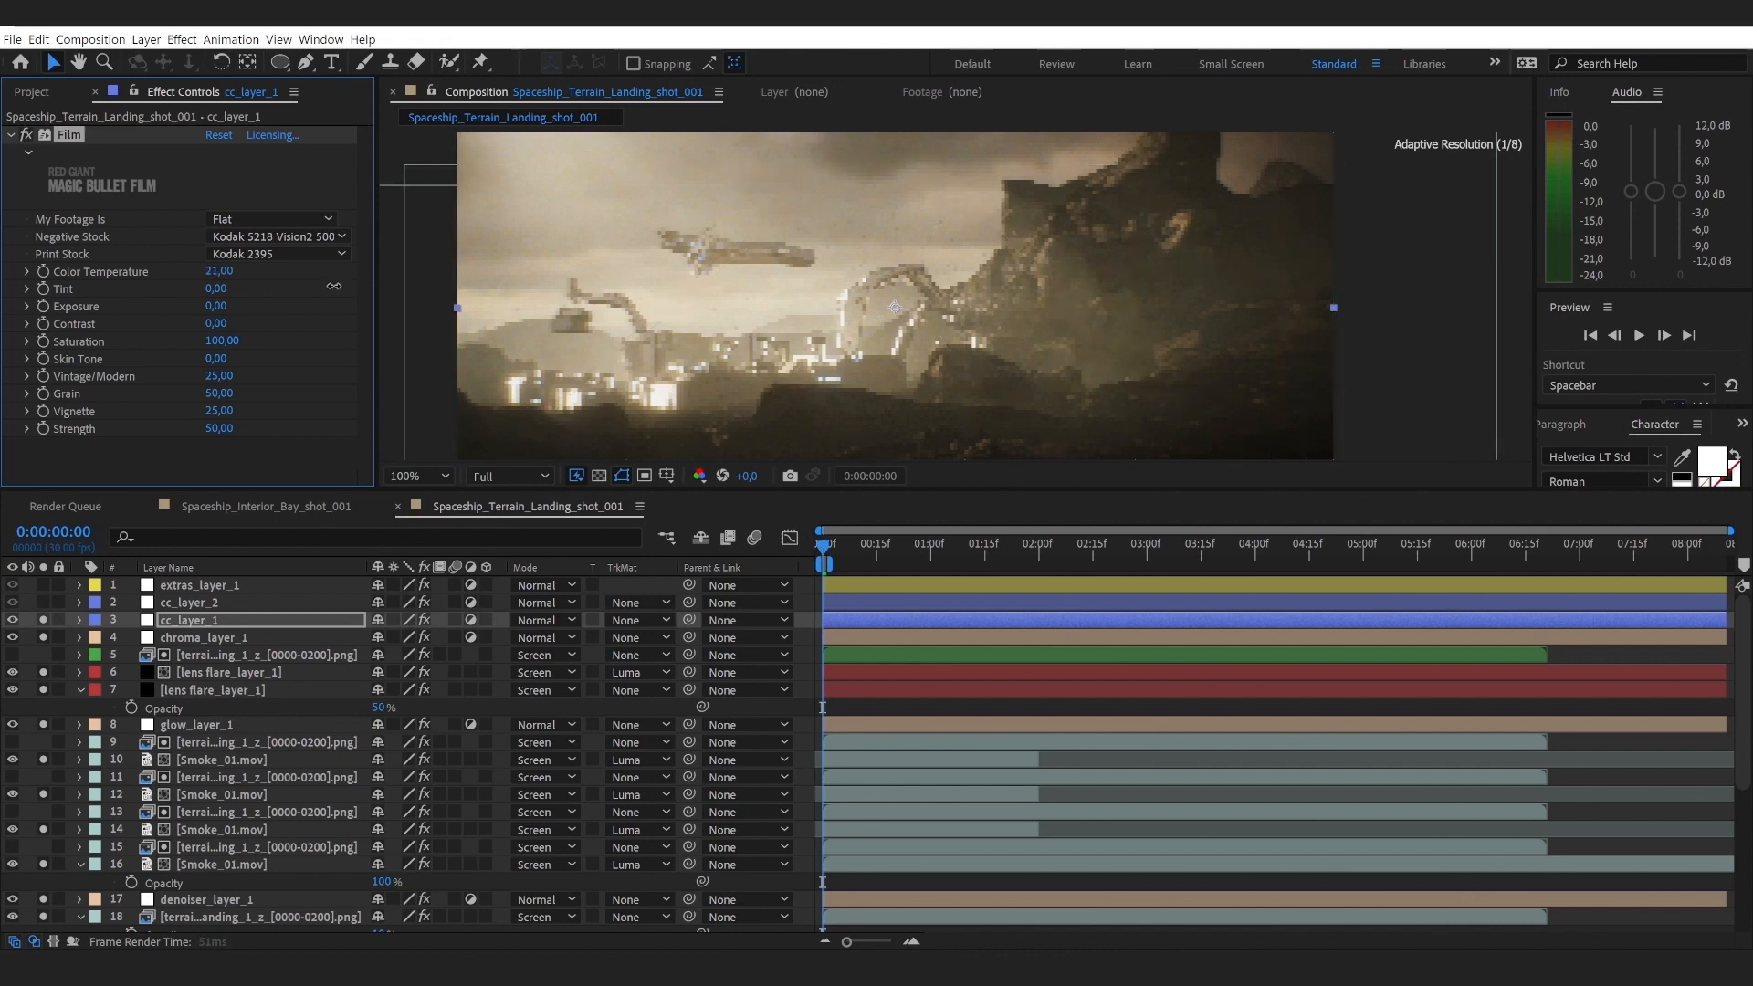
pyautogui.click(219, 271)
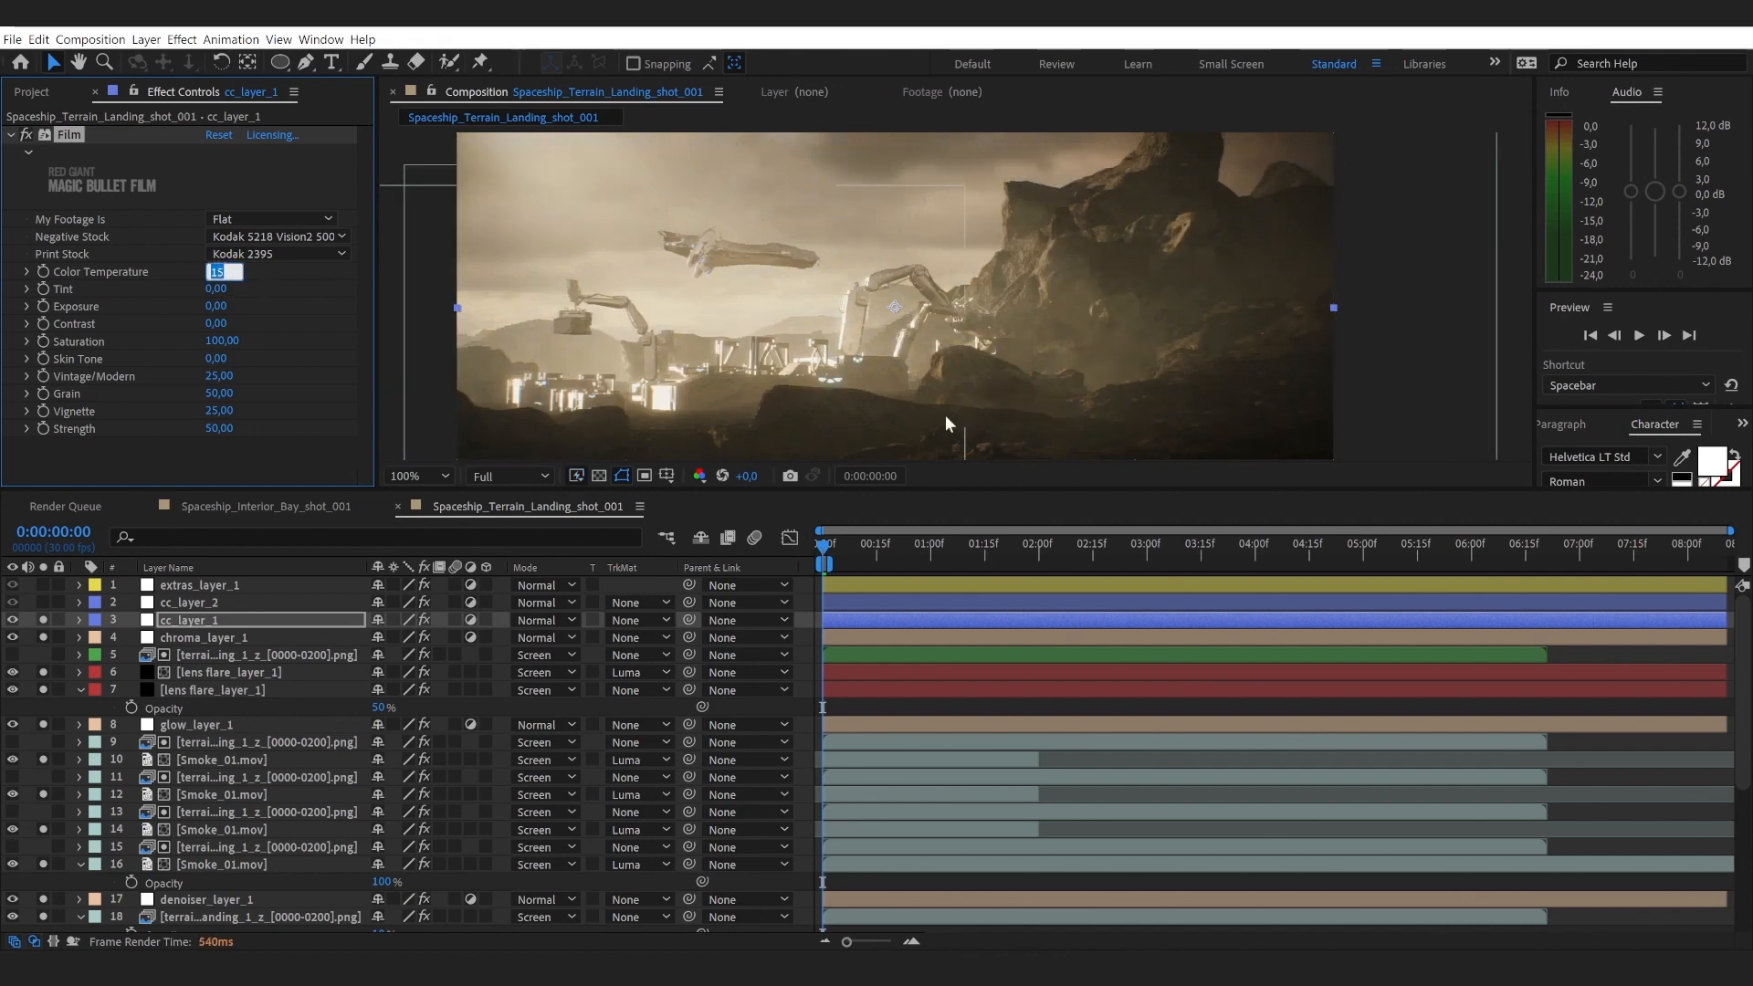
pyautogui.write('10')
pyautogui.click(313, 287)
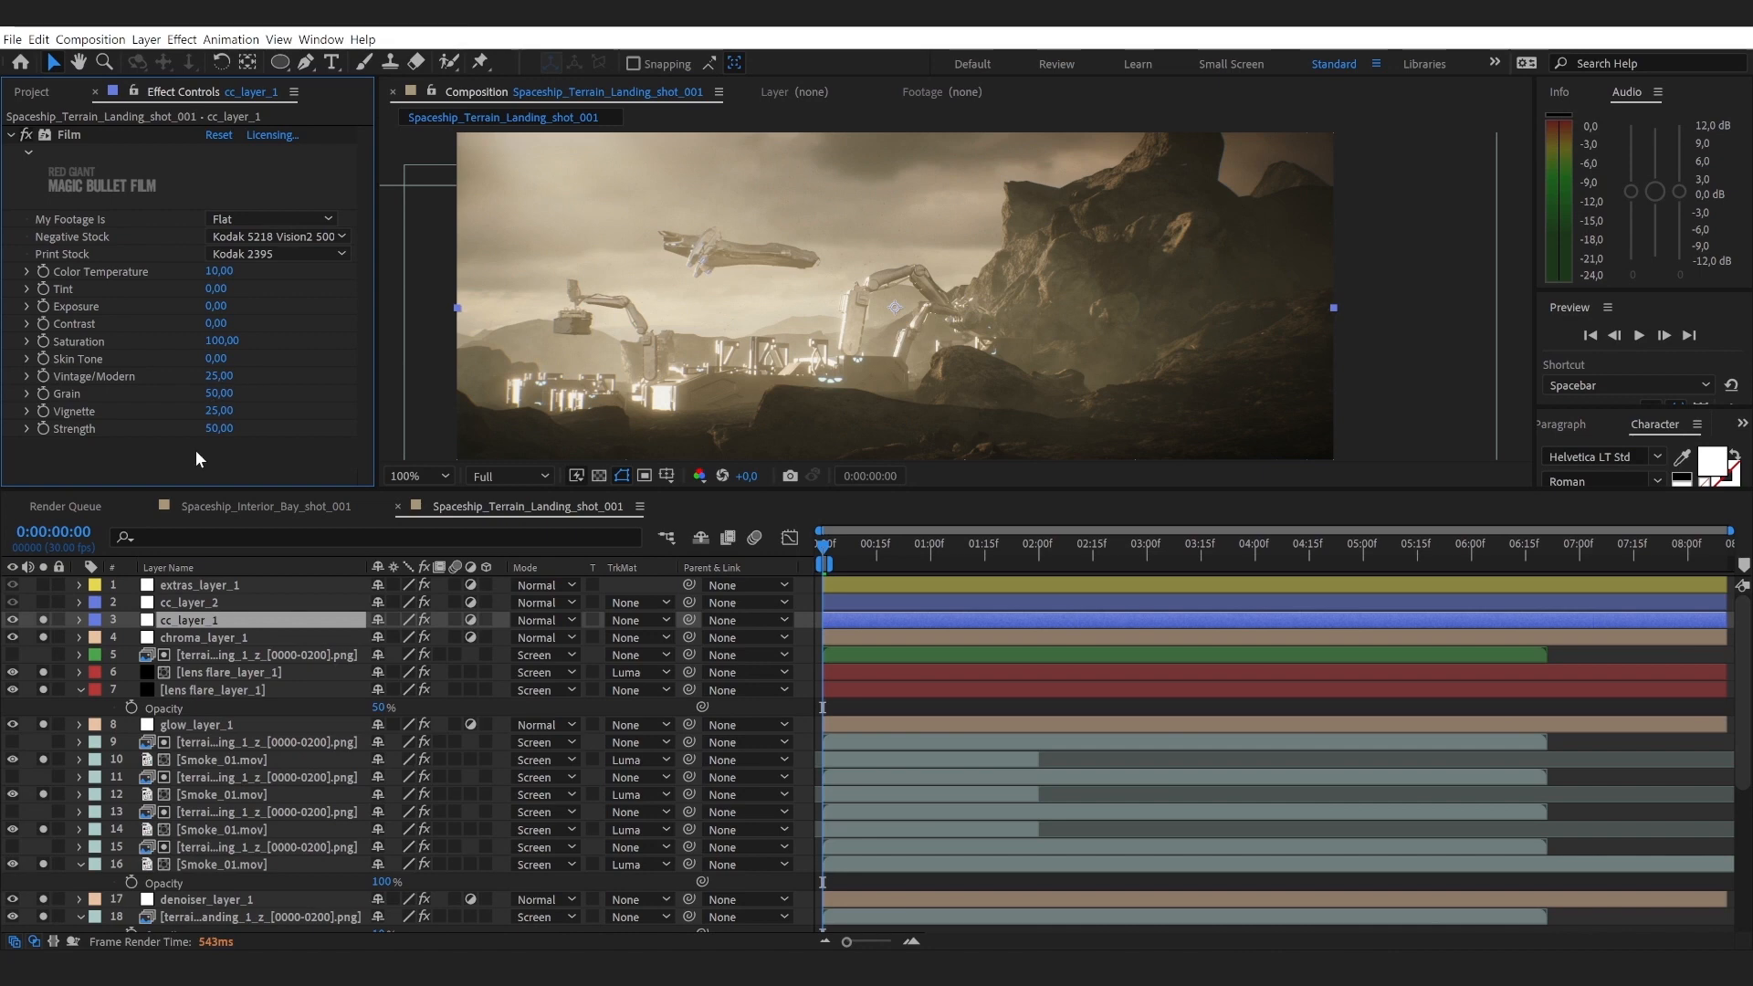
# Step: Solo cc_layer_2 again and set the S Curve contrast in its Looks effect to about 1.1
pyautogui.hotkey('ctrl', 'Up')
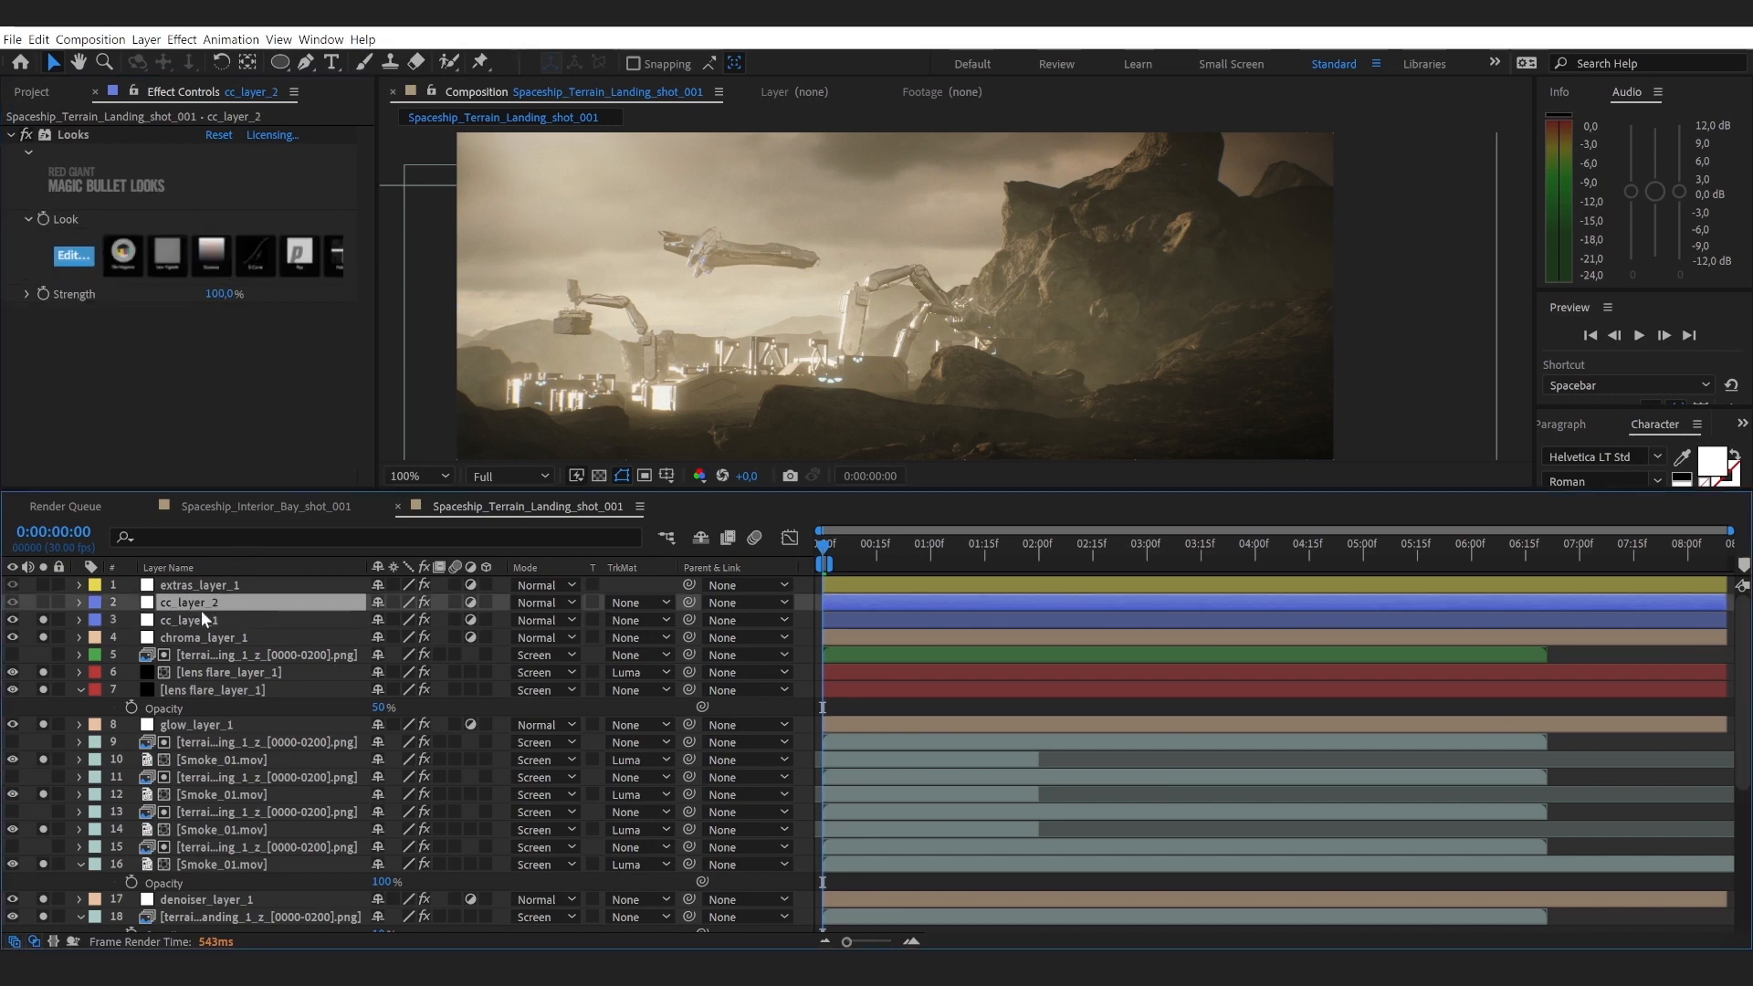
pyautogui.click(44, 603)
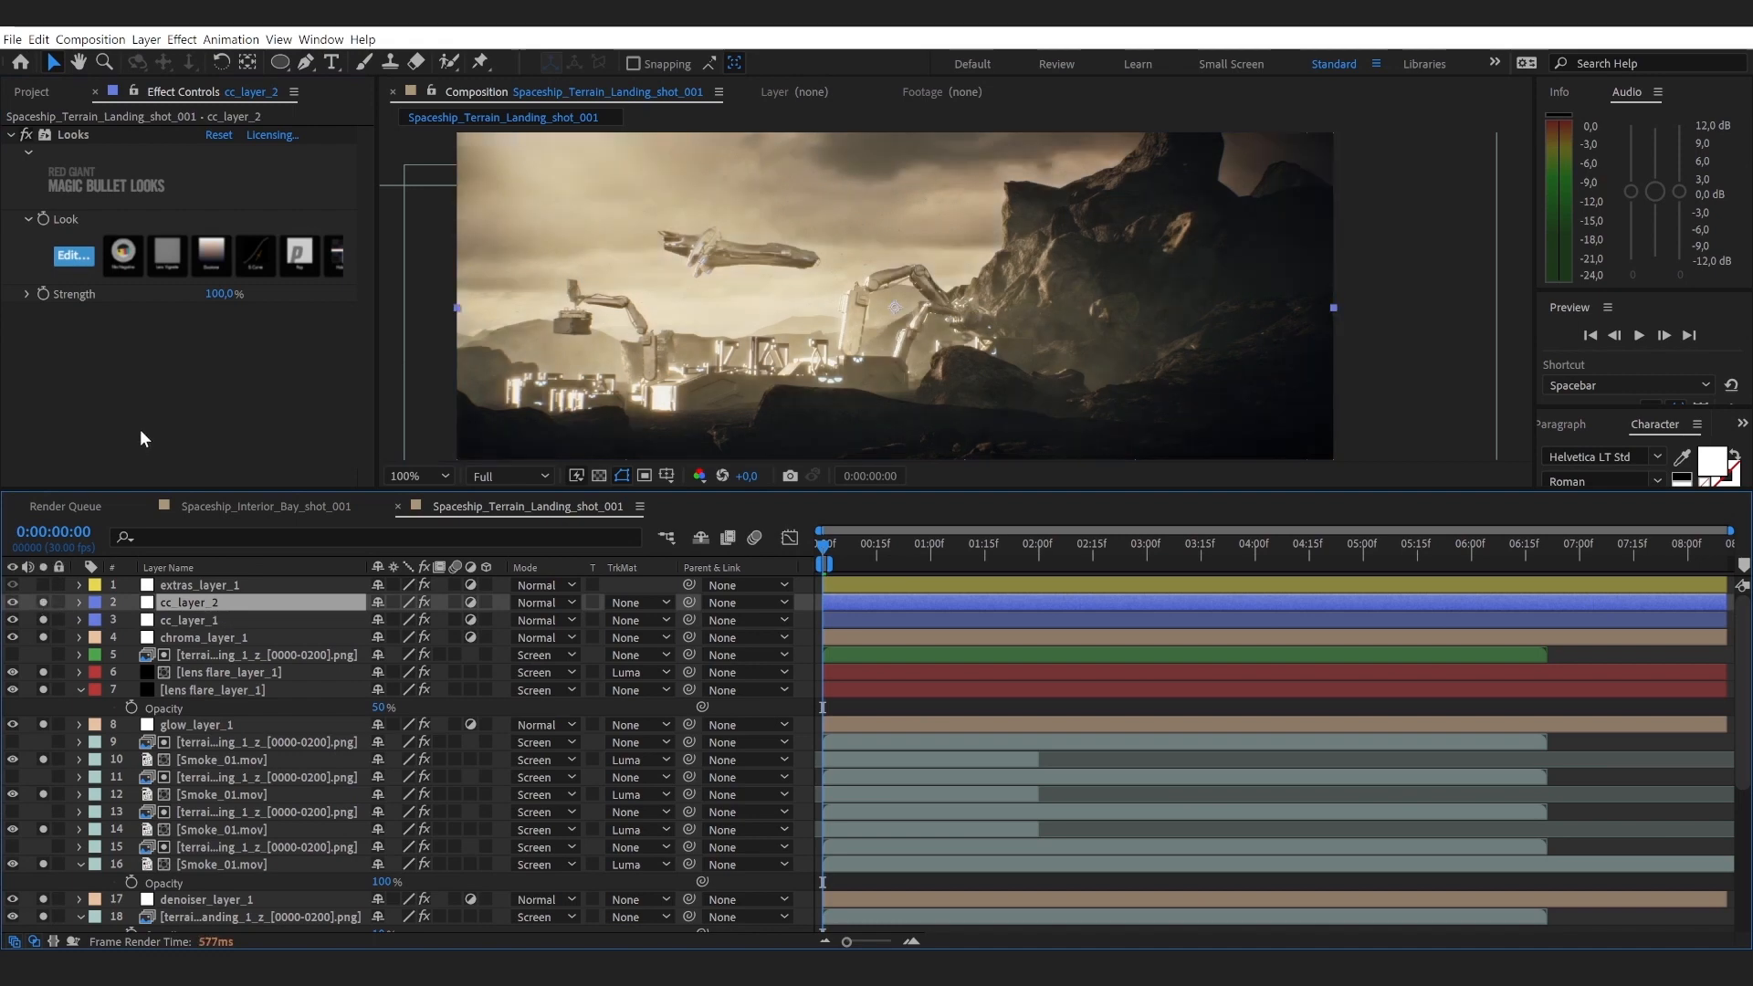
pyautogui.click(68, 261)
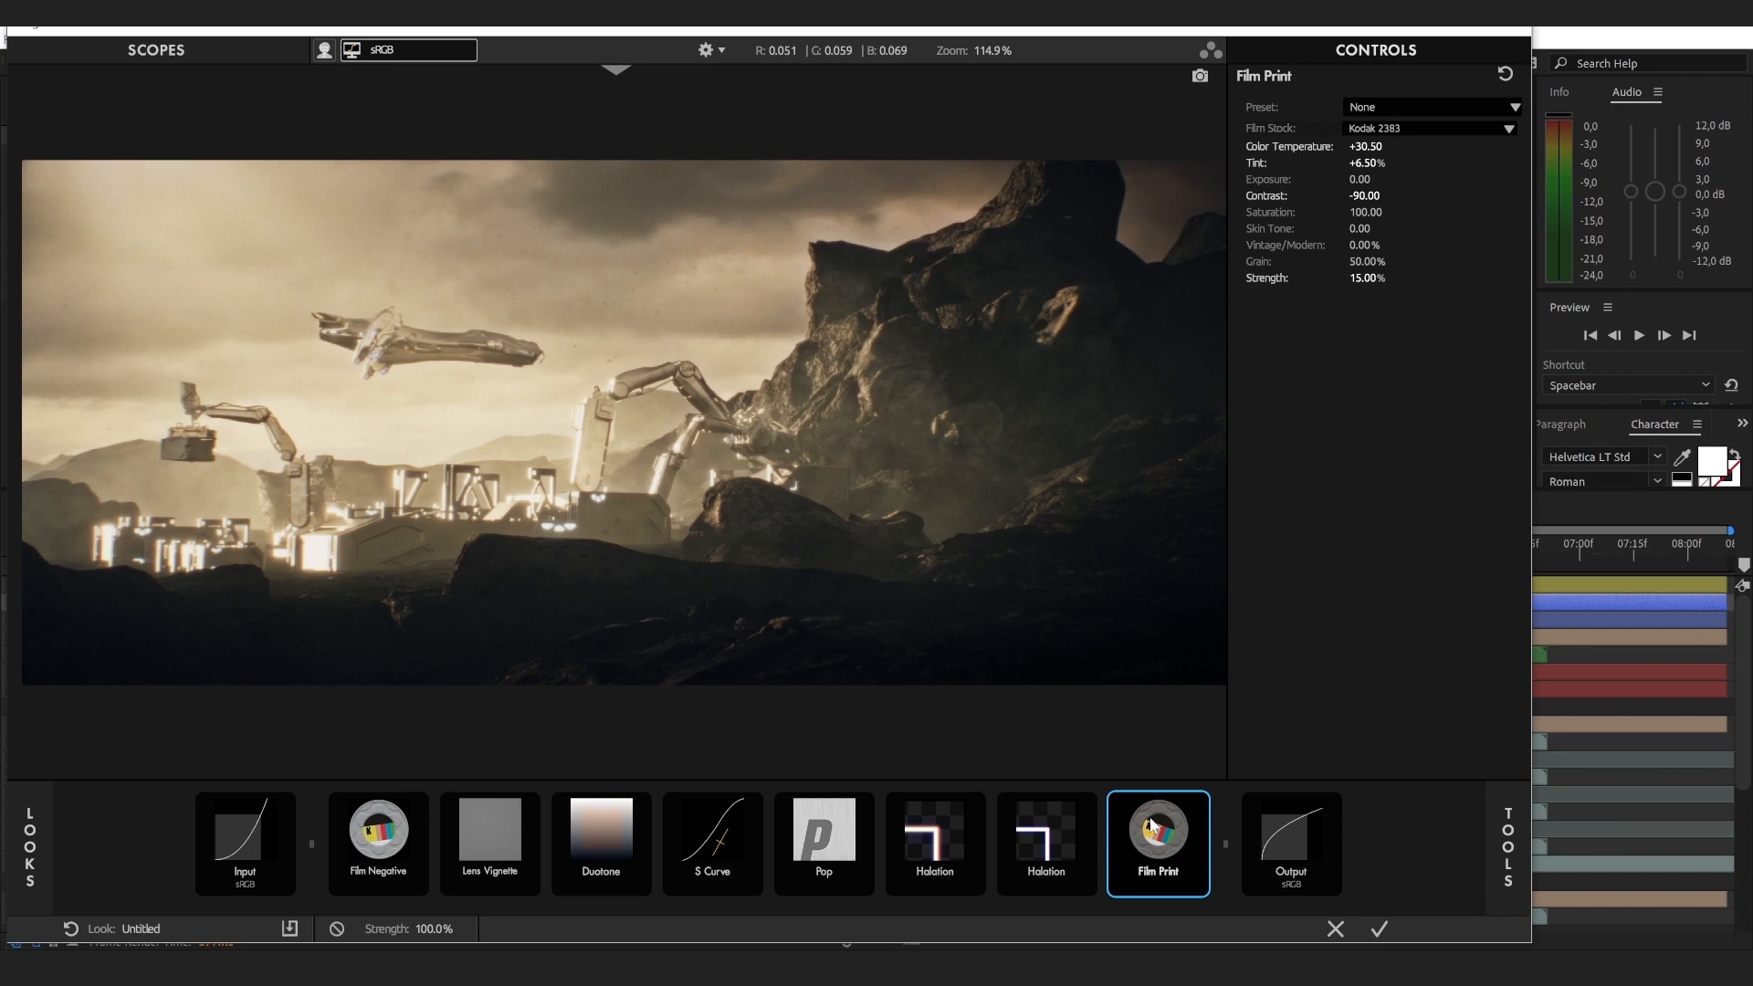
pyautogui.click(714, 838)
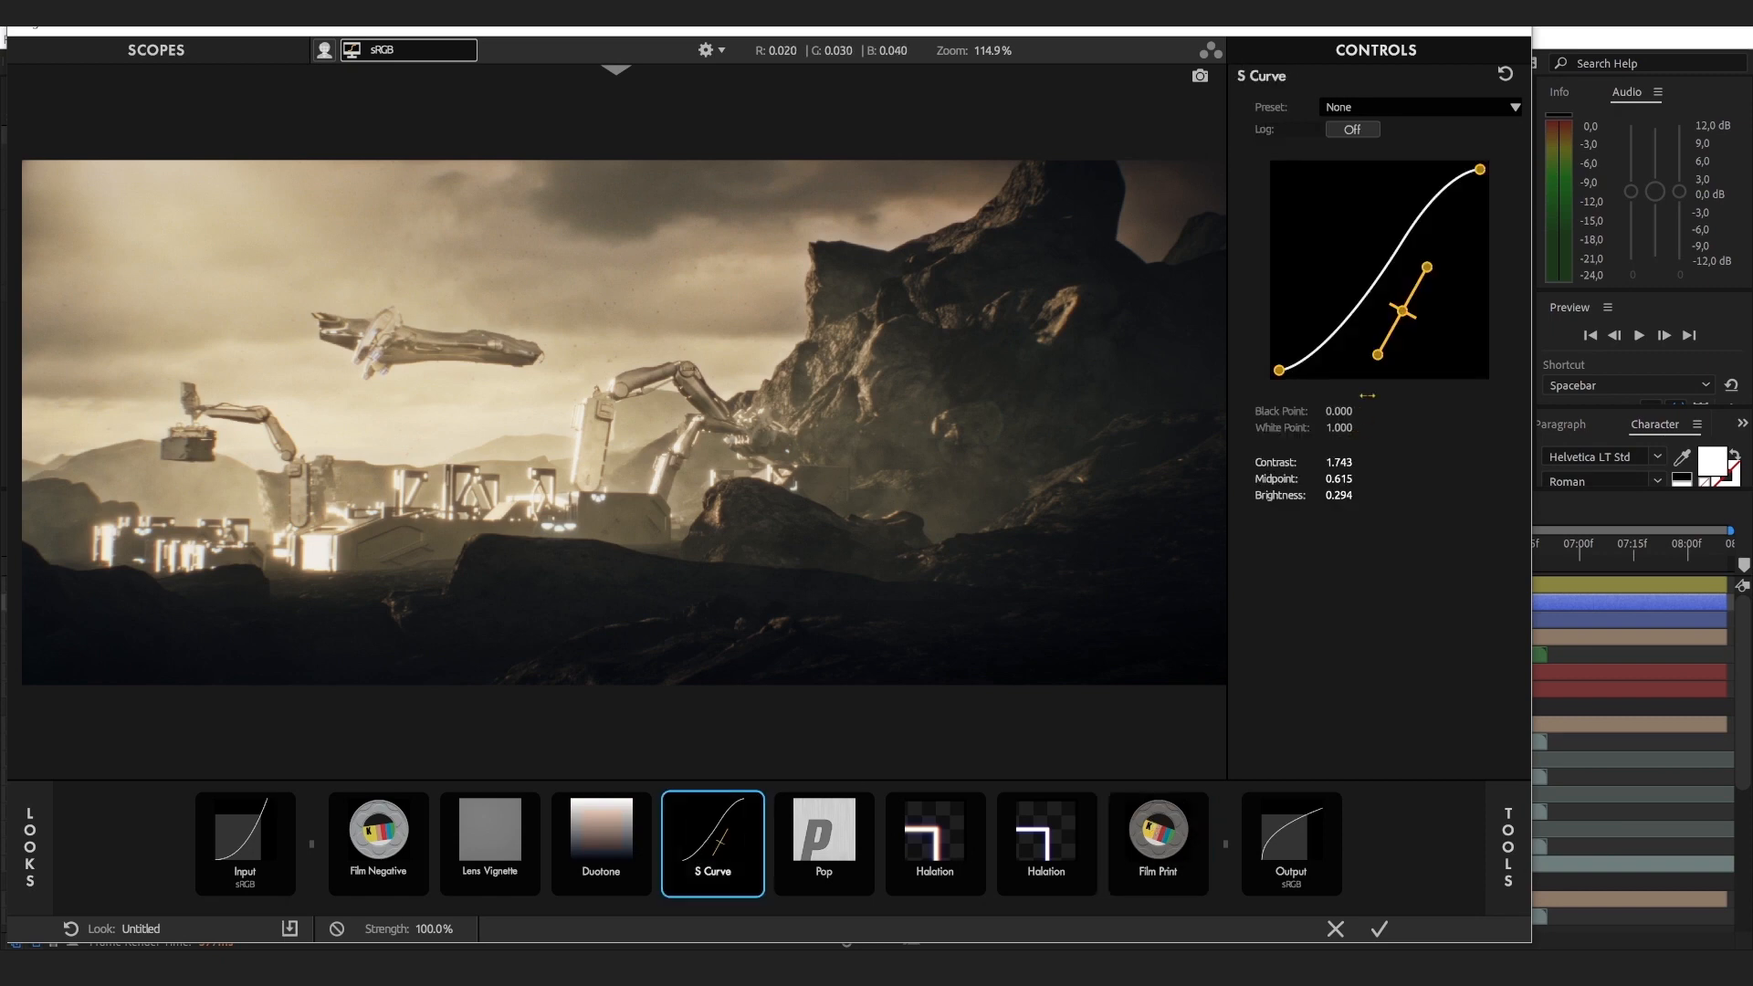
pyautogui.moveTo(1378, 354); pyautogui.dragTo(1374, 352)
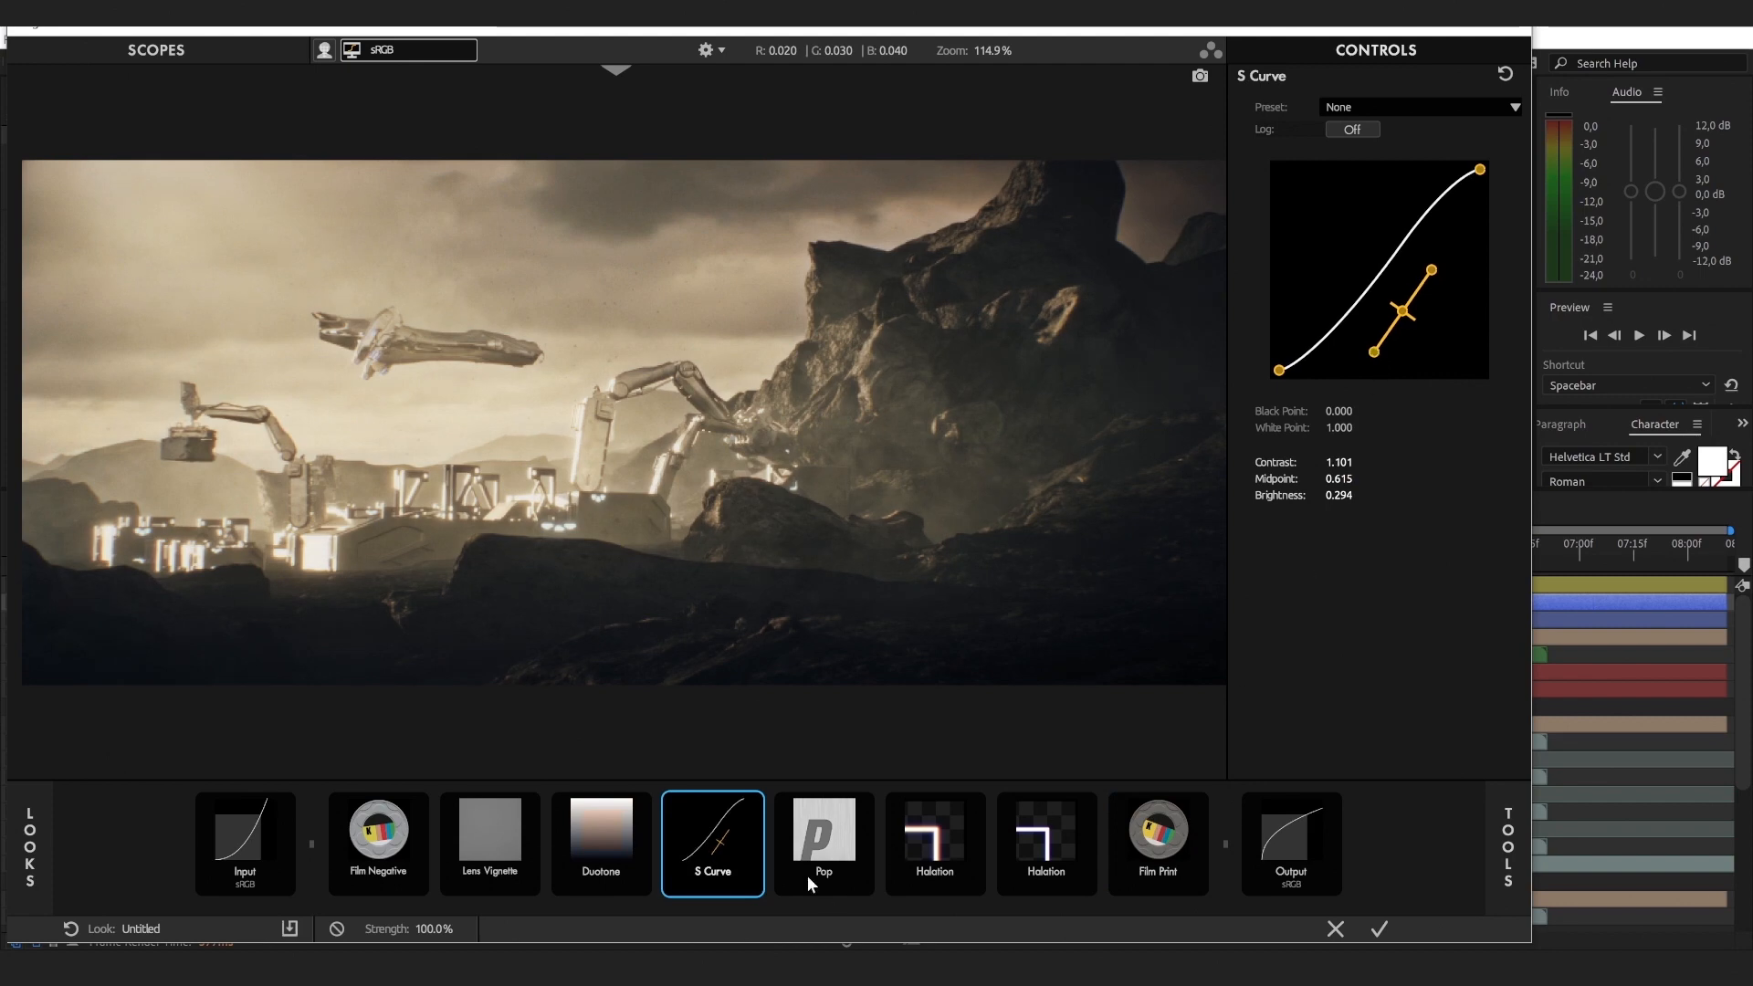
# Step: Try a Pop strength of 73.4% in the look and examine its effect on the rocky cliff close up
pyautogui.click(846, 851)
pyautogui.moveTo(1359, 127)
pyautogui.mouseDown()
pyautogui.moveTo(1384, 128)
pyautogui.moveTo(1360, 128)
pyautogui.mouseUp()
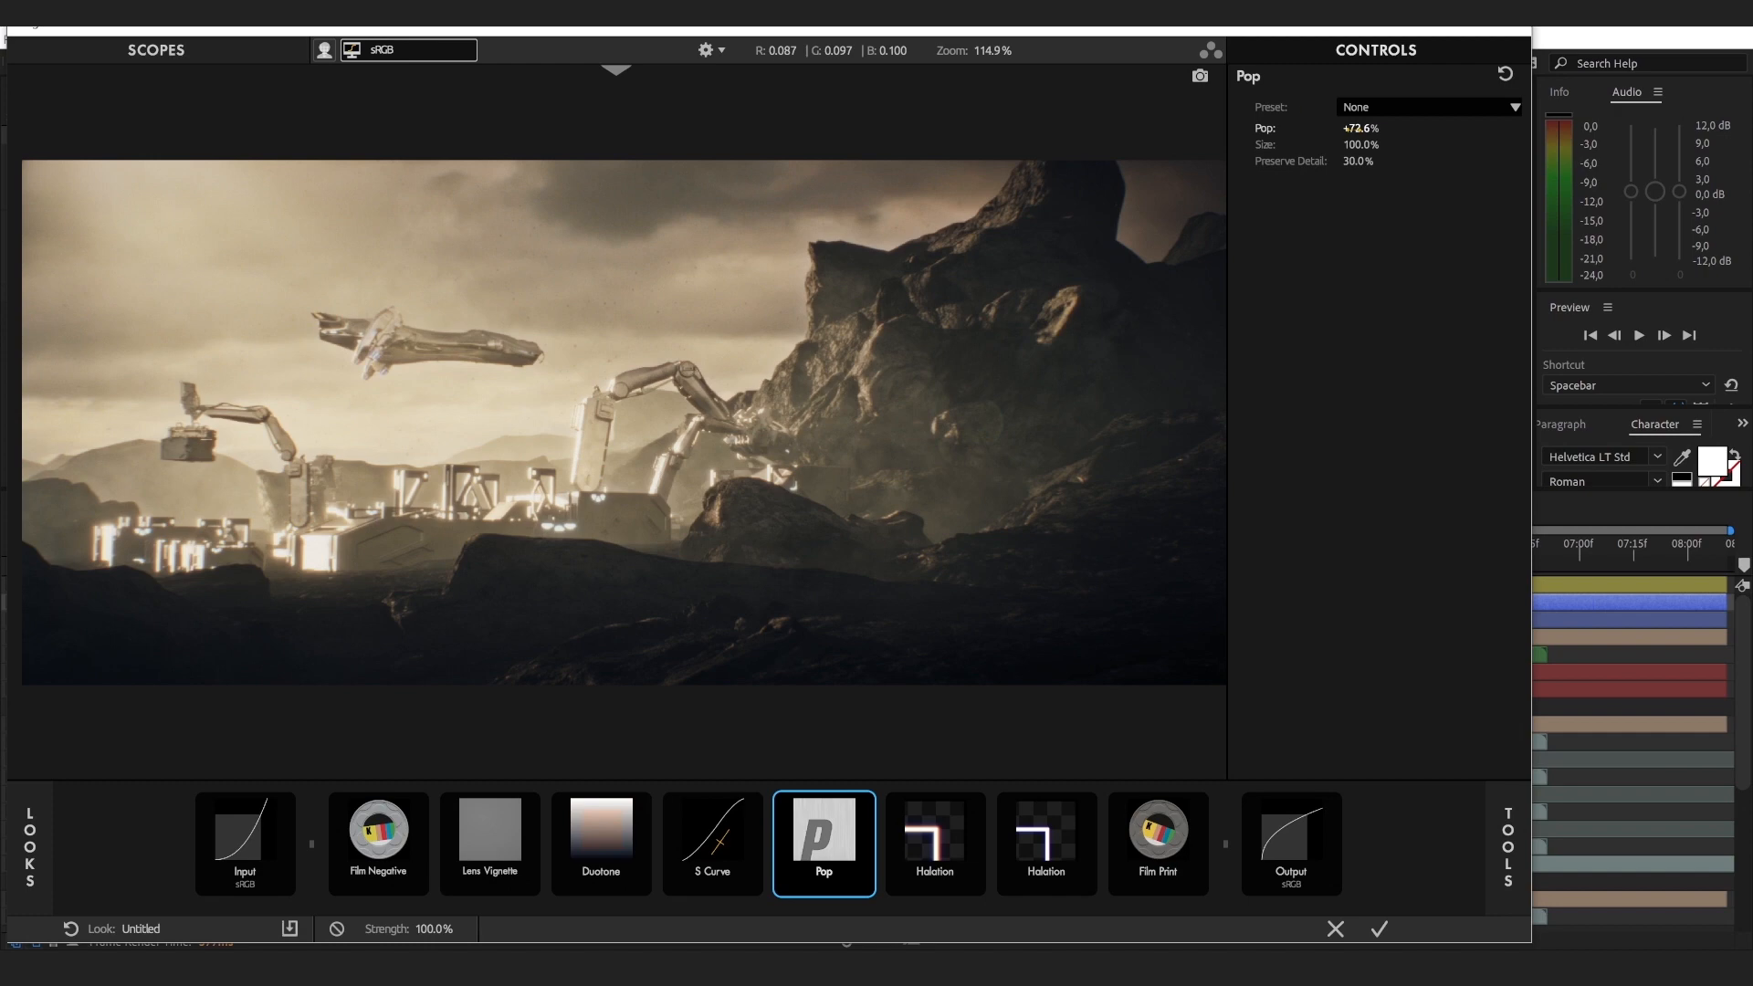
pyautogui.scroll(2, 735, 418)
pyautogui.moveTo(868, 391); pyautogui.dragTo(758, 491)
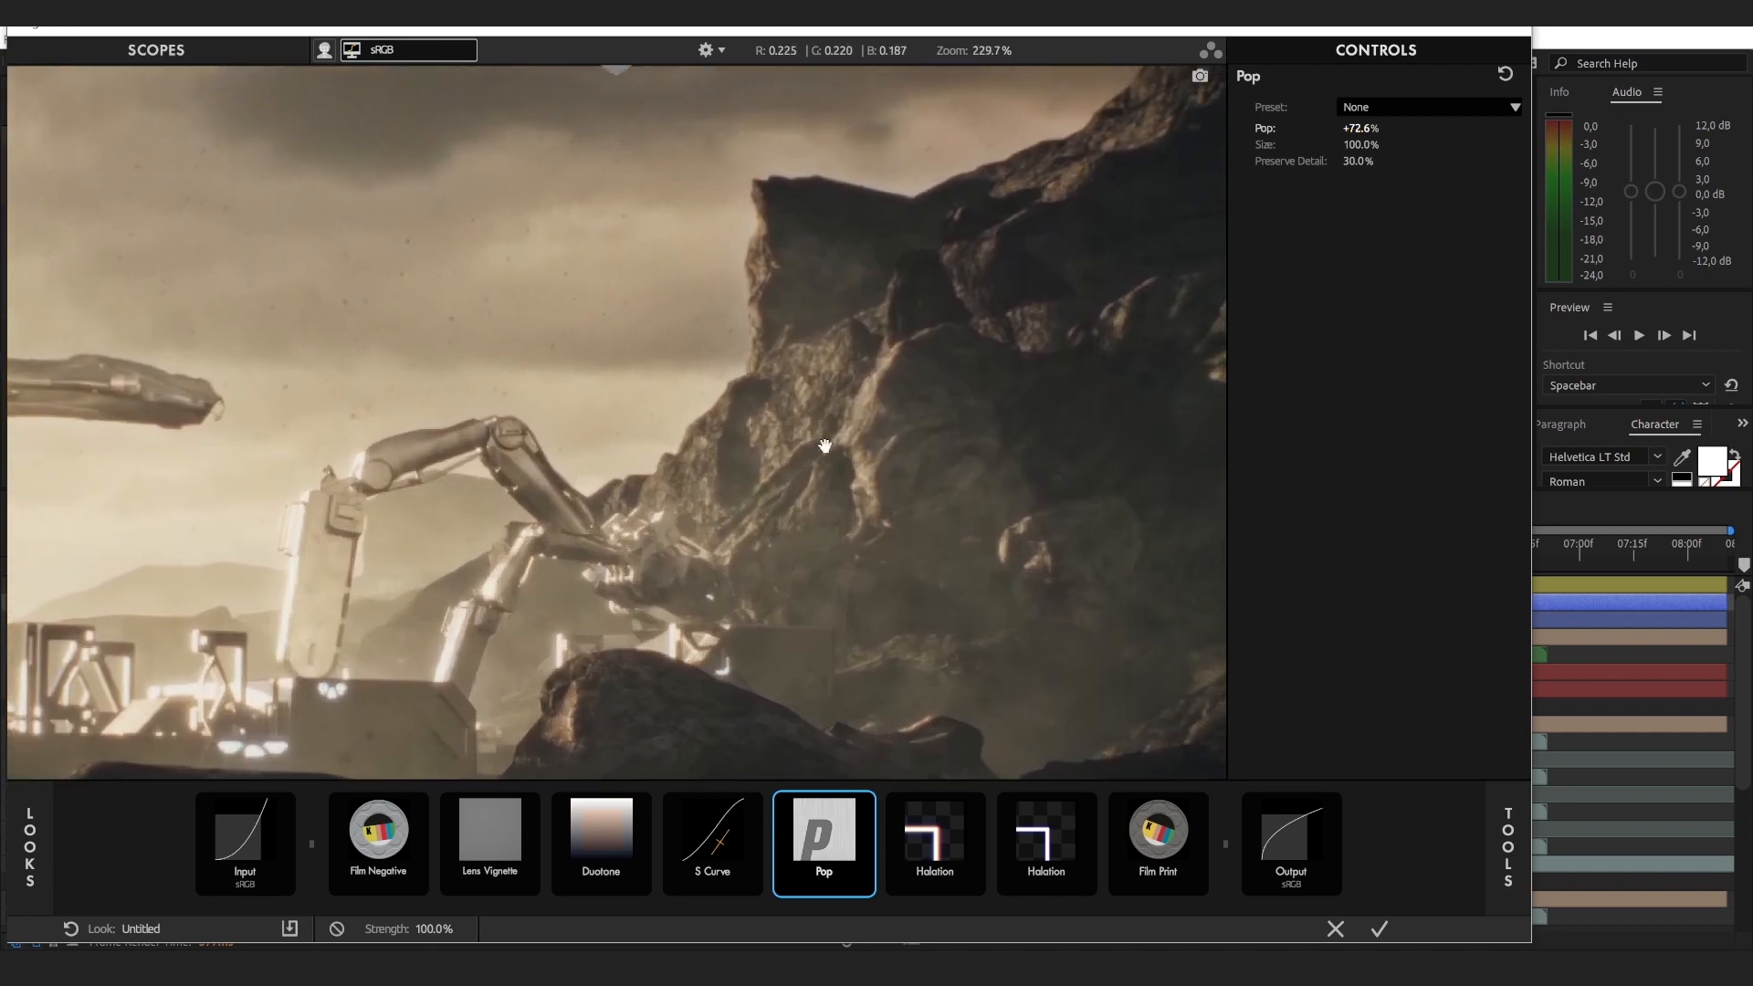
pyautogui.moveTo(987, 365); pyautogui.dragTo(792, 452)
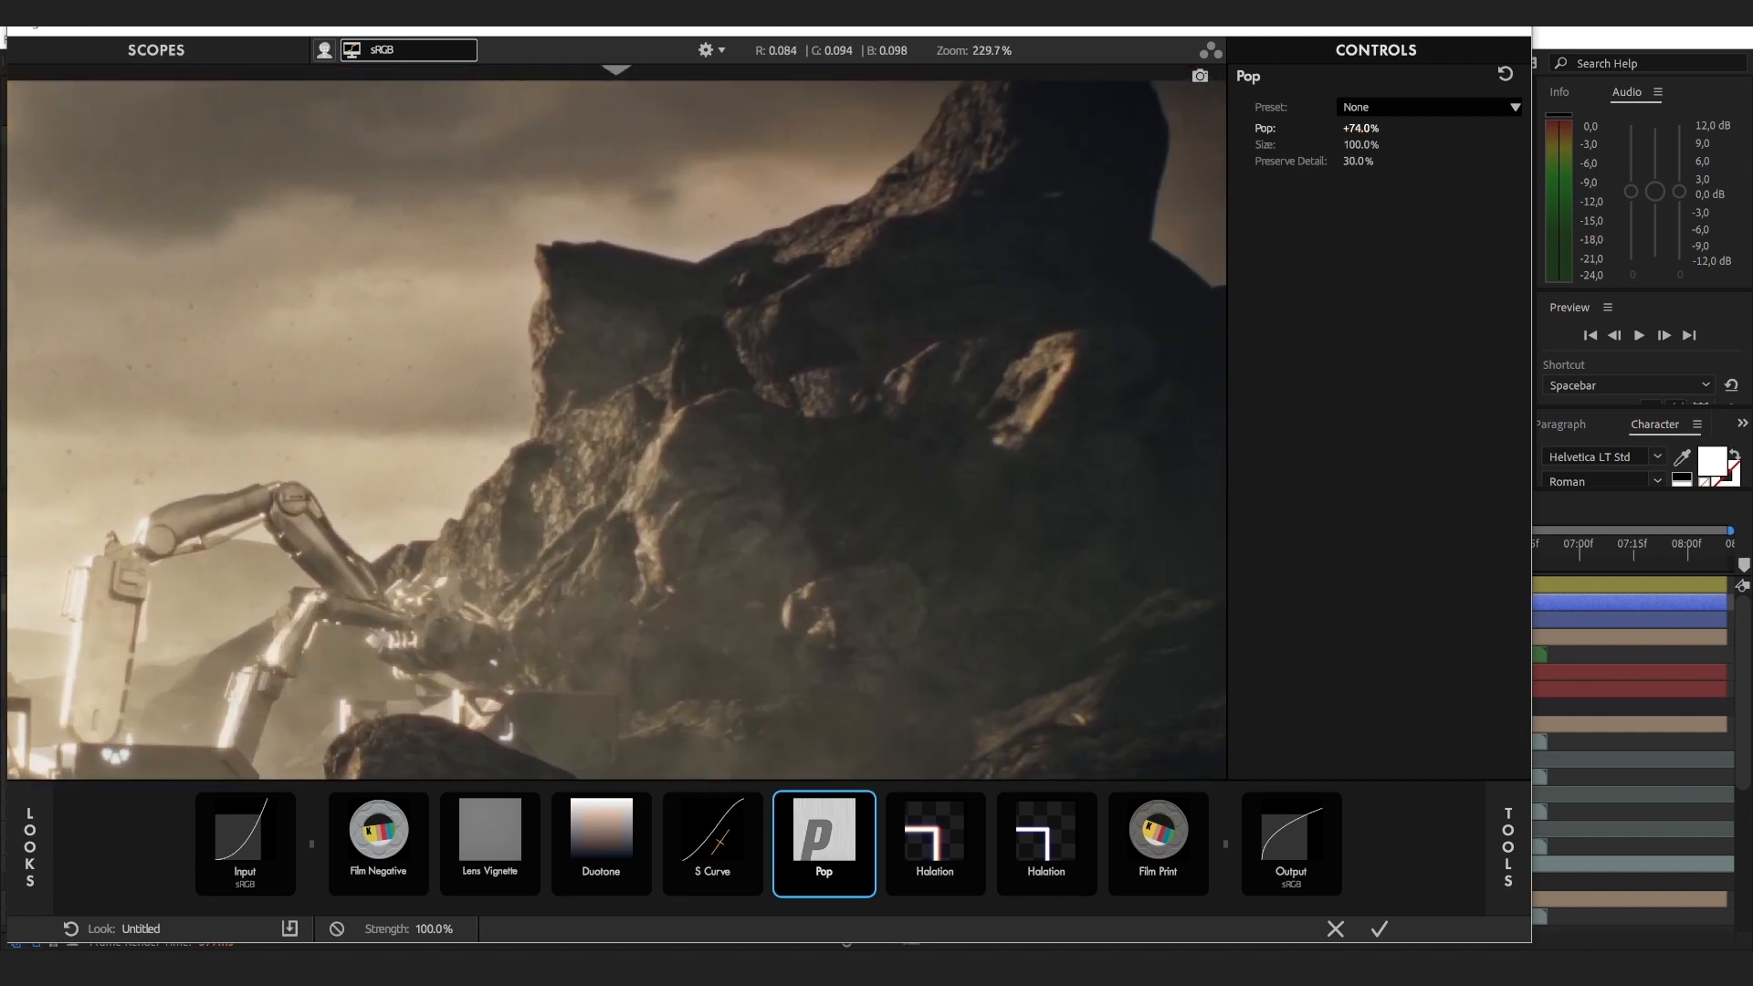
pyautogui.moveTo(1361, 128)
pyautogui.mouseDown()
pyautogui.moveTo(1387, 128)
pyautogui.moveTo(1294, 128)
pyautogui.moveTo(1386, 128)
pyautogui.moveTo(1300, 128)
pyautogui.moveTo(1361, 127)
pyautogui.mouseUp()
pyautogui.scroll(1, 682, 499)
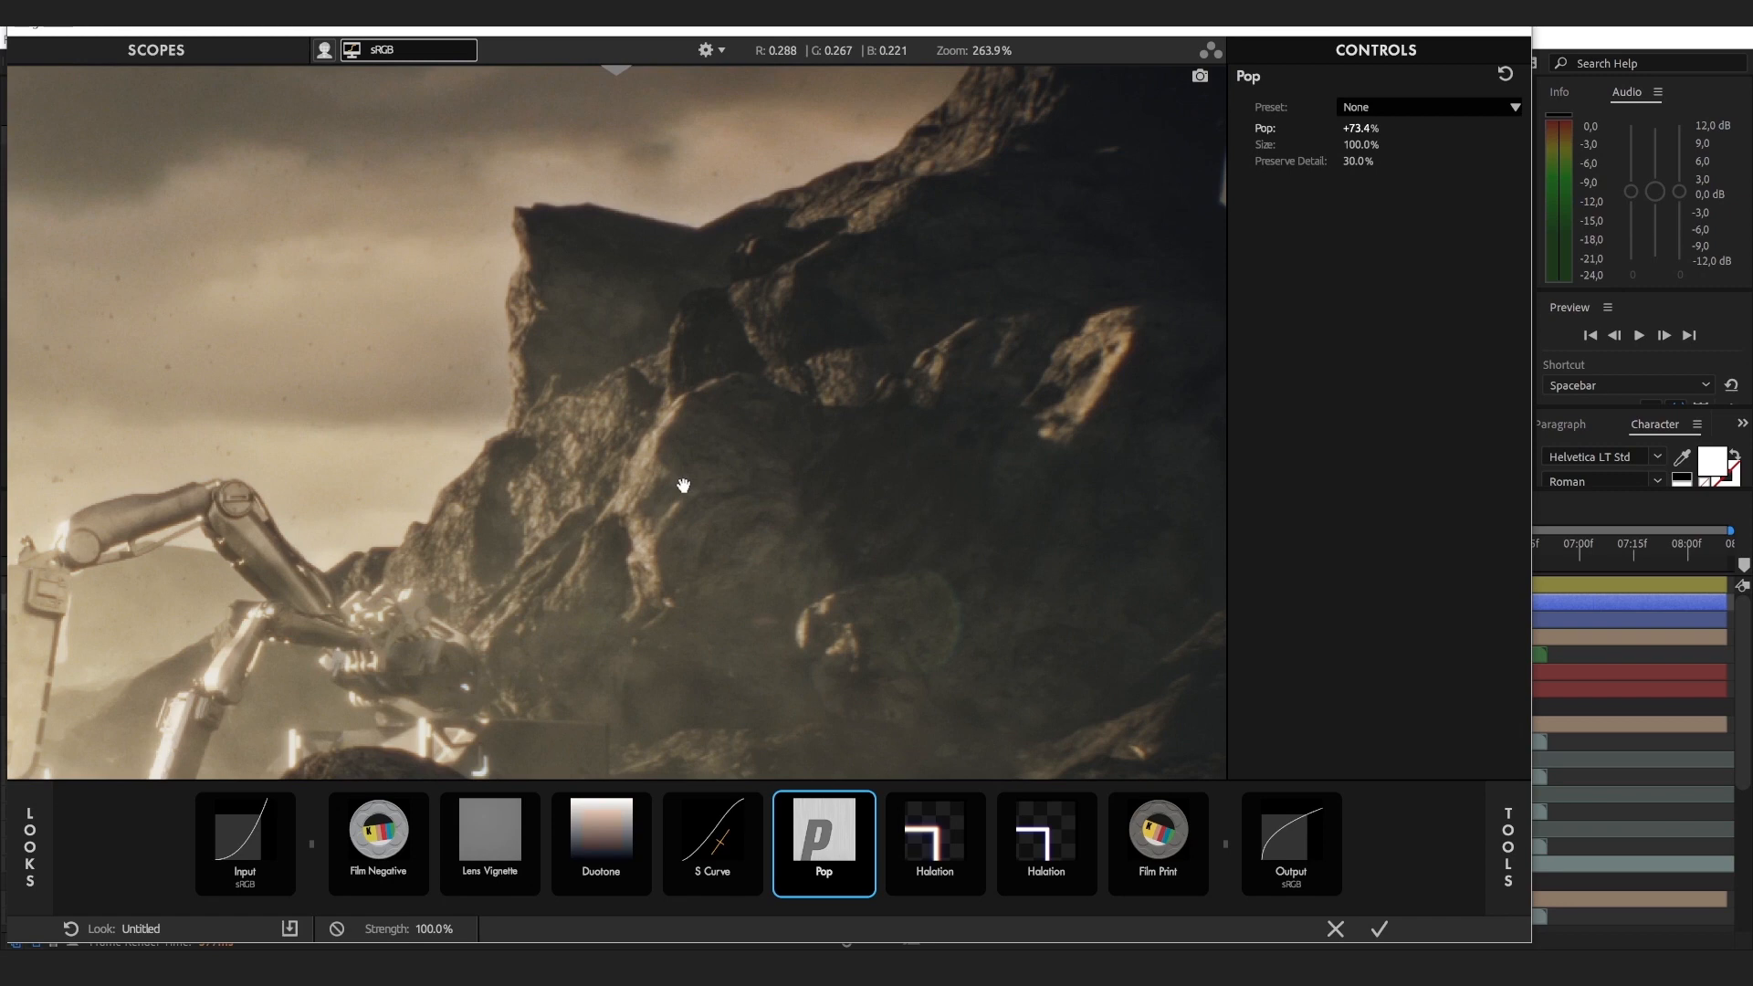
pyautogui.scroll(-2, 683, 500)
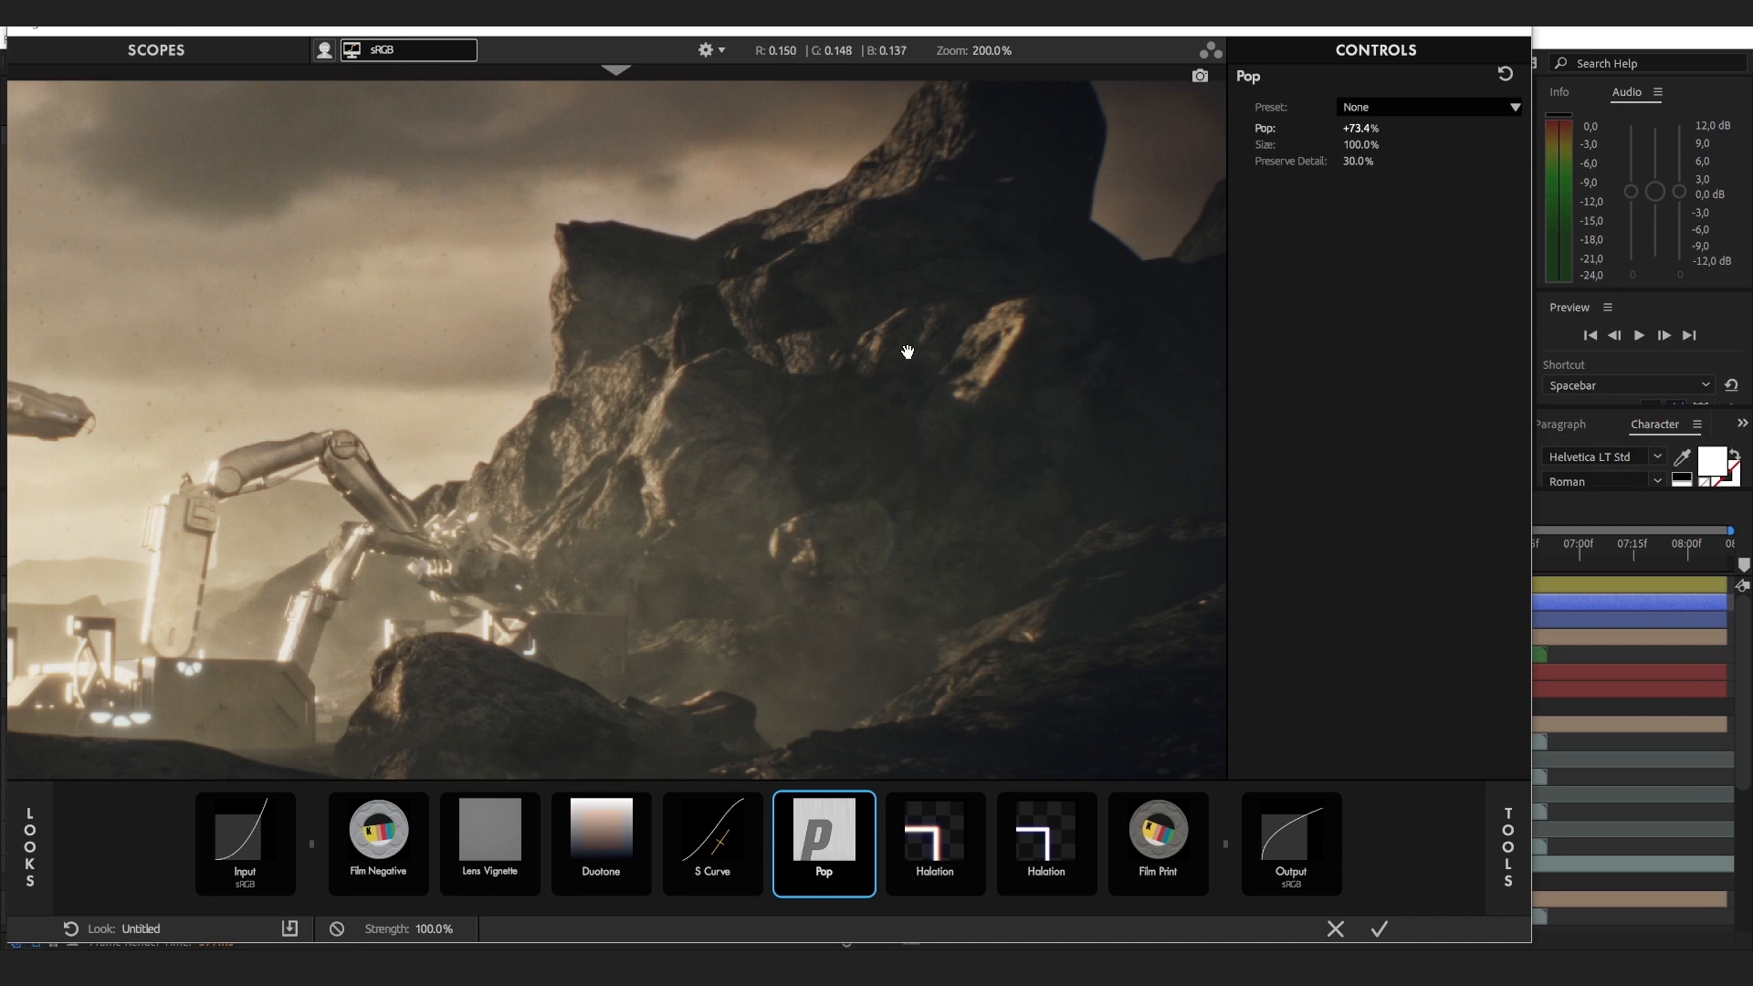
# Step: Set the Size of the Pop tool to 250%
pyautogui.moveTo(1361, 144); pyautogui.dragTo(1501, 144)
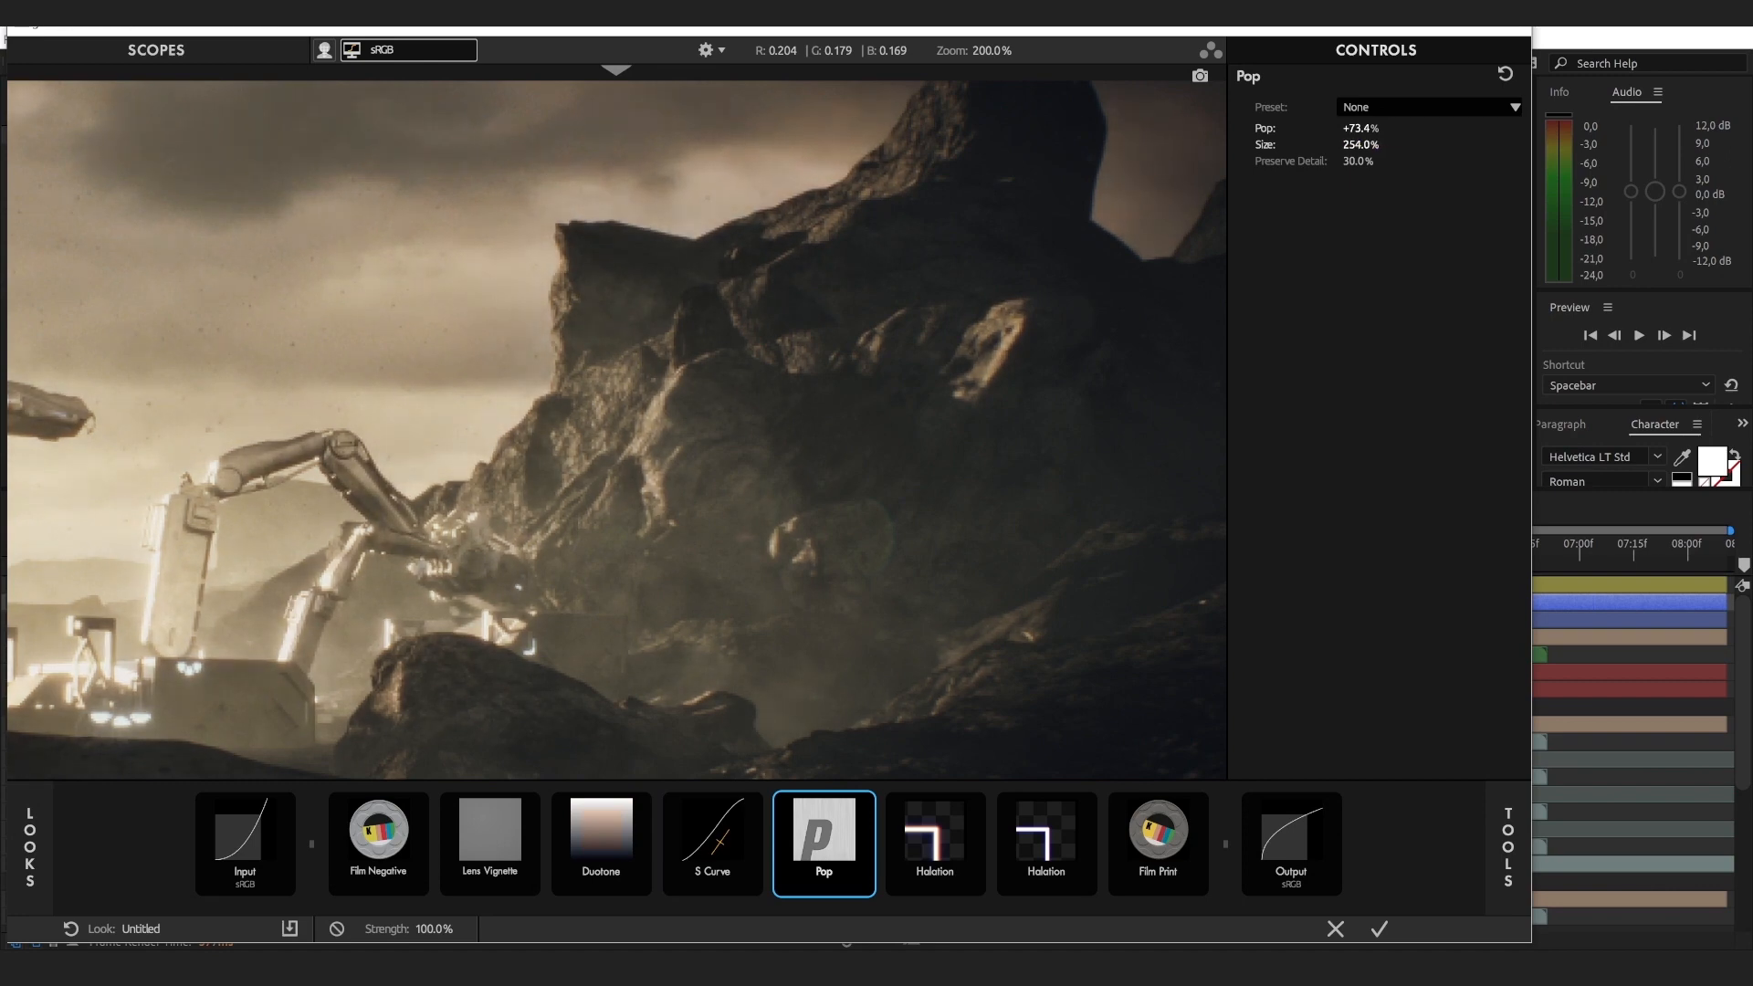
pyautogui.click(1362, 144)
pyautogui.write('2')
pyautogui.press('Return')
# Step: Try a Pop strength of 75% and check it against the full terrain shot
pyautogui.moveTo(1351, 128); pyautogui.dragTo(1343, 128)
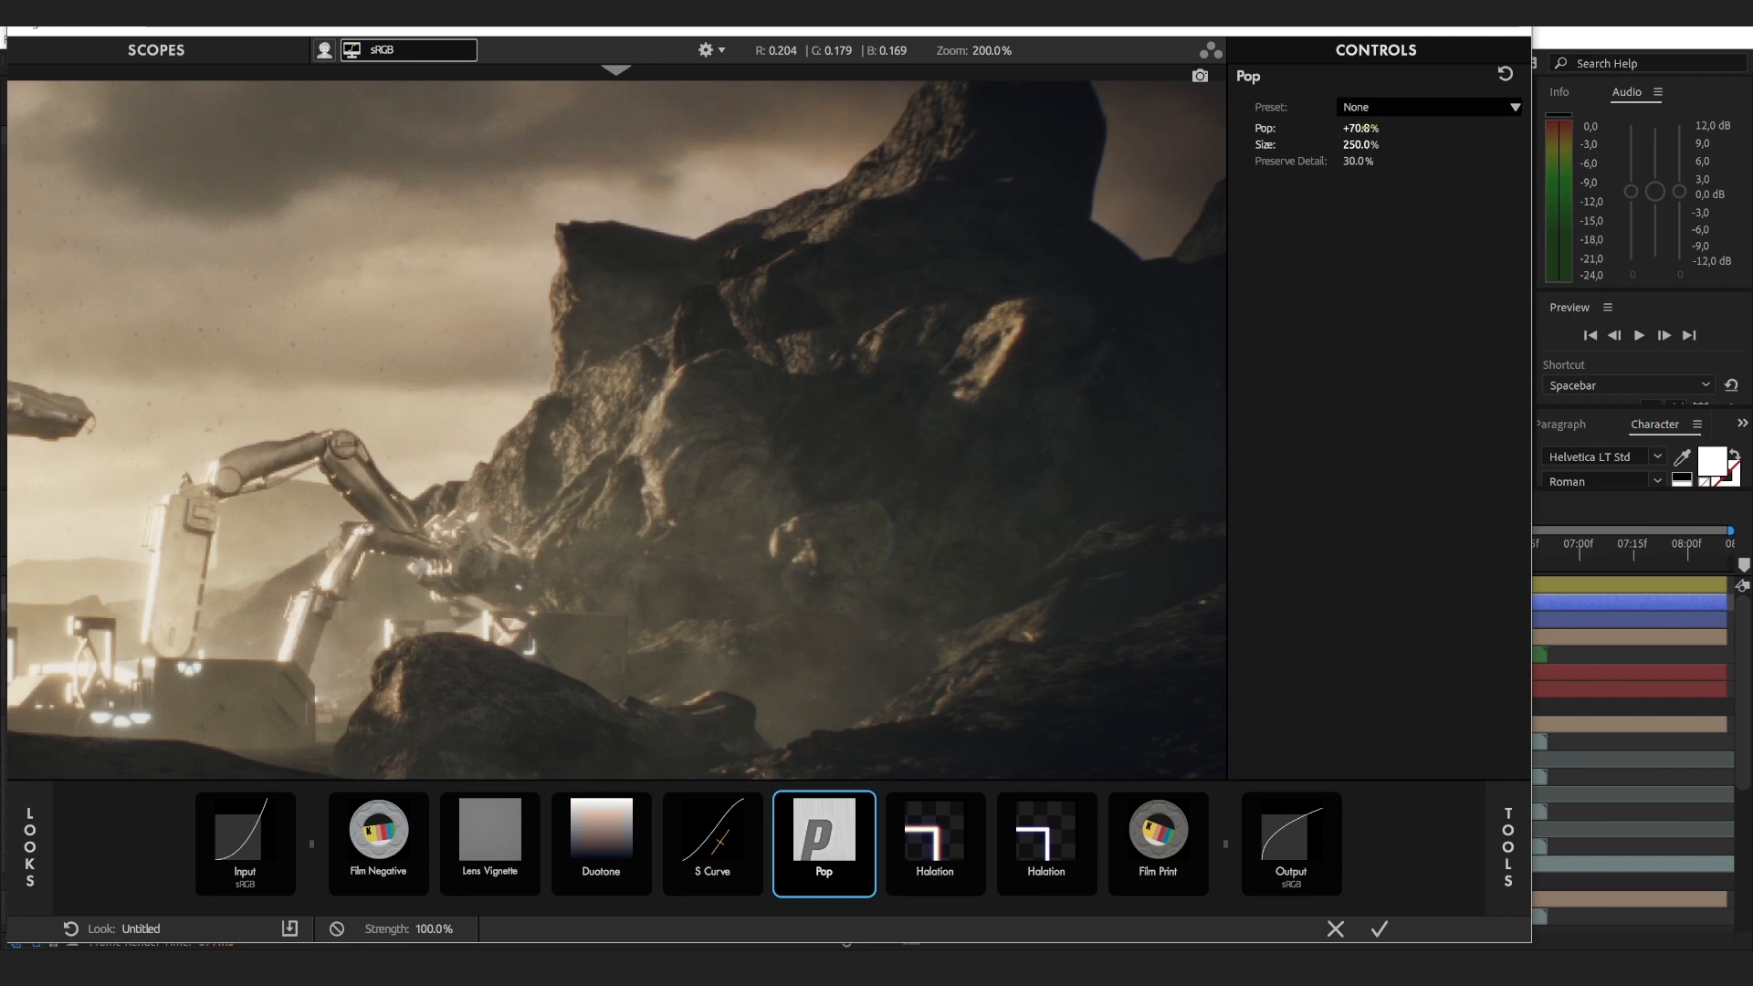
pyautogui.click(1365, 128)
pyautogui.write('75')
pyautogui.press('Return')
pyautogui.scroll(-4, 403, 452)
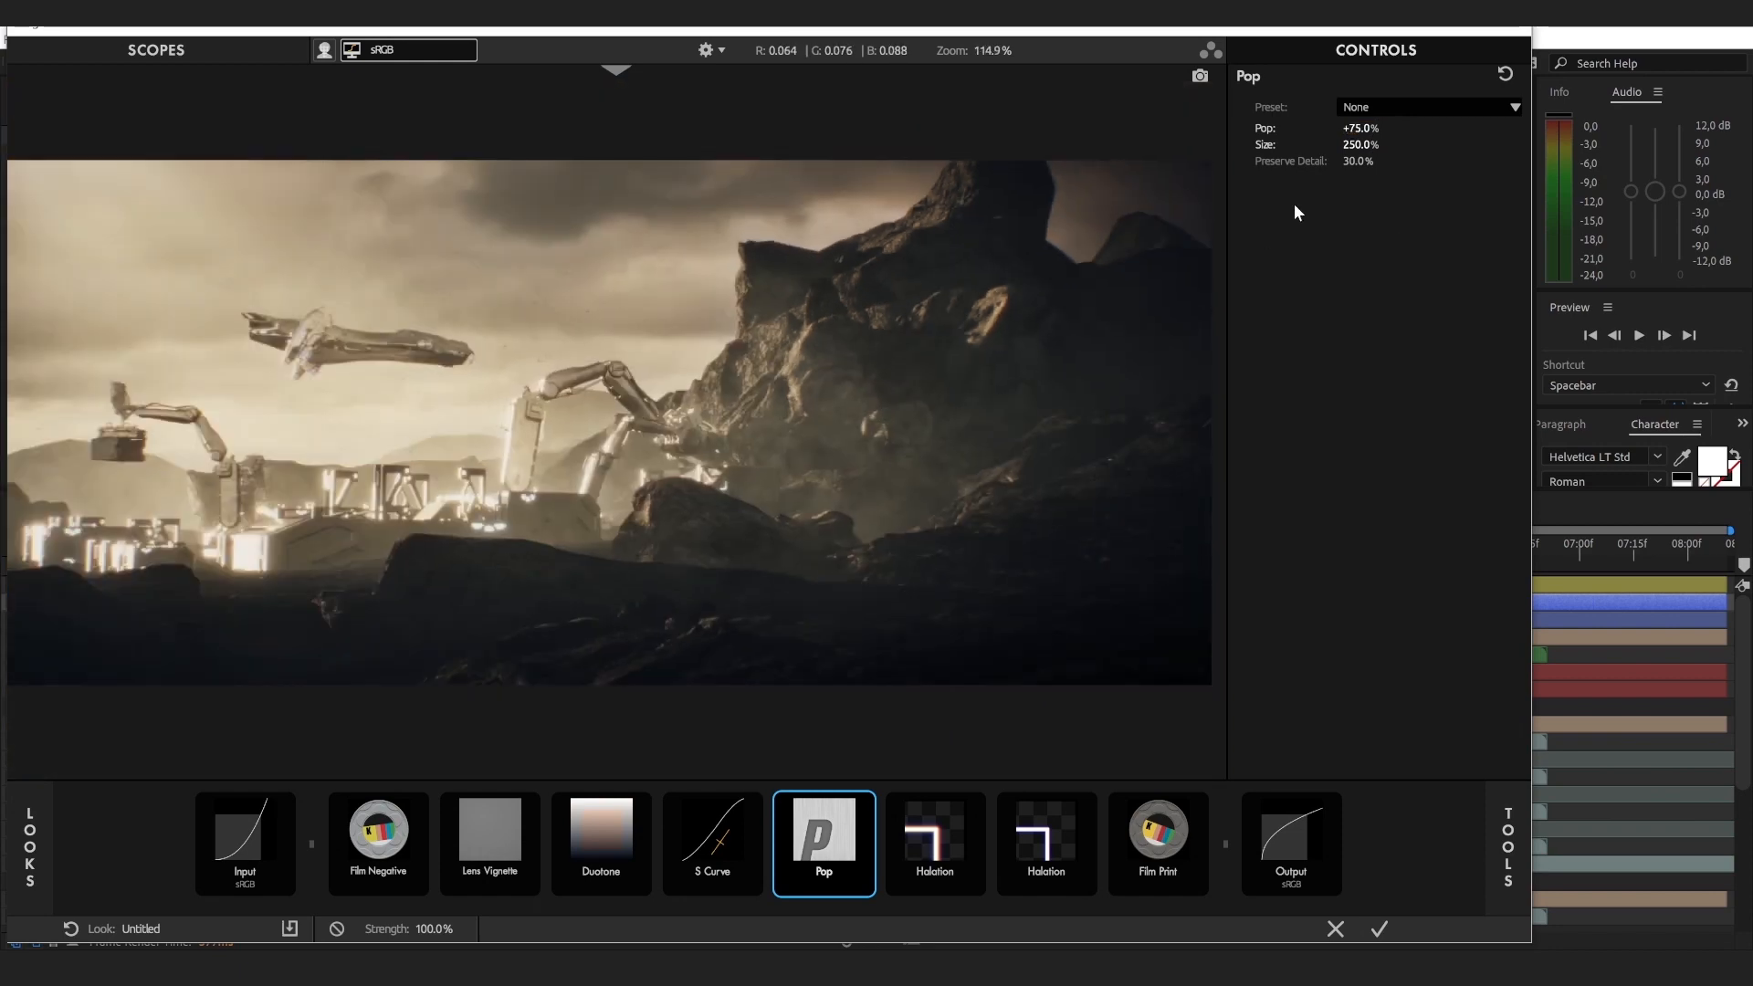
# Step: Set the Pop strength to 55% and lower the S Curve contrast to about 0.52
pyautogui.moveTo(1361, 128); pyautogui.dragTo(1322, 128)
pyautogui.click(1350, 128)
pyautogui.write('55')
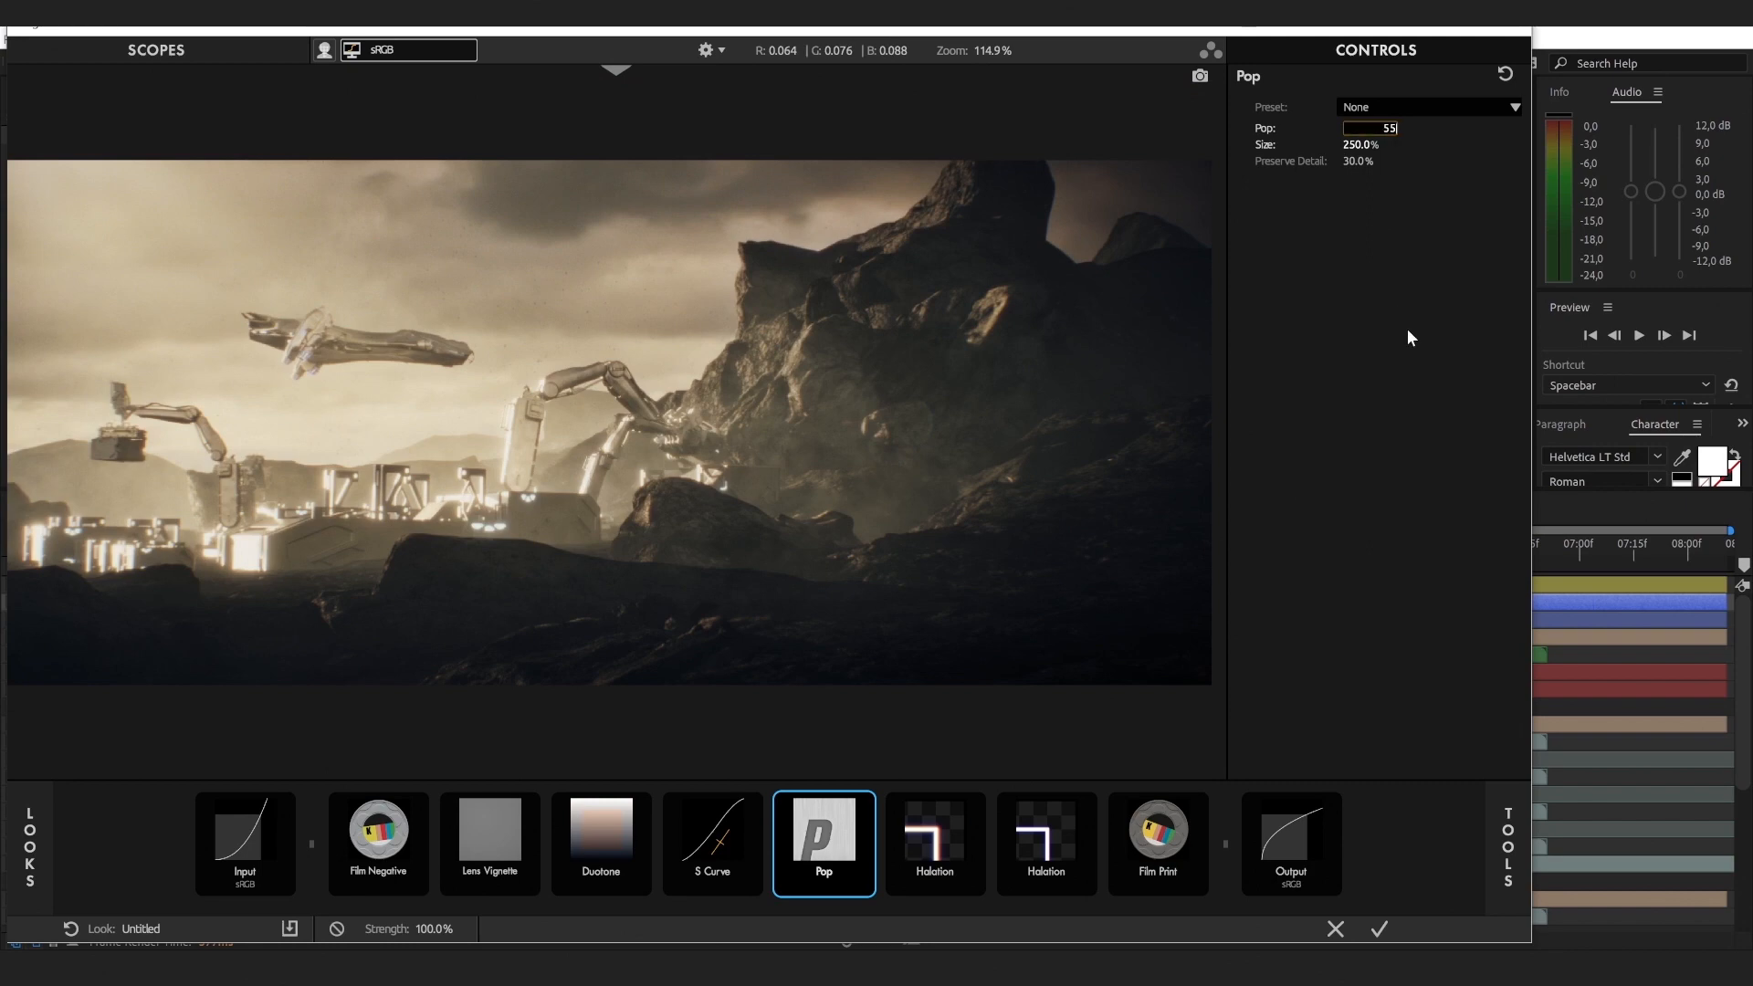
pyautogui.press('Return')
pyautogui.moveTo(809, 491); pyautogui.dragTo(877, 494)
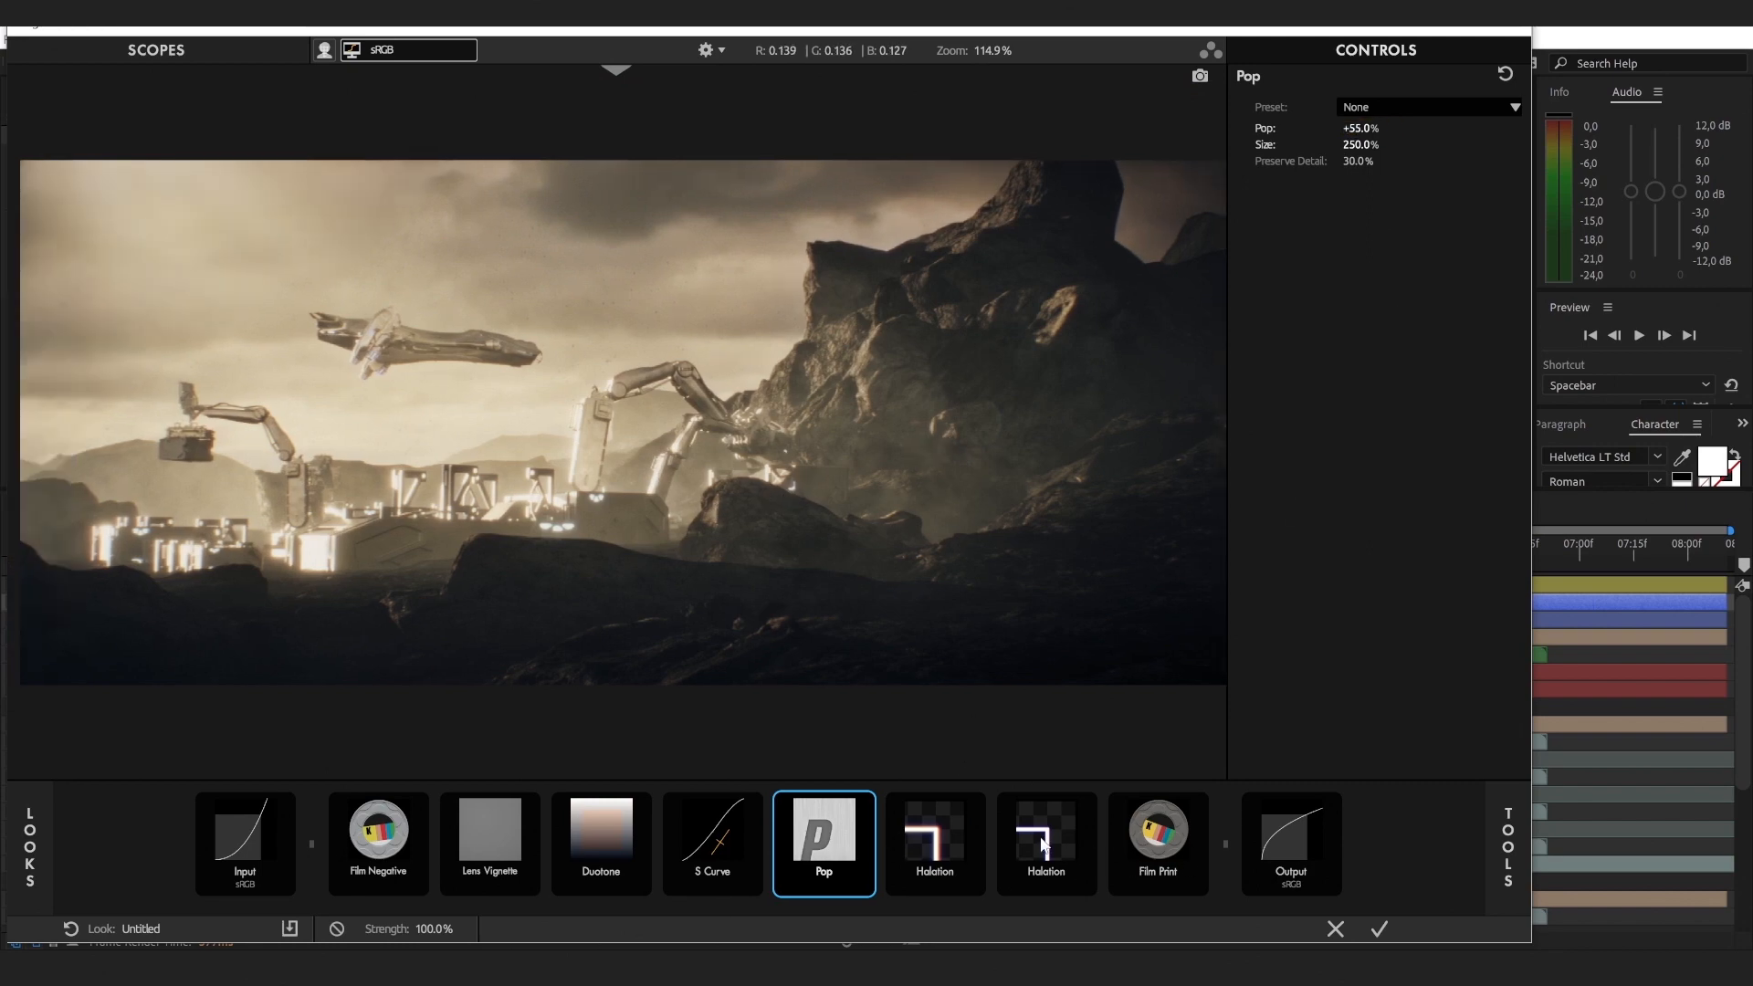
pyautogui.click(683, 836)
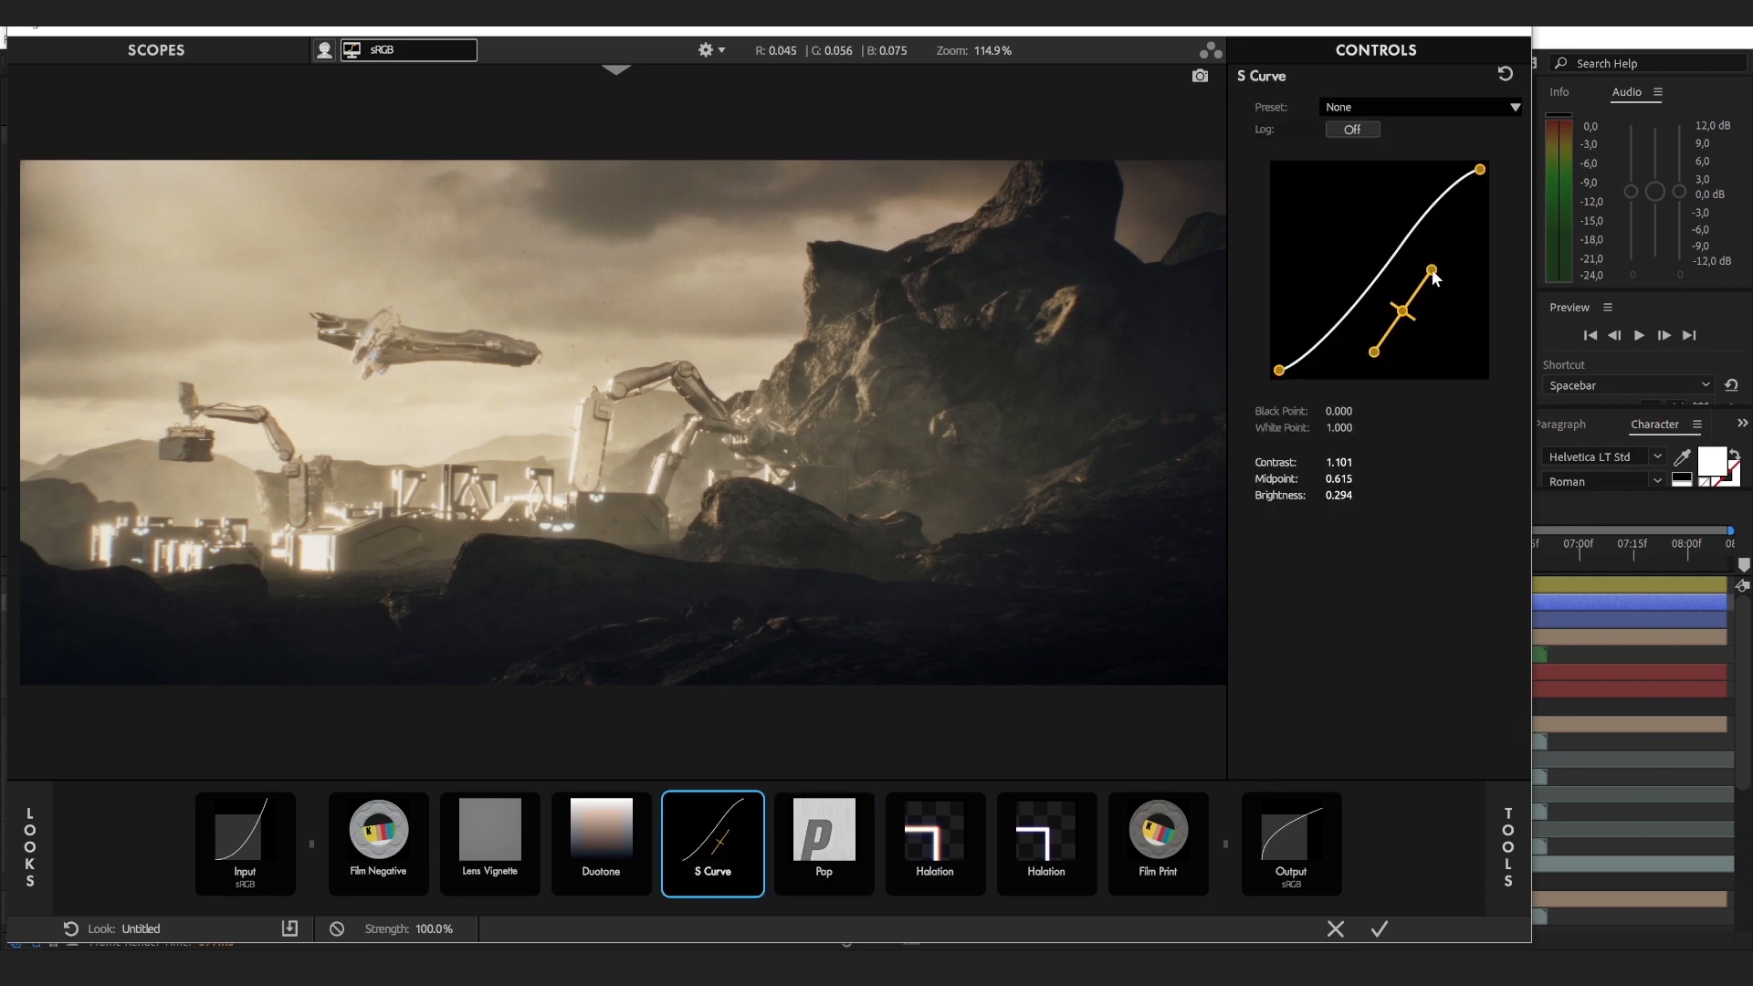
pyautogui.moveTo(1432, 271); pyautogui.dragTo(1436, 272)
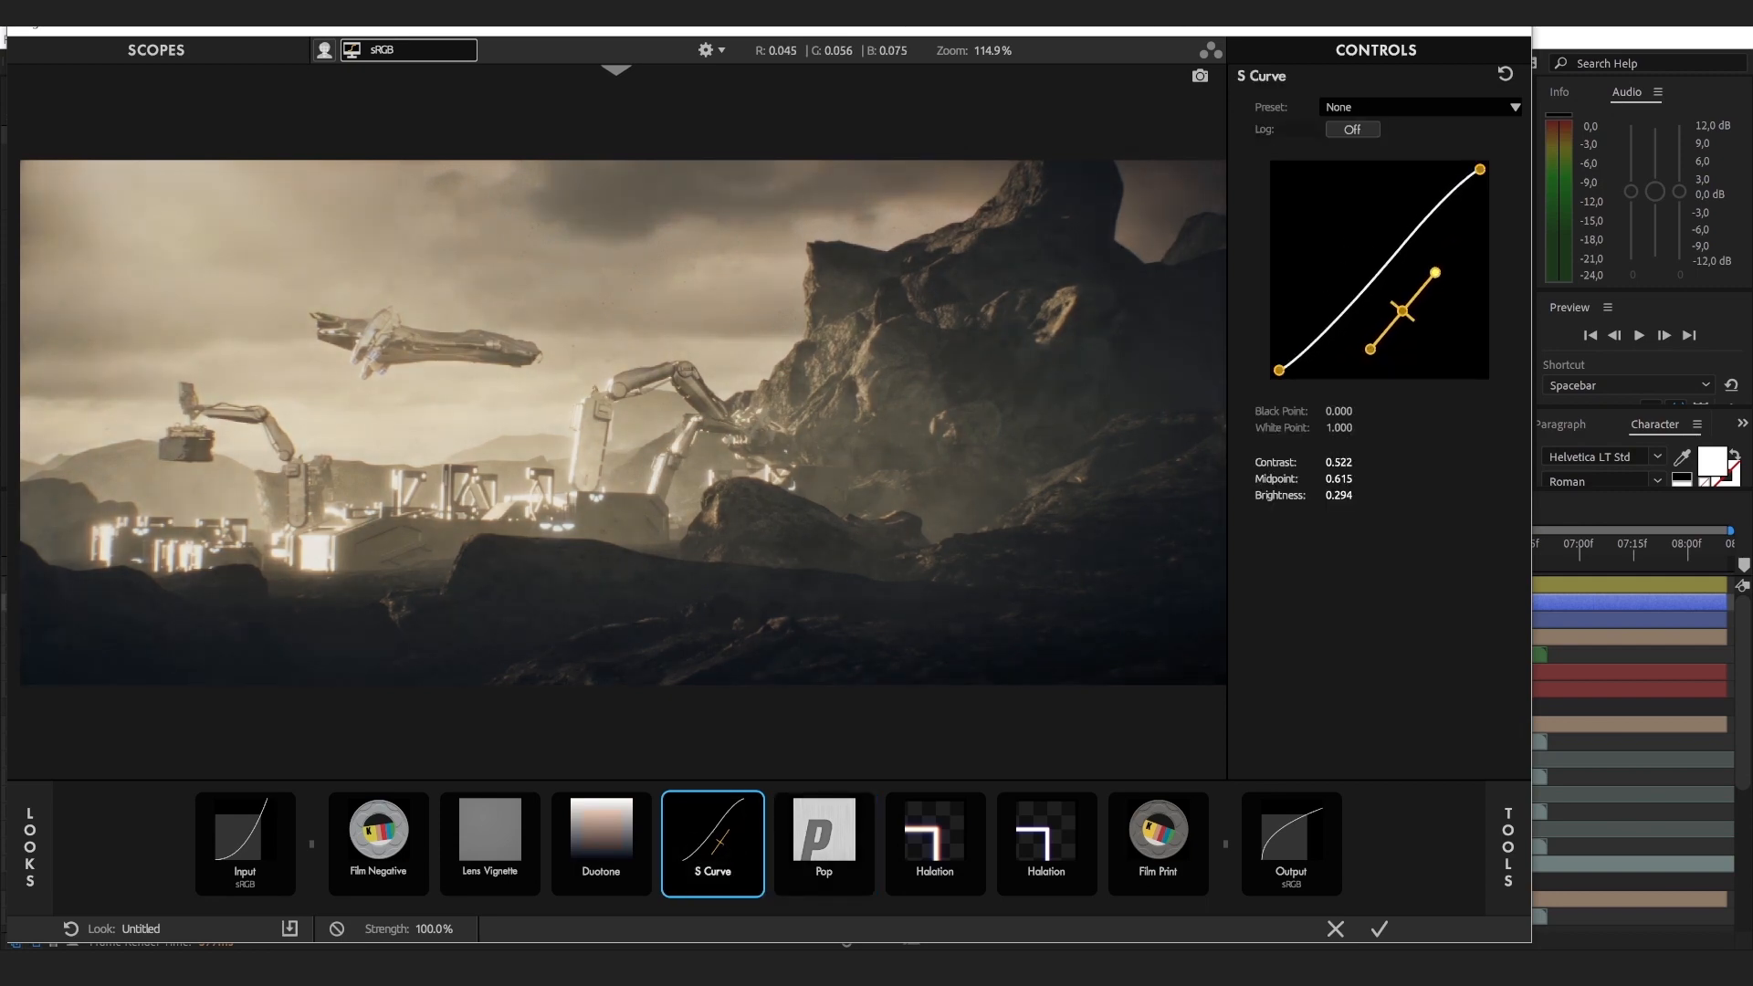
# Step: Set the Duotone highlight to a pale warm tint of about R 1.000, G 0.889, B 0.837 and fine-tune the blue shadow tint
pyautogui.click(595, 841)
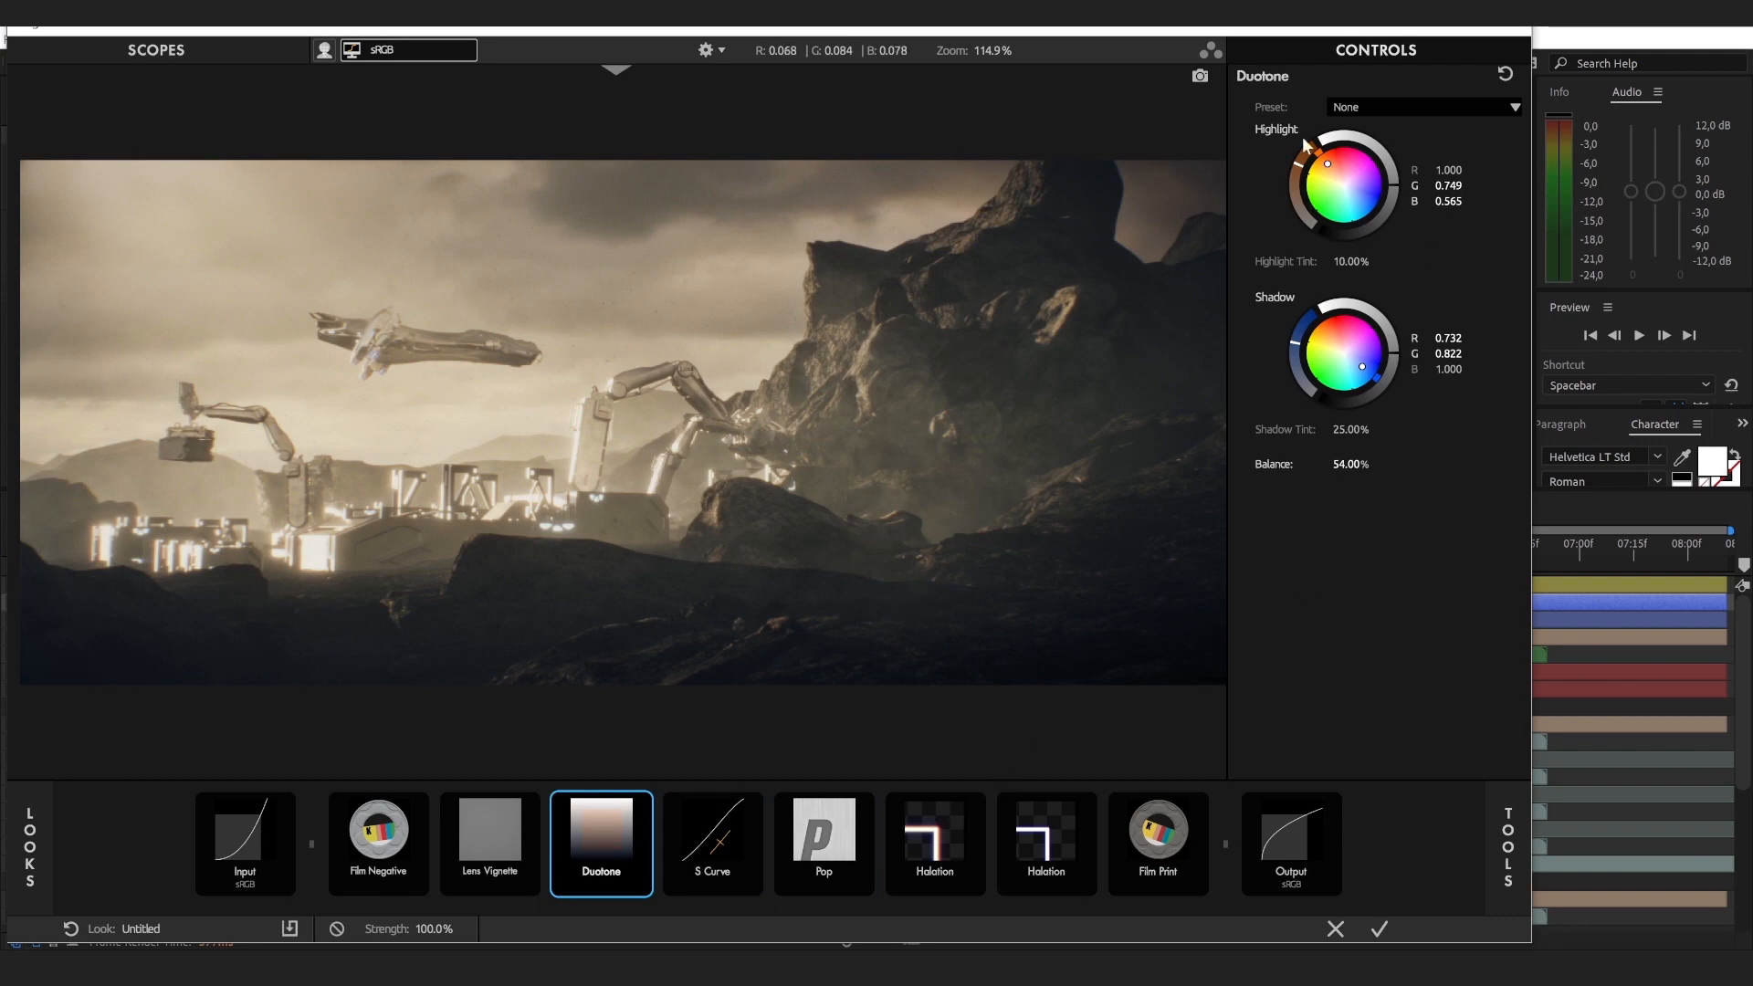
pyautogui.moveTo(1328, 163); pyautogui.dragTo(1363, 153)
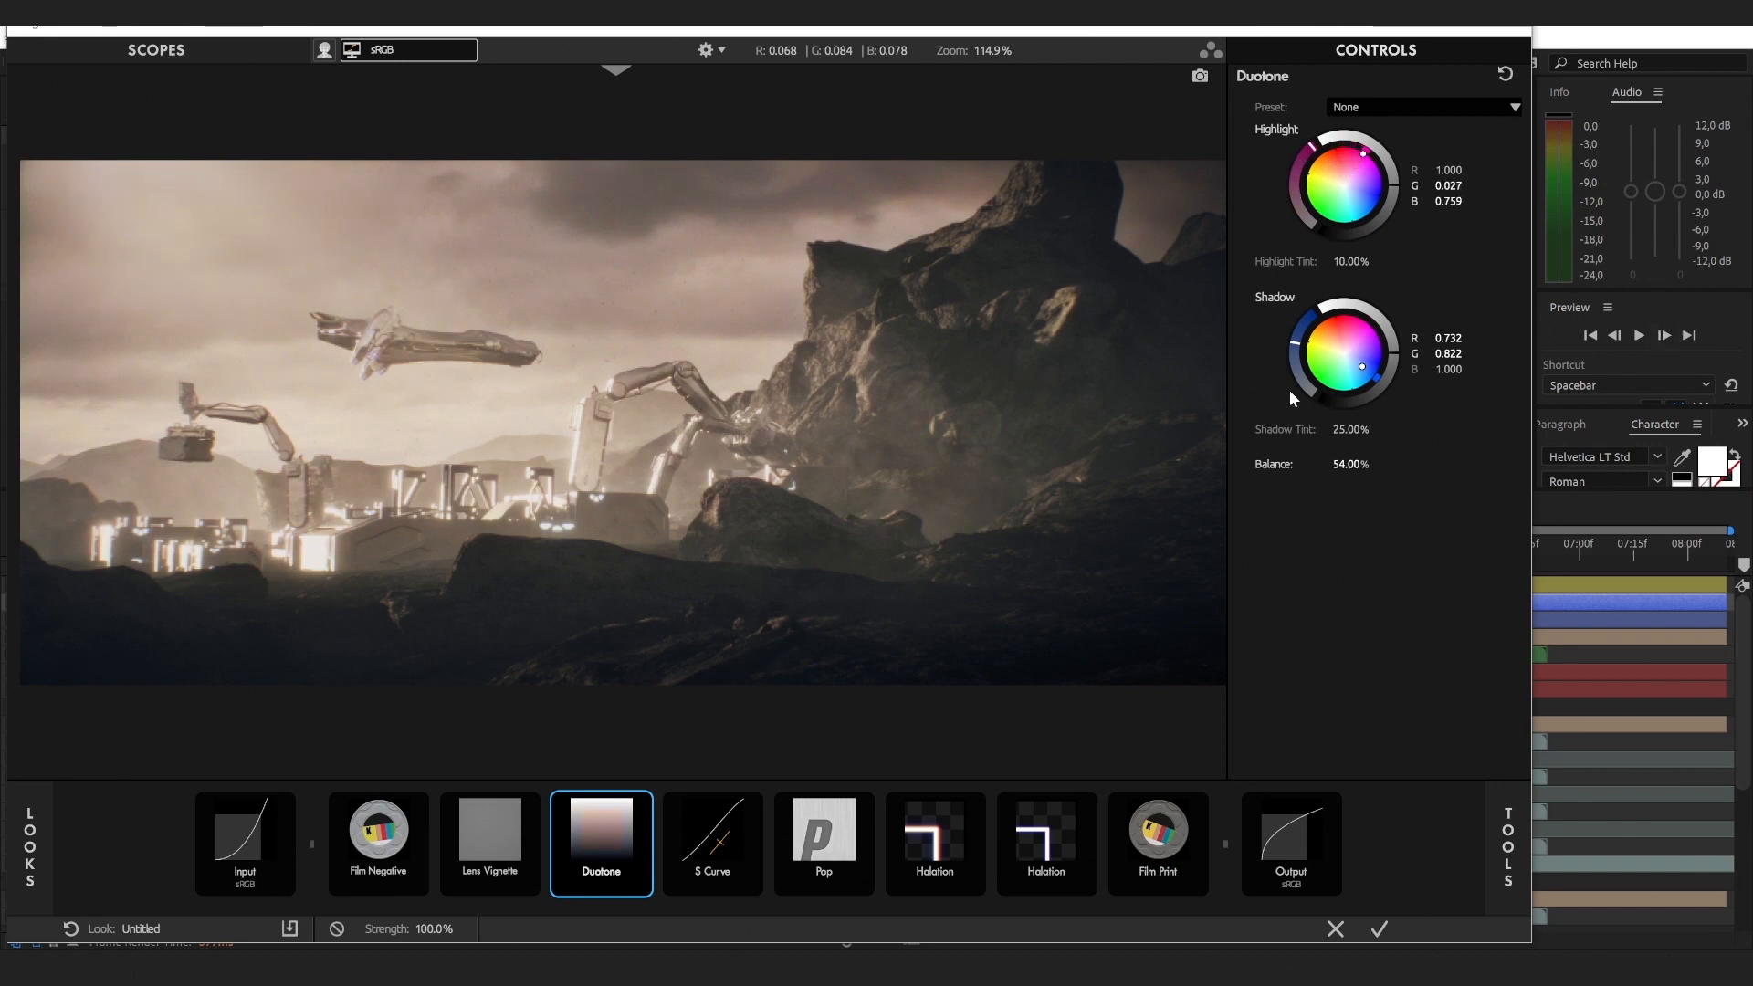
pyautogui.moveTo(1363, 366)
pyautogui.mouseDown()
pyautogui.moveTo(1328, 370)
pyautogui.moveTo(1359, 369)
pyautogui.mouseUp()
pyautogui.moveTo(1364, 153); pyautogui.dragTo(1329, 157)
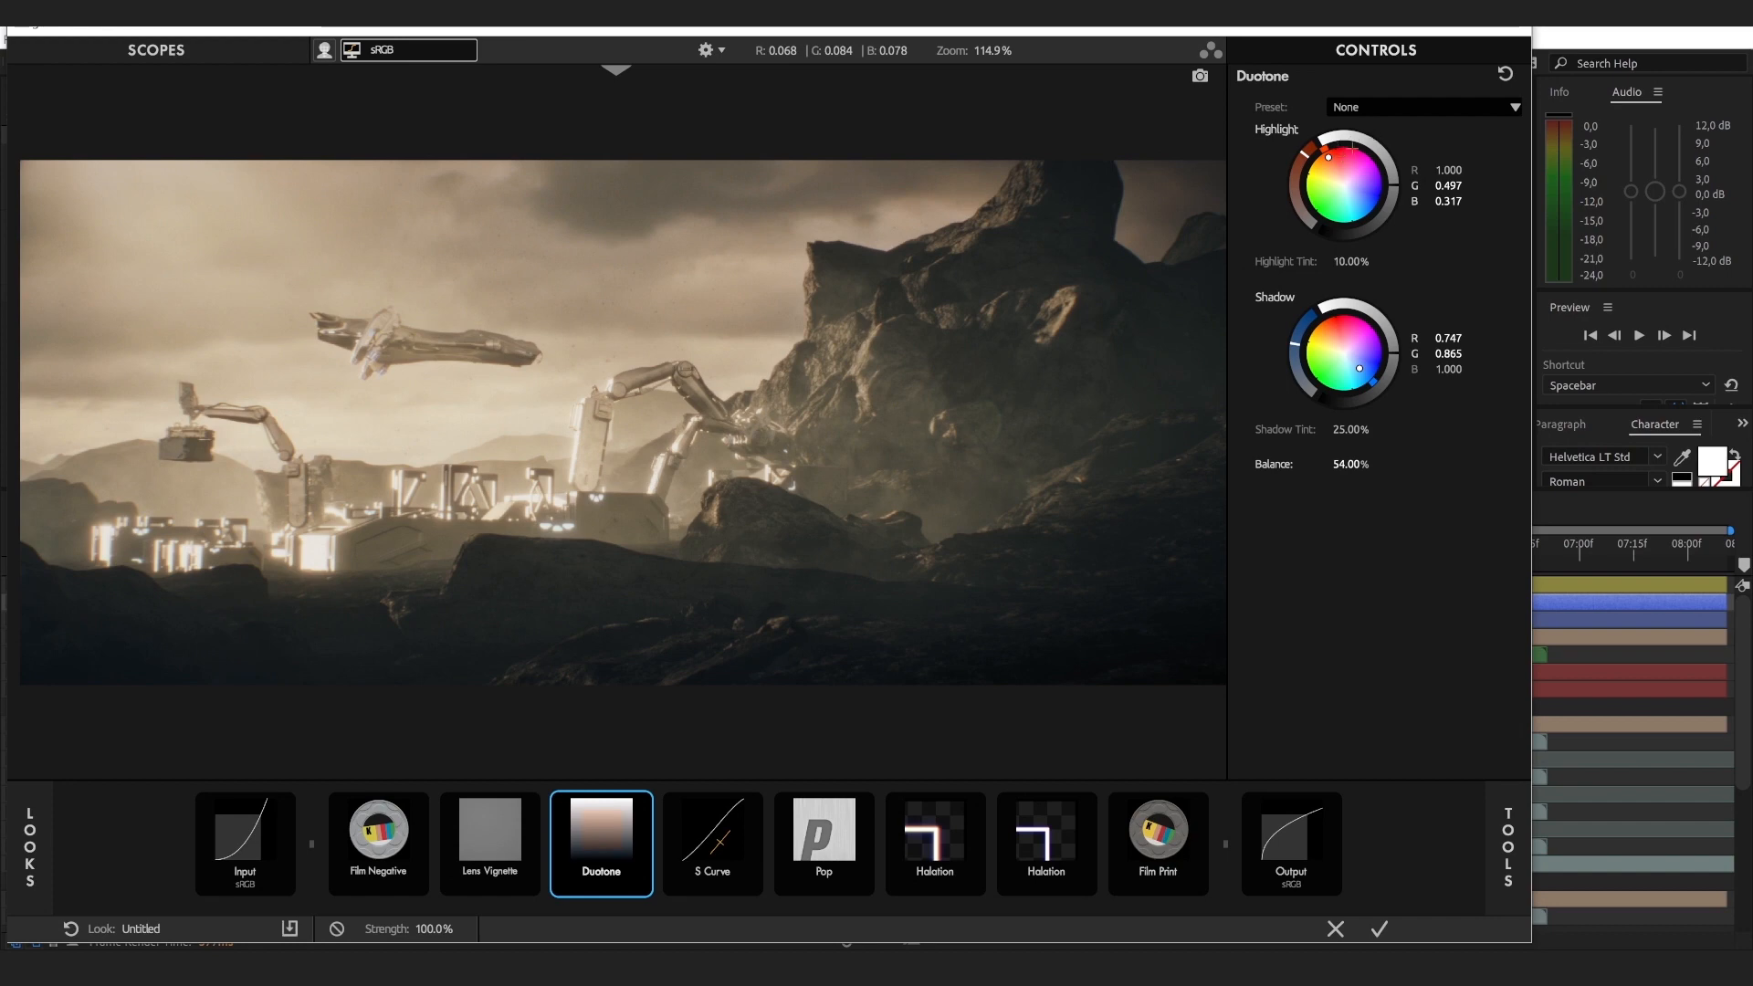
pyautogui.moveTo(1329, 157); pyautogui.dragTo(1325, 158)
pyautogui.moveTo(1360, 368); pyautogui.dragTo(1363, 366)
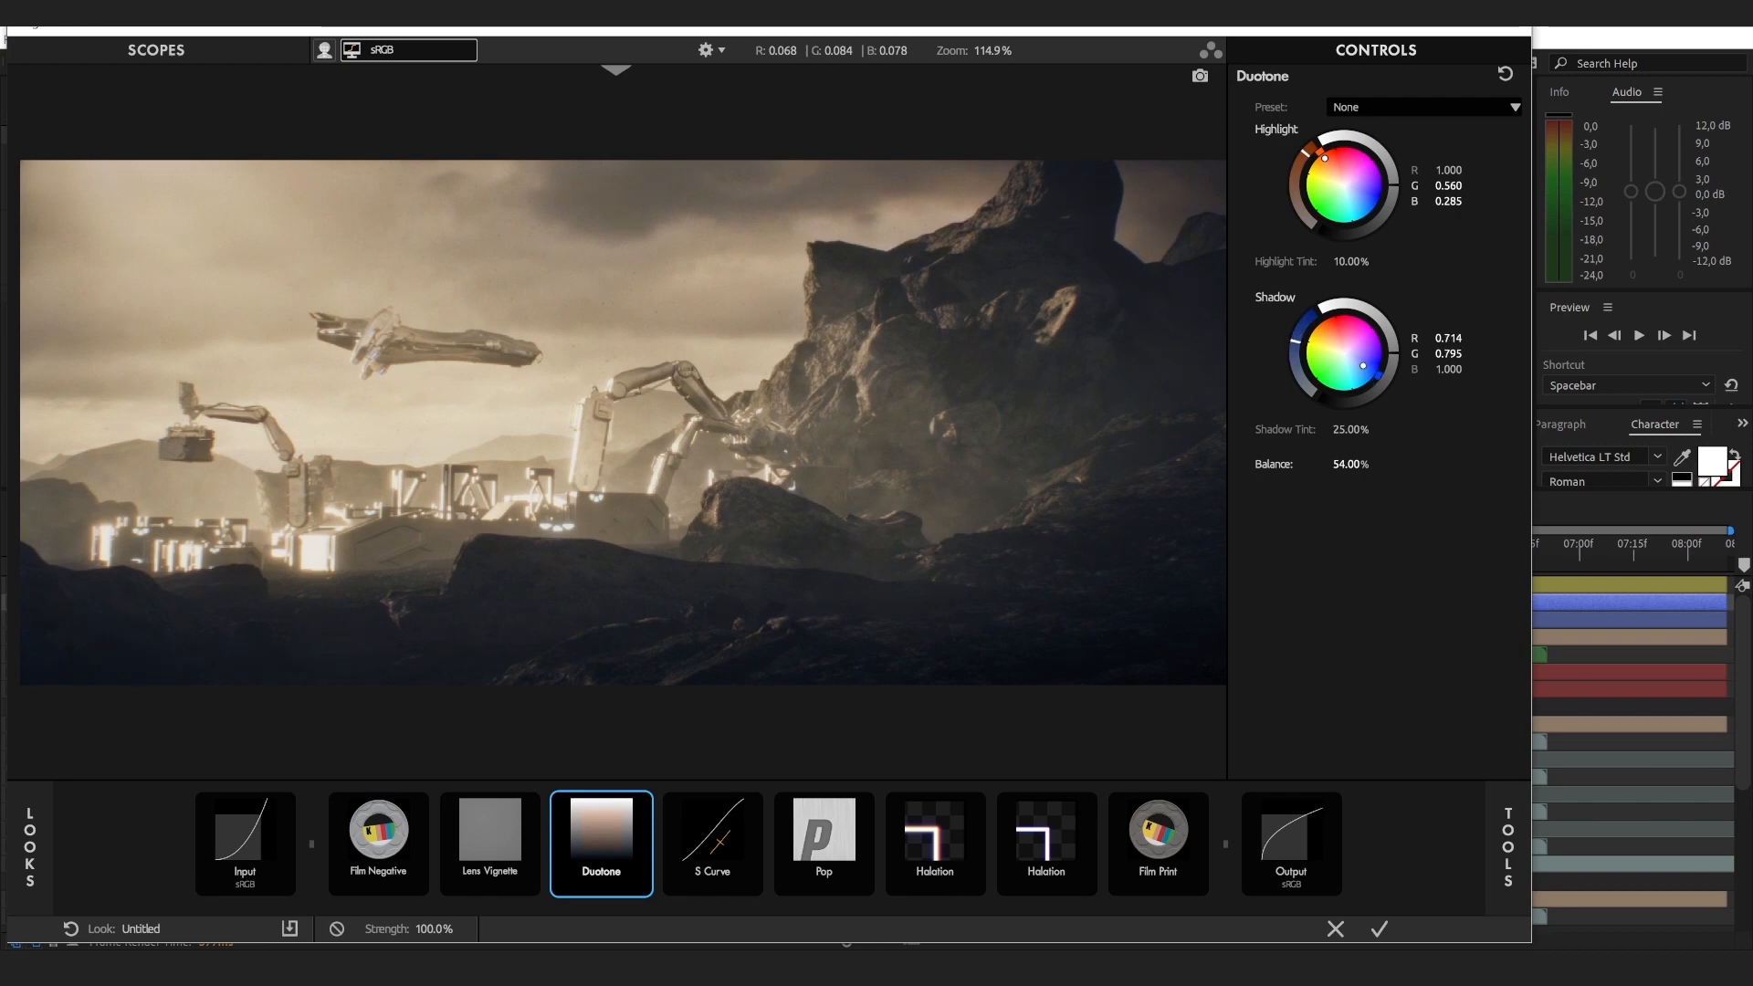
pyautogui.moveTo(1325, 158); pyautogui.dragTo(1333, 170)
pyautogui.moveTo(1334, 171); pyautogui.dragTo(1334, 173)
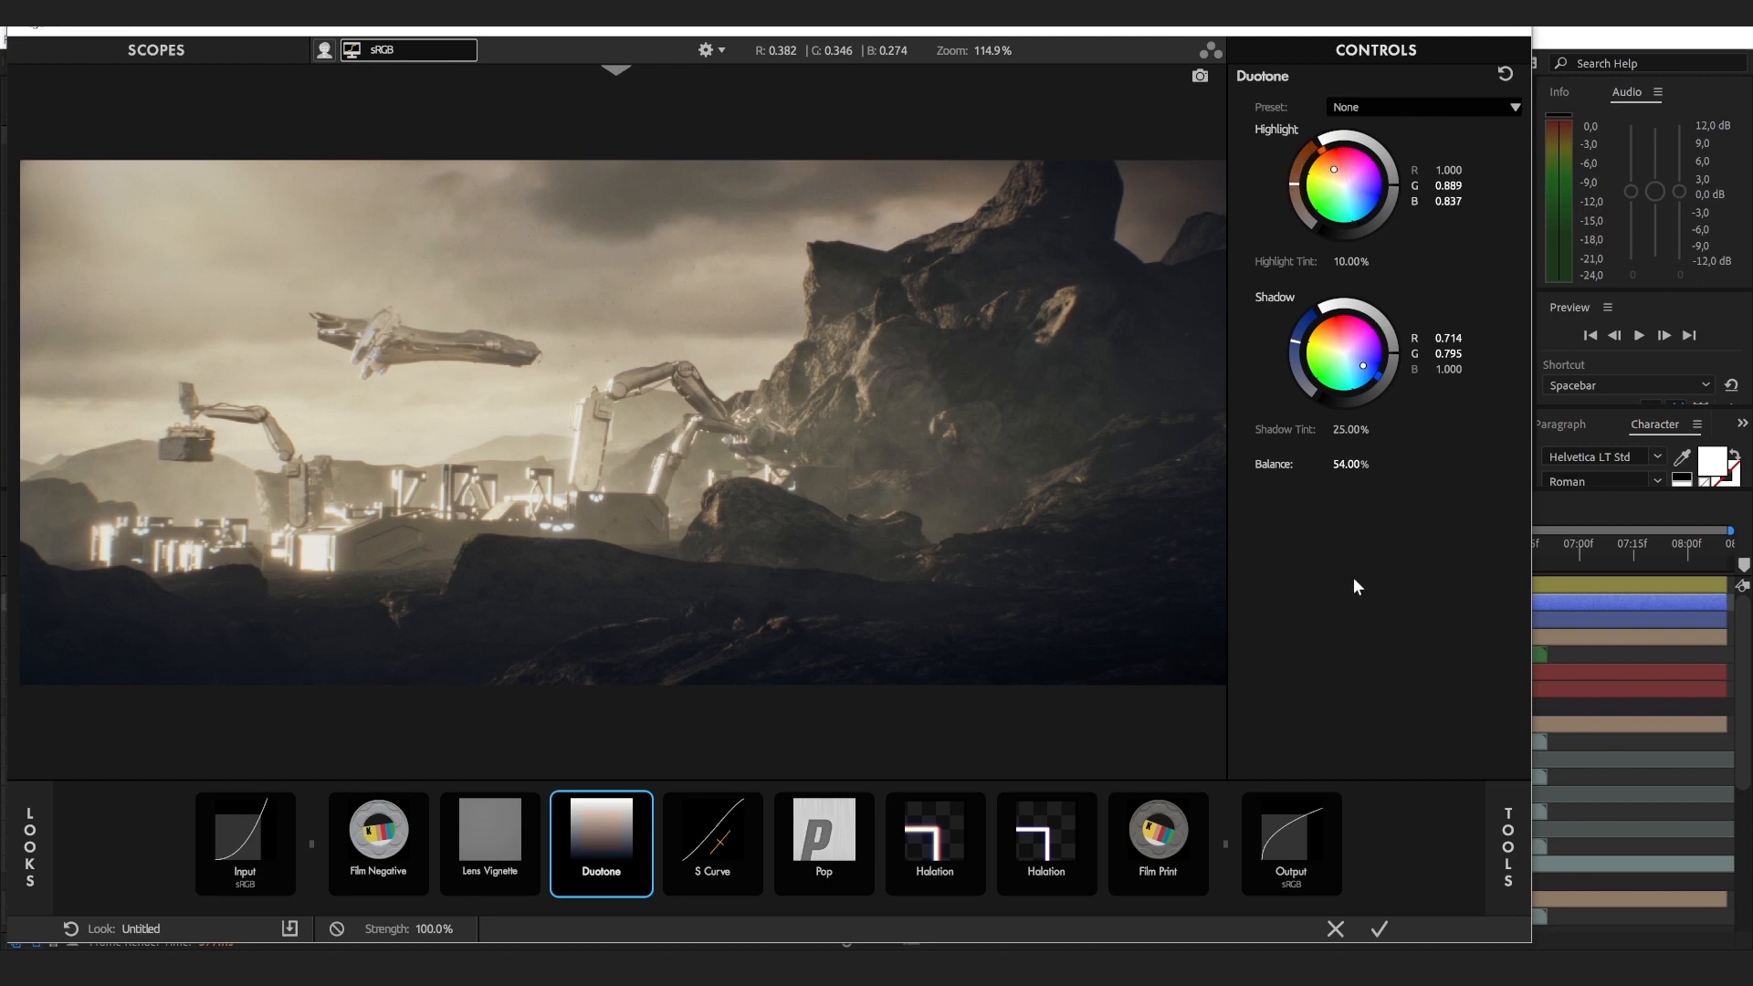
pyautogui.moveTo(1363, 366); pyautogui.dragTo(1360, 365)
# Step: Reshape the Lens Vignette into a wider oval around the spaceship, about 58.8% in size, aspect 1.22, centred at X -17%, Y -8.5%
pyautogui.click(411, 853)
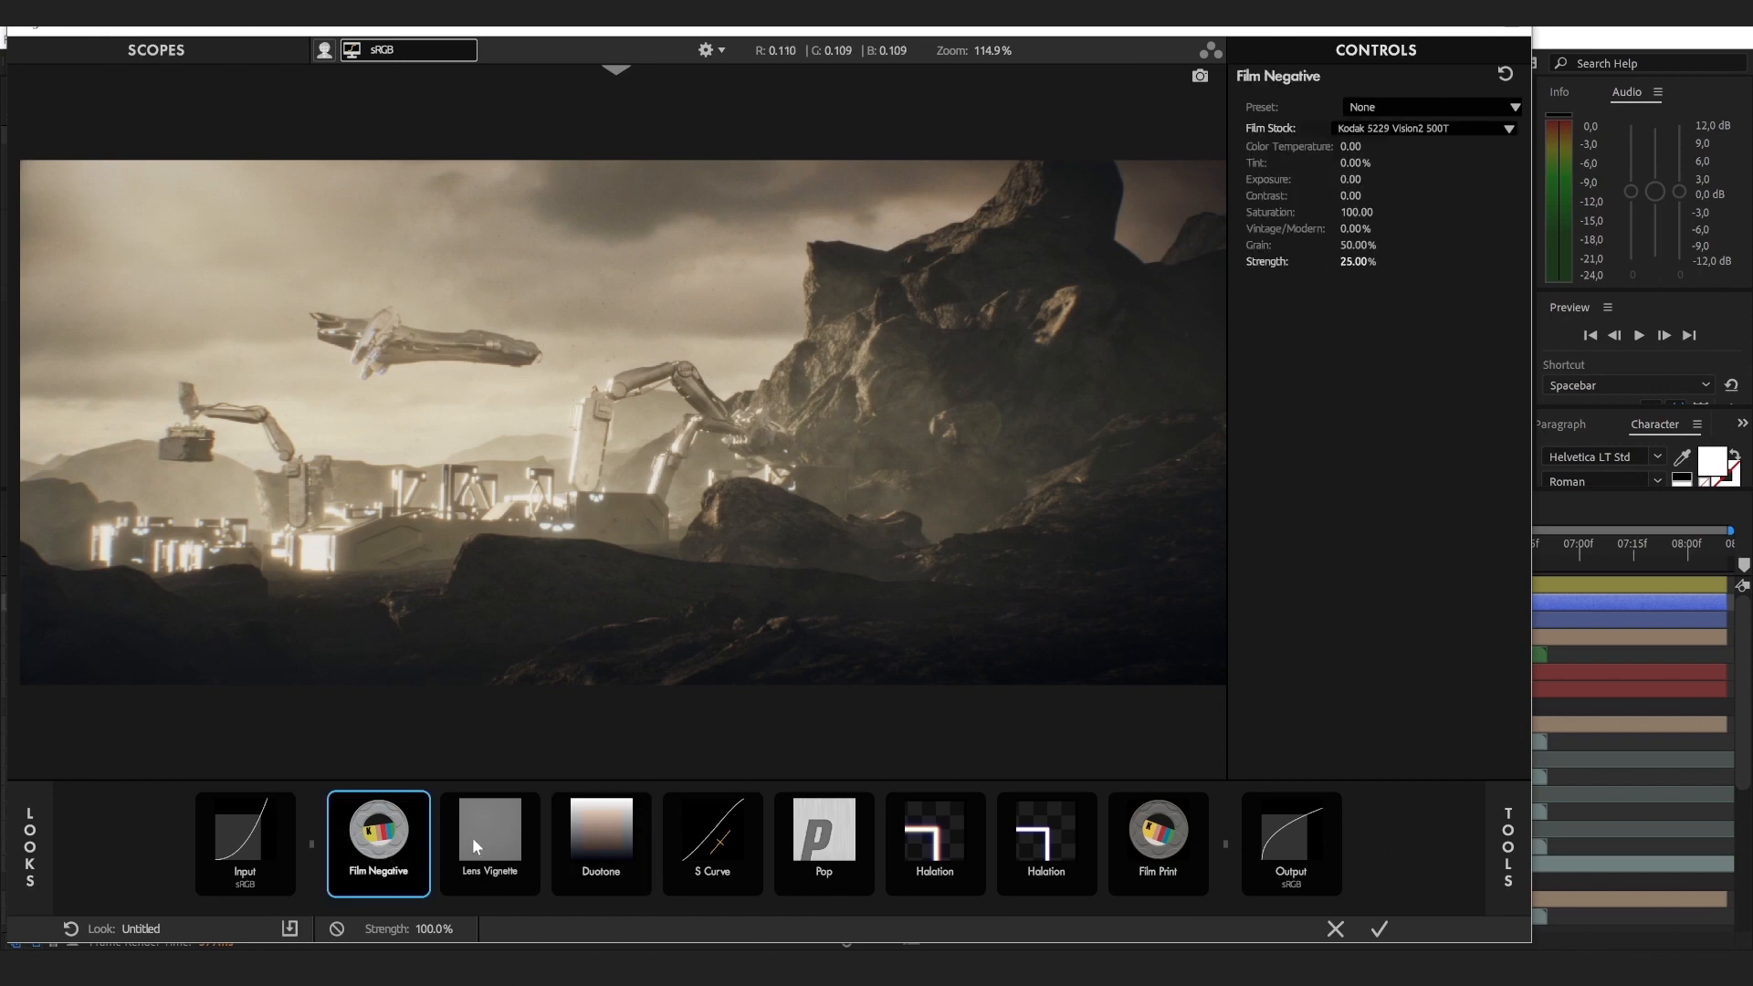
pyautogui.click(496, 842)
pyautogui.moveTo(452, 350); pyautogui.dragTo(363, 338)
pyautogui.moveTo(917, 331); pyautogui.dragTo(736, 332)
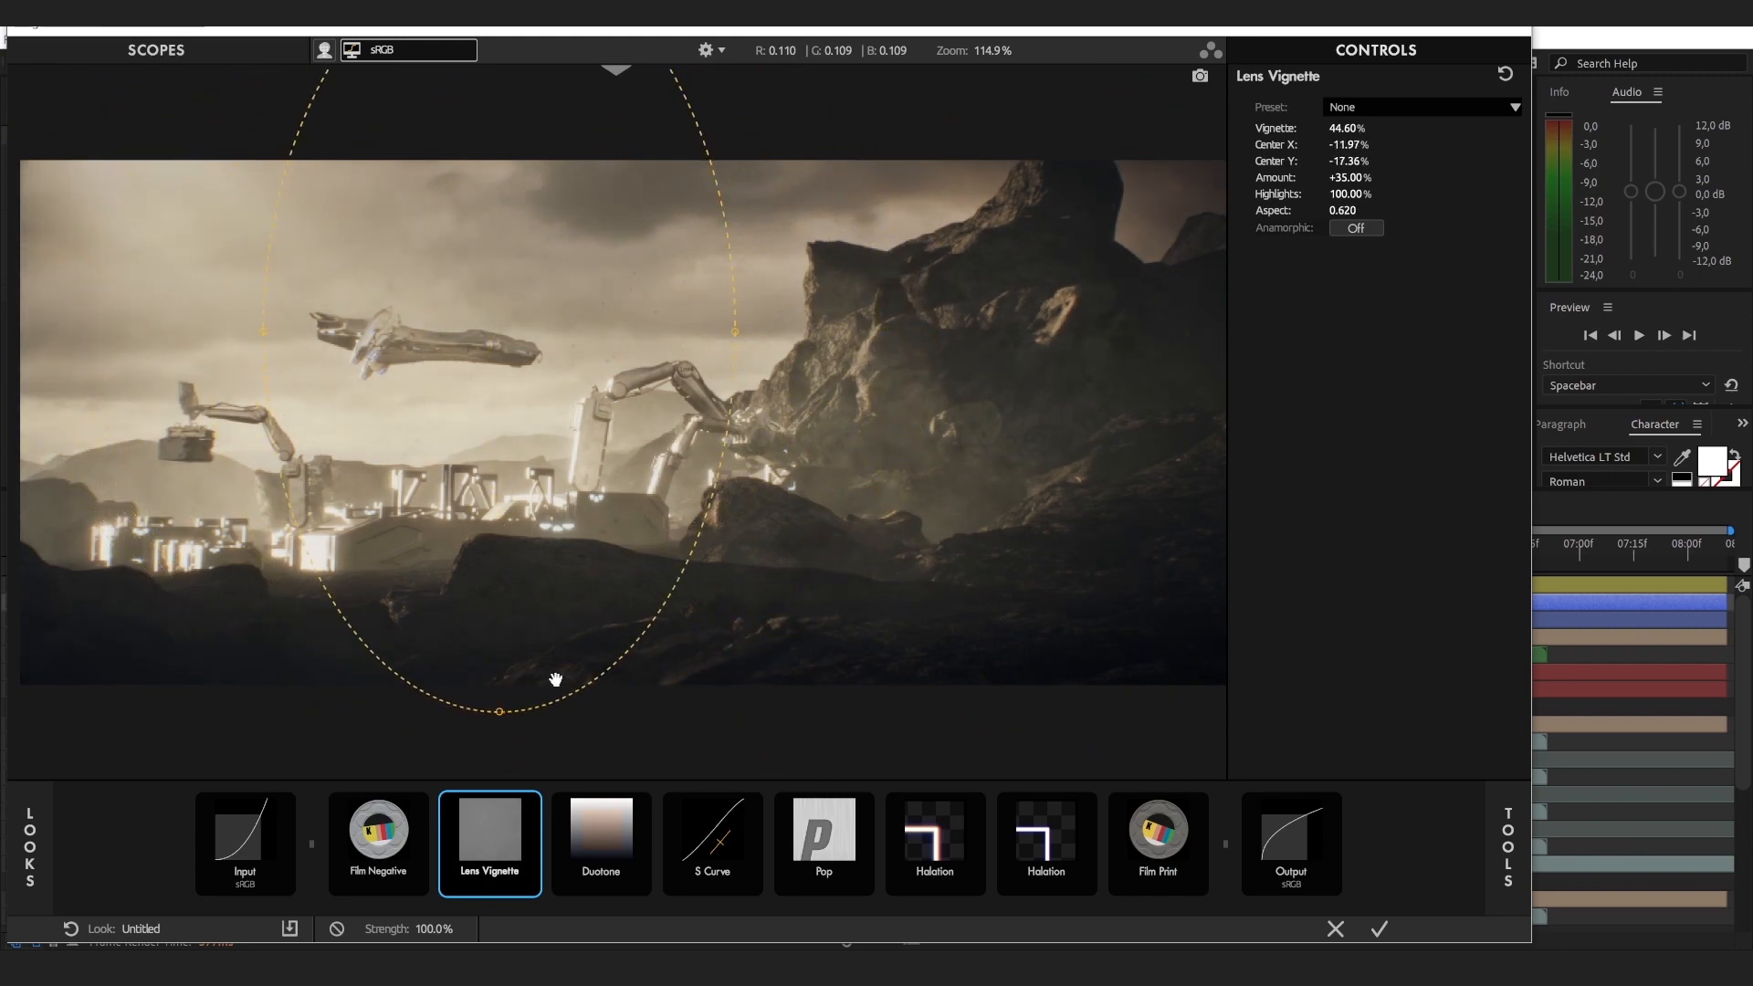
pyautogui.moveTo(500, 711); pyautogui.dragTo(499, 550)
pyautogui.moveTo(527, 347); pyautogui.dragTo(412, 384)
pyautogui.moveTo(621, 369); pyautogui.dragTo(733, 369)
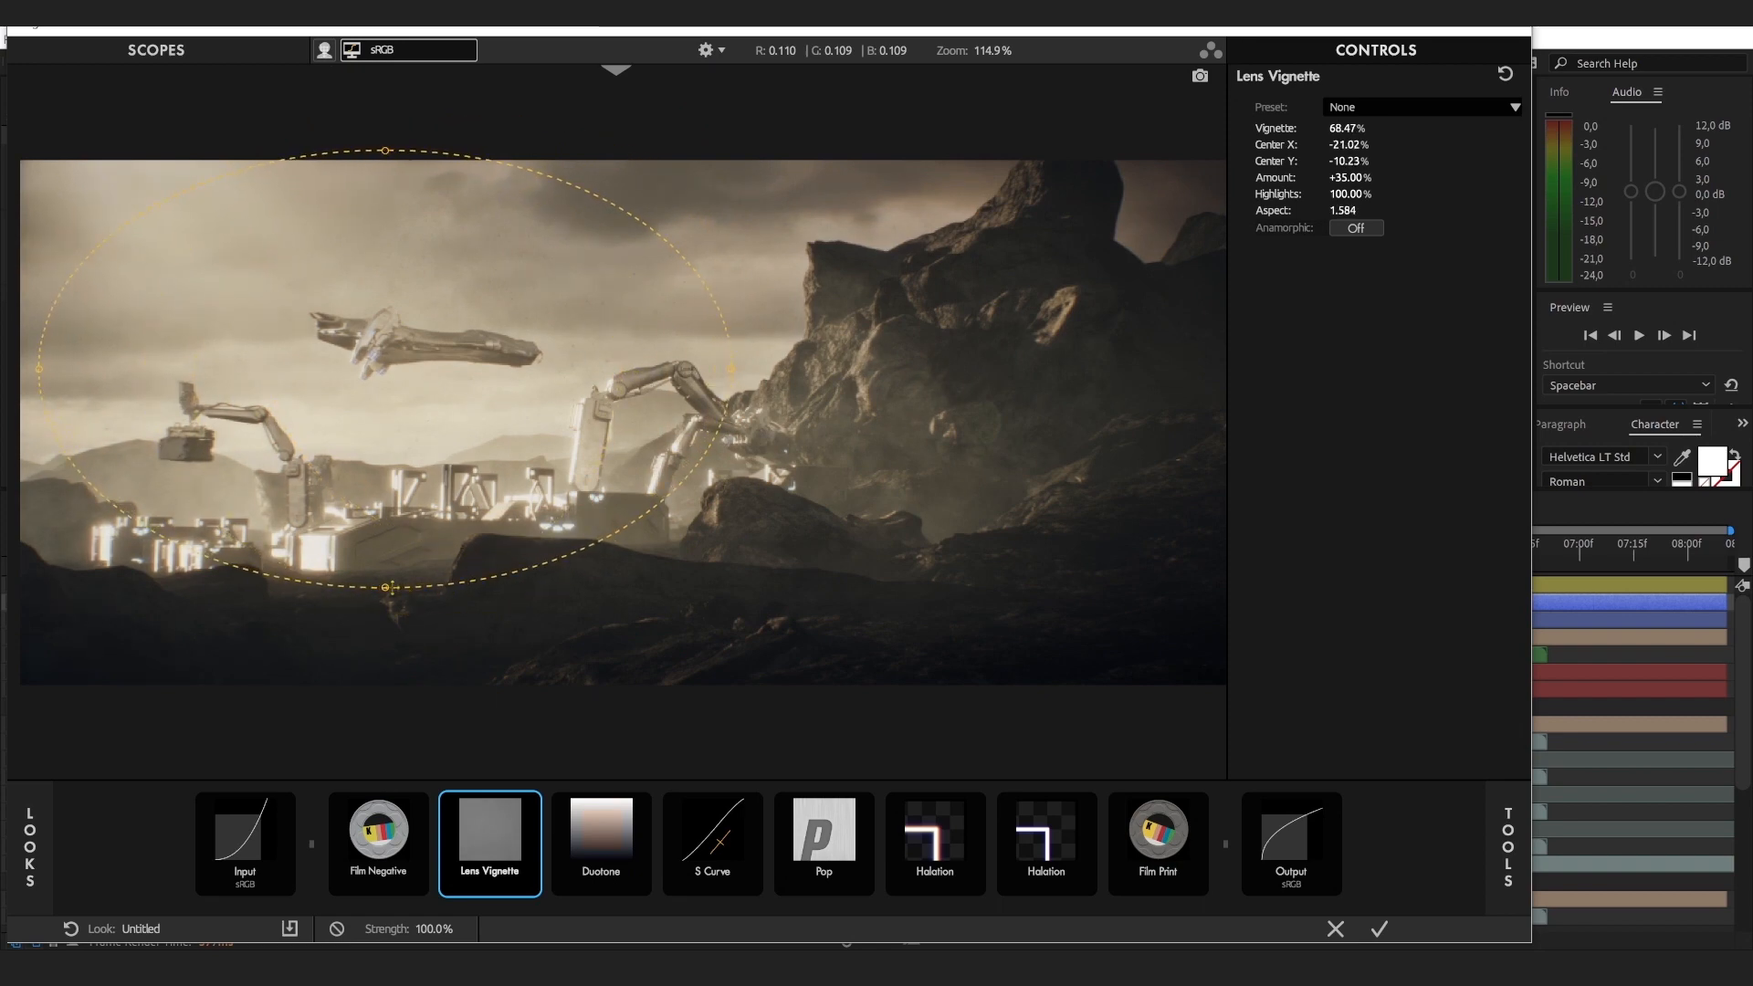
pyautogui.moveTo(386, 588); pyautogui.dragTo(386, 653)
pyautogui.moveTo(458, 393); pyautogui.dragTo(508, 402)
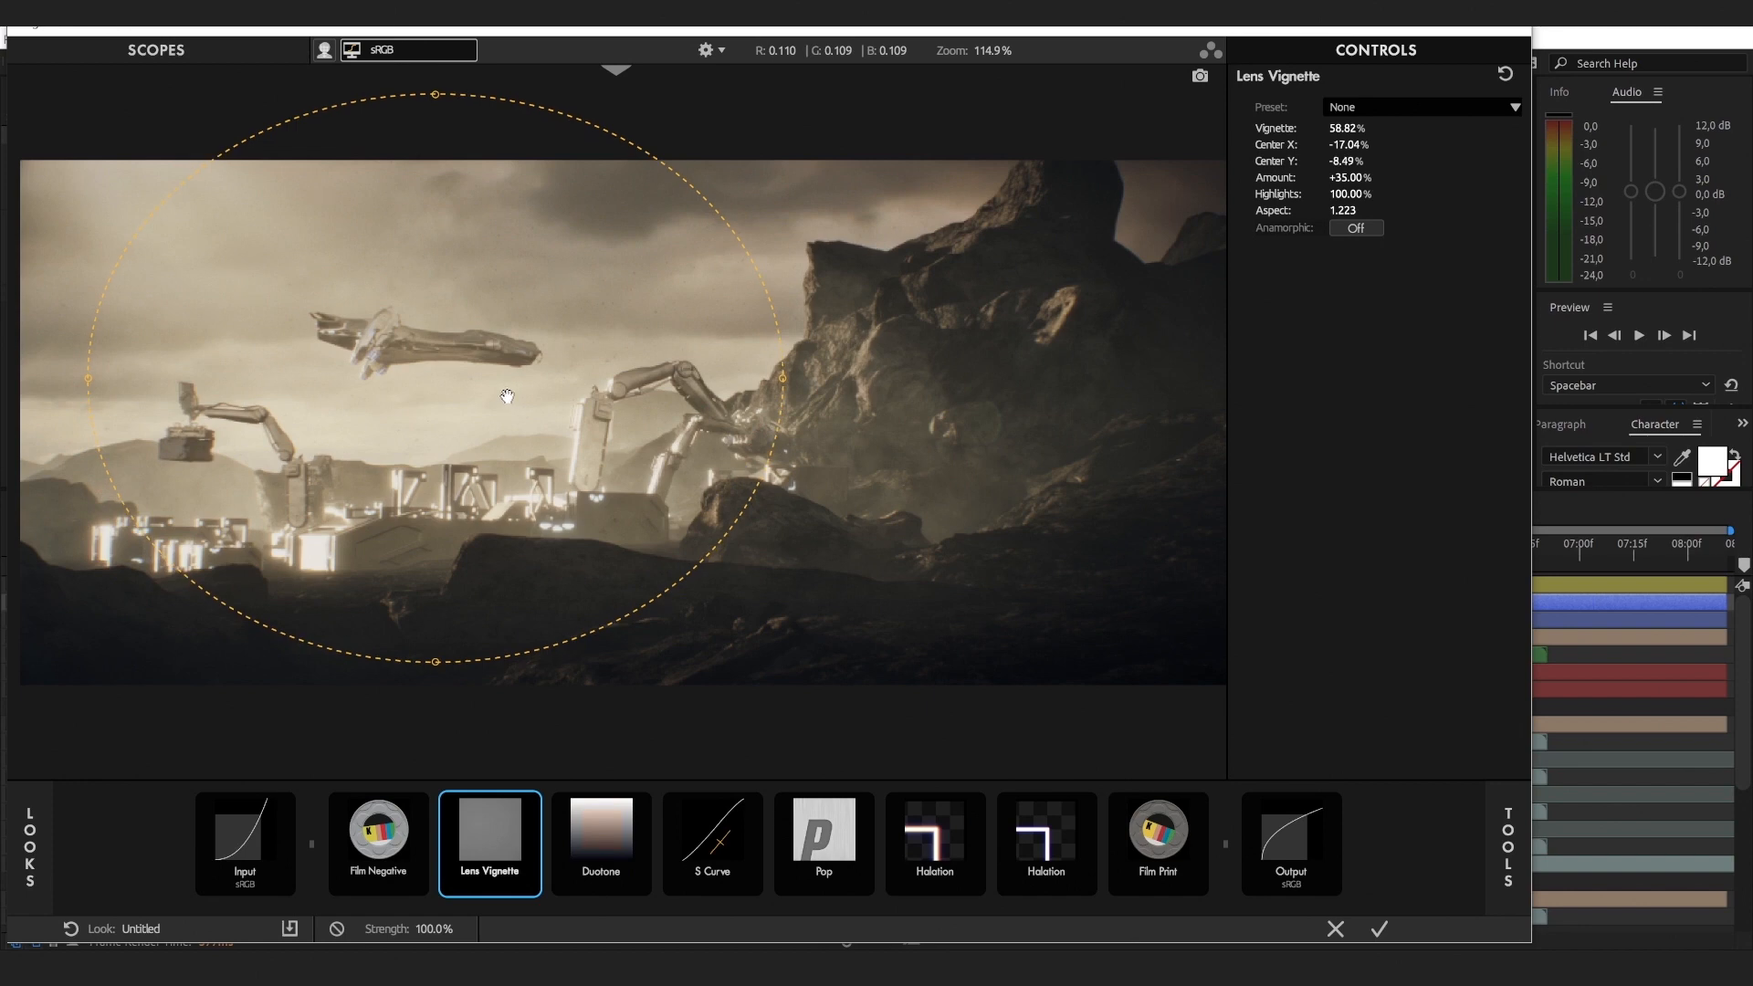
# Step: Delete both Halation tools from the look's tool chain
pyautogui.click(699, 824)
pyautogui.click(931, 838)
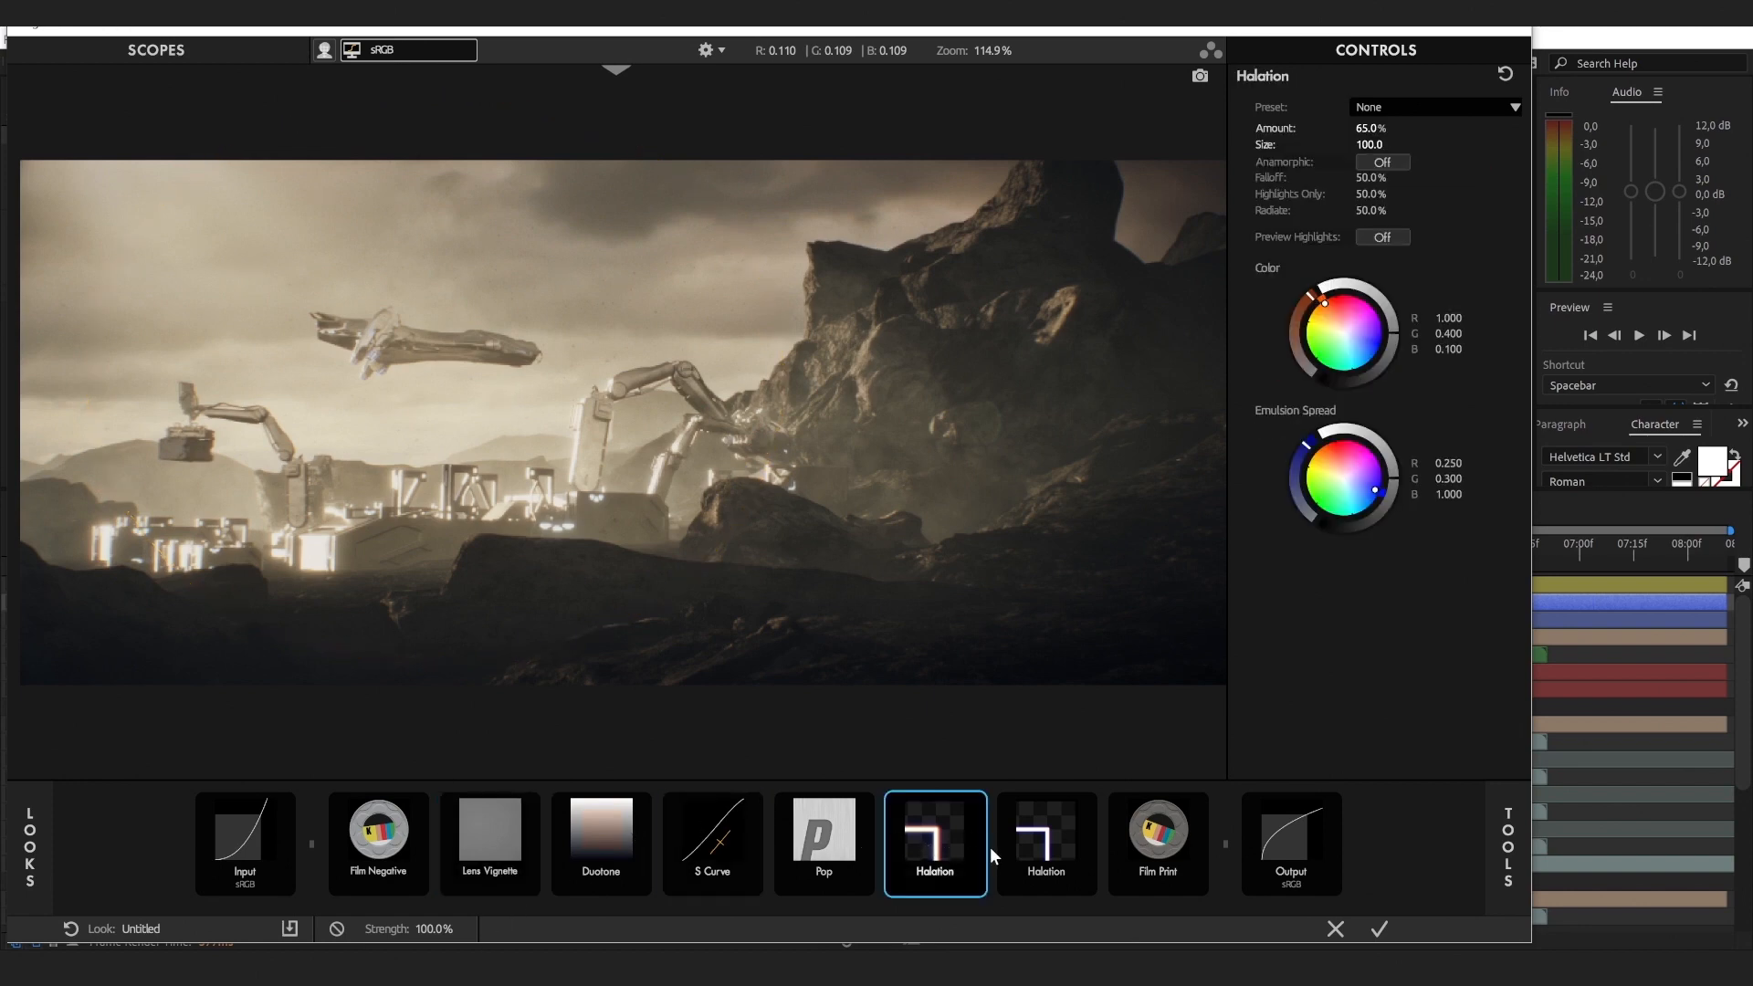
pyautogui.press('Delete')
pyautogui.press('Delete')
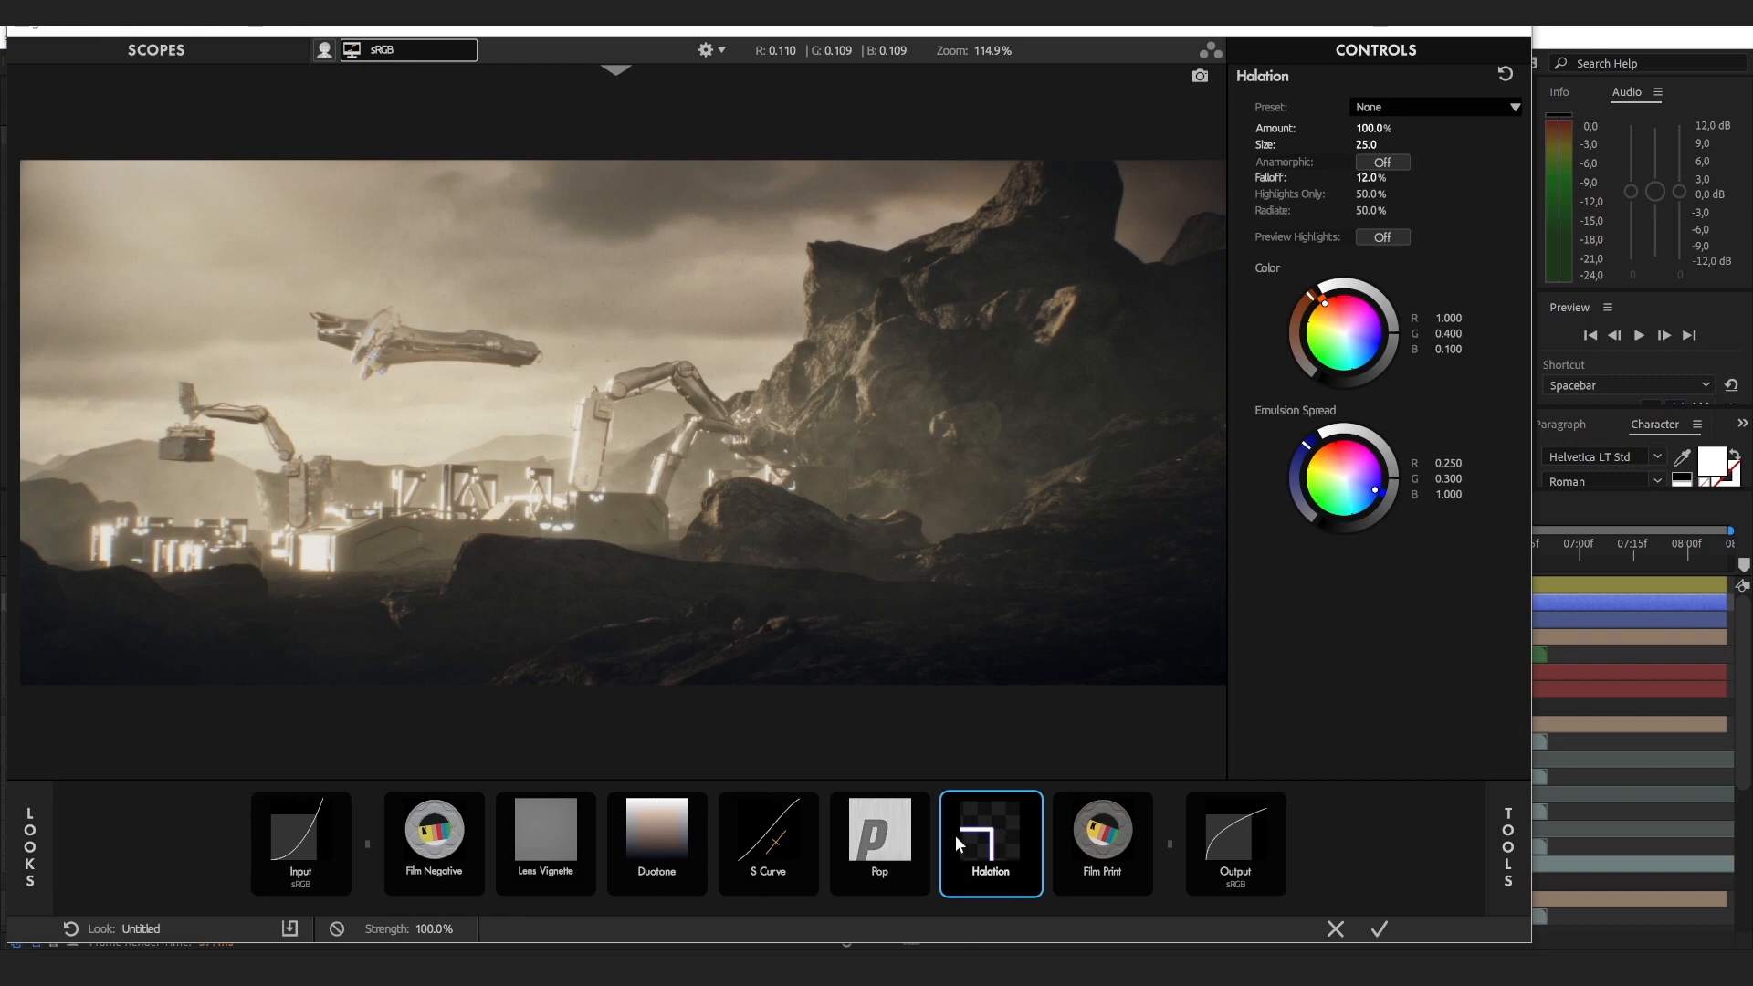
# Step: Add a fresh Halation tool between Pop and Film Print and examine its glow on the lit structures close up
pyautogui.click(1507, 839)
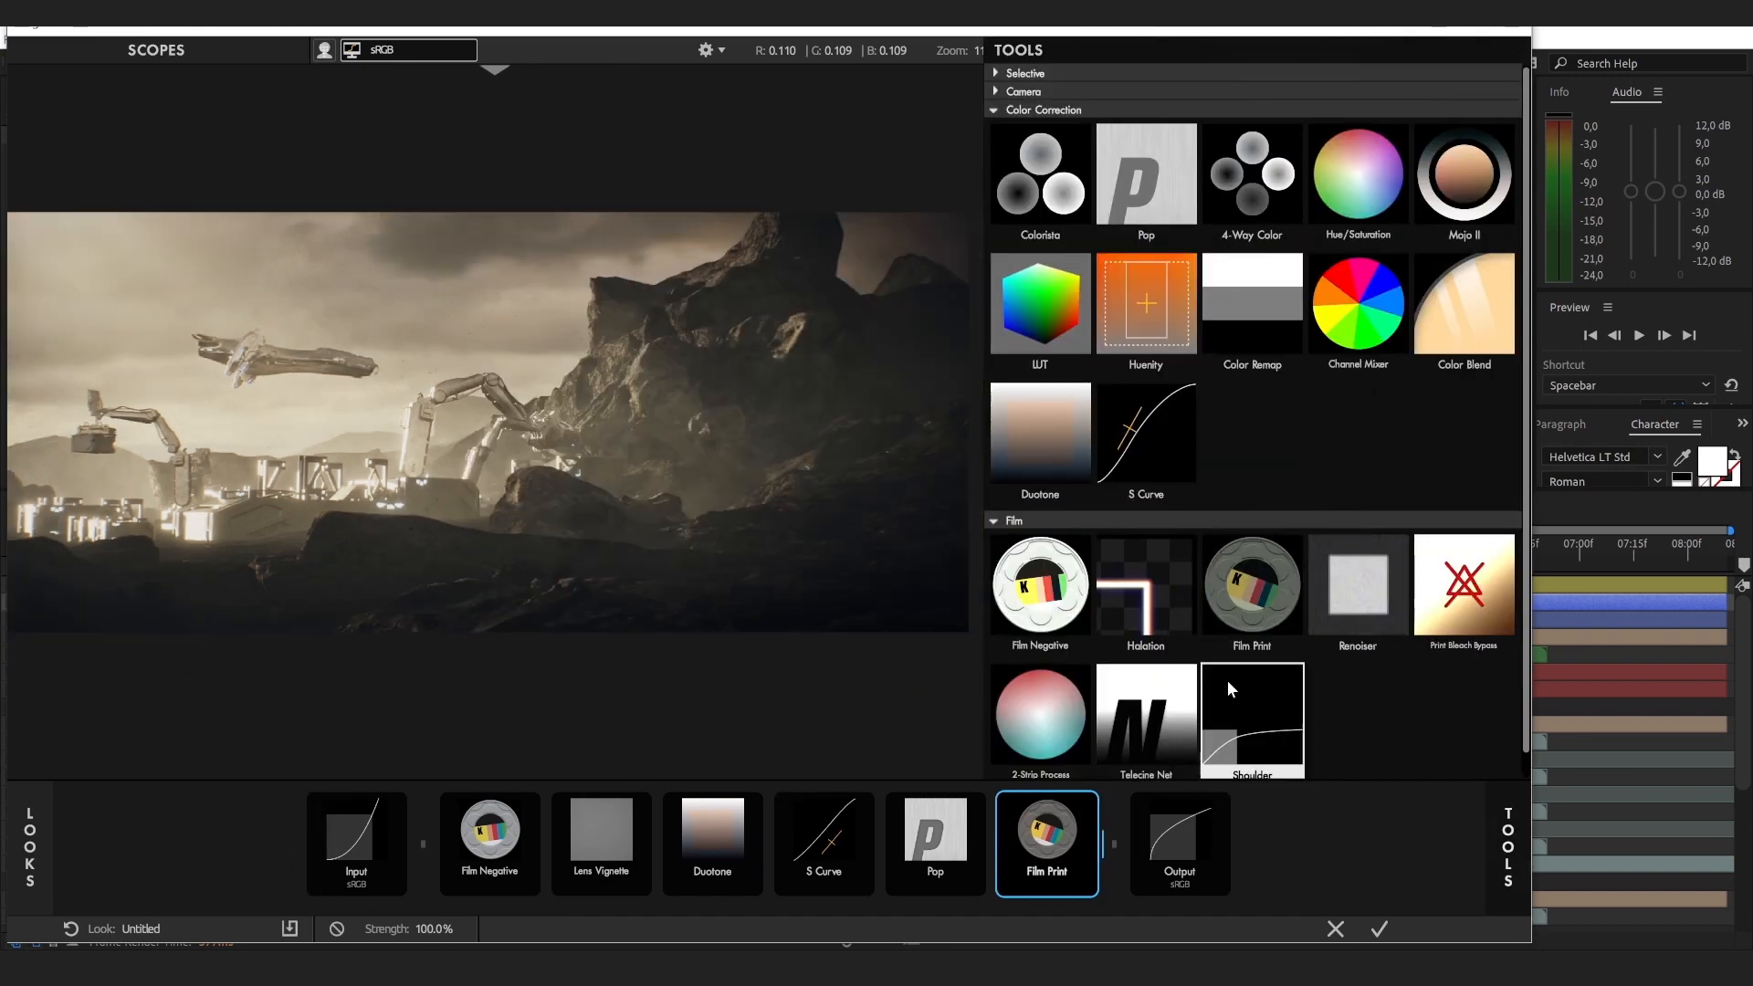
pyautogui.moveTo(1127, 611); pyautogui.dragTo(996, 840)
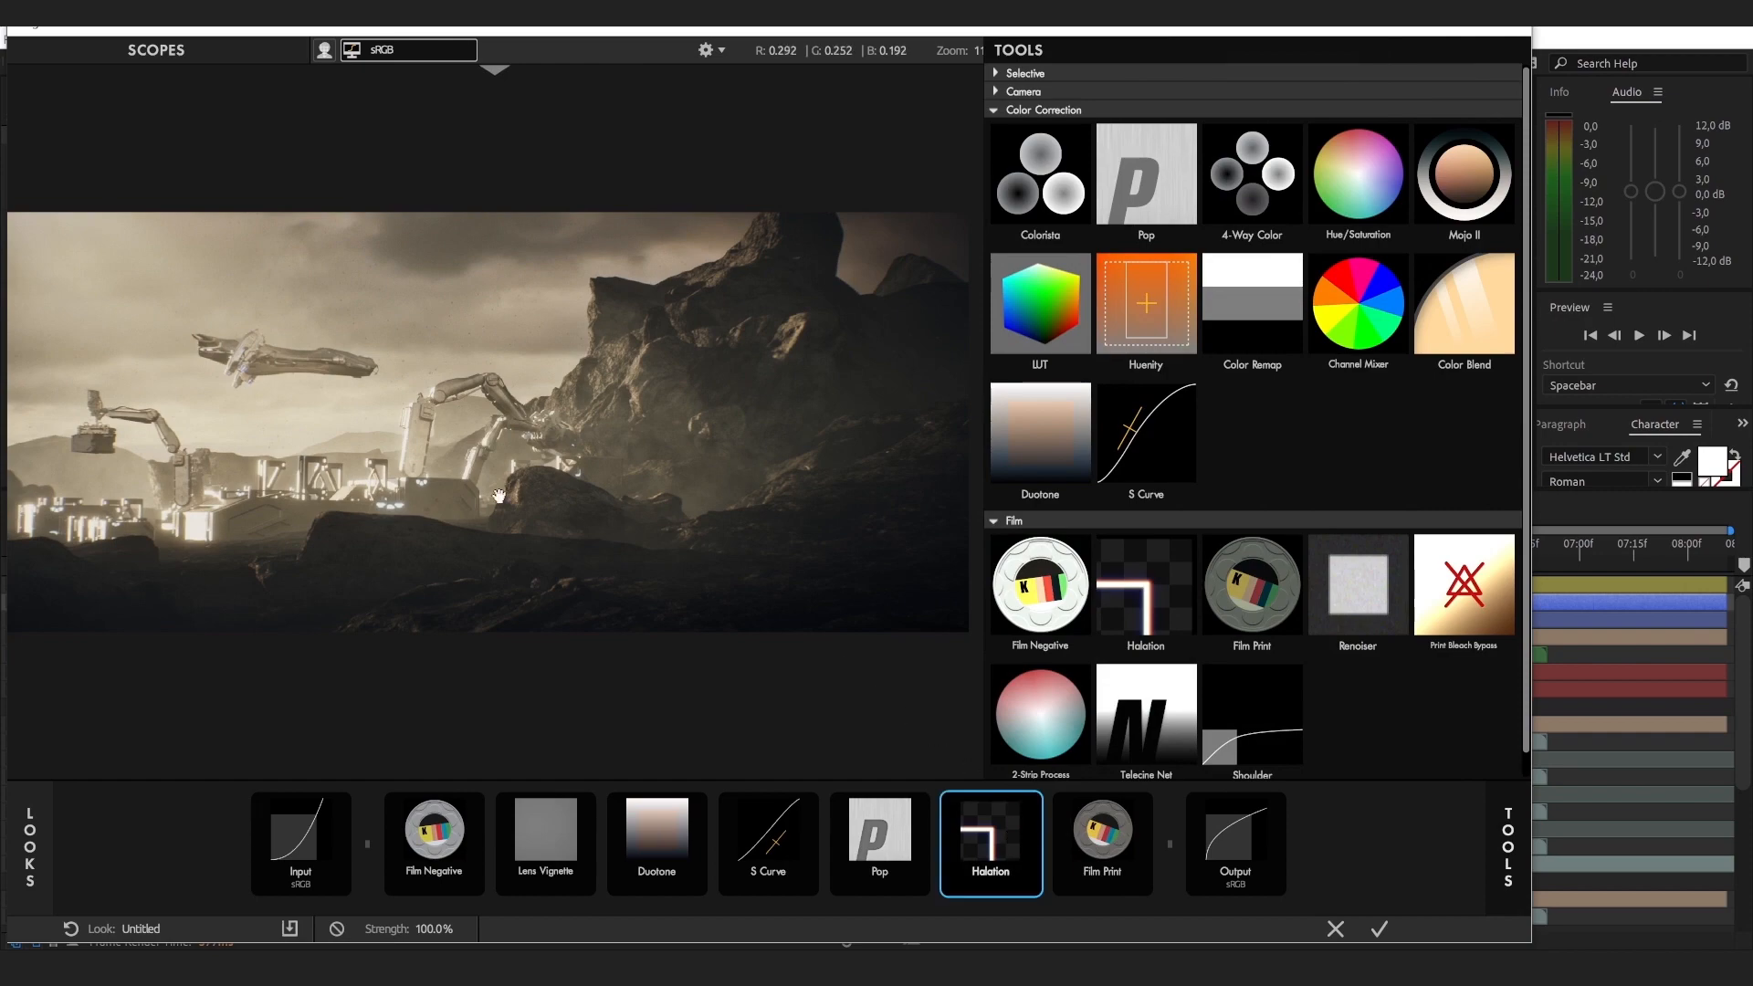
pyautogui.scroll(8, 864, 499)
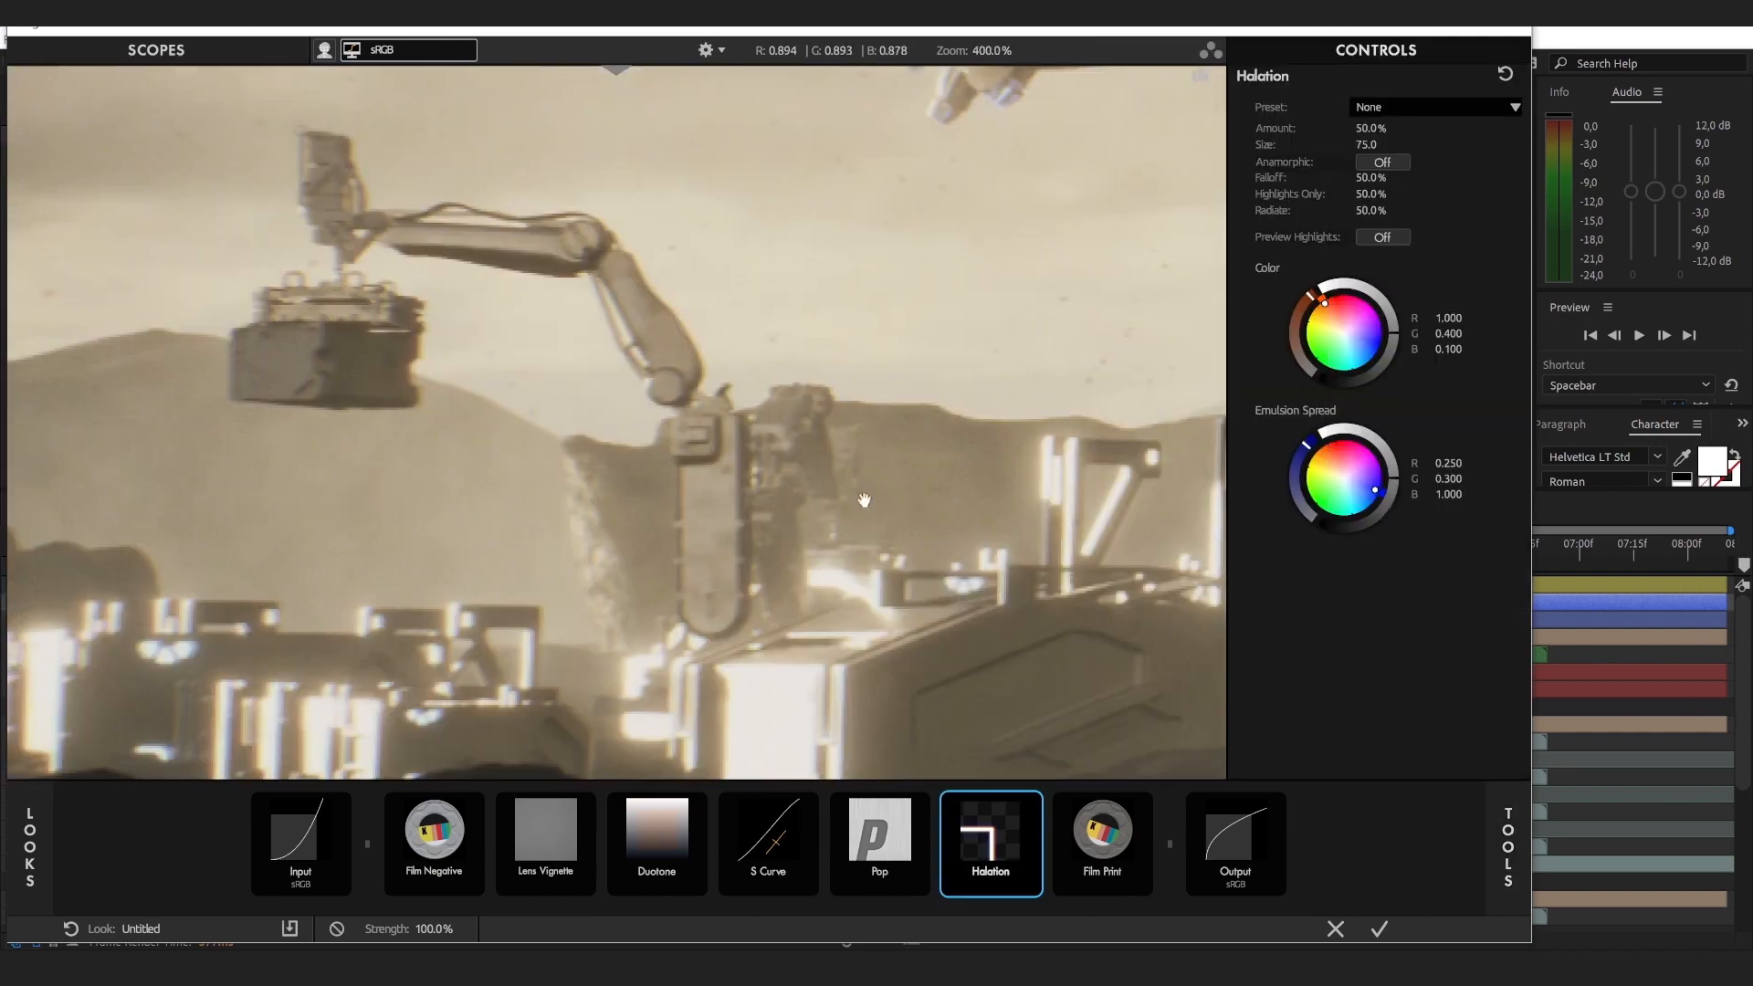
pyautogui.moveTo(864, 501); pyautogui.dragTo(717, 490)
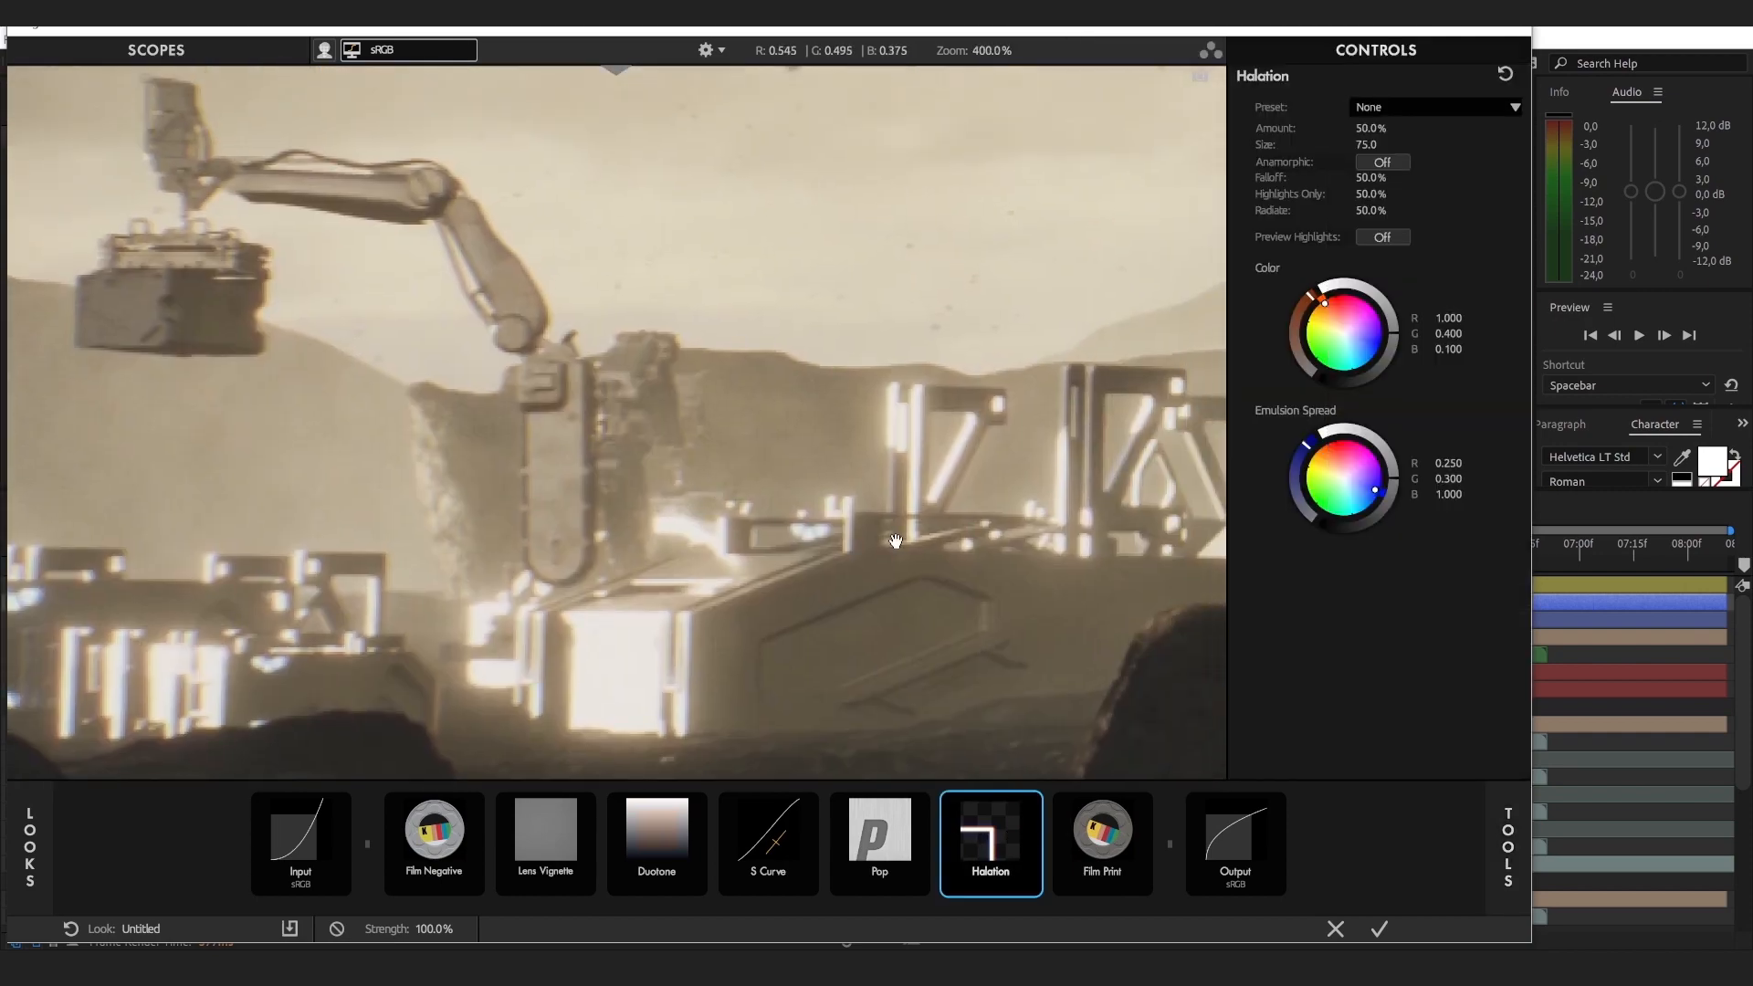
pyautogui.moveTo(896, 542); pyautogui.dragTo(764, 576)
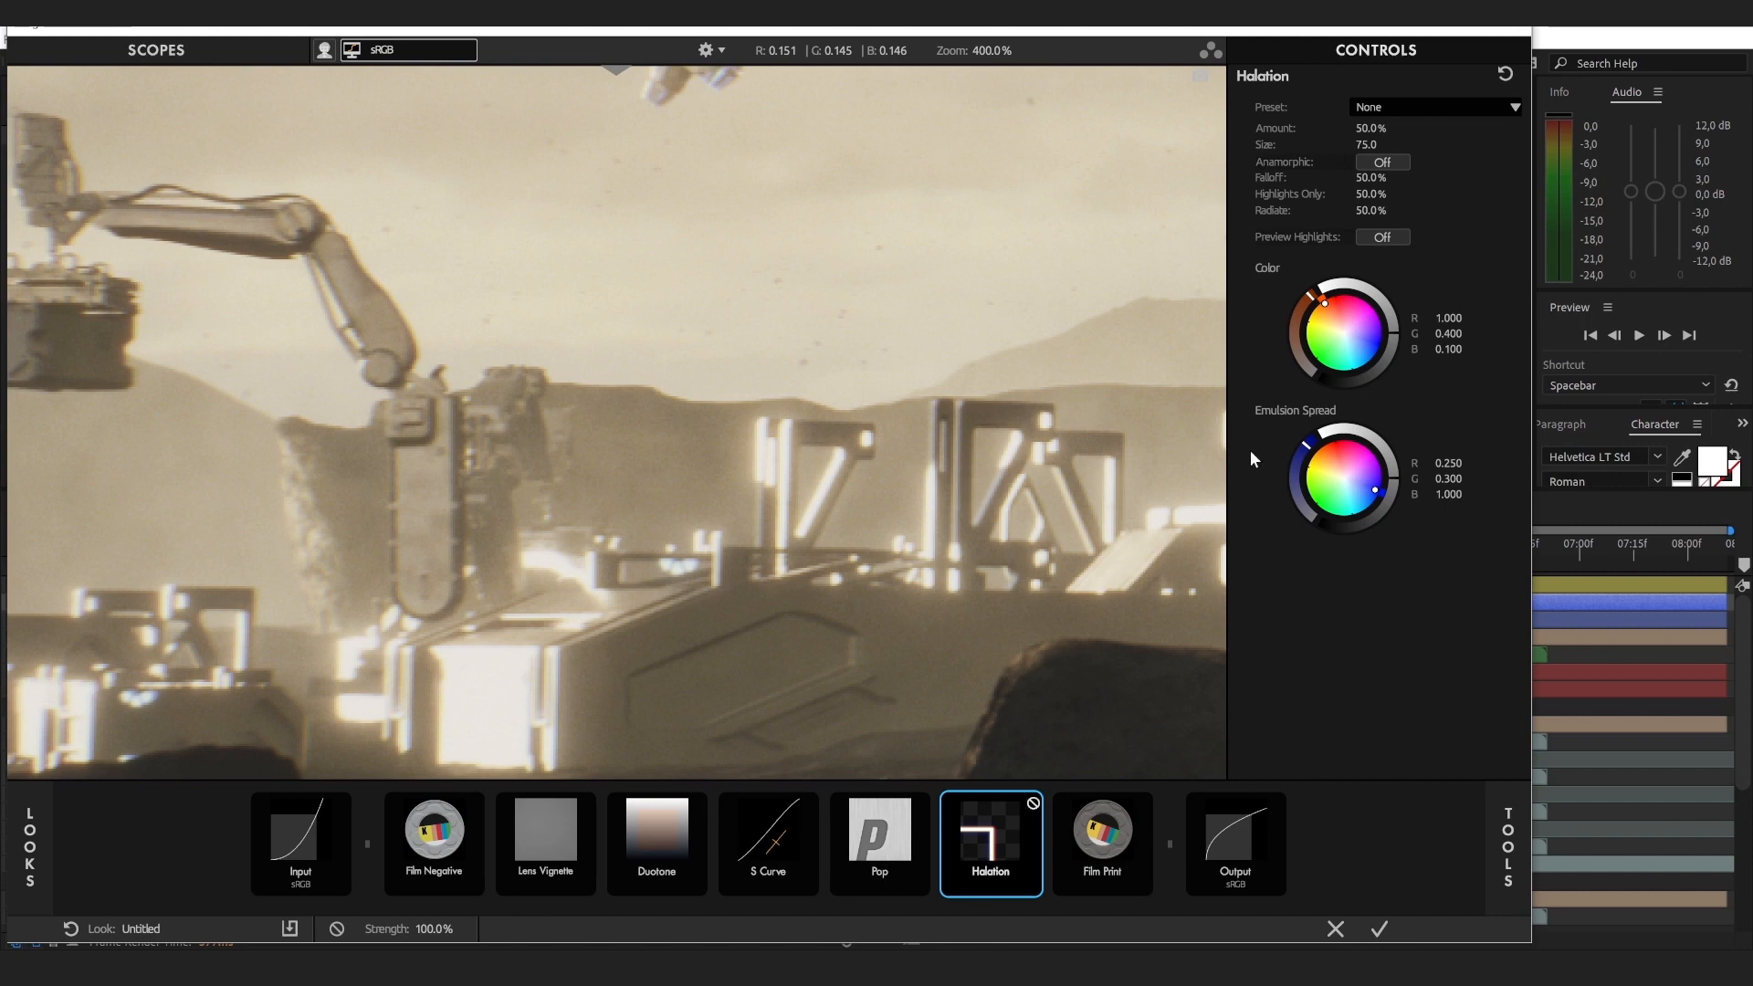
# Step: Set the Halation Amount to 100%, try Sizes of 200 and about 27, and check the fringes around the lit doorway
pyautogui.moveTo(1370, 128); pyautogui.dragTo(1480, 145)
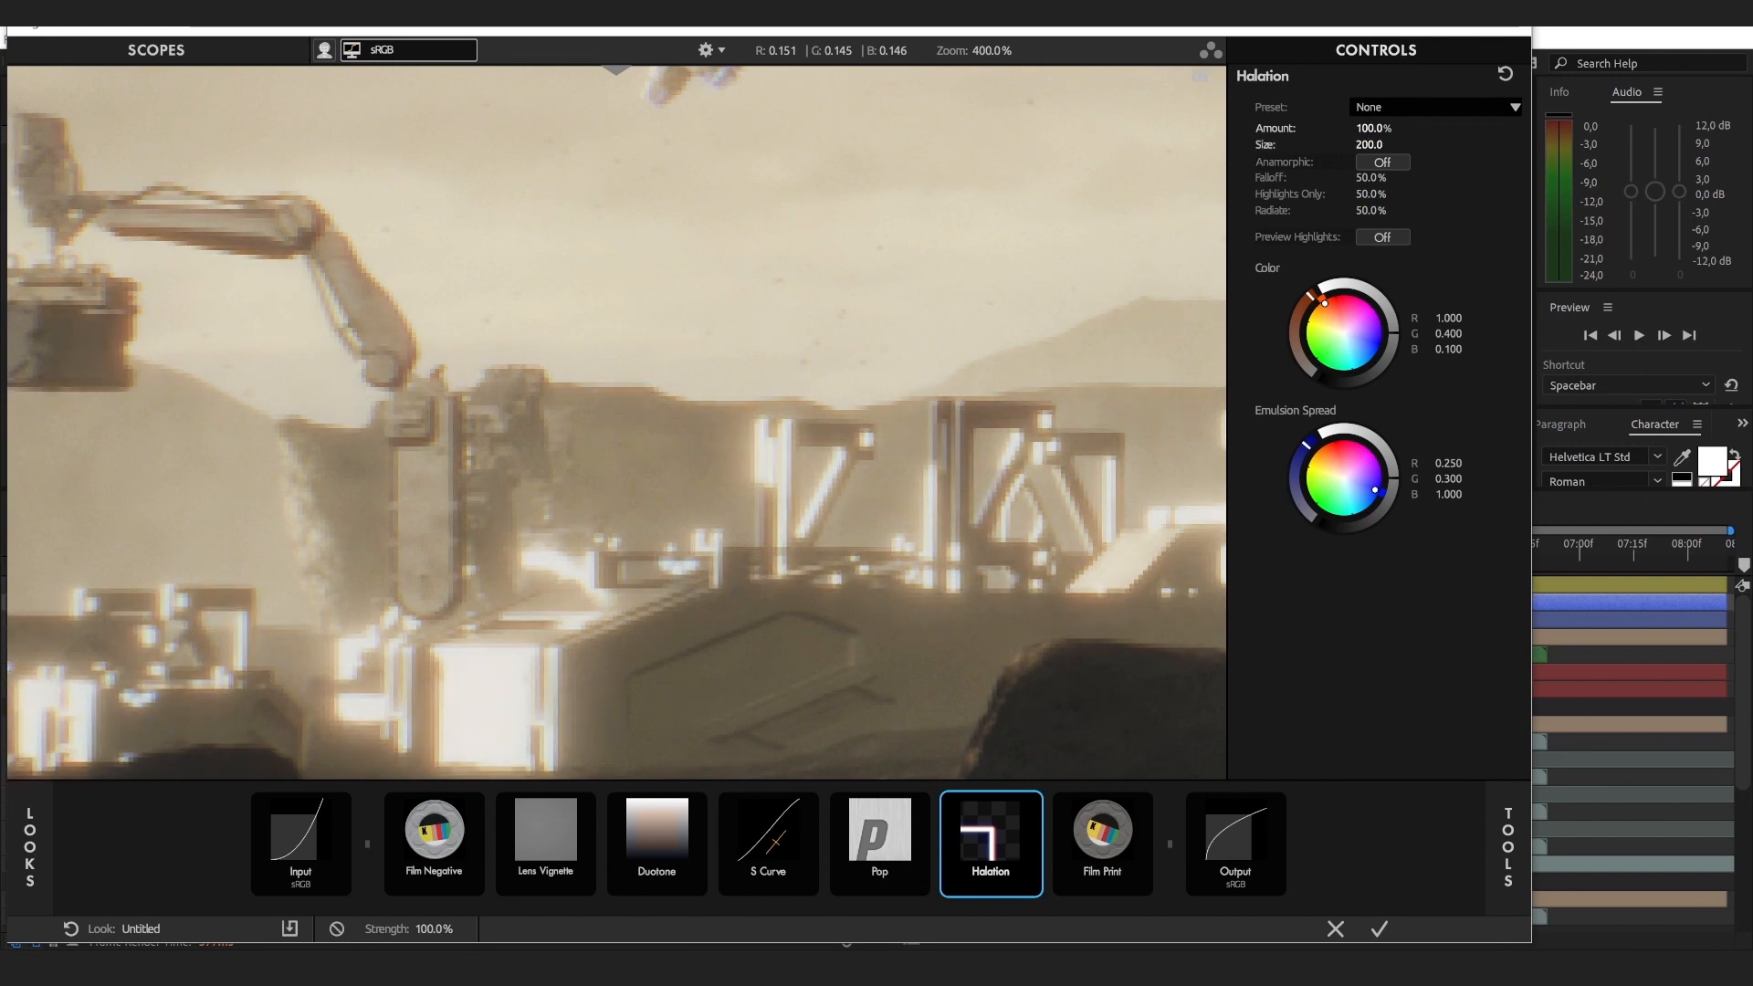
pyautogui.moveTo(575, 516); pyautogui.dragTo(697, 493)
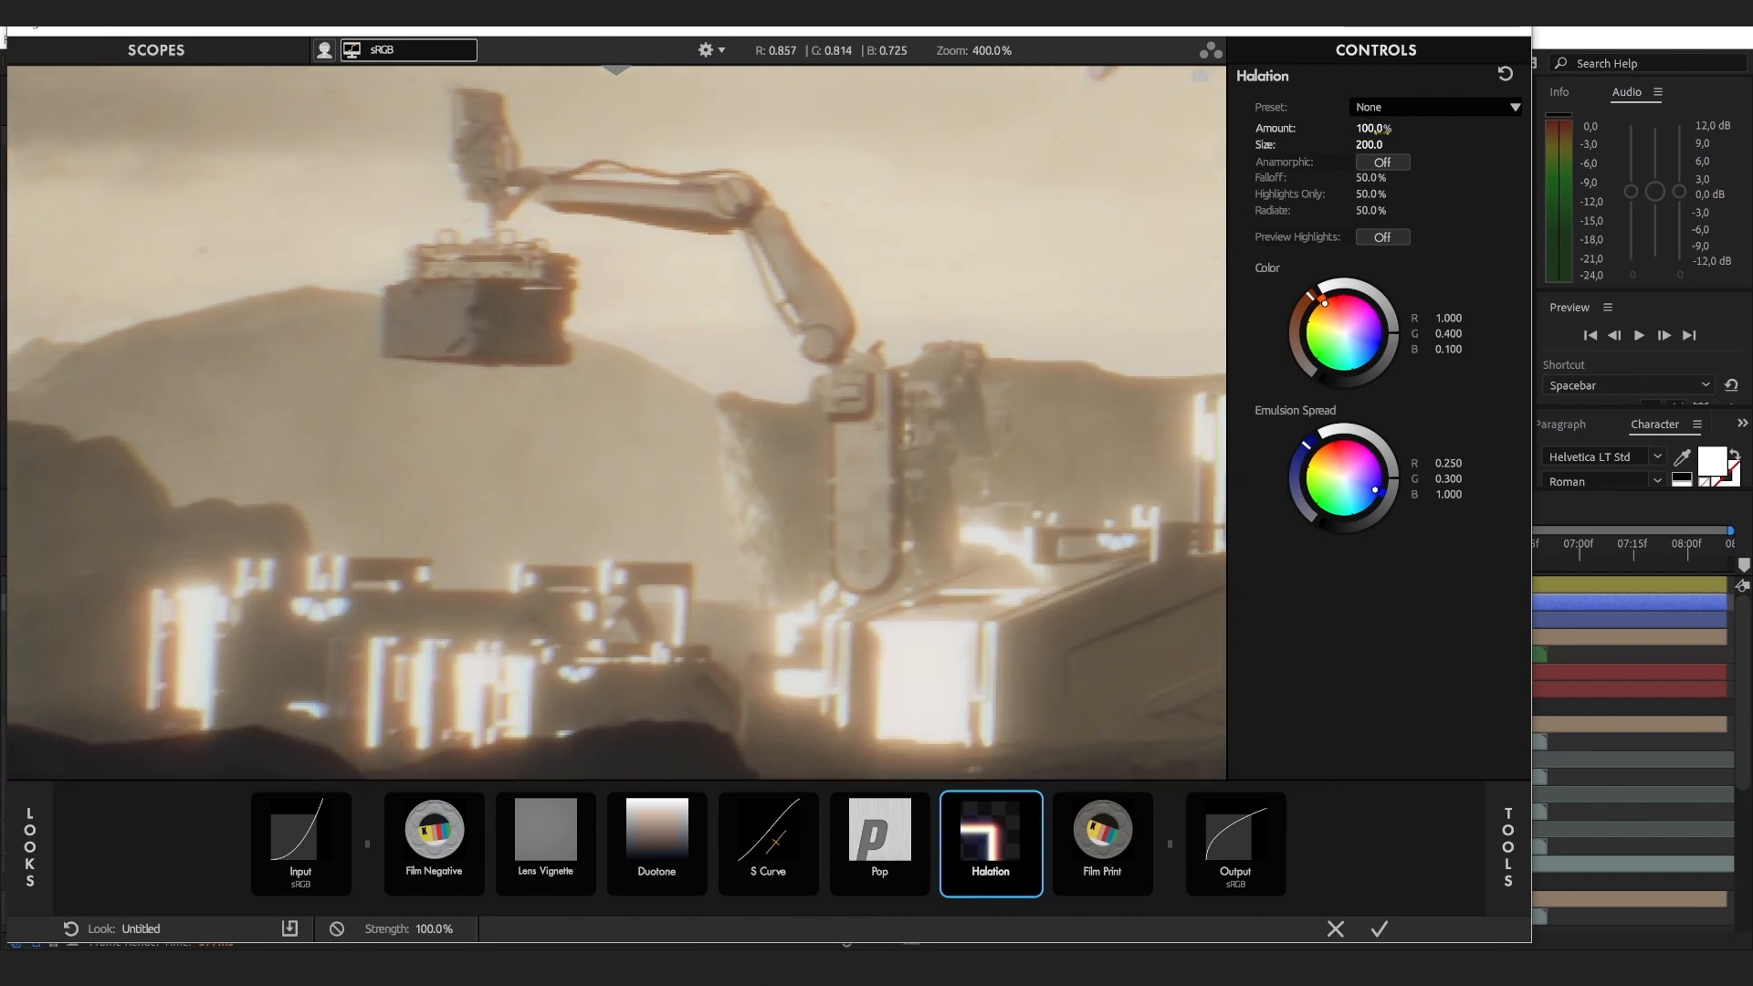
pyautogui.moveTo(1369, 145); pyautogui.dragTo(1326, 144)
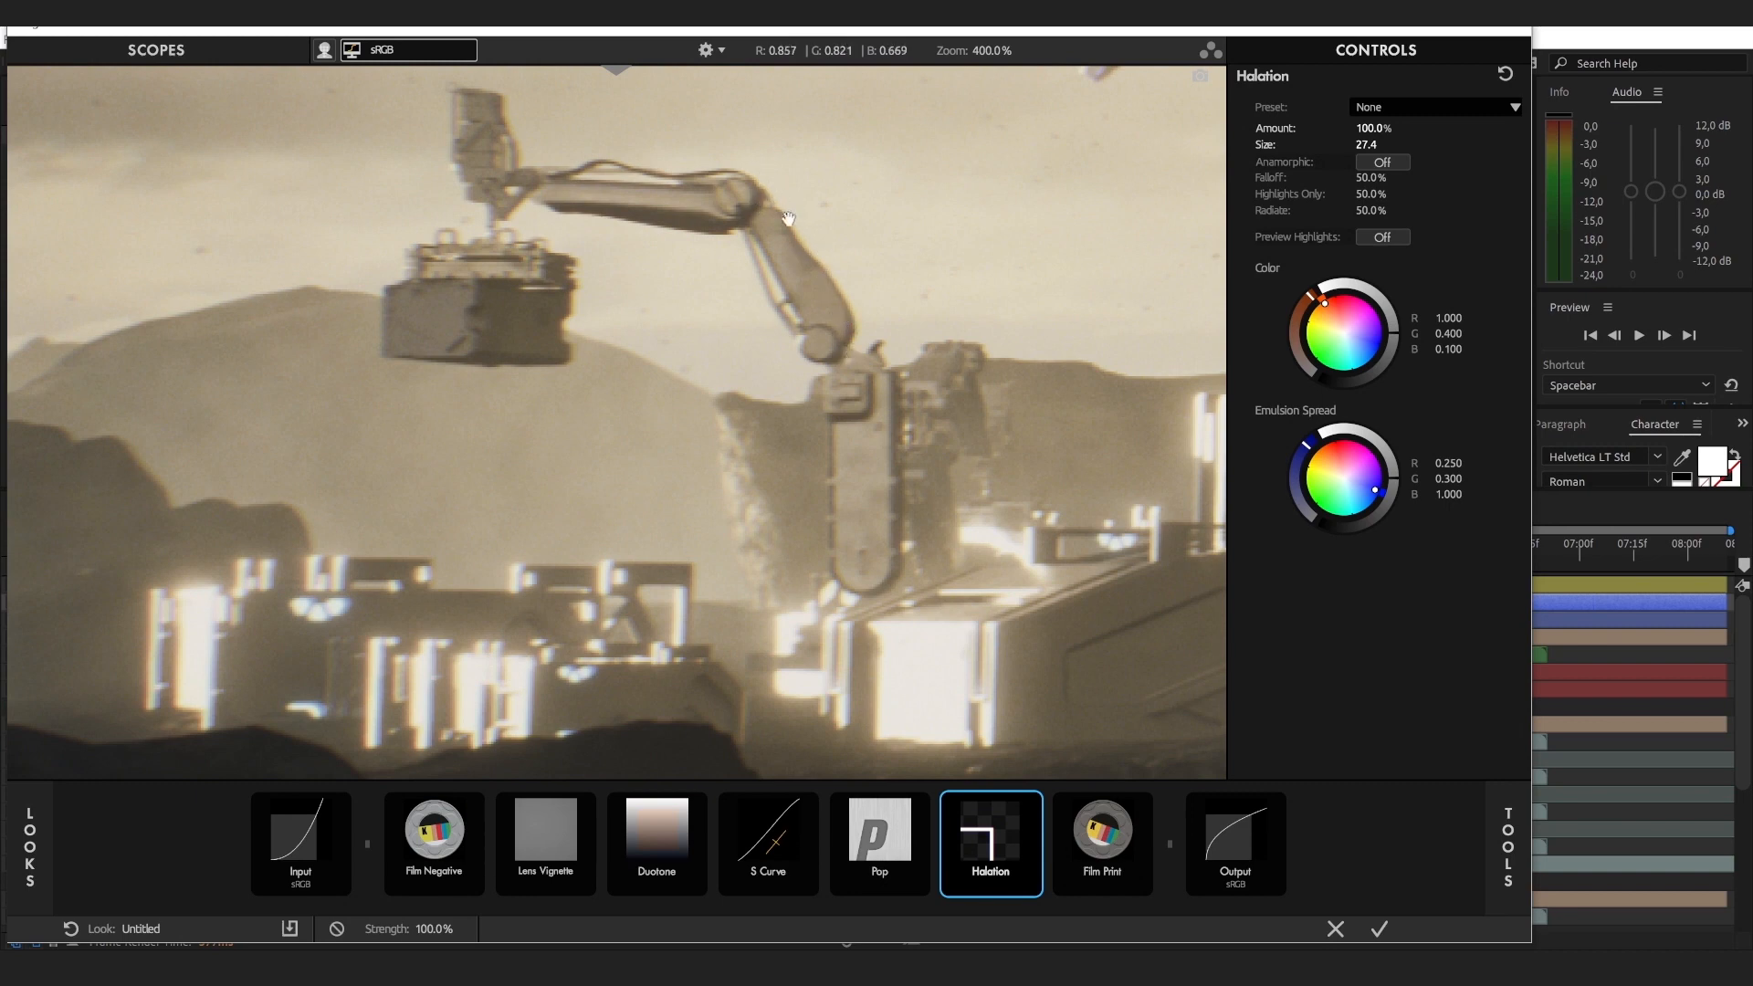
pyautogui.moveTo(972, 606); pyautogui.dragTo(877, 547)
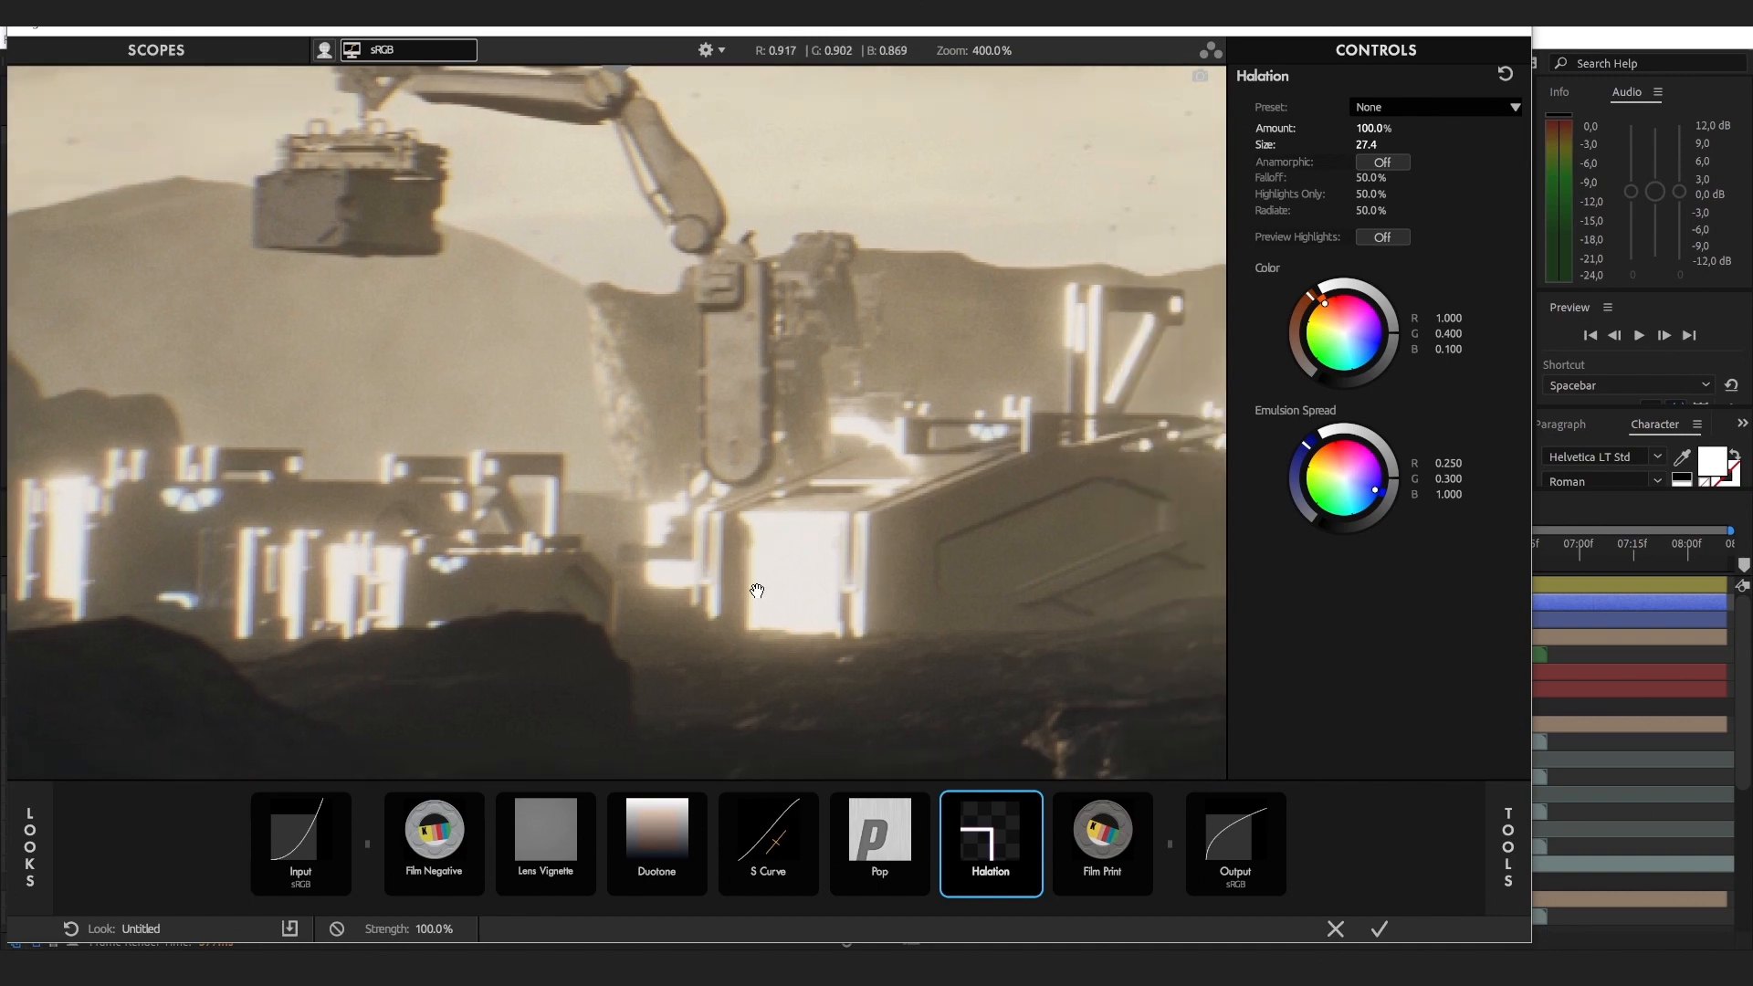
pyautogui.scroll(5, 755, 572)
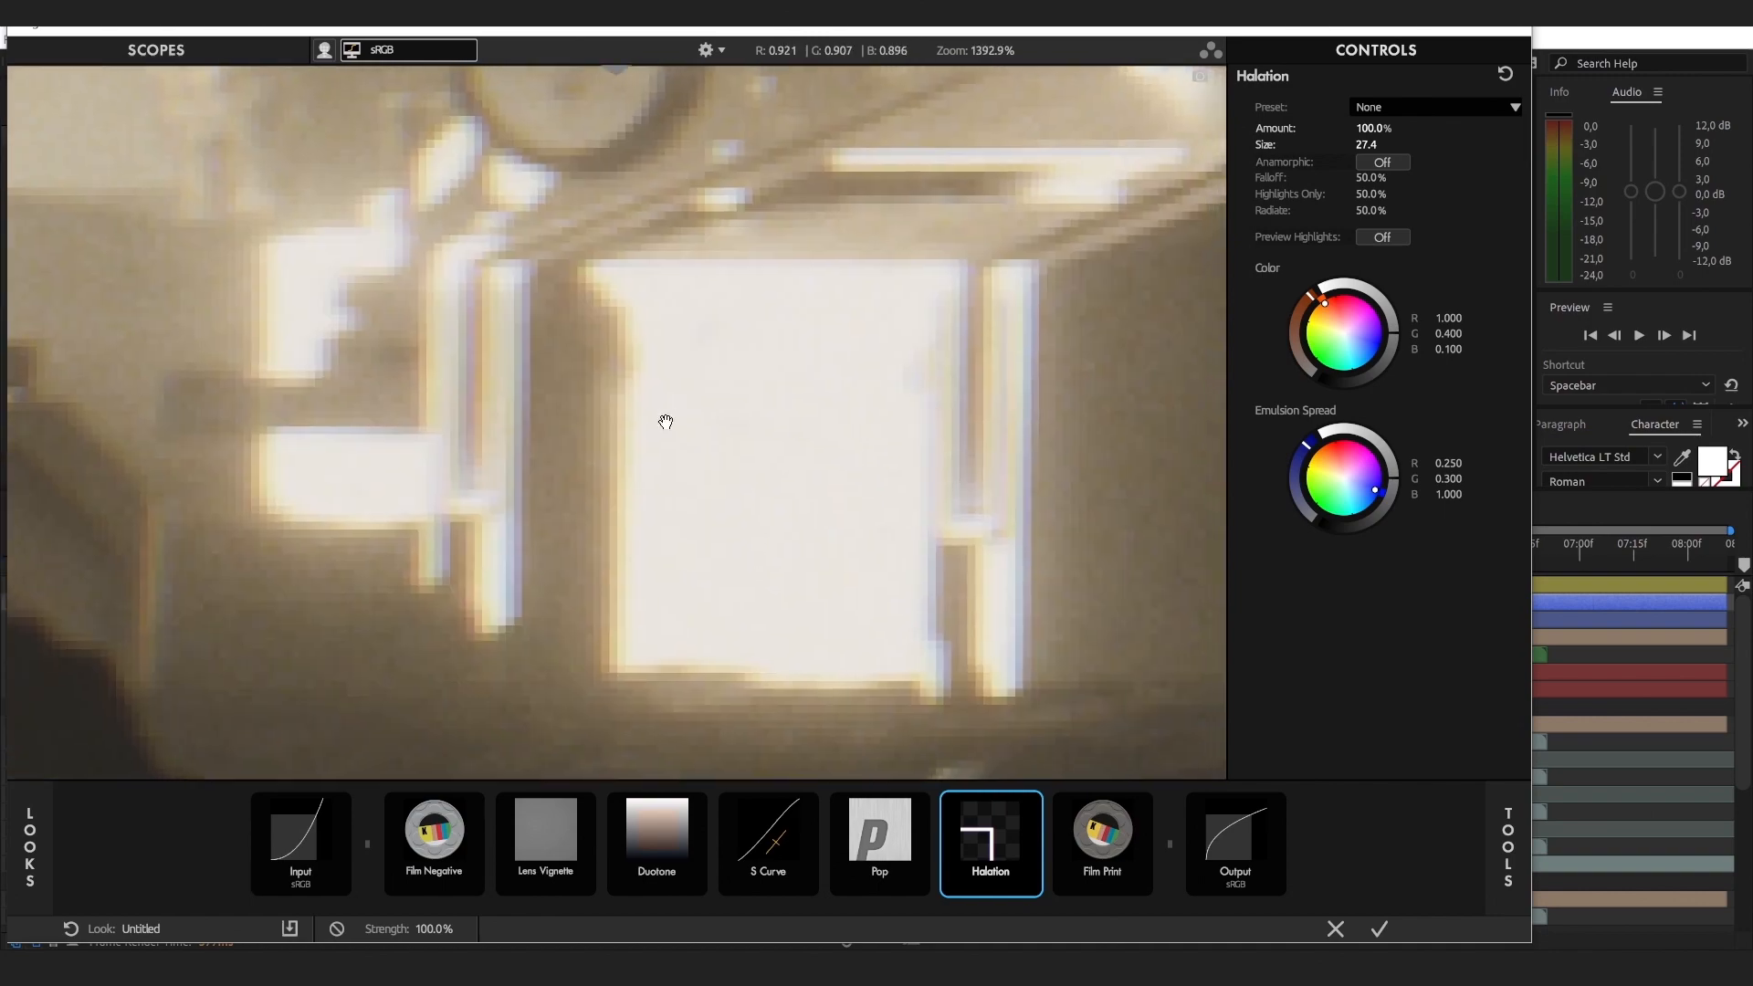
# Step: Set the Halation Size to 35 and nudge its Amount upward
pyautogui.hotkey('ctrl', 'z')
pyautogui.hotkey('ctrl', 'z')
pyautogui.scroll(-5, 957, 467)
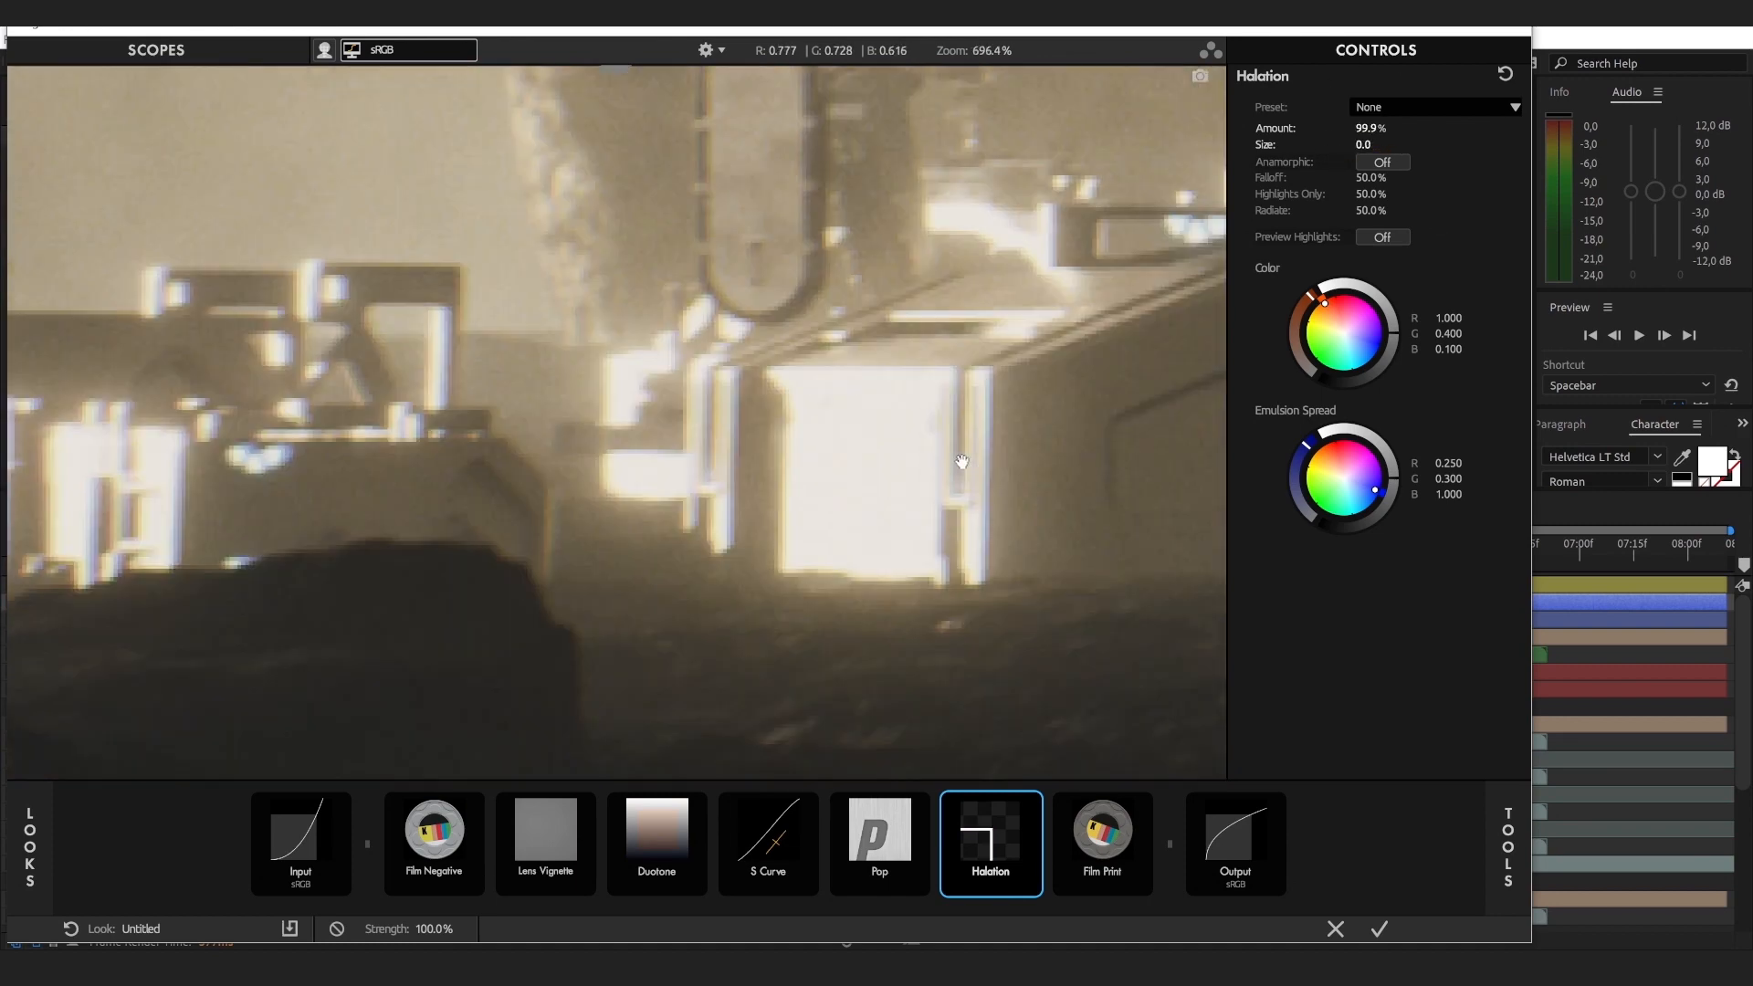
pyautogui.click(1360, 145)
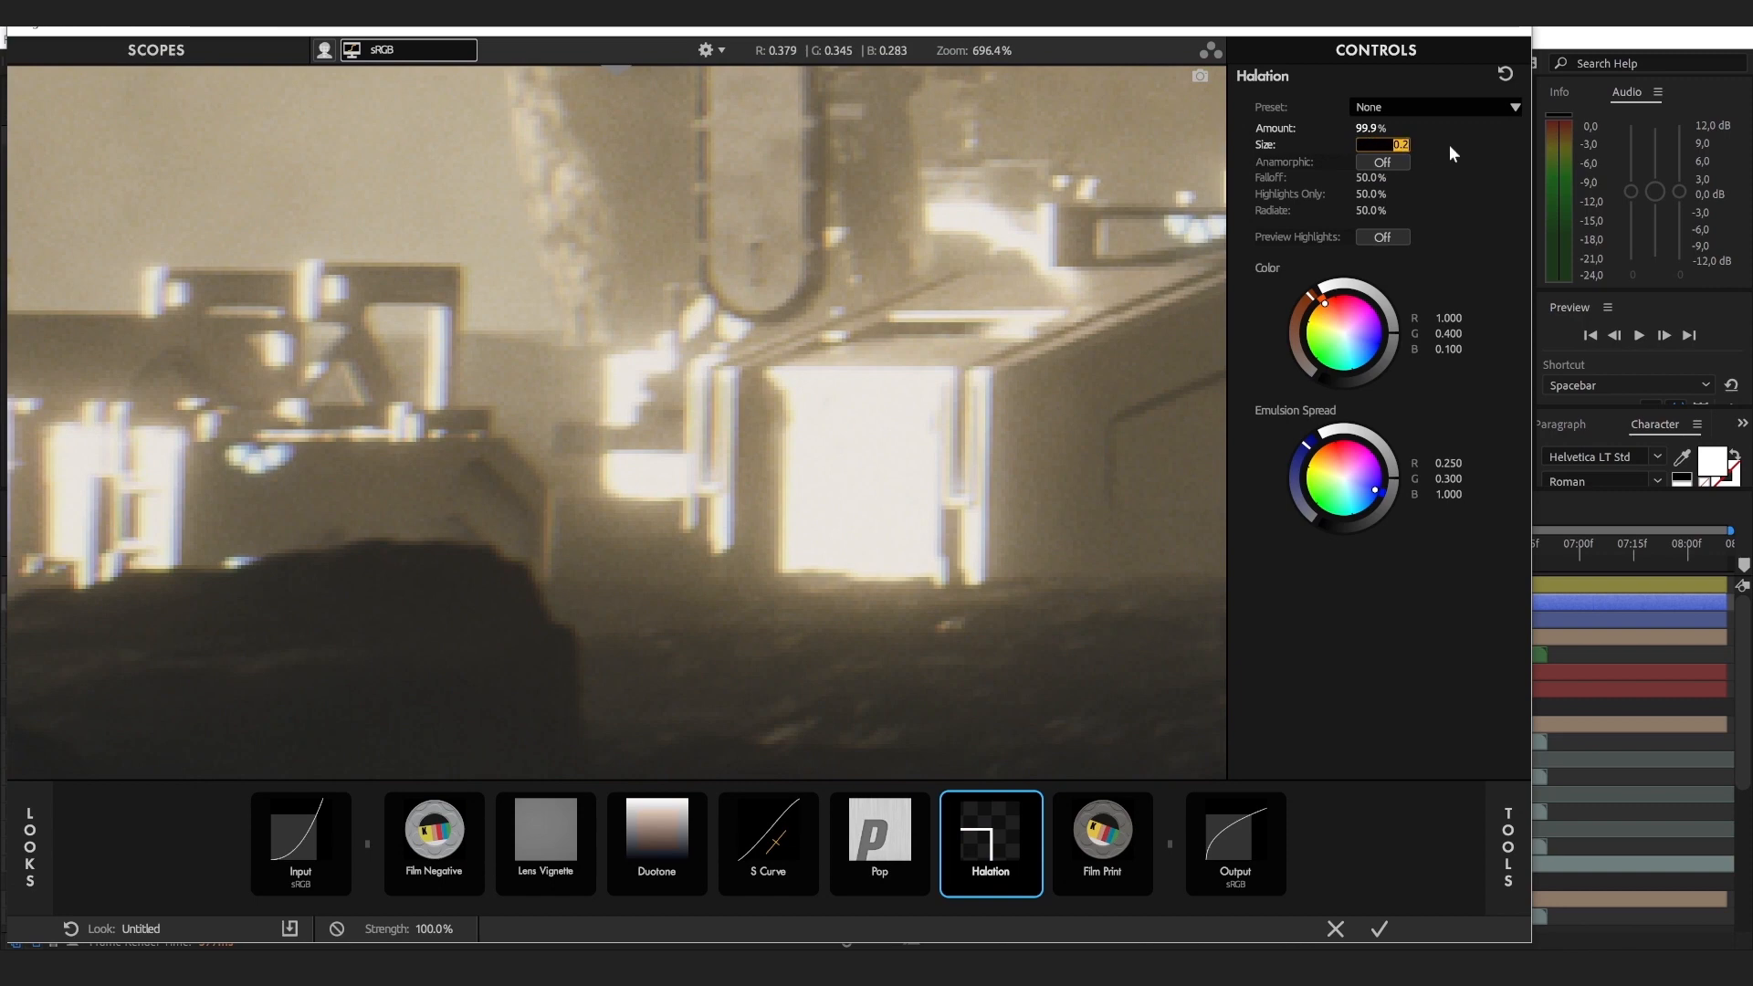
pyautogui.moveTo(1368, 145); pyautogui.dragTo(1435, 145)
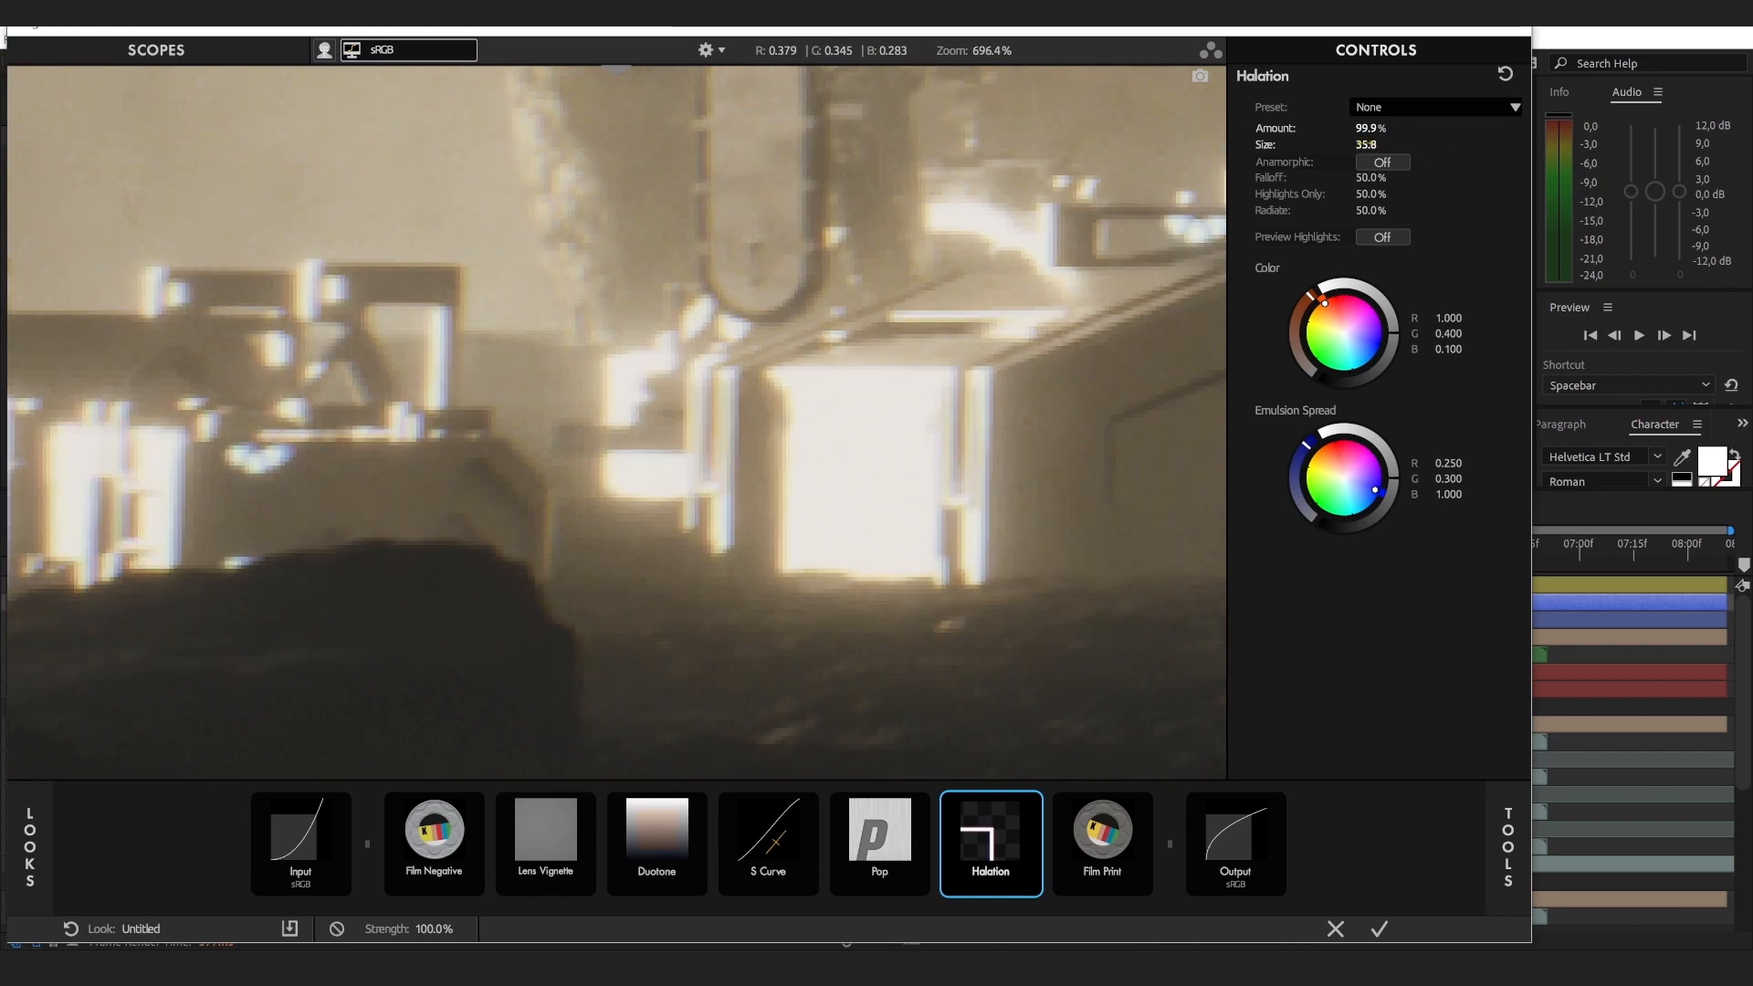
pyautogui.moveTo(1362, 144); pyautogui.dragTo(1359, 144)
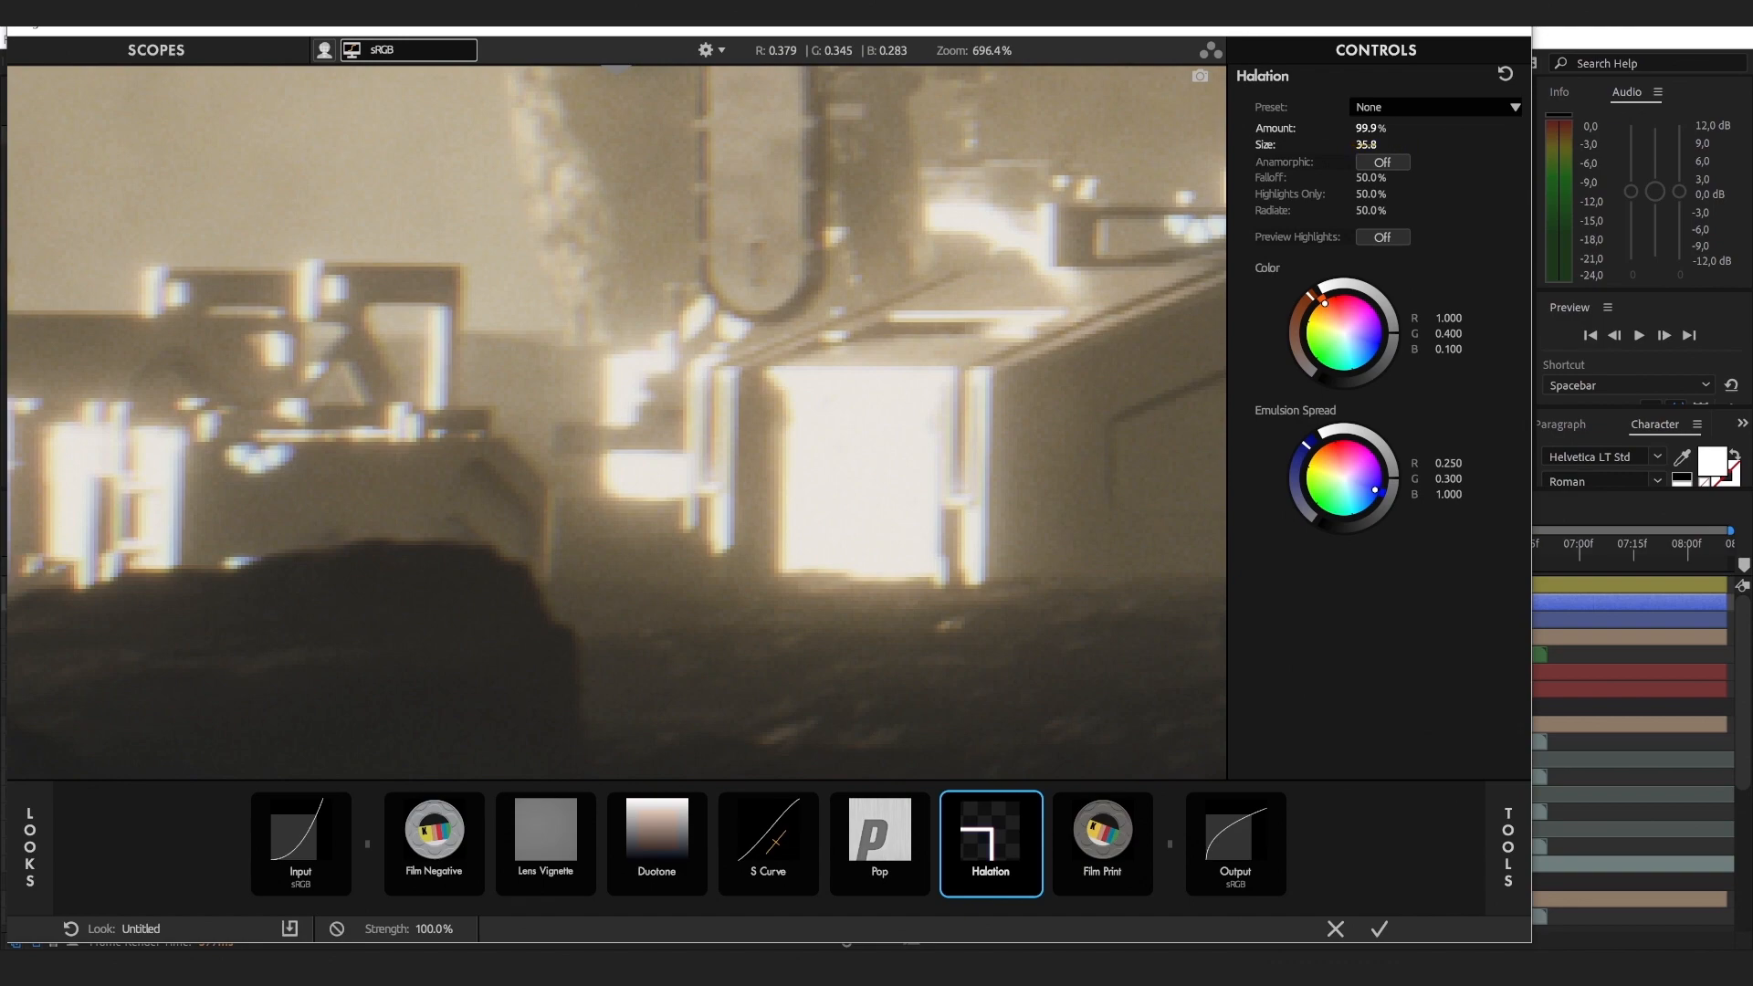
pyautogui.click(1363, 143)
pyautogui.write('3')
pyautogui.press('Return')
pyautogui.scroll(-3, 907, 491)
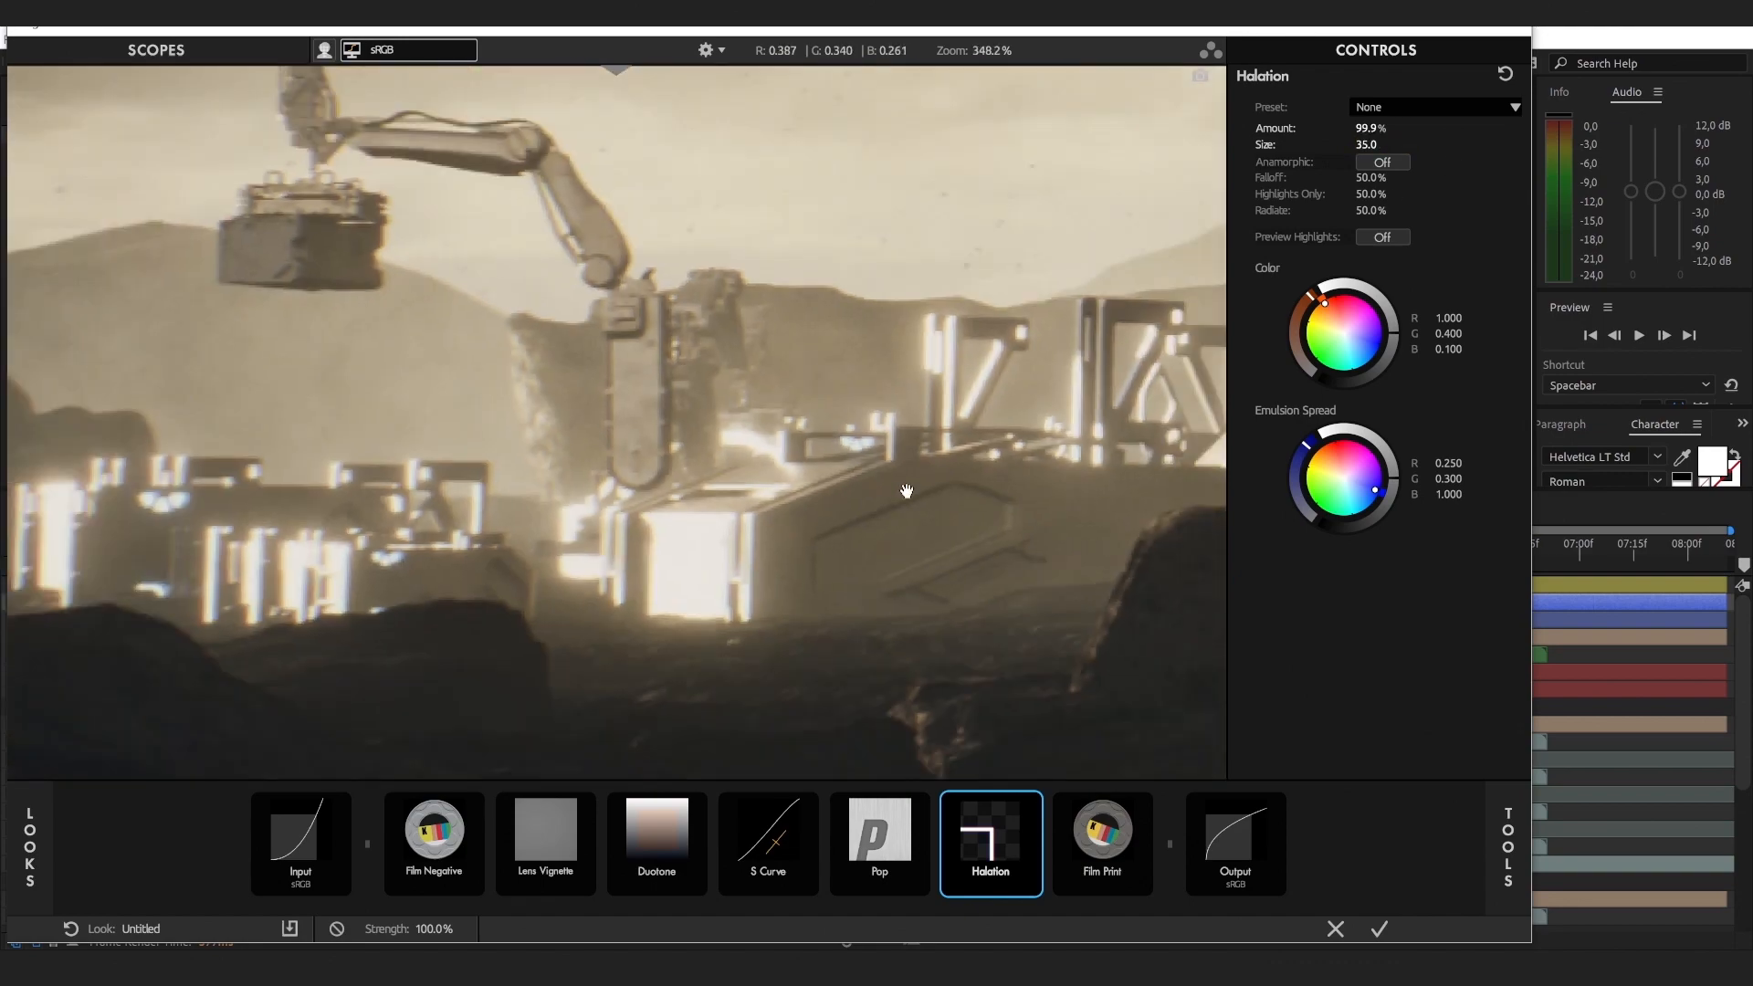
pyautogui.moveTo(971, 477); pyautogui.dragTo(879, 503)
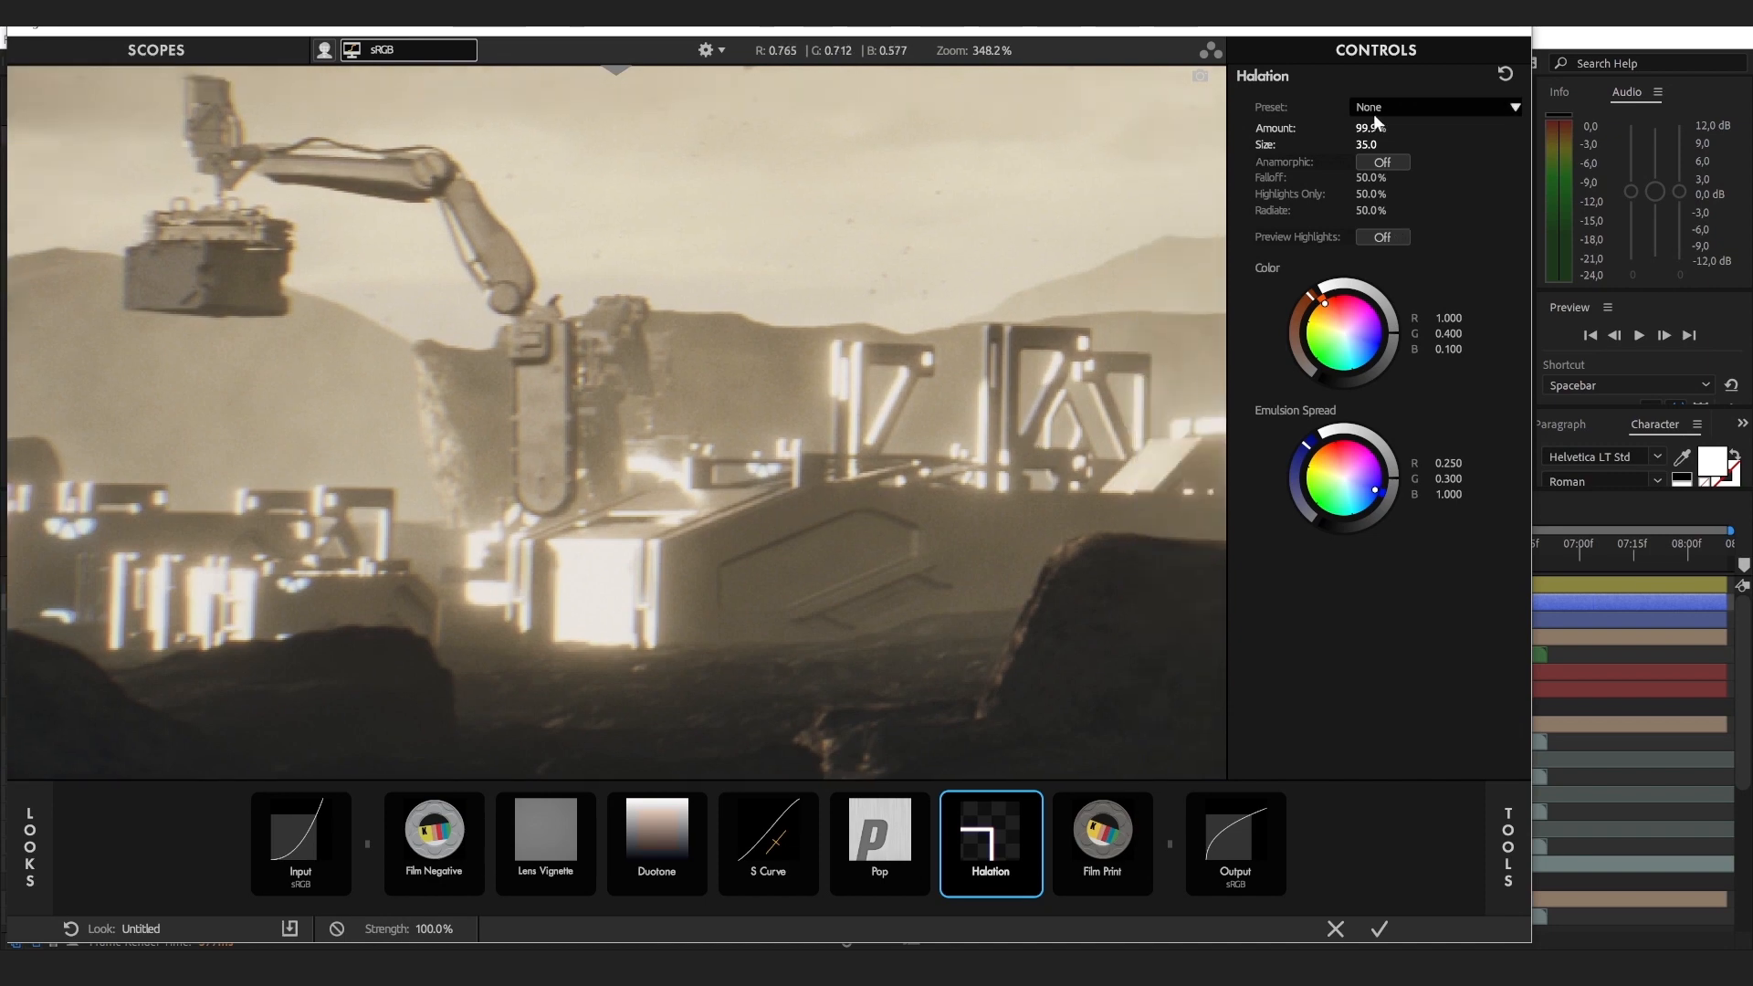
pyautogui.moveTo(1375, 127); pyautogui.dragTo(1397, 128)
# Step: Add a second Halation tool between the first Halation and Film Print, trying an Amount of about 85% and Size of about 102
pyautogui.click(1509, 863)
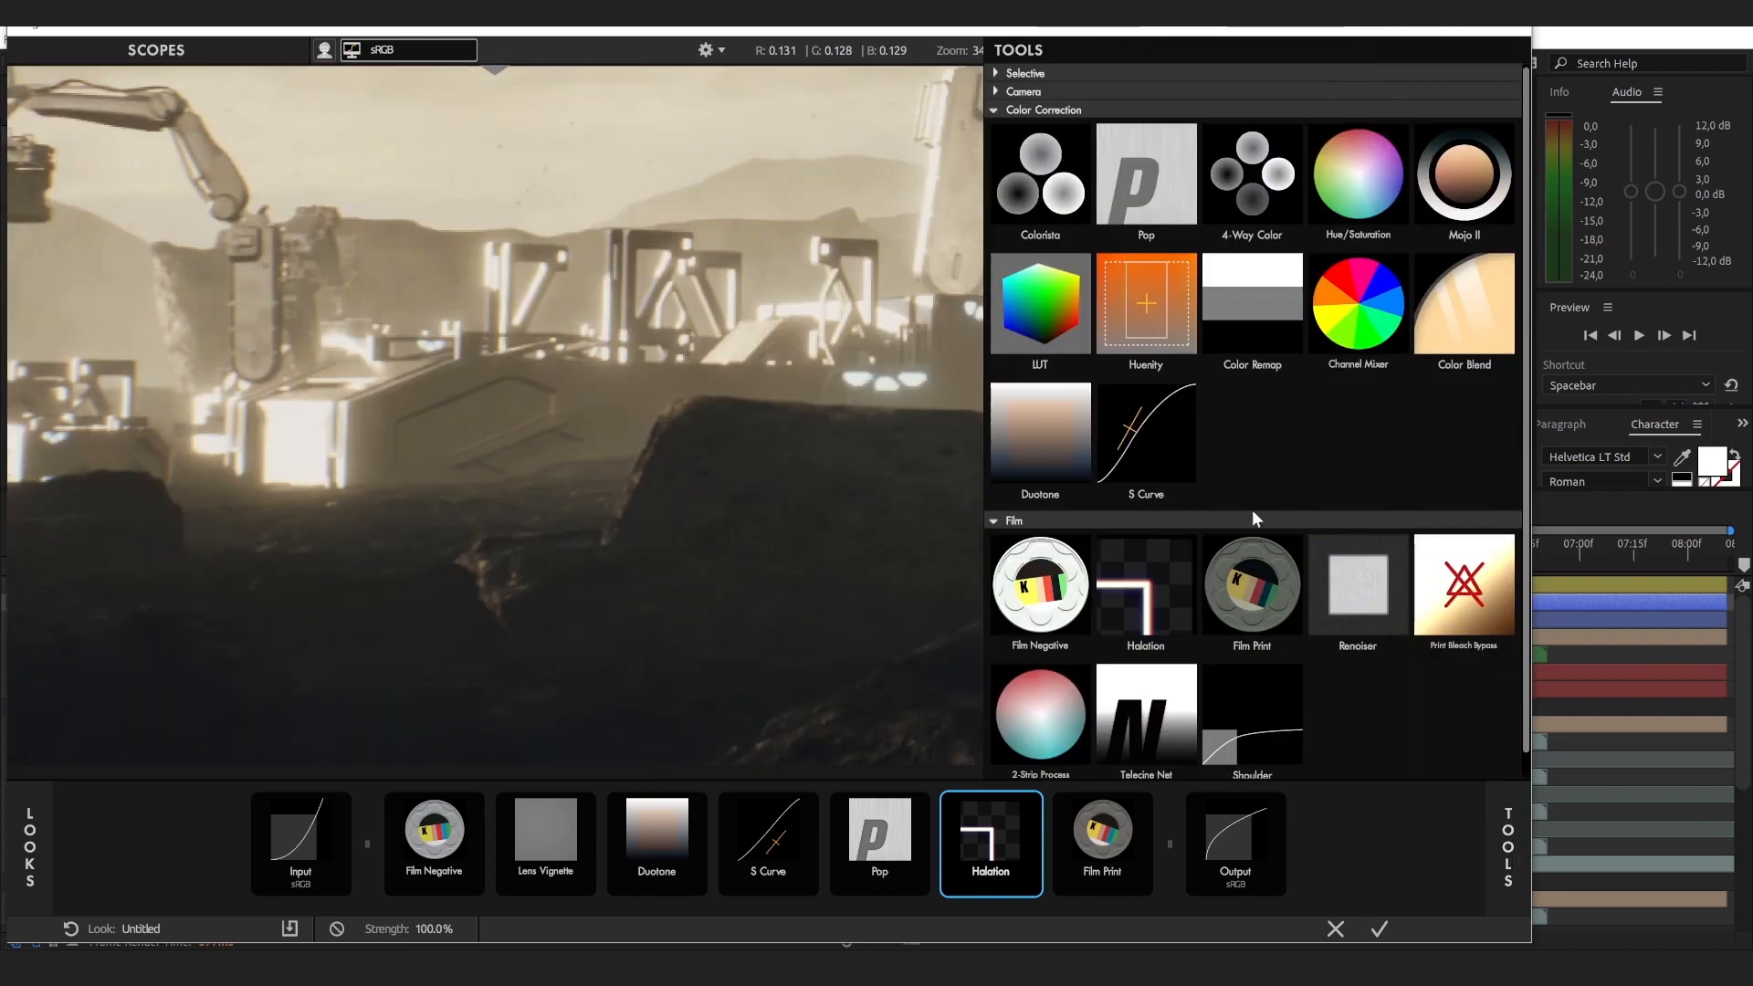
pyautogui.moveTo(1110, 606); pyautogui.dragTo(1027, 858)
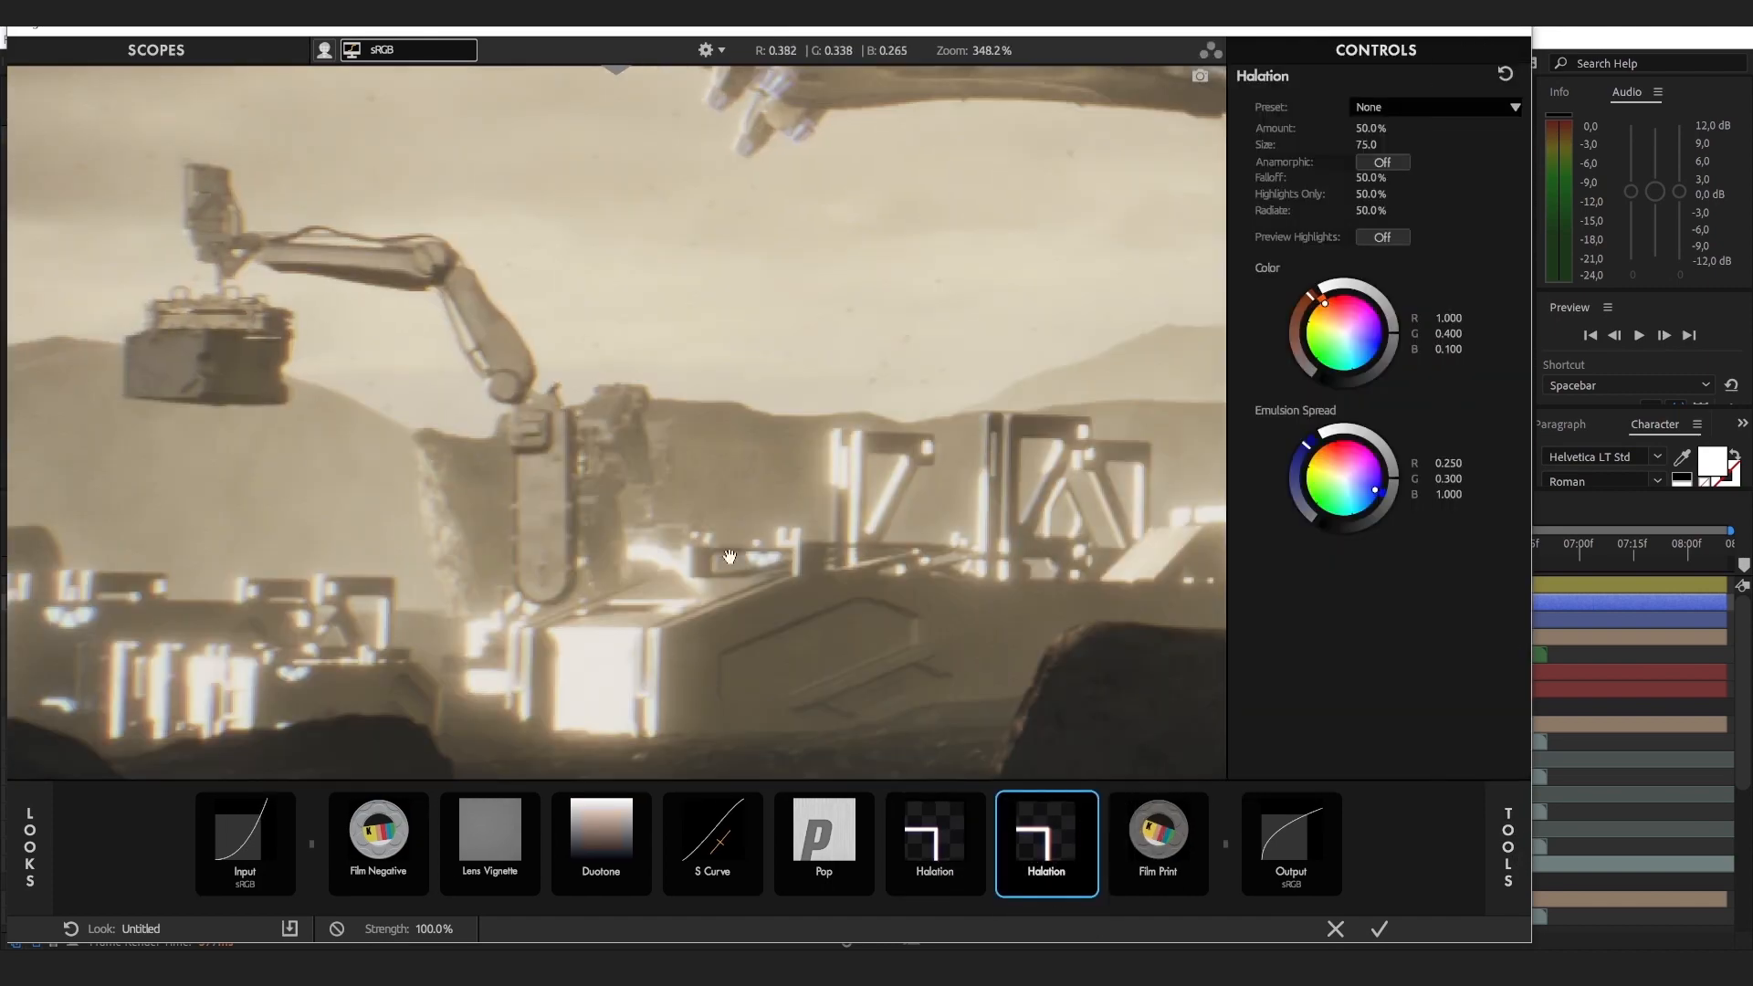
pyautogui.moveTo(717, 651); pyautogui.dragTo(773, 554)
pyautogui.moveTo(1367, 128); pyautogui.dragTo(1398, 144)
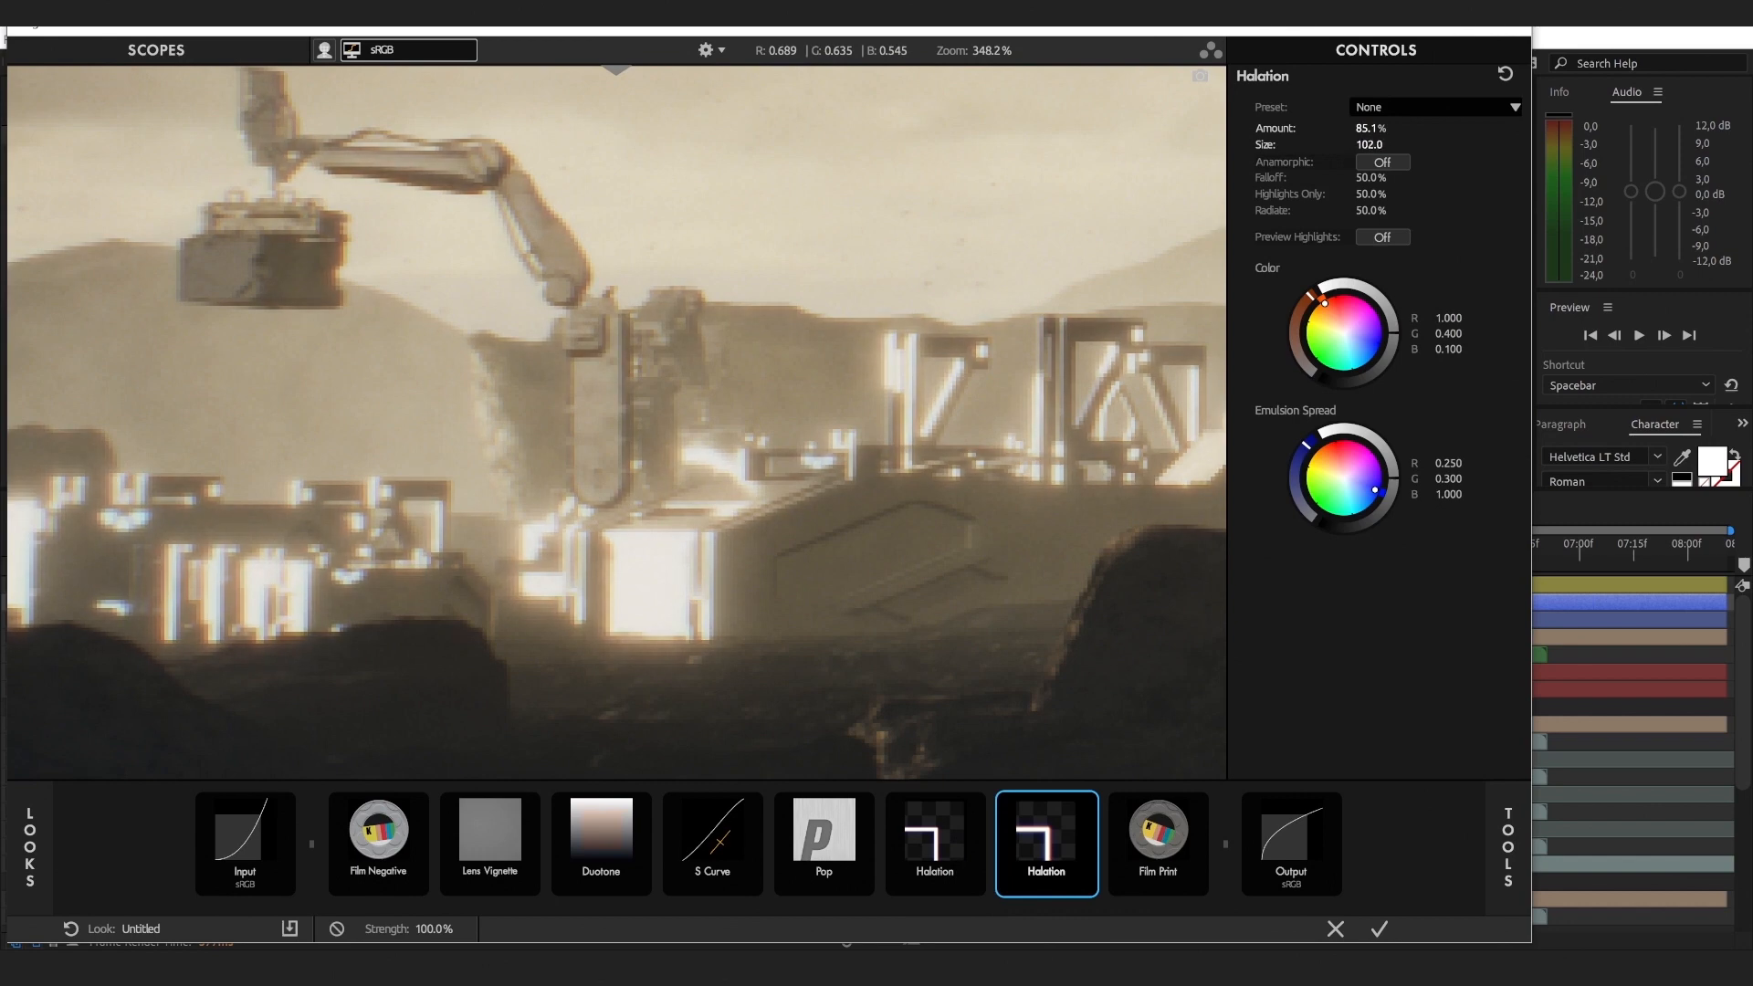
# Step: Set the second Halation's Size to 75 and its Amount to 20%
pyautogui.click(1366, 144)
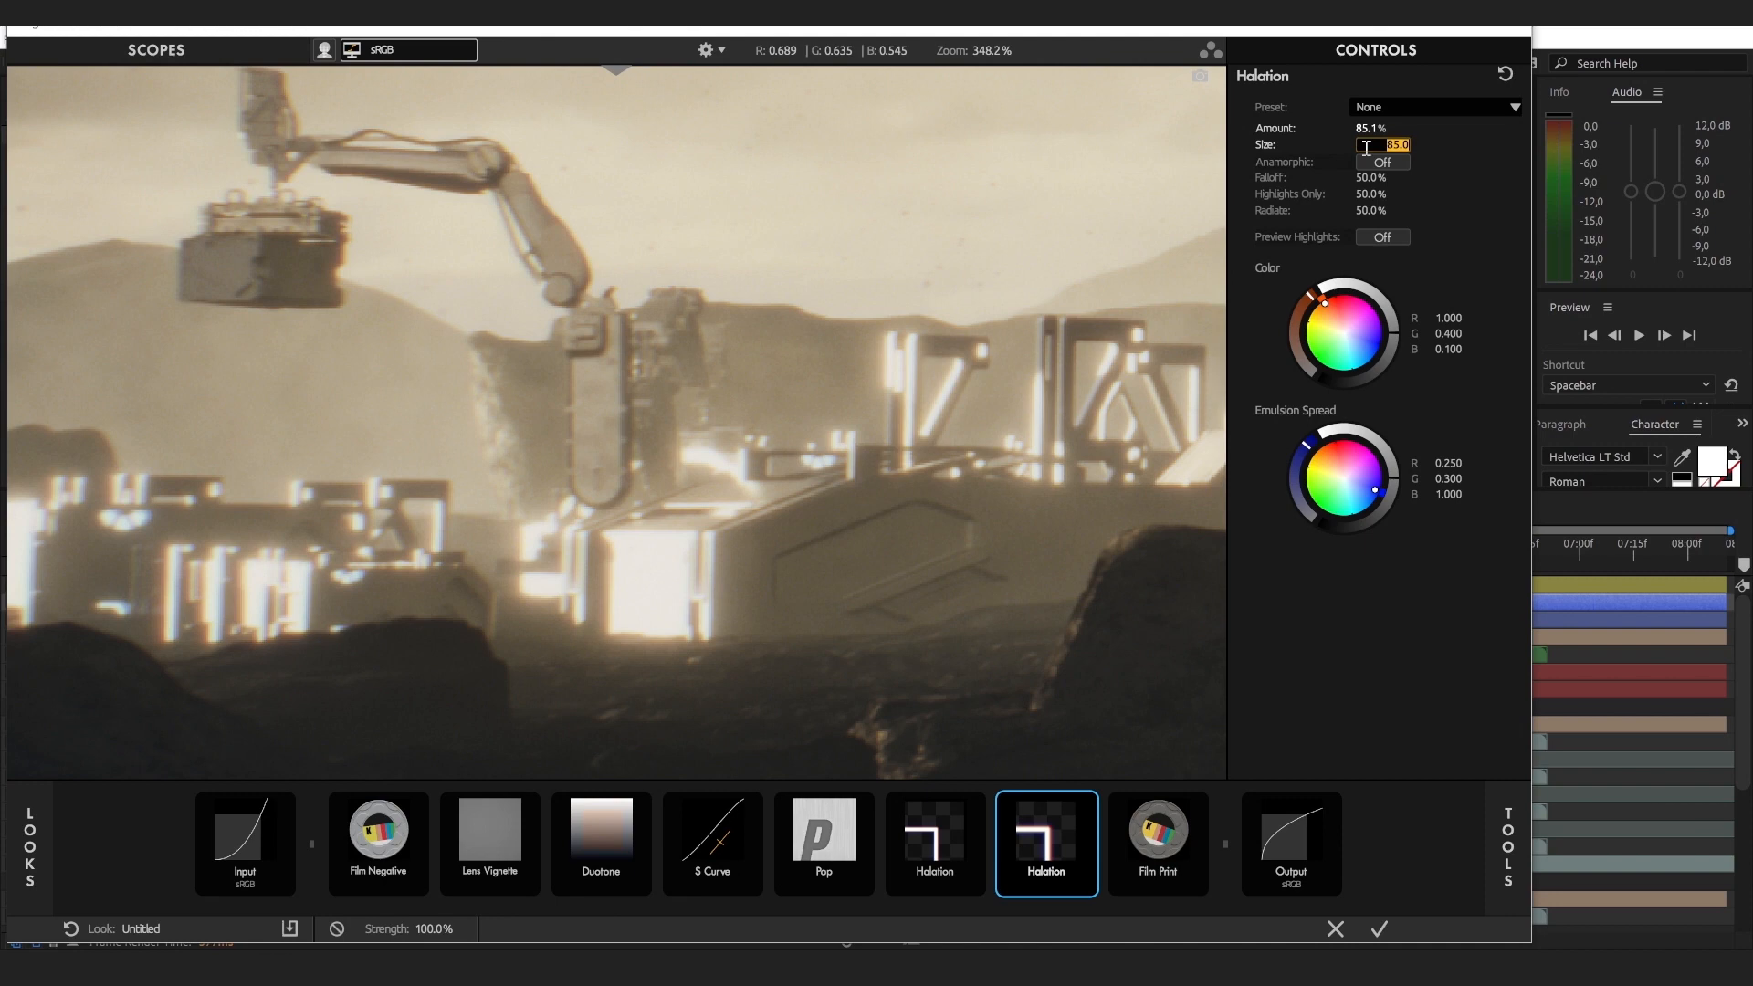
pyautogui.write('7')
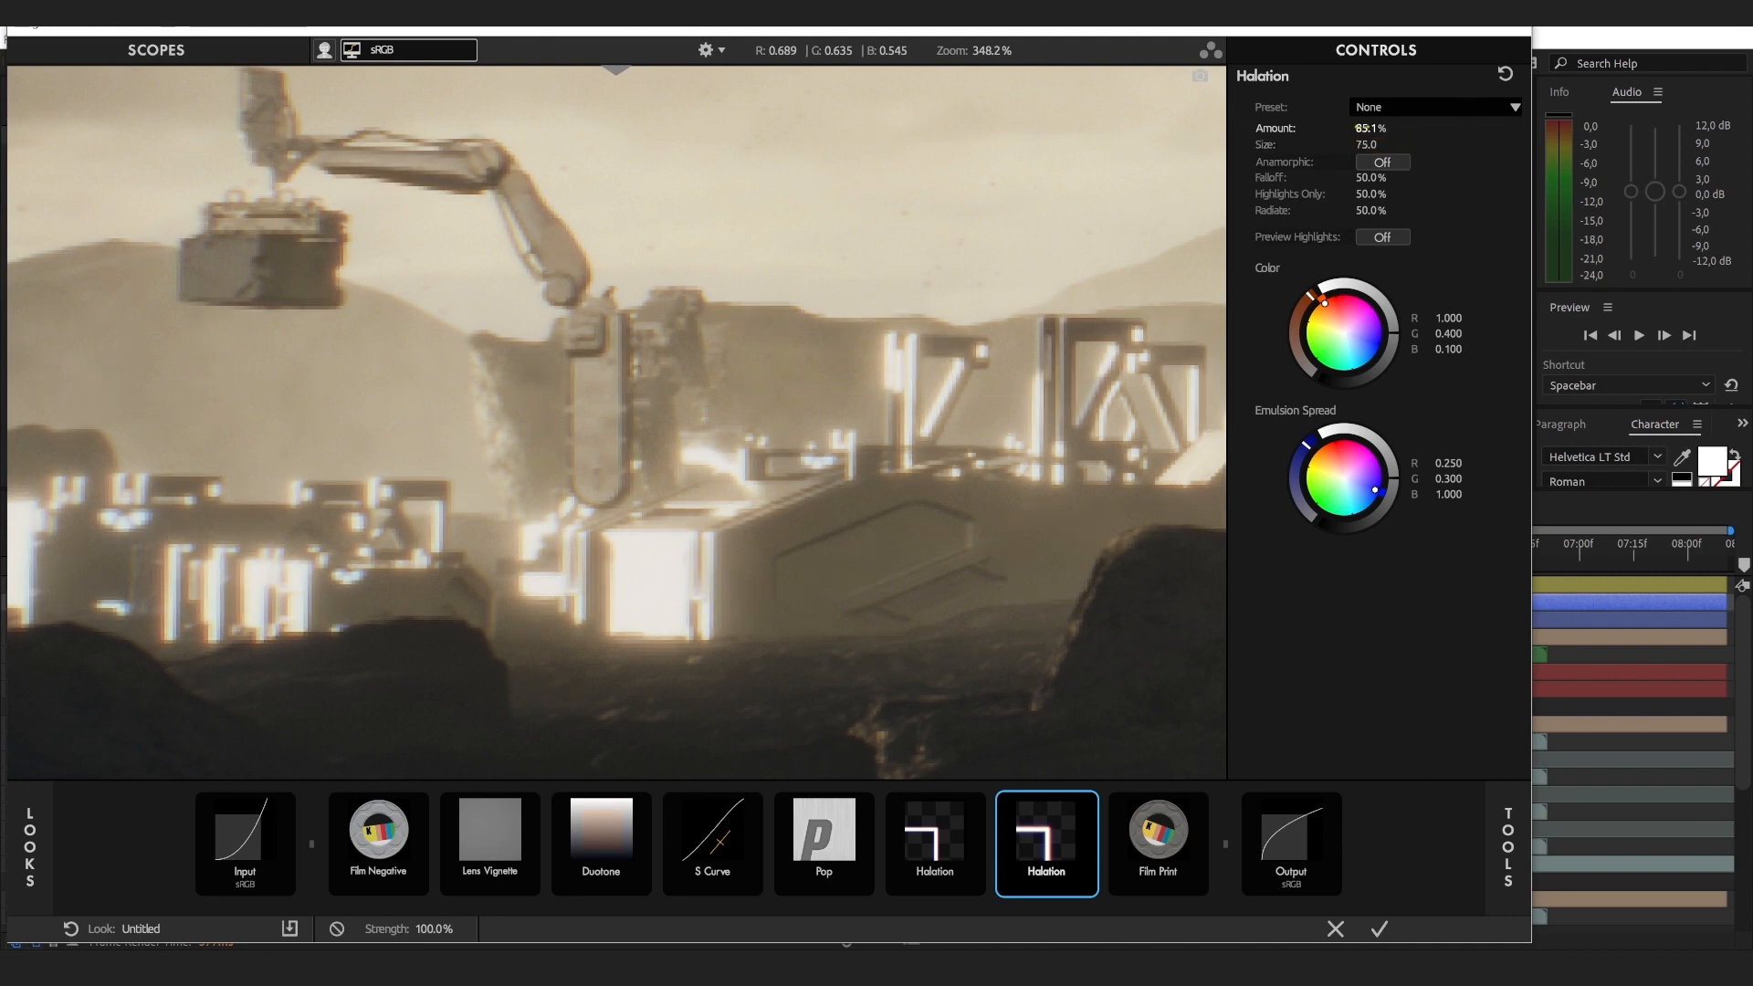
pyautogui.hotkey('shift', 'Tab')
pyautogui.moveTo(1399, 127); pyautogui.dragTo(1370, 126)
pyautogui.write('20')
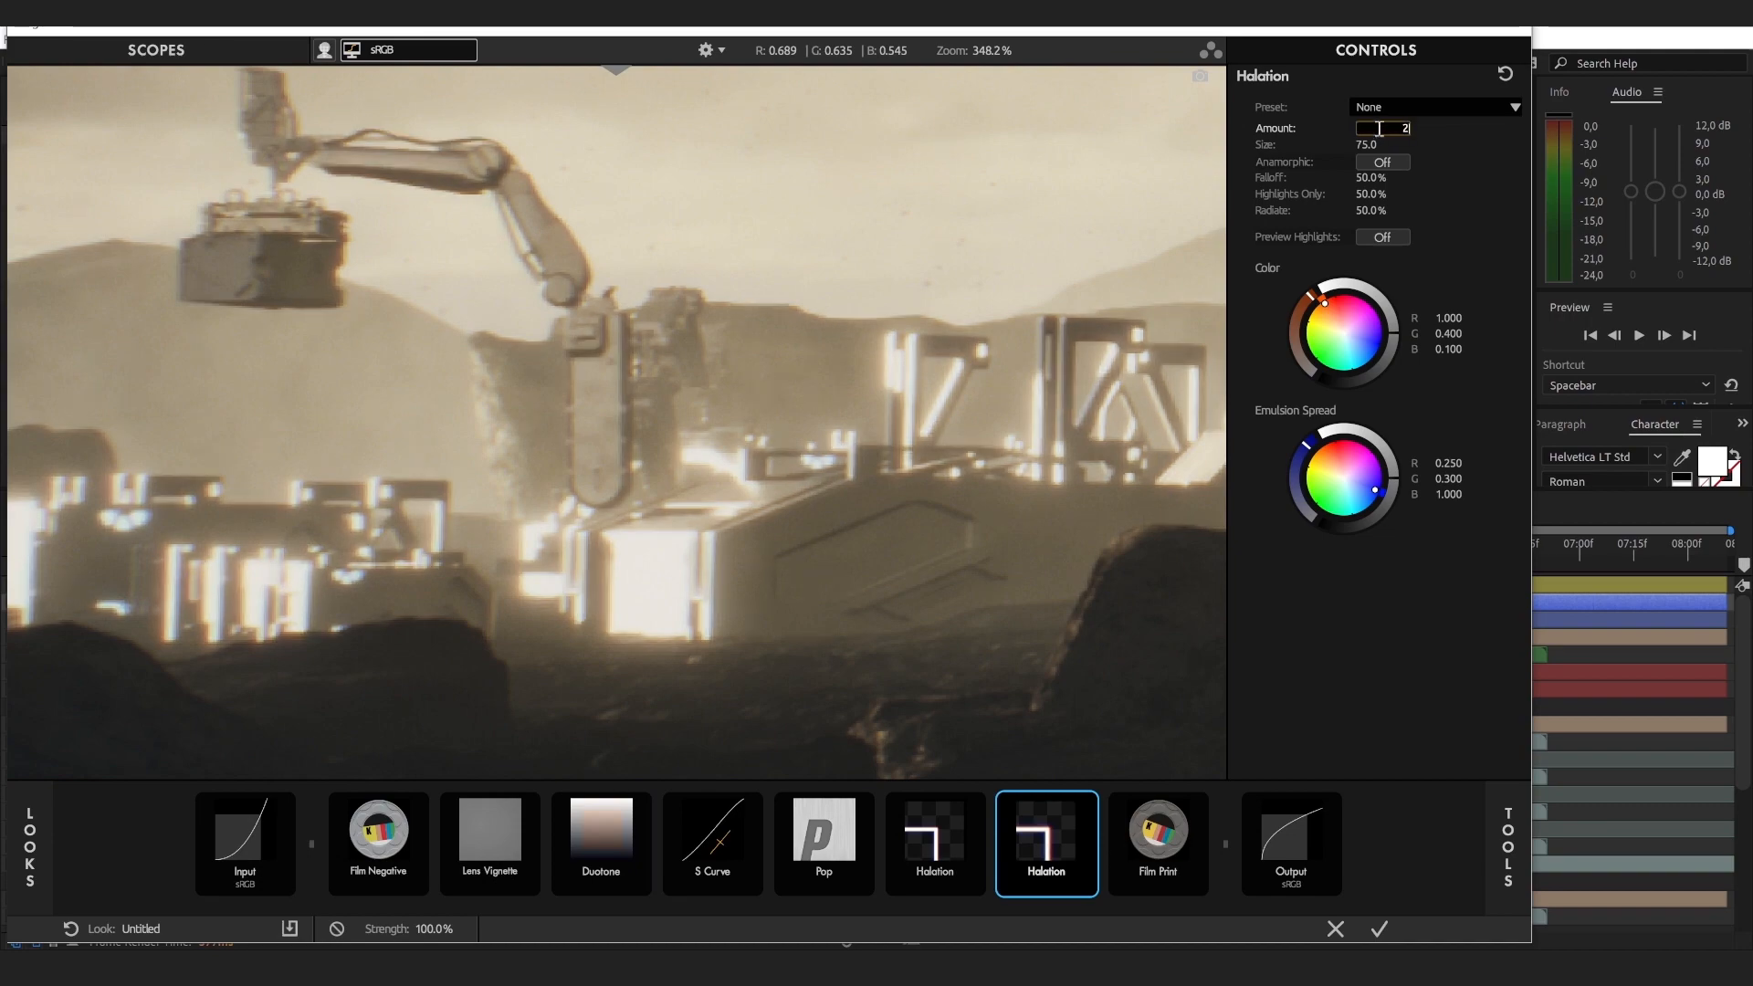
pyautogui.press('Return')
# Step: Raise the second Halation's Amount to 35% and check the glow on the lit structures
pyautogui.moveTo(770, 388); pyautogui.dragTo(595, 446)
pyautogui.scroll(-4, 550, 423)
pyautogui.scroll(-1, 596, 445)
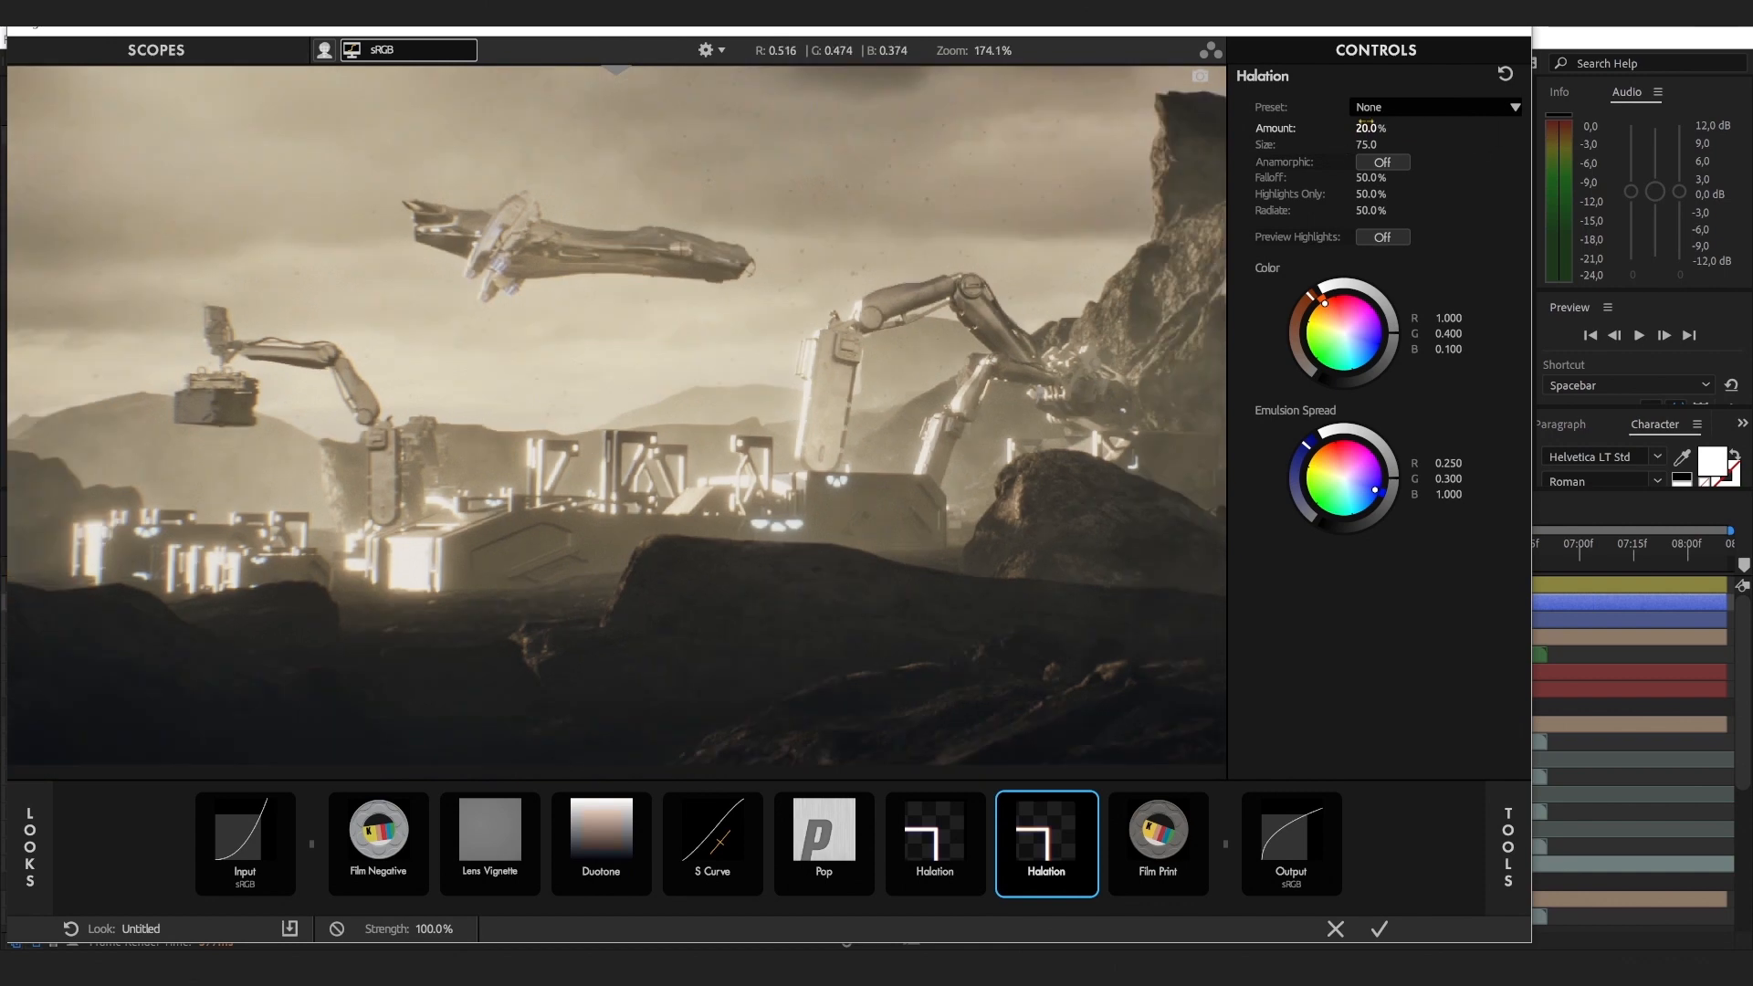
pyautogui.click(1366, 130)
pyautogui.write('35')
pyautogui.press('Return')
pyautogui.moveTo(923, 487); pyautogui.dragTo(893, 487)
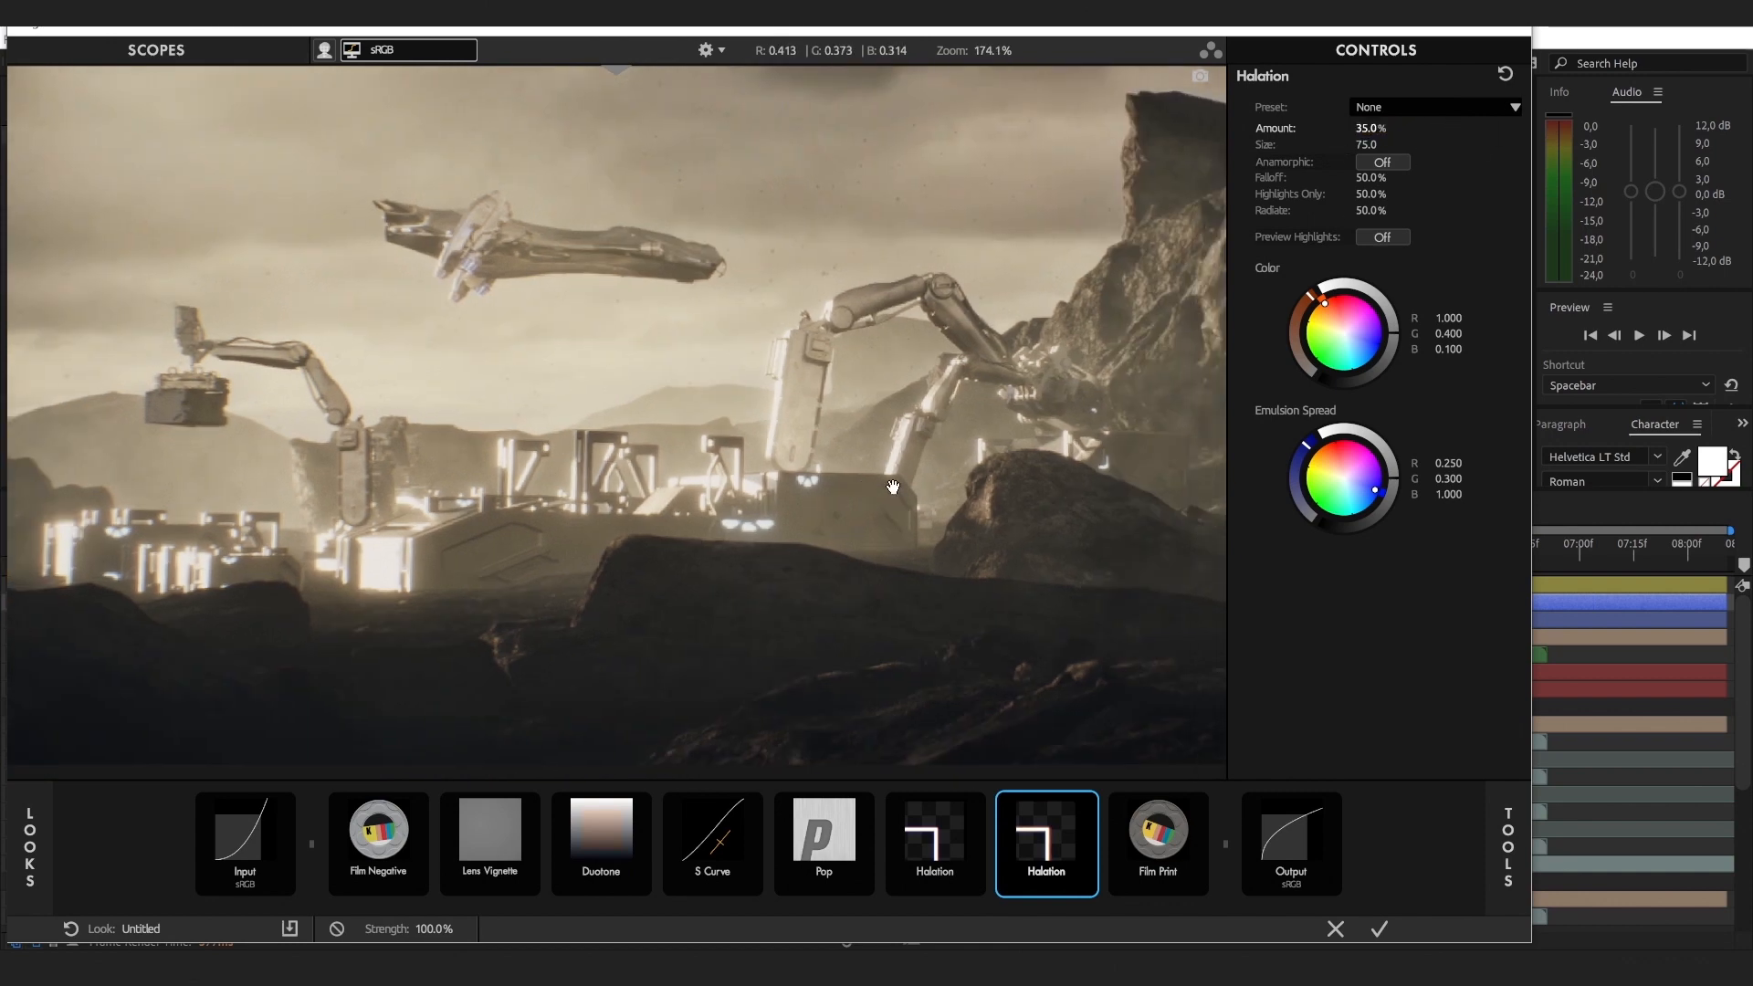
pyautogui.scroll(3, 306, 421)
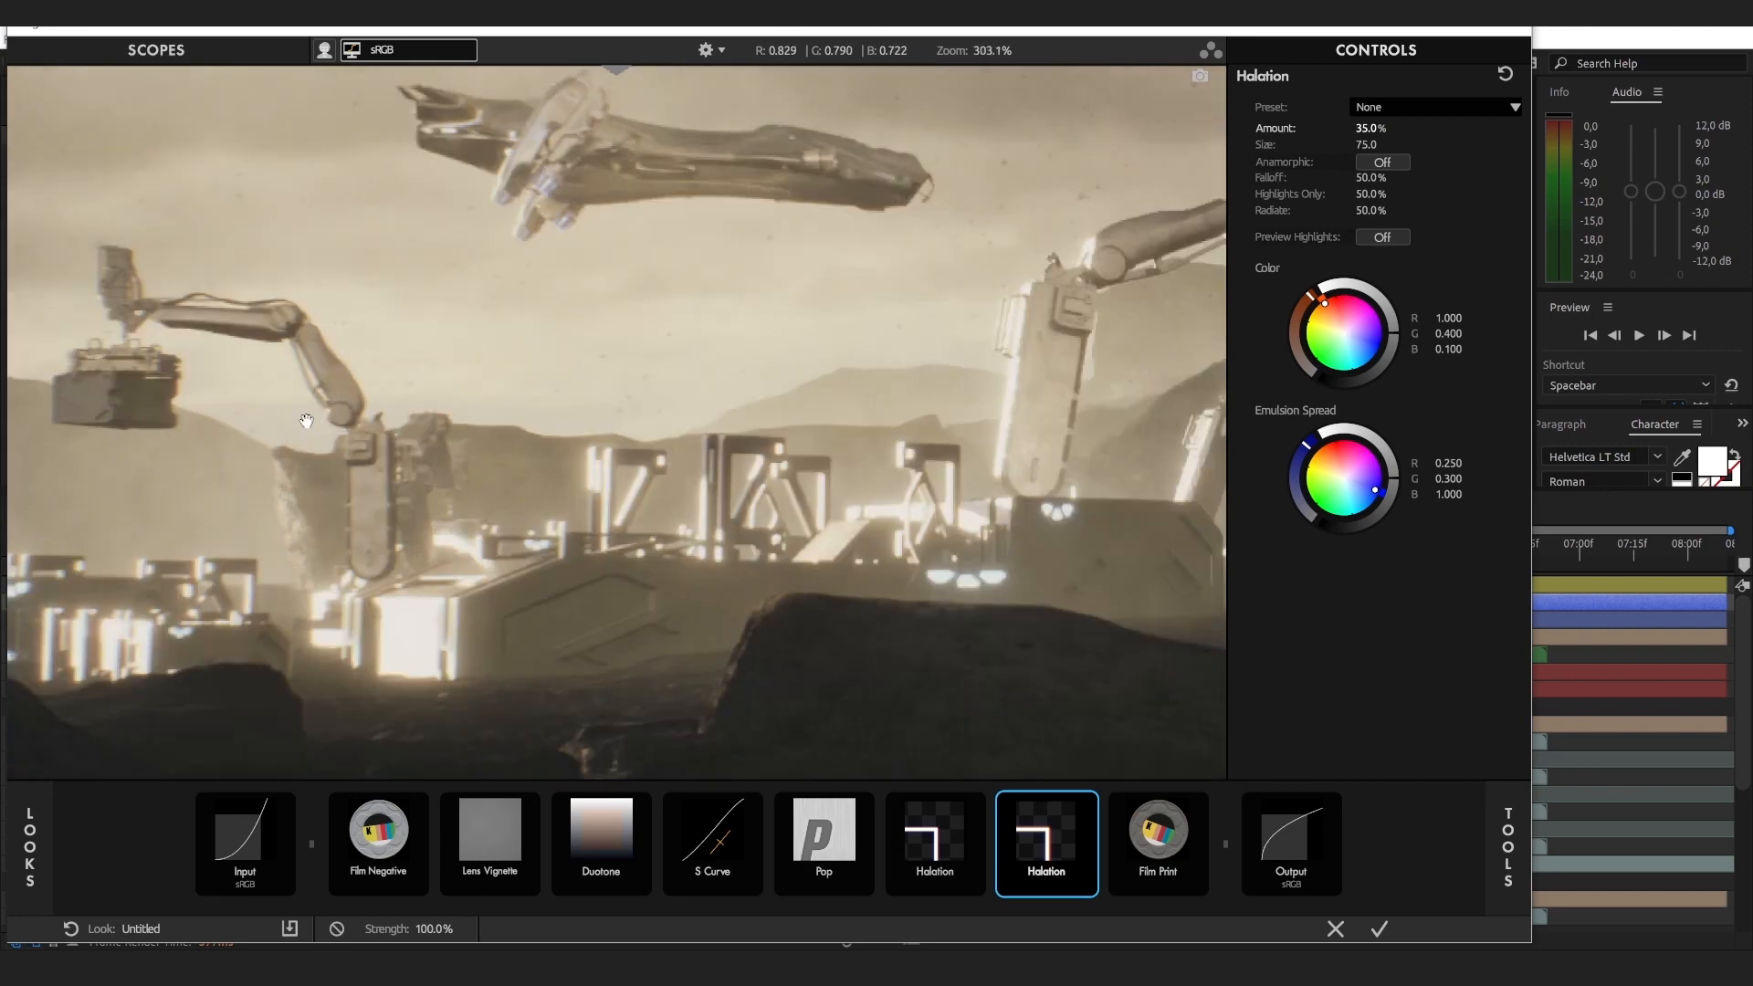
pyautogui.scroll(2, 306, 420)
# Step: Set the first Halation's Size to 37.5 and review the full frame
pyautogui.click(903, 836)
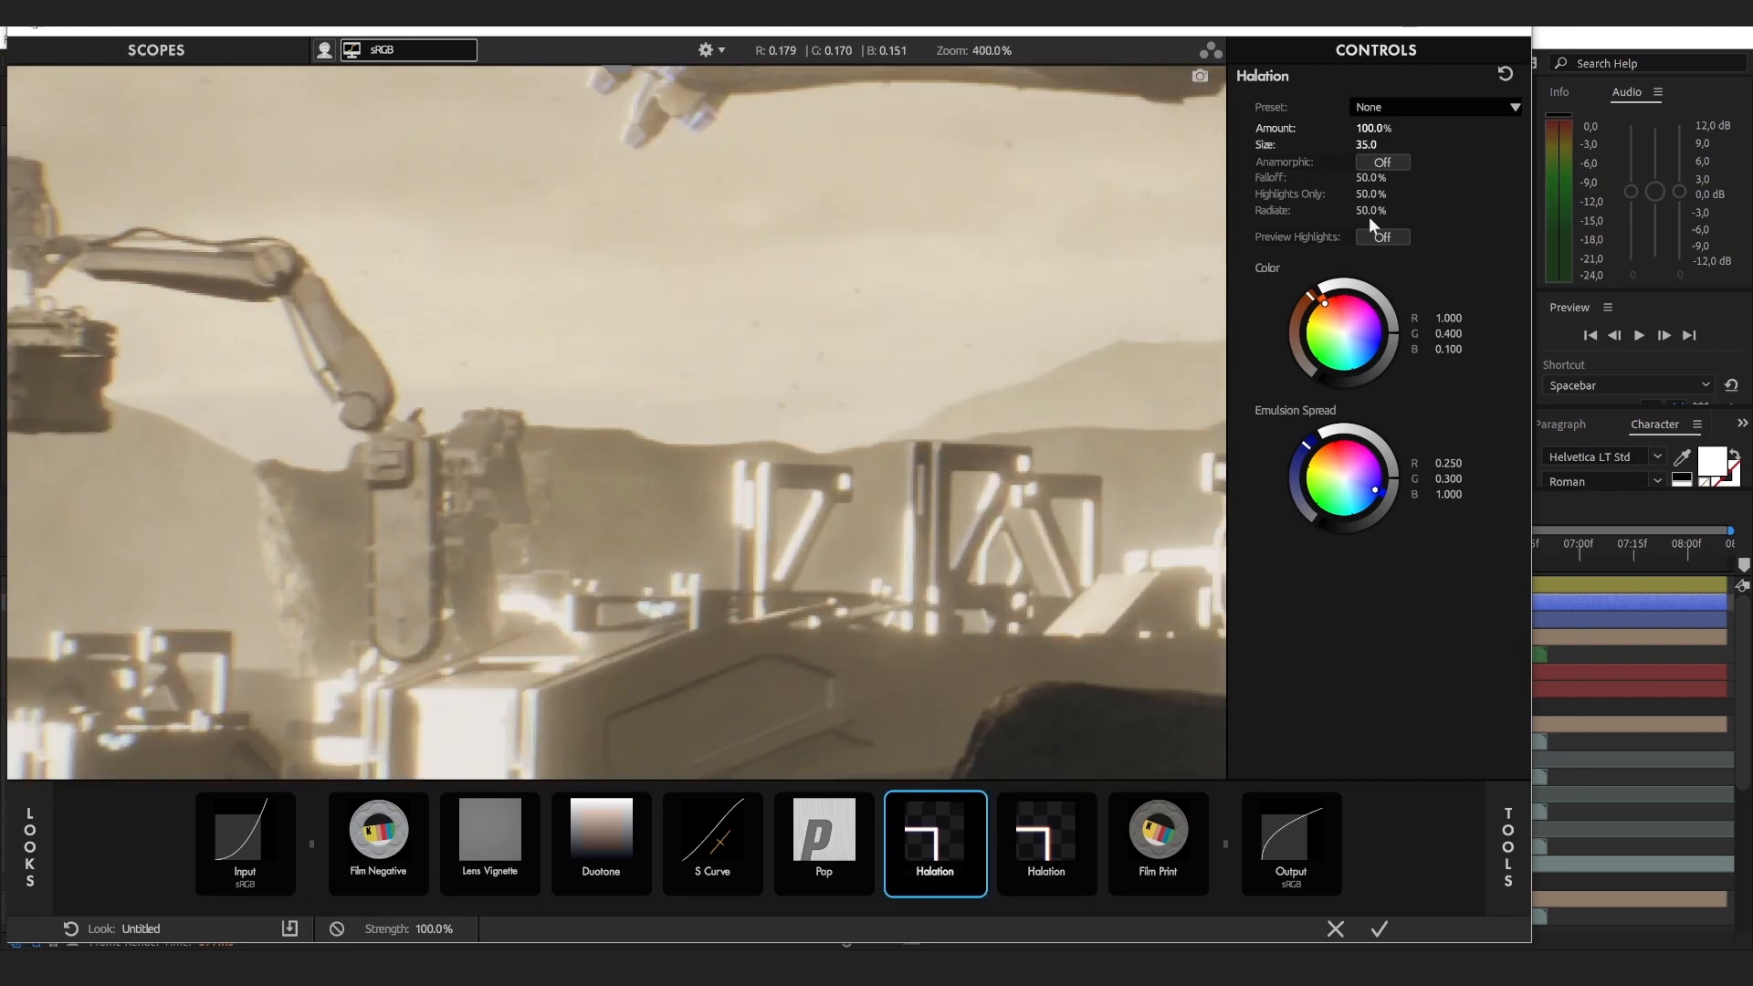
pyautogui.moveTo(1366, 145); pyautogui.dragTo(1369, 144)
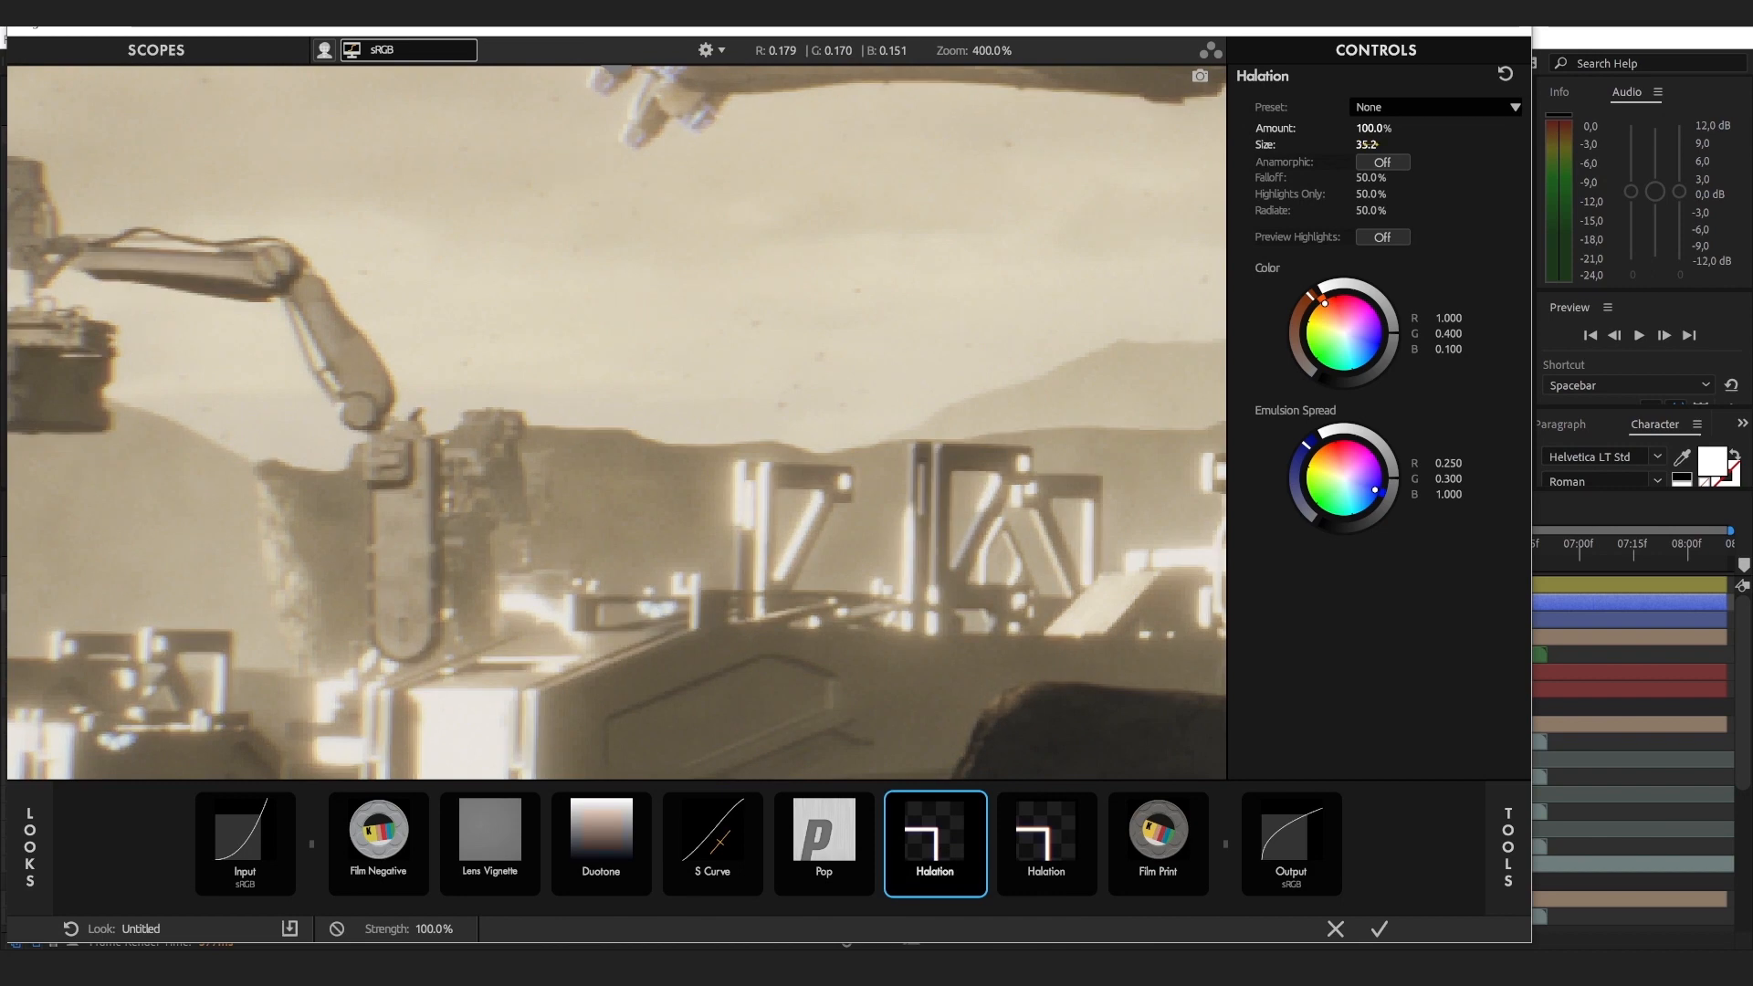
pyautogui.click(1368, 142)
pyautogui.write('37.5')
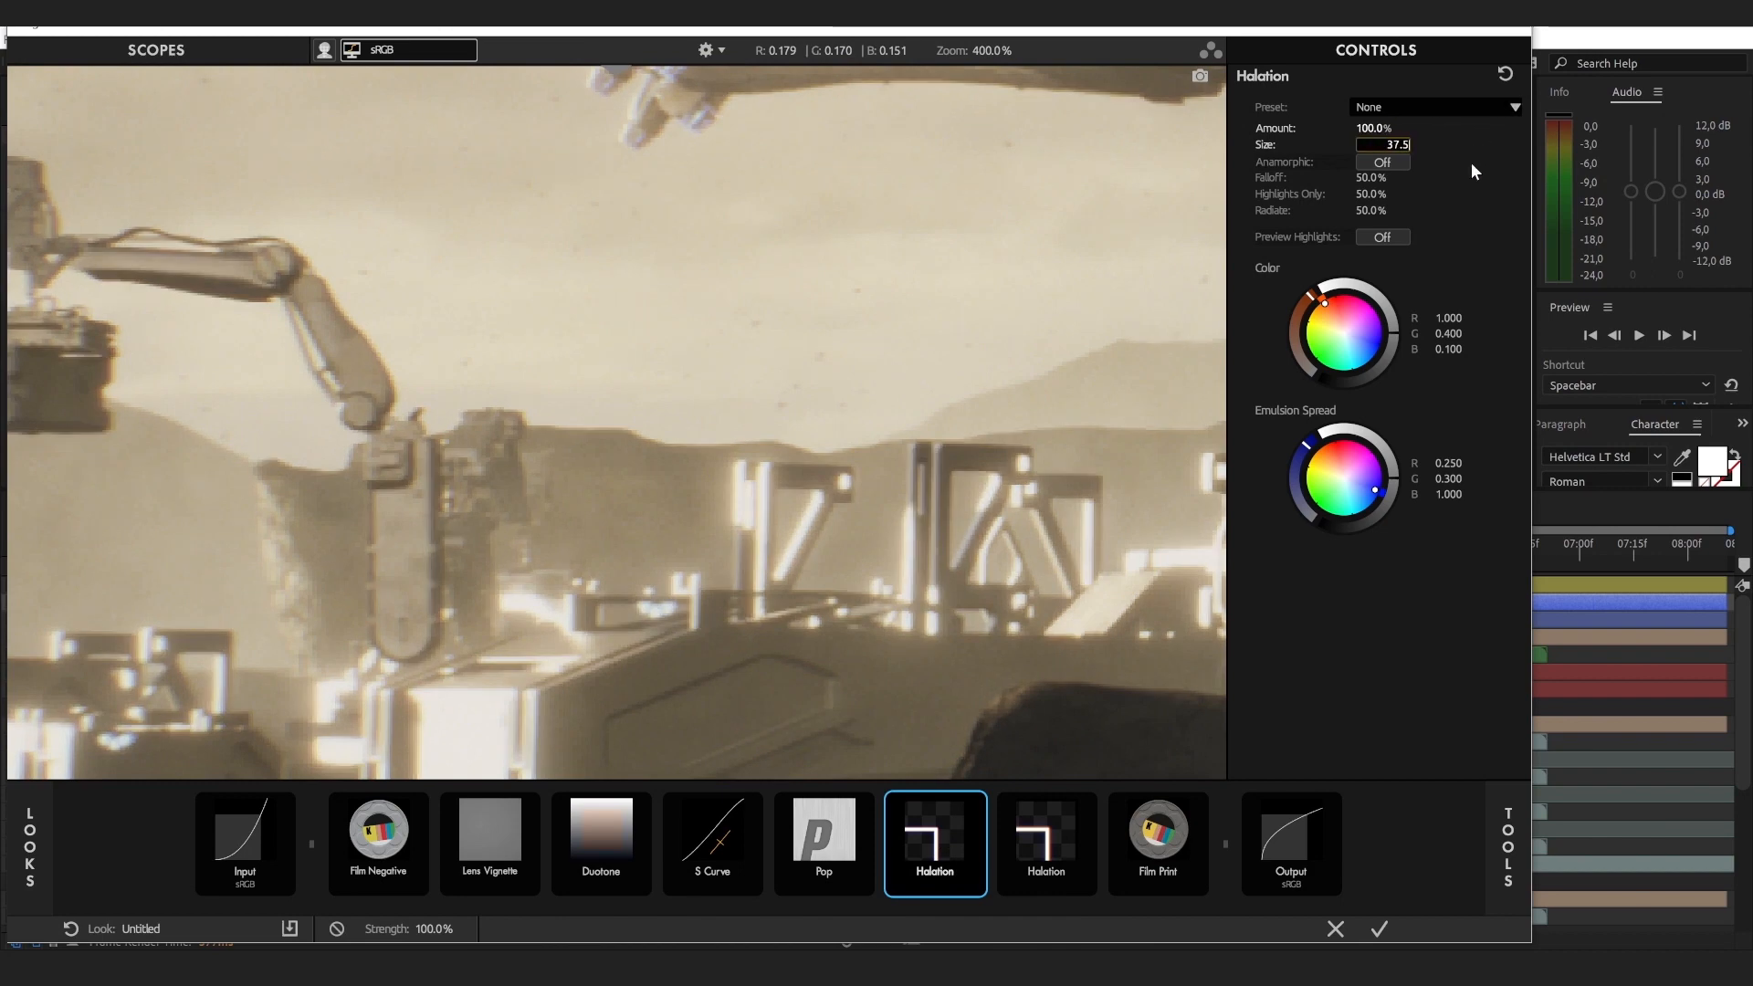
pyautogui.press('Return')
pyautogui.scroll(-6, 855, 452)
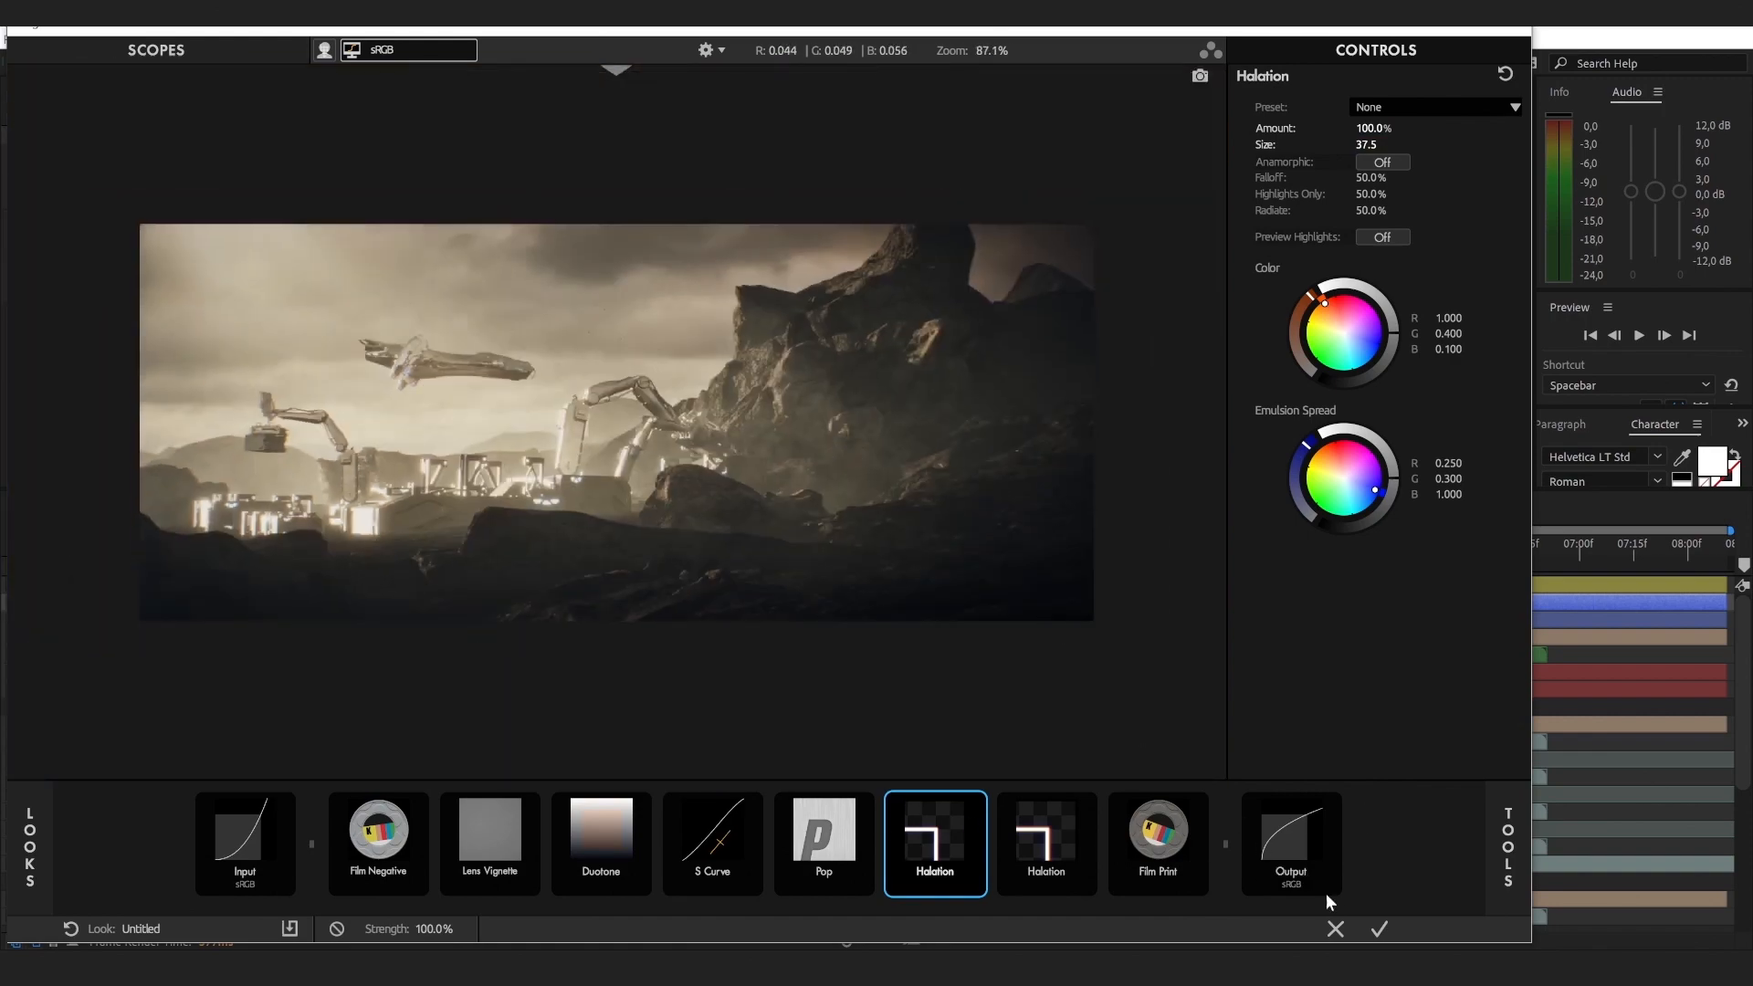
# Step: Check Film Print's film stock choices, and add a Colorista tool between the second Halation and Film Print
pyautogui.click(1158, 845)
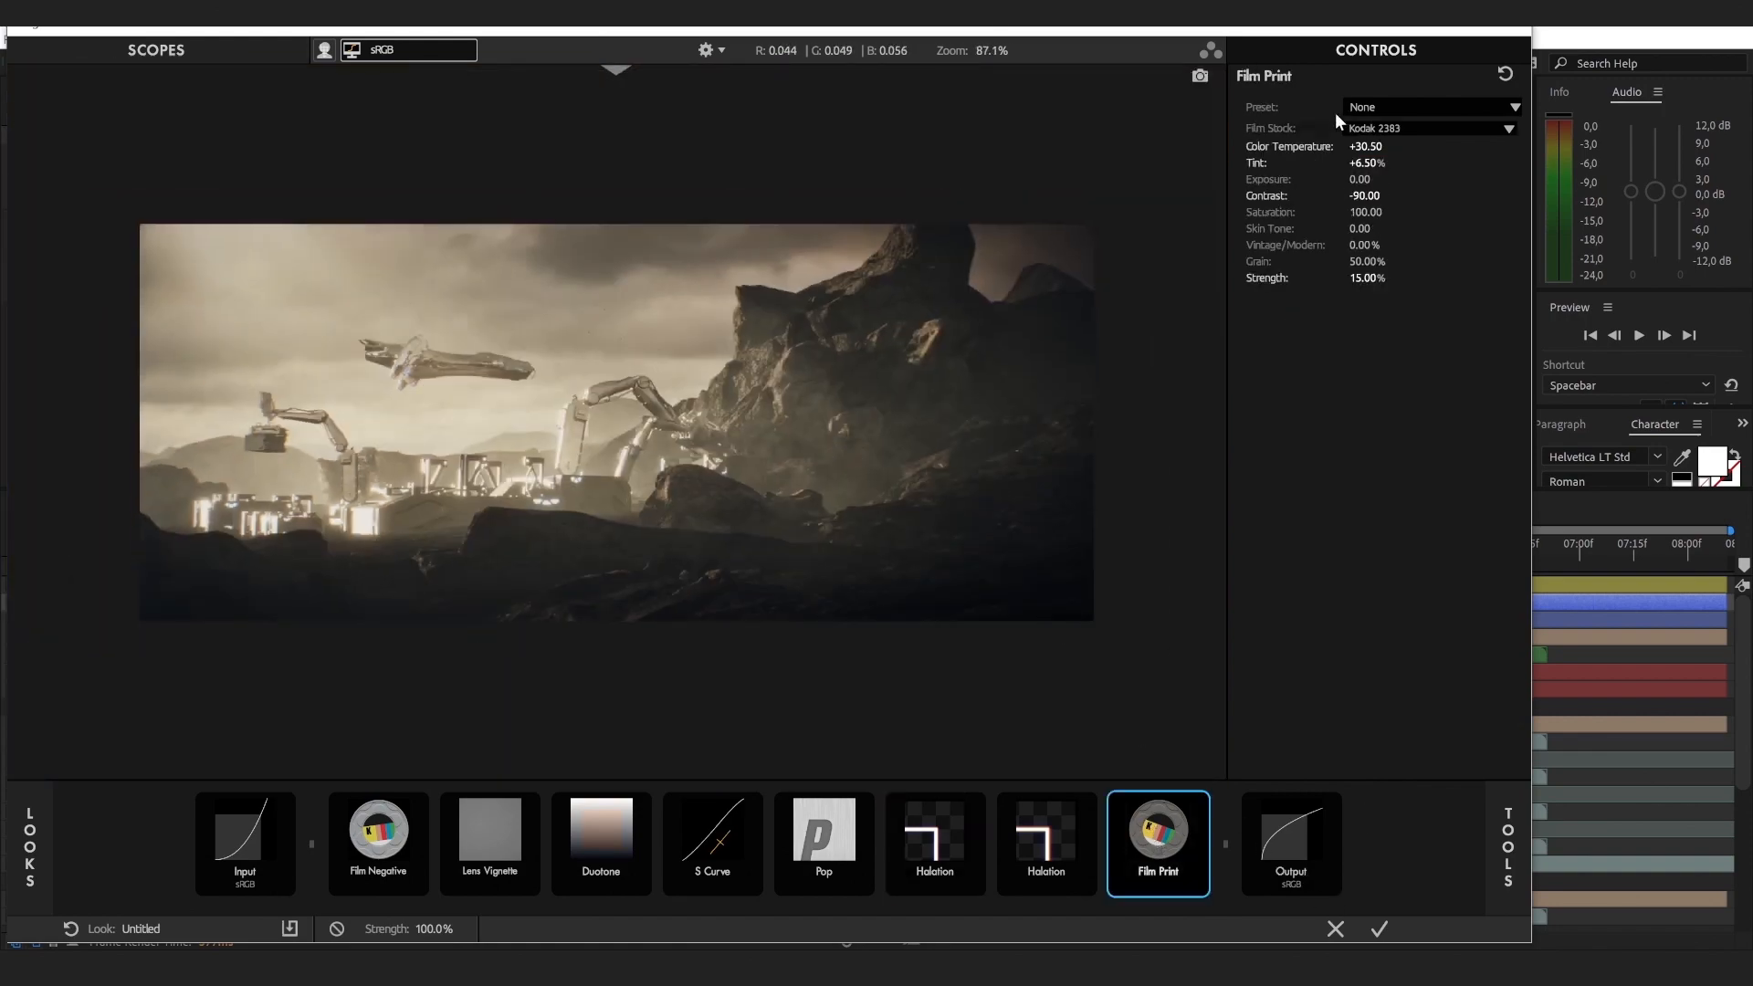
pyautogui.click(1394, 119)
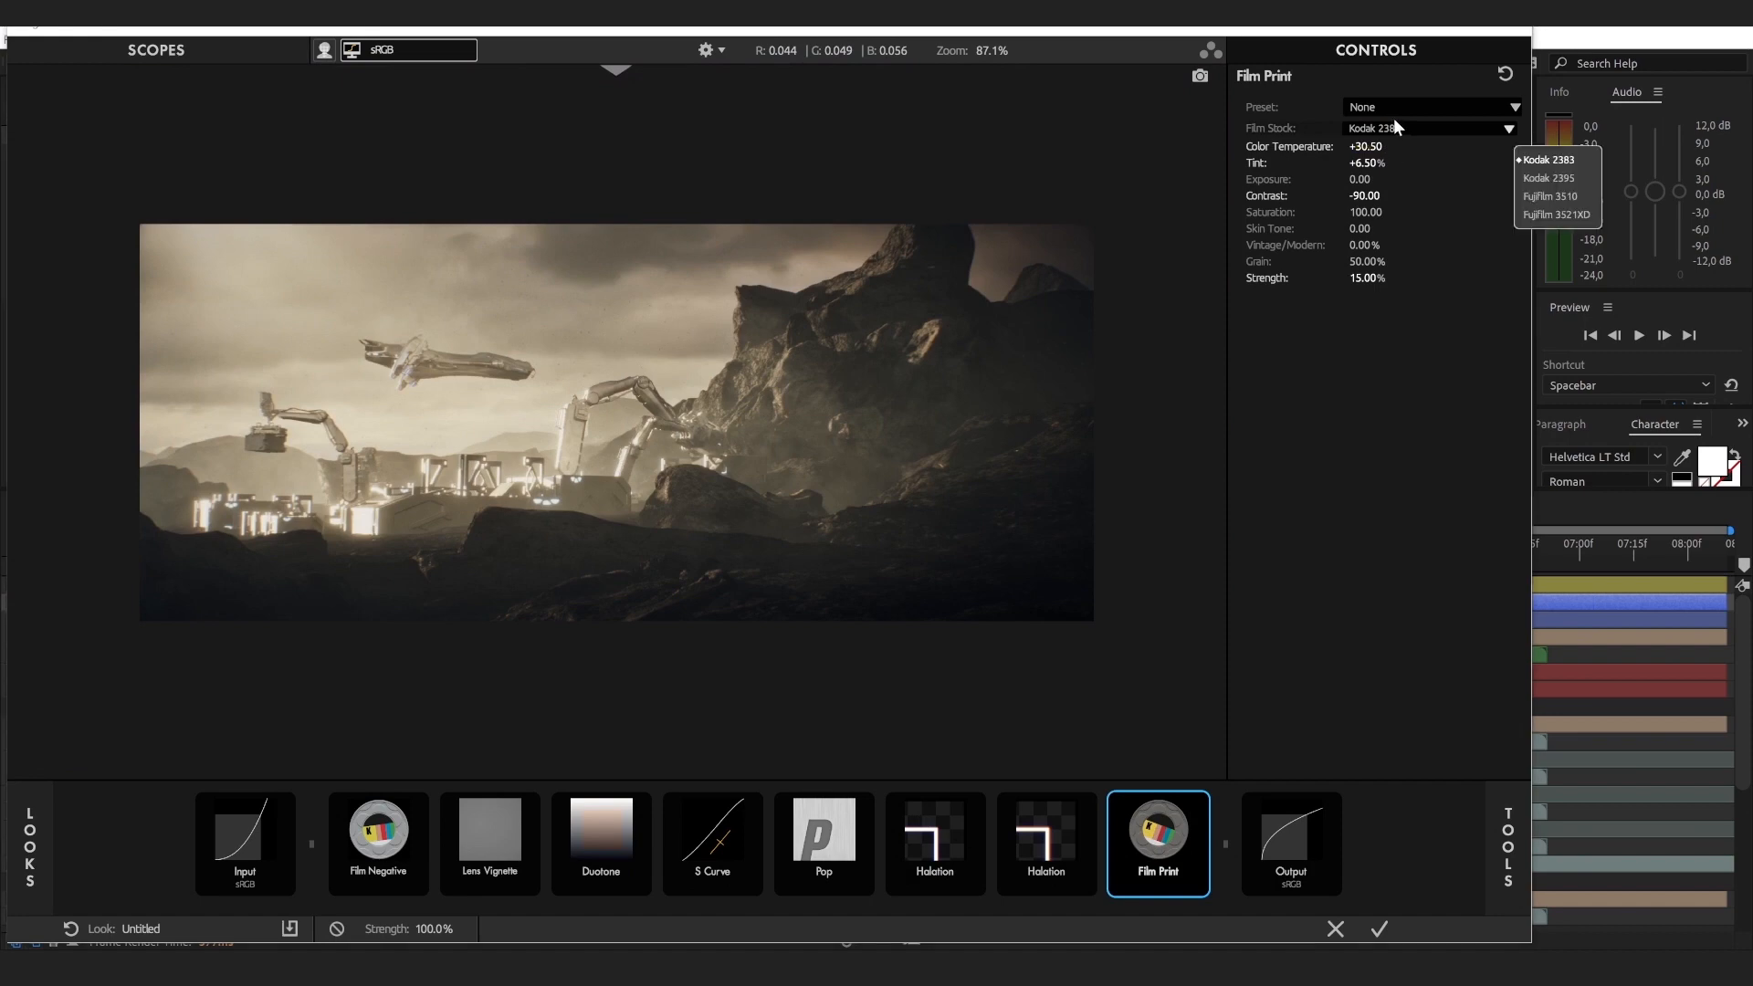
pyautogui.click(1508, 882)
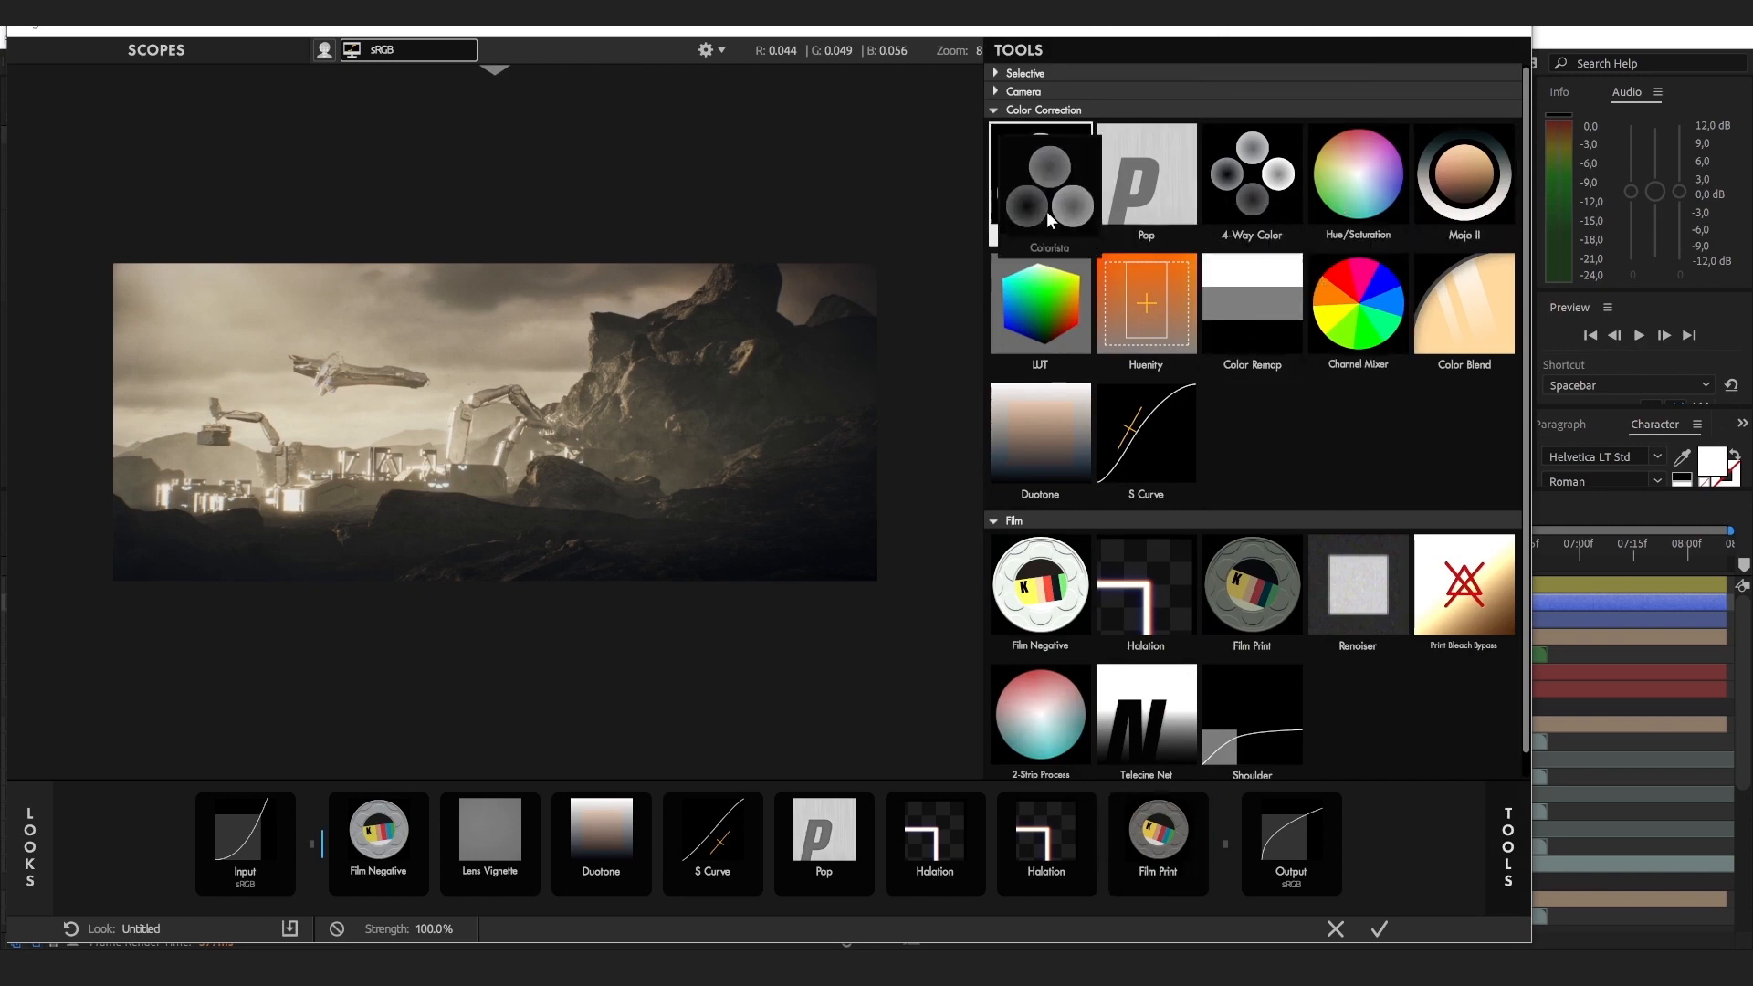
pyautogui.moveTo(1047, 211); pyautogui.dragTo(1135, 857)
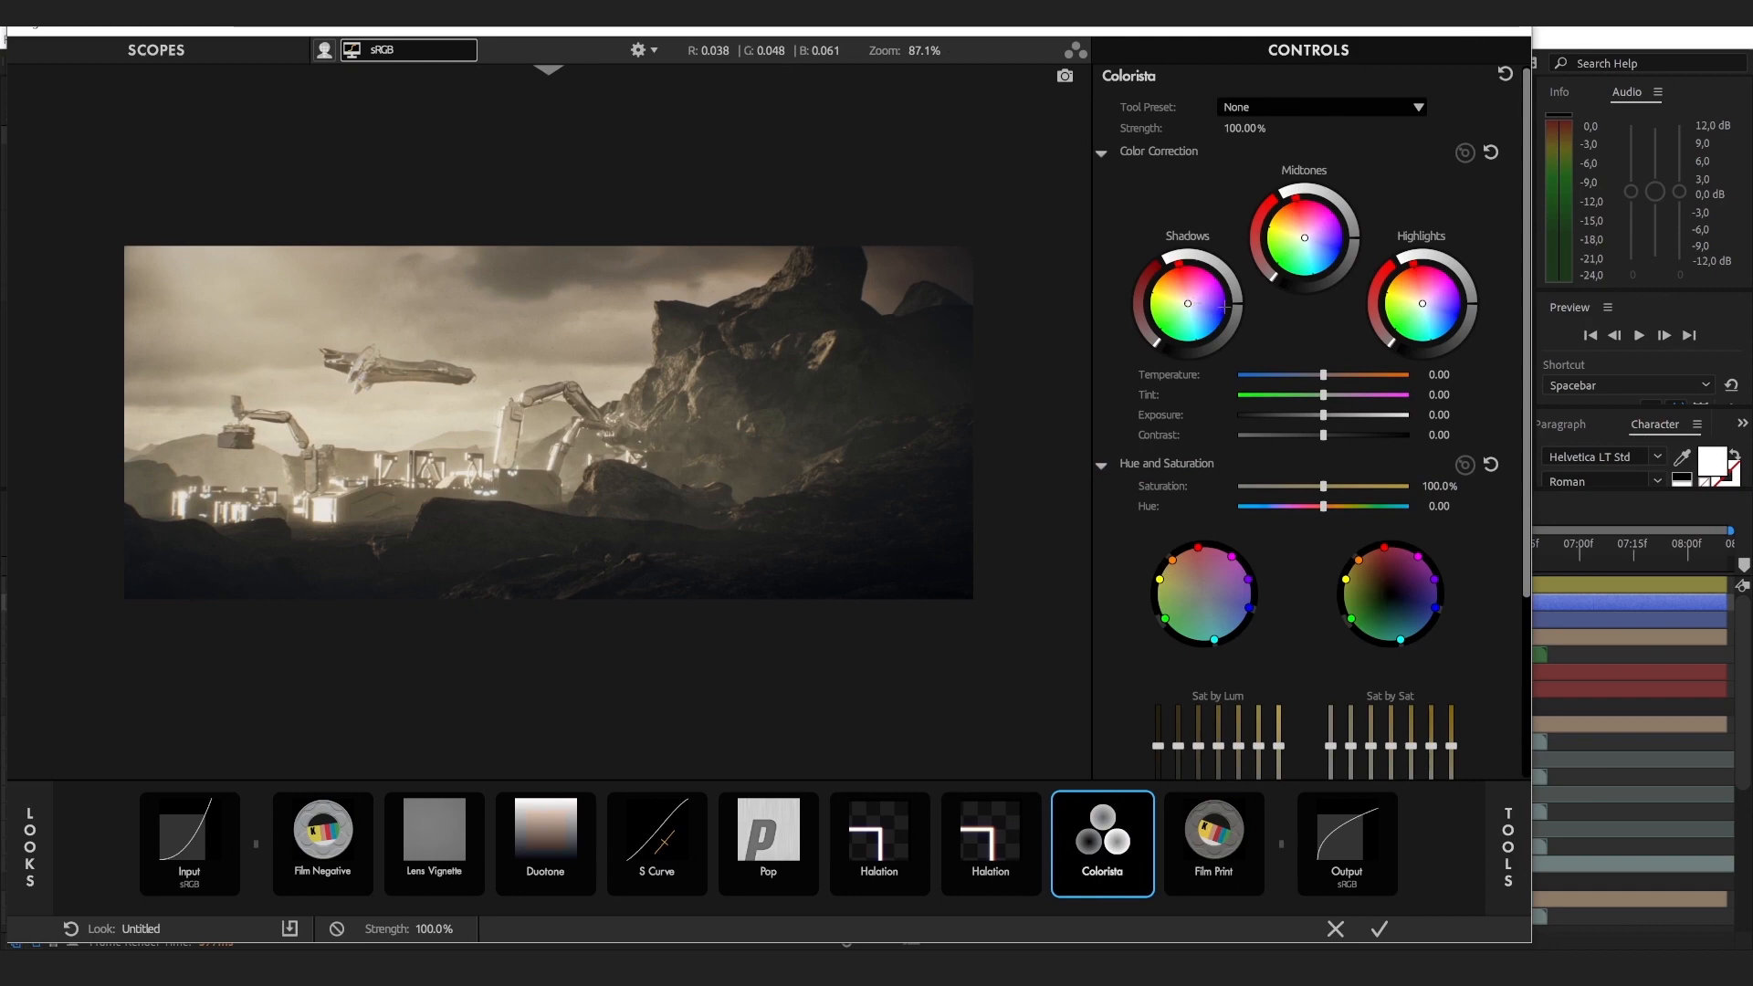
# Step: Tint Colorista's midtones slightly toward magenta and its shadows slightly toward blue, checking the effect on the rocks
pyautogui.scroll(5, 550, 411)
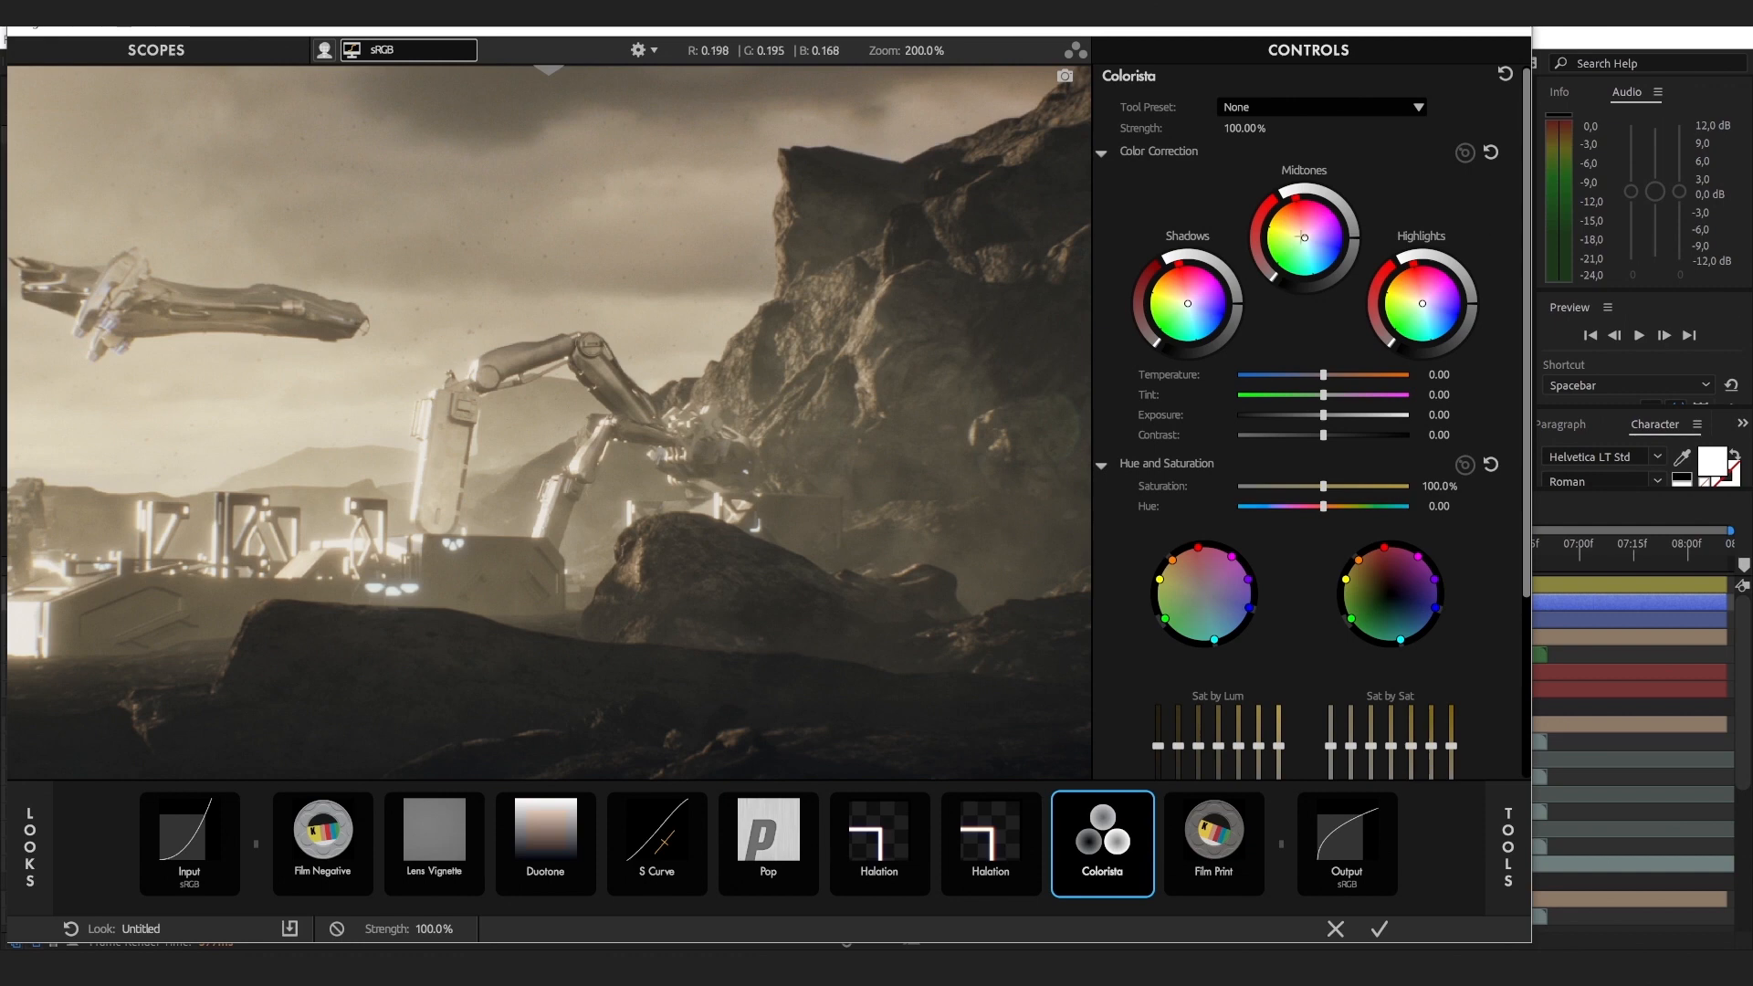
pyautogui.moveTo(1305, 237); pyautogui.dragTo(1307, 228)
pyautogui.moveTo(1173, 298); pyautogui.dragTo(1196, 306)
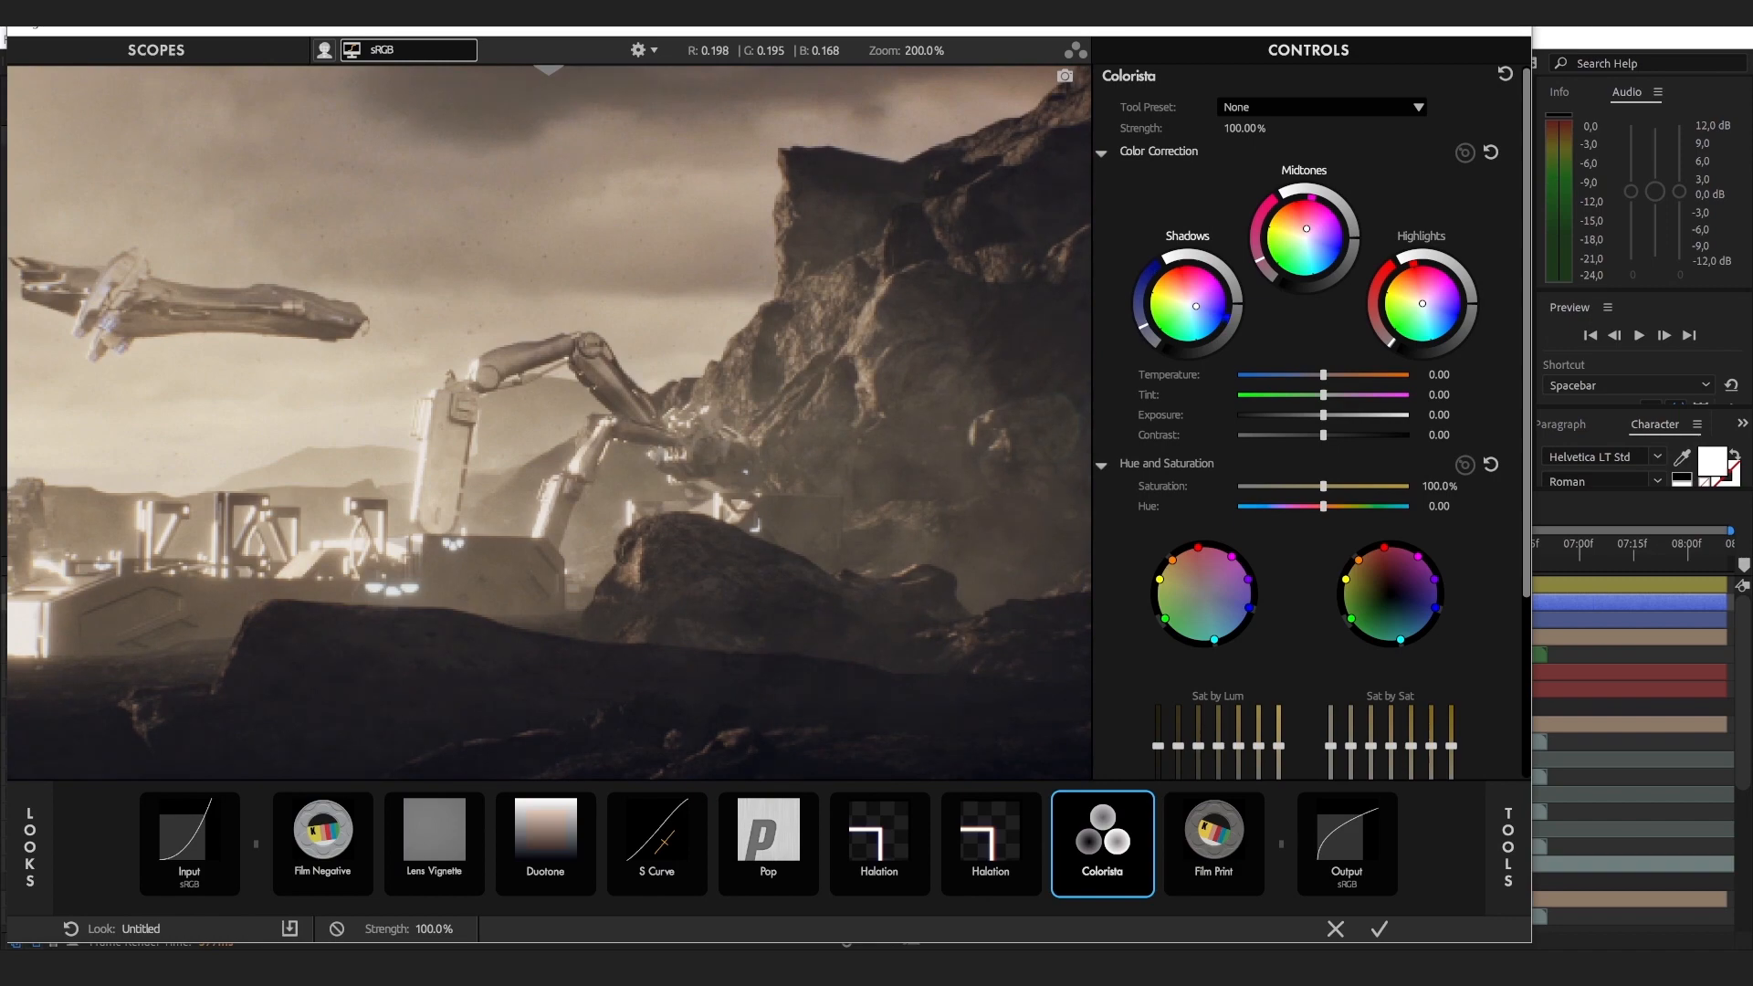
pyautogui.moveTo(746, 537); pyautogui.dragTo(585, 200)
pyautogui.scroll(-6, 787, 567)
pyautogui.scroll(5, 810, 556)
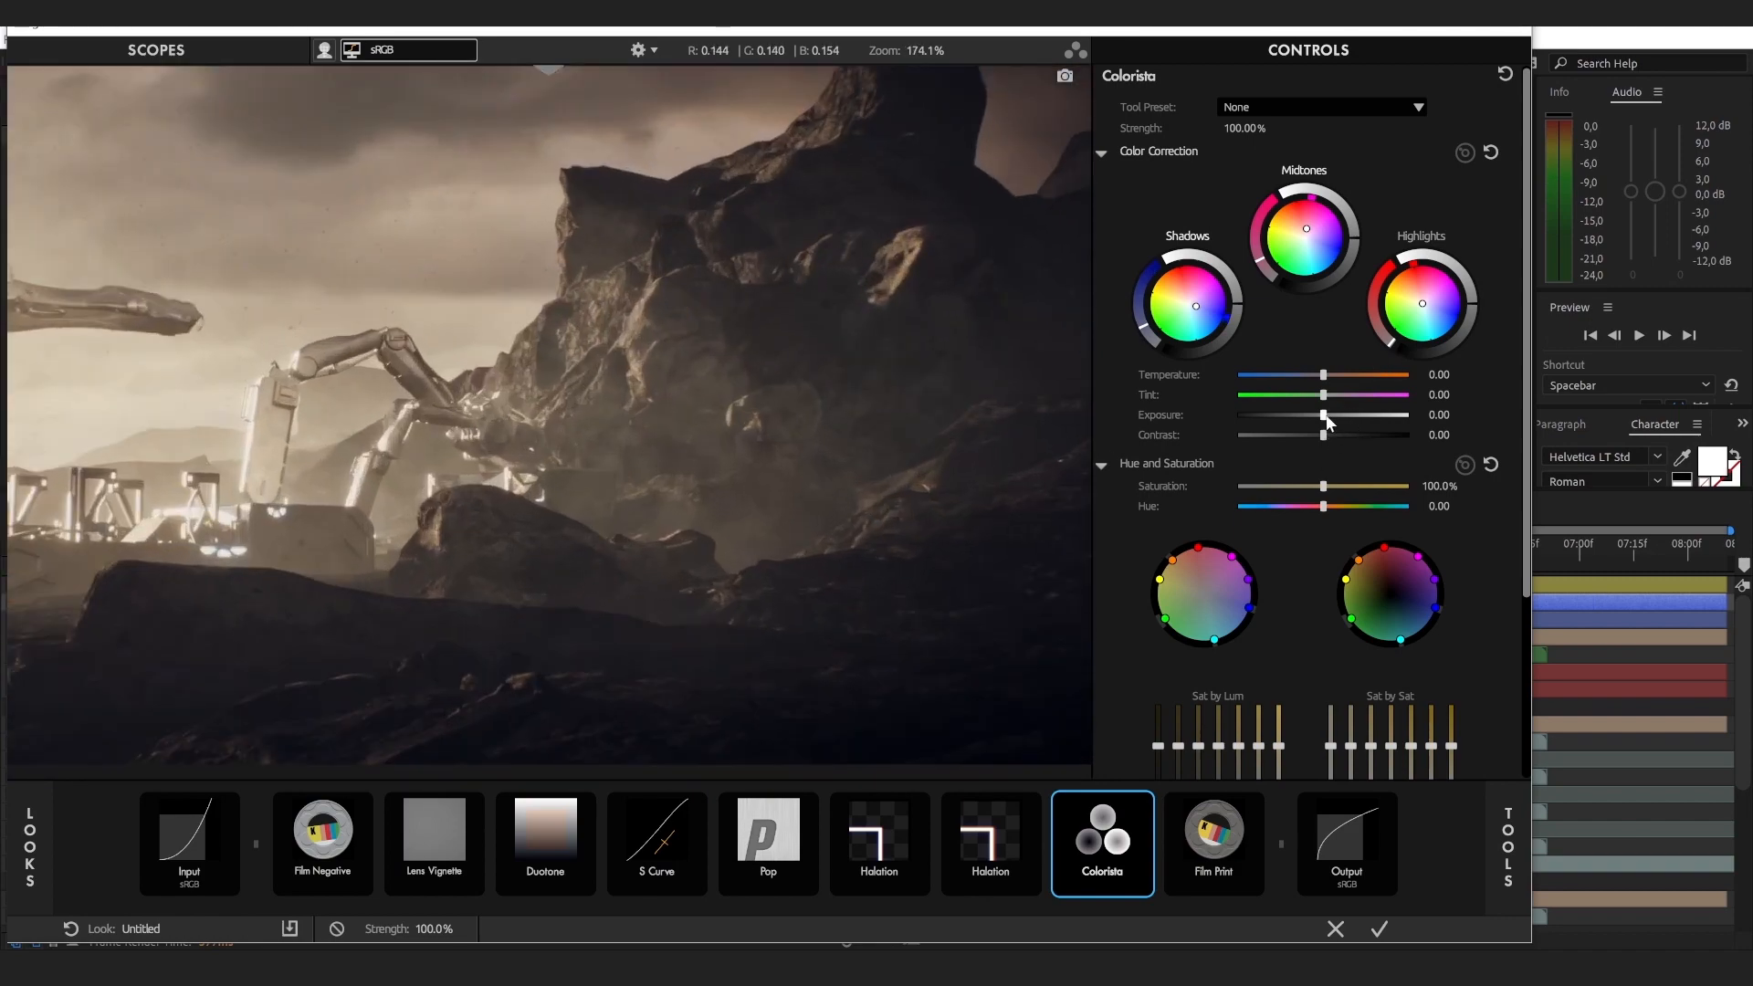
# Step: Set Colorista's Exposure to about +0.18 and Contrast to about +0.09, and apply the look to the layer
pyautogui.moveTo(1326, 415); pyautogui.dragTo(1329, 416)
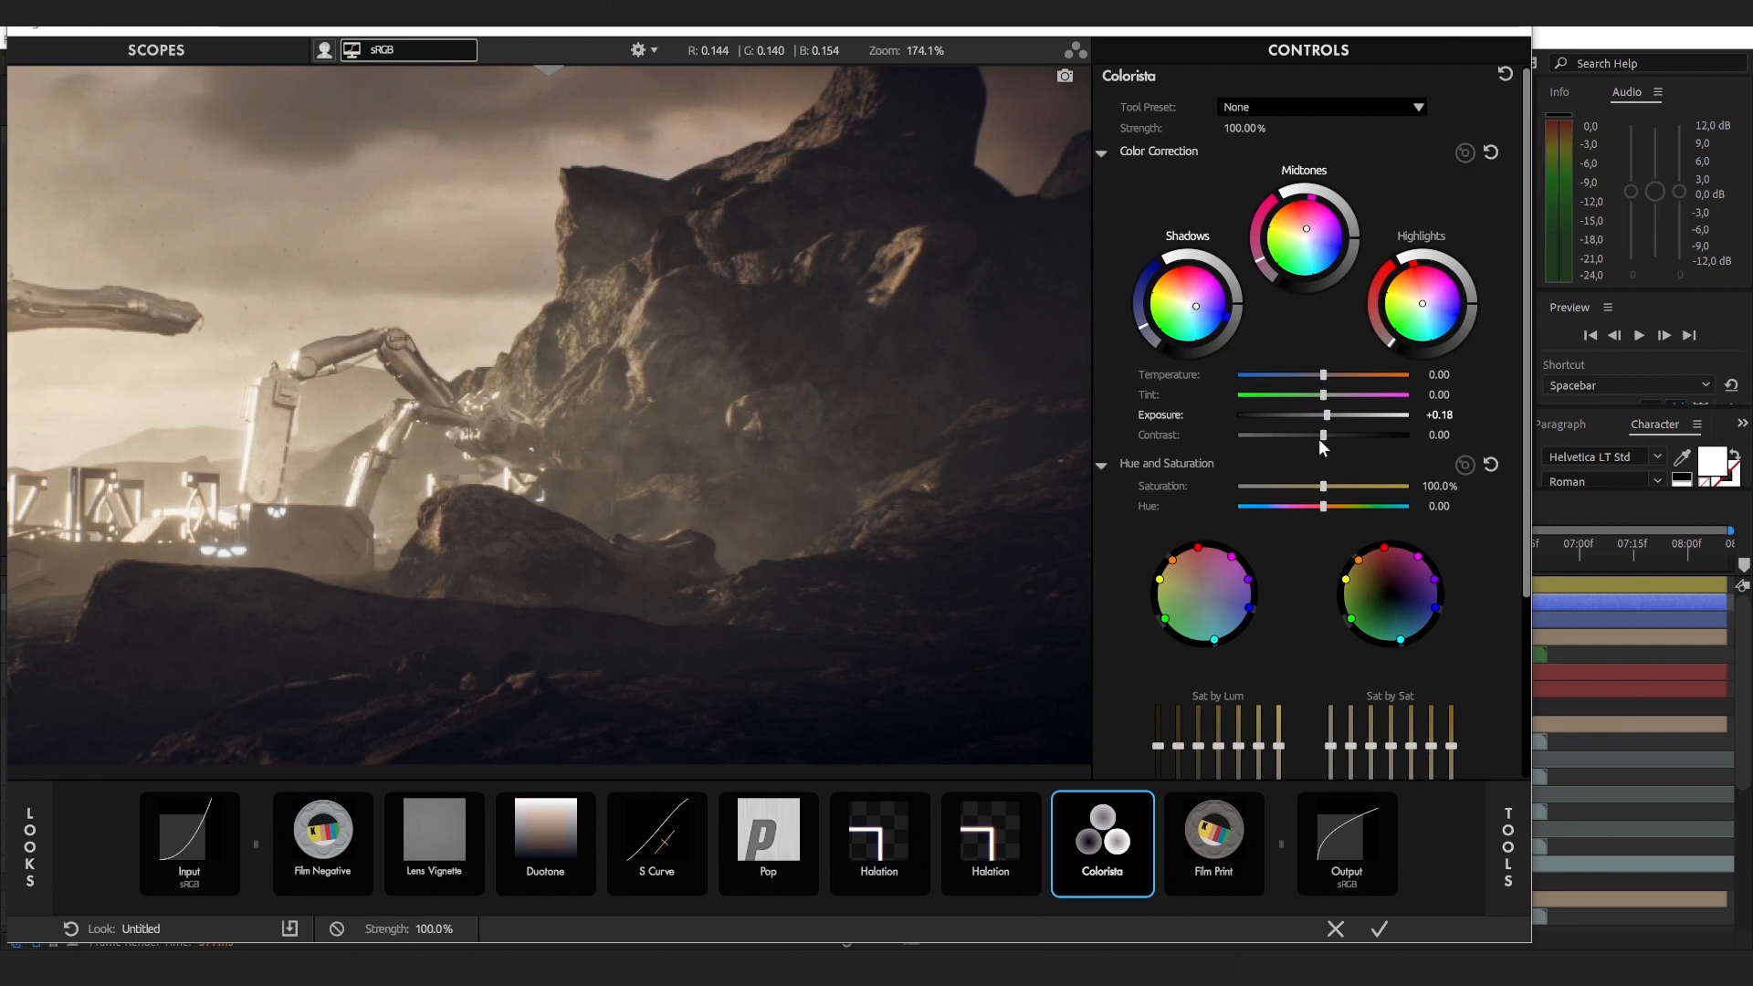
pyautogui.moveTo(1322, 438); pyautogui.dragTo(1326, 437)
pyautogui.scroll(-3, 466, 403)
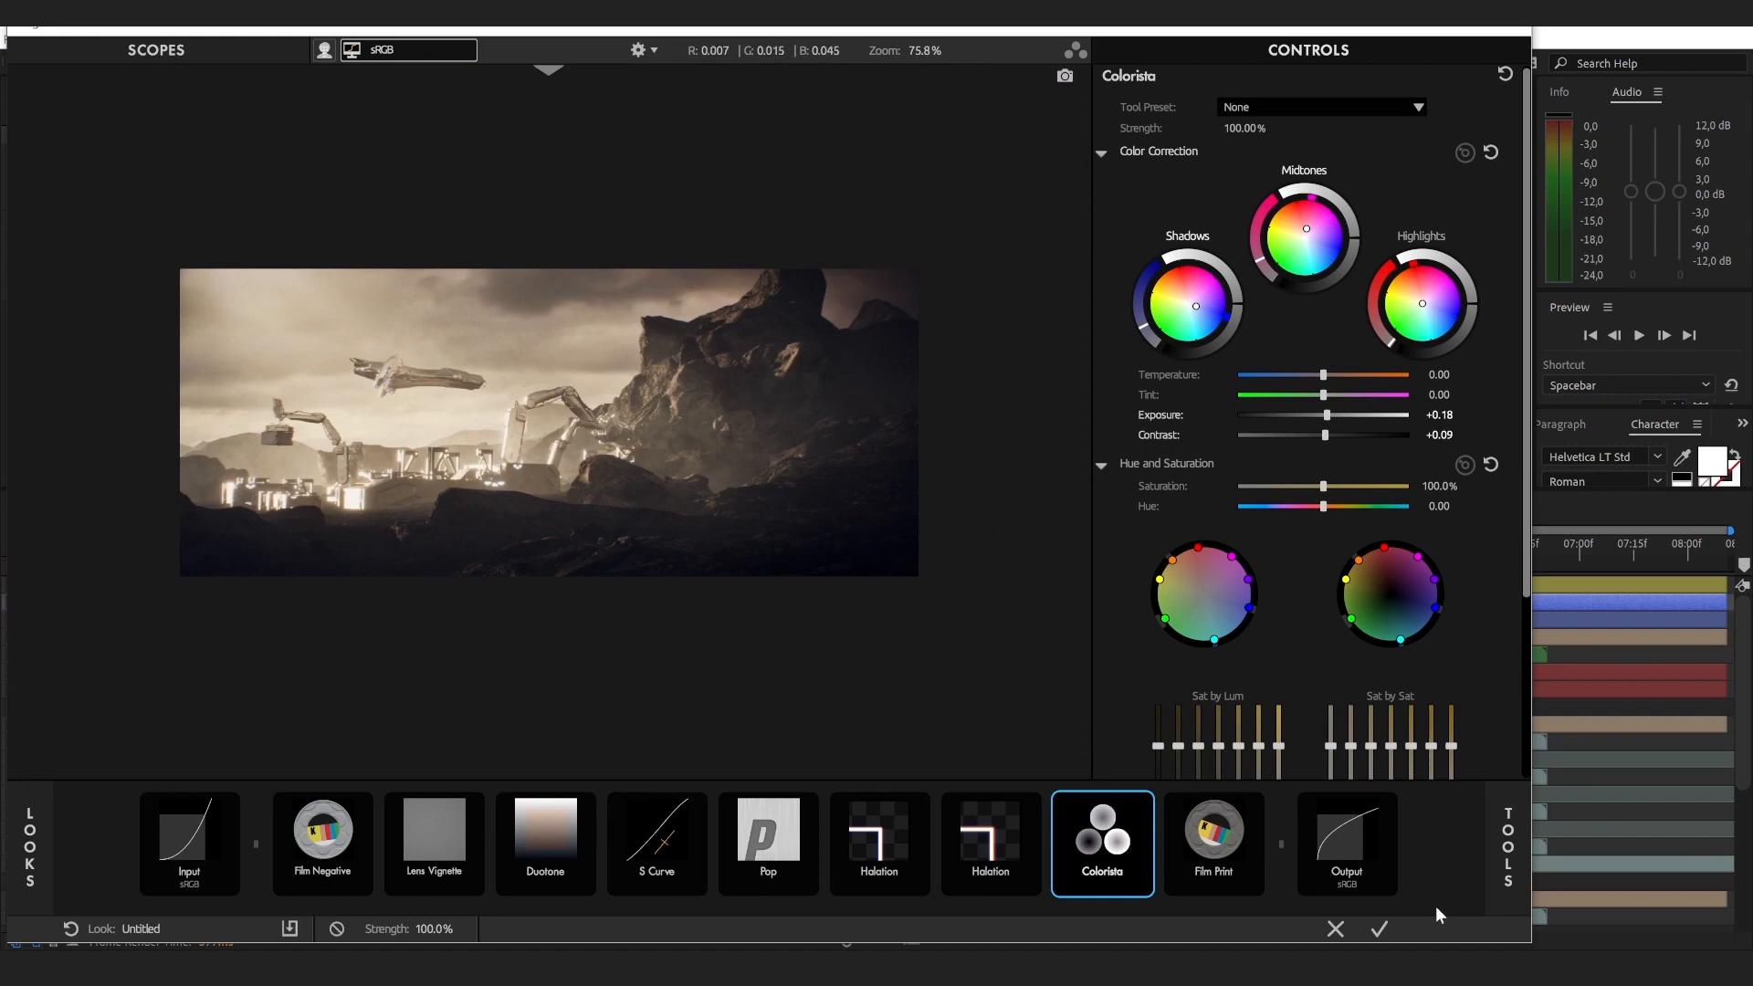
pyautogui.click(1379, 928)
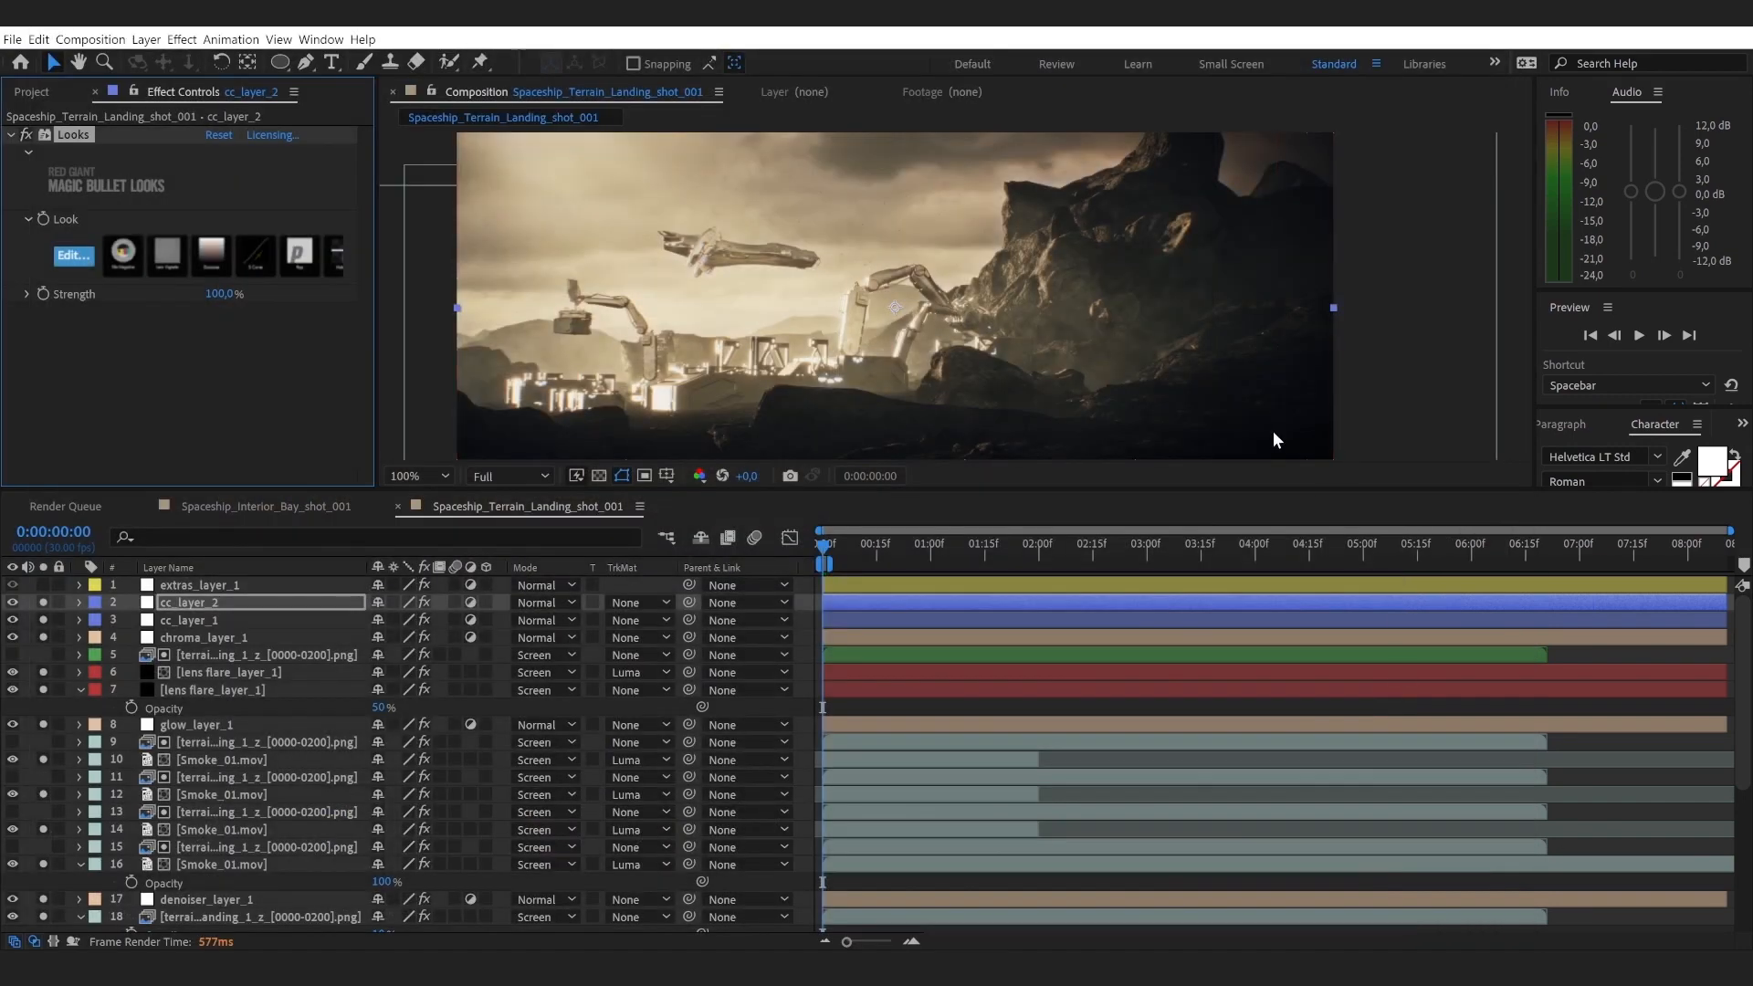
# Step: Reshape the fade_1 layer's mask so its curve bulges outward around the frame's lower-right corner
pyautogui.scroll(-1, 1141, 306)
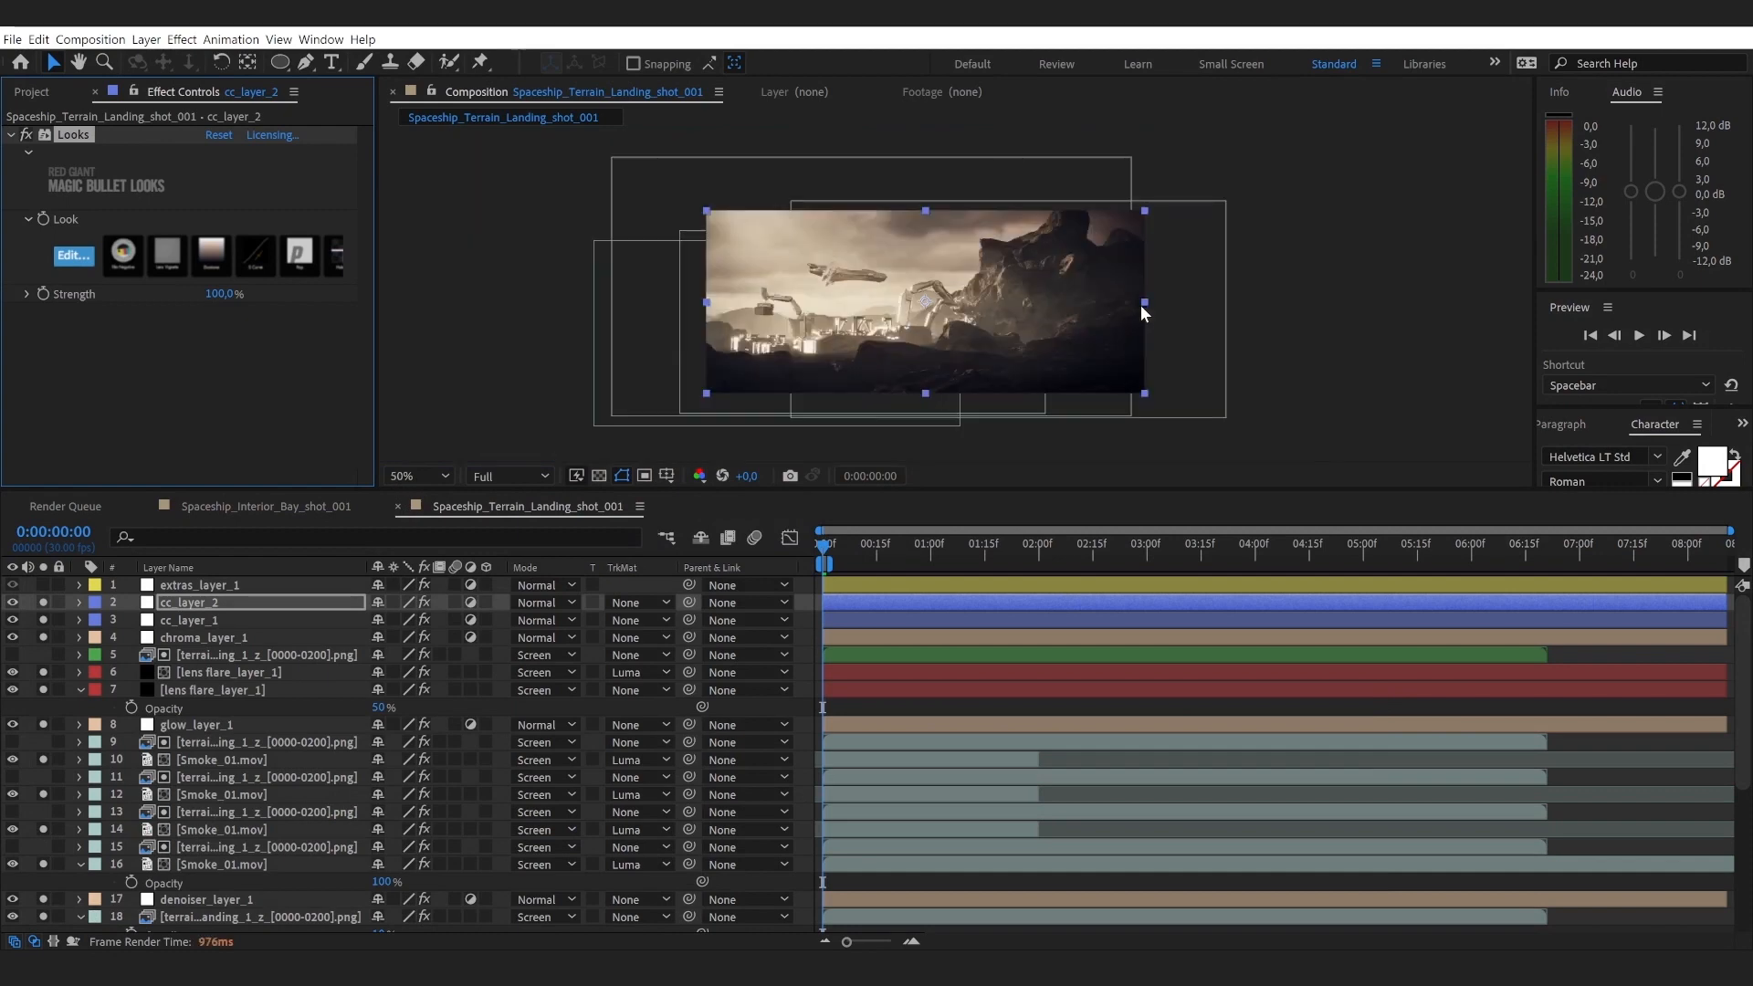
pyautogui.press('.')
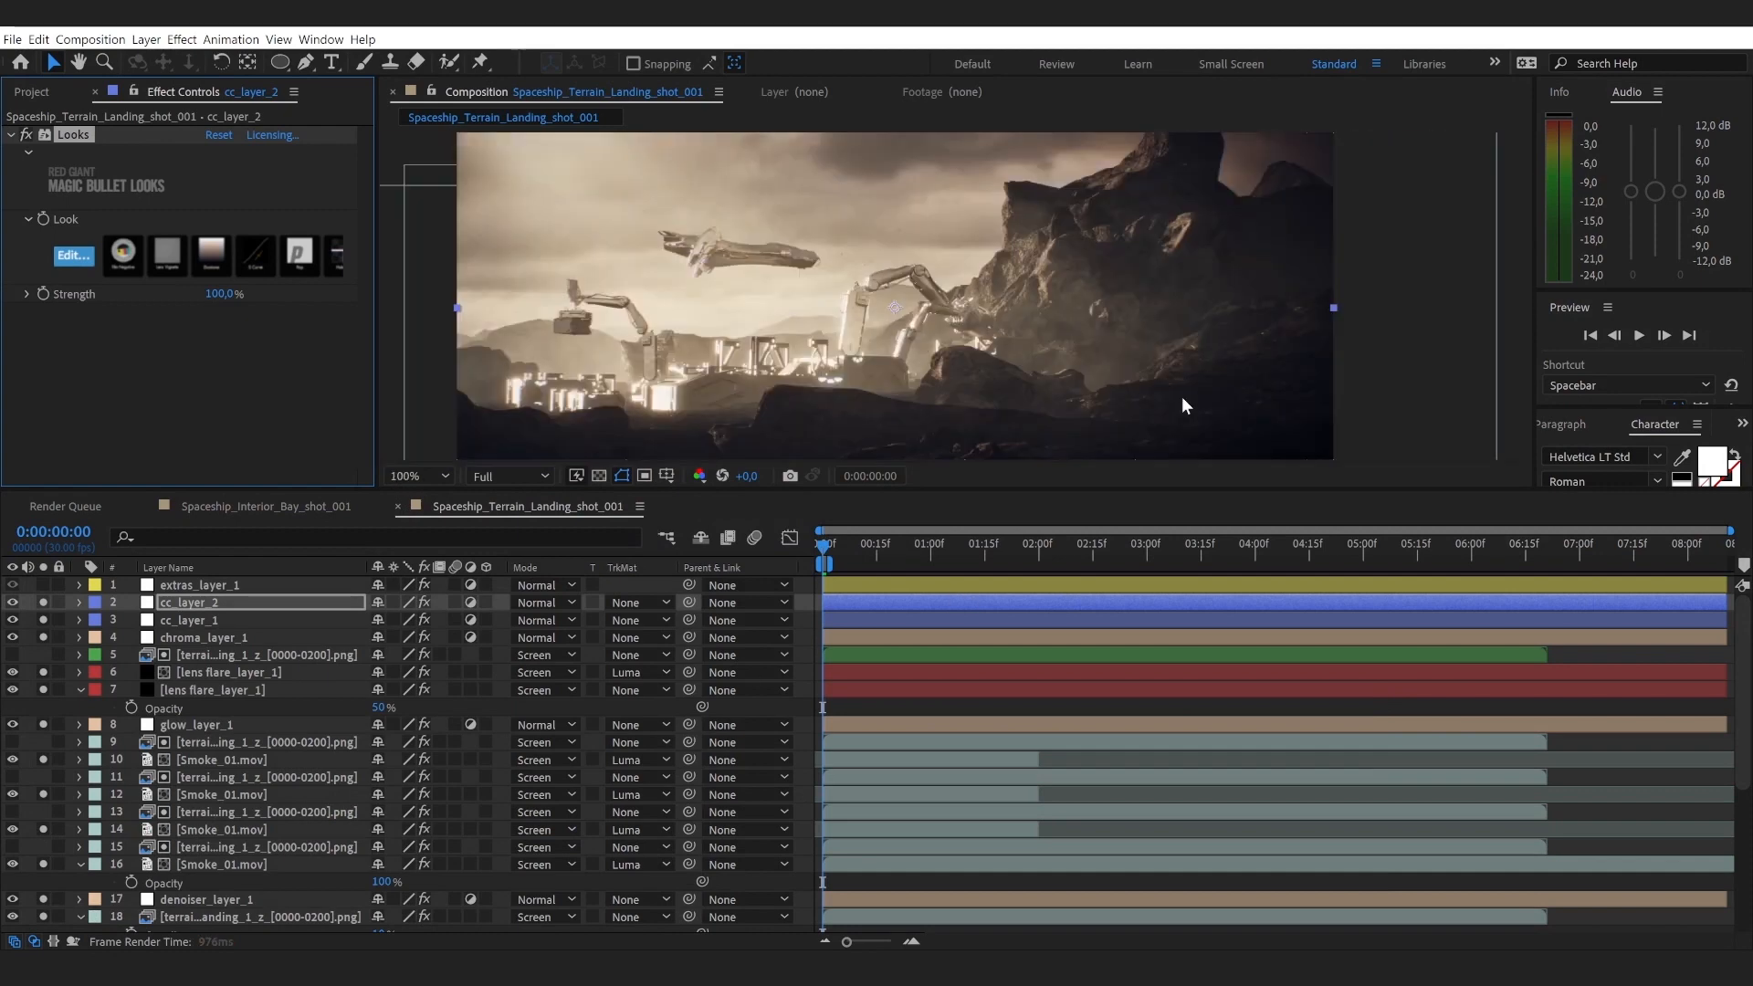
pyautogui.press('h')
pyautogui.moveTo(1182, 396); pyautogui.dragTo(959, 282)
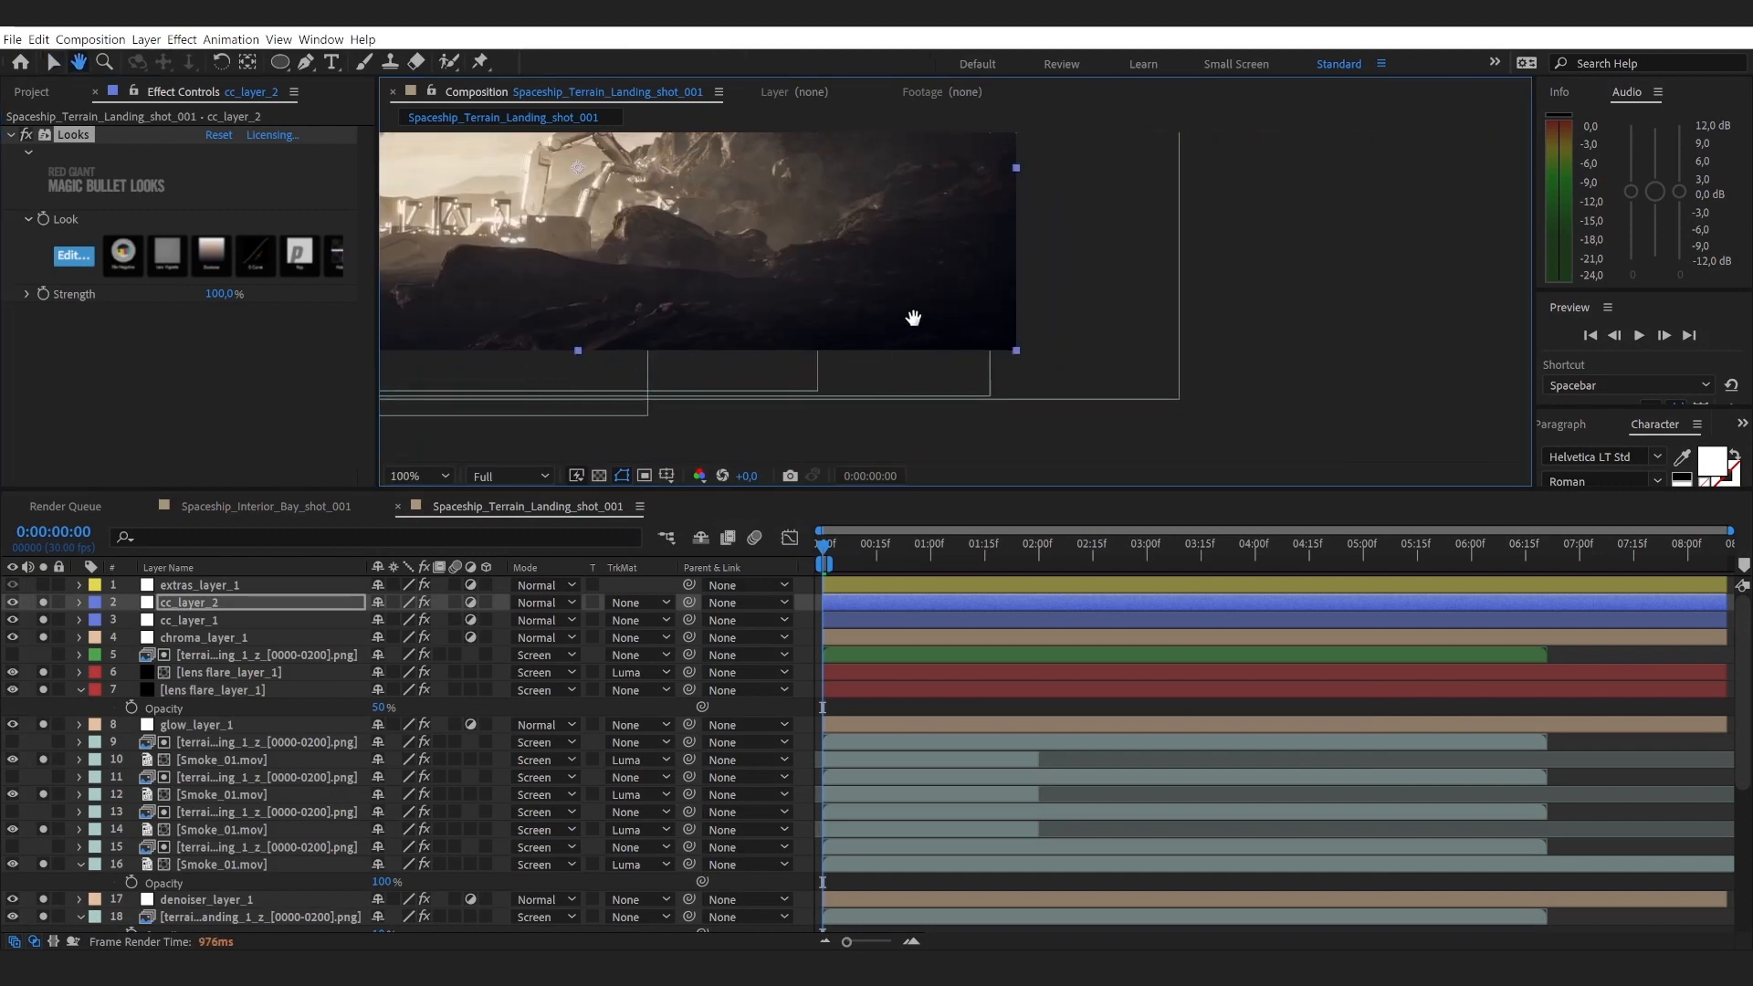
pyautogui.scroll(-5, 178, 803)
pyautogui.press('v')
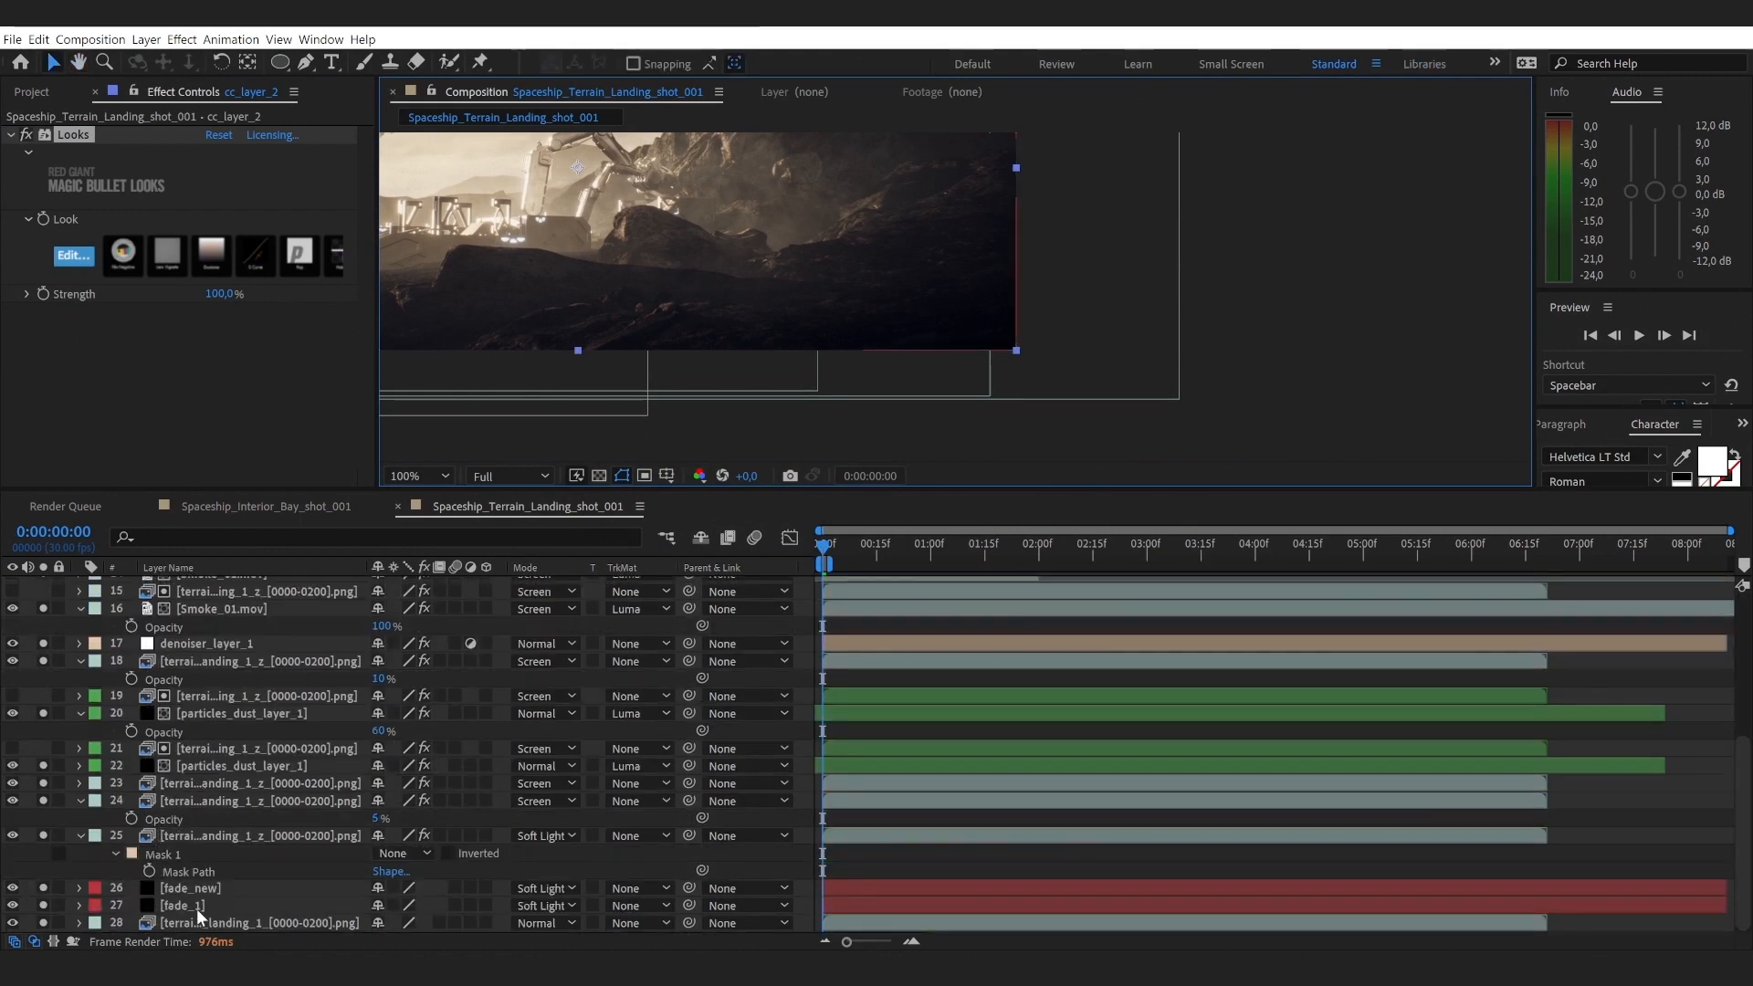
pyautogui.click(195, 906)
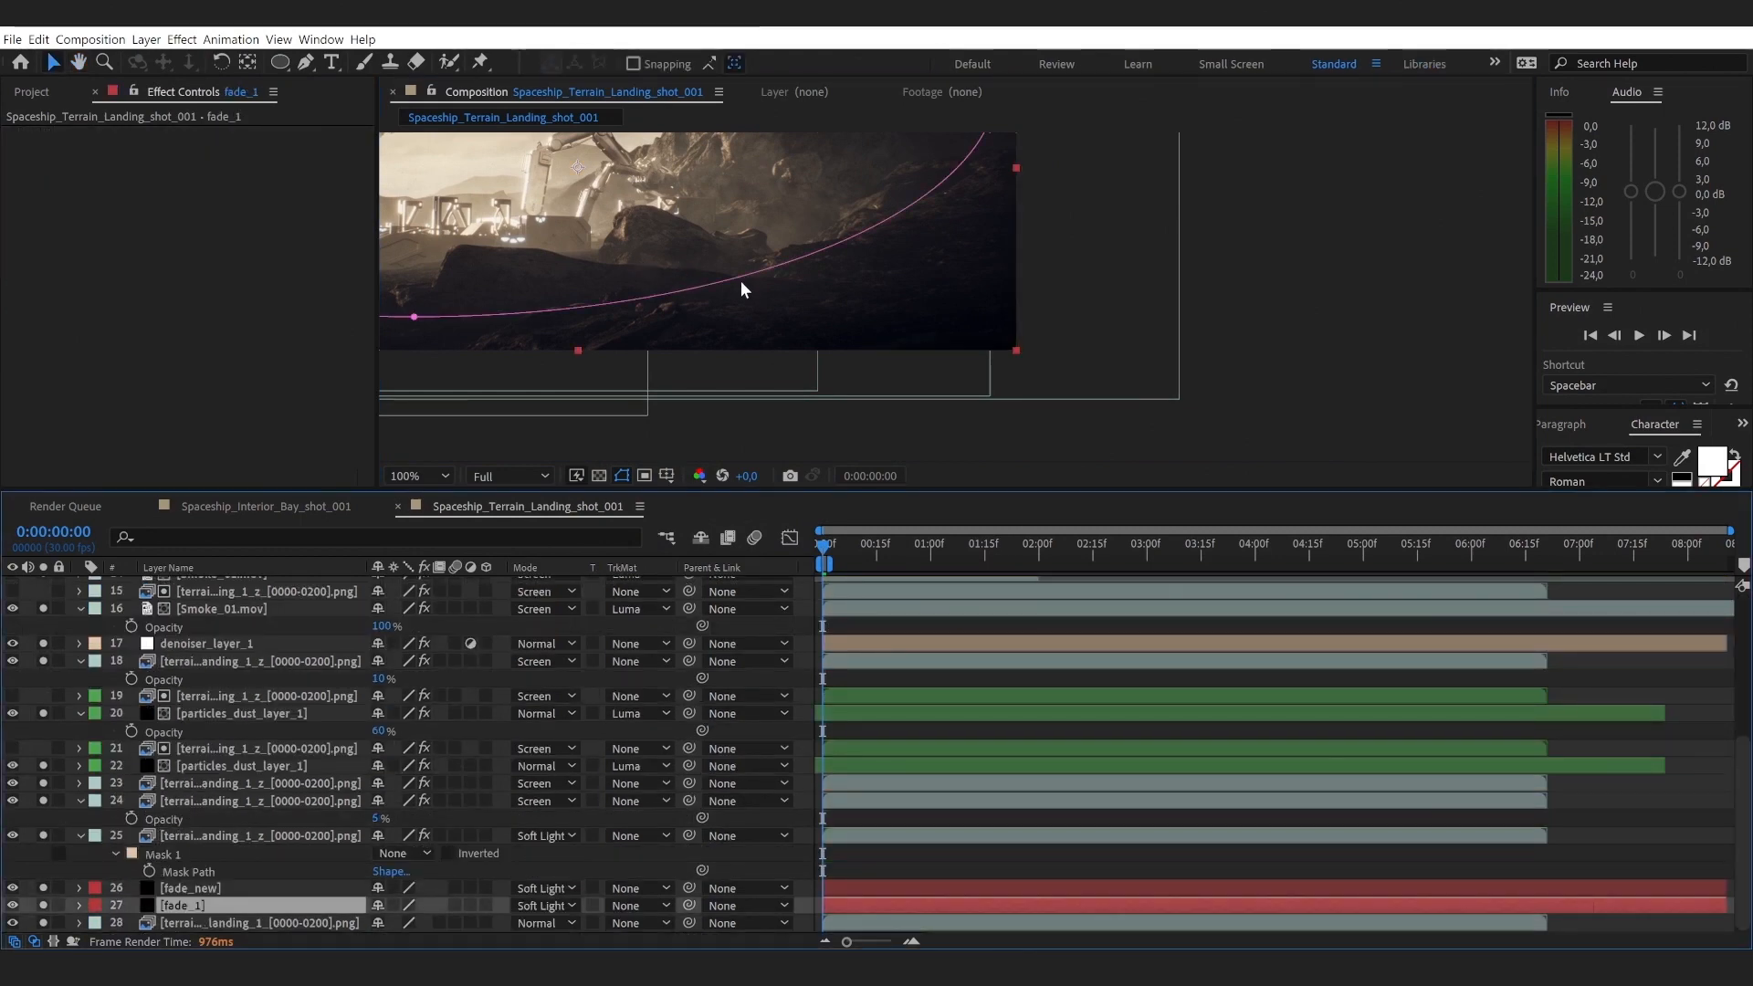
pyautogui.press('`')
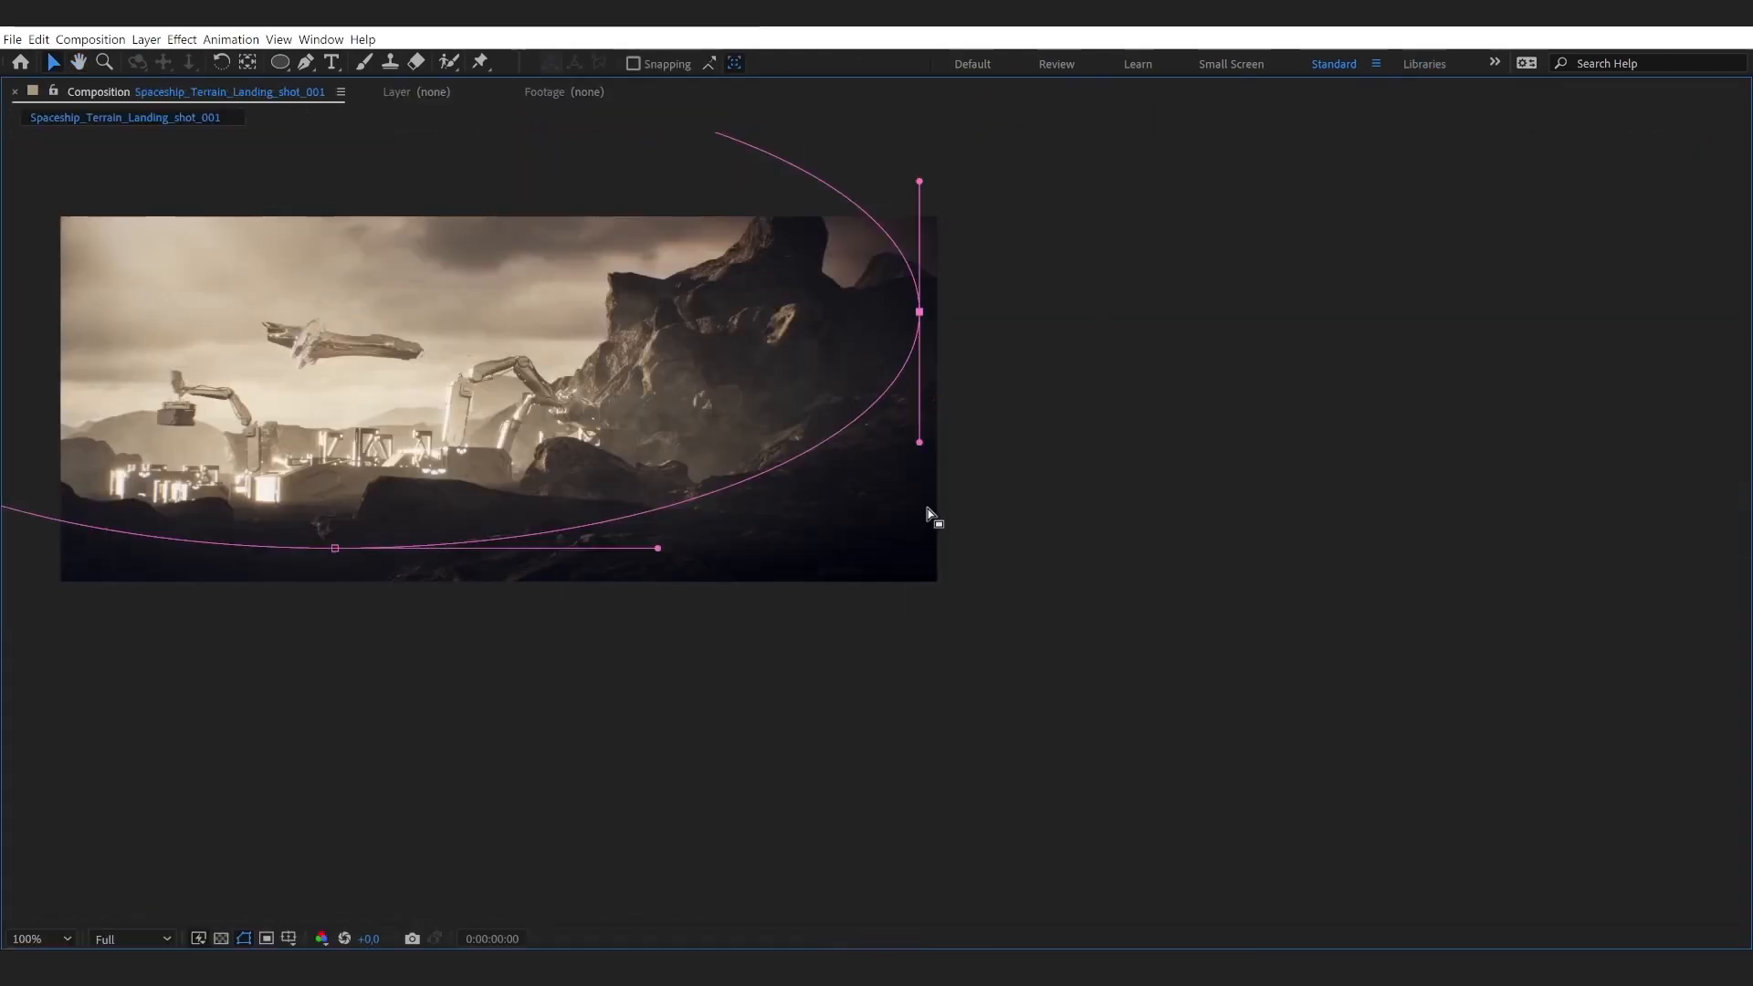
pyautogui.moveTo(919, 442); pyautogui.dragTo(1170, 725)
pyautogui.click(1303, 585)
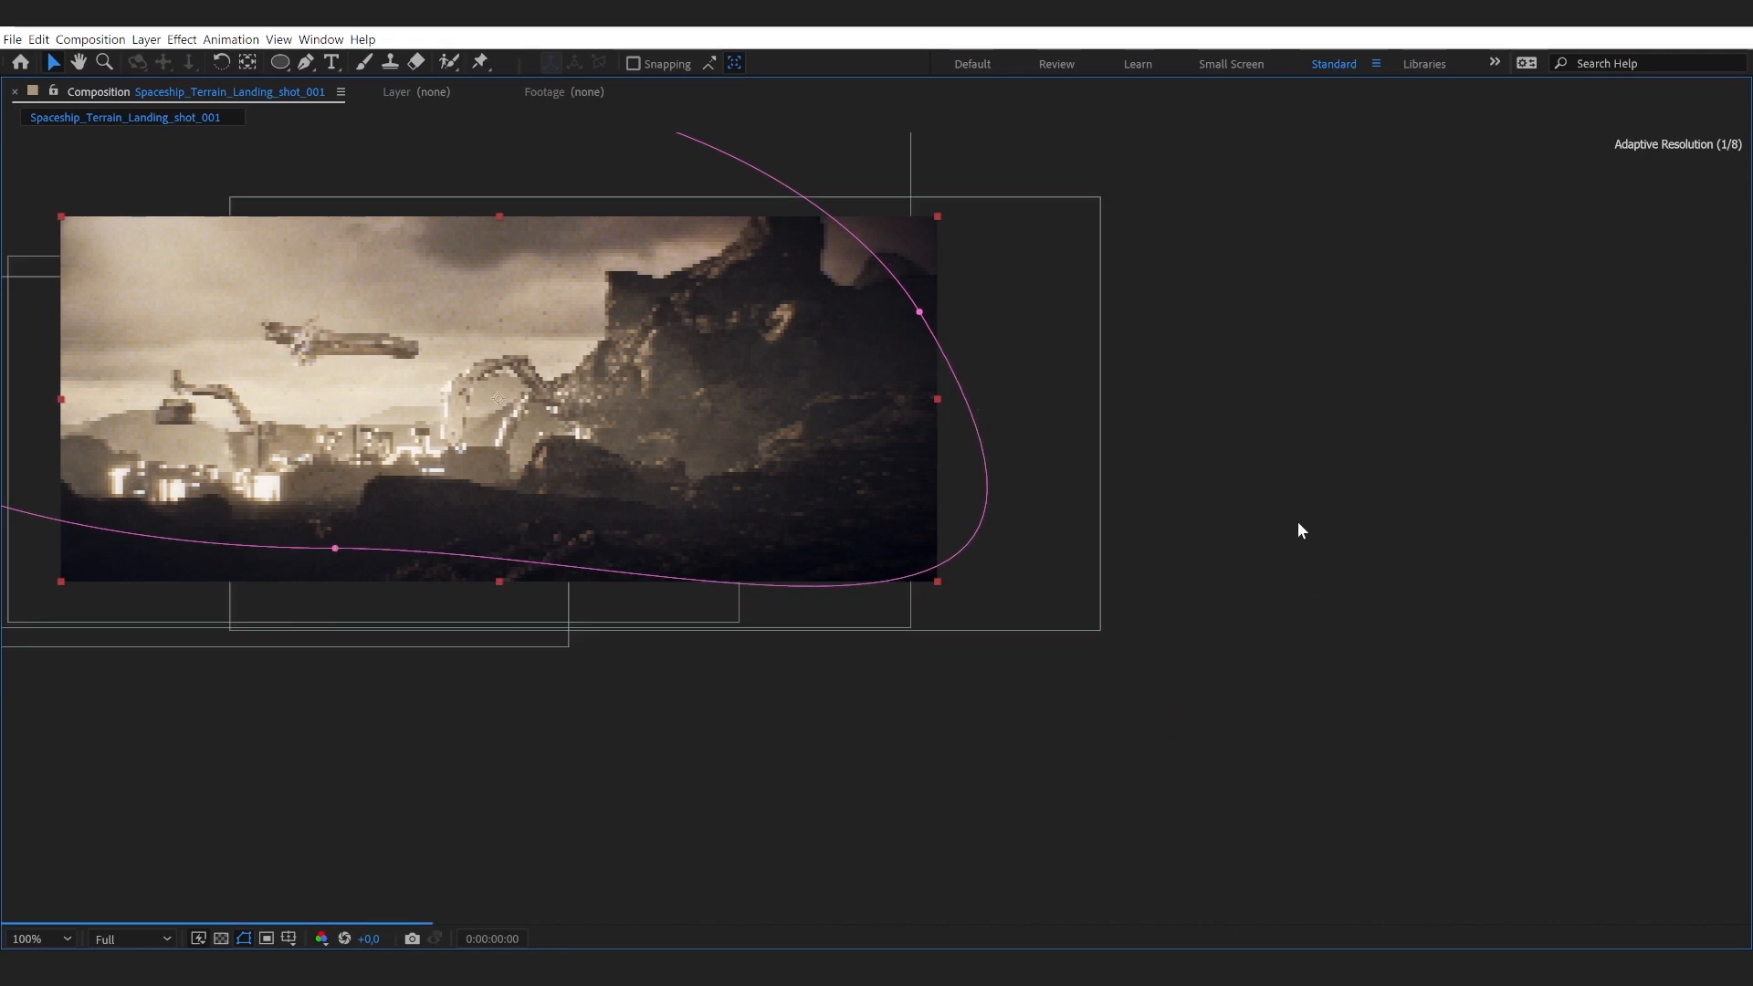
# Step: Examine the whole terrain landing shot with the reshaped fade, first in the enlarged viewer and again in the normal workspace
pyautogui.press(',')
pyautogui.press('h')
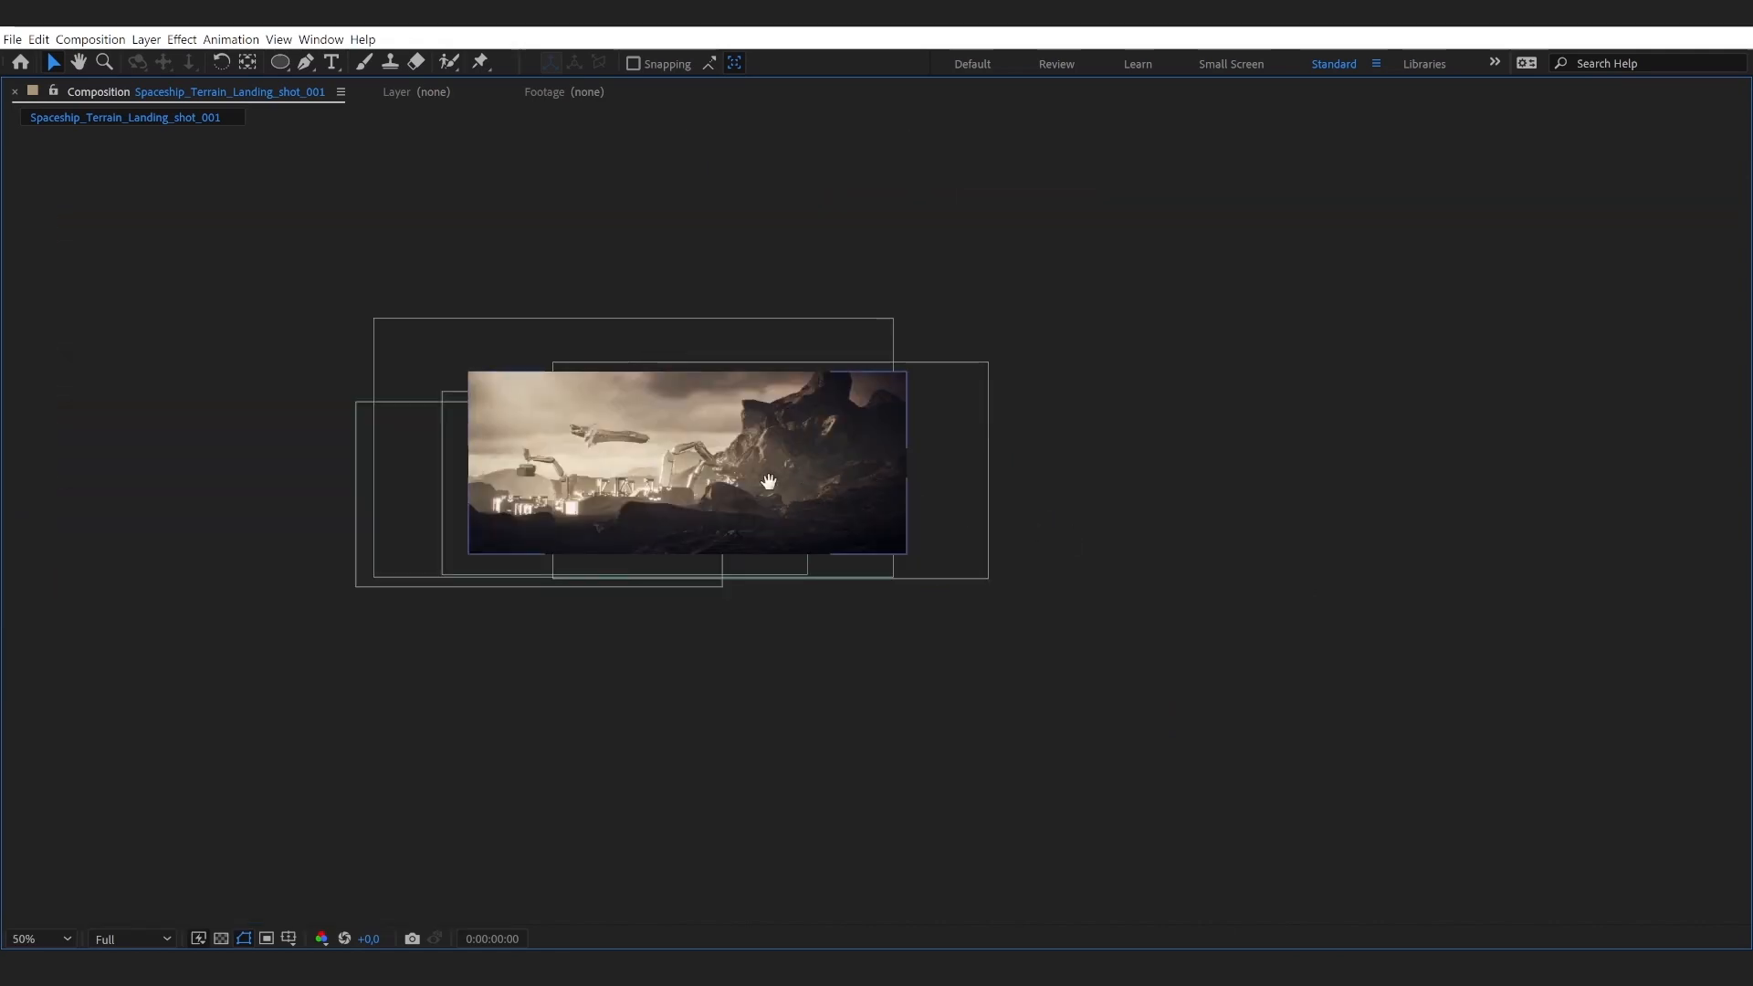
pyautogui.moveTo(770, 482); pyautogui.dragTo(968, 482)
pyautogui.press('v')
pyautogui.press('`')
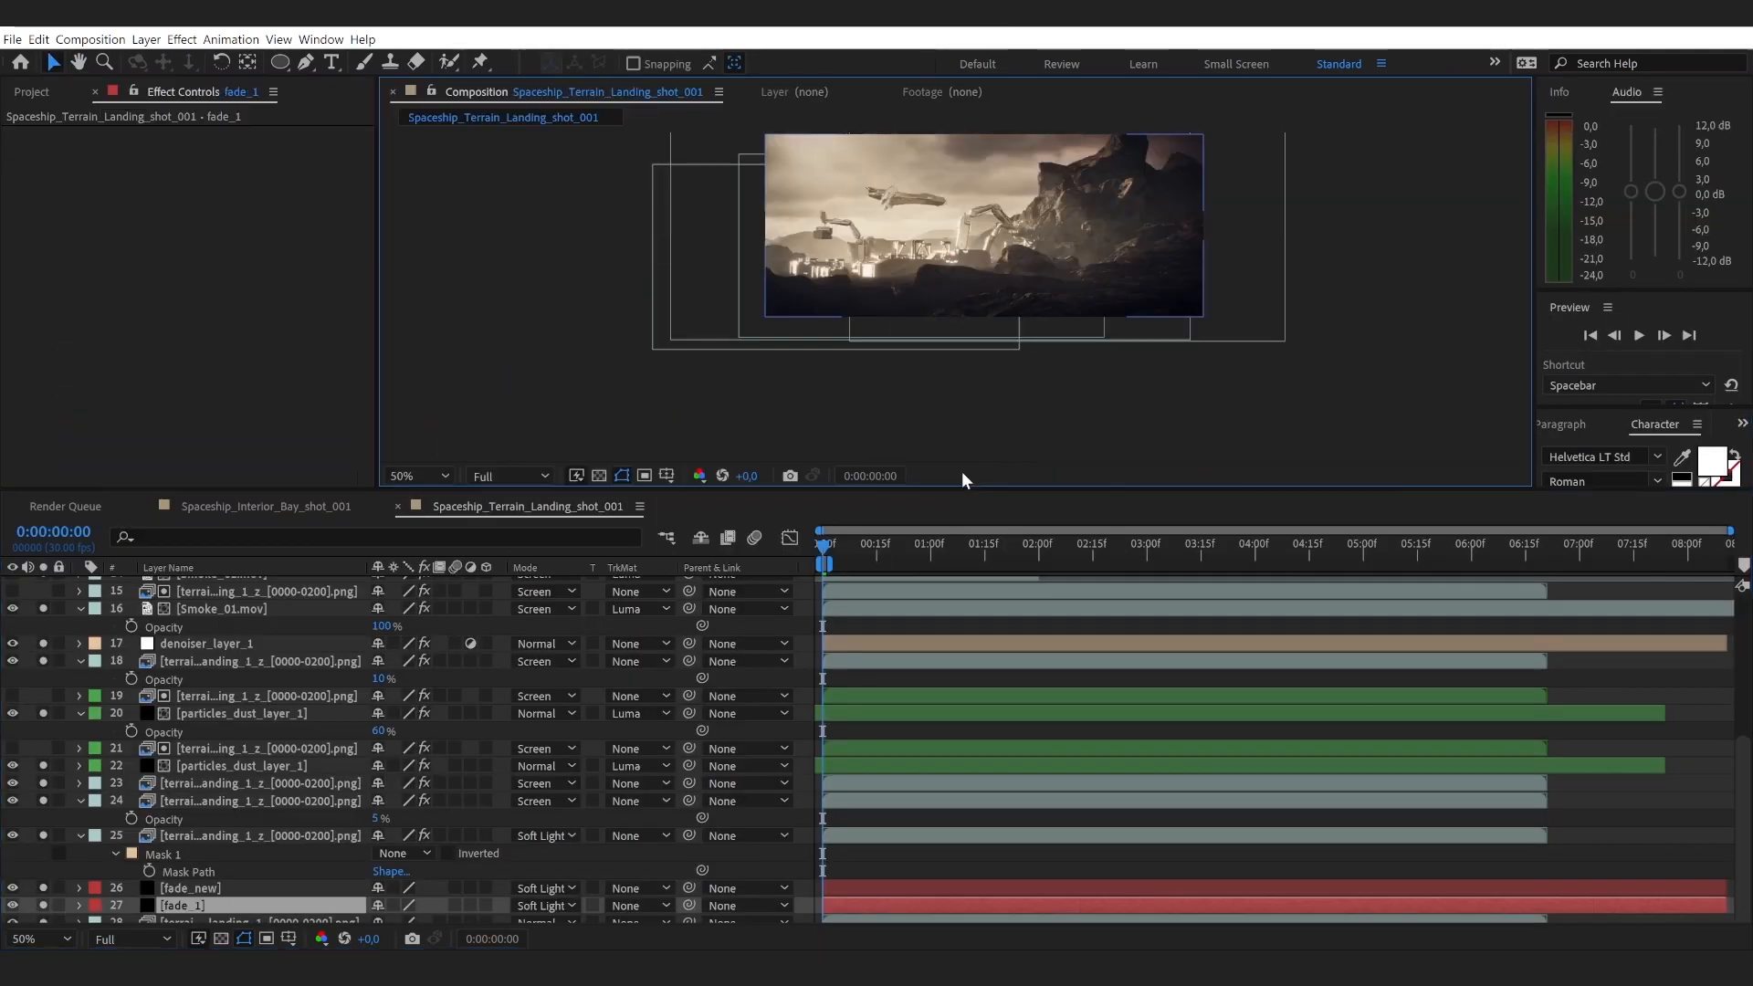
pyautogui.press('h')
pyautogui.moveTo(953, 253); pyautogui.dragTo(938, 315)
pyautogui.press('v')
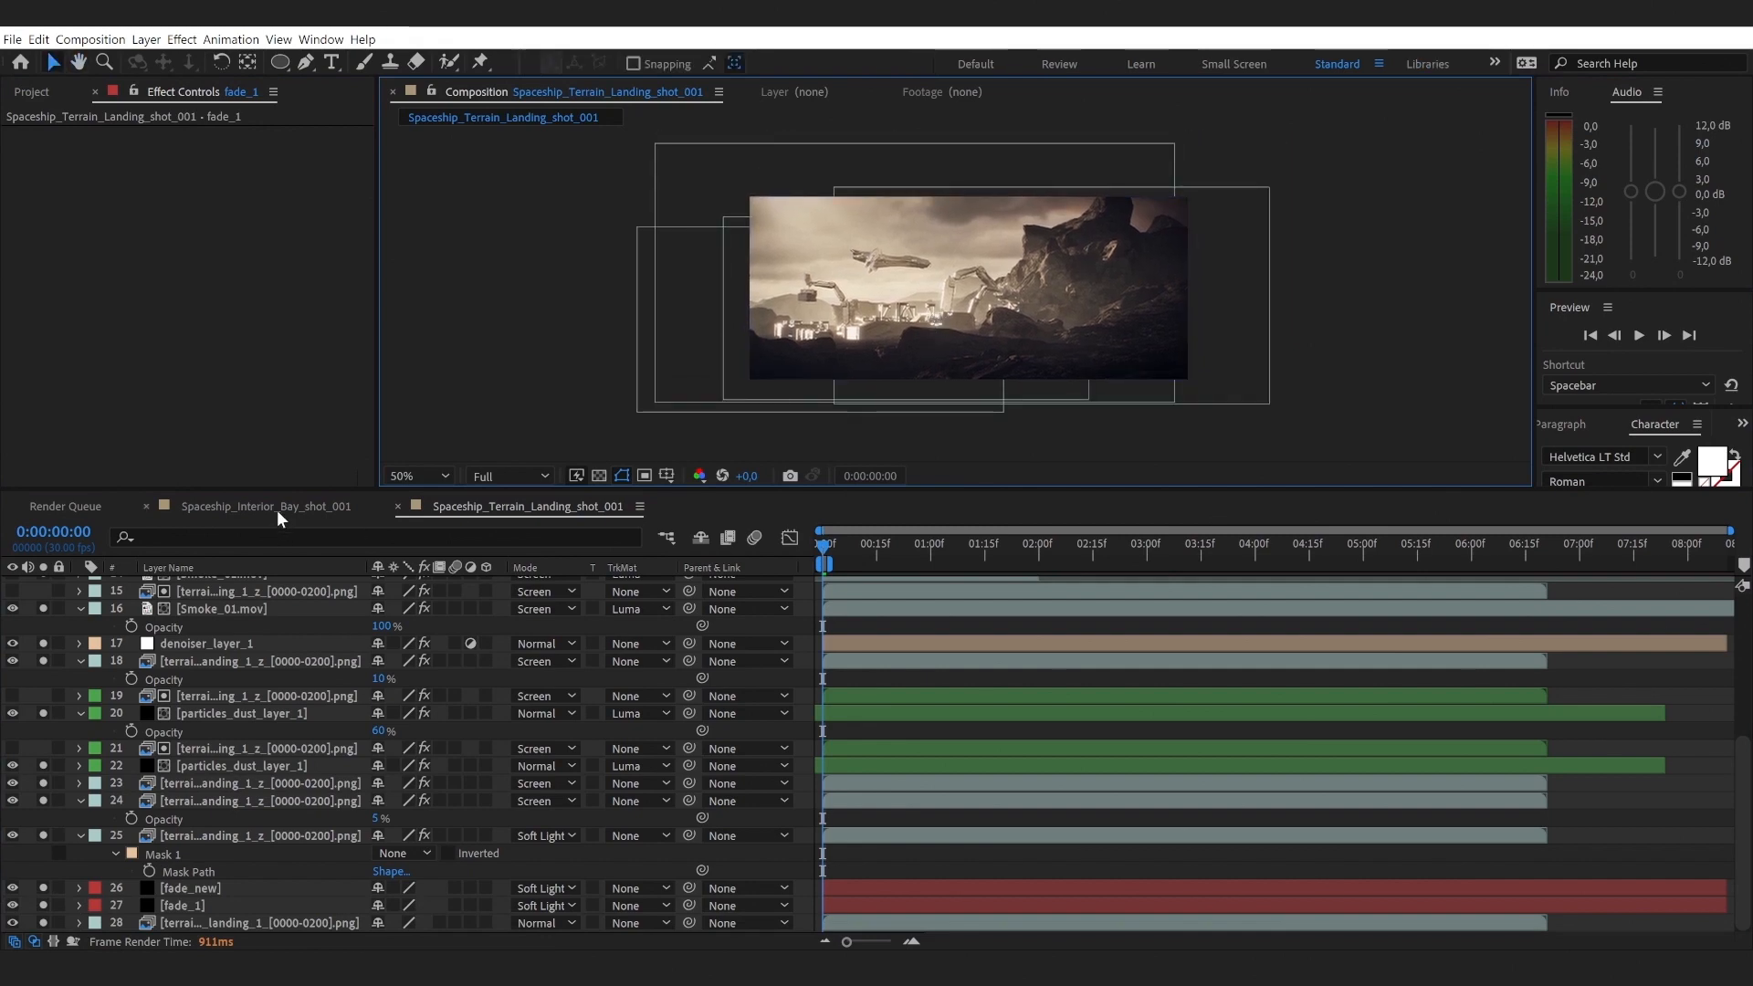
# Step: Switch to the Spaceship_Interior_Bay_shot_001 composition, solo the heat_distortion layer and look over its Heatwave settings
pyautogui.click(277, 504)
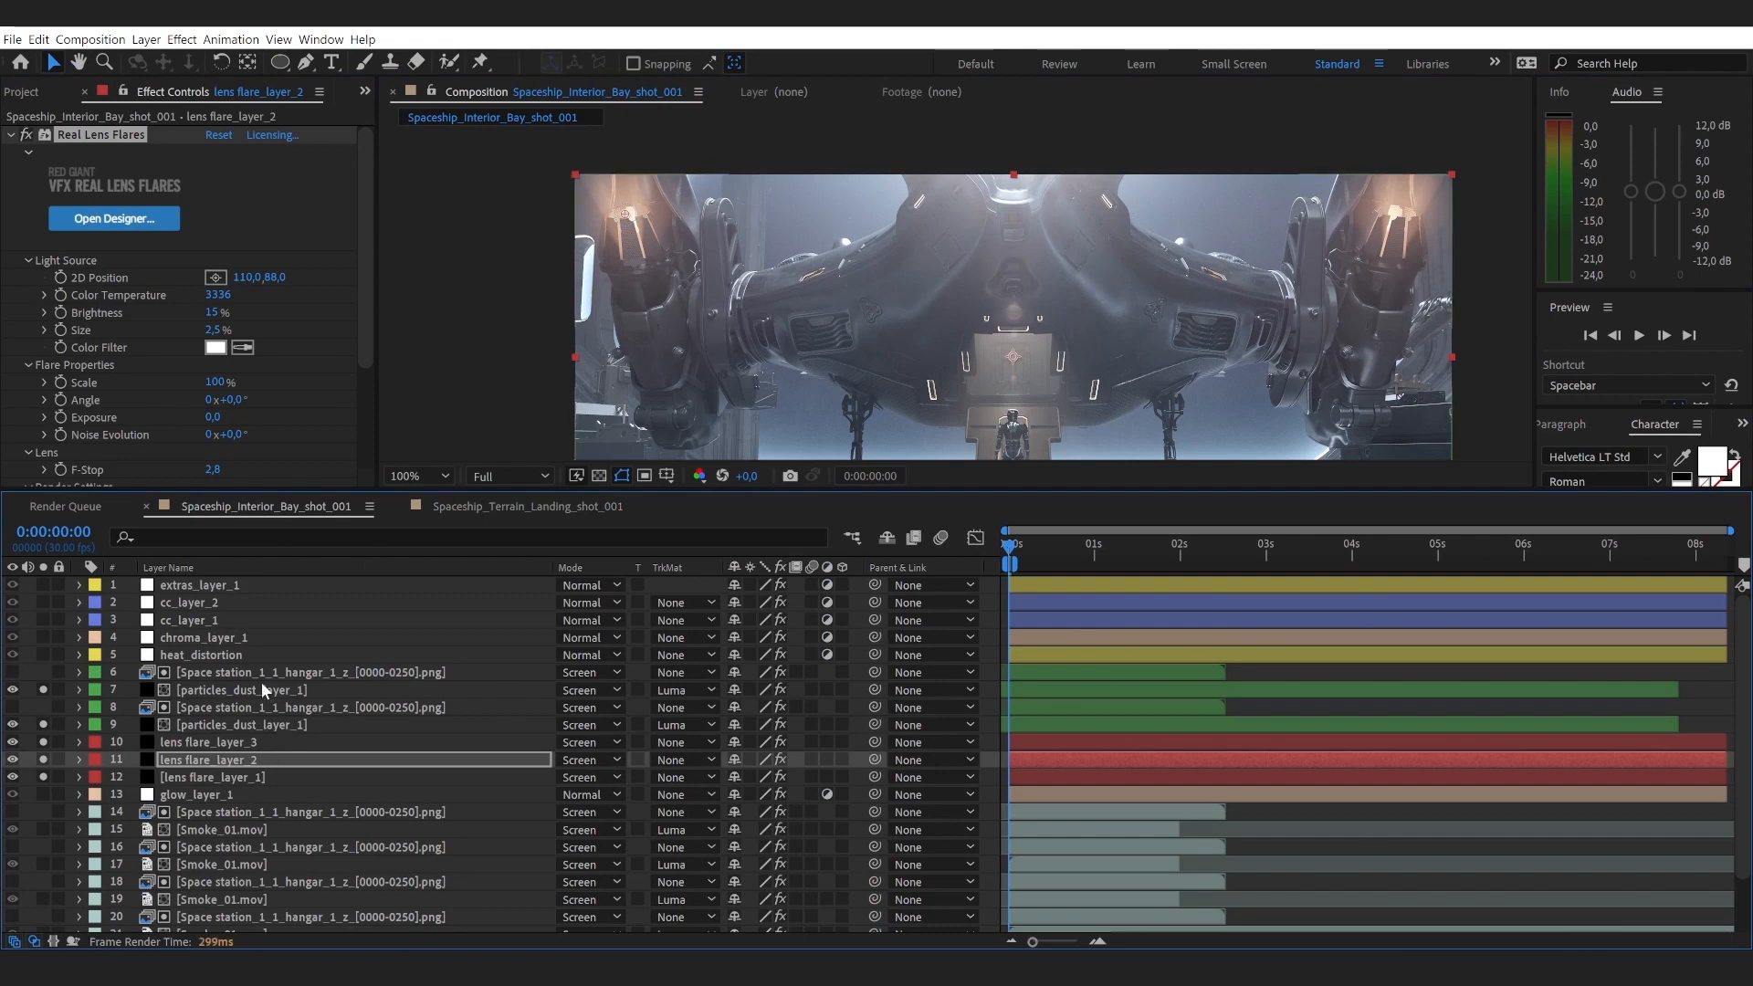
pyautogui.click(195, 654)
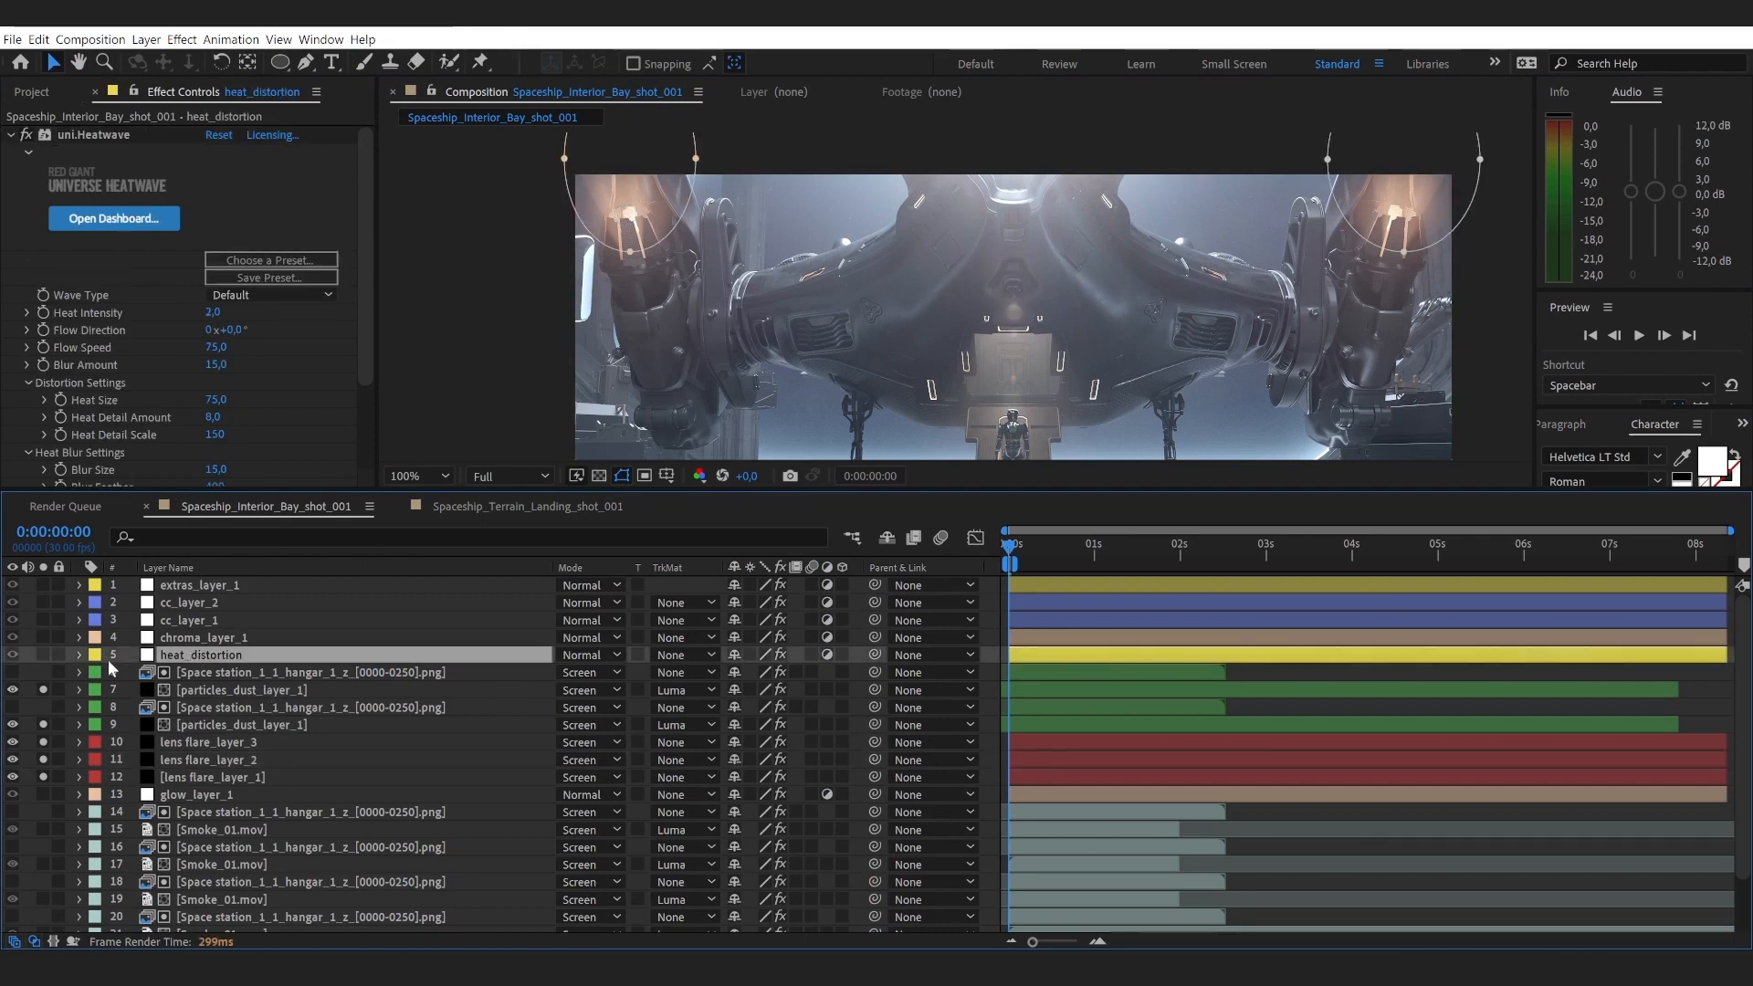
pyautogui.click(42, 654)
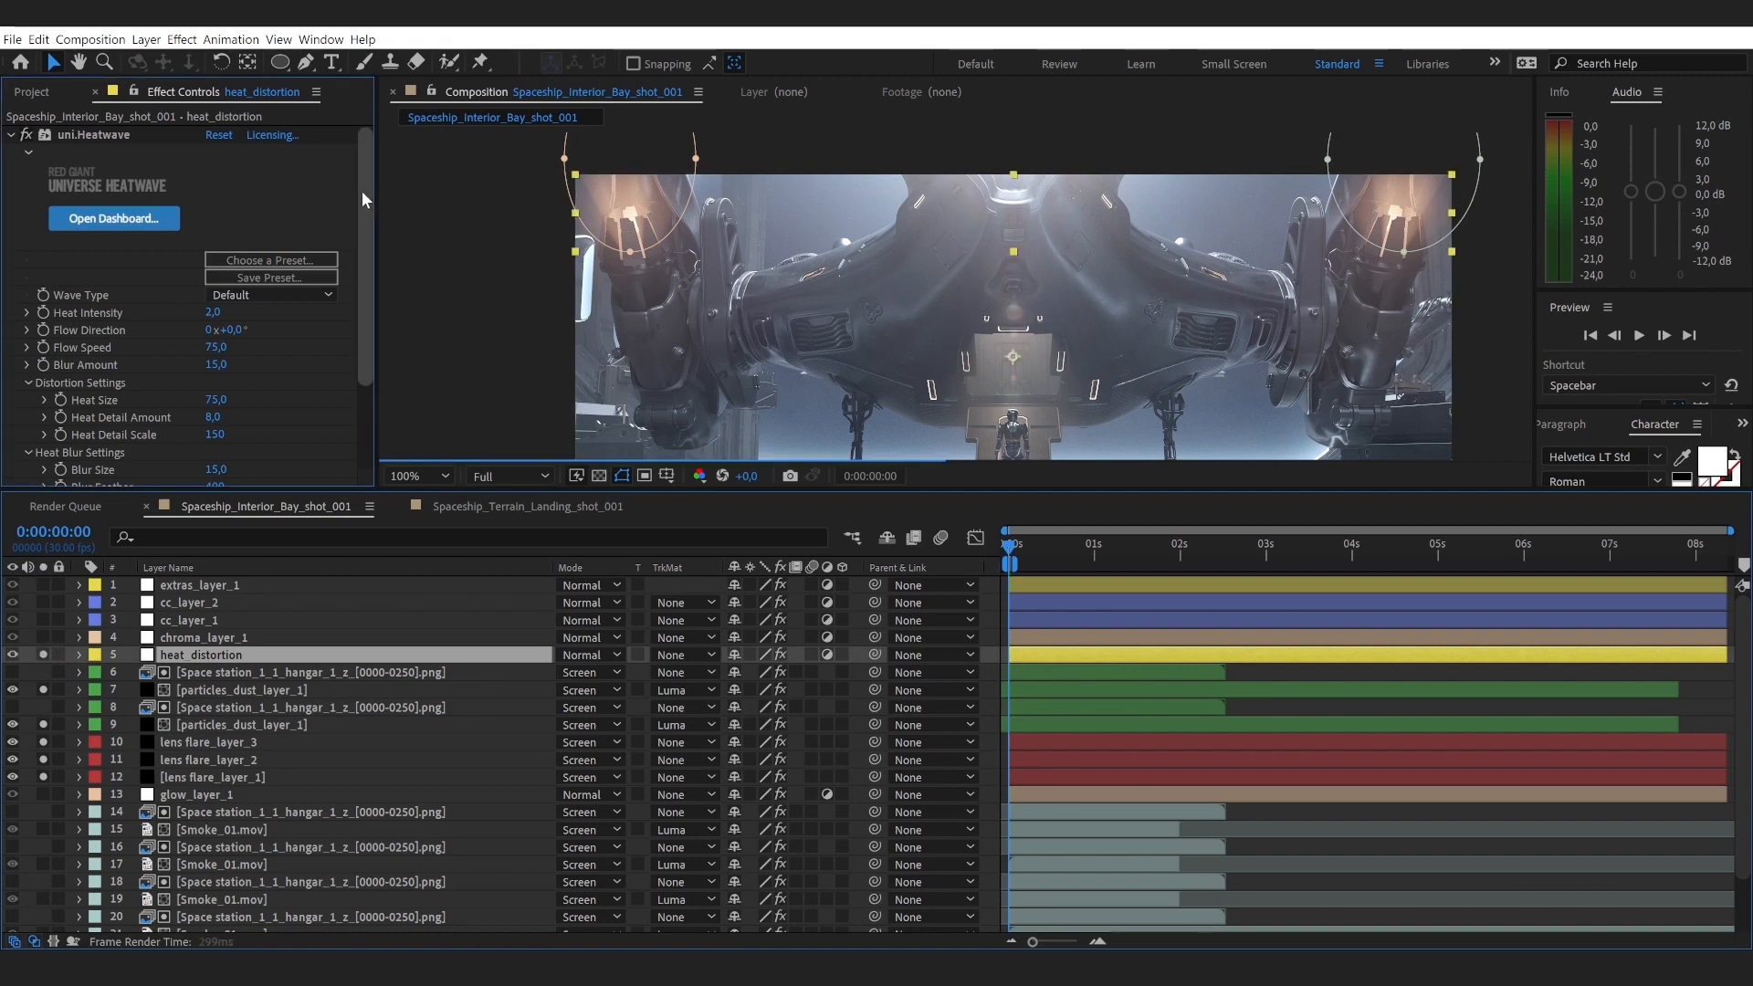
pyautogui.moveTo(362, 190); pyautogui.dragTo(364, 209)
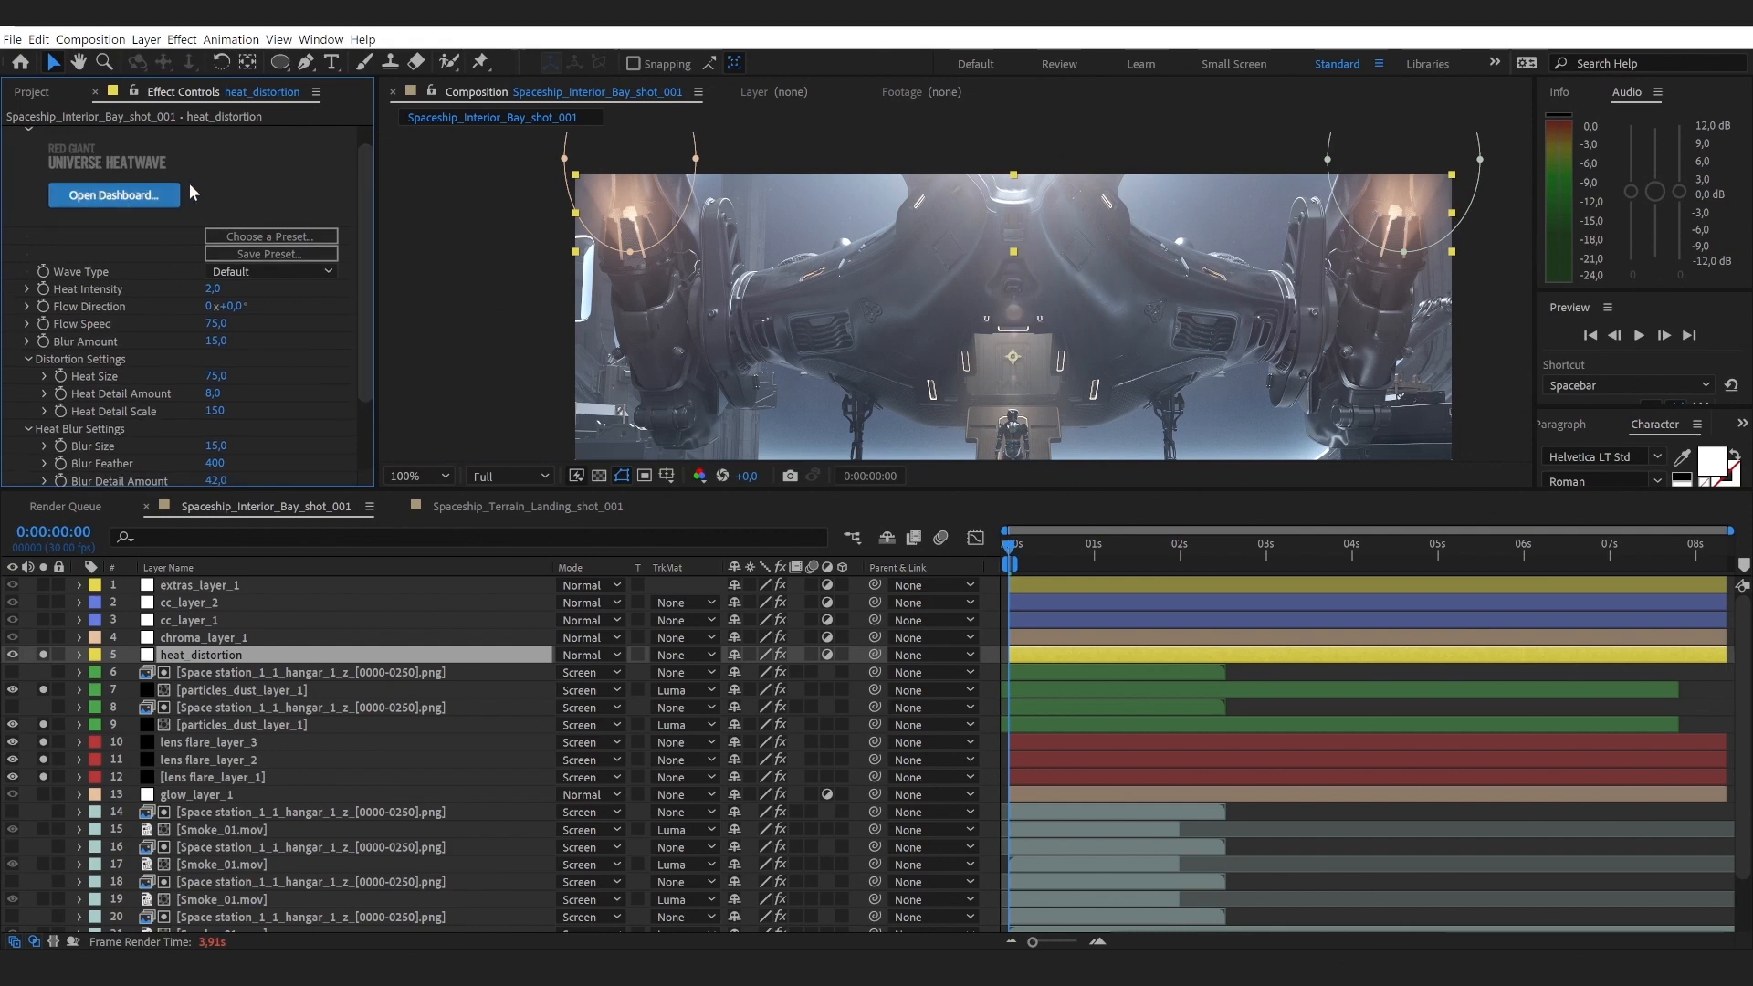
pyautogui.scroll(1, 189, 183)
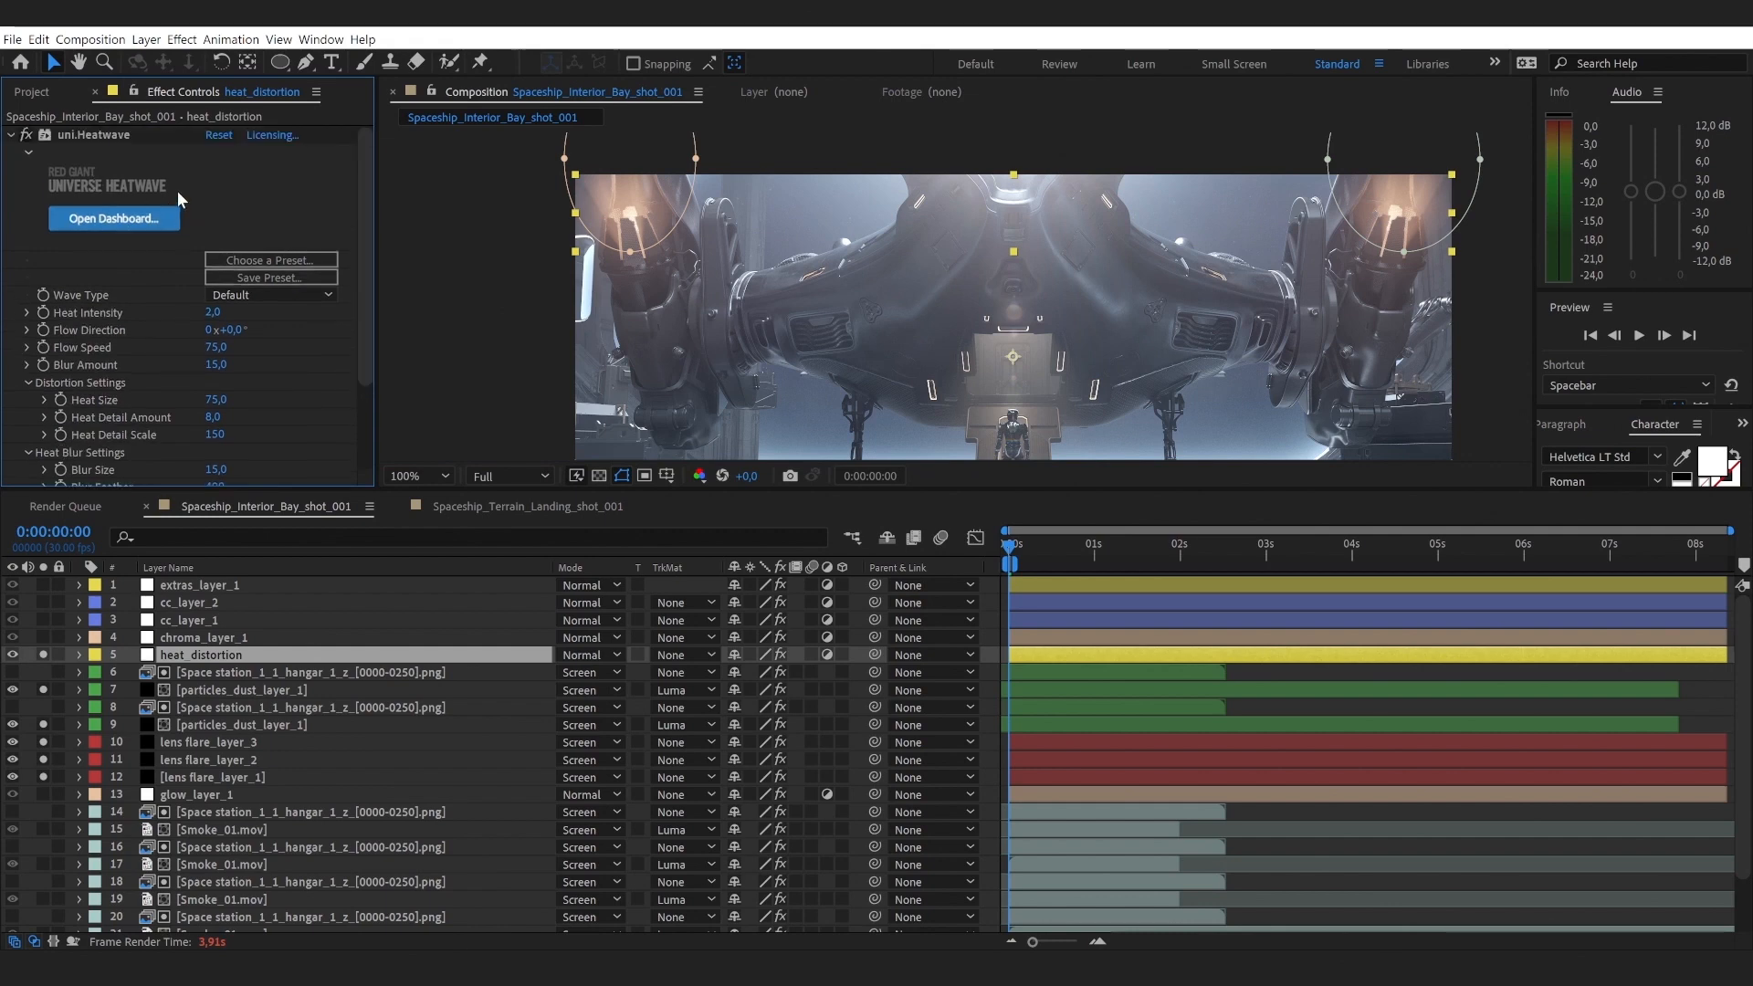
pyautogui.scroll(1, 1084, 336)
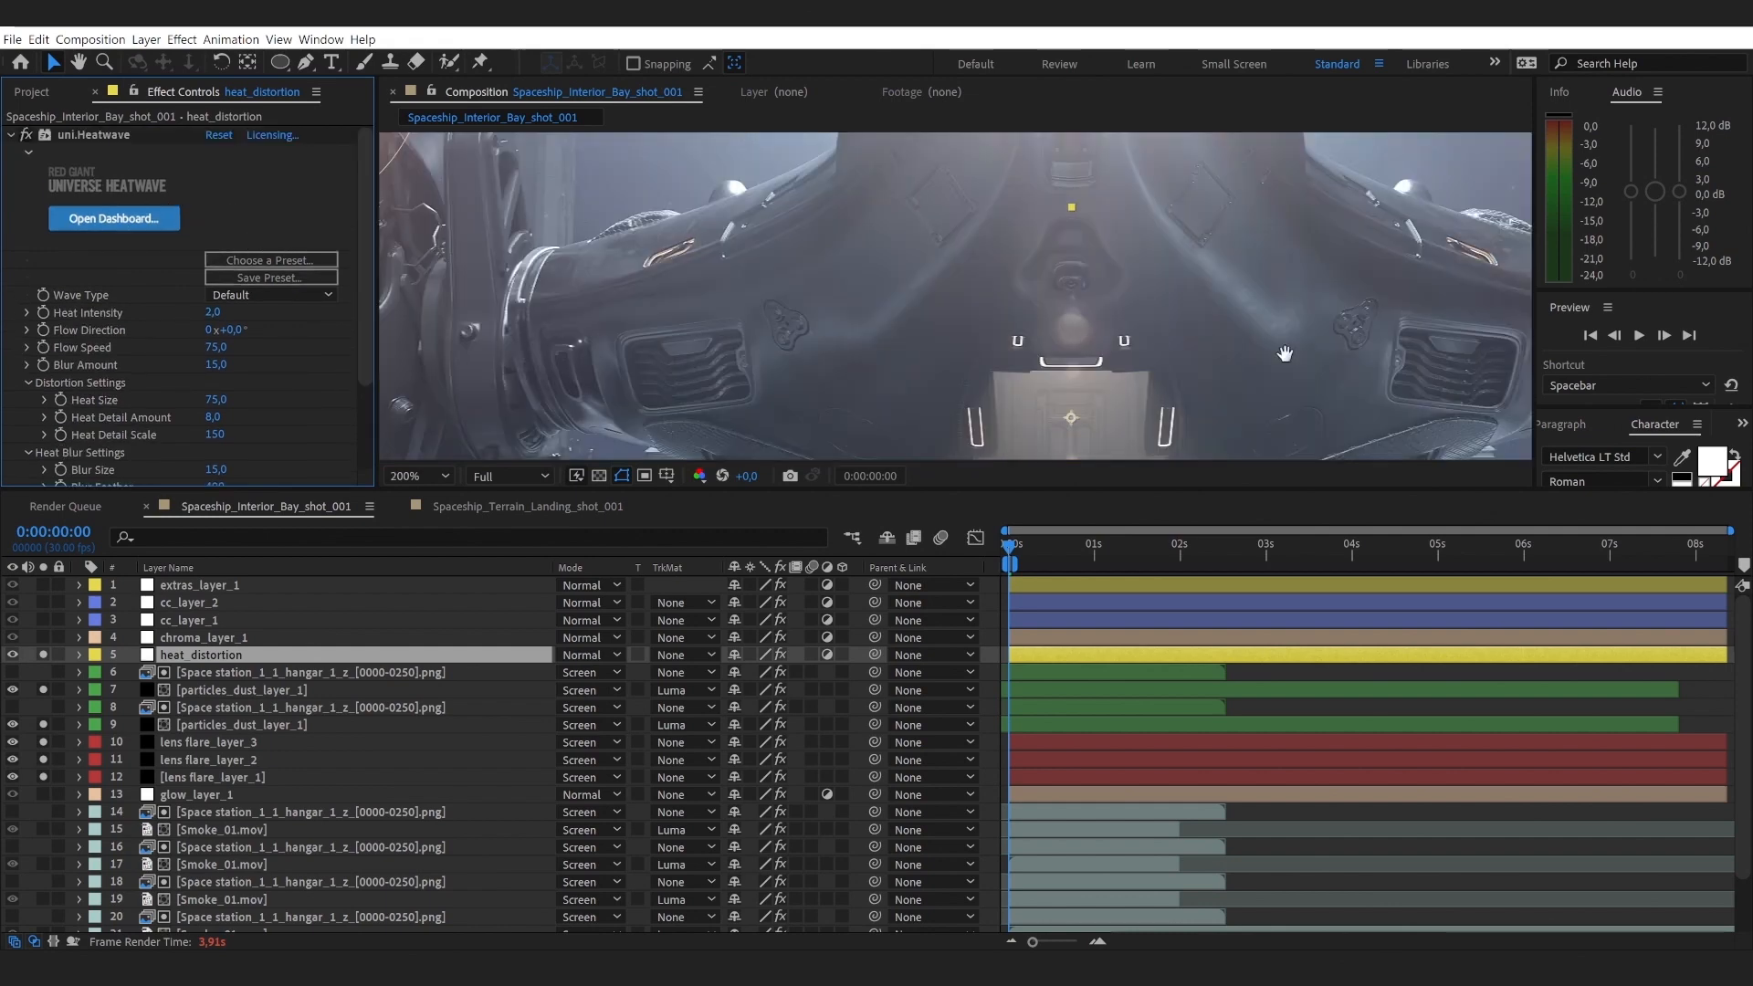
# Step: Try stronger Heatwave distortion around the glowing engine near the frame's right edge, raising Heat Intensity to about 26 and reducing it to 5
pyautogui.press('space')
pyautogui.moveTo(1194, 331); pyautogui.dragTo(837, 411)
pyautogui.moveTo(1188, 230); pyautogui.dragTo(929, 309)
pyautogui.scroll(1, 930, 308)
pyautogui.moveTo(1213, 293); pyautogui.dragTo(904, 301)
pyautogui.press('v')
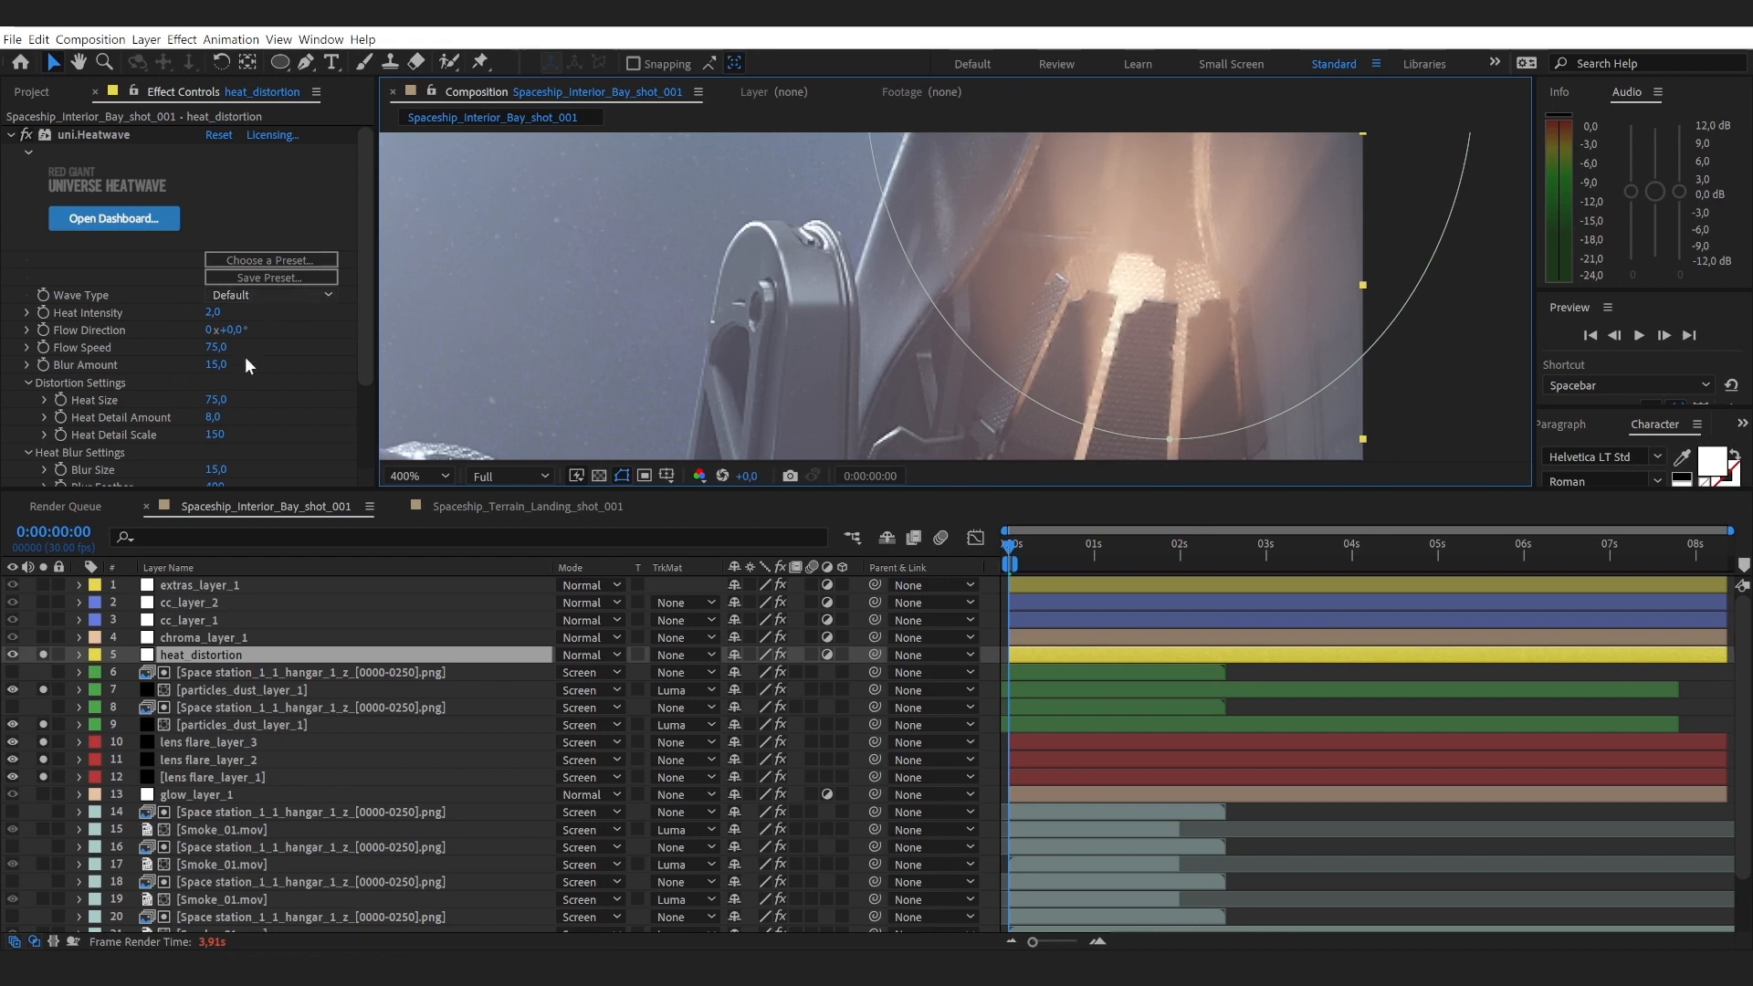
pyautogui.moveTo(216, 312); pyautogui.dragTo(248, 314)
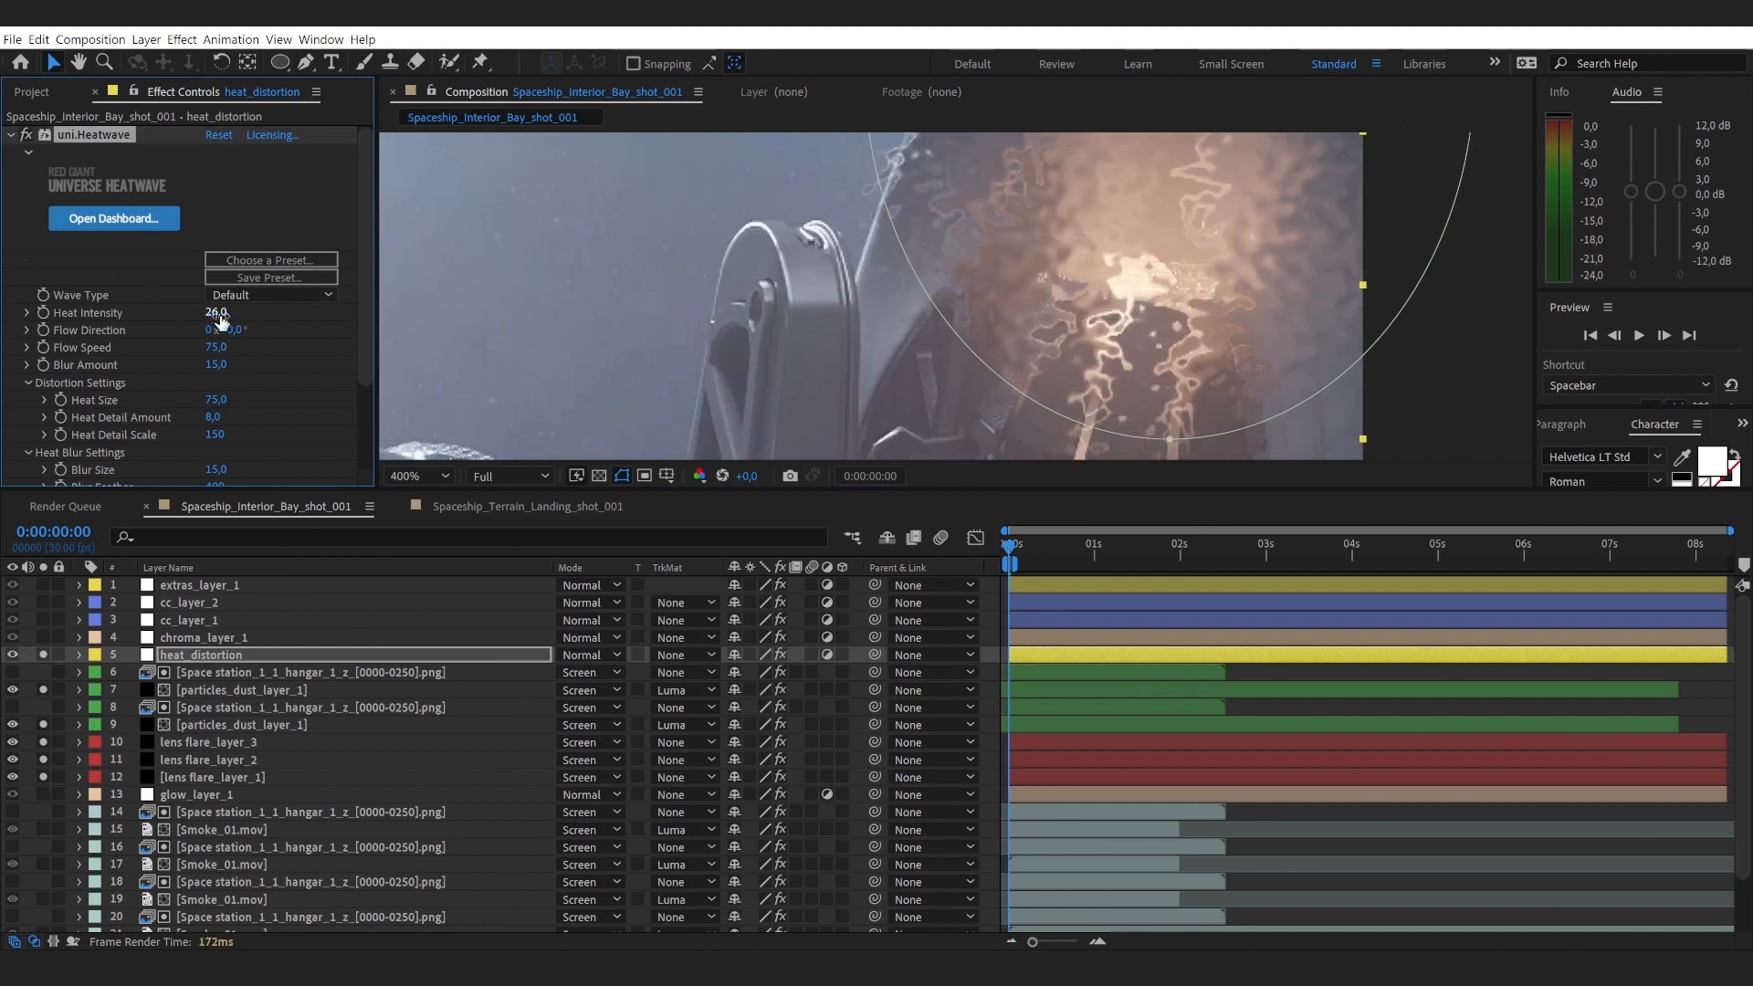
pyautogui.click(212, 315)
pyautogui.click(253, 407)
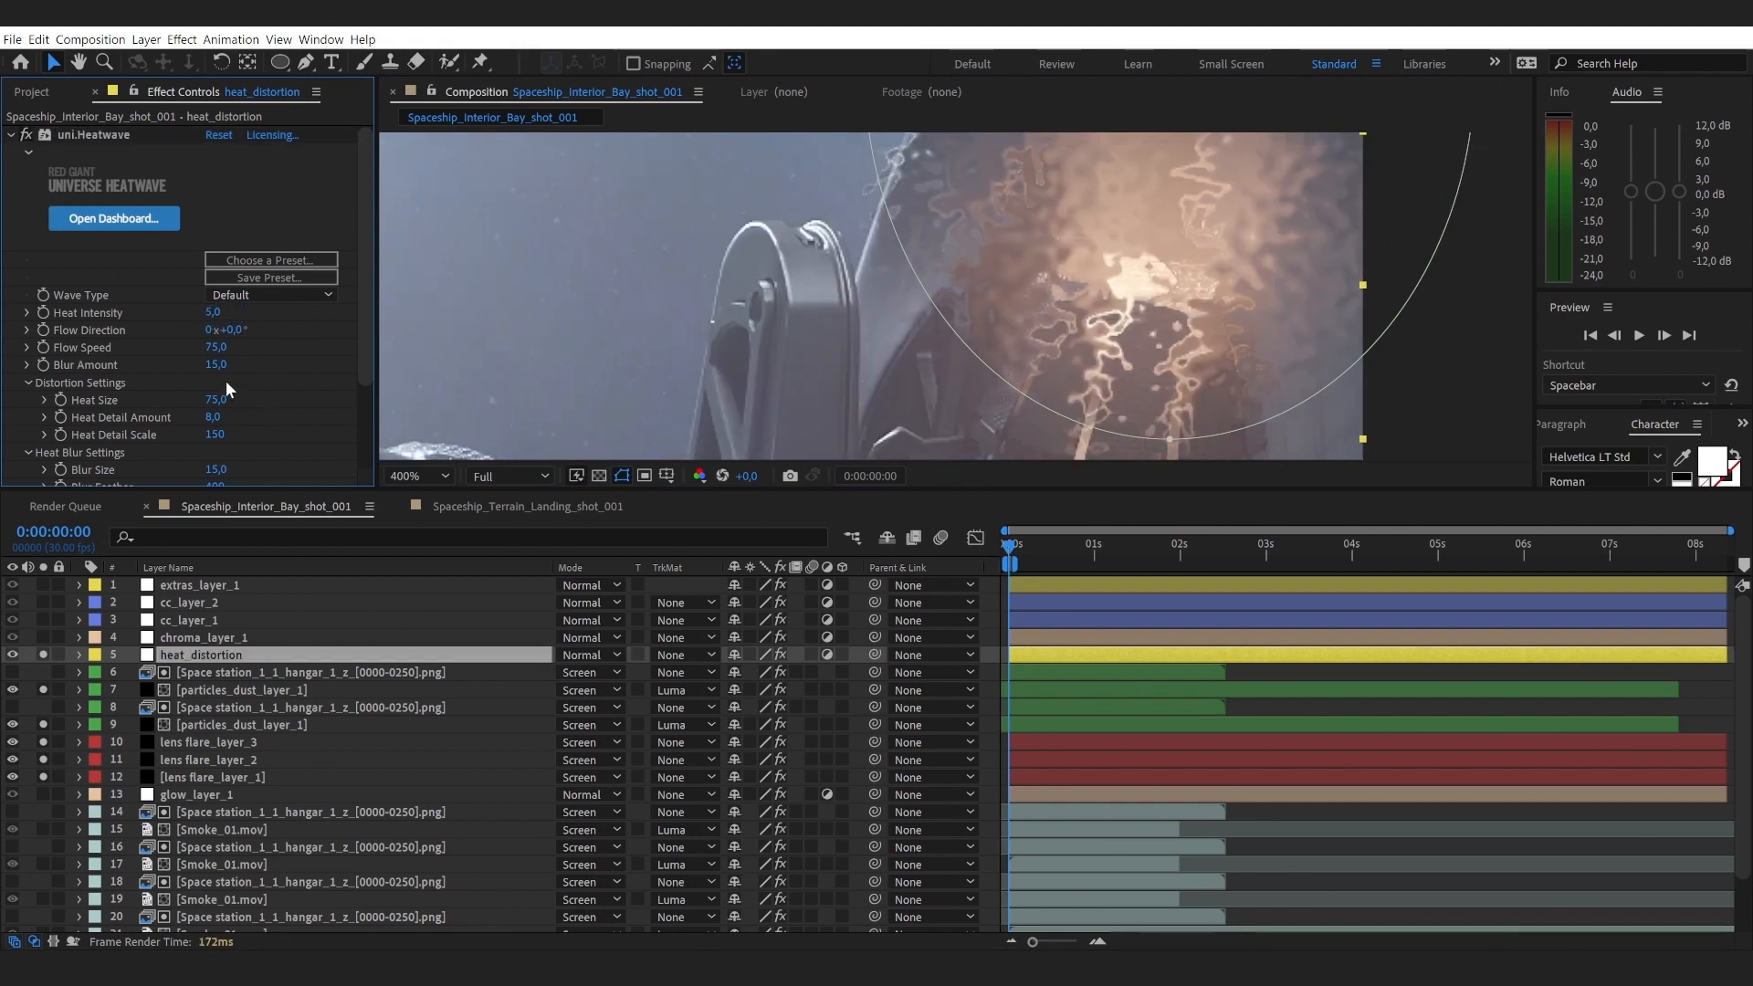
# Step: Try a Heat Intensity of 3 on the heat_distortion layer and check the other Heatwave settings
pyautogui.click(215, 312)
pyautogui.write('3')
pyautogui.click(296, 367)
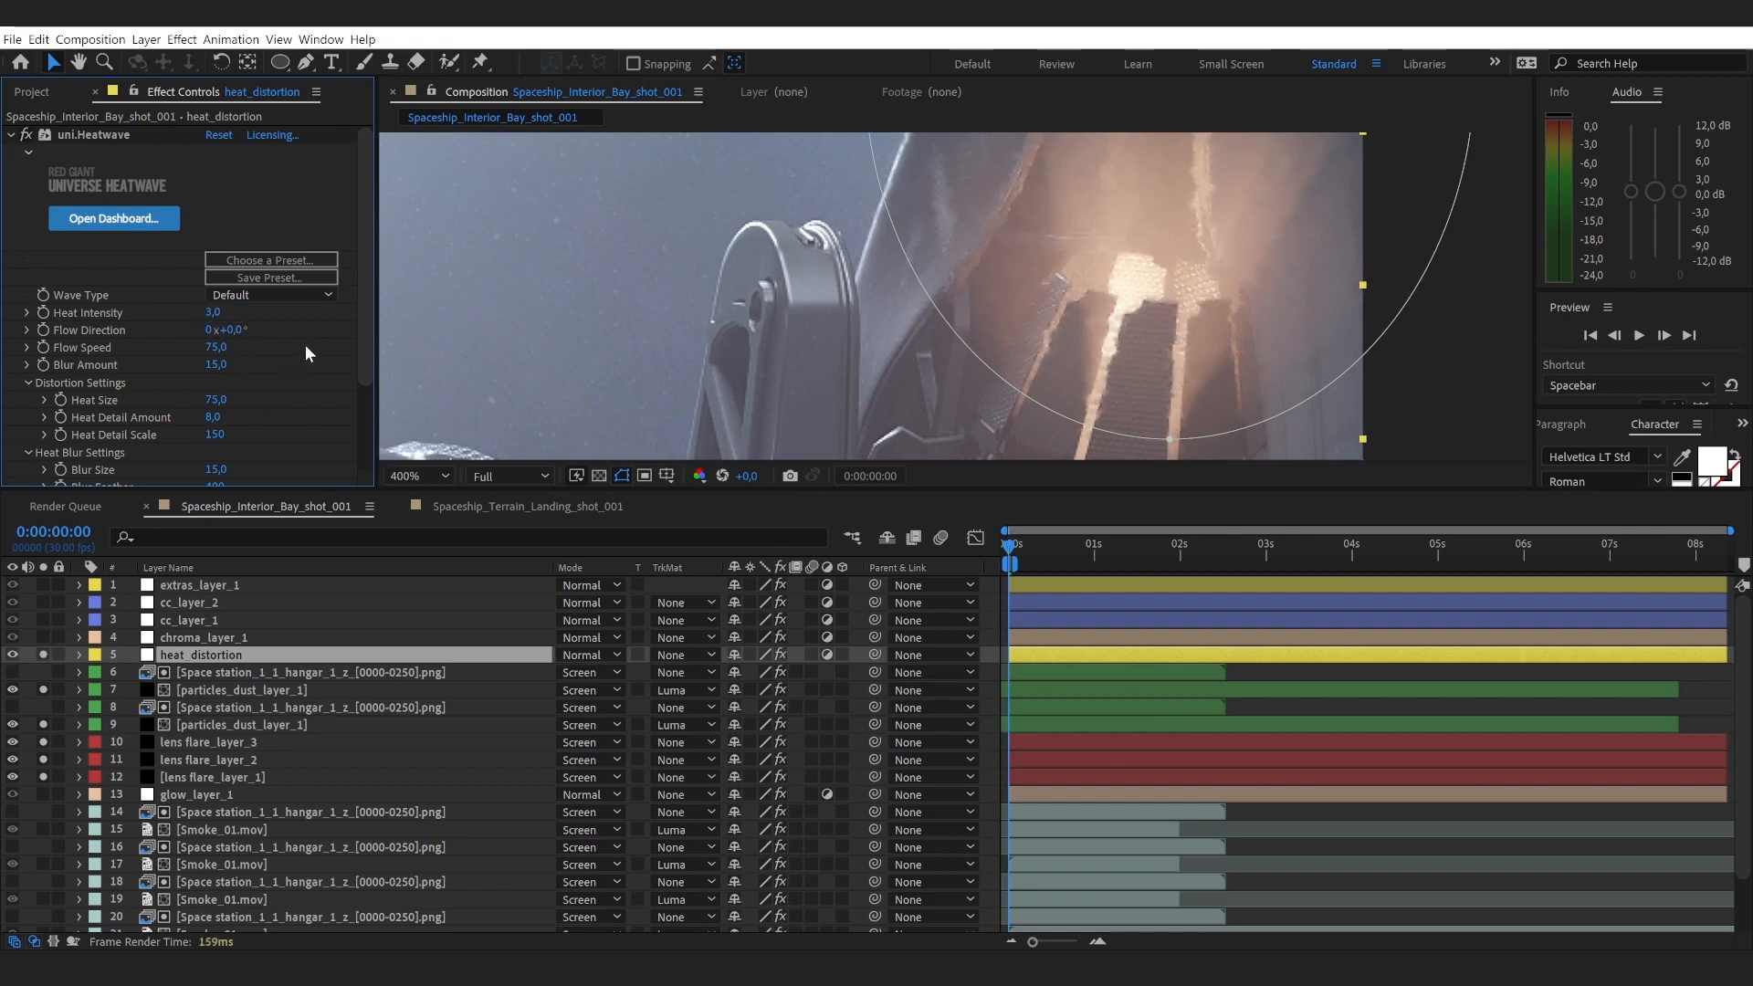
pyautogui.scroll(-3, 364, 337)
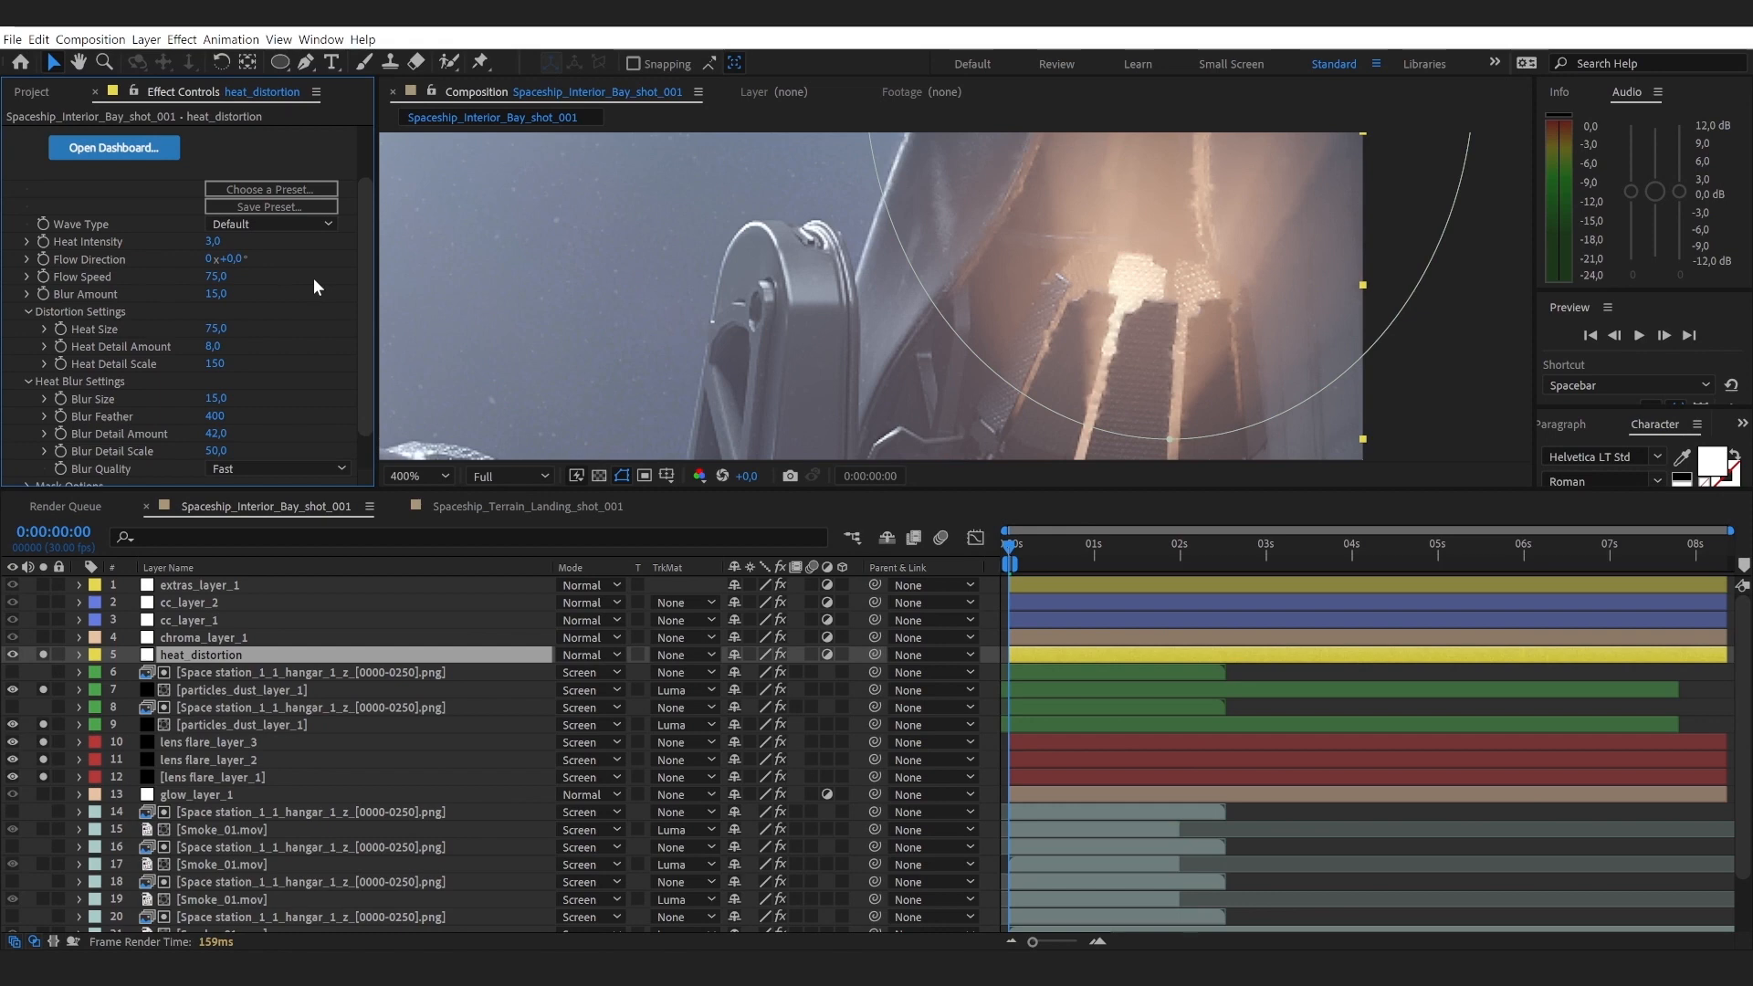
pyautogui.rightClick(1036, 370)
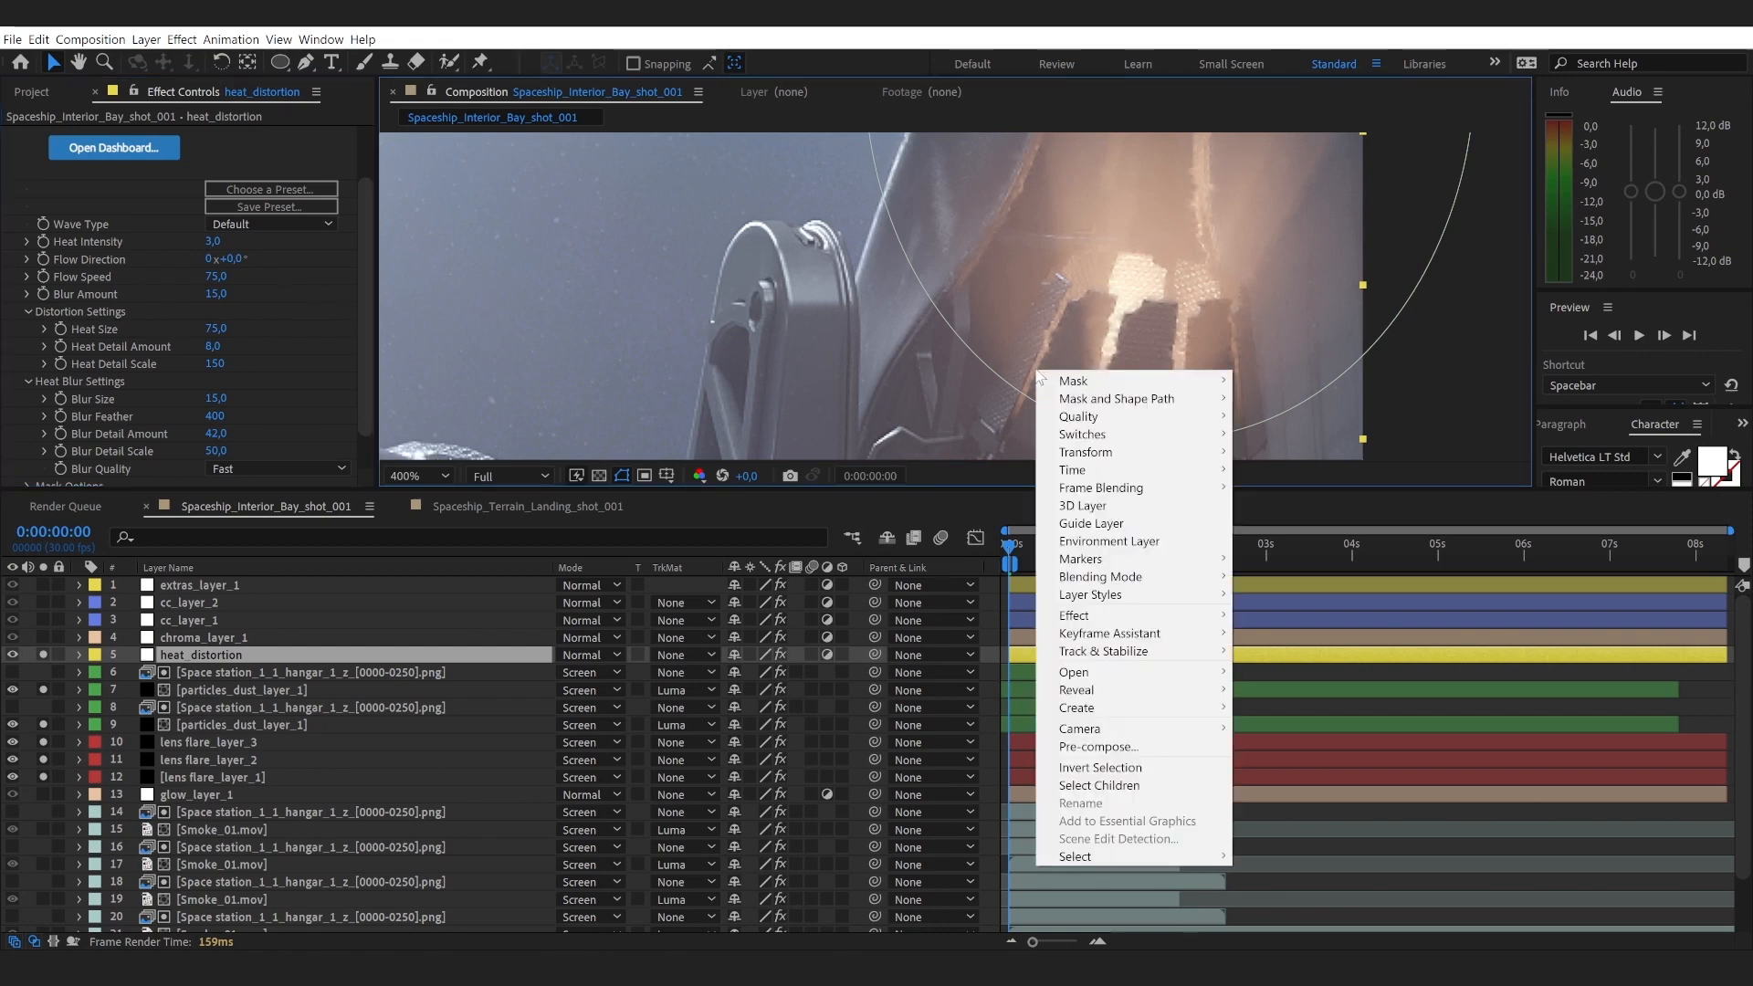
pyautogui.click(984, 608)
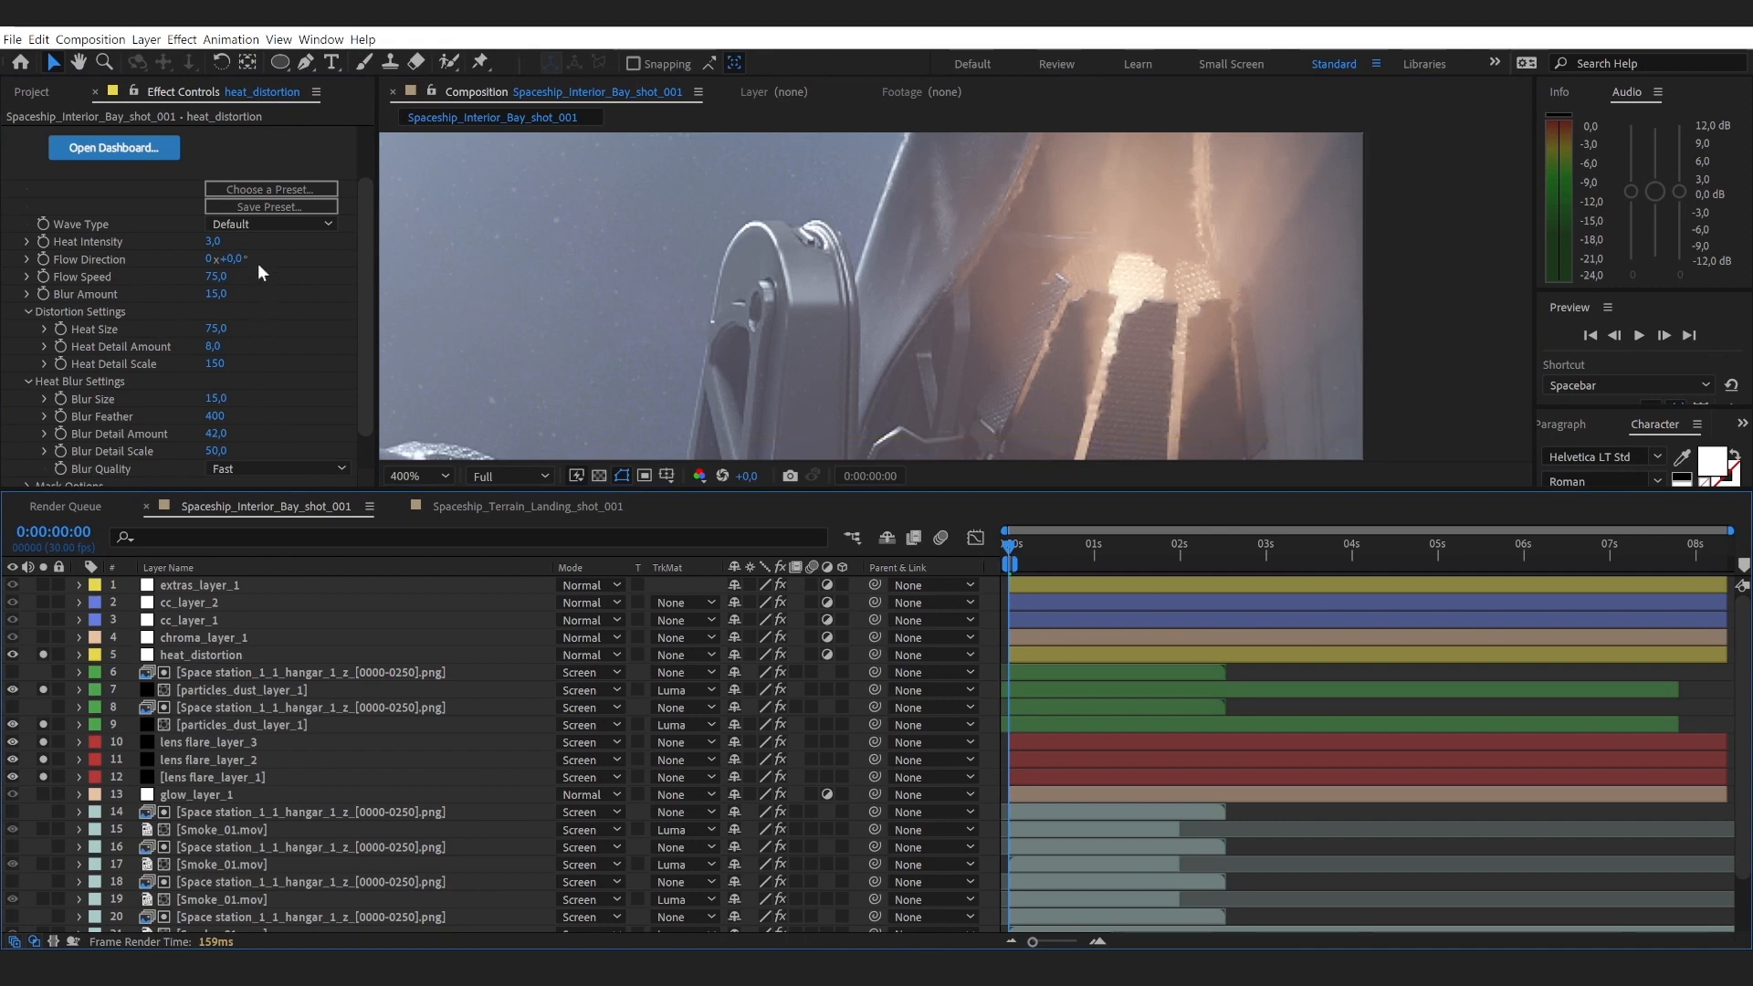
# Step: Set the heat_distortion layer's Heat Intensity to 2 and check the distortion on both engines
pyautogui.click(212, 241)
pyautogui.write('2')
pyautogui.click(292, 258)
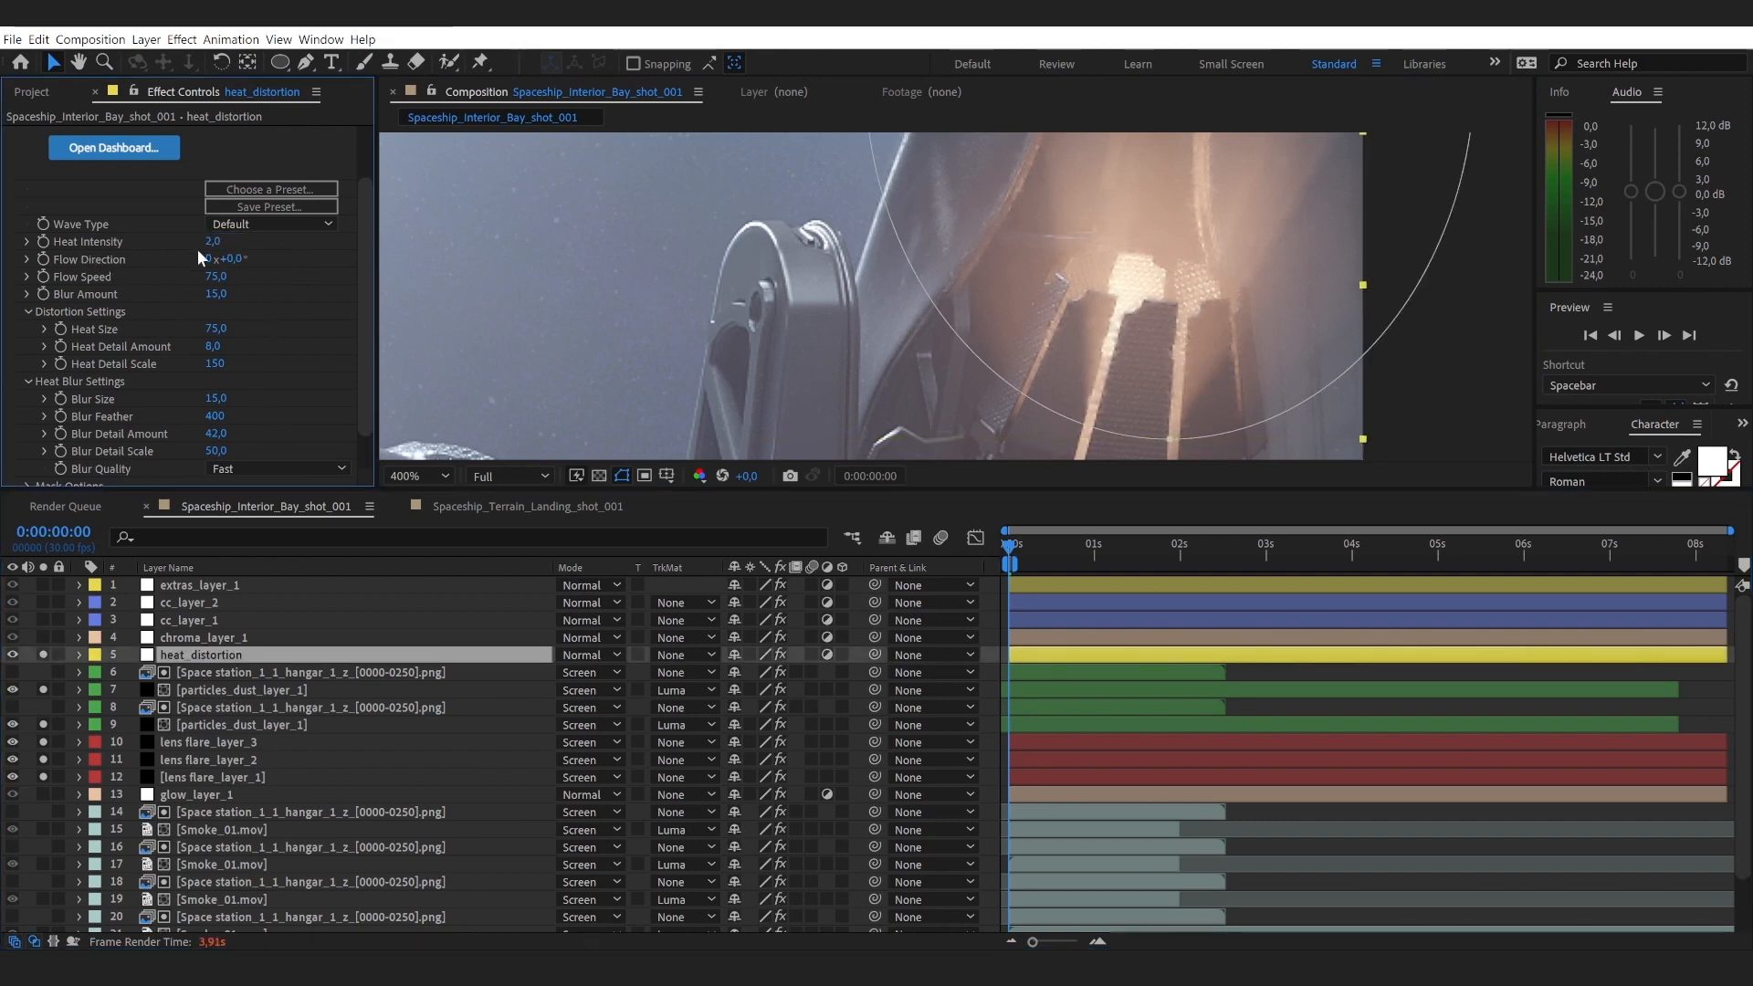
pyautogui.scroll(-4, 890, 327)
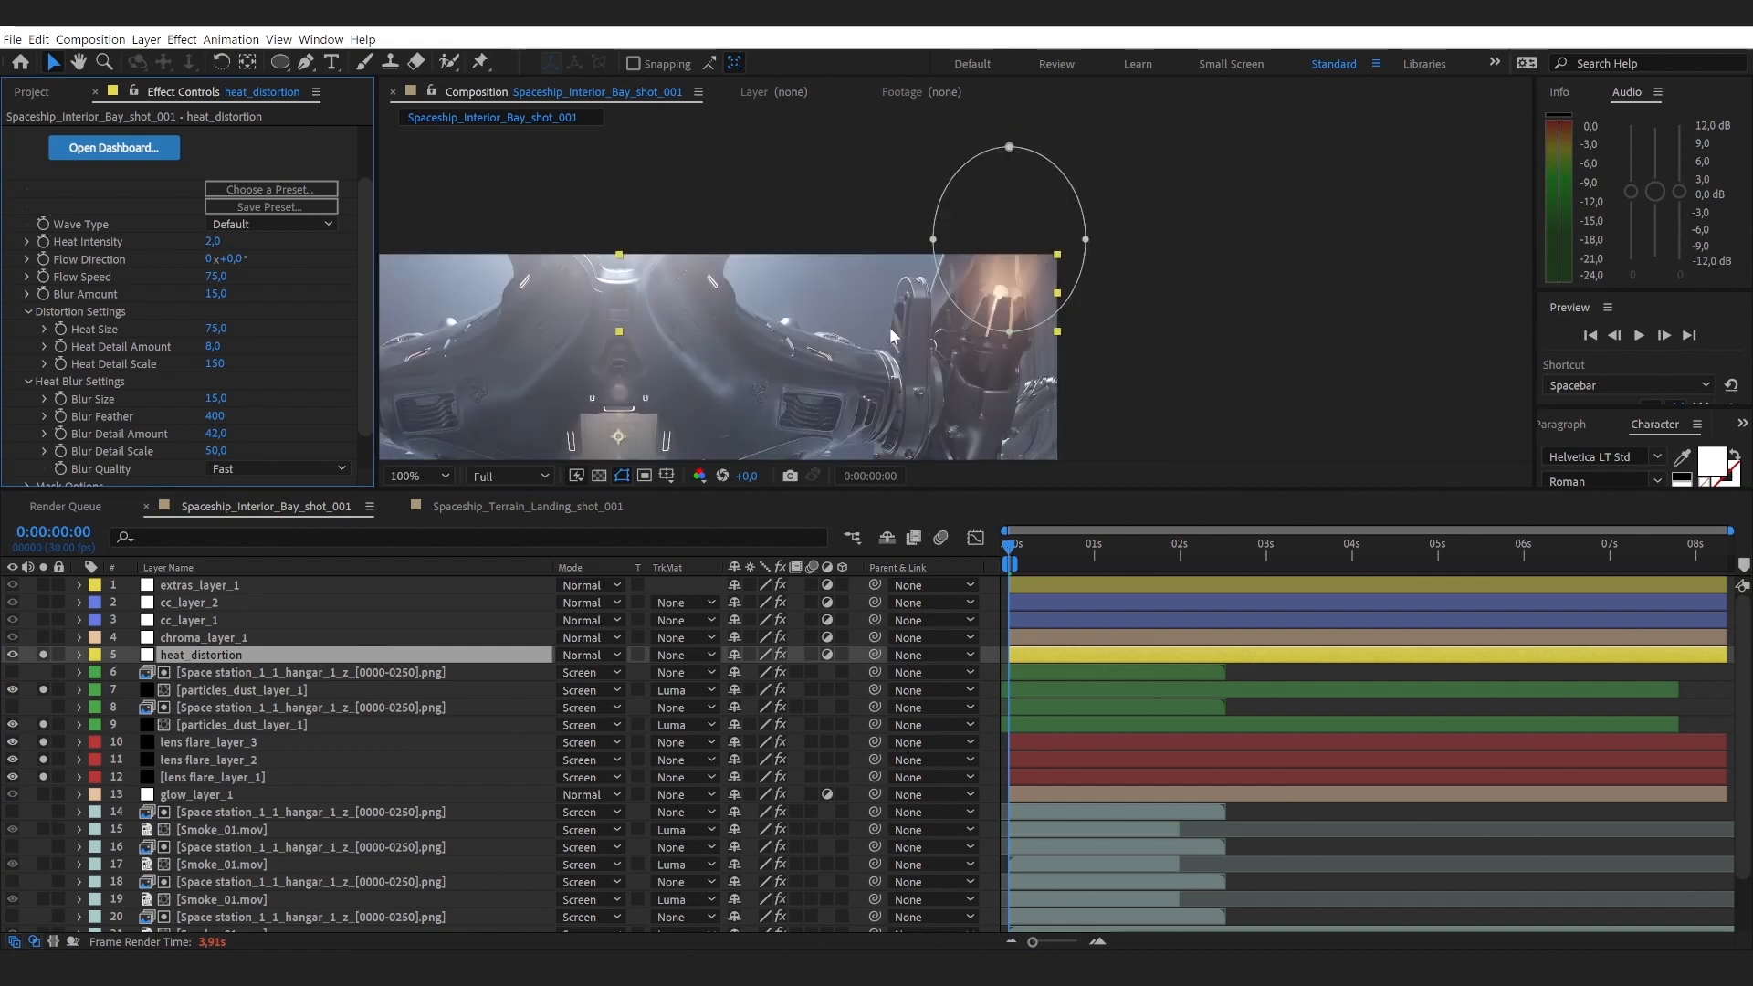
pyautogui.press('h')
pyautogui.moveTo(922, 335); pyautogui.dragTo(1217, 239)
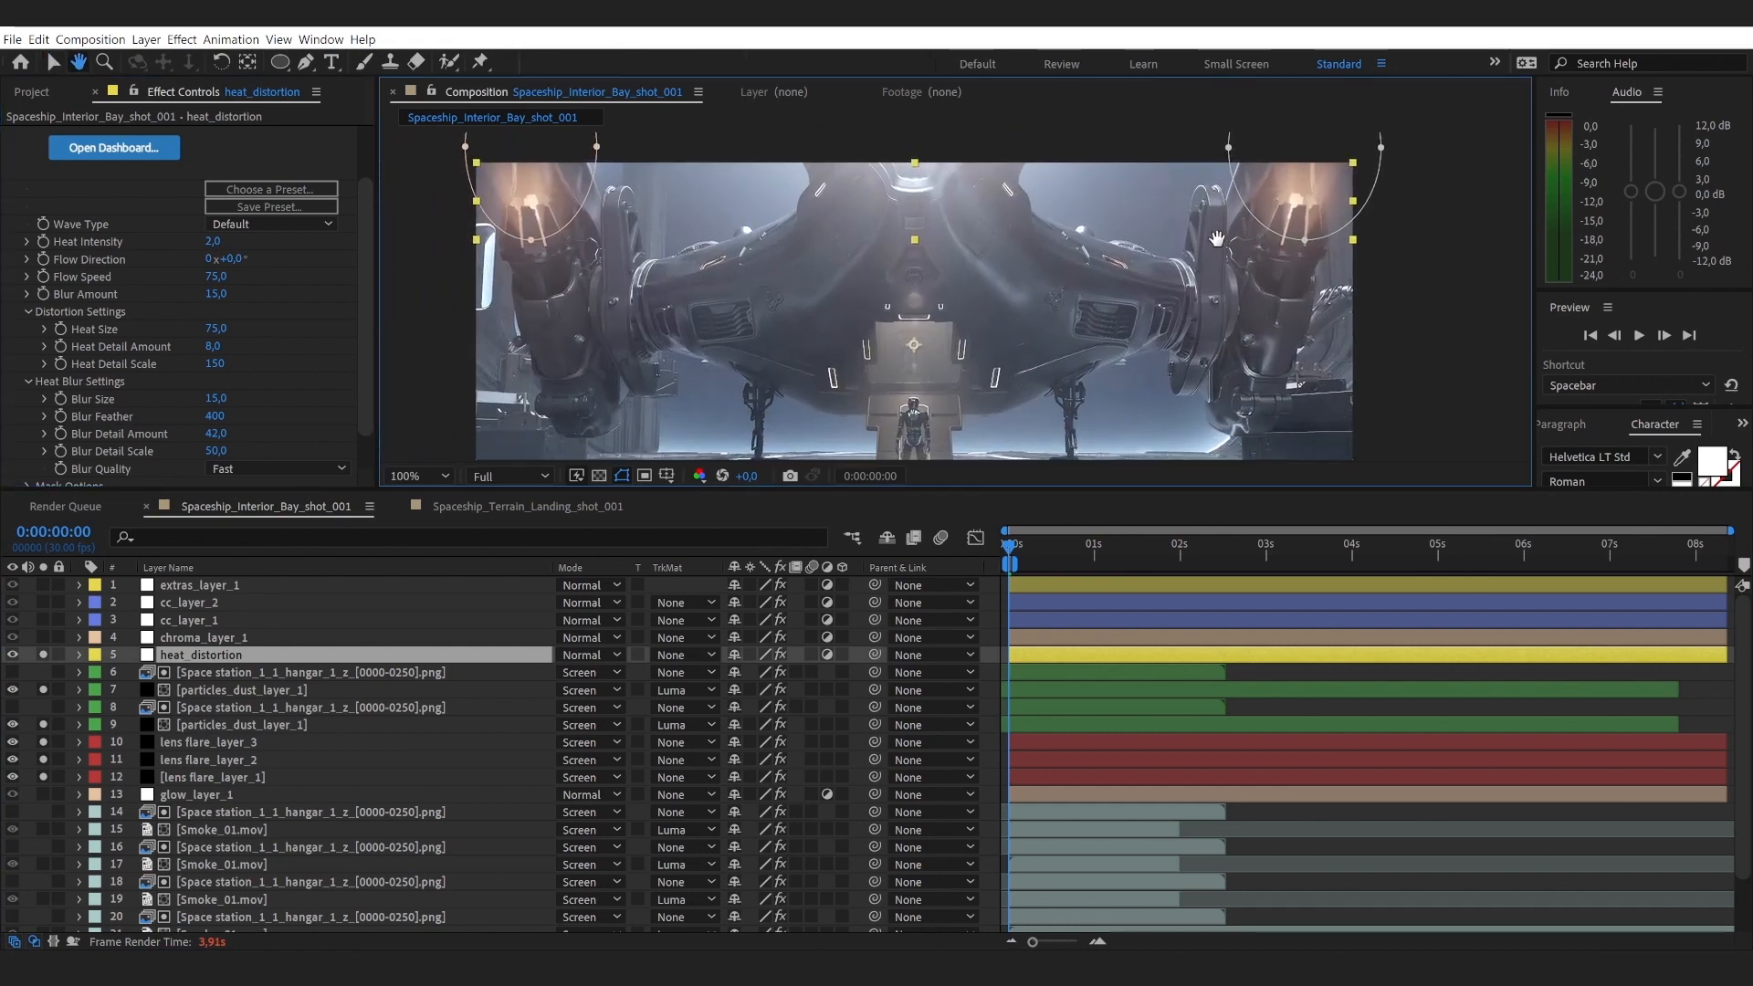
pyautogui.press('v')
pyautogui.click(993, 628)
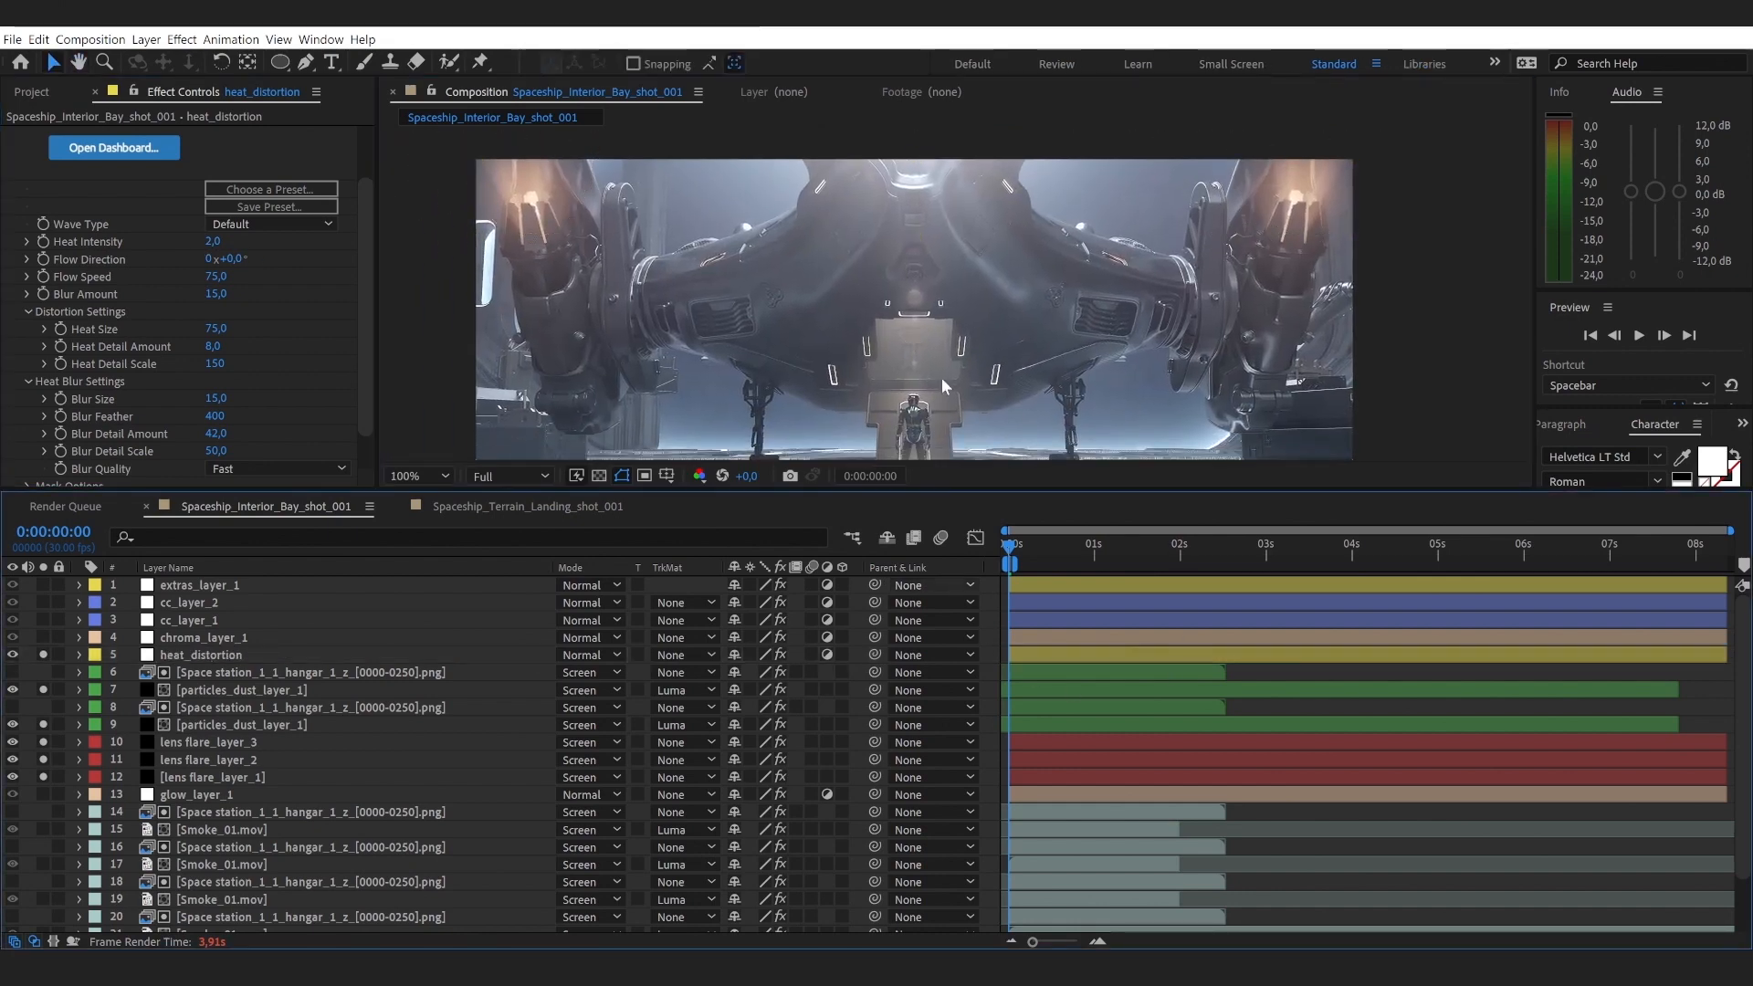
# Step: Solo the four Smoke_01.mov layers and check the smoke around the figure and hangar floor
pyautogui.scroll(-2, 340, 781)
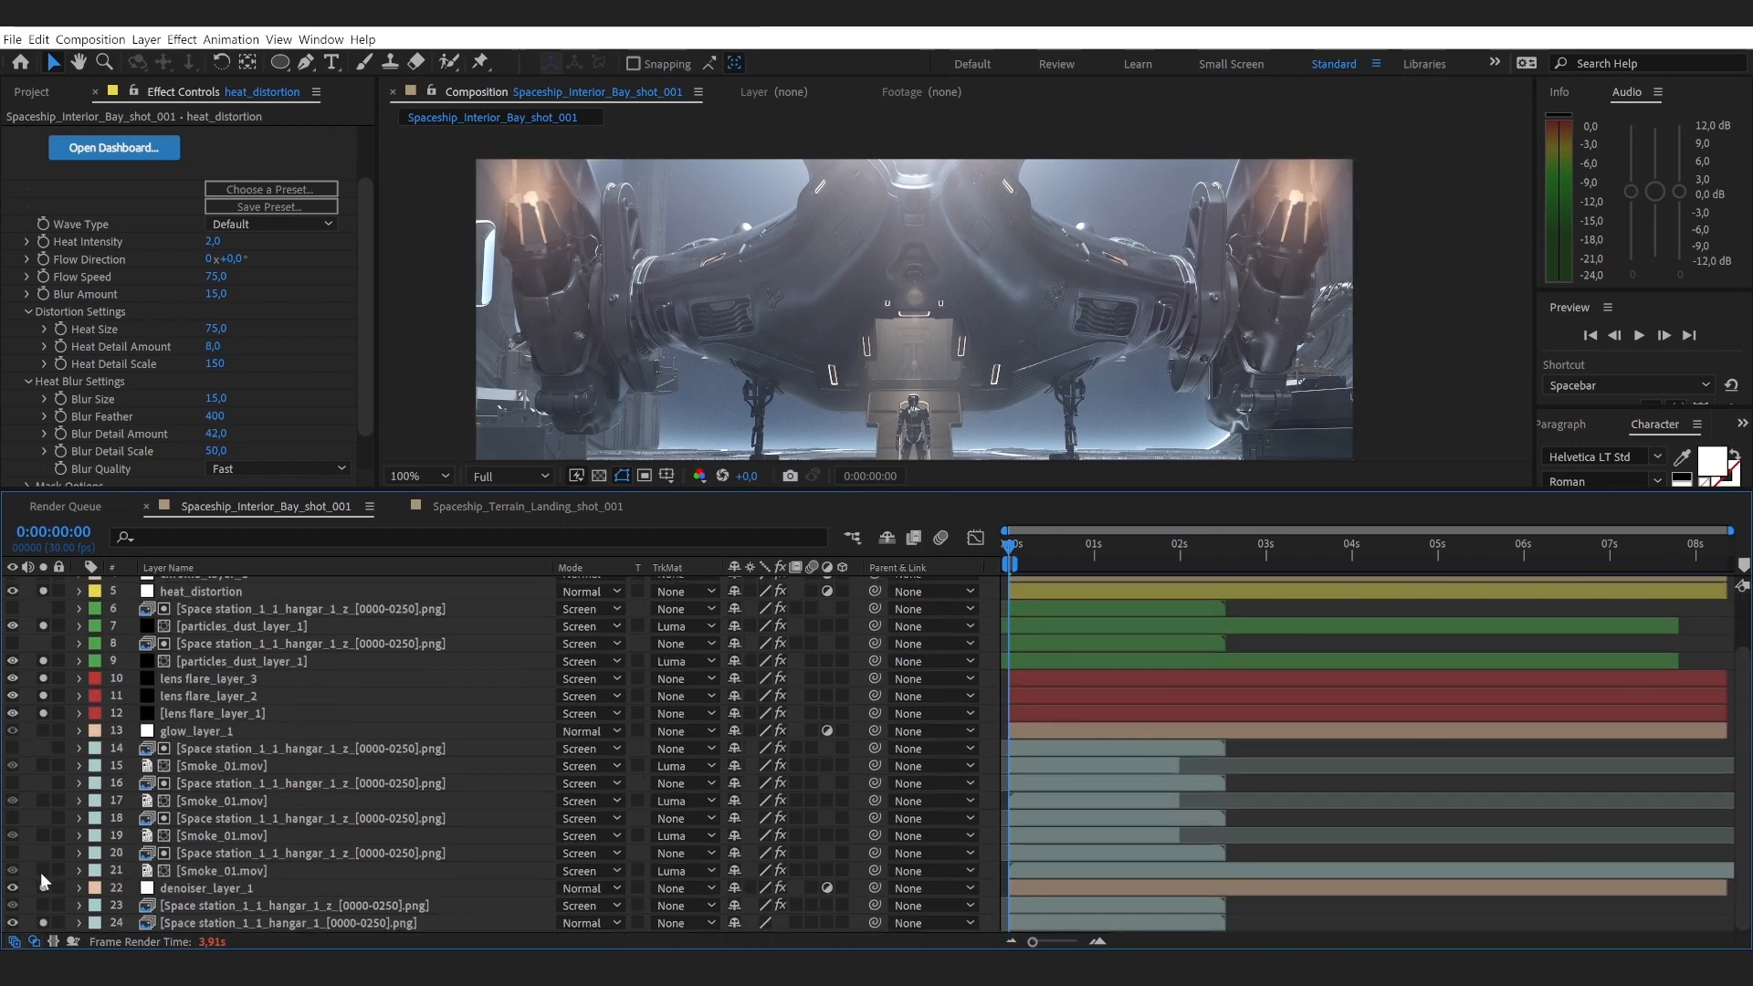
pyautogui.moveTo(41, 877); pyautogui.dragTo(46, 762)
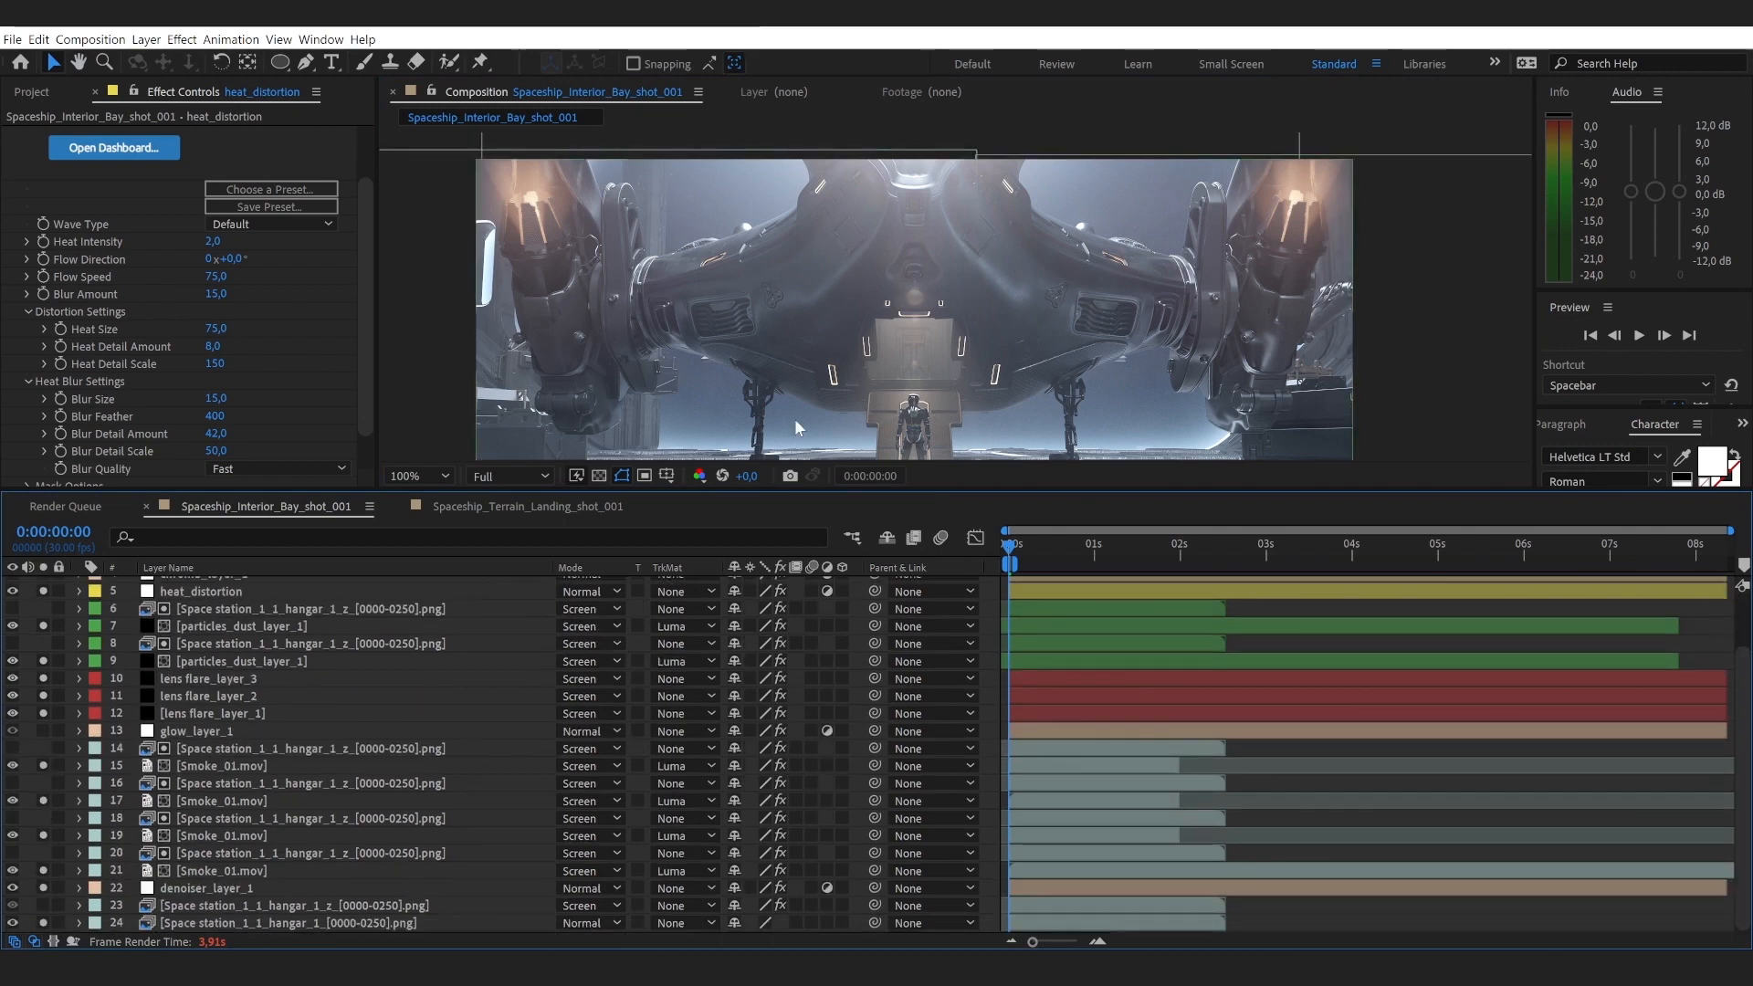
pyautogui.press('h')
pyautogui.moveTo(886, 345); pyautogui.dragTo(905, 290)
pyautogui.press('v')
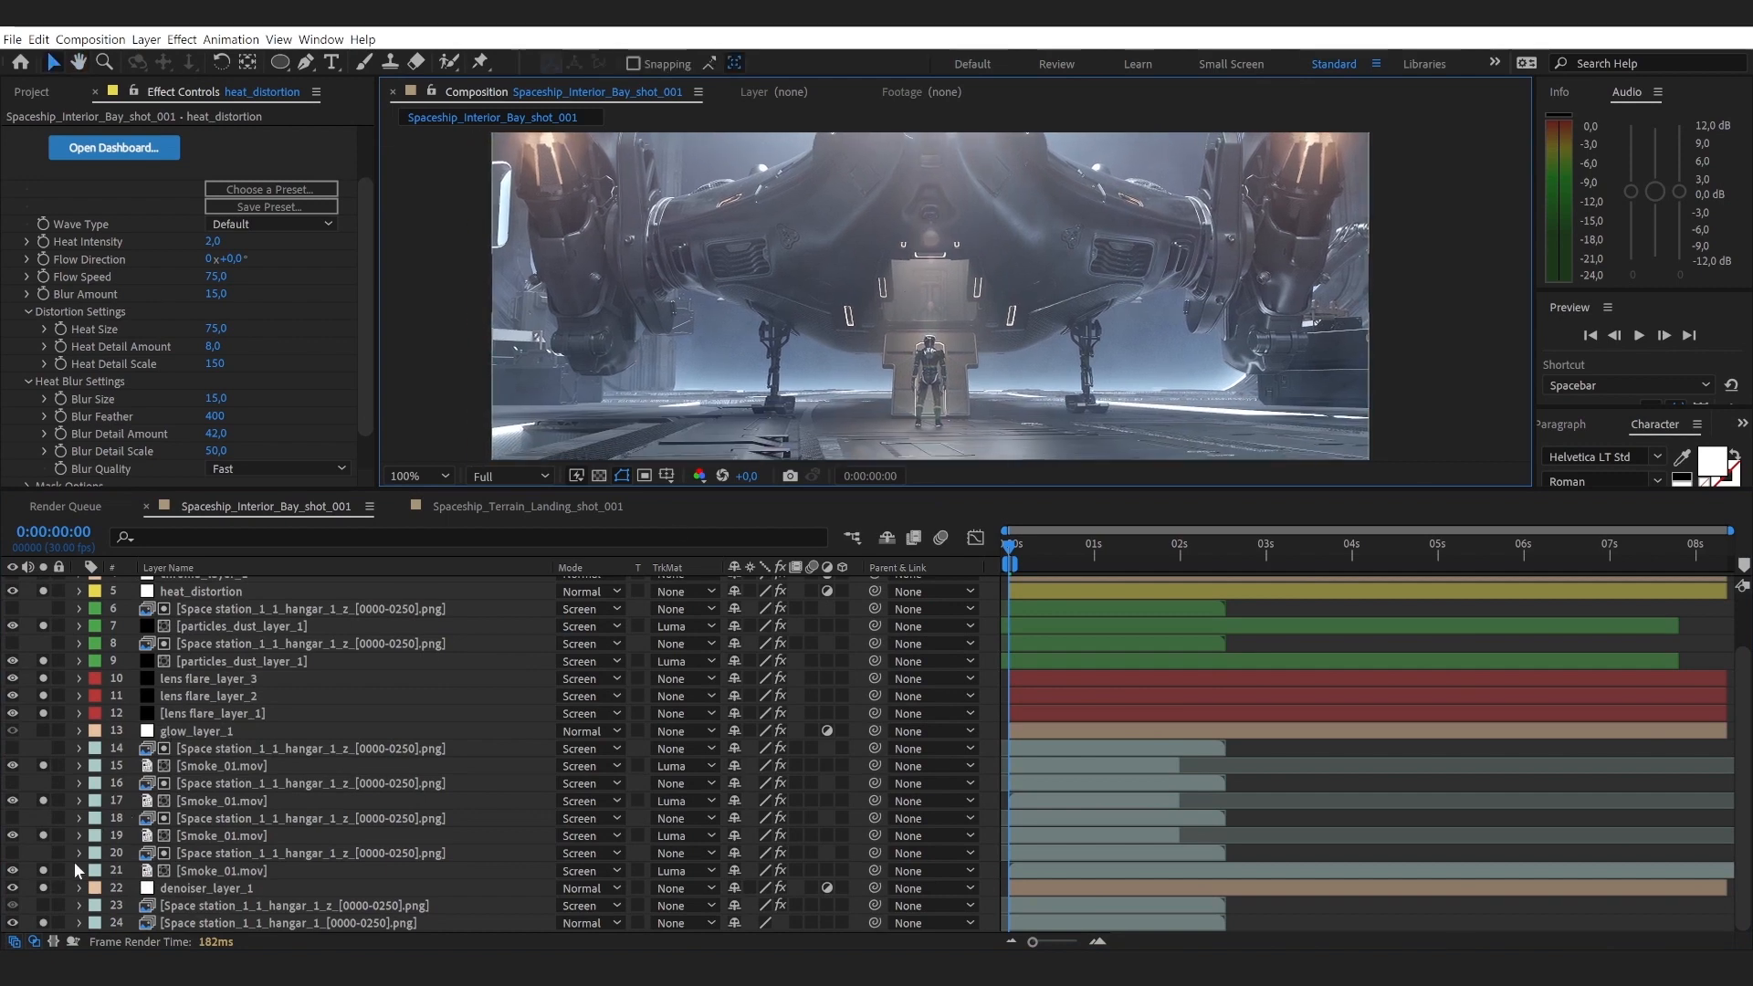
# Step: Unsolo the base hangar render to view the overlays alone, and solo it again together with the z-depth layer directly above it
pyautogui.click(42, 924)
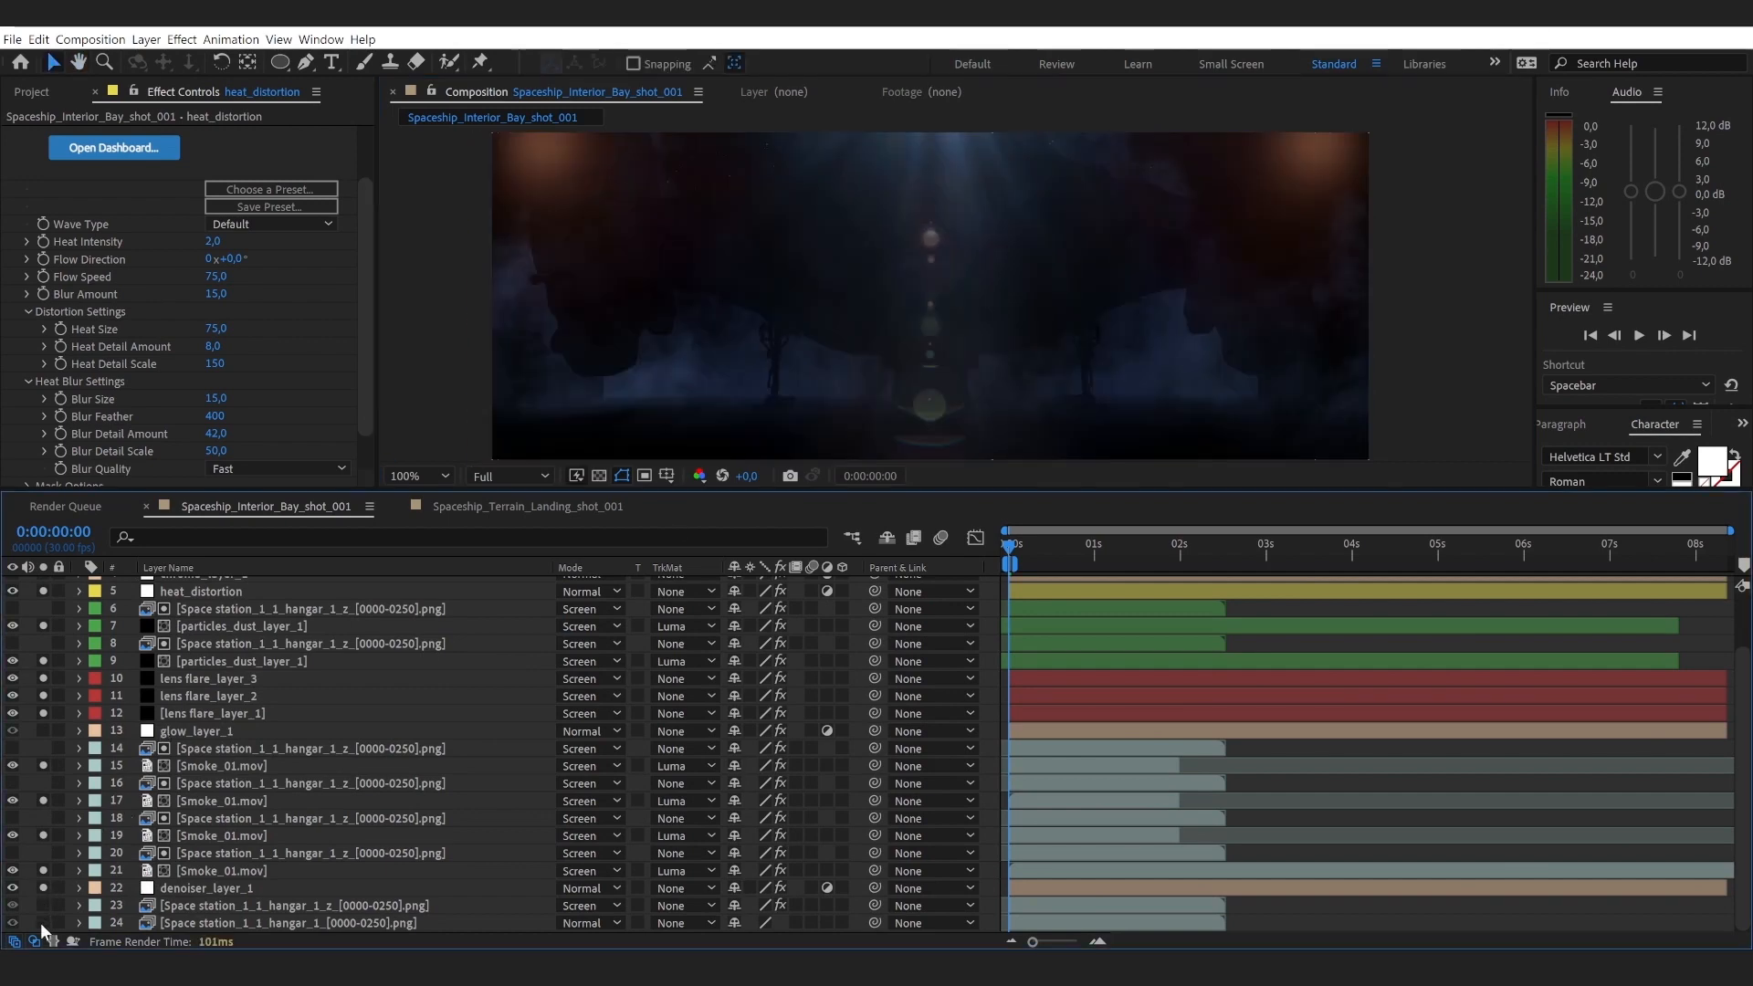
pyautogui.scroll(-2, 1158, 208)
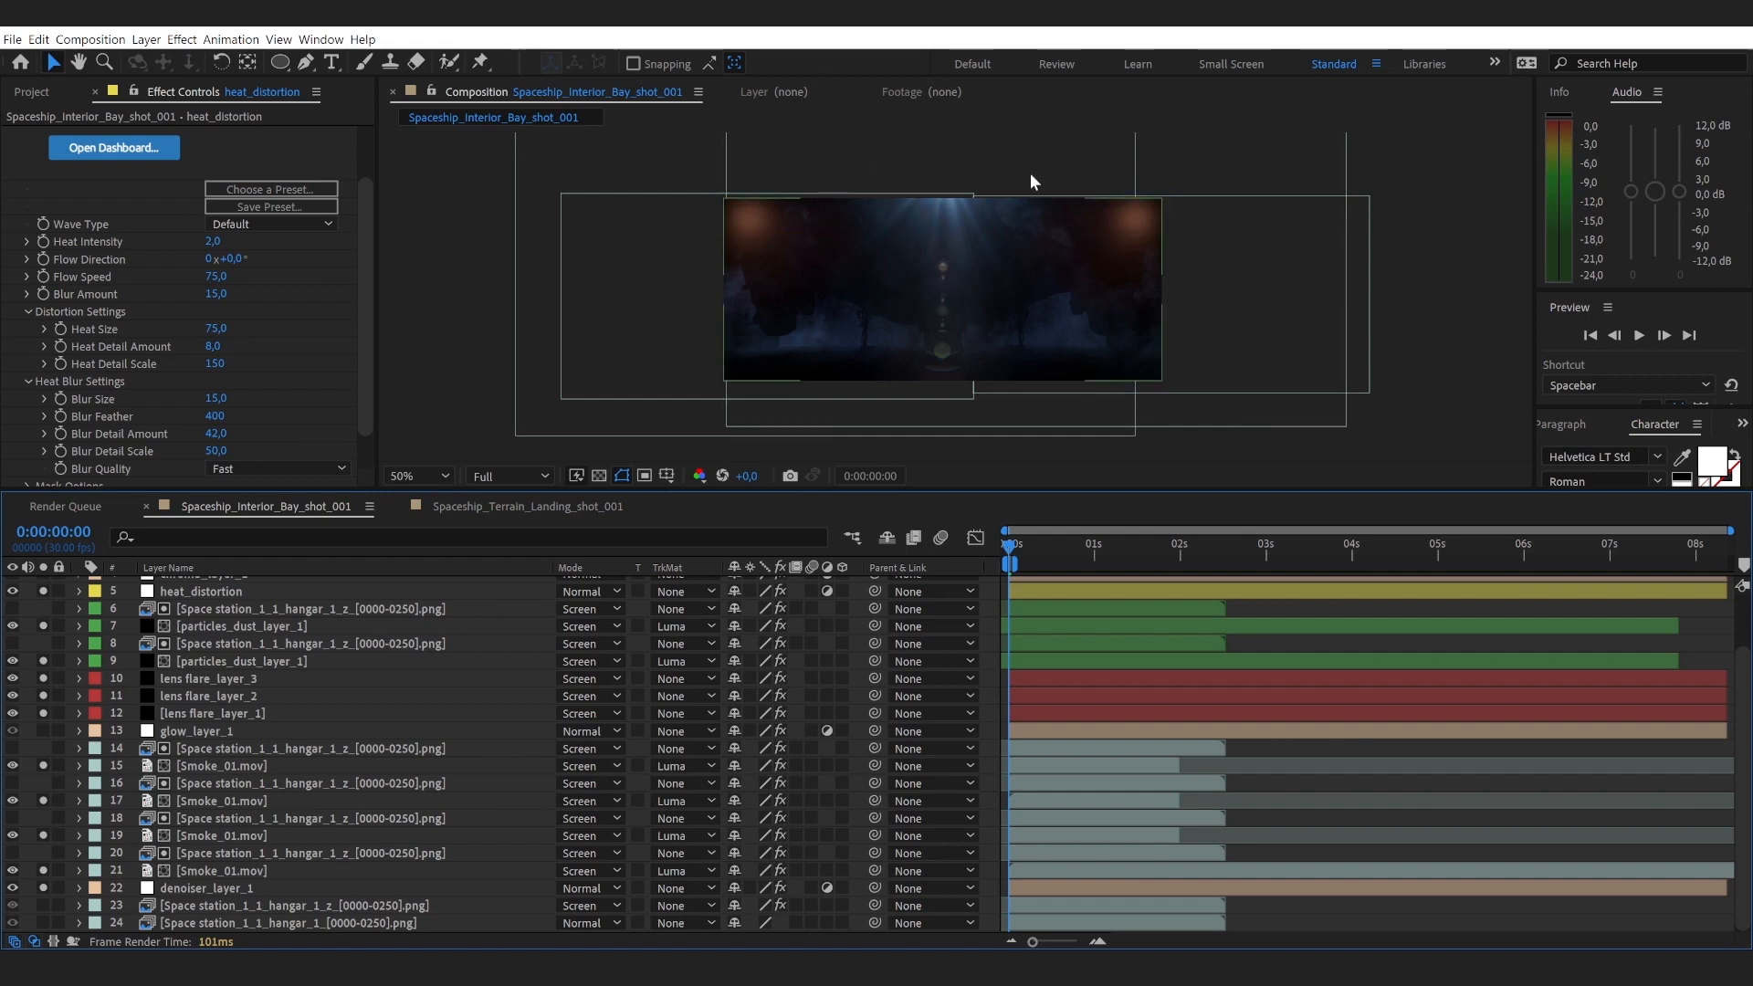
pyautogui.click(43, 906)
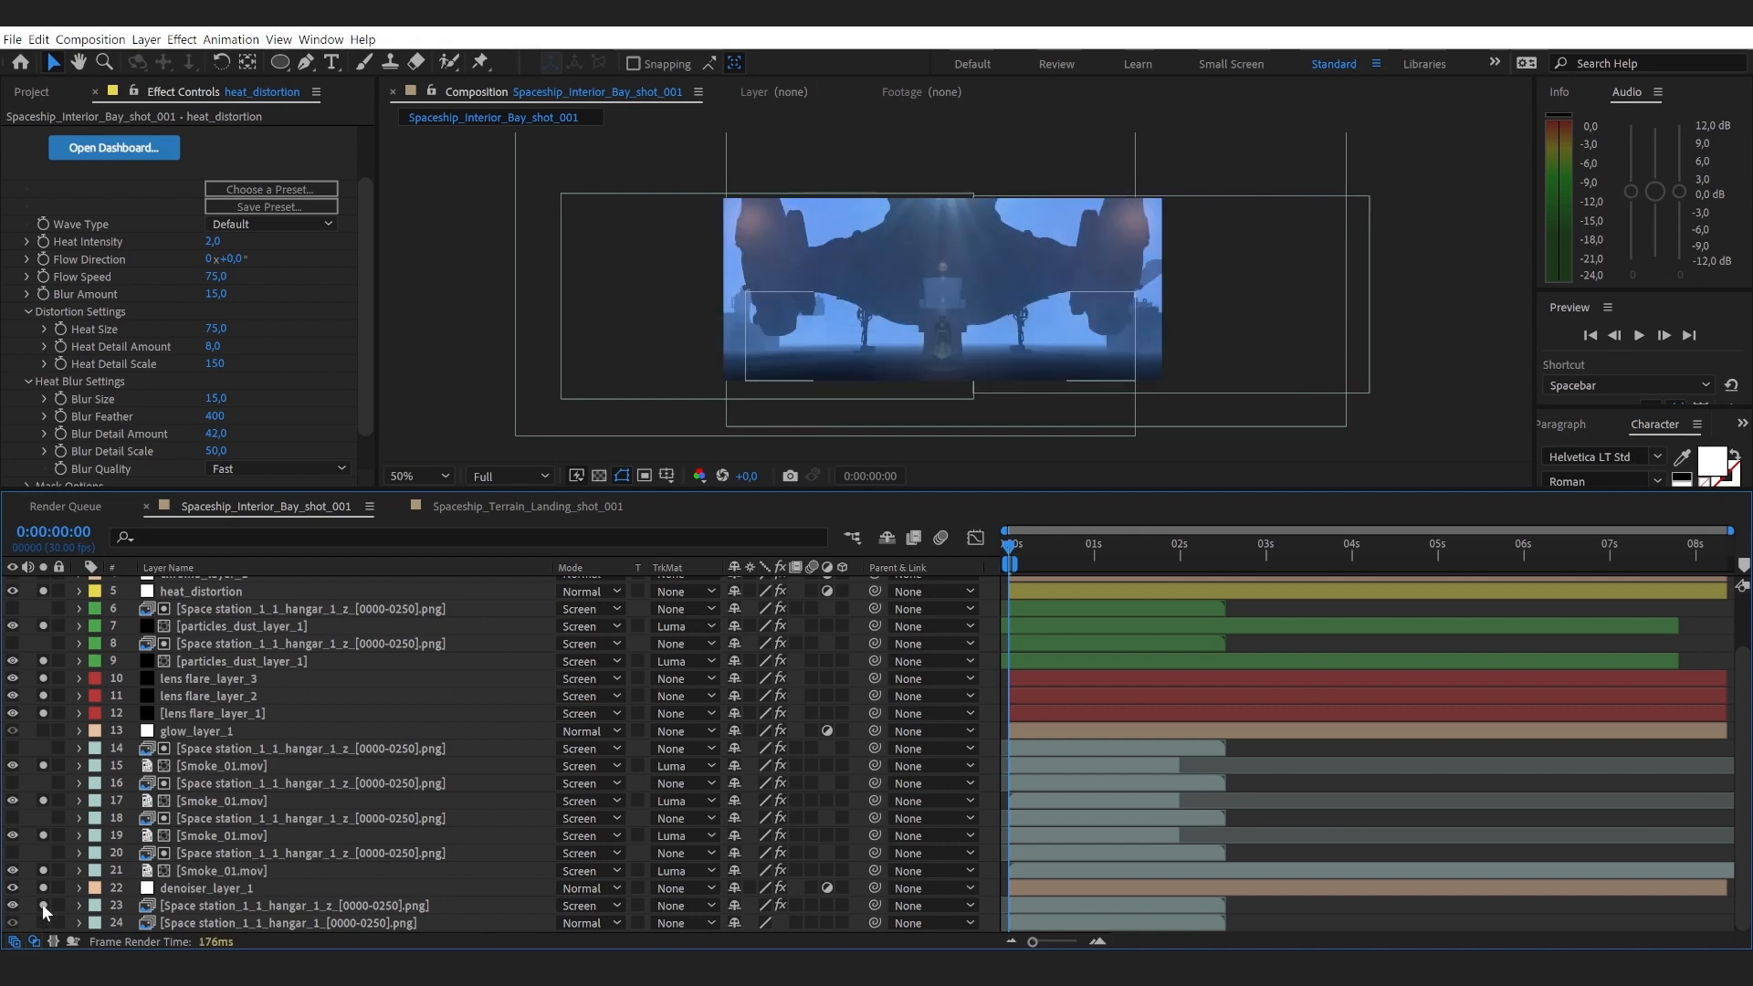
pyautogui.click(42, 904)
pyautogui.click(42, 904)
# Step: Raise the top point of the elliptical mask on the z-depth layer above the base render
pyautogui.click(326, 908)
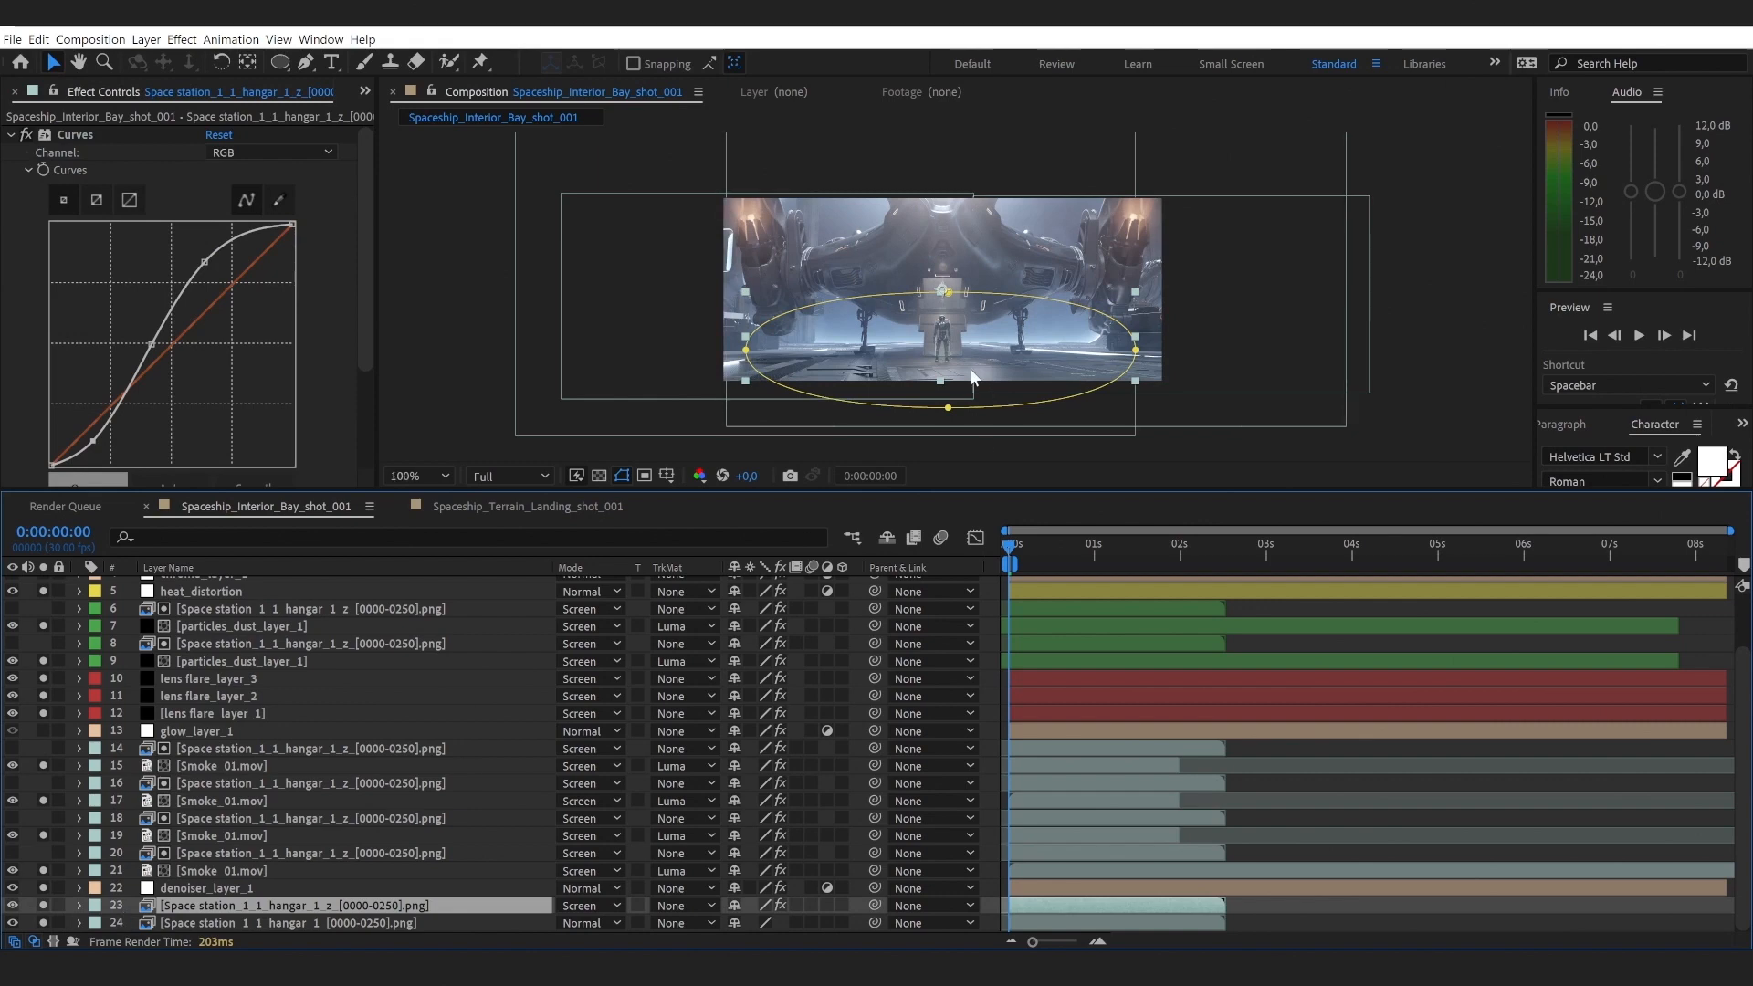
pyautogui.press('.')
pyautogui.moveTo(941, 289)
pyautogui.mouseDown()
pyautogui.moveTo(949, 52)
pyautogui.moveTo(938, 294)
pyautogui.moveTo(937, 277)
pyautogui.mouseUp()
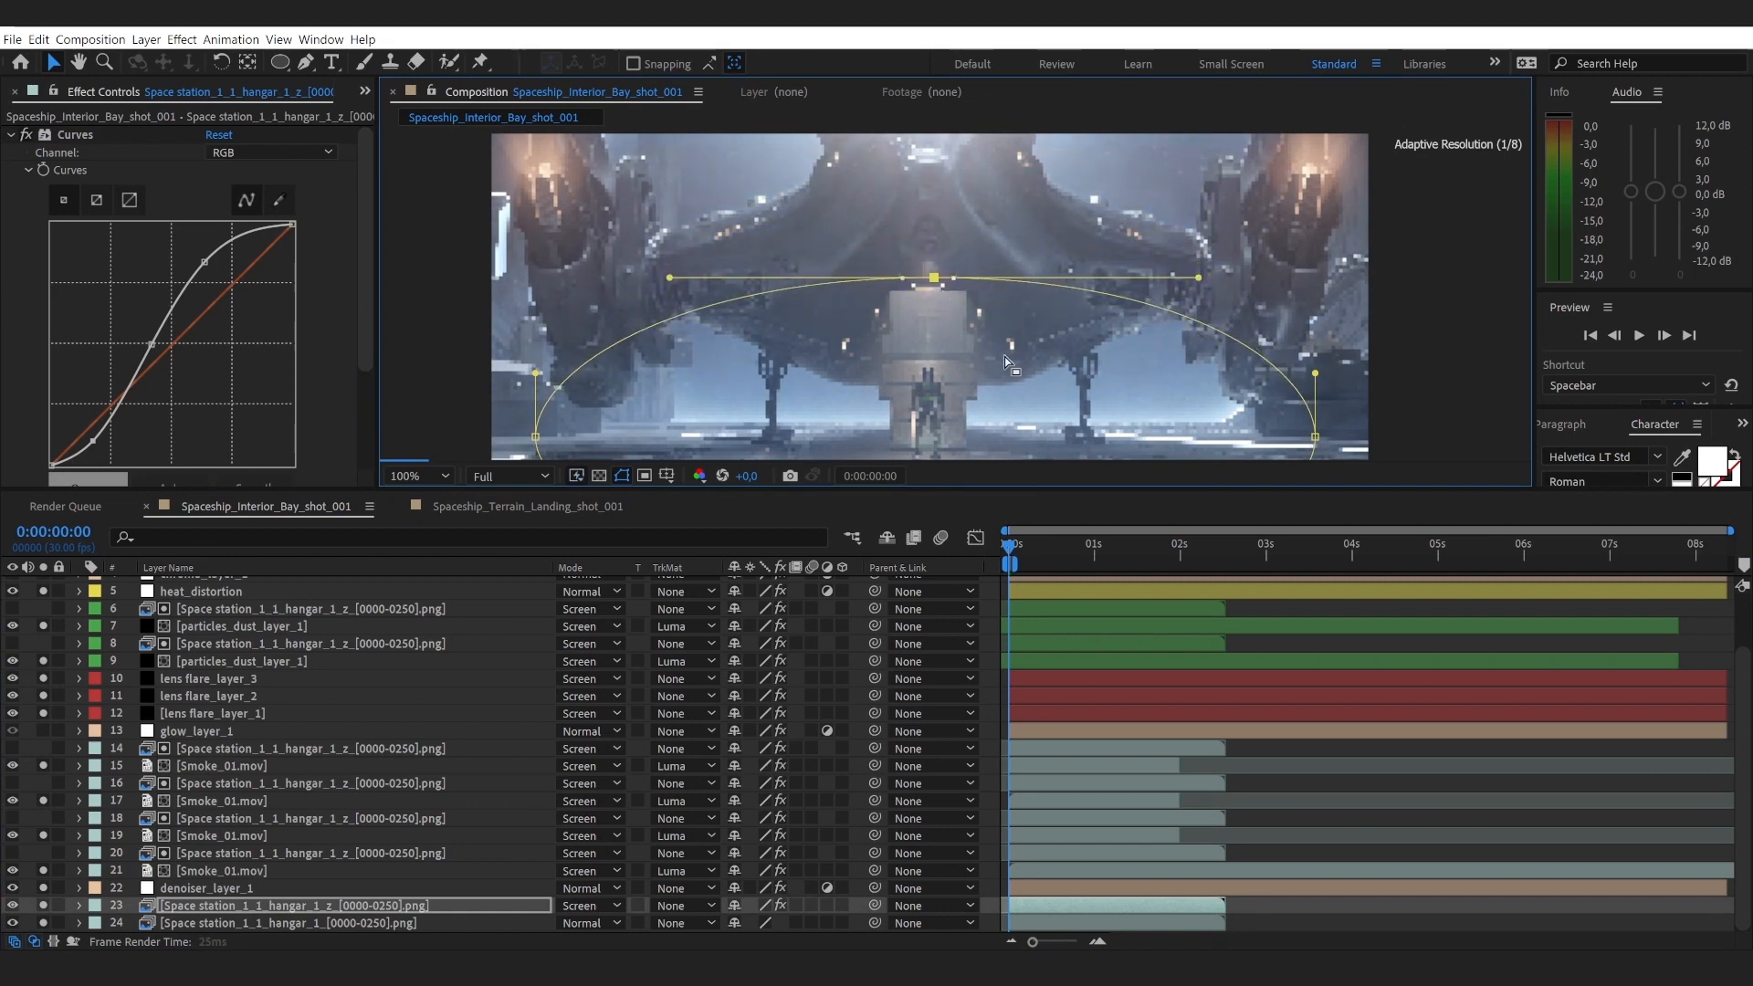
pyautogui.press(',')
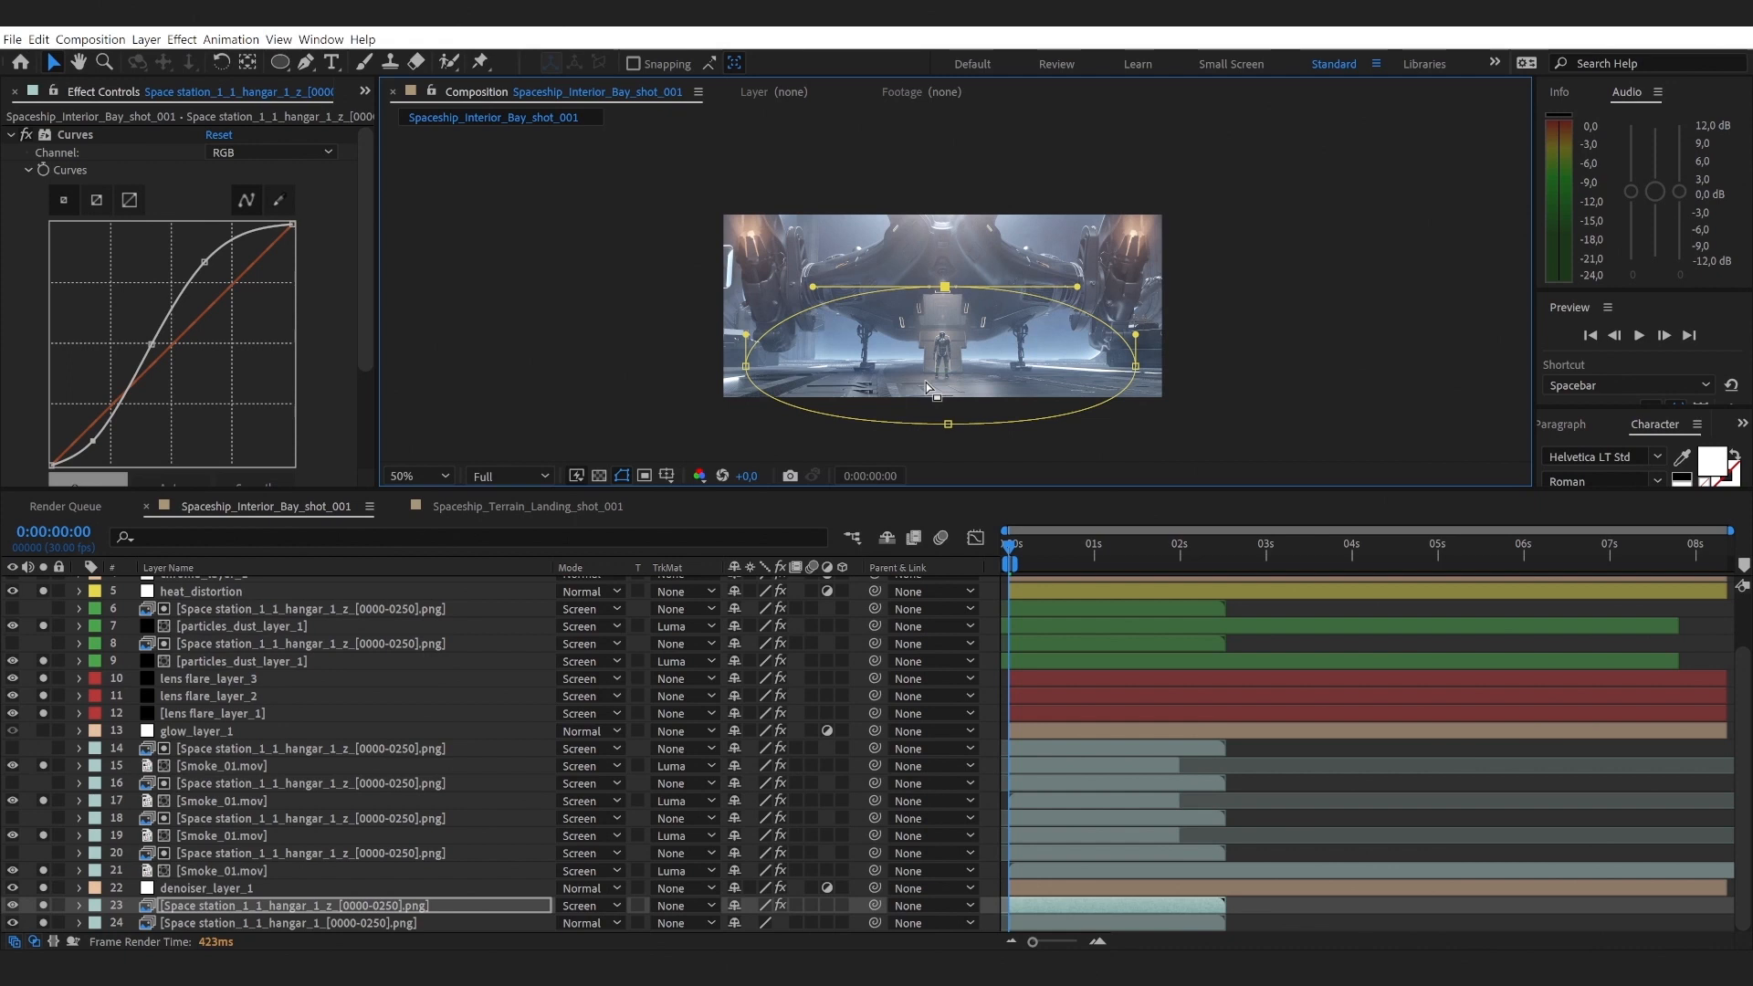
# Step: Set the opacity of the masked z-depth layer above the base render to 40%
pyautogui.click(402, 904)
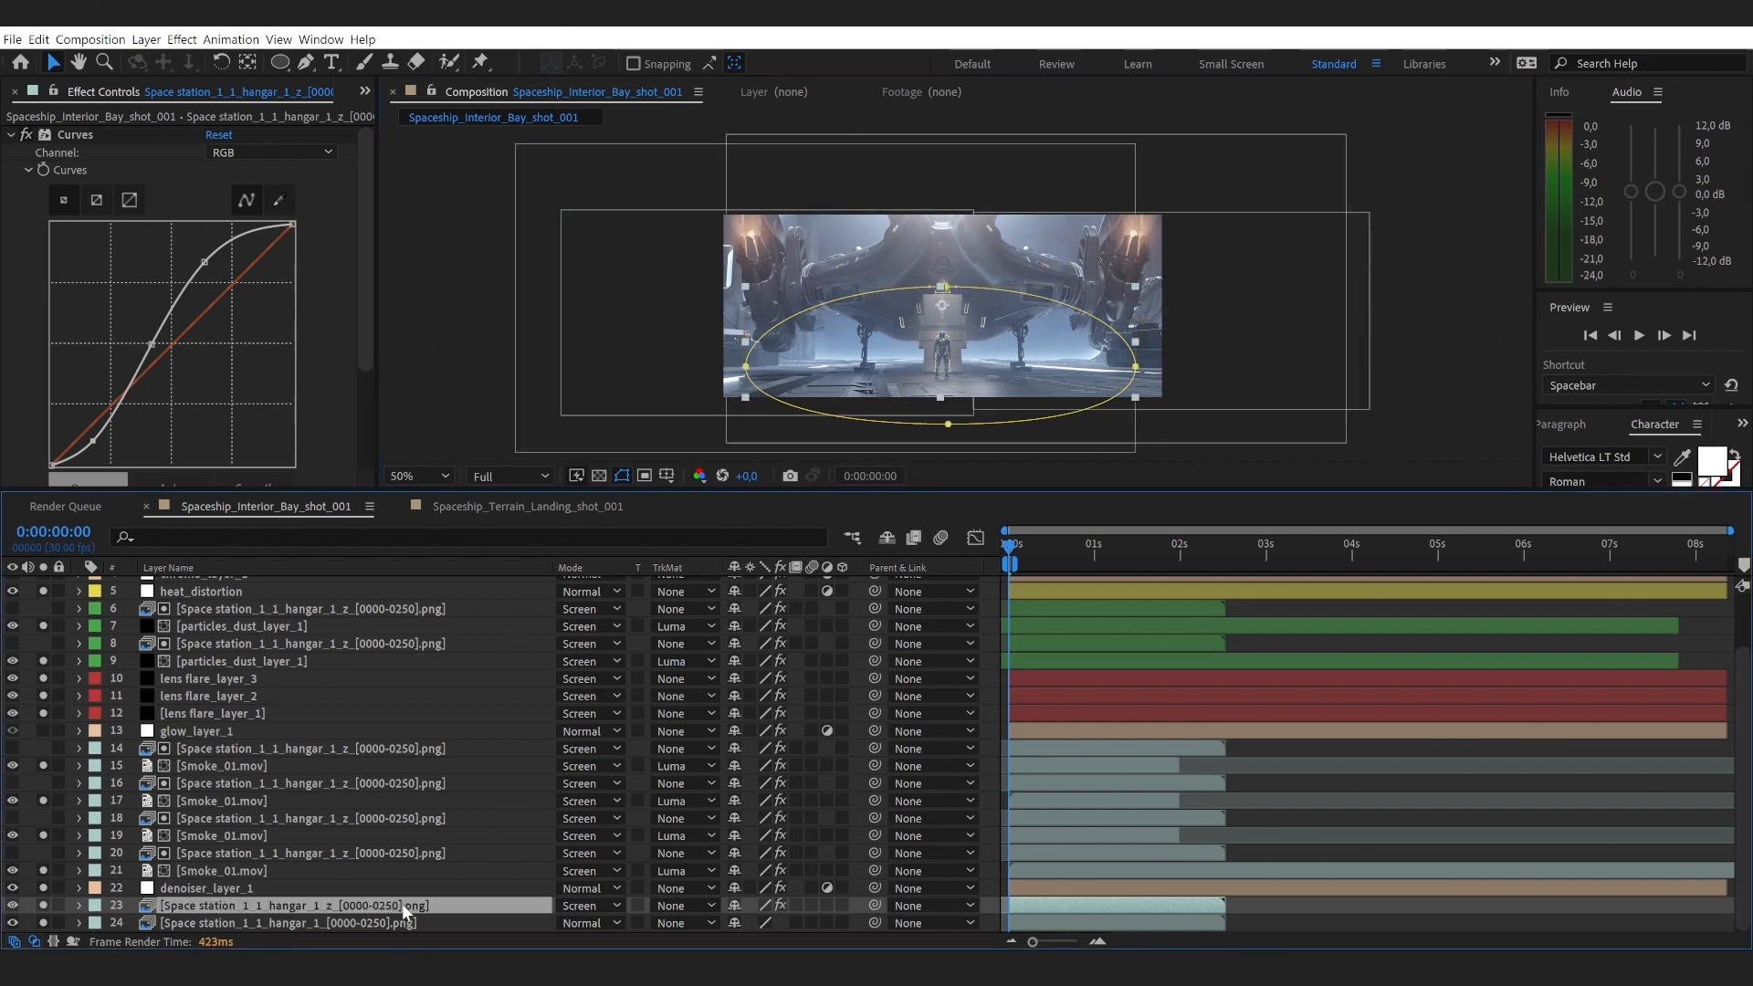
pyautogui.press('t')
pyautogui.scroll(-1, 688, 716)
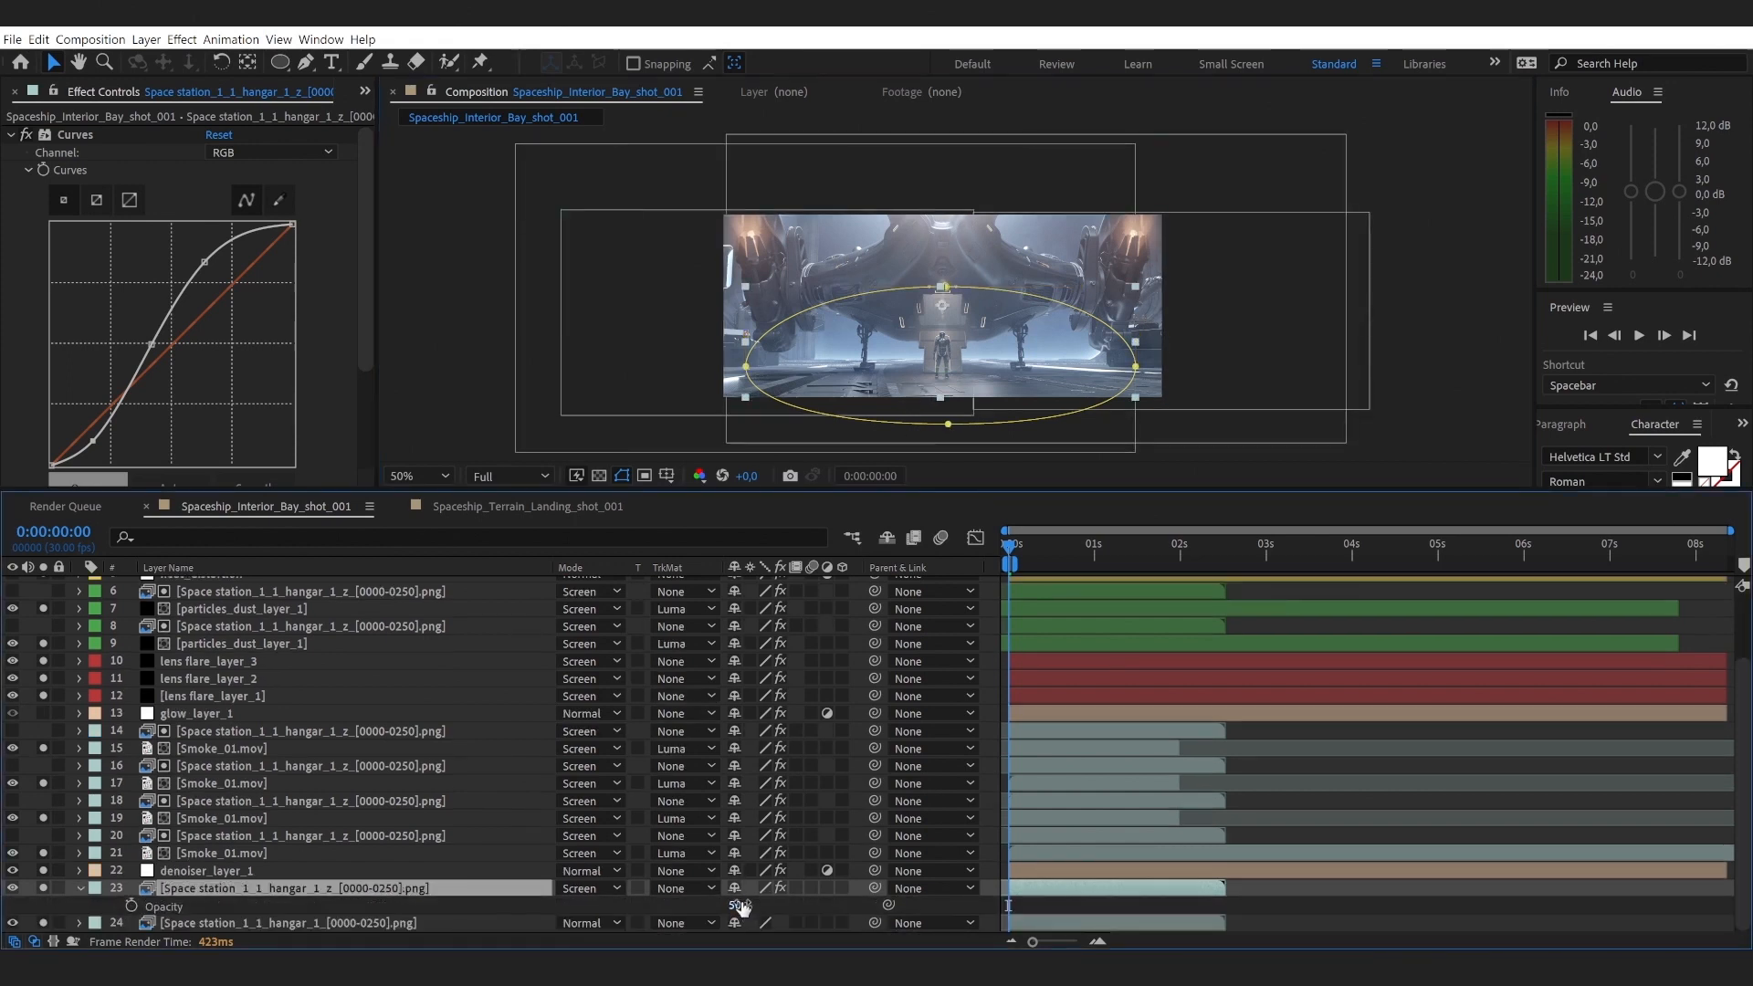
pyautogui.click(737, 907)
pyautogui.write('40')
pyautogui.click(819, 908)
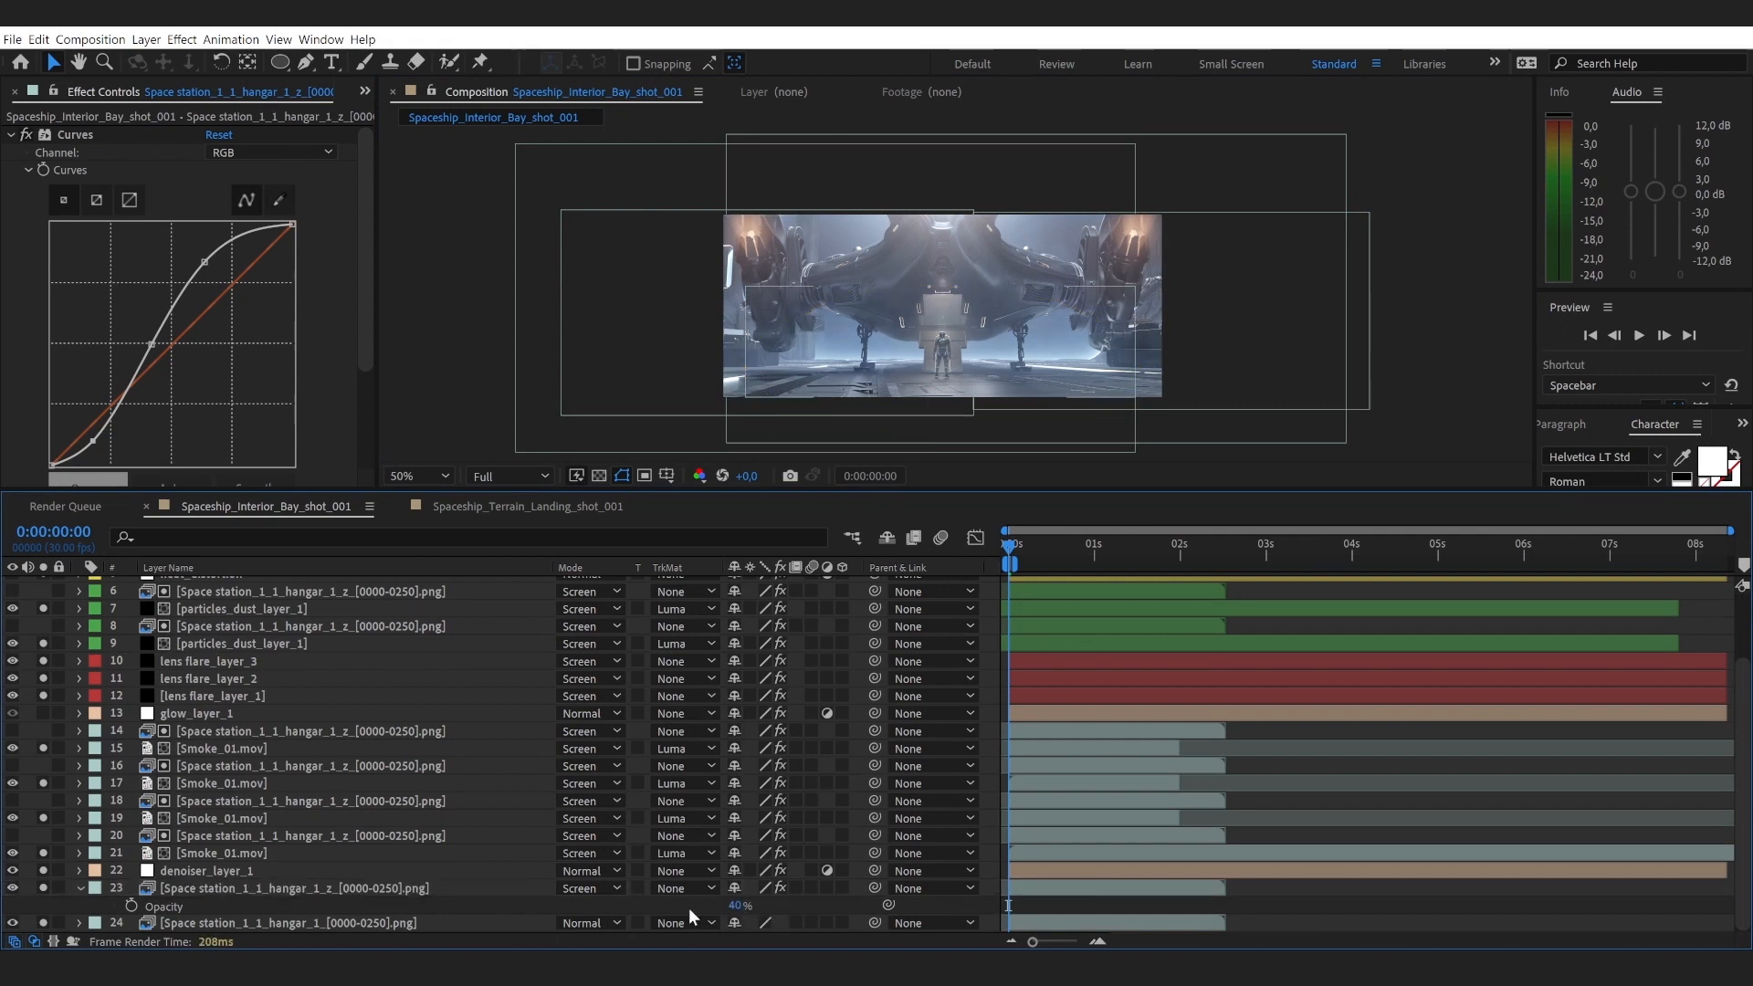
# Step: Compare the masked z-depth layer at 100% opacity and return its opacity to 40%
pyautogui.moveTo(737, 907); pyautogui.dragTo(1335, 892)
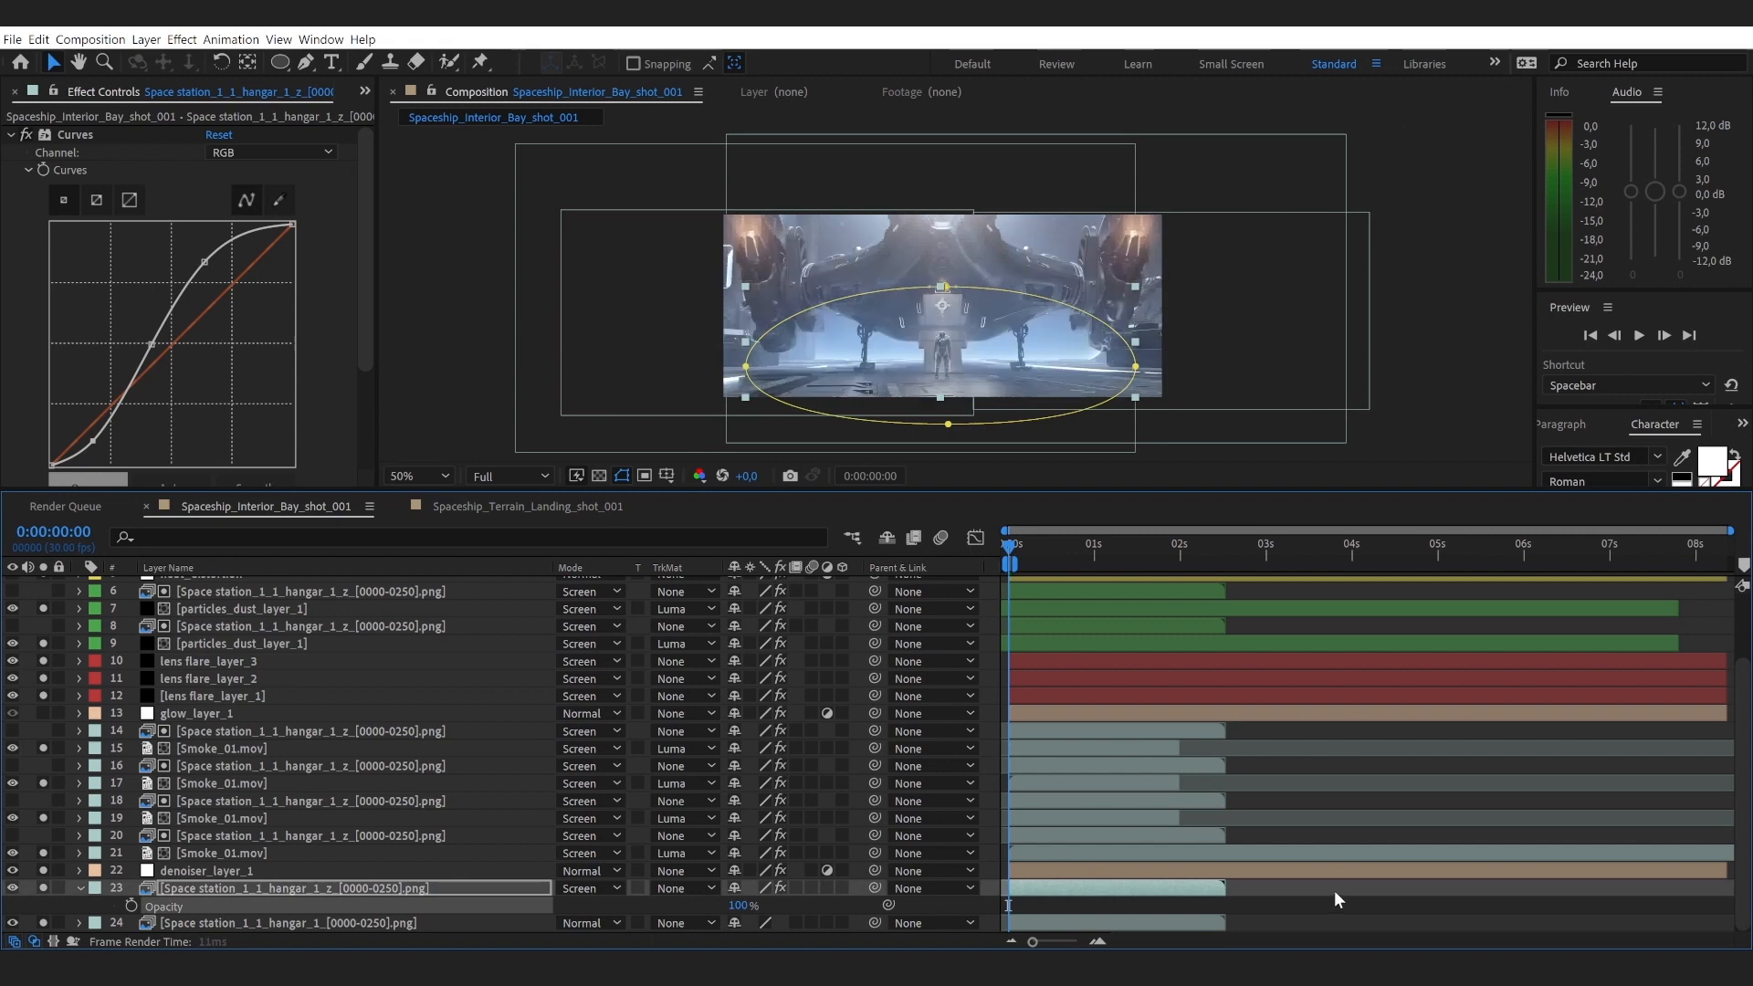
pyautogui.click(739, 906)
pyautogui.write('40')
pyautogui.click(813, 899)
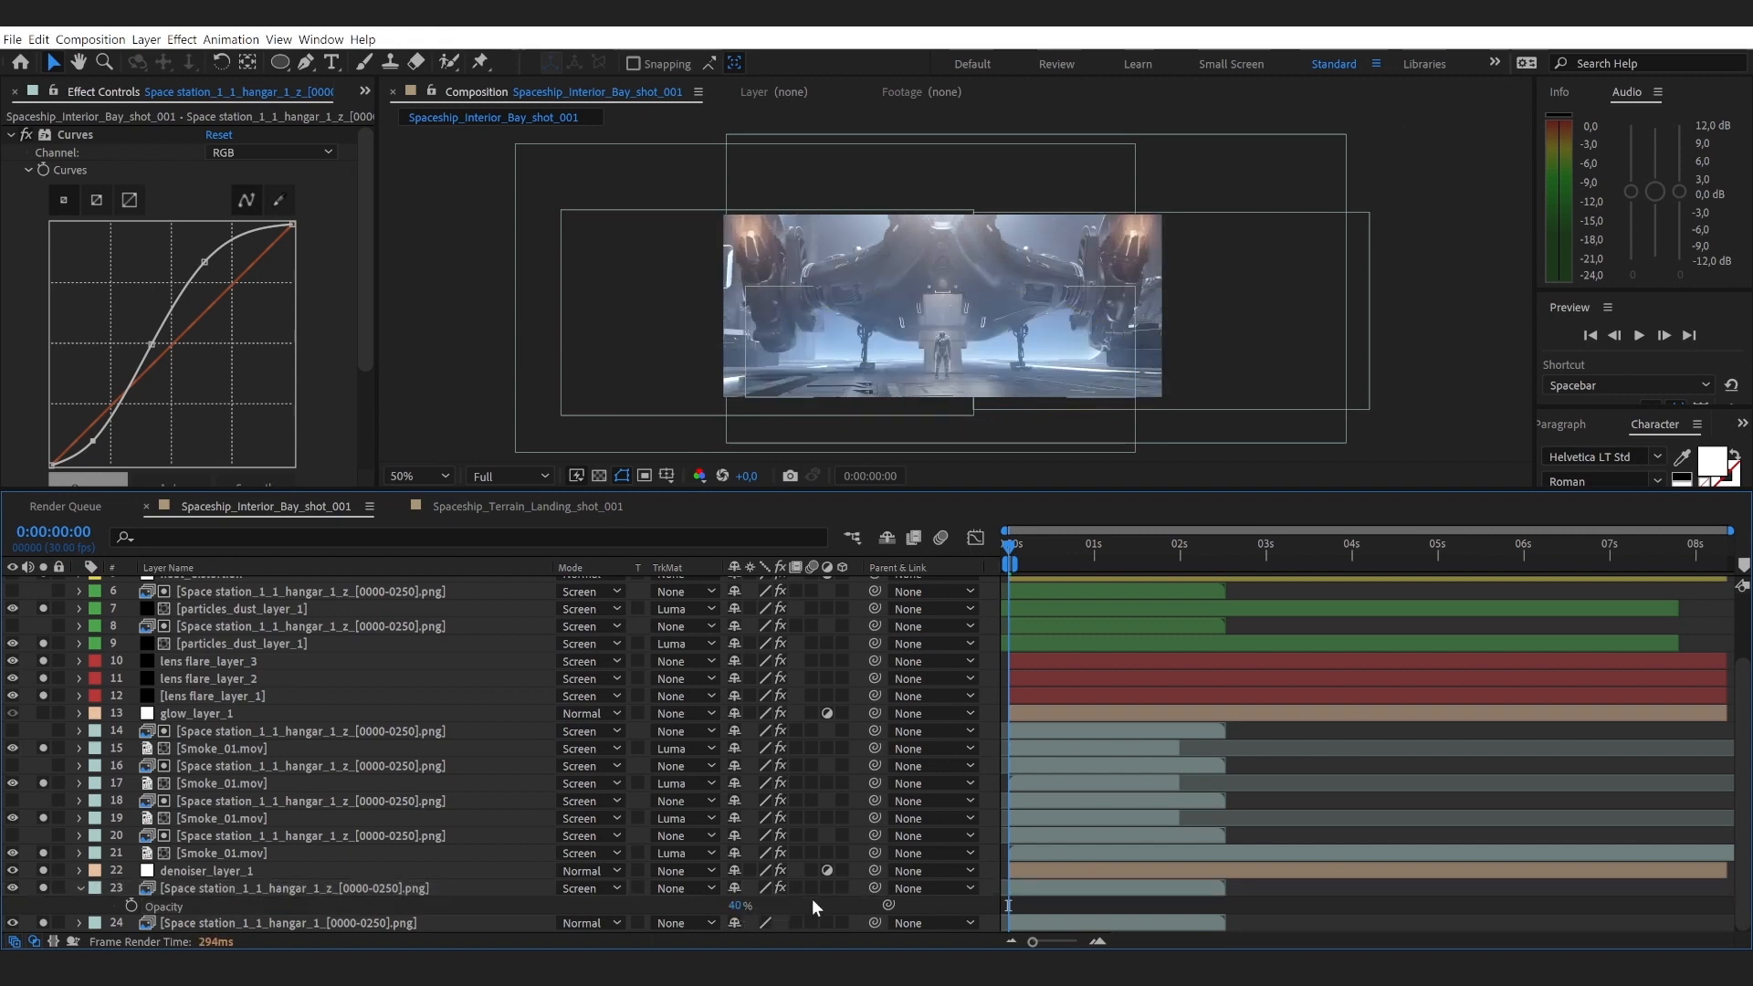
# Step: Solo chroma_layer_1, cc_layer_1 and cc_layer_2 and check the color-corrected hangar shot as a whole
pyautogui.scroll(2, 964, 358)
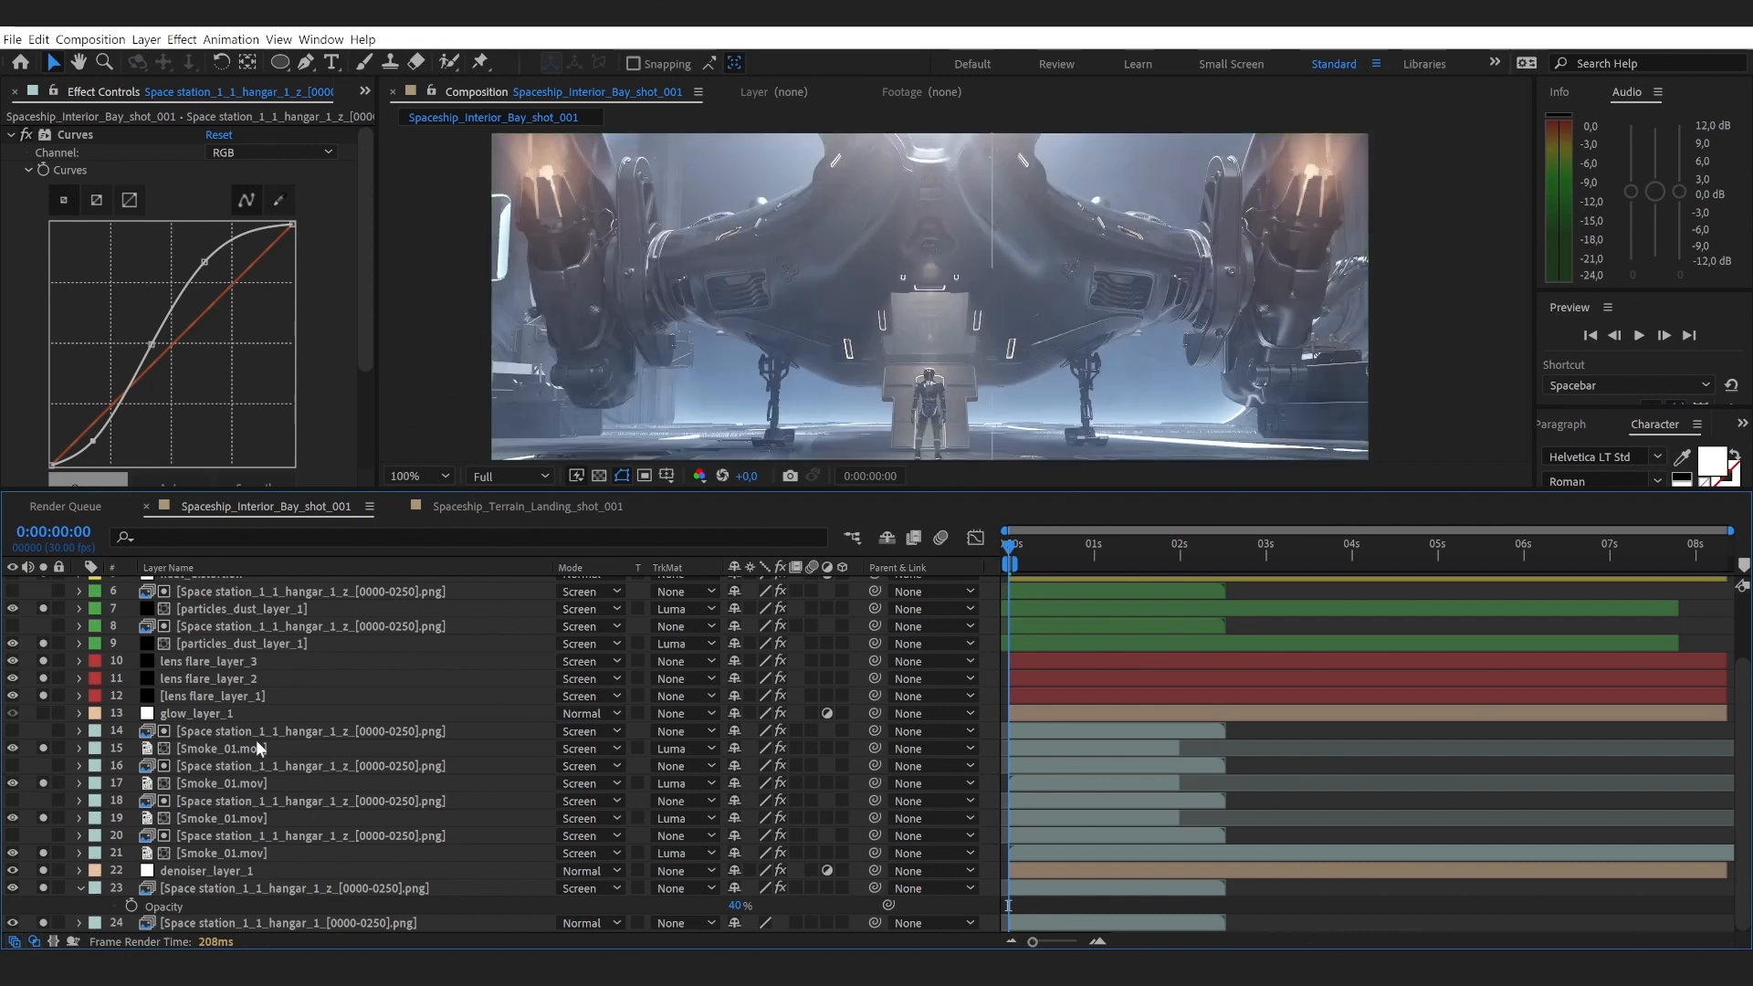
pyautogui.scroll(3, 256, 740)
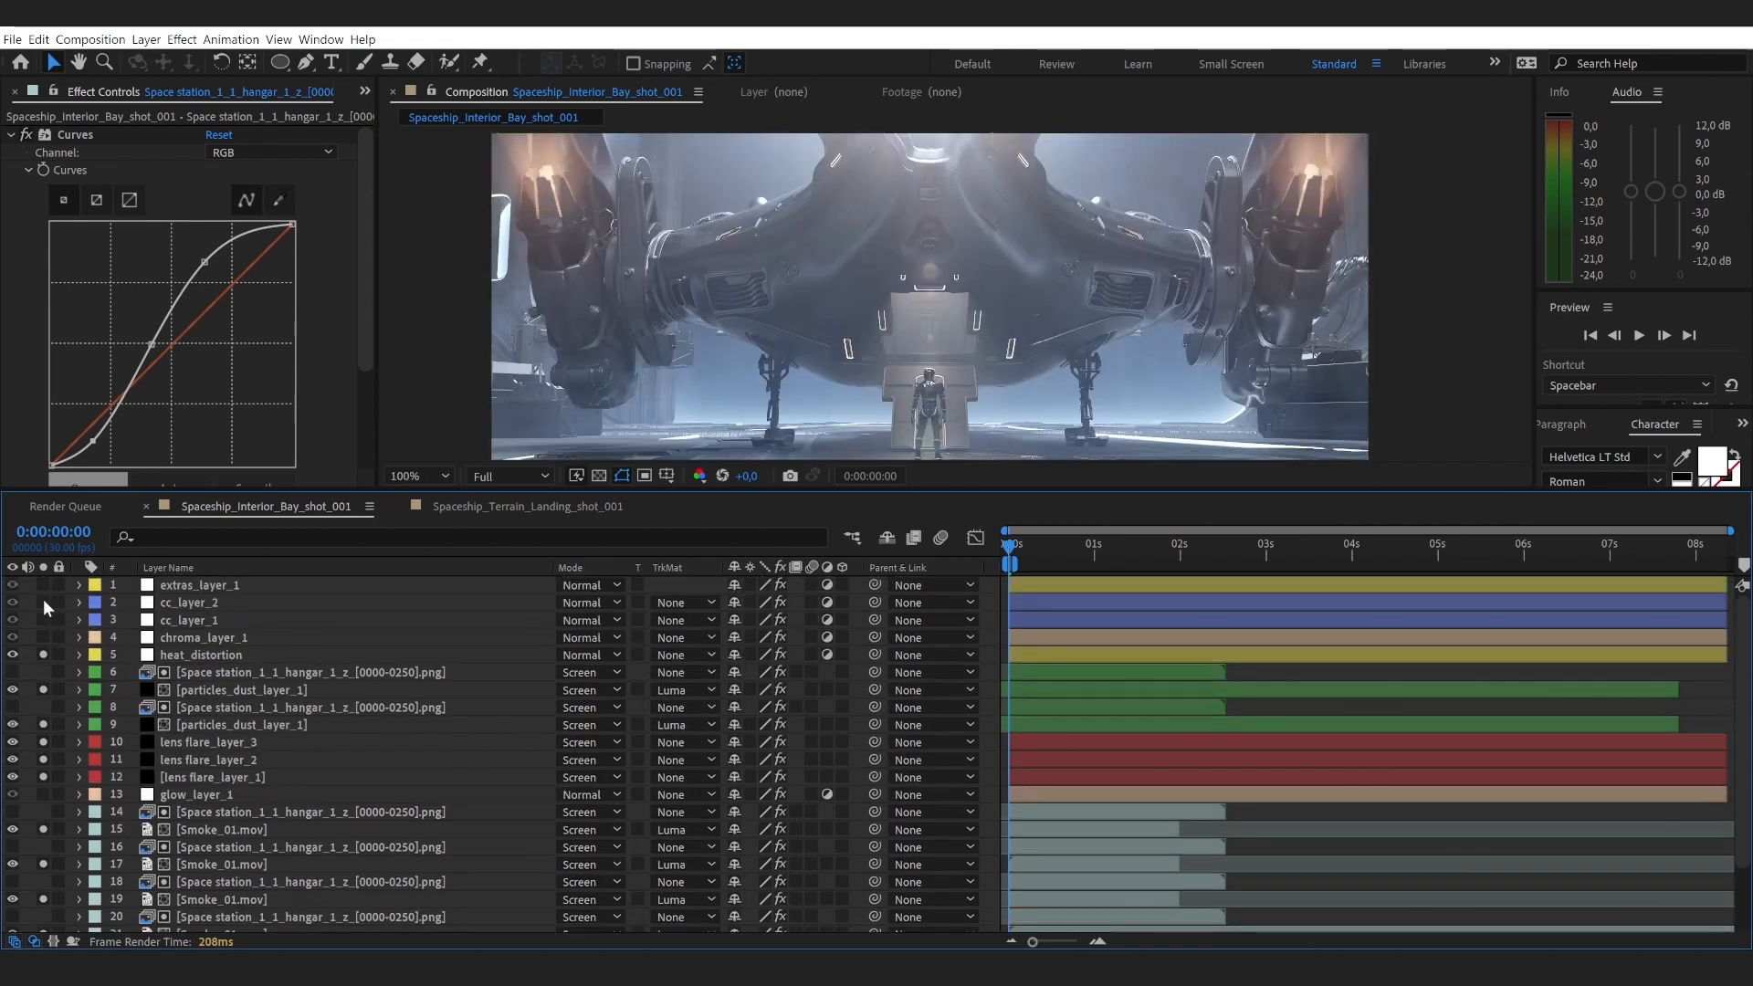
pyautogui.click(44, 636)
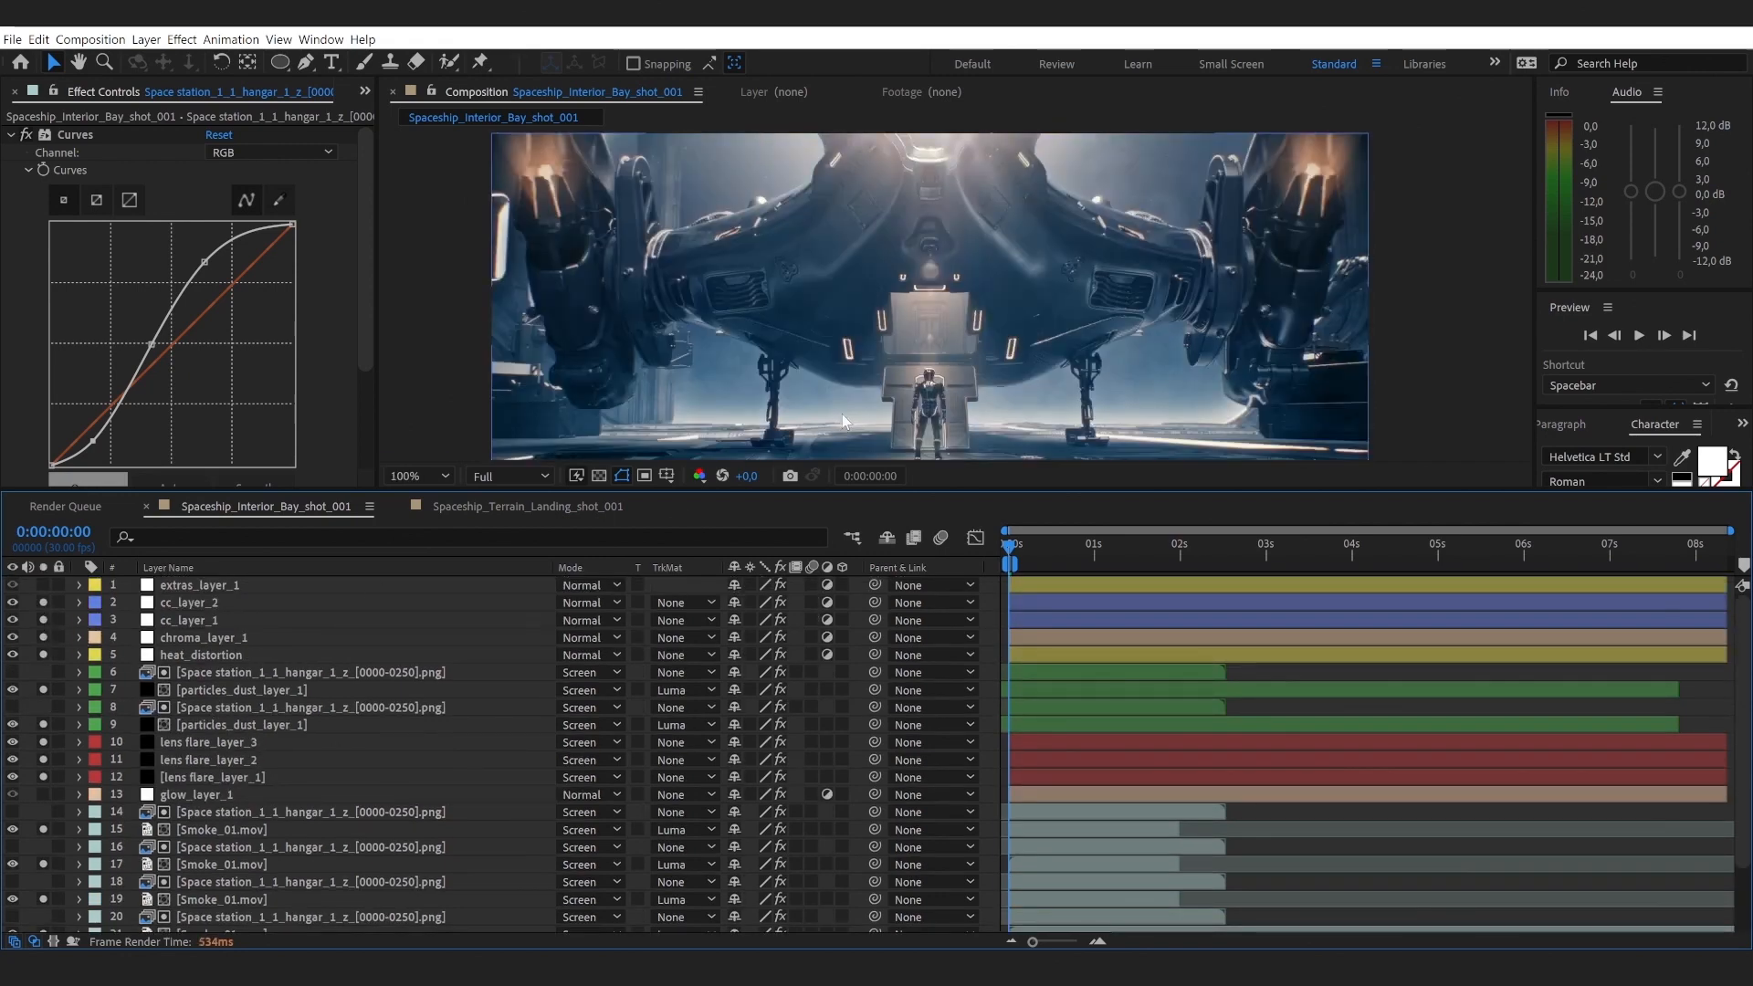
pyautogui.scroll(-1, 876, 367)
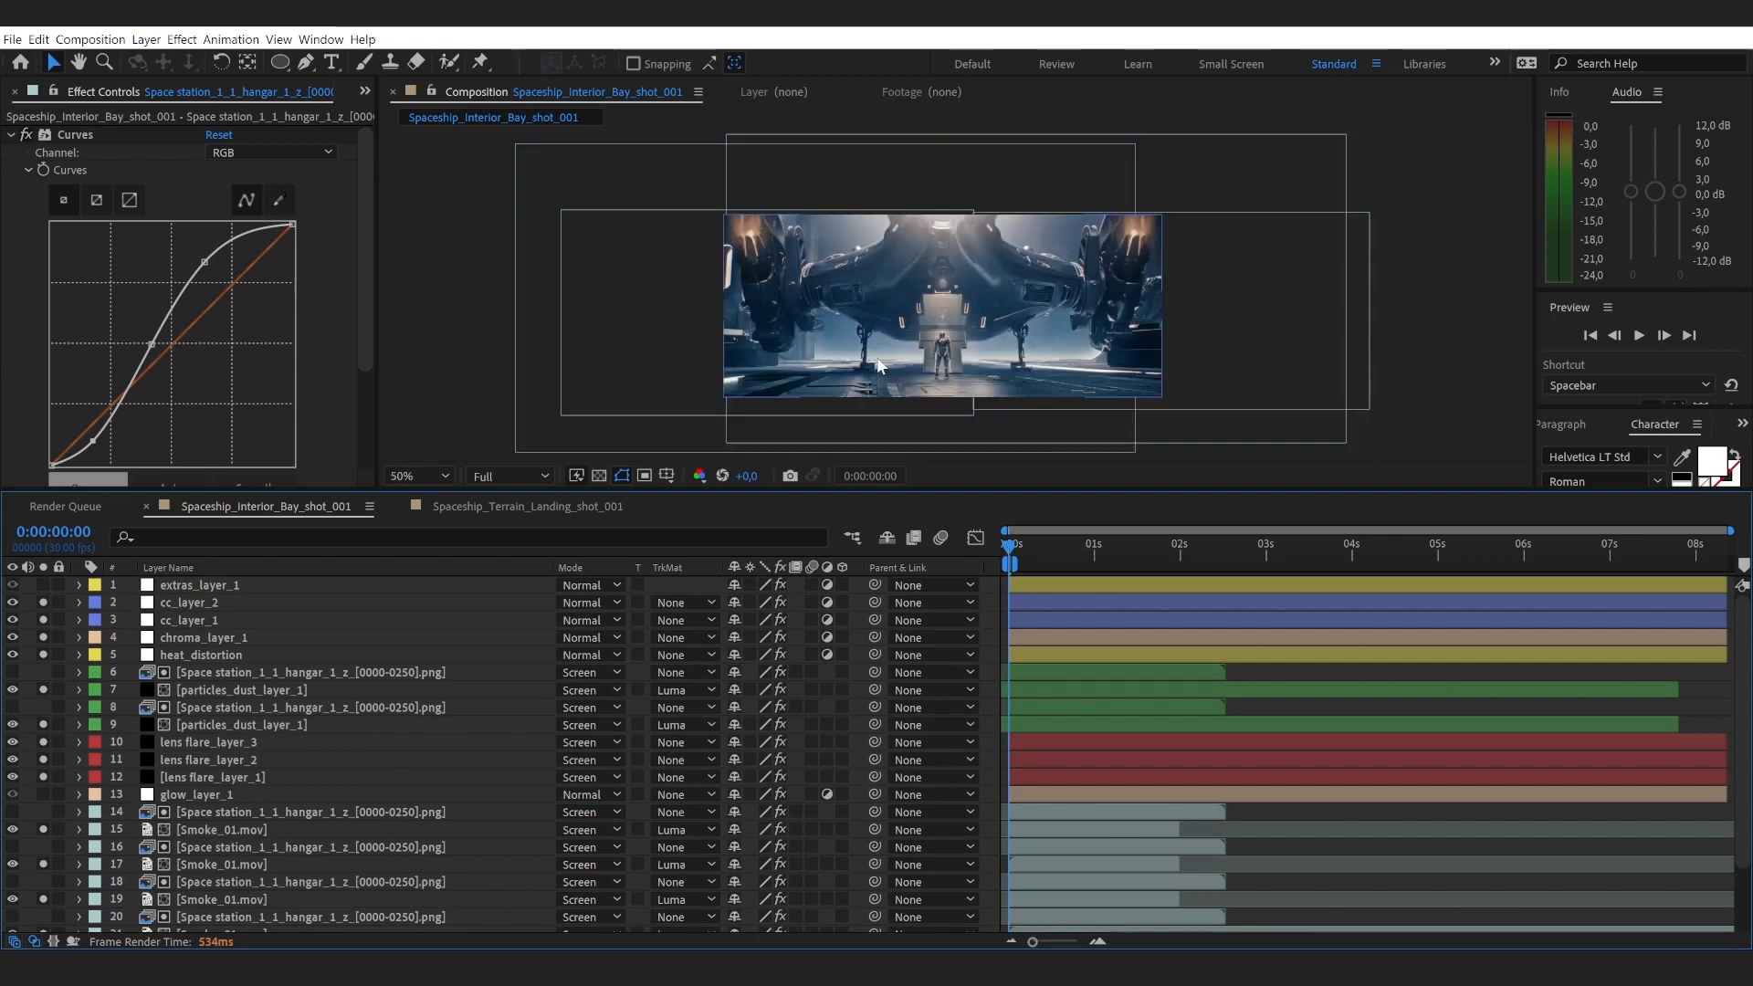
# Step: Examine the Looks and Colorista V effect settings on cc_layer_2 and collapse the Colorista V effect
pyautogui.scroll(1, 879, 369)
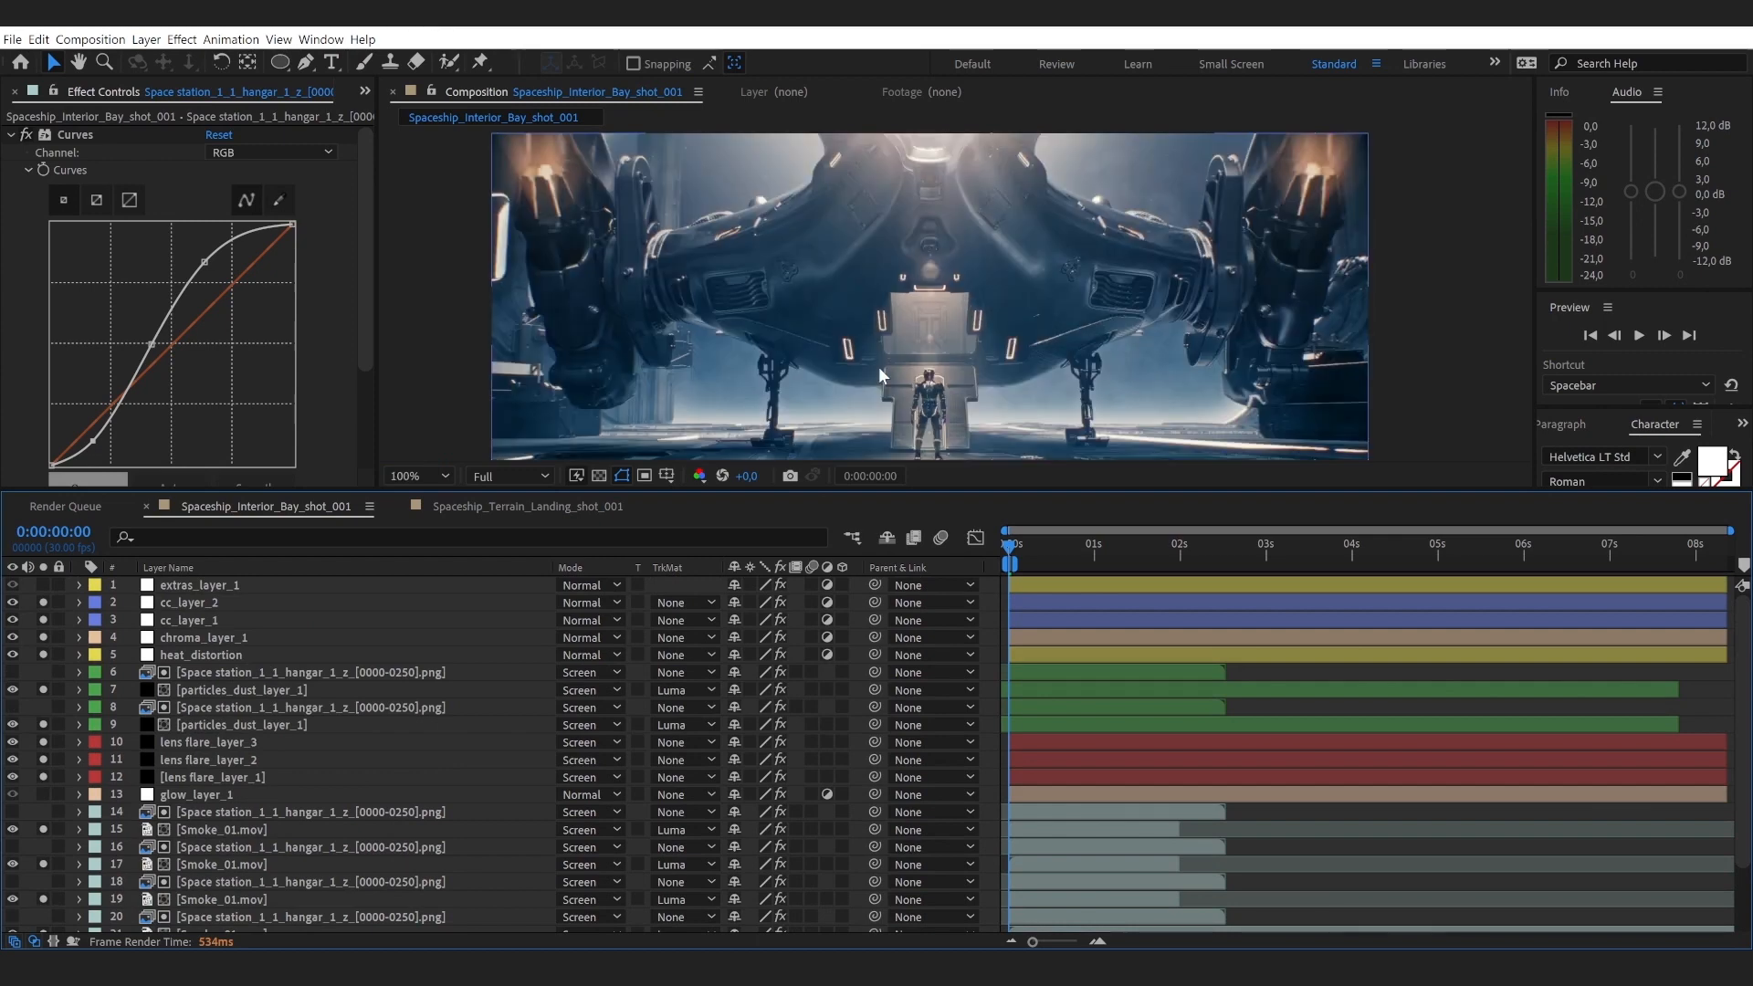
pyautogui.click(212, 605)
pyautogui.scroll(-2, 183, 310)
pyautogui.scroll(1, 117, 270)
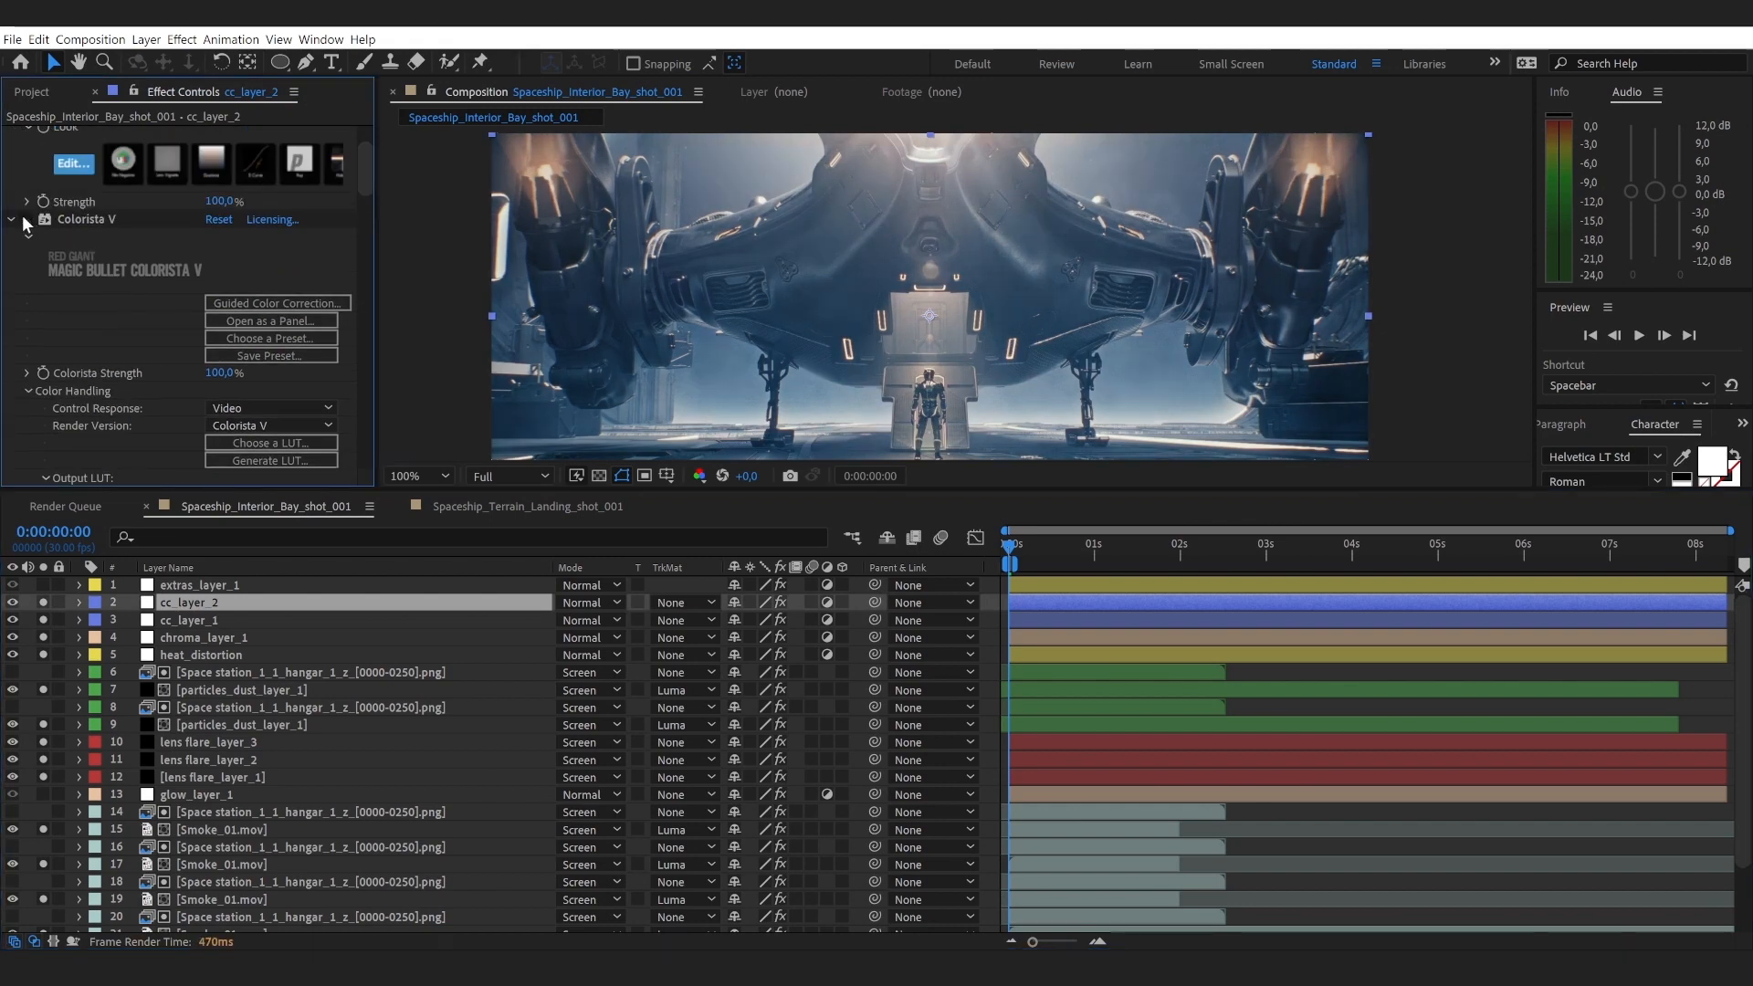
pyautogui.scroll(-1, 997, 360)
pyautogui.scroll(-5, 161, 276)
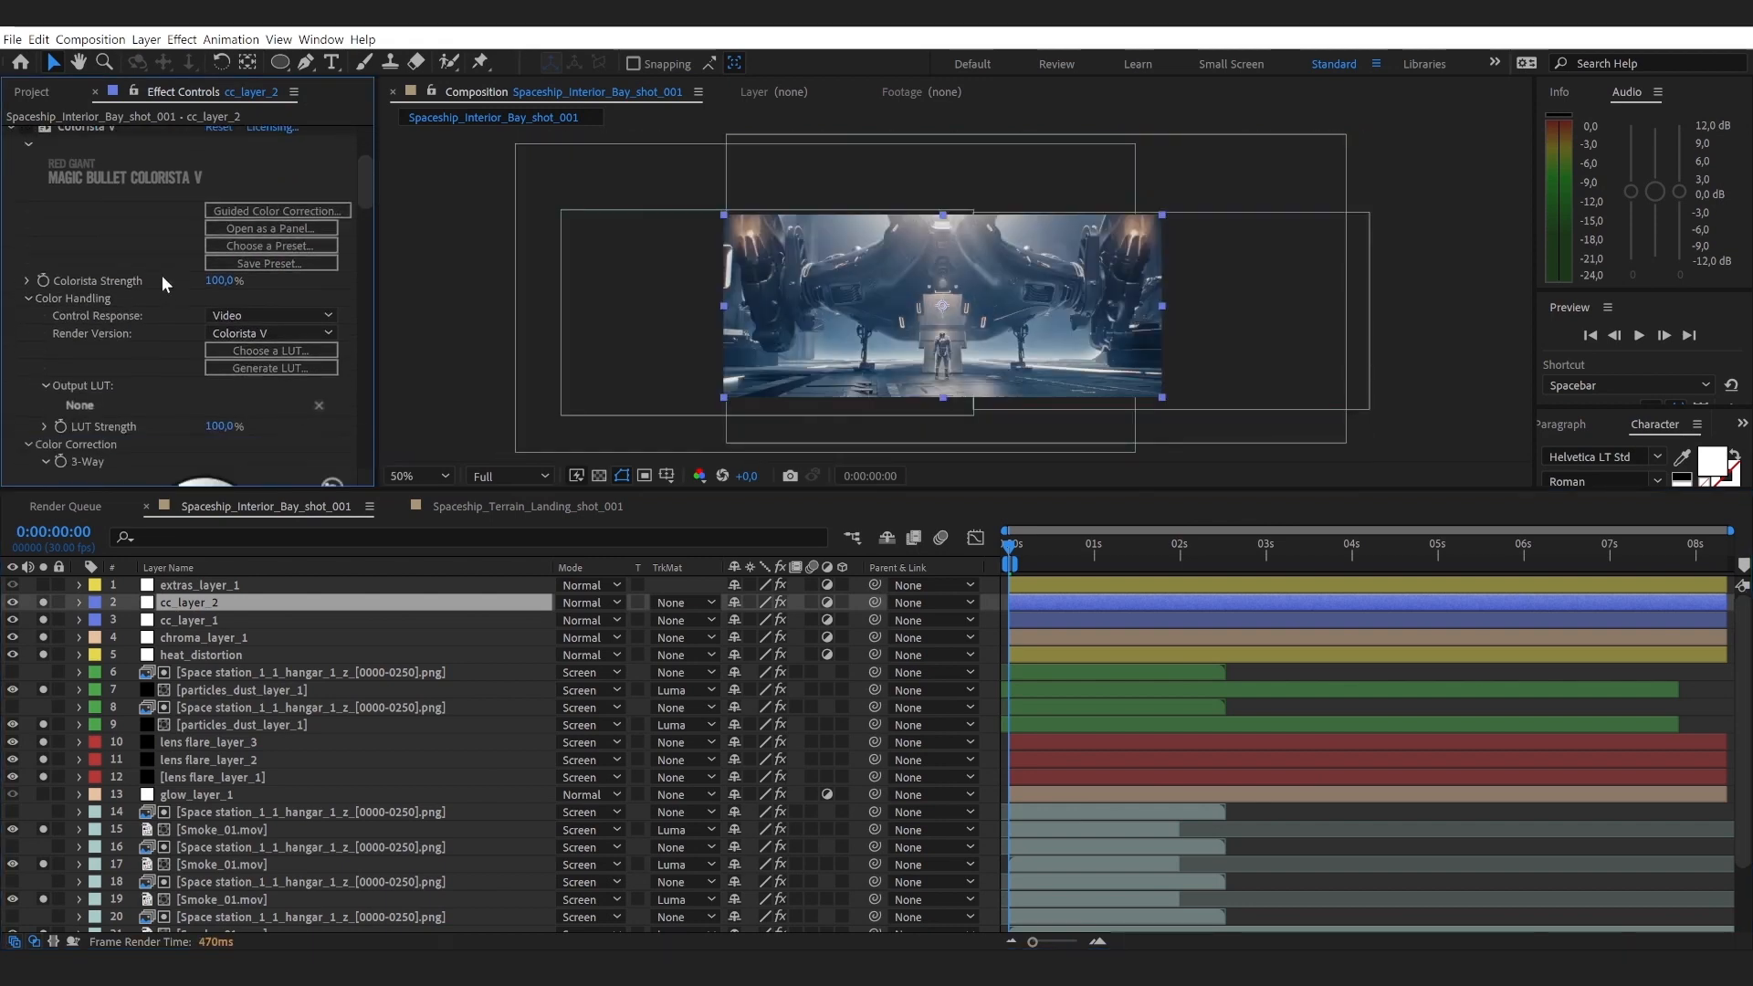
pyautogui.scroll(-1, 162, 283)
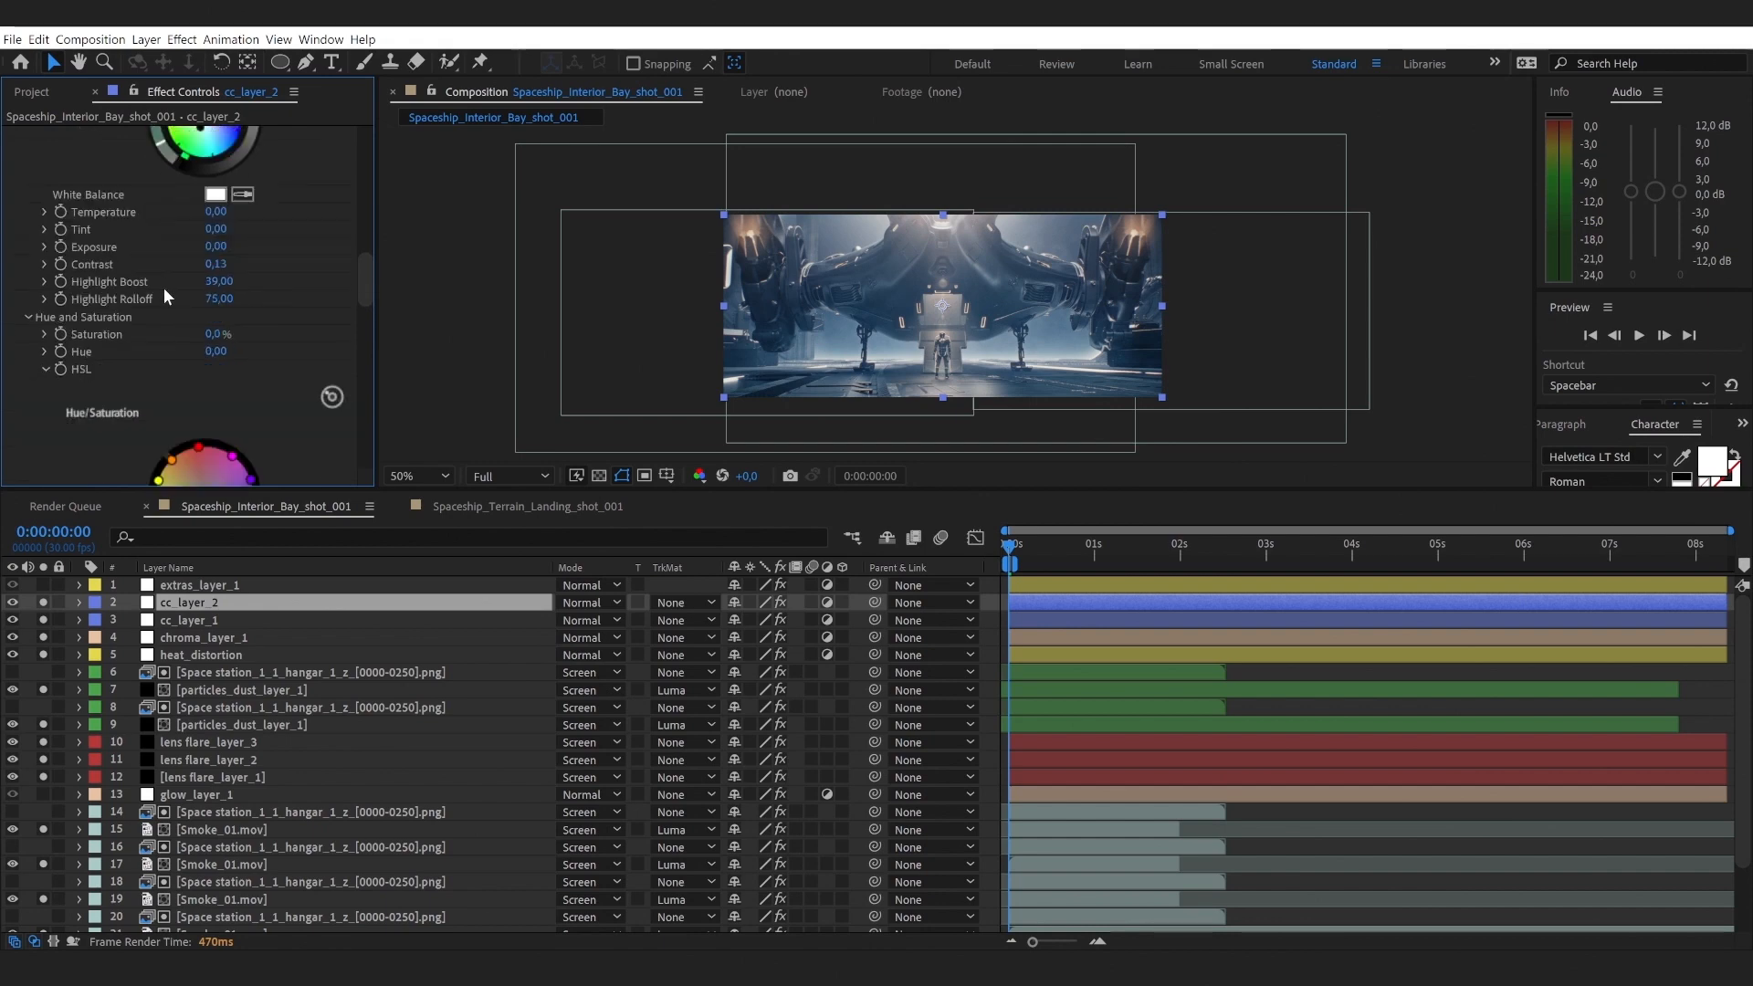
pyautogui.moveTo(364, 267); pyautogui.dragTo(385, 125)
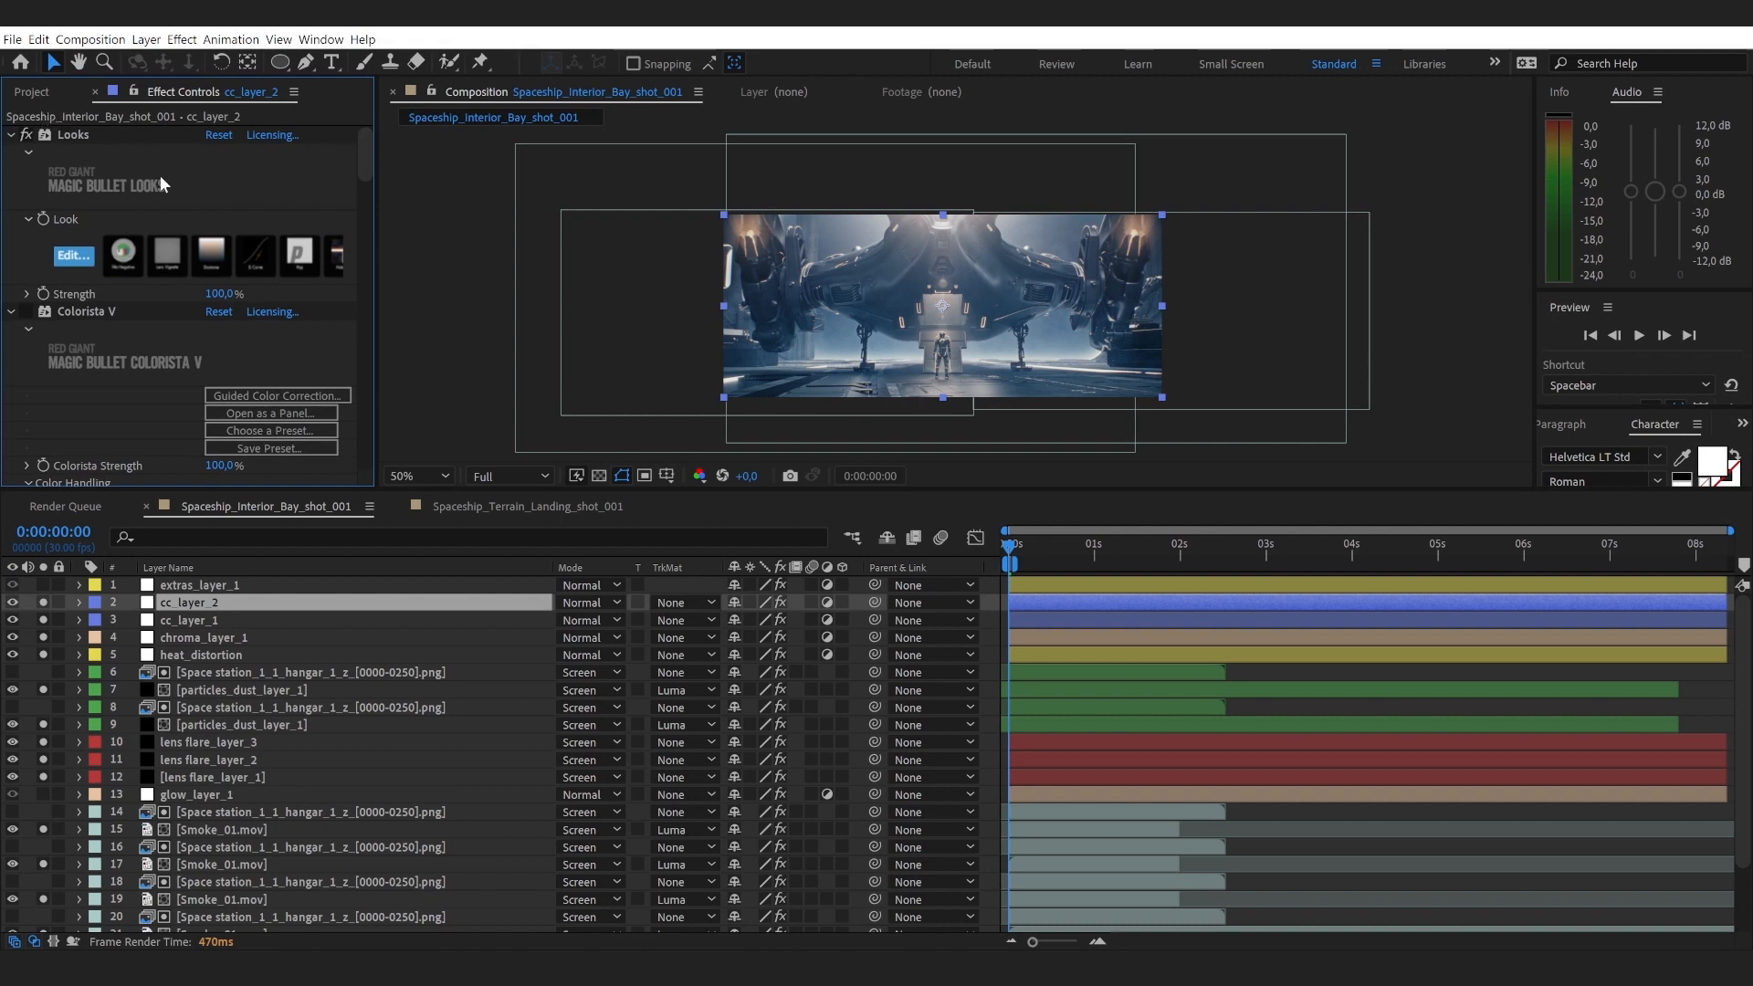
pyautogui.click(11, 313)
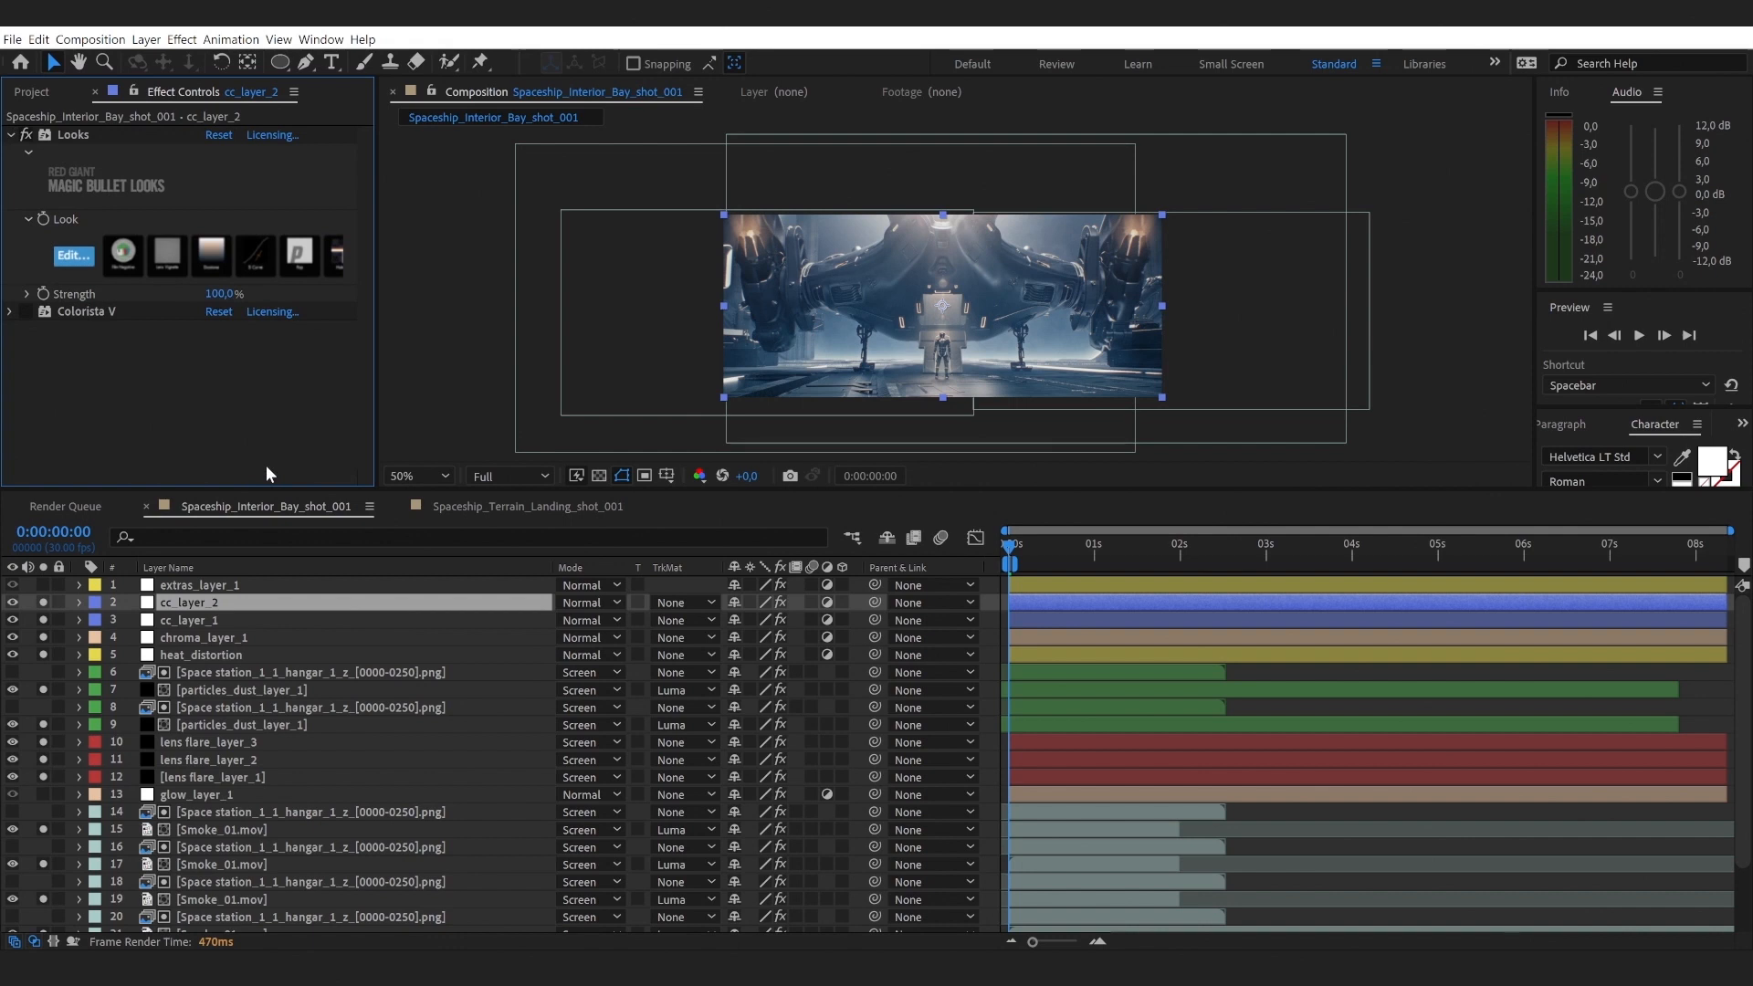
# Step: Switch to the image viewer and go from End Slide_v001.jpg to the next image, First Slide_v001.jpg
pyautogui.click(992, 634)
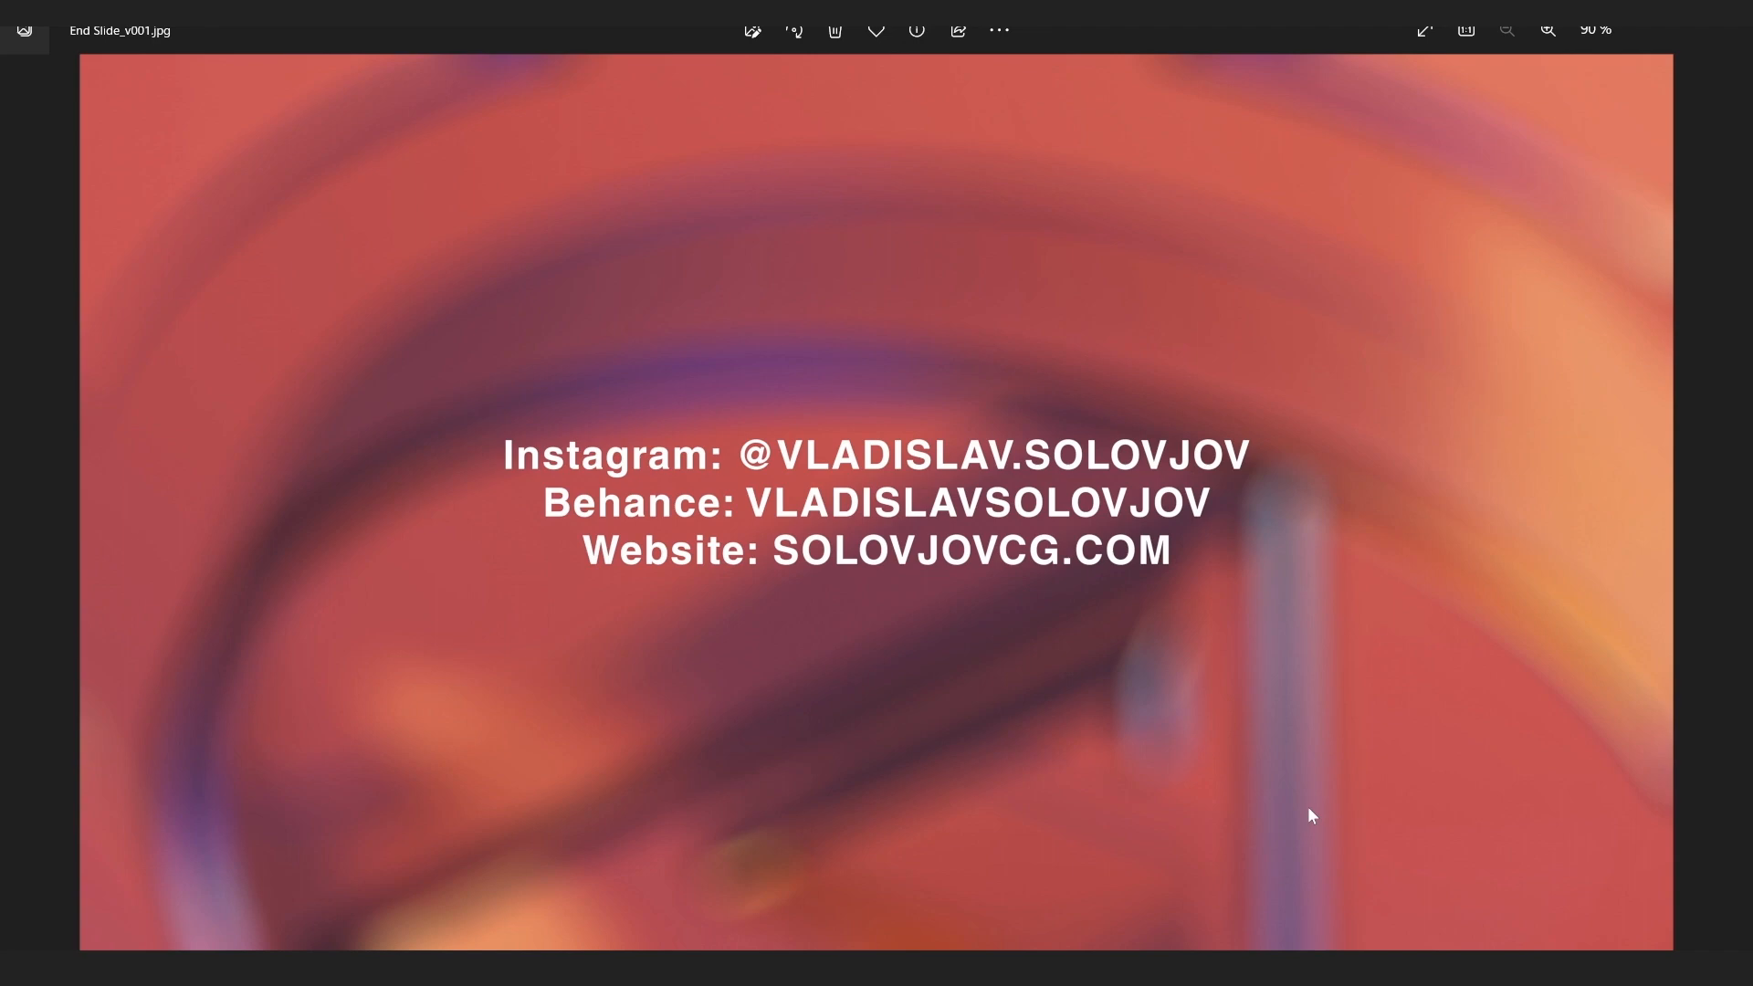
pyautogui.press('Right')
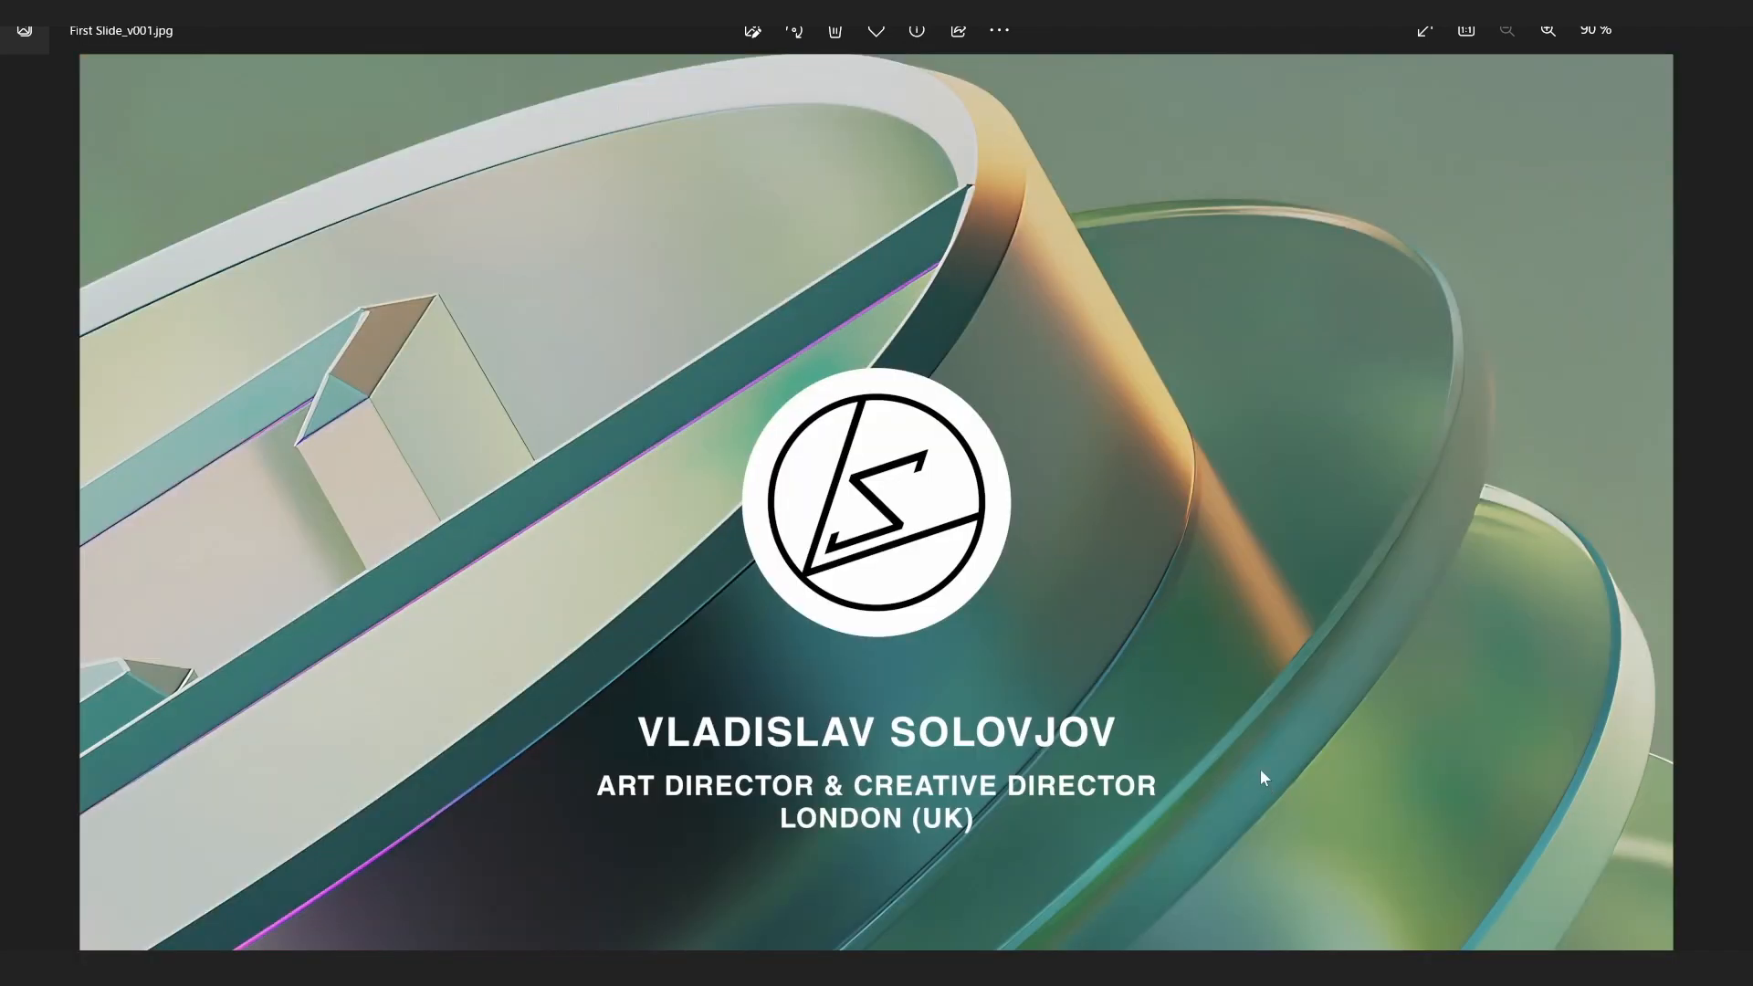